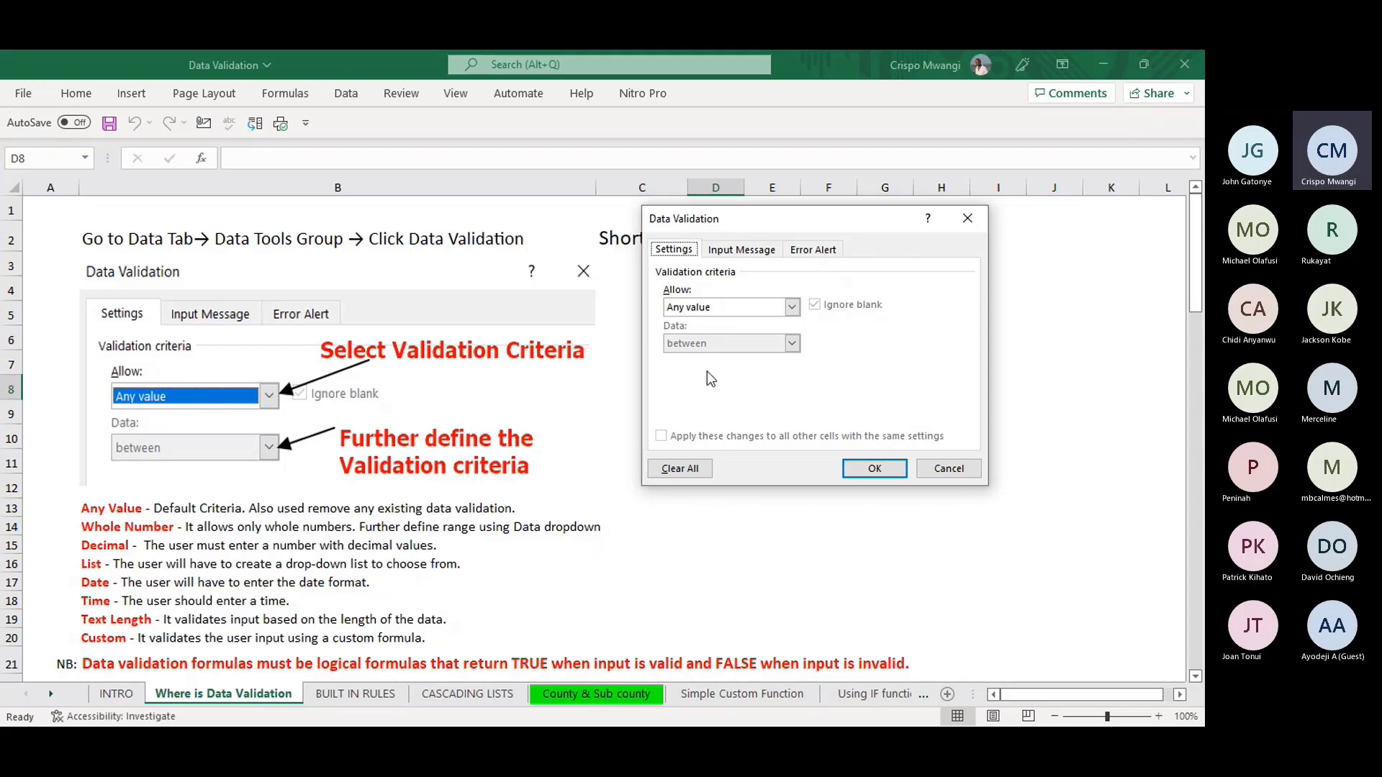
- Review the Allow entry types and Input Message options, then close Data Validation without adding a rule
left_click(791, 306)
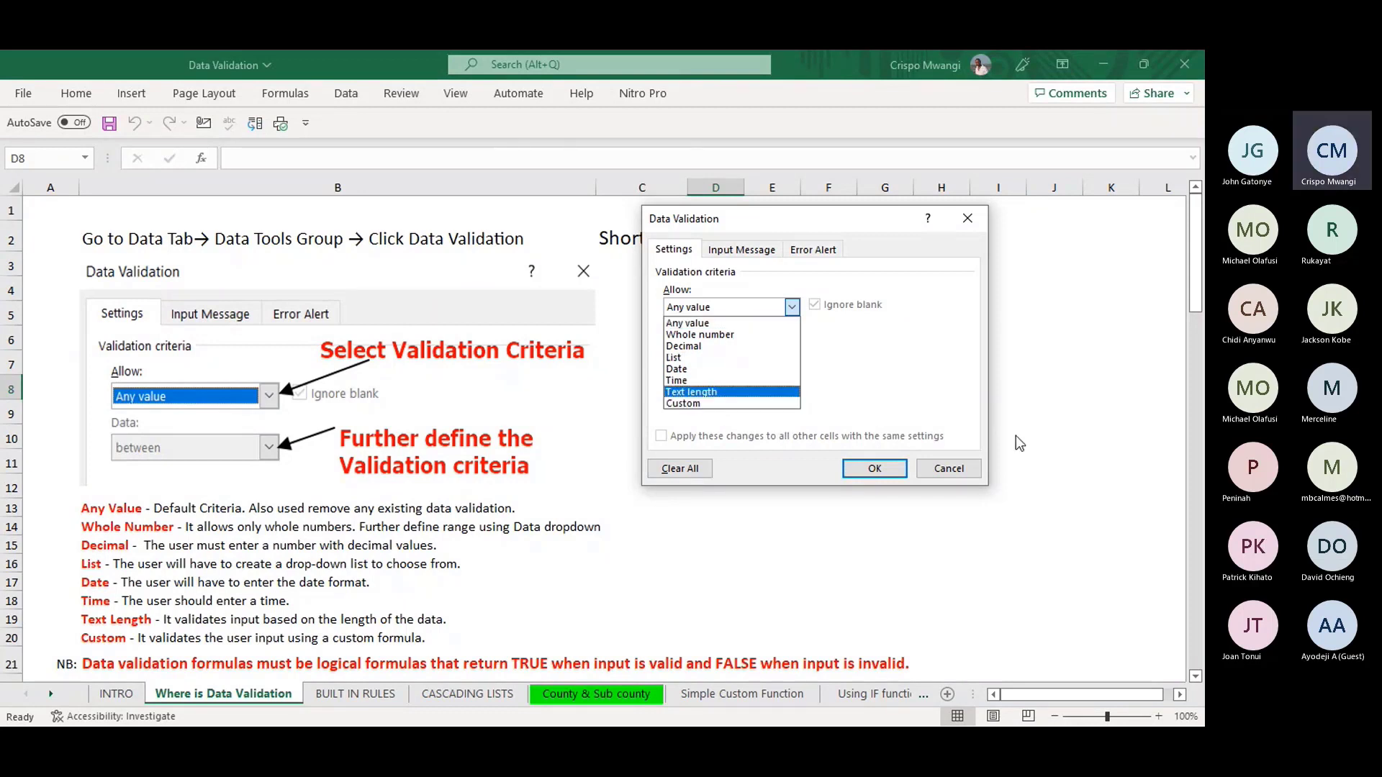
left_click(750, 252)
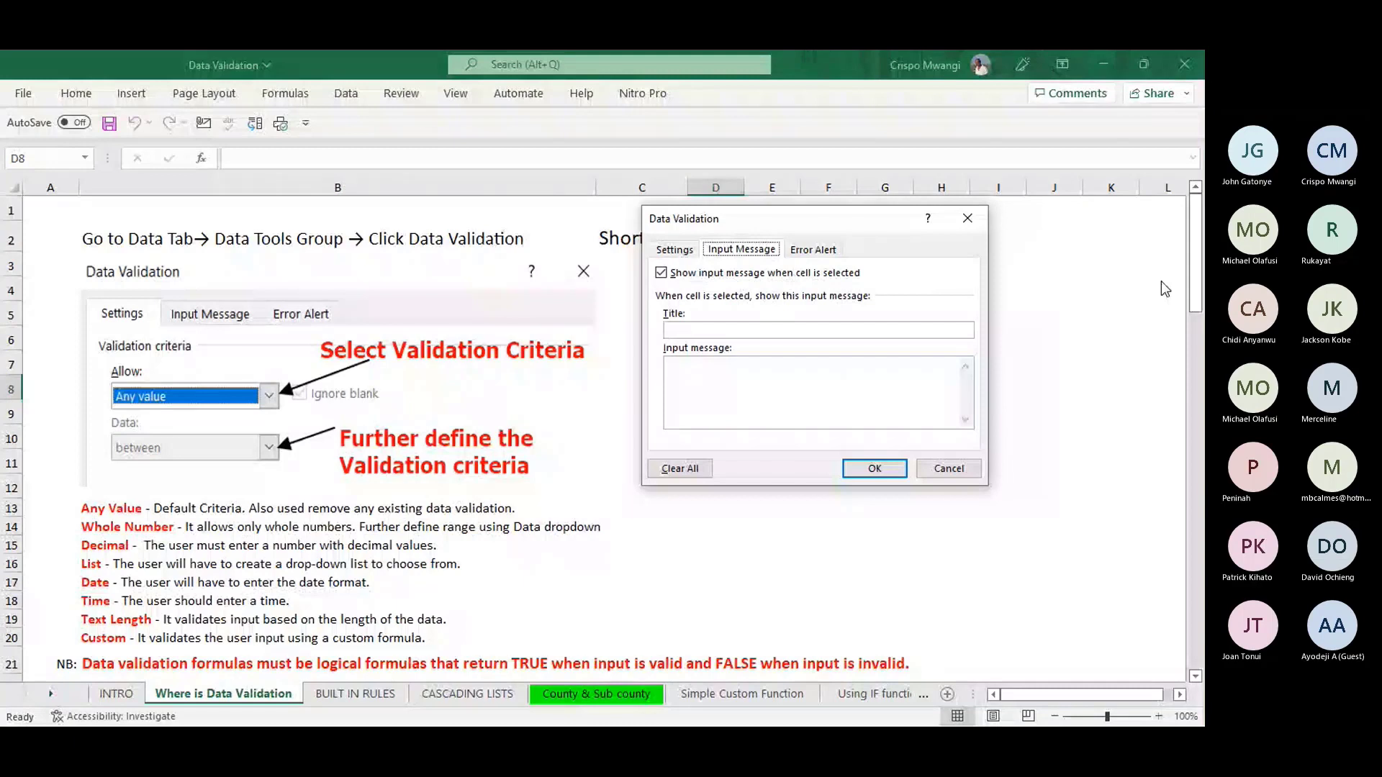
left_click(891, 473)
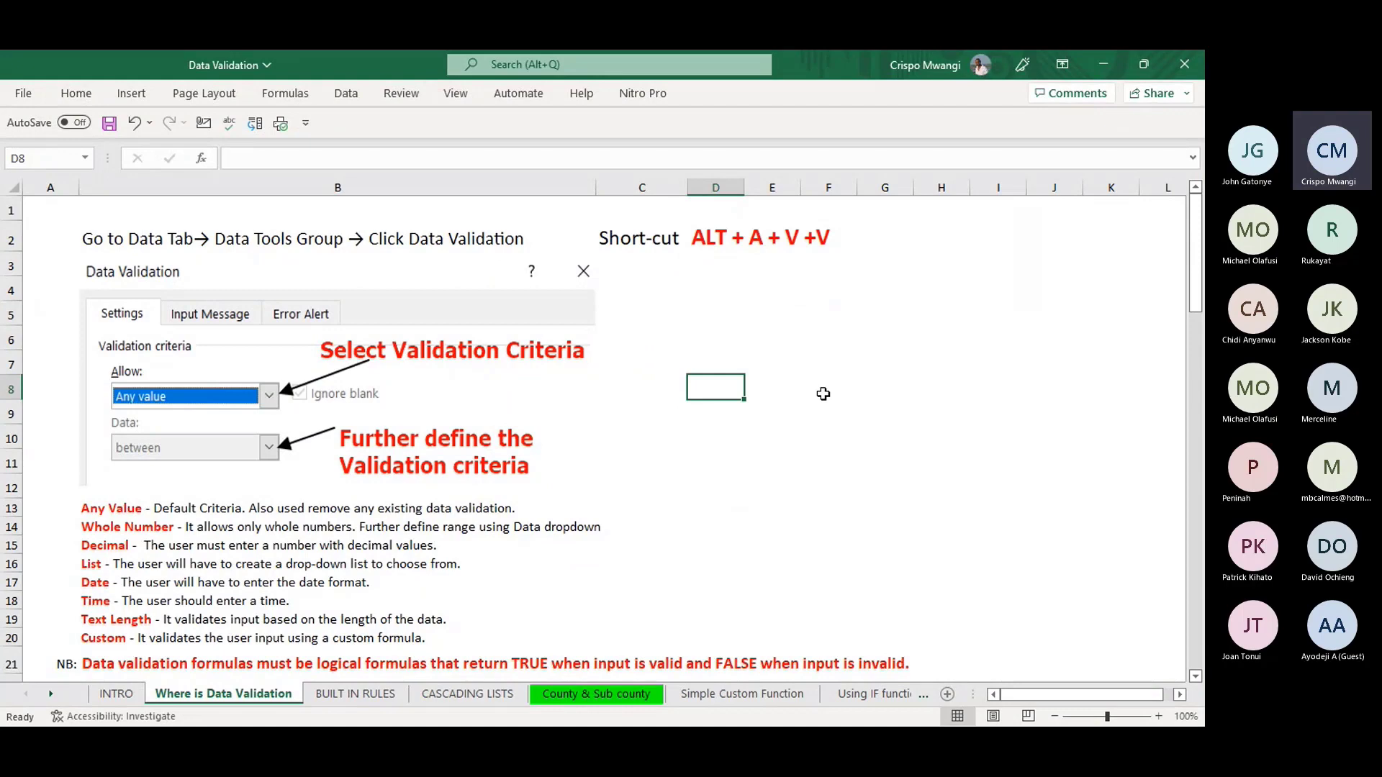
- Scroll down the notes past the Warning alert type to the Copy data validation section
scroll(824, 394, "down", 3)
scroll(792, 472, "down", 3)
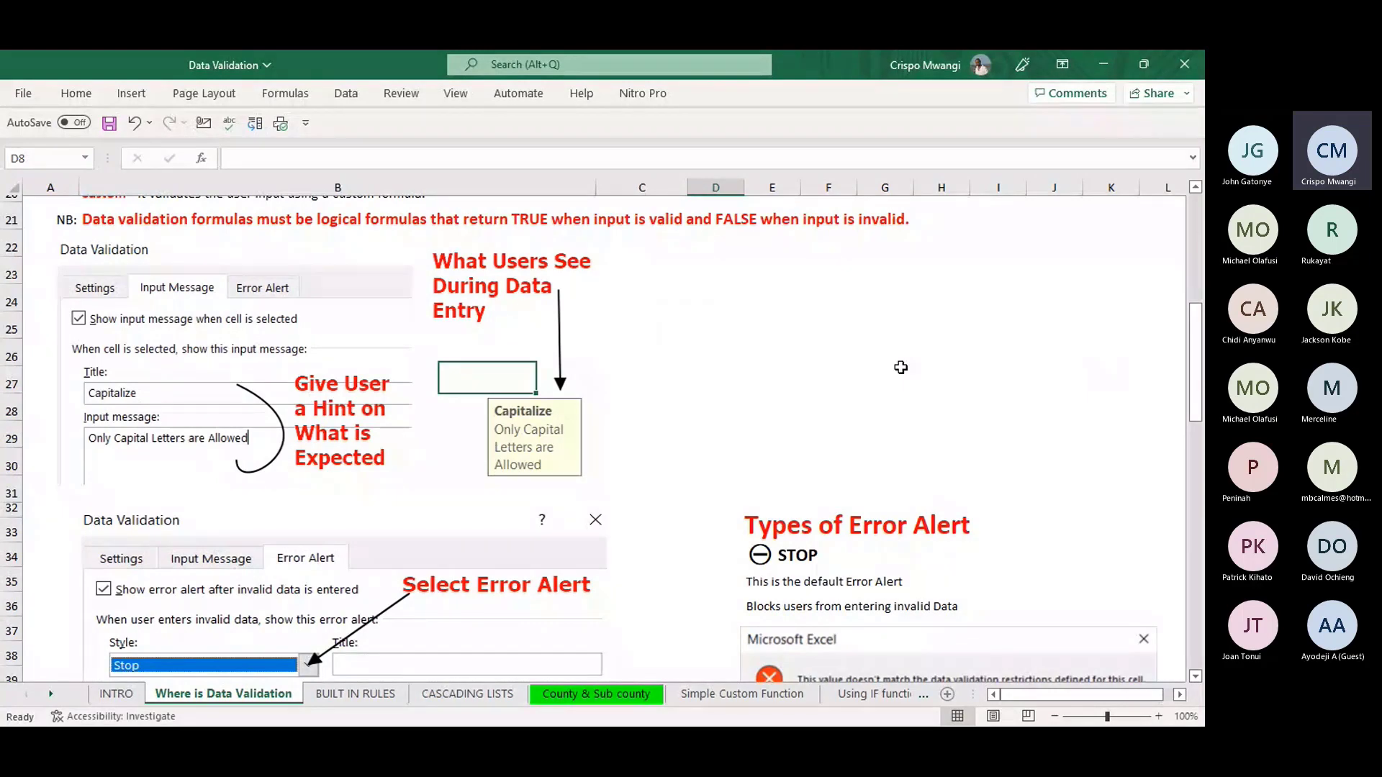
left_click_drag(1197, 382, 1201, 429)
scroll(1137, 481, "down", 1)
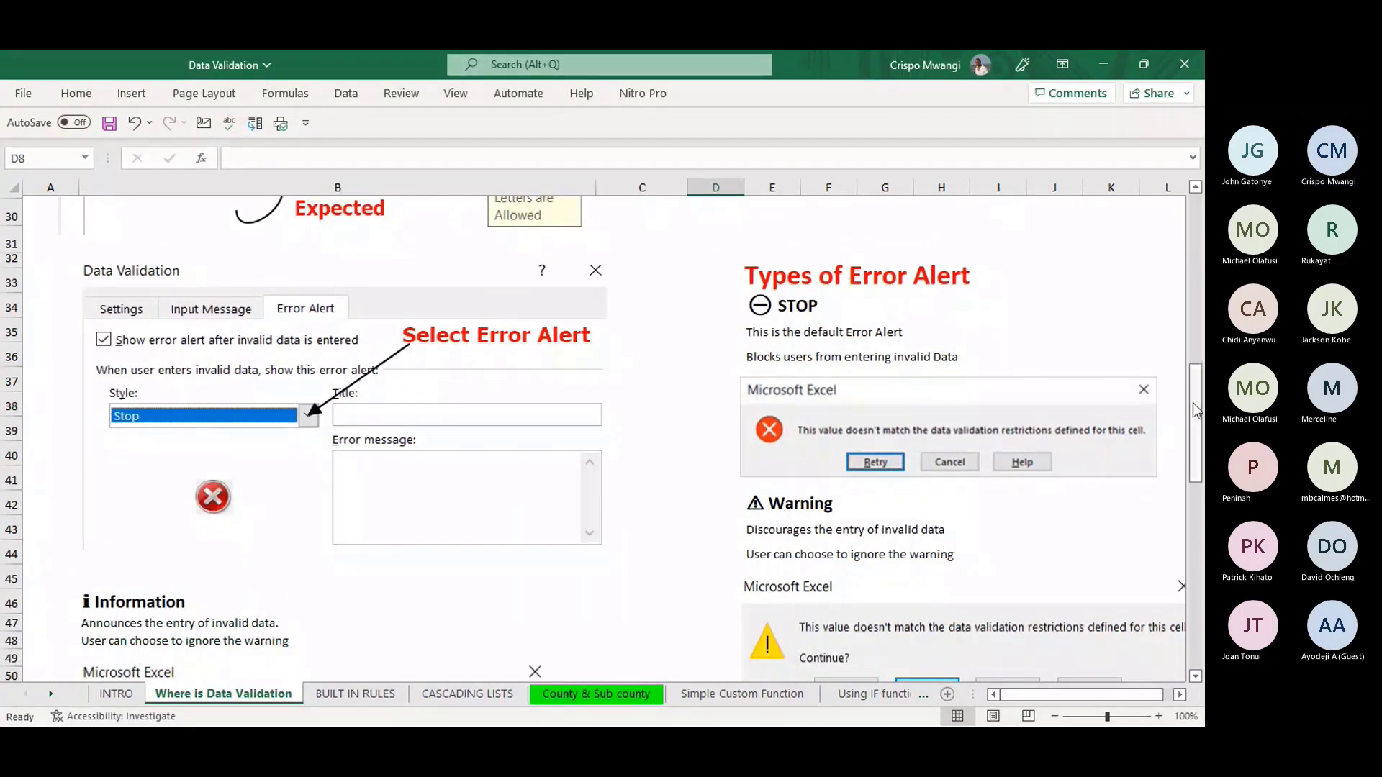
left_click_drag(1200, 419, 1201, 421)
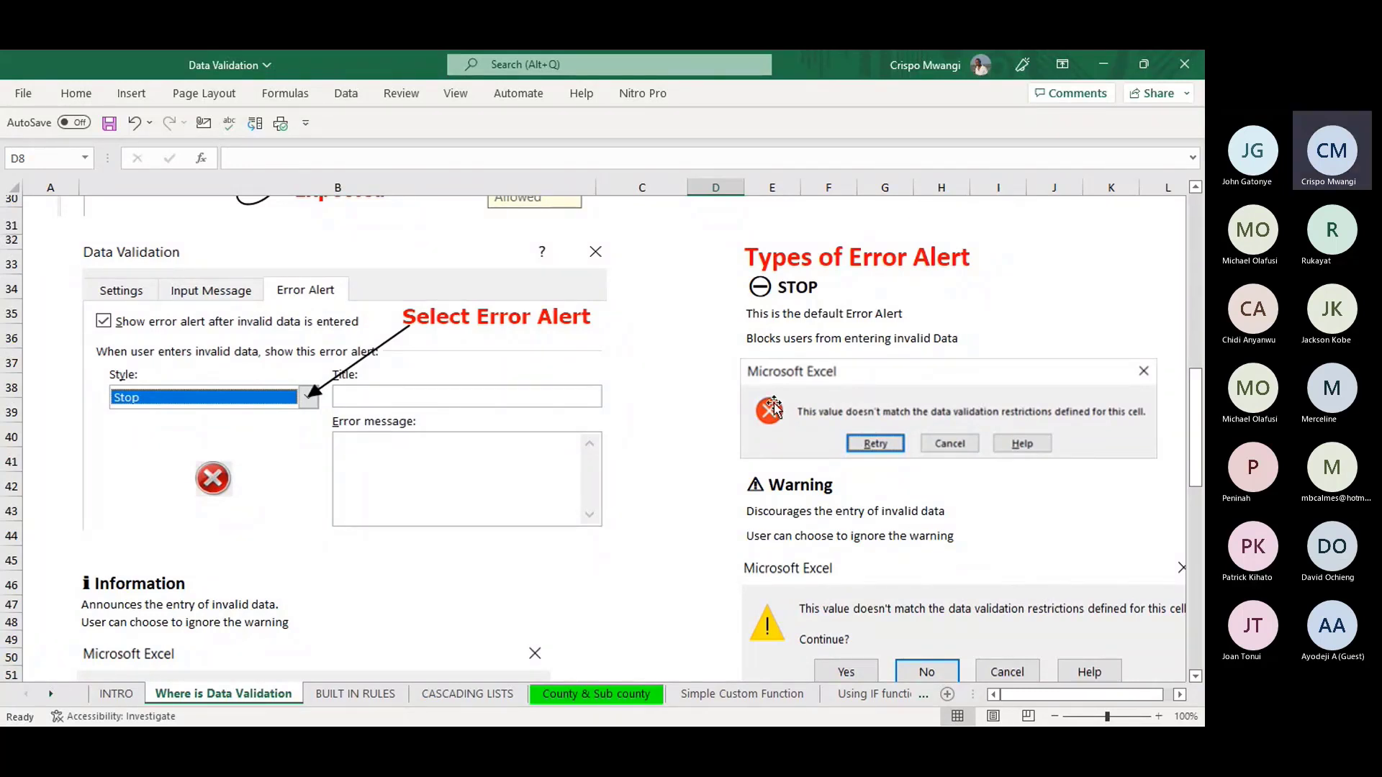
left_click(799, 484)
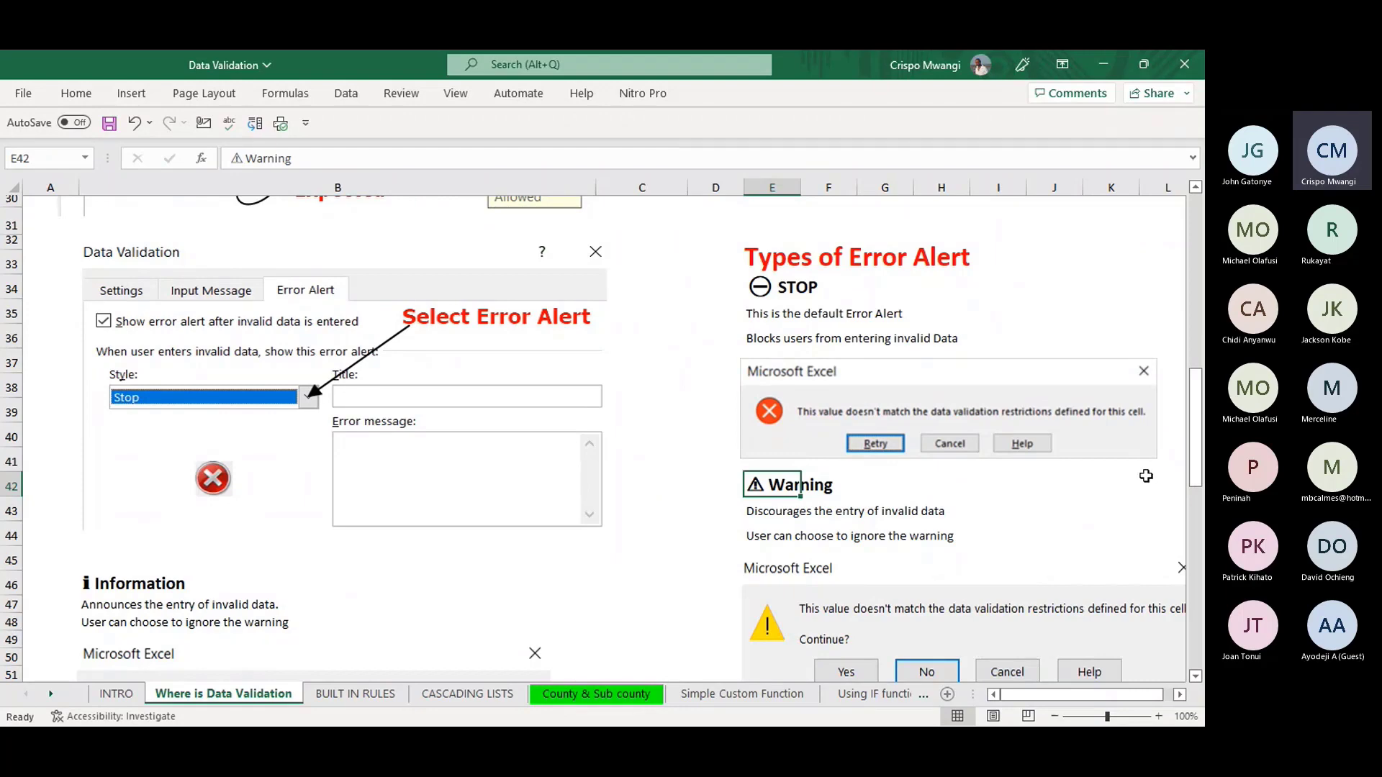
left_click_drag(1196, 462, 1198, 501)
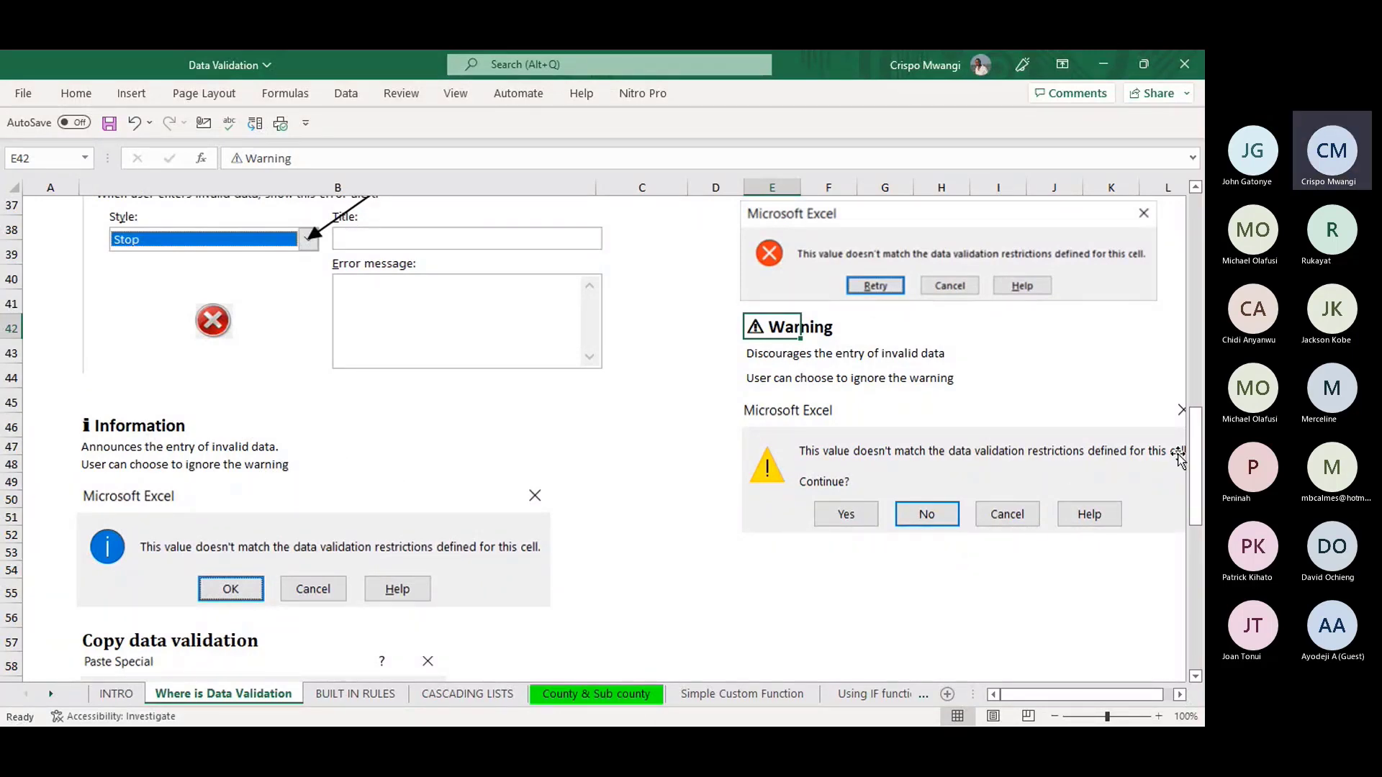
scroll(1201, 479, "up", 2)
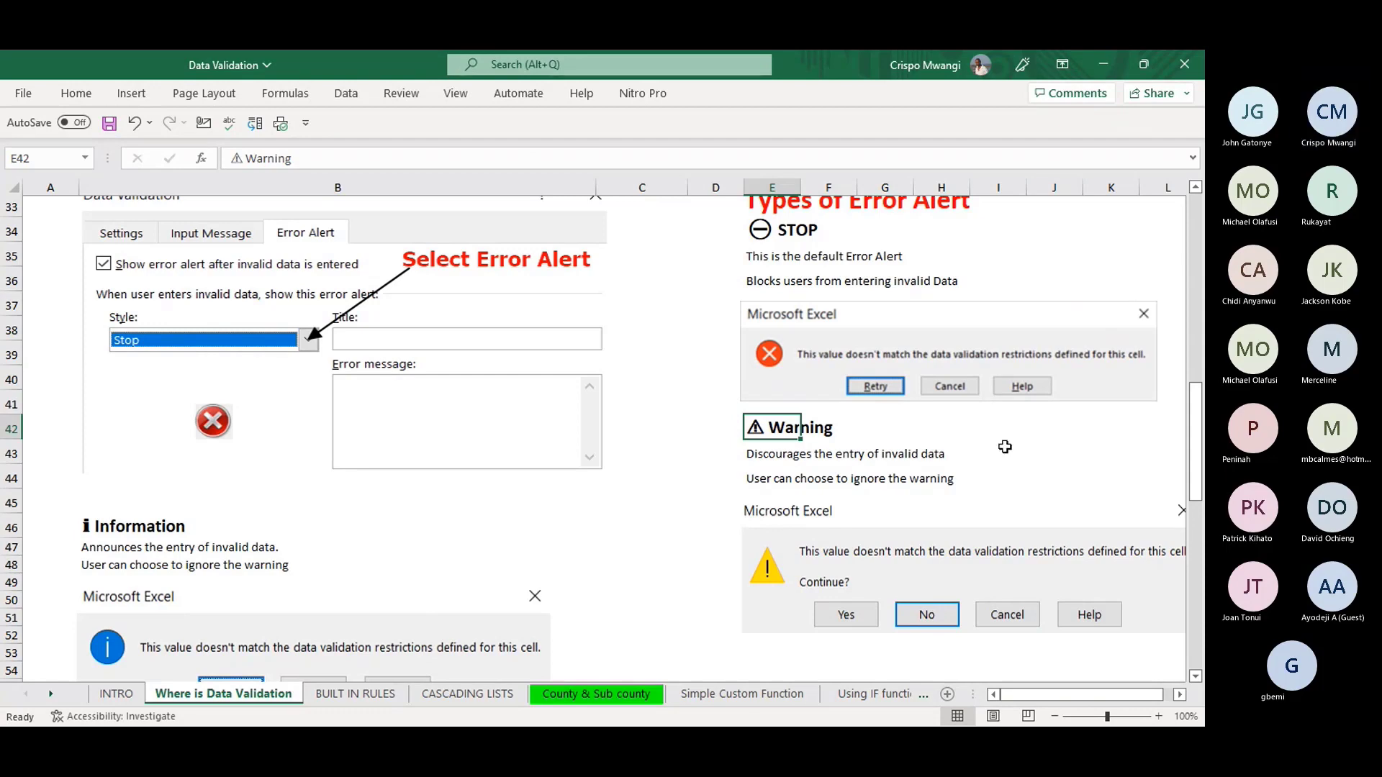
left_click_drag(1195, 446, 1204, 563)
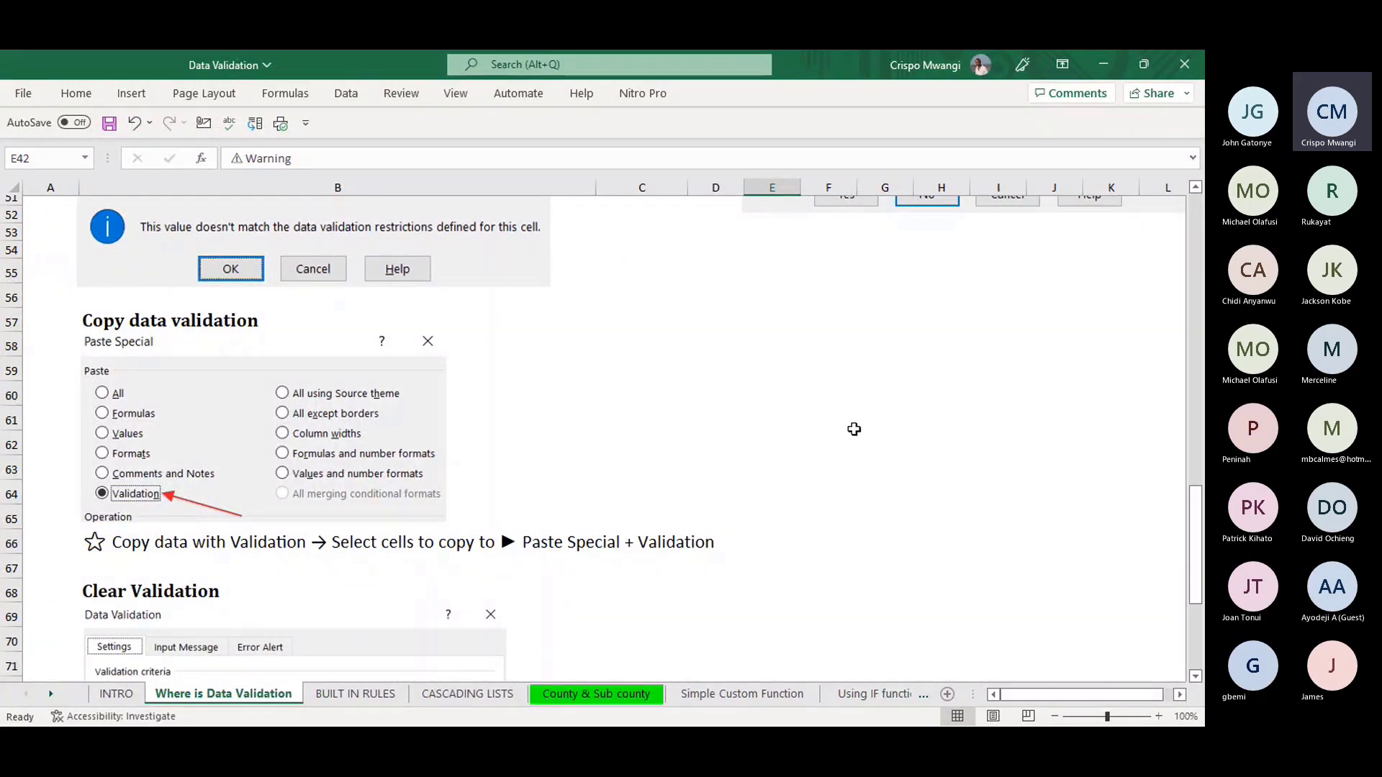
- Scroll down to Clear Validation and back to the top, then switch to the BUILT IN RULES sheet
left_click_drag(1197, 524, 1200, 585)
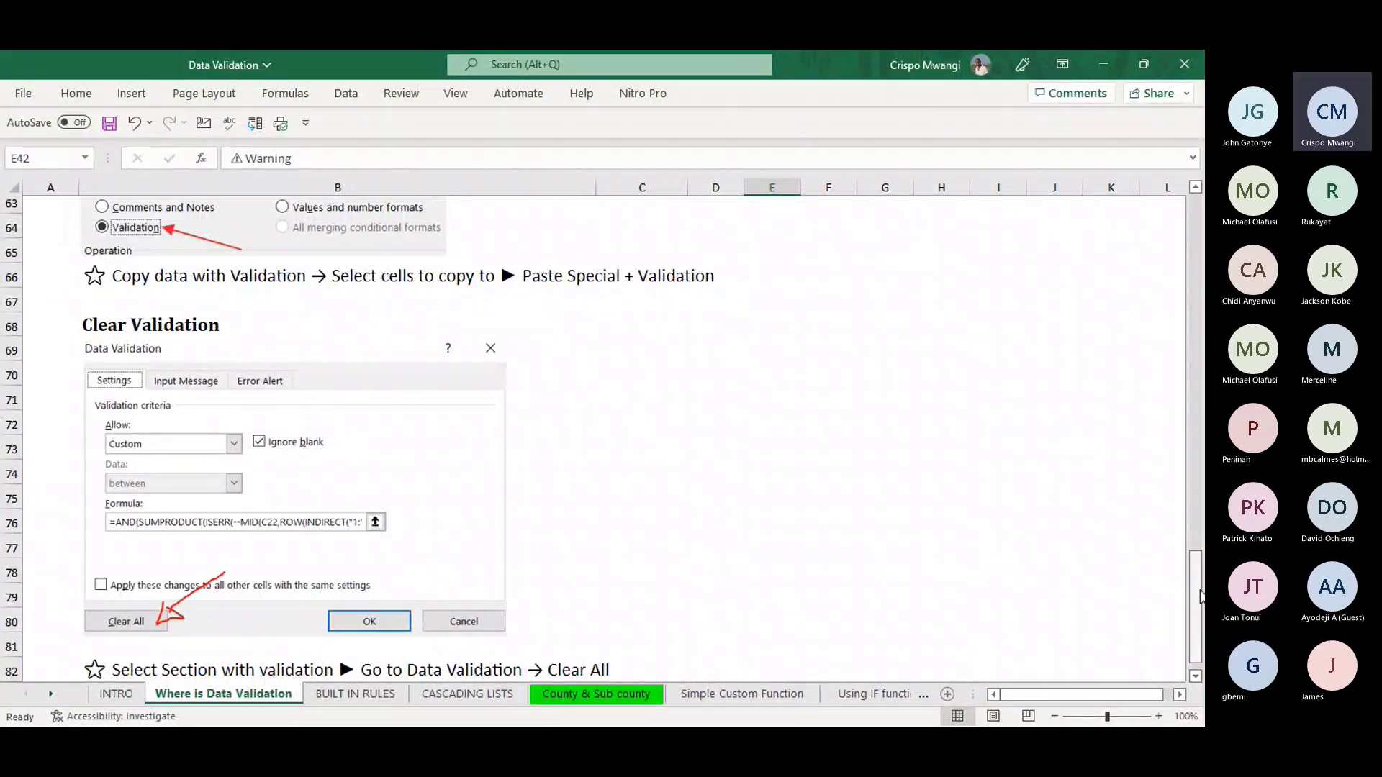
left_click_drag(1198, 600, 1202, 241)
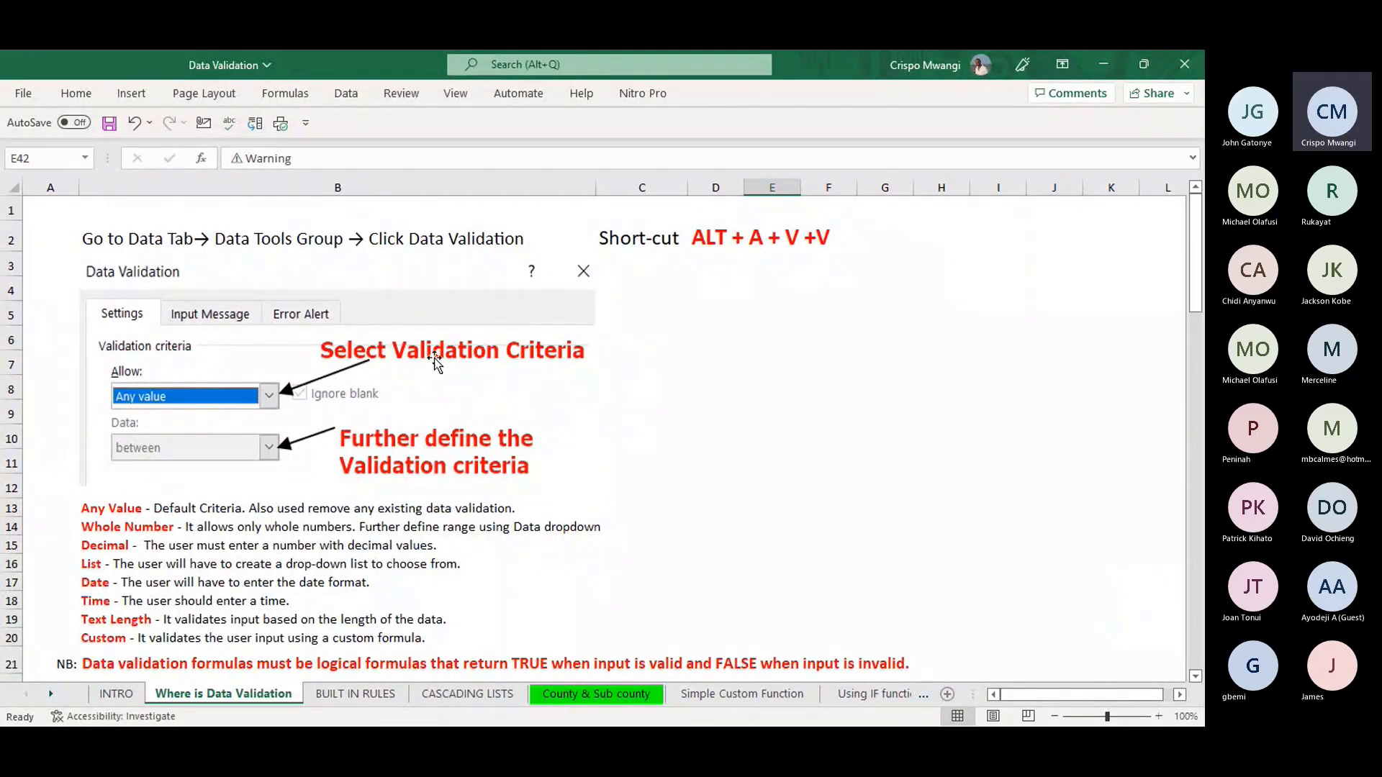
left_click(332, 695)
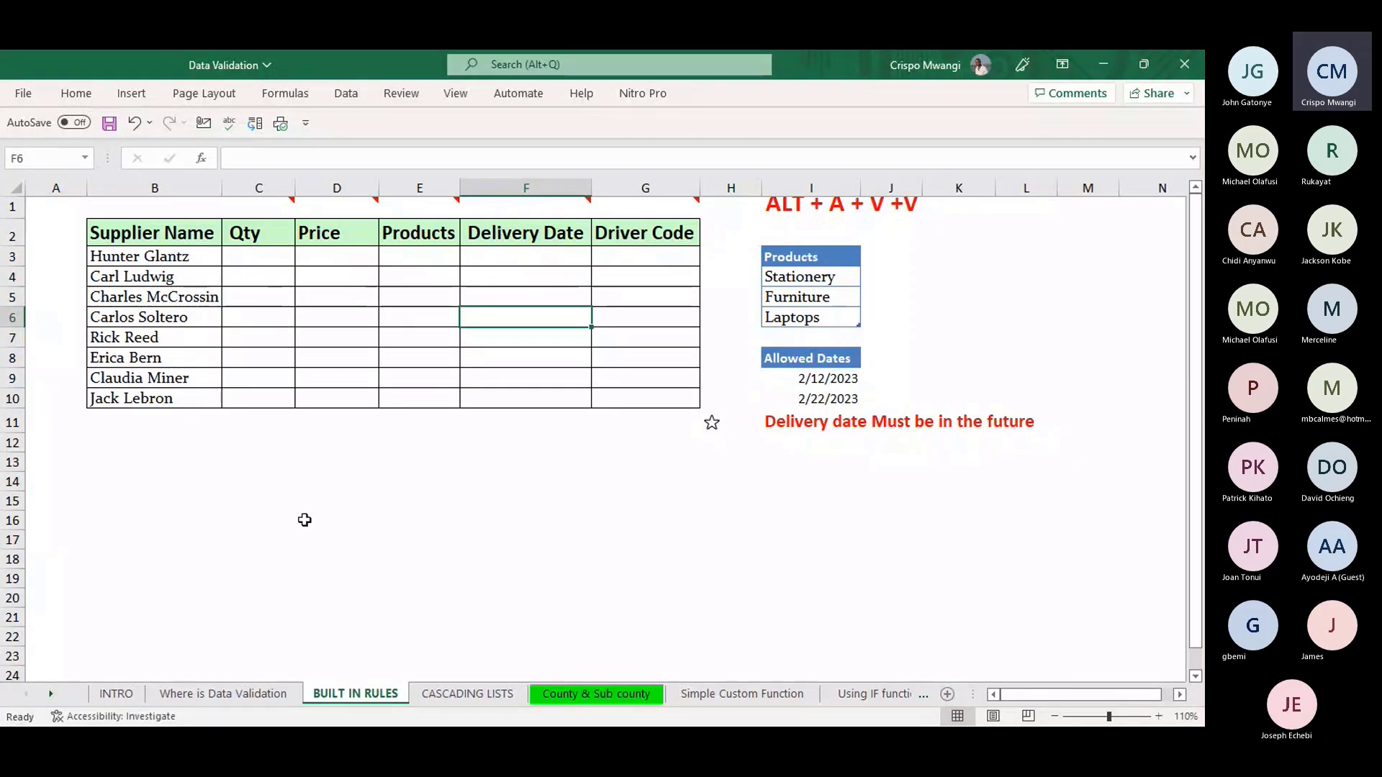
- Select the Qty cells C3:C10 and begin the Alt, A, V, V Data Validation shortcut
mouse_move(269, 204)
left_click(263, 253)
left_click_drag(263, 252, 258, 401)
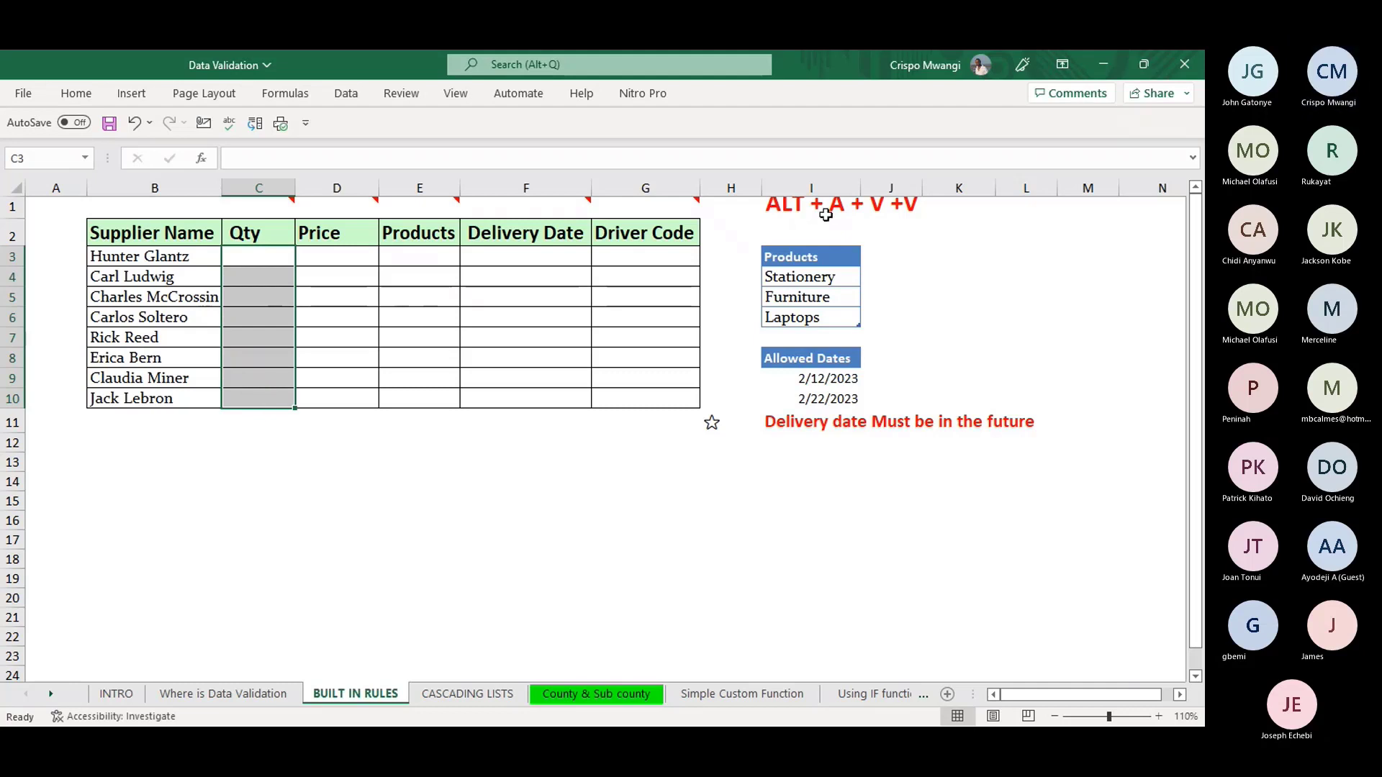
key("alt")
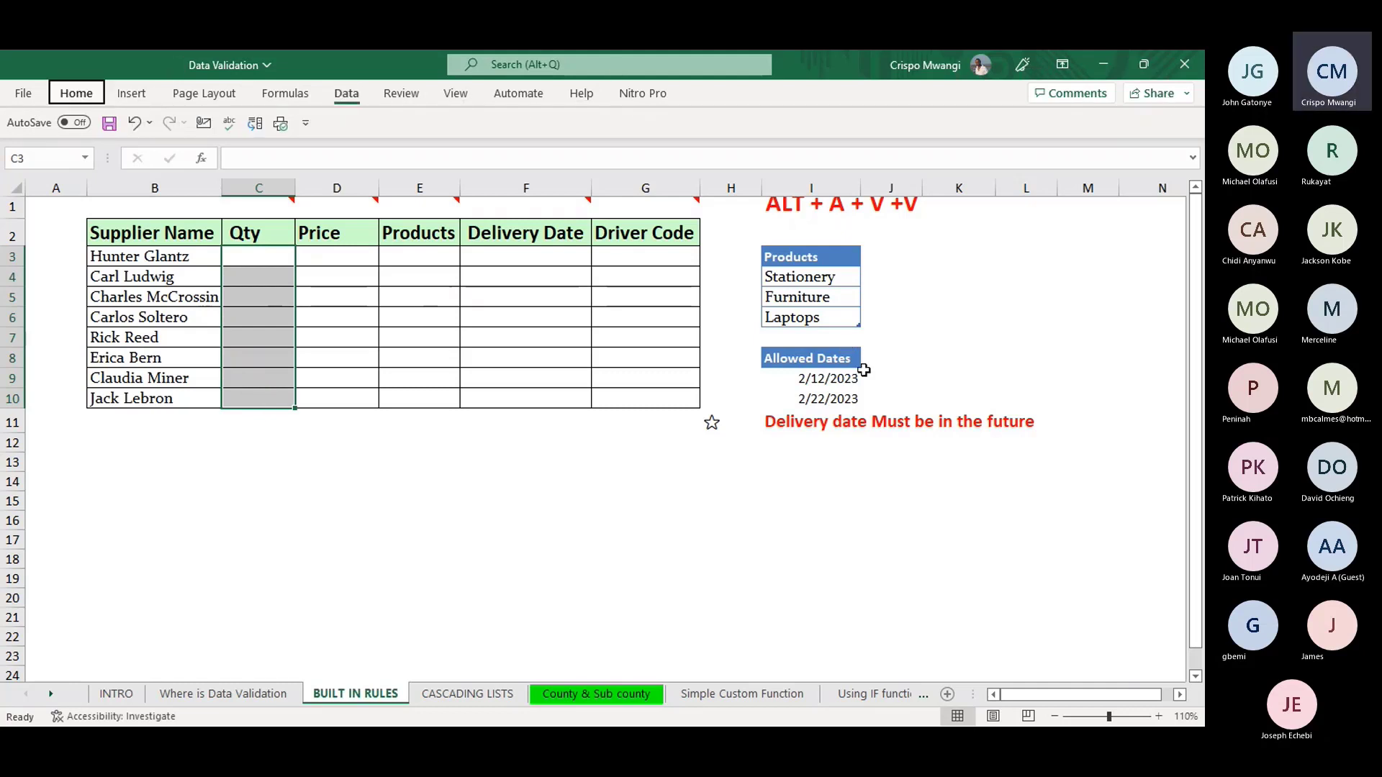
- Limit the Qty cells to whole numbers between 1 and 1000 in Data Validation
key("a")
key("v")
key("v")
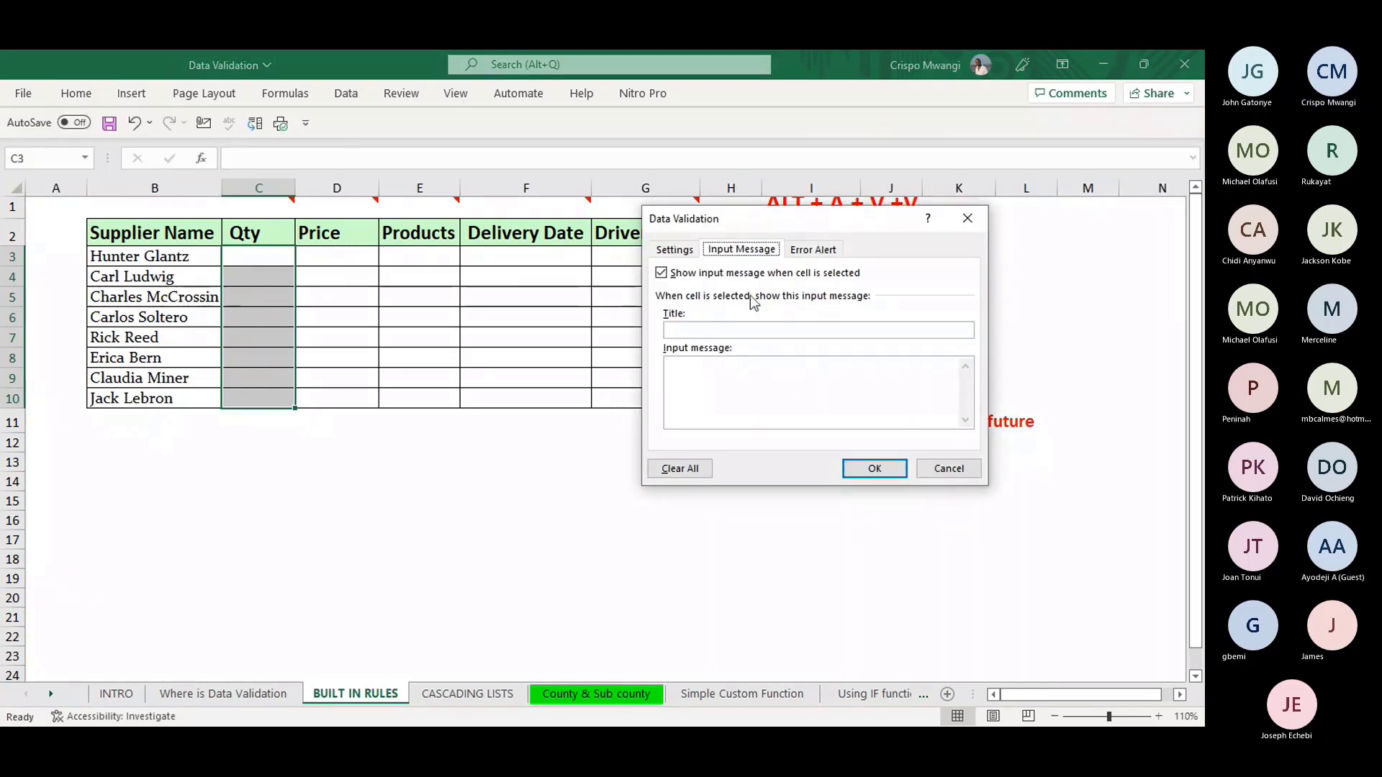
left_click(672, 250)
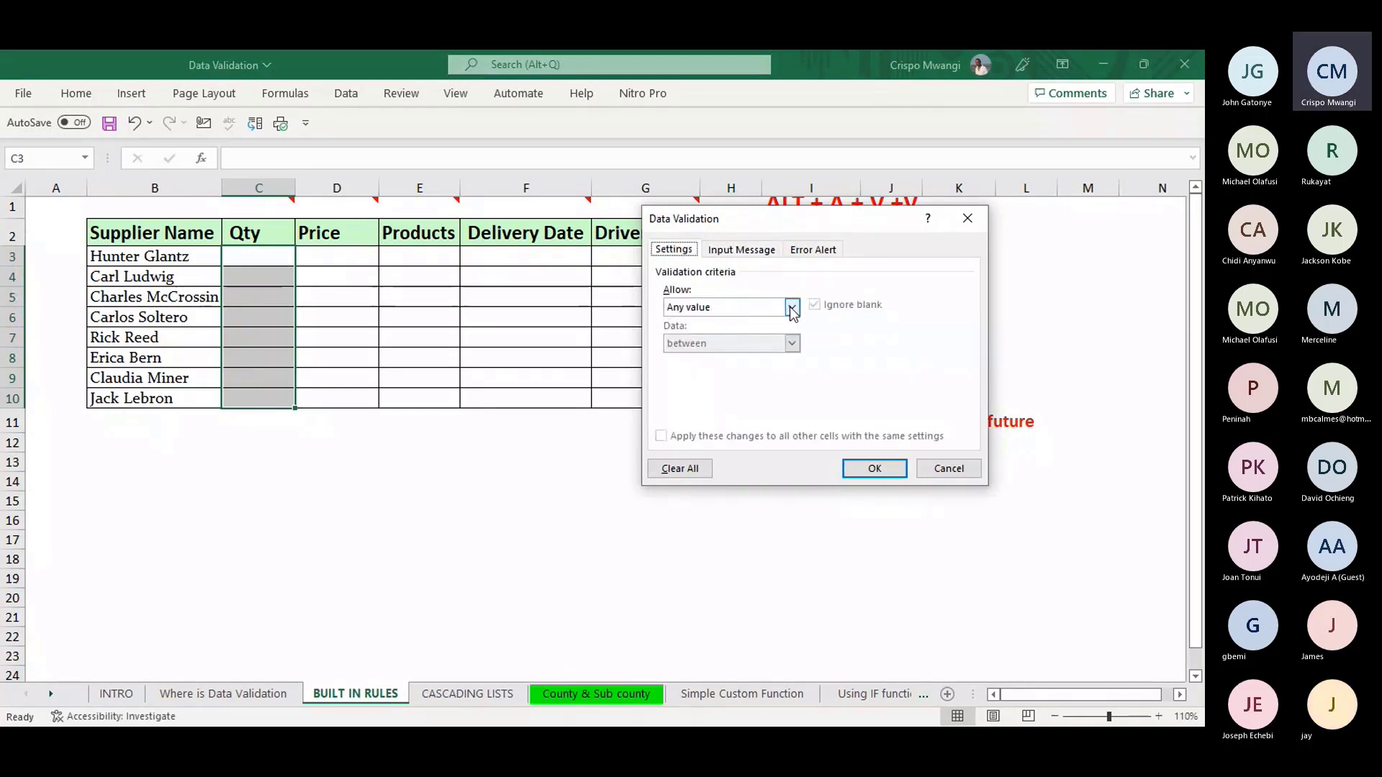
left_click(791, 307)
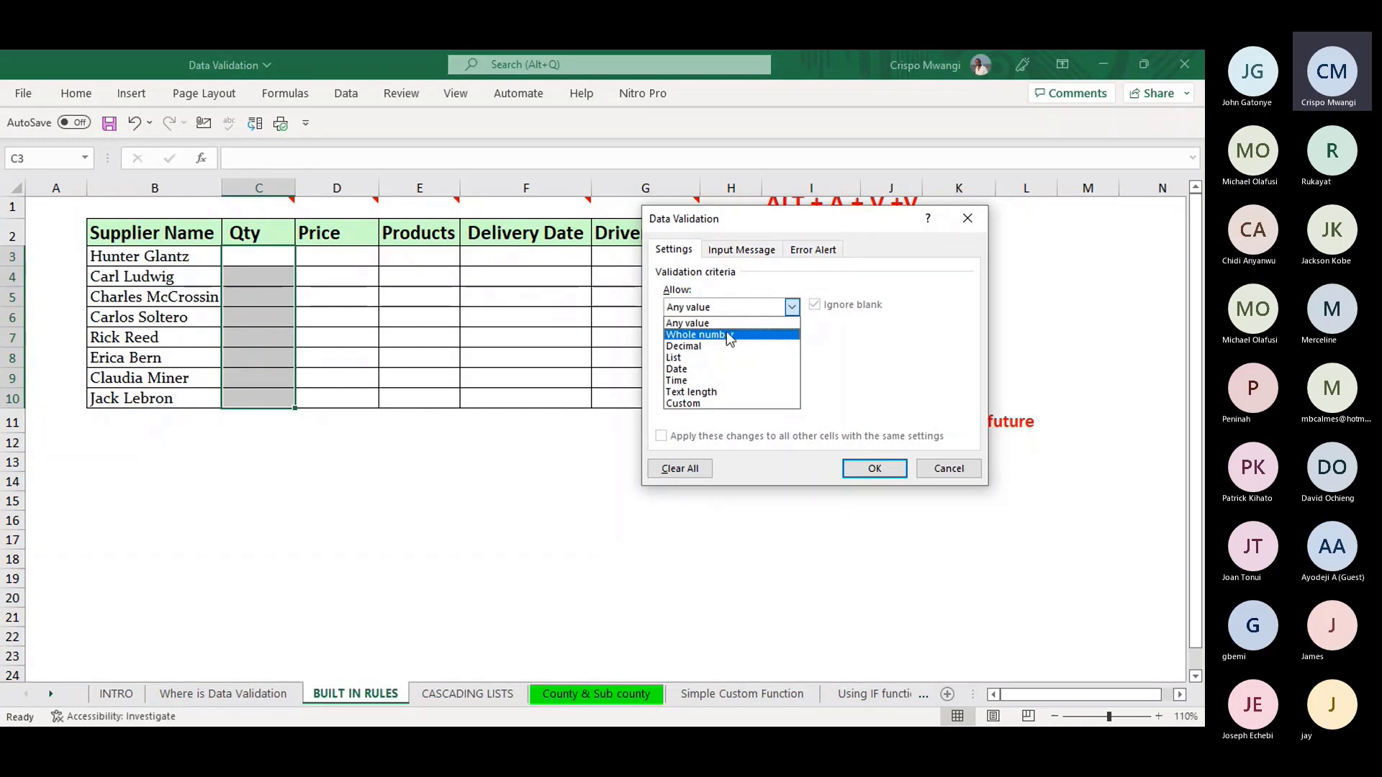
left_click(729, 336)
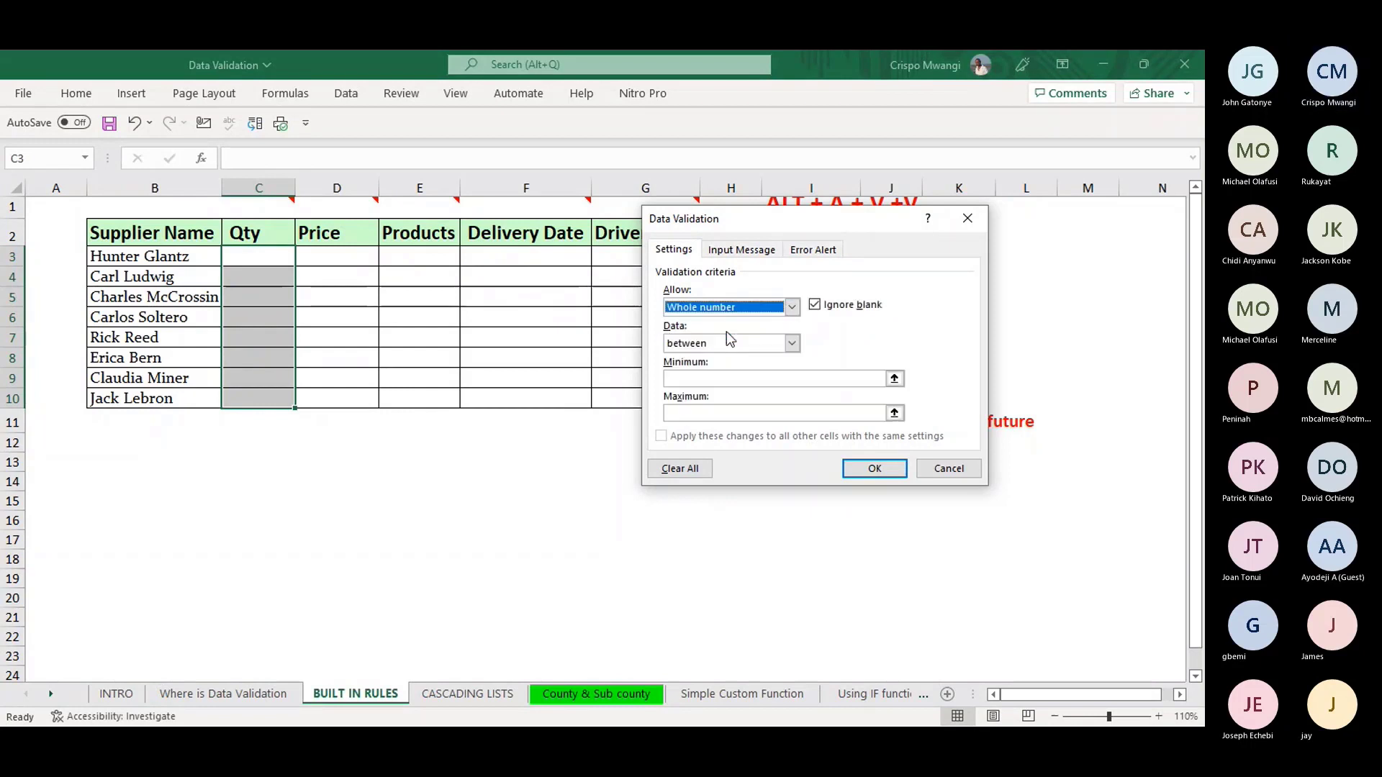
left_click(793, 344)
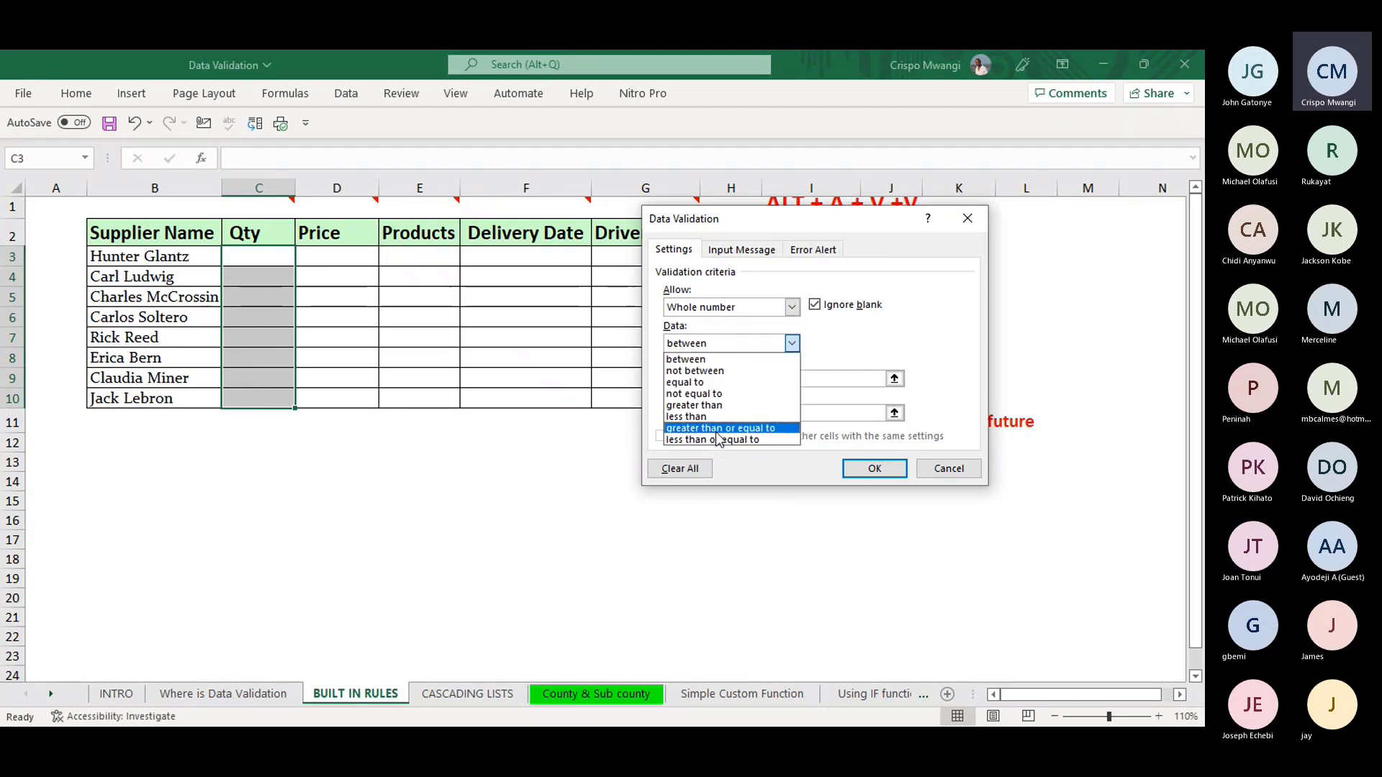
left_click(792, 345)
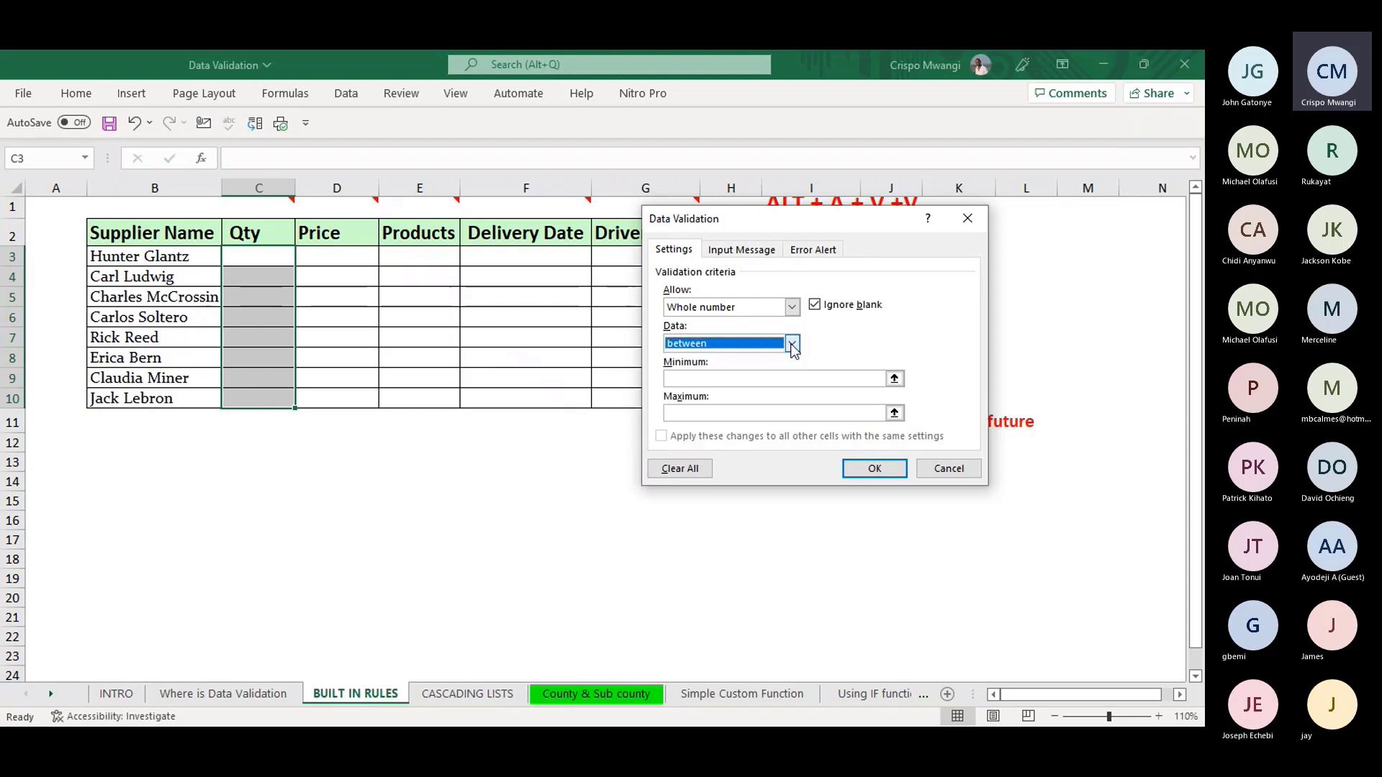
left_click(688, 377)
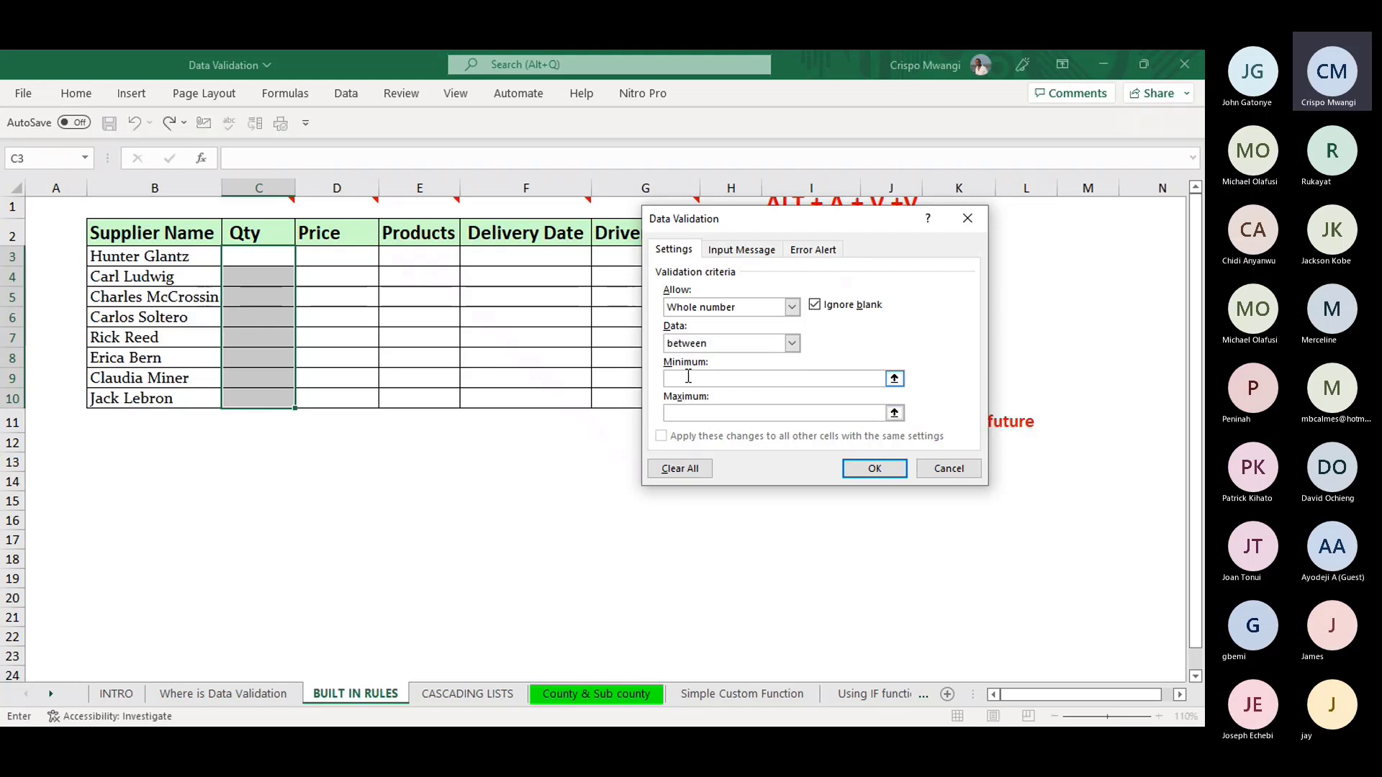
left_click(695, 413)
type("1000")
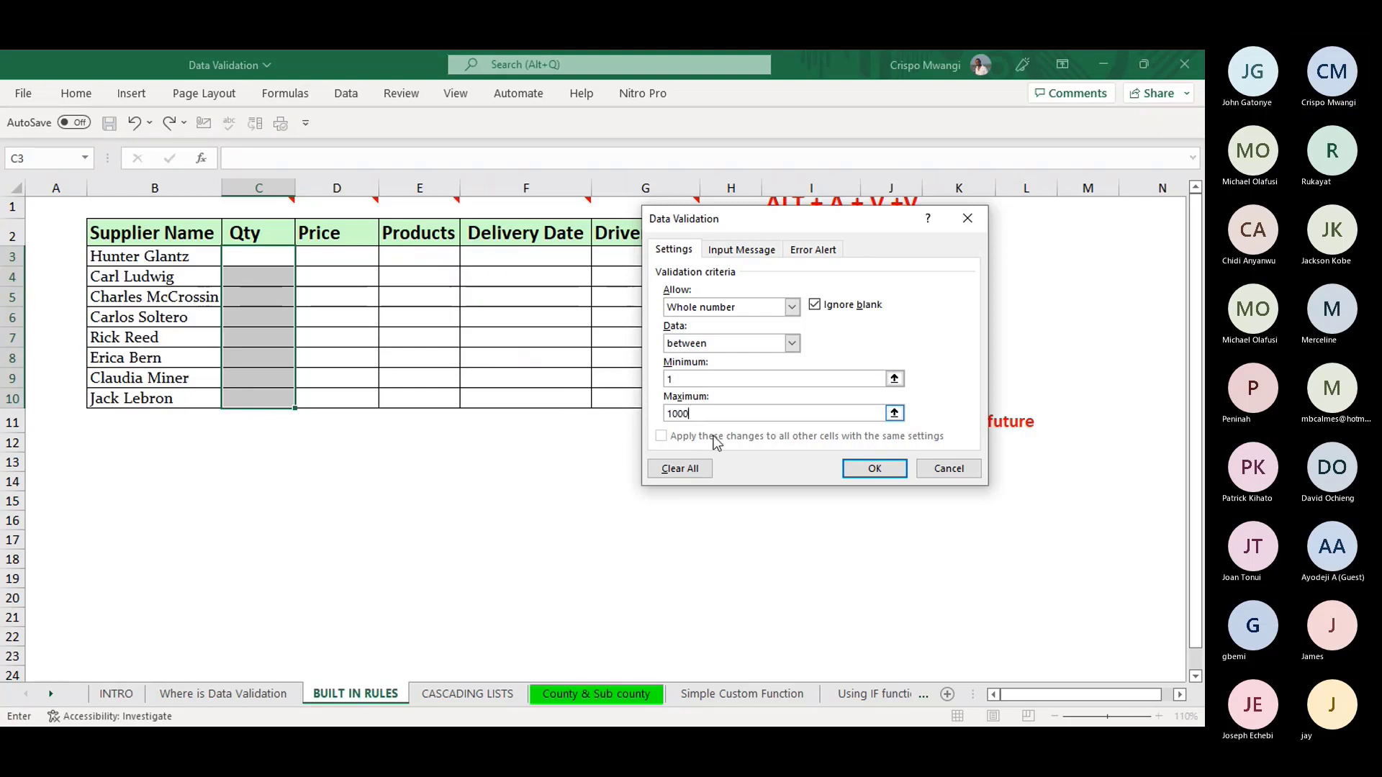
left_click(736, 252)
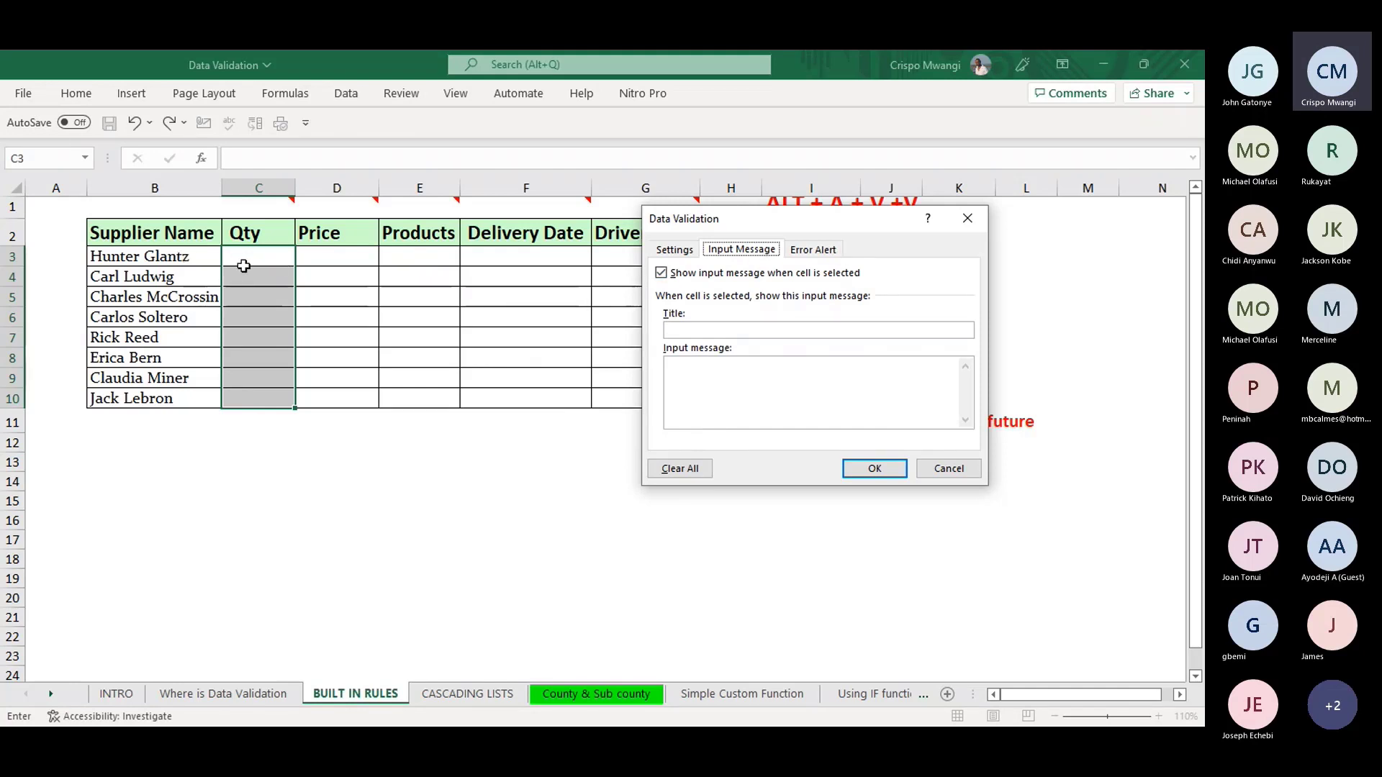
- Add the input message titled 'whole numbers' reading 'only key in between 1 and 1000'
left_click(688, 330)
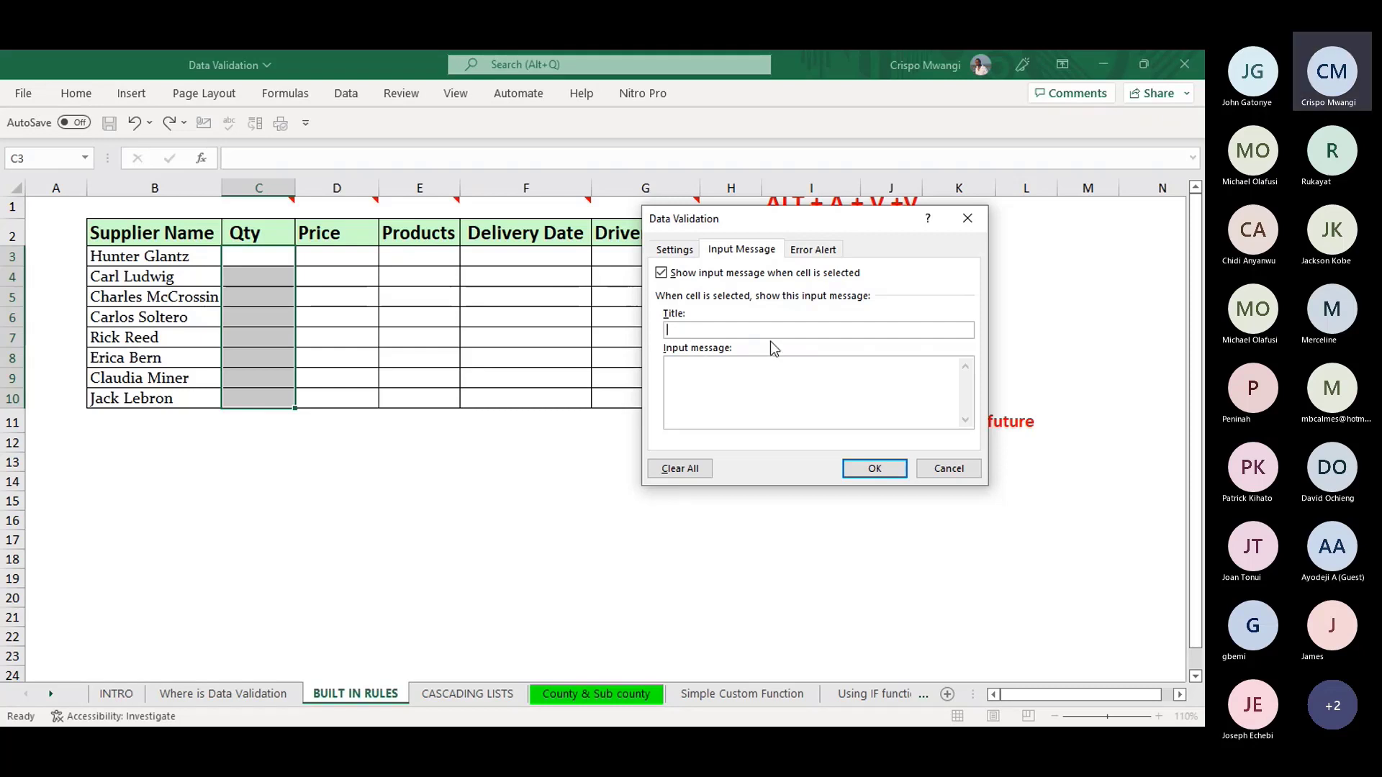
type("whole number")
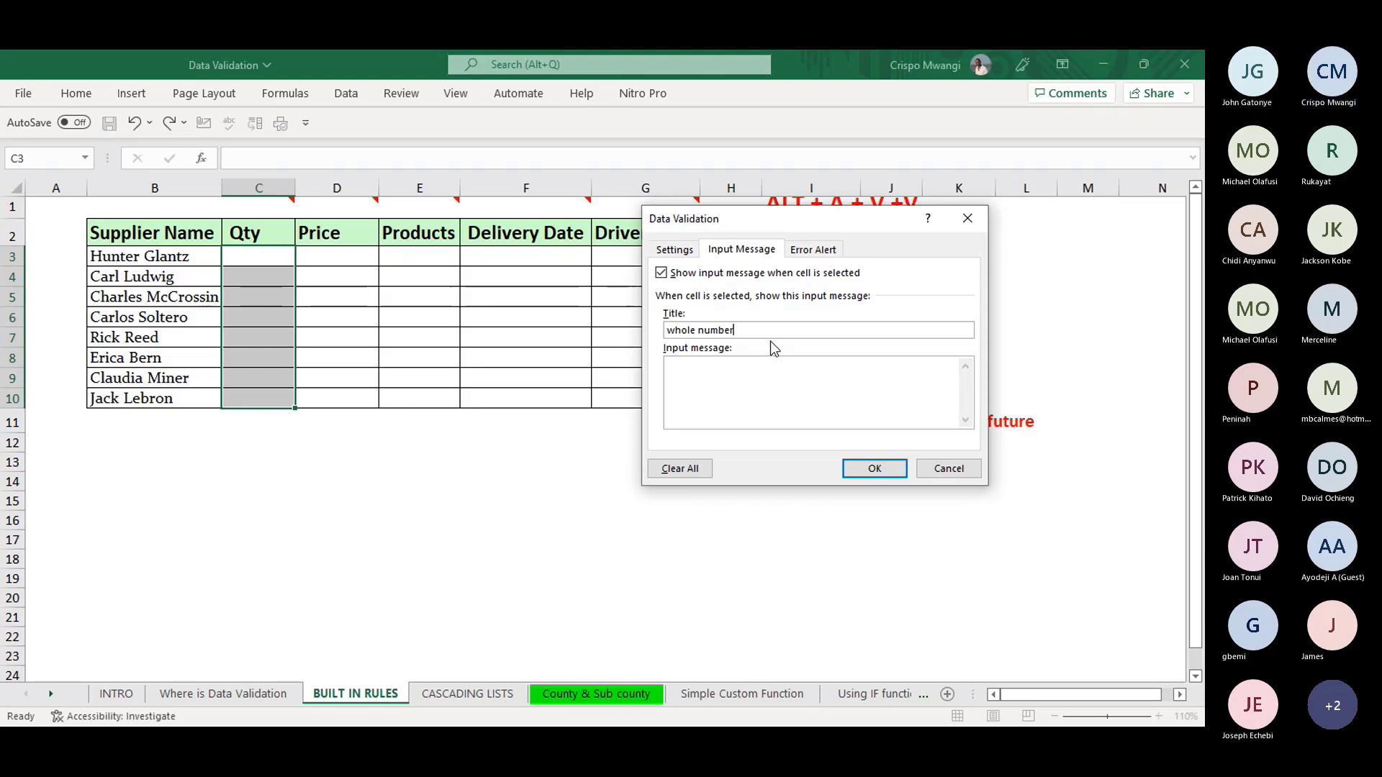
type("e")
key("BackSpace")
type("s")
left_click(714, 391)
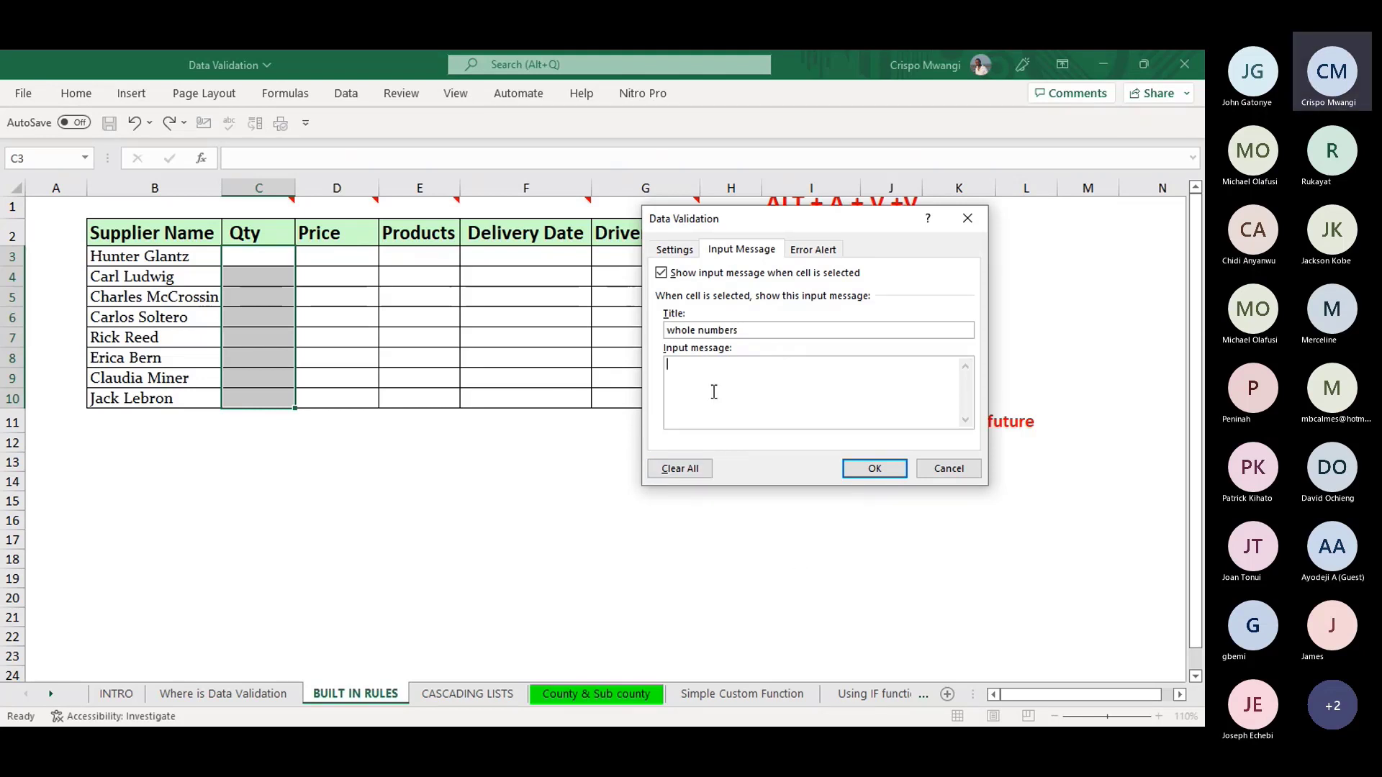
type("only key in between")
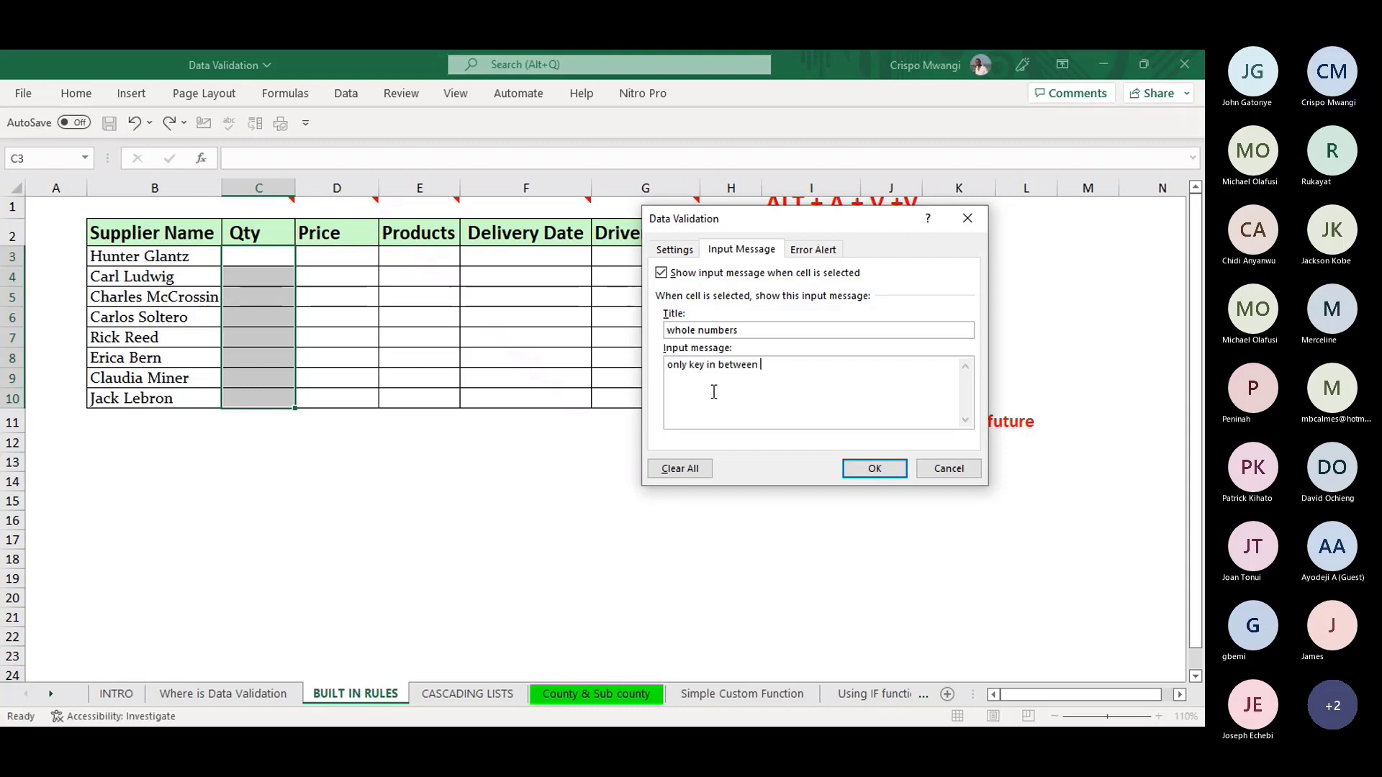
type(" 1 and")
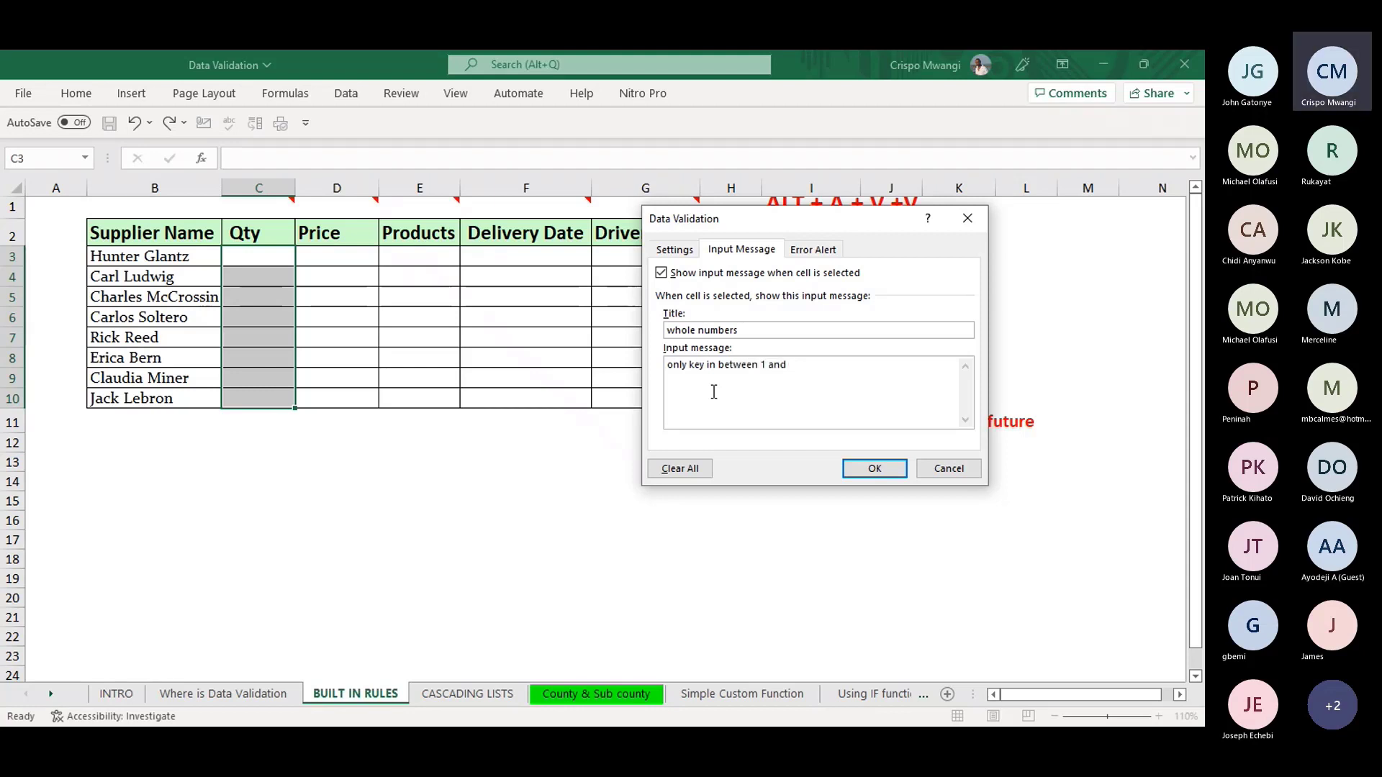
type(" 1000")
- Add a Stop error alert titled 'Not allowed Qty' with message 'Key in between 1 and 1000'
left_click(814, 252)
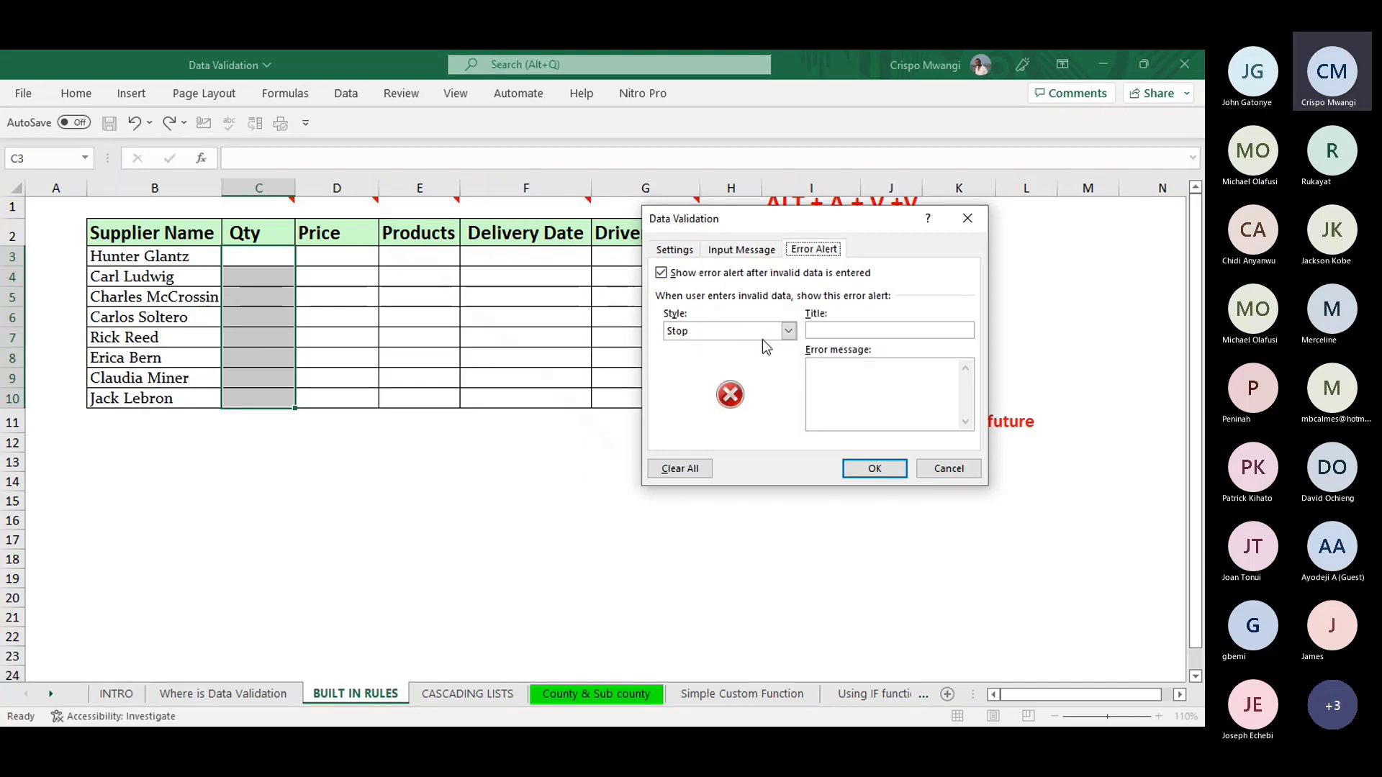
left_click(827, 329)
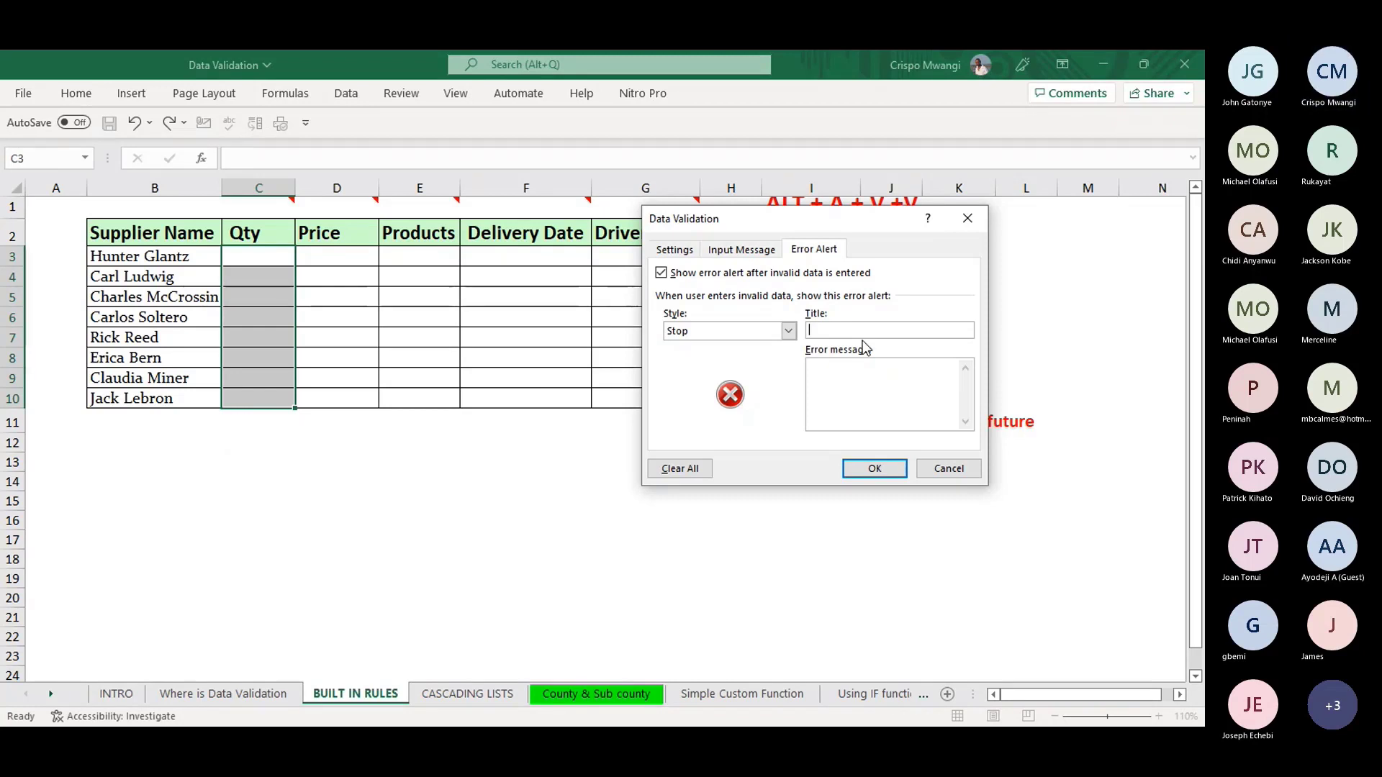
type("Not allowed")
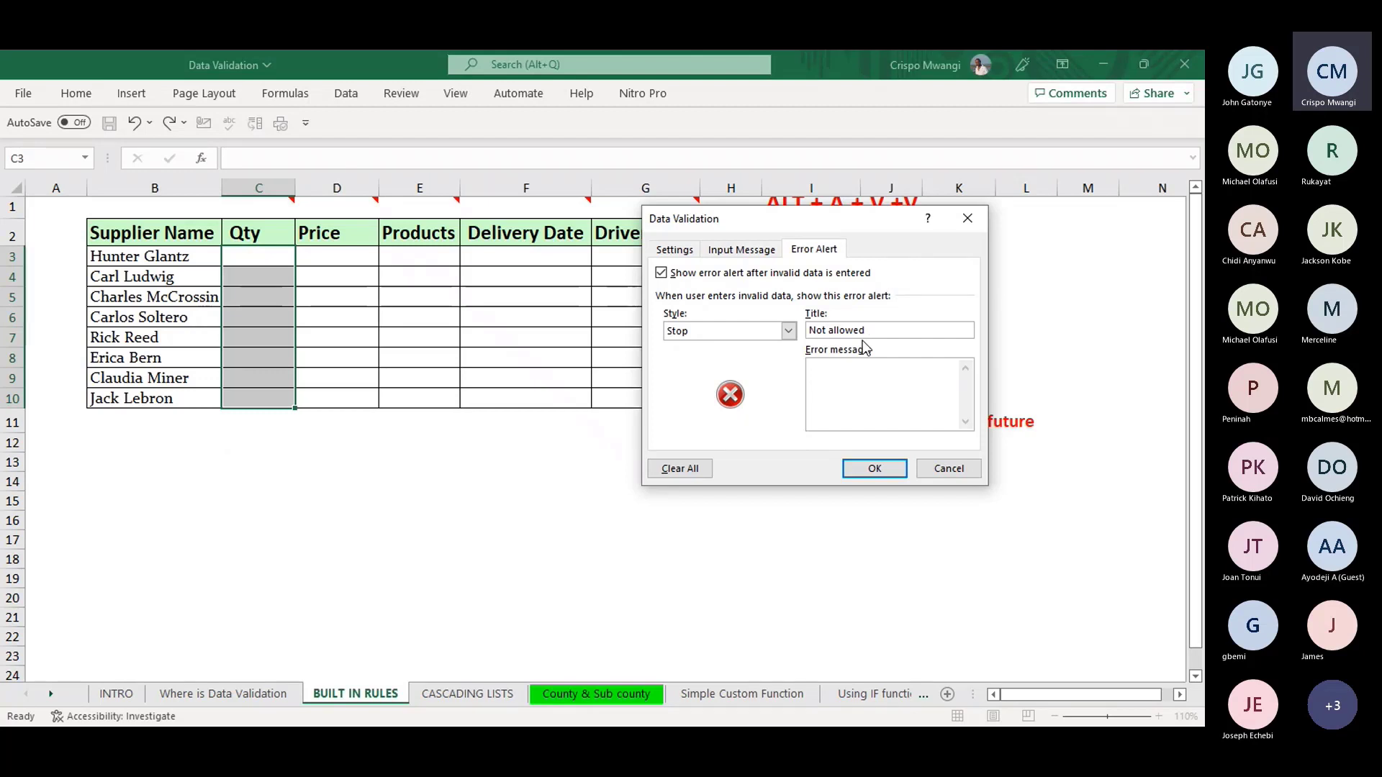
type(" Qty")
left_click(840, 385)
type("Key in between 1 and 1000")
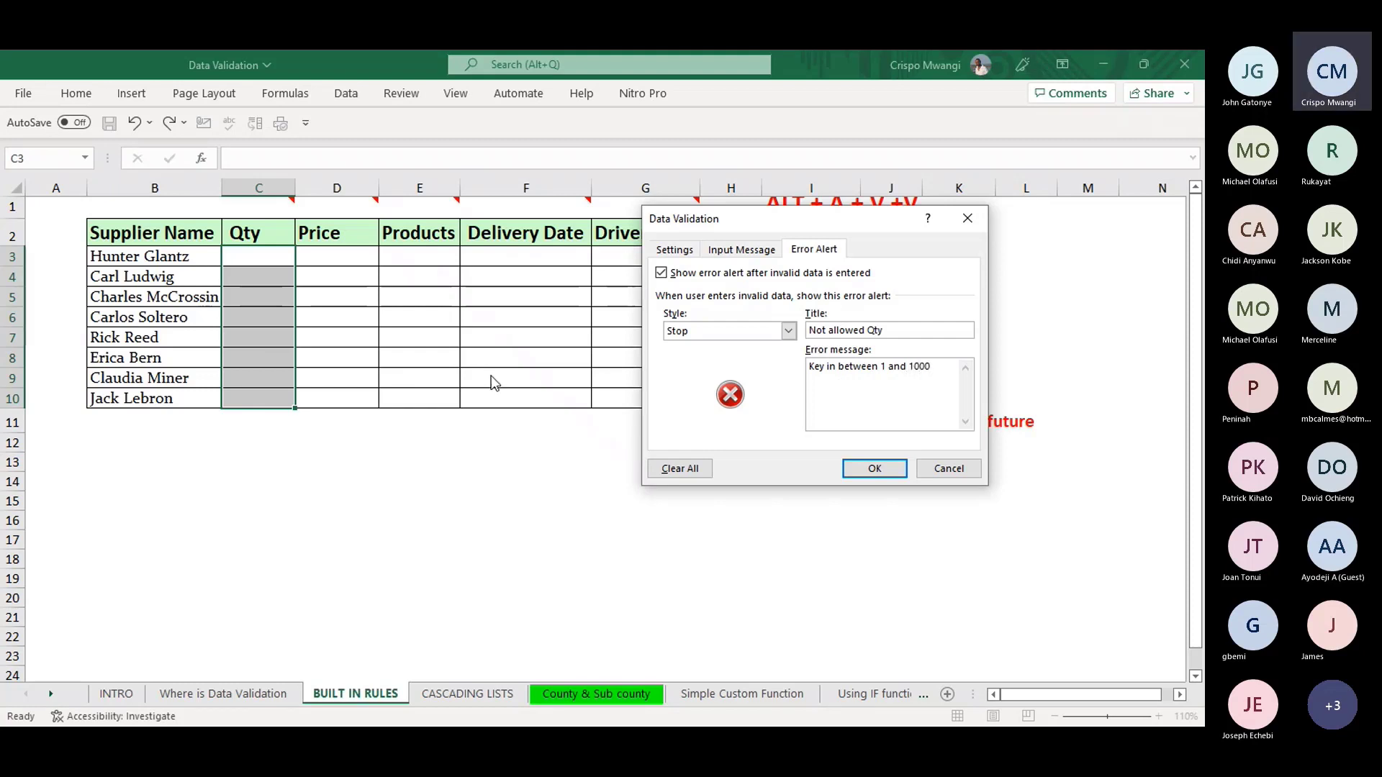
left_click(886, 469)
- Check the Qty input message, then enter 523 as the first quantity in C3
left_click(279, 258)
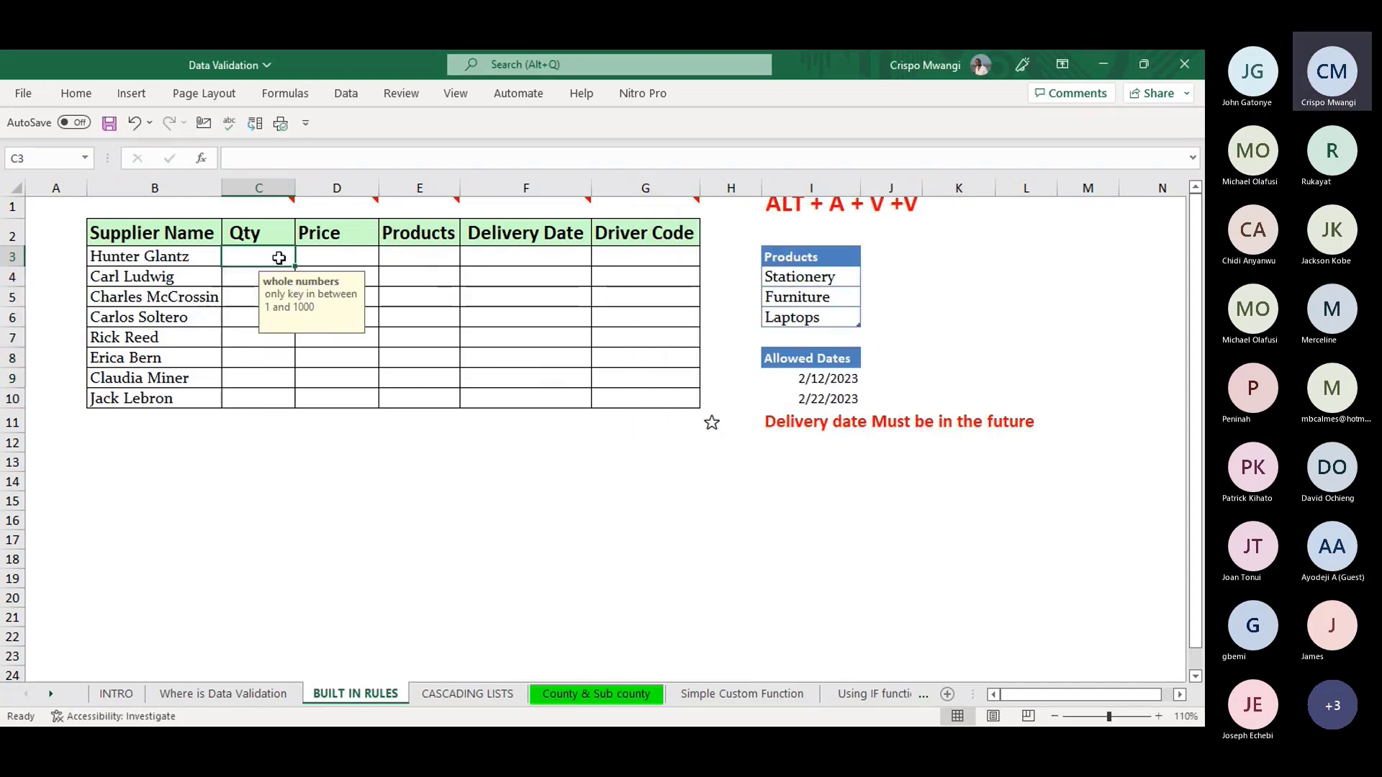
left_click(289, 374)
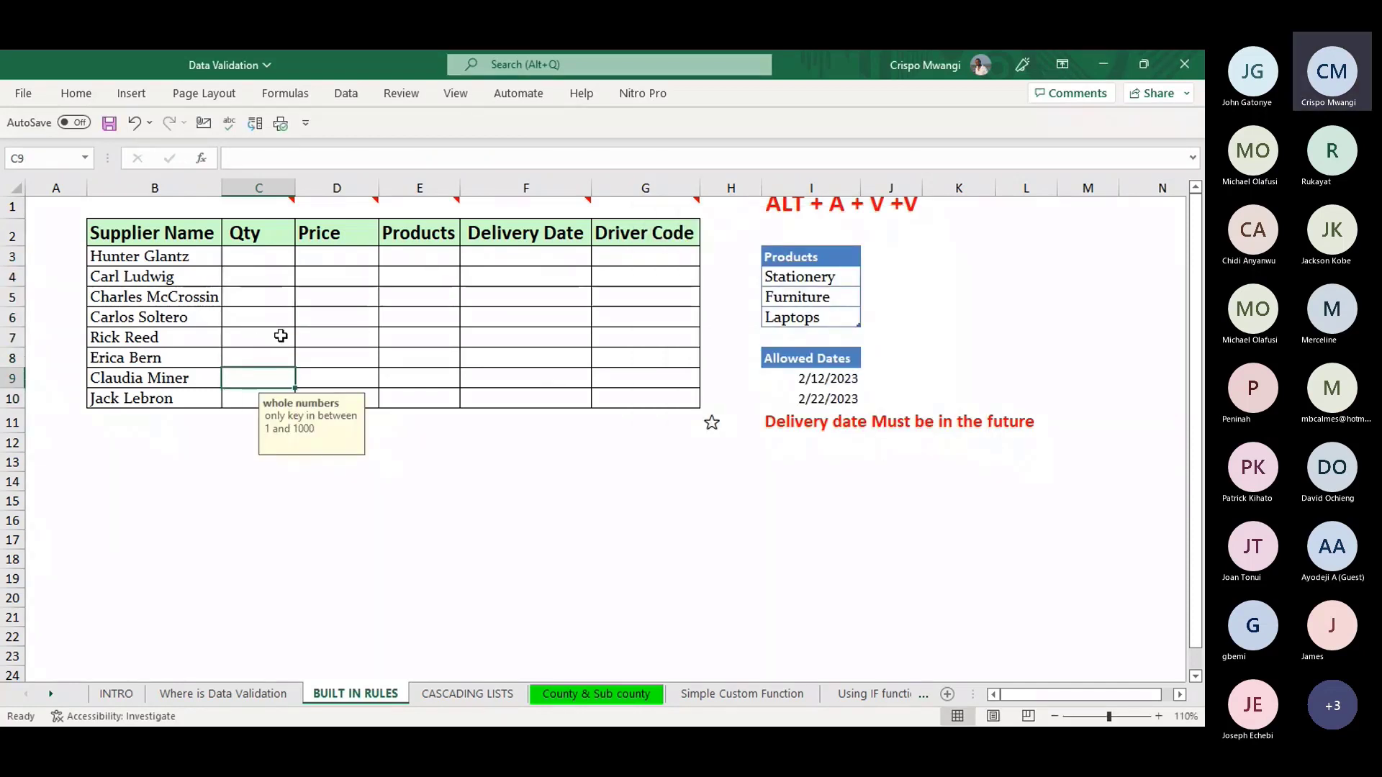
left_click(258, 258)
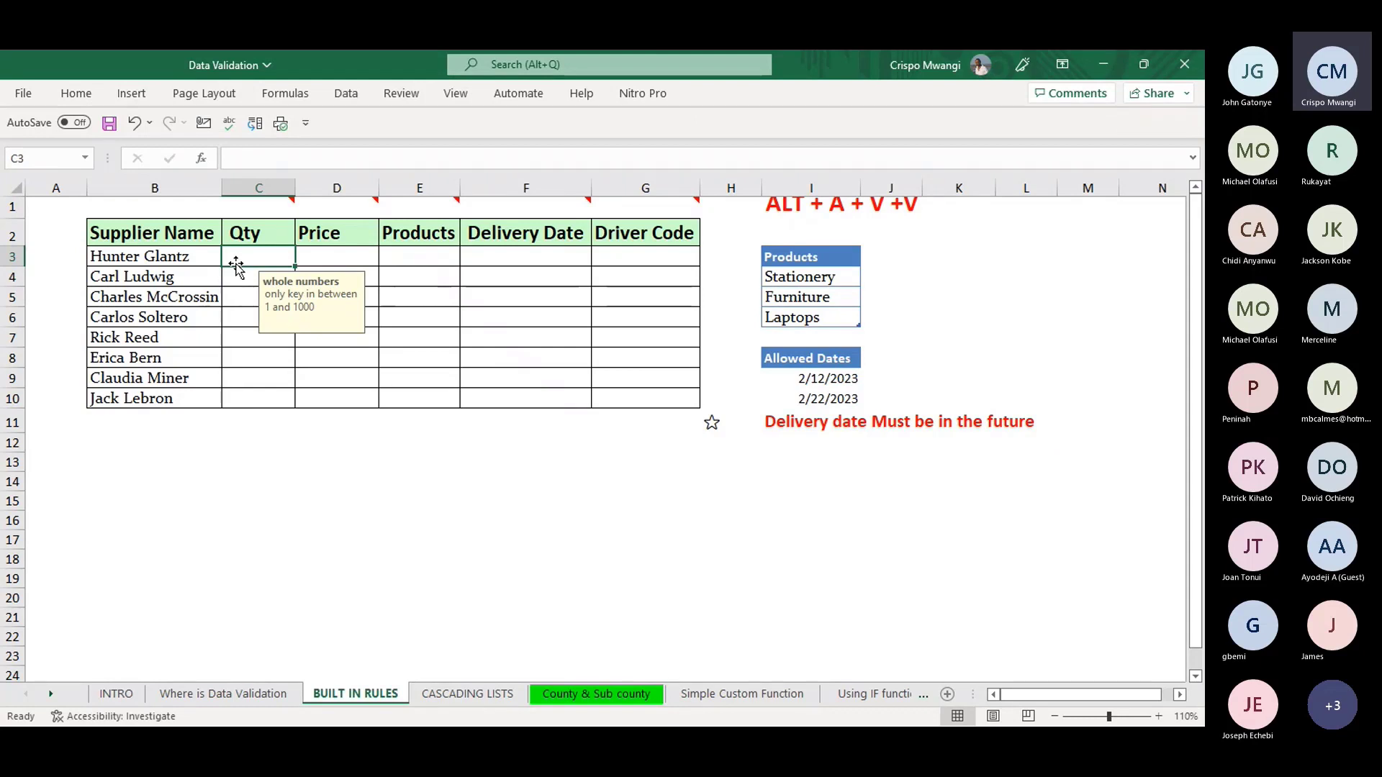
type("523")
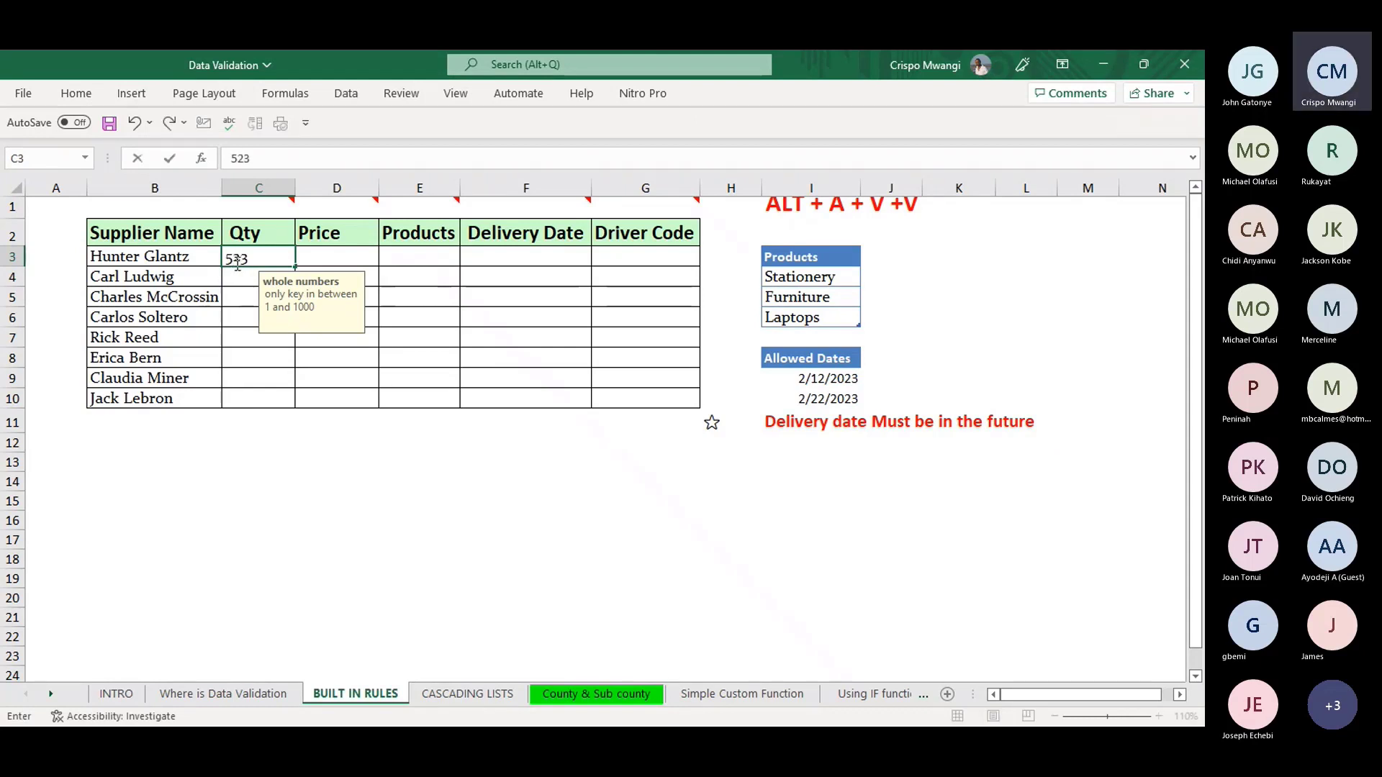
key("Return")
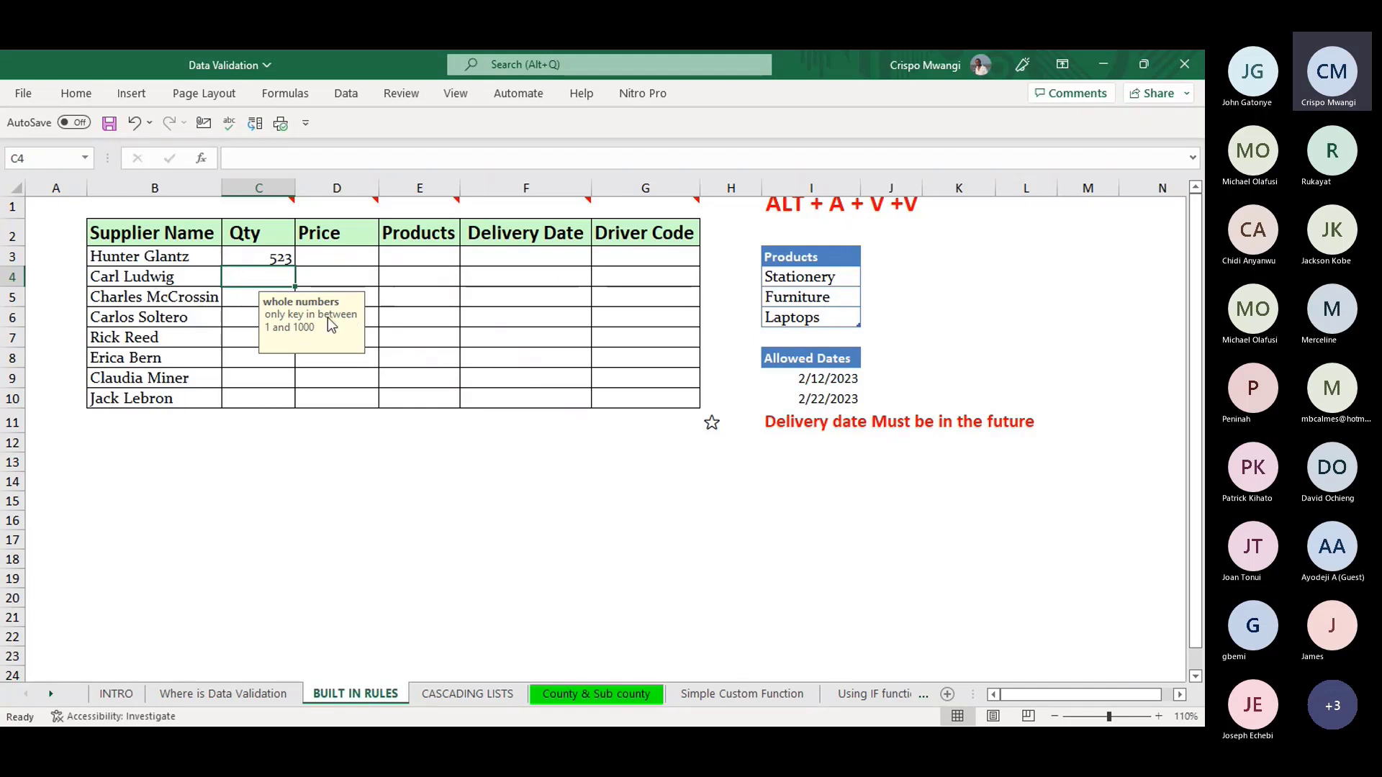
- Confirm the Qty rule rejects 2000 and 10.5 in C4, cancelling the rejected entry
type("2000")
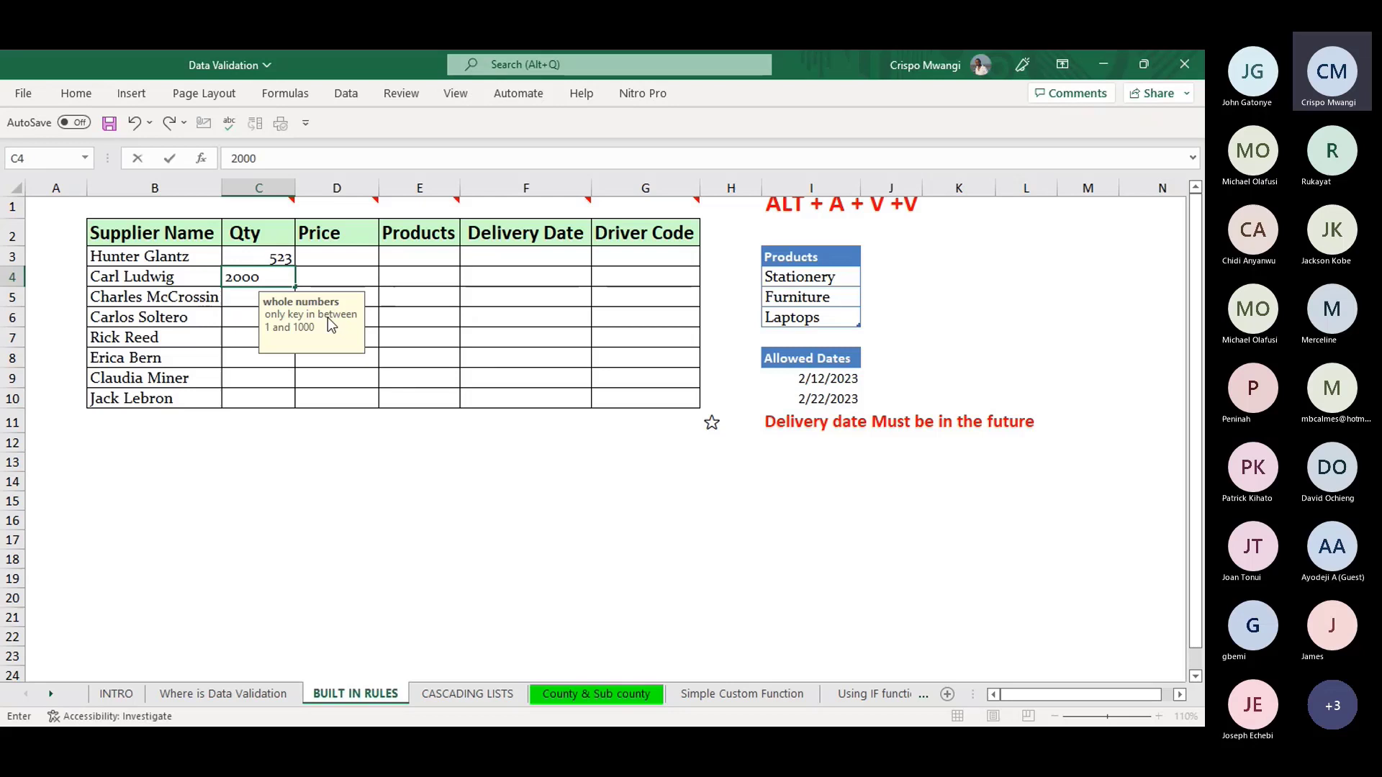
key("Return")
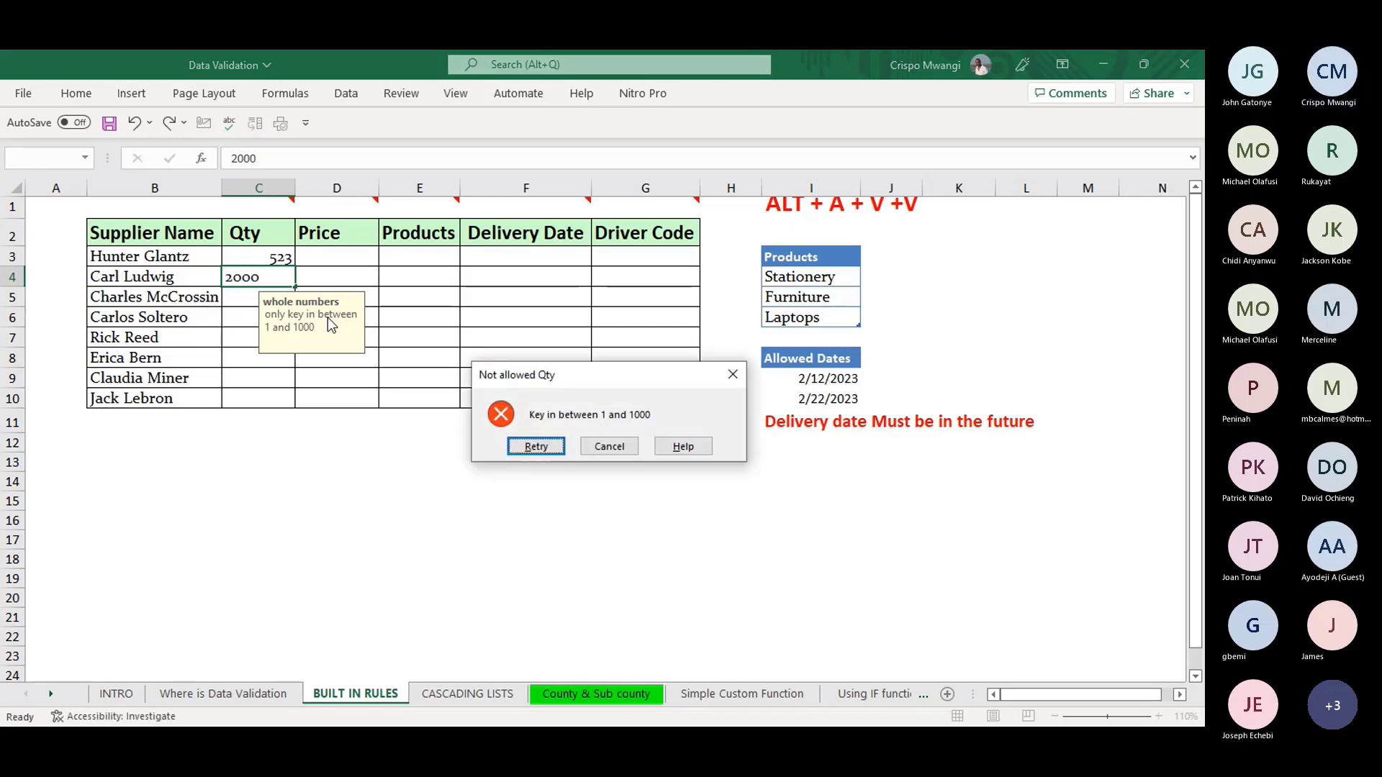
left_click_drag(628, 378, 489, 272)
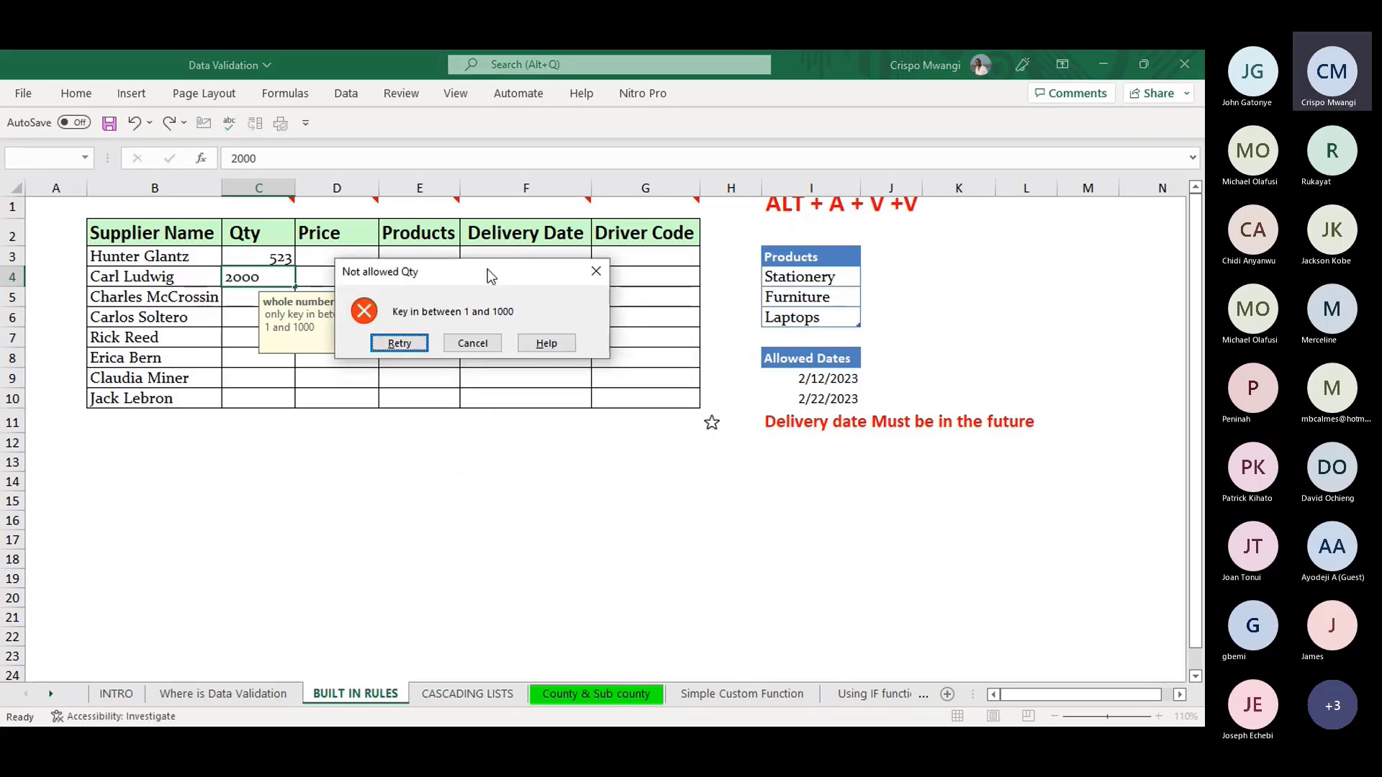
left_click(400, 343)
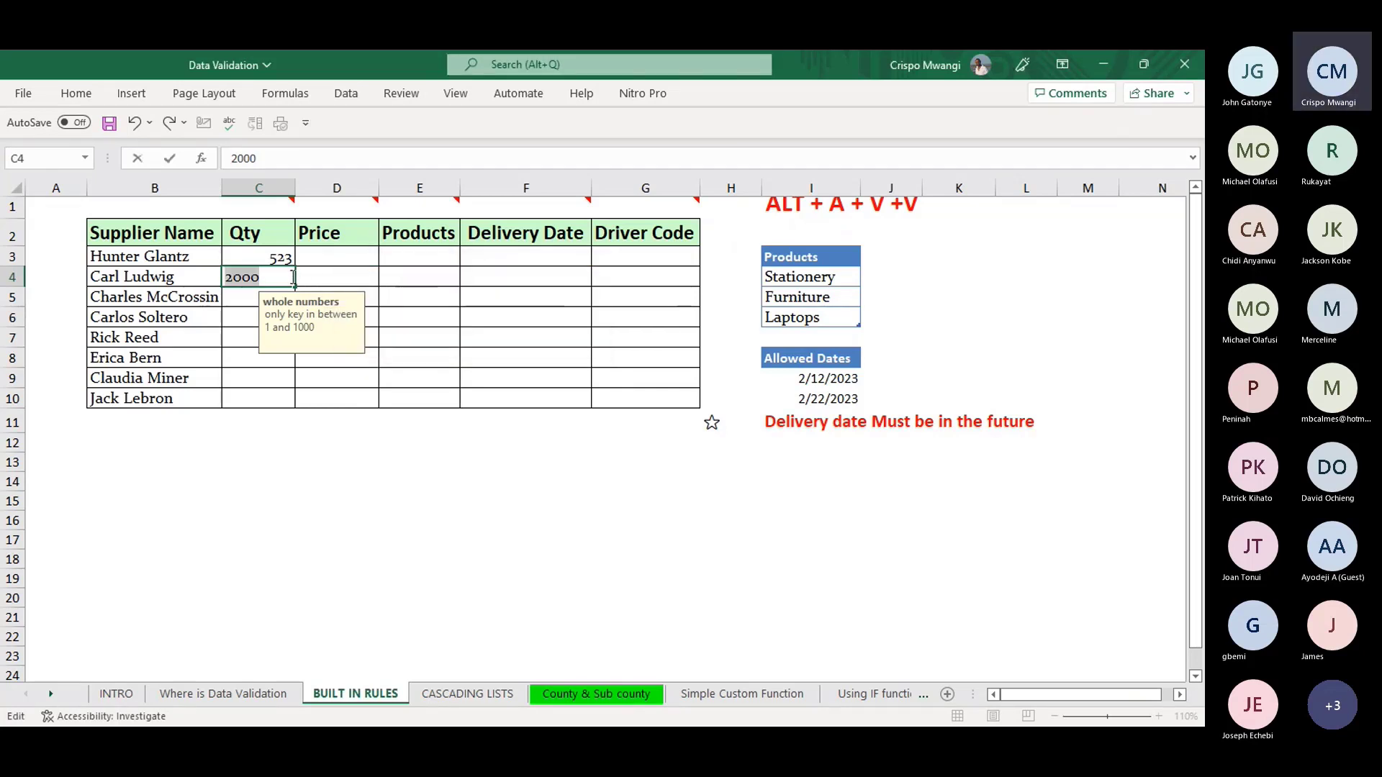
type("10.5")
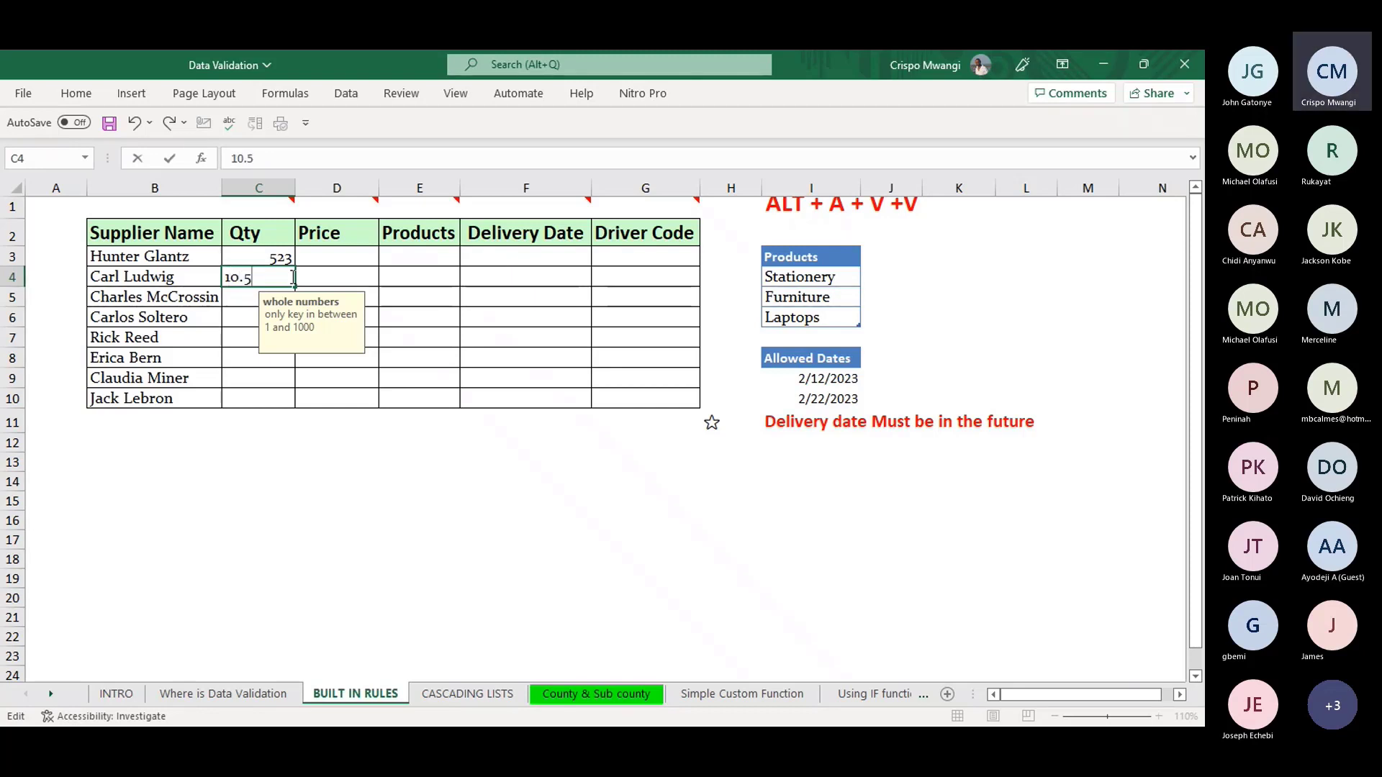
key("Return")
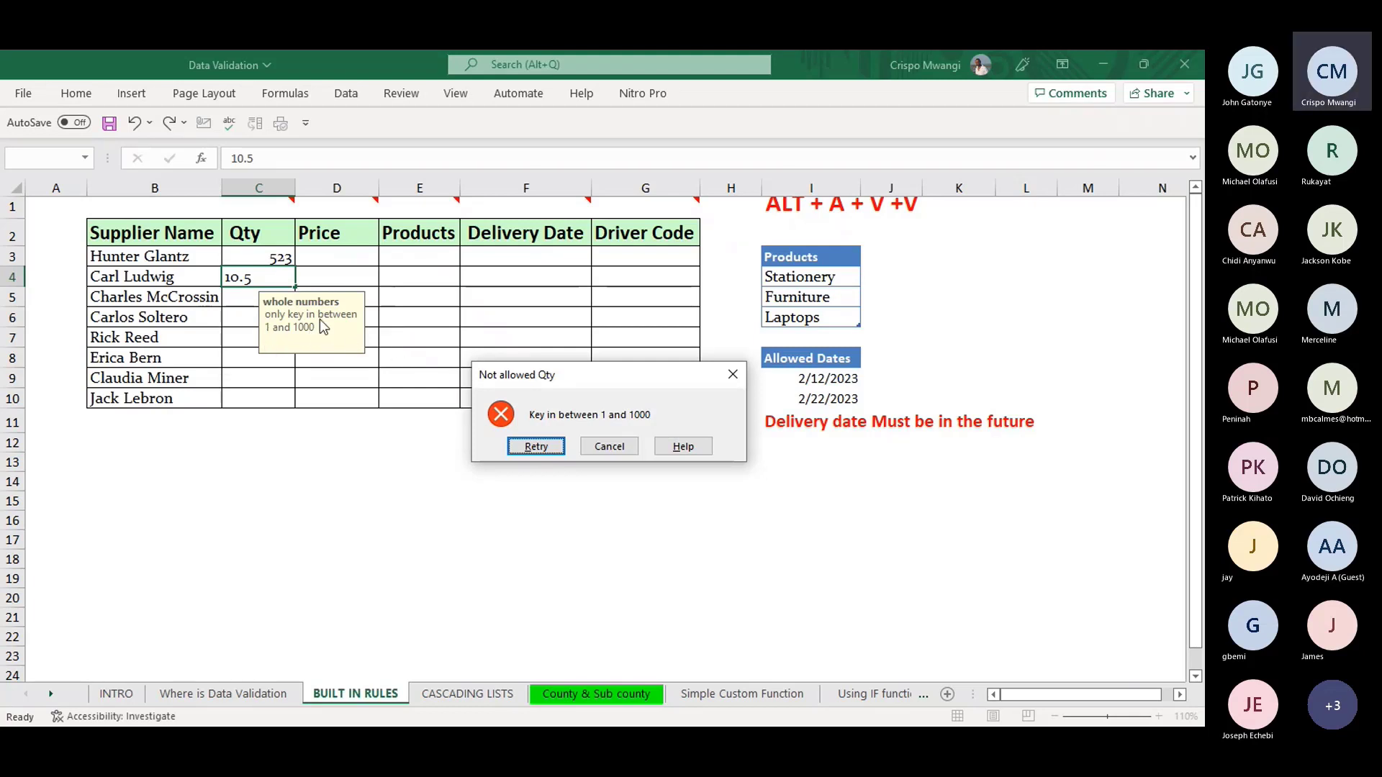
left_click(725, 377)
- Reopen the Qty validation settings for C4 to review the between rule, then close unchanged
key("alt")
key("a")
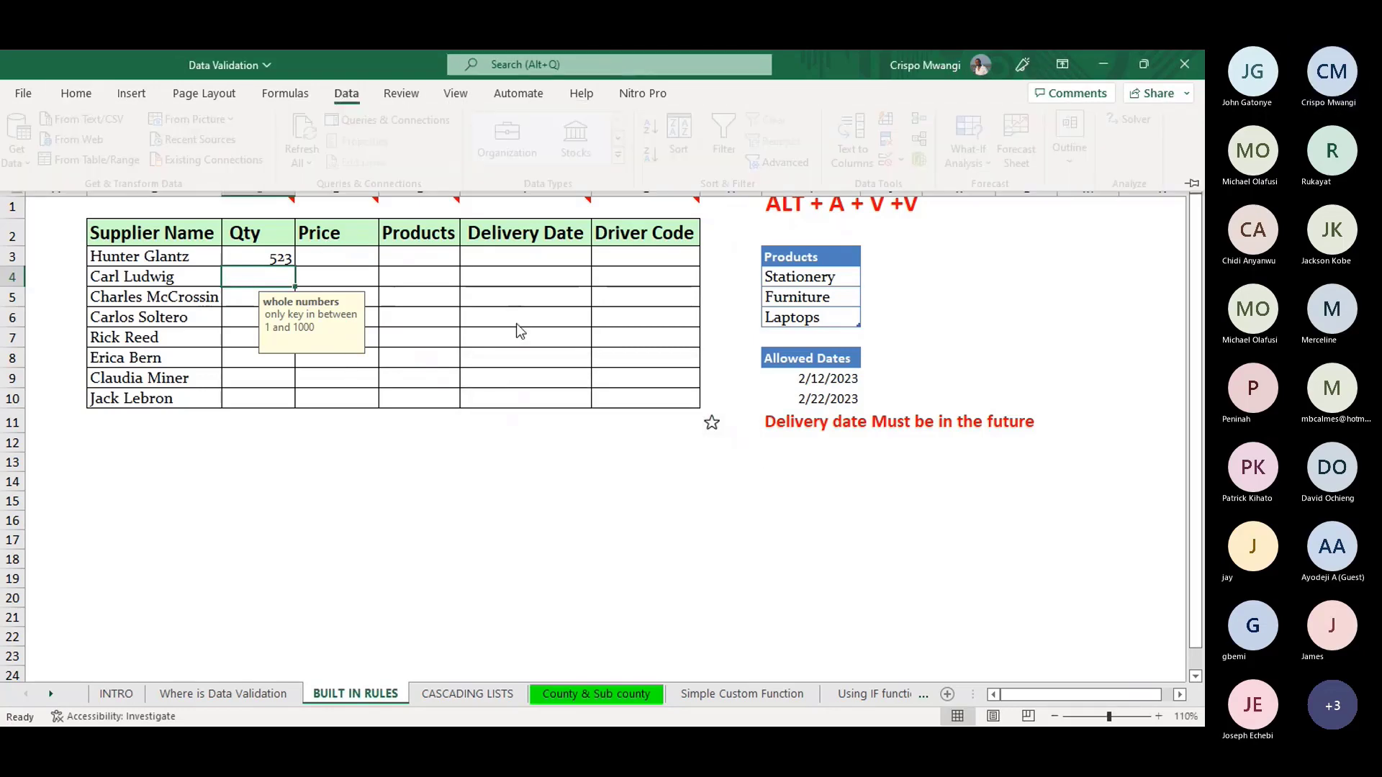
key("v")
key("v")
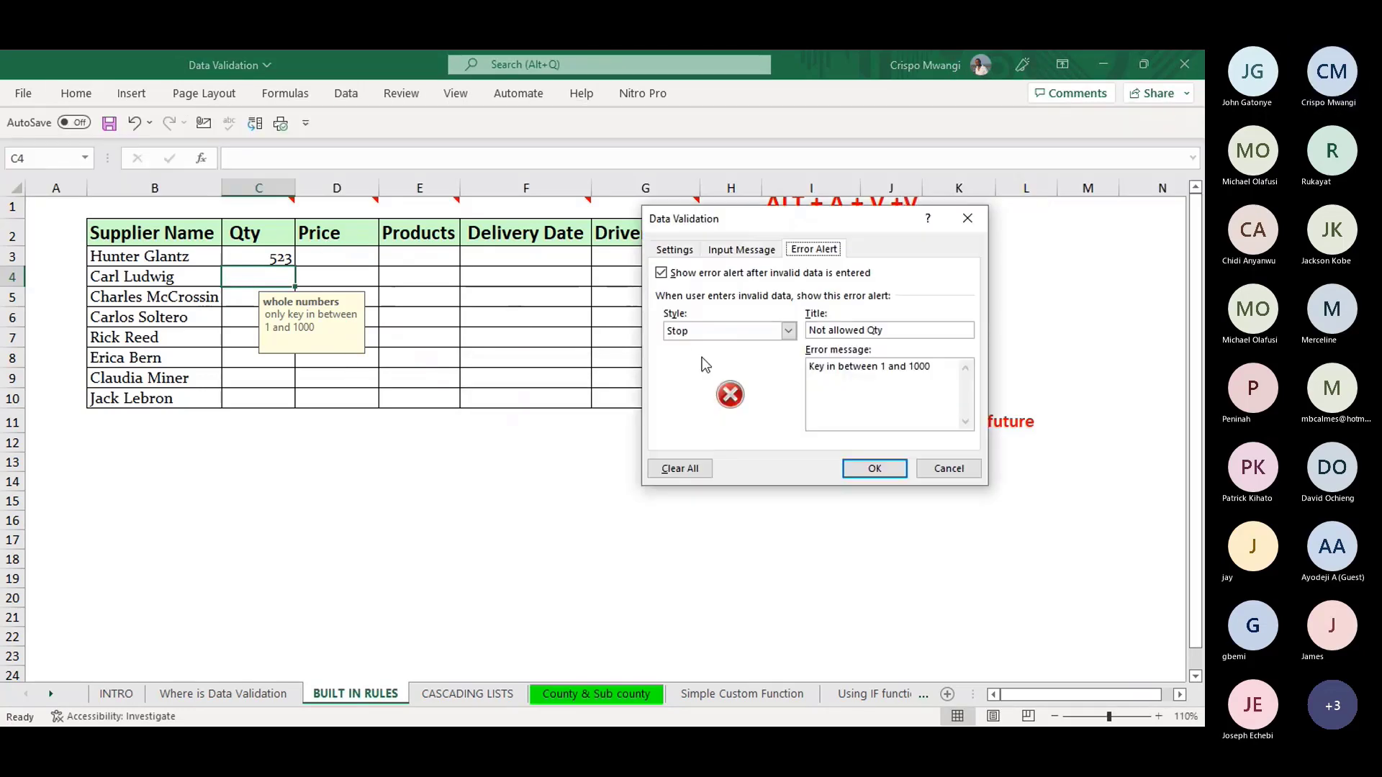
left_click(683, 251)
left_click(792, 343)
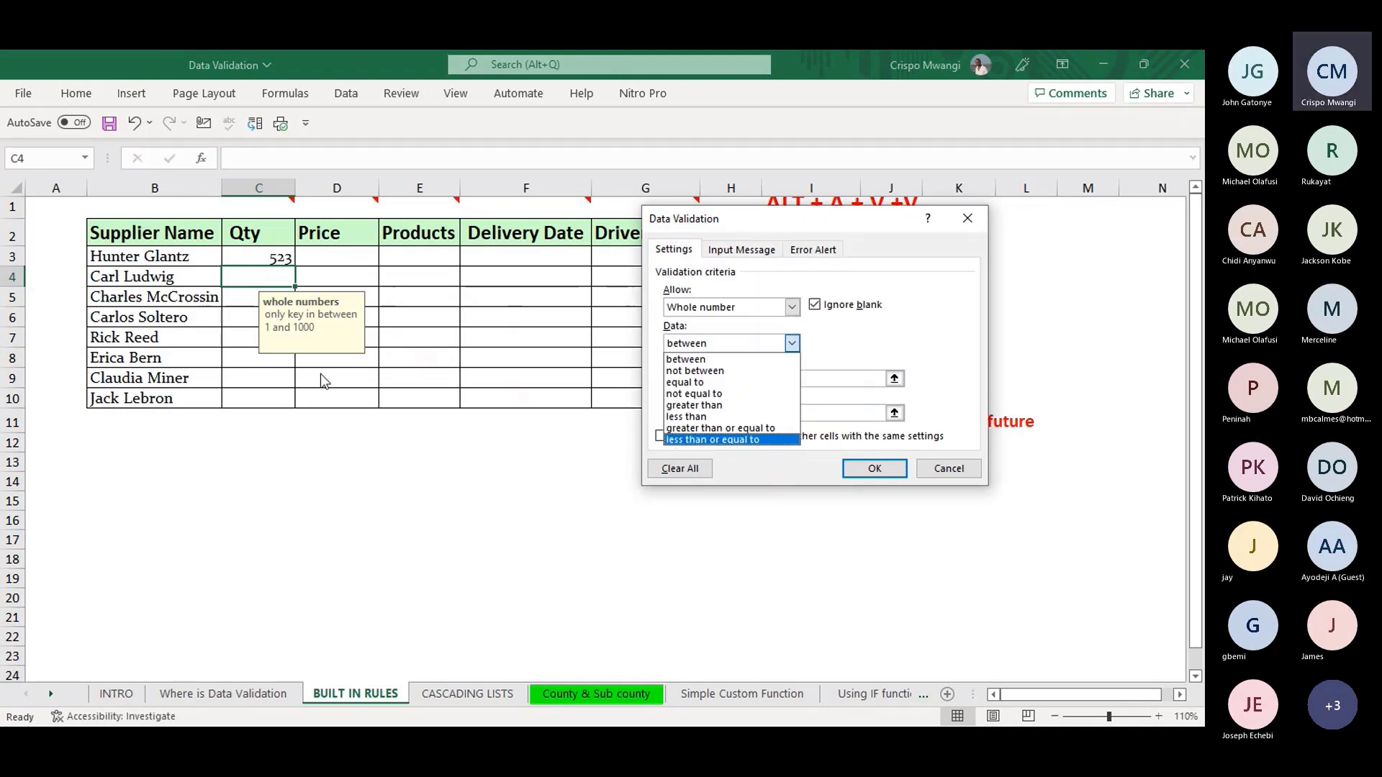
left_click(970, 222)
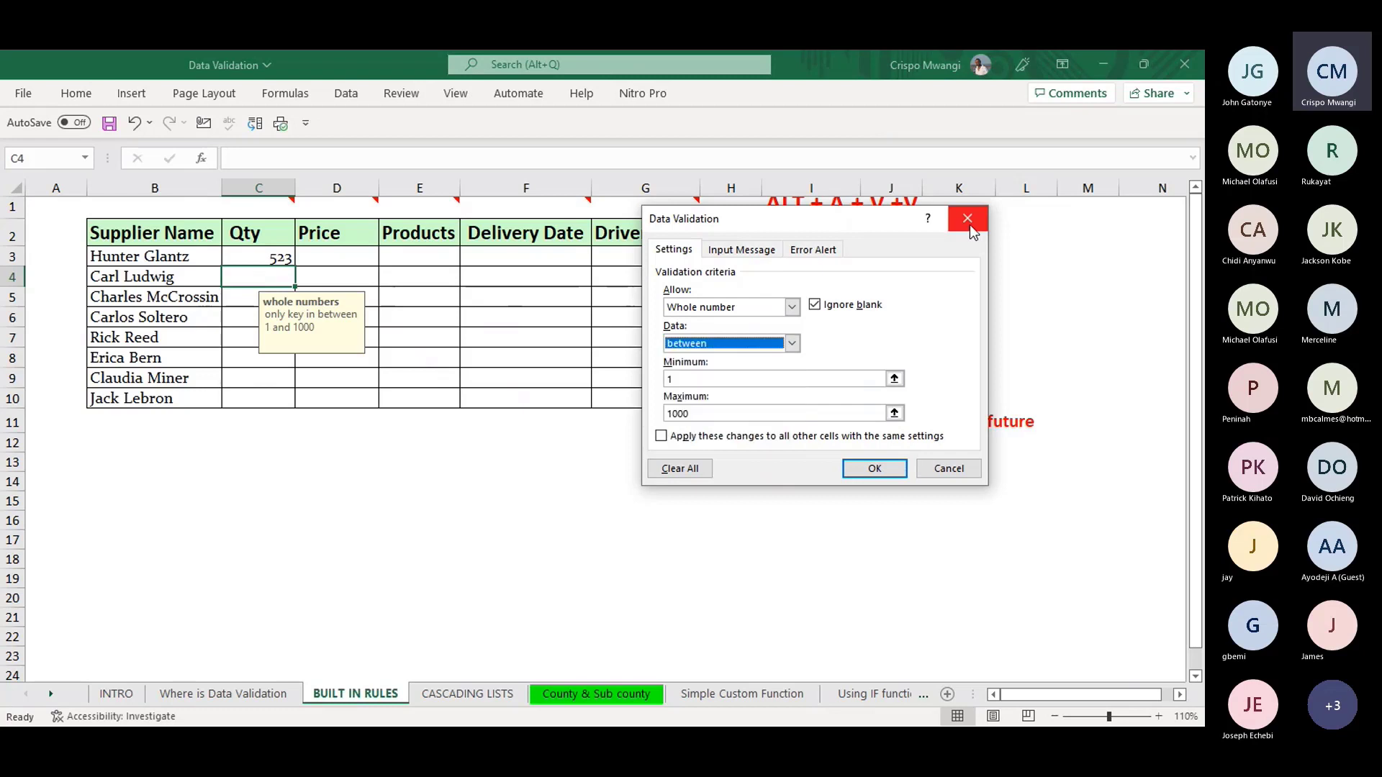
left_click(969, 219)
- Give the Price cells D3:D10 a decimal validation rule between 1 and 200
key("Right")
key("Right")
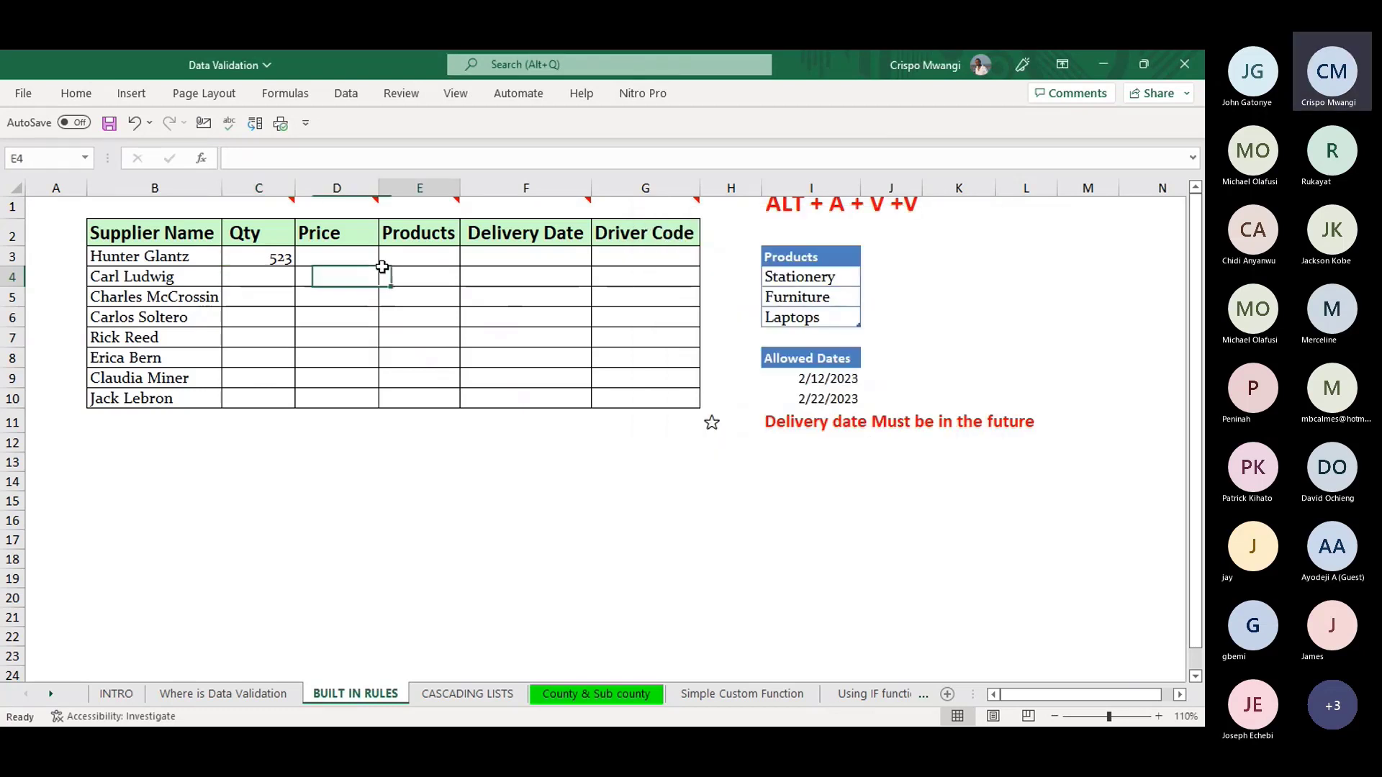
mouse_move(355, 202)
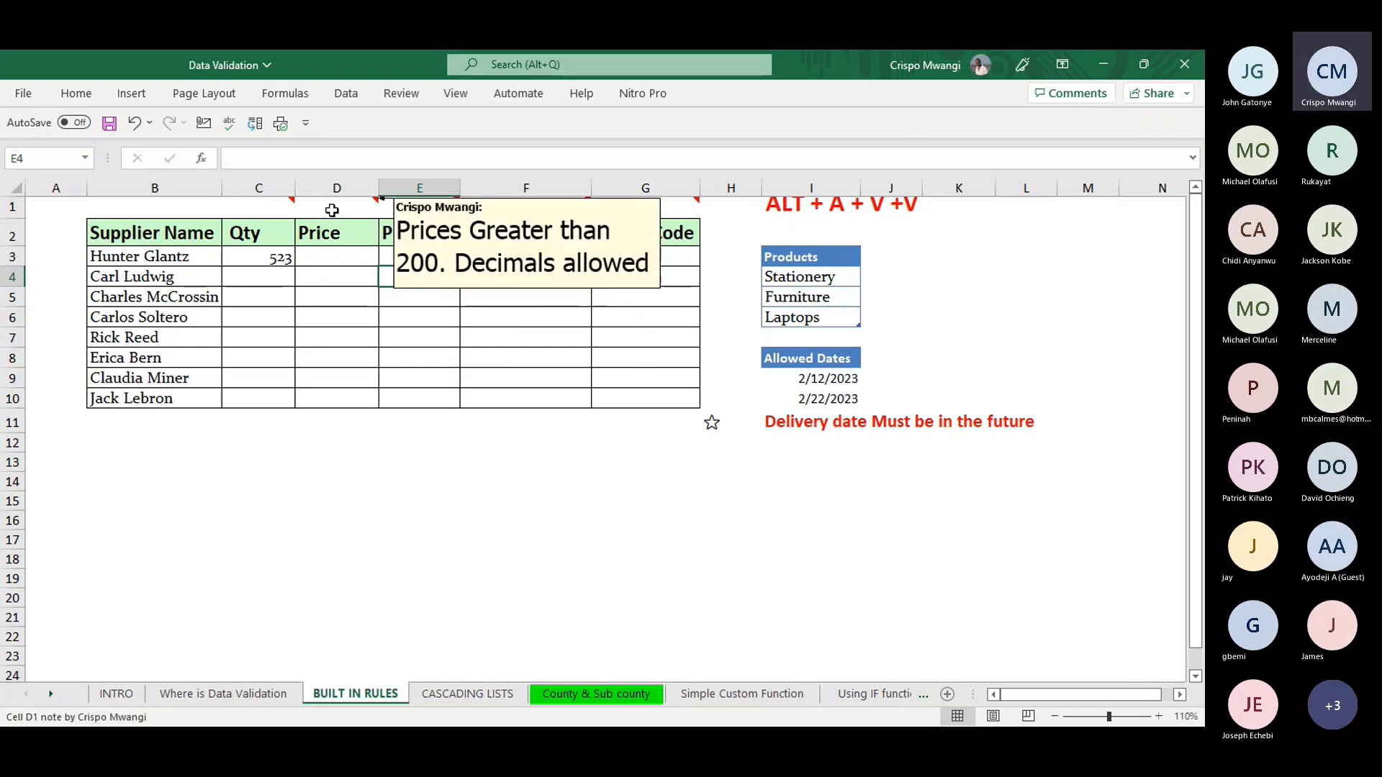
left_click_drag(339, 259, 347, 393)
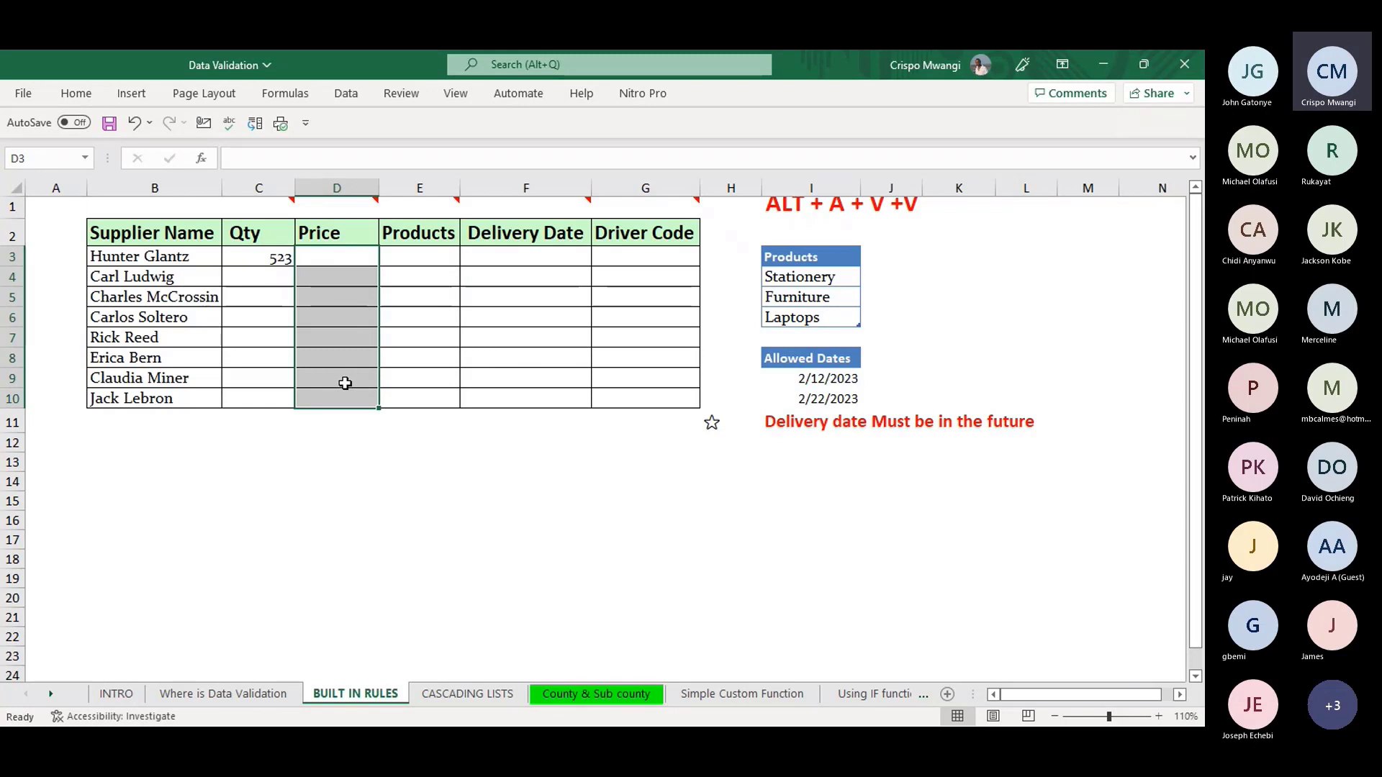
key("alt")
key("a")
key("v")
key("v")
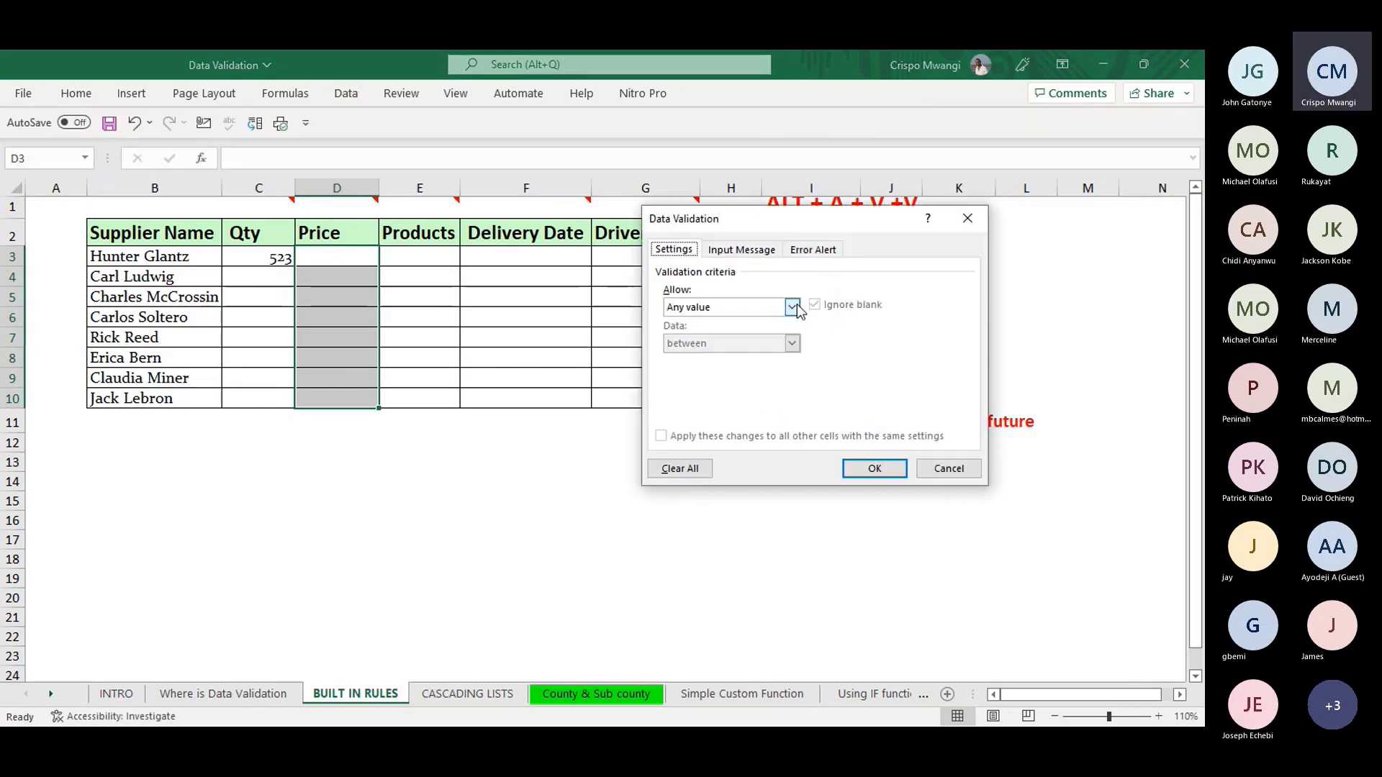
left_click(796, 305)
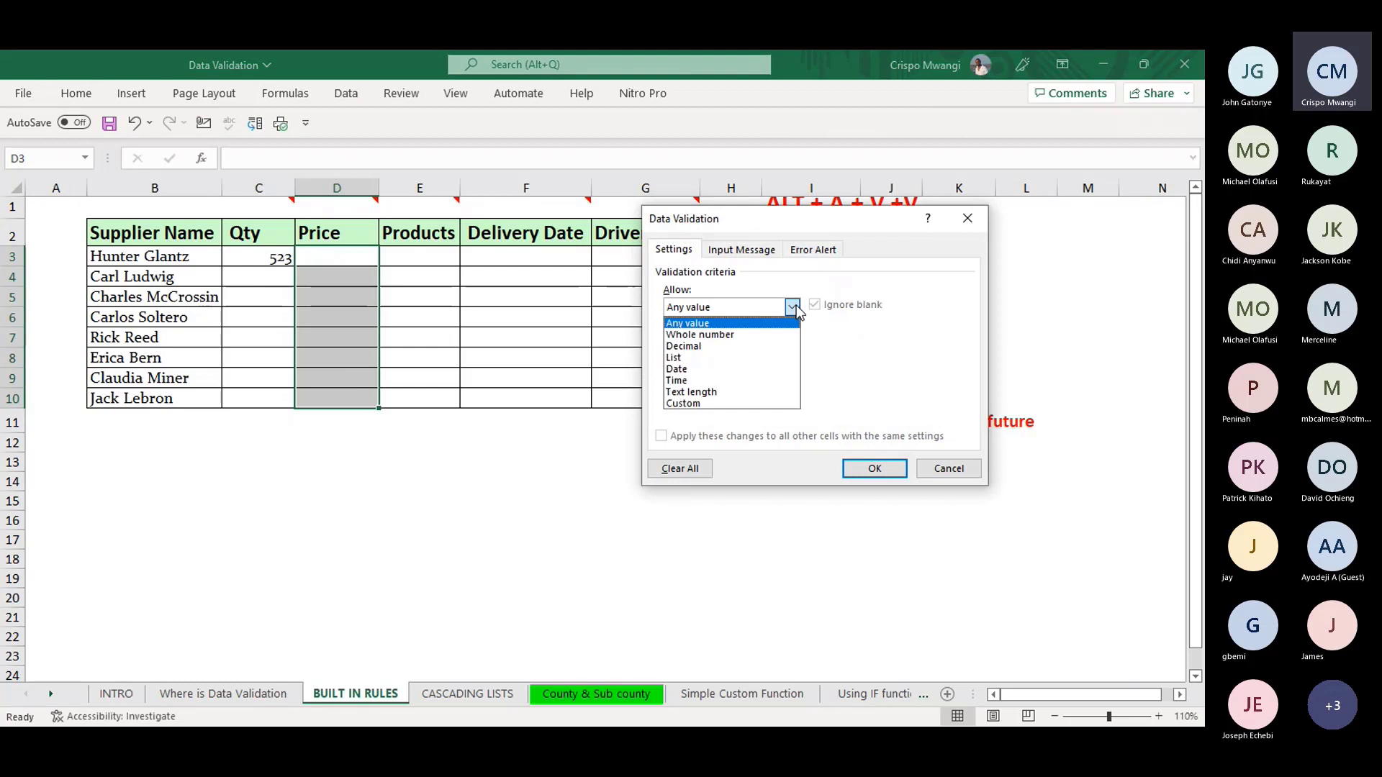
left_click(676, 349)
left_click(694, 380)
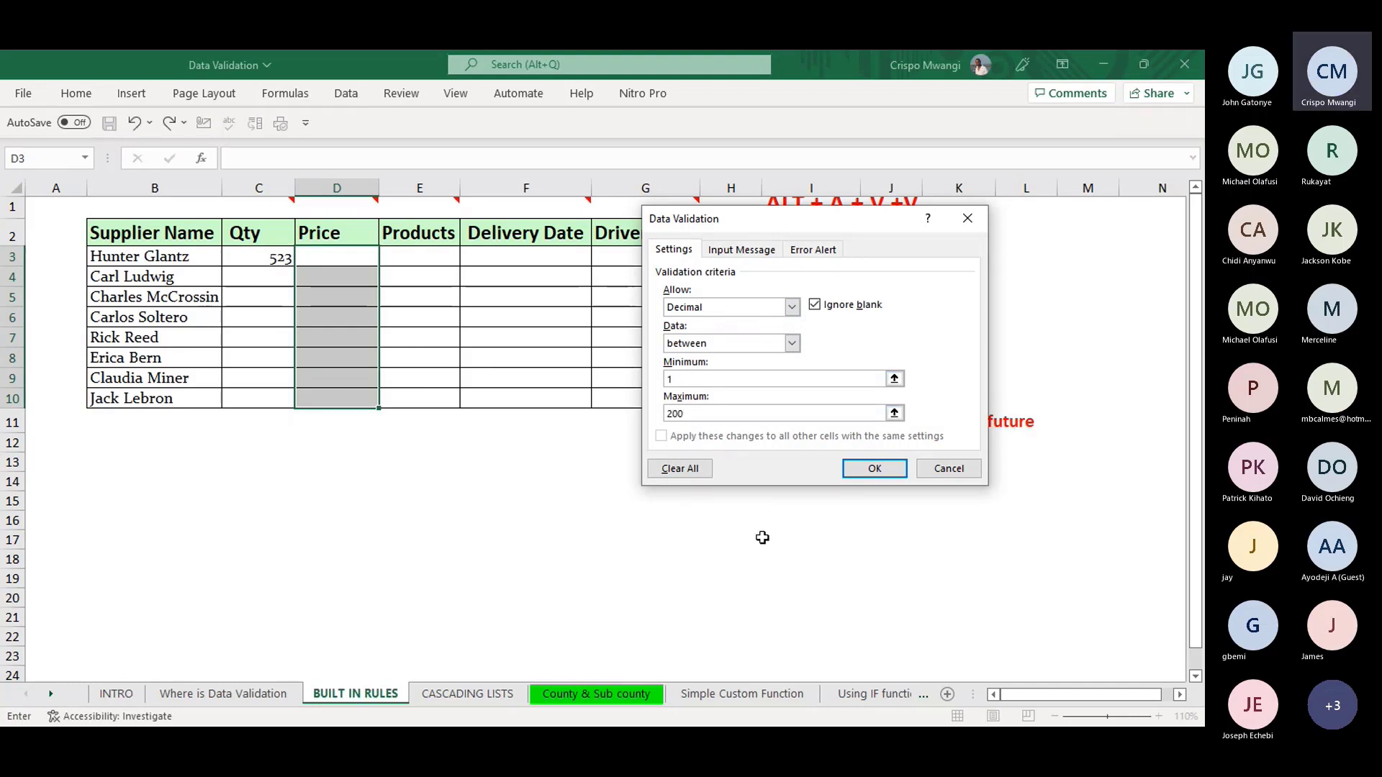
left_click(887, 469)
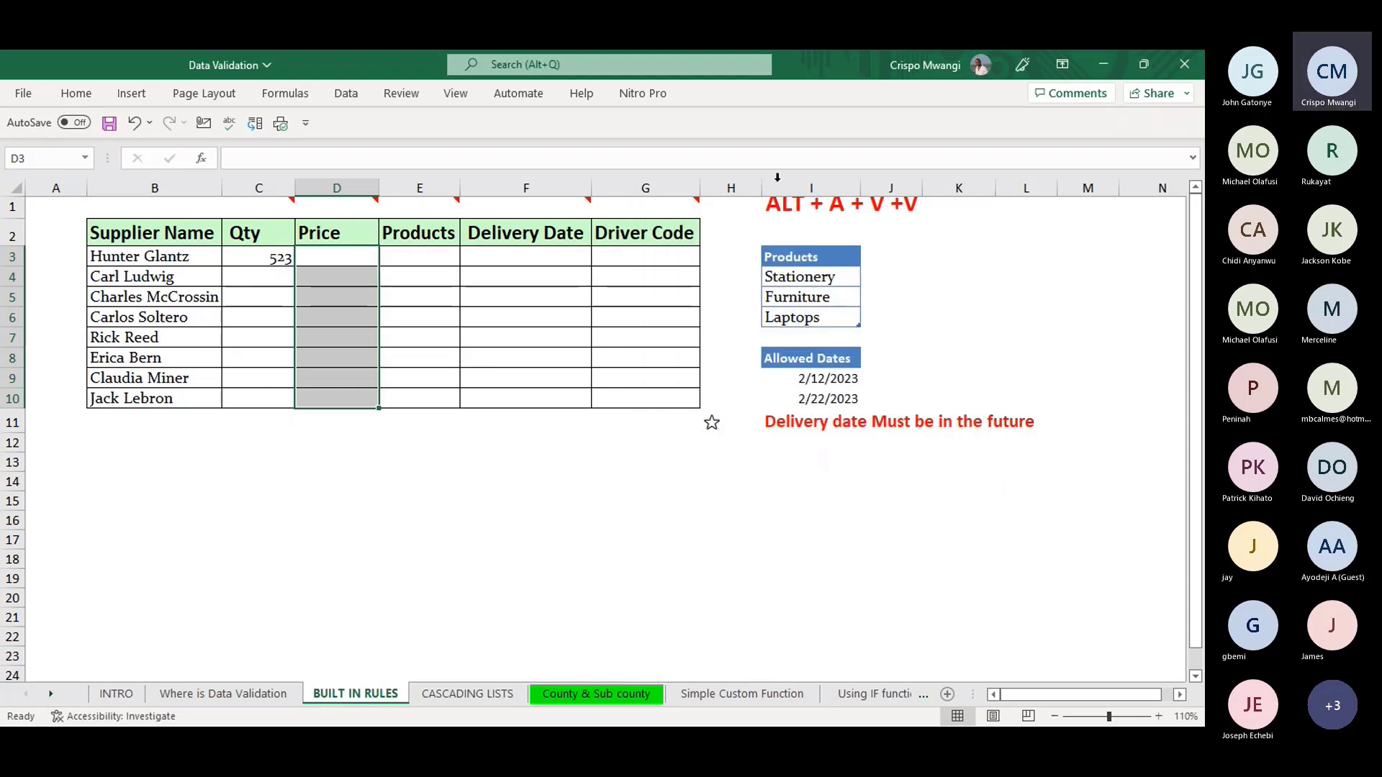
- Enter price 20.5 in D3 and confirm Qty cell C4 refuses 20.5
left_click(351, 262)
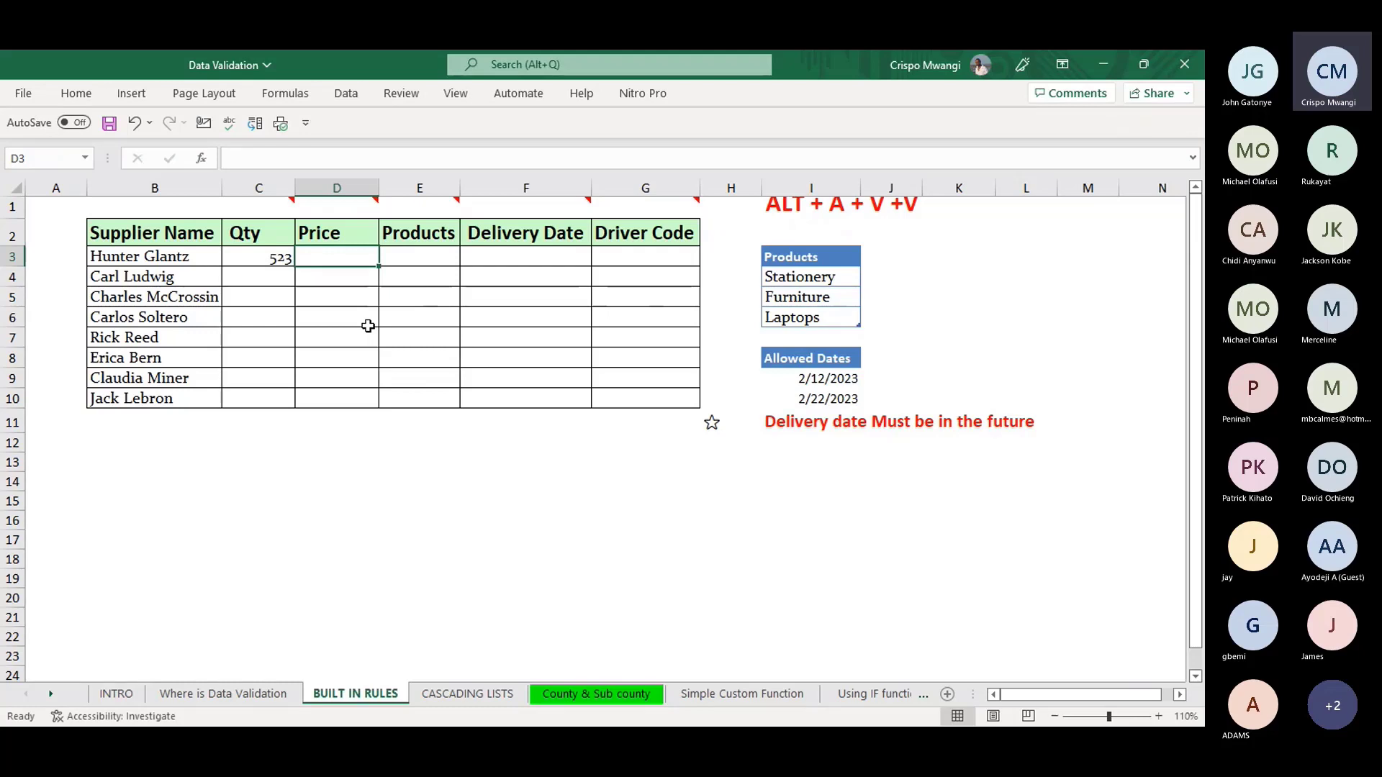
type("20.5")
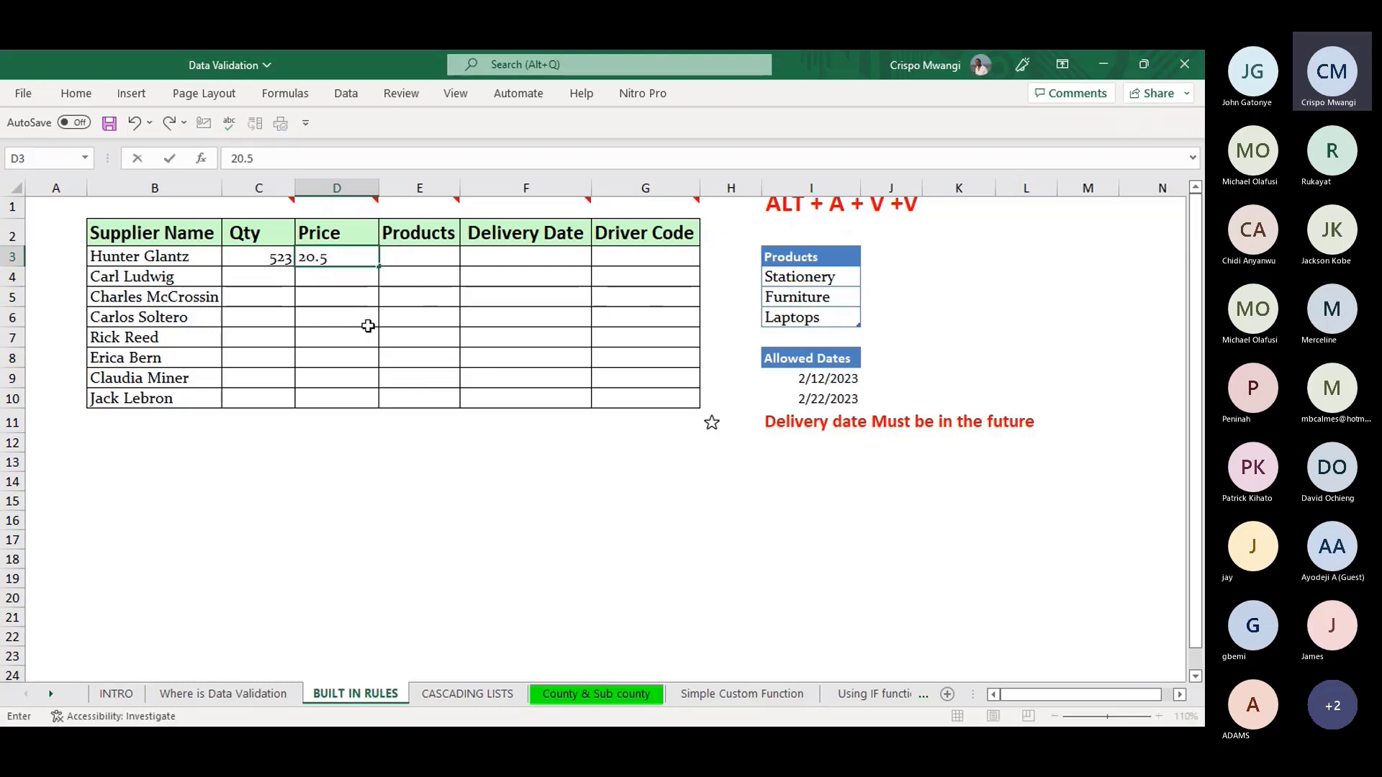
key("Return")
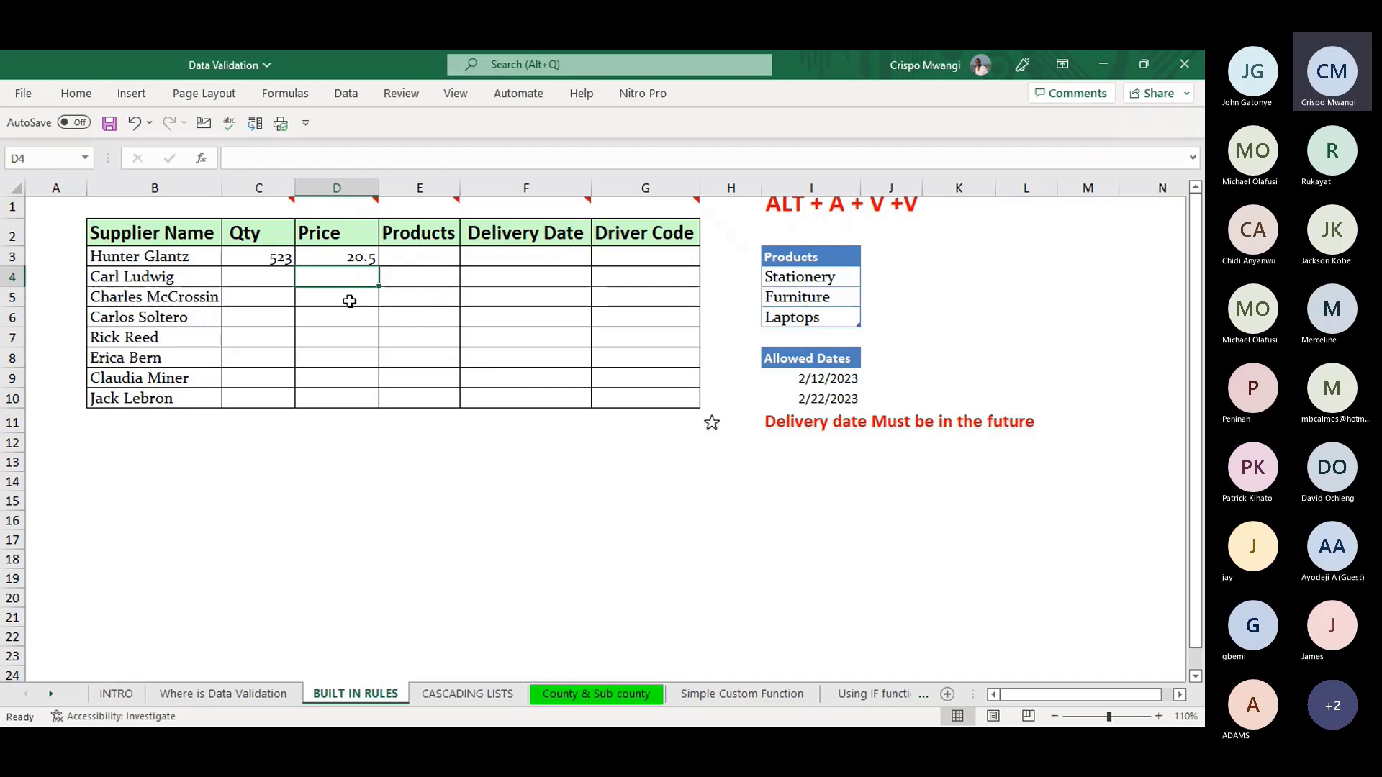
left_click(258, 277)
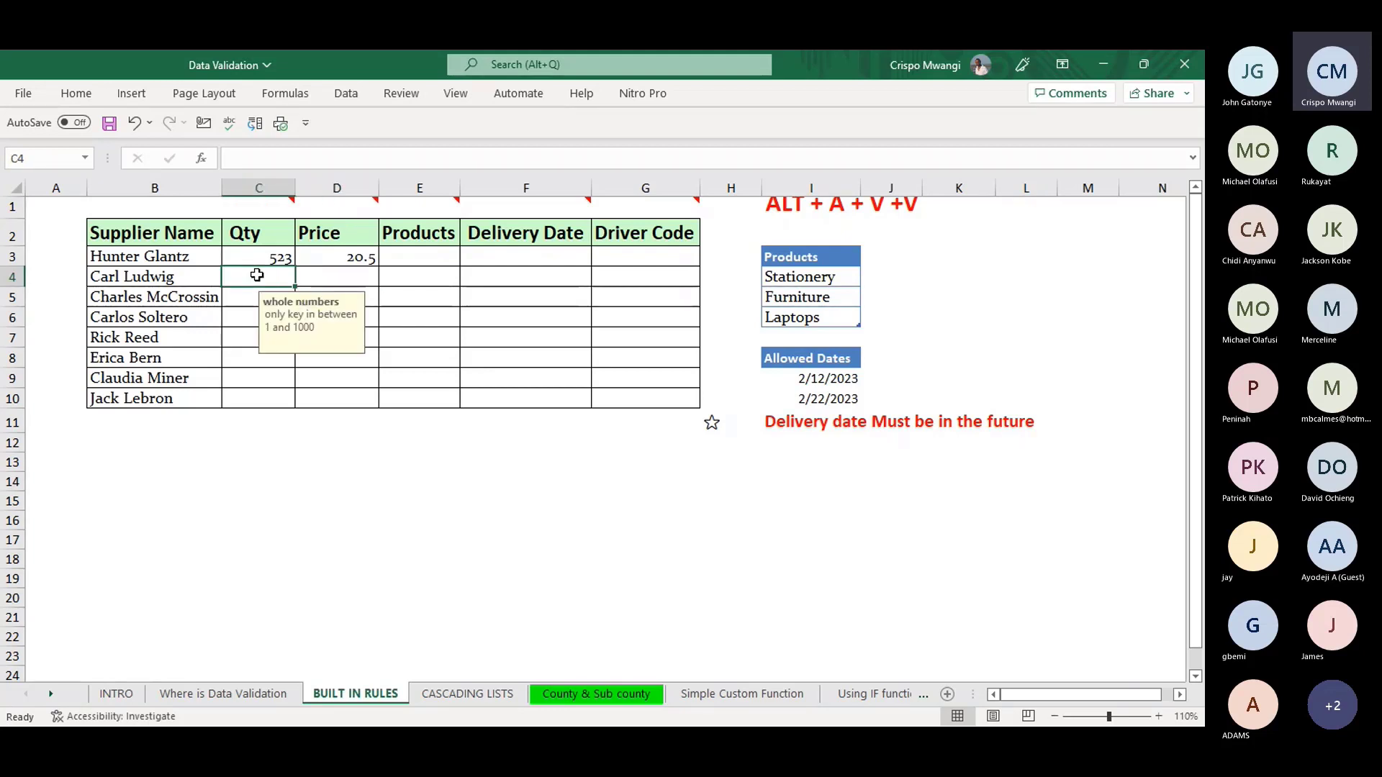
type("20.5")
key("Return")
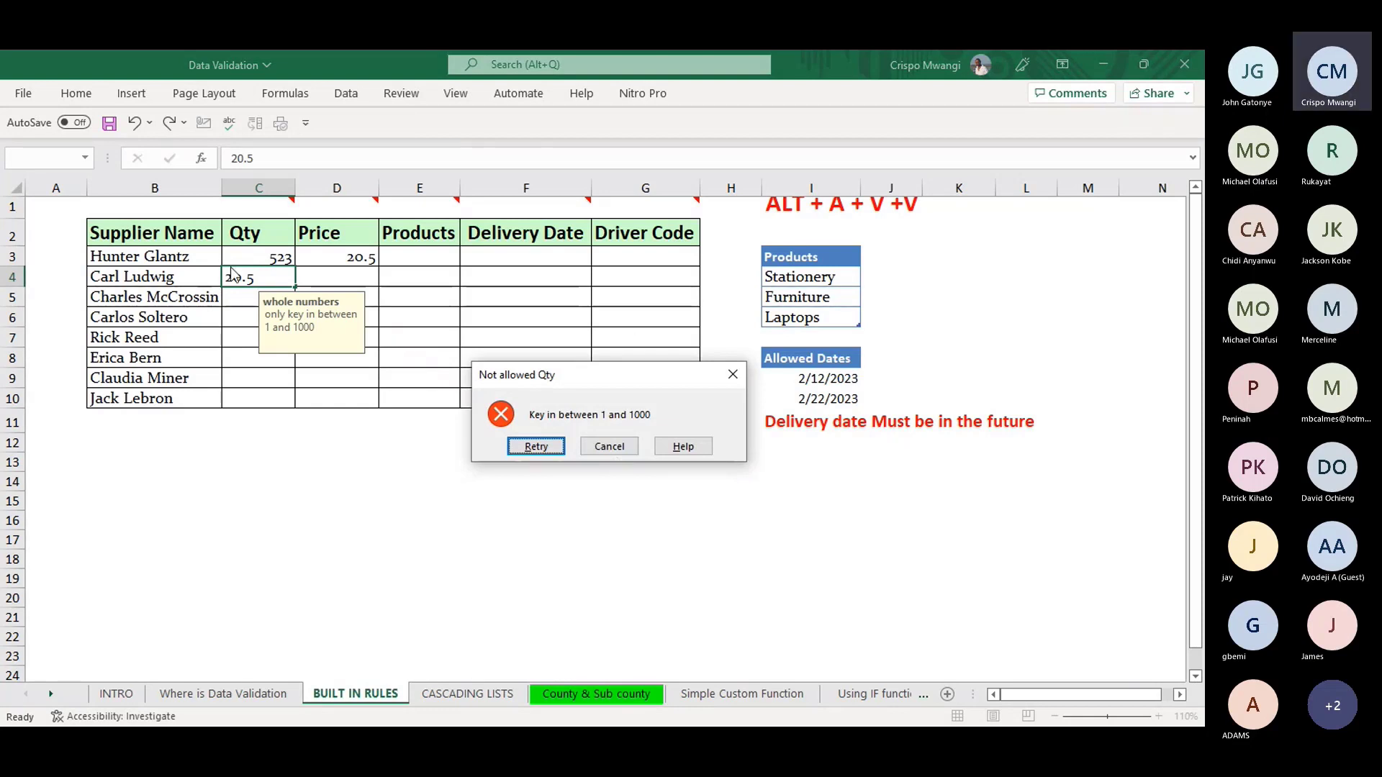
left_click(733, 375)
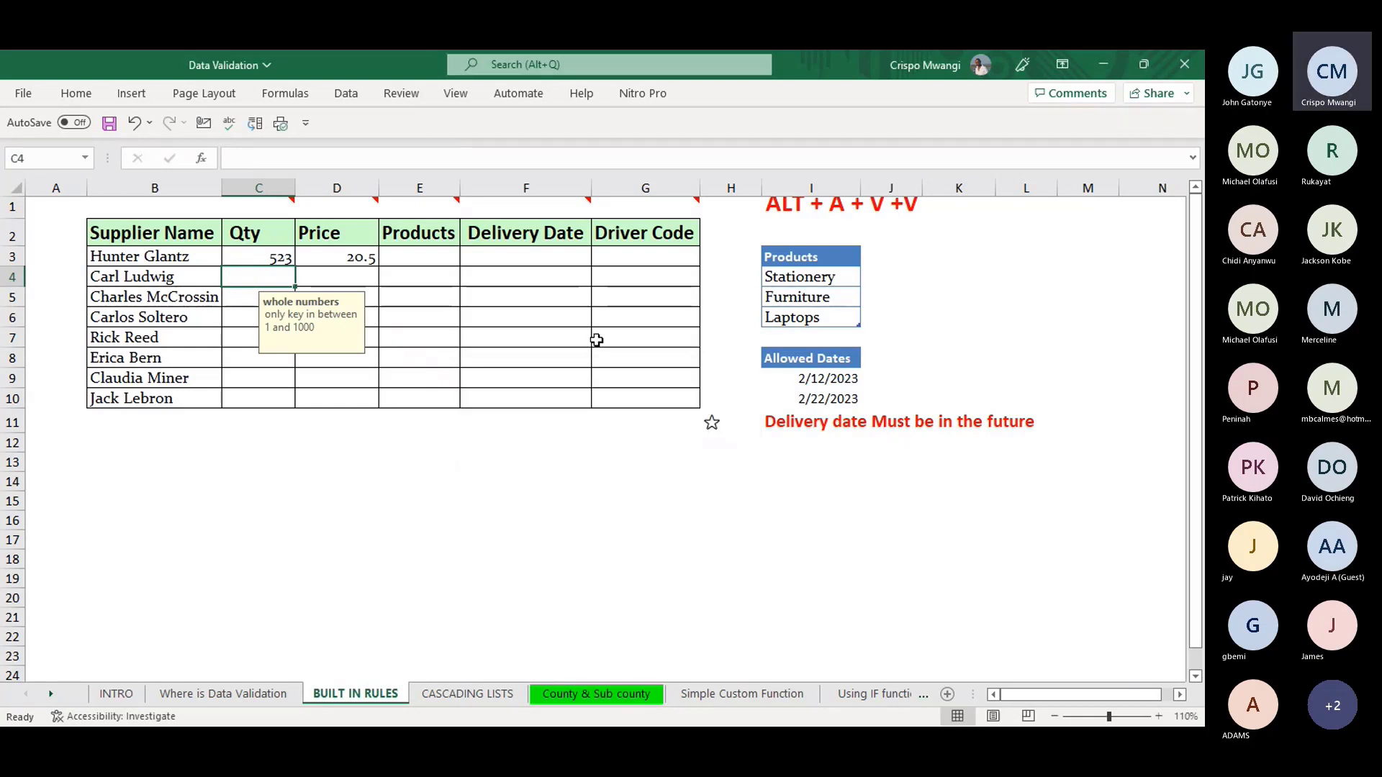
- Confirm a price of 201 in D4 is refused, leaving the cell empty
left_click(361, 276)
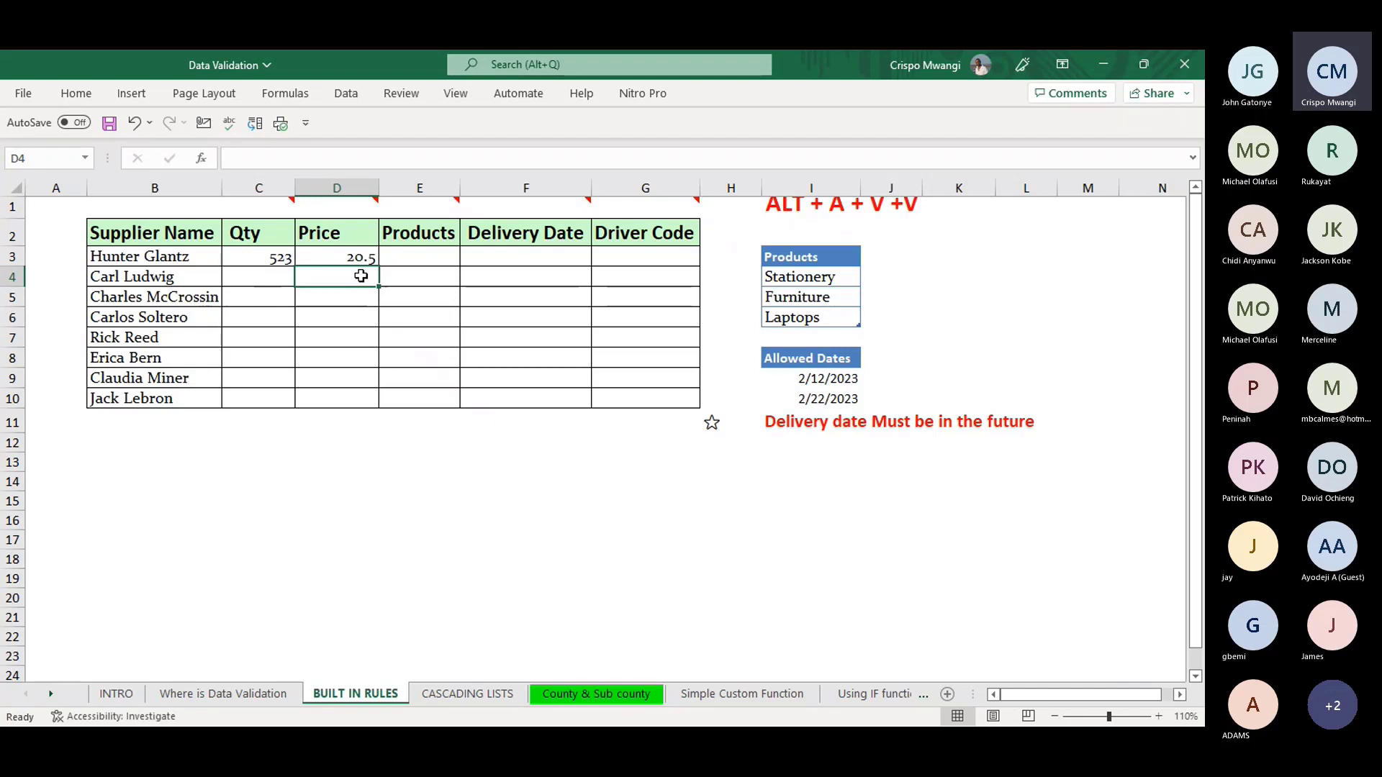
type("20")
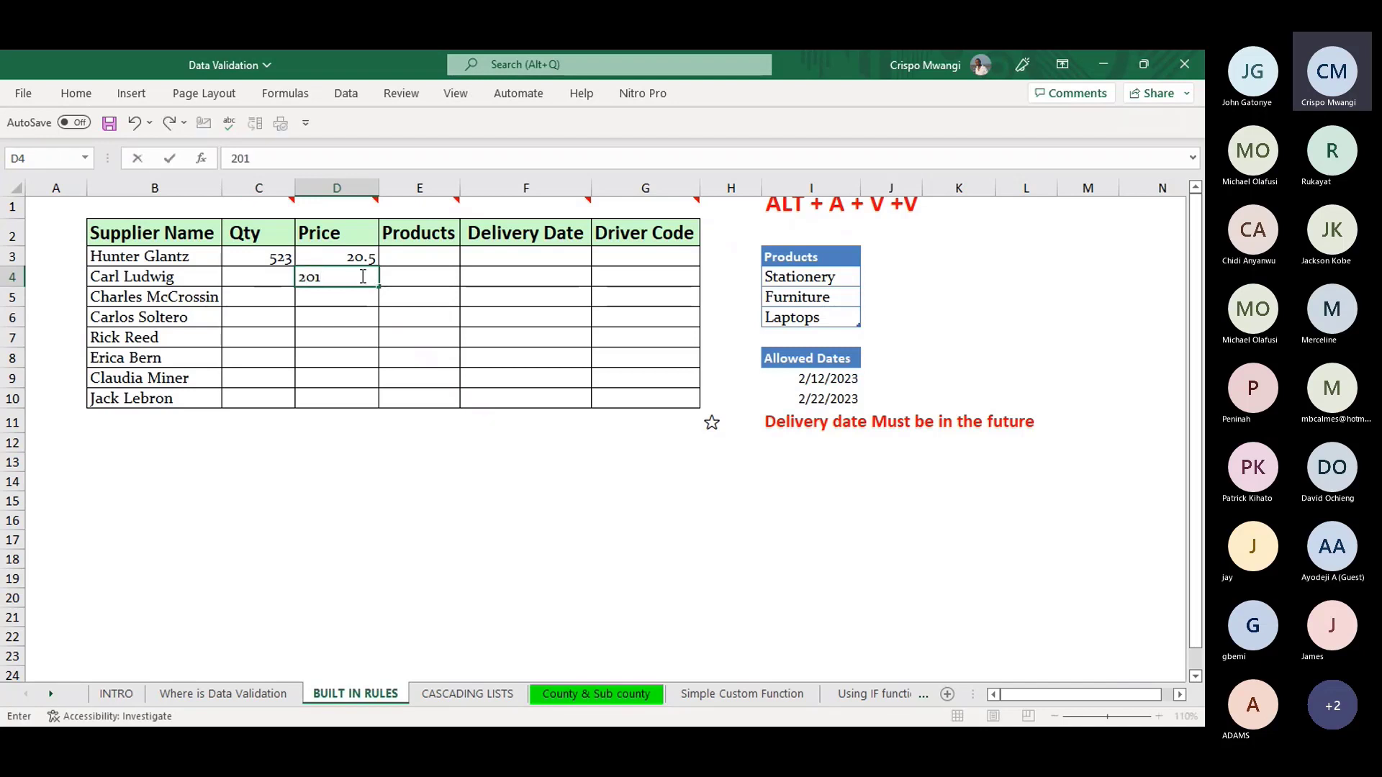
type("1")
key("Return")
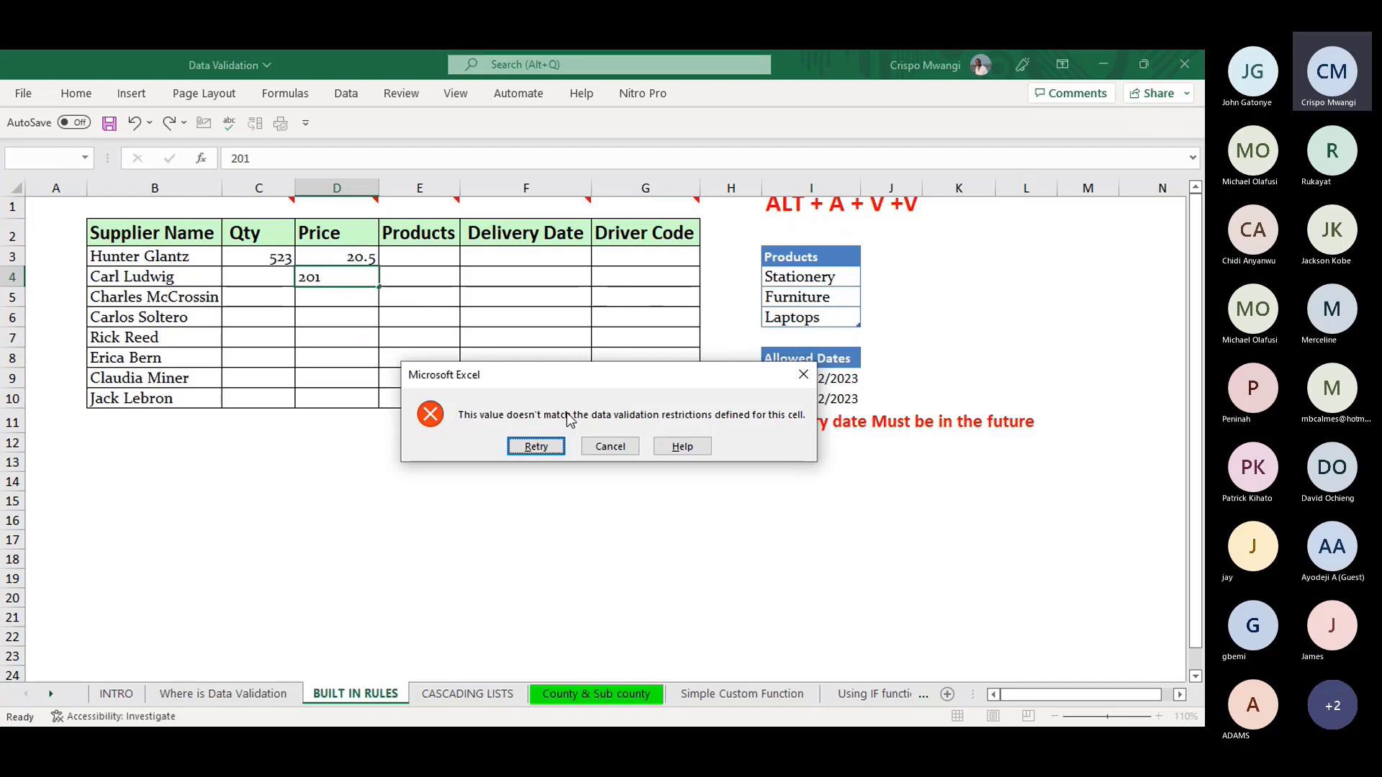
left_click(616, 447)
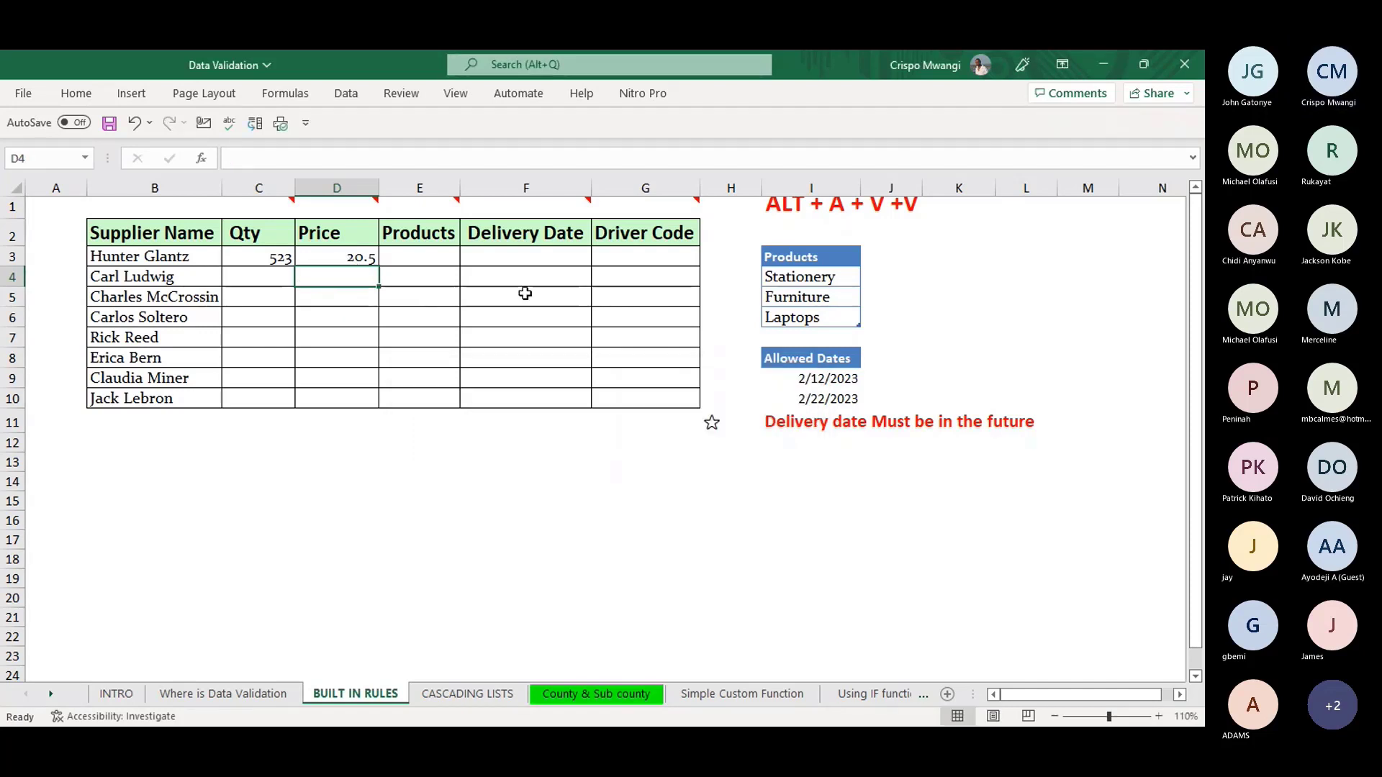
left_click(422, 256)
- Restrict E3:E10 to a List dropdown sourced from I4:I6 (Stationery, Furniture, Laptops)
left_click(422, 203)
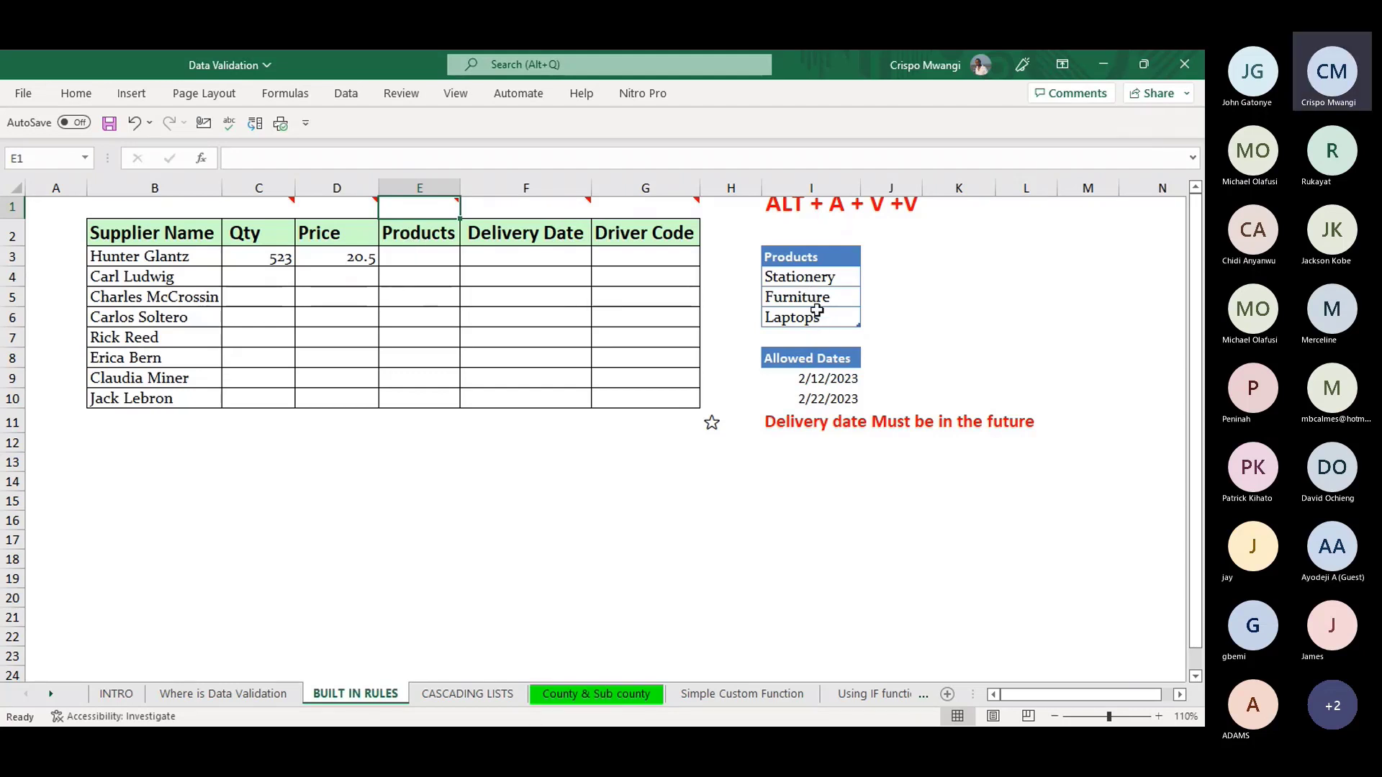
left_click_drag(402, 260, 416, 399)
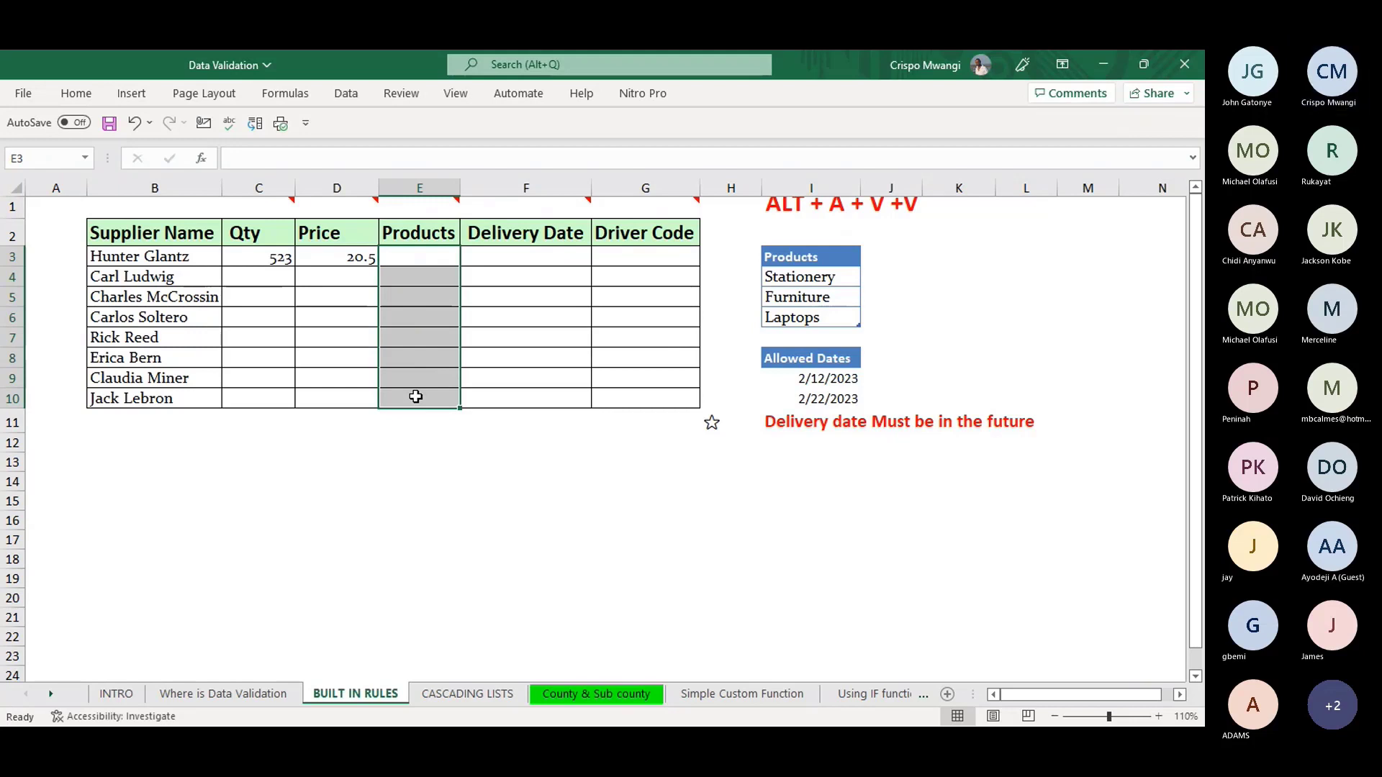
key("alt")
key("a")
key("v")
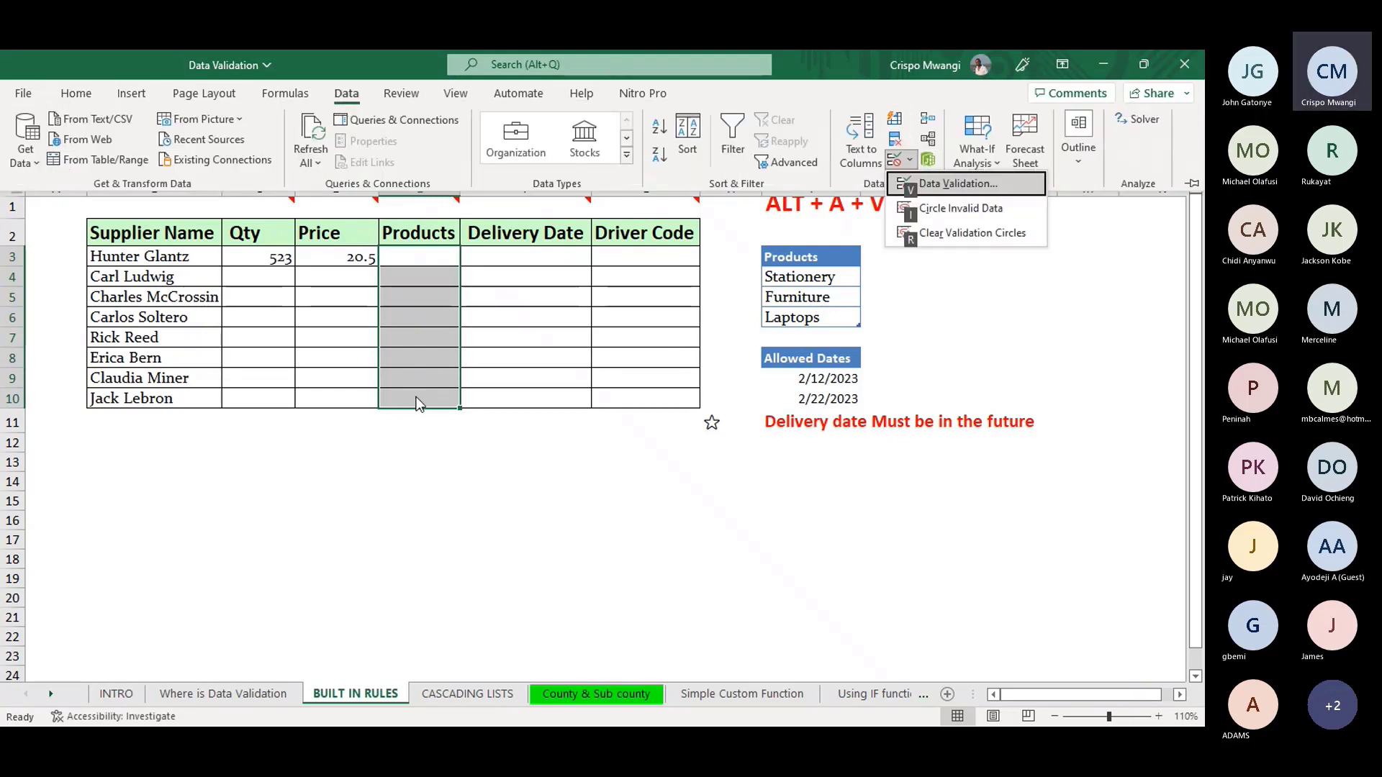
key("v")
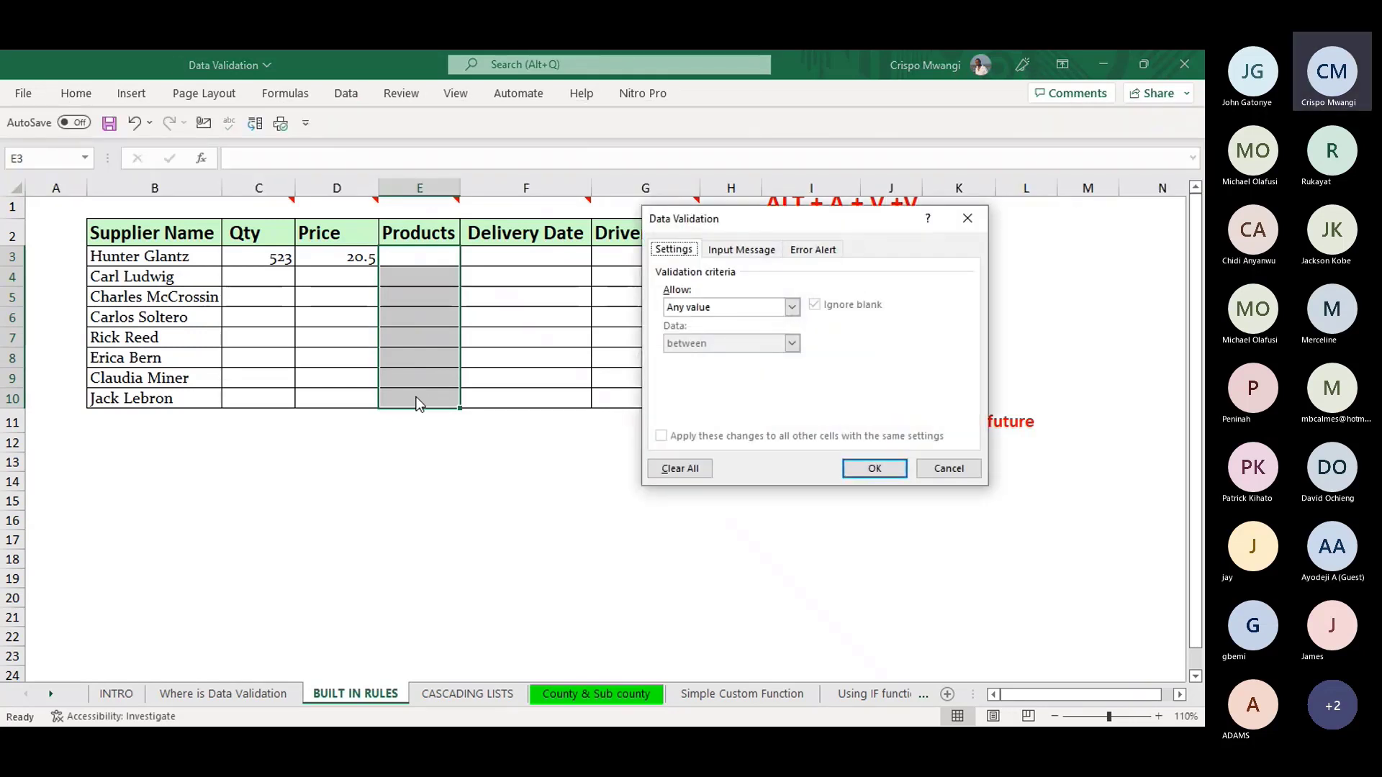
left_click(791, 307)
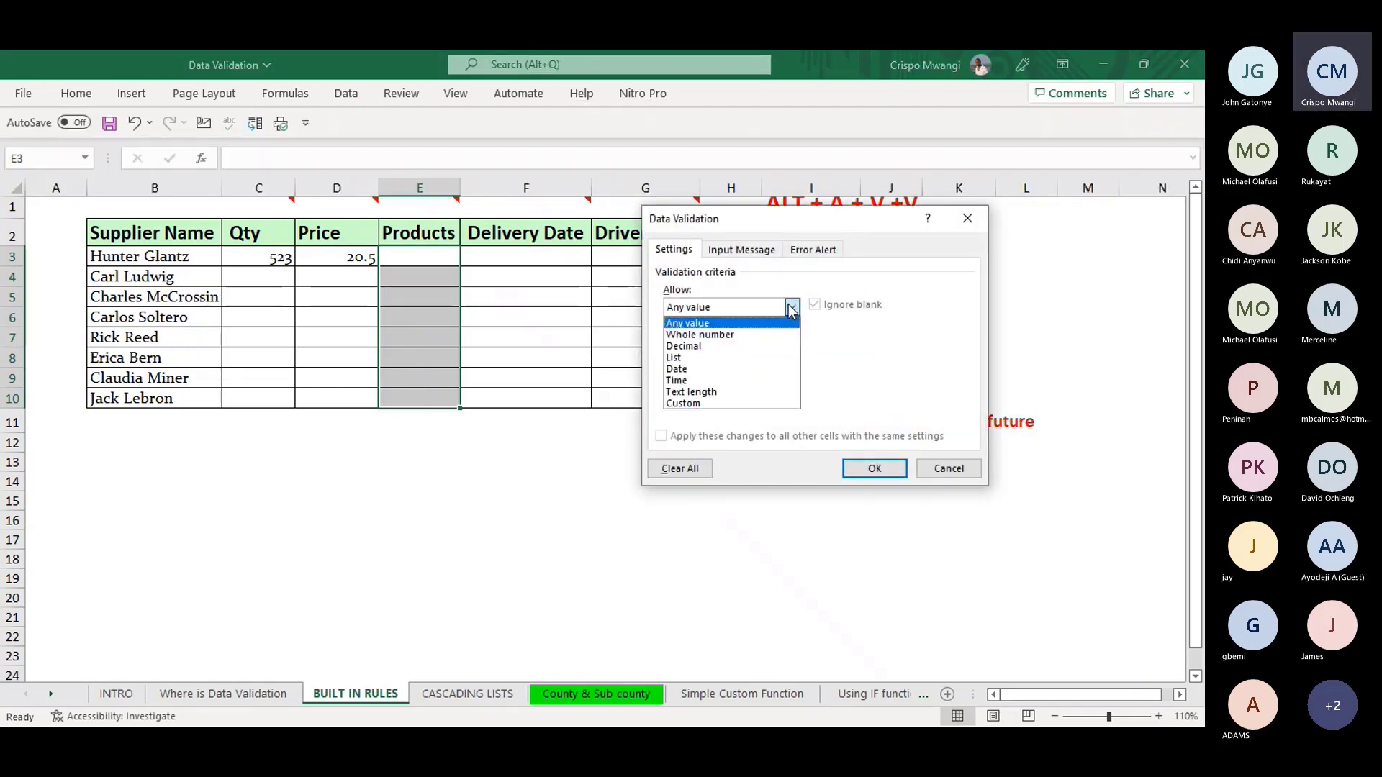
left_click(674, 360)
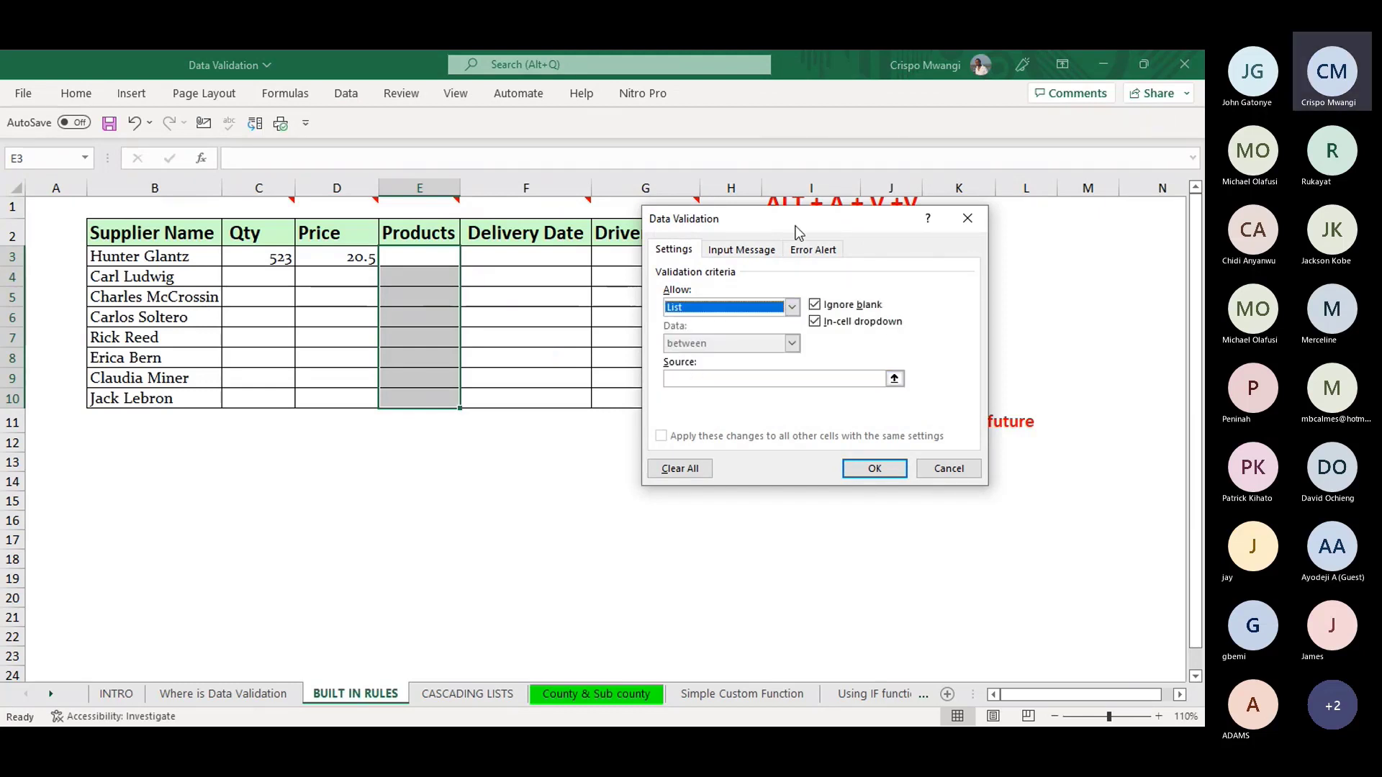
left_click_drag(814, 214, 418, 222)
left_click(499, 387)
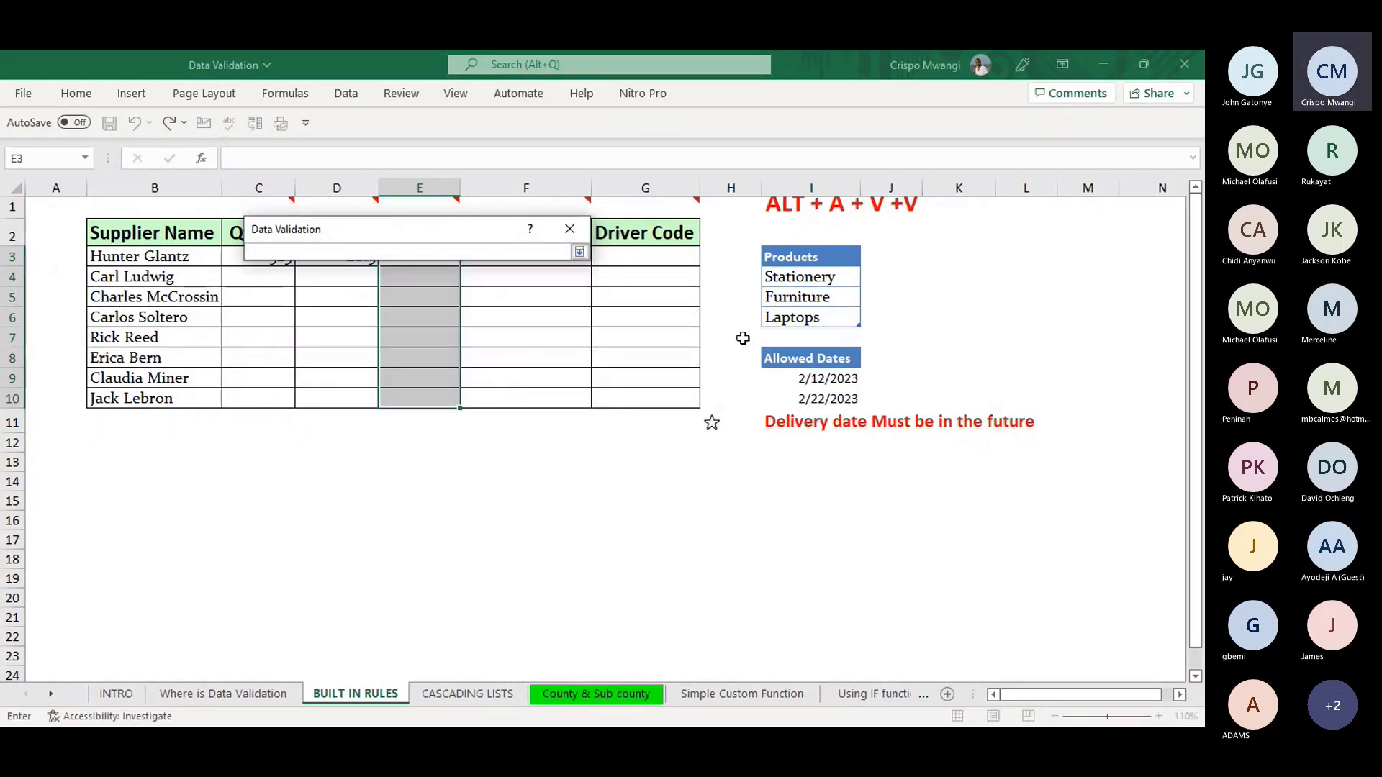
left_click(789, 248)
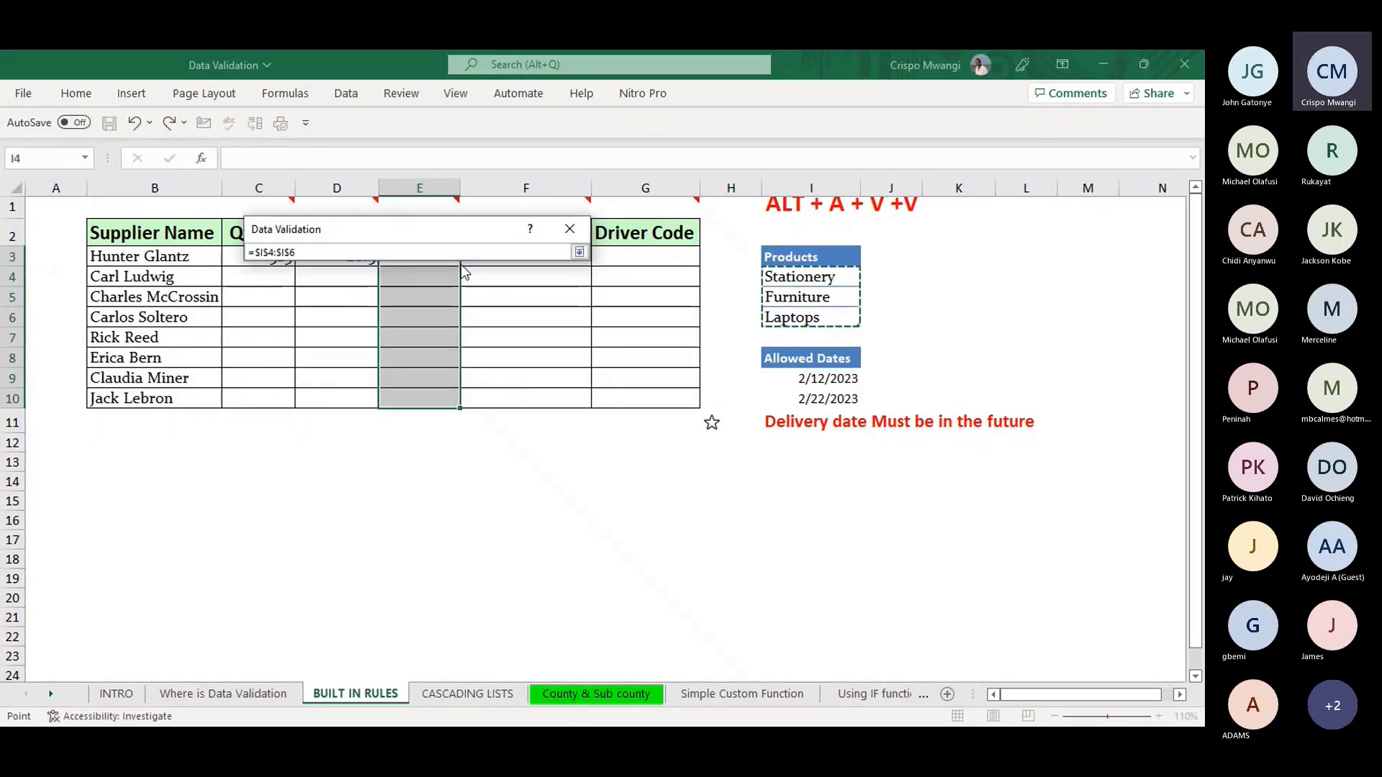
key("Return")
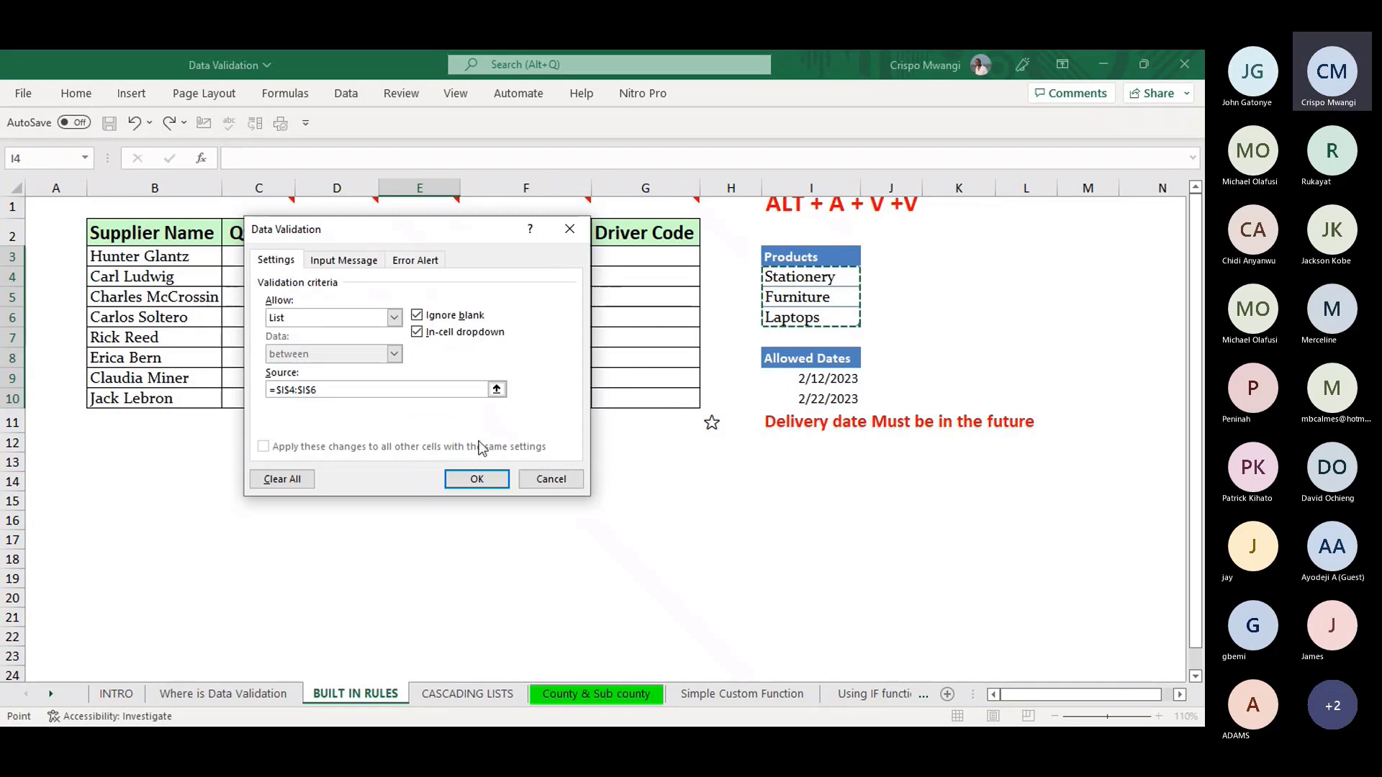
left_click(478, 480)
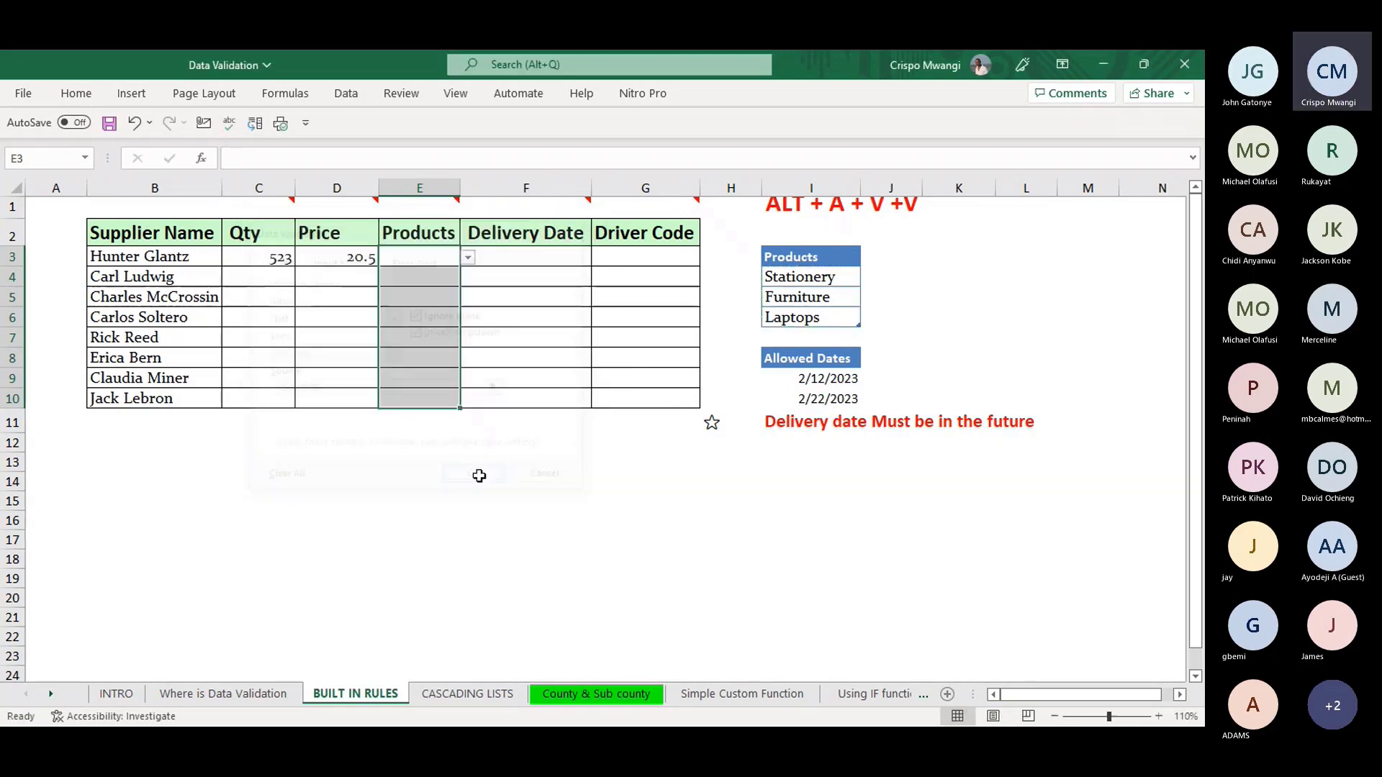
- Choose Furniture in E3 from the dropdown and confirm that 'pencils' in E4 is rejected
left_click(469, 257)
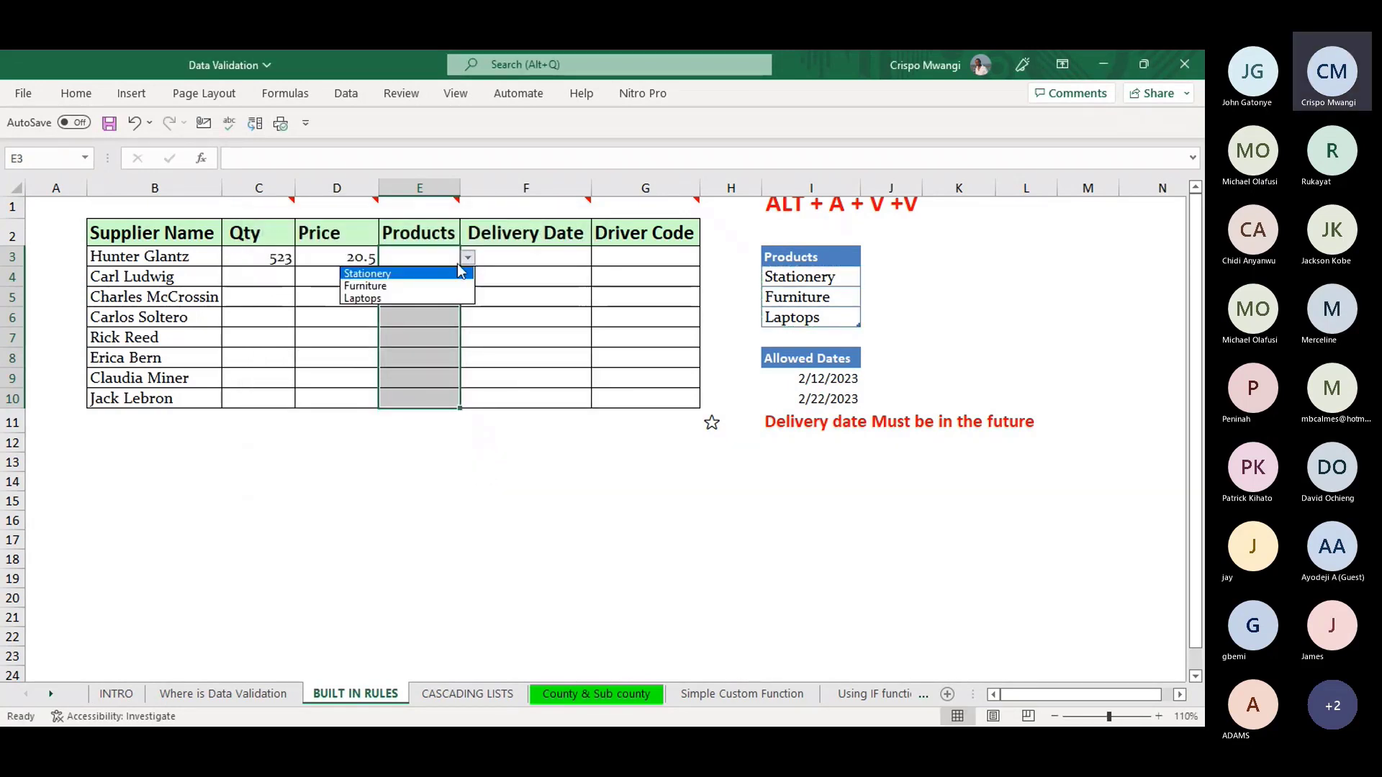
left_click(395, 286)
left_click(426, 280)
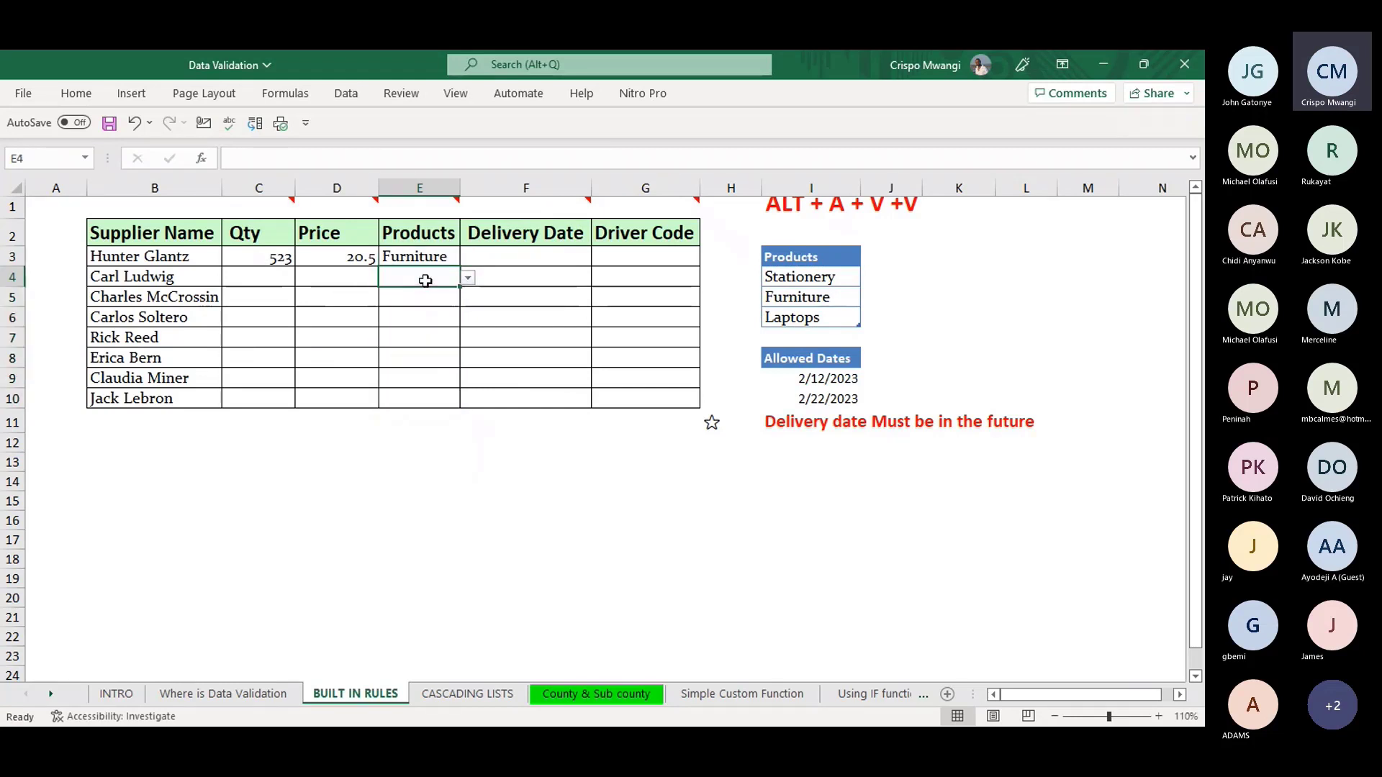
type("p")
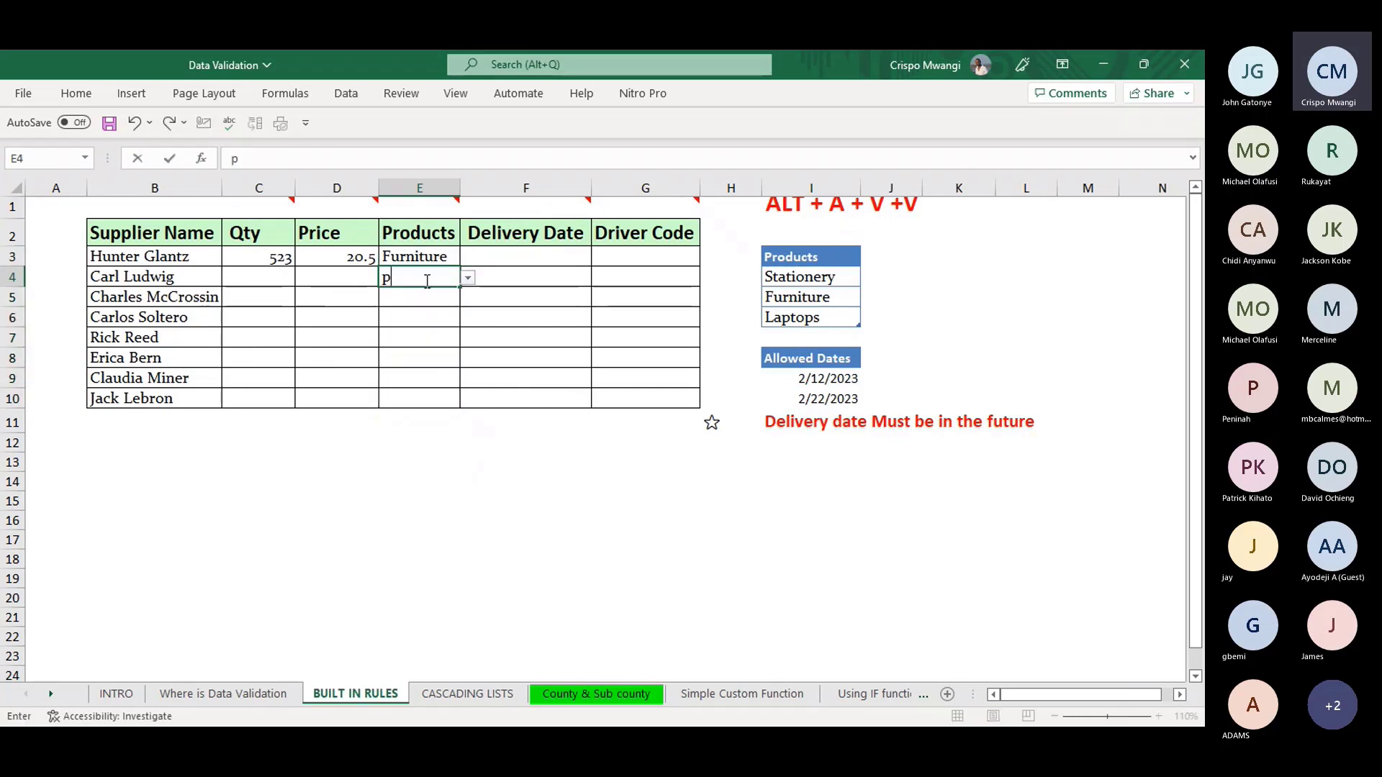
type("encils")
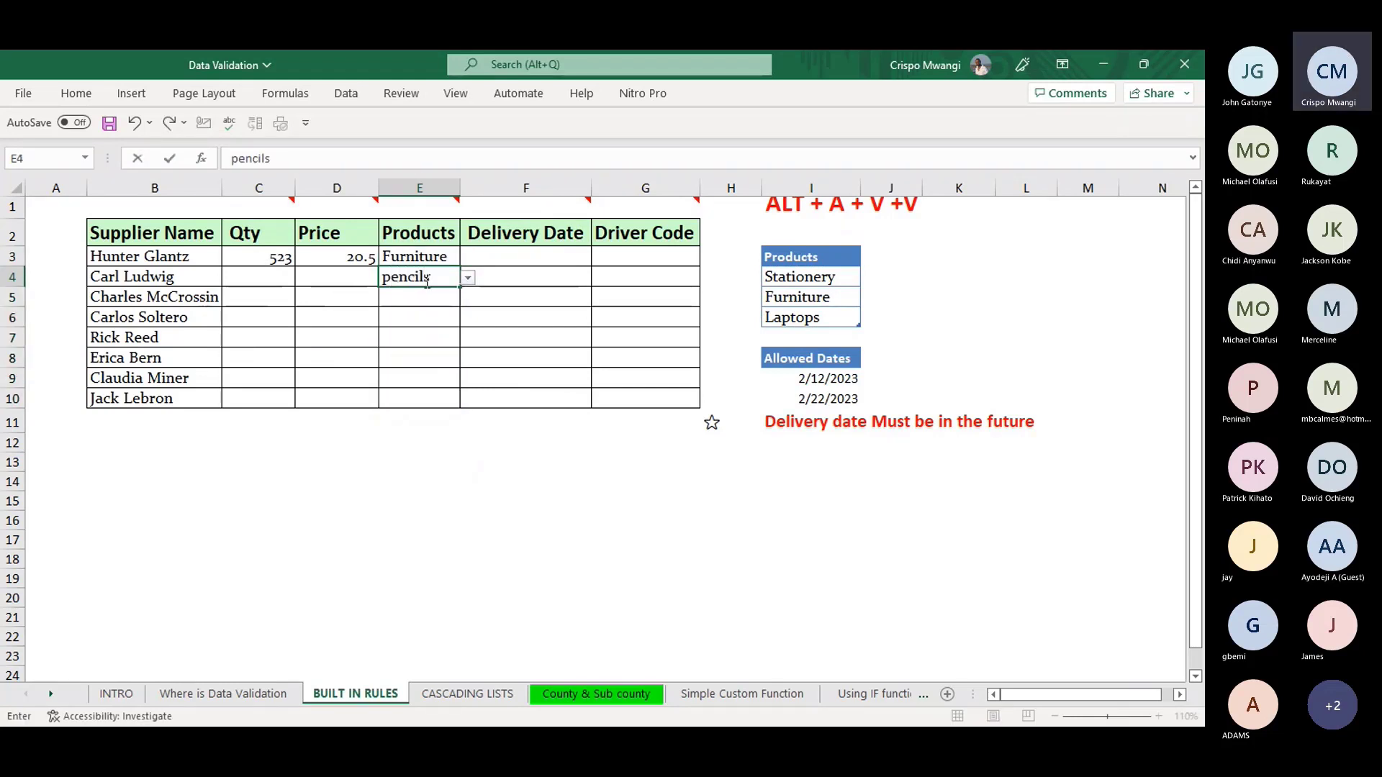
key("Return")
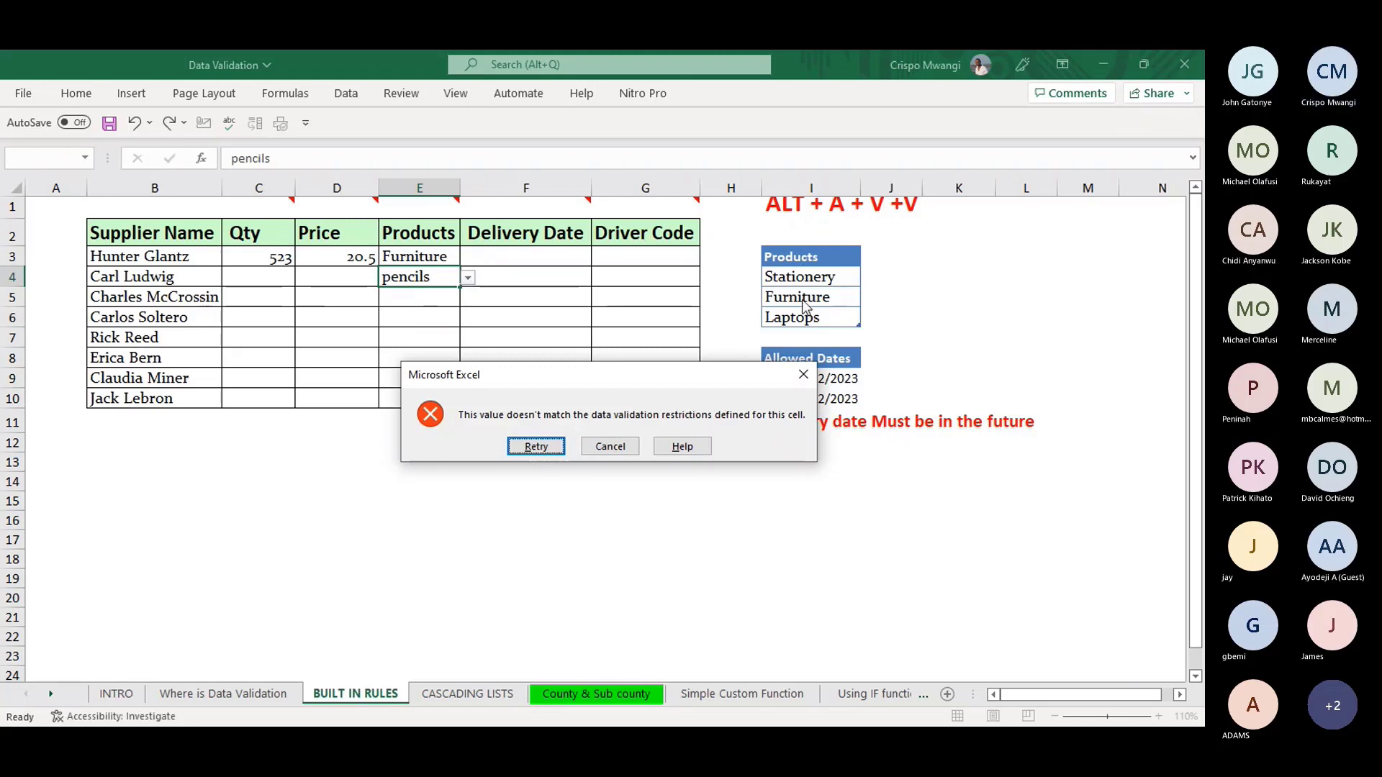
left_click(803, 374)
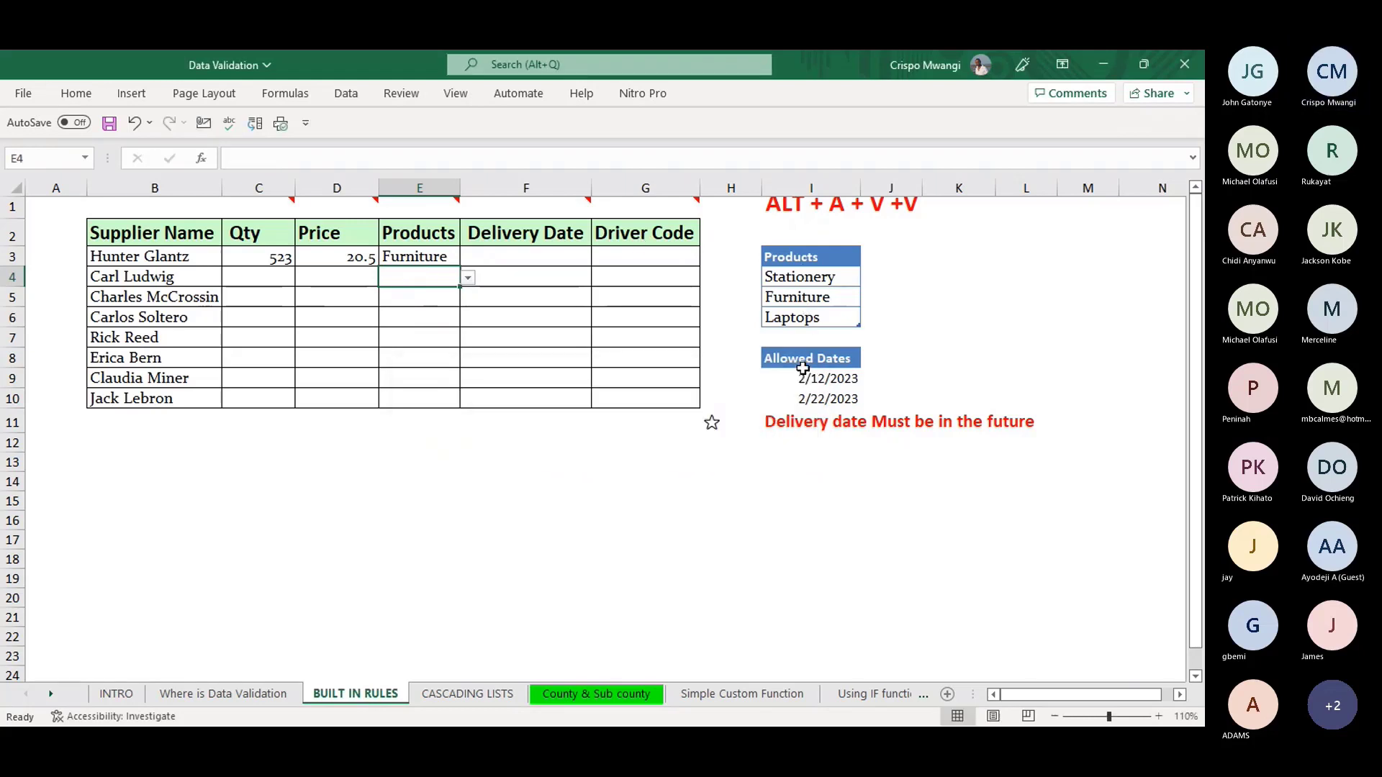
left_click(547, 257)
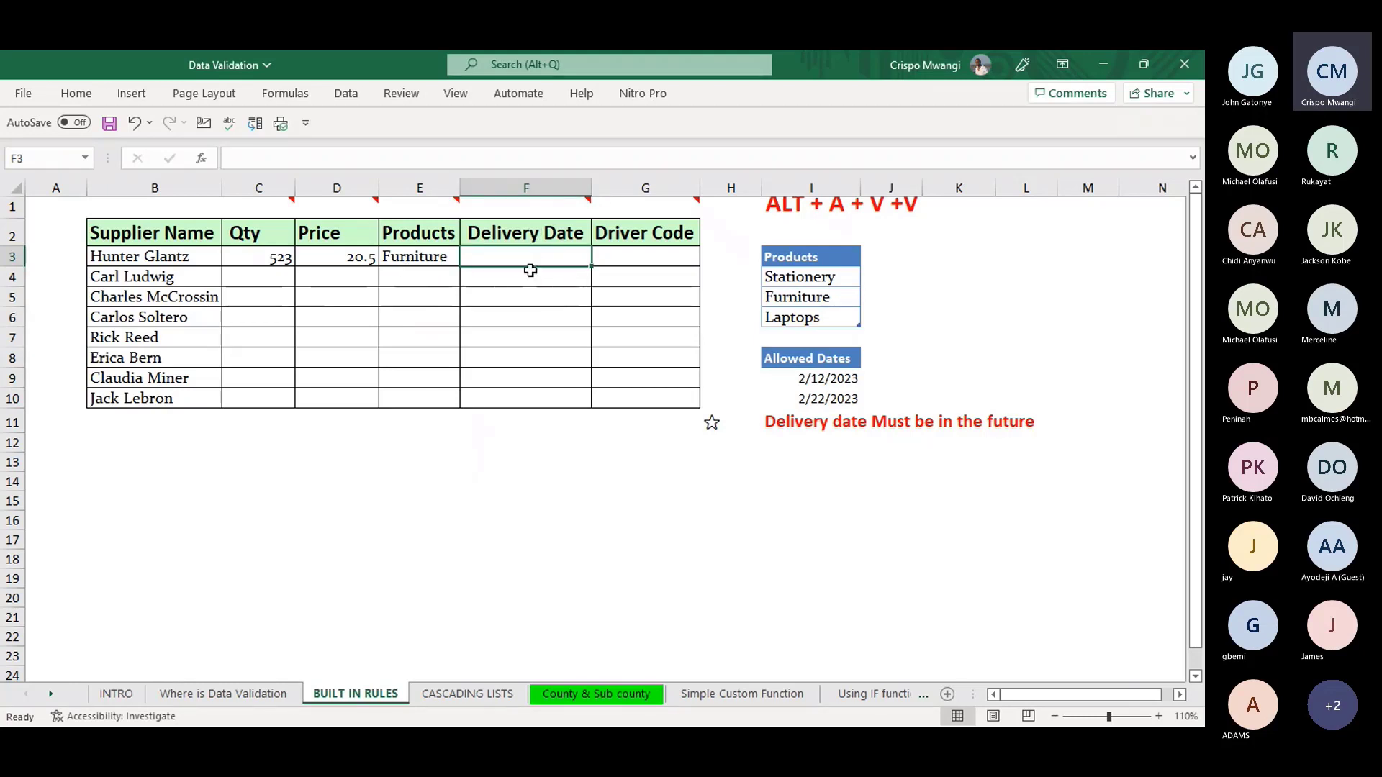
- Select Delivery Date cells F3:F10 and set their validation type to Date
left_click(555, 206)
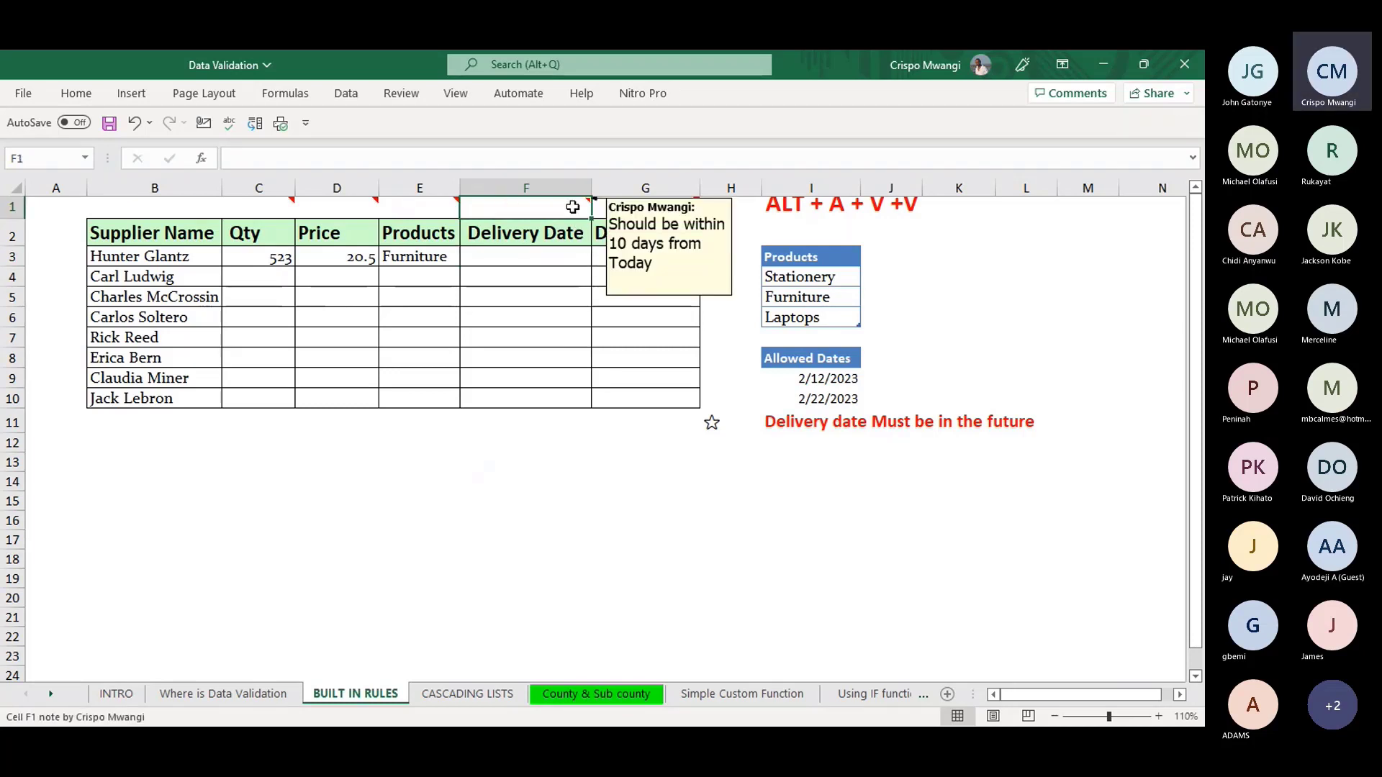
left_click(538, 257)
left_click_drag(538, 257, 532, 396)
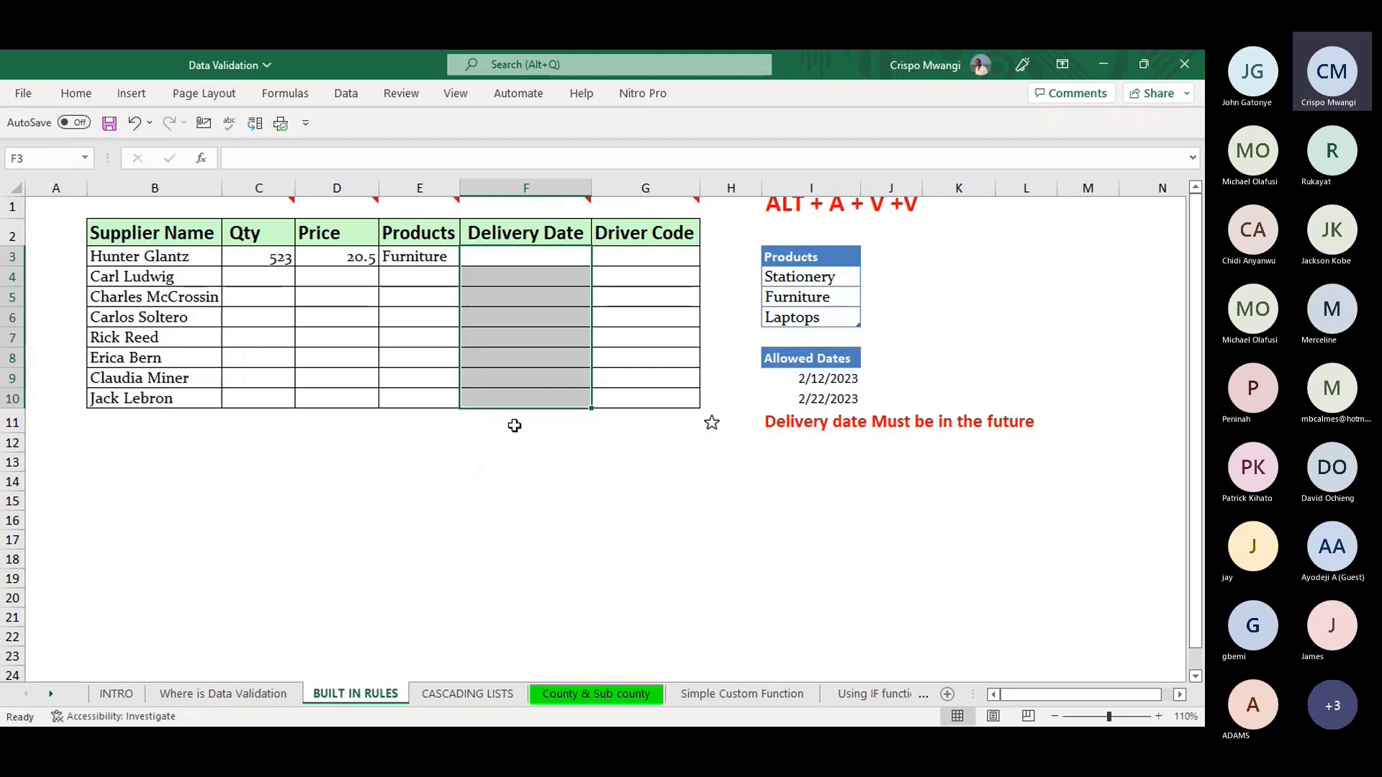
key("alt")
key("a")
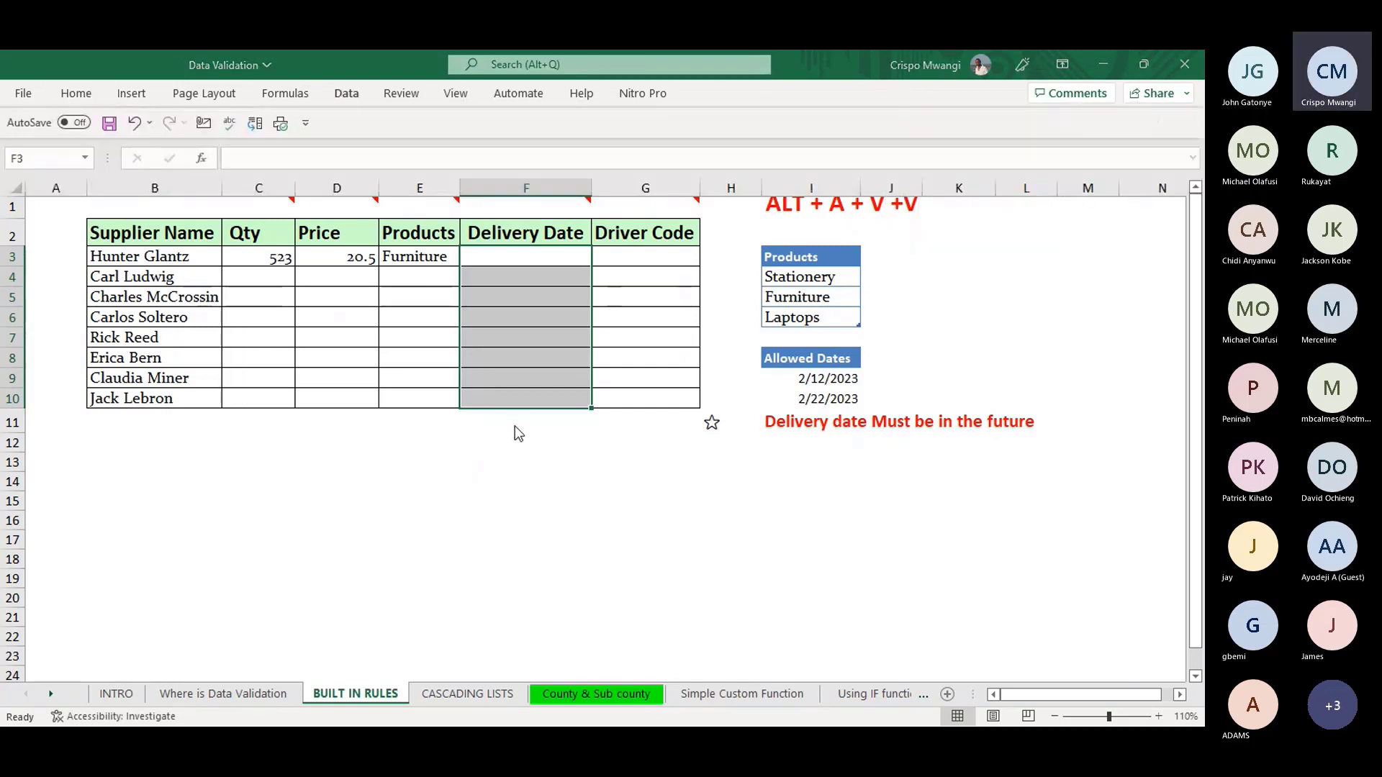
key("v")
key("v")
left_click(394, 317)
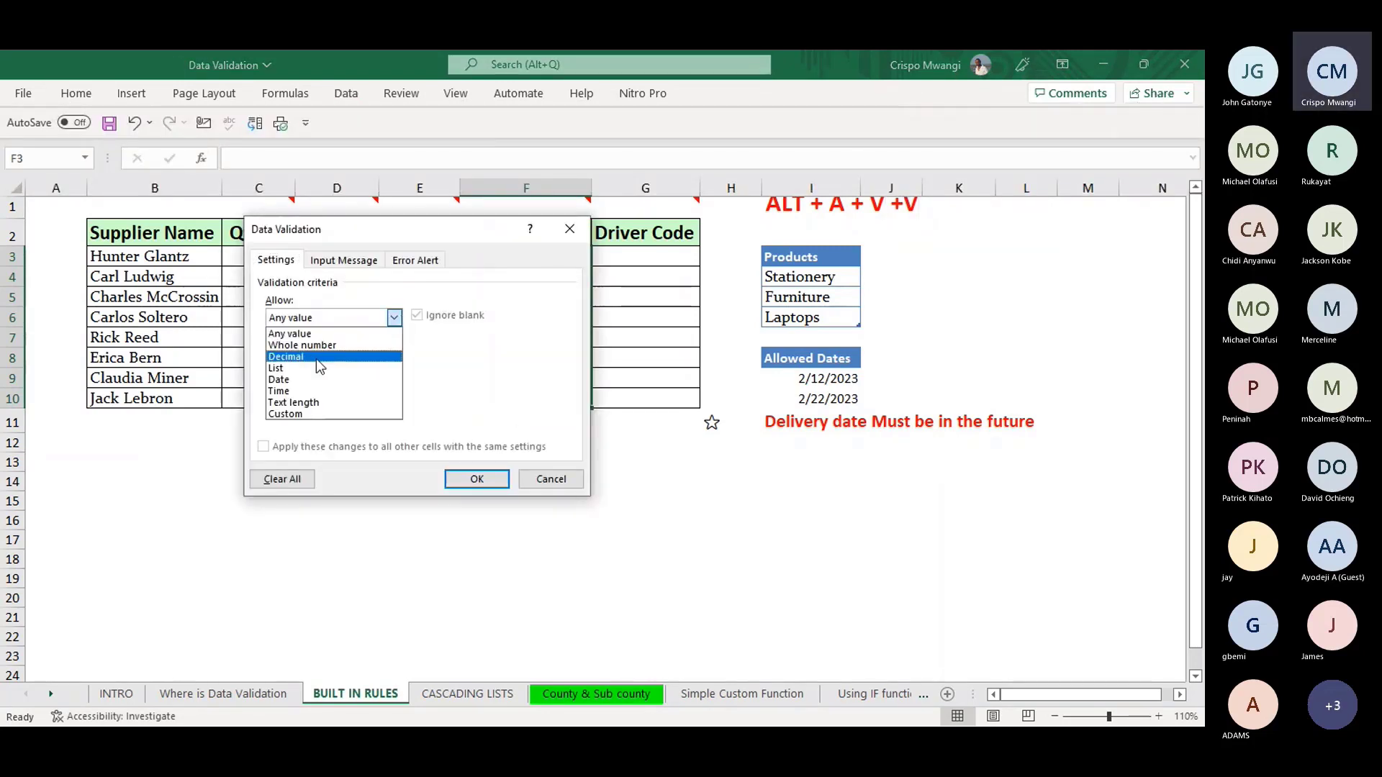
left_click(301, 380)
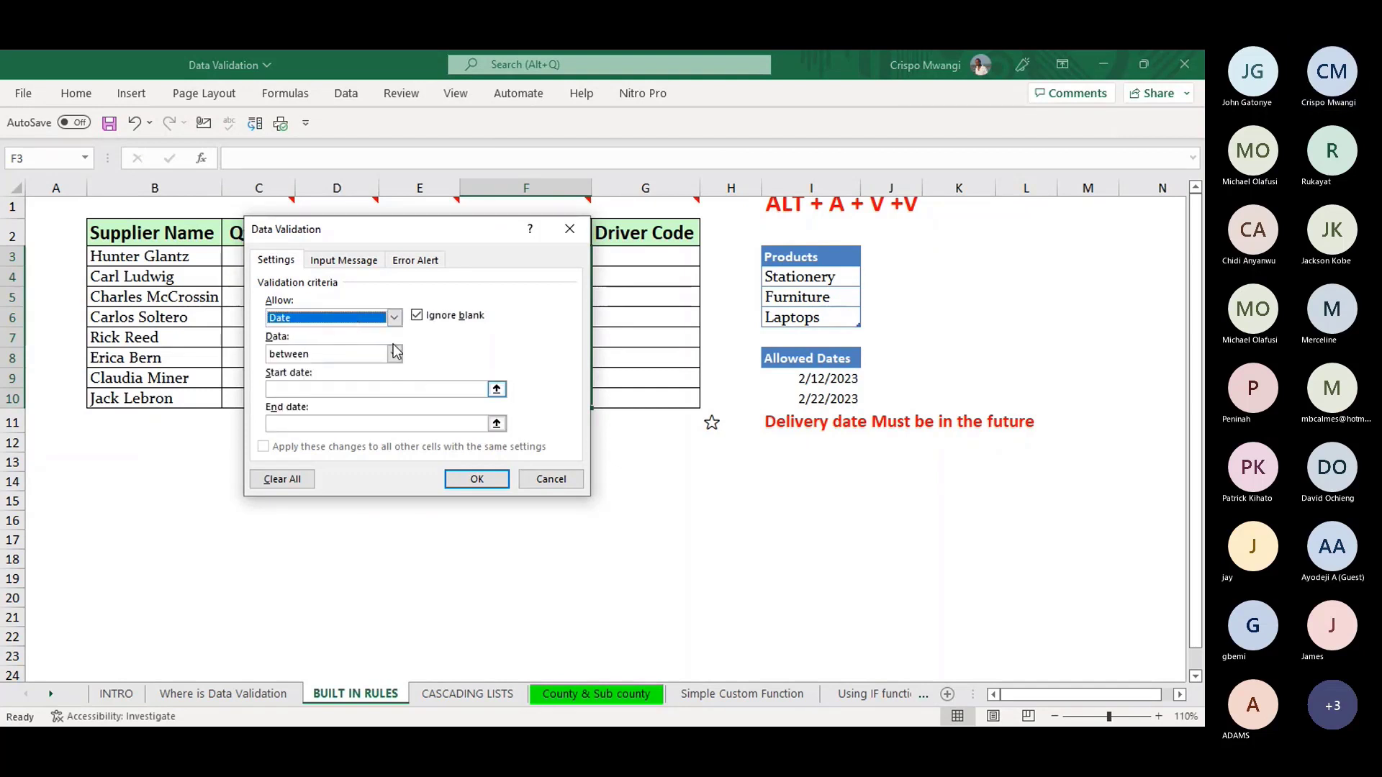
left_click_drag(449, 232, 929, 211)
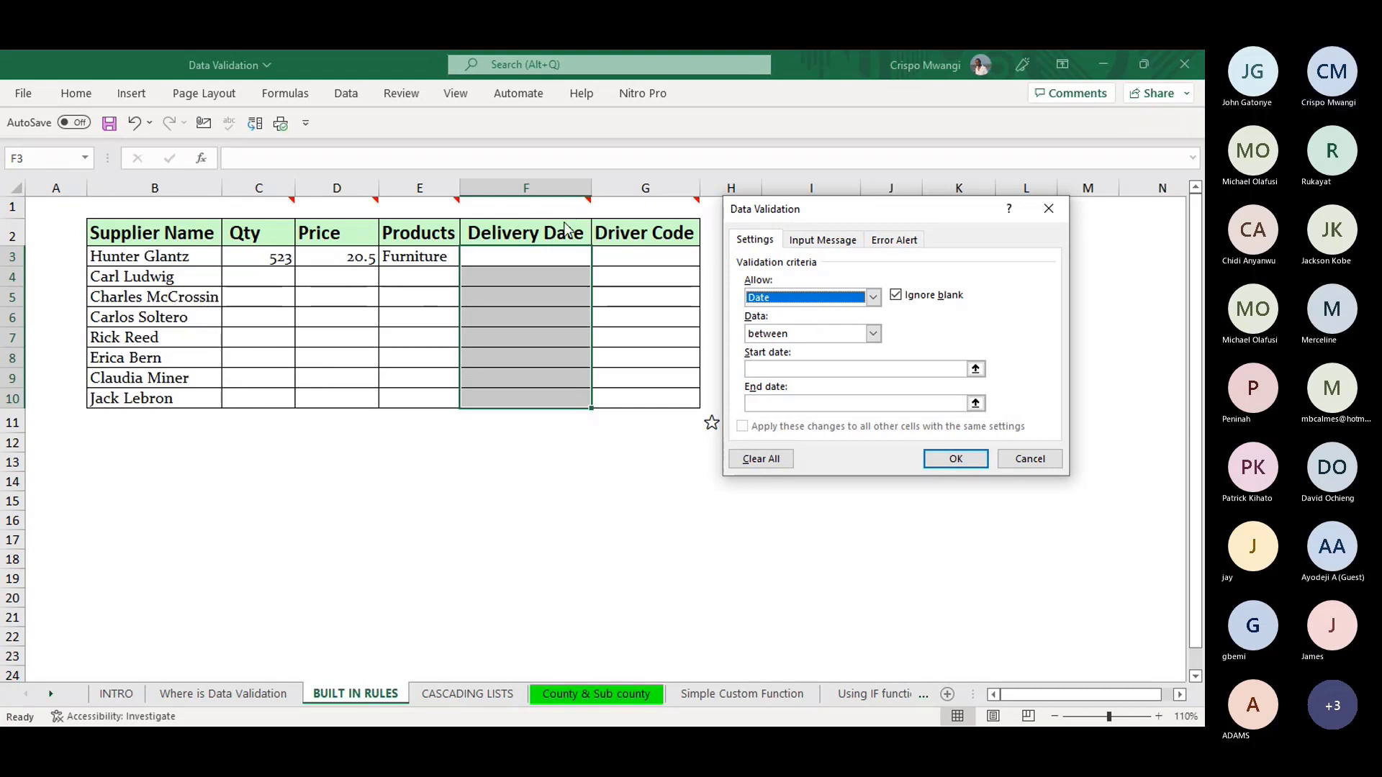
- Require dates between =TODAY() and =TODAY()+10 and apply the rule
left_click(766, 369)
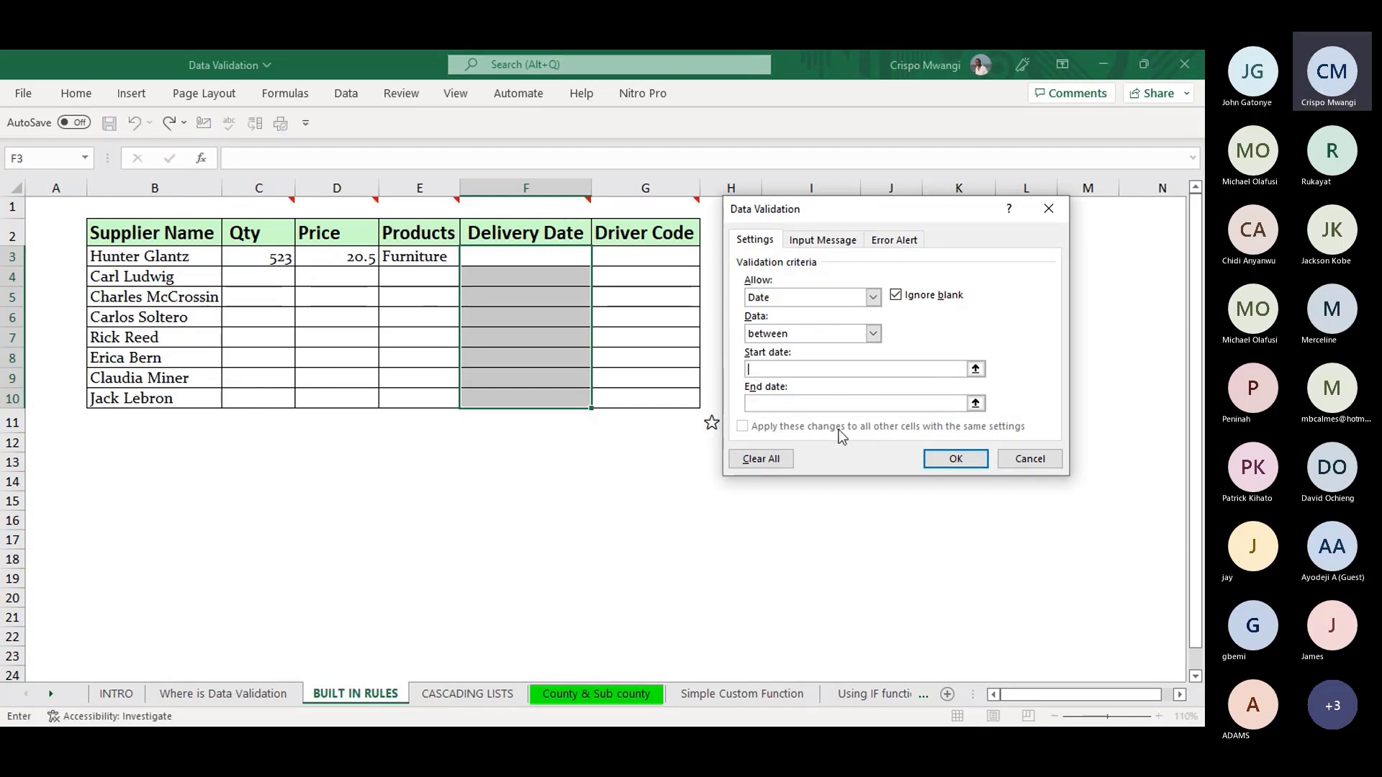
type("=TODA")
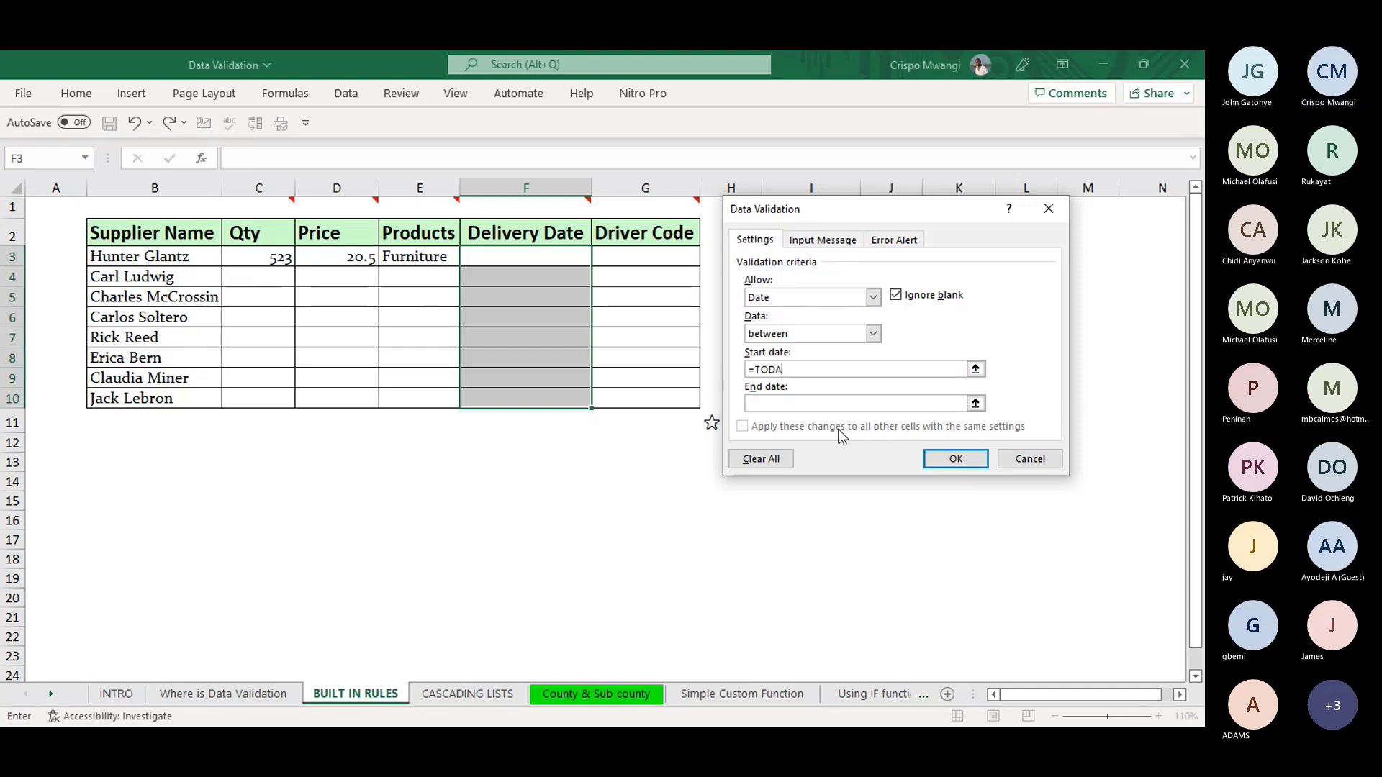
type("Y()")
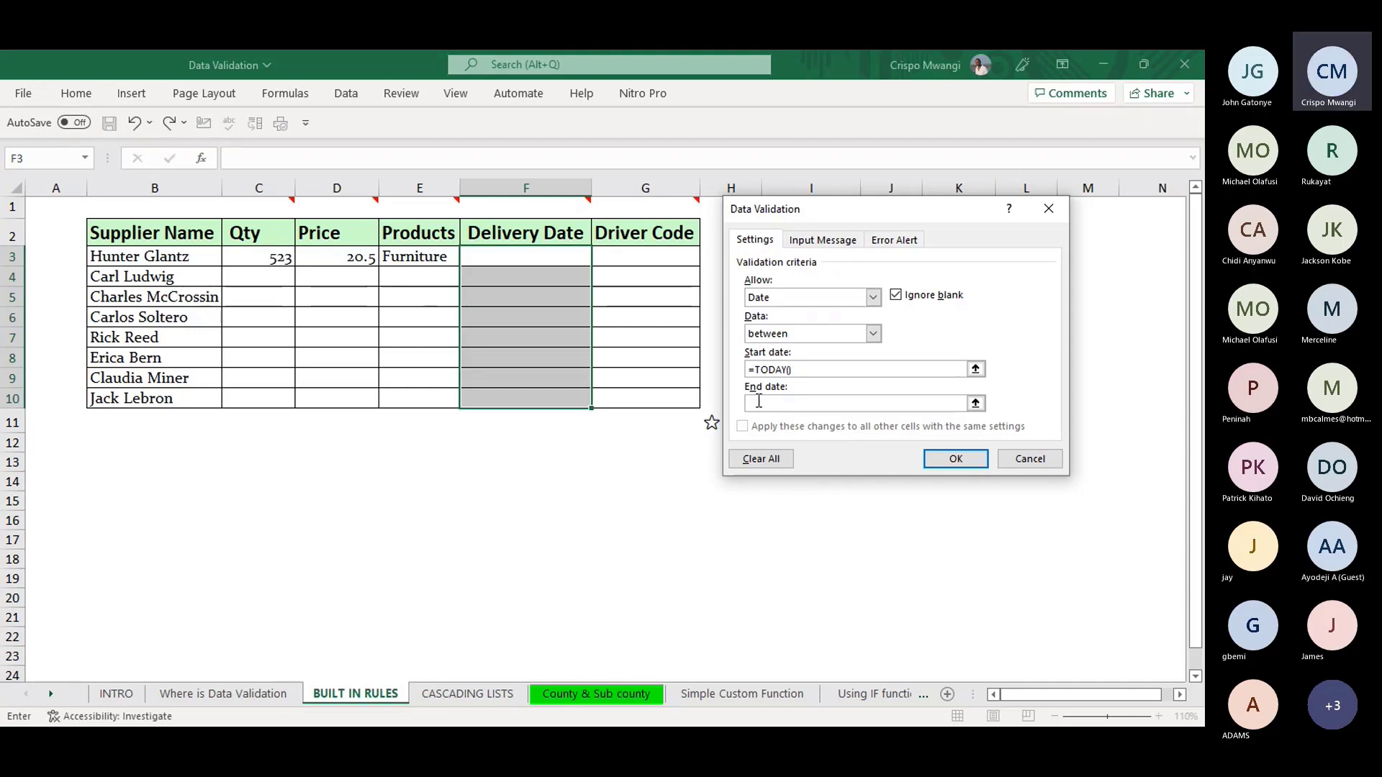
key("Tab")
type("()")
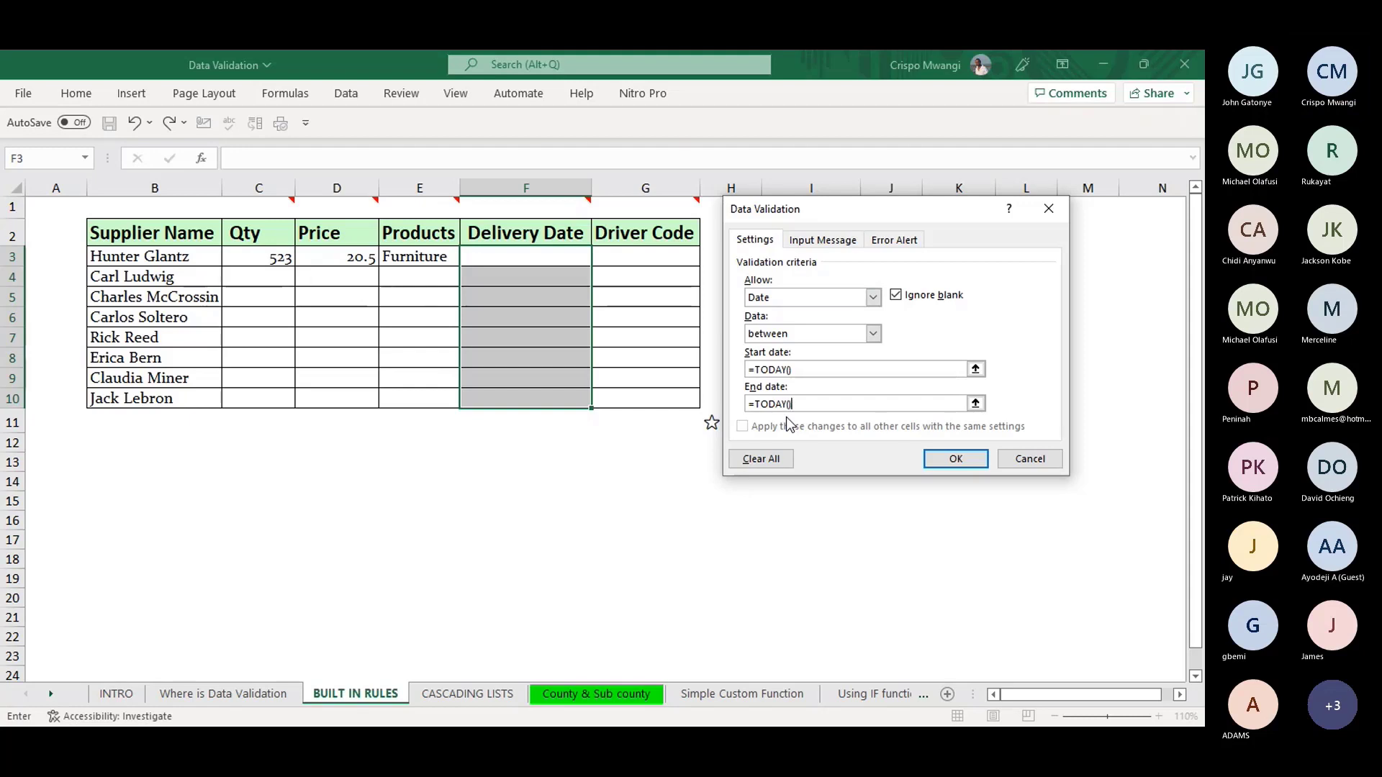
type("+10")
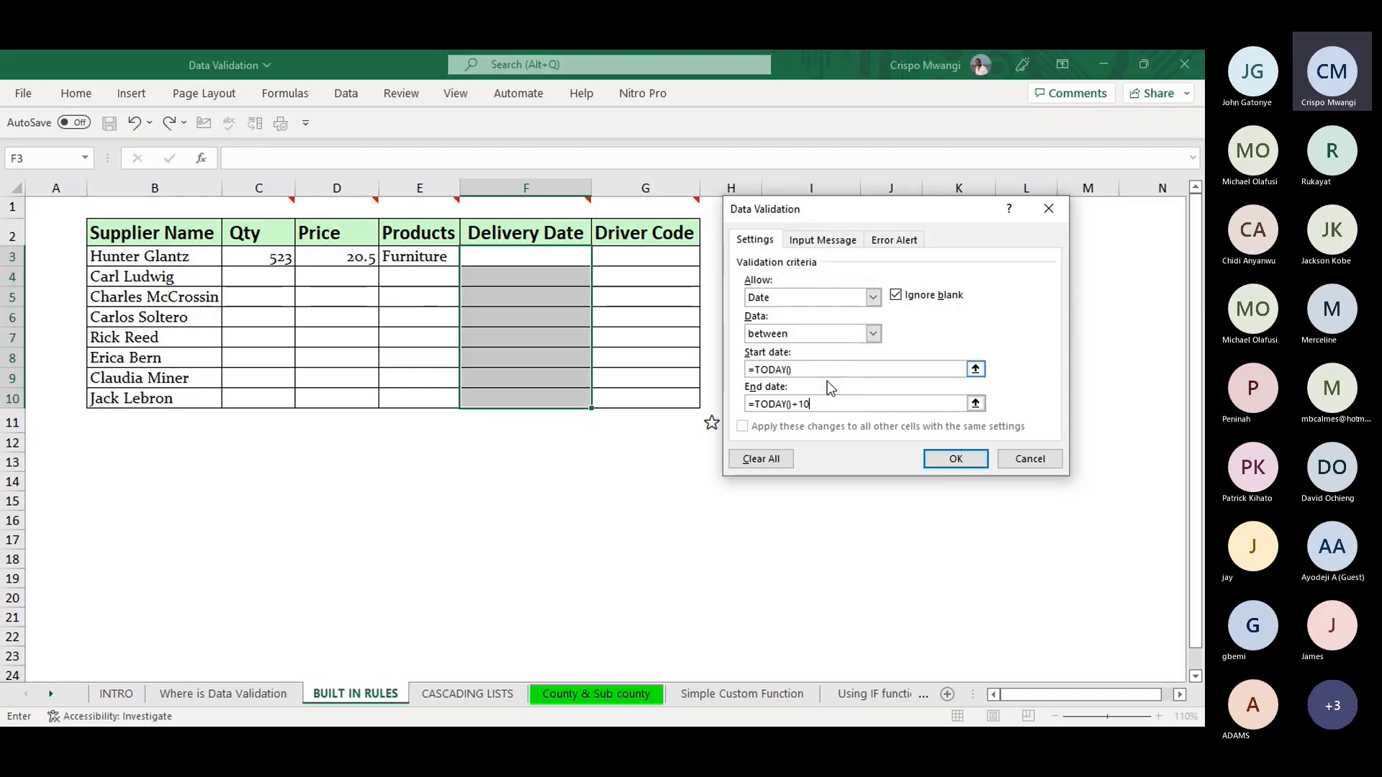
left_click(825, 241)
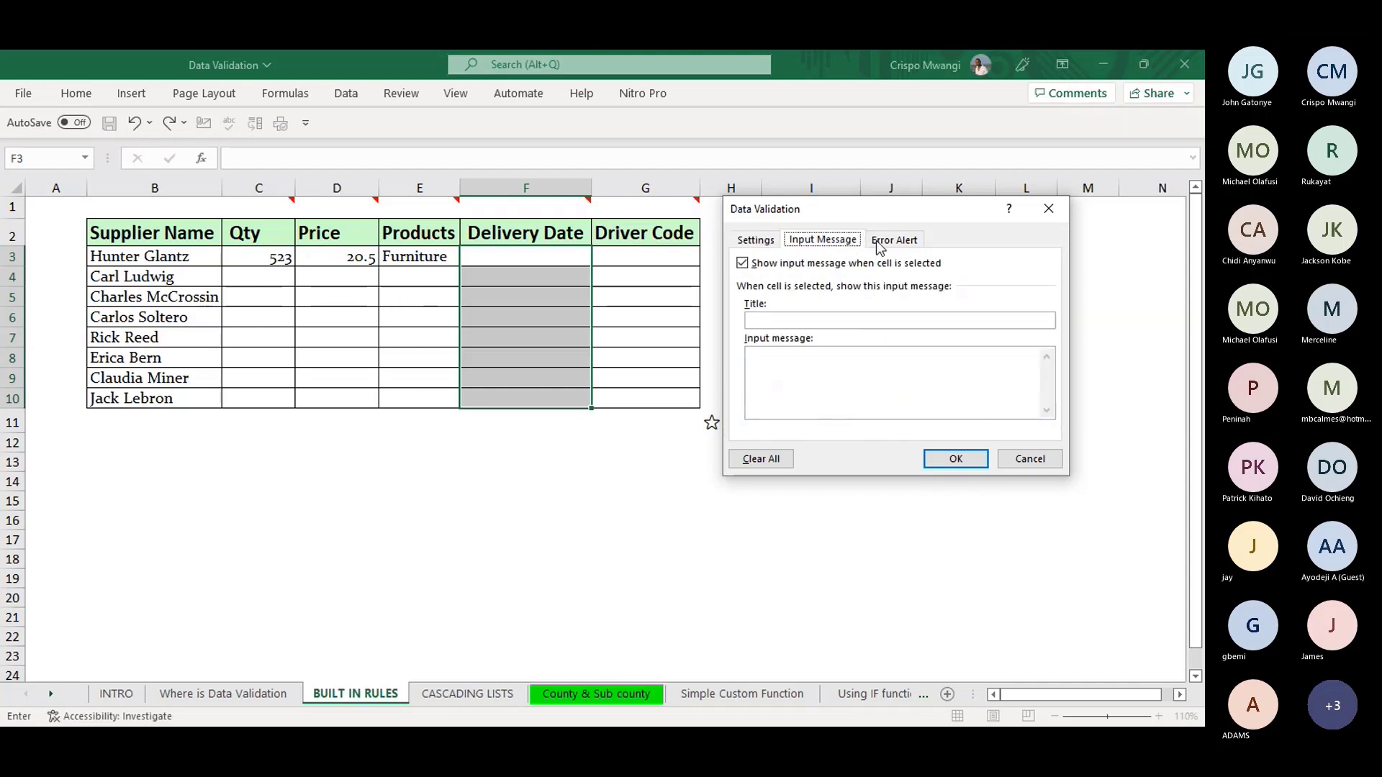
left_click(895, 242)
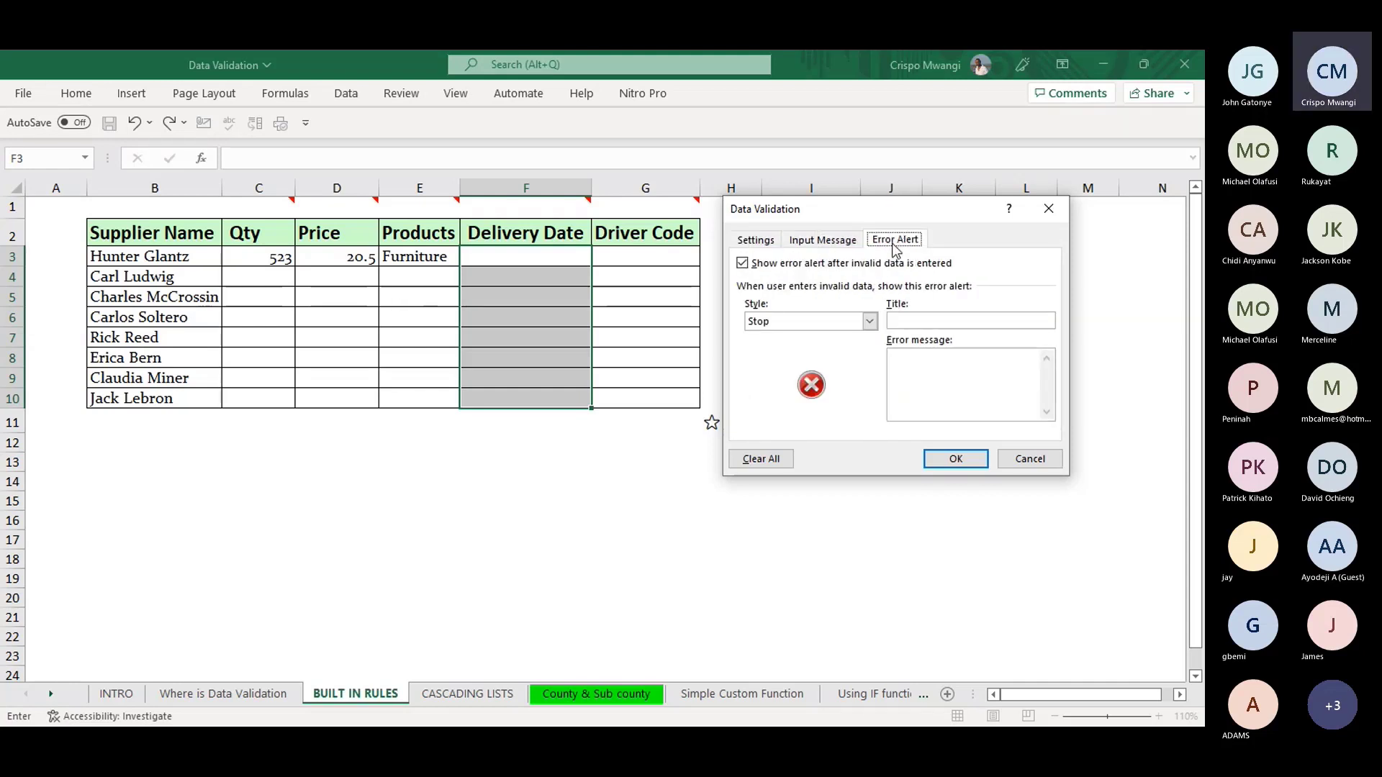
left_click(763, 244)
left_click(948, 461)
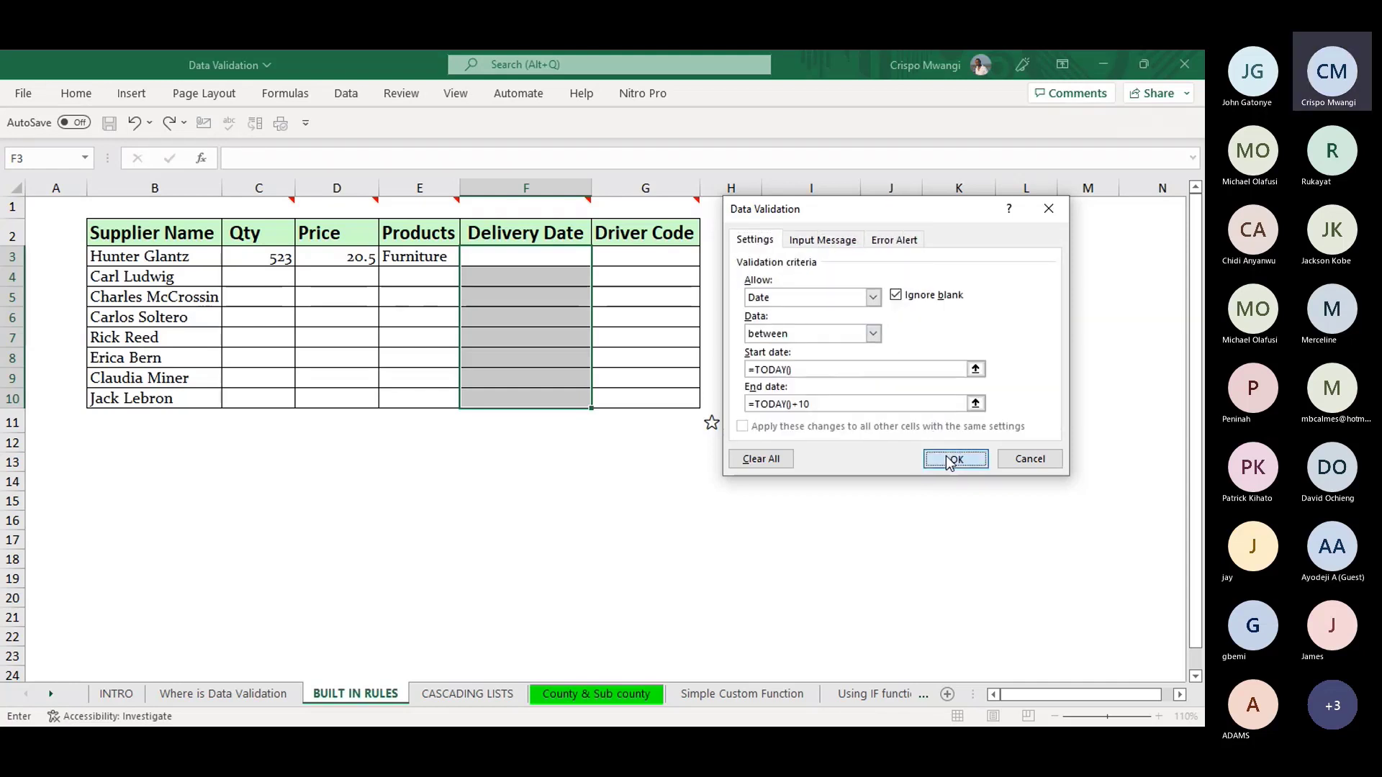
left_click(540, 257)
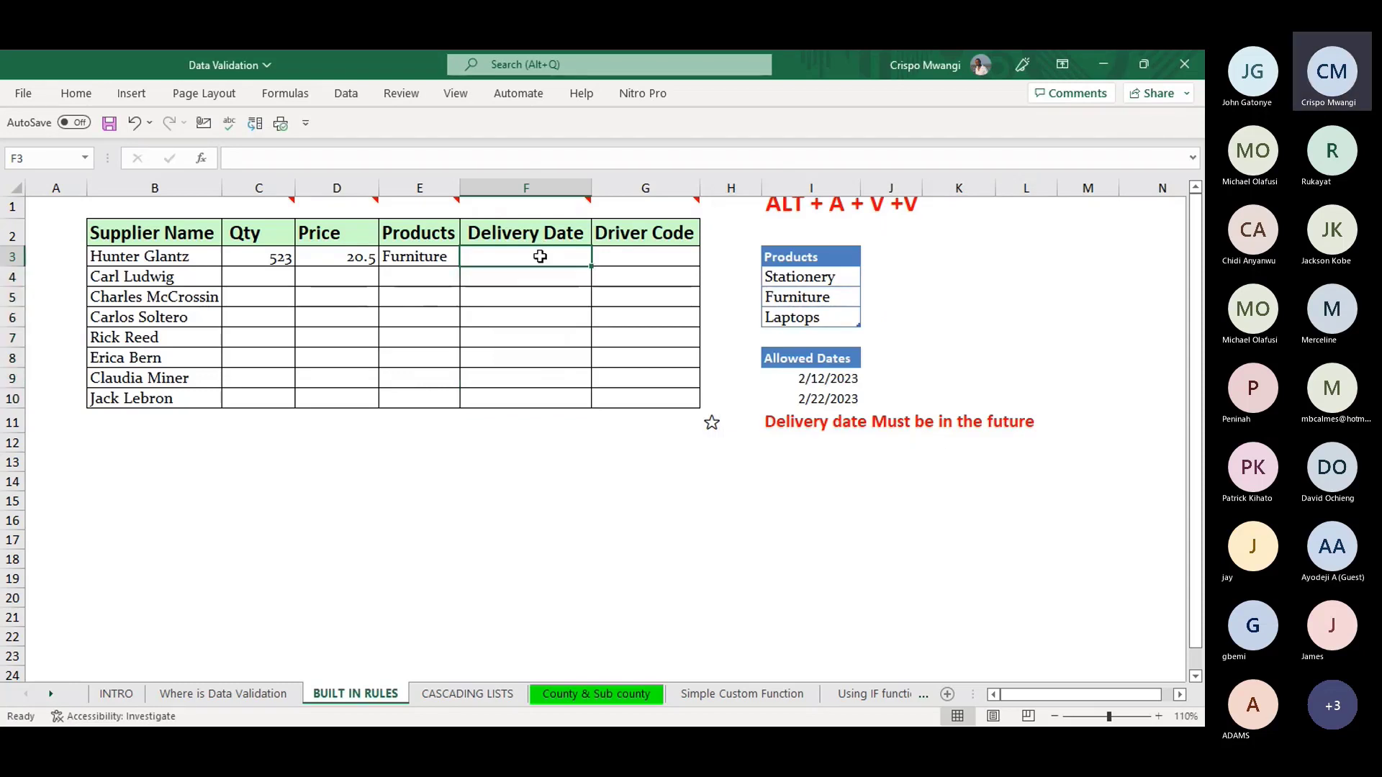
- Enter =TODAY() in F3, then confirm F4 rejects both 2/23/2023 and 2/11/2023
type("=")
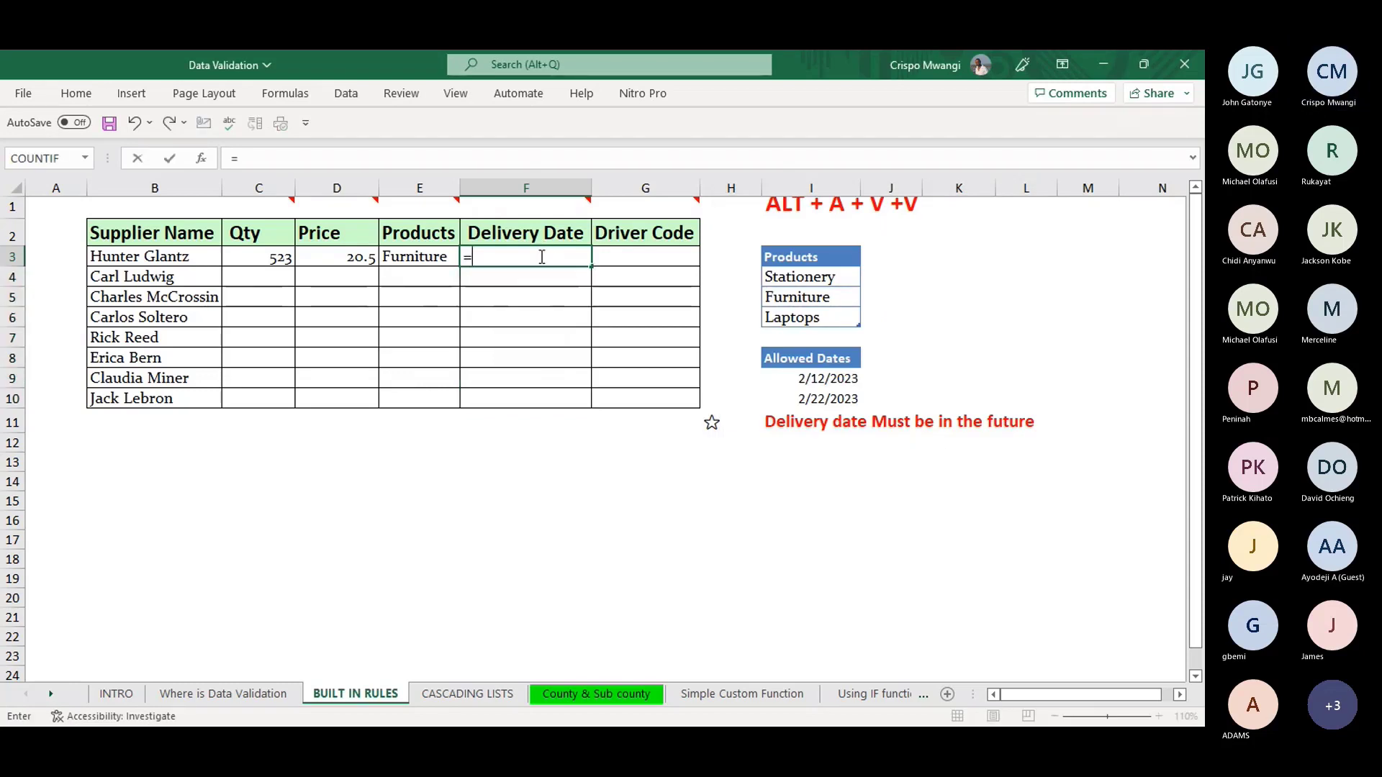
type("TODA")
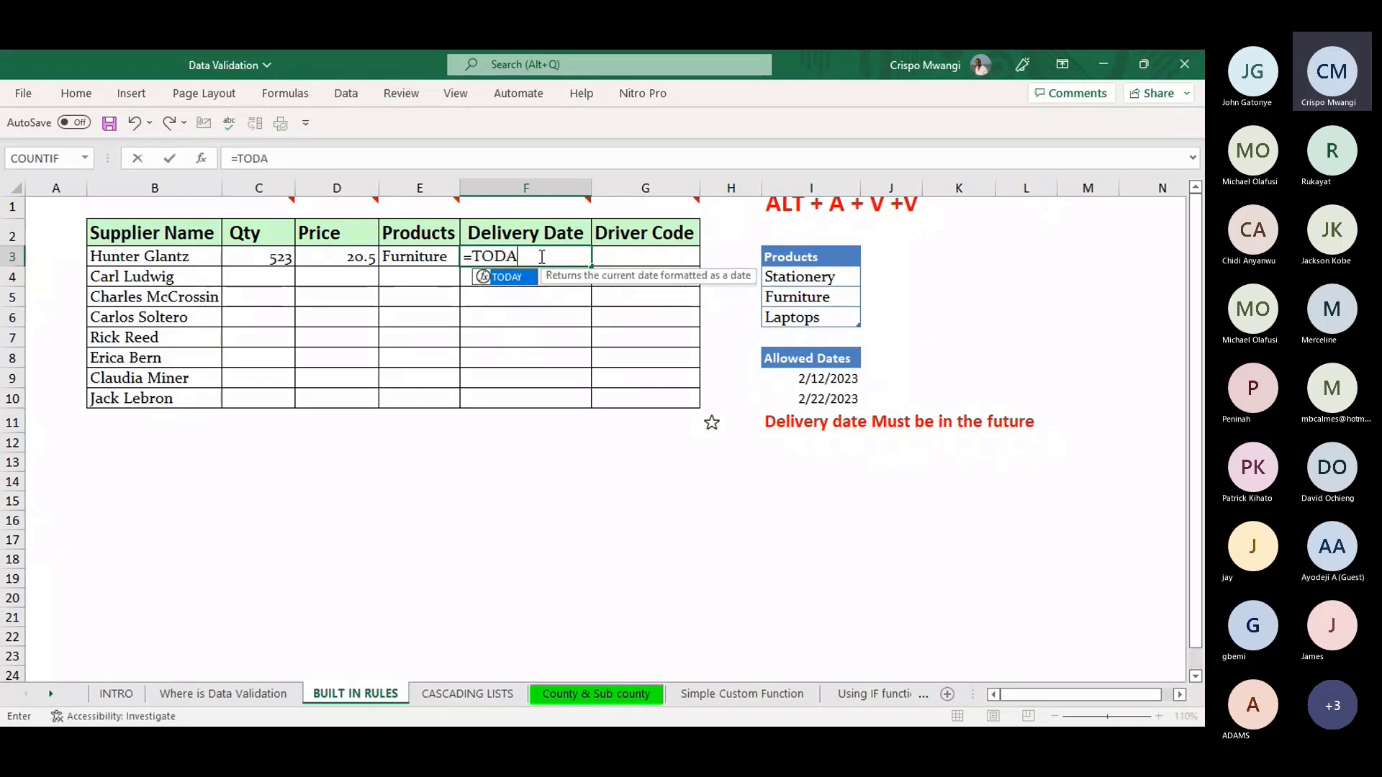
type("Y()")
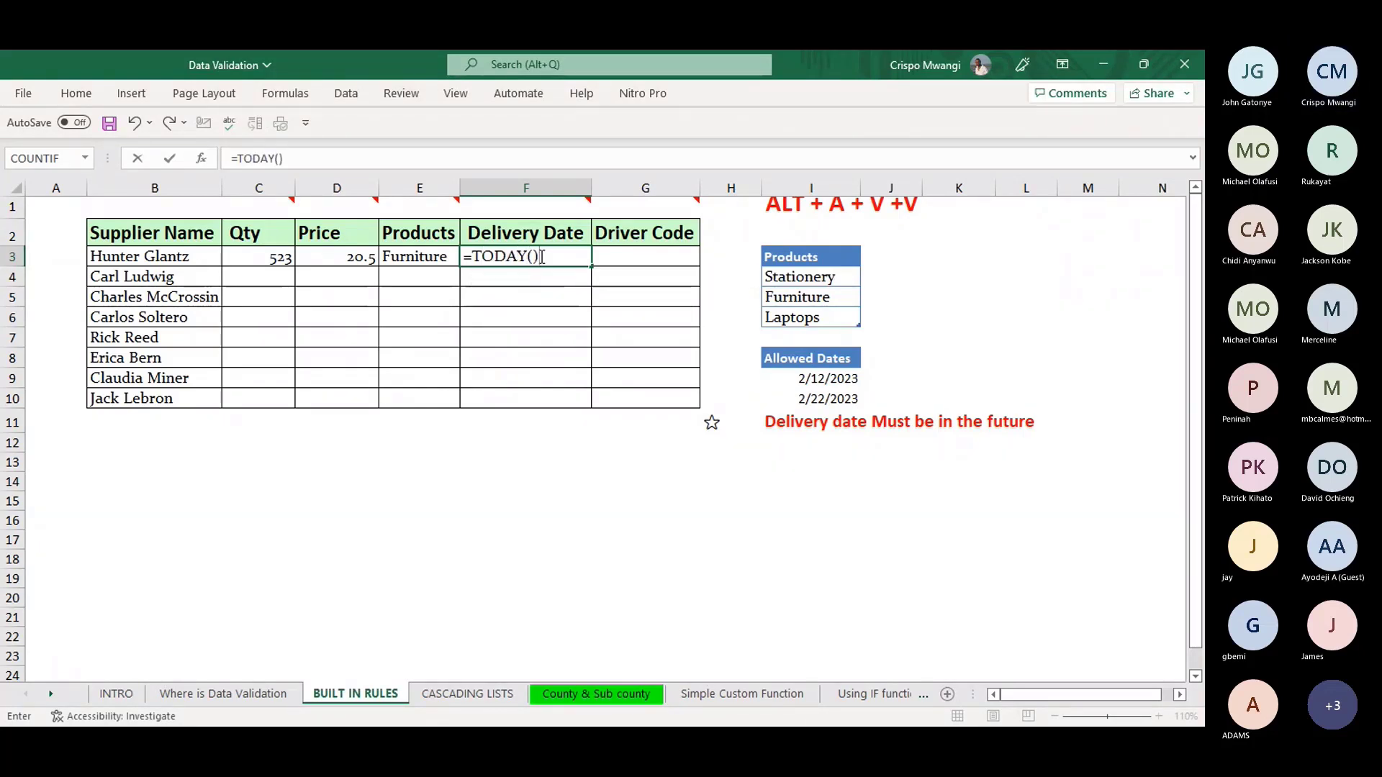
key("Return")
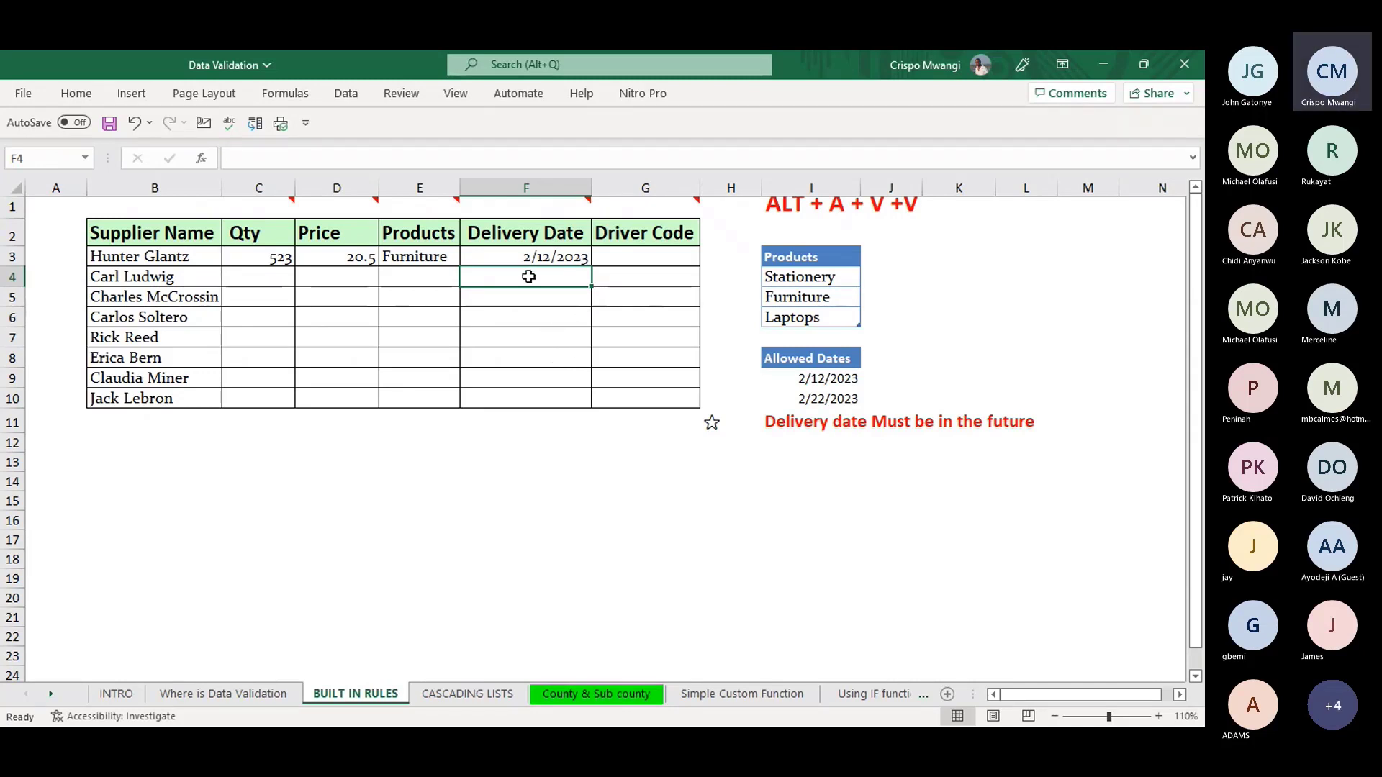
type("=")
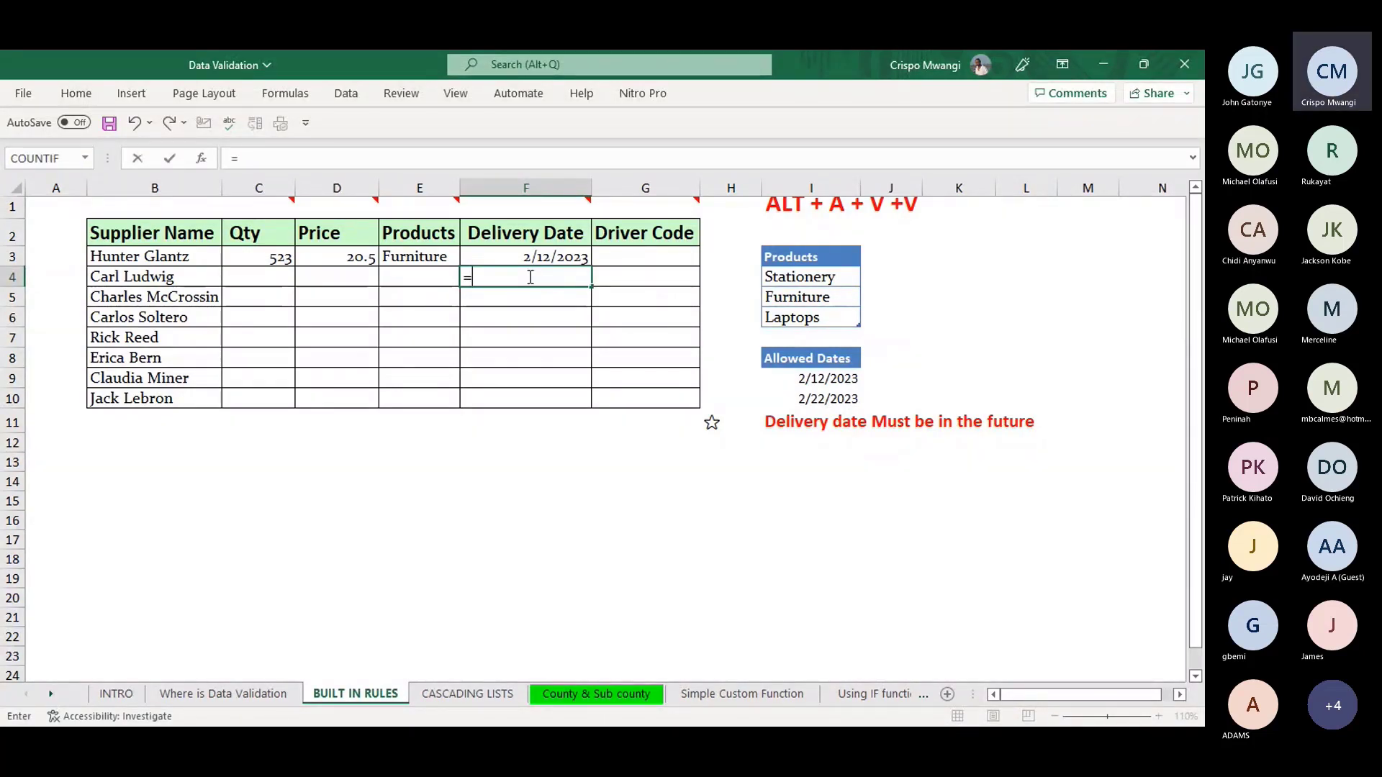
type("2/23")
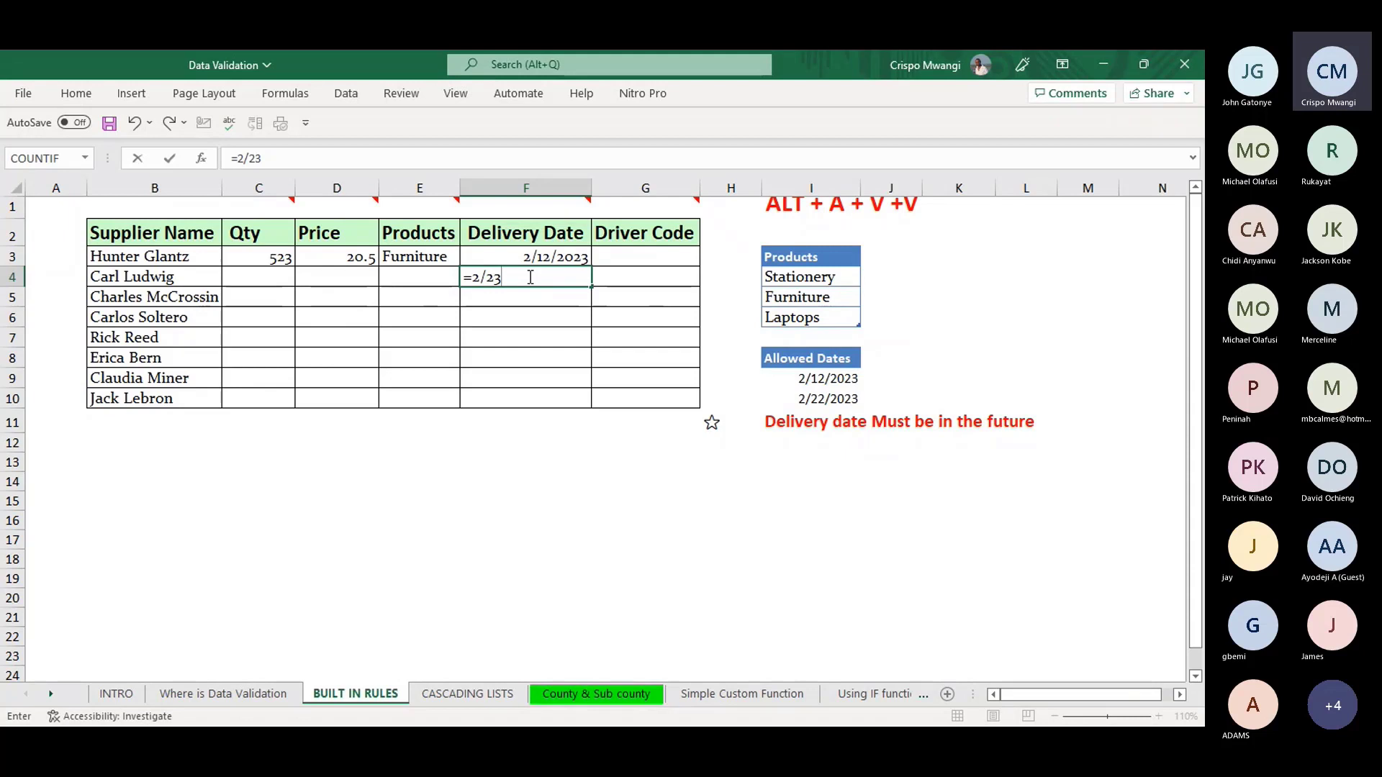
type("/2023")
key("Return")
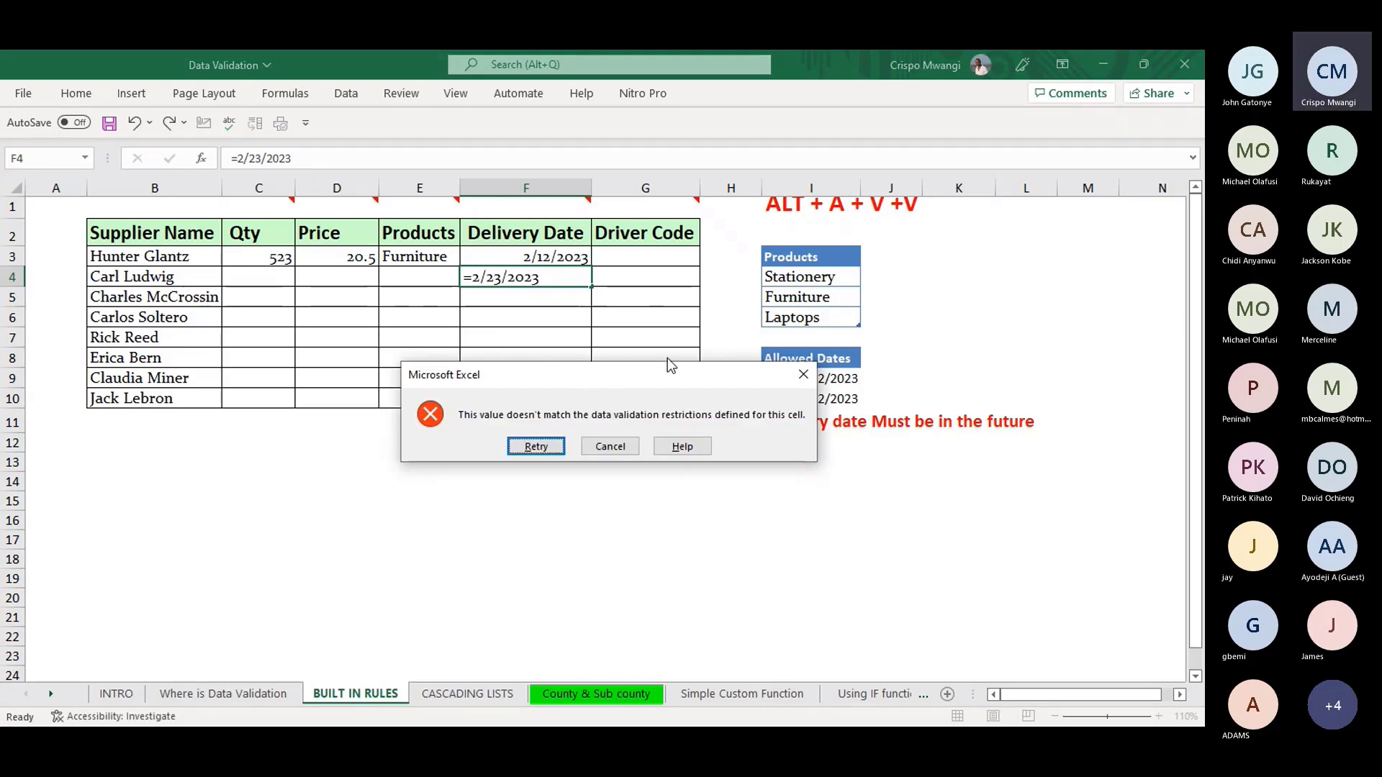
left_click(804, 375)
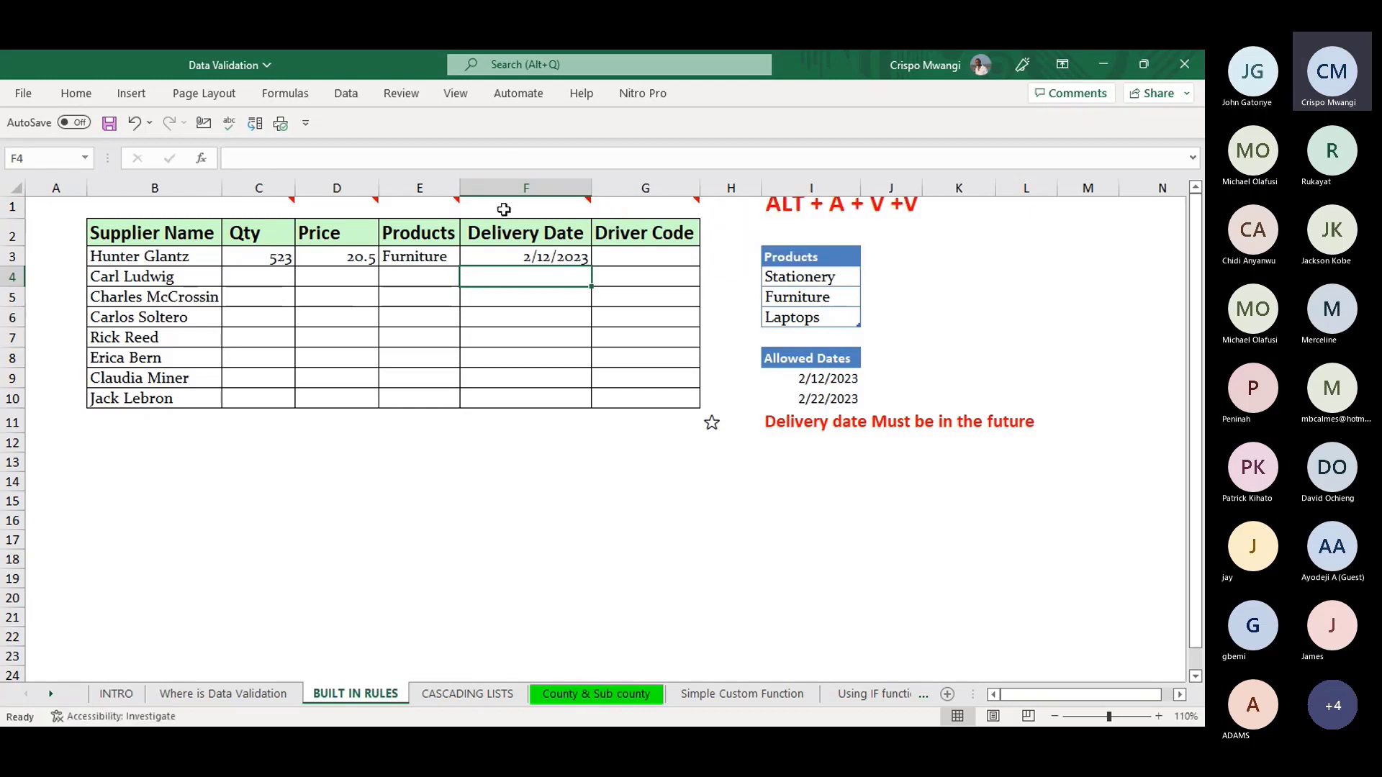
mouse_move(509, 219)
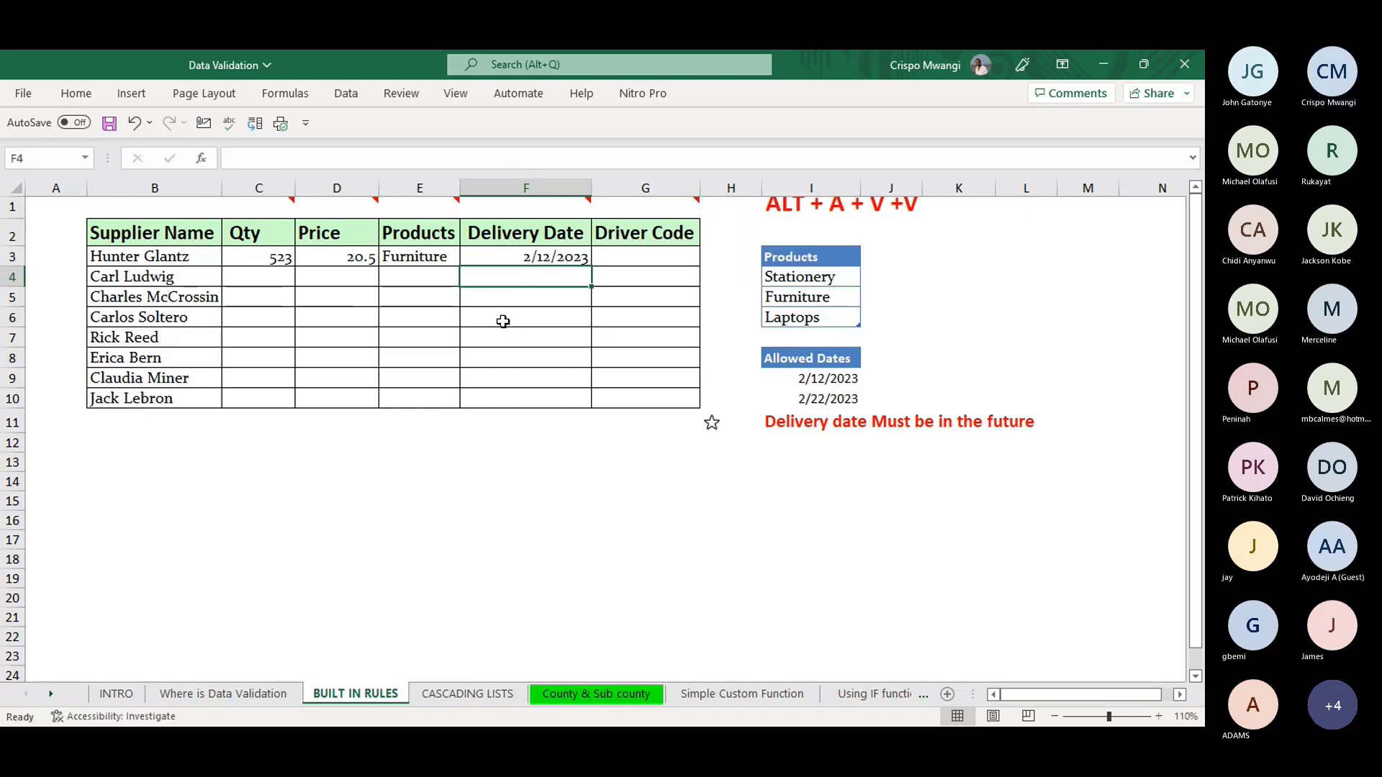
type("2/")
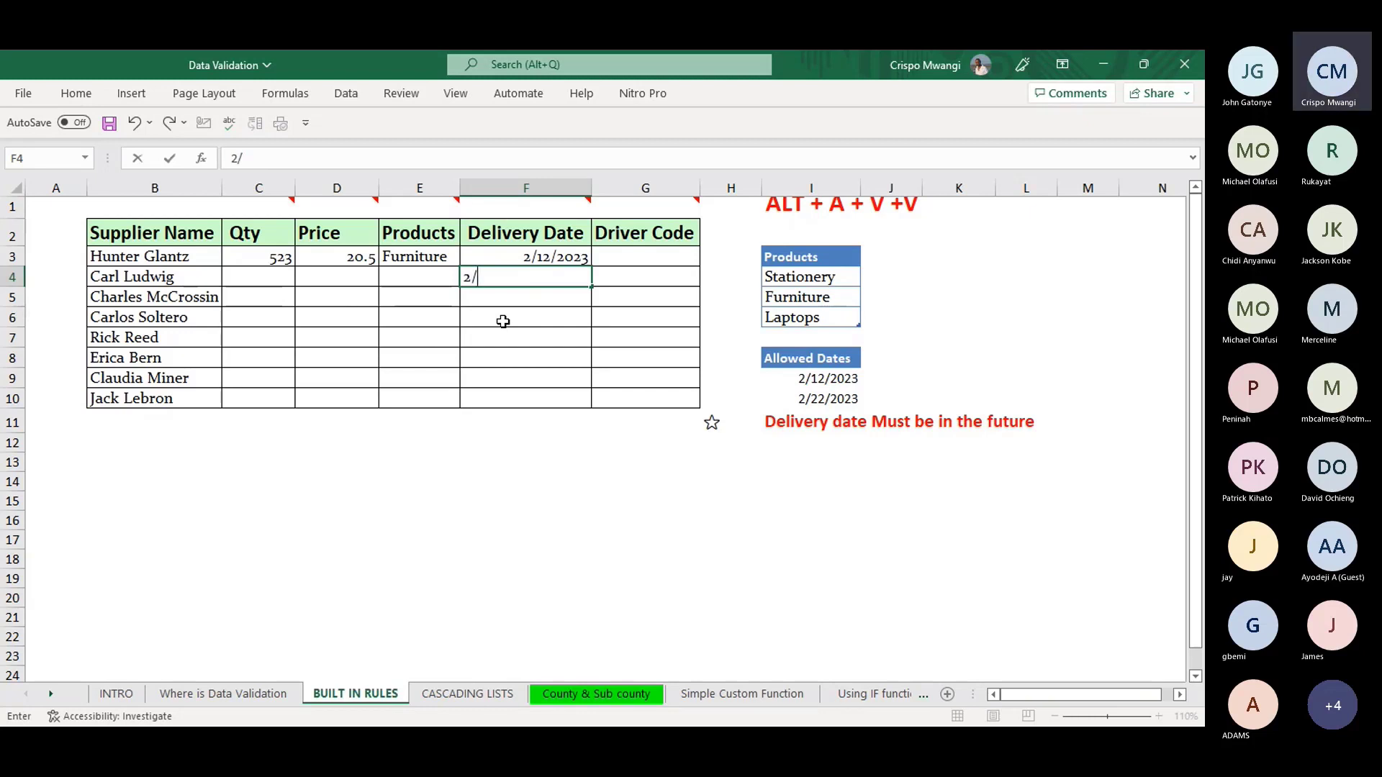
type("11/")
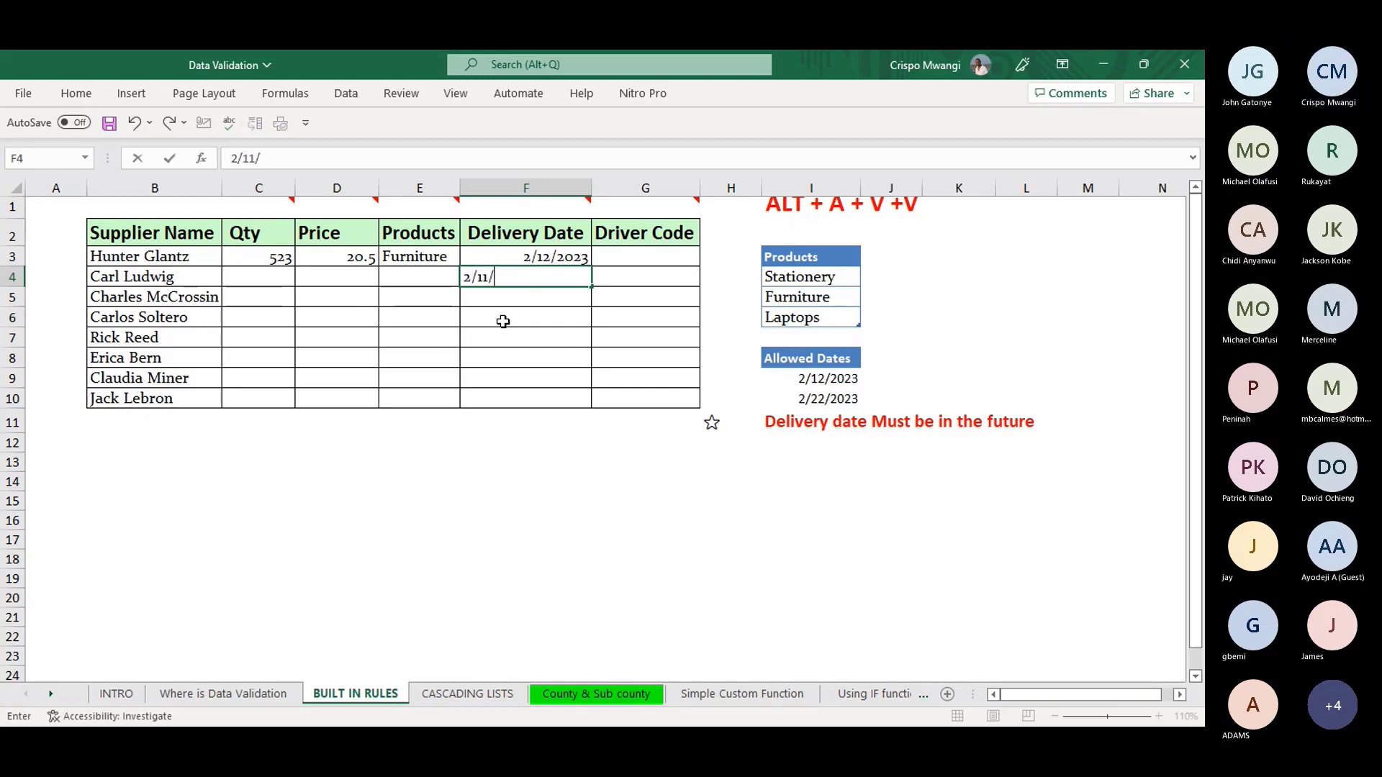
type("2023")
key("Return")
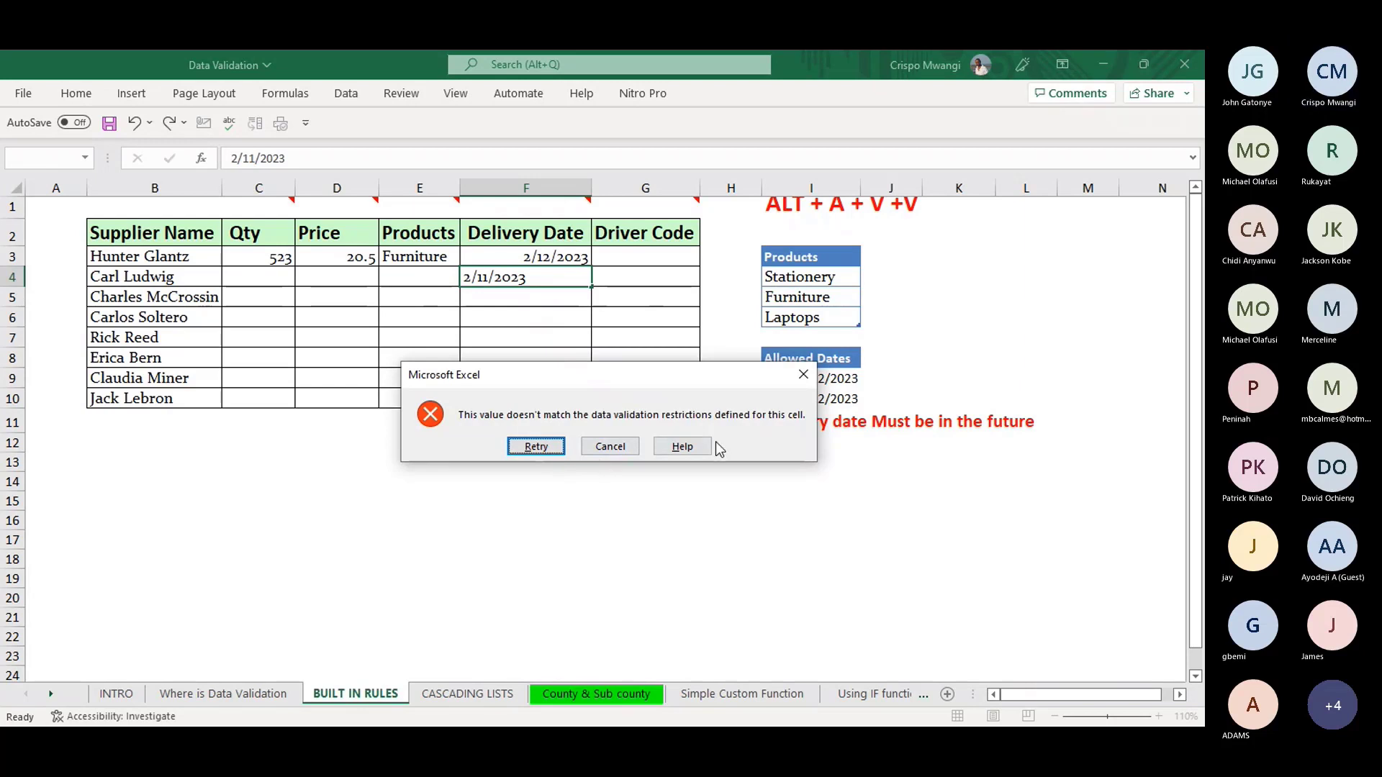
left_click(803, 374)
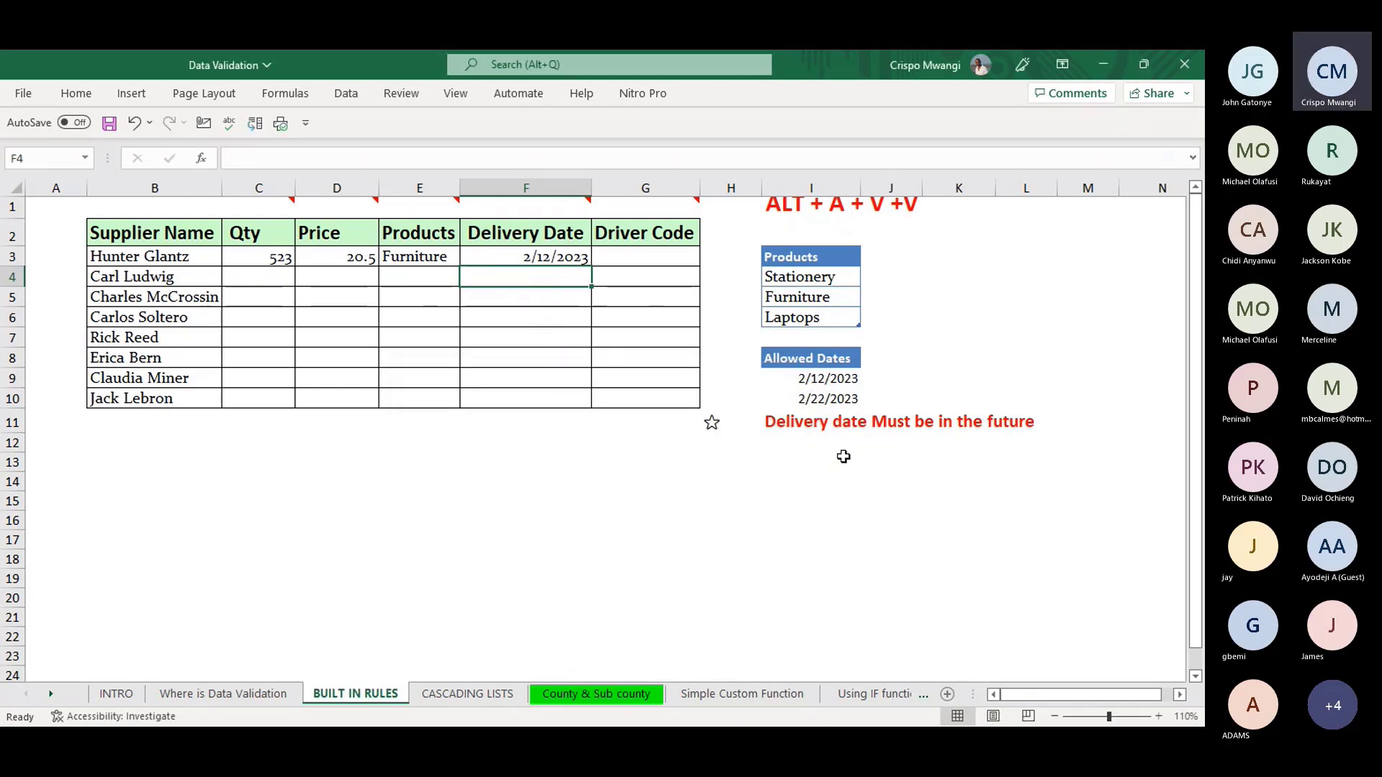
- Select F3:F10 and clear the existing date validation rule
mouse_move(551, 199)
left_click_drag(553, 247, 547, 382)
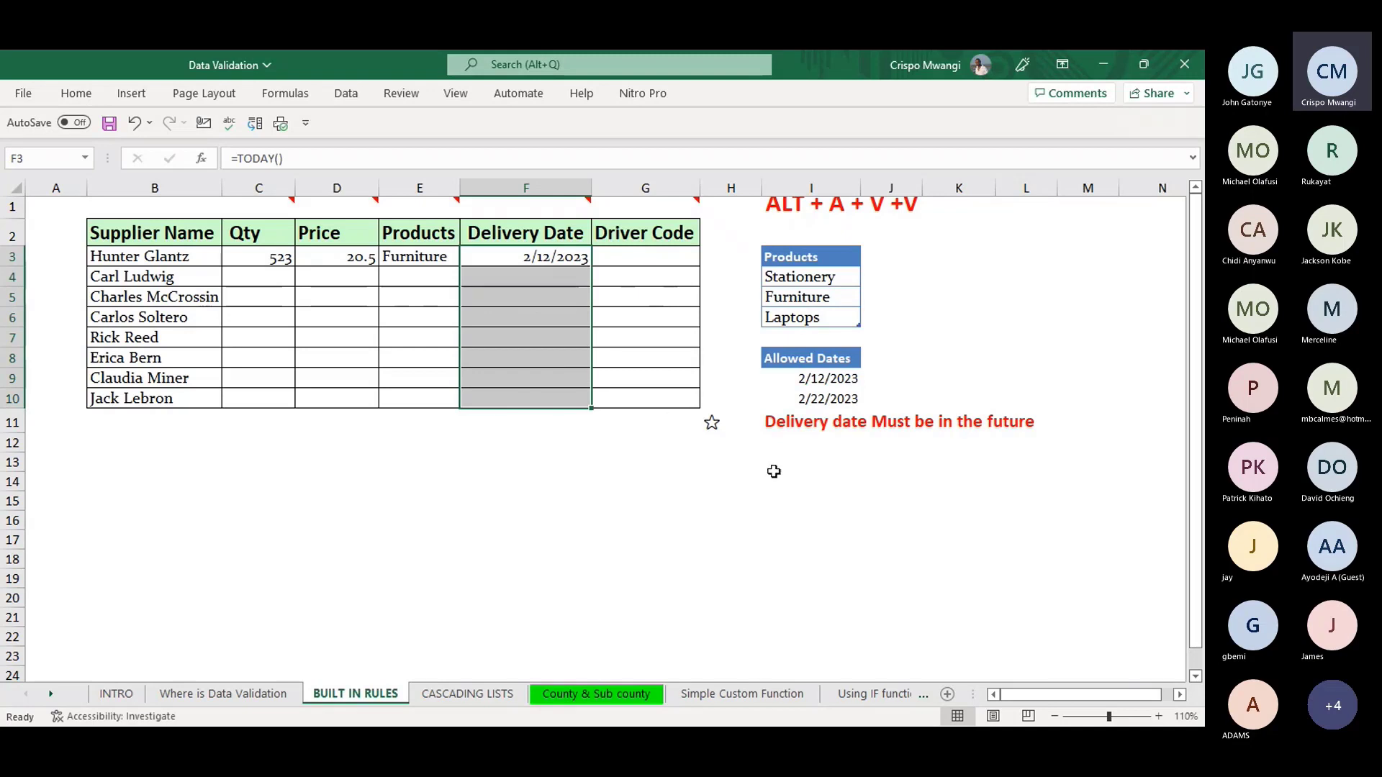
key("alt")
key("a")
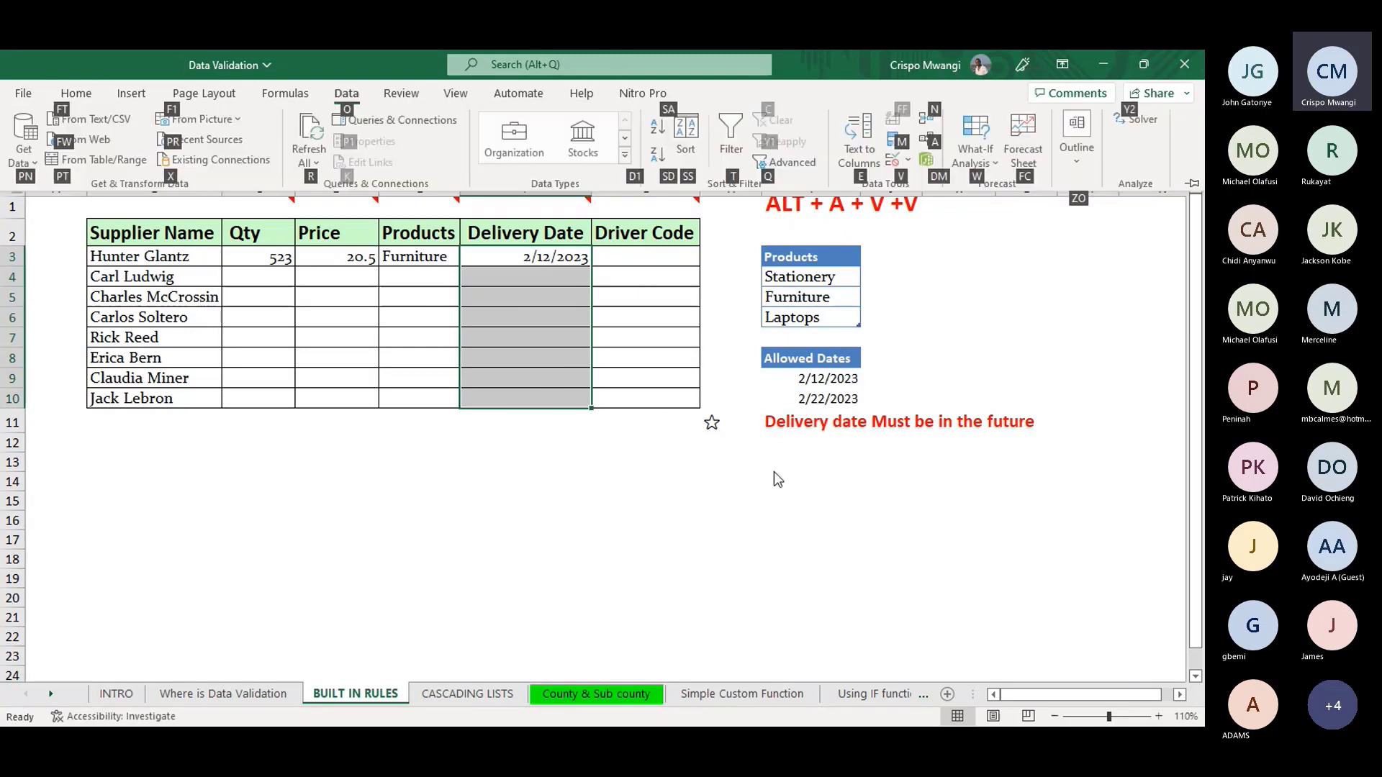
key("v")
key("v")
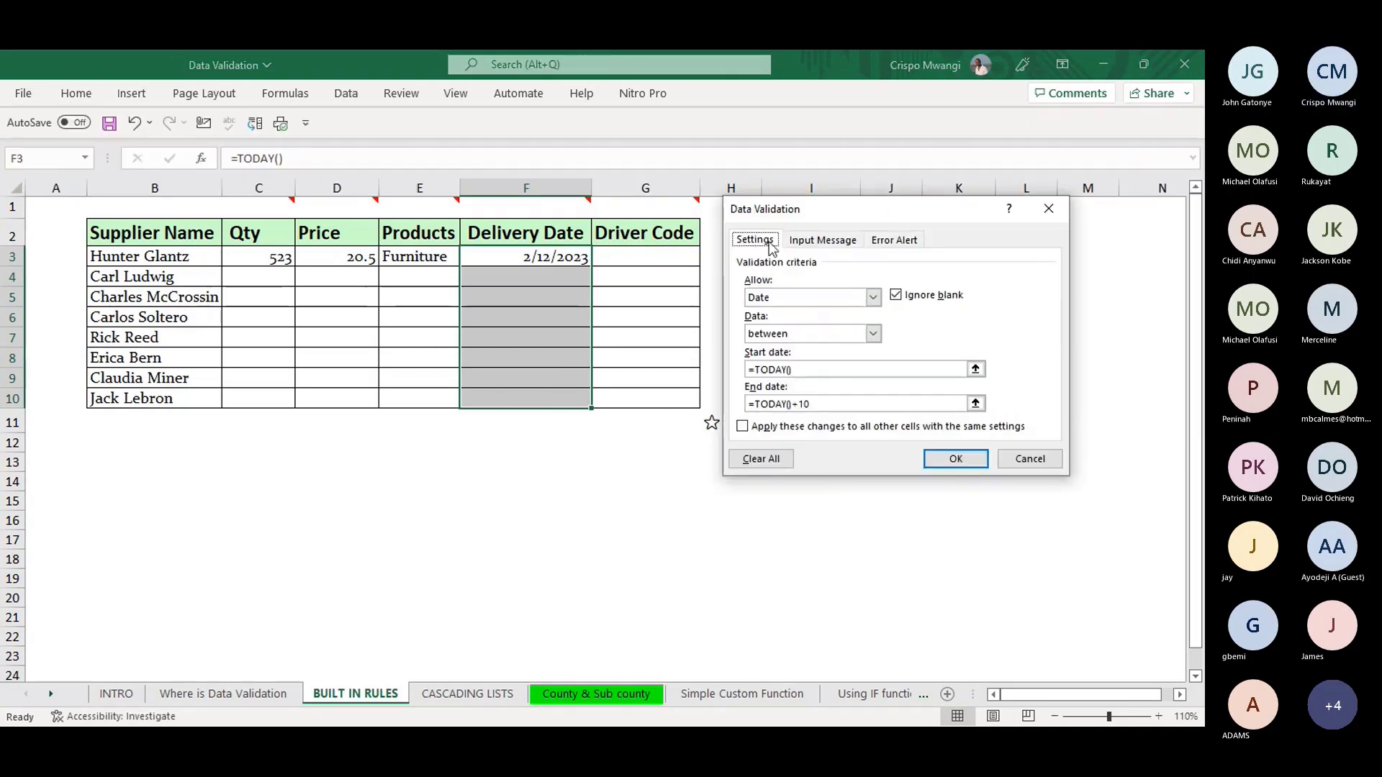
left_click(766, 461)
- Set a Date rule of greater than =TODAY() and apply it
left_click(872, 298)
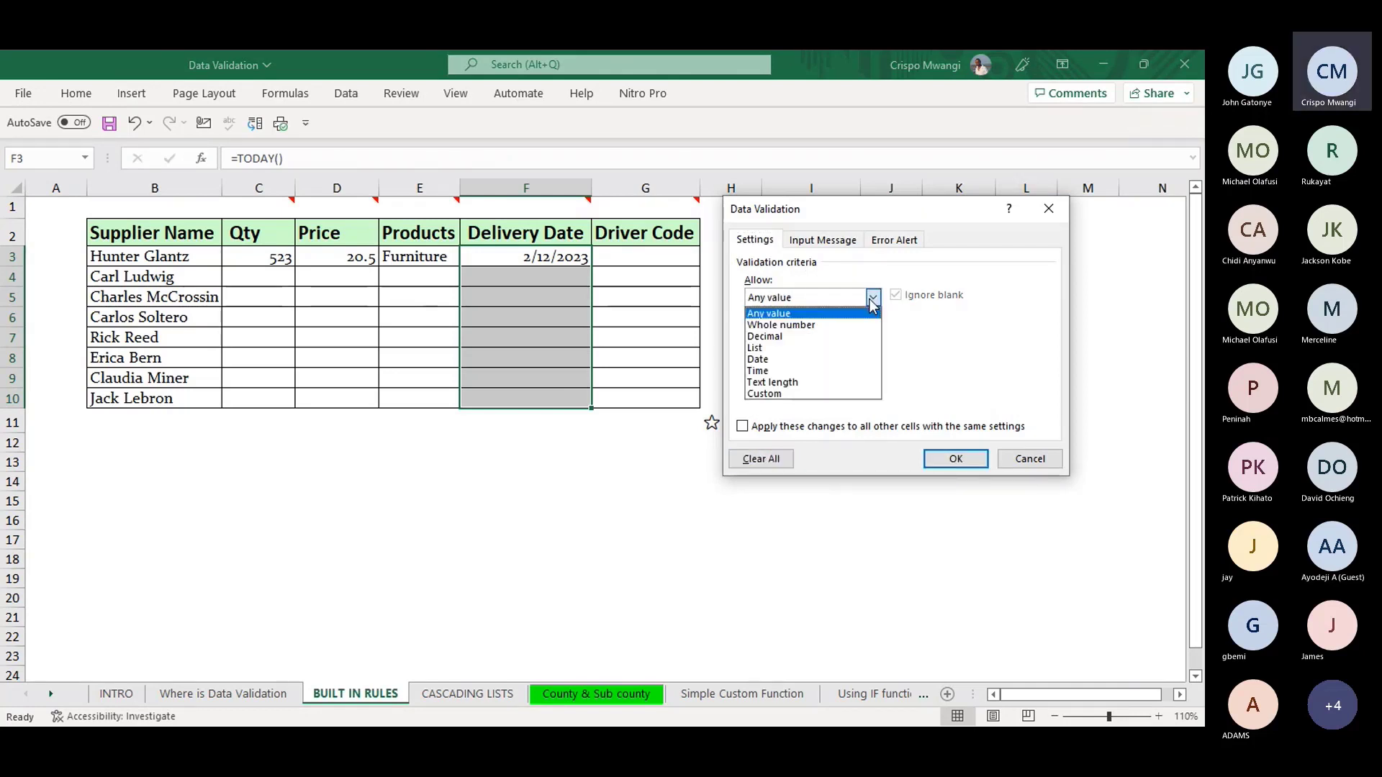
left_click(767, 359)
left_click(872, 334)
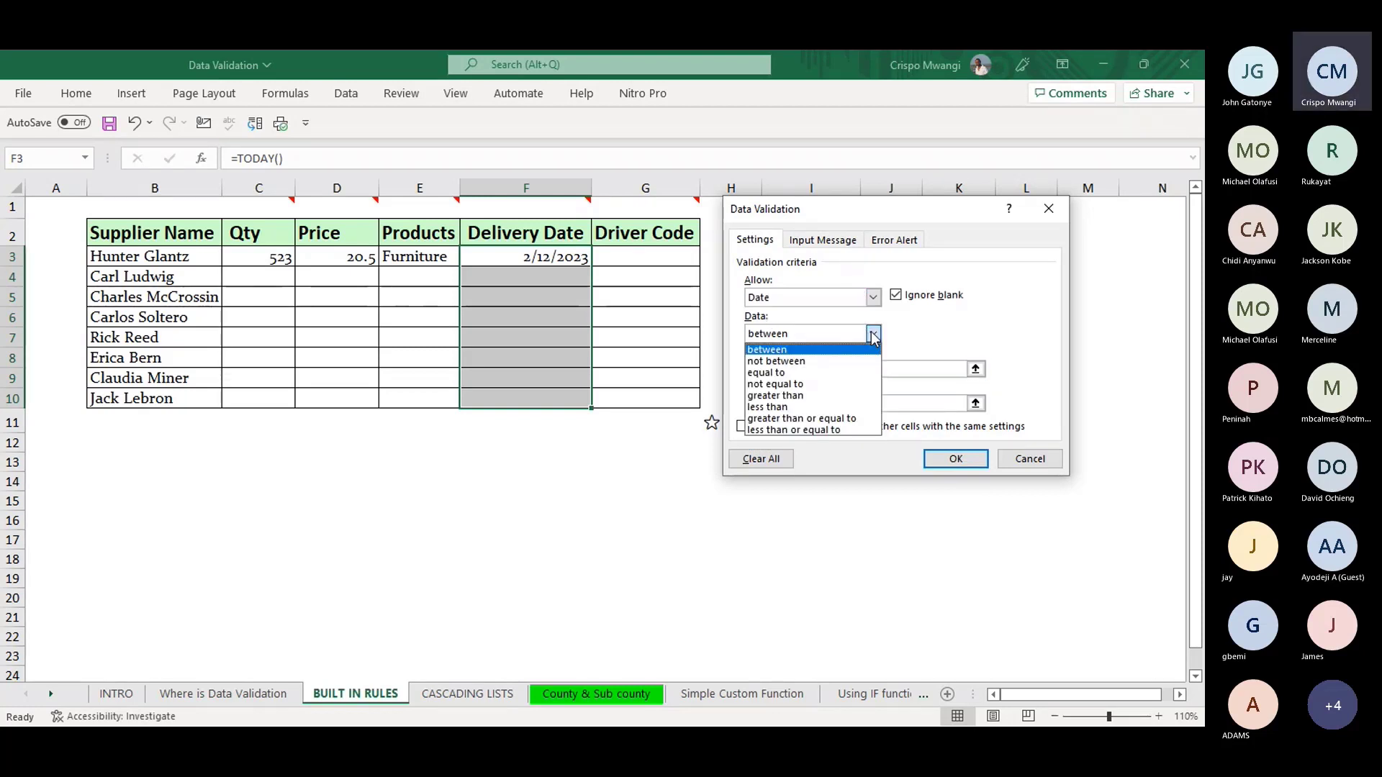
left_click(797, 393)
left_click(793, 368)
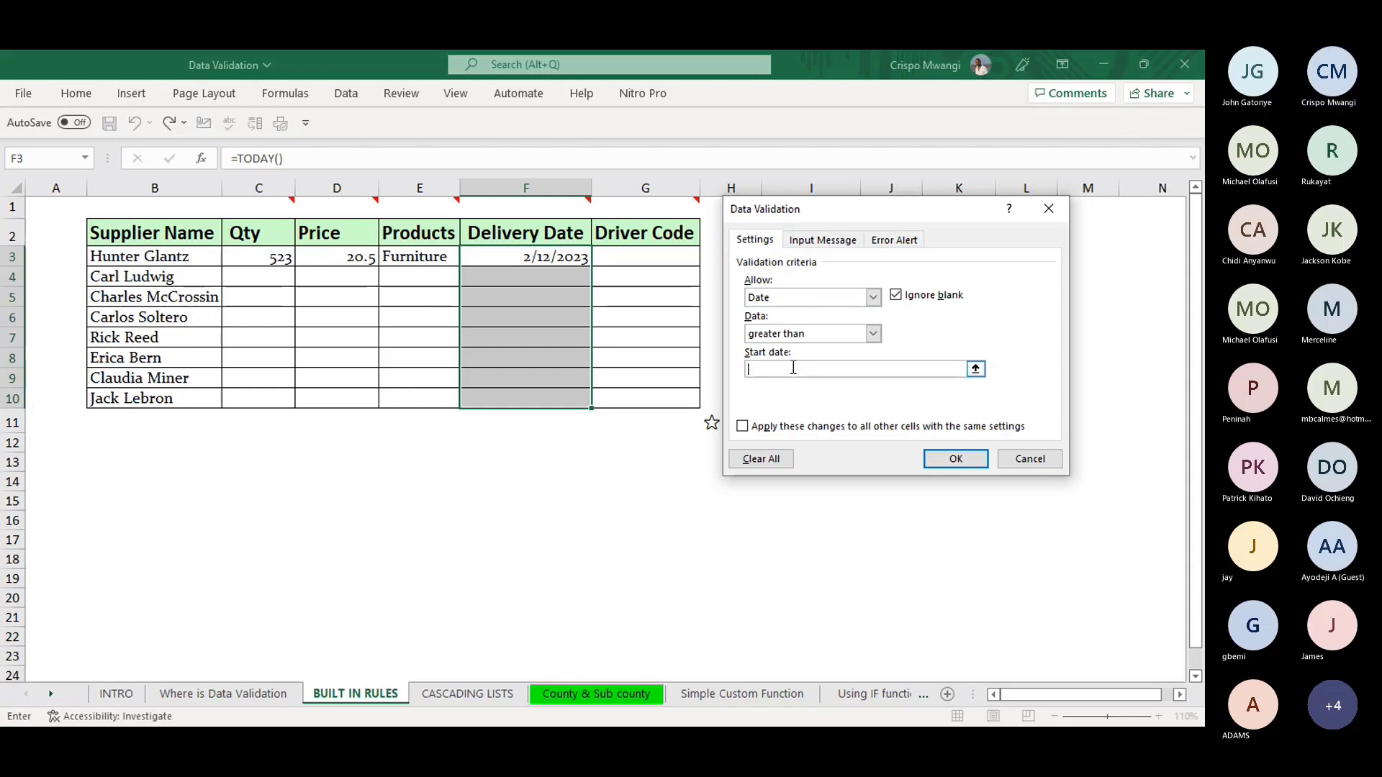
type("=")
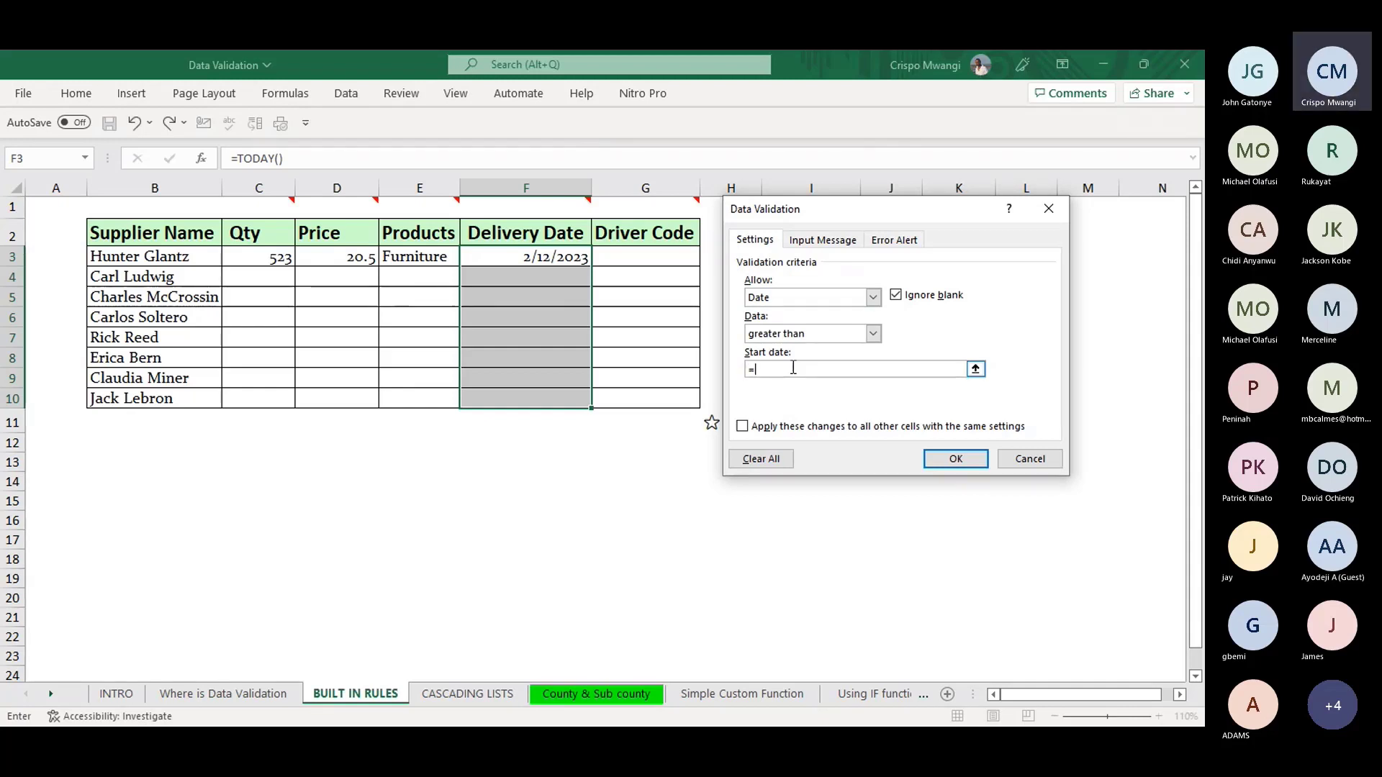
type("TODAY()")
left_click(955, 459)
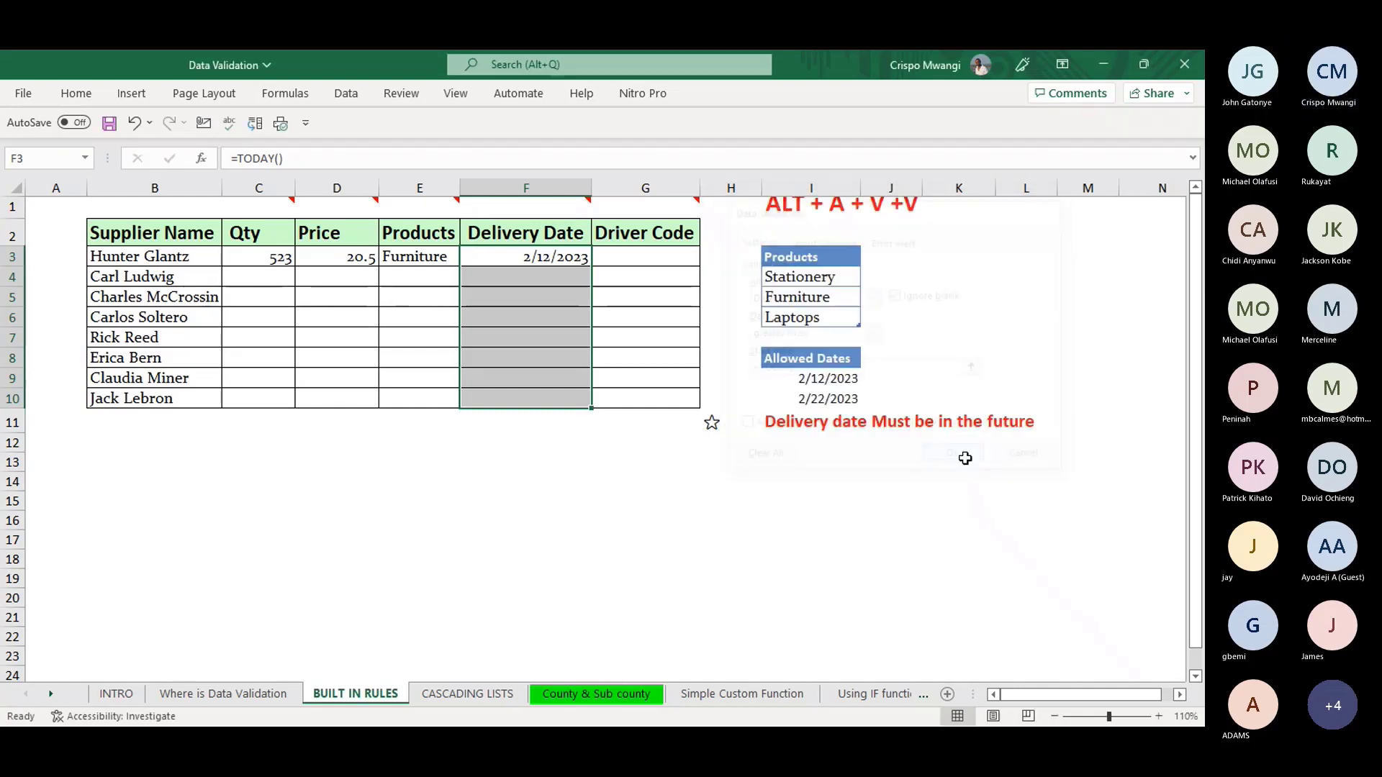
left_click(530, 275)
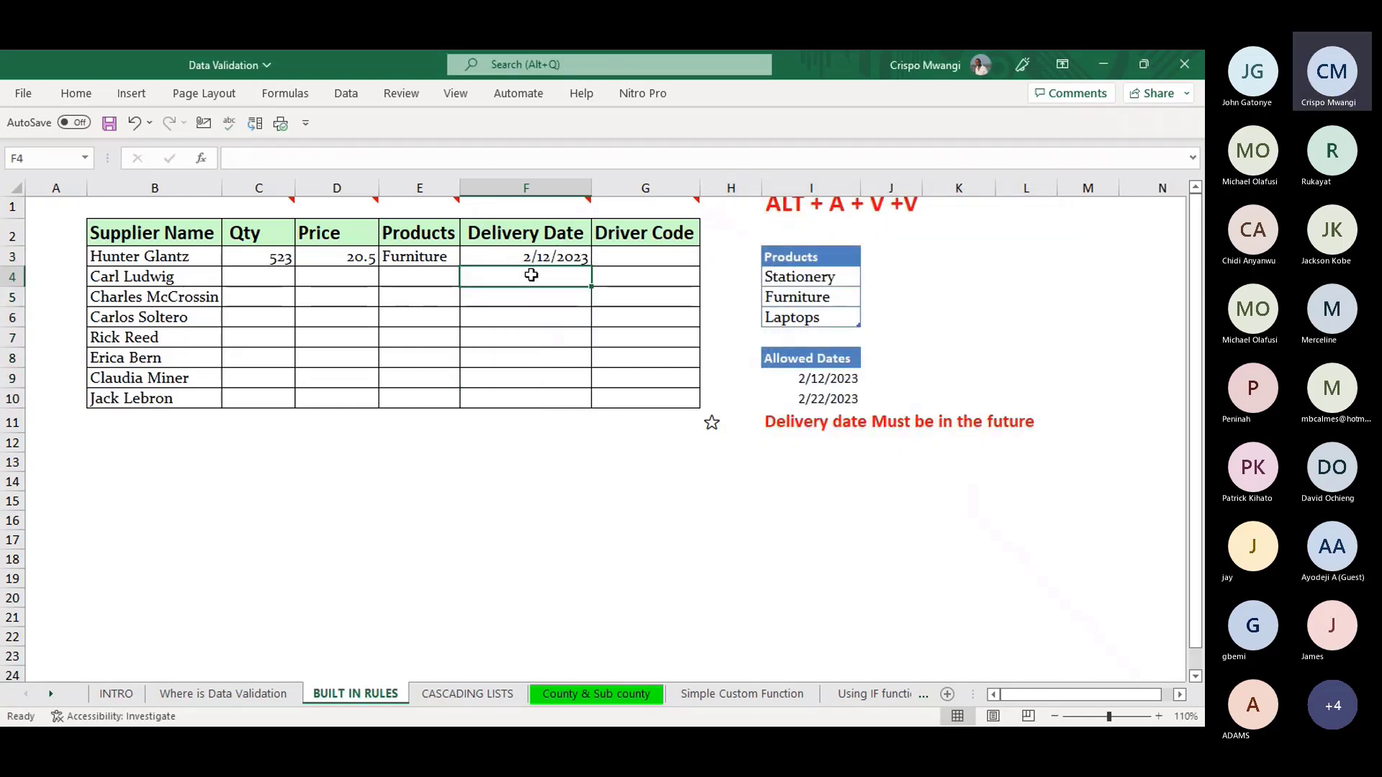
- Enter 1/1/2023 in F4, cancel the rejection, then enter 3/1/2023 instead
type("1/")
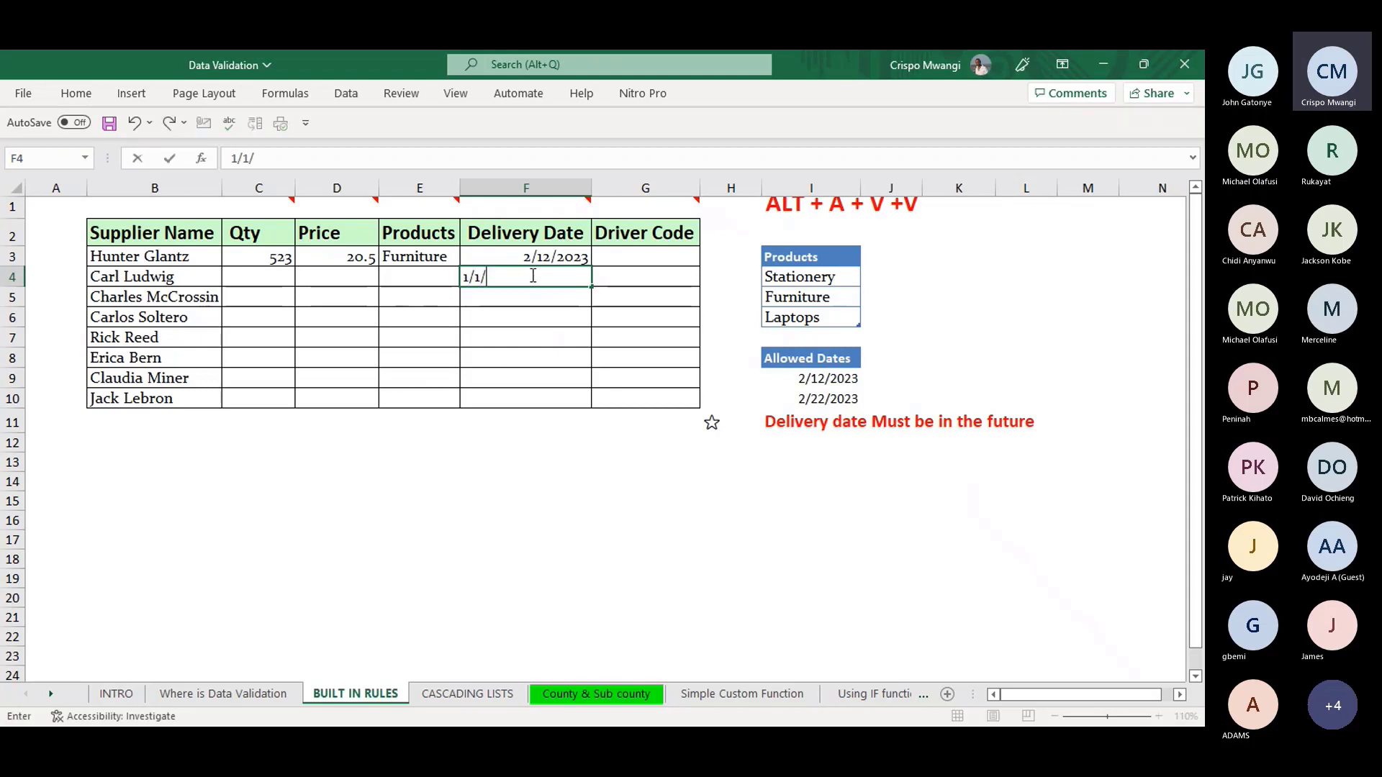
type("1/2023")
key("Return")
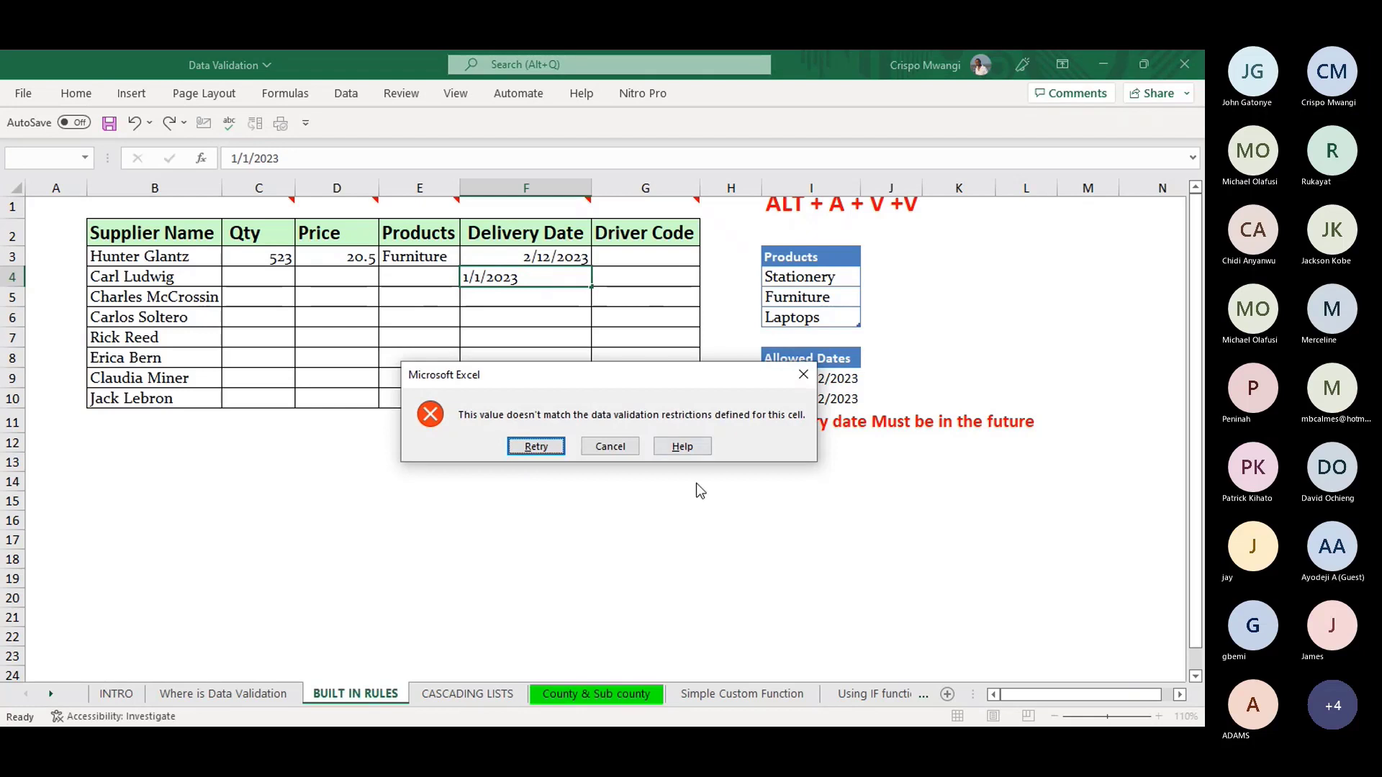
left_click(610, 446)
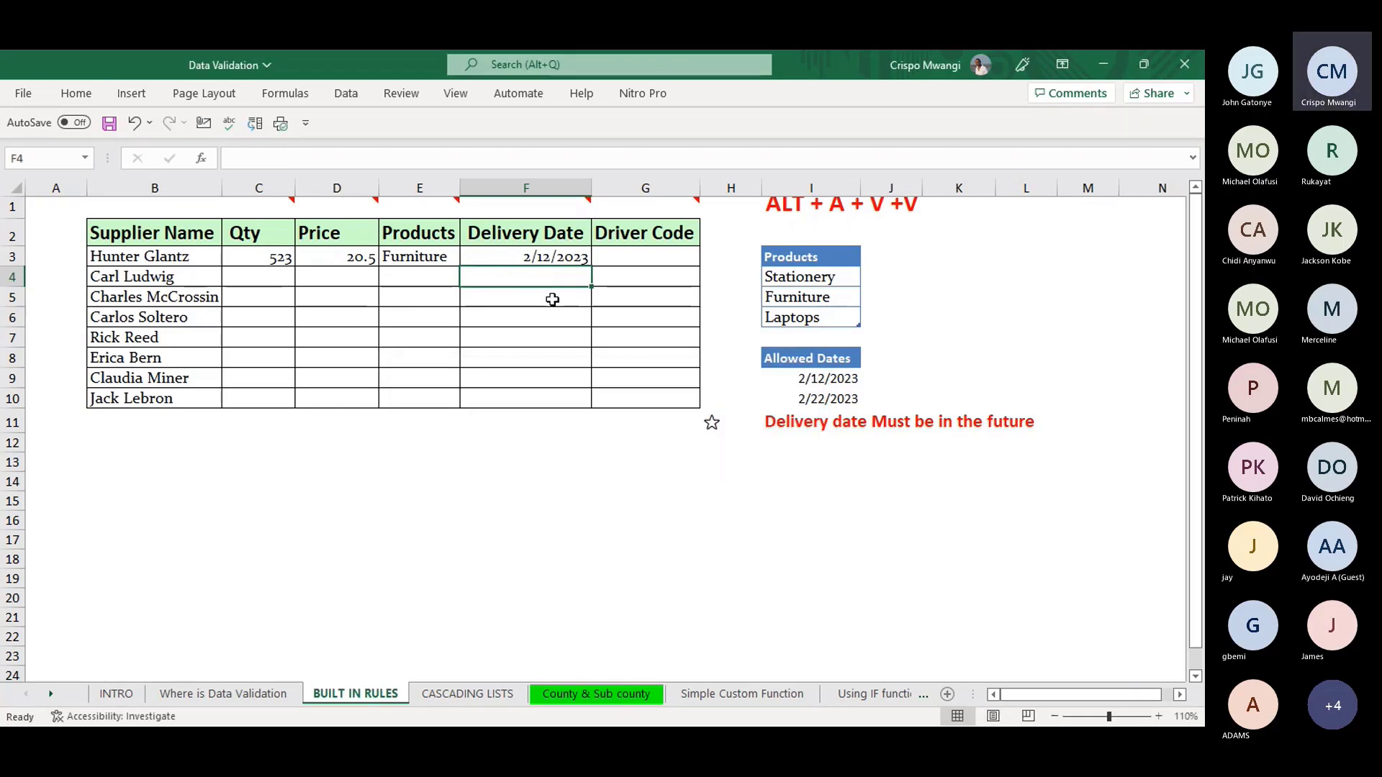
type("3")
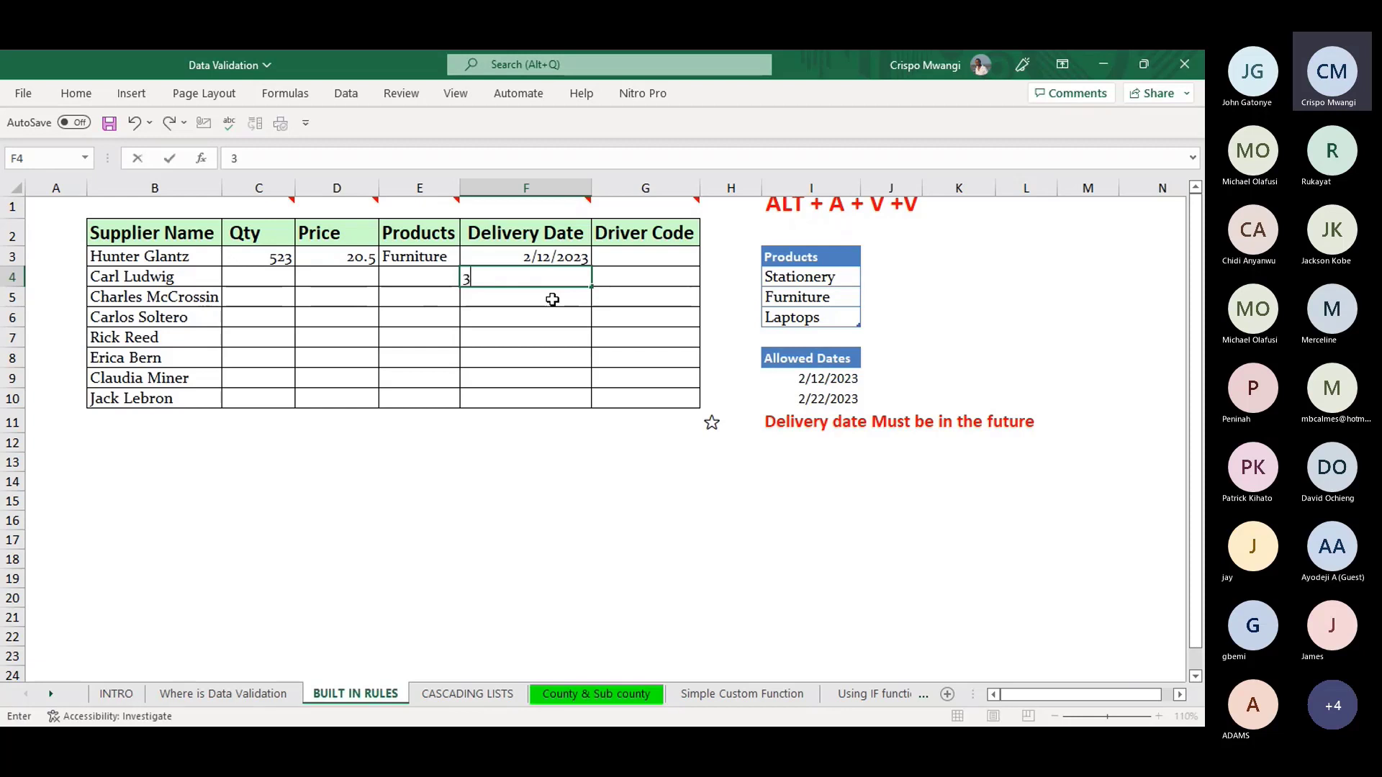
type("/1/2")
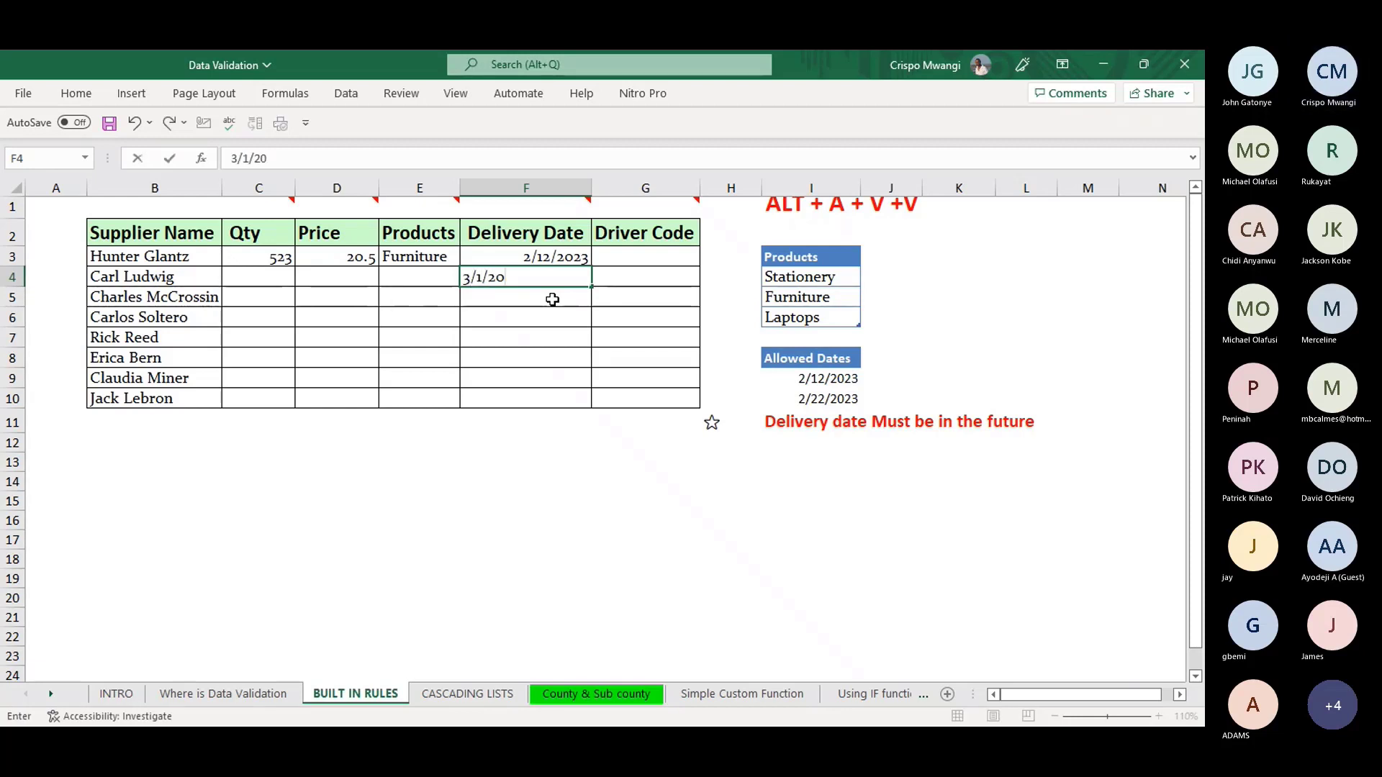
type("023")
key("Return")
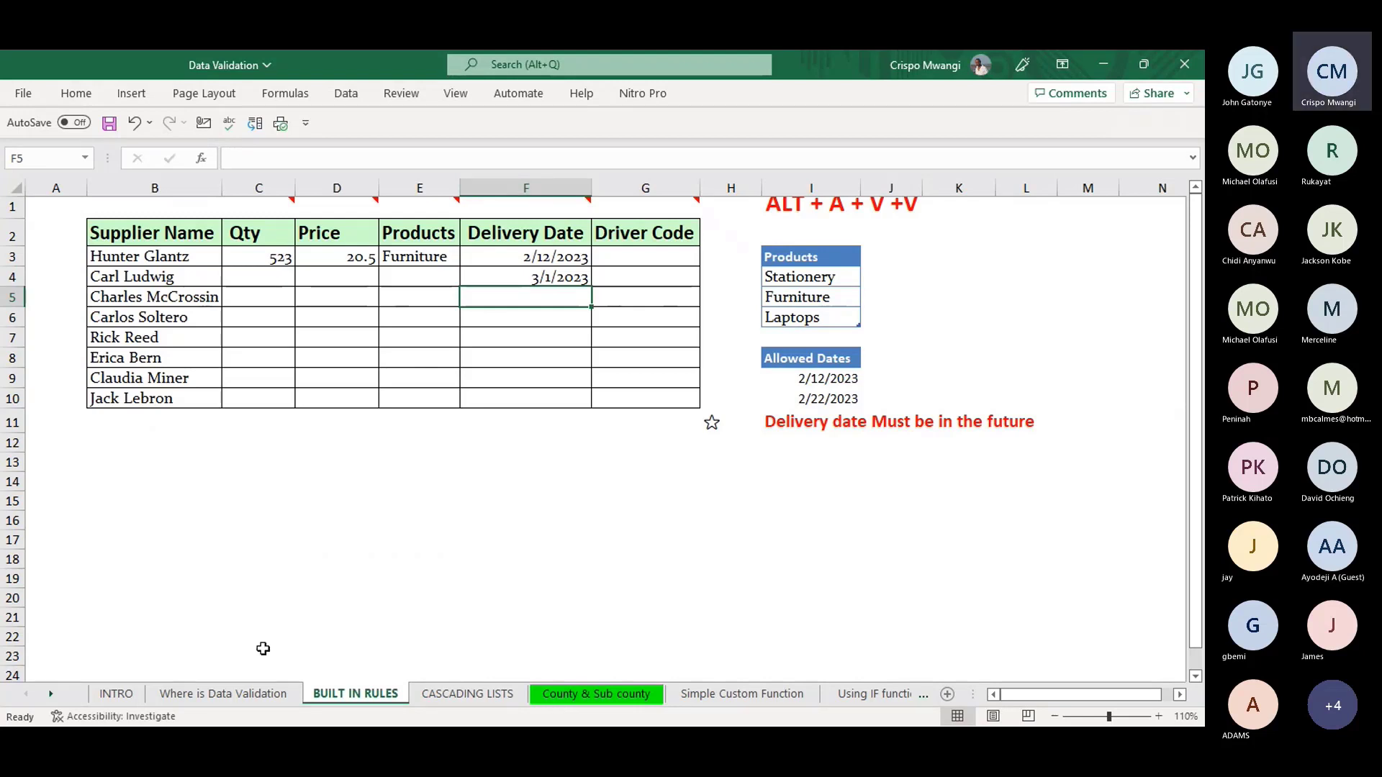
- Select Driver Code cells G3:G10 and set their validation type to Text length
mouse_move(664, 196)
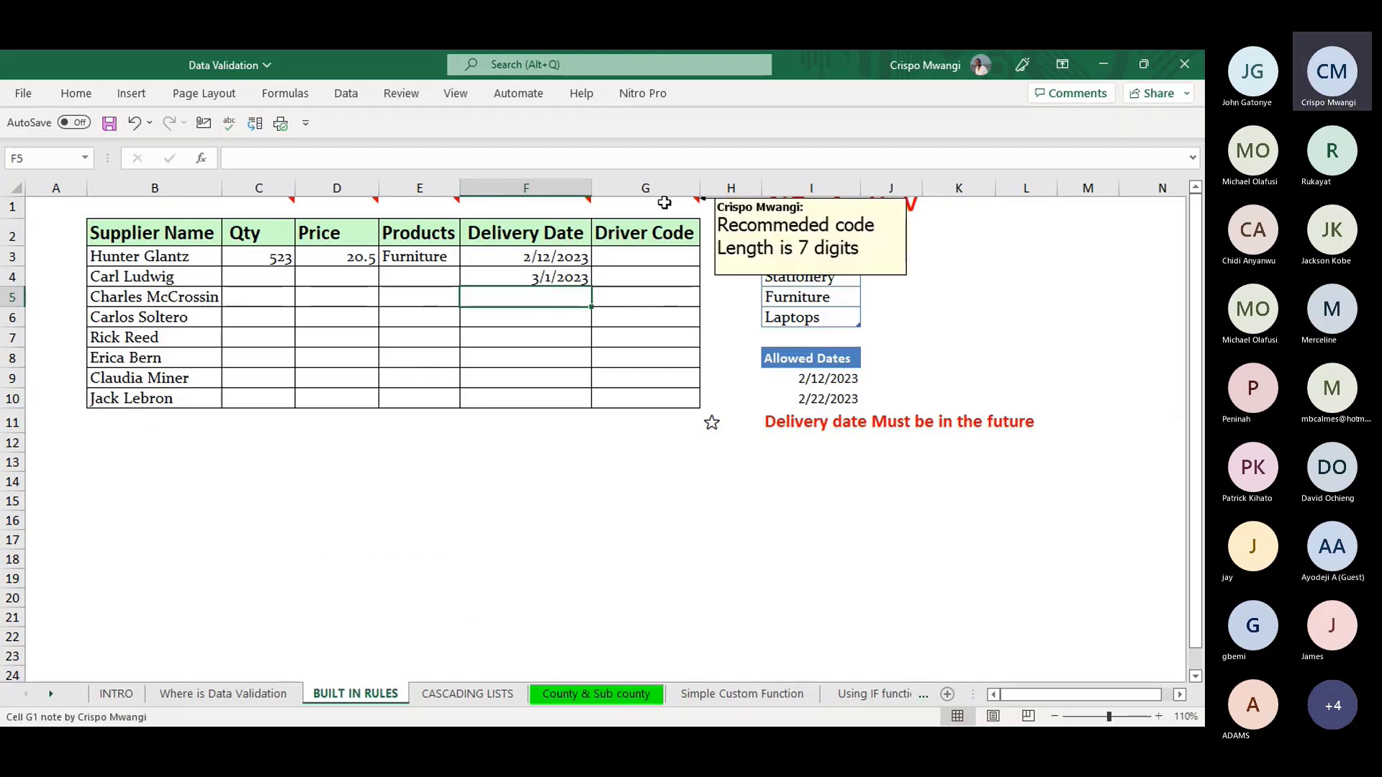
left_click(652, 249)
mouse_move(657, 201)
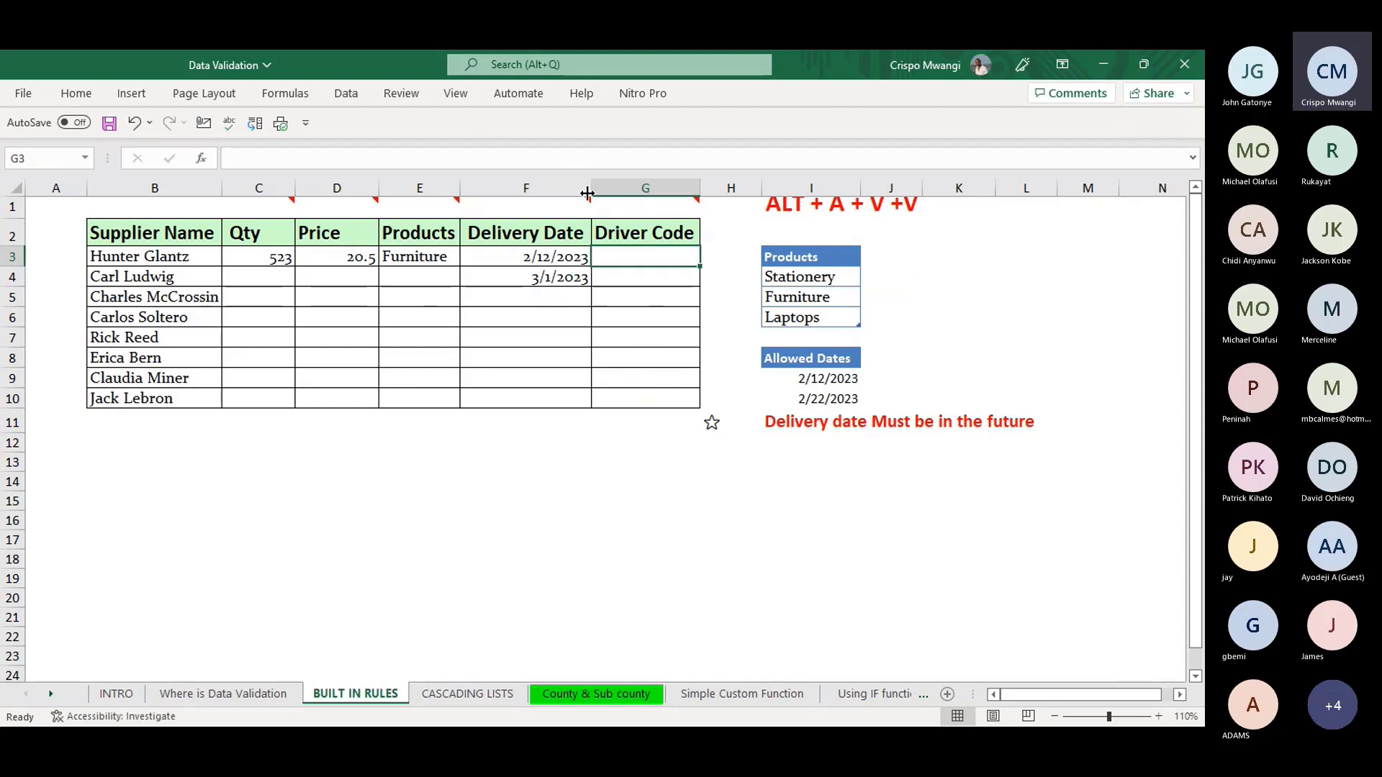
left_click_drag(652, 257, 649, 389)
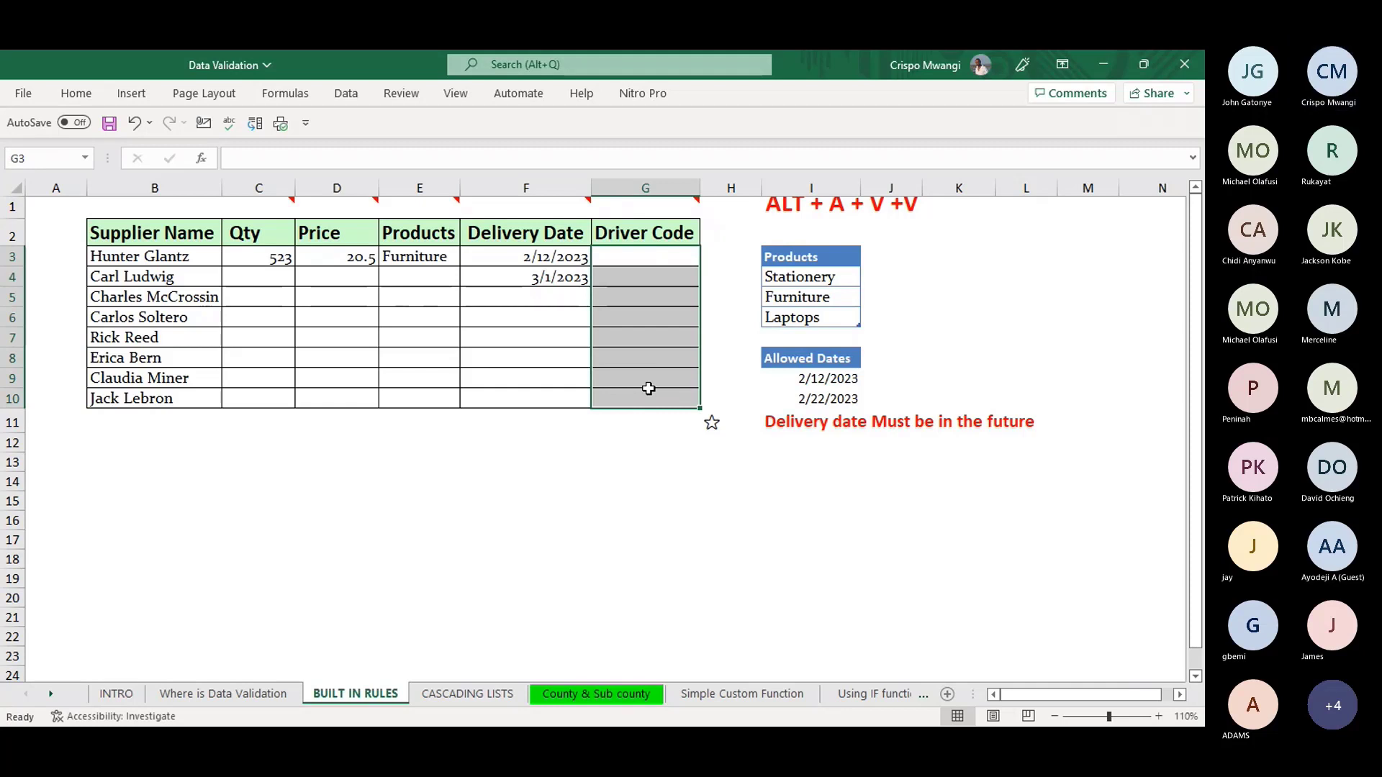
key("alt")
key("a")
key("v")
key("v")
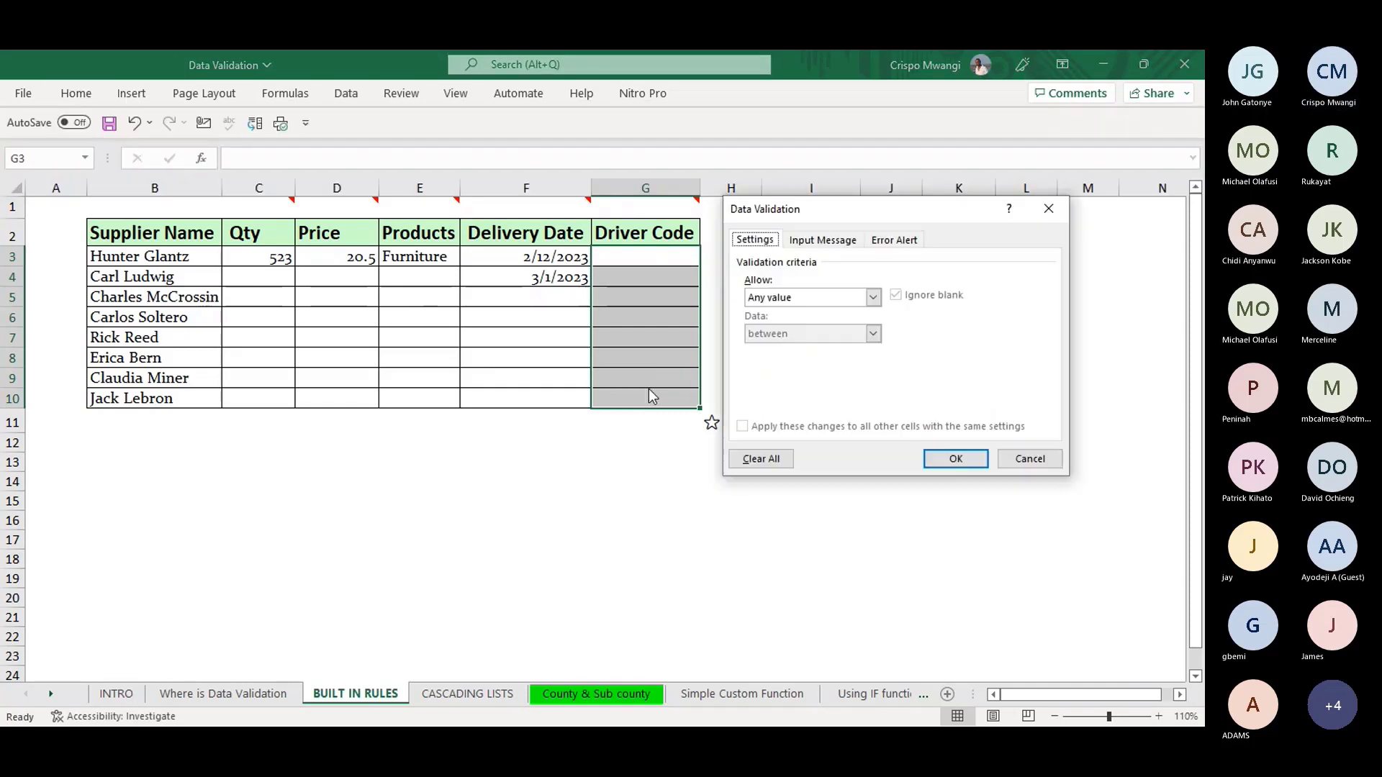
left_click(871, 299)
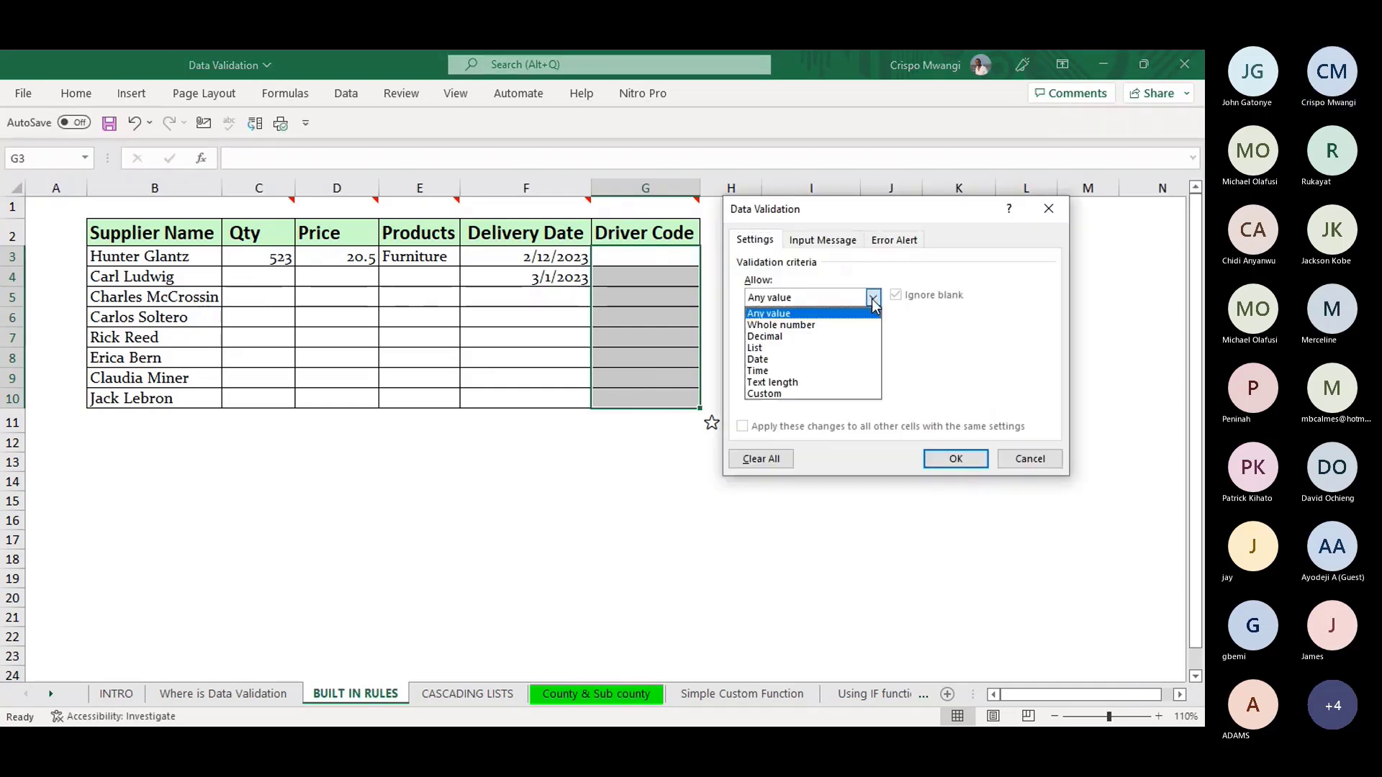
left_click(794, 382)
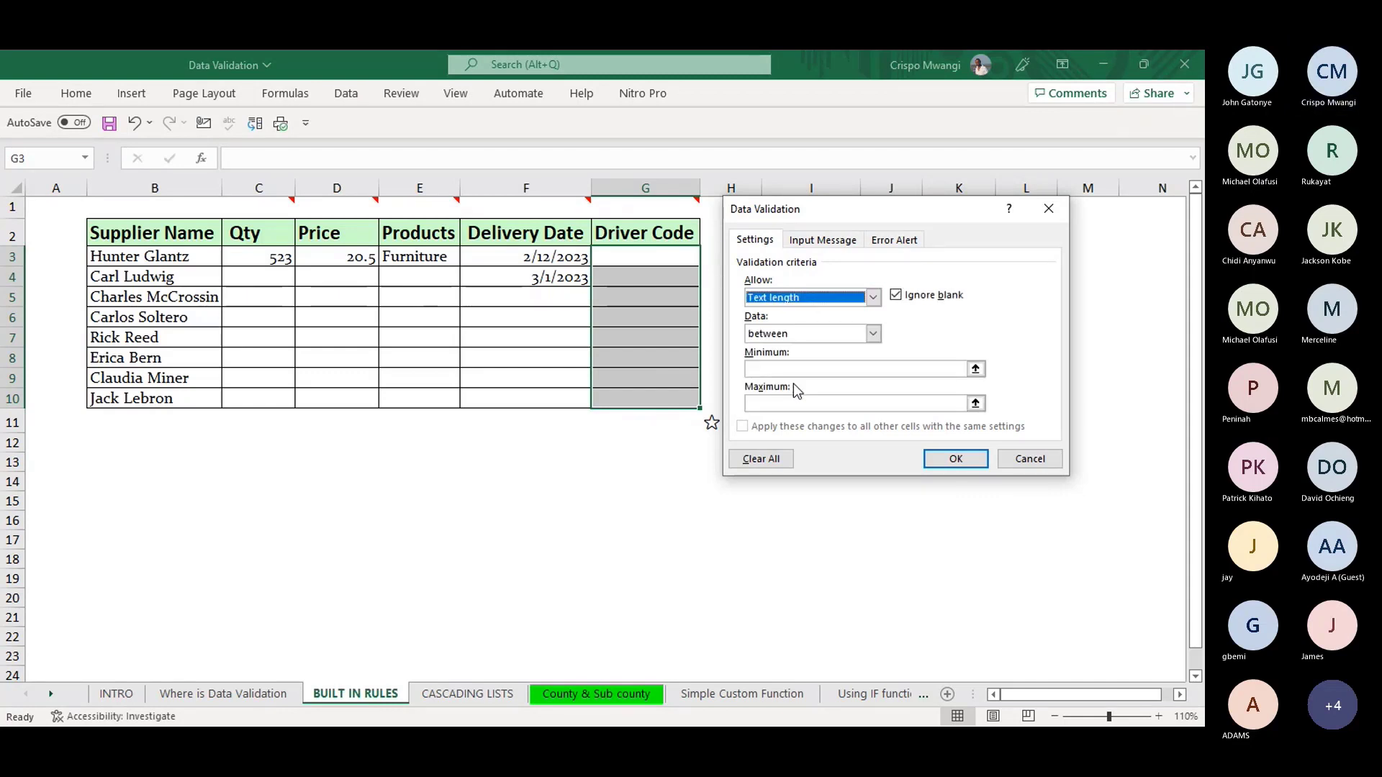
- Require text length equal to 7, apply it, and start typing CO1FGH in G3
left_click(875, 334)
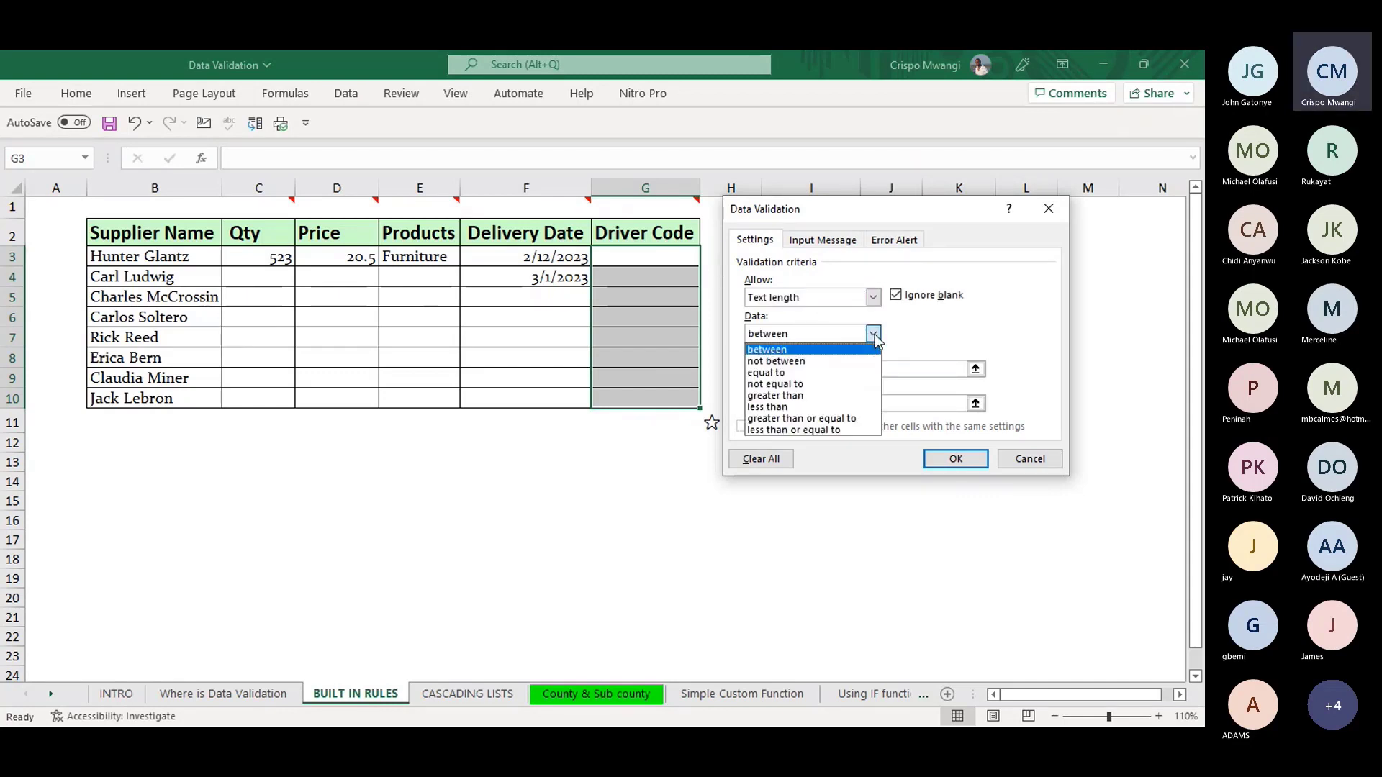
left_click(801, 370)
left_click(793, 370)
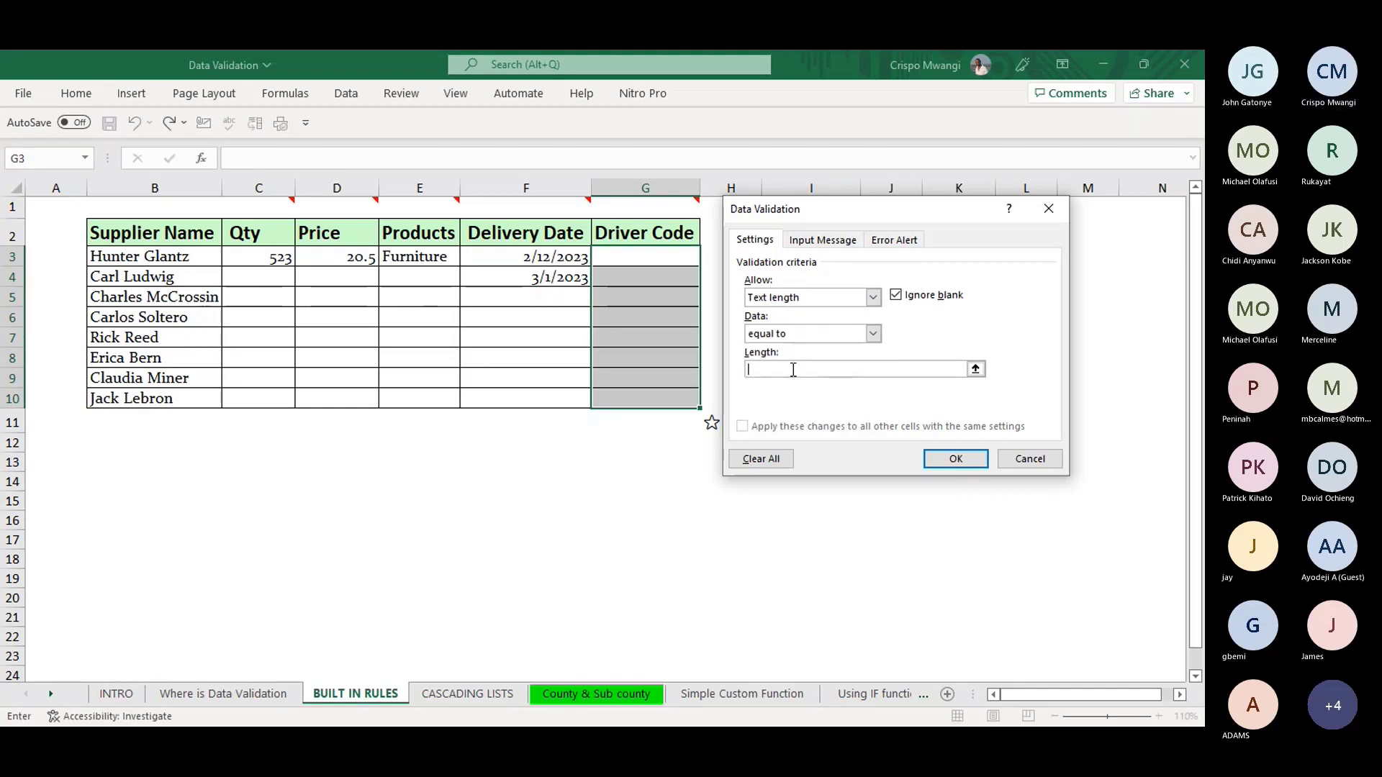
type("7")
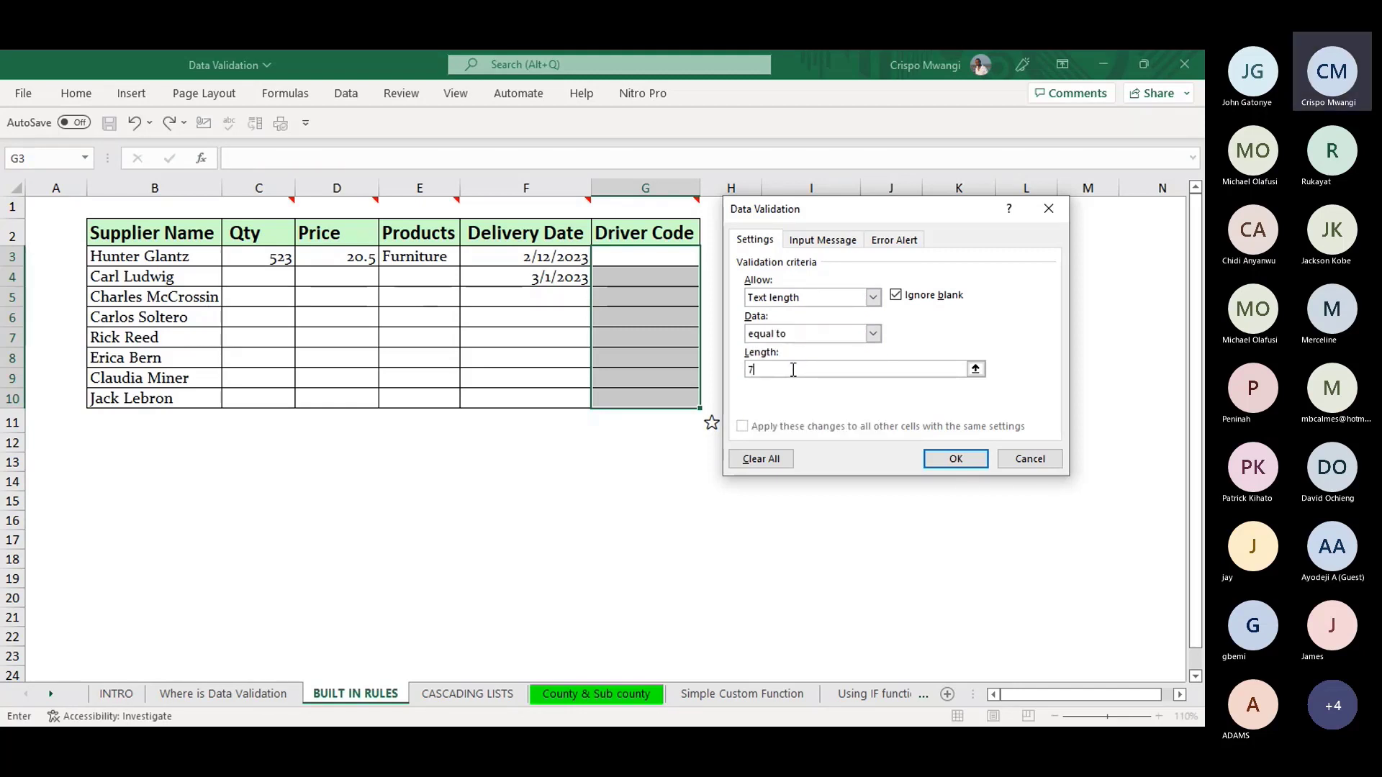
left_click(958, 461)
left_click(629, 259)
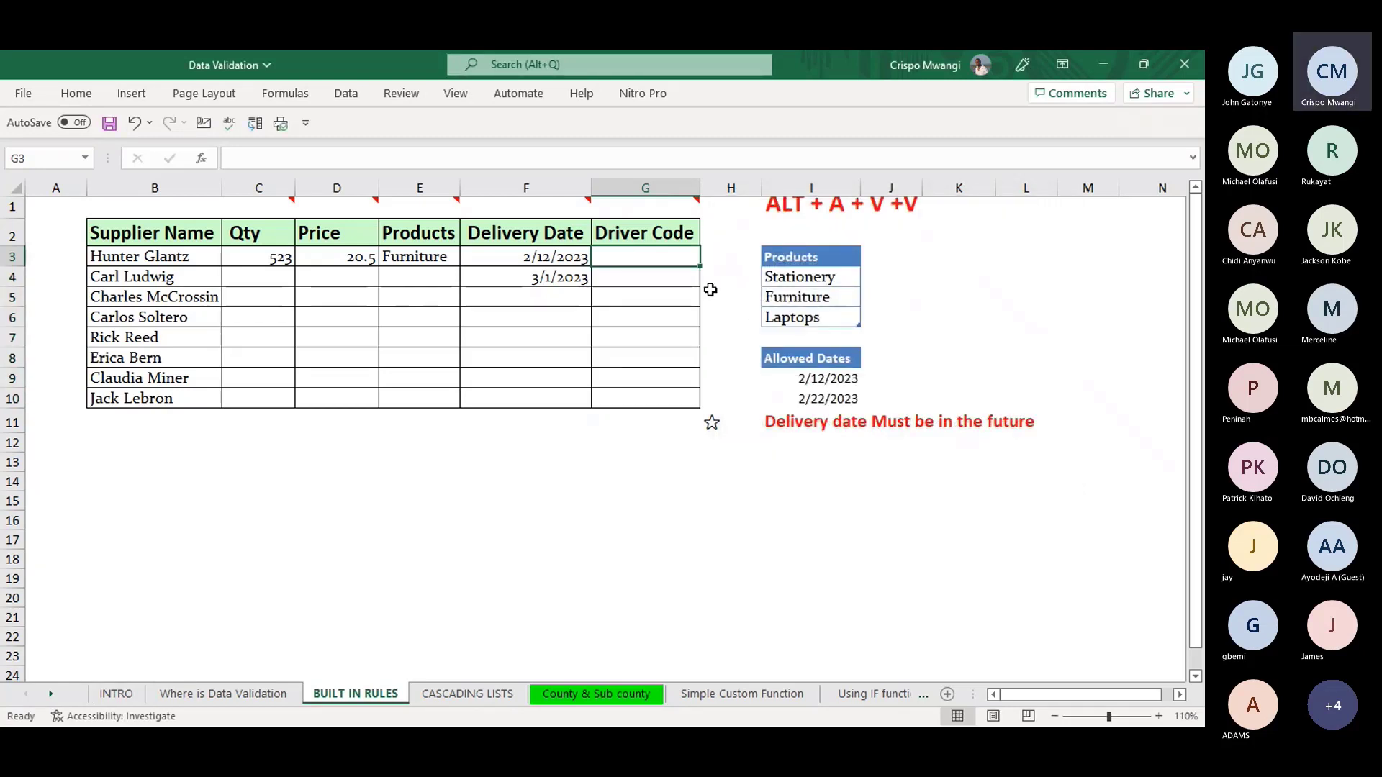
type("CO1")
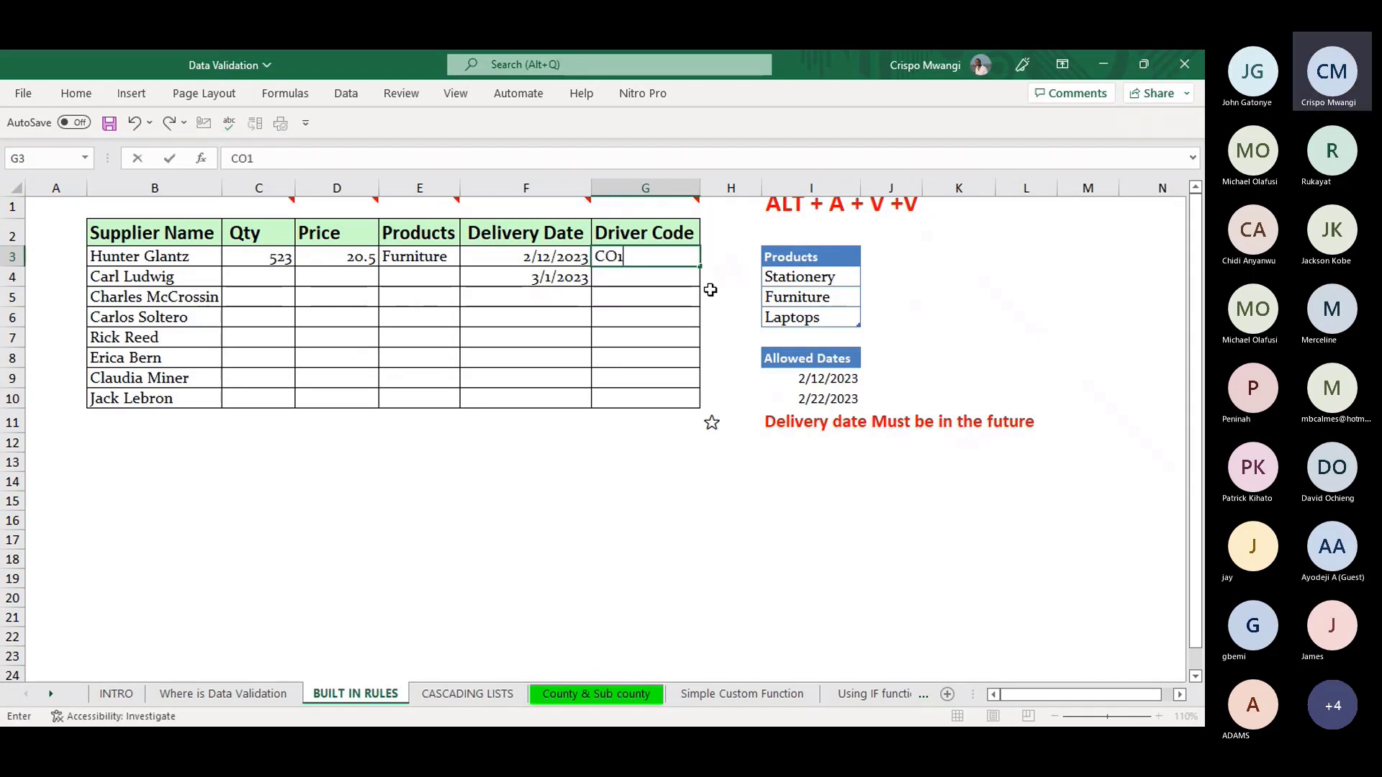
type("FGH")
- Retry the rejected 6-character CO1FGH and correct it to CO1FGH4 in G3
key("Return")
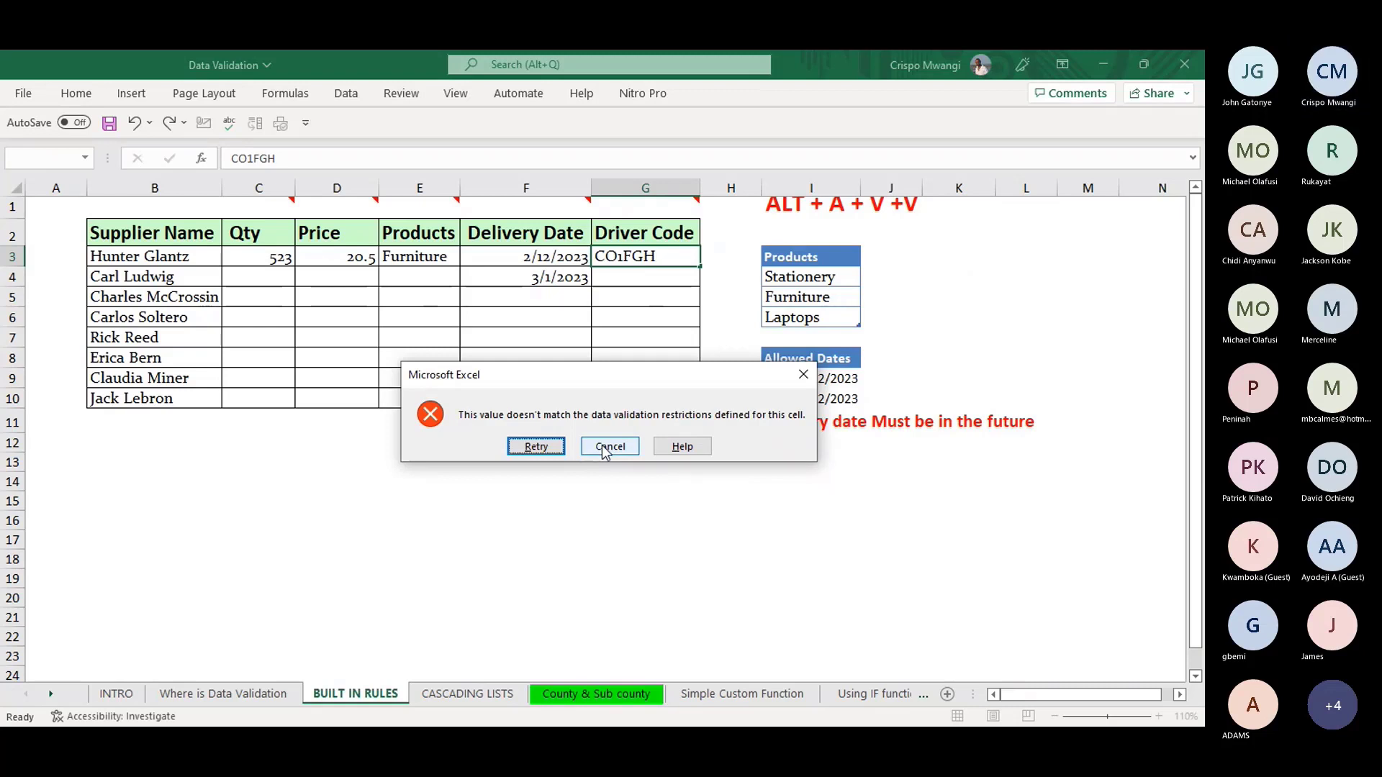
left_click(547, 446)
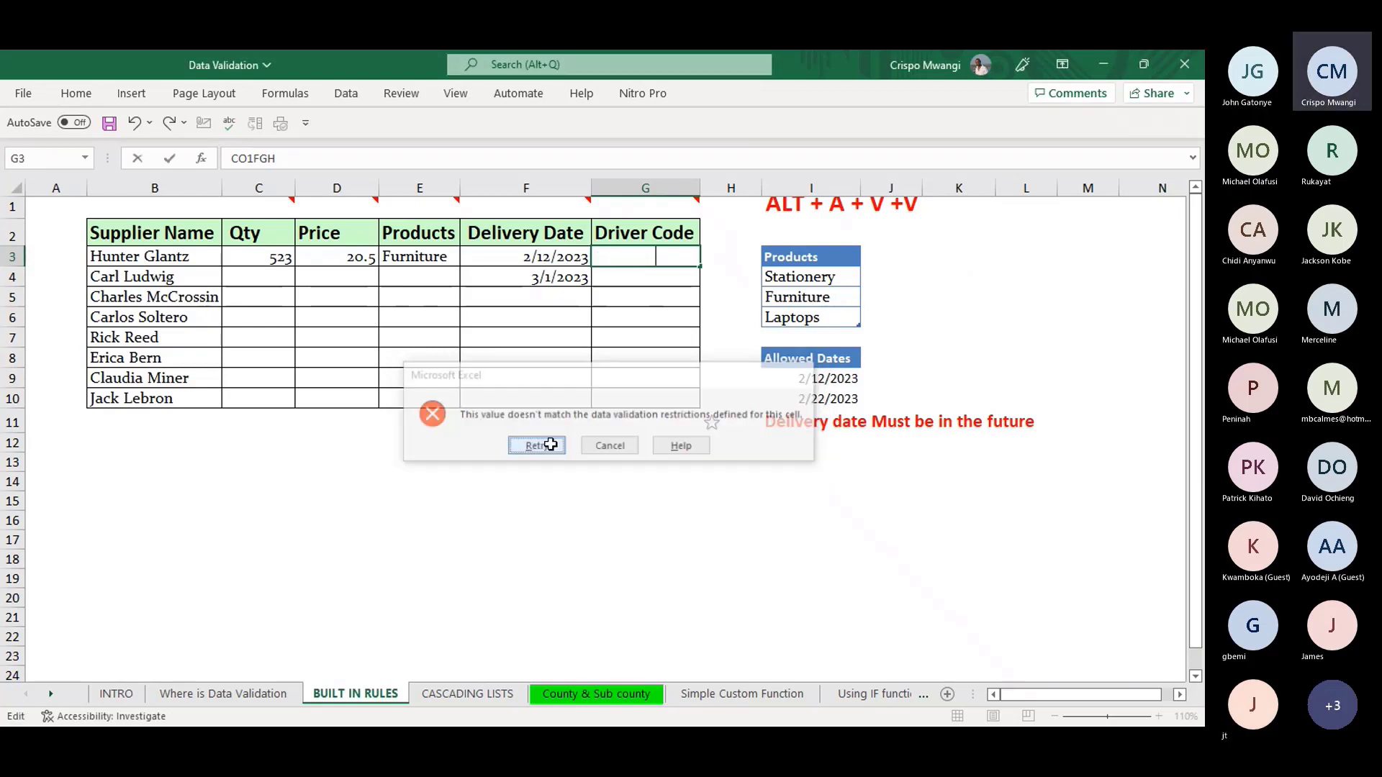
left_click(672, 256)
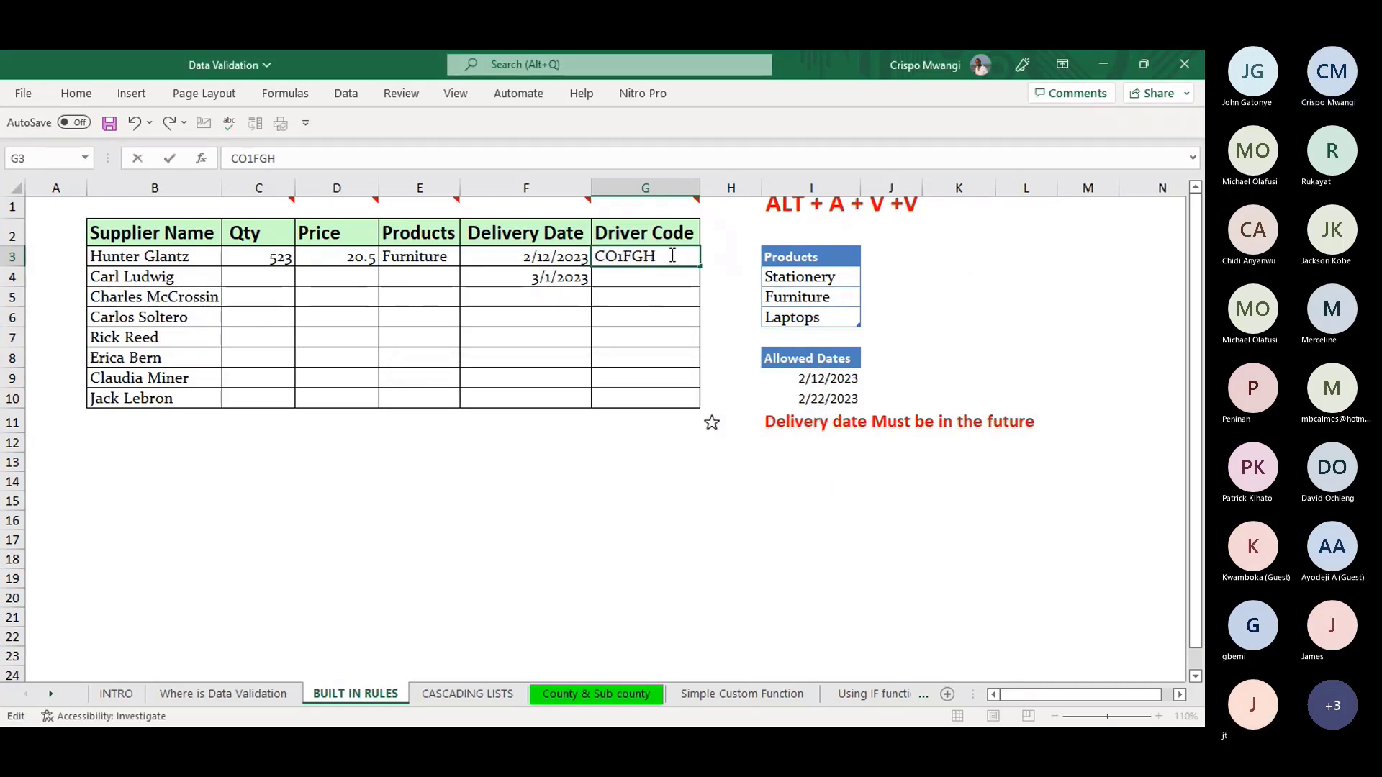
type("4")
key("Return")
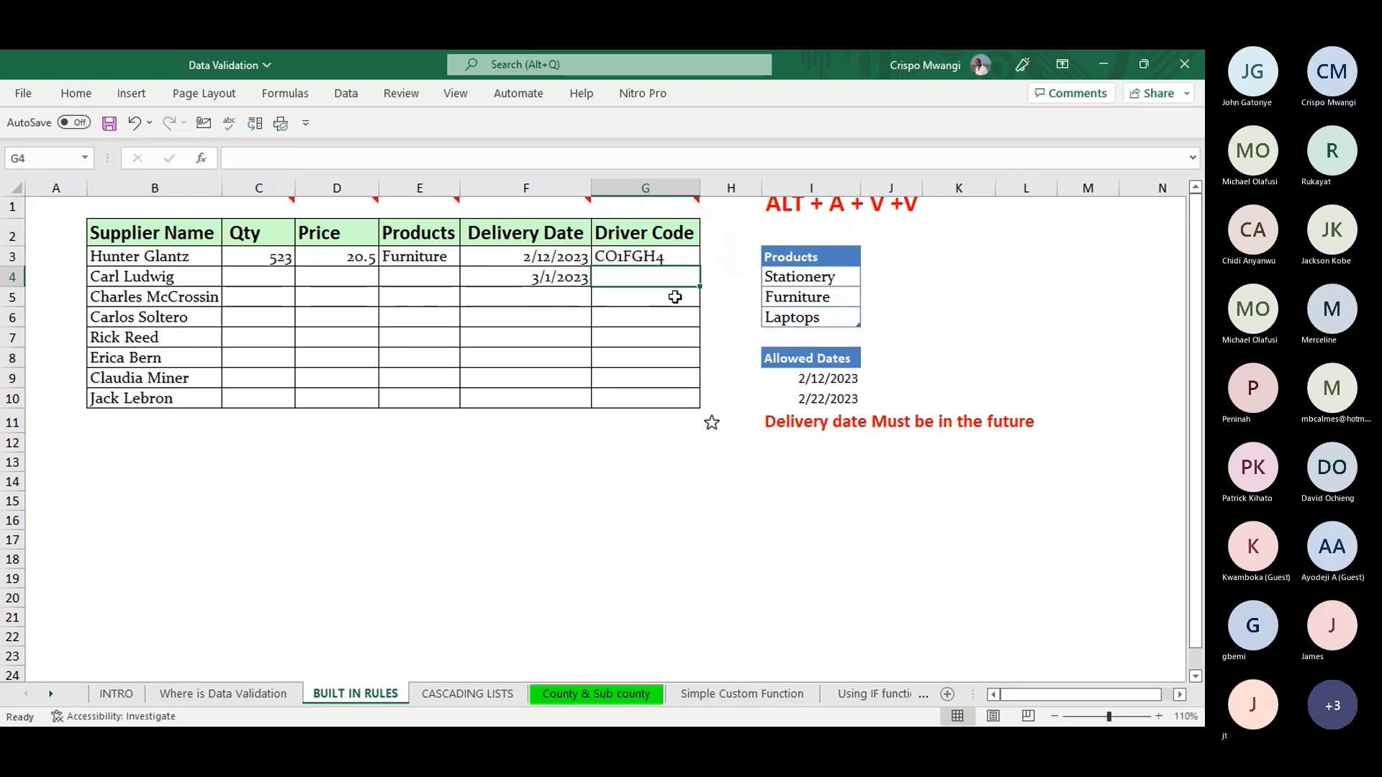
left_click(651, 256)
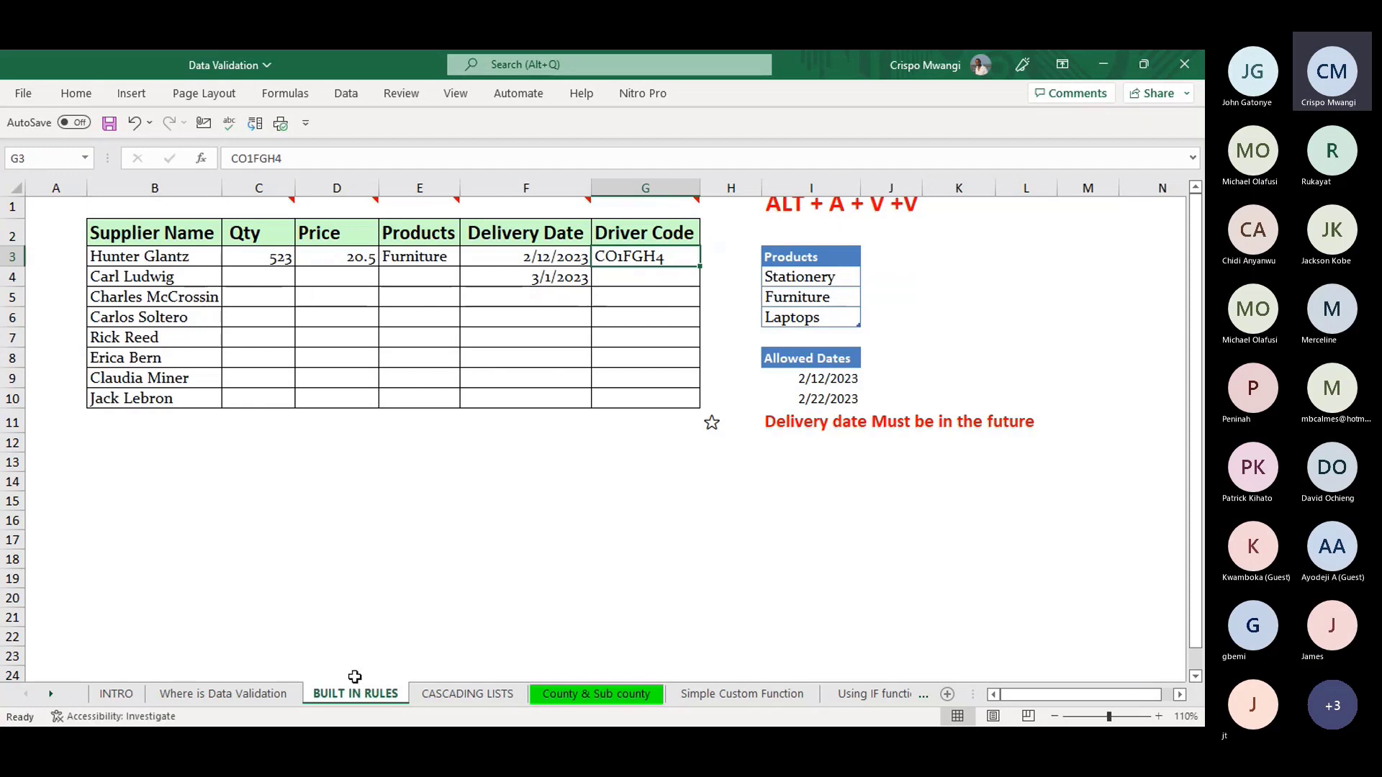
mouse_move(257, 208)
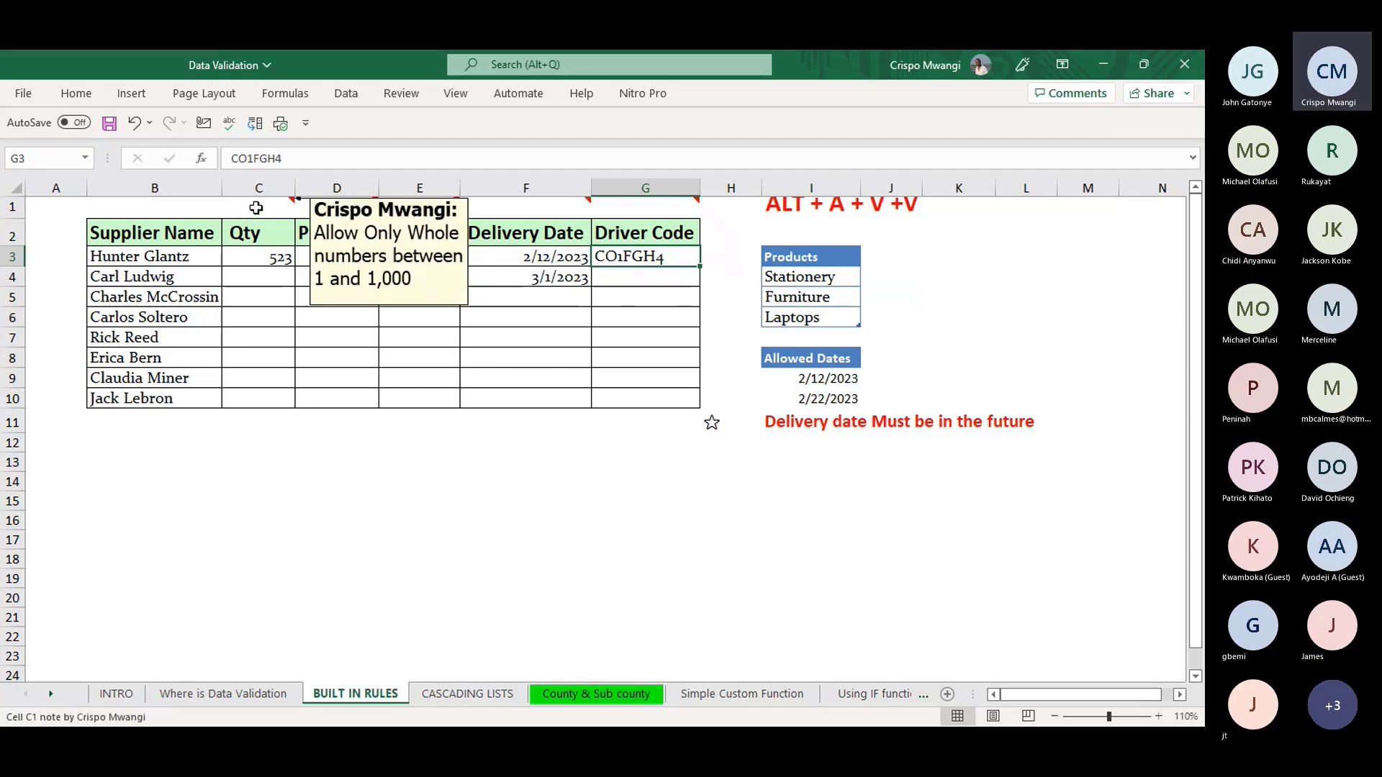
mouse_move(342, 208)
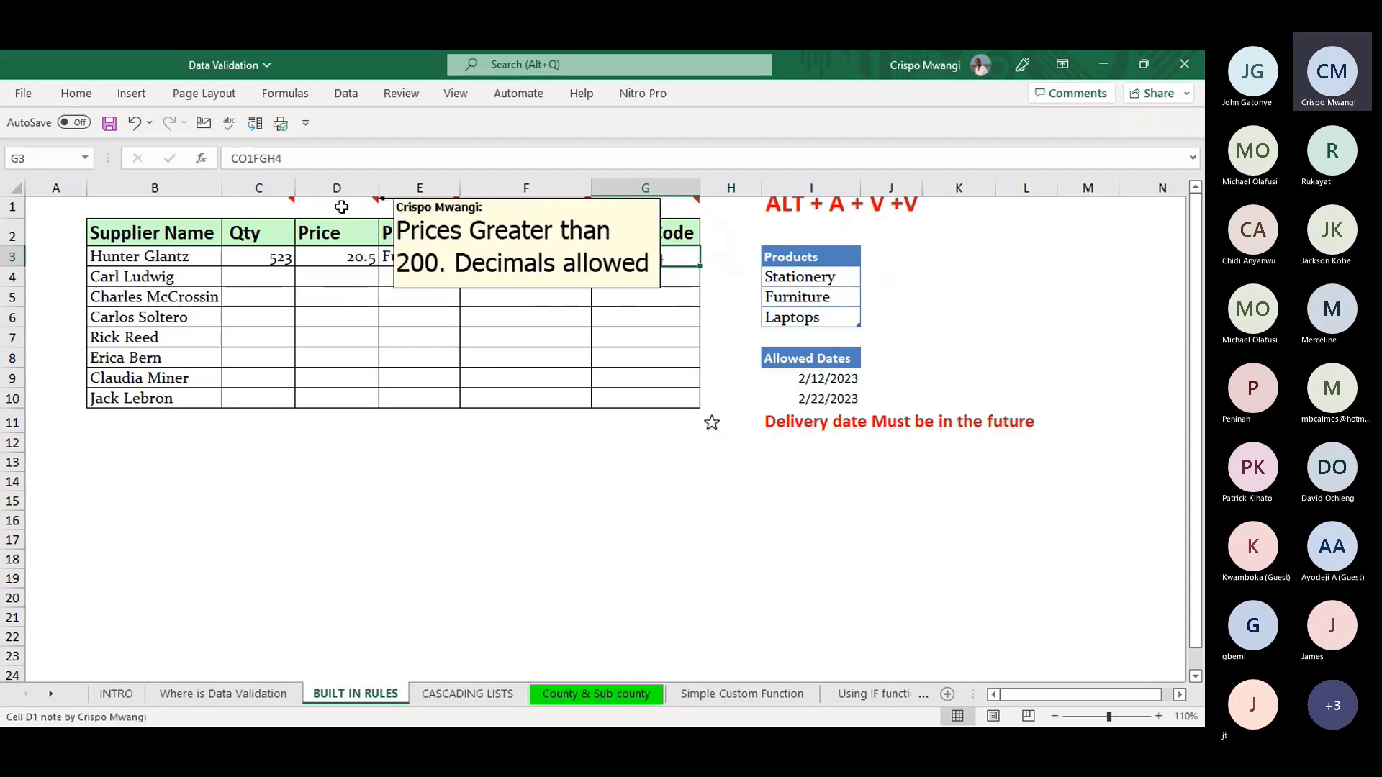
mouse_move(415, 203)
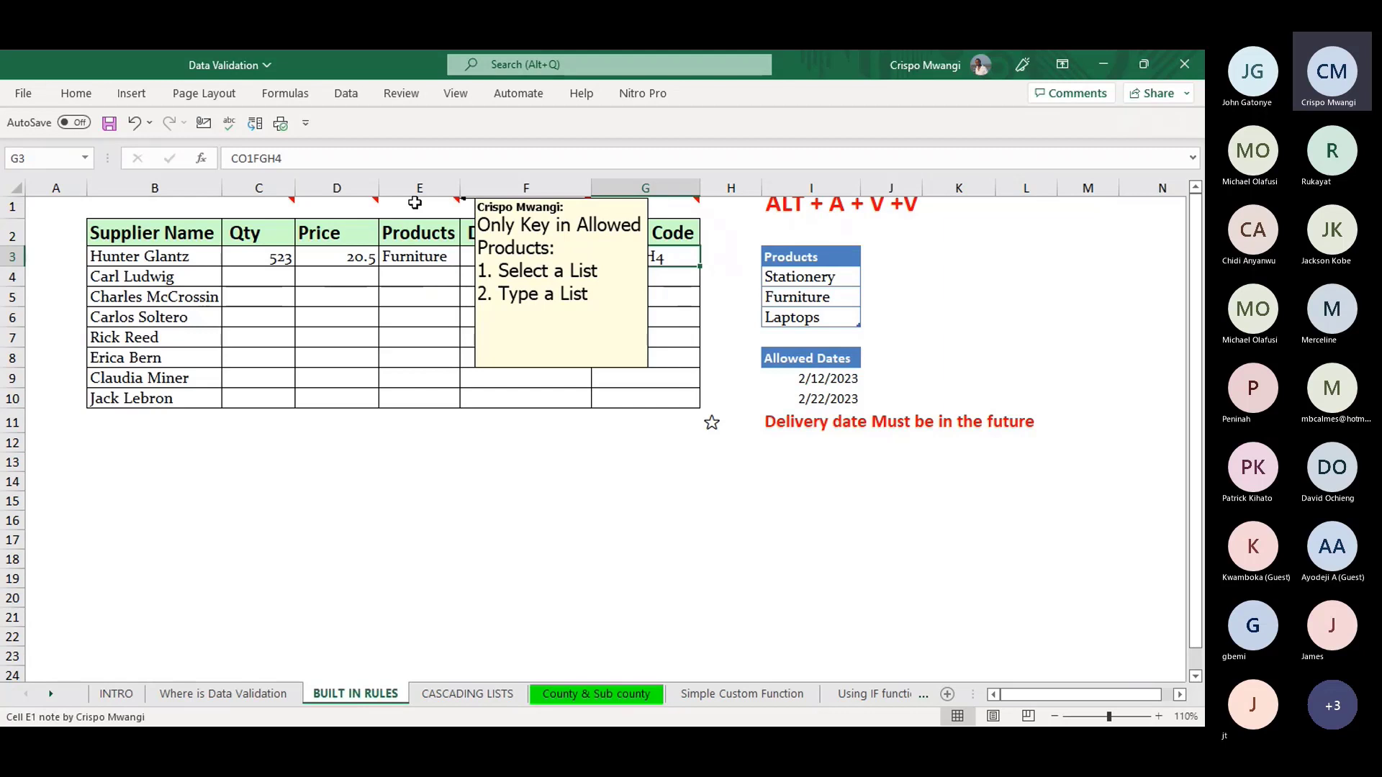
mouse_move(490, 209)
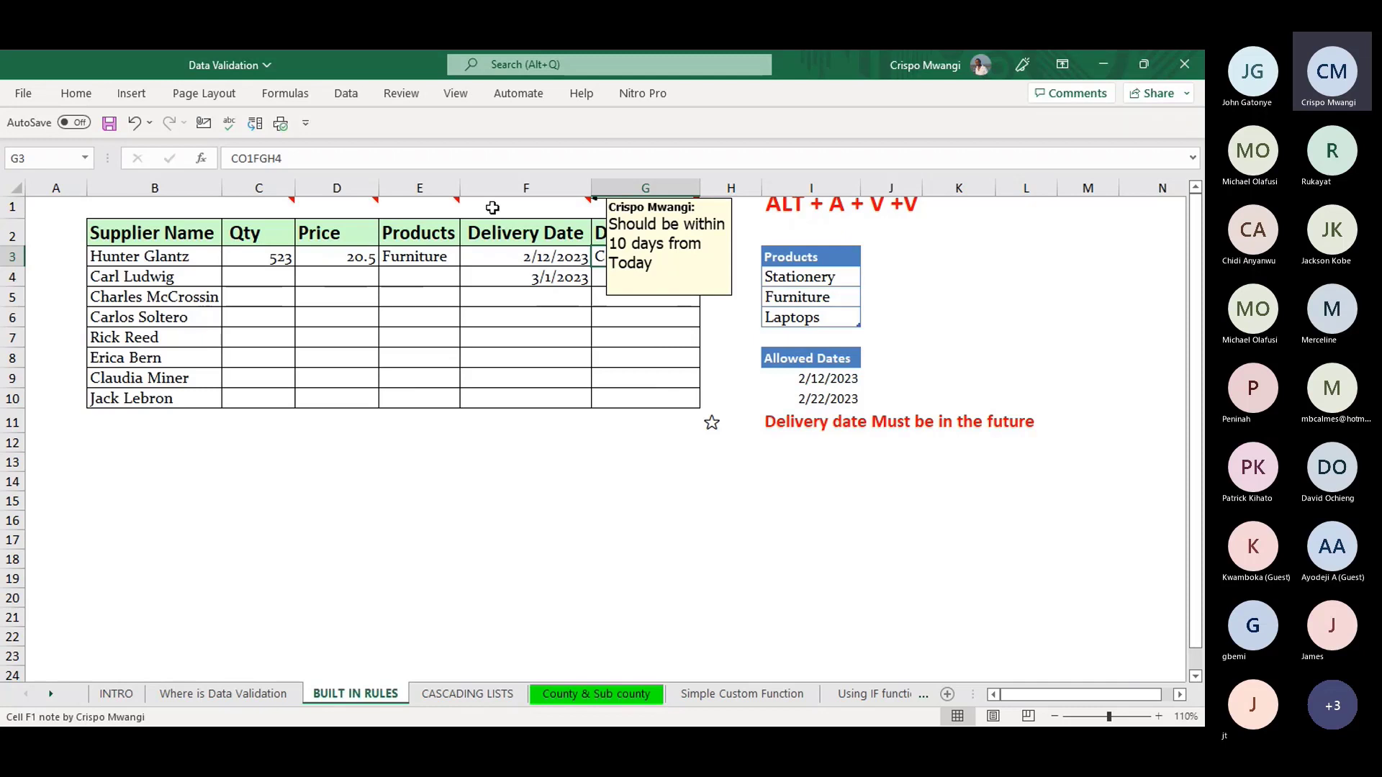
mouse_move(617, 205)
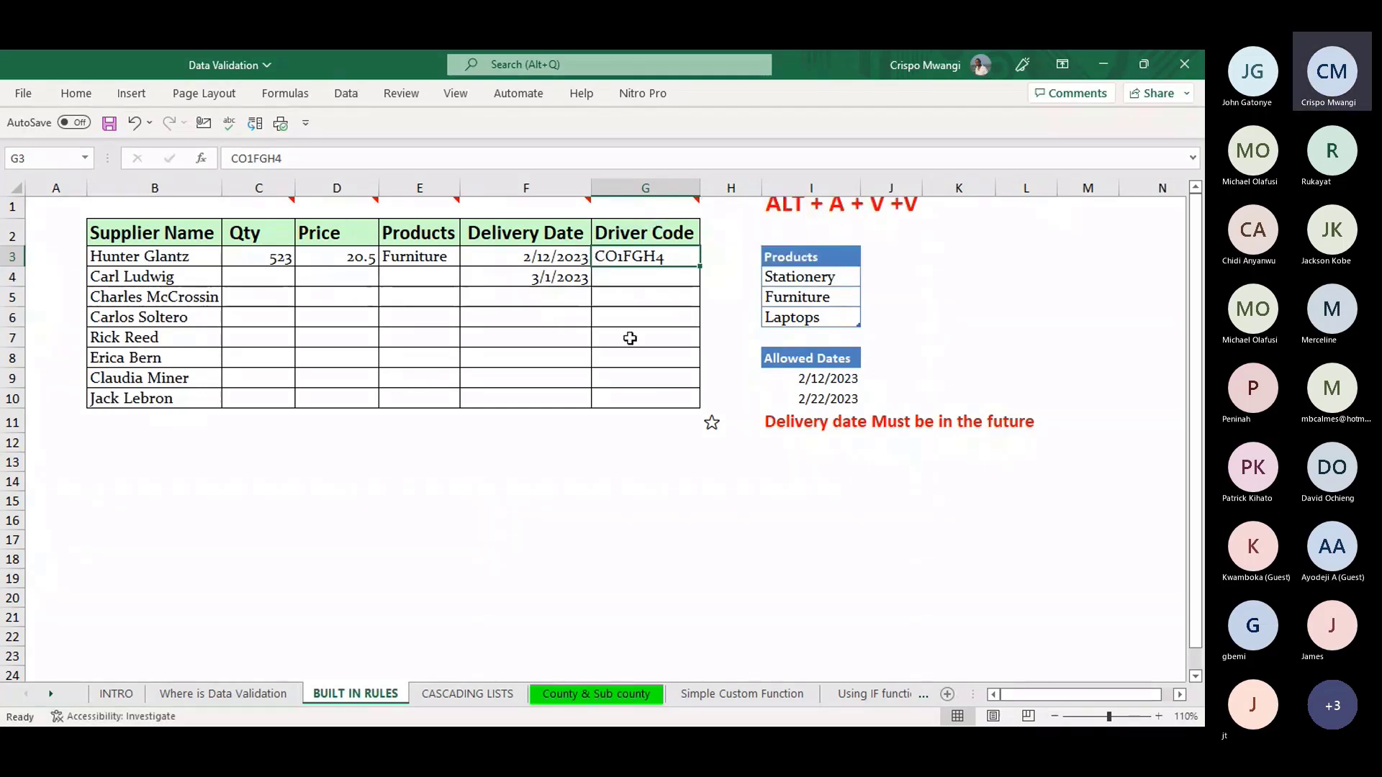
left_click_drag(660, 298, 662, 349)
left_click_drag(634, 277, 648, 360)
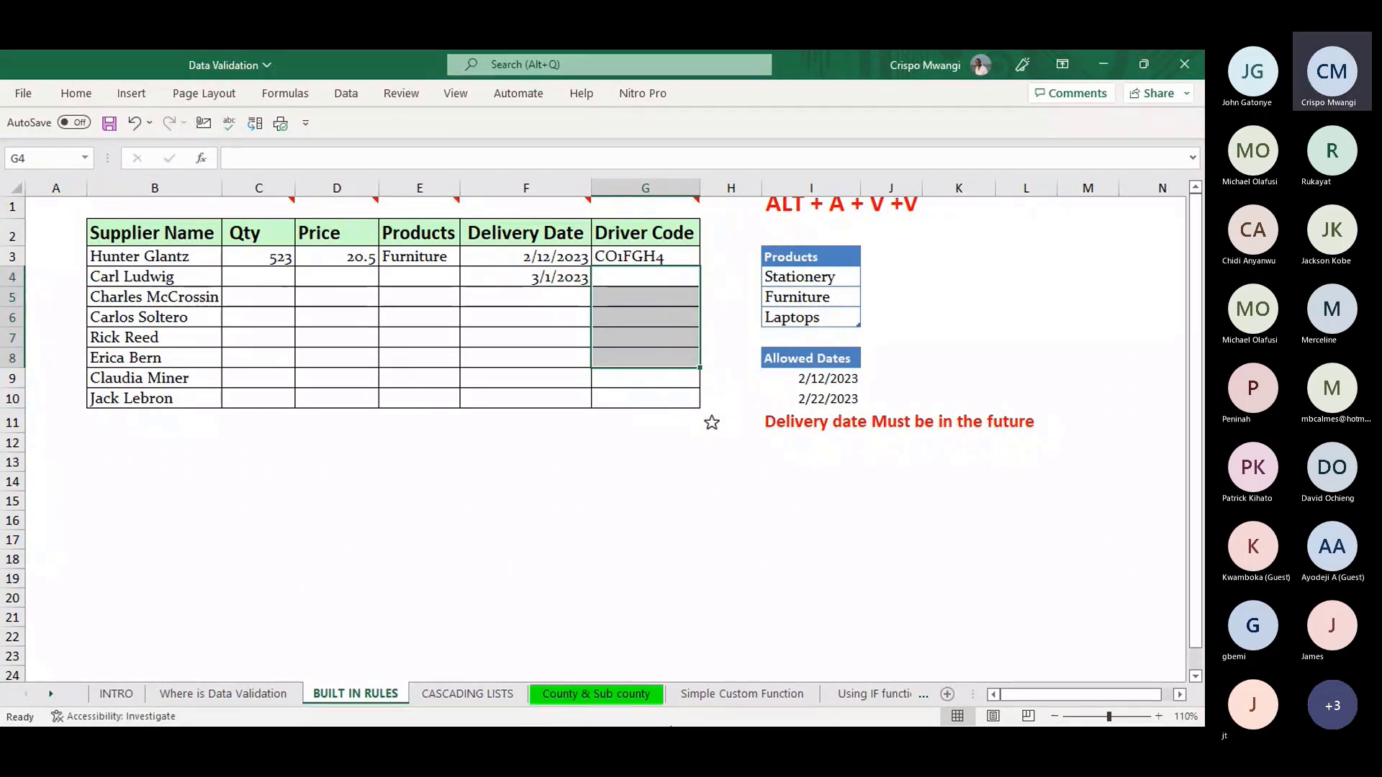
left_click(651, 438)
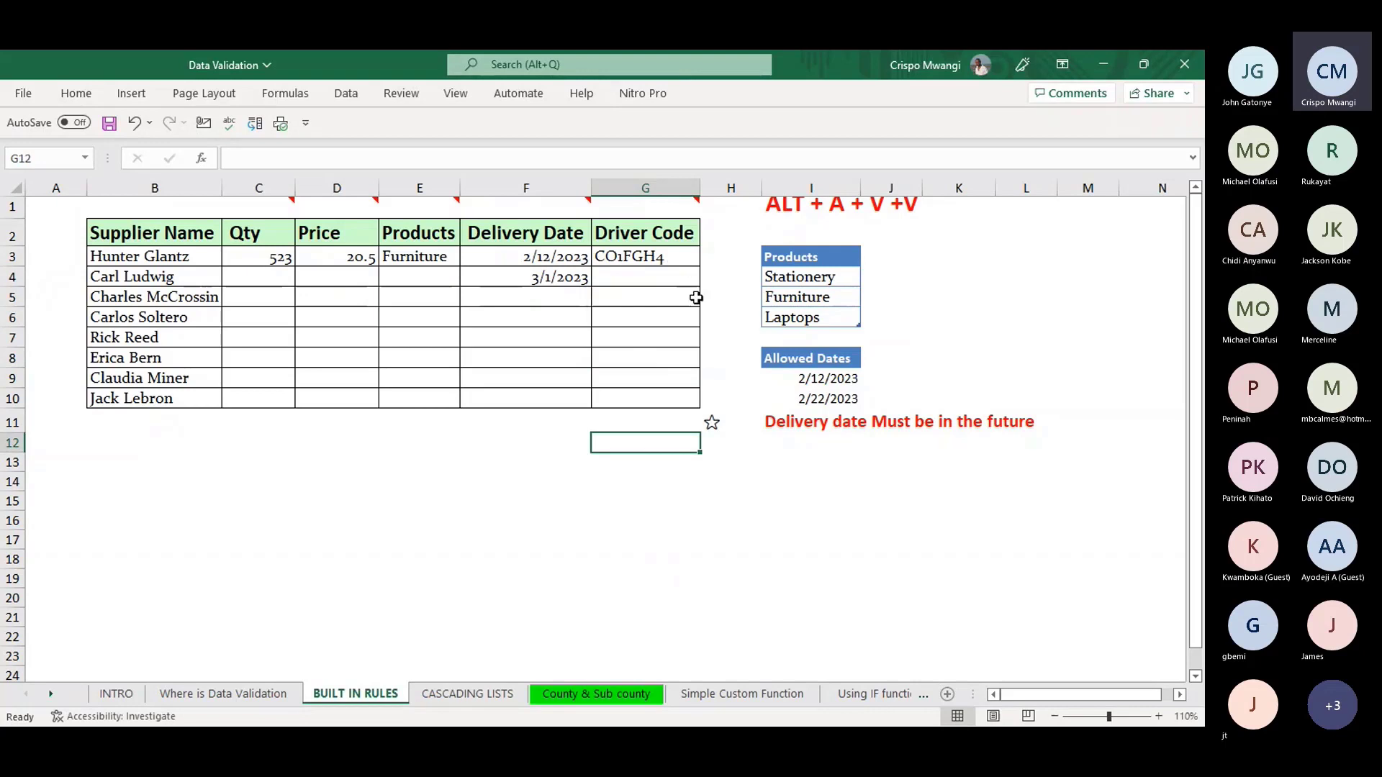
- Review the CASCADING LISTS entry cells C3, D3 and E3, then open the County & Sub county sheet
left_click(452, 693)
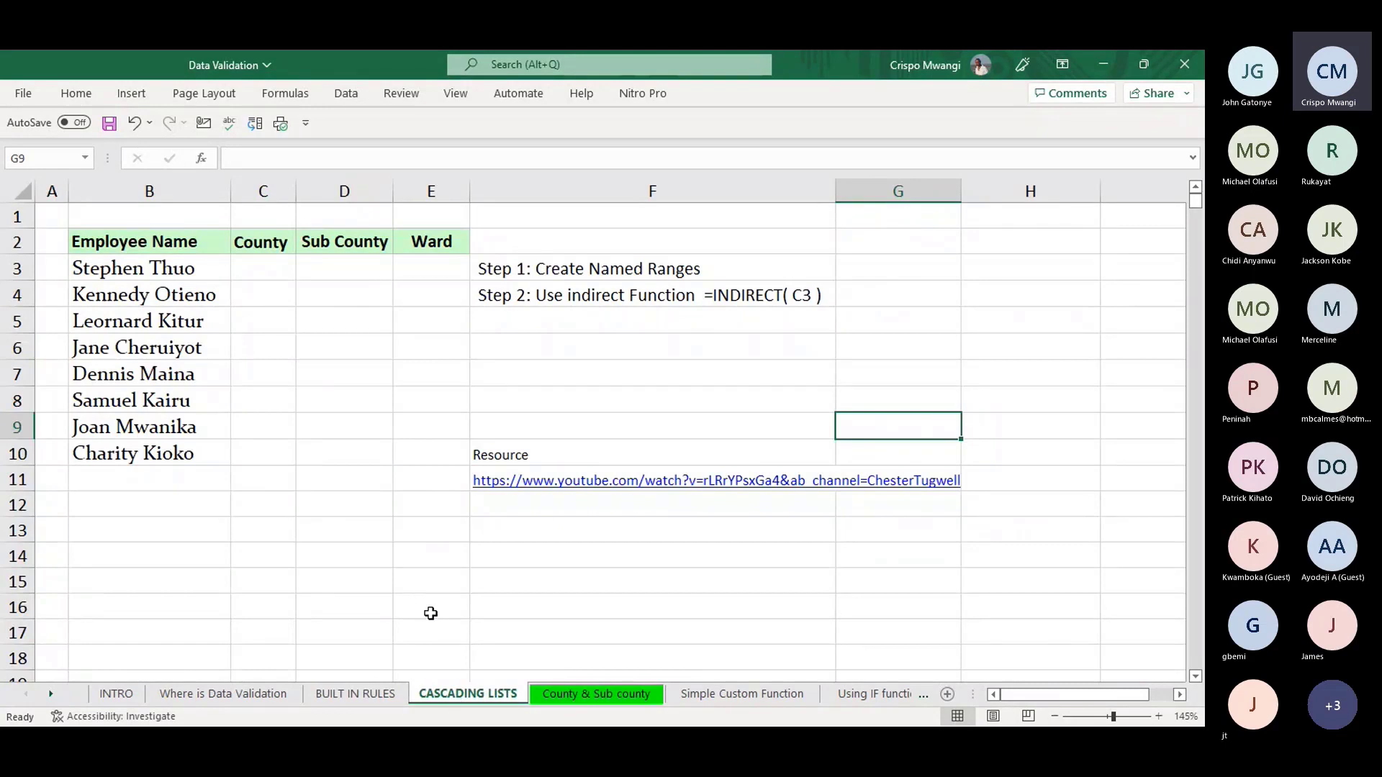
left_click(373, 694)
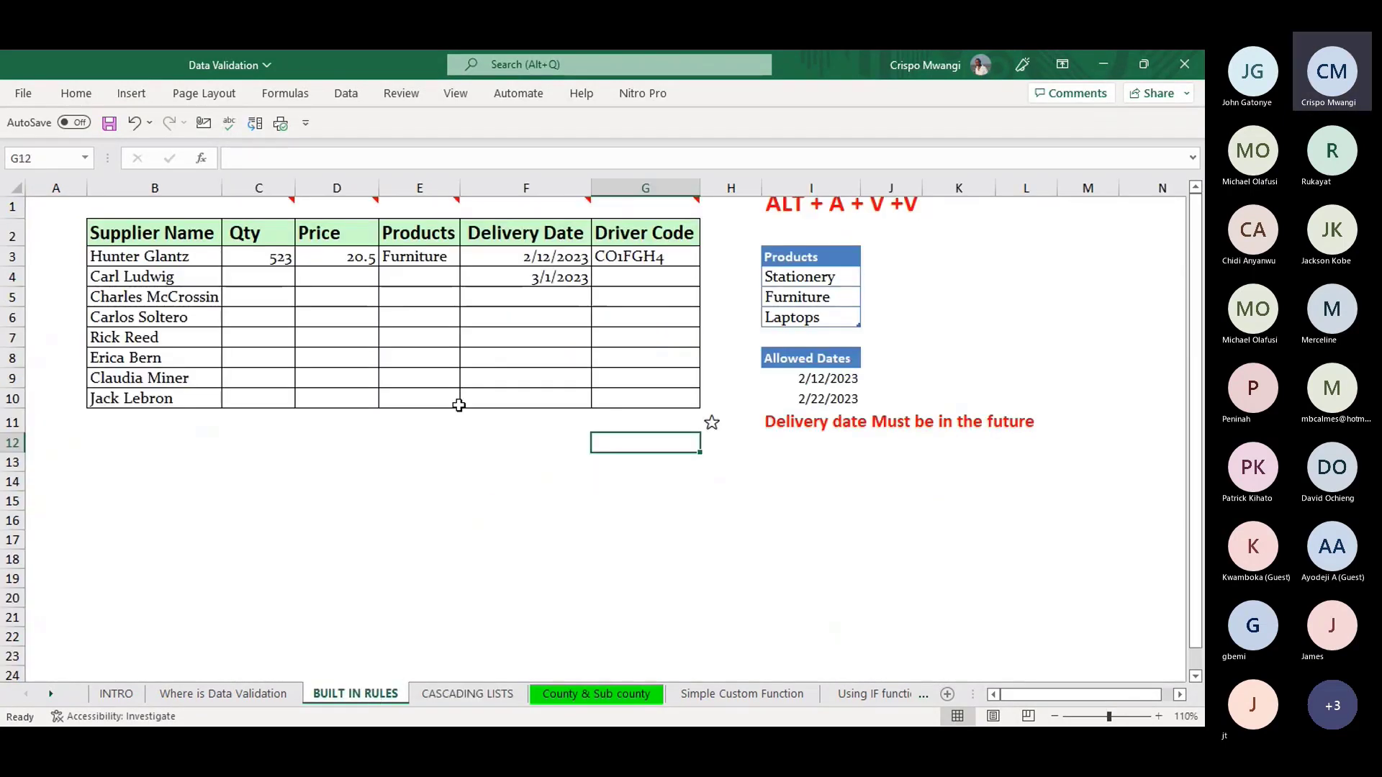
left_click(483, 694)
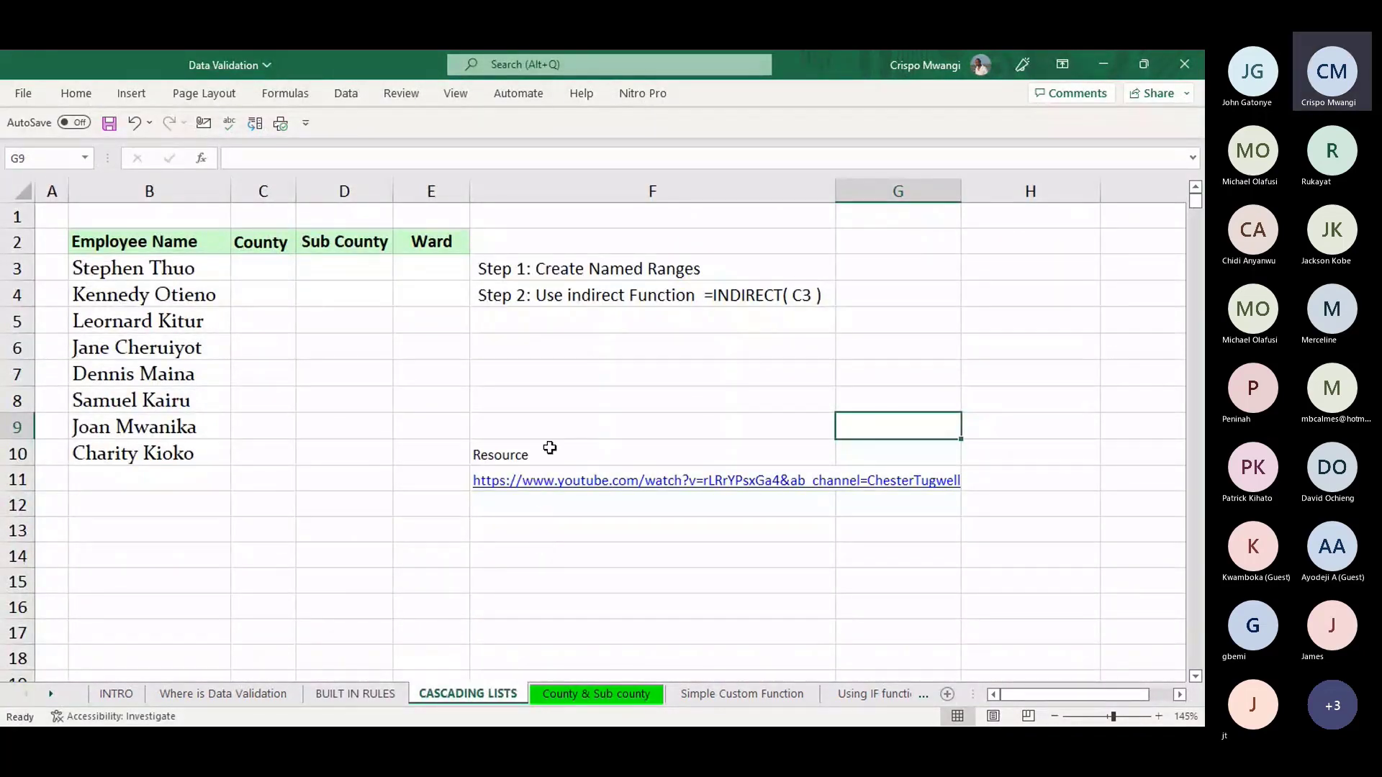
left_click(581, 694)
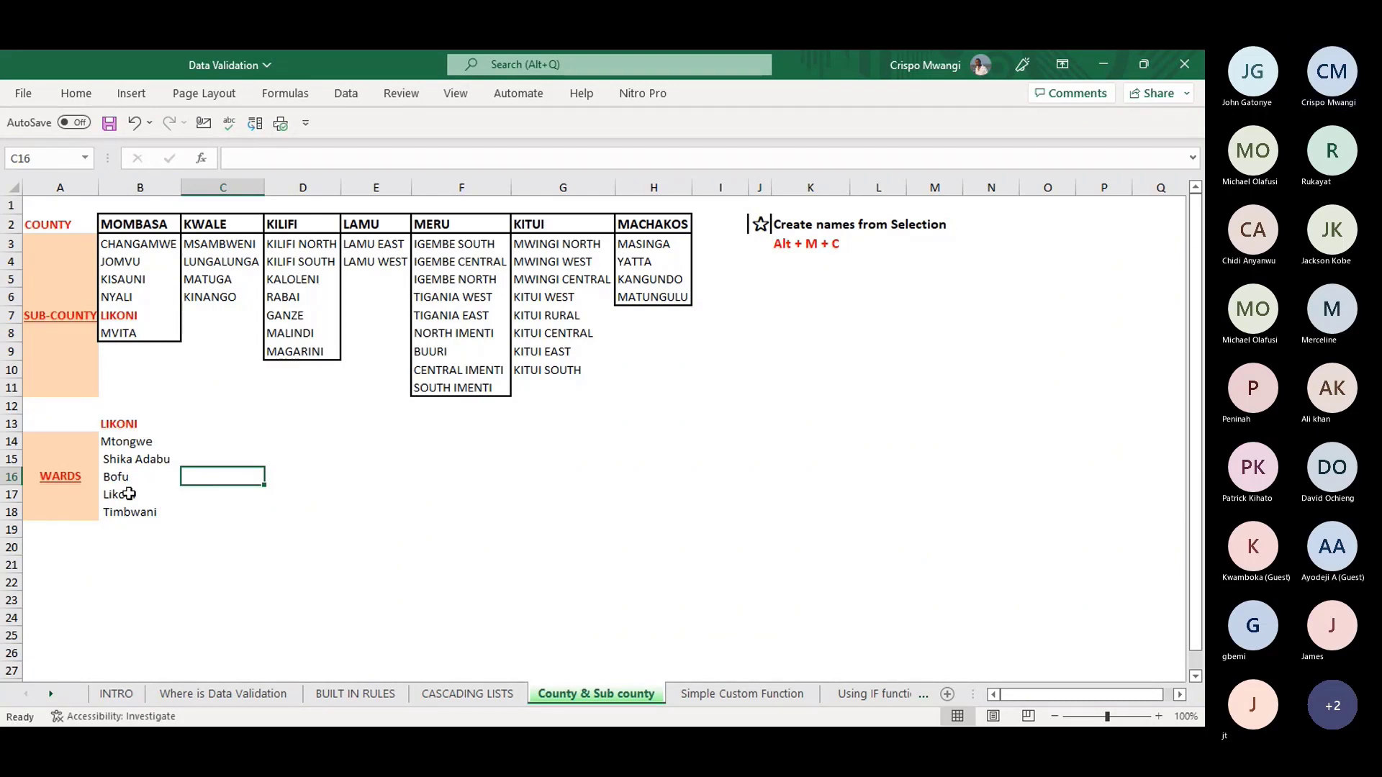
left_click(477, 694)
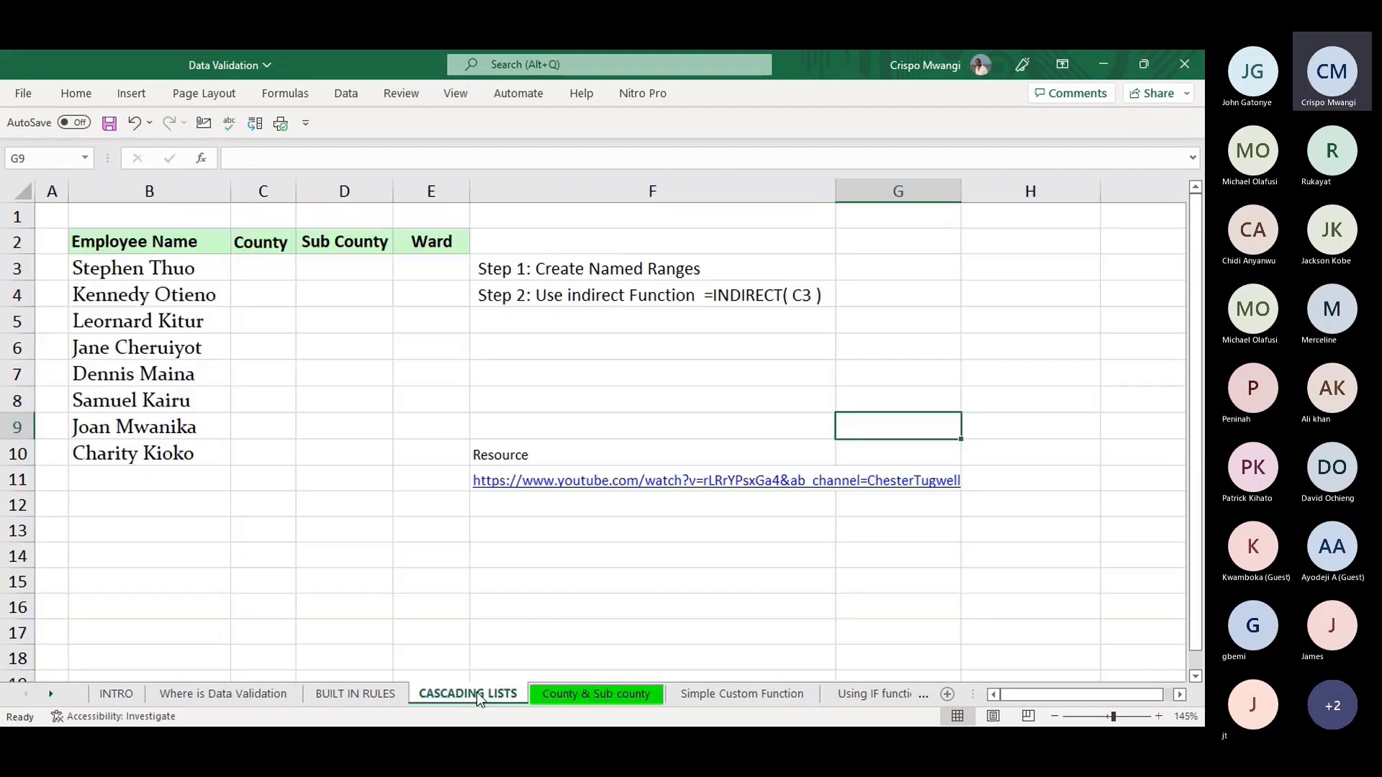
left_click(265, 269)
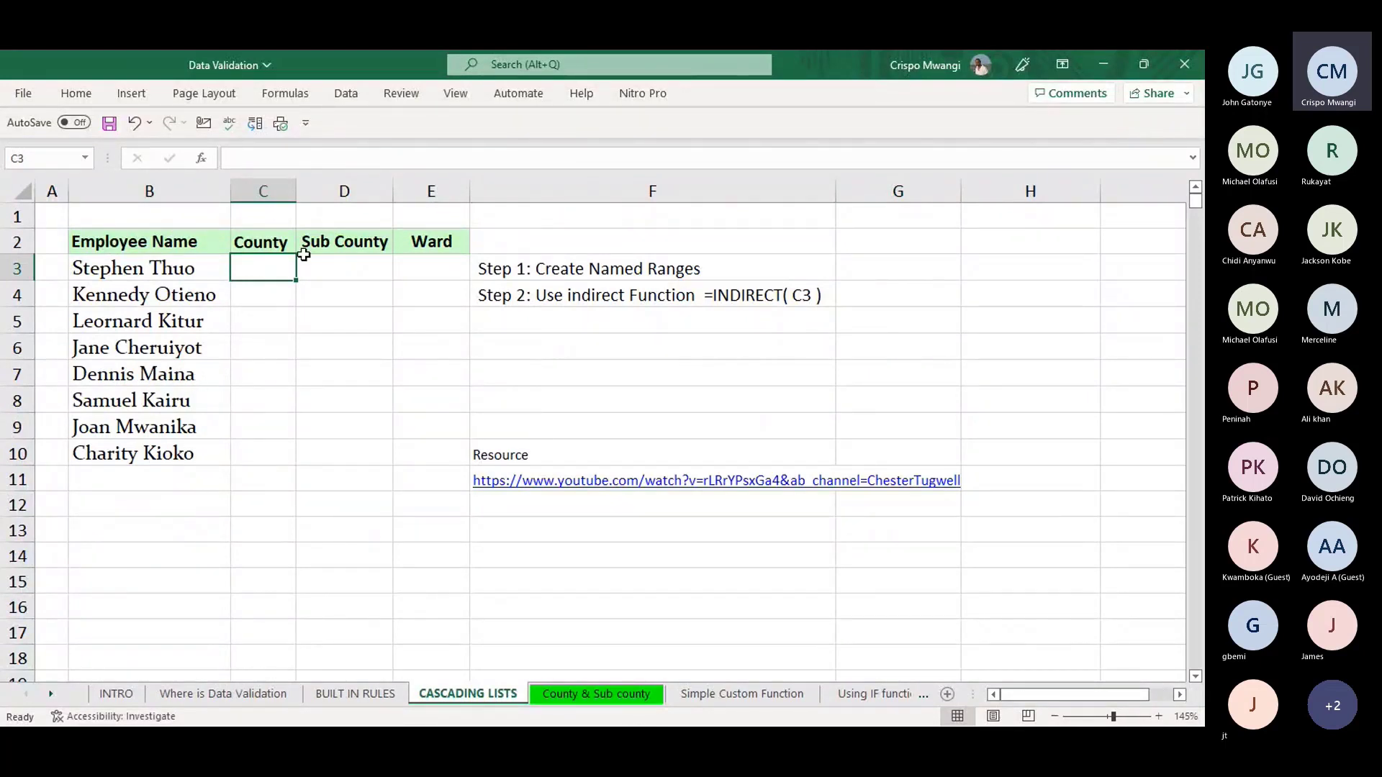
left_click(339, 260)
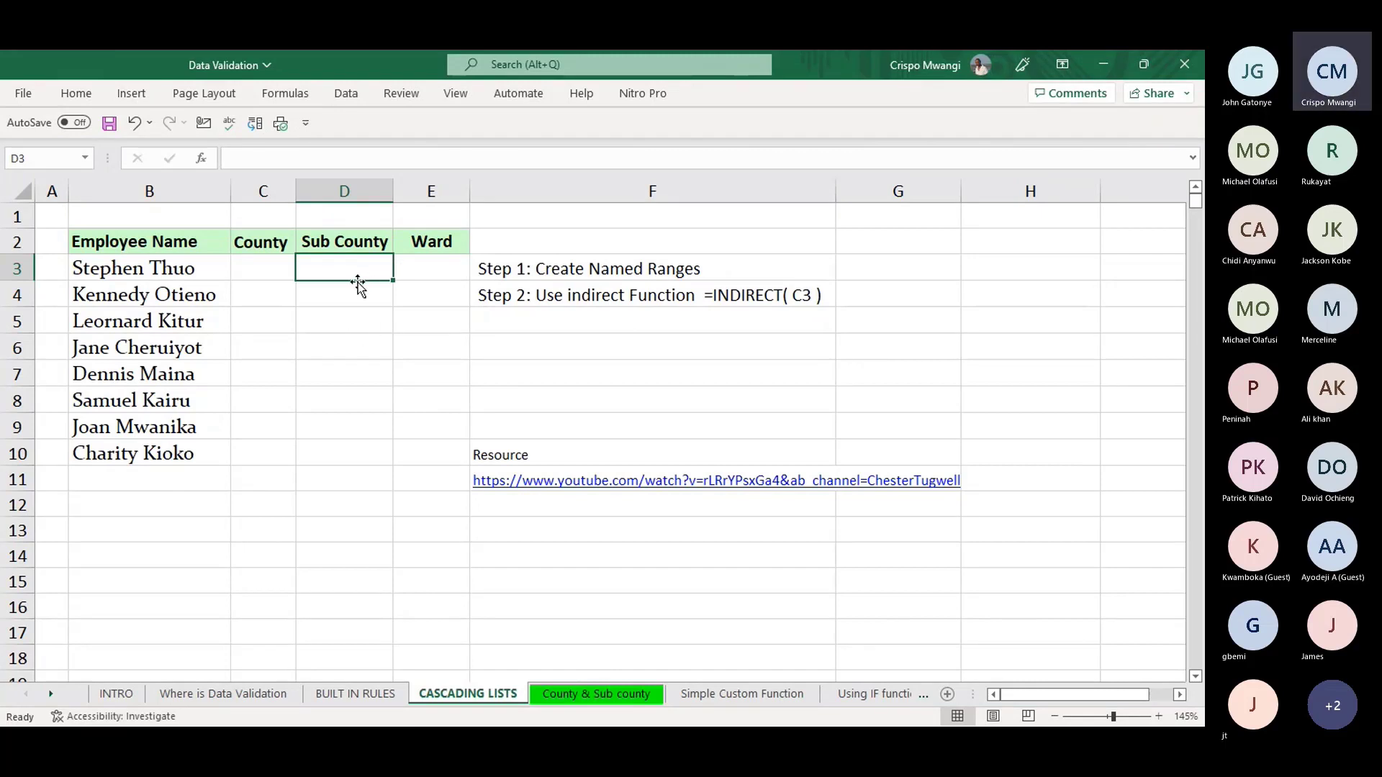
left_click(430, 266)
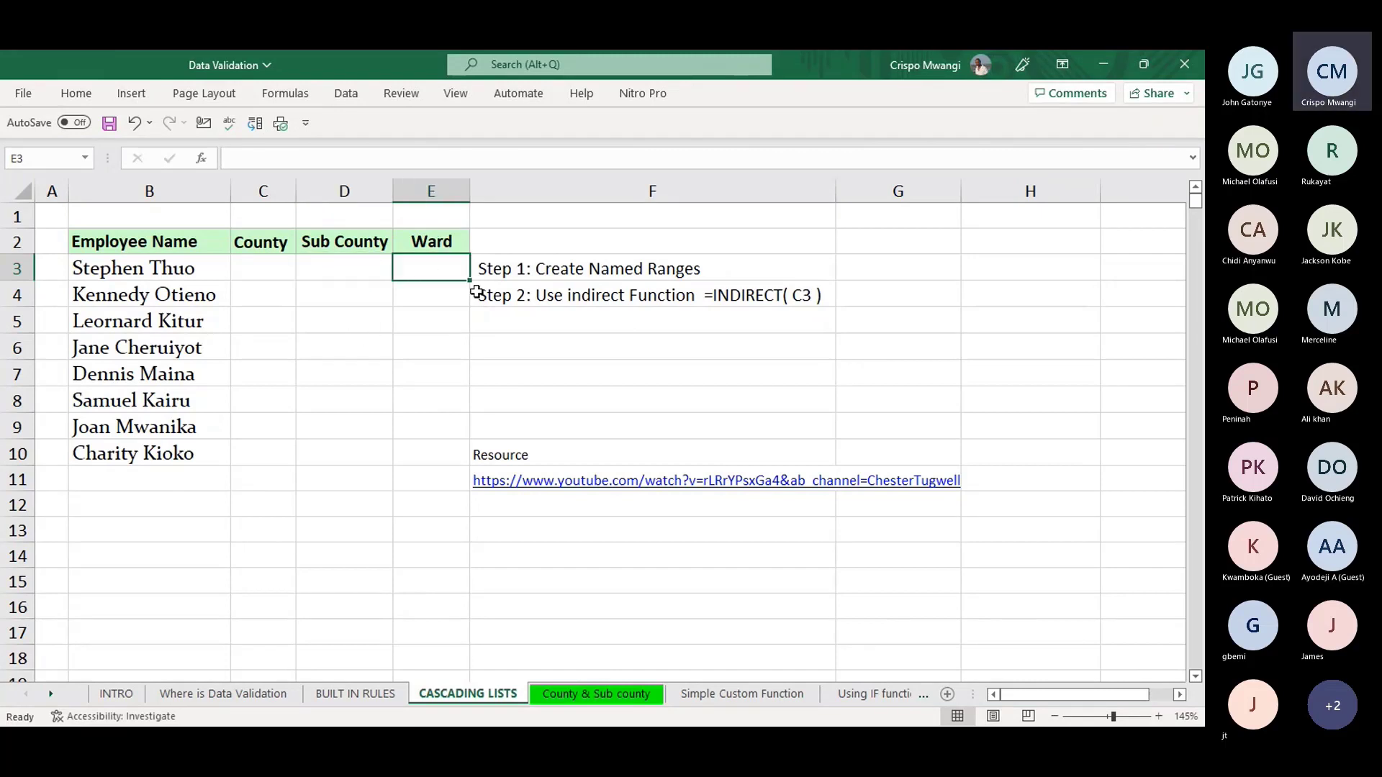
left_click(571, 703)
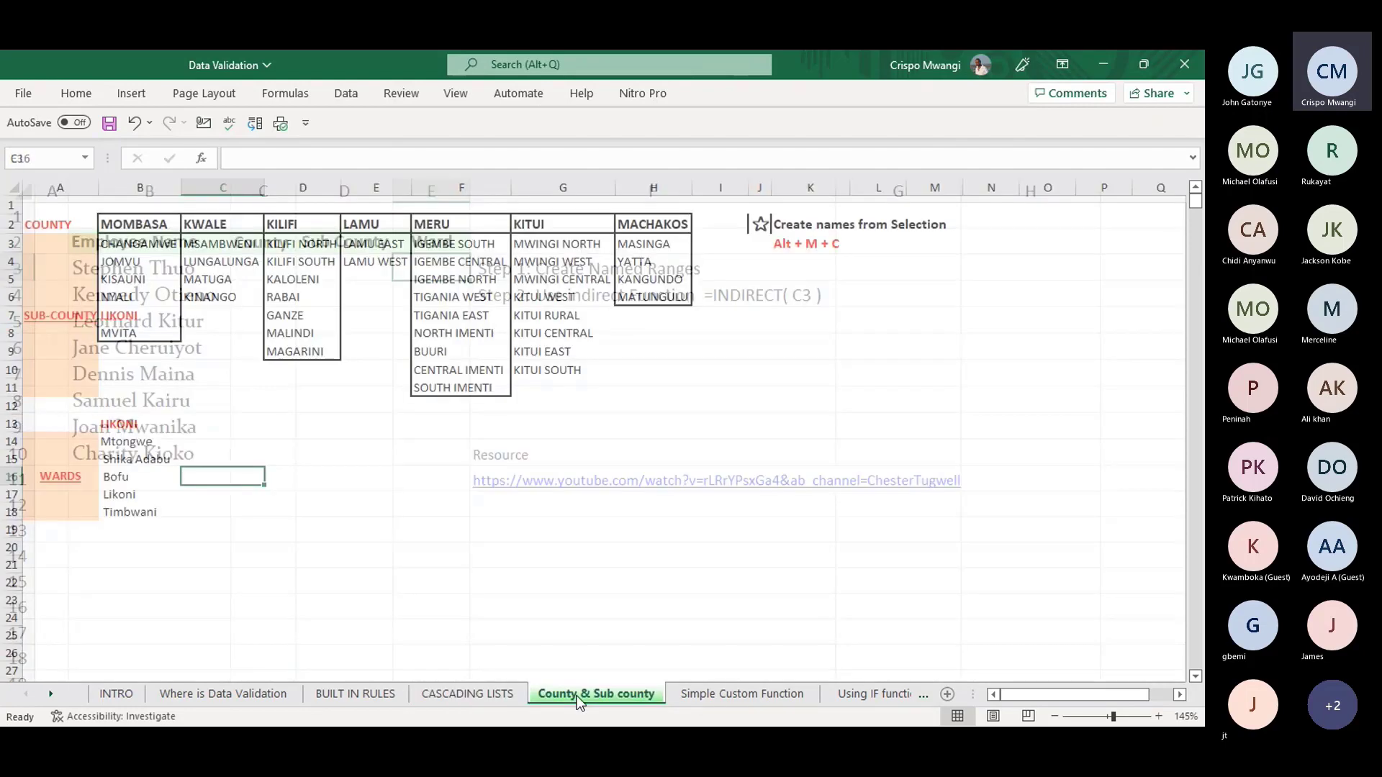
left_click(143, 215)
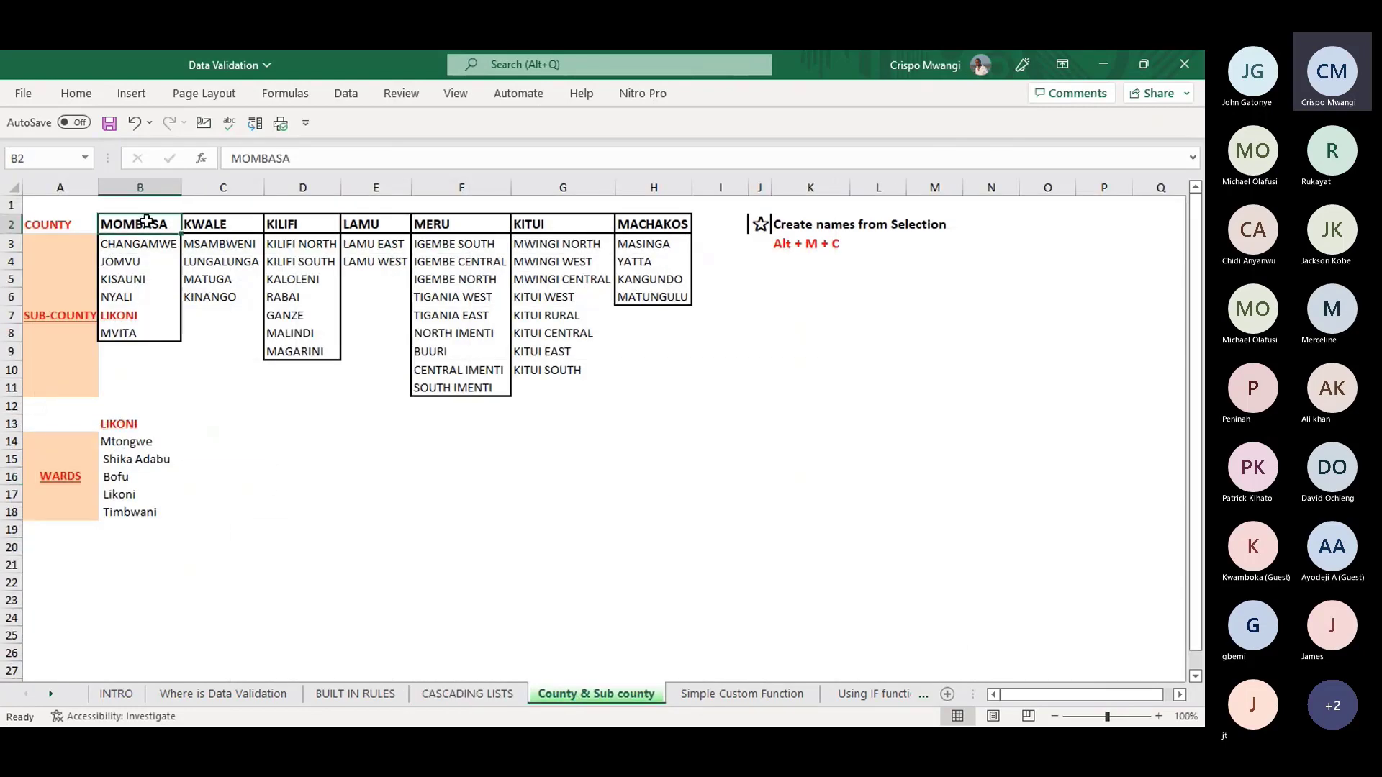
left_click(147, 244)
left_click_drag(147, 243, 139, 331)
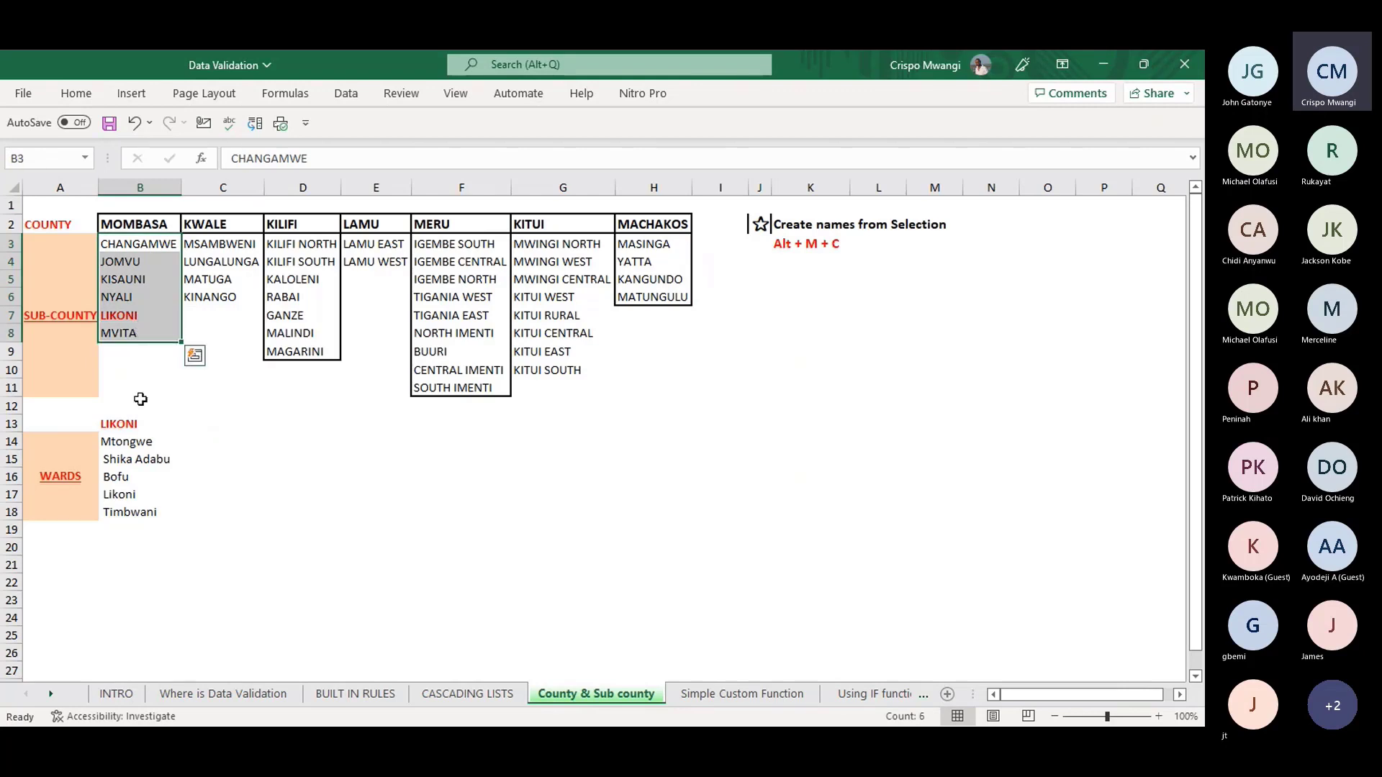
left_click_drag(126, 445, 124, 512)
left_click(114, 318)
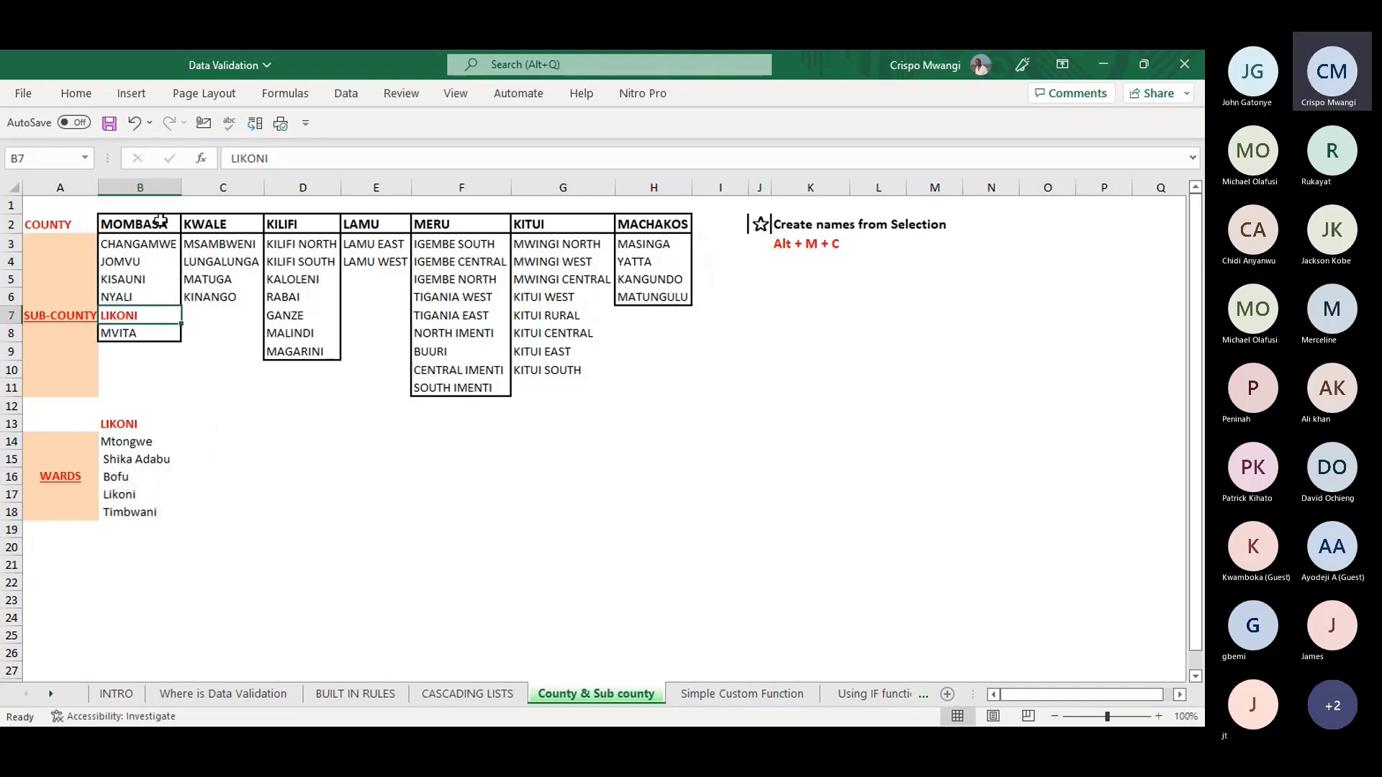
left_click(473, 693)
left_click(269, 264)
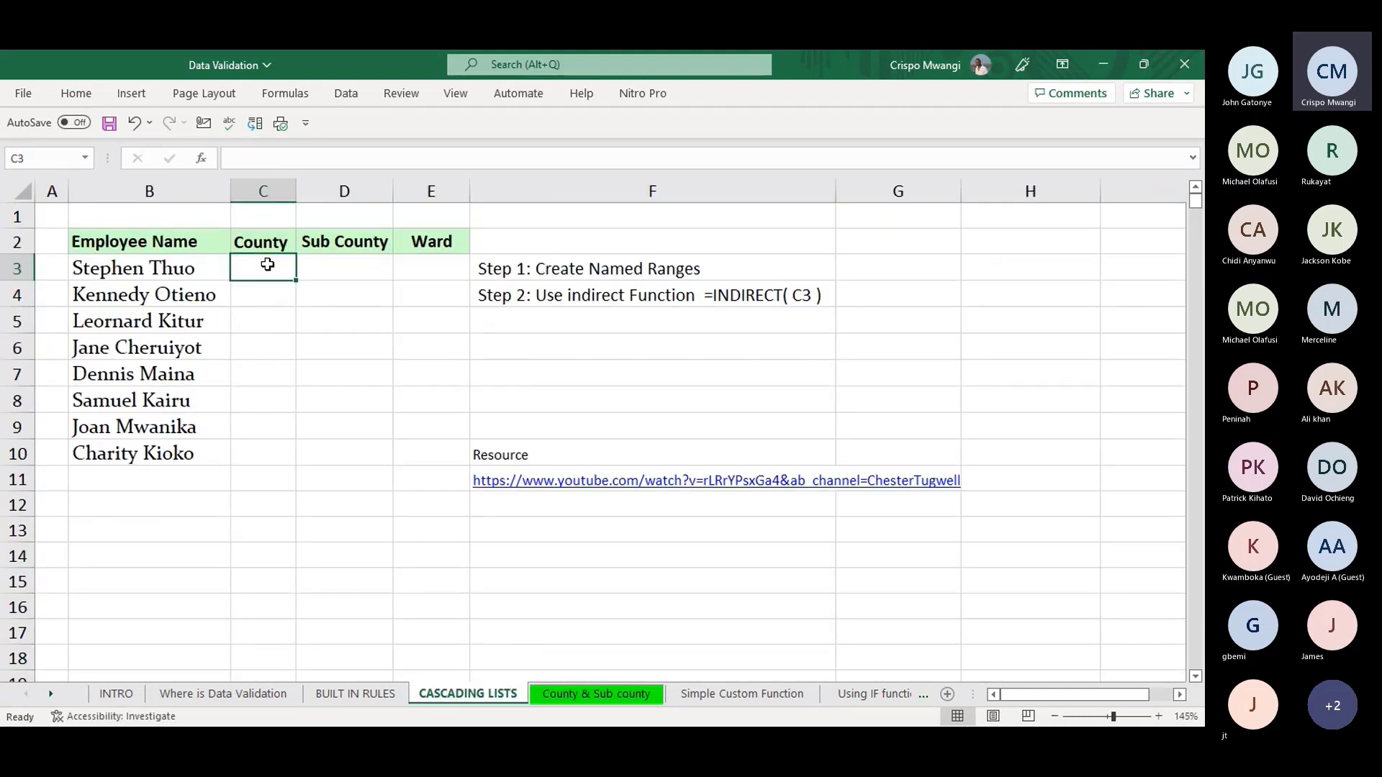
left_click(356, 266)
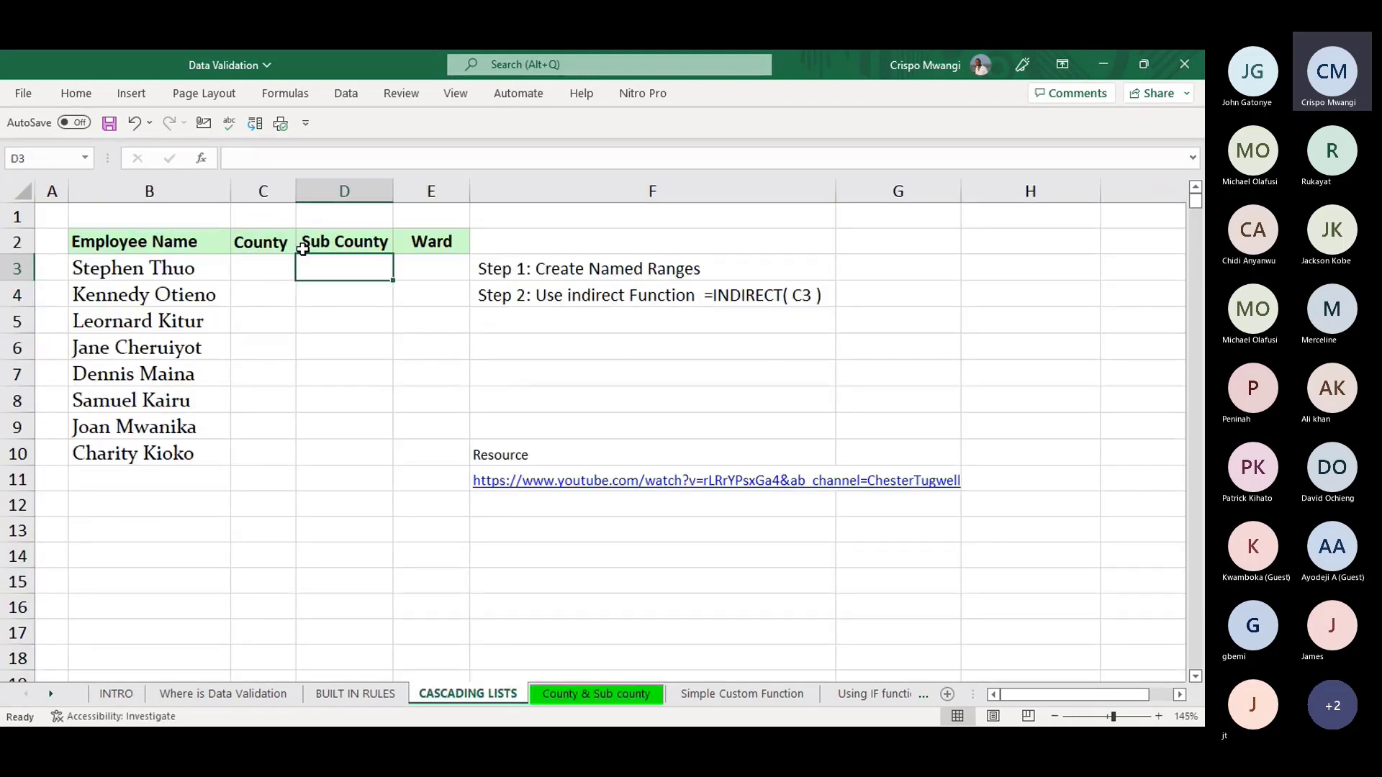
left_click(432, 264)
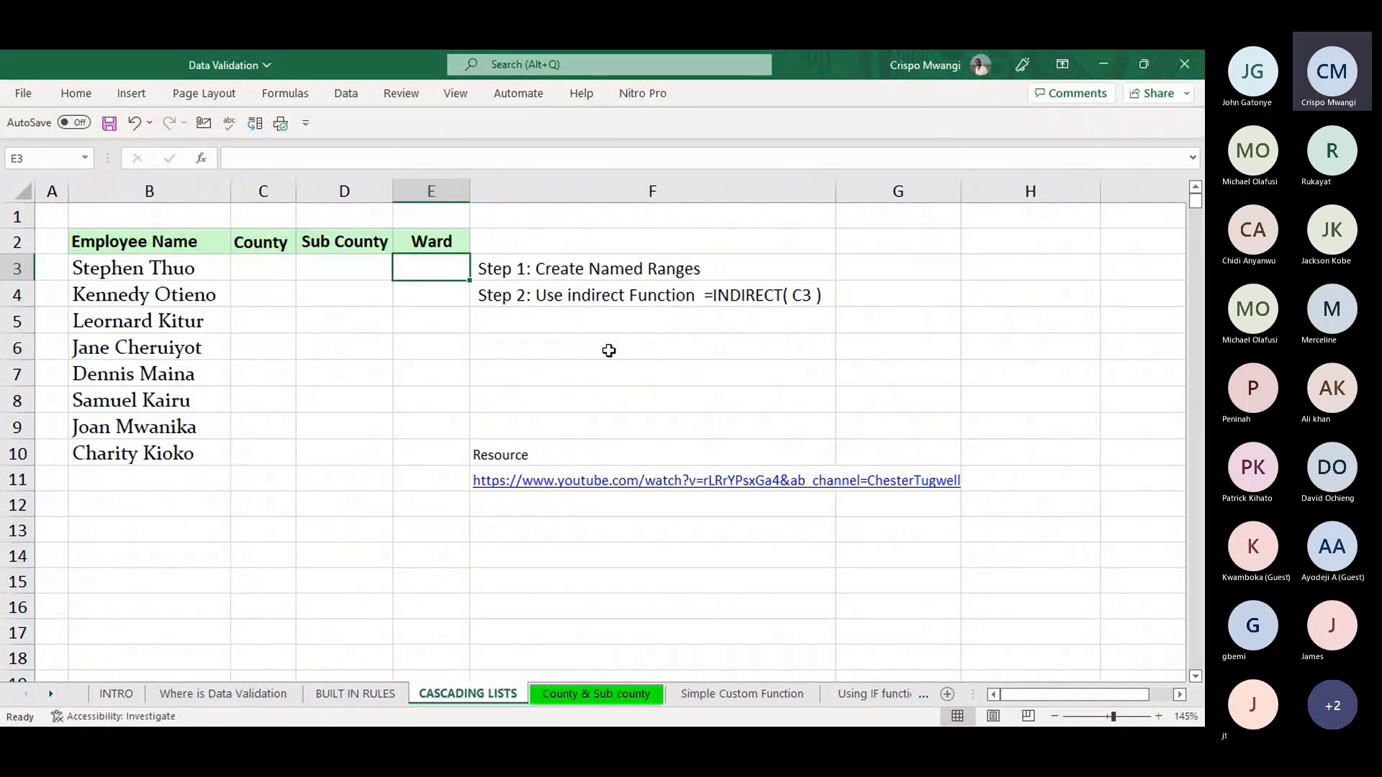
left_click(590, 693)
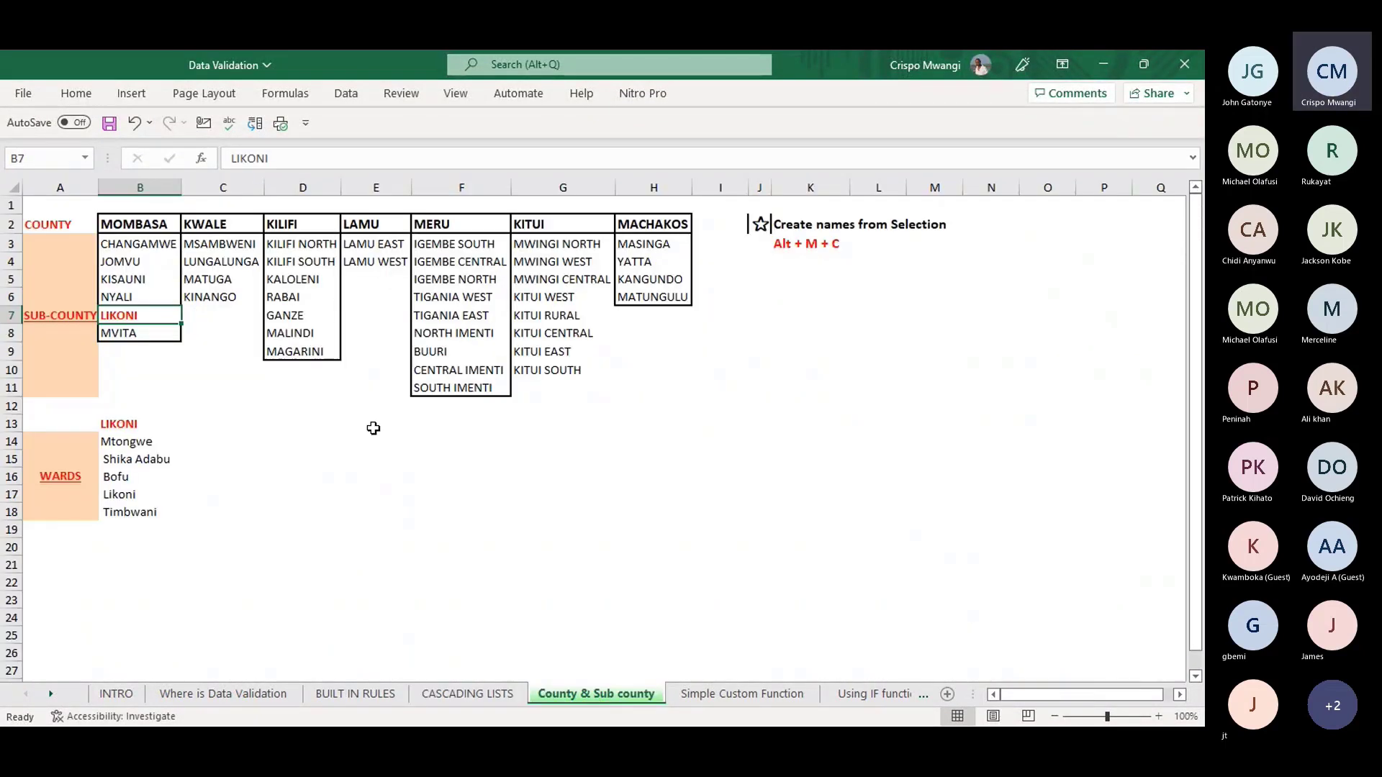
left_click_drag(126, 221, 625, 392)
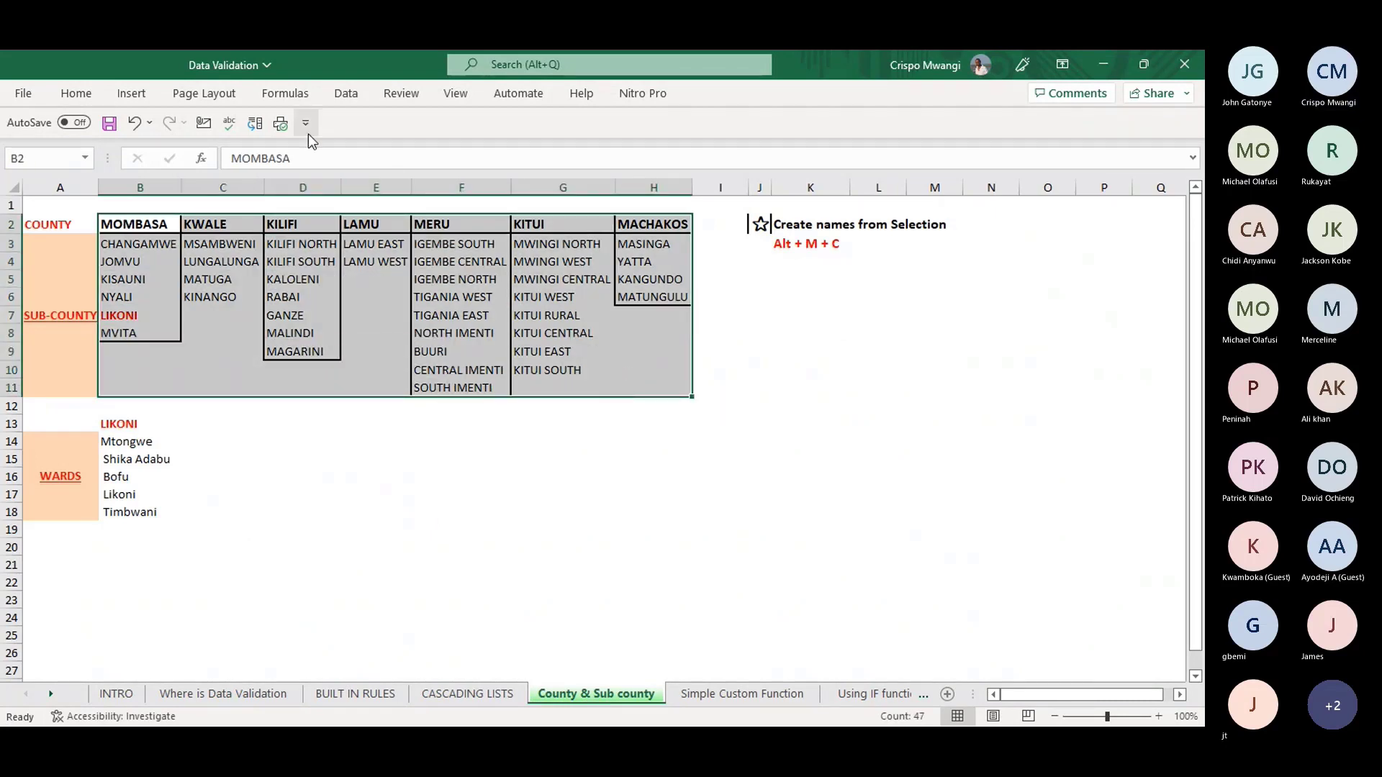
- Replace MOMBASA with MVITA in heading cell B2
left_click(286, 93)
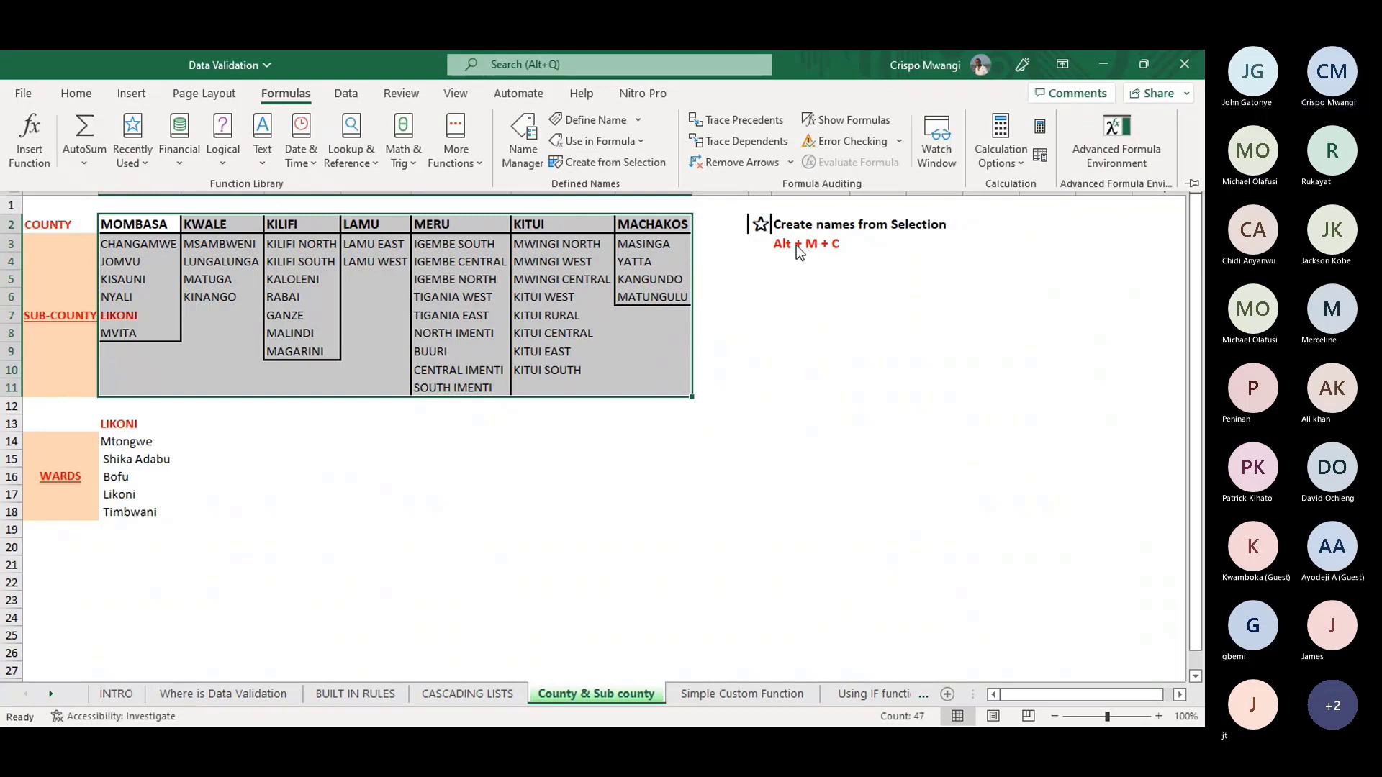
left_click(956, 353)
type("MVITA")
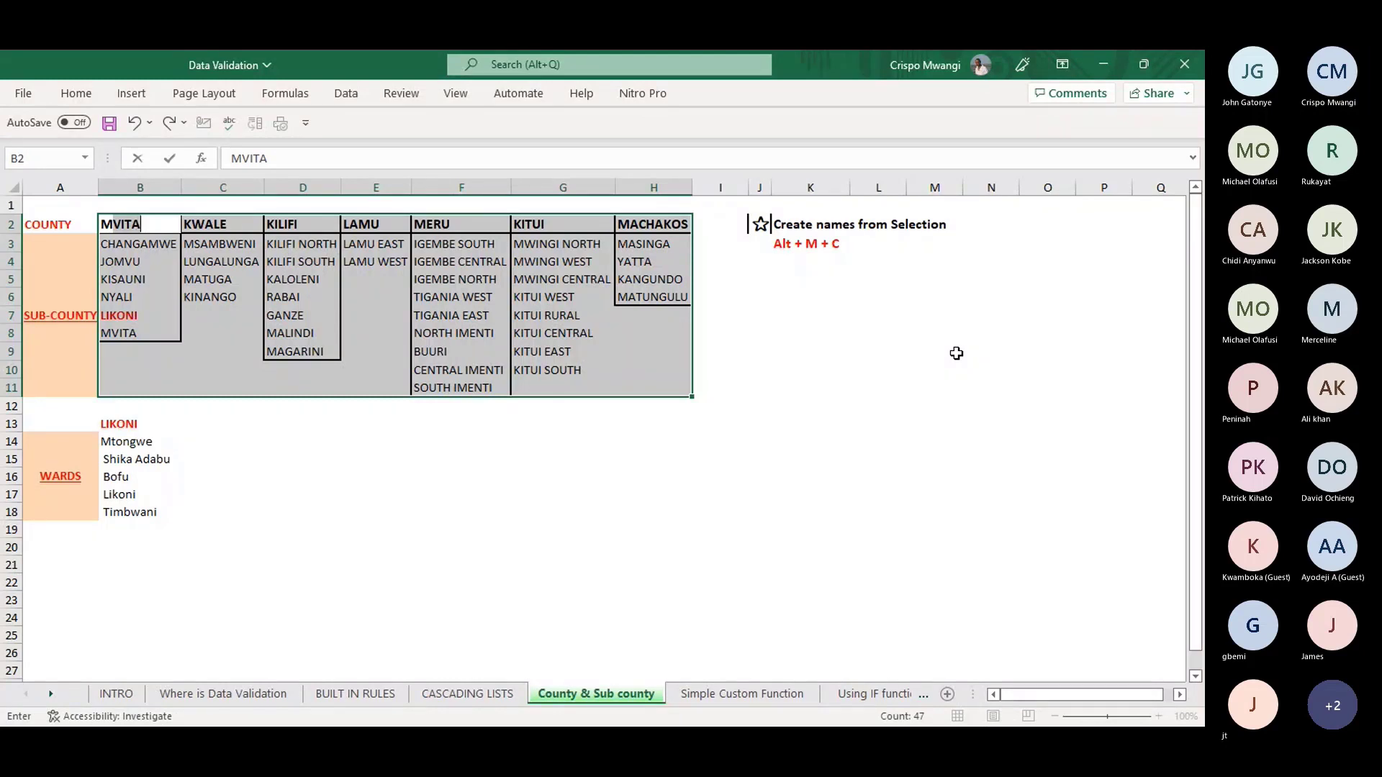
left_click(934, 405)
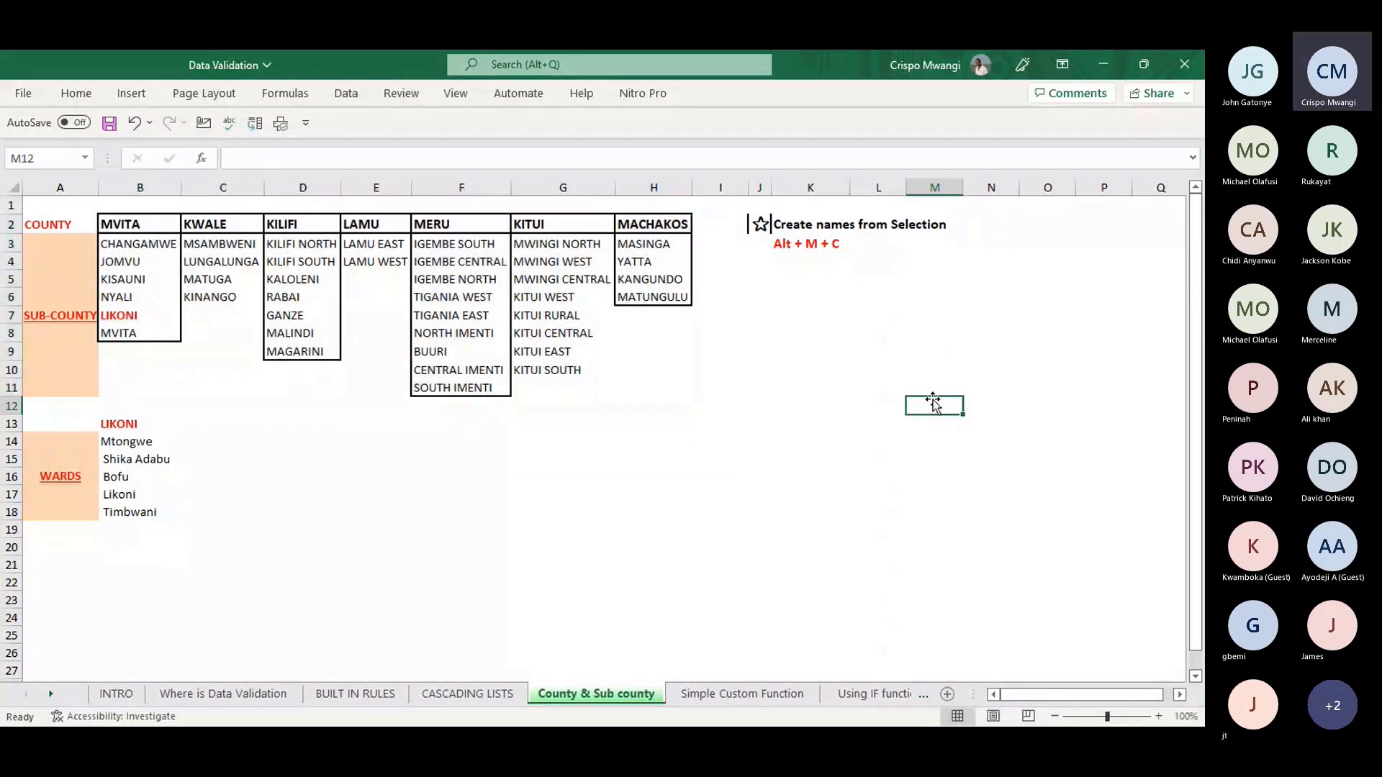
- Bring up Create Names from Selection with Alt+M+C
key("alt")
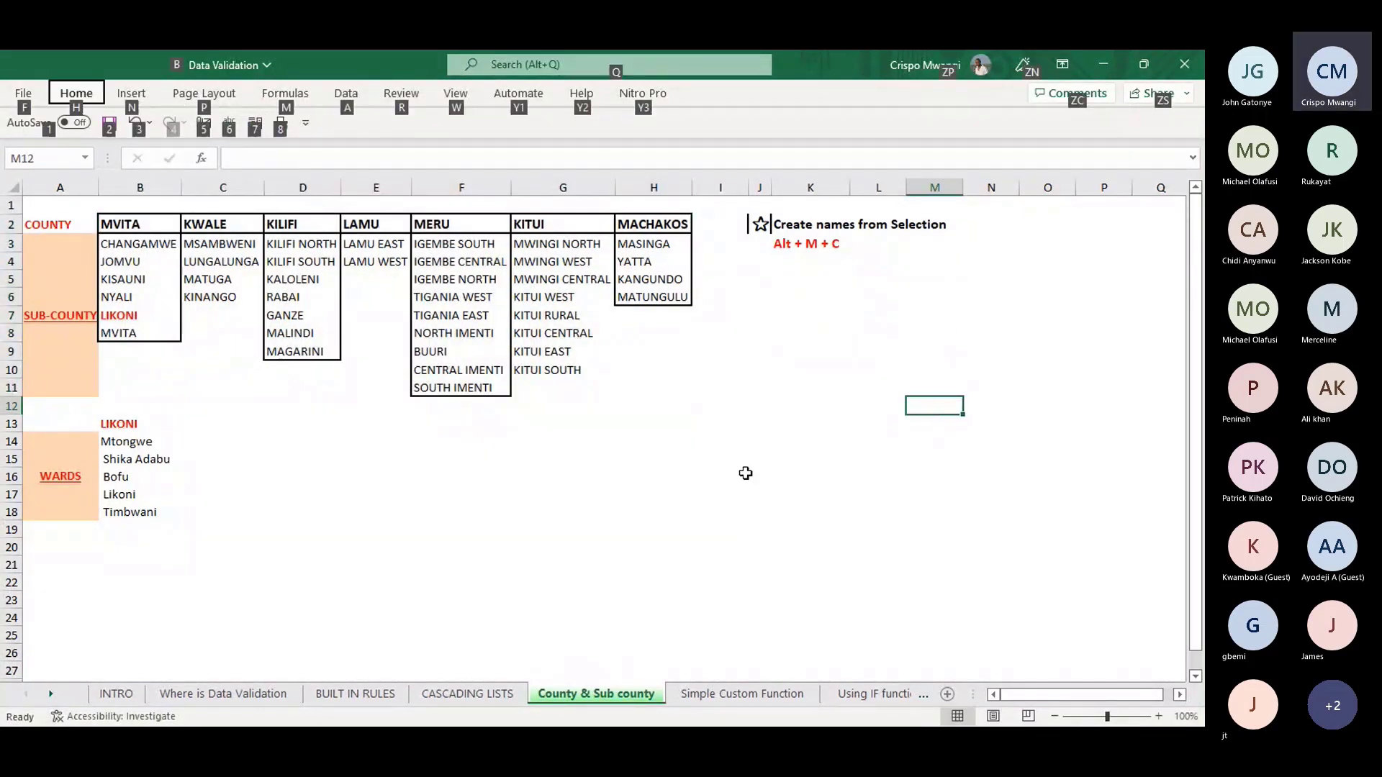
key("m")
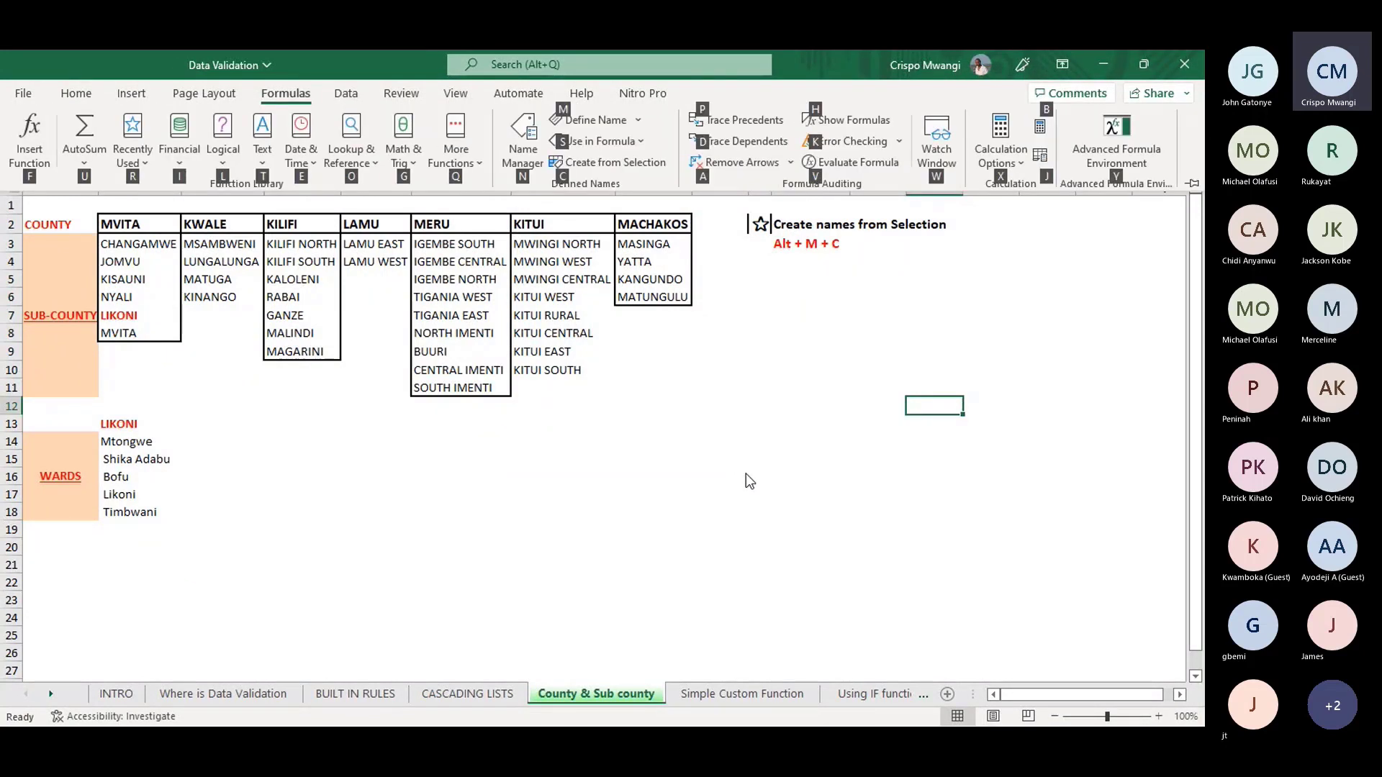
key("c")
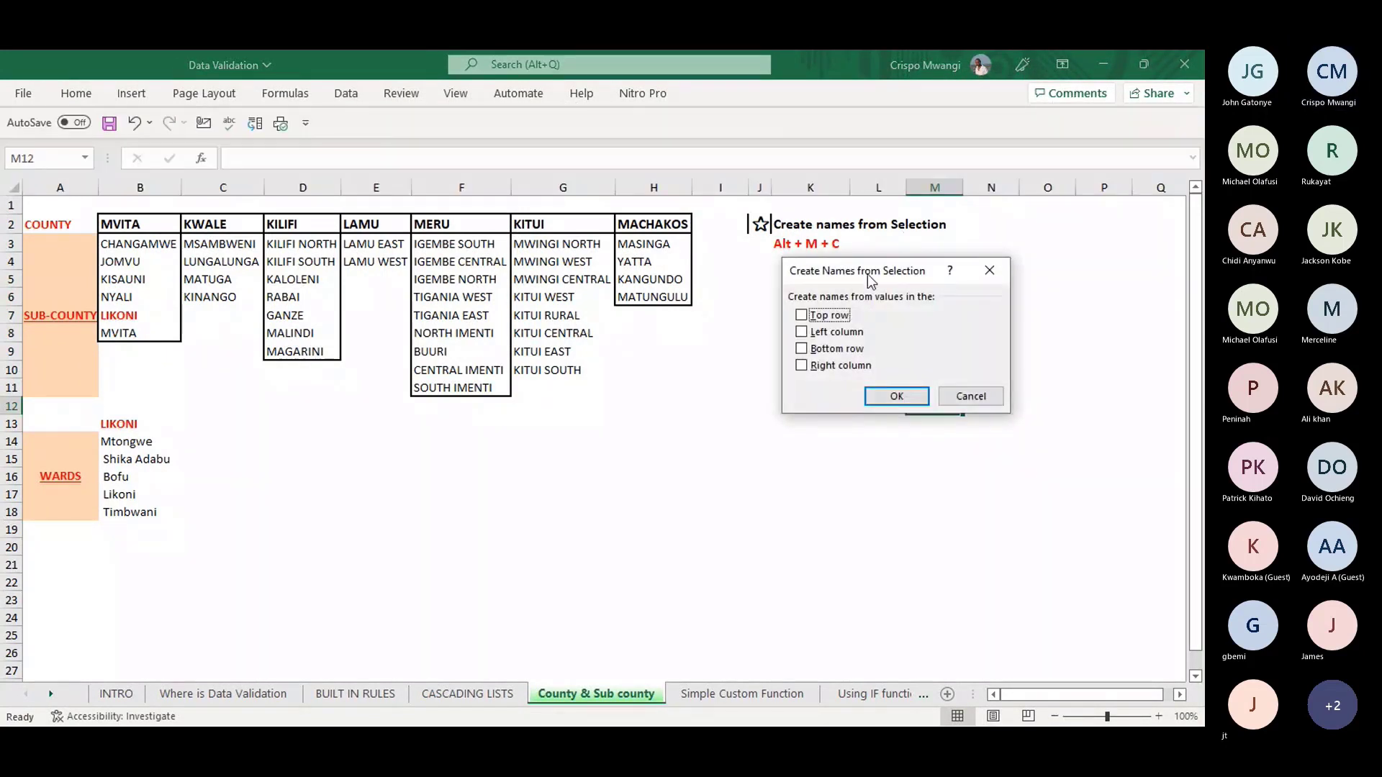
- Create one named range per county's sub-county column in B2:H11, using only the top-row headers
left_click(988, 266)
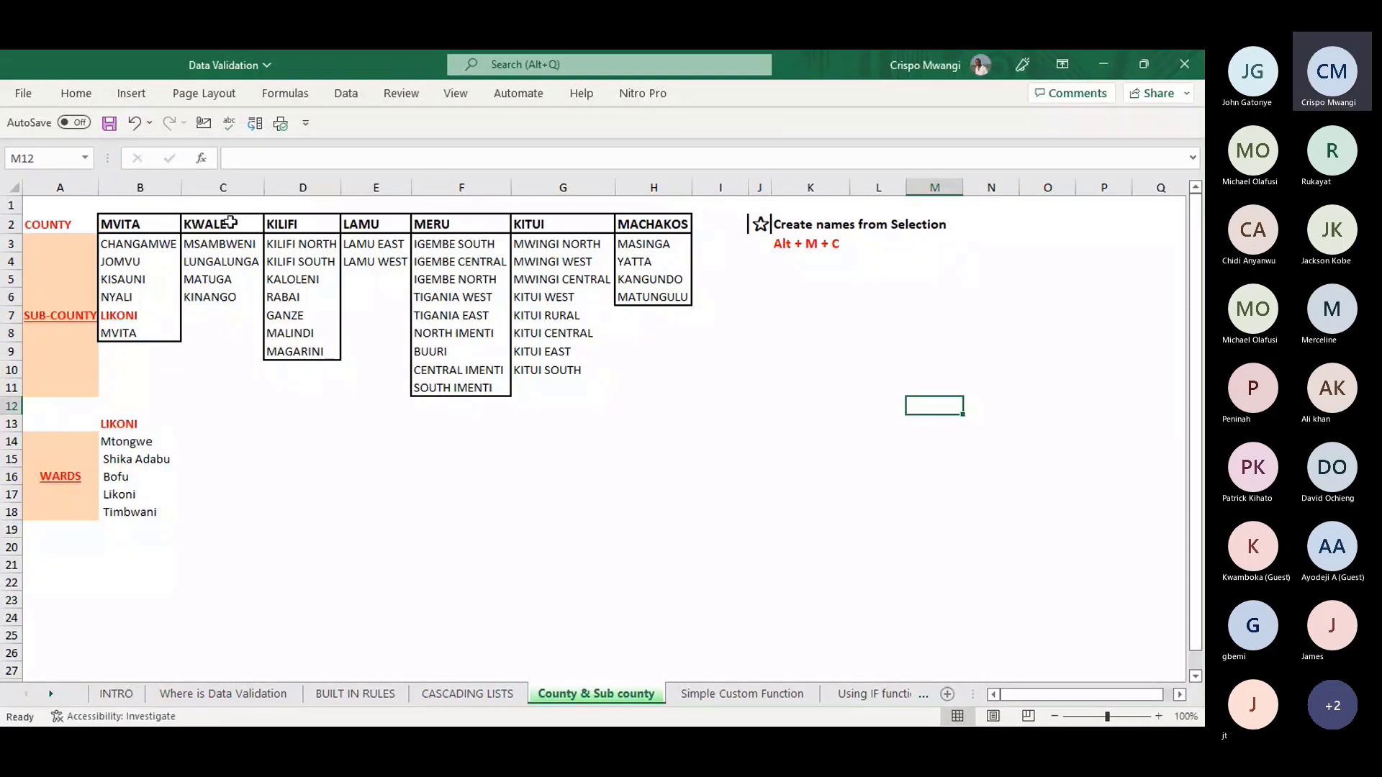
left_click_drag(134, 223, 630, 389)
key("alt")
key("n")
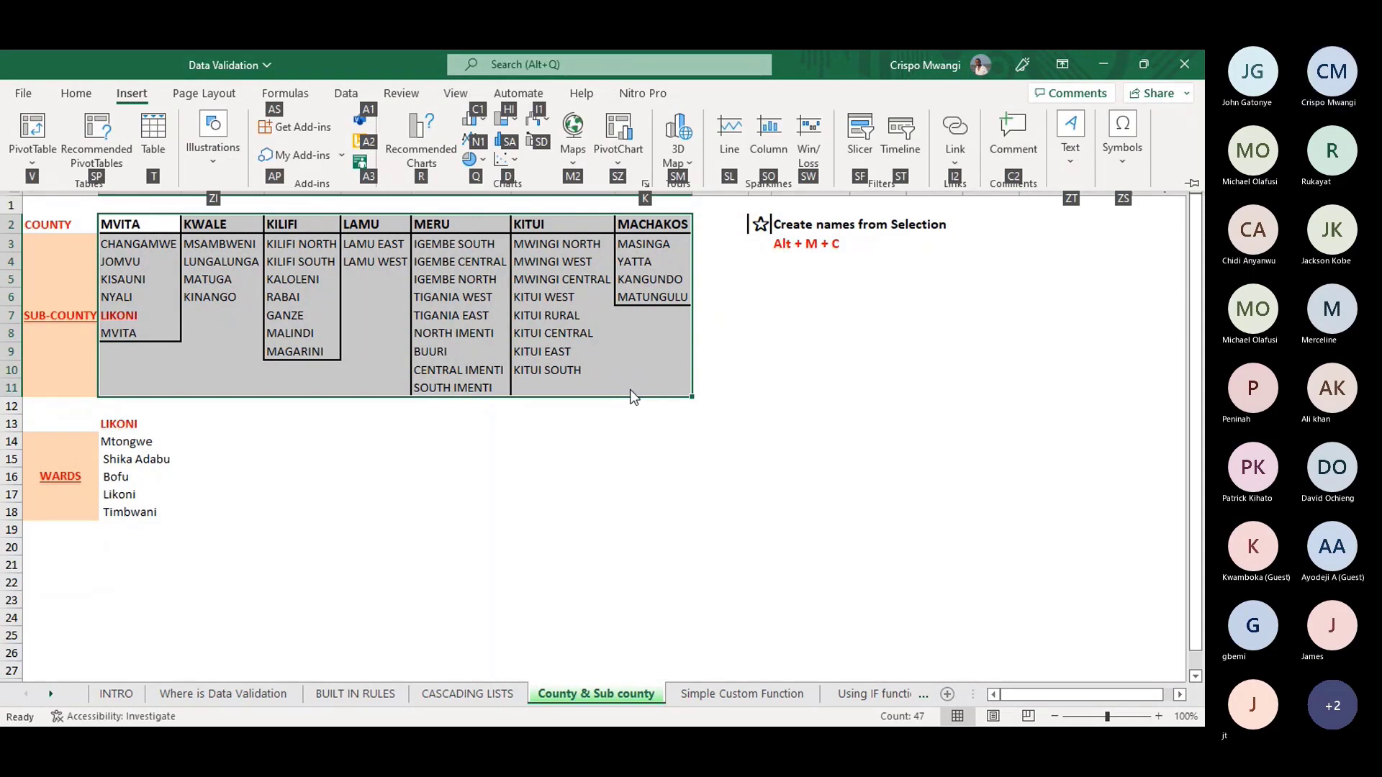
key("Escape")
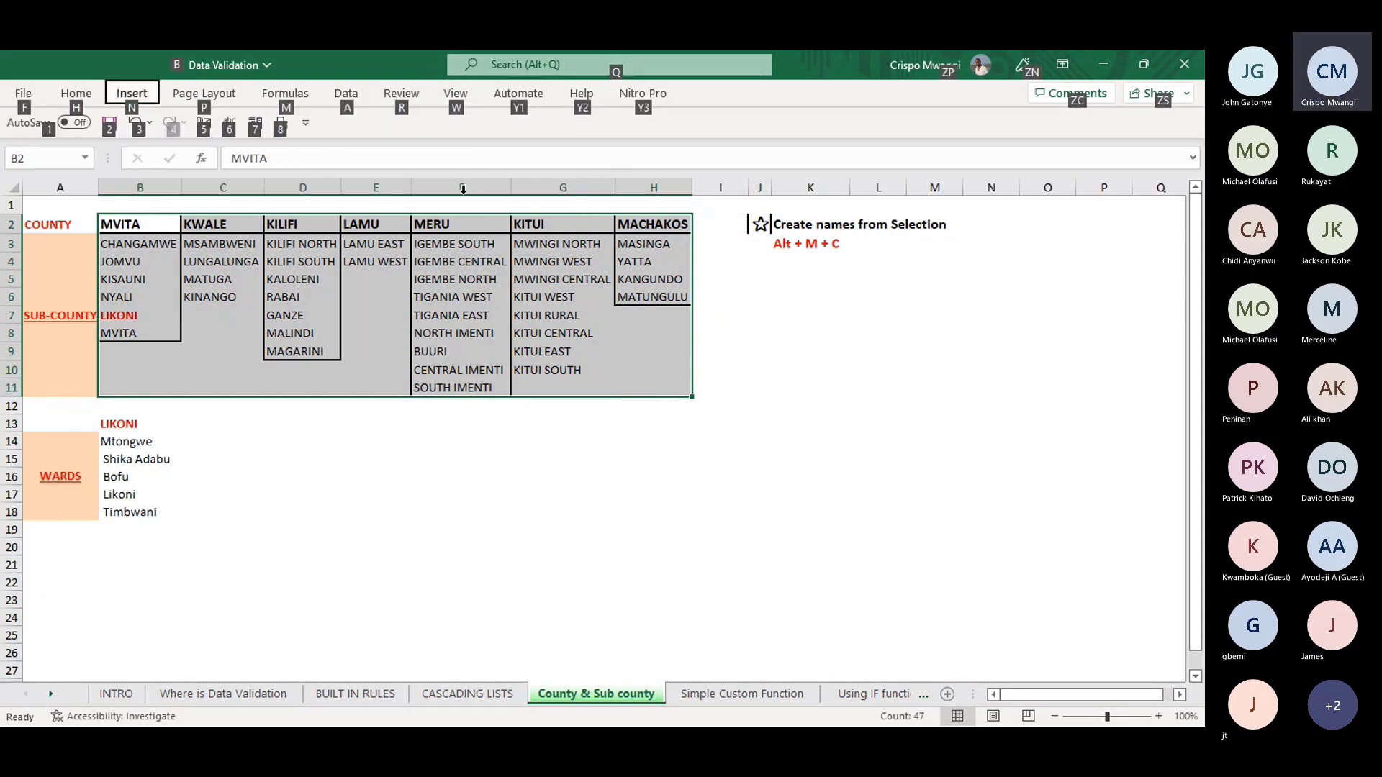
key("m")
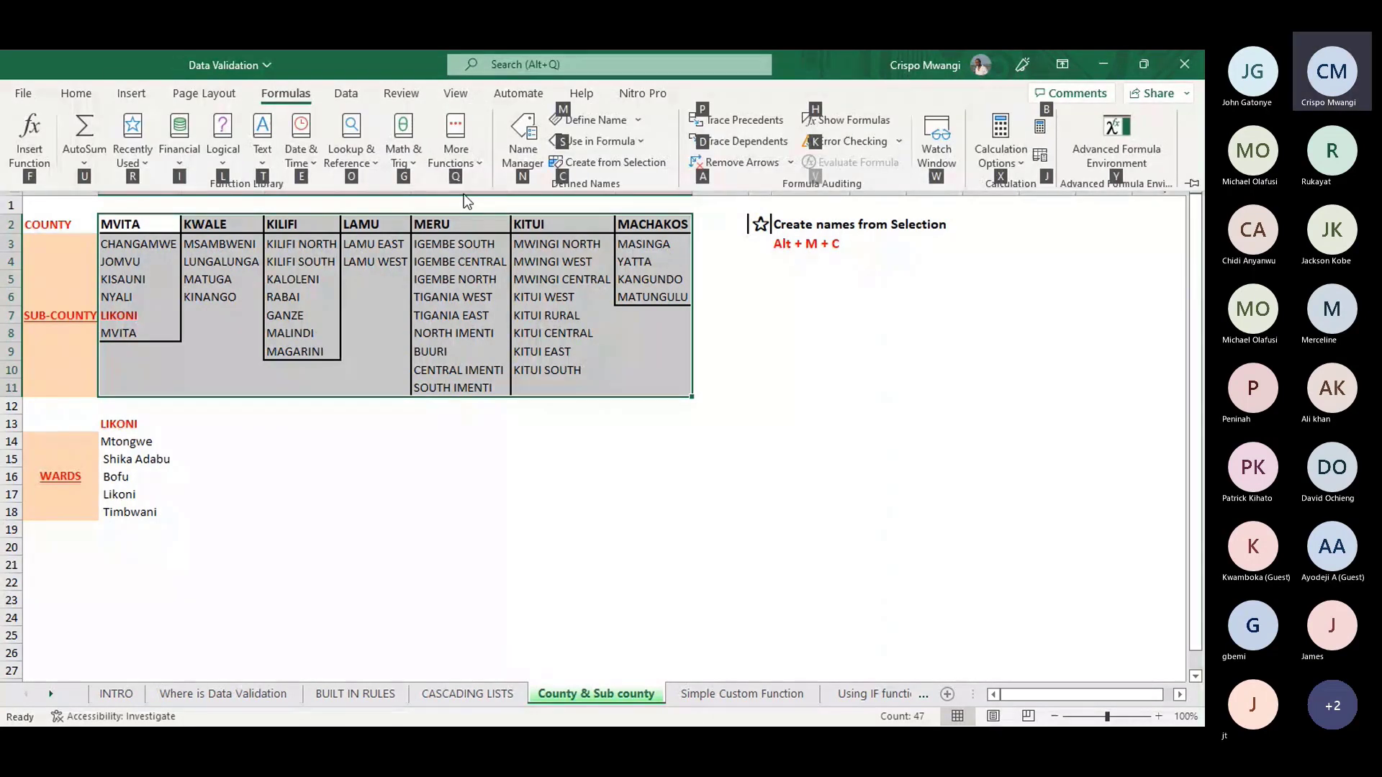
key("c")
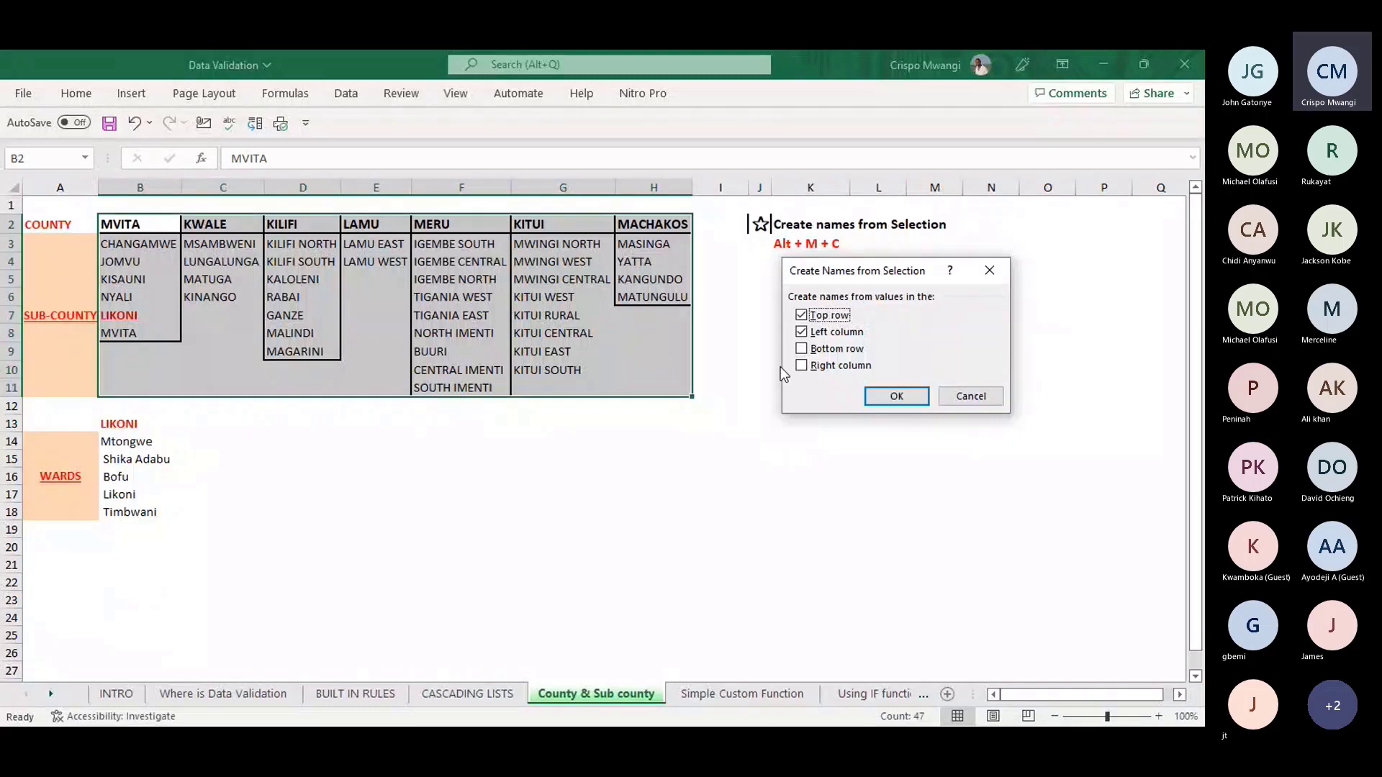
left_click(801, 332)
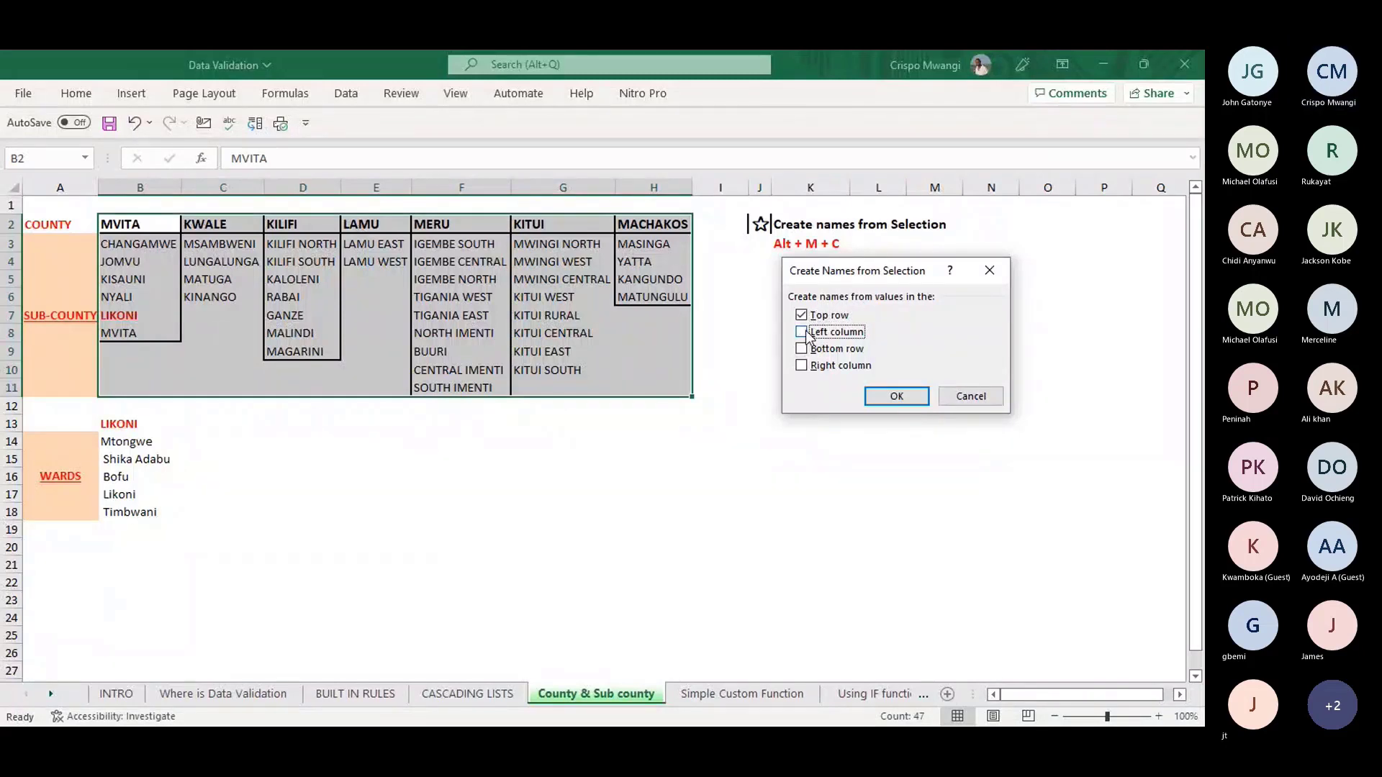
left_click(896, 398)
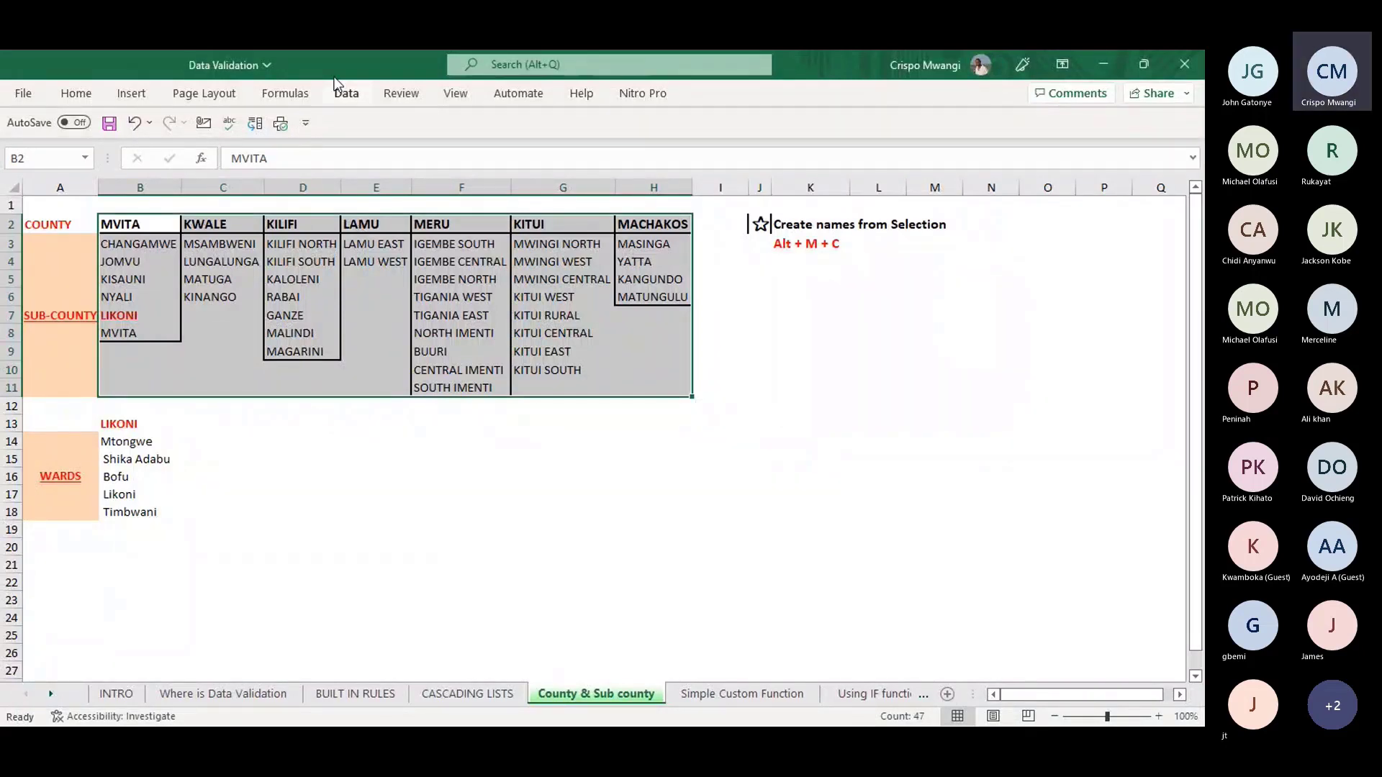
left_click(285, 94)
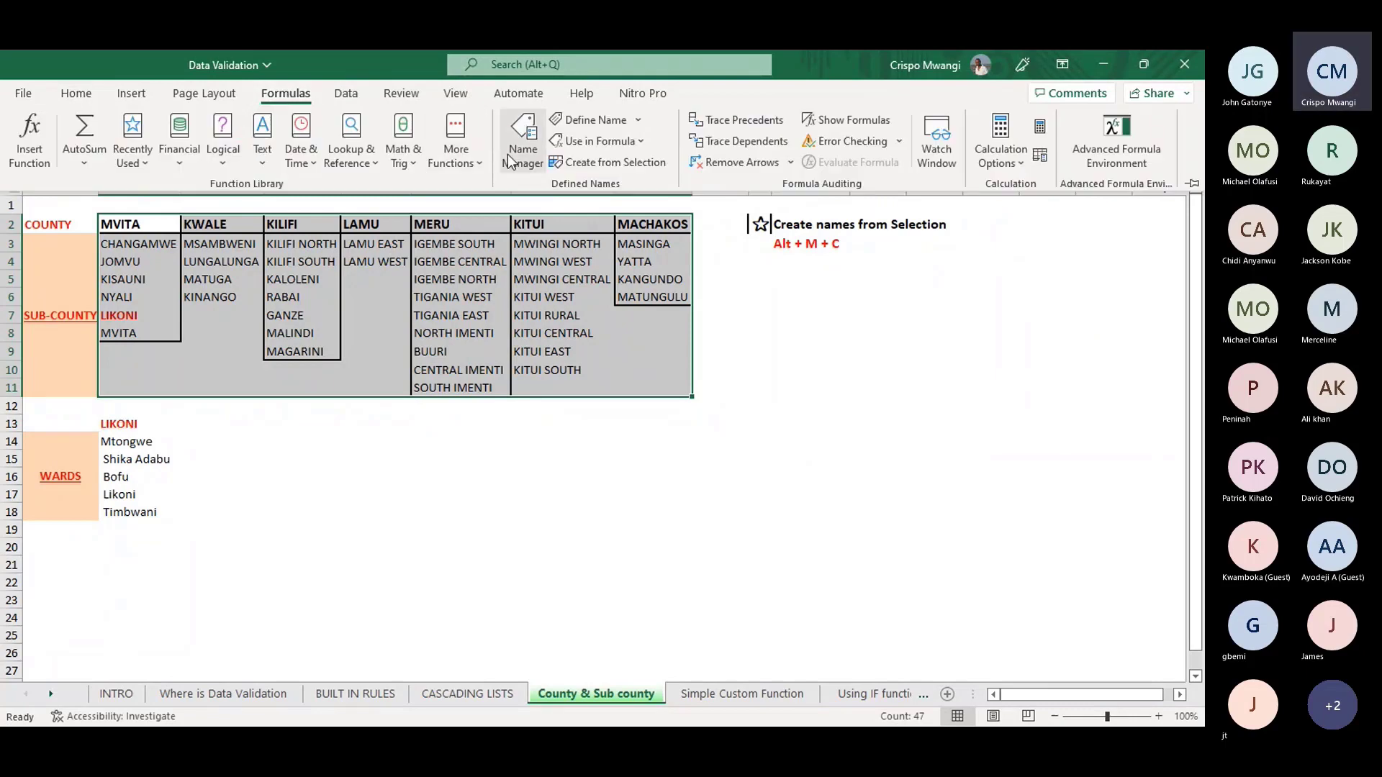
- Open Name Manager to review the new county names such as KILIFI, MOMBASA and MVITA
left_click(523, 144)
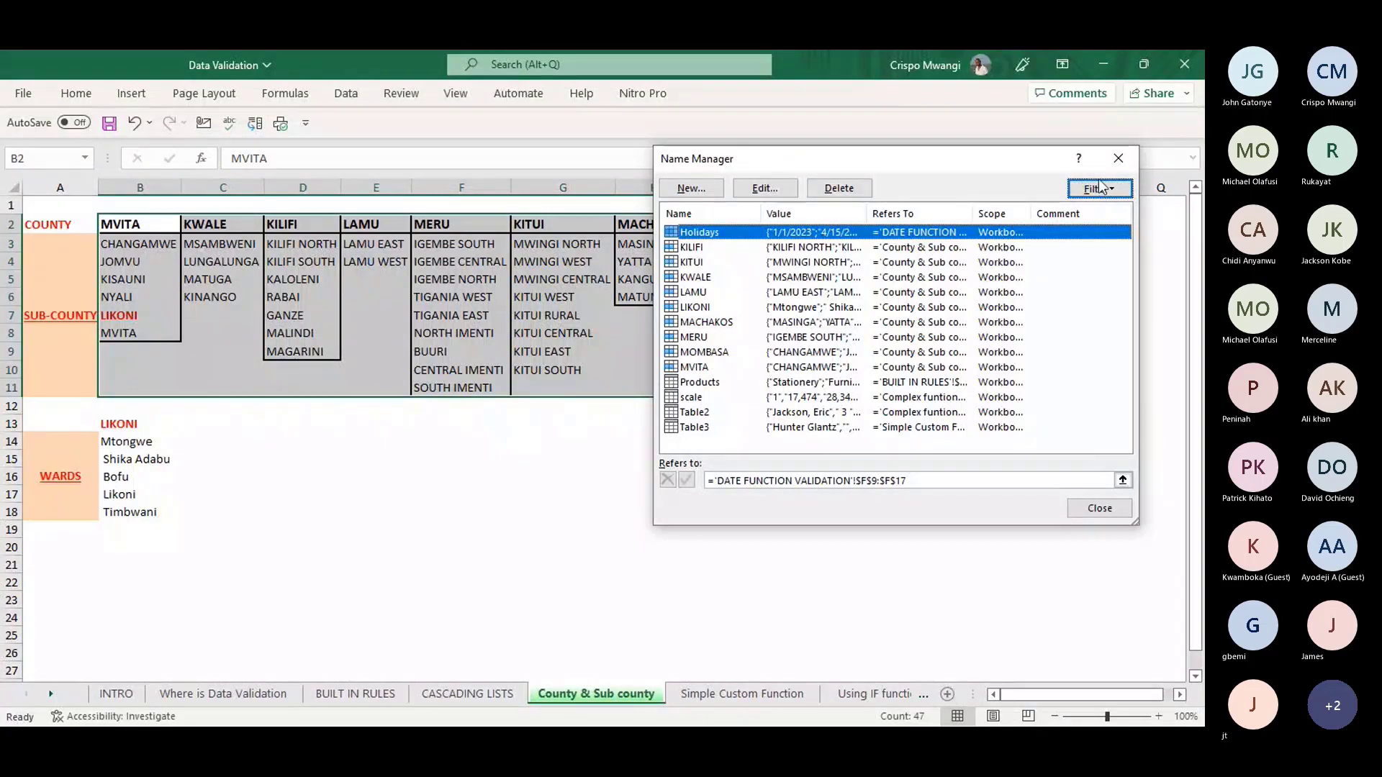
- Close Name Manager and select the County cells C3:C10 on the CASCADING LISTS sheet
left_click(1118, 158)
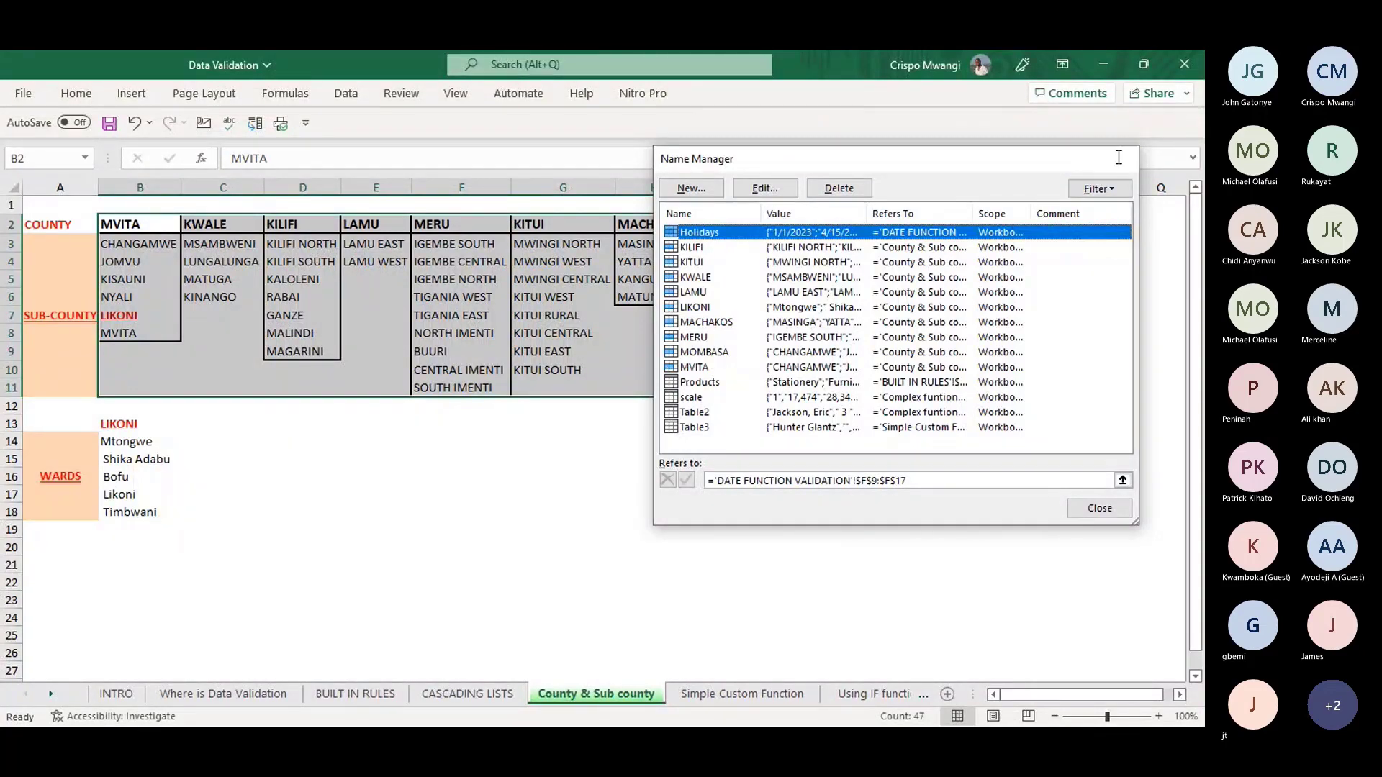
left_click(282, 510)
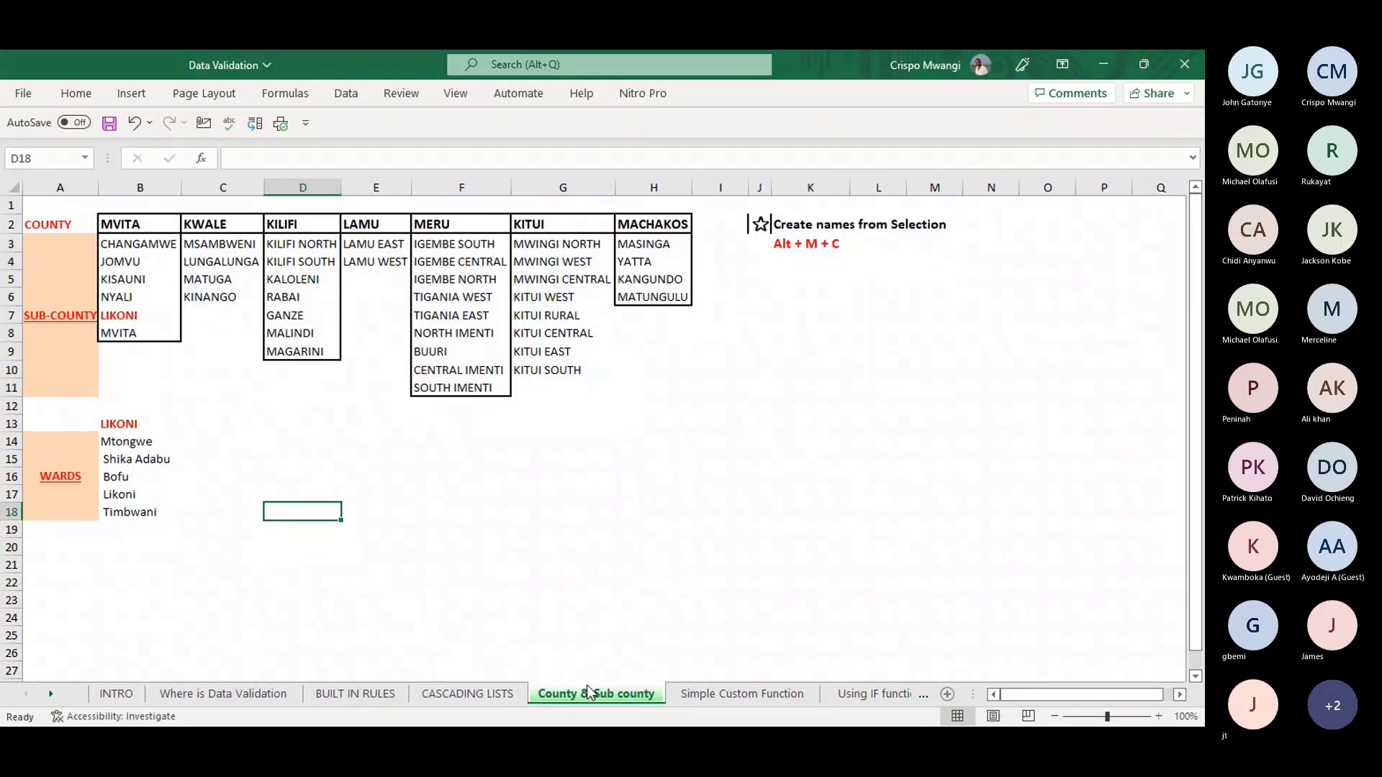
left_click(468, 693)
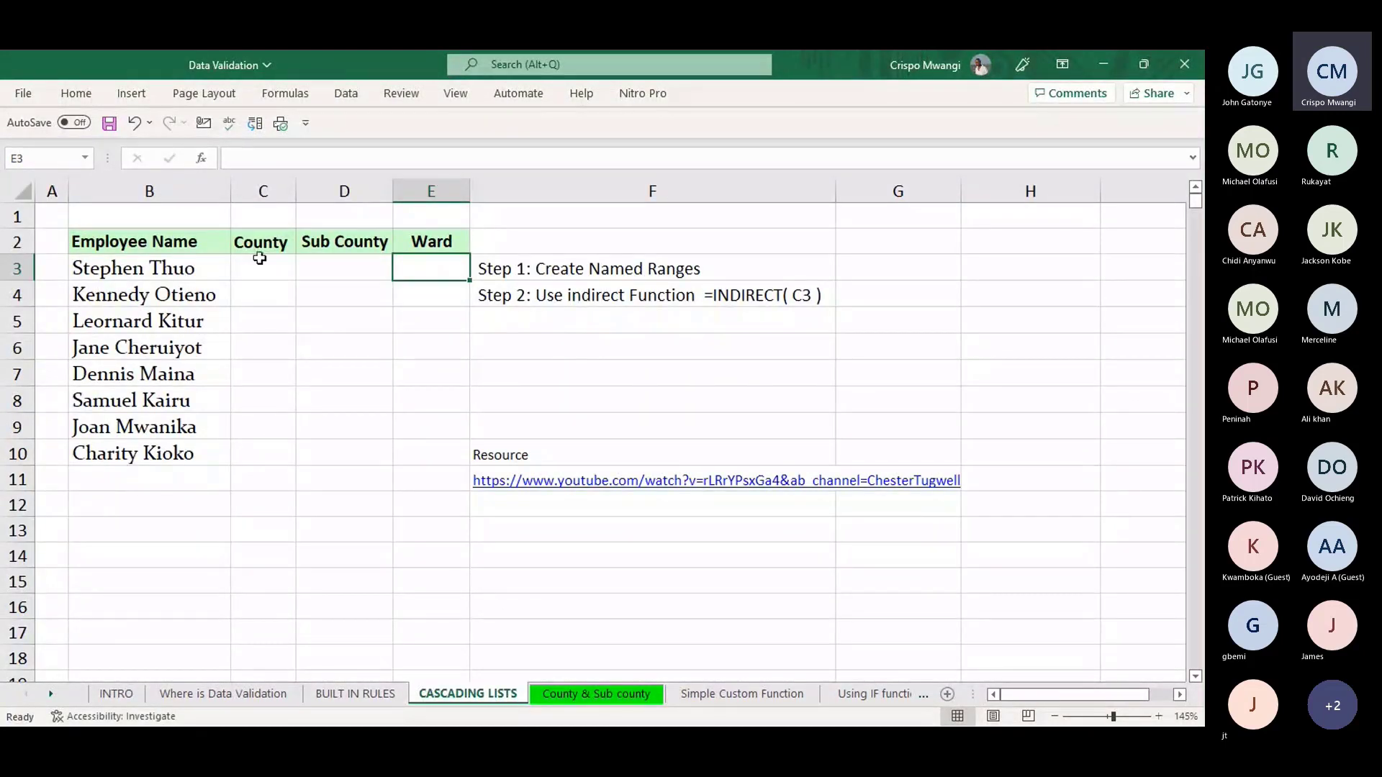
left_click(261, 262)
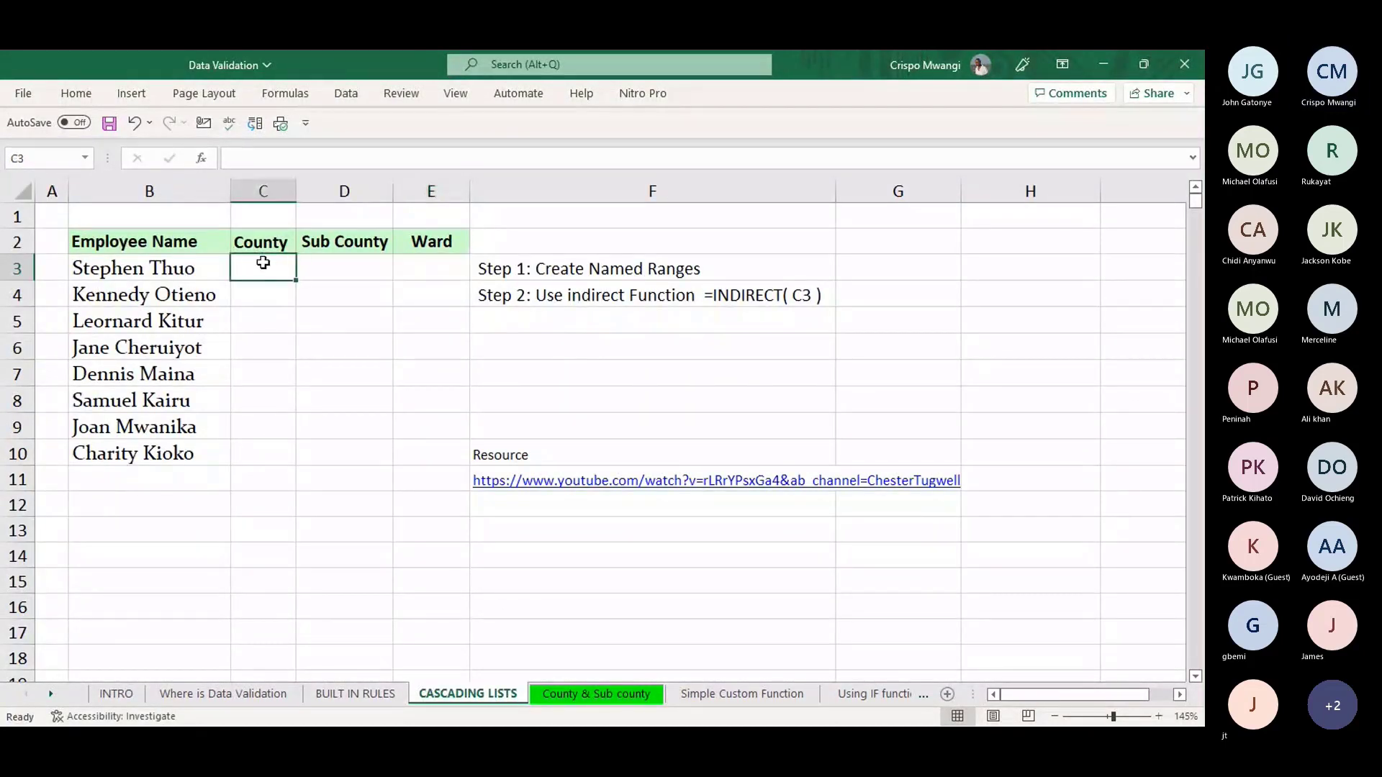
left_click_drag(263, 263, 274, 445)
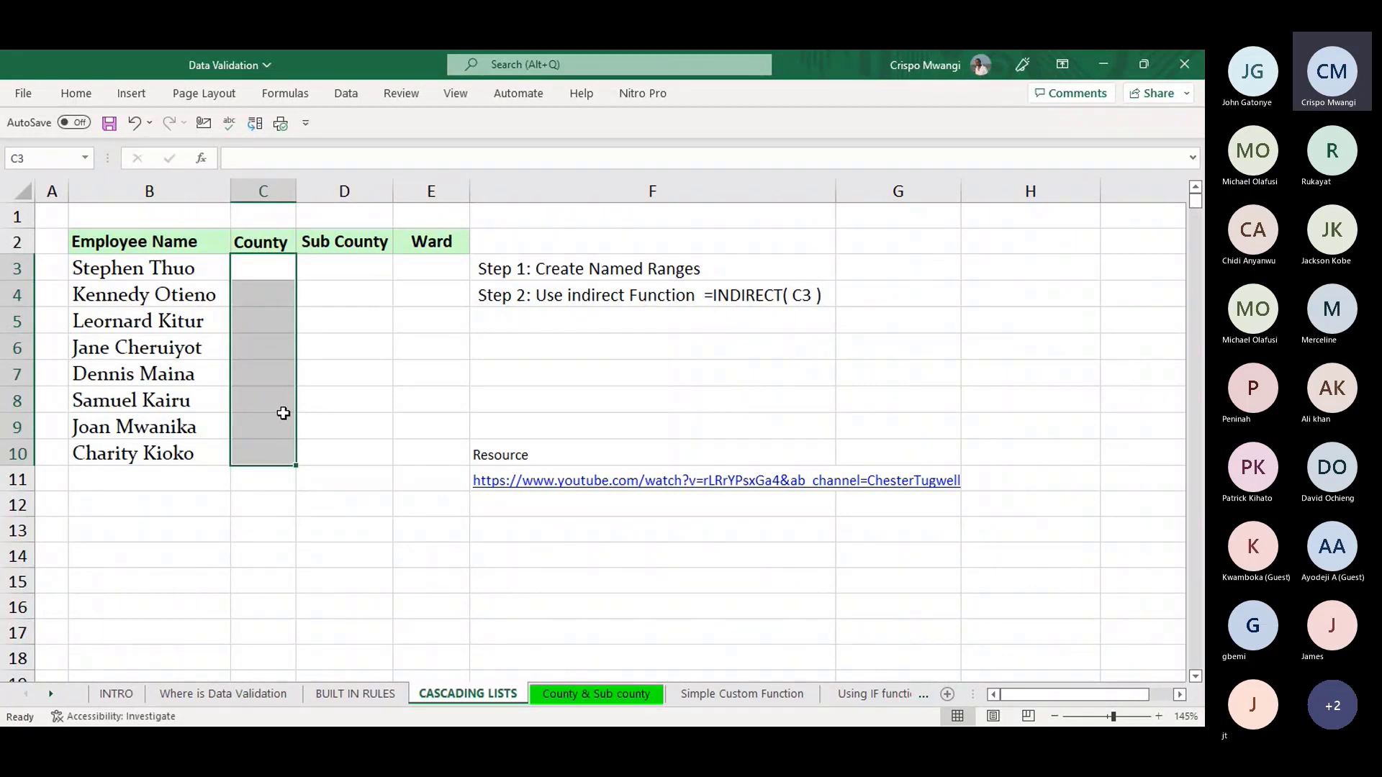
- Give C3:C10 a List validation sourced from 'County & Sub county'!$B$2:$H$2
key("alt")
key("a")
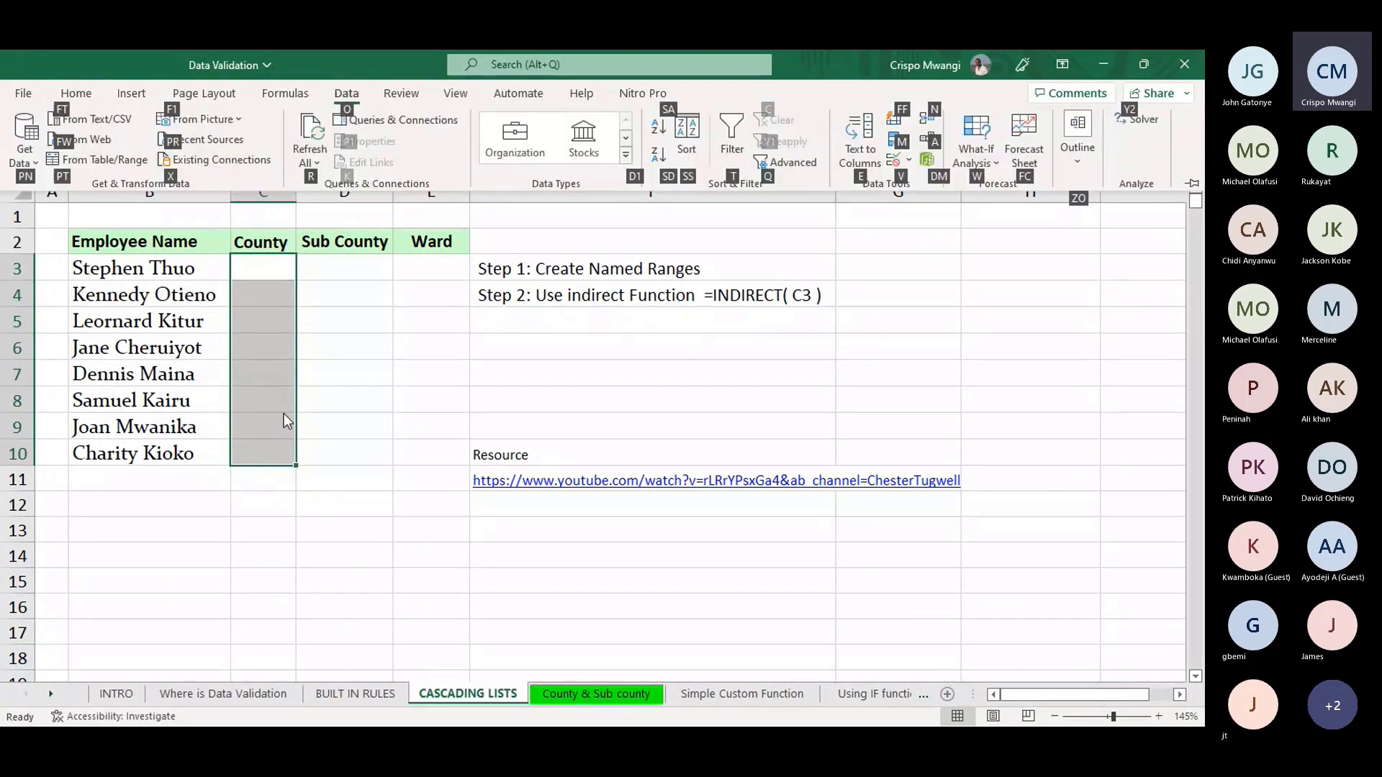
key("v")
key("v")
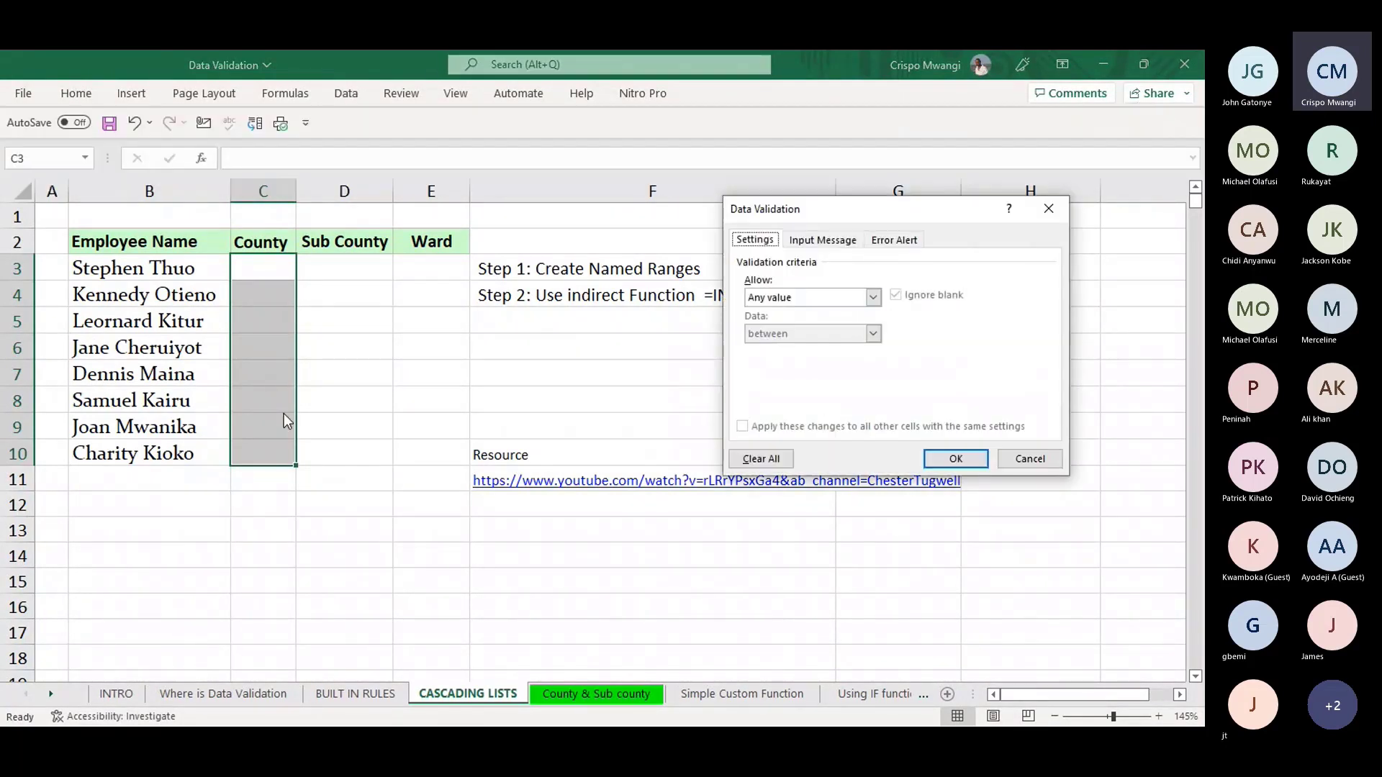
left_click(872, 297)
left_click(761, 351)
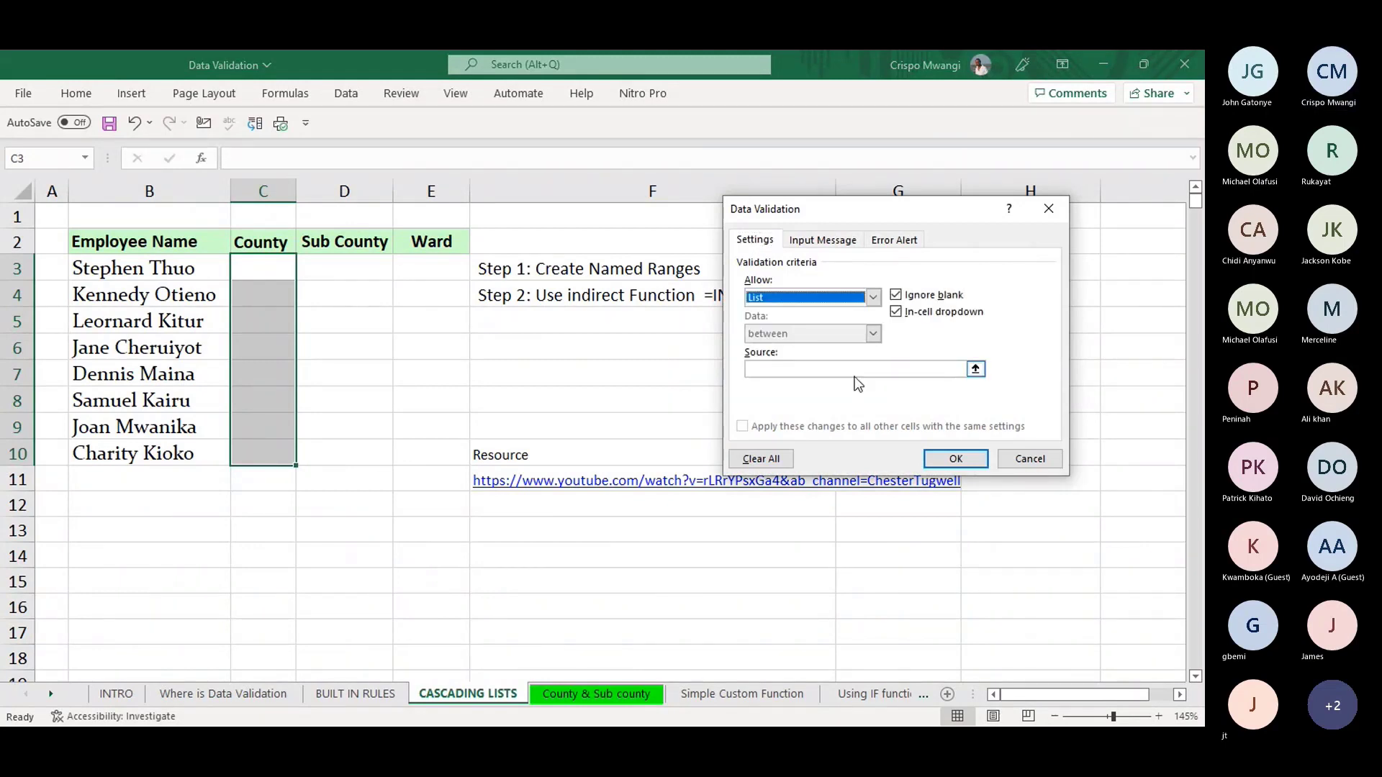
left_click(794, 368)
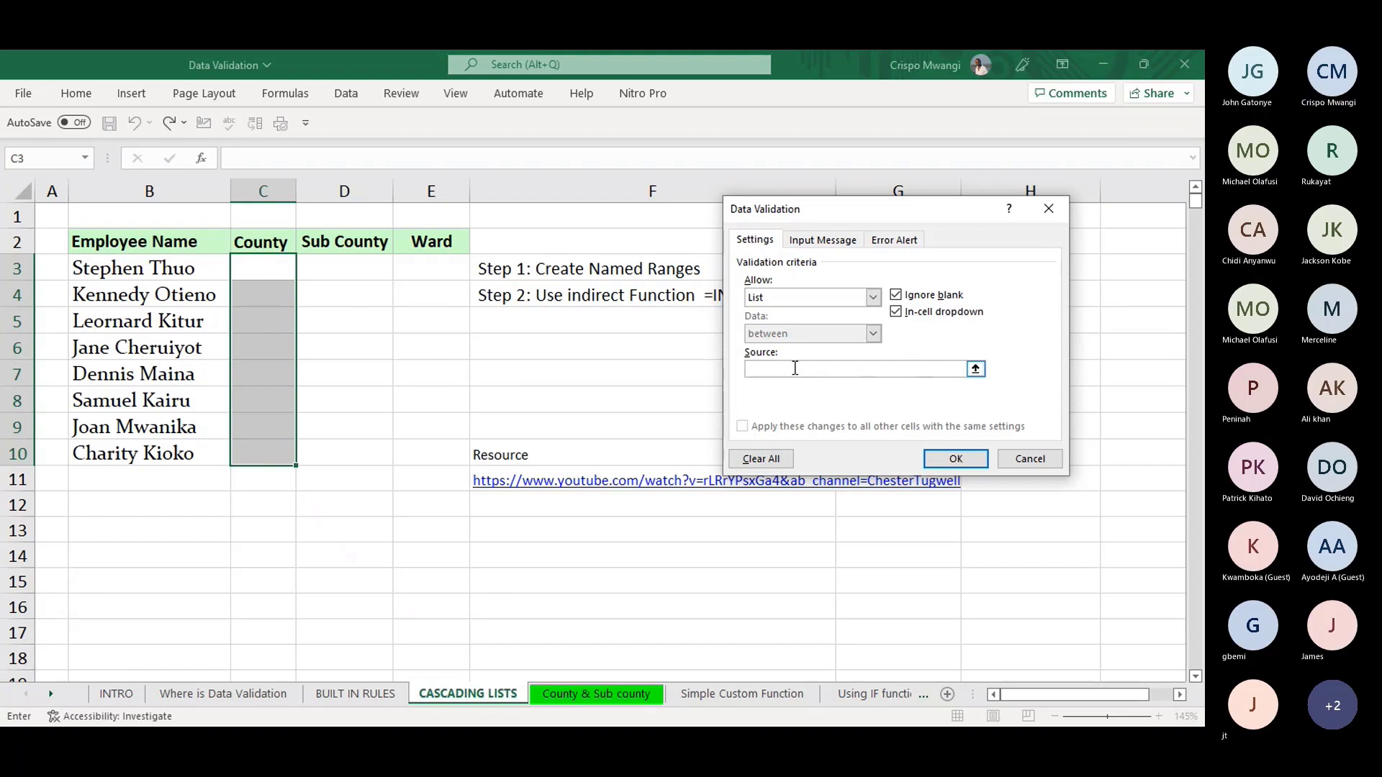
left_click(976, 368)
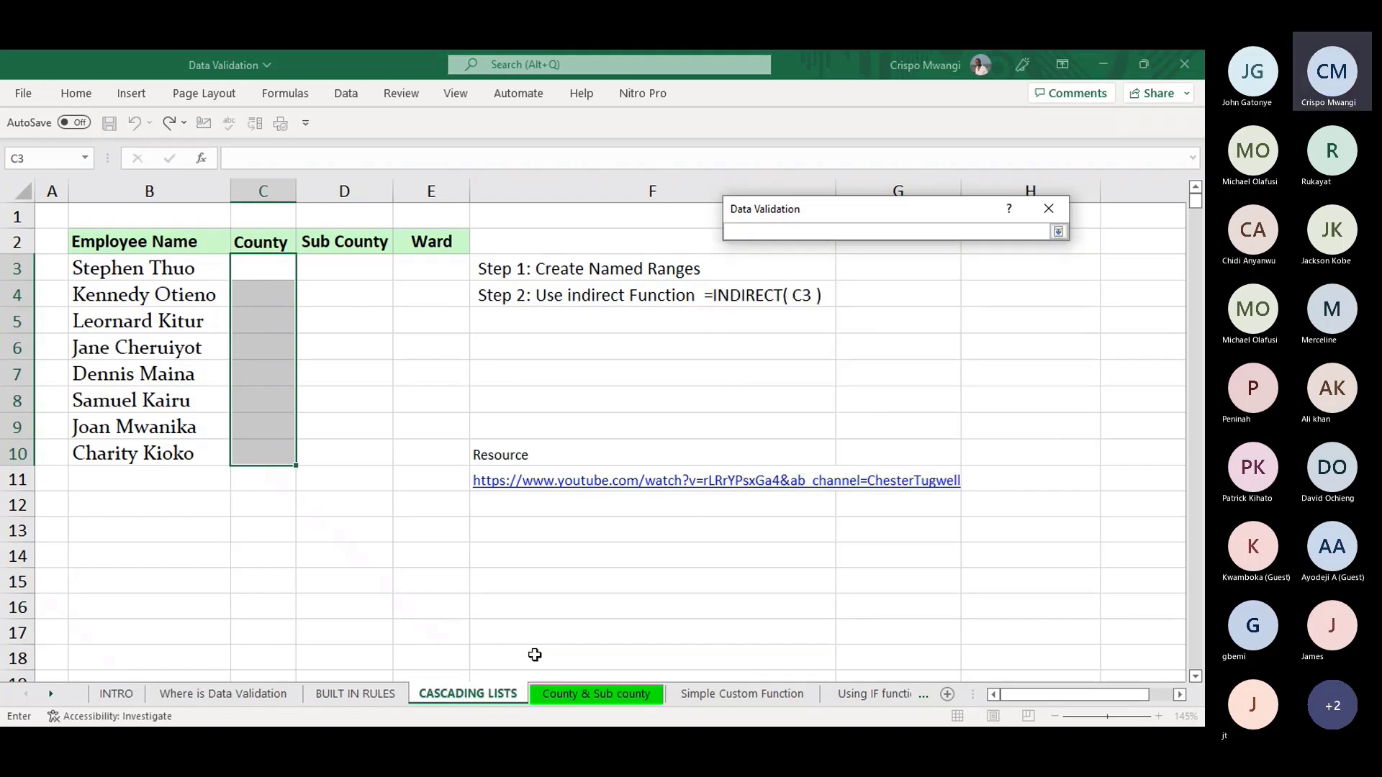
left_click(567, 694)
left_click_drag(115, 224, 637, 231)
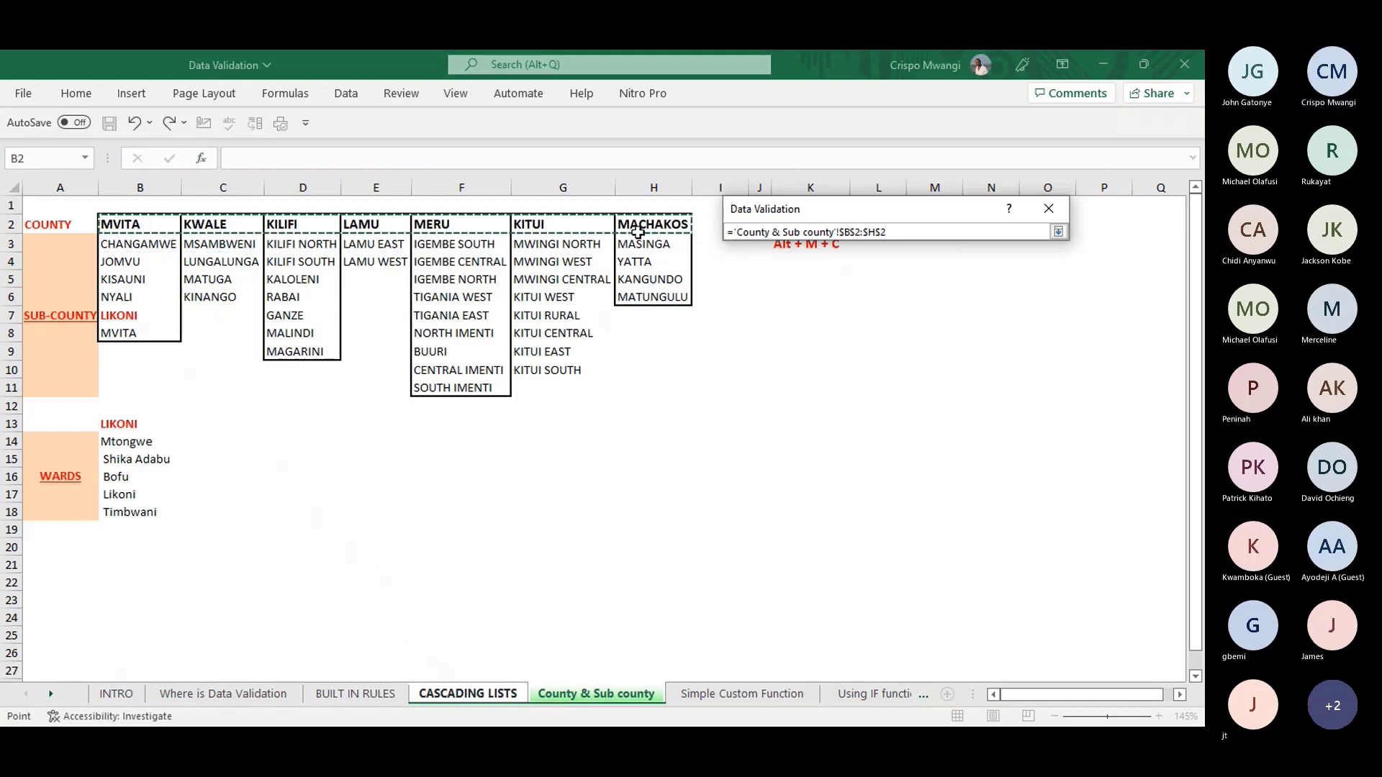
key("Return")
left_click(956, 459)
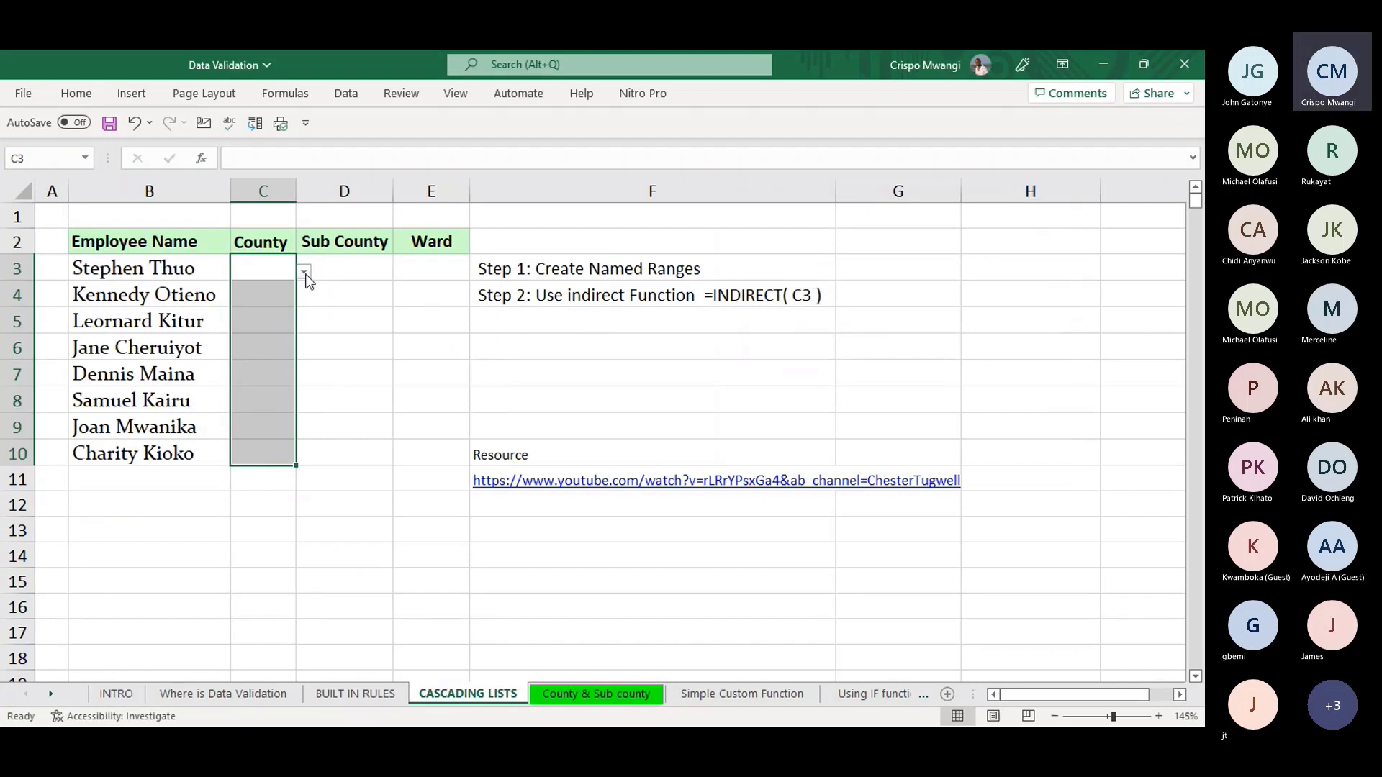
left_click(304, 271)
left_click(232, 341)
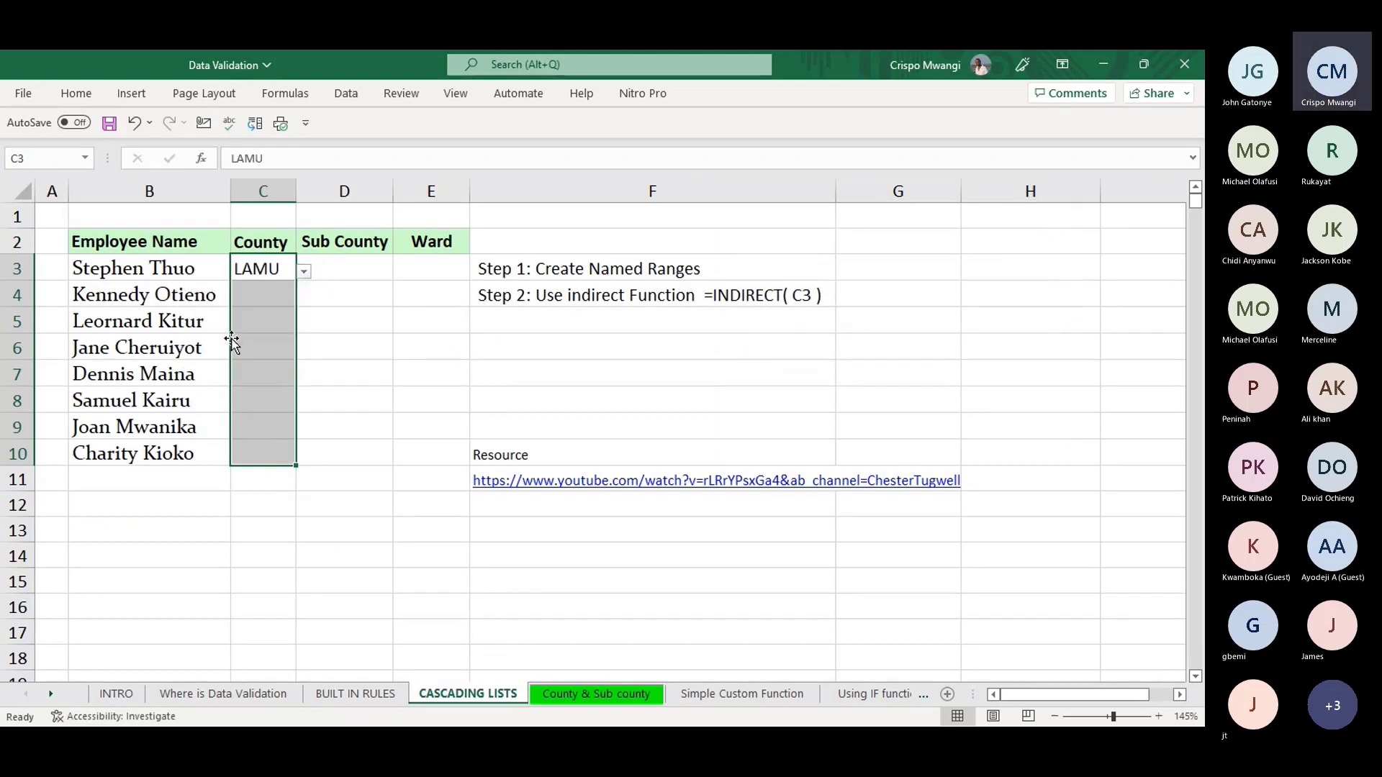
left_click(273, 294)
left_click(302, 296)
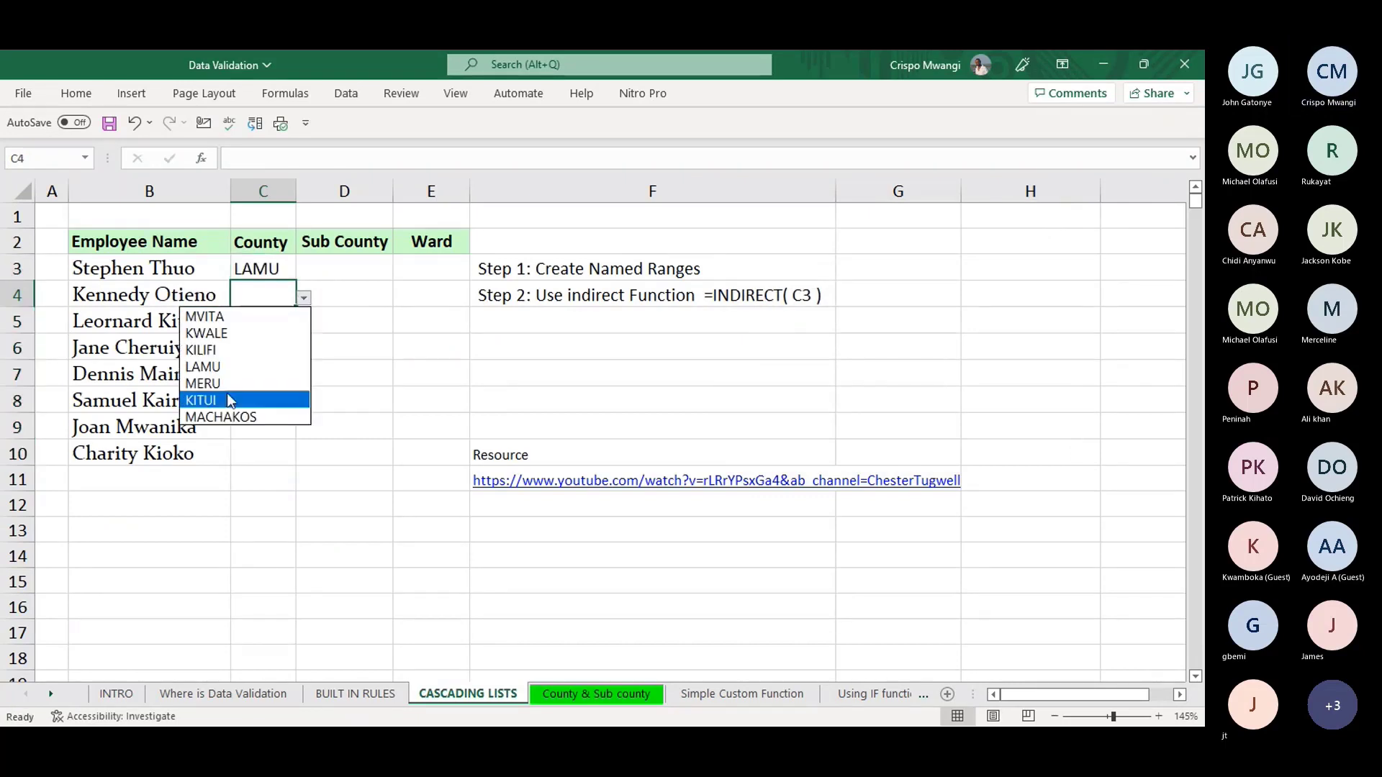
left_click(283, 333)
left_click(301, 266)
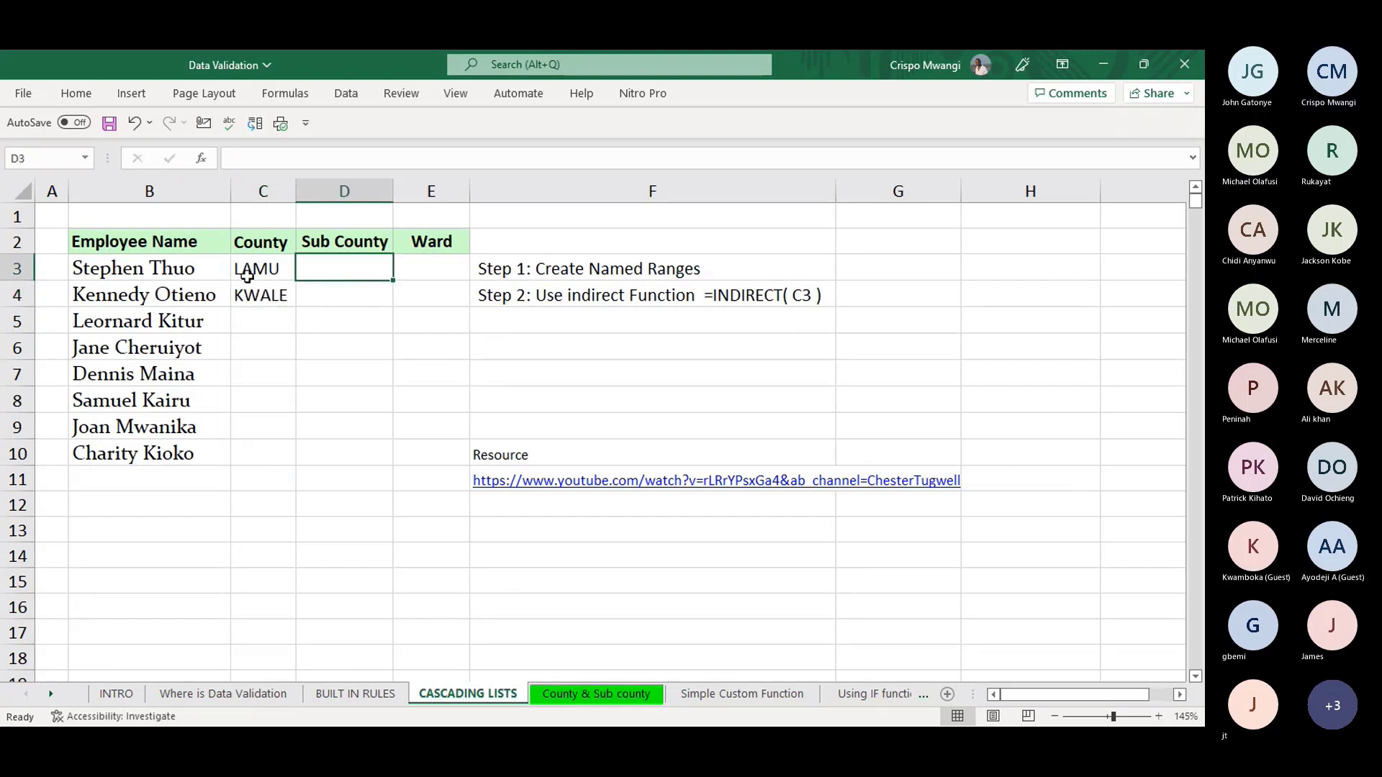
left_click(247, 274)
left_click(304, 273)
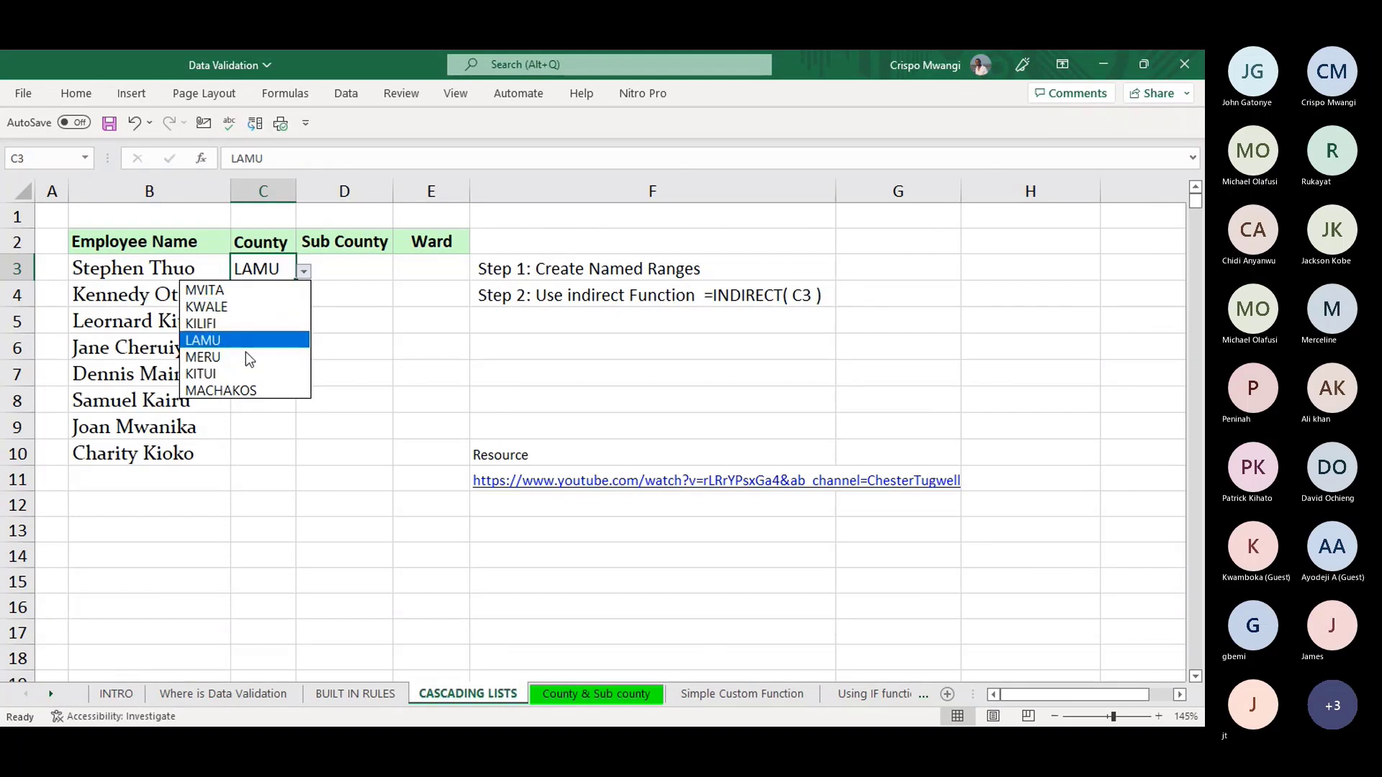
left_click(342, 295)
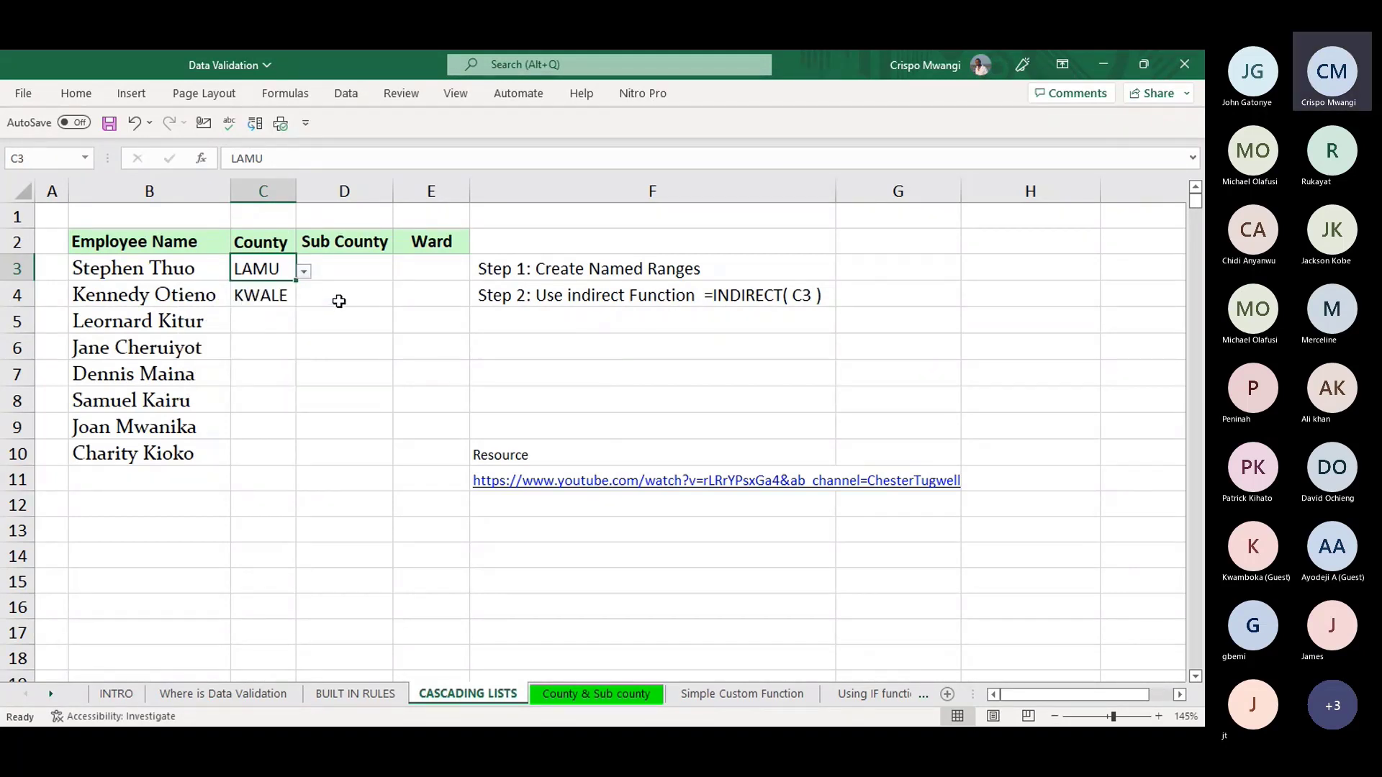
key("ctrl+z")
key("ctrl+z")
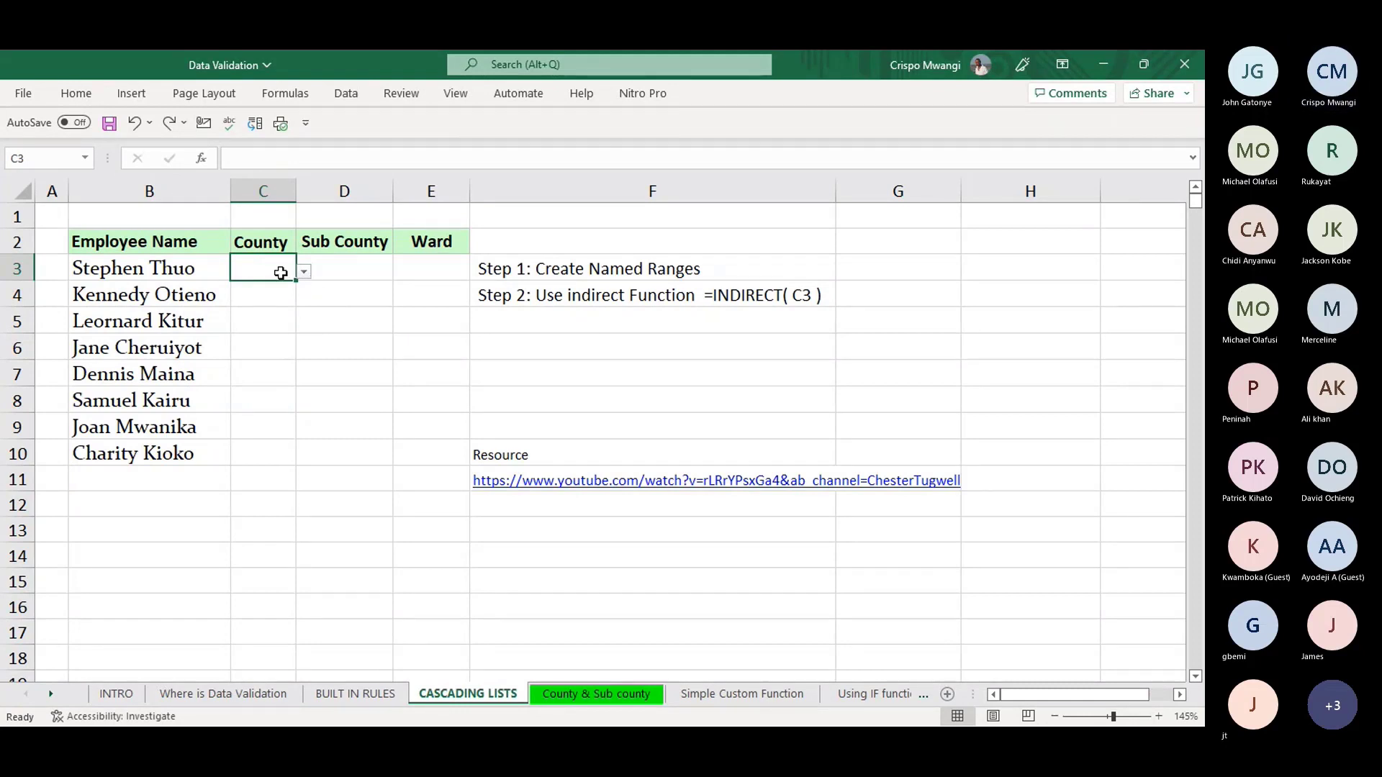
- Reselect C3:C10 and recheck the county list validation source before confirming it
left_click_drag(259, 265, 256, 451)
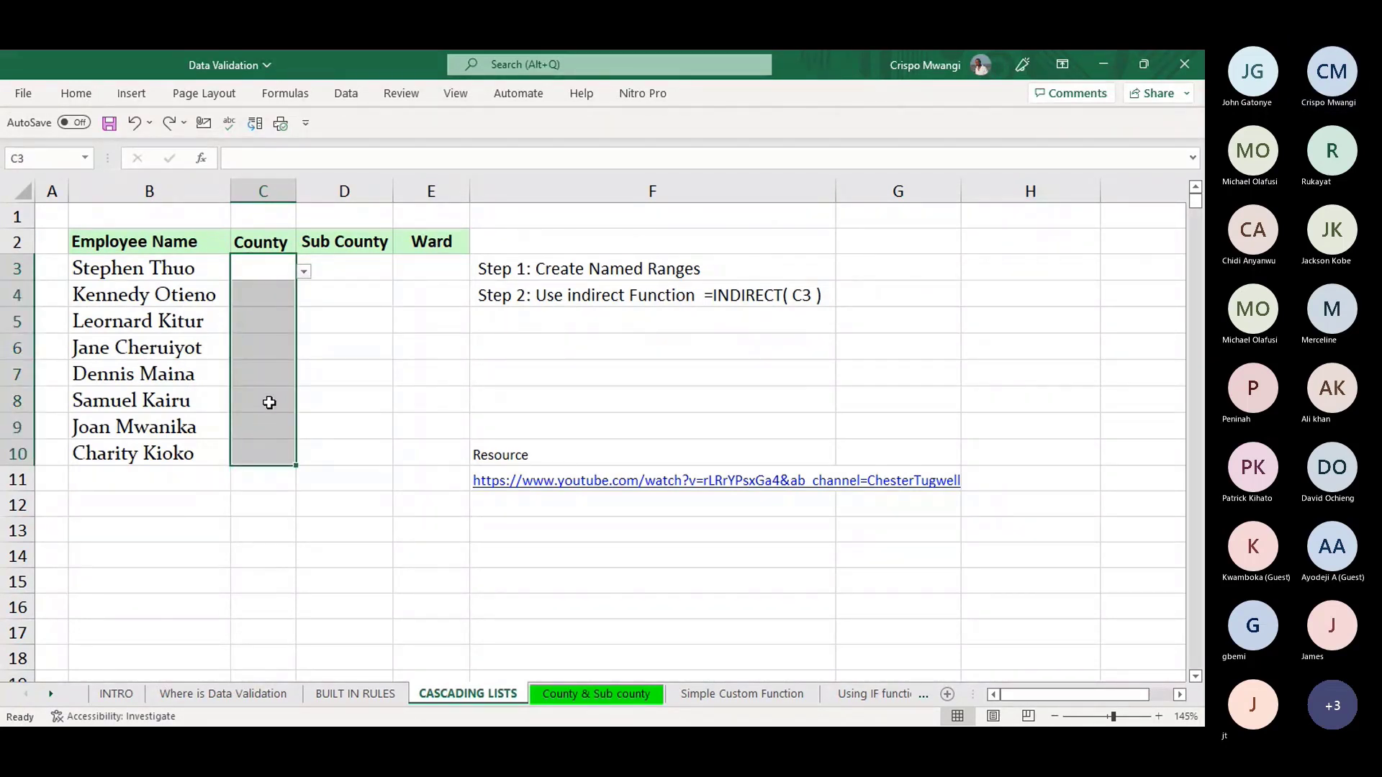
key("alt")
key("a")
key("v")
key("v")
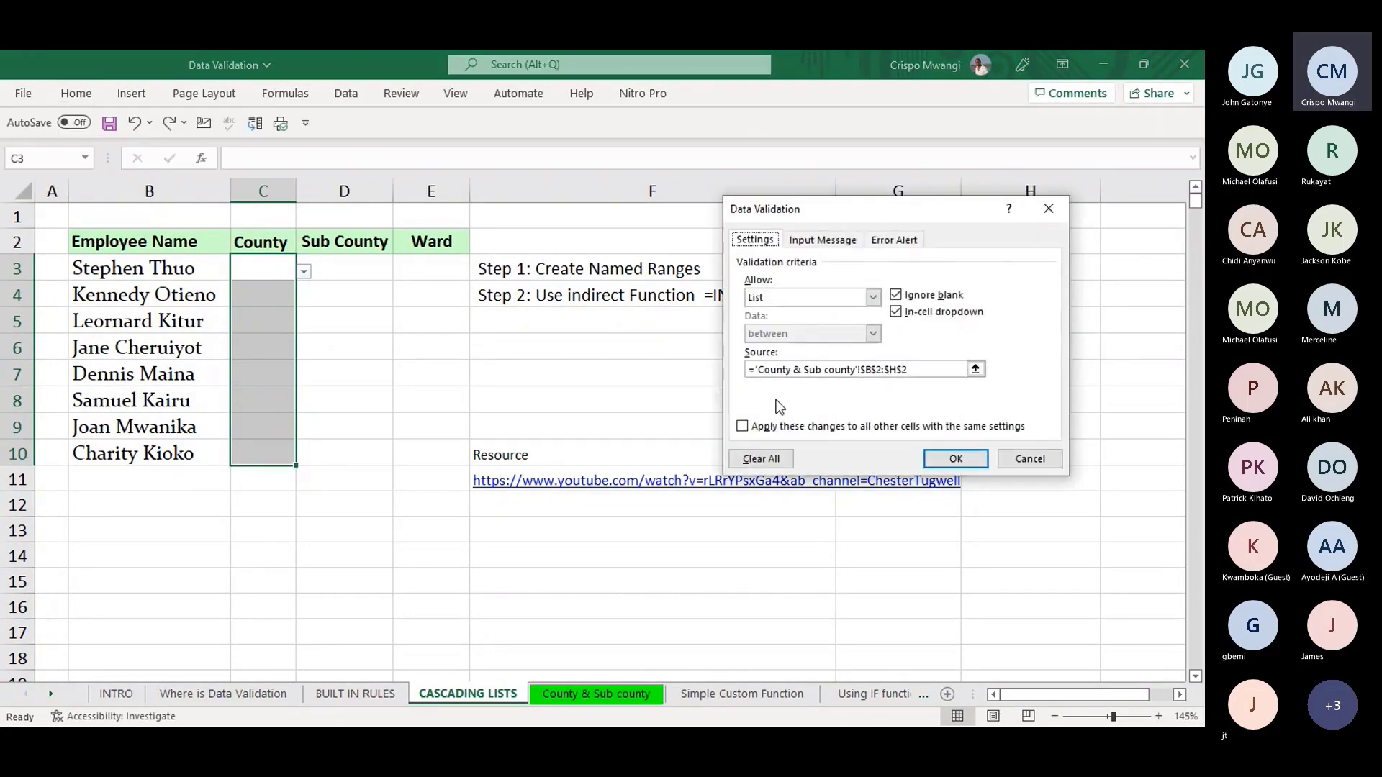
left_click(976, 370)
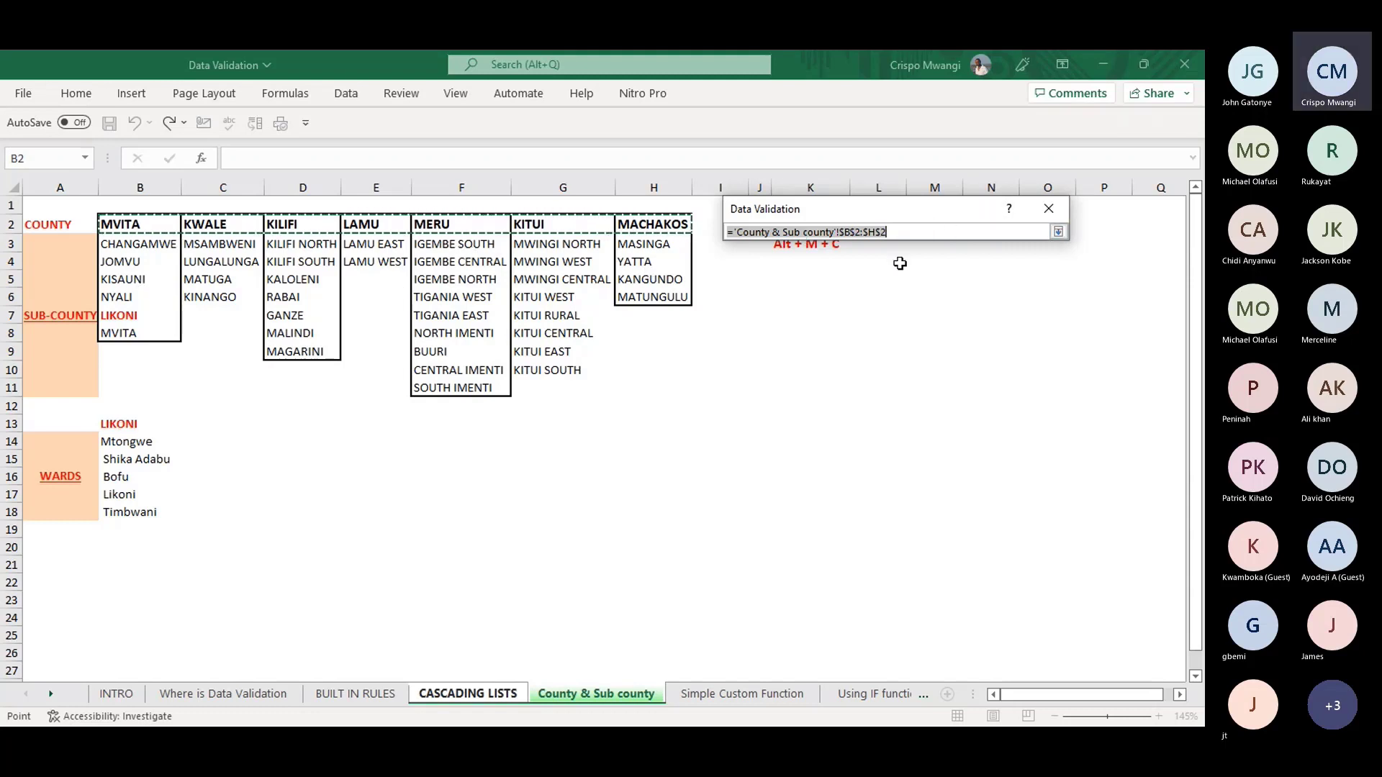
key("Return")
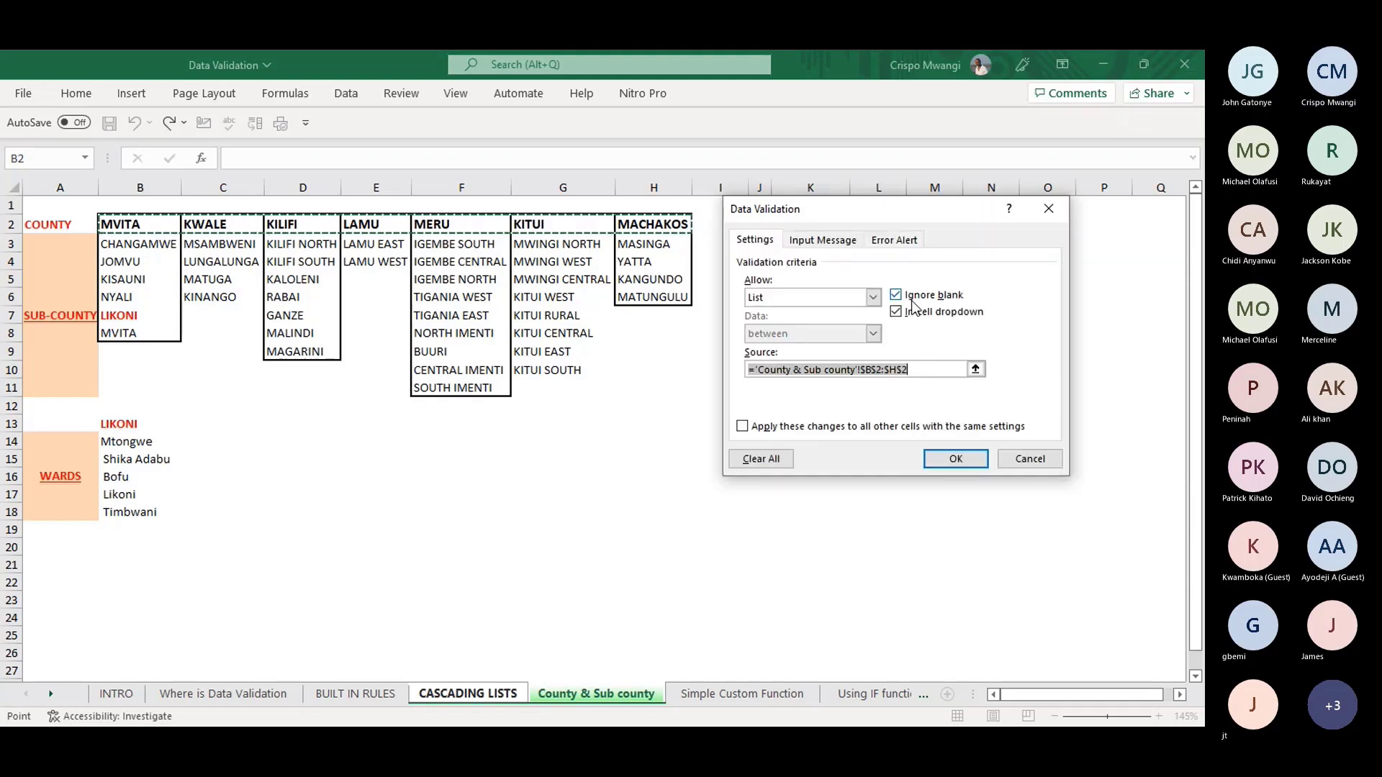
left_click(951, 459)
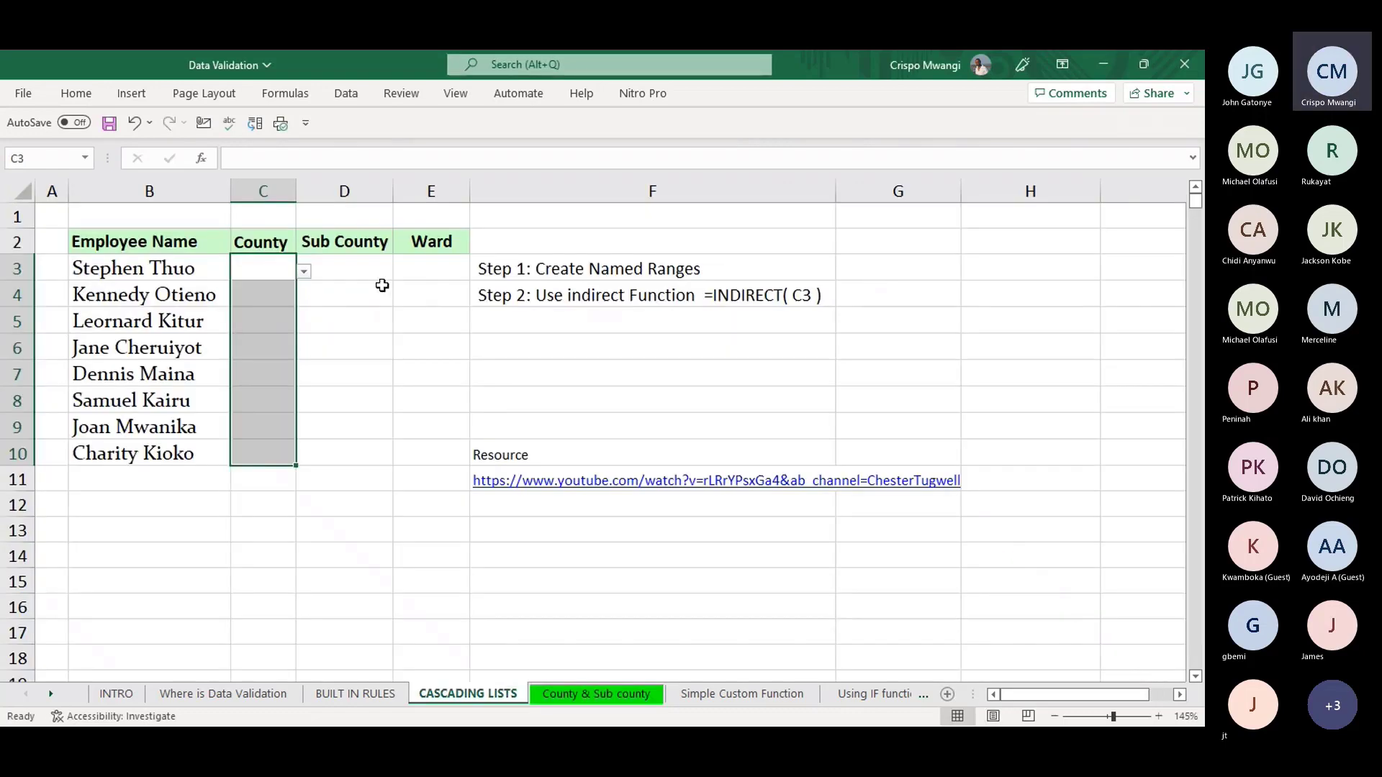
- Choose MVITA as the county in C3, then view the County & Sub county sheet
left_click(270, 269)
left_click(303, 272)
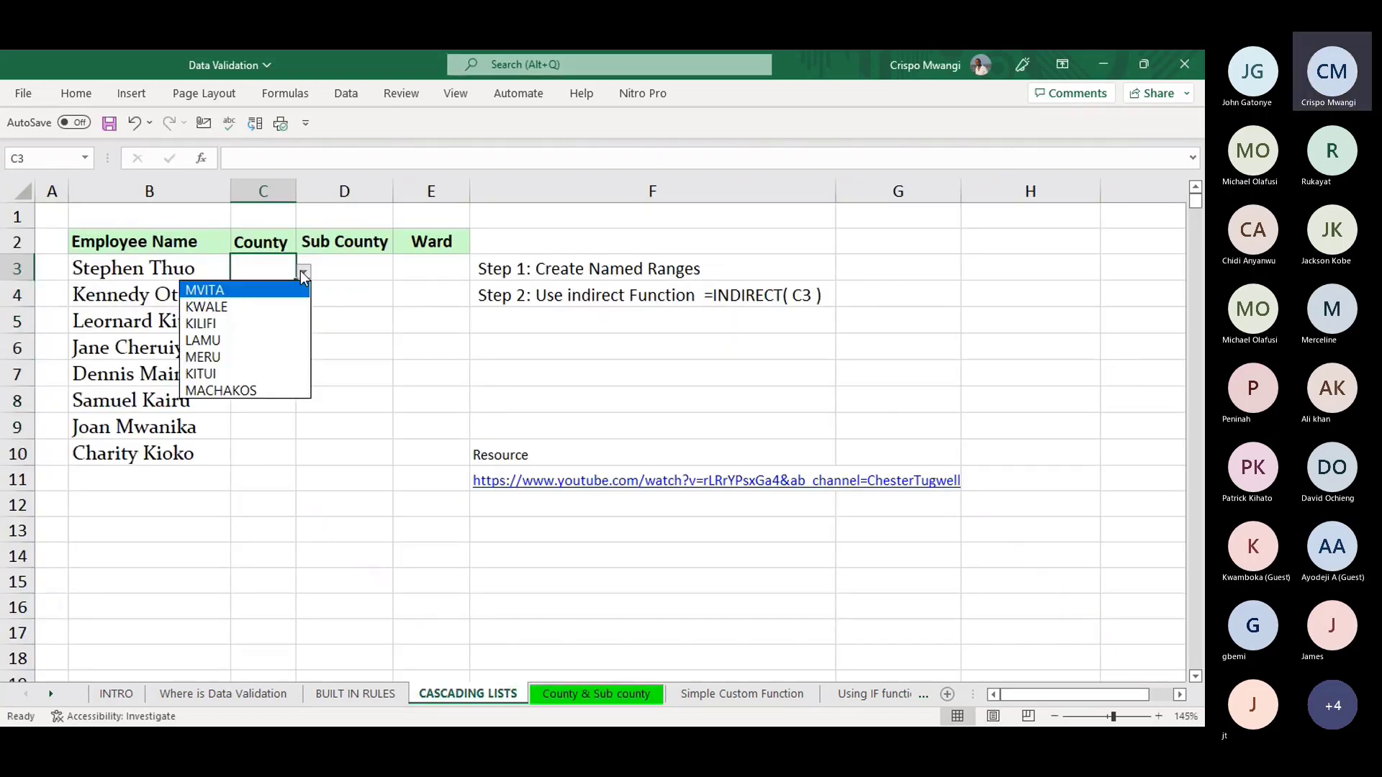
left_click(244, 291)
left_click(336, 265)
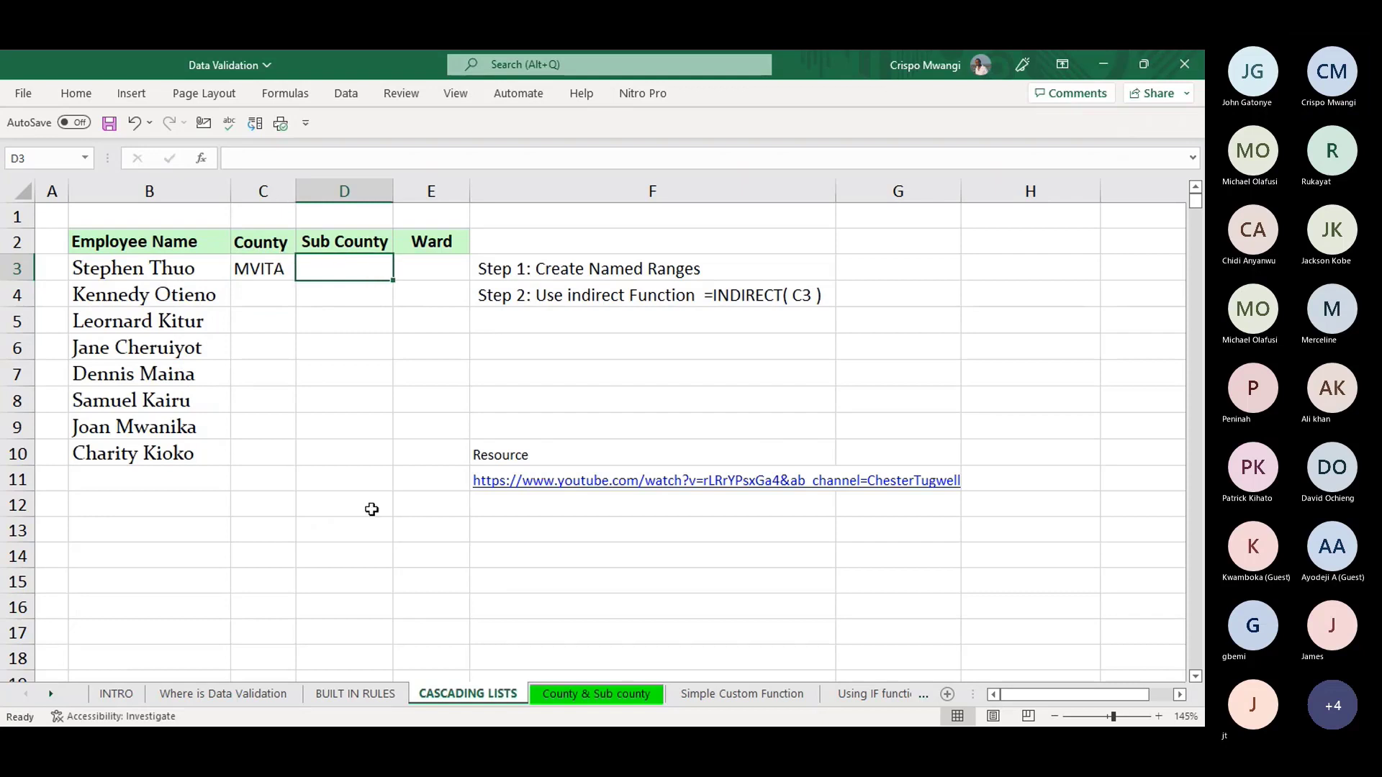
left_click(571, 694)
- Correct the county header on the County & Sub county sheet to MOMBASA
left_click(139, 224)
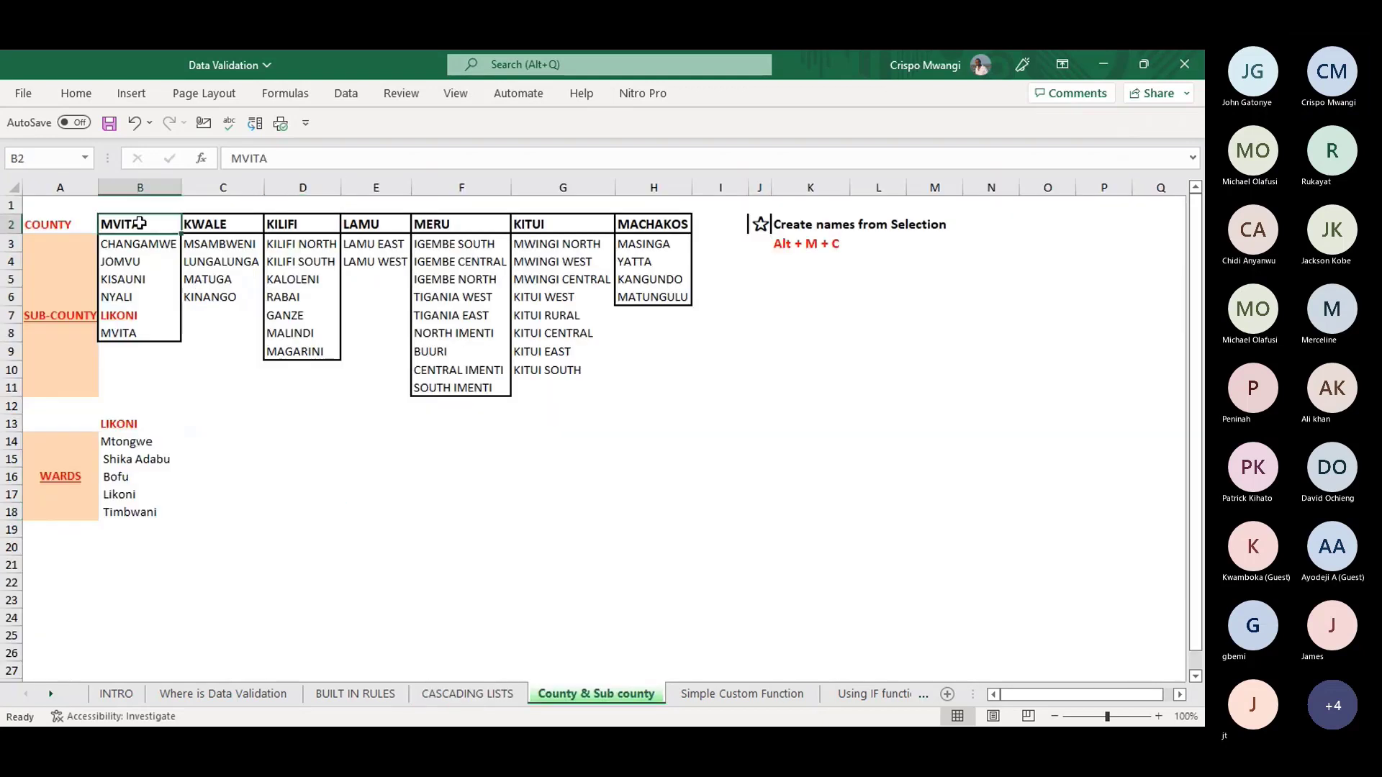
type("MOM")
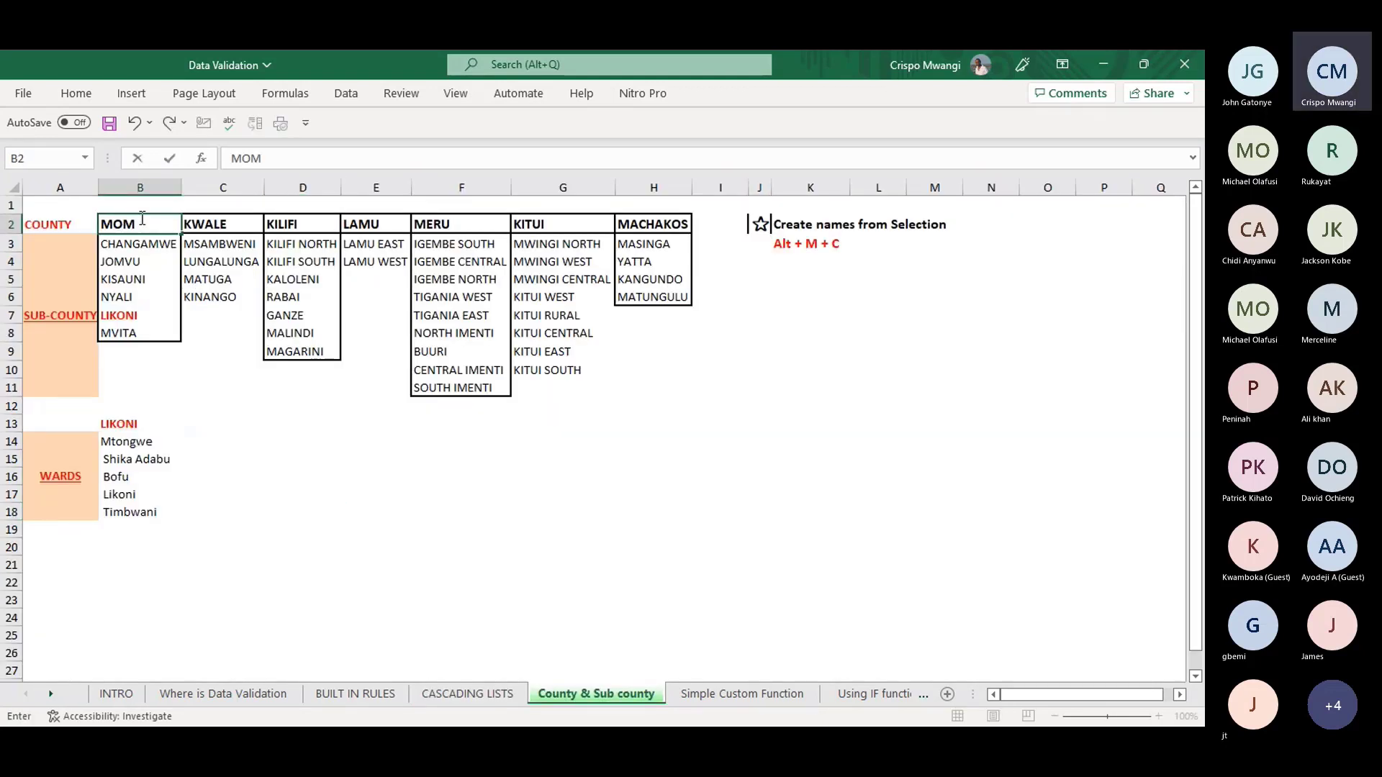
type("BSA")
type("ASA")
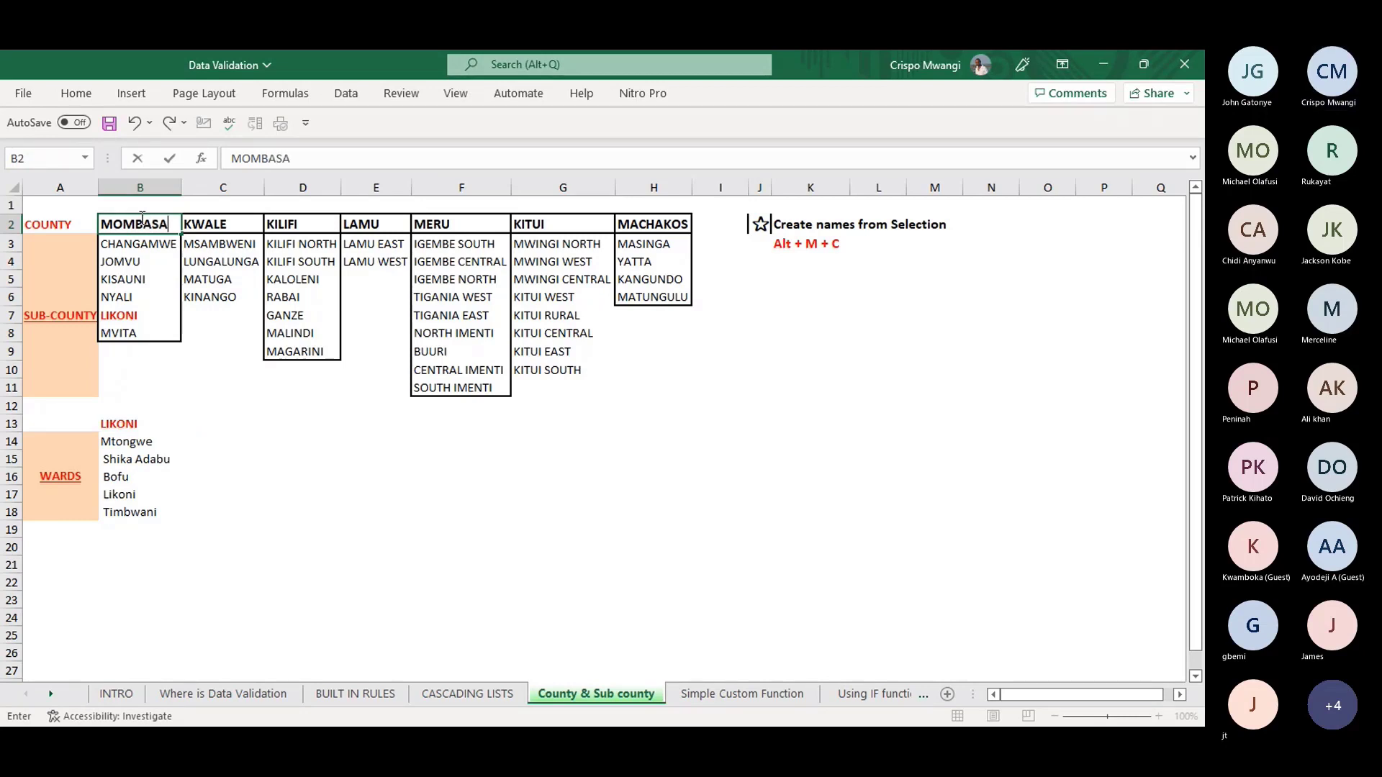
left_click(215, 369)
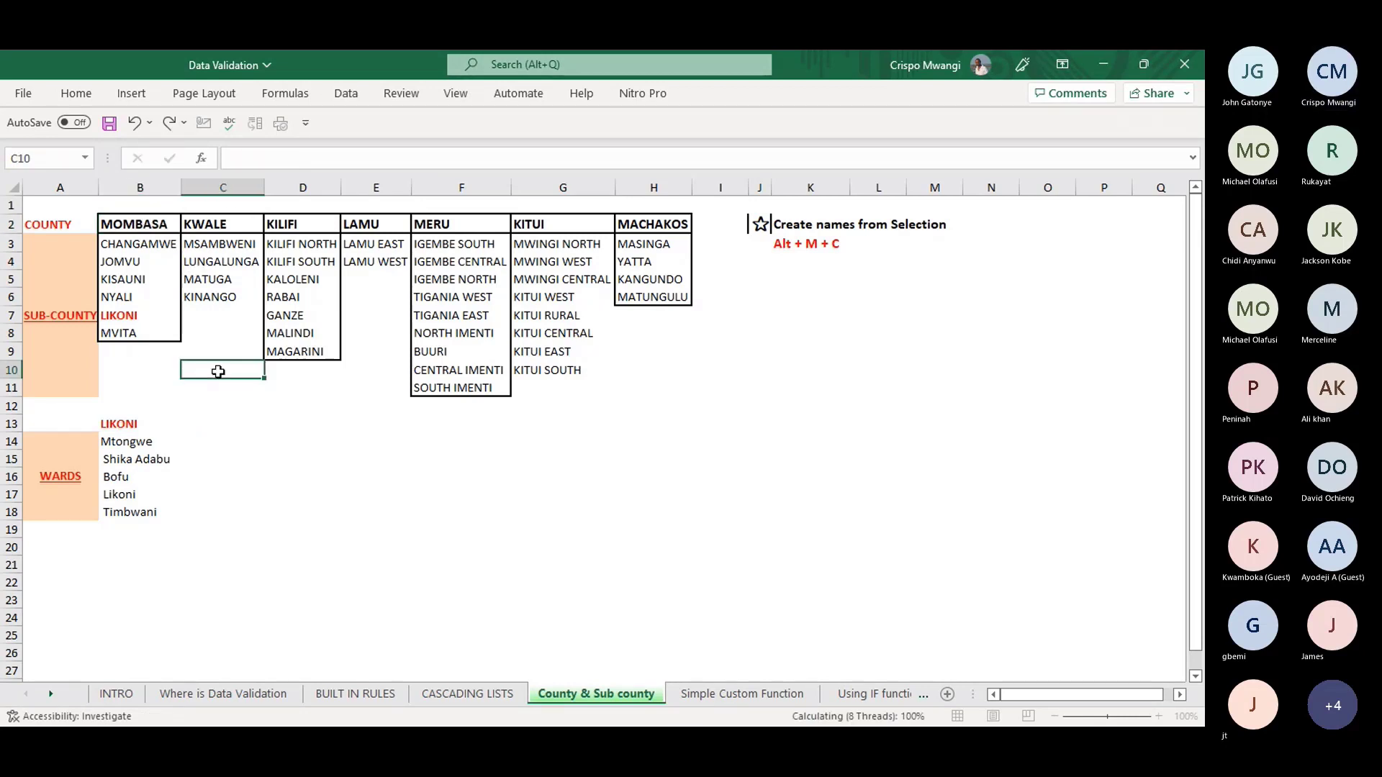
left_click(129, 331)
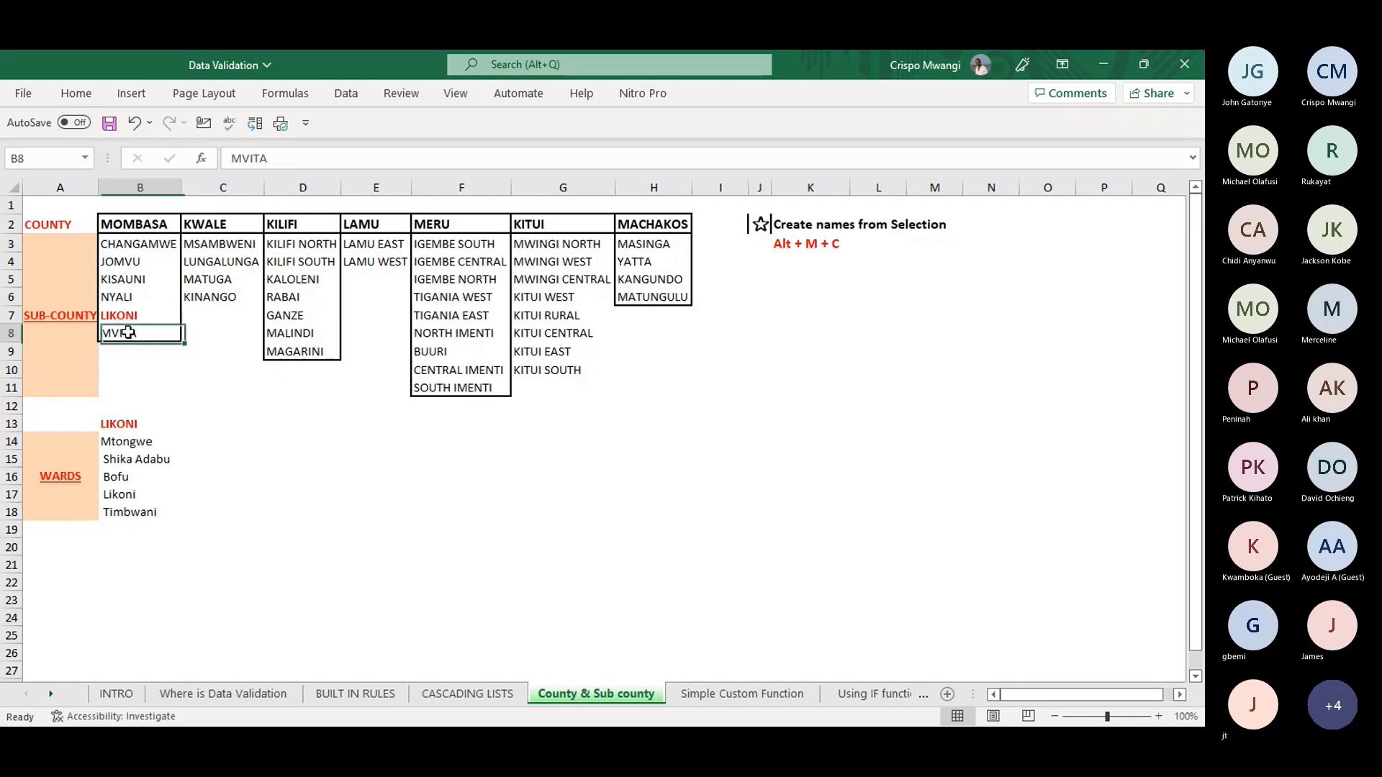
- Pick MOMBASA in C3 on CASCADING LISTS and autofit column C to show it
left_click(506, 694)
left_click(304, 272)
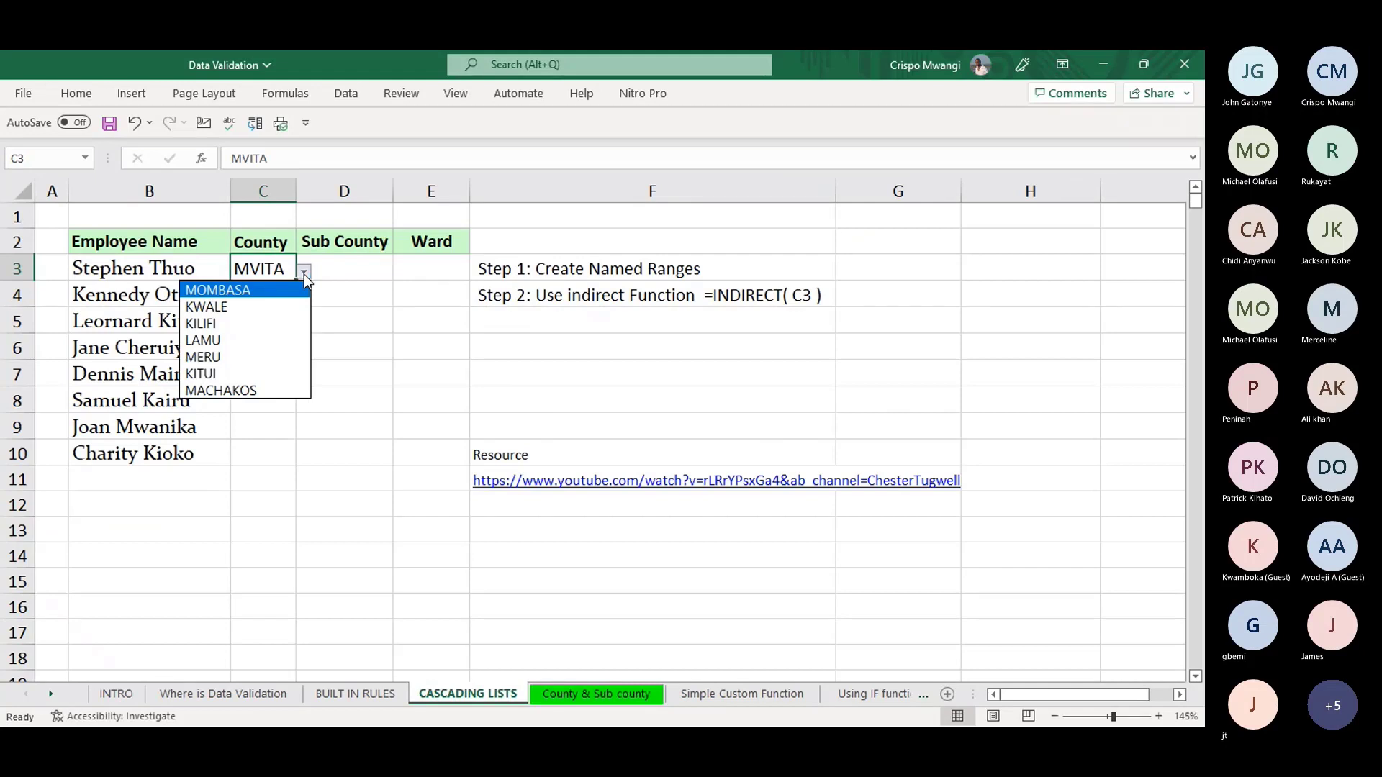
left_click(272, 288)
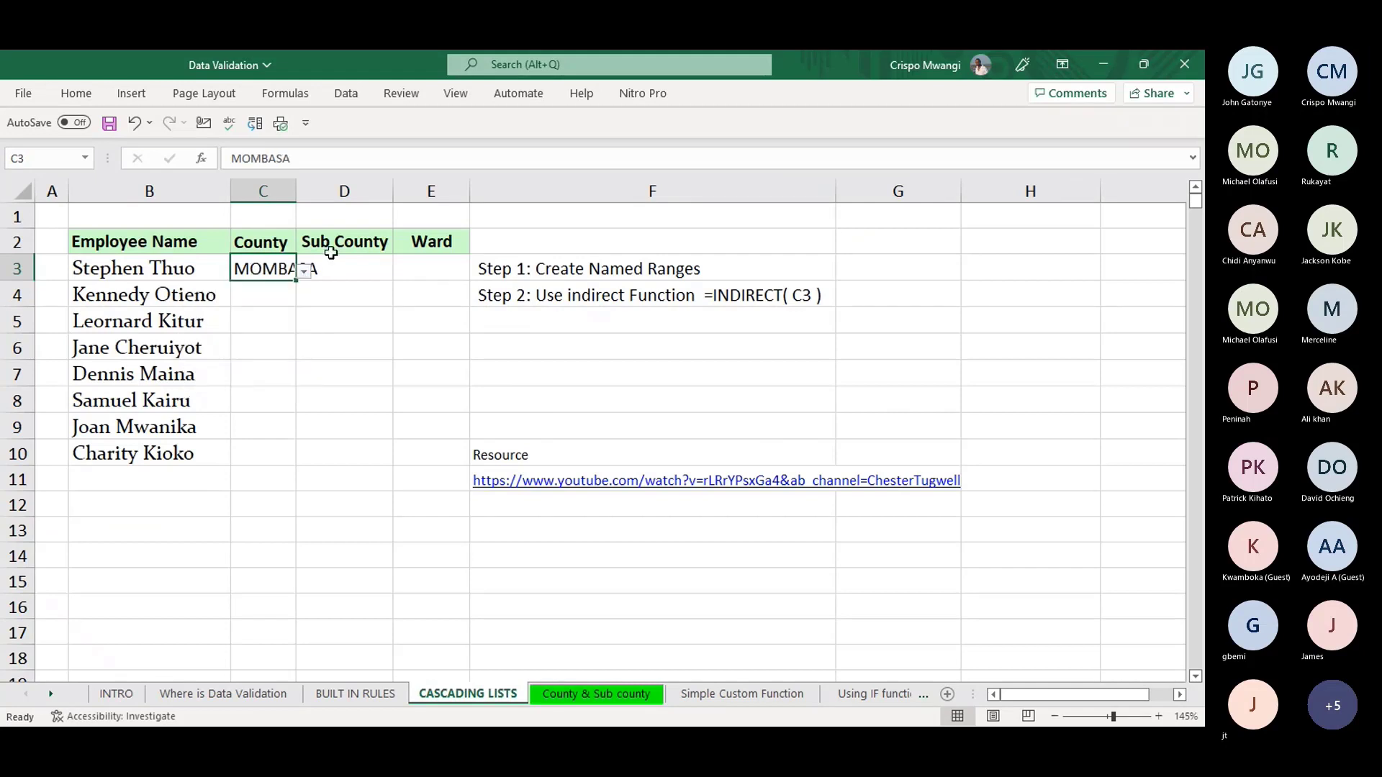
double_click(297, 197)
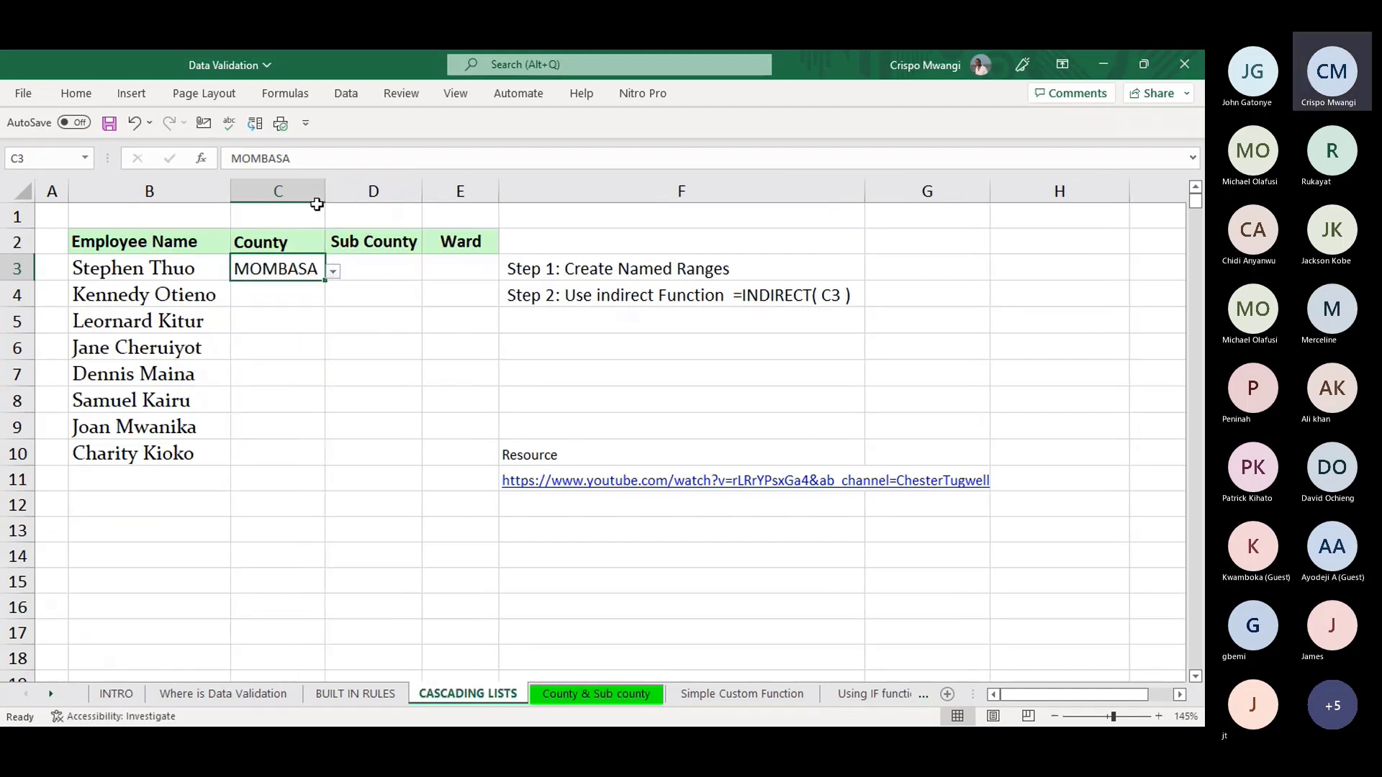
left_click(371, 272)
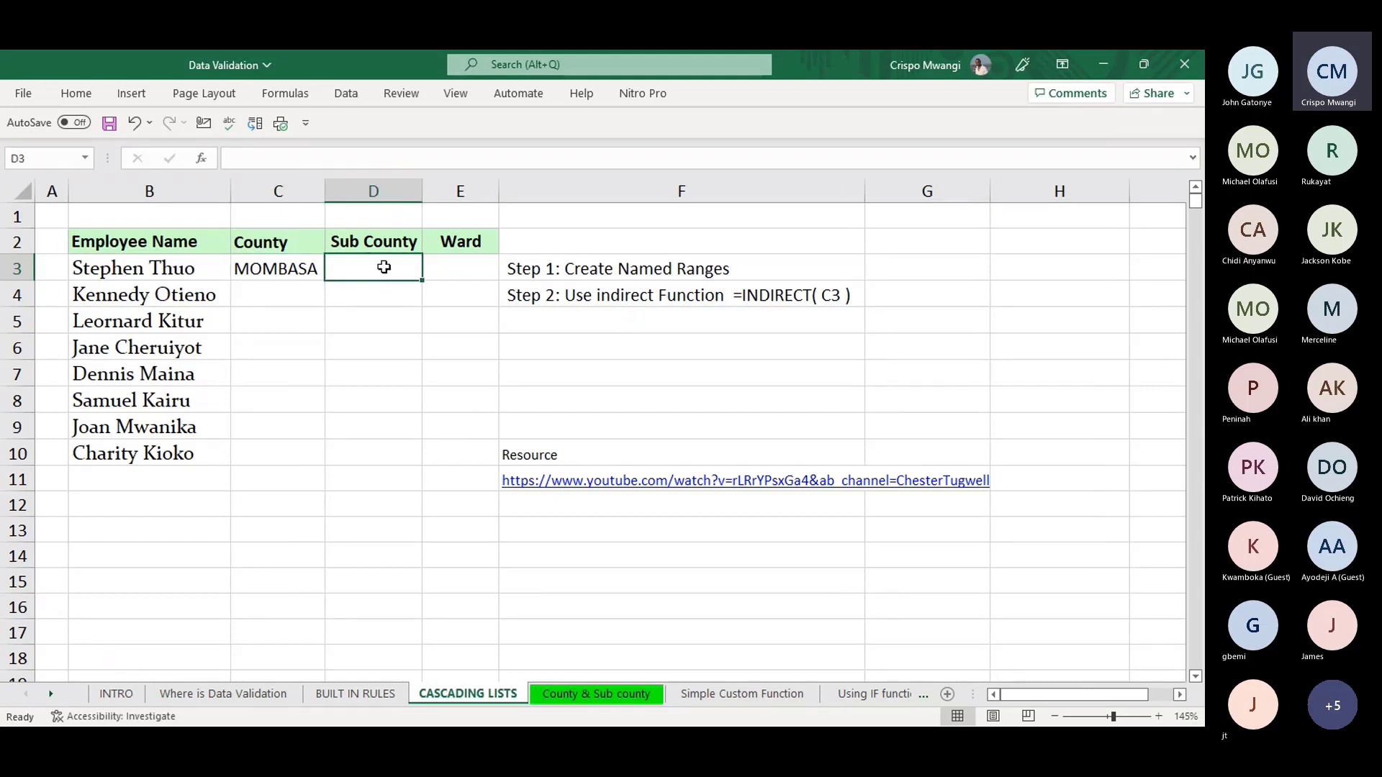
- Give D3:D10 a List validation of =INDIRECT(C3) with a relative reference, then pick LIKONI in D3
left_click_drag(384, 267, 377, 453)
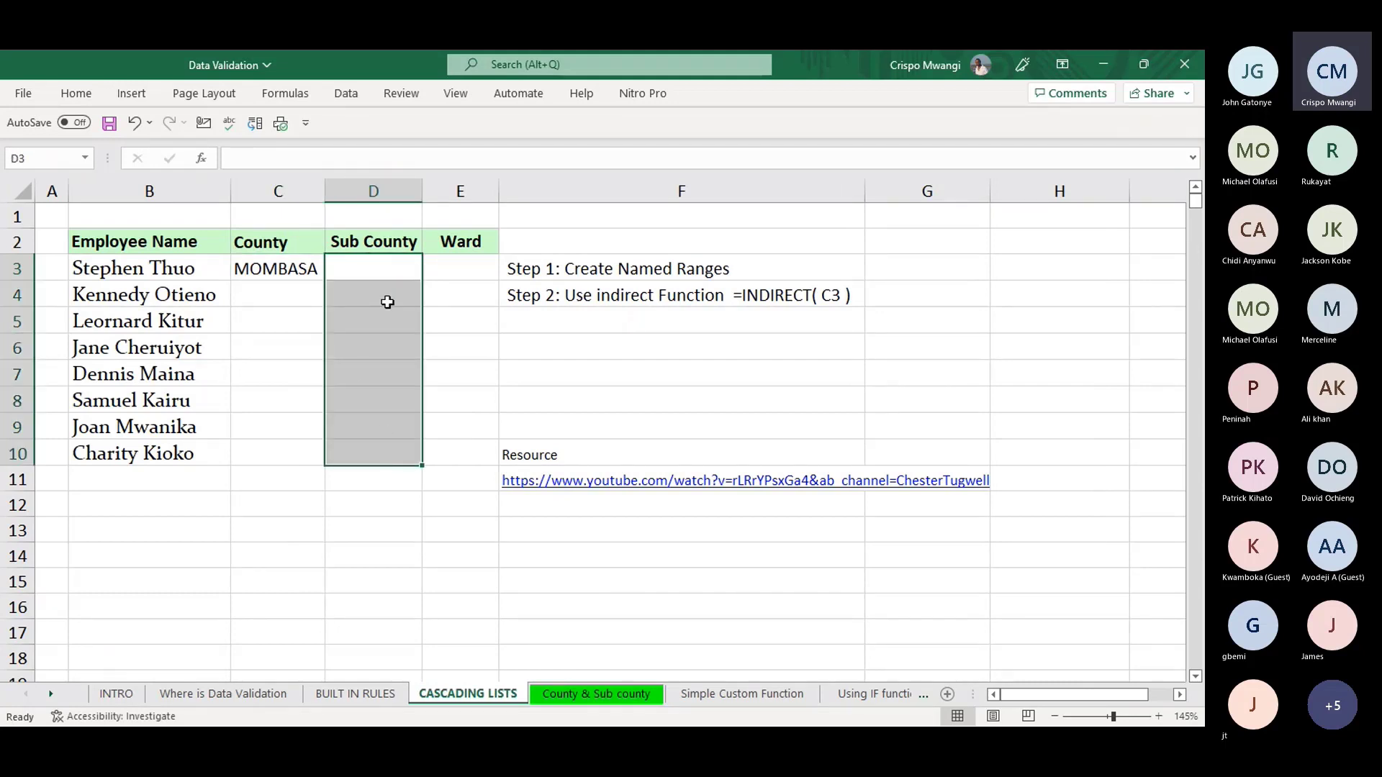
key("alt")
key("a")
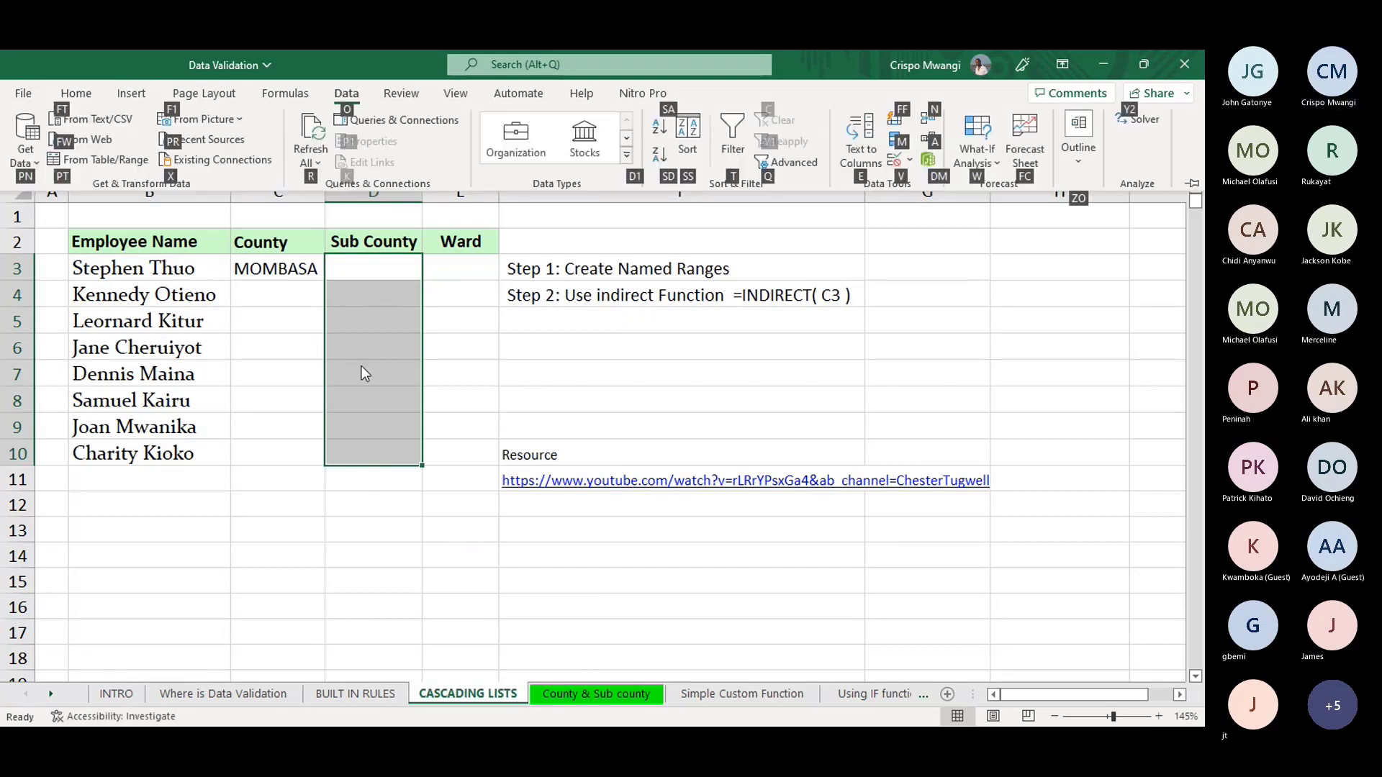
key("v")
key("v")
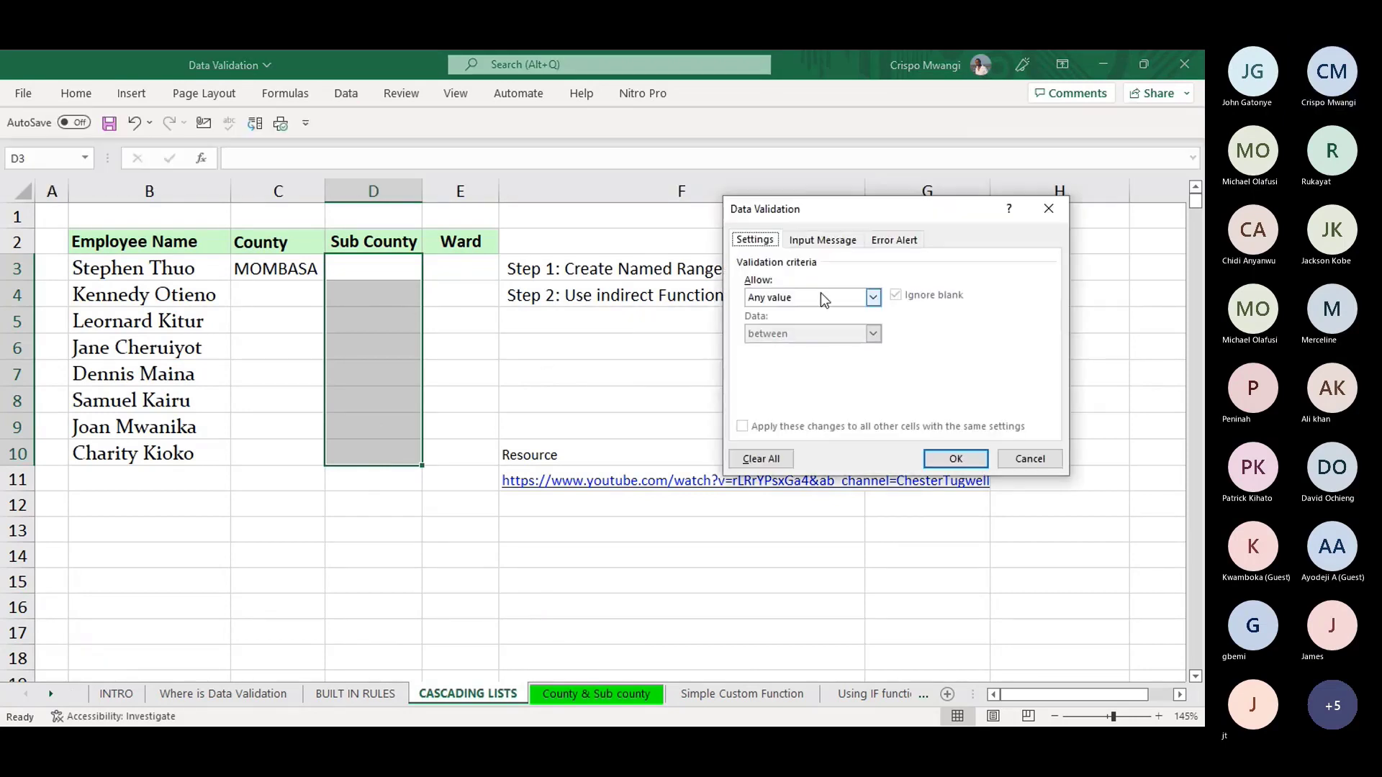
left_click(873, 296)
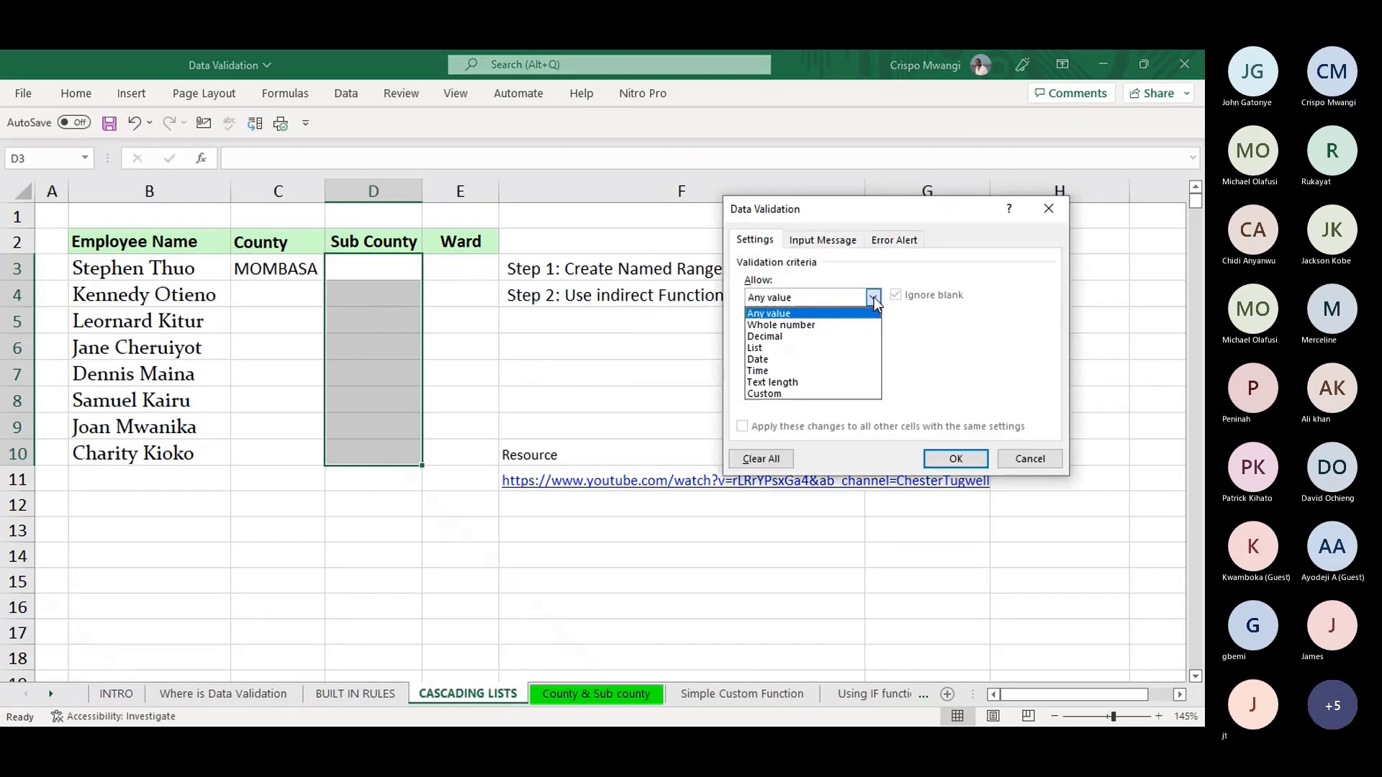
left_click(777, 348)
left_click(774, 369)
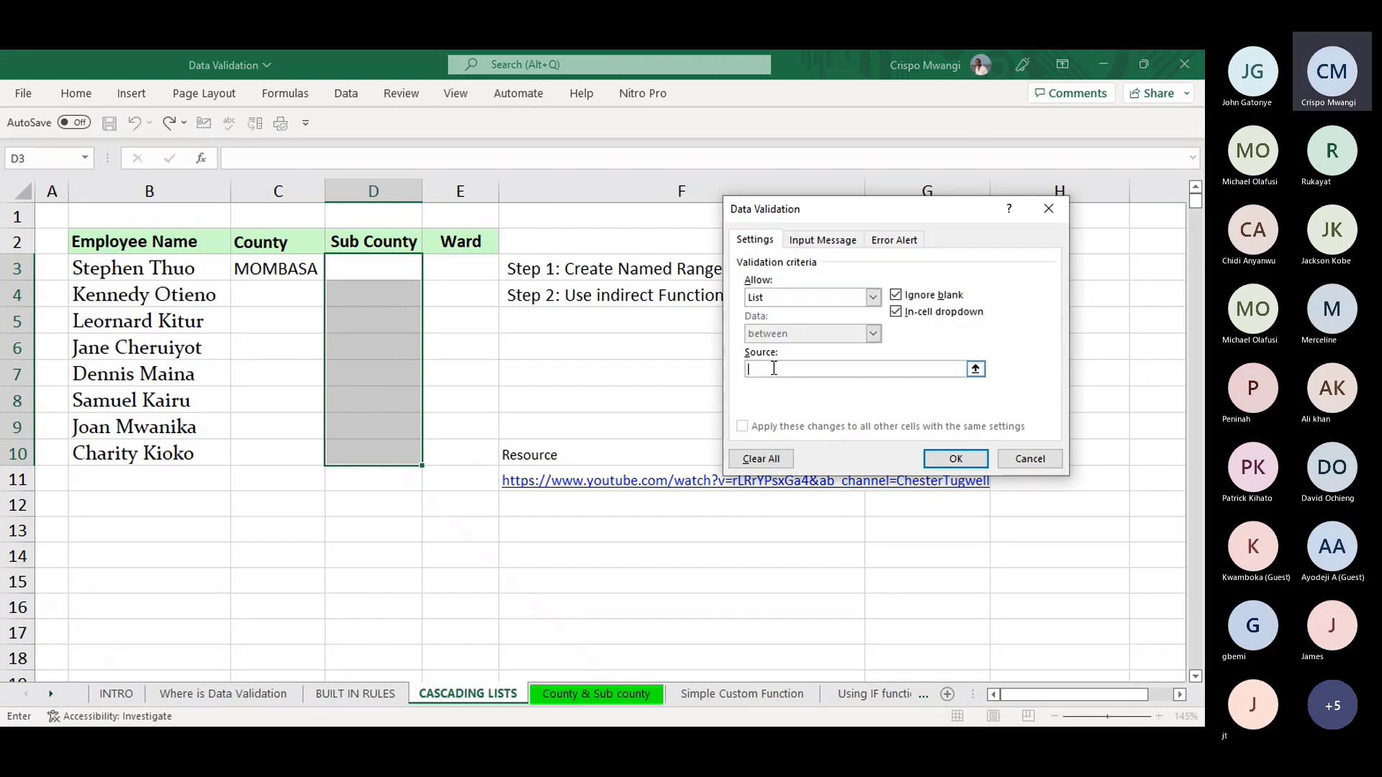
type("=")
left_click_drag(871, 215, 688, 351)
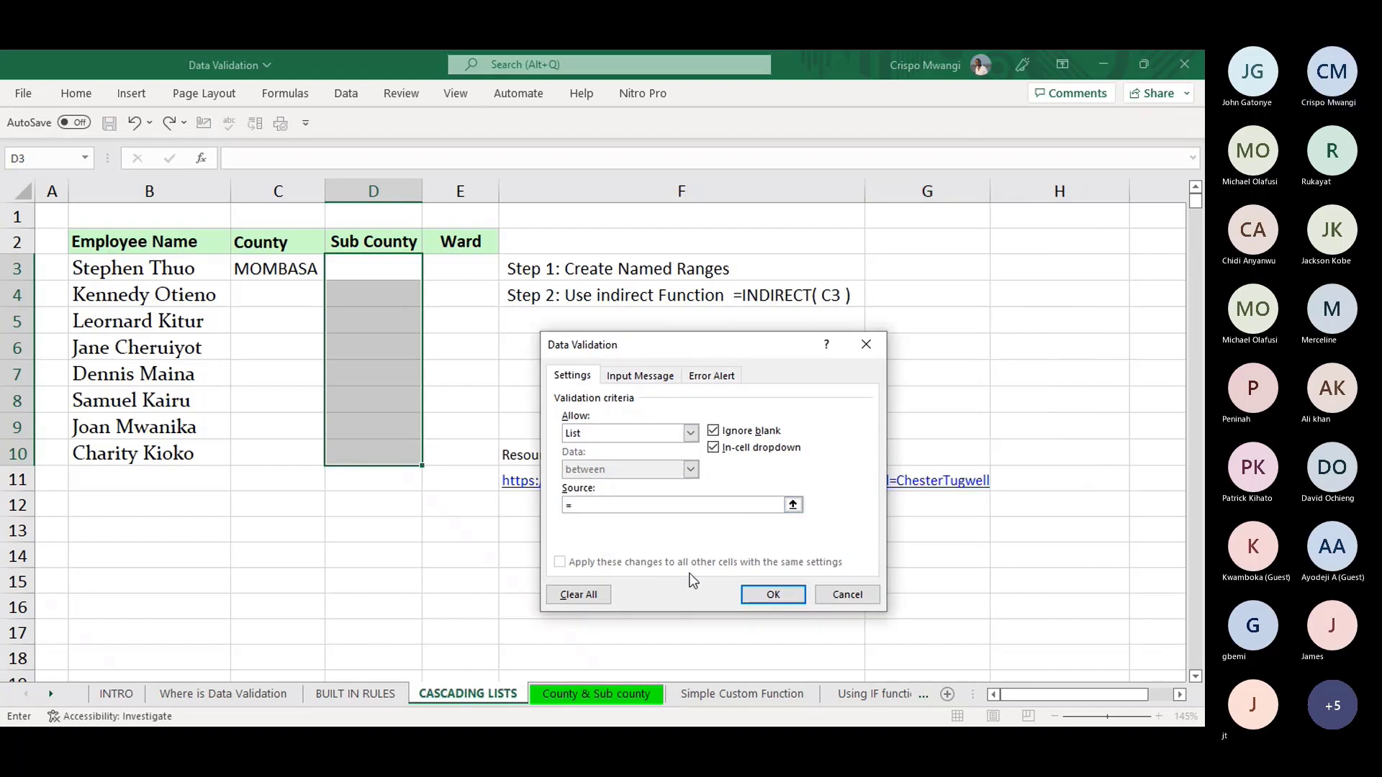
type("INDIRECT")
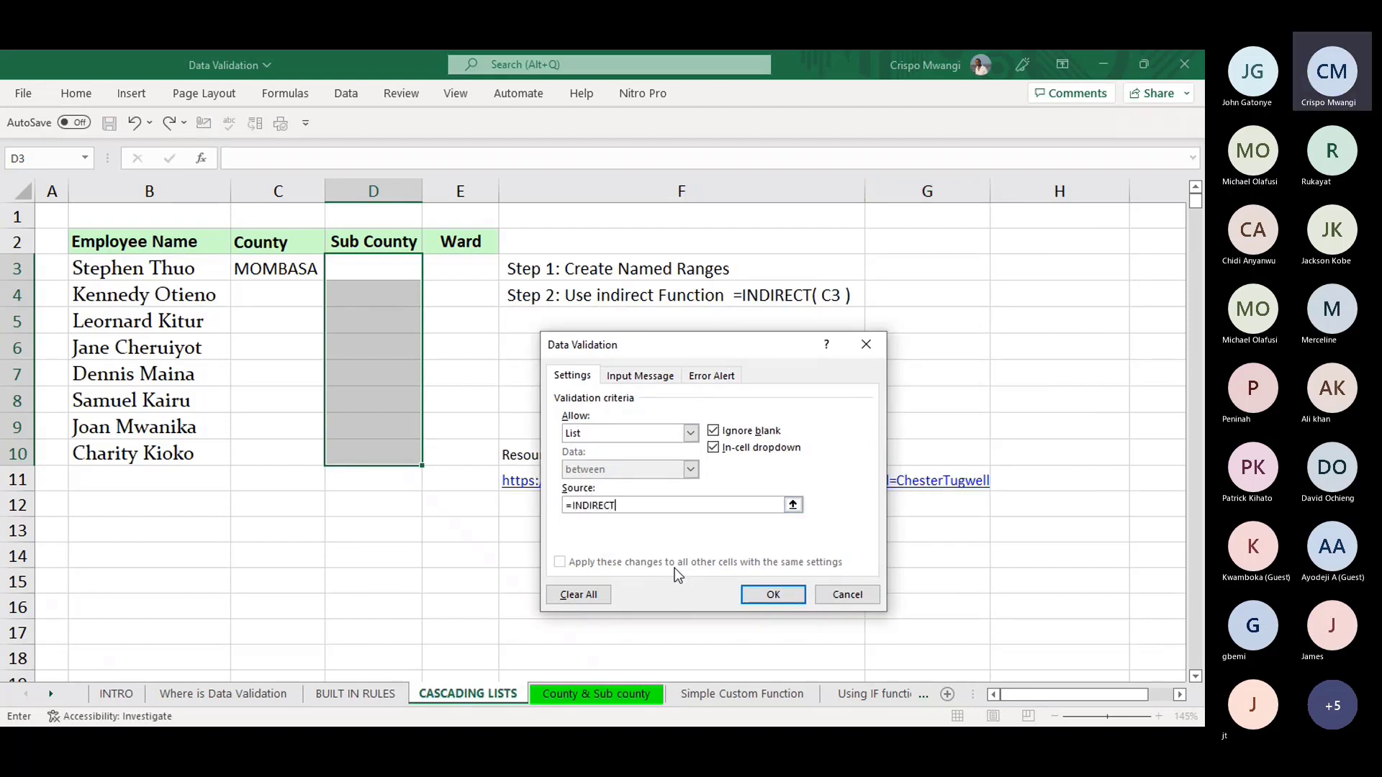
type("(")
left_click(274, 264)
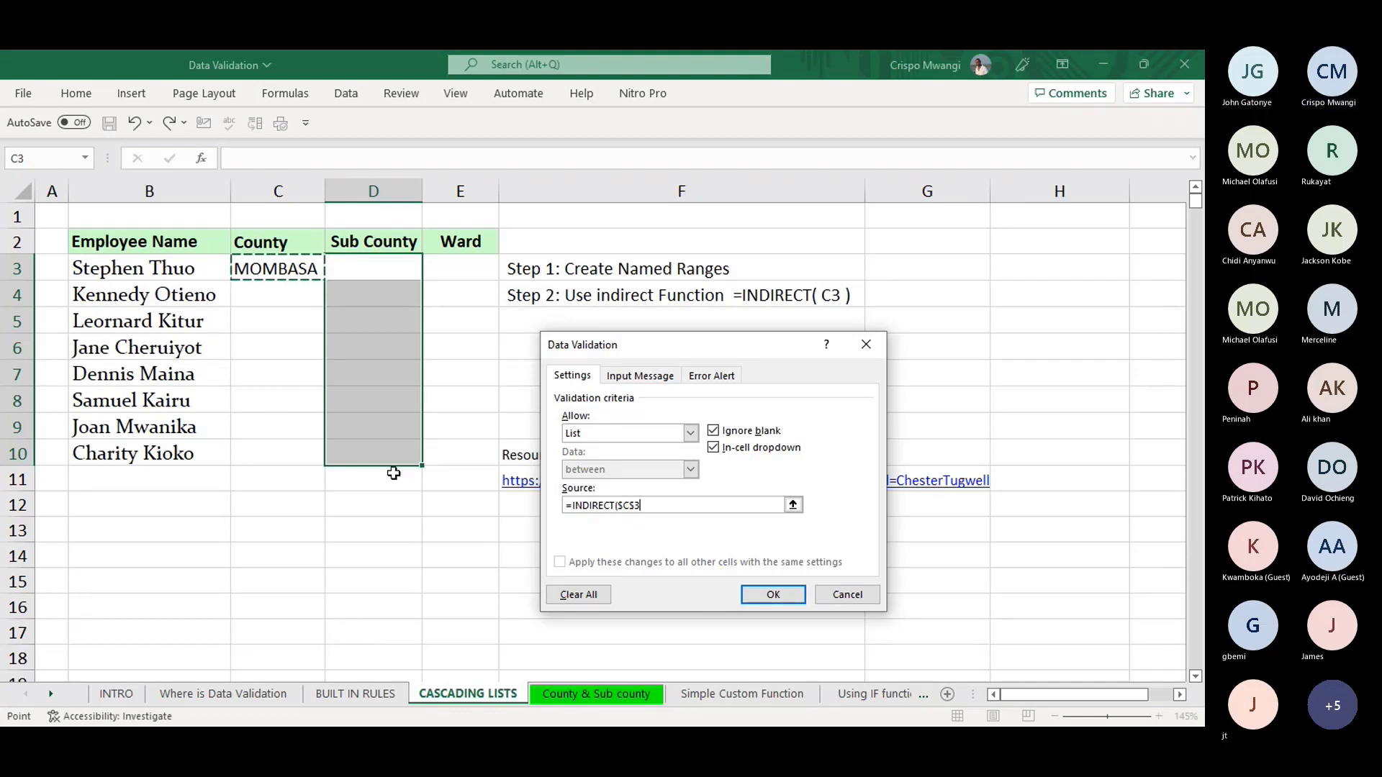
key("F4")
key("F4")
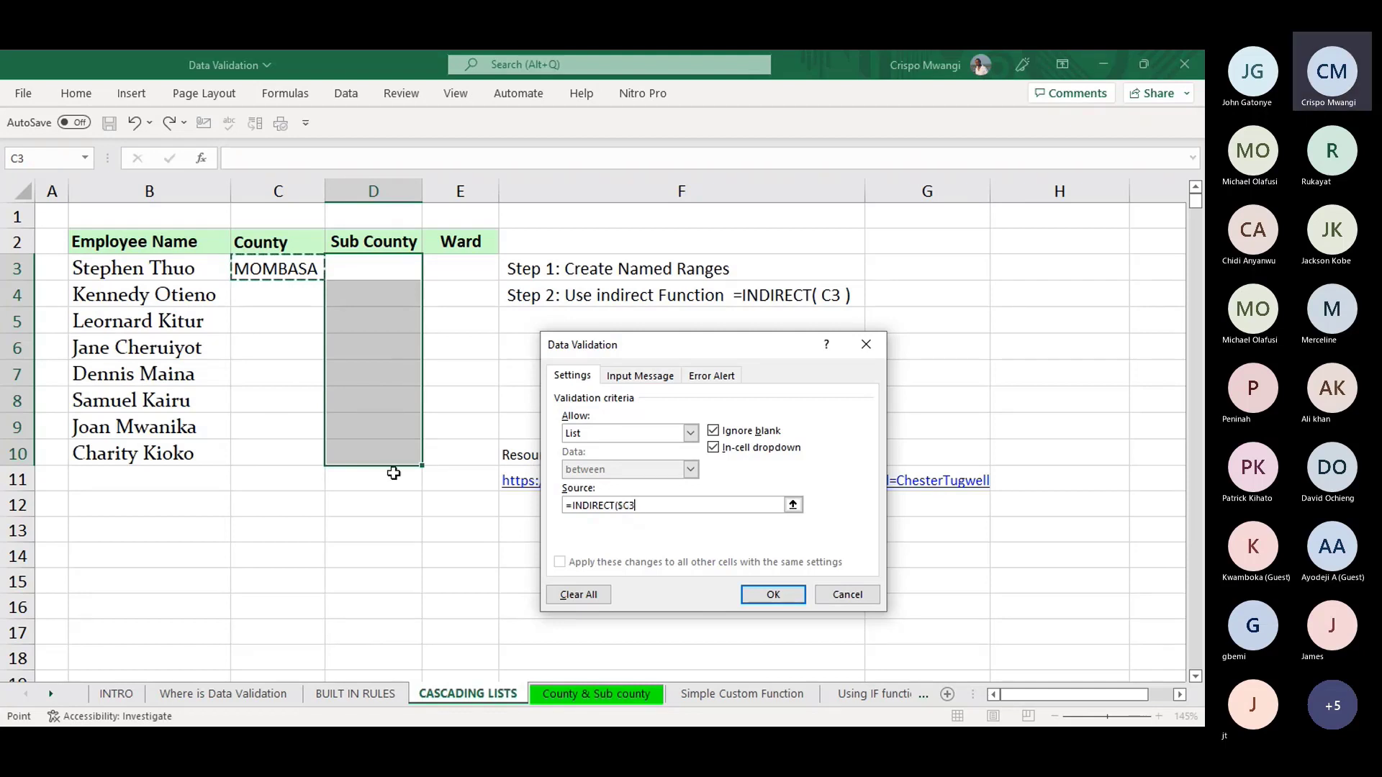
key("F4")
type(")")
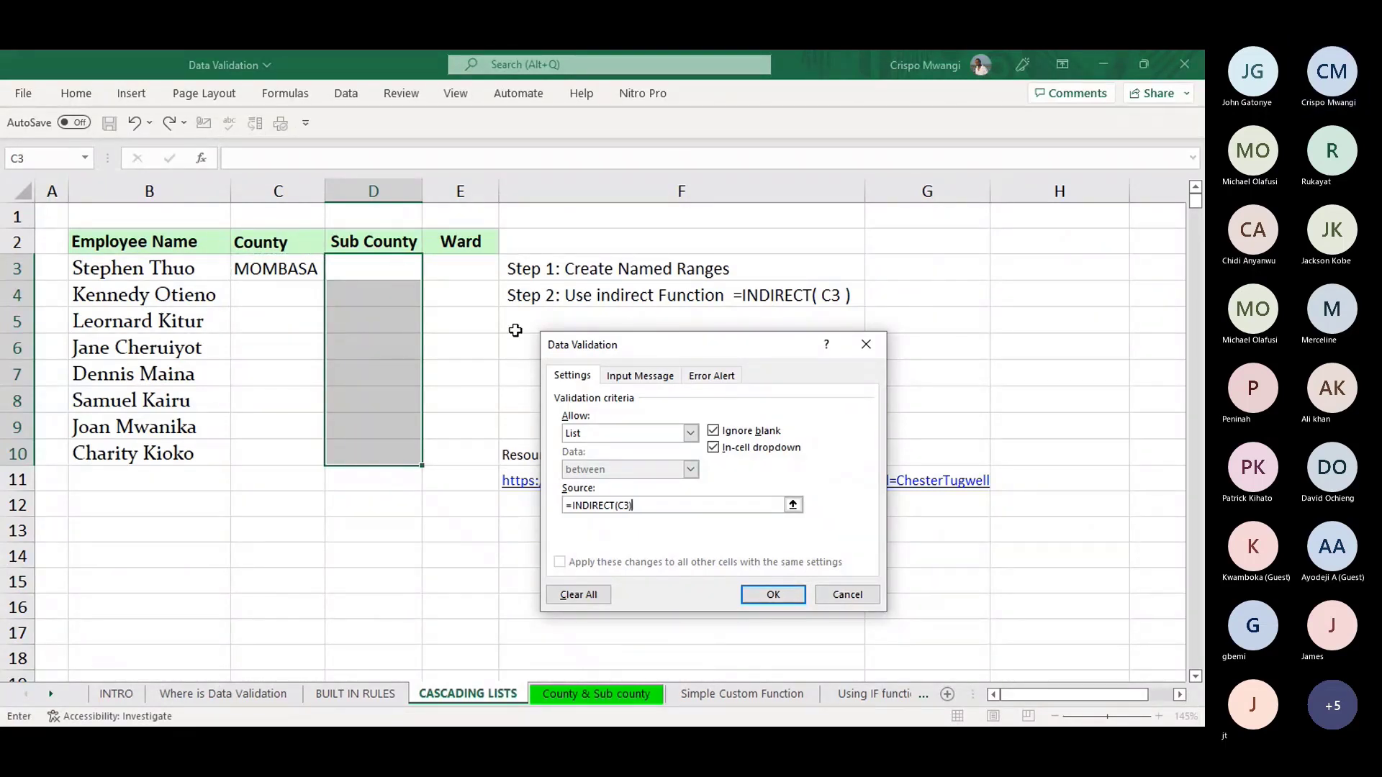
left_click(787, 596)
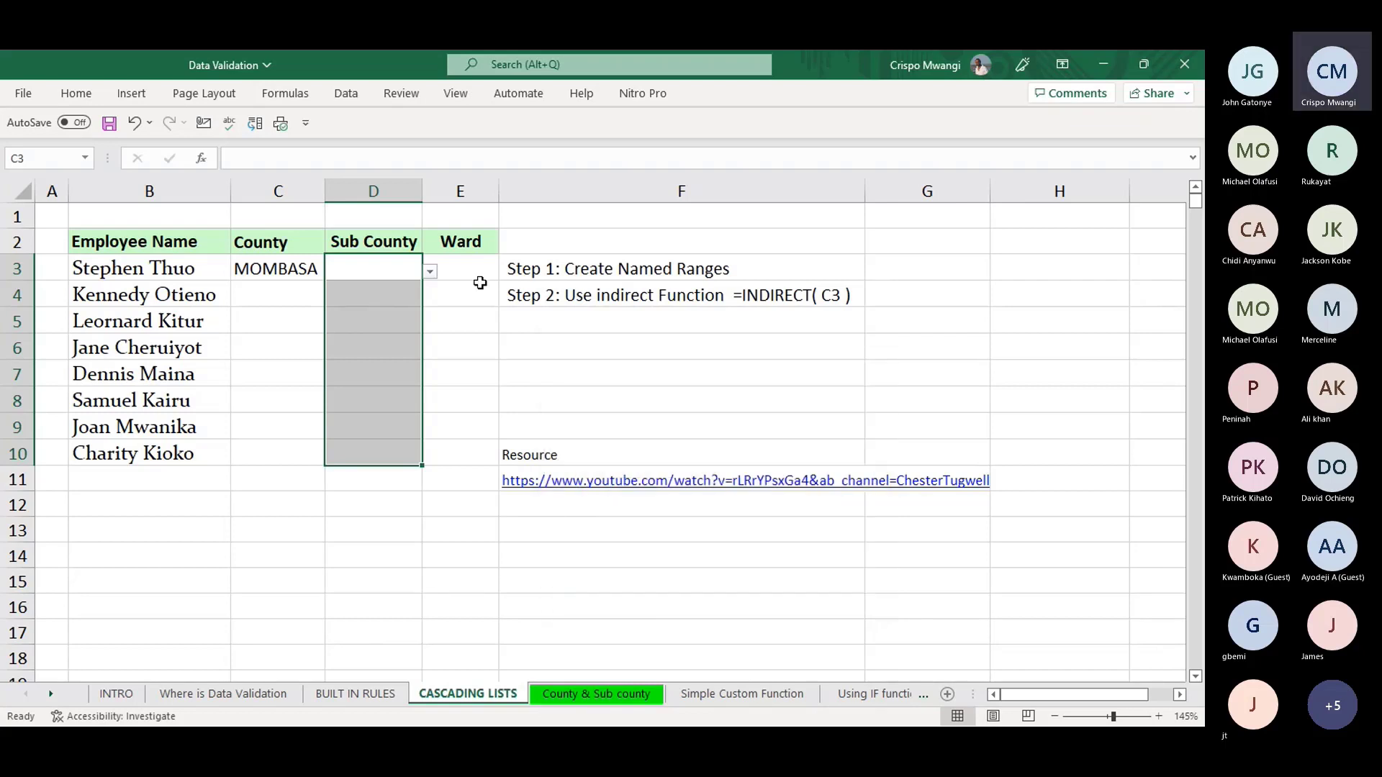
left_click(431, 272)
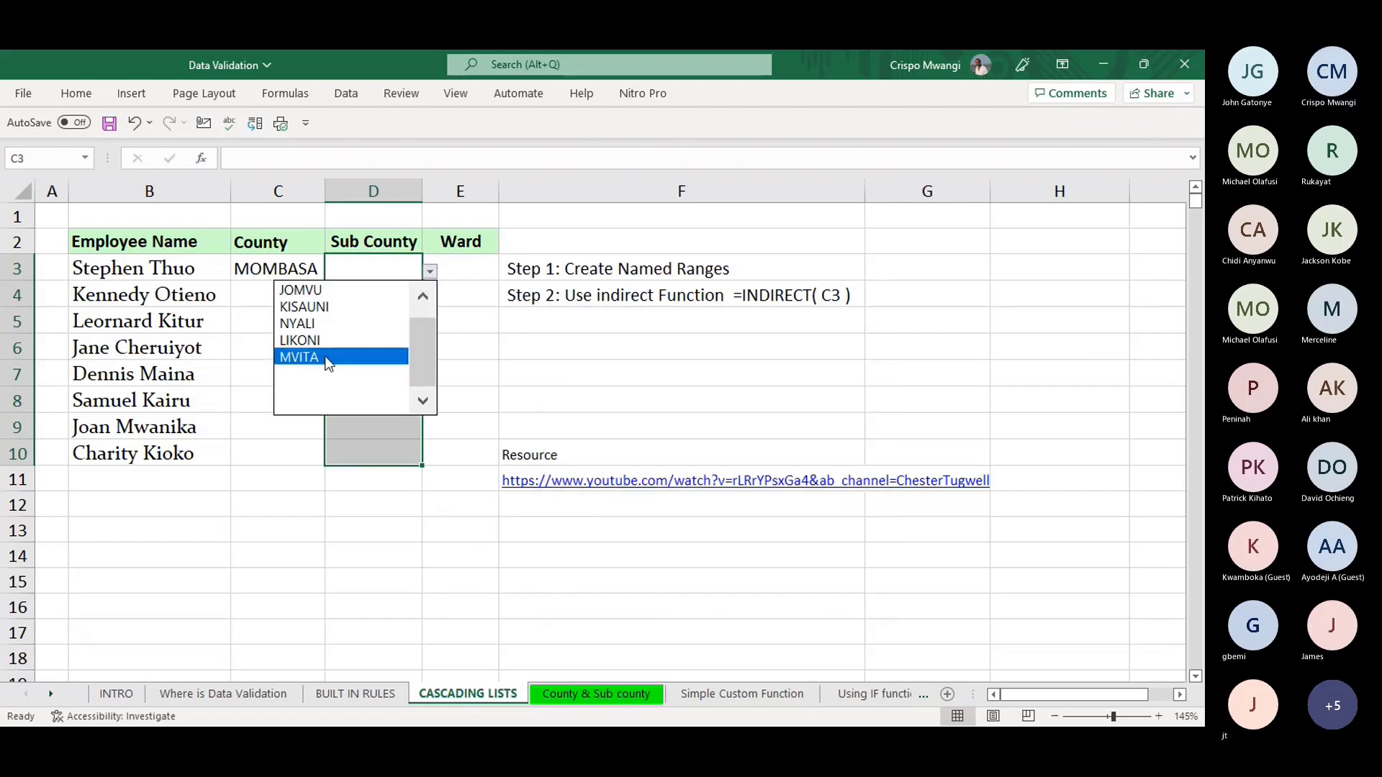
left_click(317, 338)
left_click(315, 277)
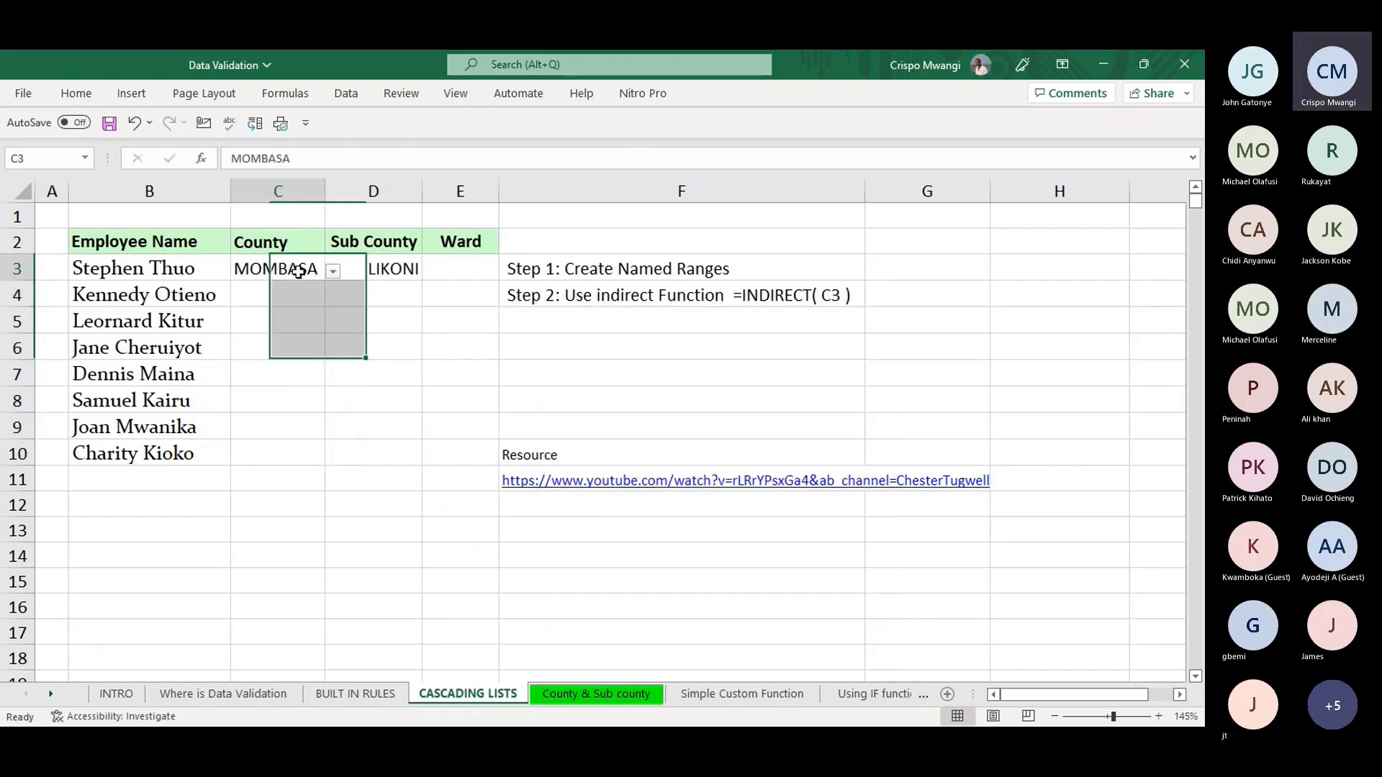
left_click(333, 271)
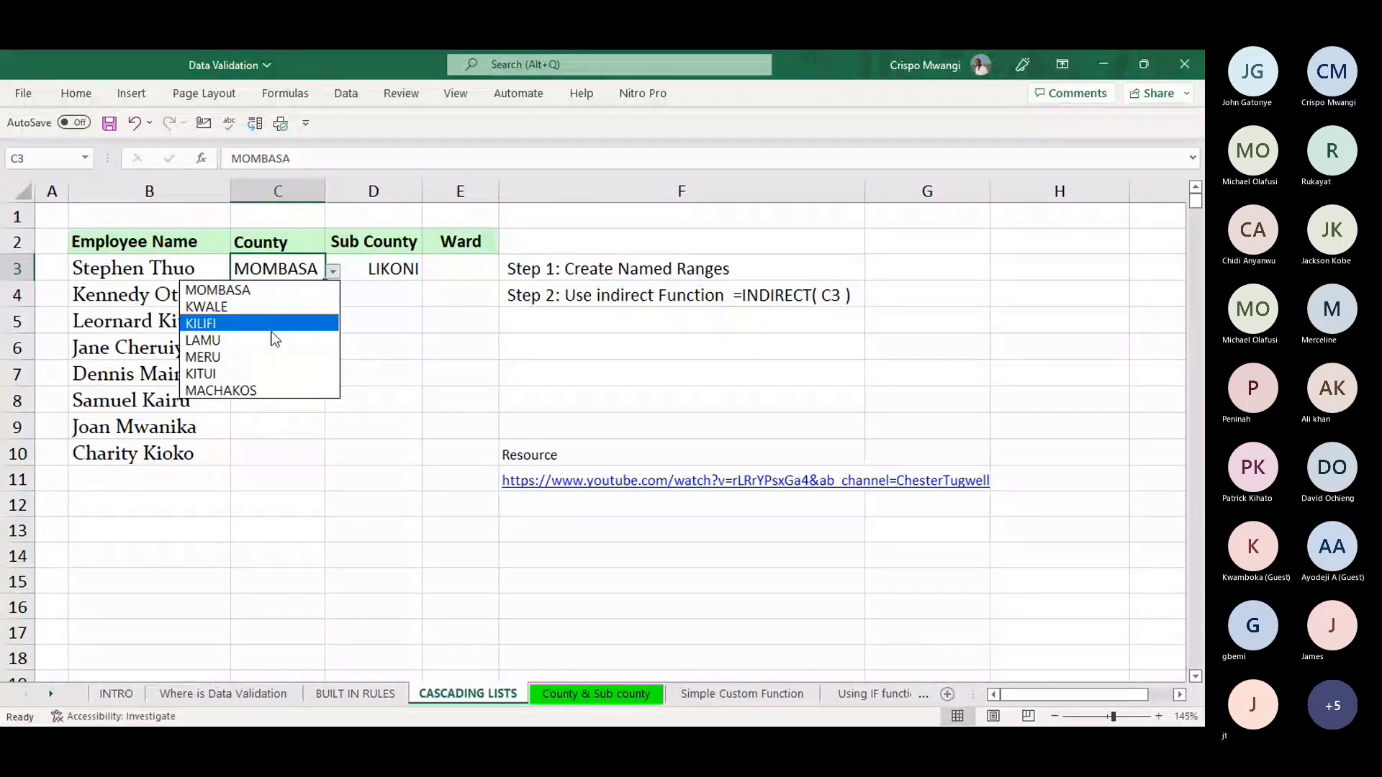
left_click(259, 304)
left_click(409, 260)
left_click(430, 271)
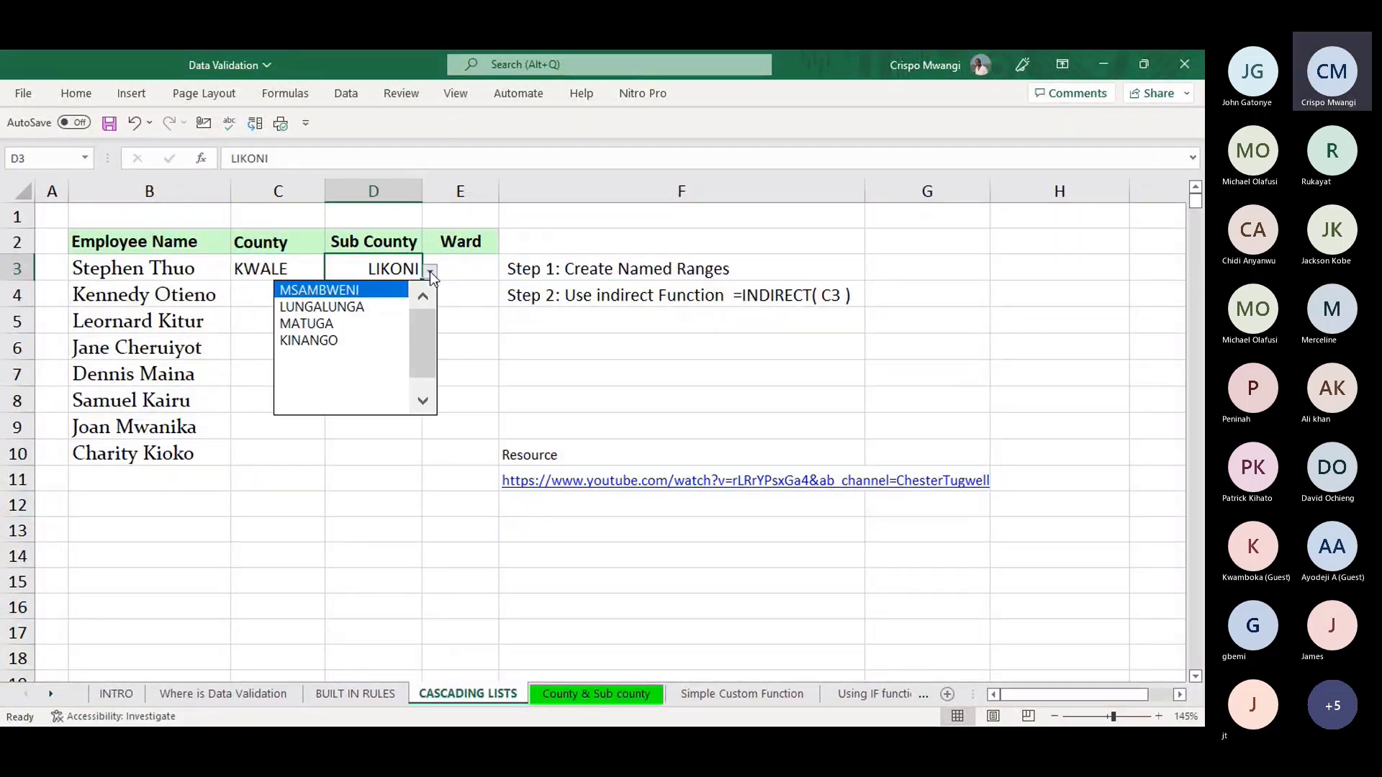
left_click(351, 319)
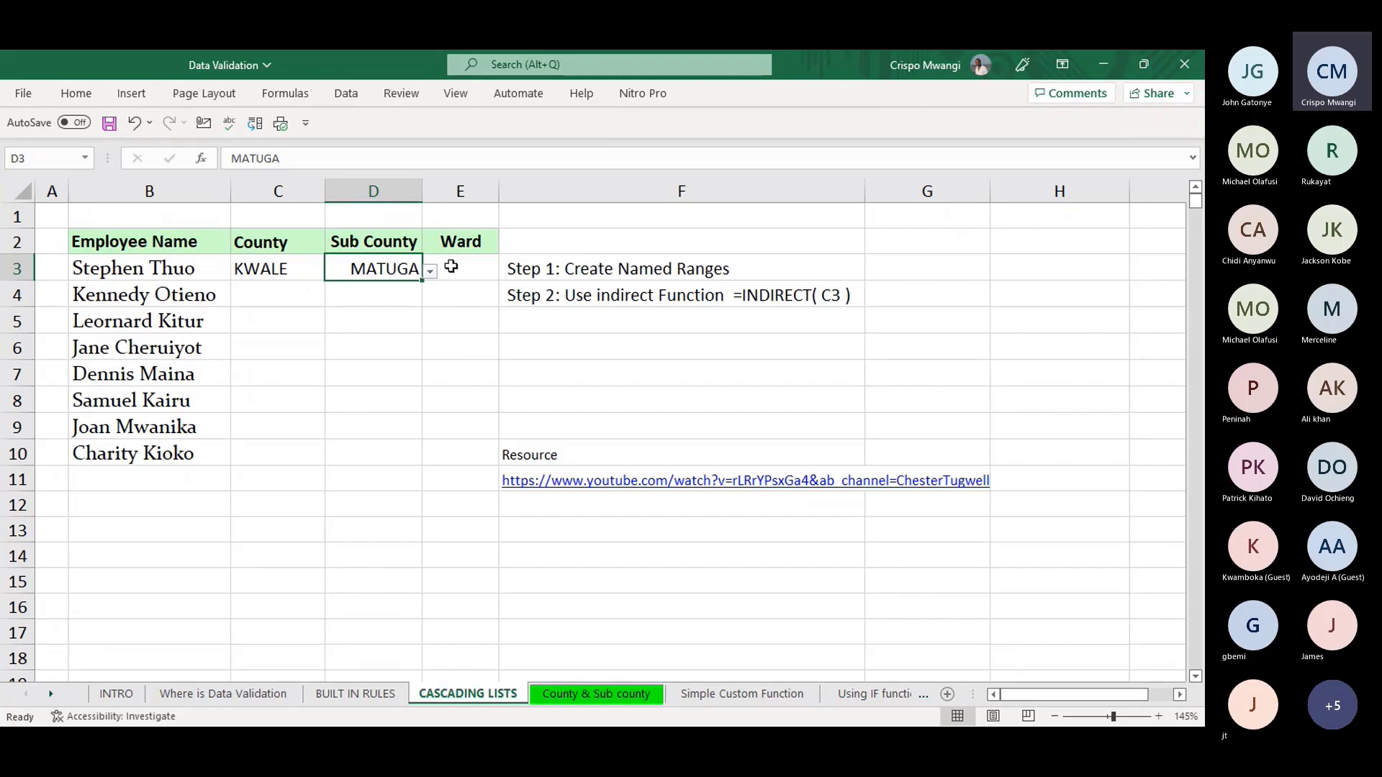
left_click(283, 269)
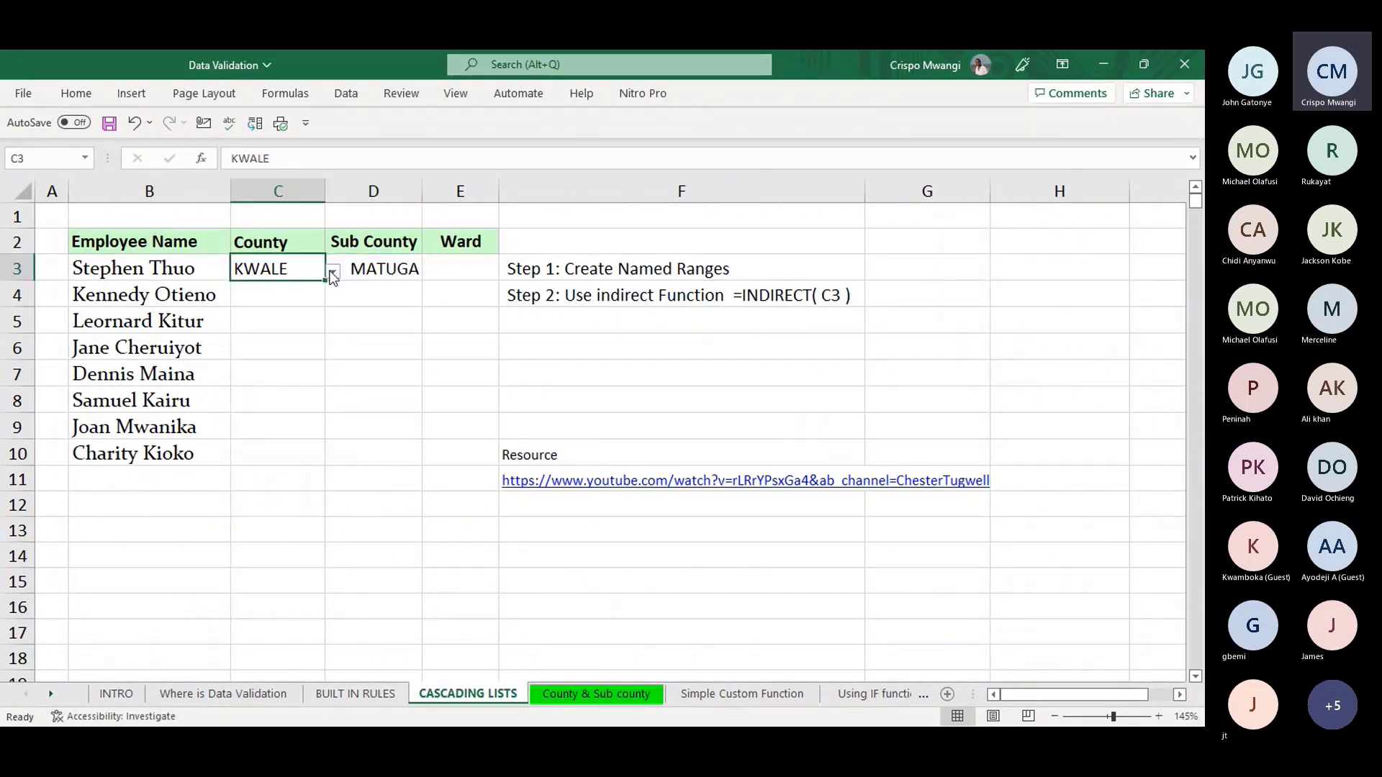
left_click(333, 272)
left_click(238, 290)
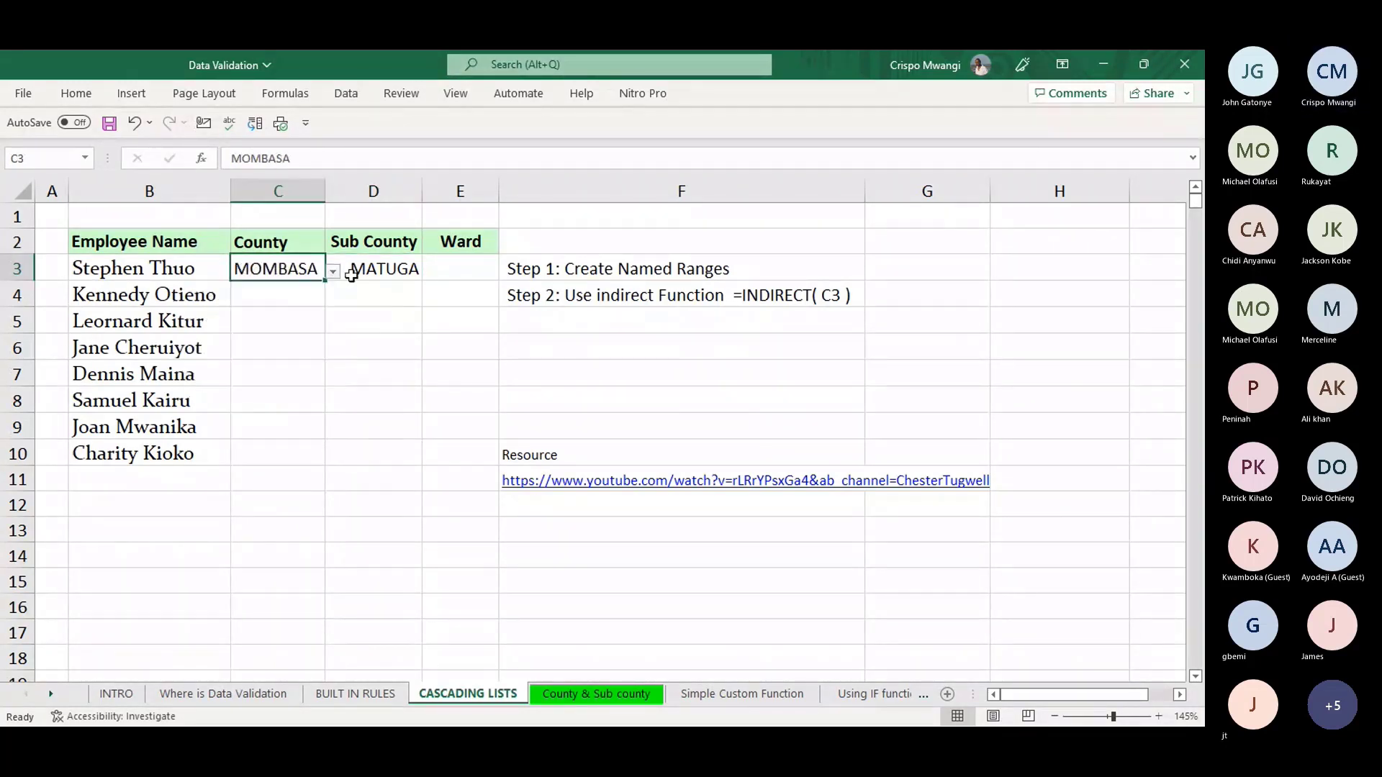
left_click(394, 271)
left_click(430, 272)
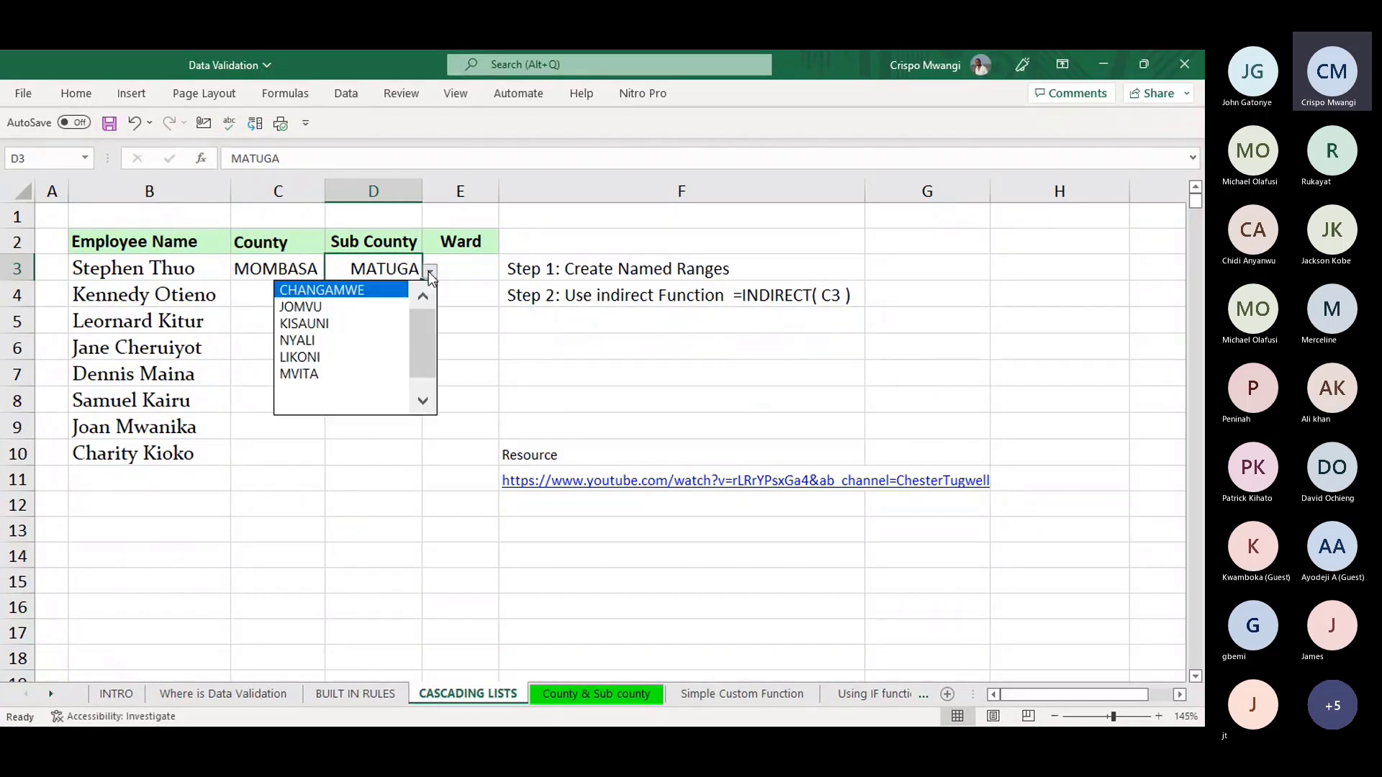
left_click(314, 353)
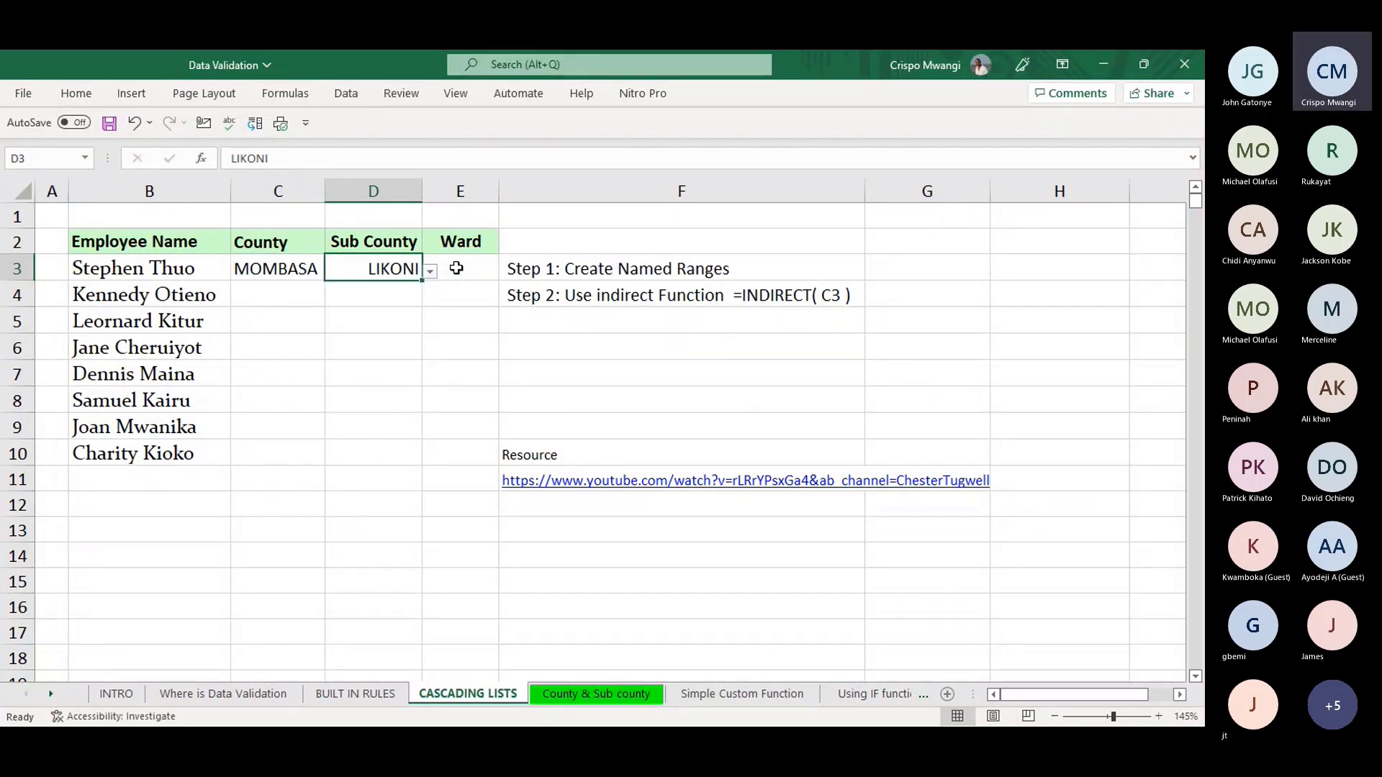
left_click(456, 268)
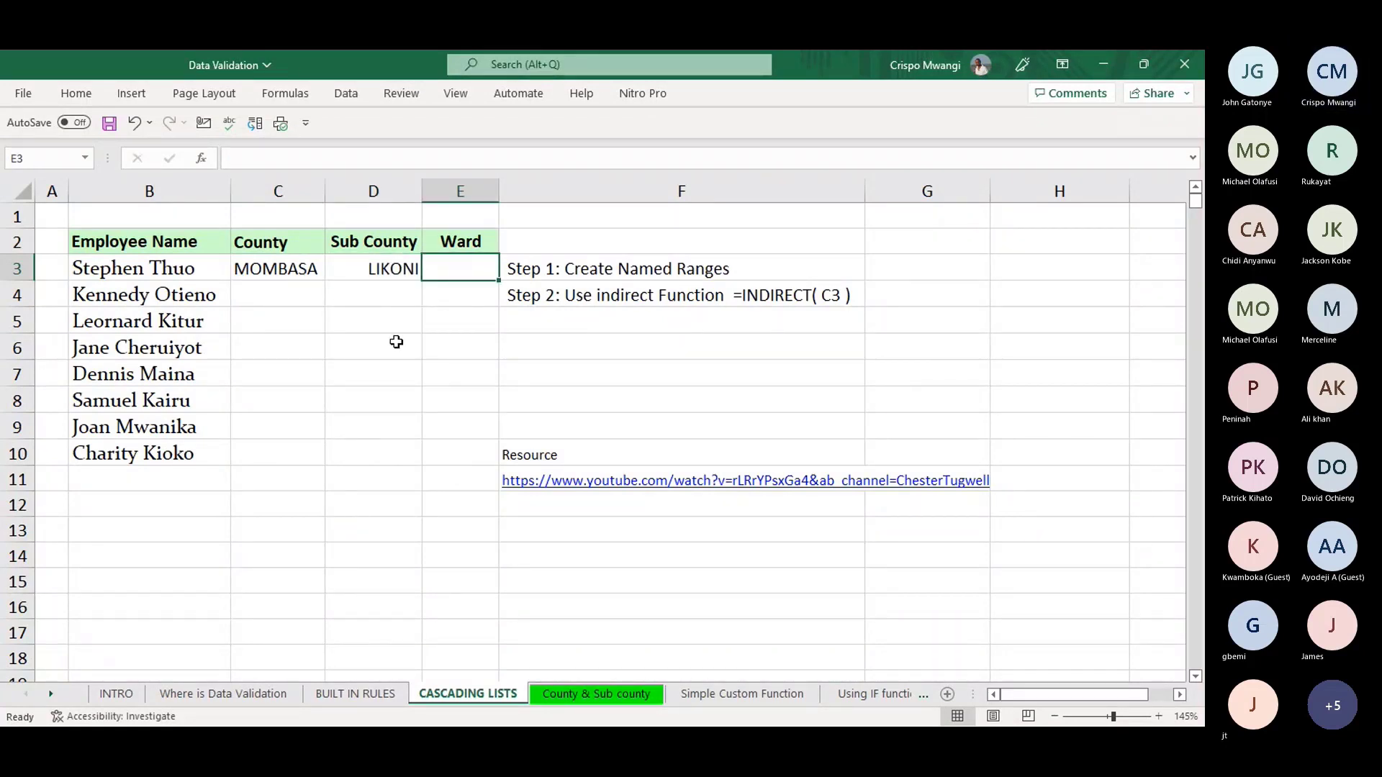
- Return to CASCADING LISTS and select the Ward cells E3:E10
left_click(596, 694)
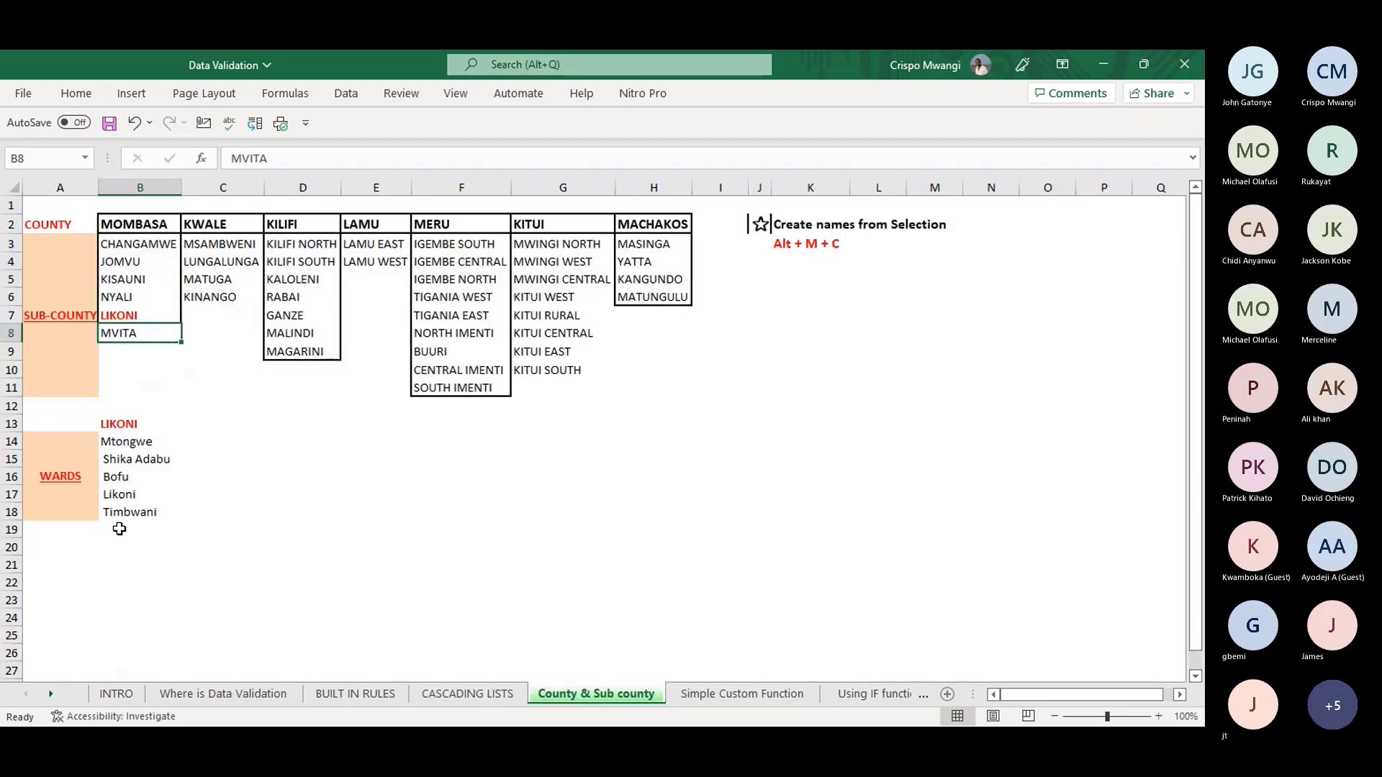
left_click(481, 697)
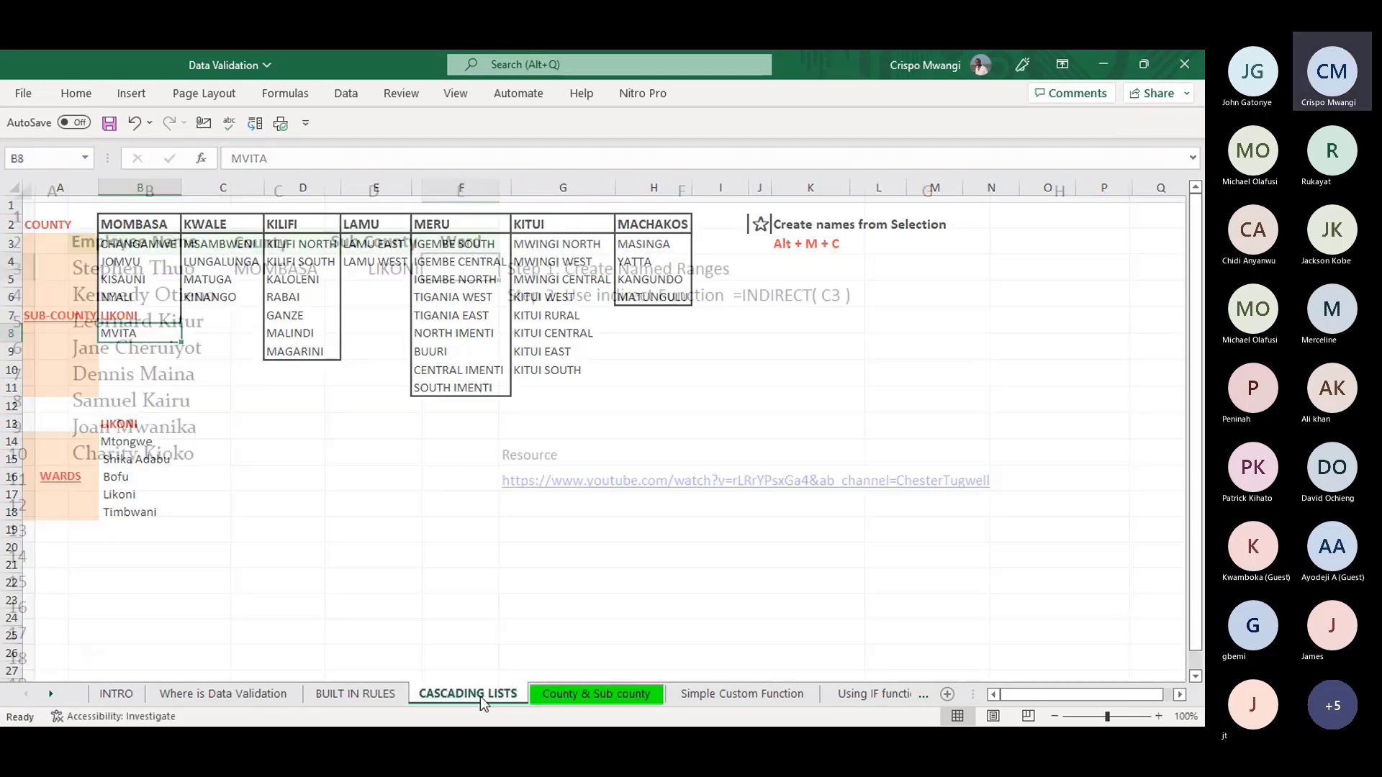
left_click_drag(456, 271, 458, 455)
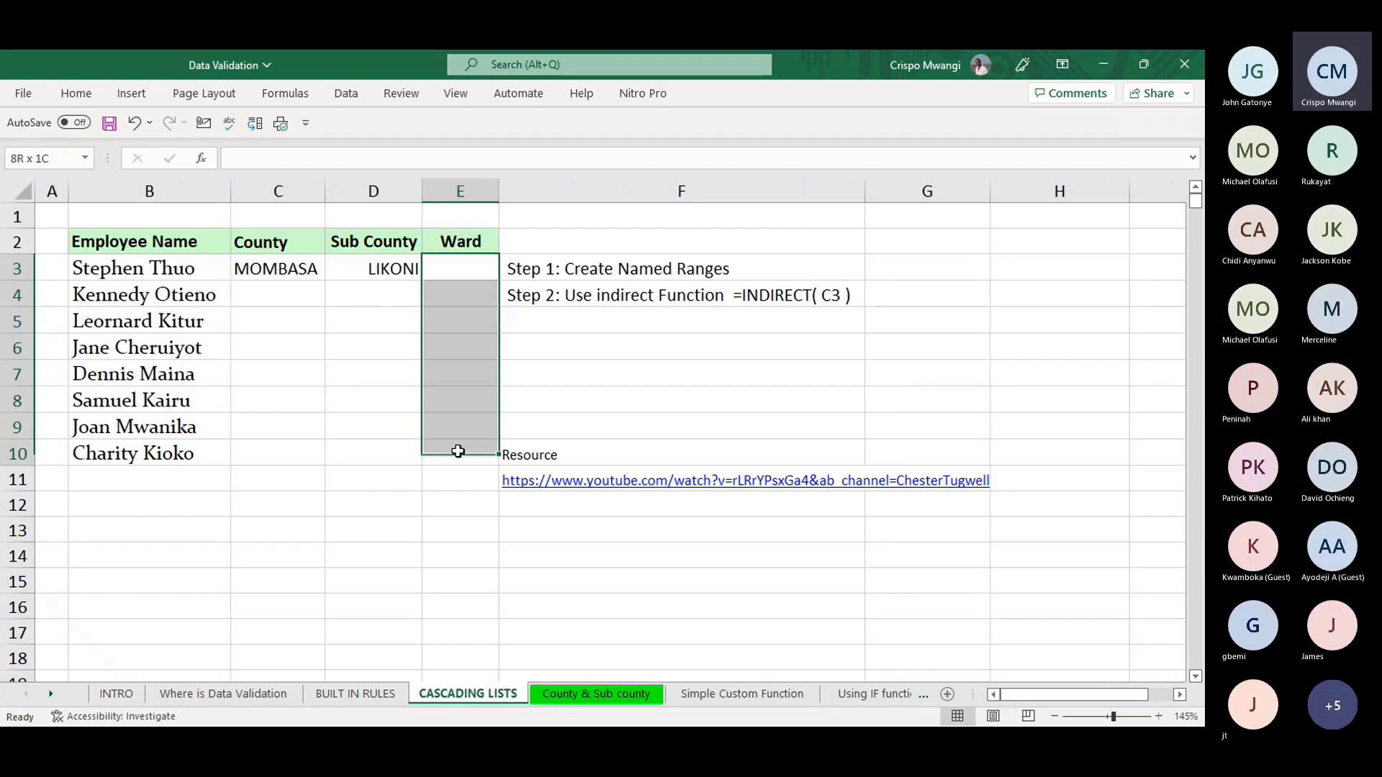
- Give E3:E10 a List validation of =INDIRECT(E3), accepting the source-error warning
key("alt")
key("a")
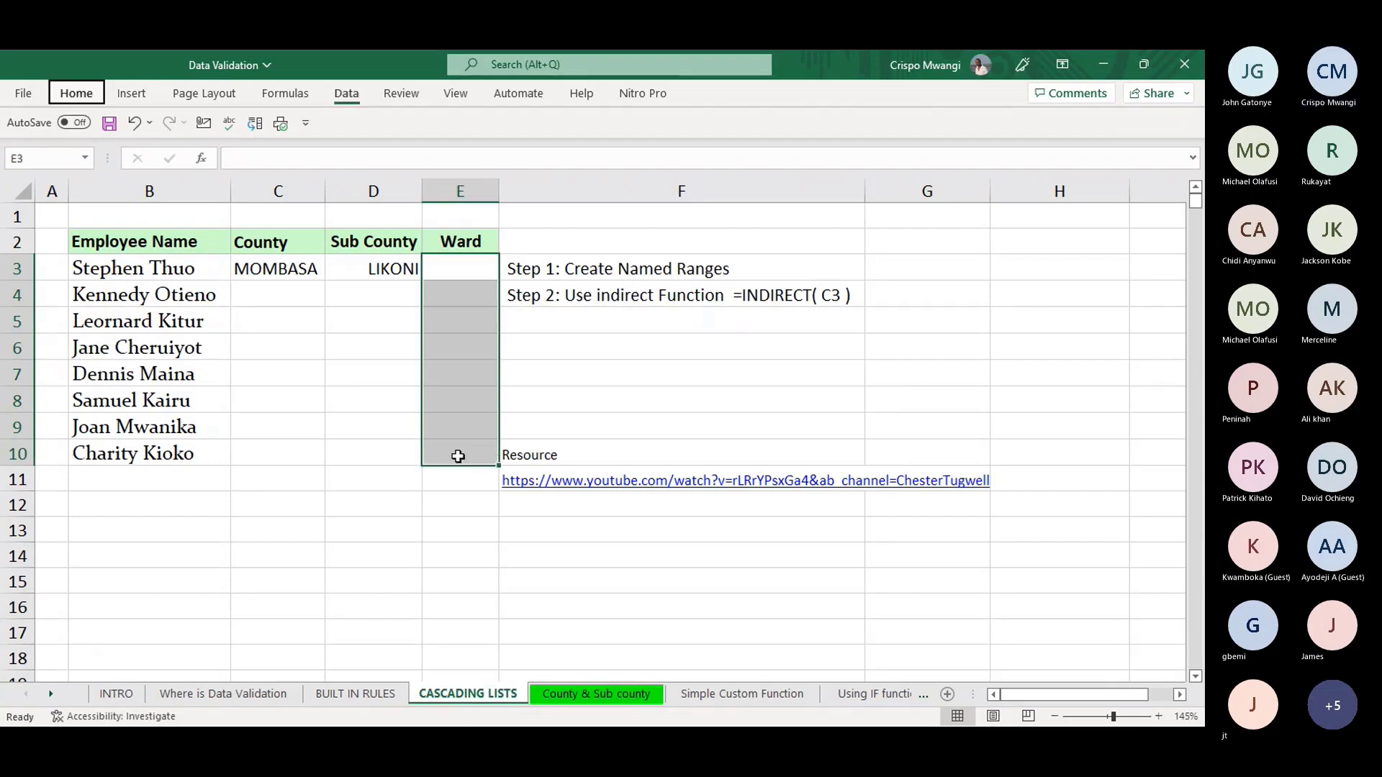
key("v")
key("v")
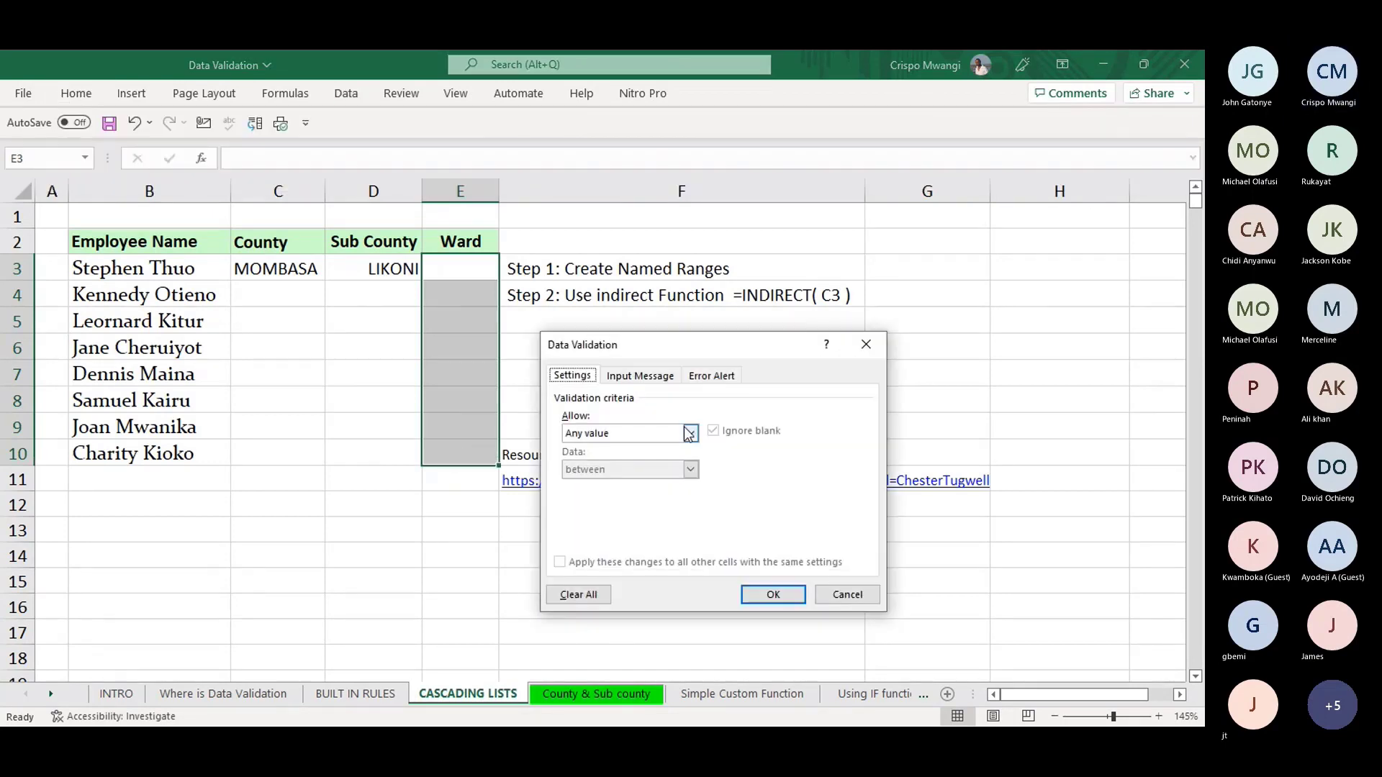
left_click(690, 433)
left_click(612, 484)
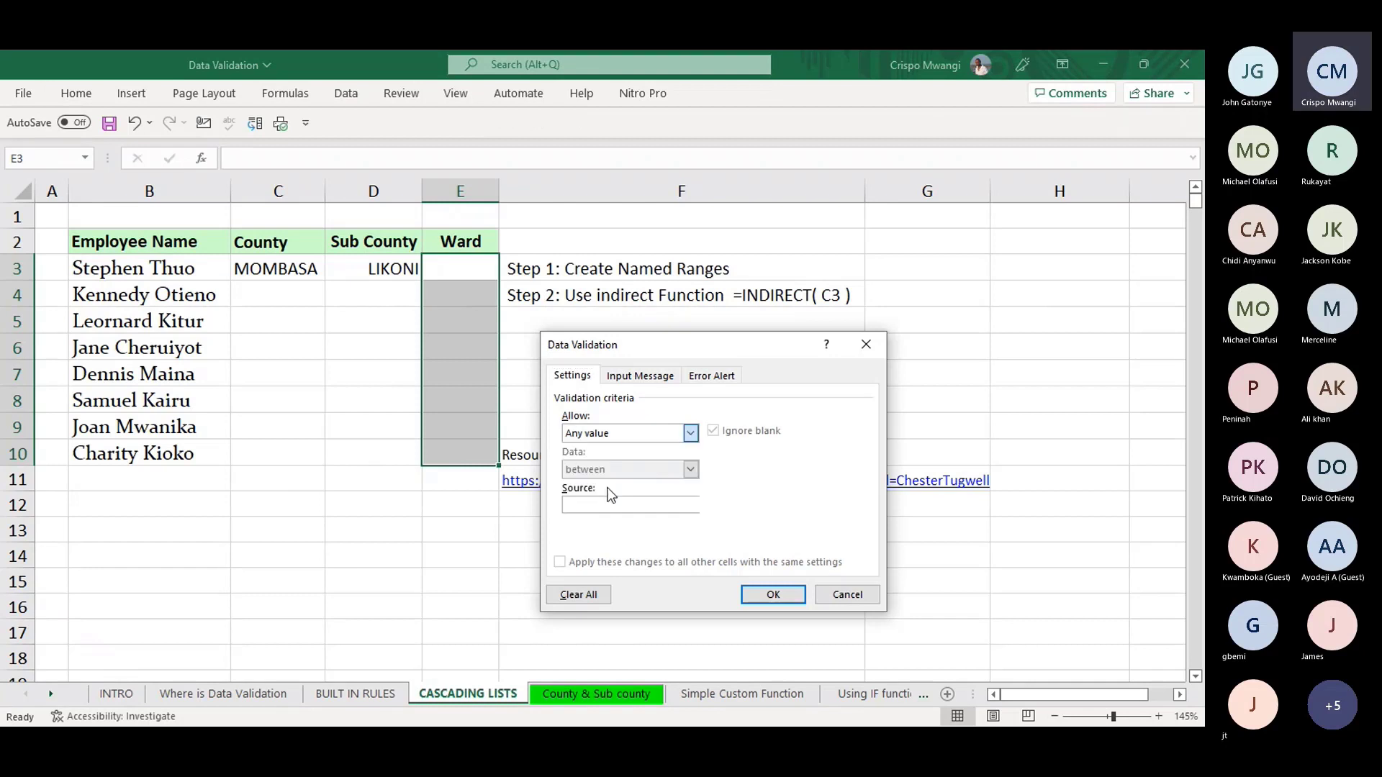
left_click(593, 504)
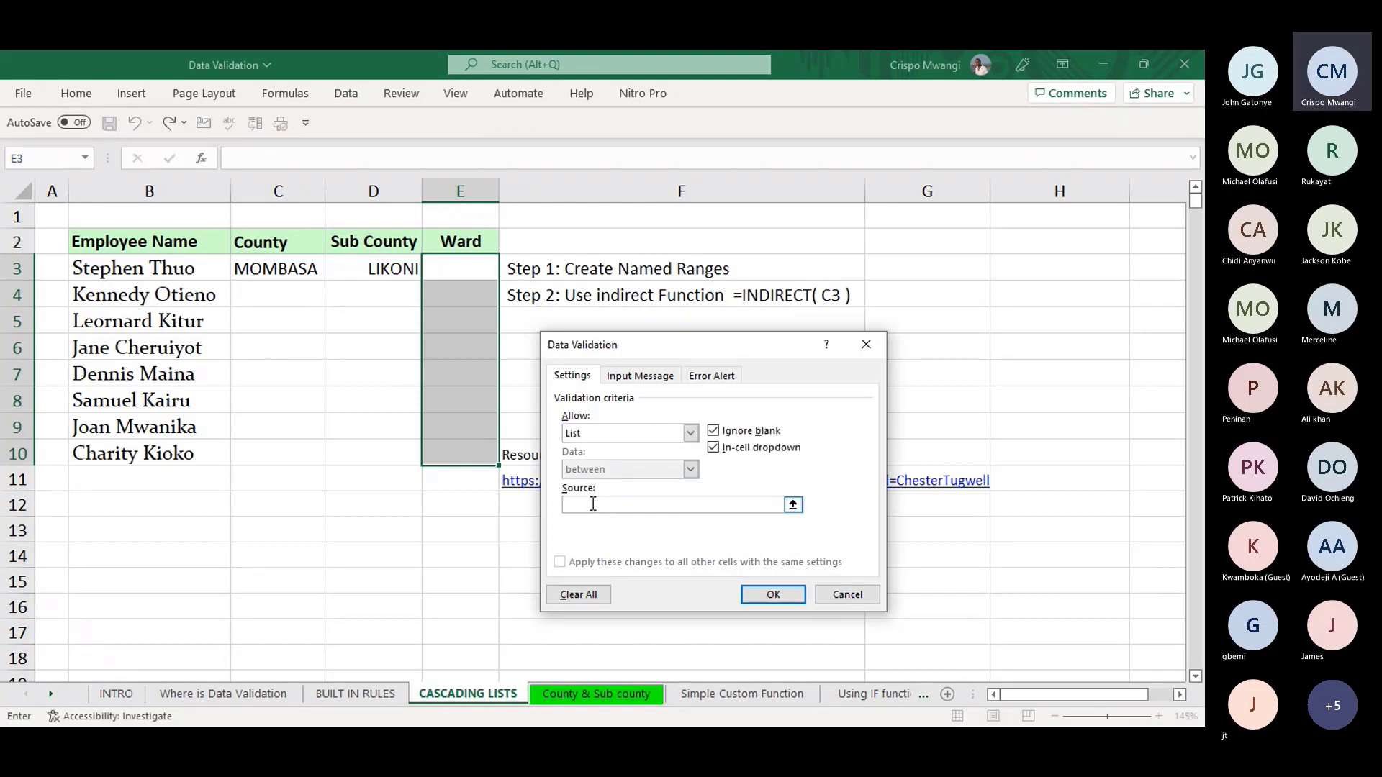
type("=IND")
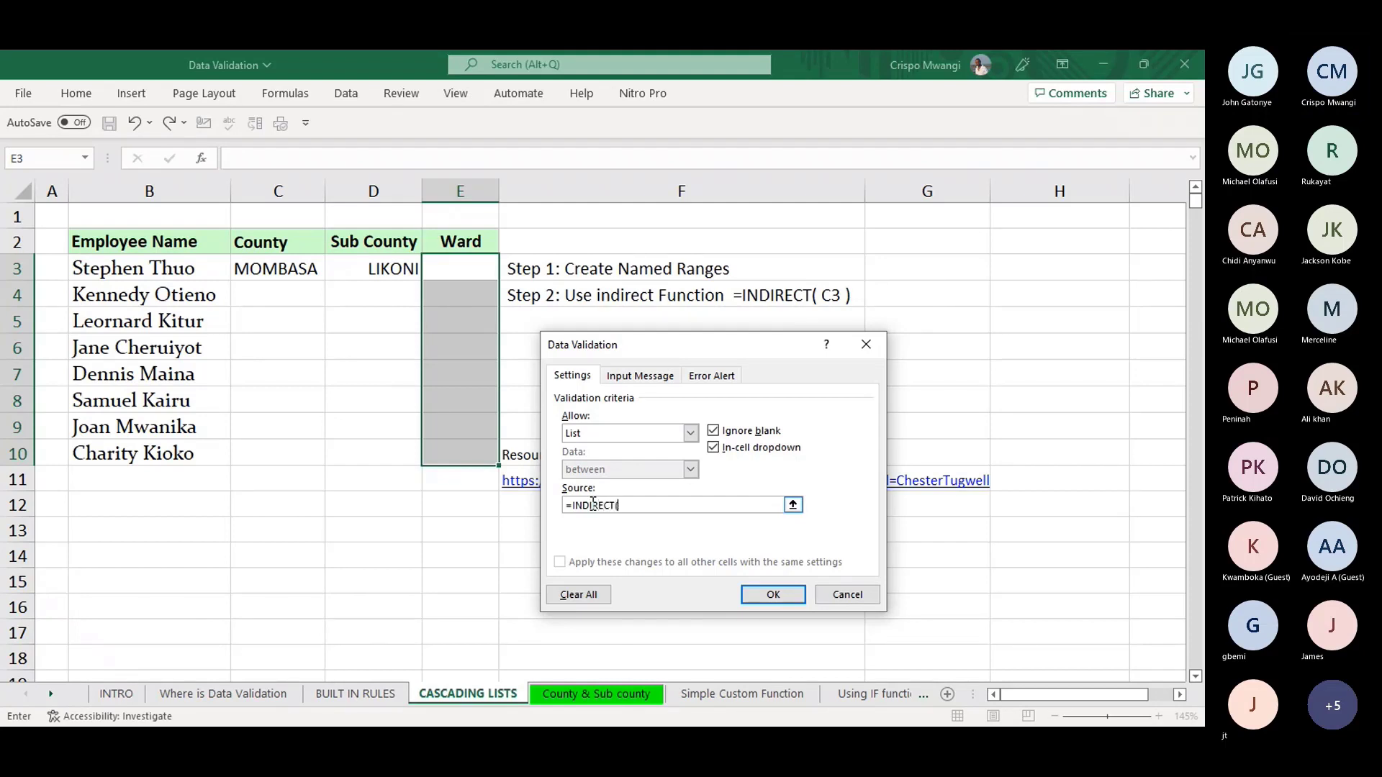
type("IRECT(")
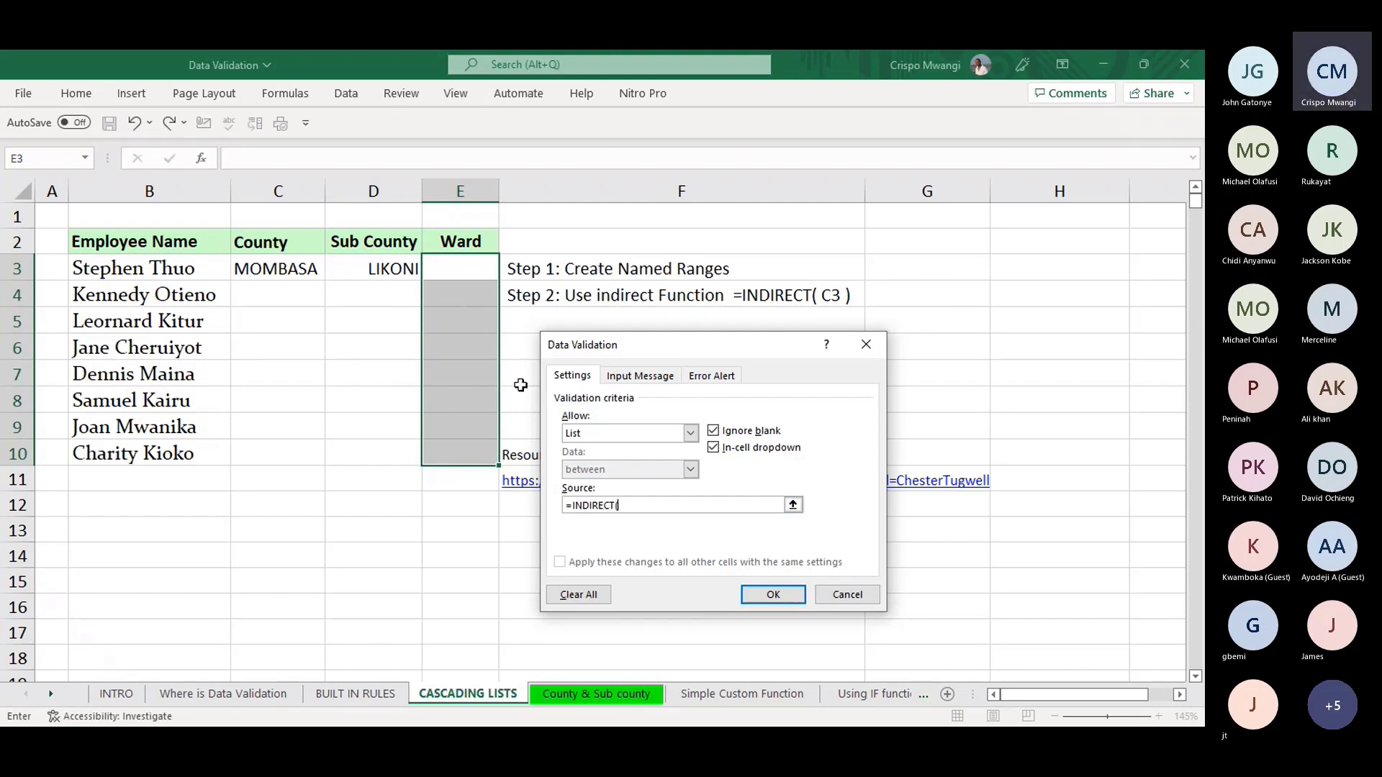
left_click(472, 270)
key("F4")
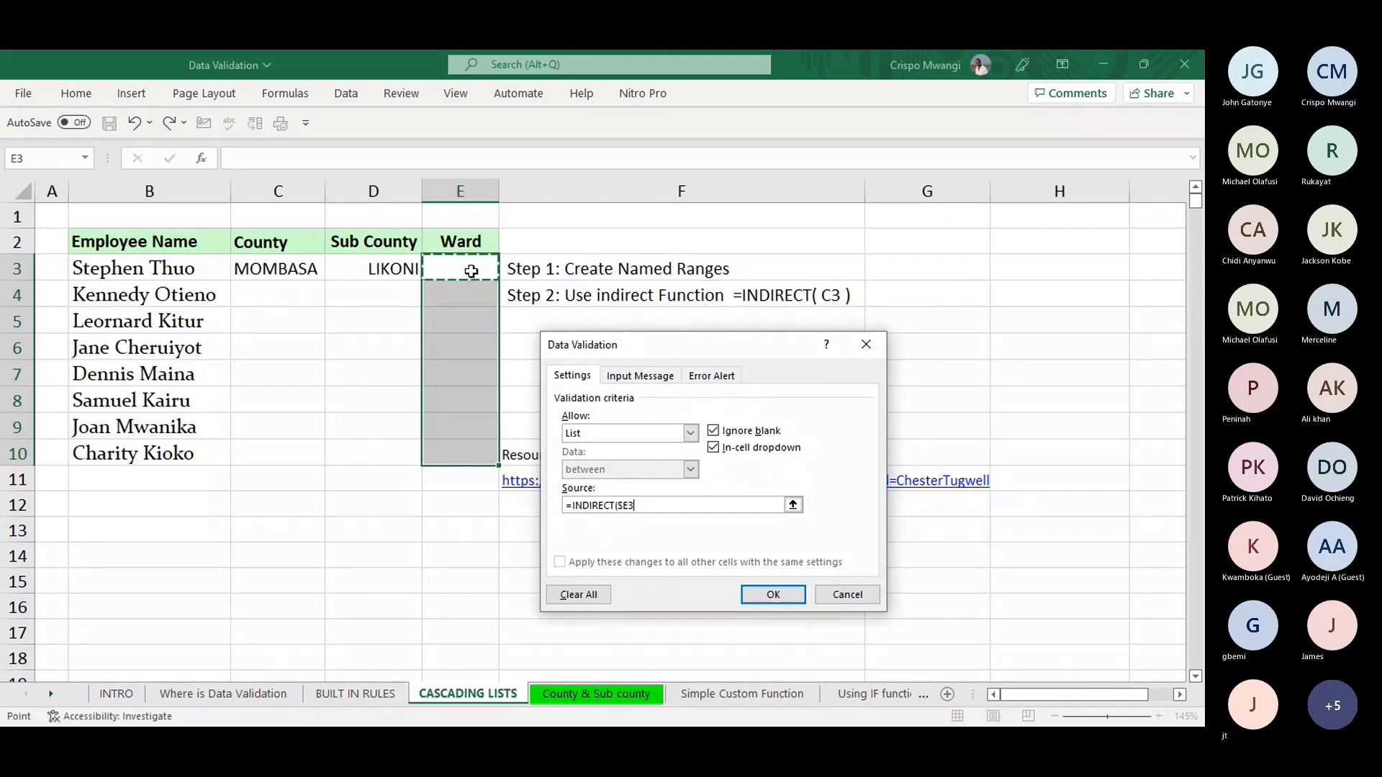
key("F4")
type(")")
left_click(791, 600)
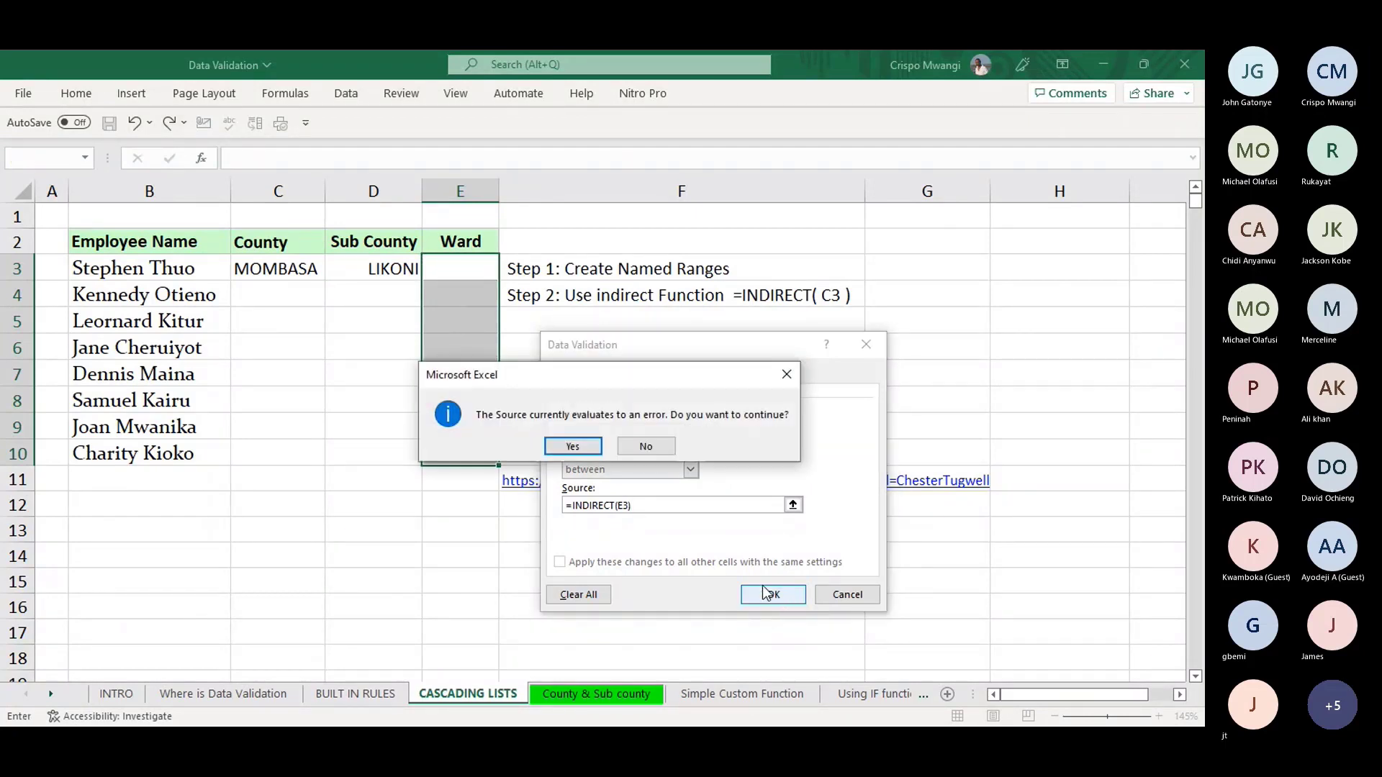
left_click(573, 447)
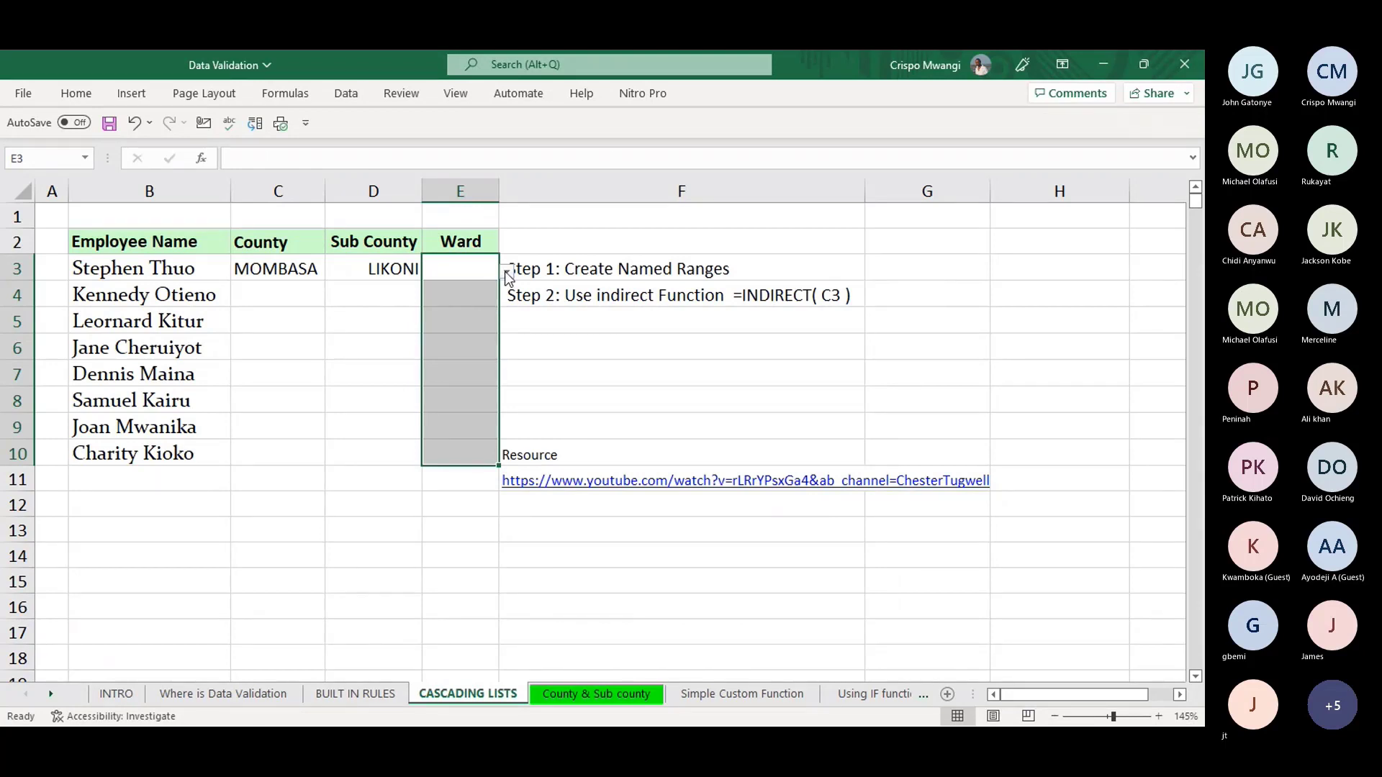
left_click(573, 605)
- Create the name LIKONI from the heading of ward list B13:B18, then select E3 on CASCADING LISTS
left_click(582, 697)
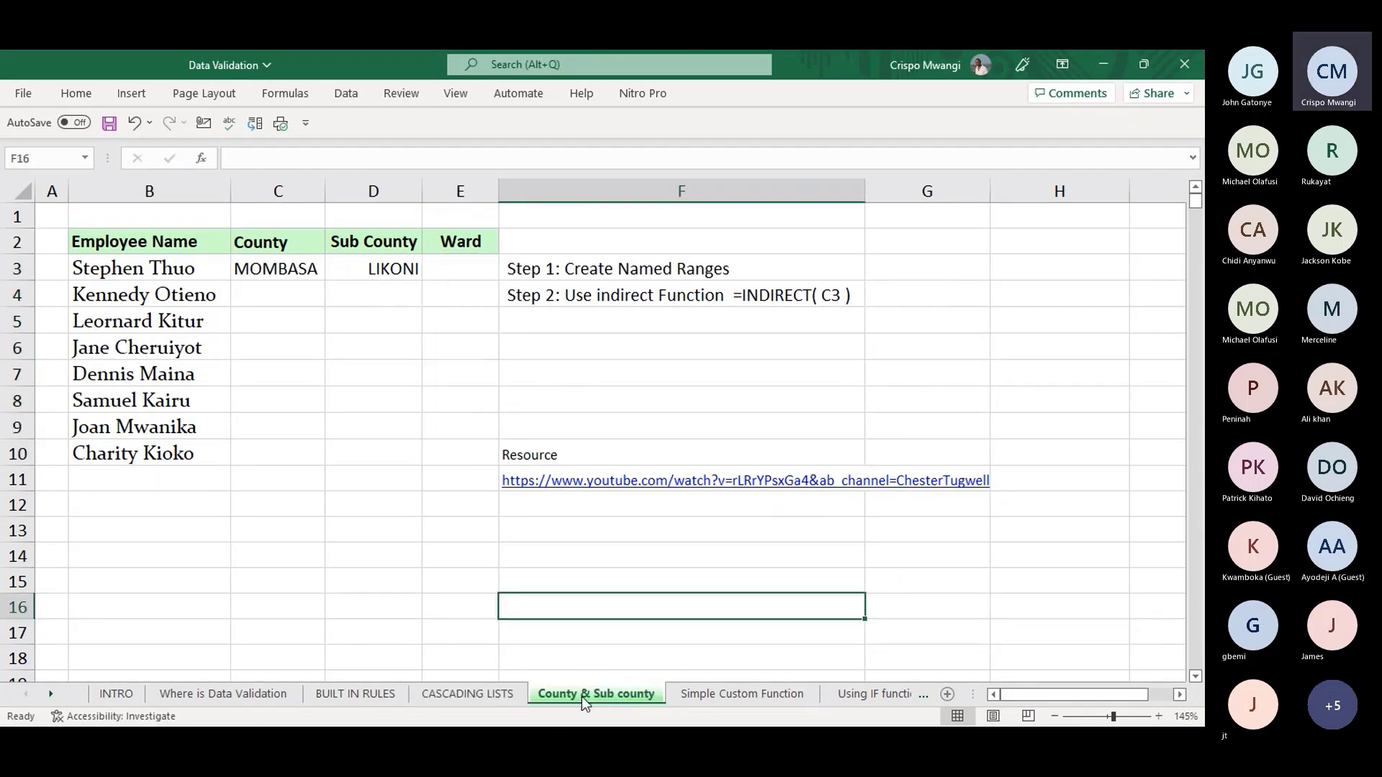
left_click_drag(118, 425, 118, 506)
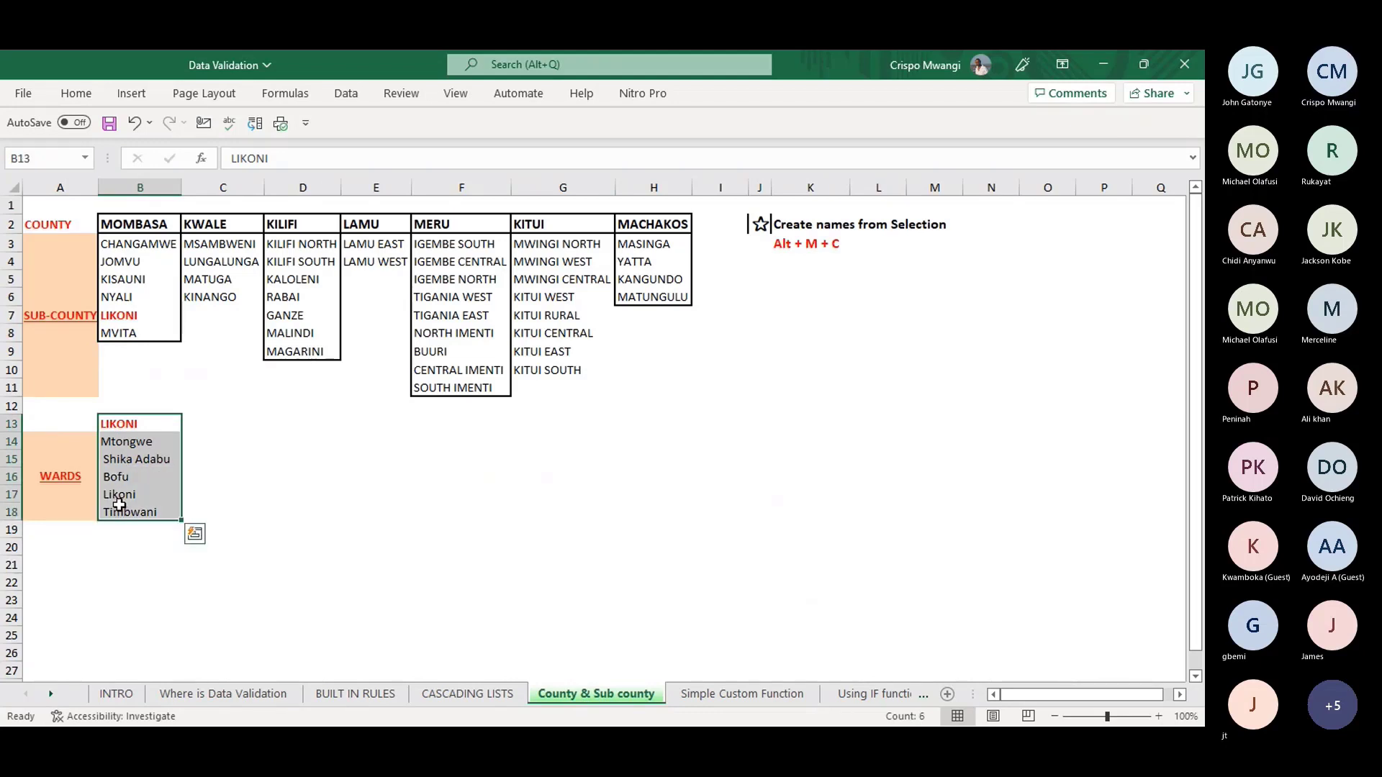
left_click(281, 93)
left_click(571, 162)
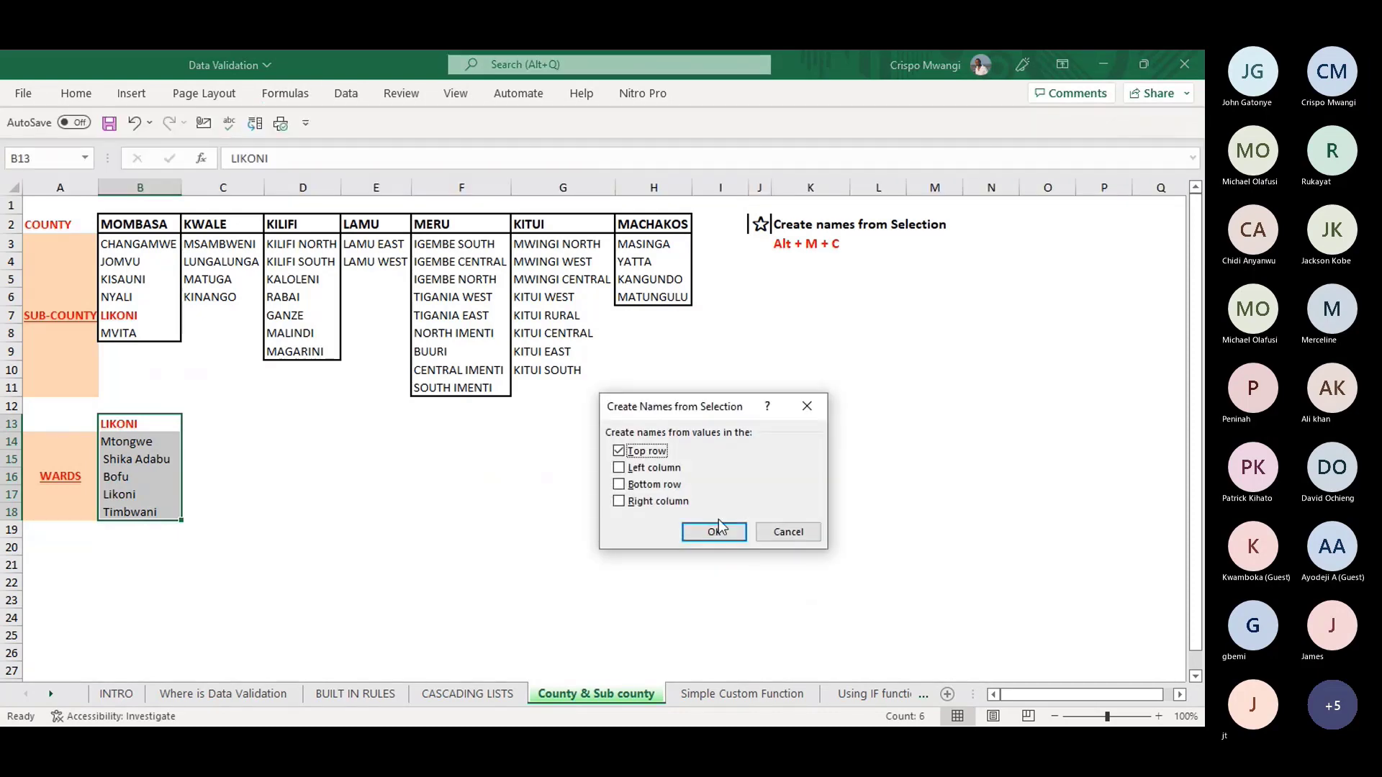
left_click(703, 536)
left_click(759, 511)
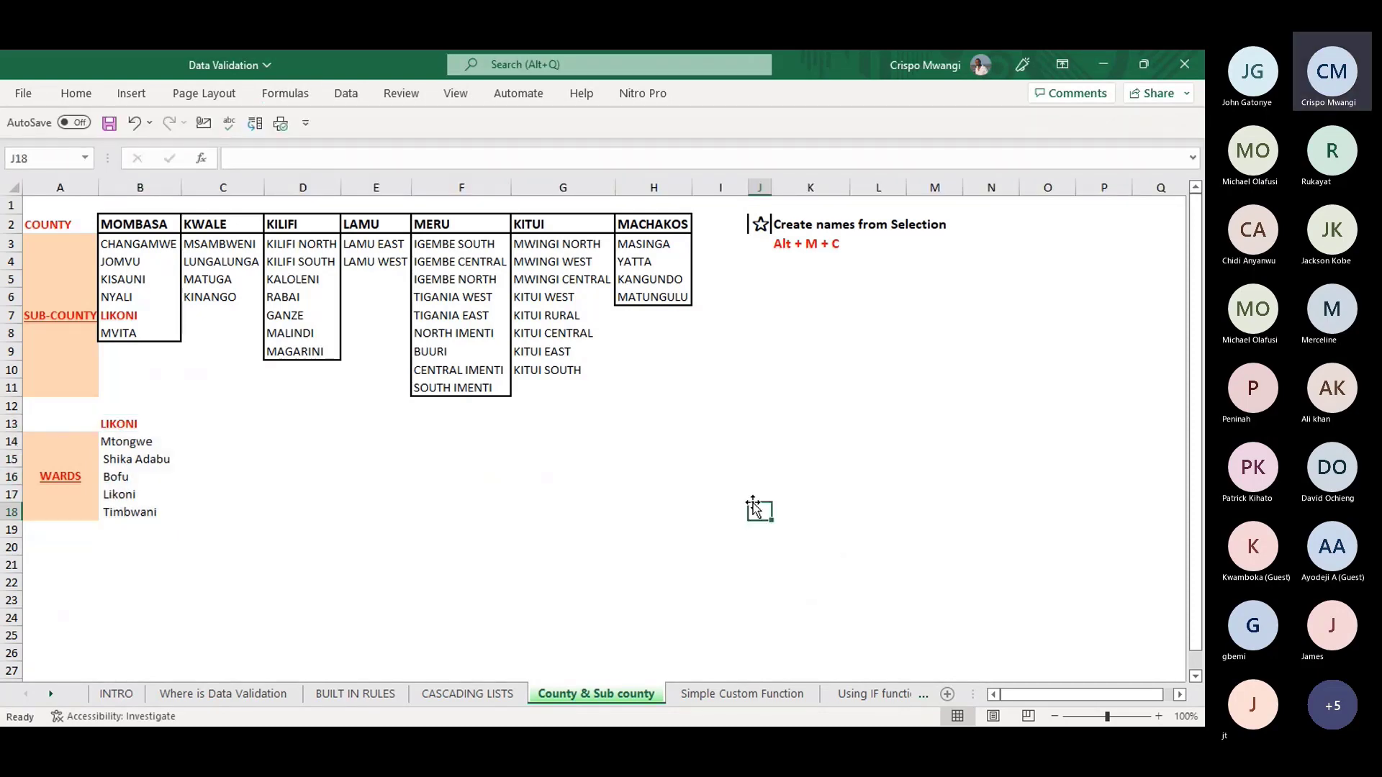
left_click(493, 696)
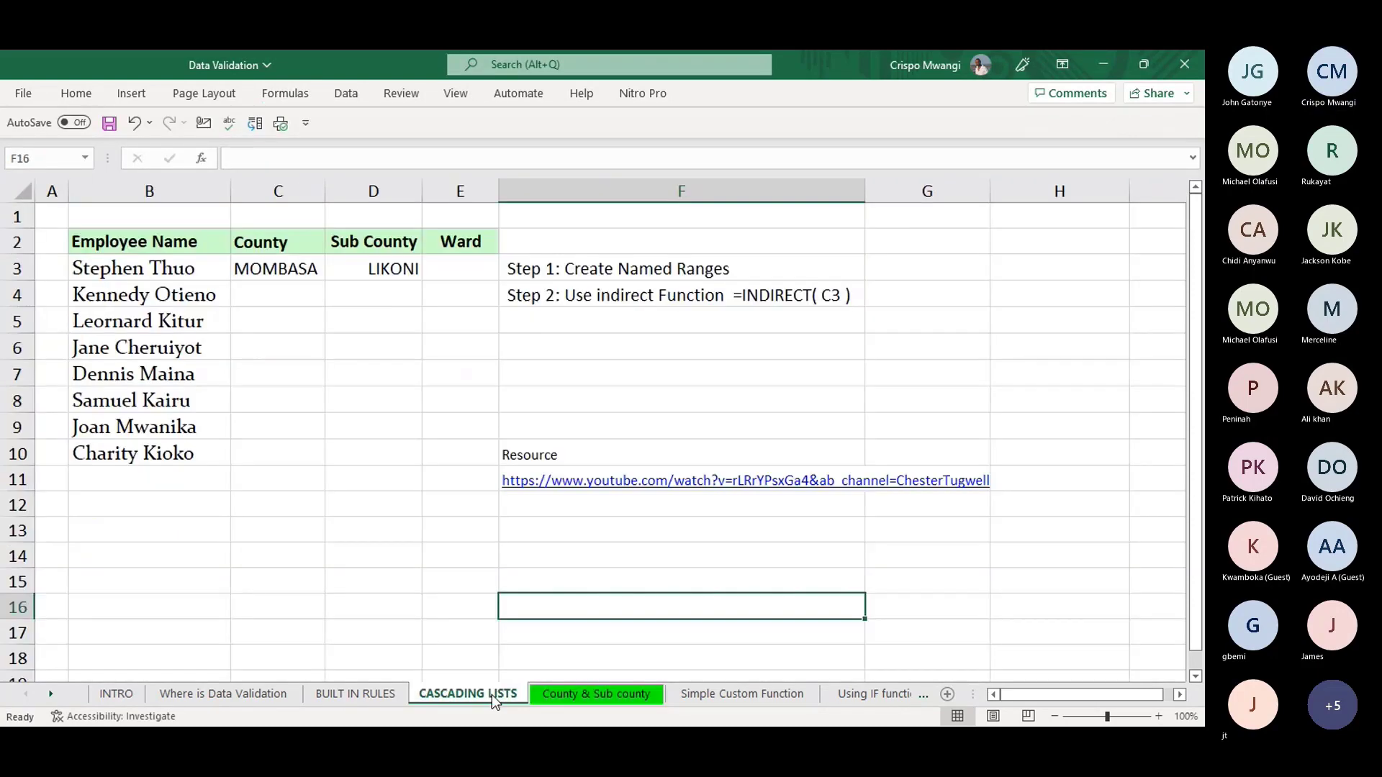
left_click(447, 268)
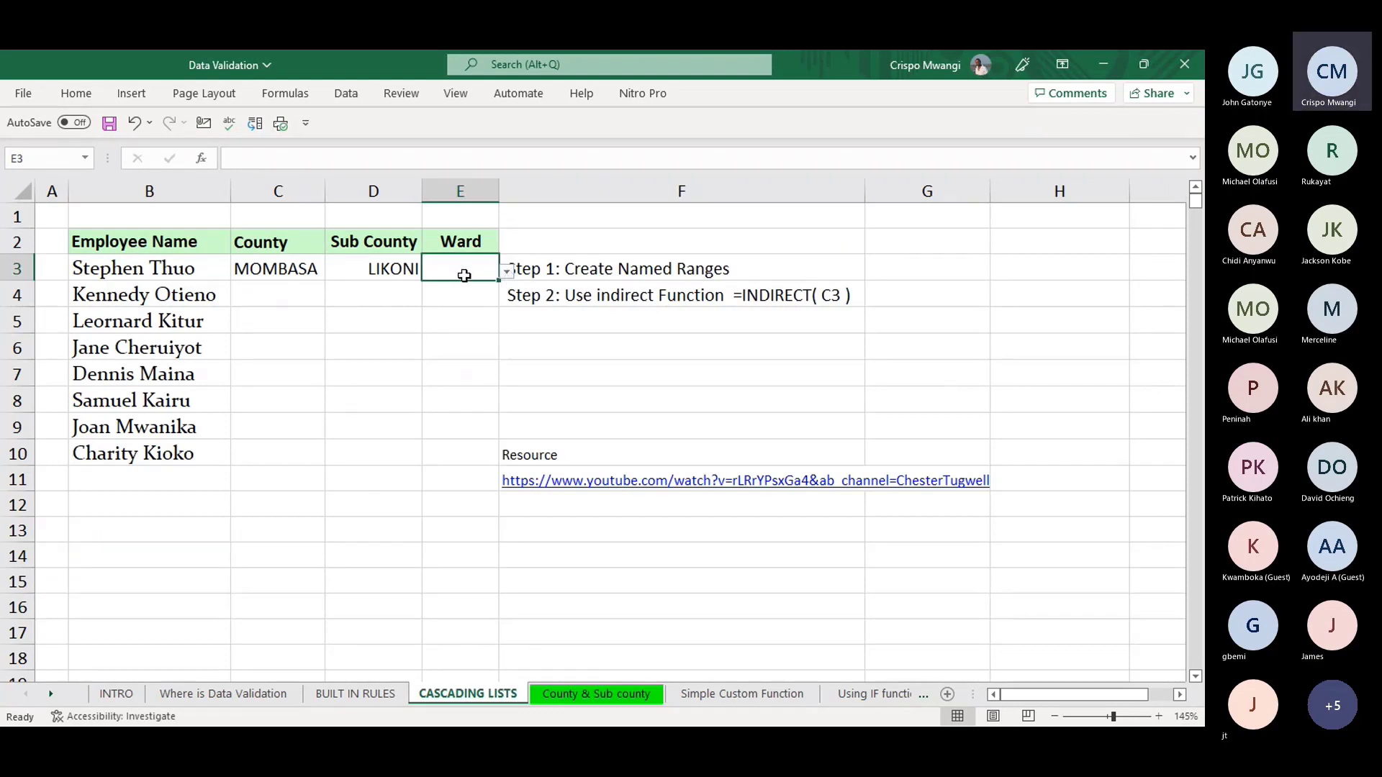
- Change the Ward validation source to =INDIRECT(D3) and choose the ward Bofu in E3
key("alt")
key("a")
key("v")
key("v")
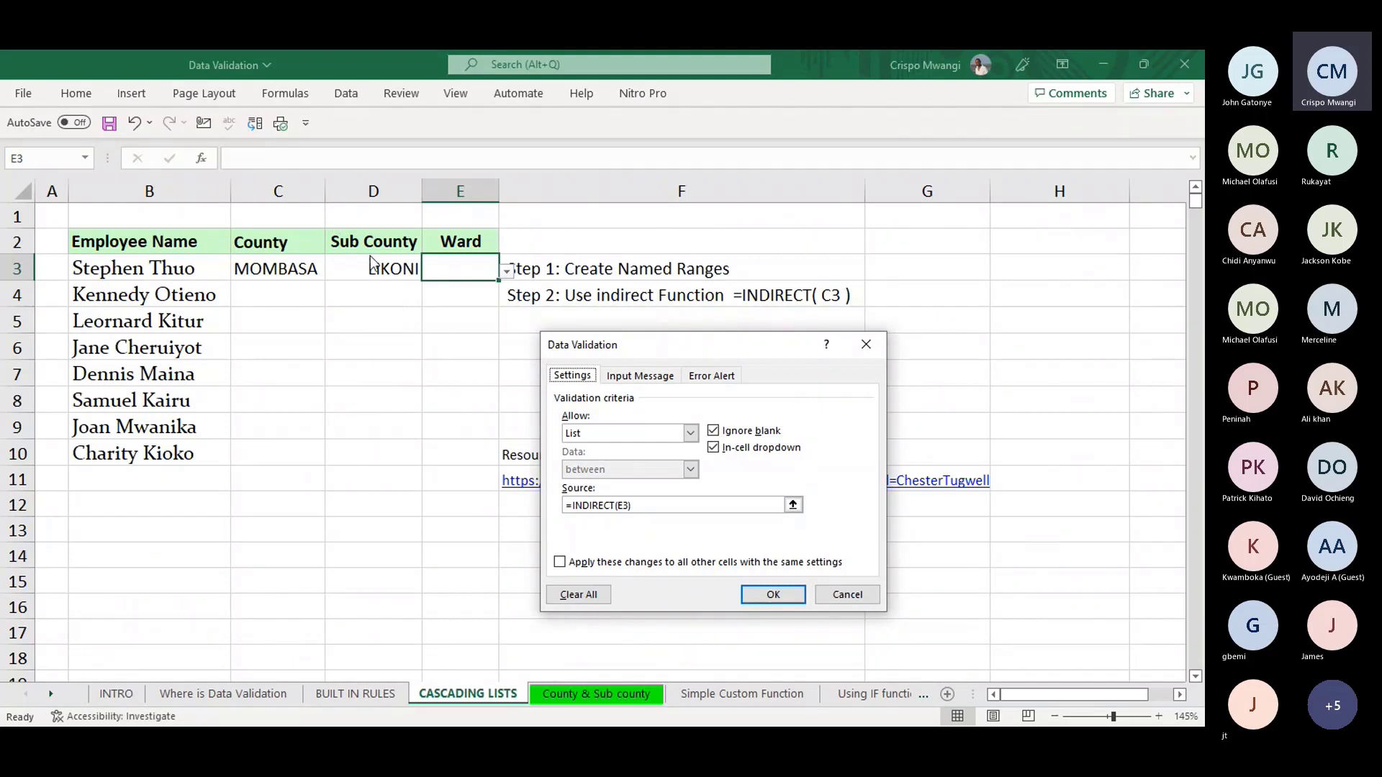
left_click(624, 508)
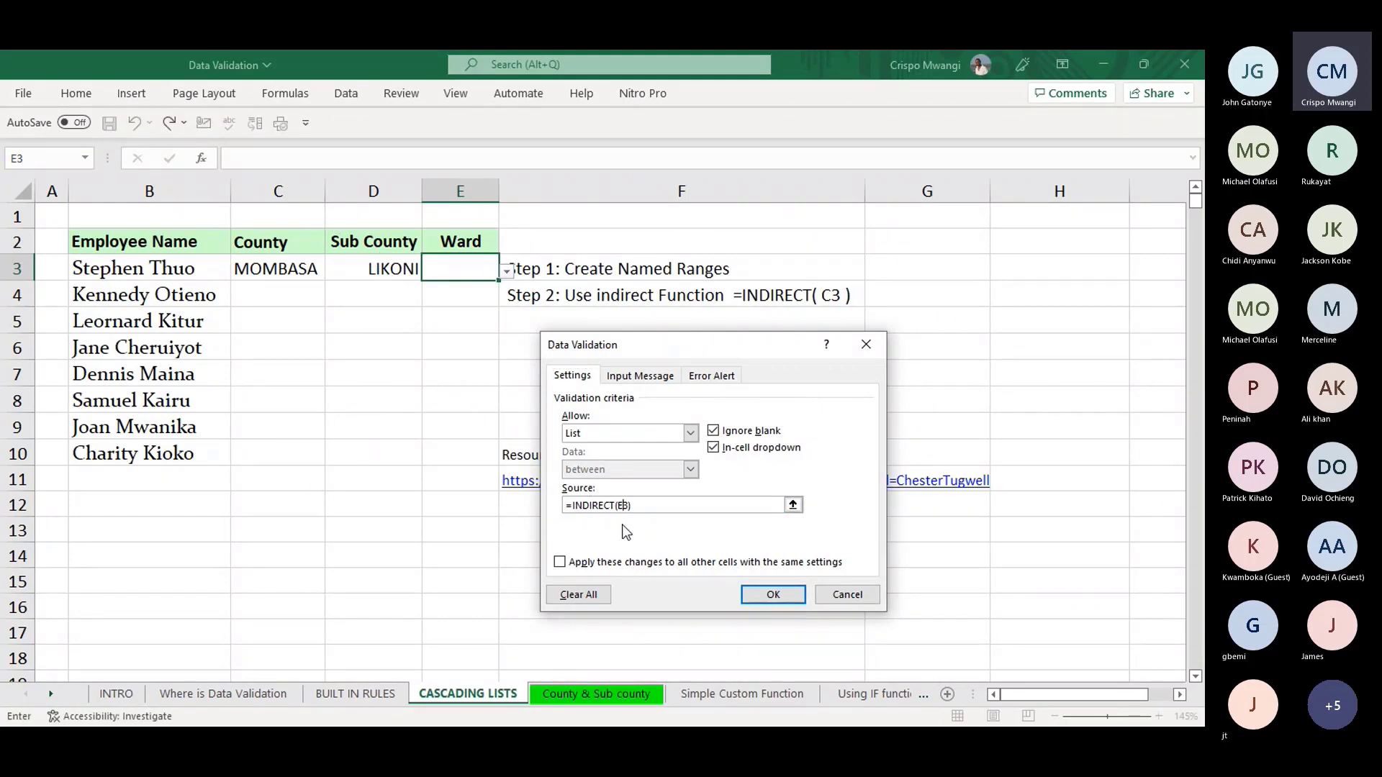
key("BackSpace")
type("D")
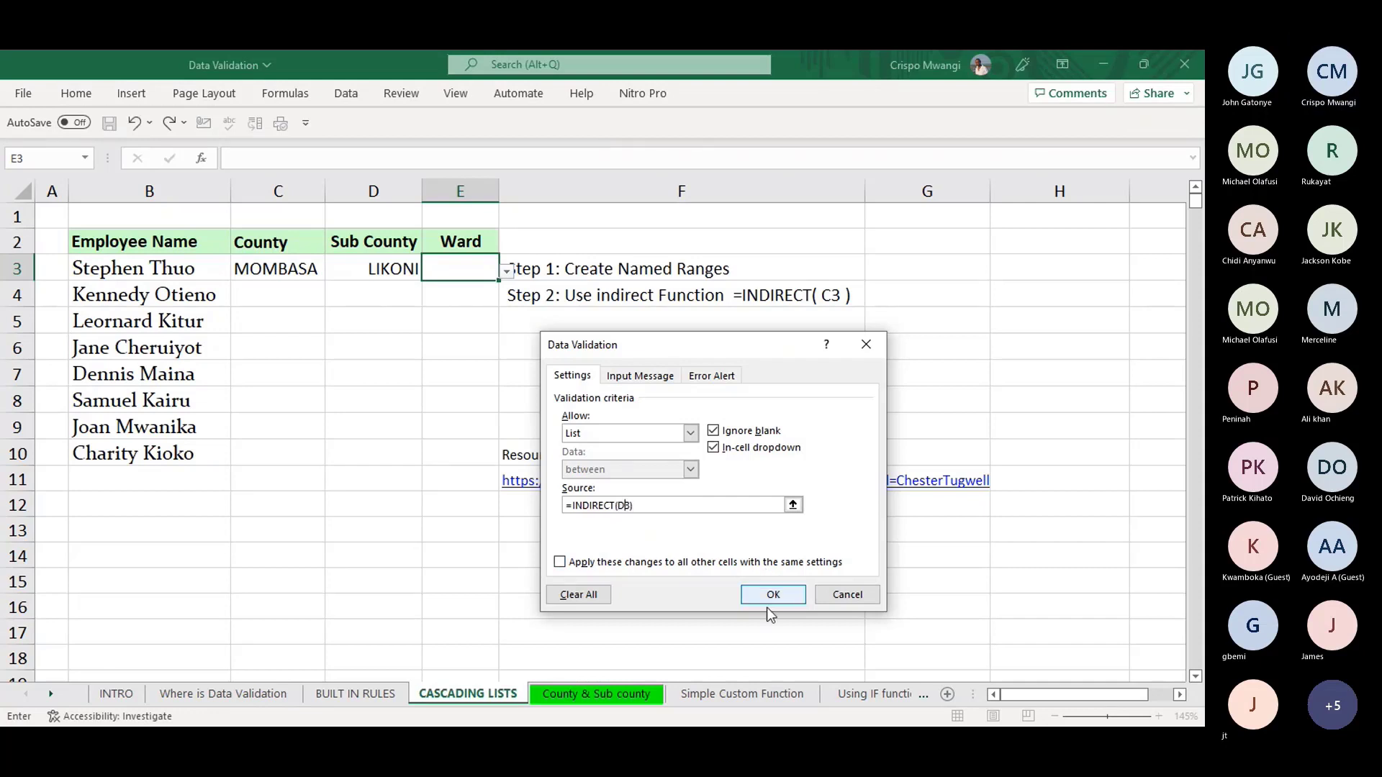
left_click(772, 597)
left_click(507, 272)
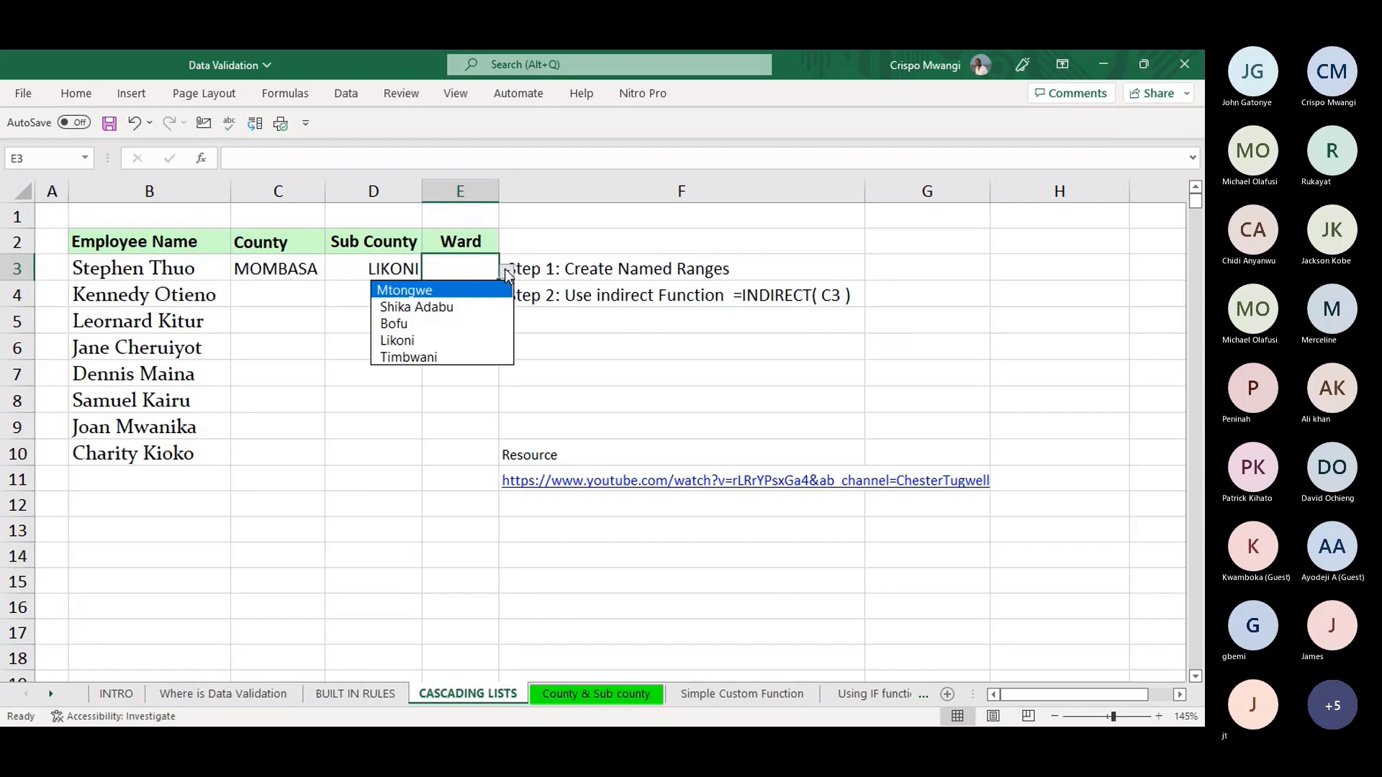
left_click(396, 324)
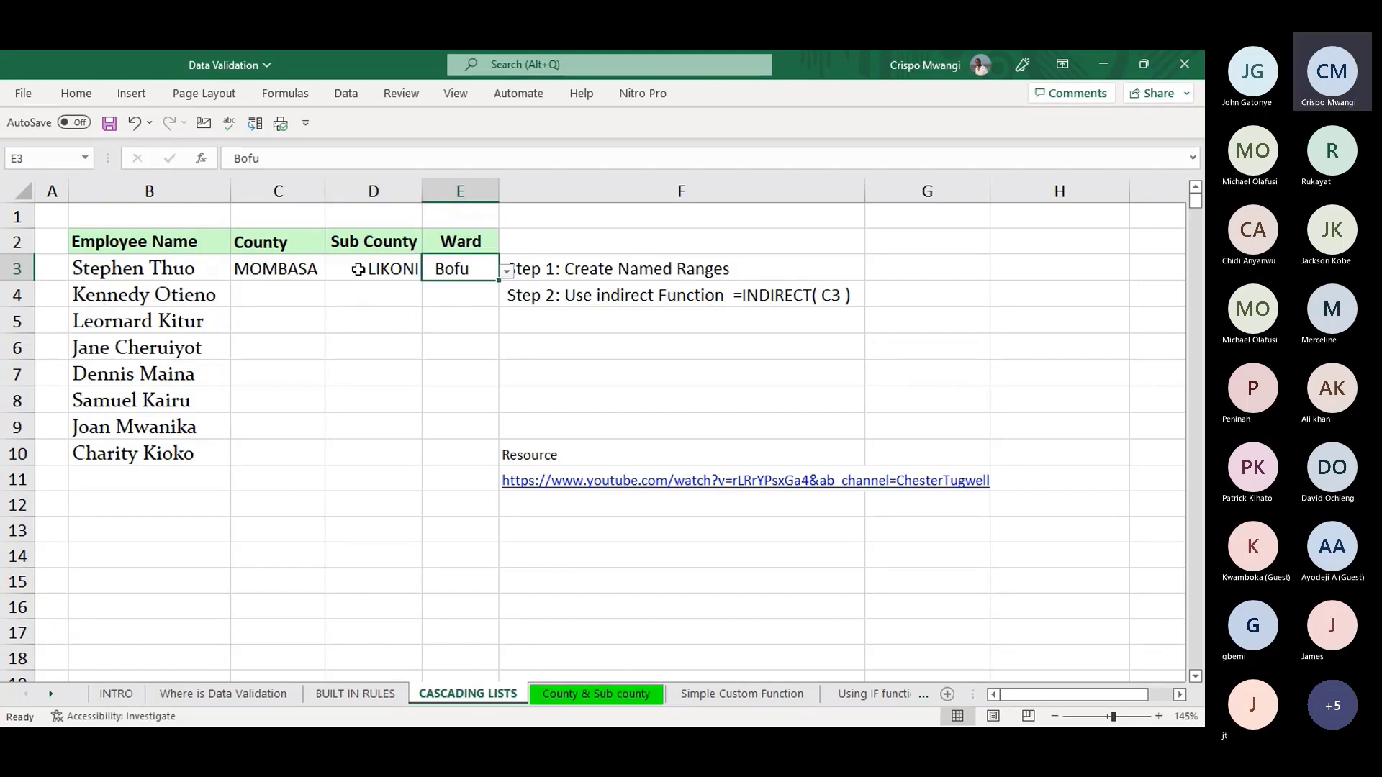
- Check the D3 and E3 values, then view the county, sub-county and ward lists sheet
left_click(385, 268)
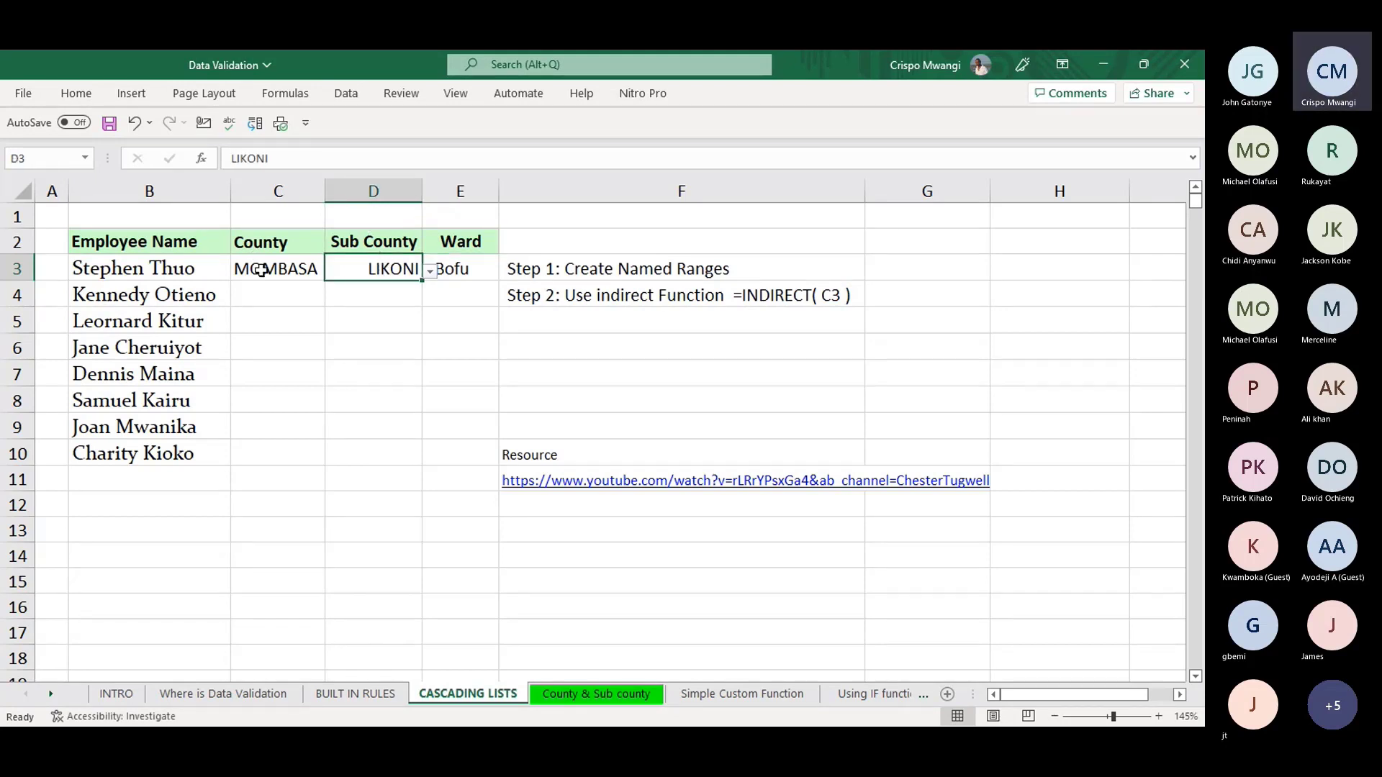
left_click(447, 269)
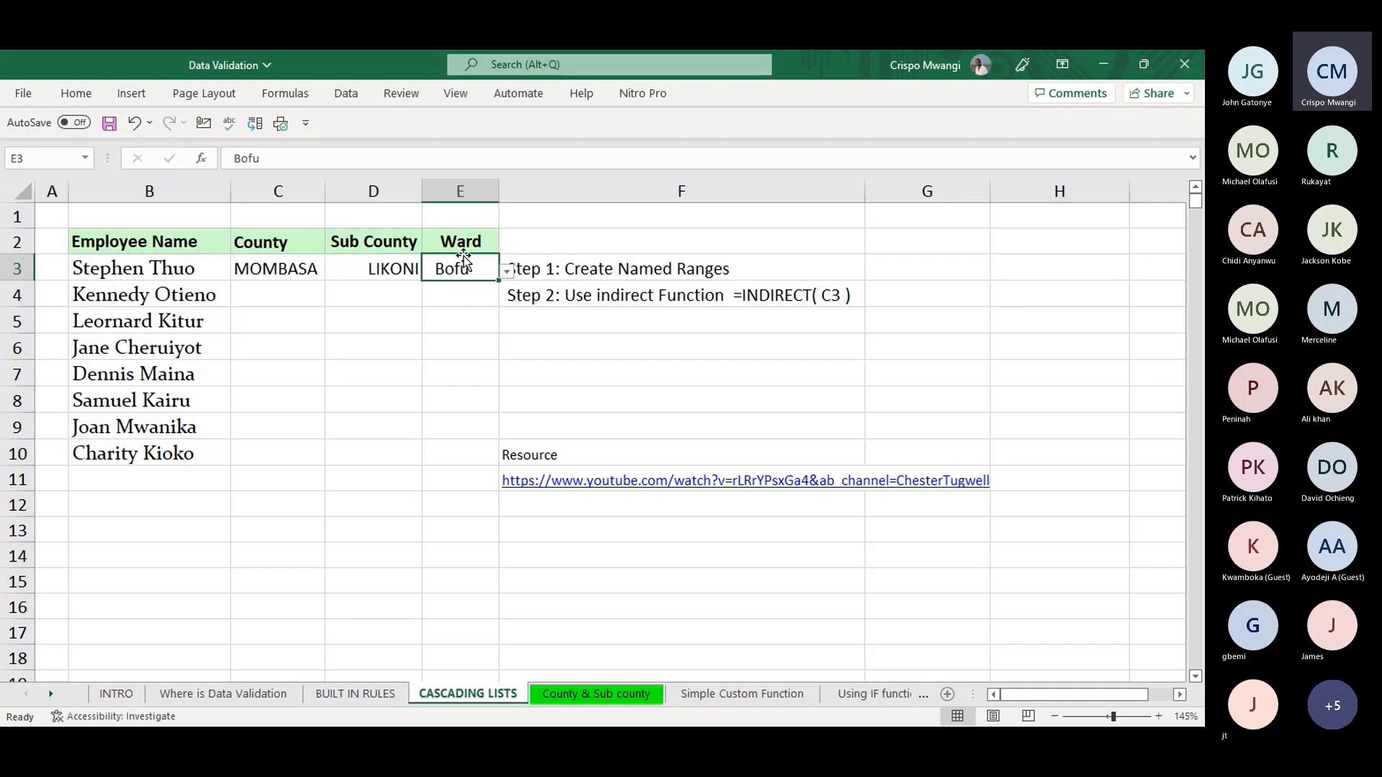
left_click(577, 693)
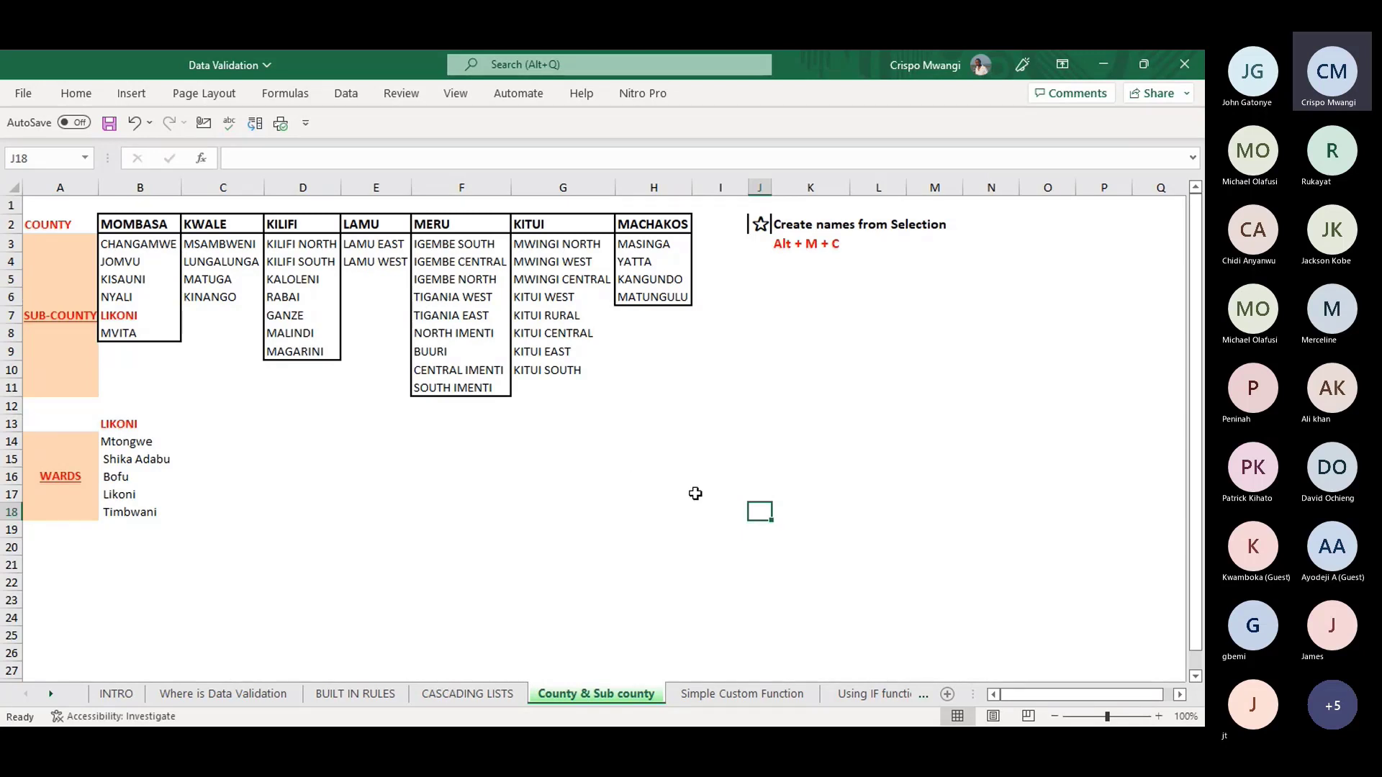
left_click(470, 693)
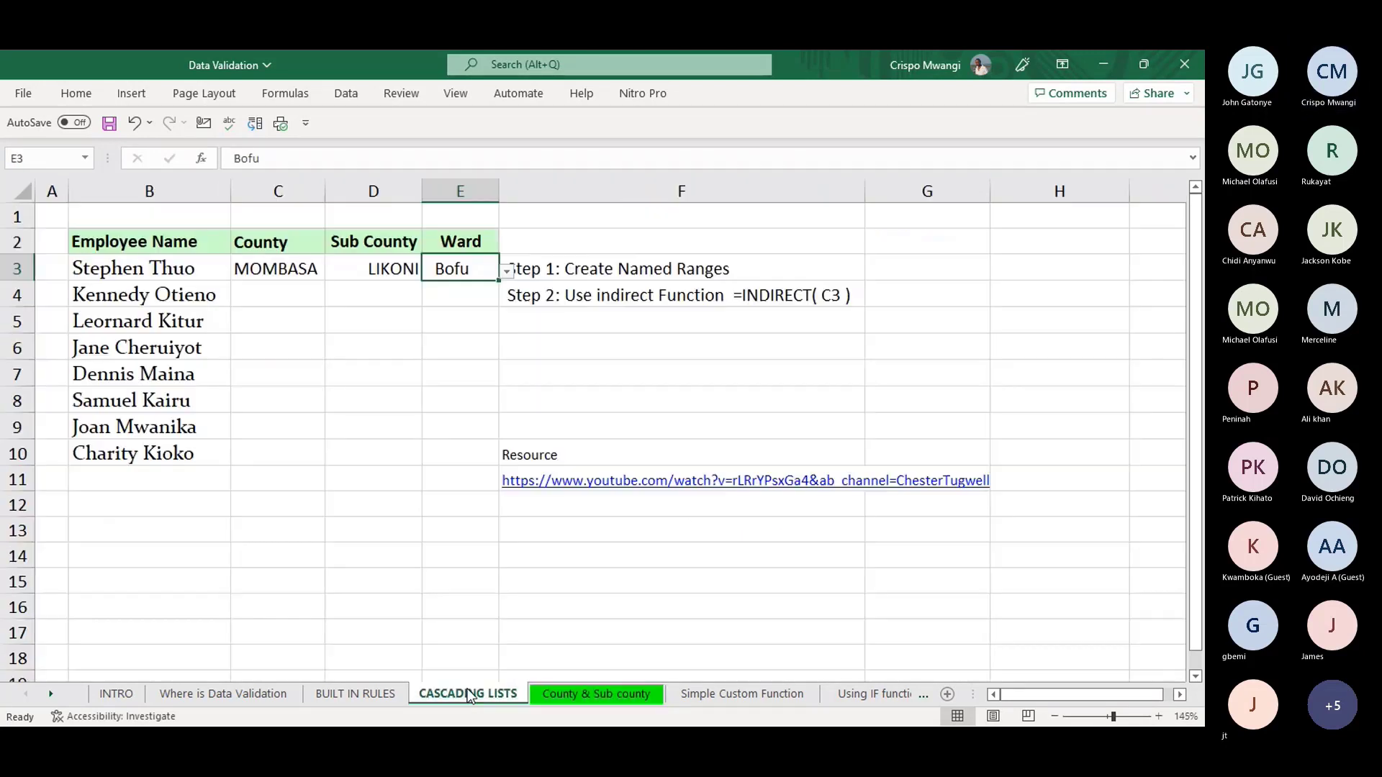
left_click(577, 696)
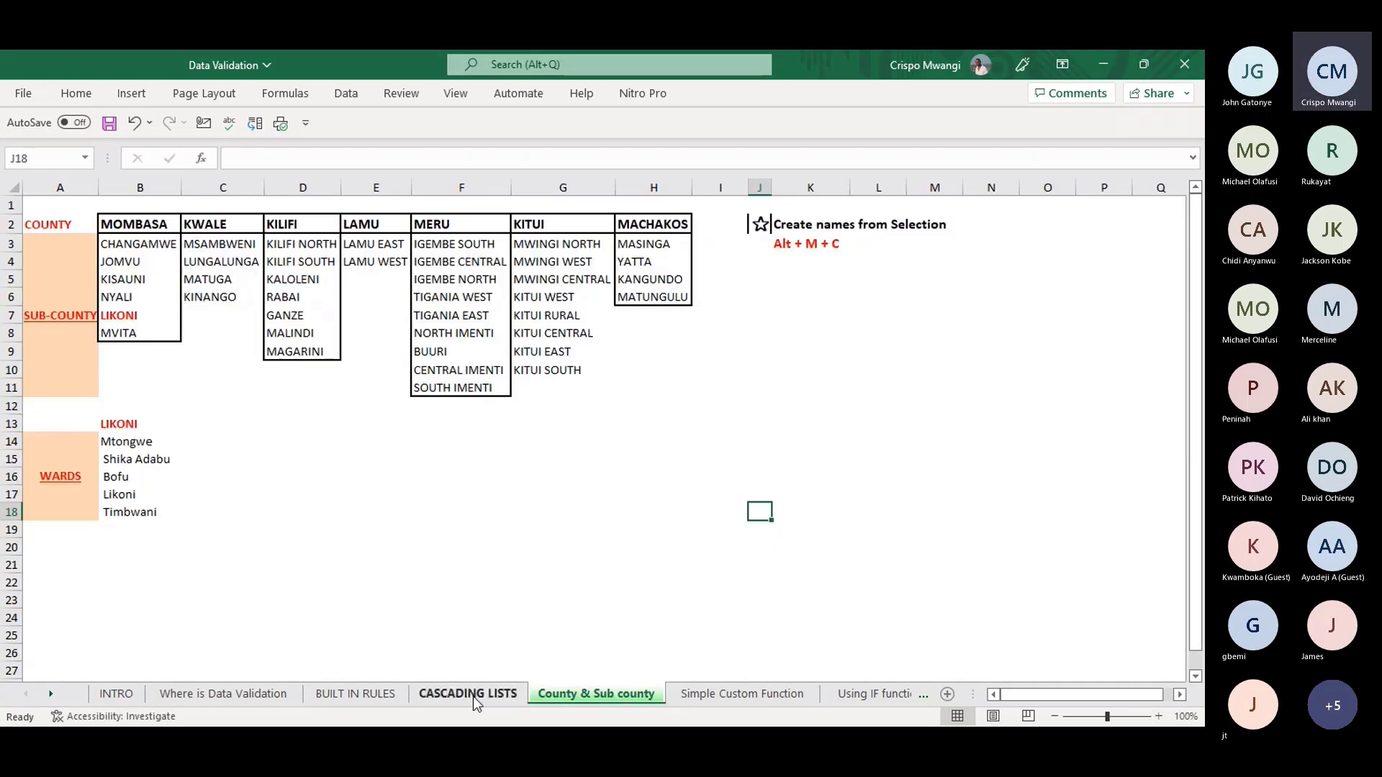
- On the Simple Custom Function sheet, select the National ID range C2:C5 in the employee table
left_click(717, 695)
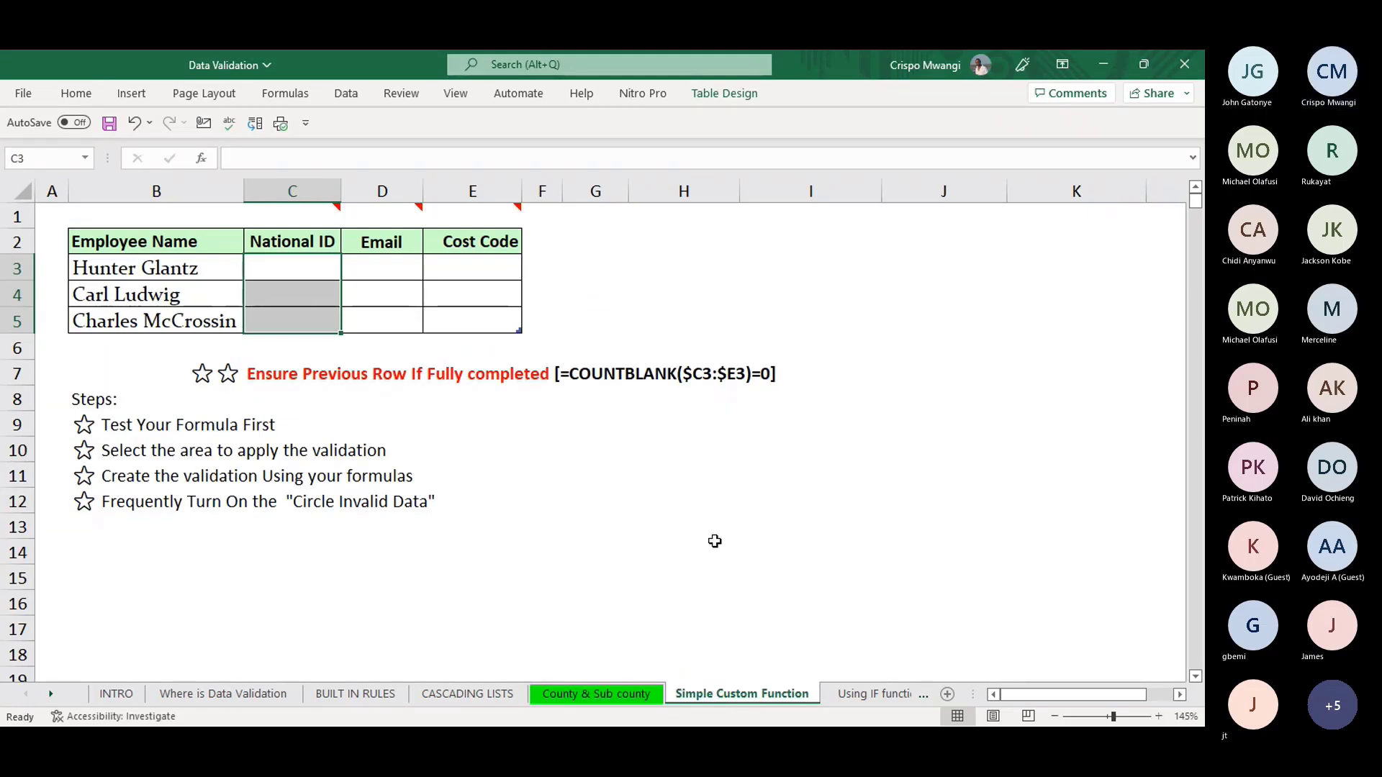
left_click(598, 290)
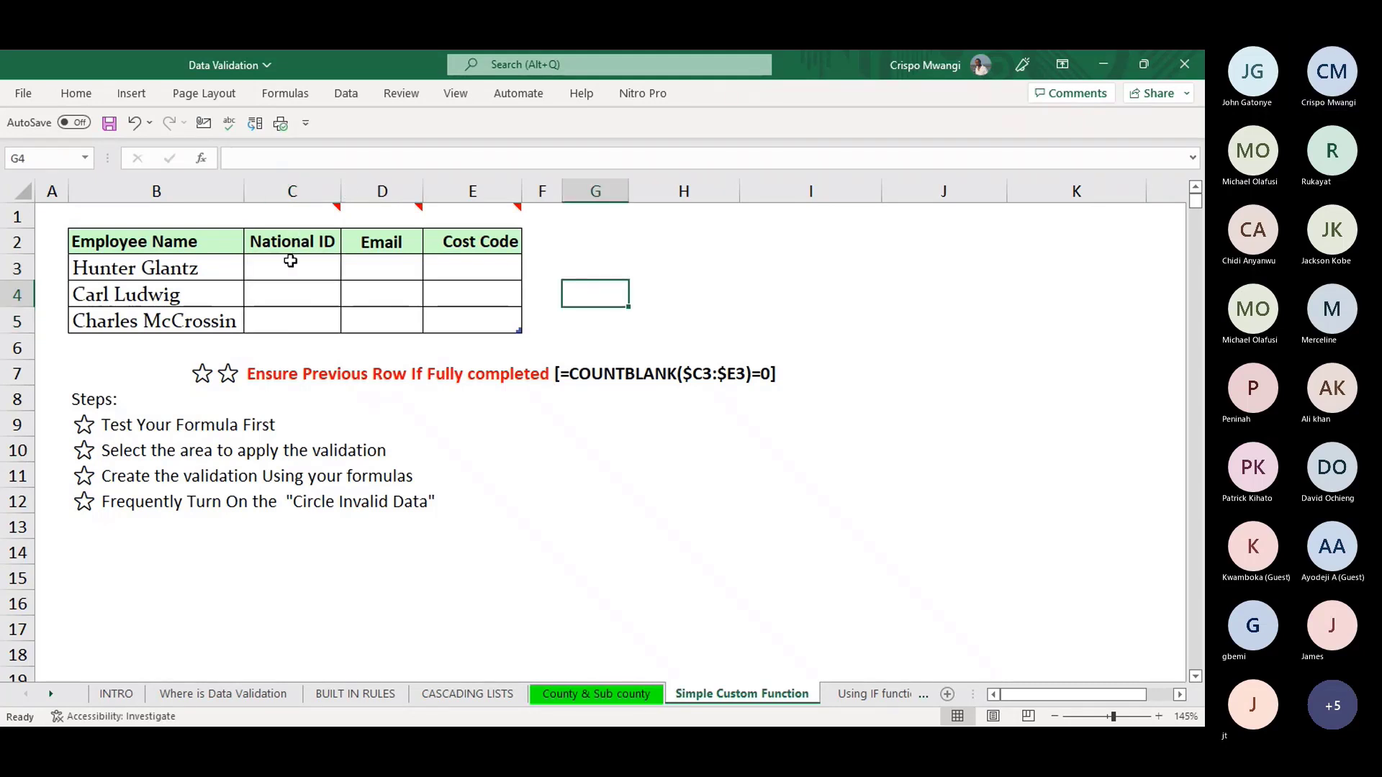
mouse_move(313, 214)
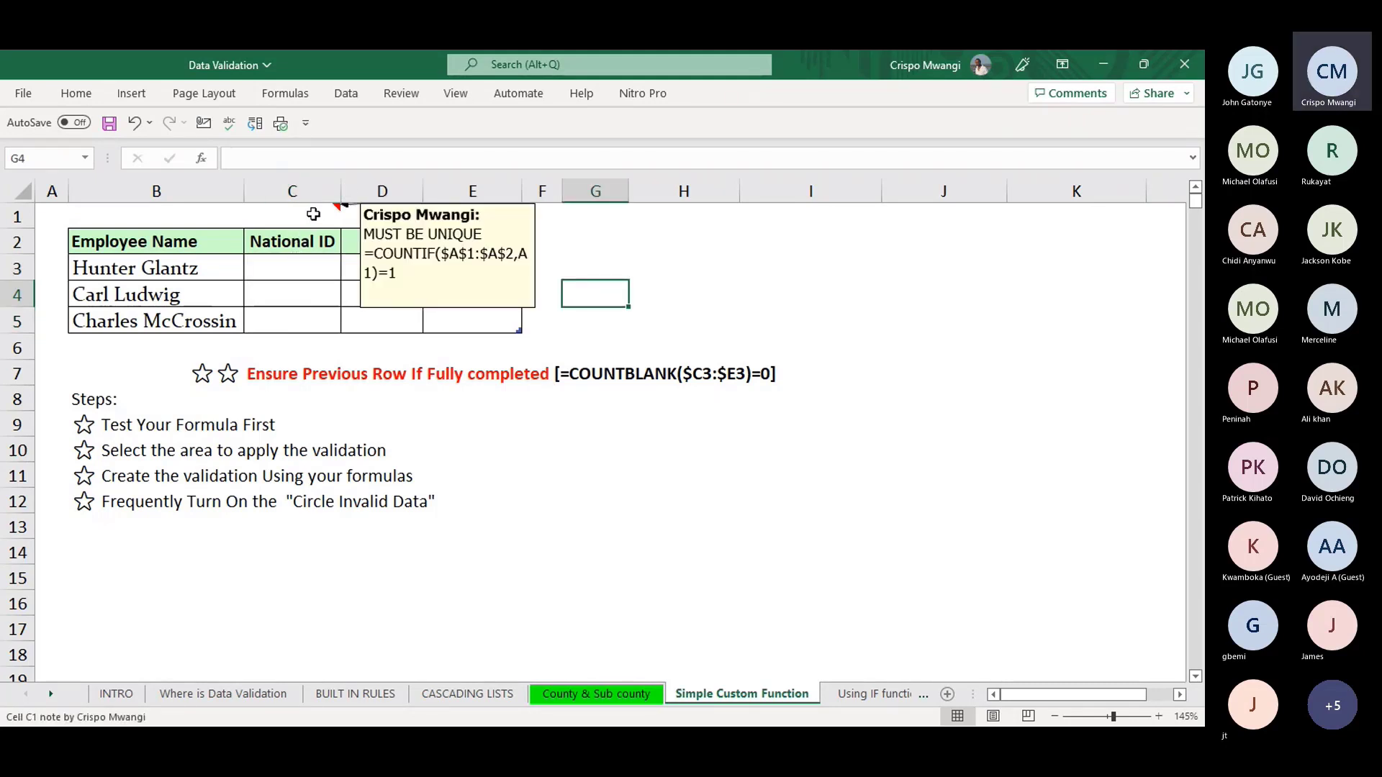
left_click(301, 242)
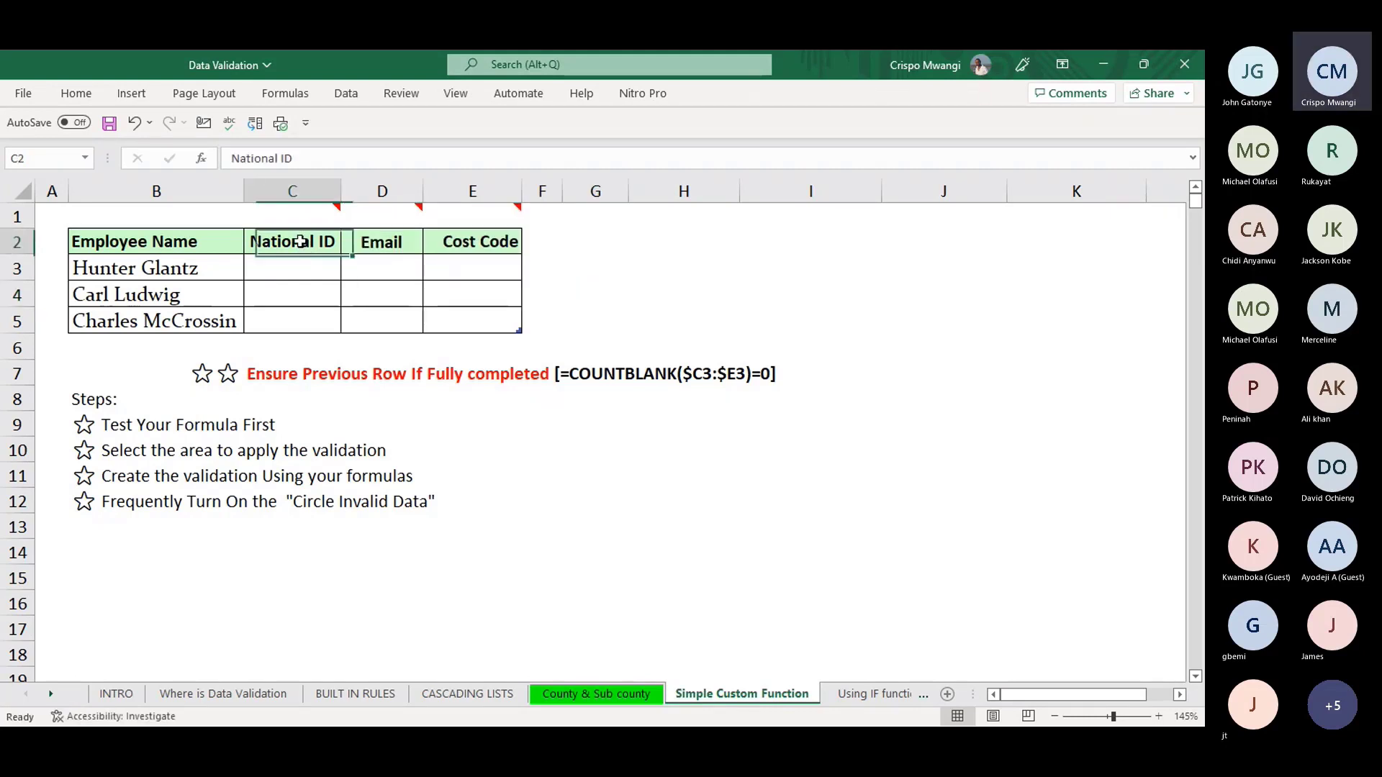
left_click_drag(301, 242, 292, 324)
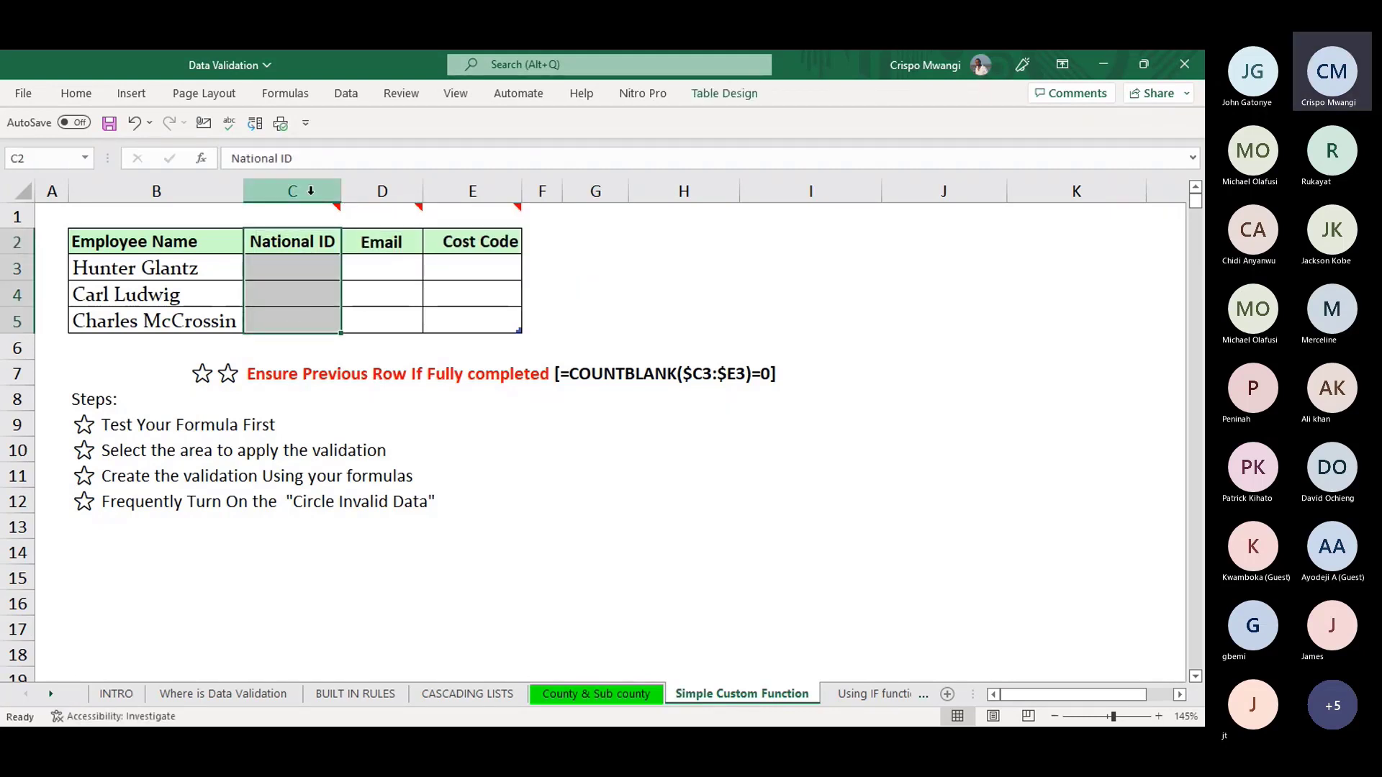
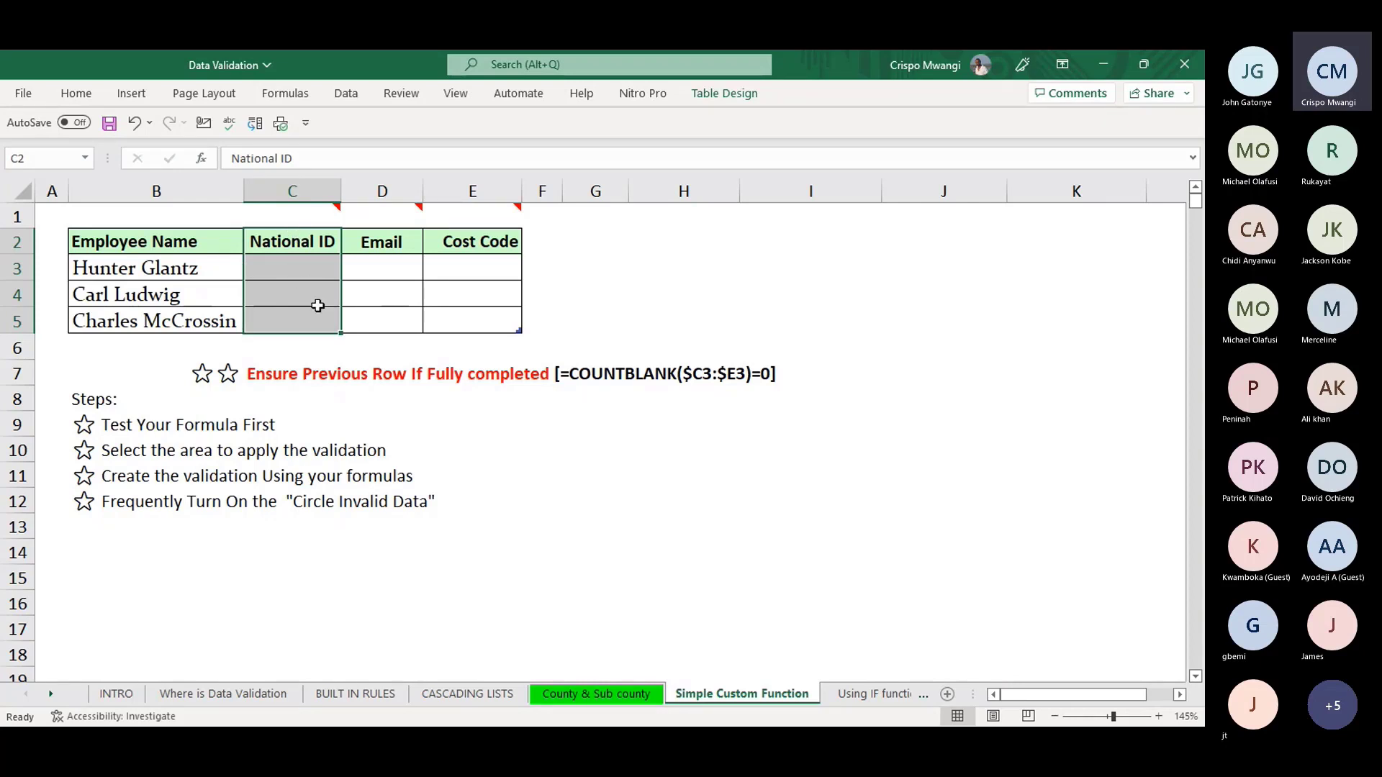
- Select the National ID cells C3:C5 for data validation
left_click(617, 288)
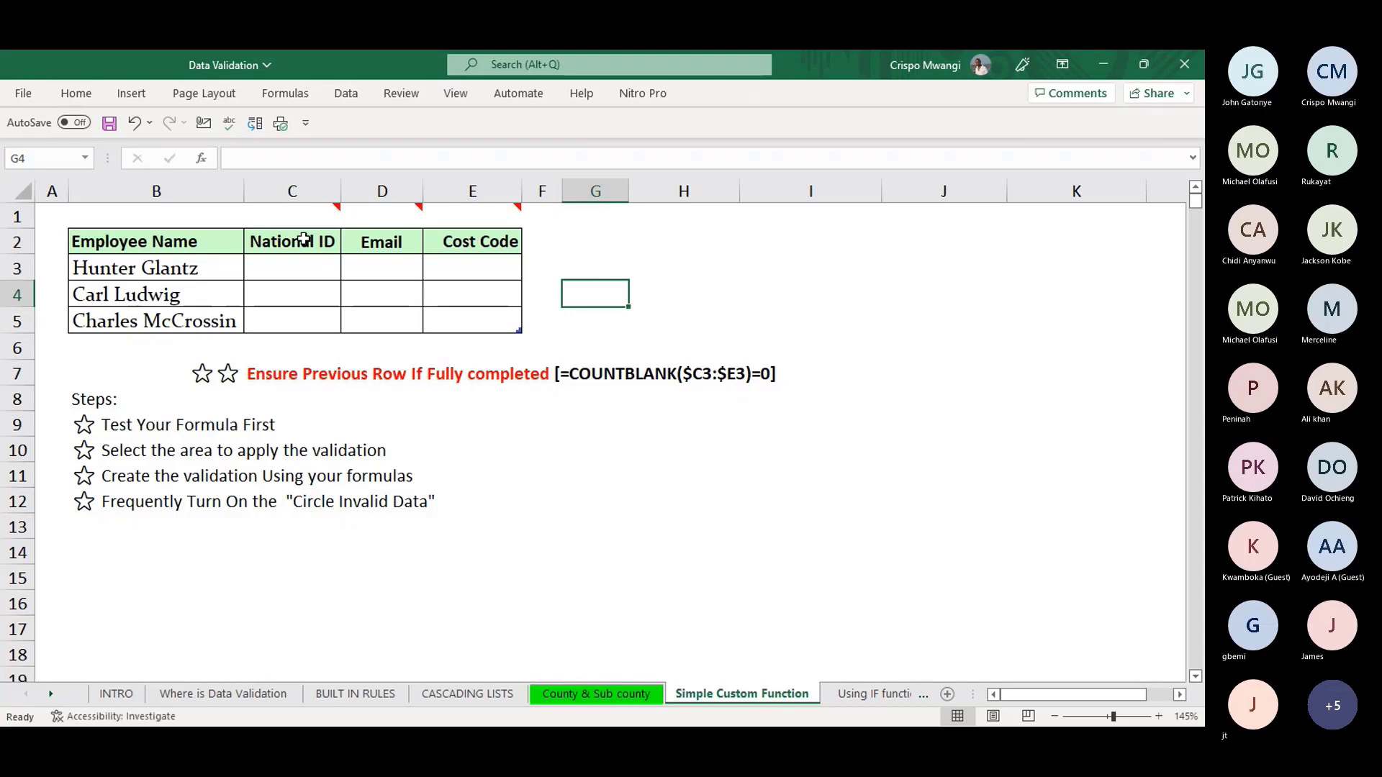
left_click_drag(300, 262, 301, 323)
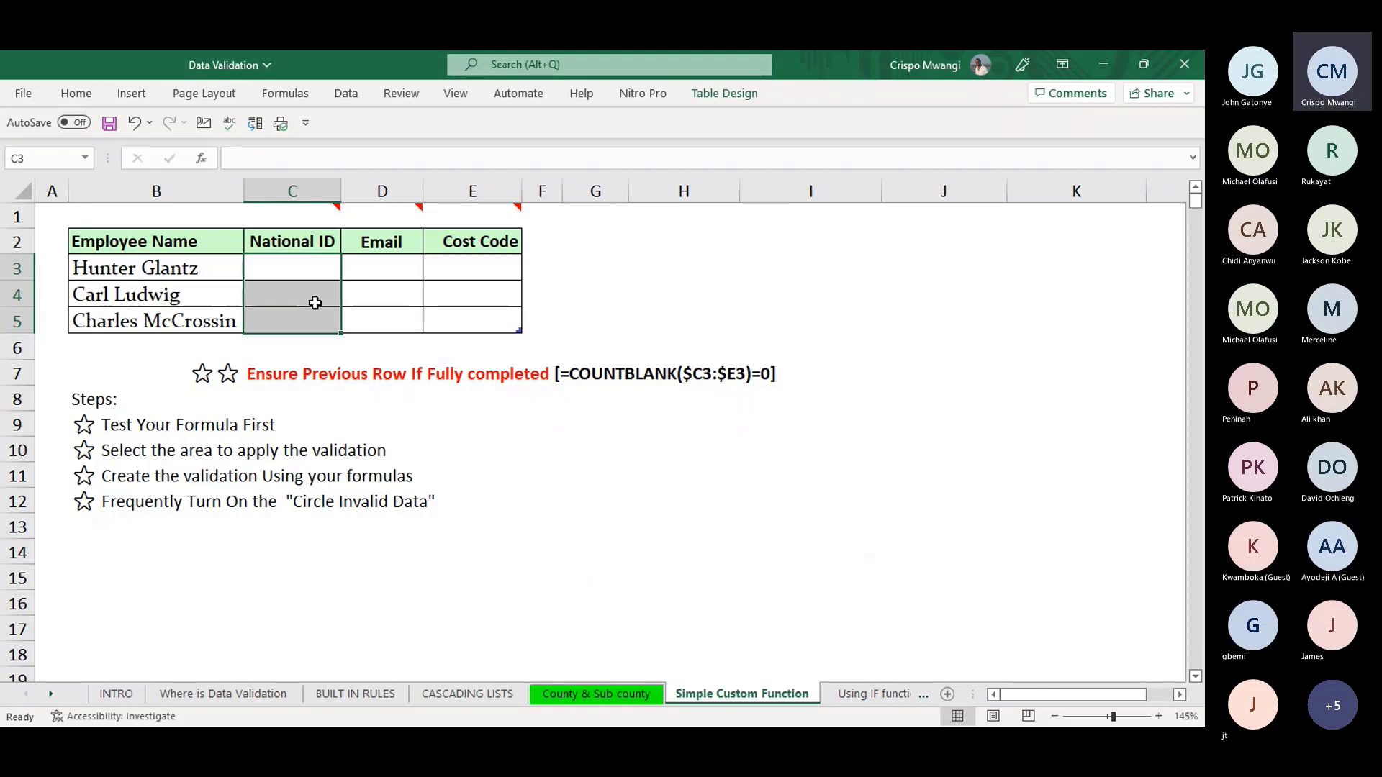
key("alt")
- Open Data Validation for C3:C5 and set Allow to Custom
key("a")
key("v")
key("v")
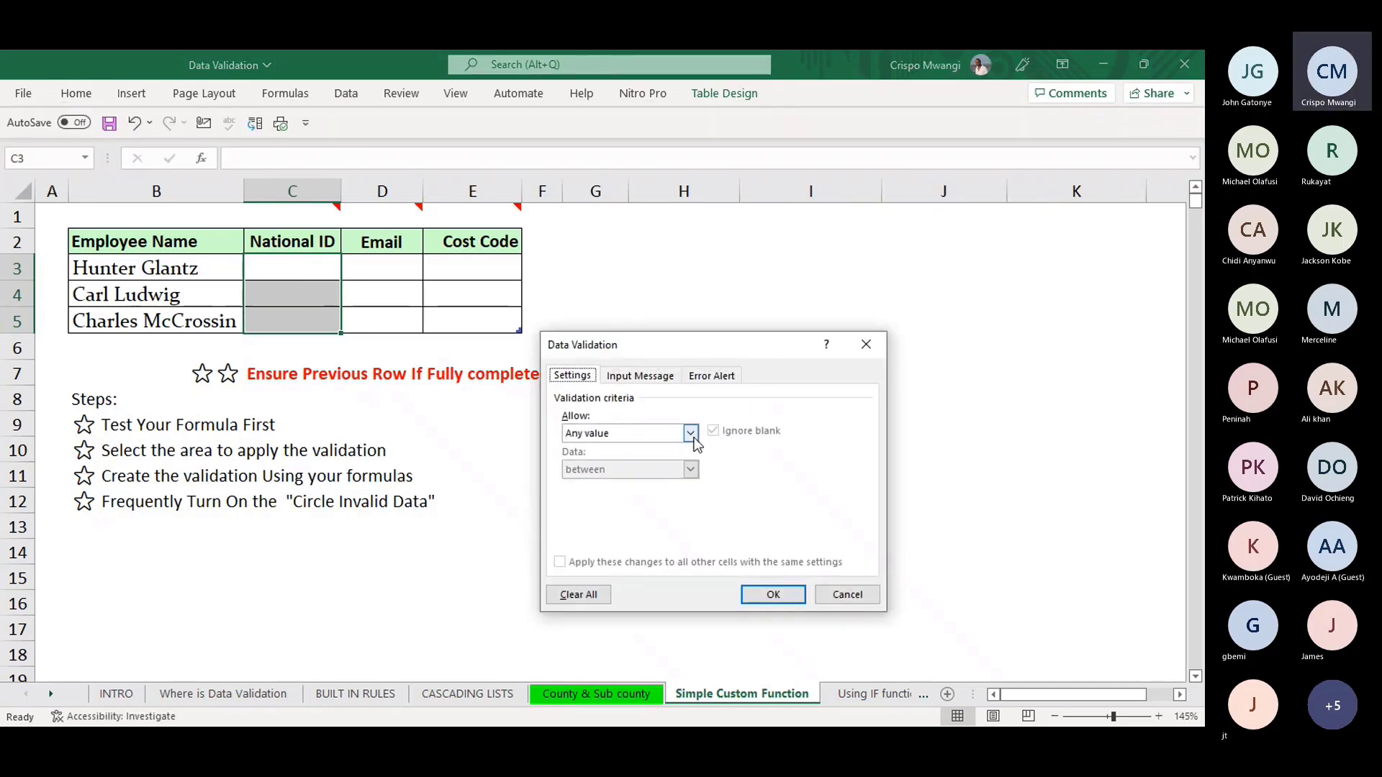
left_click_drag(748, 341, 903, 201)
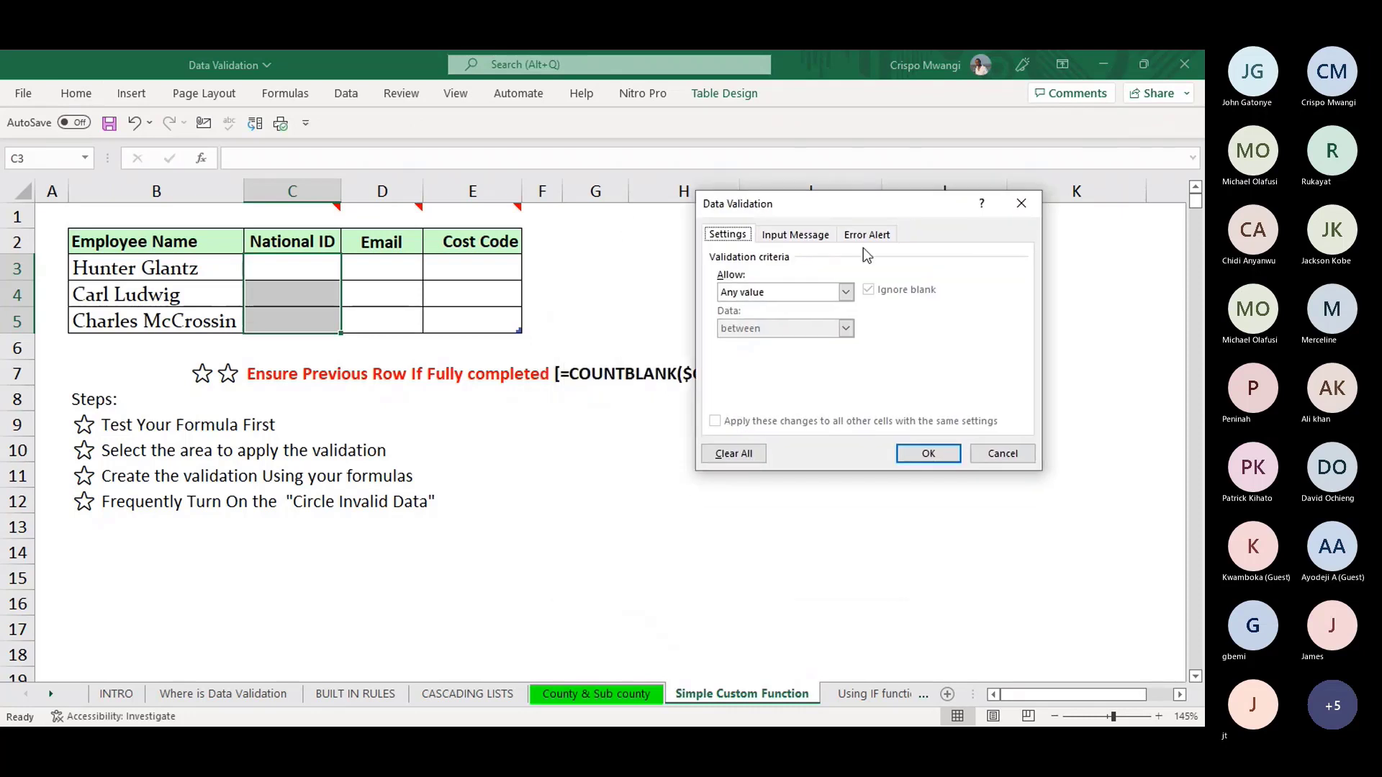
left_click(846, 292)
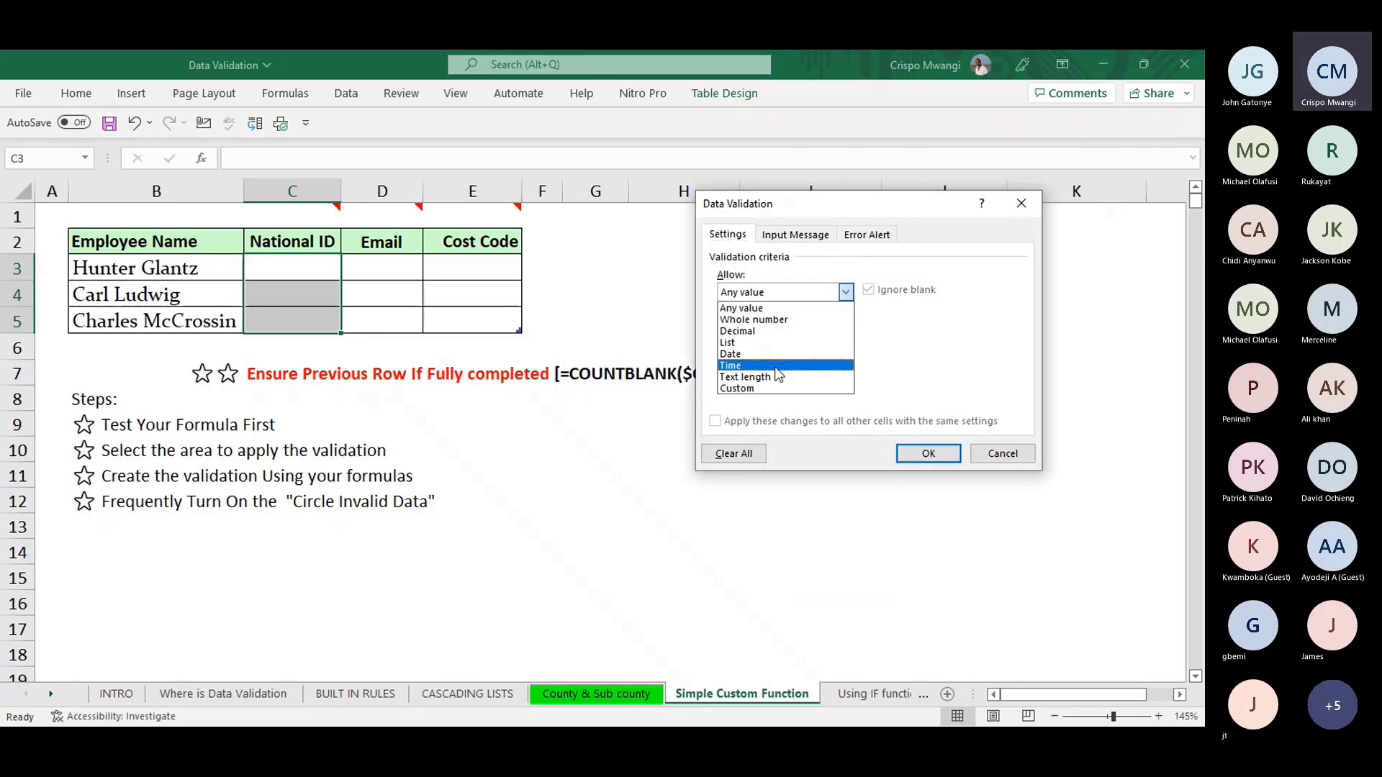
left_click(764, 392)
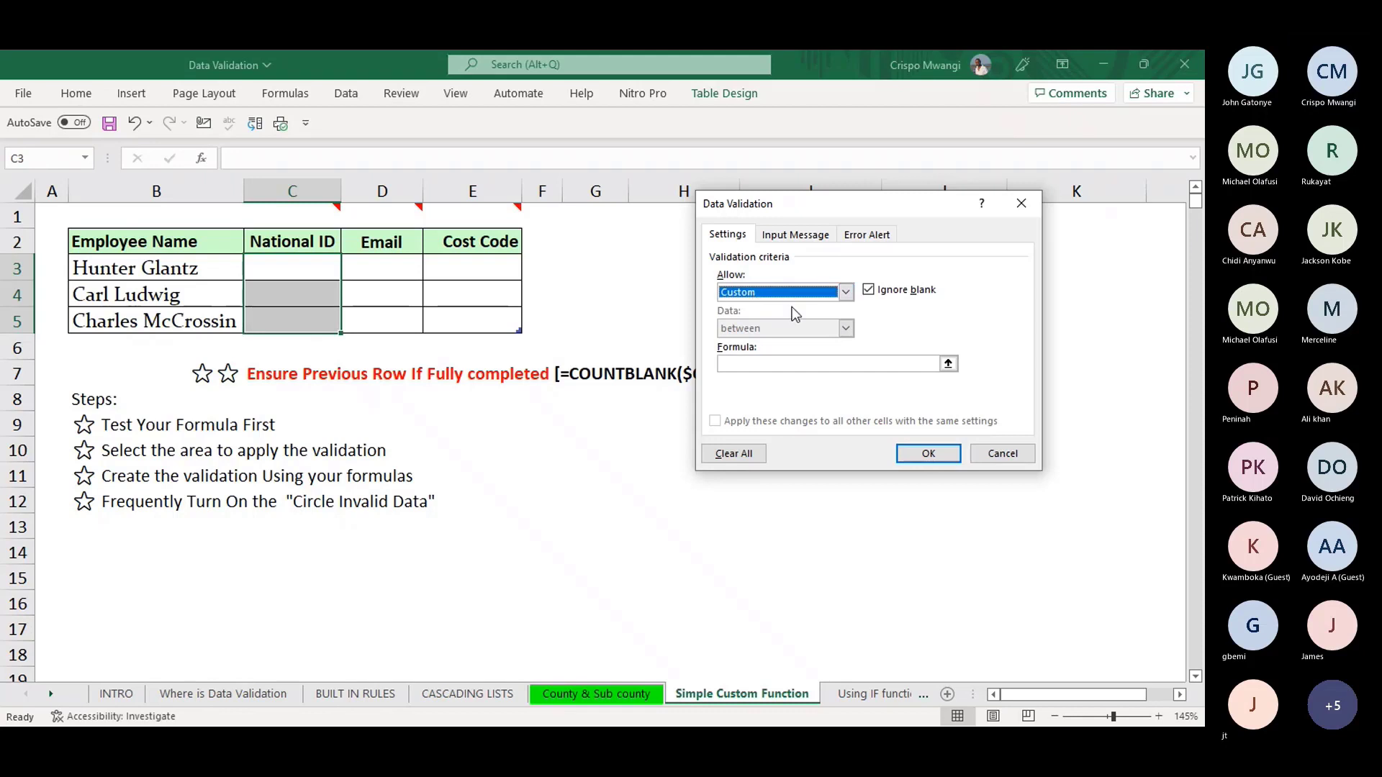
- Enter the rule =COUNTIF($C$3:$C$5,C3)=1, making the range absolute
left_click(771, 365)
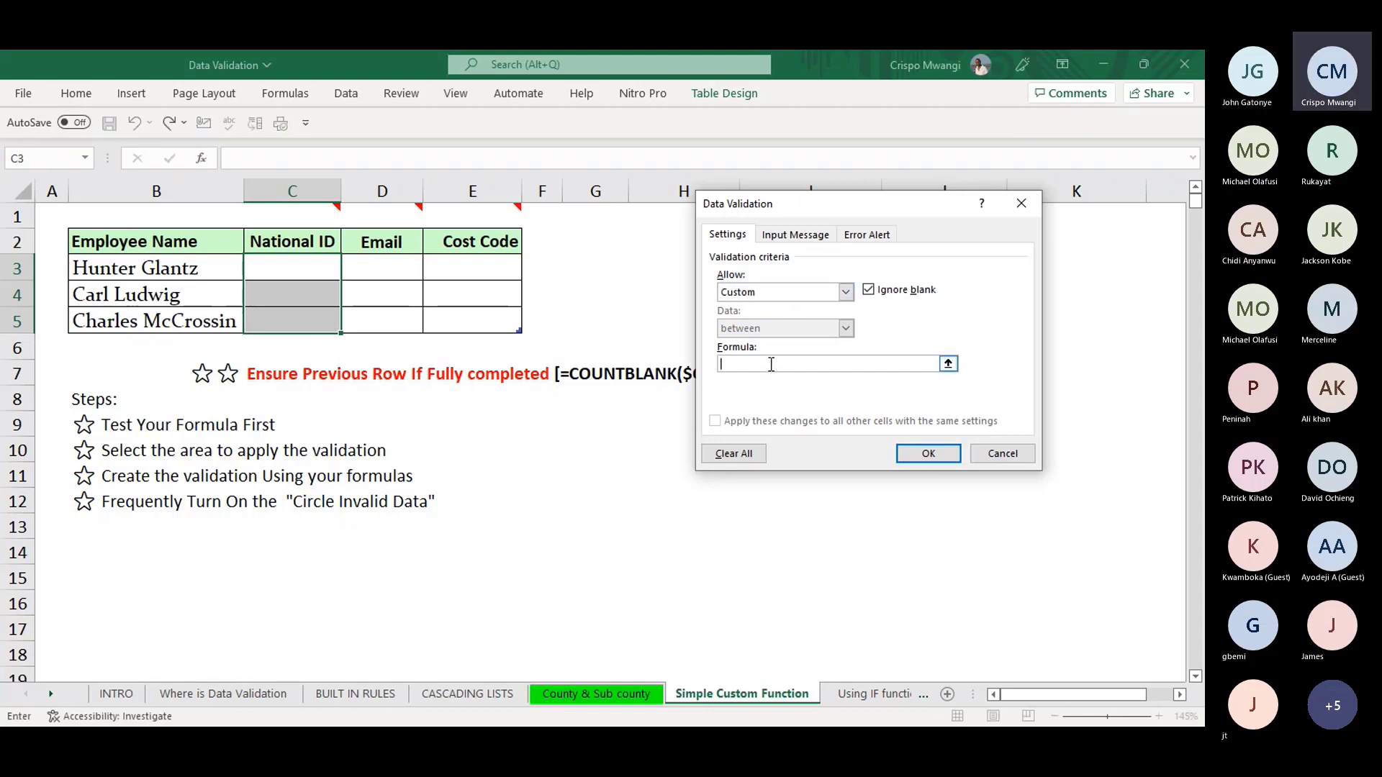
type("=CO")
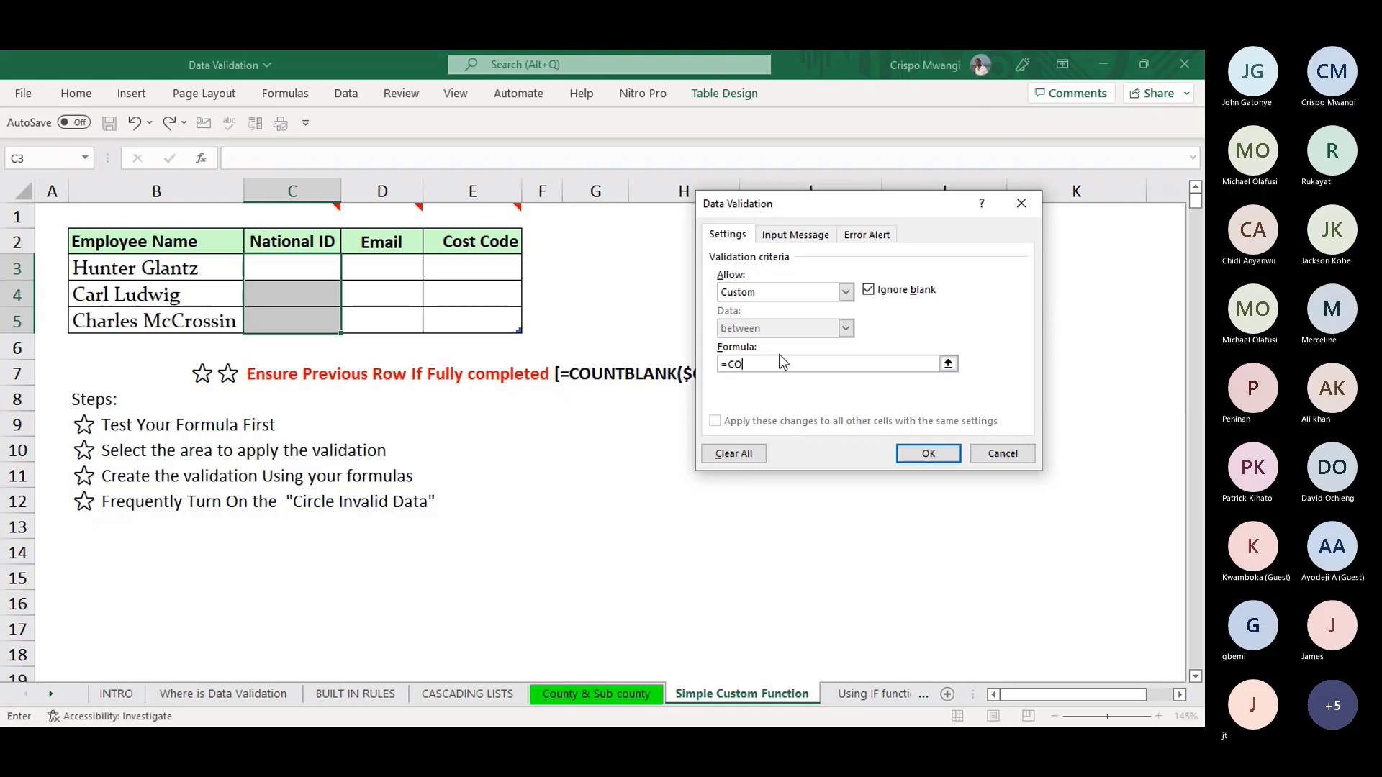
type("UNTIF(")
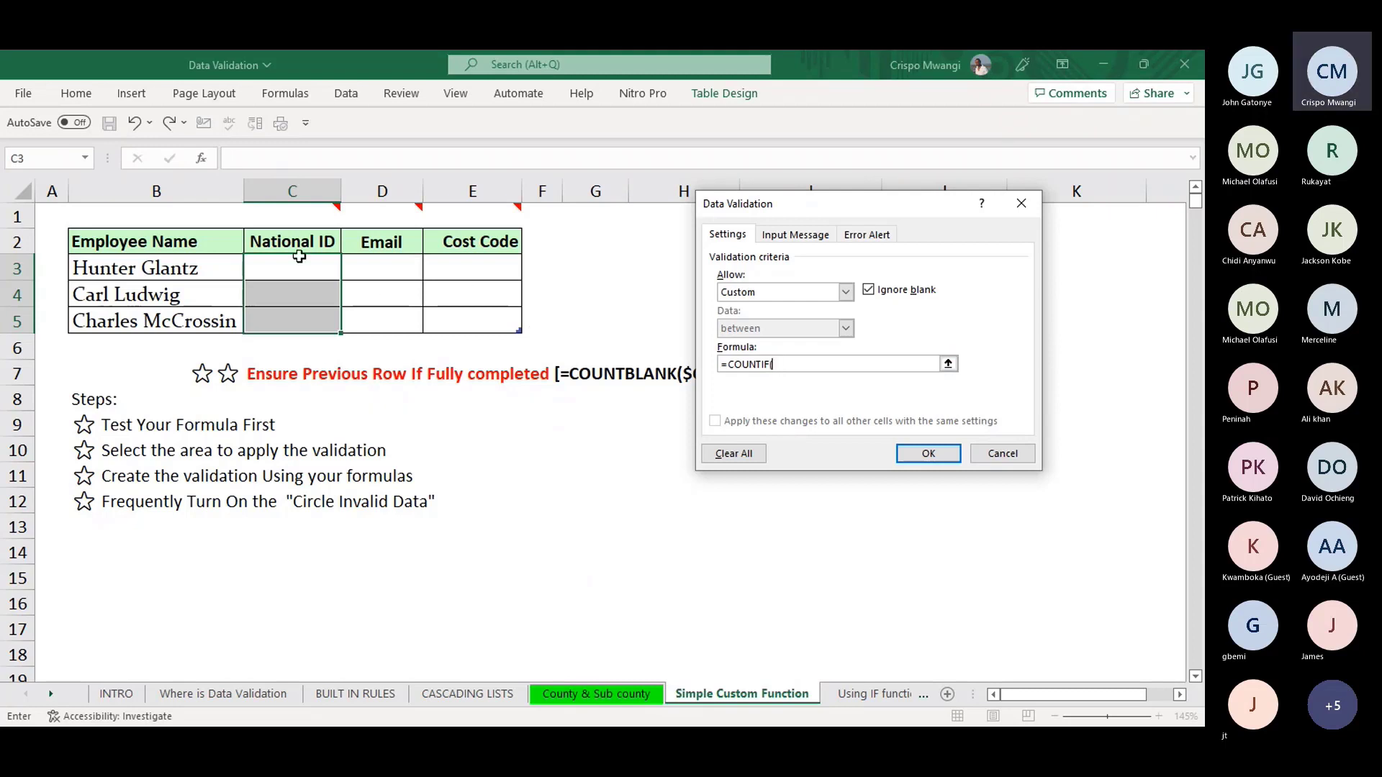
left_click_drag(301, 257, 299, 314)
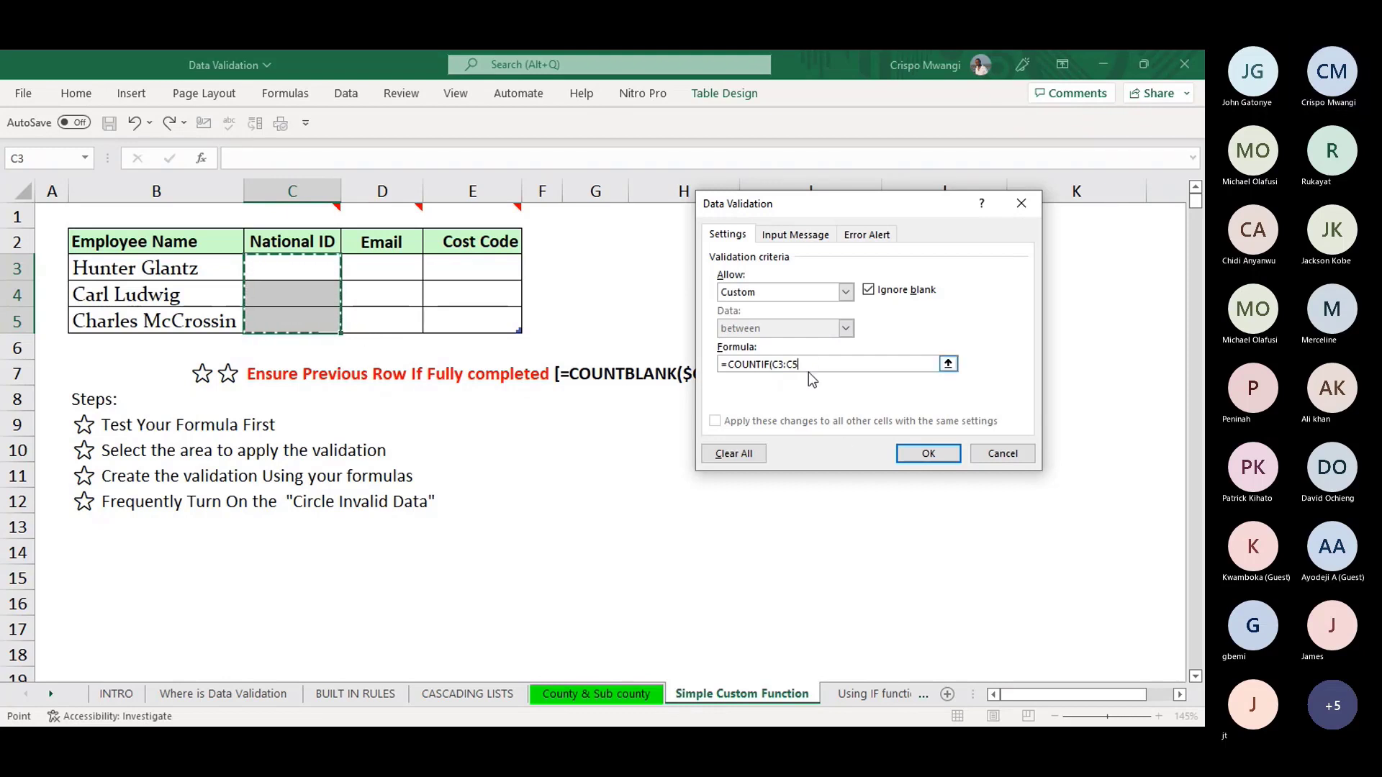
type(",")
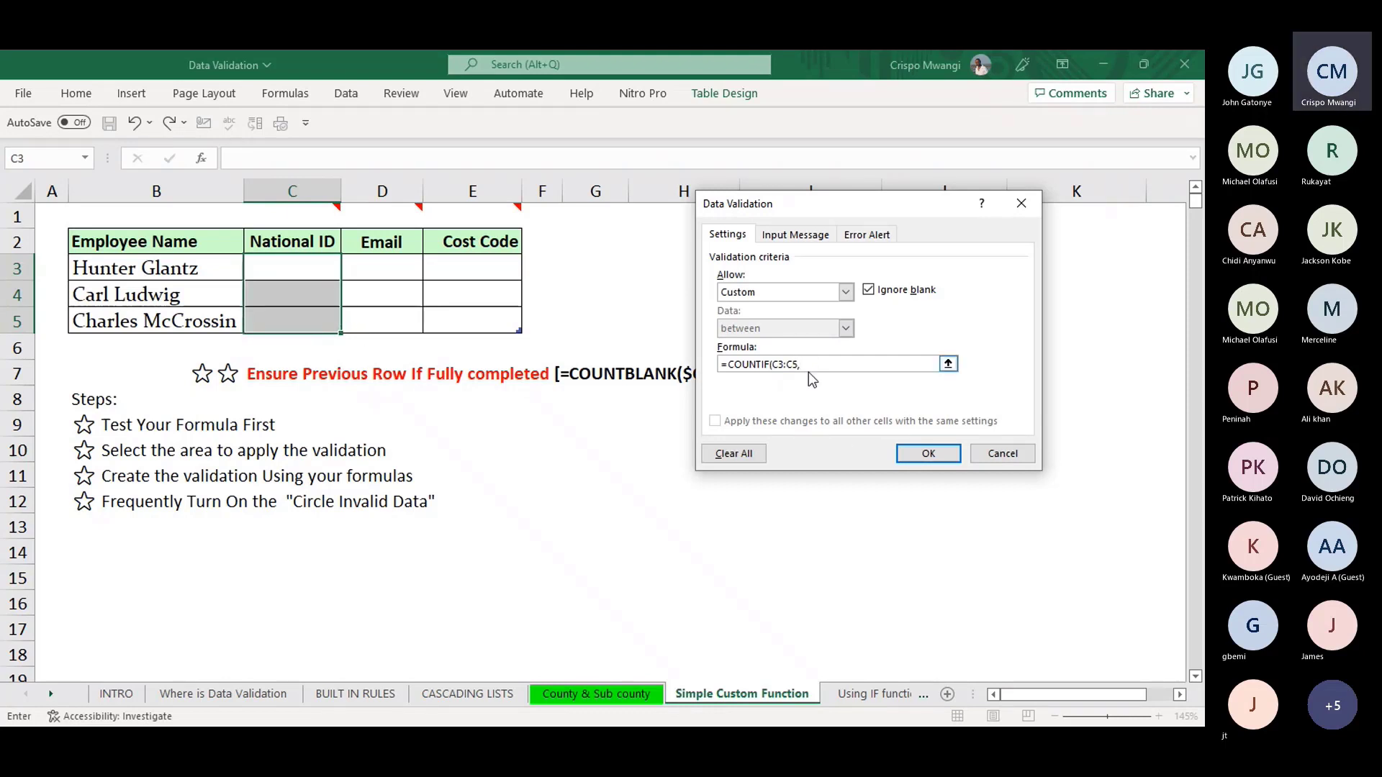
left_click(304, 267)
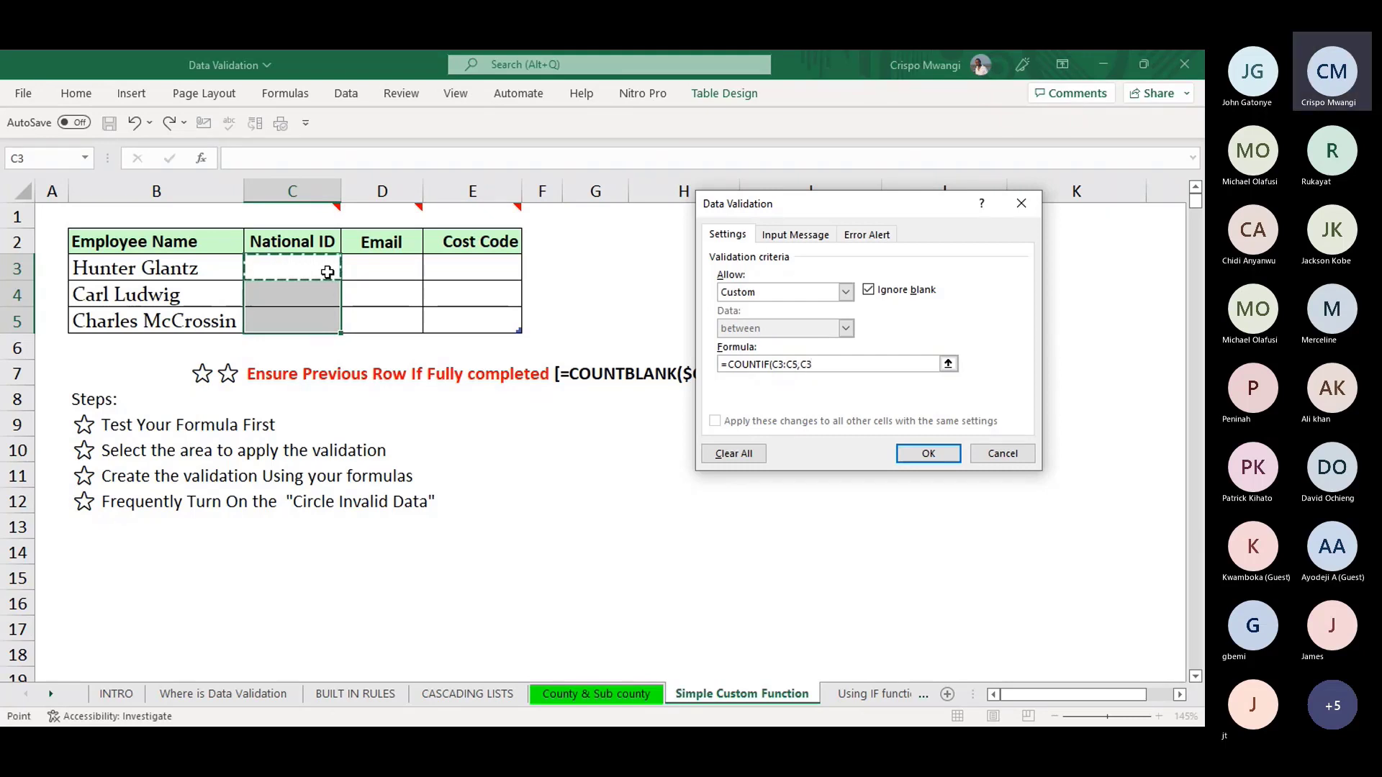
type(")")
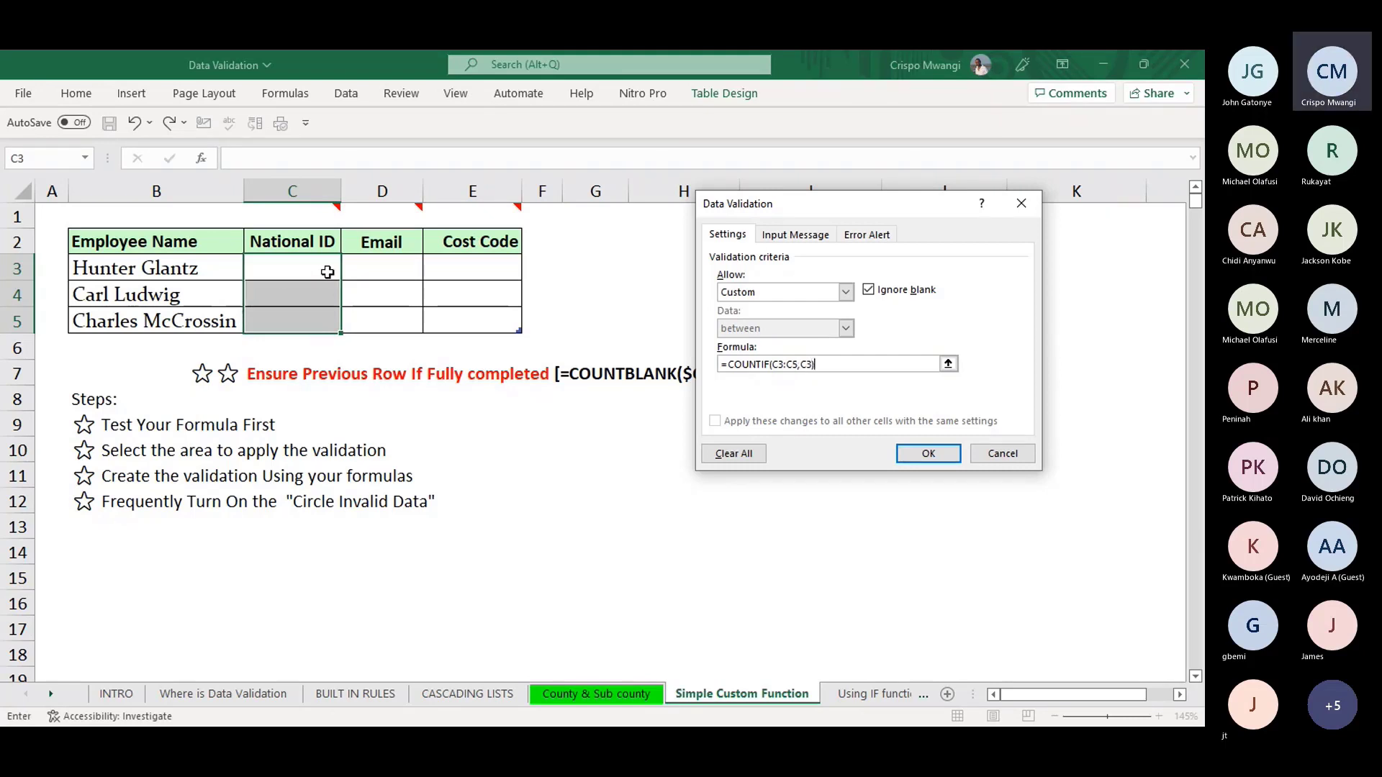
type("=1")
left_click_drag(798, 366, 777, 366)
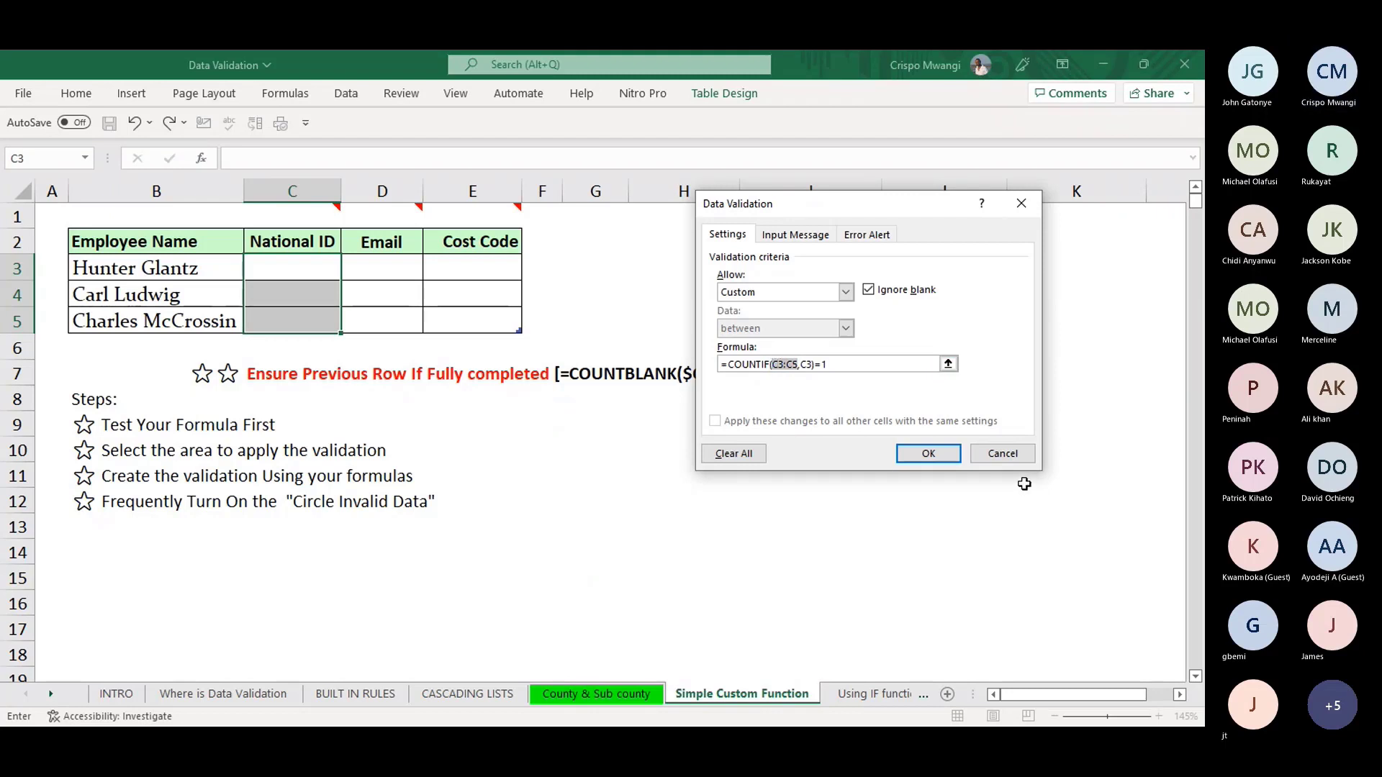
key("F4")
left_click(934, 364)
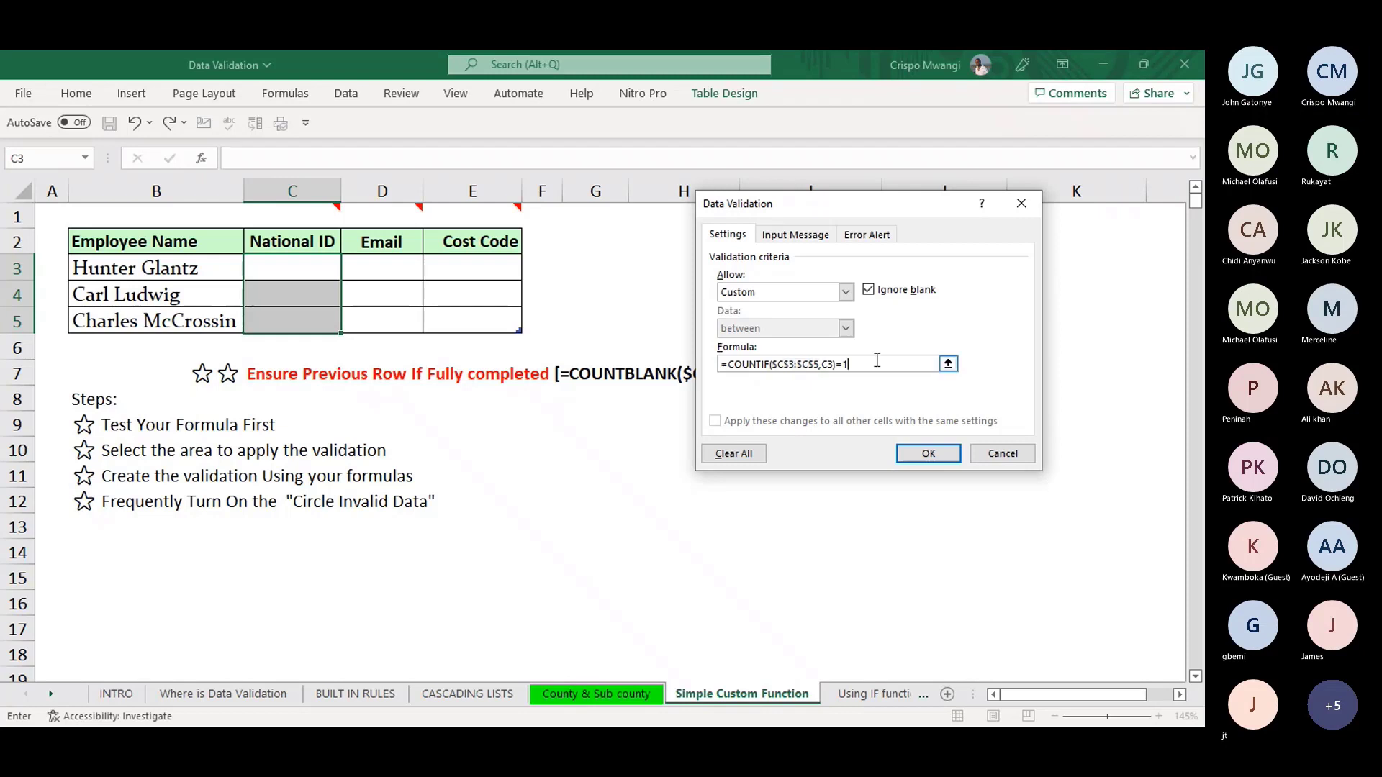
left_click(806, 237)
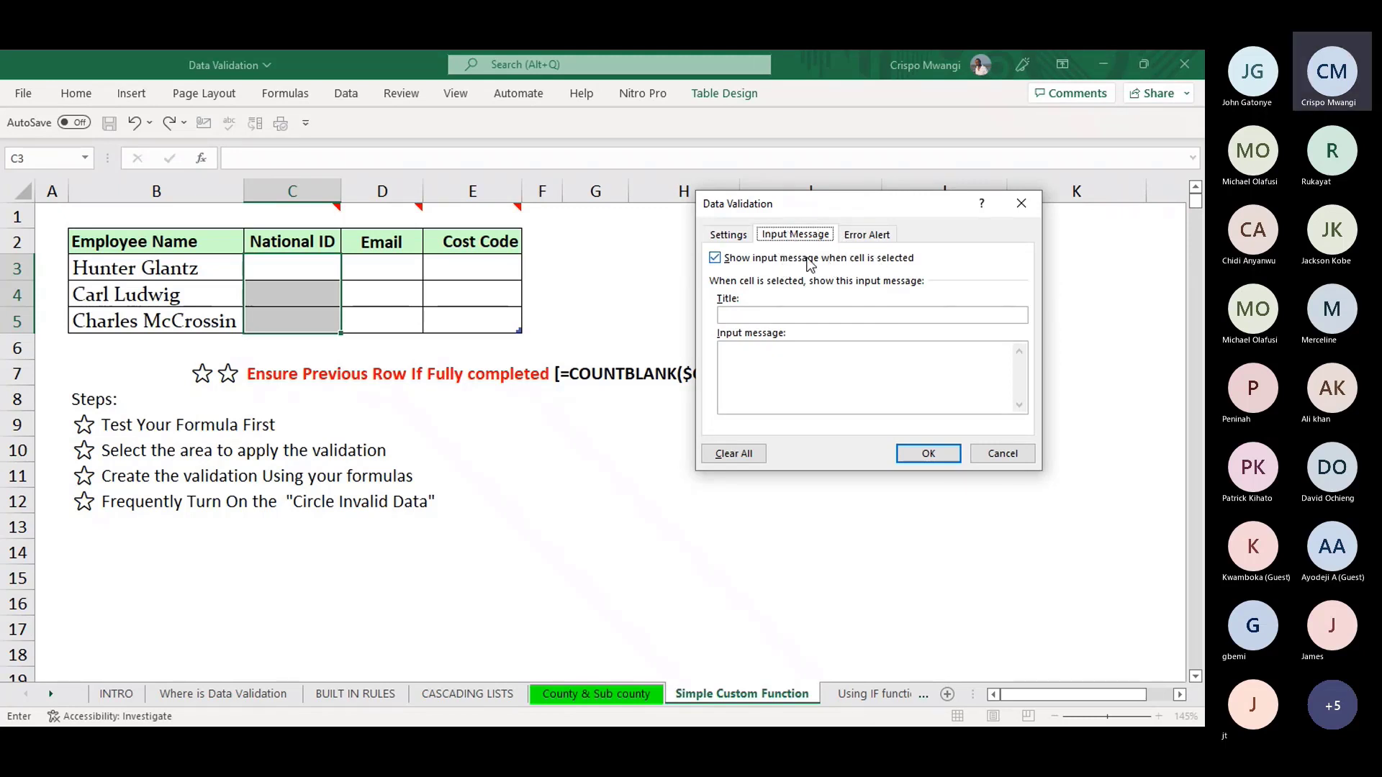
- Set the input message title to UNIQUE with message 'ID SHOULD BE UNIQUE'
left_click(771, 316)
type("UNI")
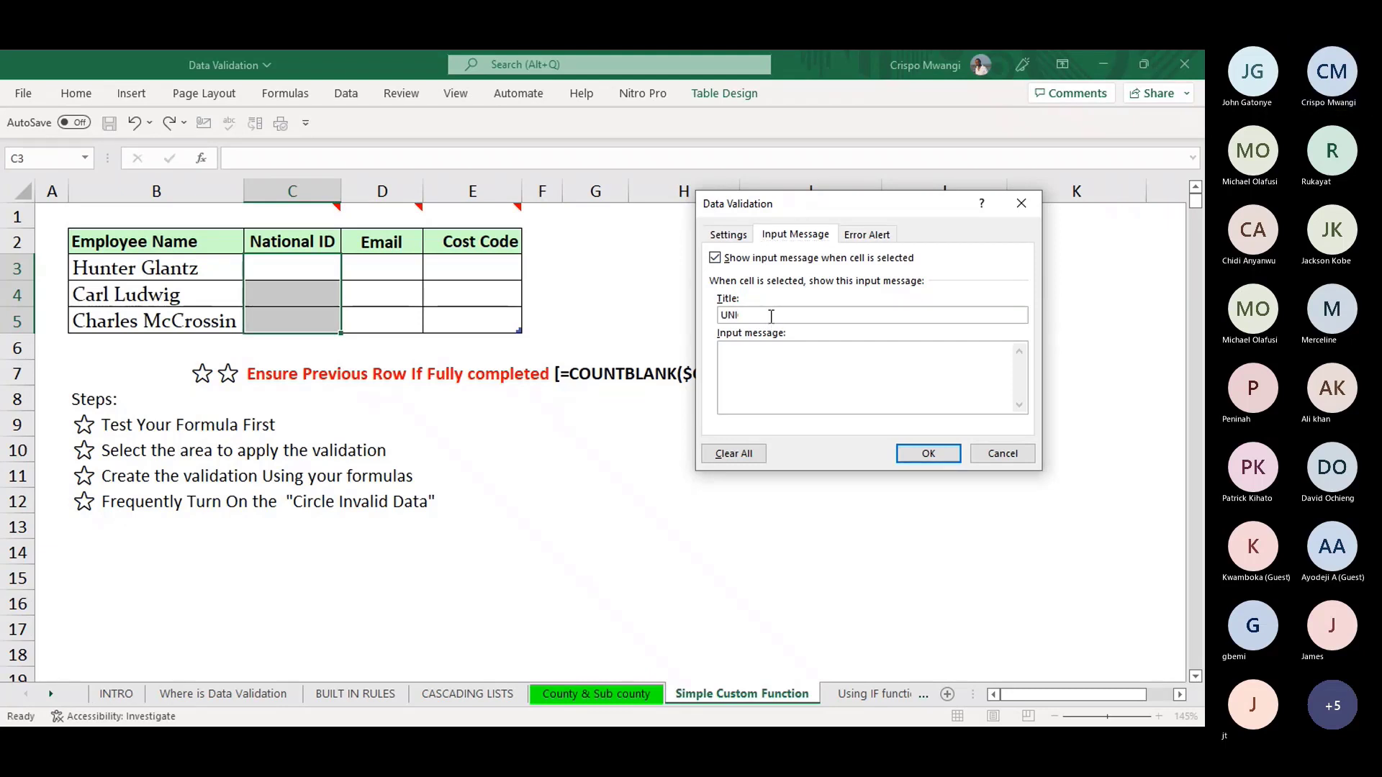
type("QUE")
left_click(751, 355)
type("ID S")
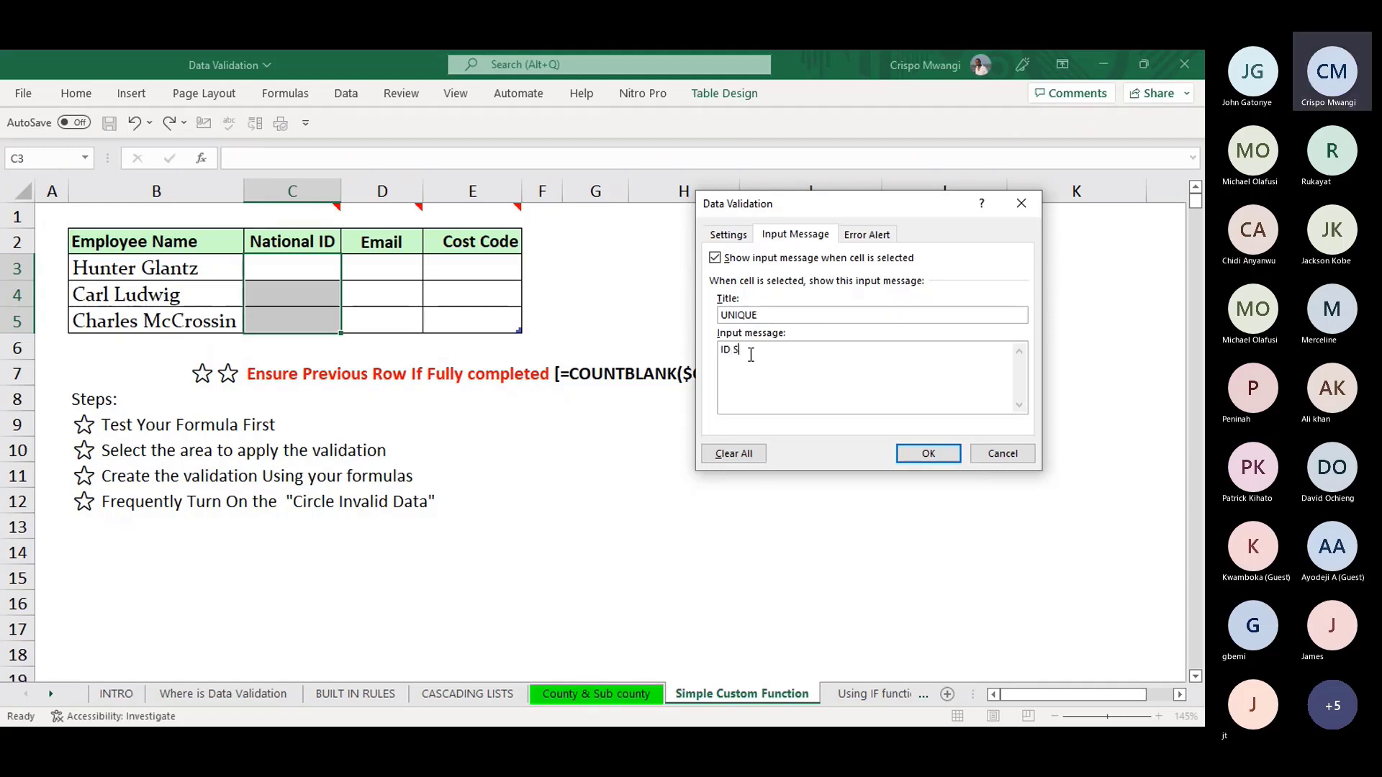
type("HOULD")
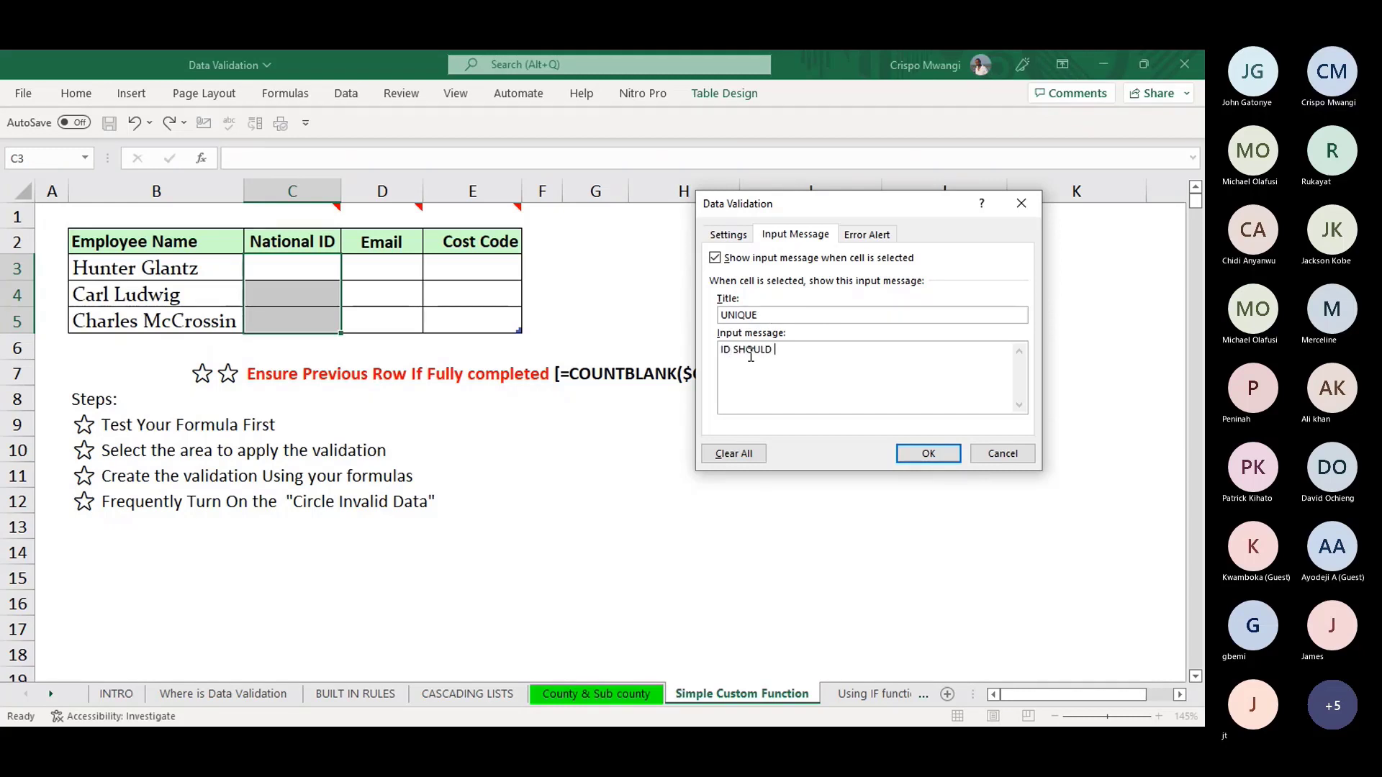
type(" BE UNI")
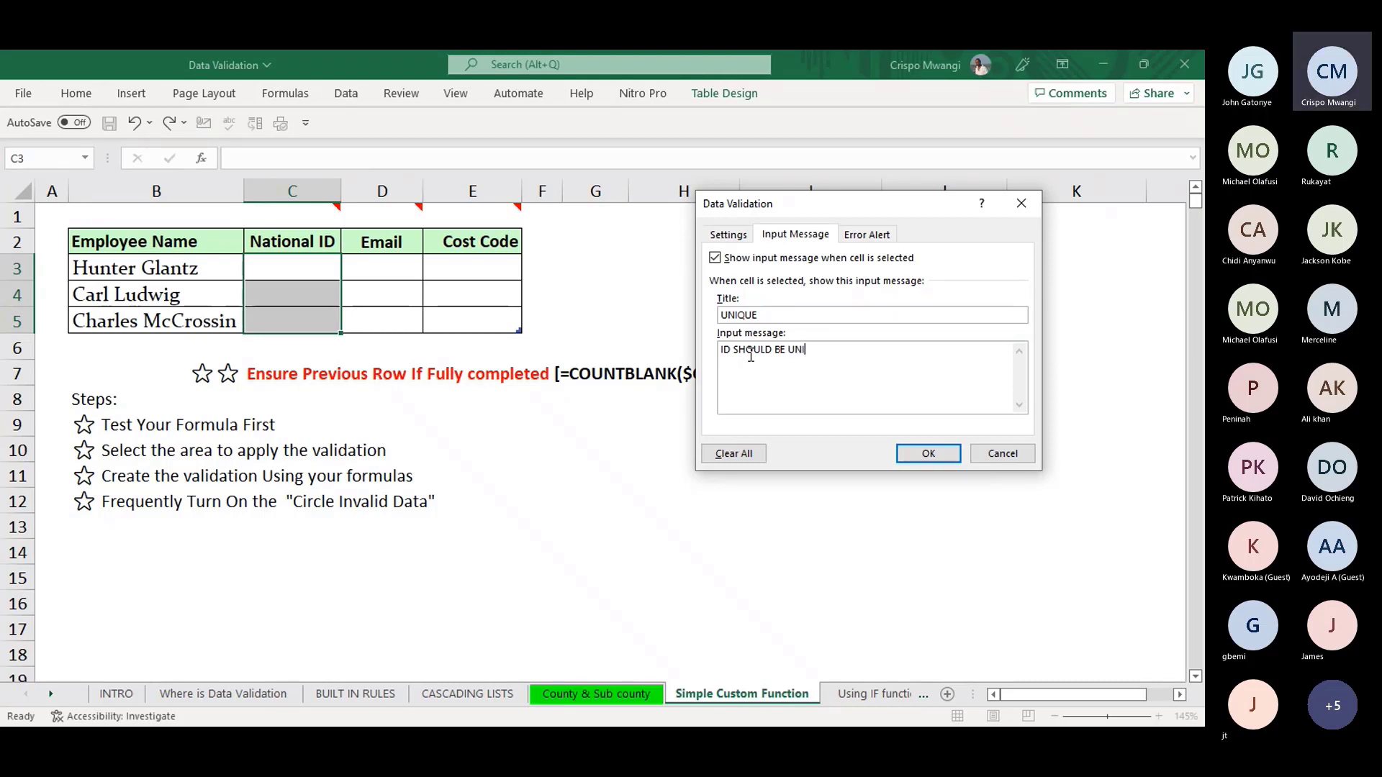
type("QUE")
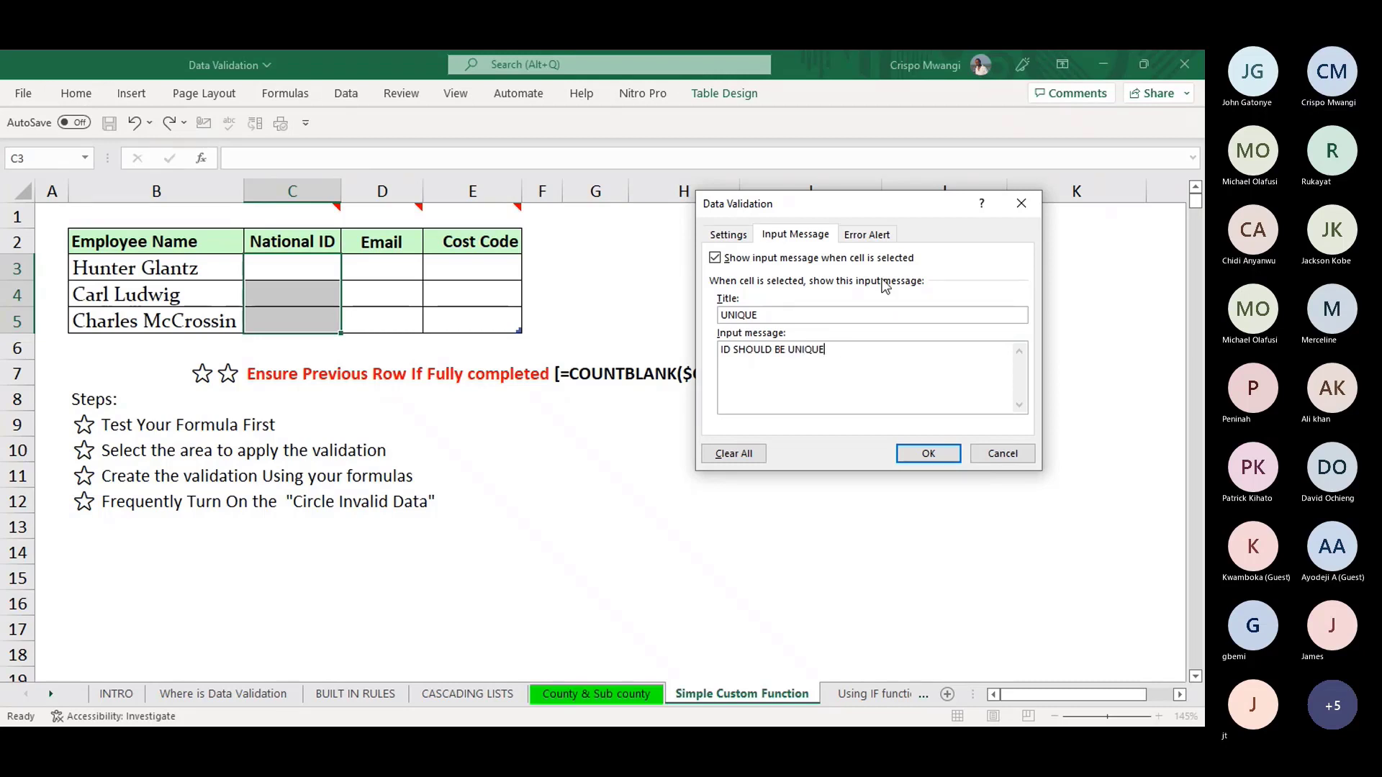
- Set the error alert title to UNIQUE with message 'INPUT UNIQUE ID', then apply the validation
left_click(871, 240)
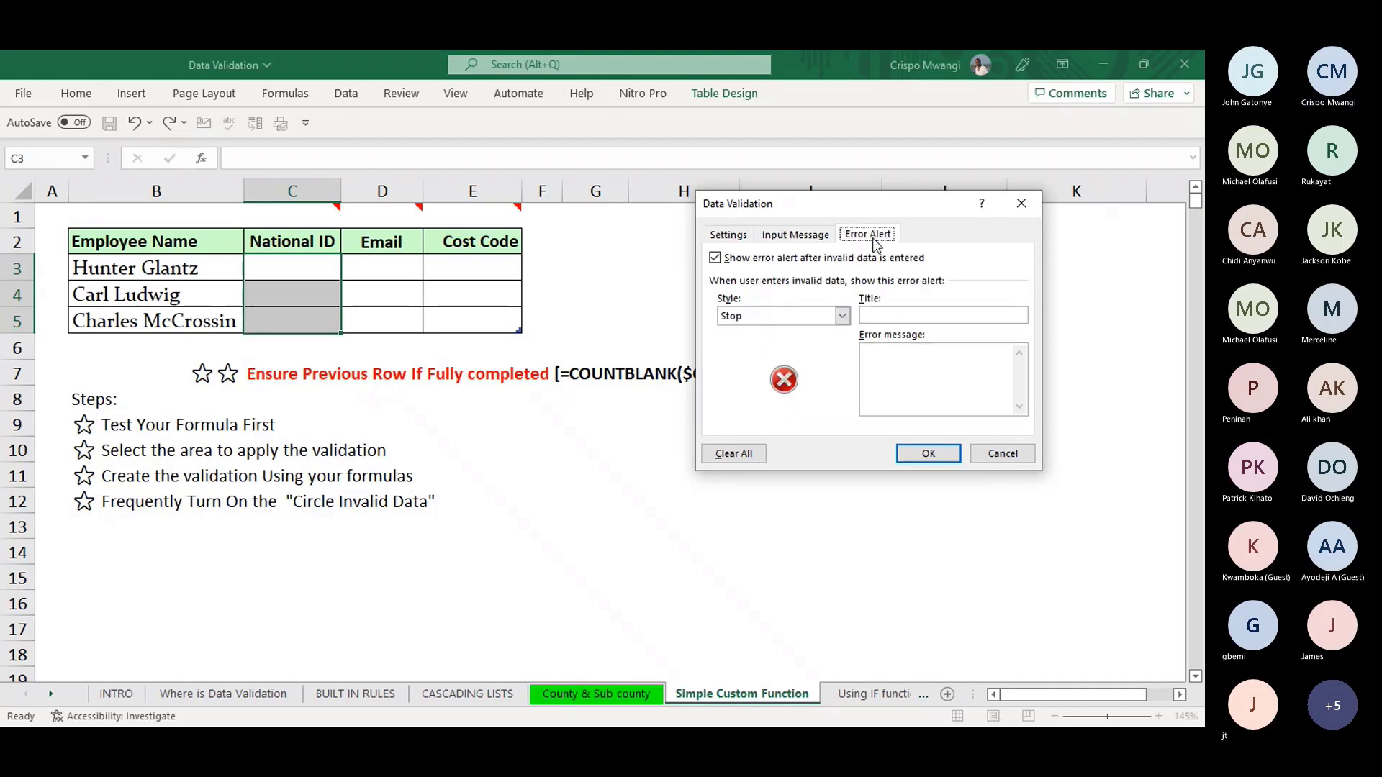
left_click(891, 317)
type("UNI")
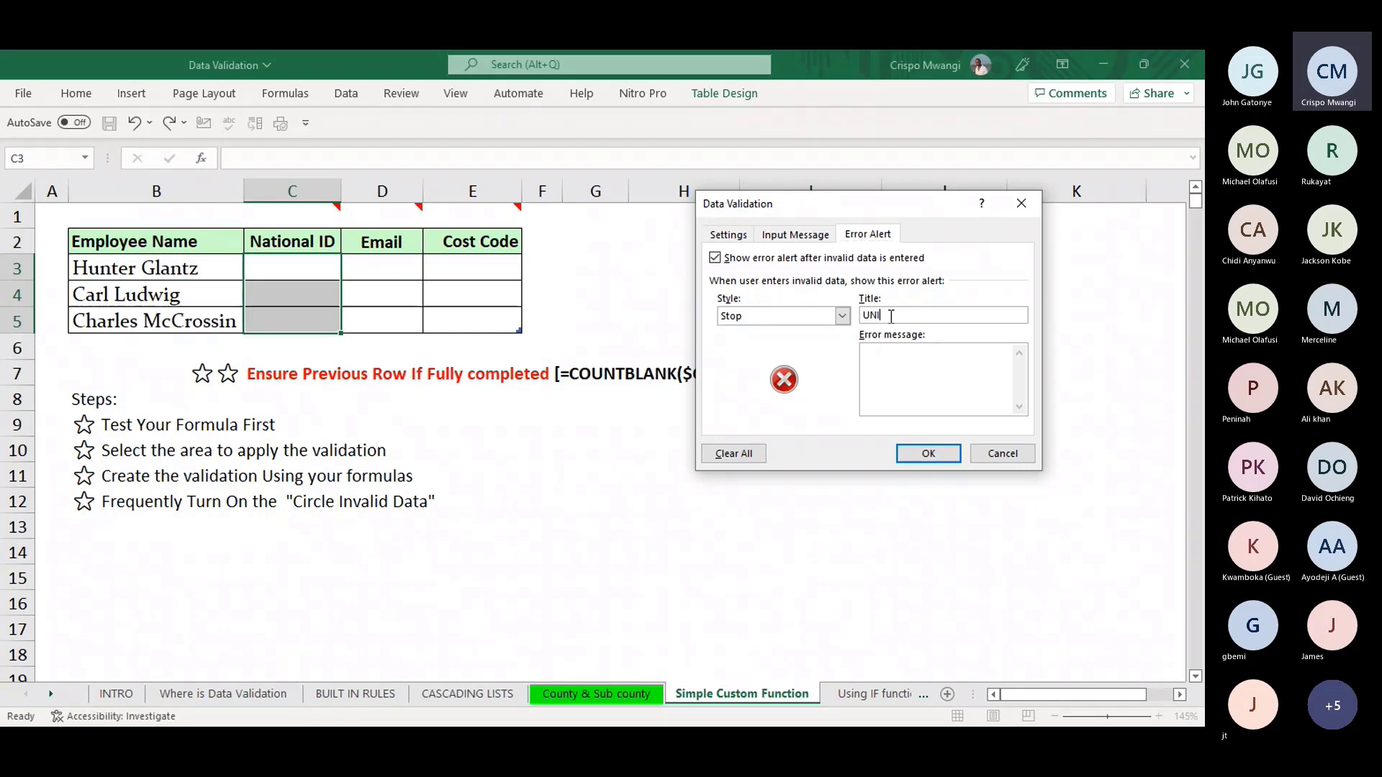
type("QUE")
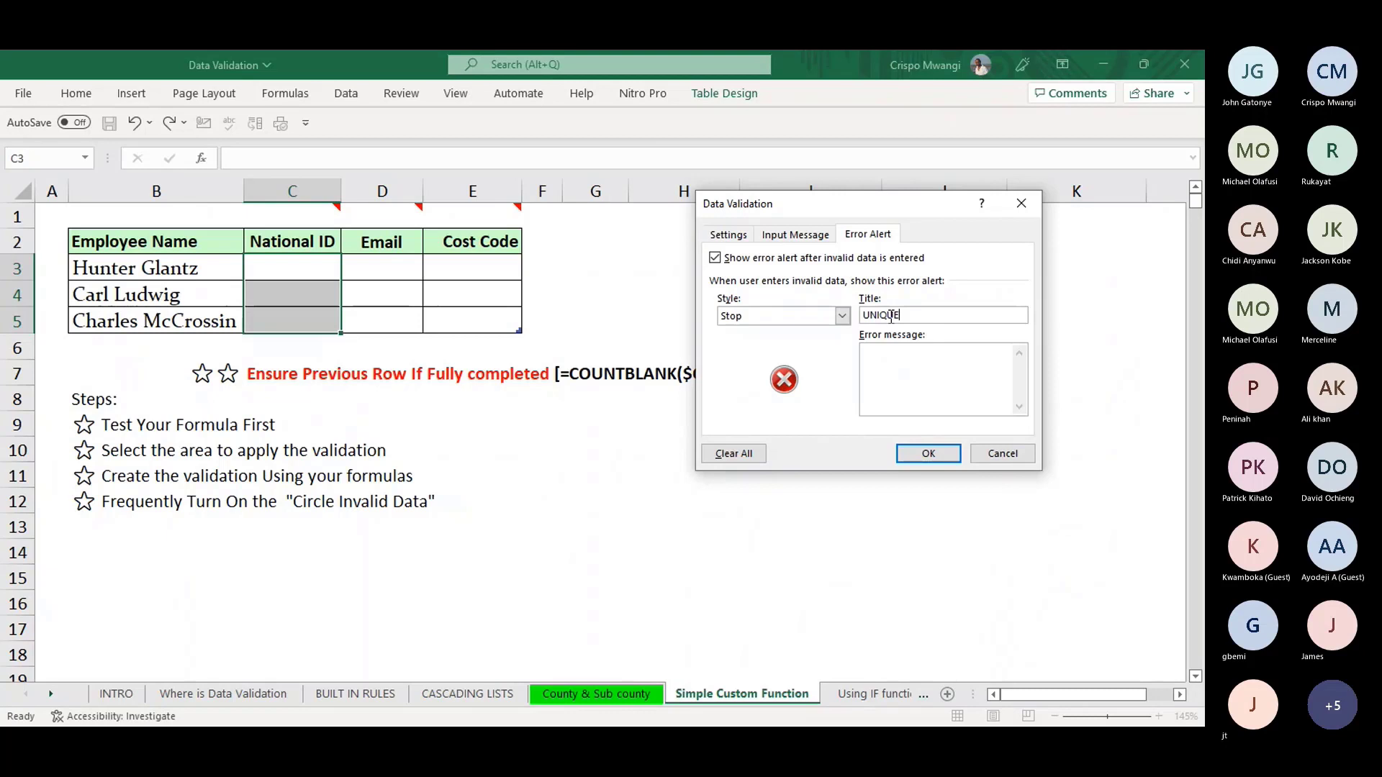
left_click(894, 363)
type("INPUT ")
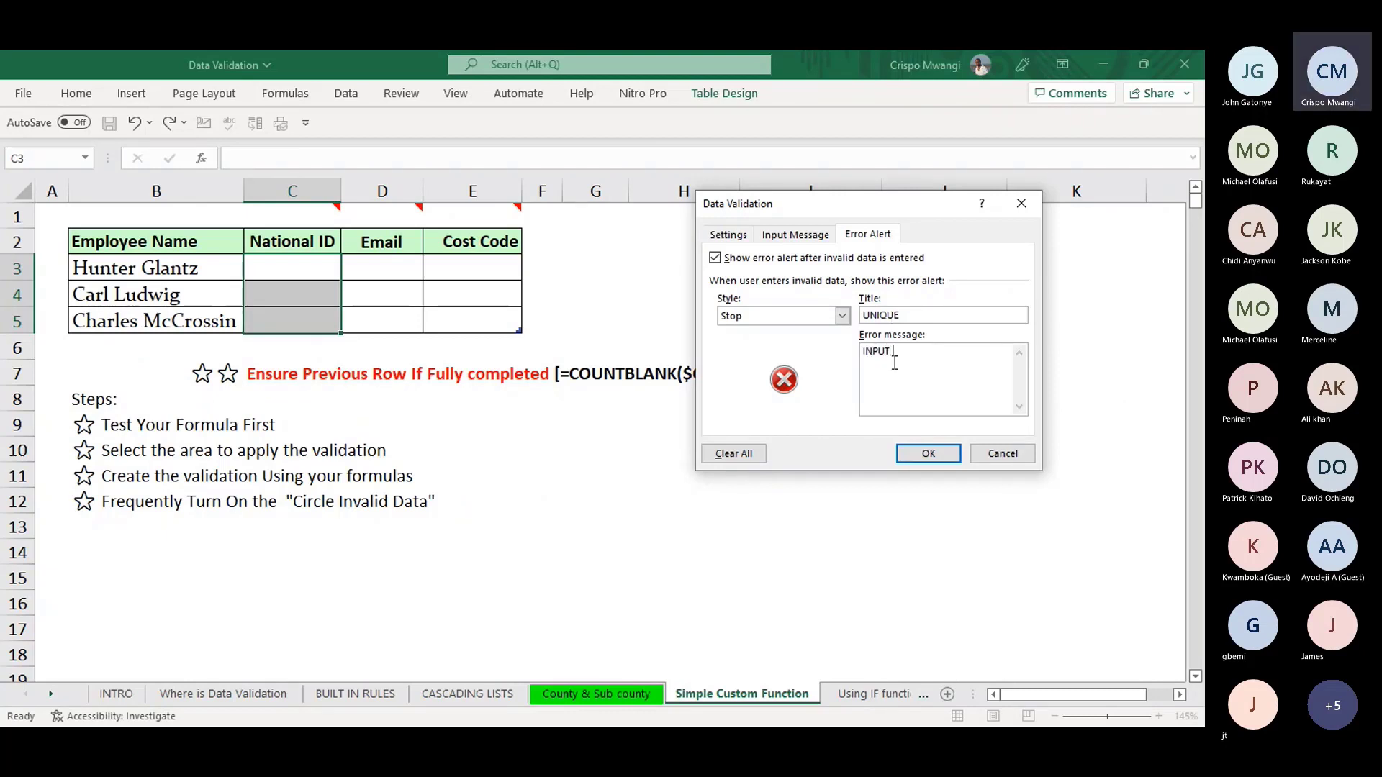
type("UNIQUE ID")
left_click(935, 454)
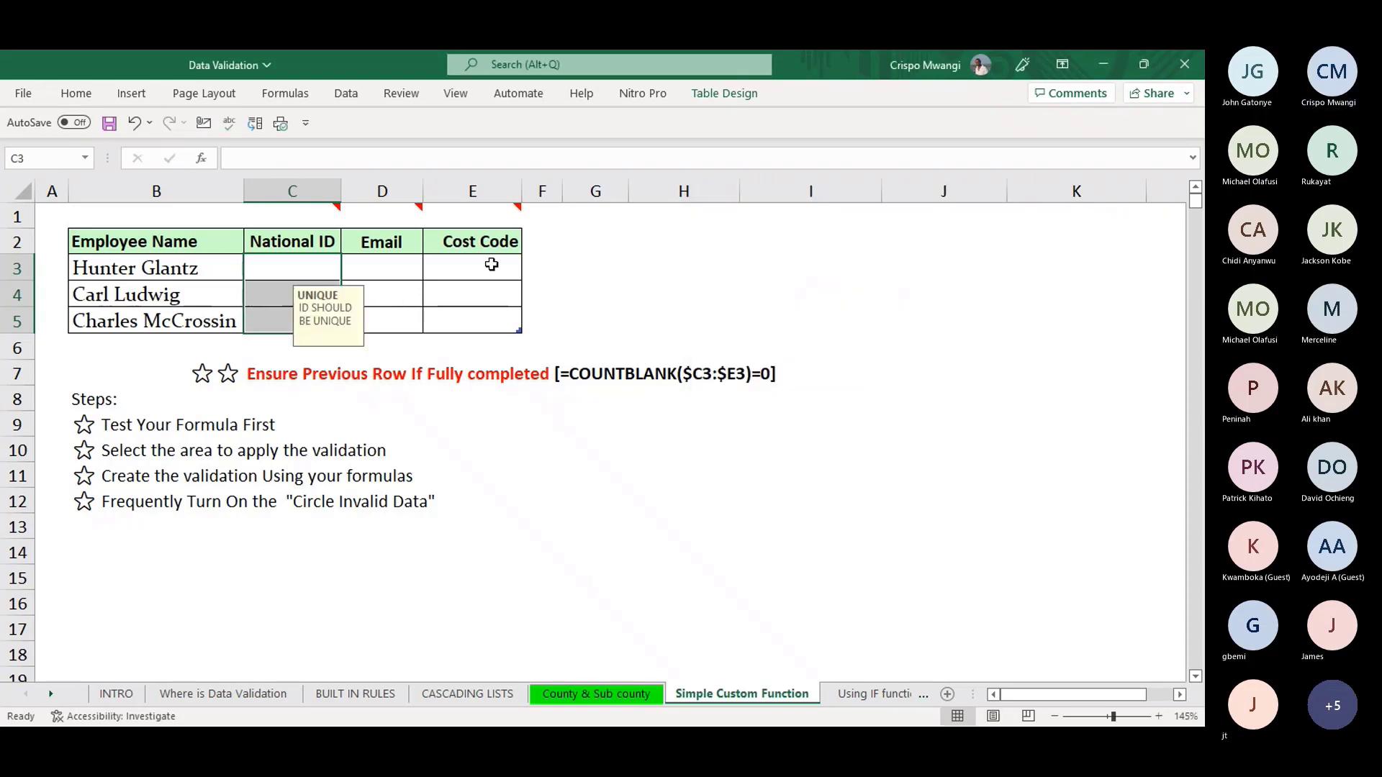
- Enter National IDs 1 and 2 in C3 and C4
left_click(320, 269)
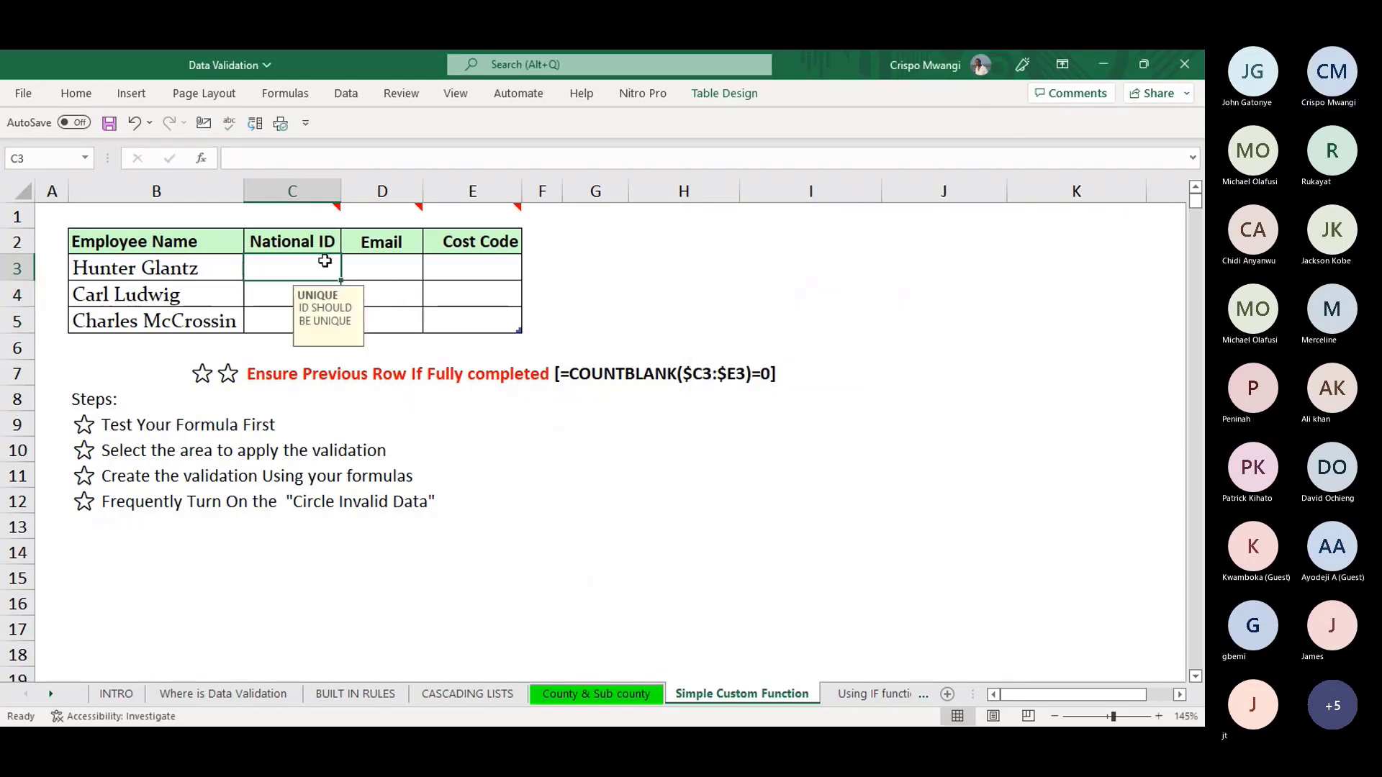
type("1")
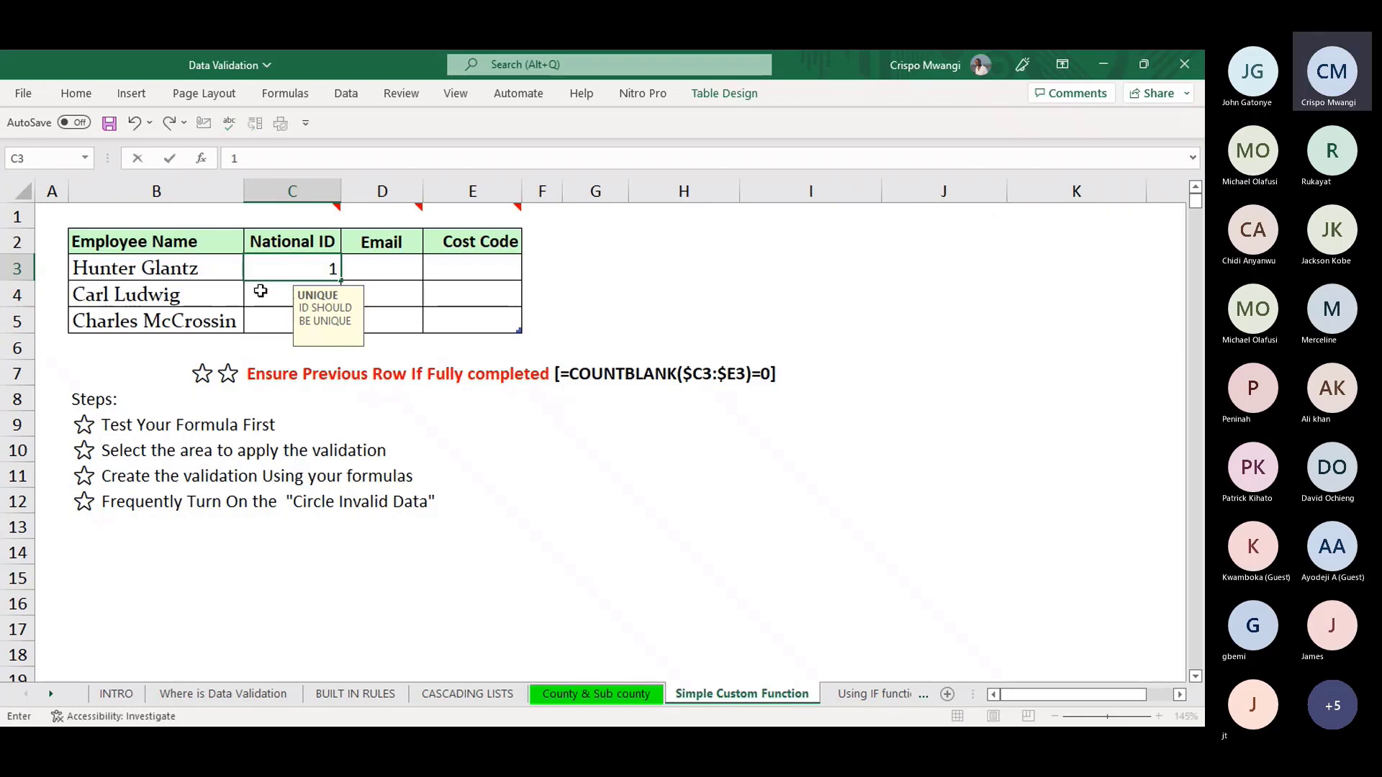
key("Return")
type("2")
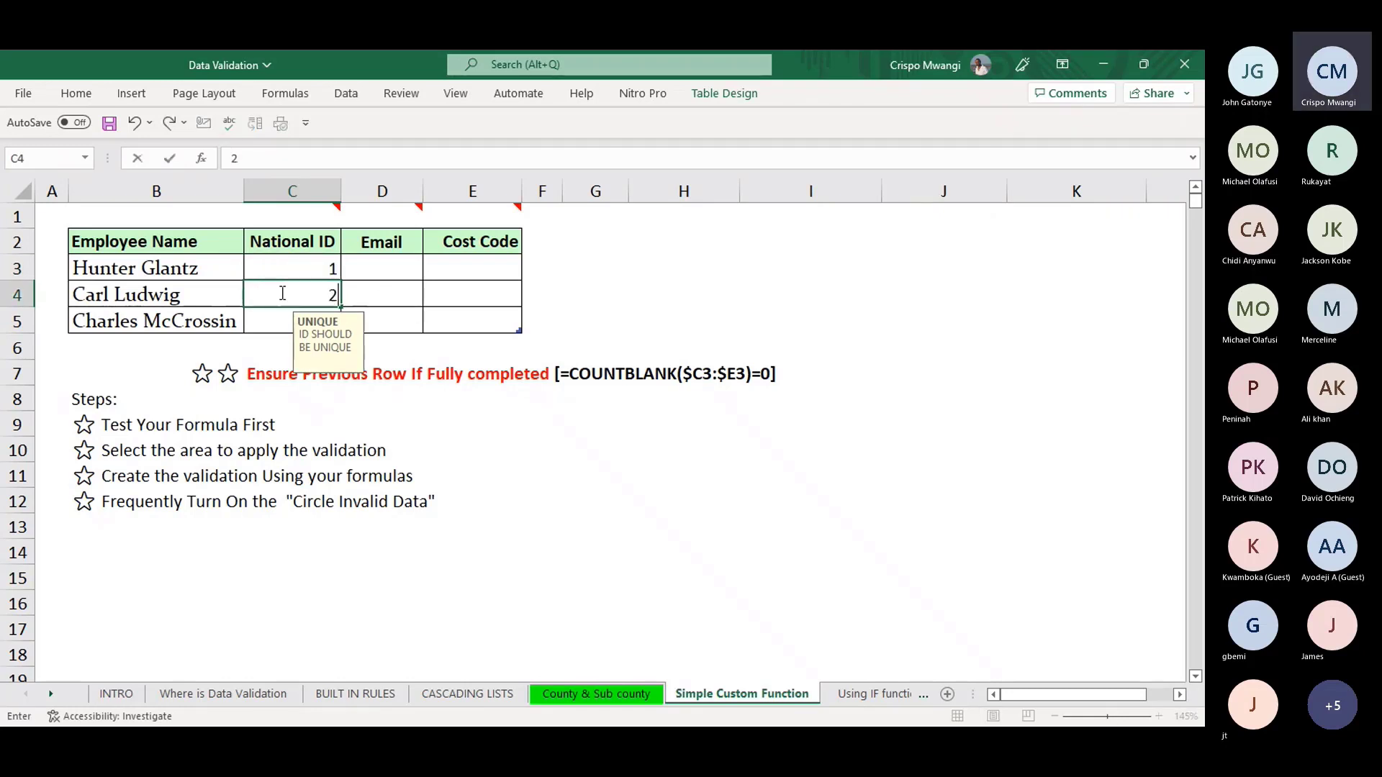
key("Return")
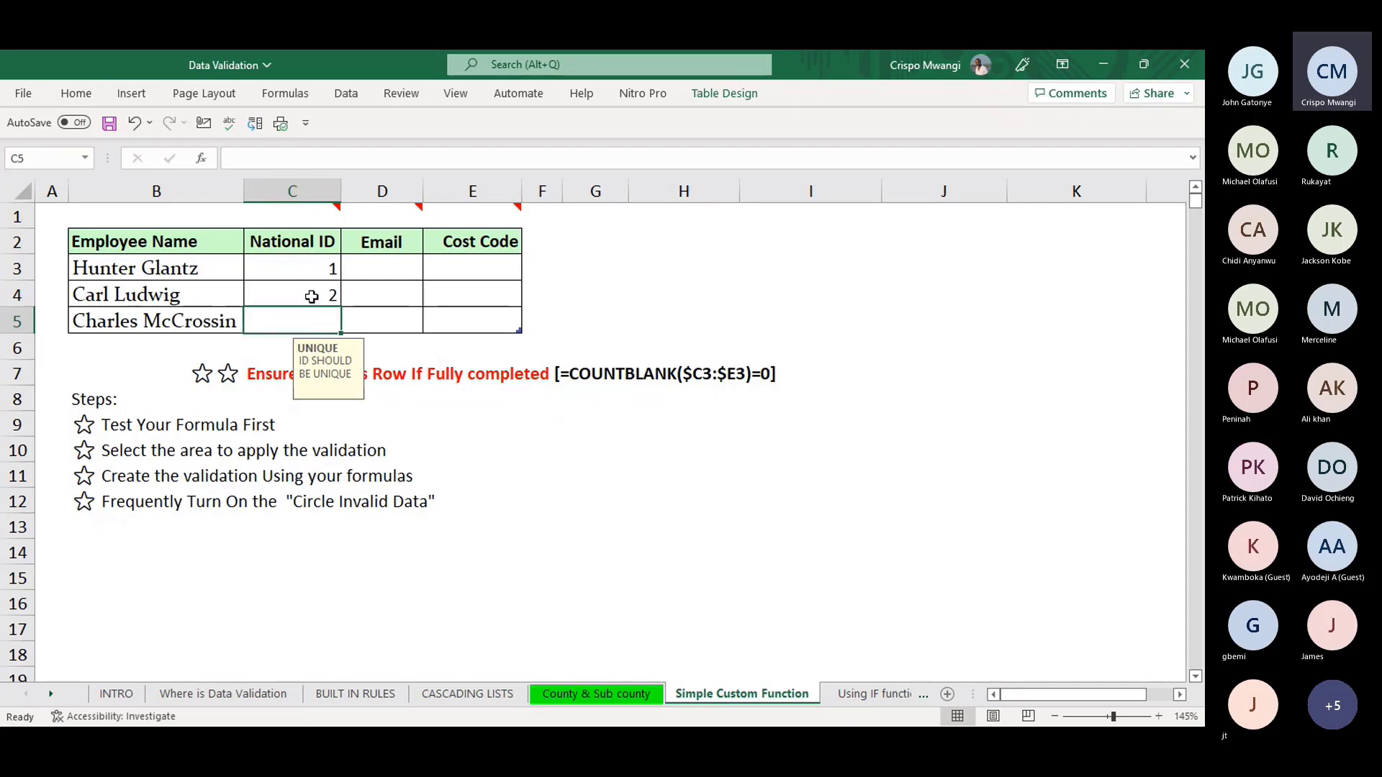
- Try the duplicate ID 1 in C5, retry after it is rejected, and enter 3 instead
type("1")
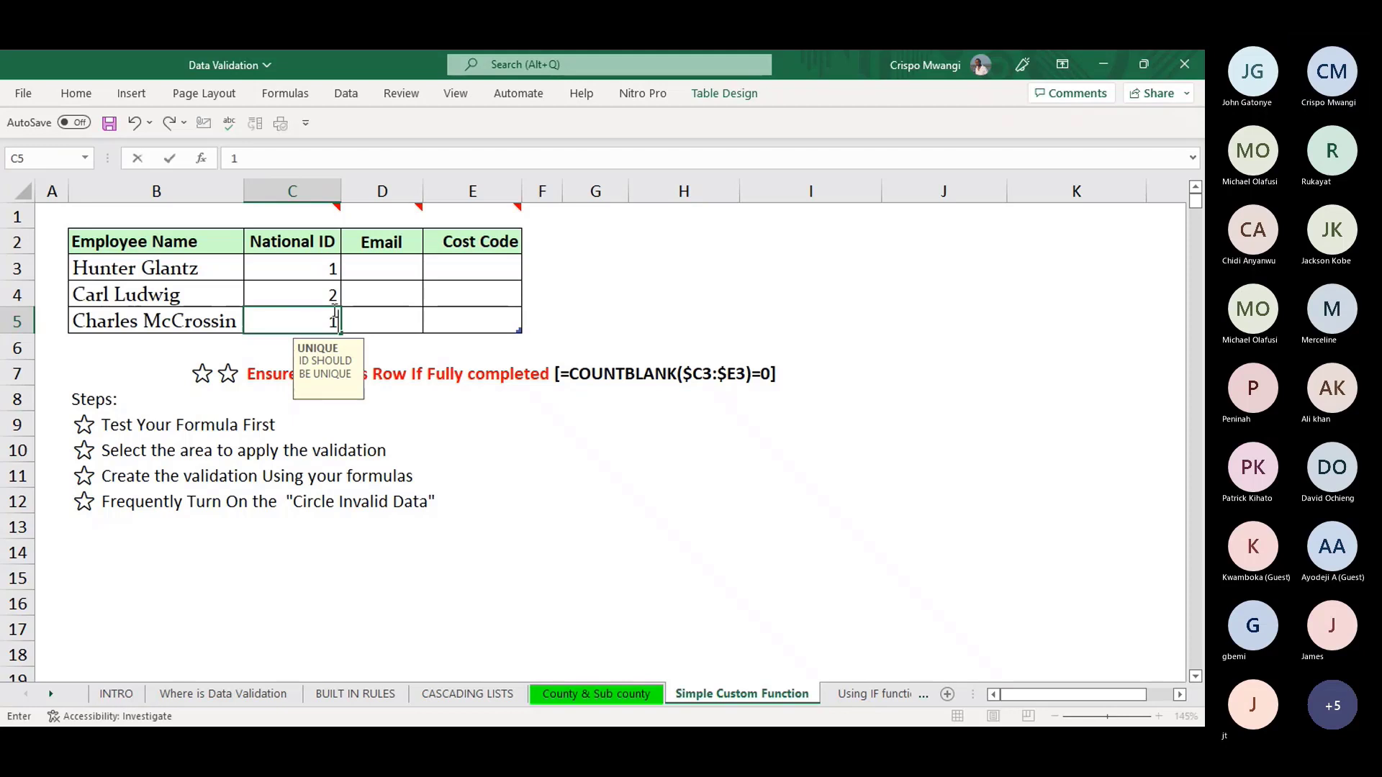
key("Return")
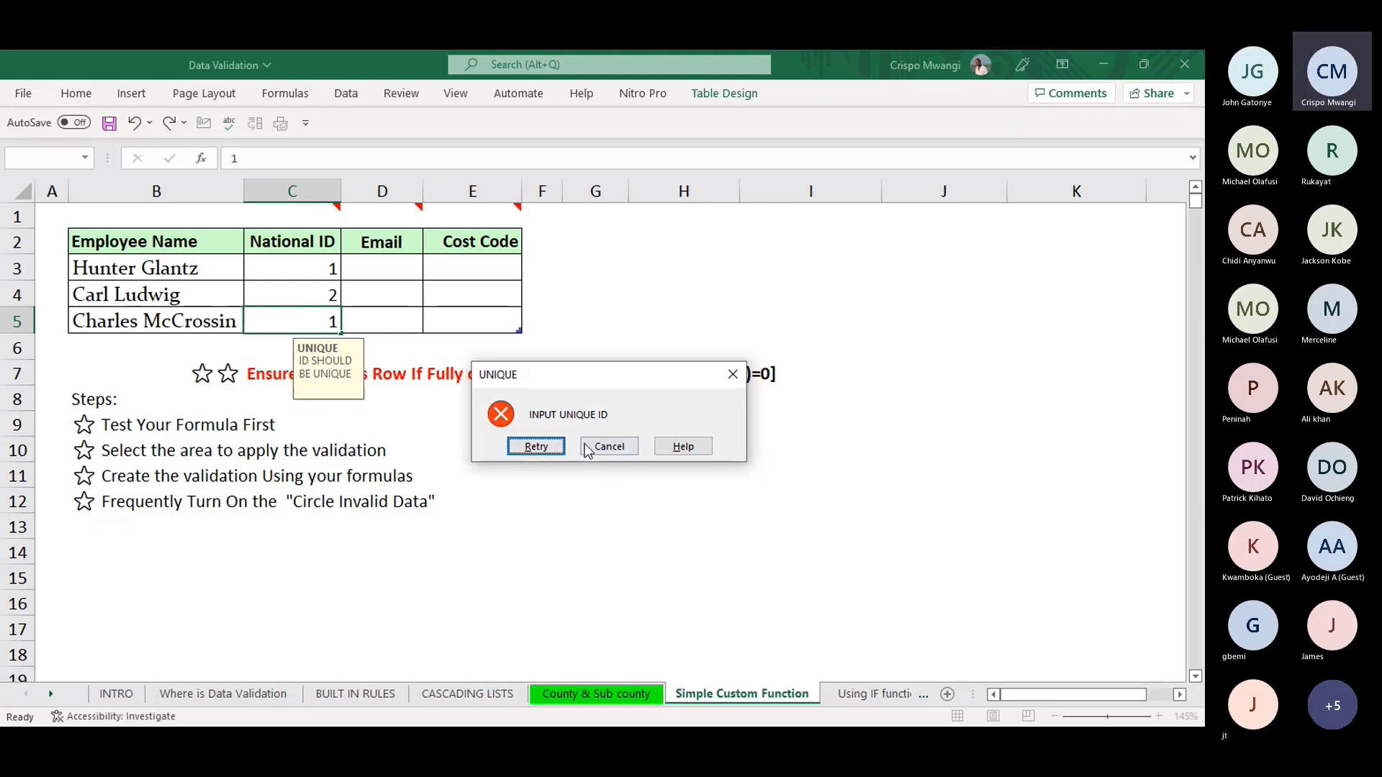
left_click(550, 454)
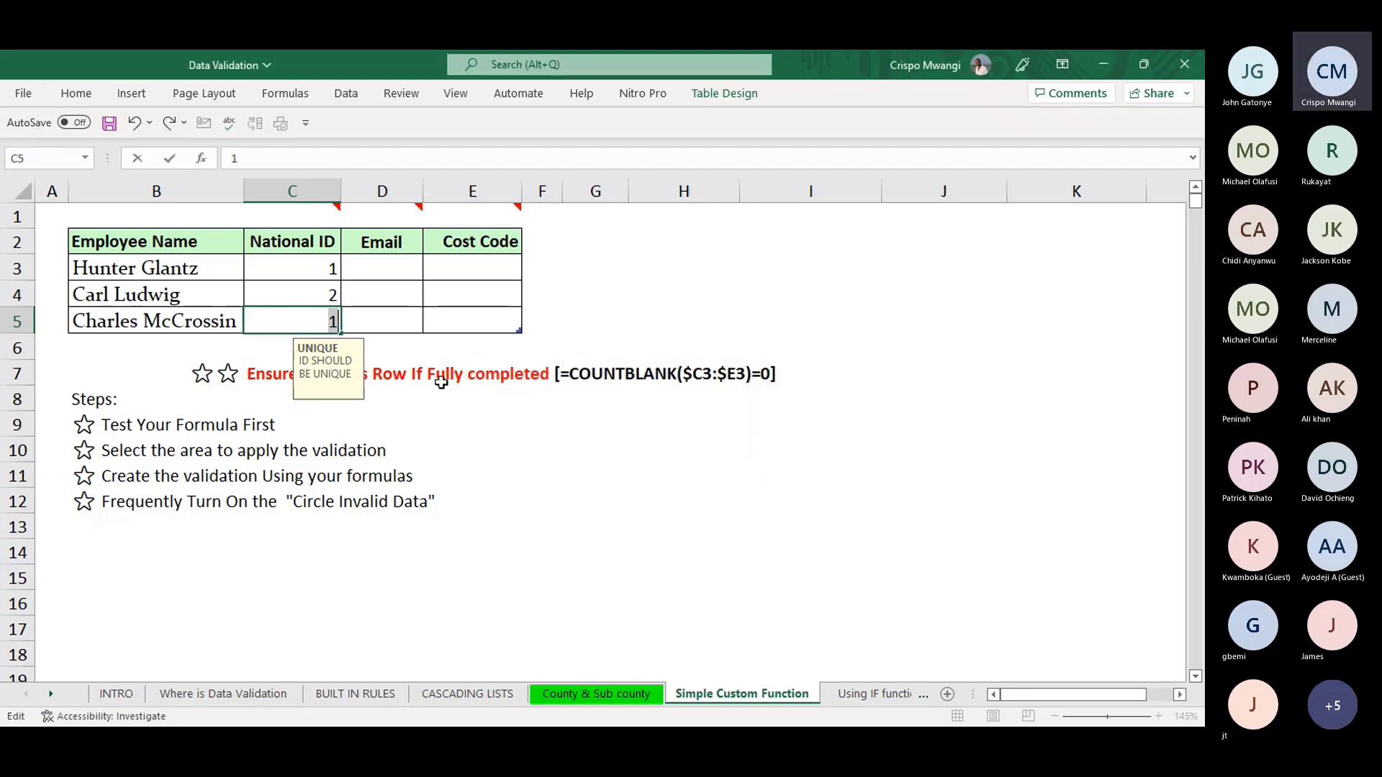
type("3")
key("Return")
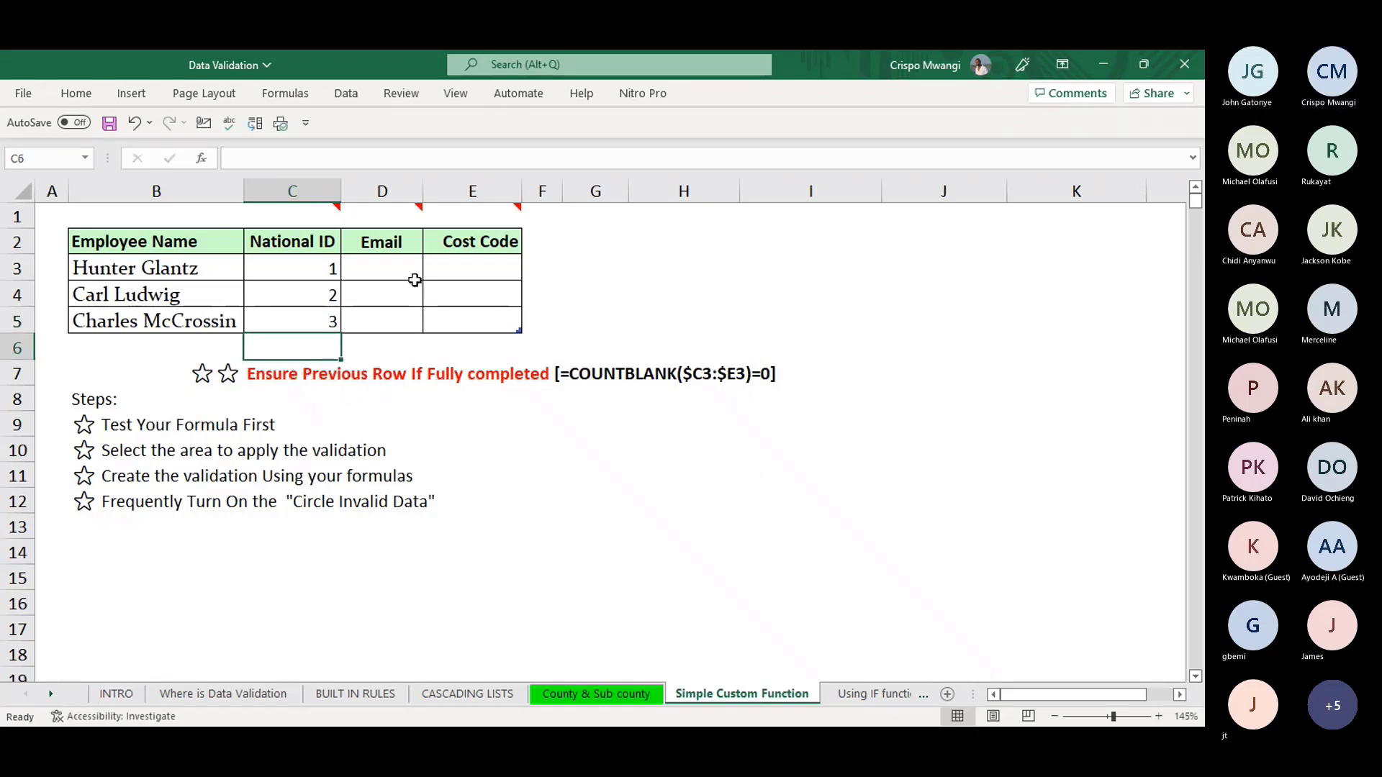
left_click(393, 267)
mouse_move(394, 209)
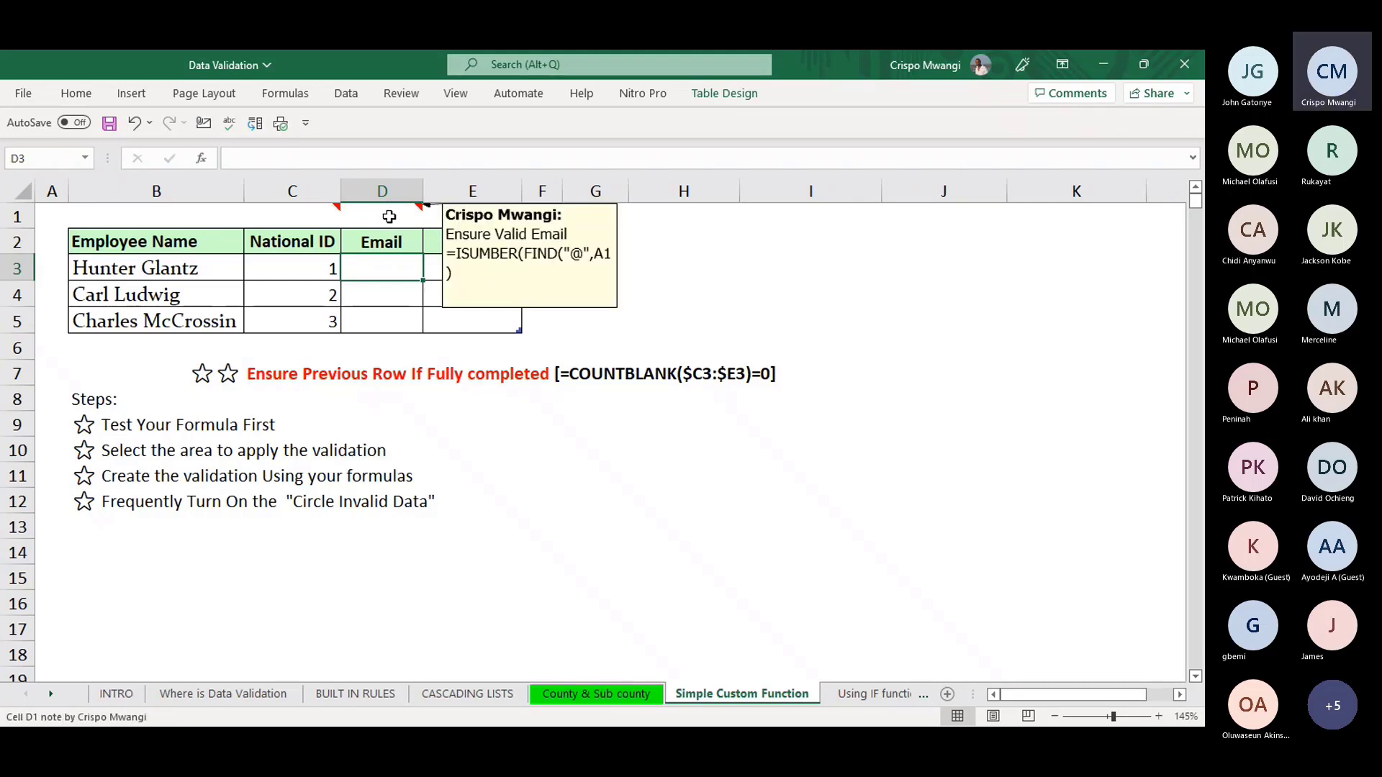
left_click(386, 291)
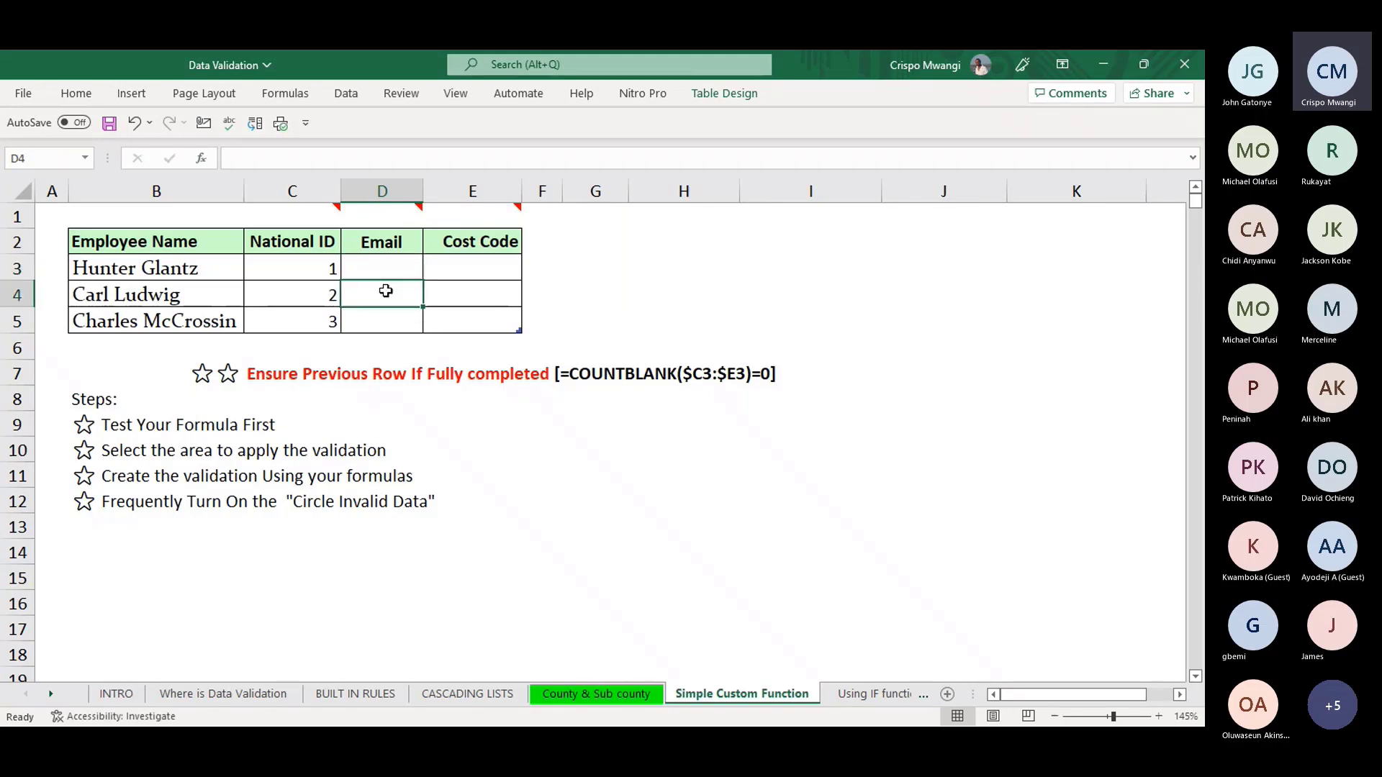
left_click(386, 317)
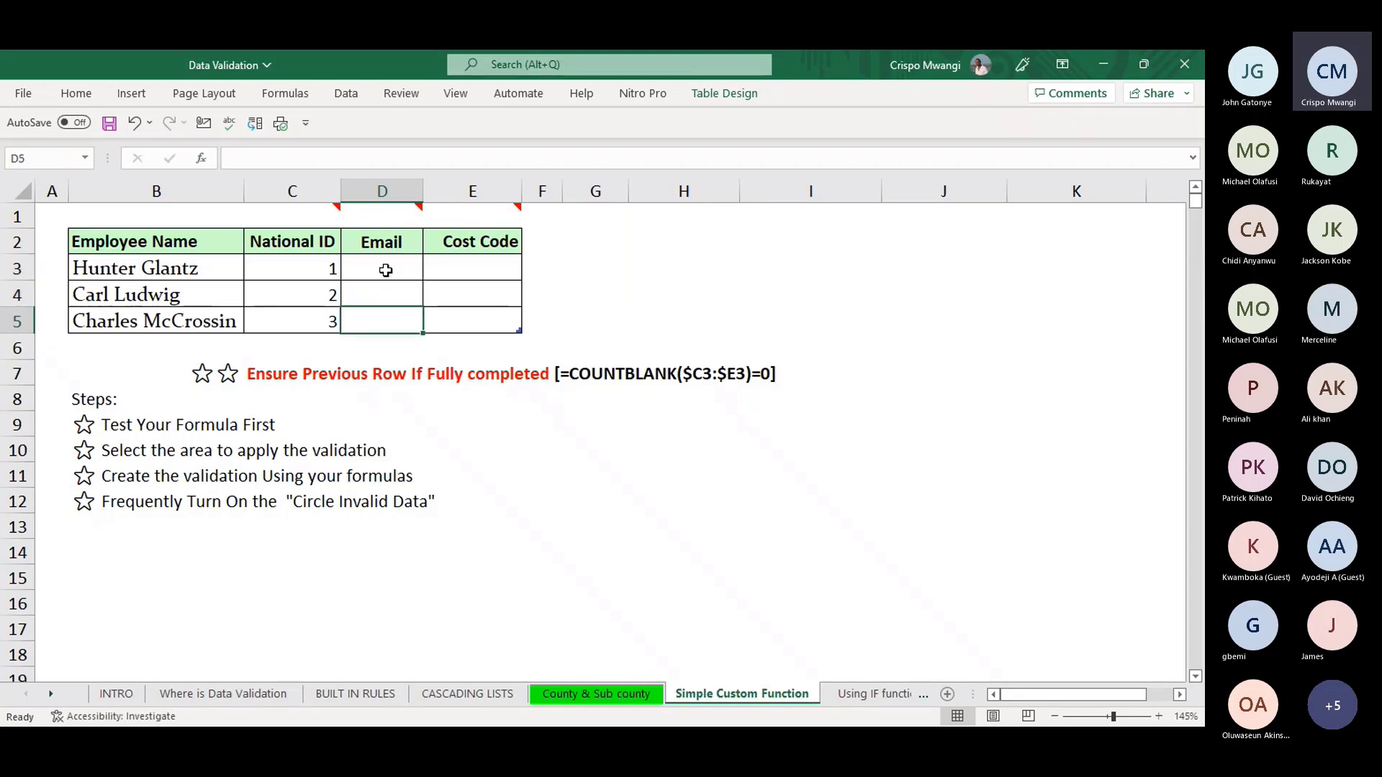
left_click(386, 270)
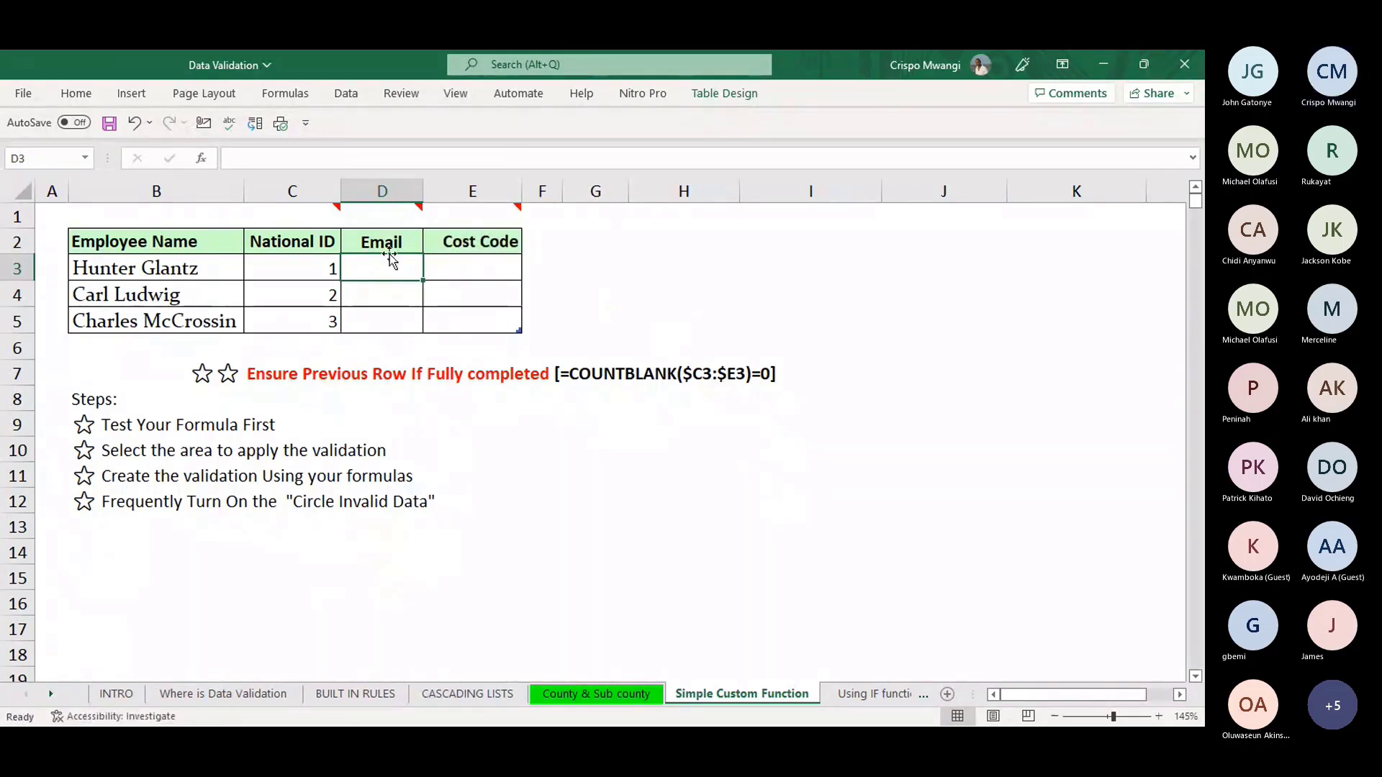
- Set the Email cells D3:D5 to a Custom rule and begin the formula =ISNUMBER(
left_click_drag(379, 265, 374, 322)
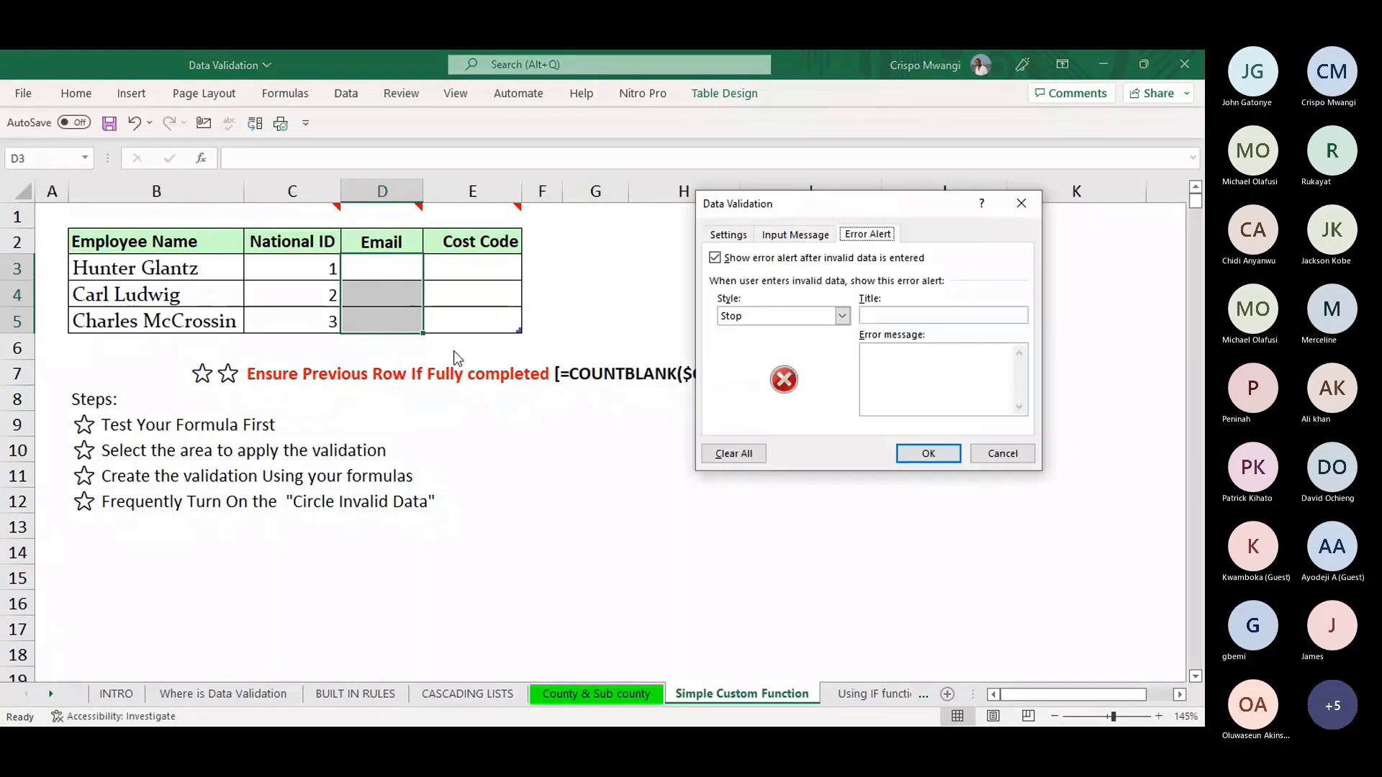
left_click(737, 236)
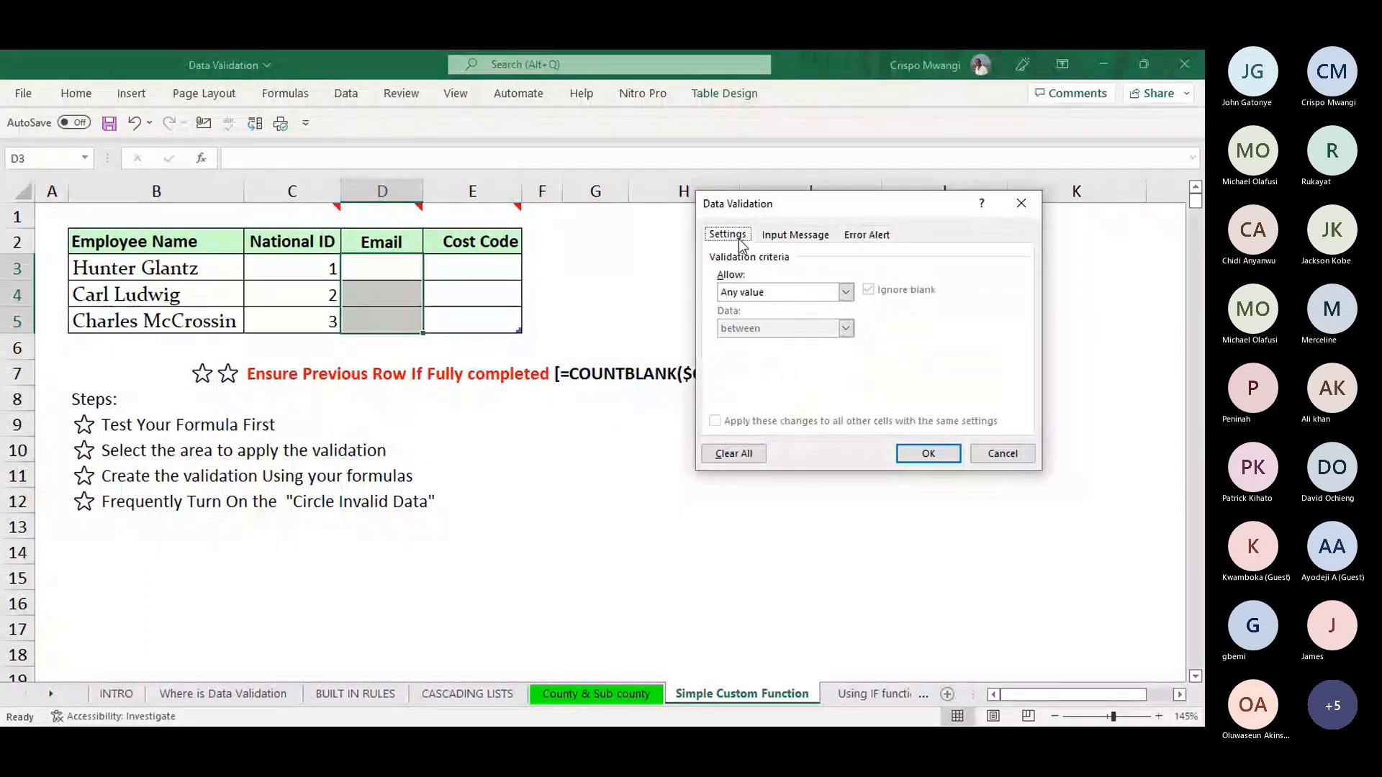
left_click(846, 292)
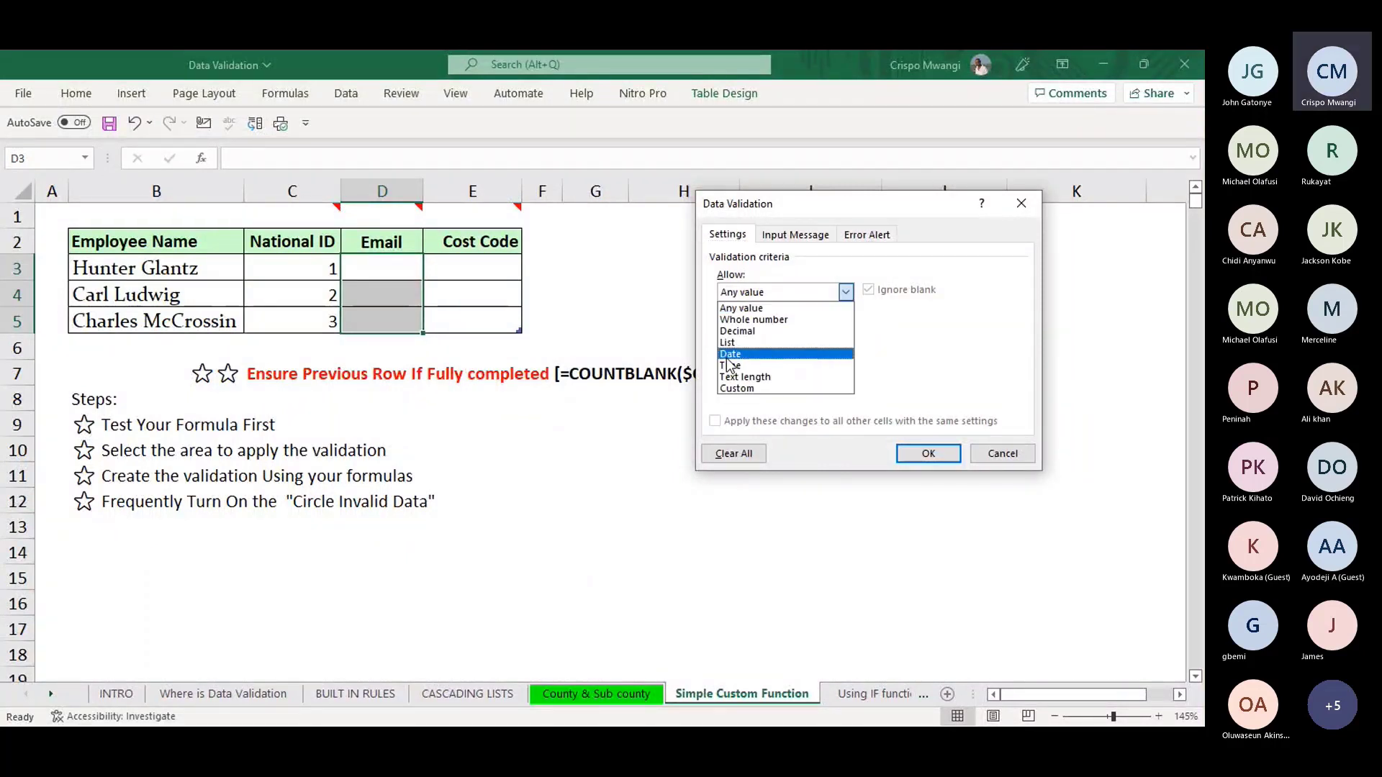
left_click(746, 389)
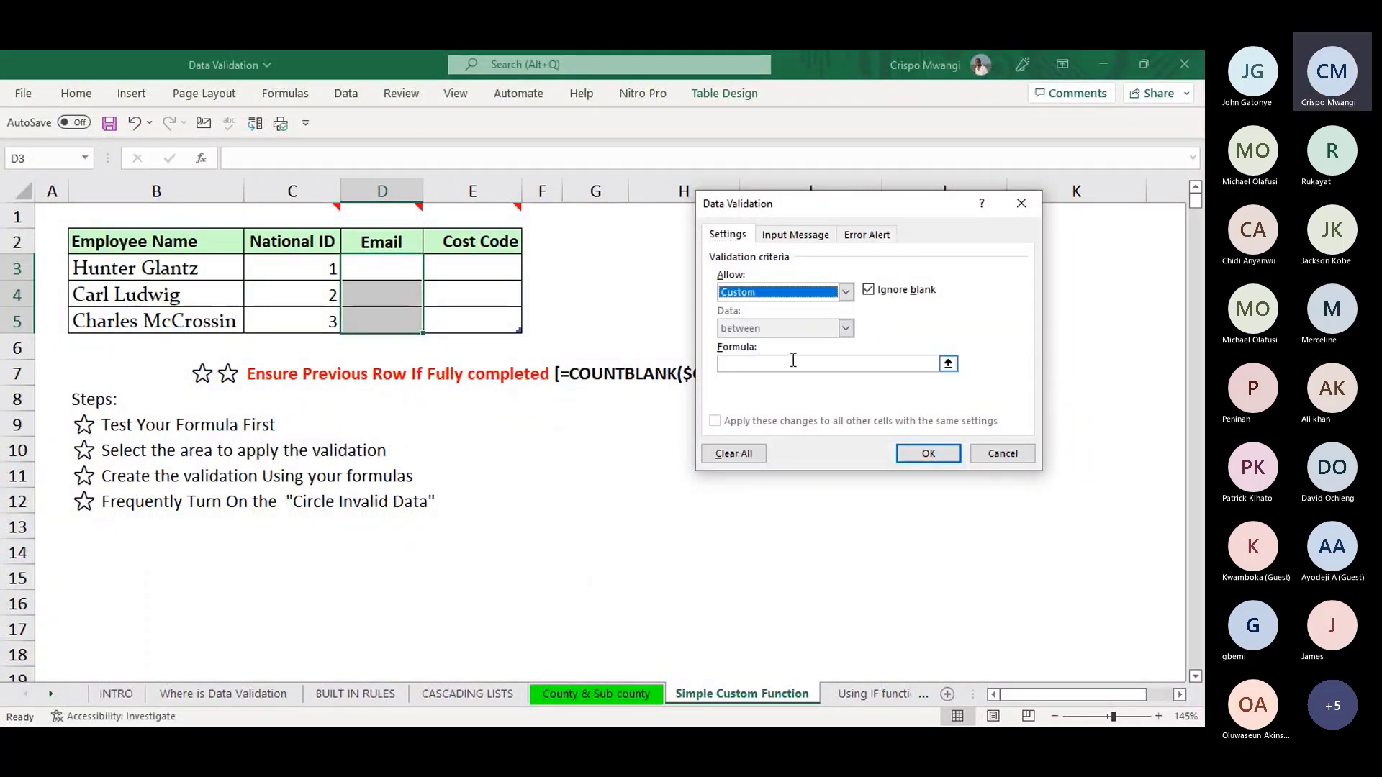
left_click(792, 364)
type("=")
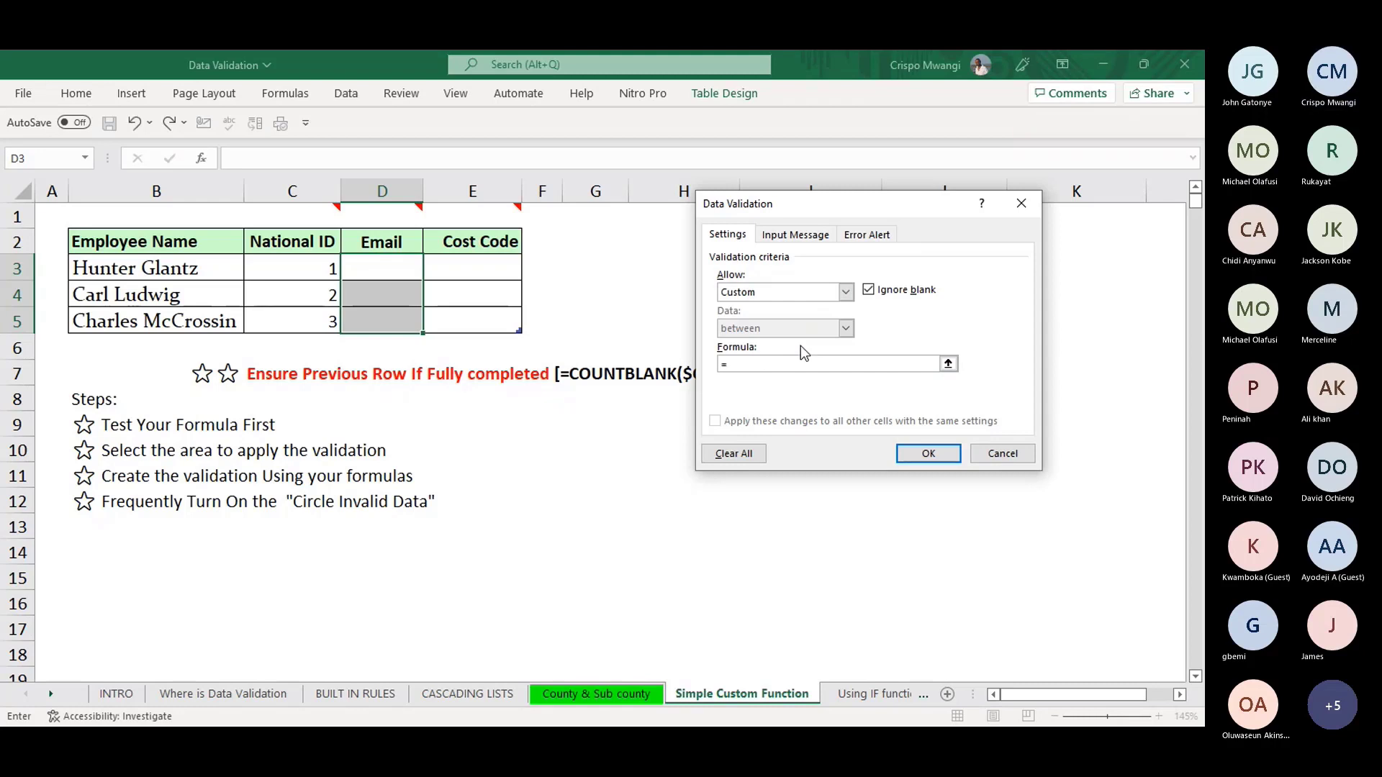
type("ISNUMBER")
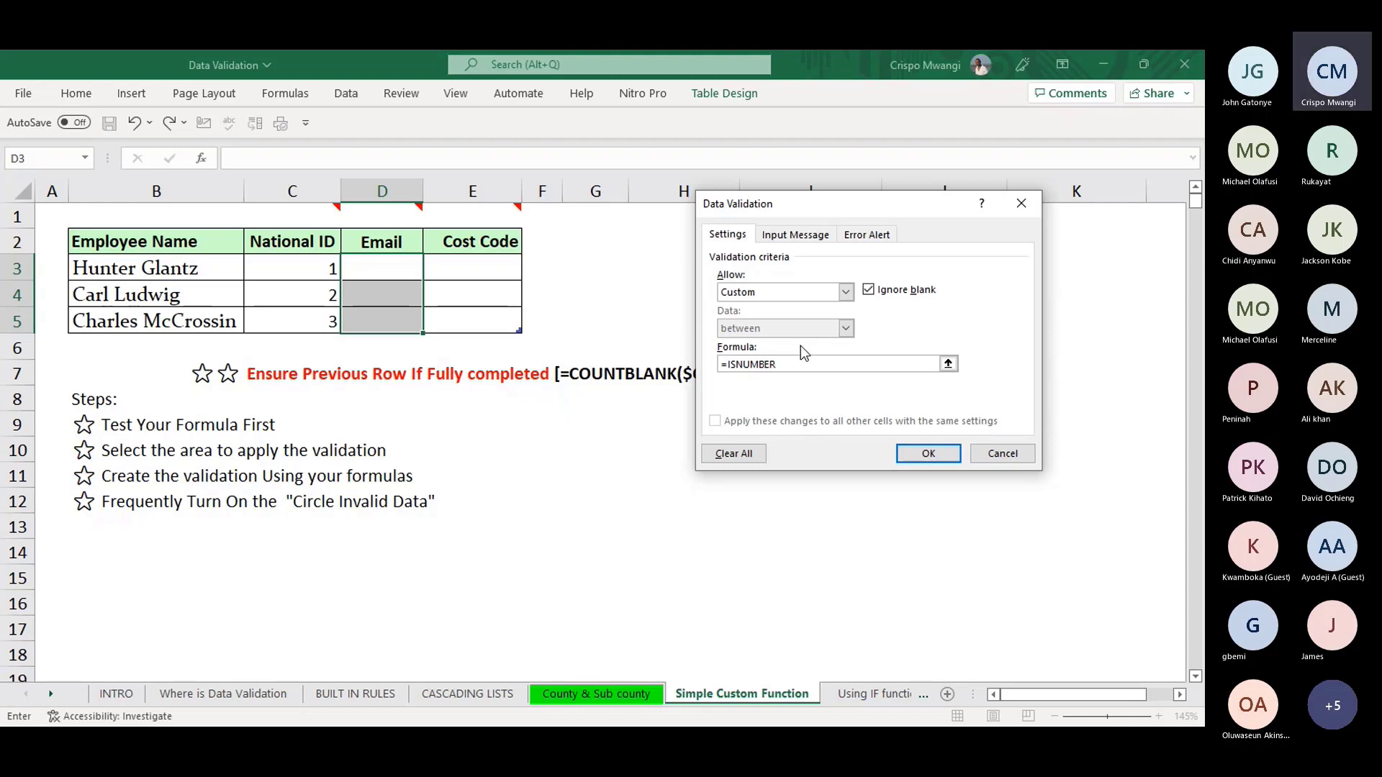
type("(")
- Discard the unfinished rule and type a sample e-mail address into D3
left_click(1020, 204)
left_click(845, 300)
left_click(396, 269)
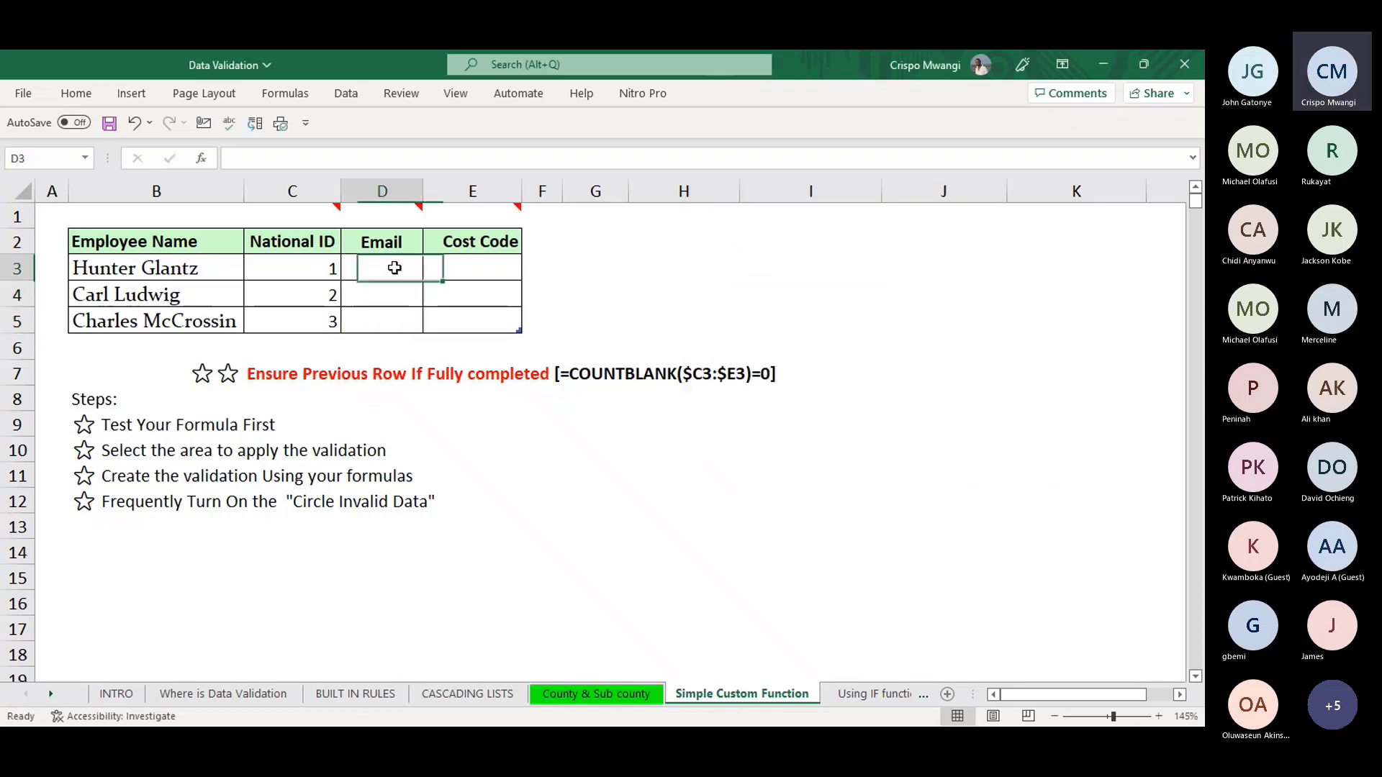
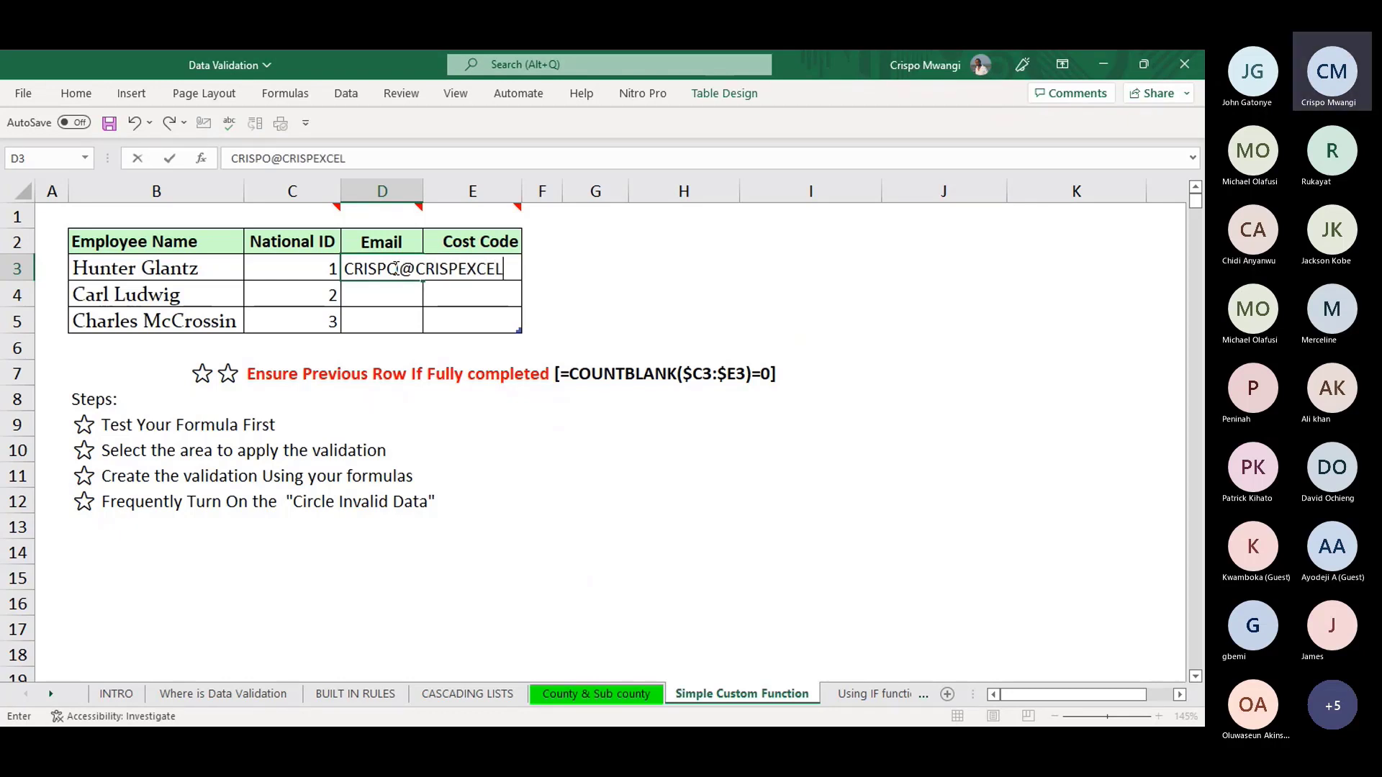
key("Return")
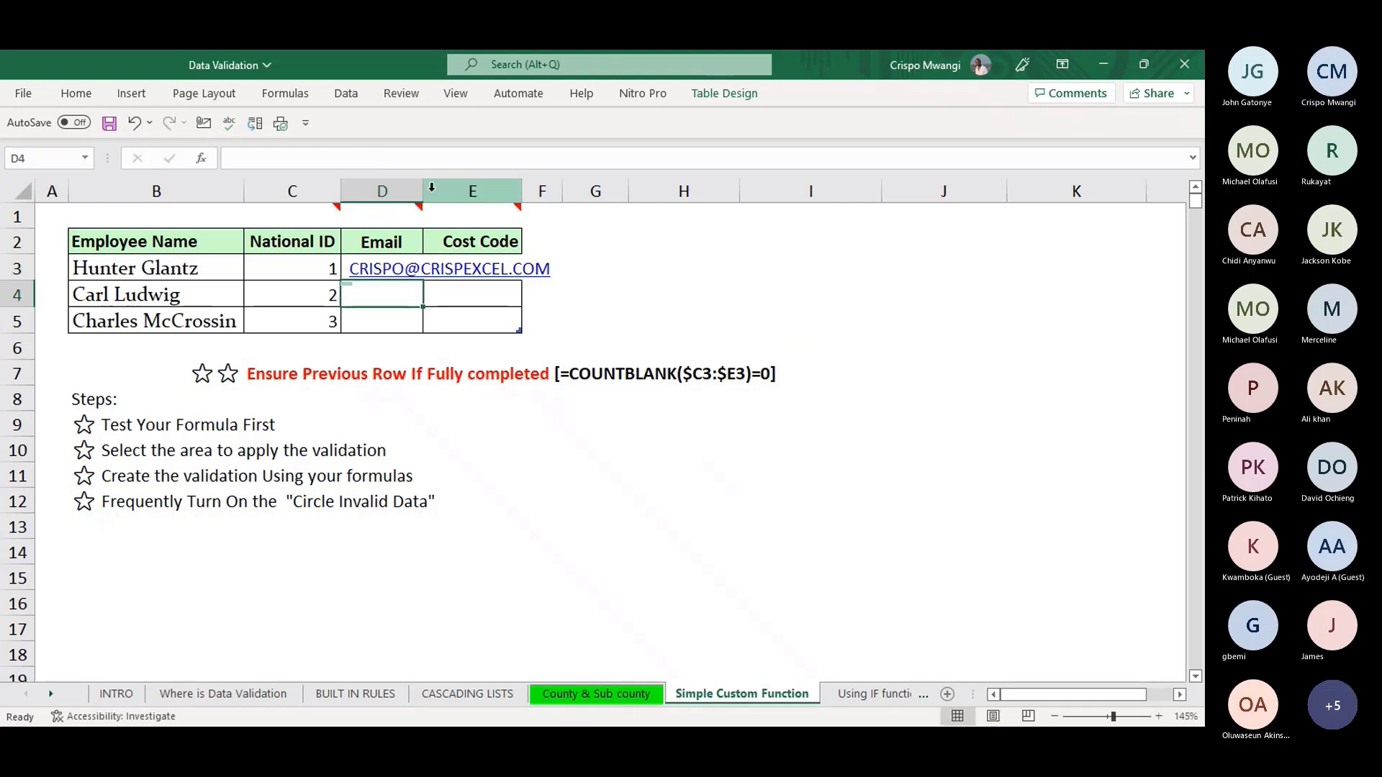
left_click_drag(425, 189, 576, 189)
left_click(764, 267)
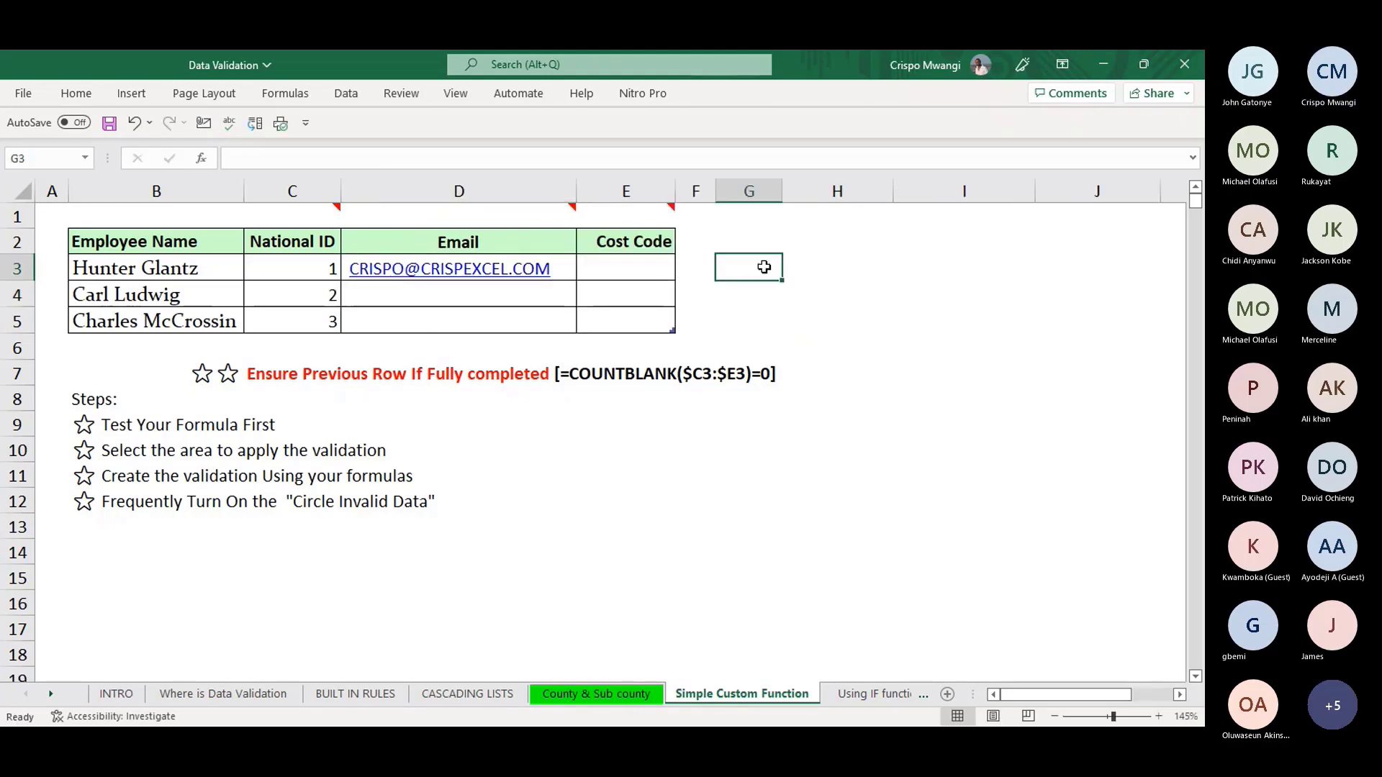
left_click(833, 263)
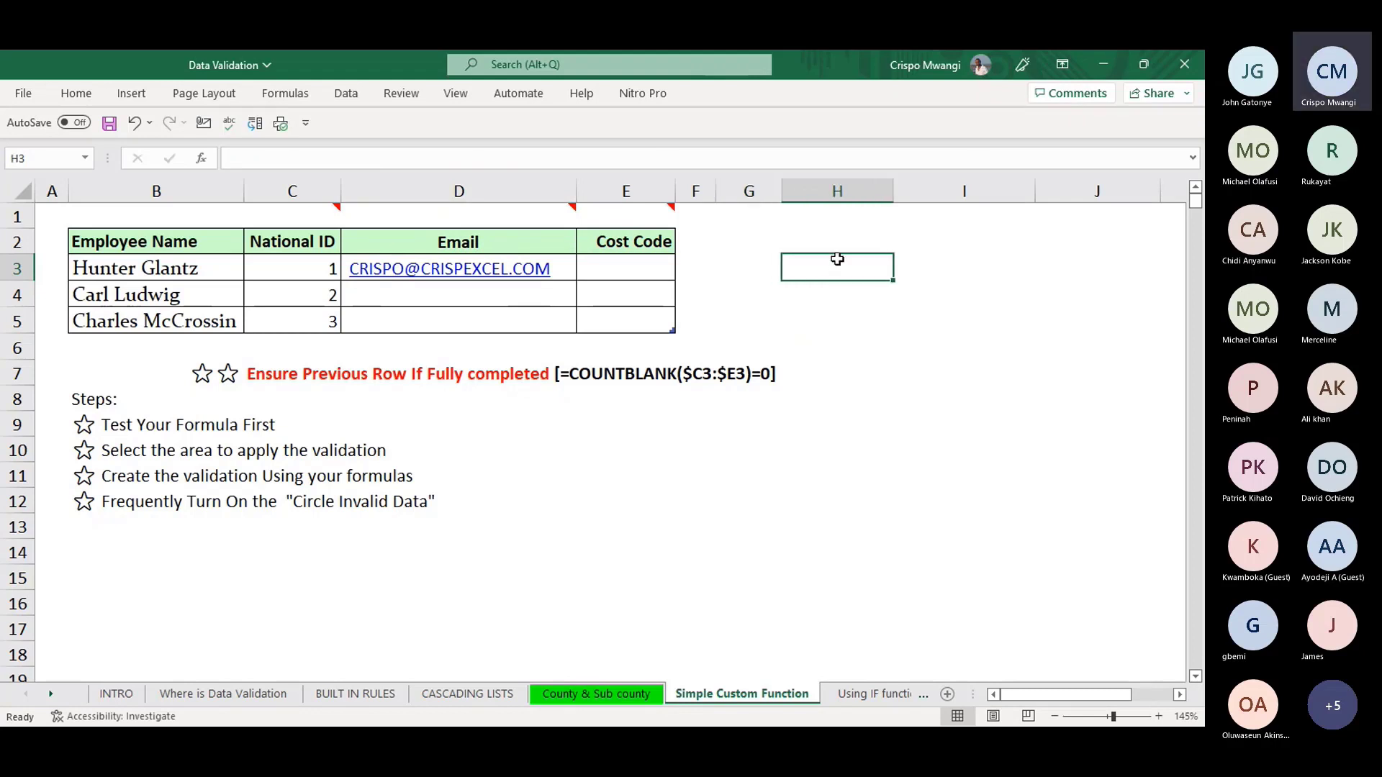
type("=")
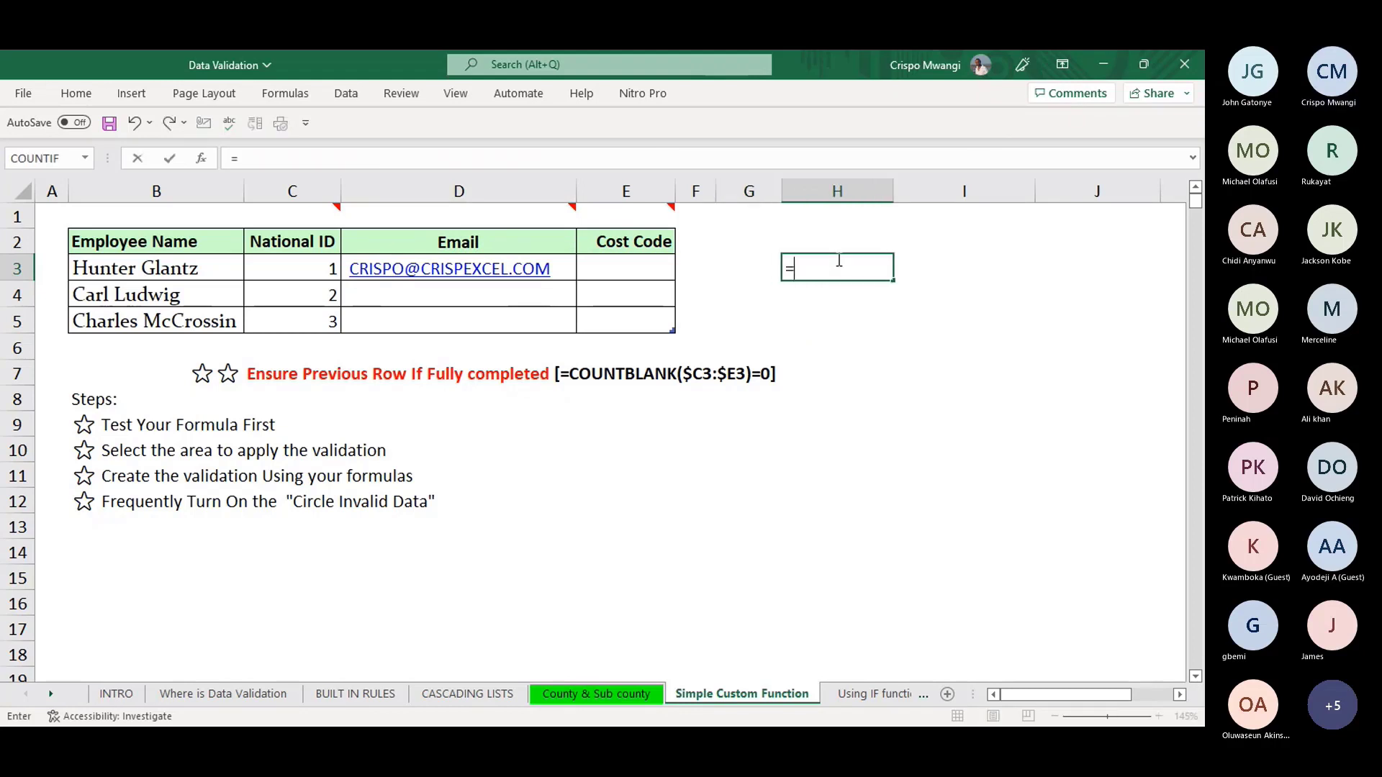
type("FIN")
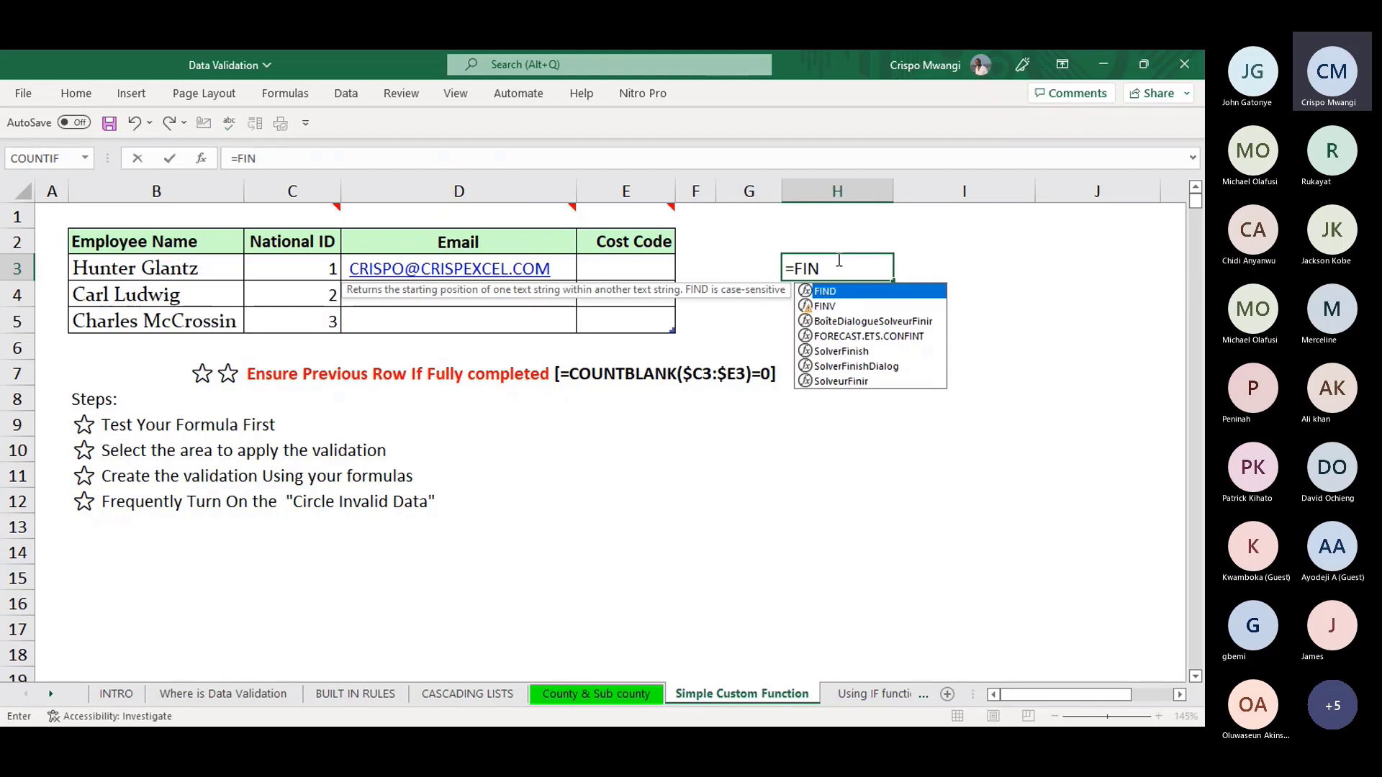
type("D")
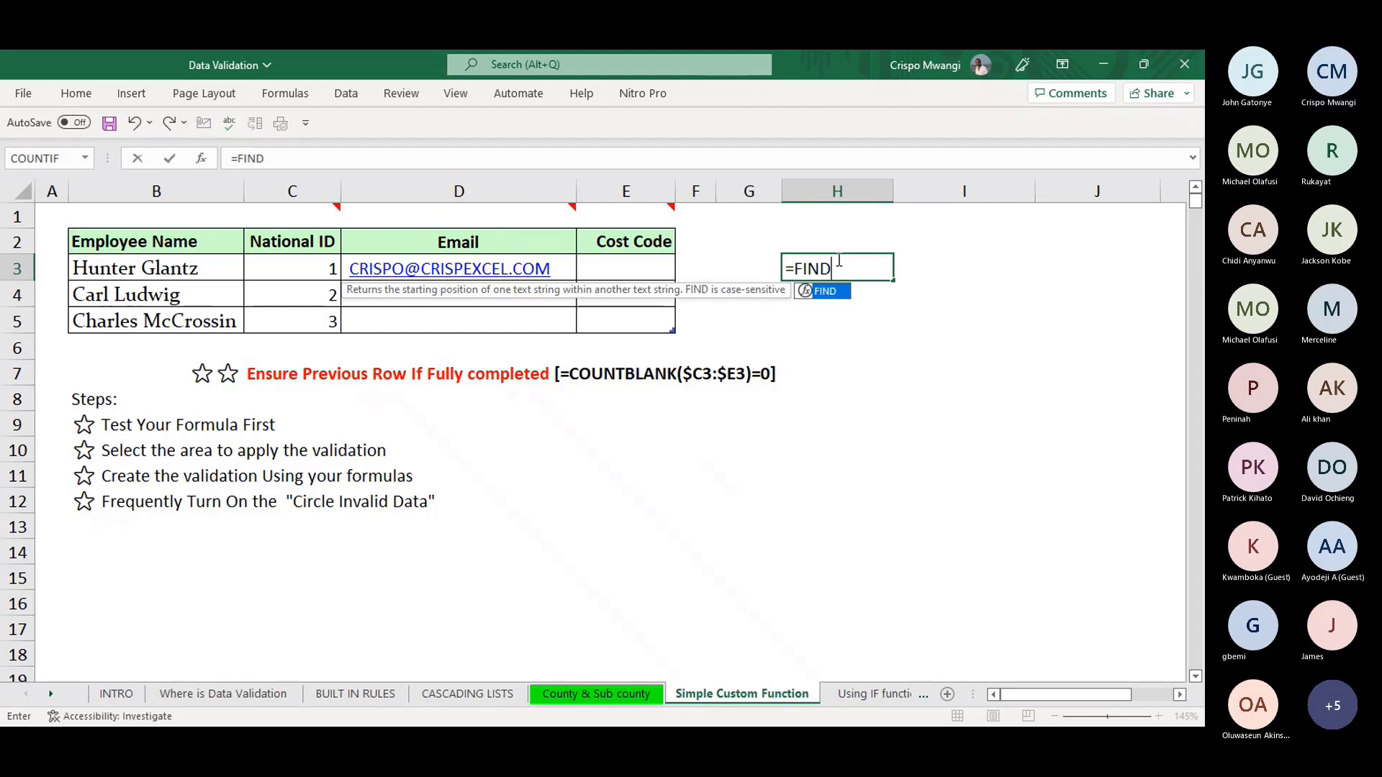
type("(")
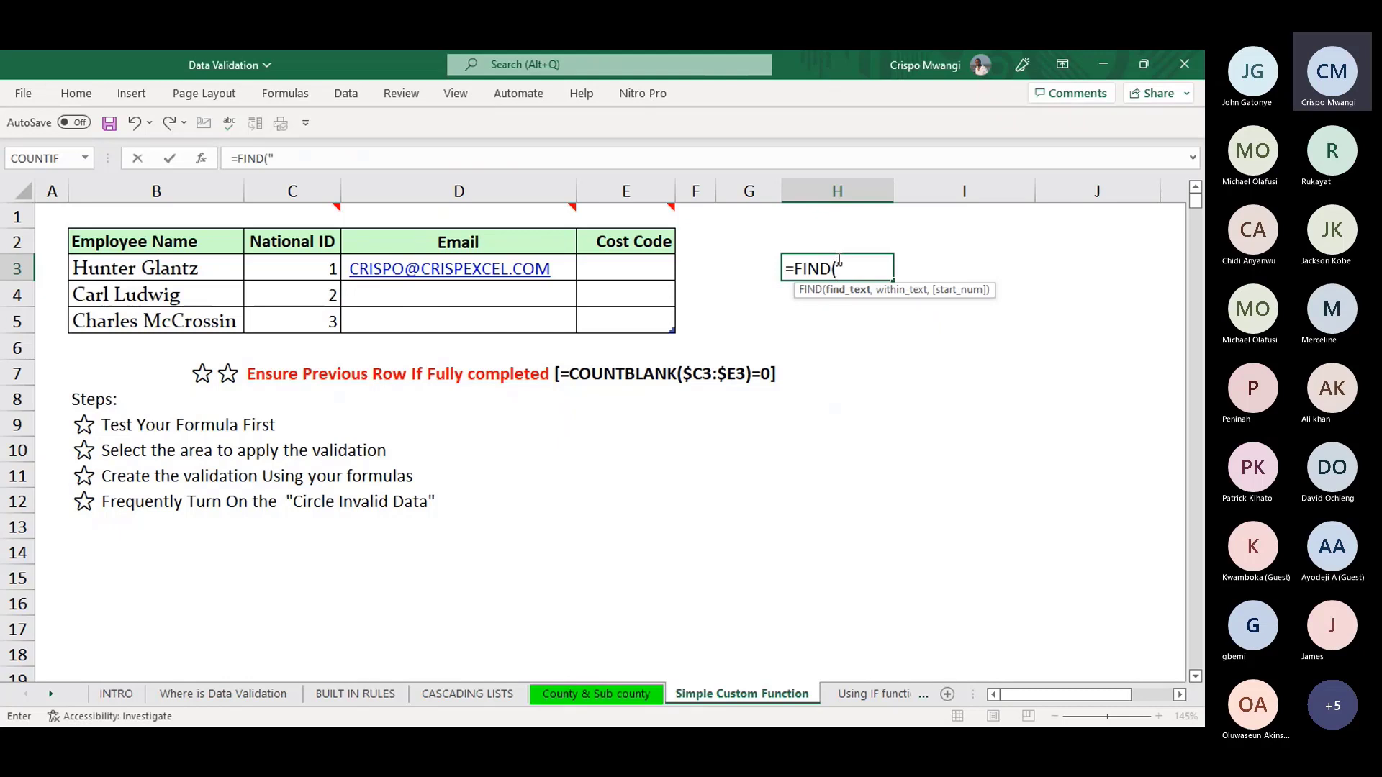
type("\"@\"")
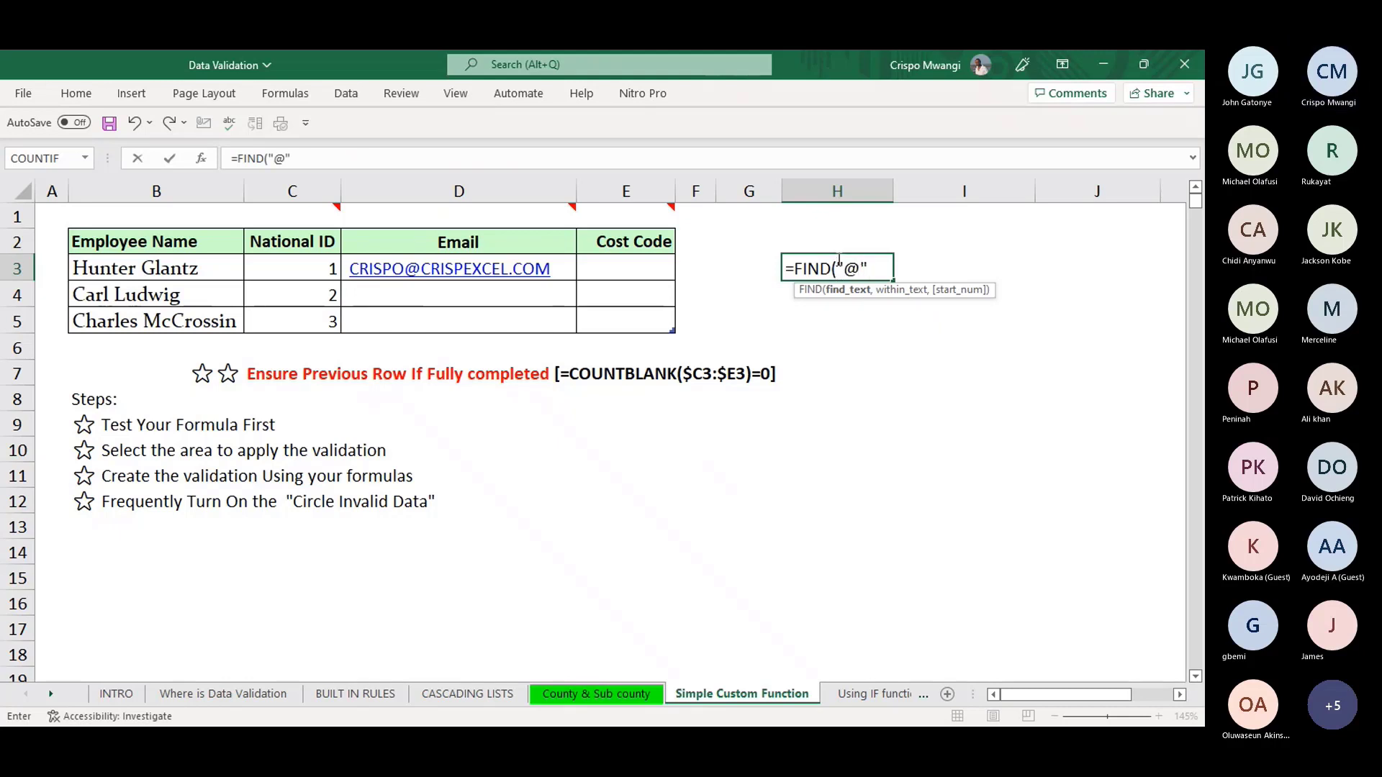
type(",")
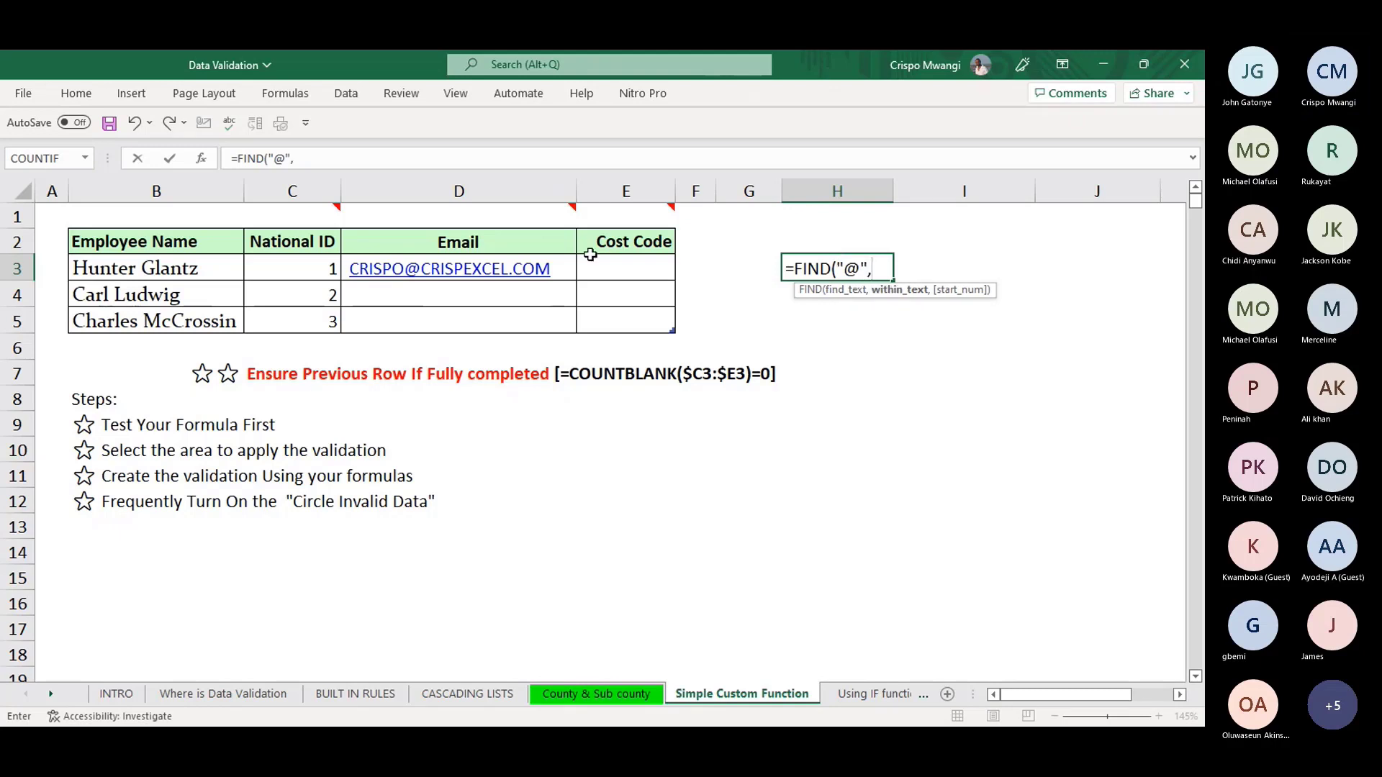
left_click(515, 269)
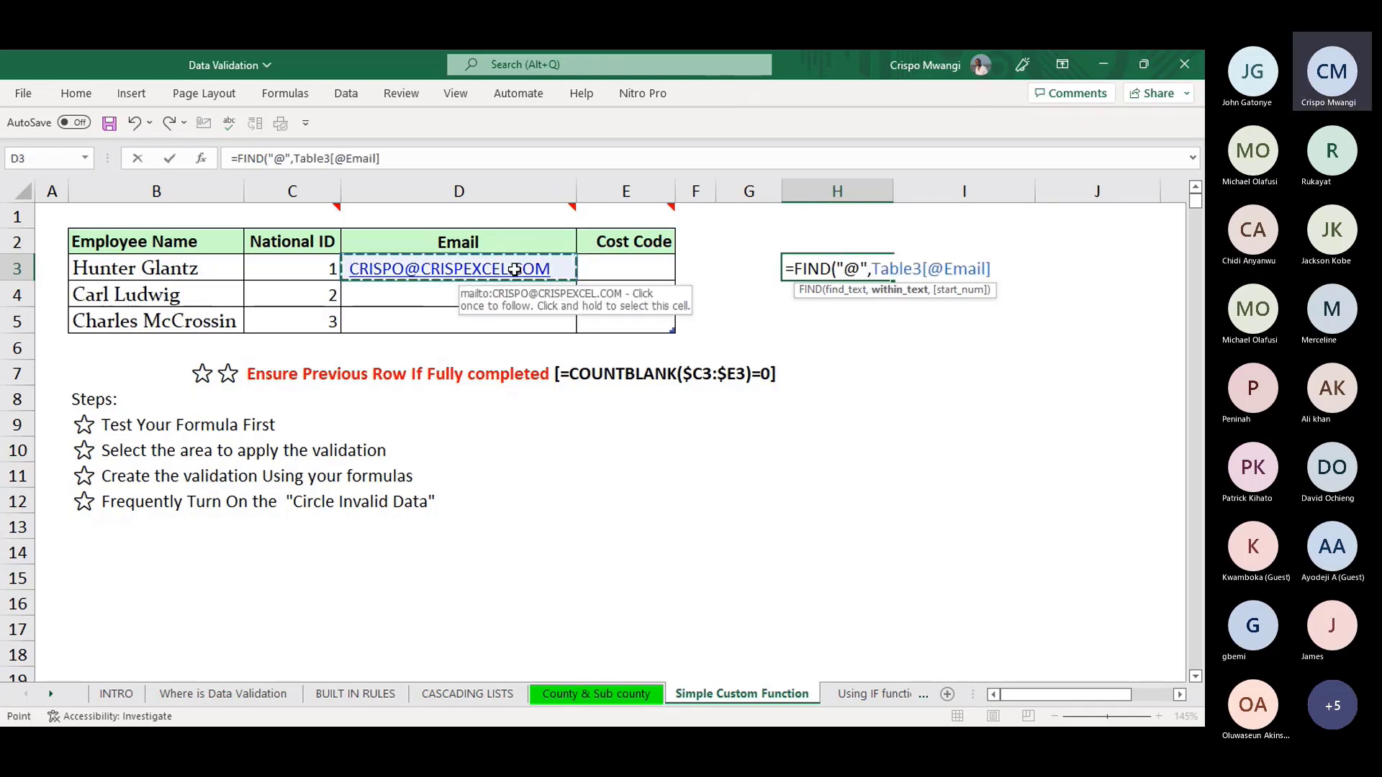
key("Return")
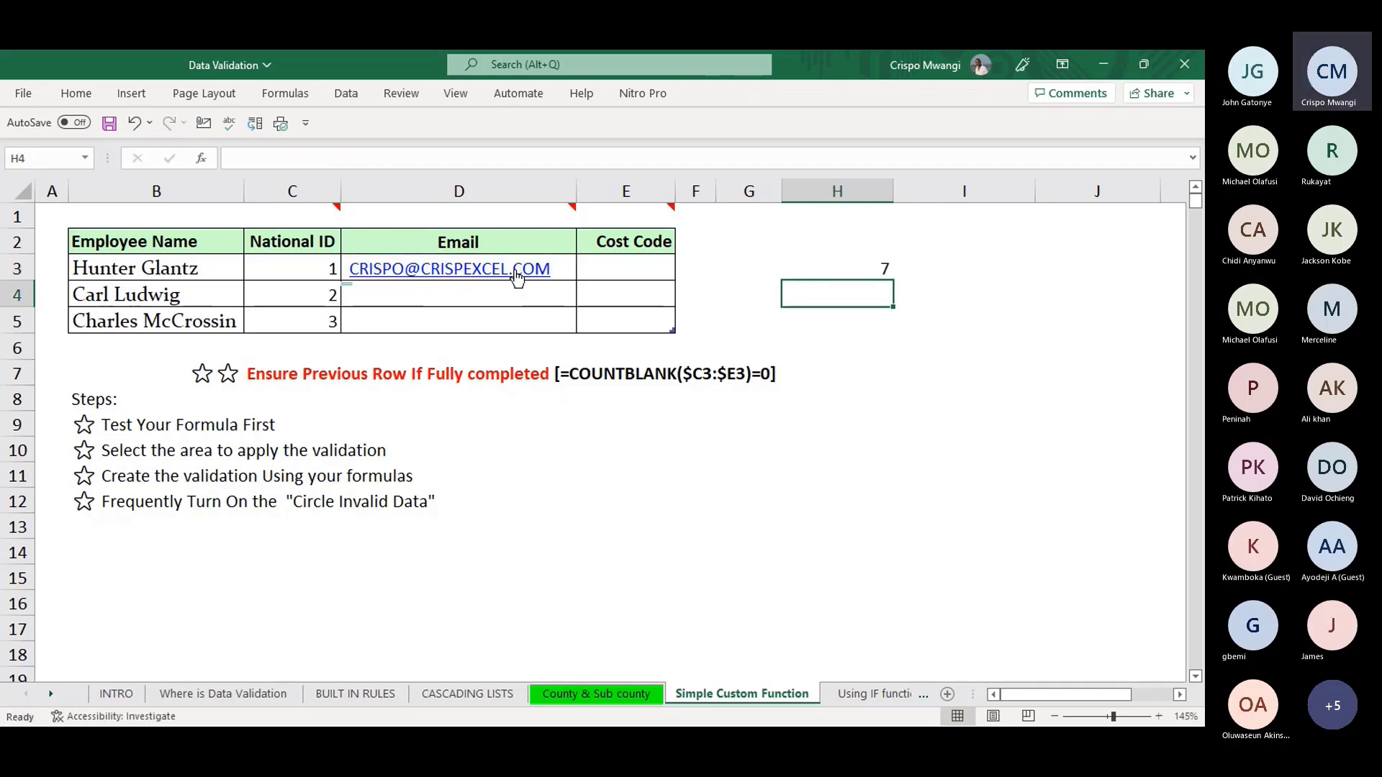
left_click(845, 266)
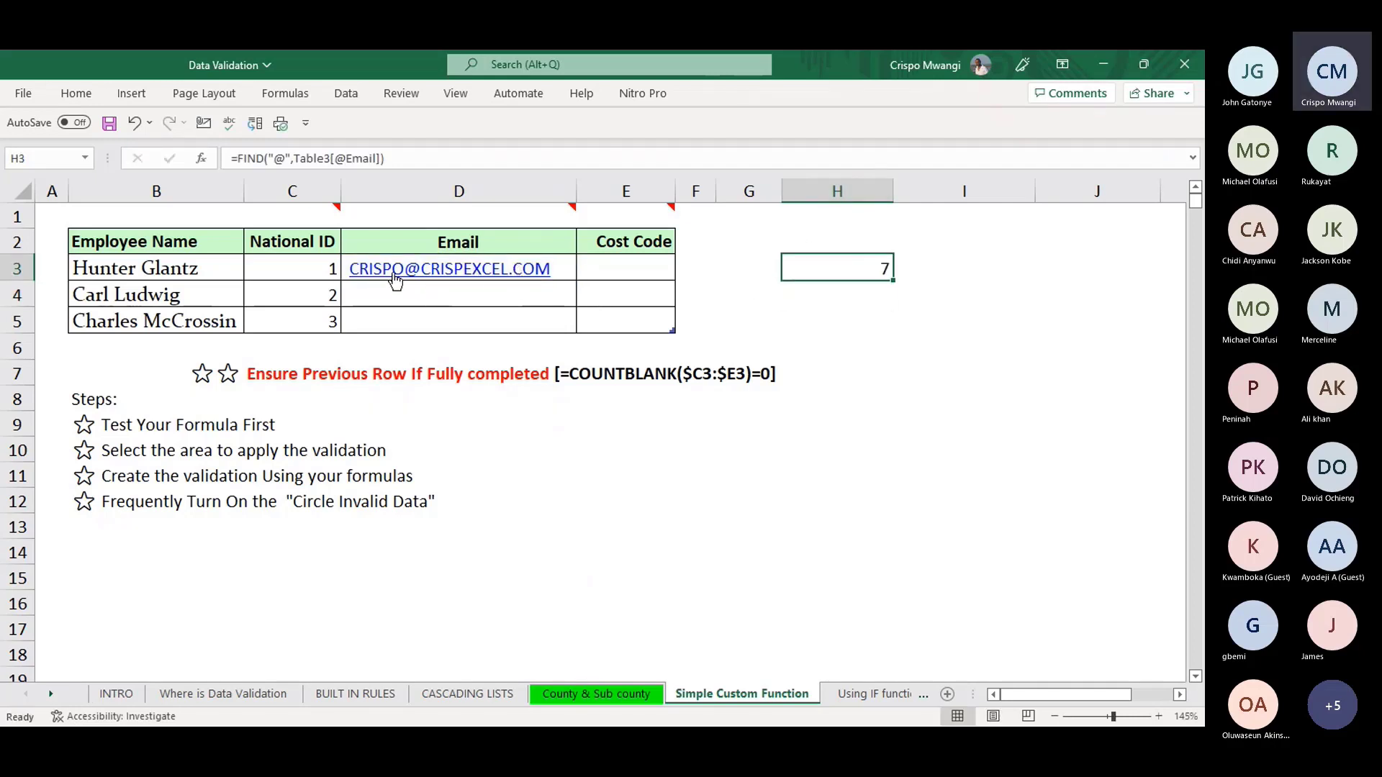
left_click(576, 267)
left_click(289, 157)
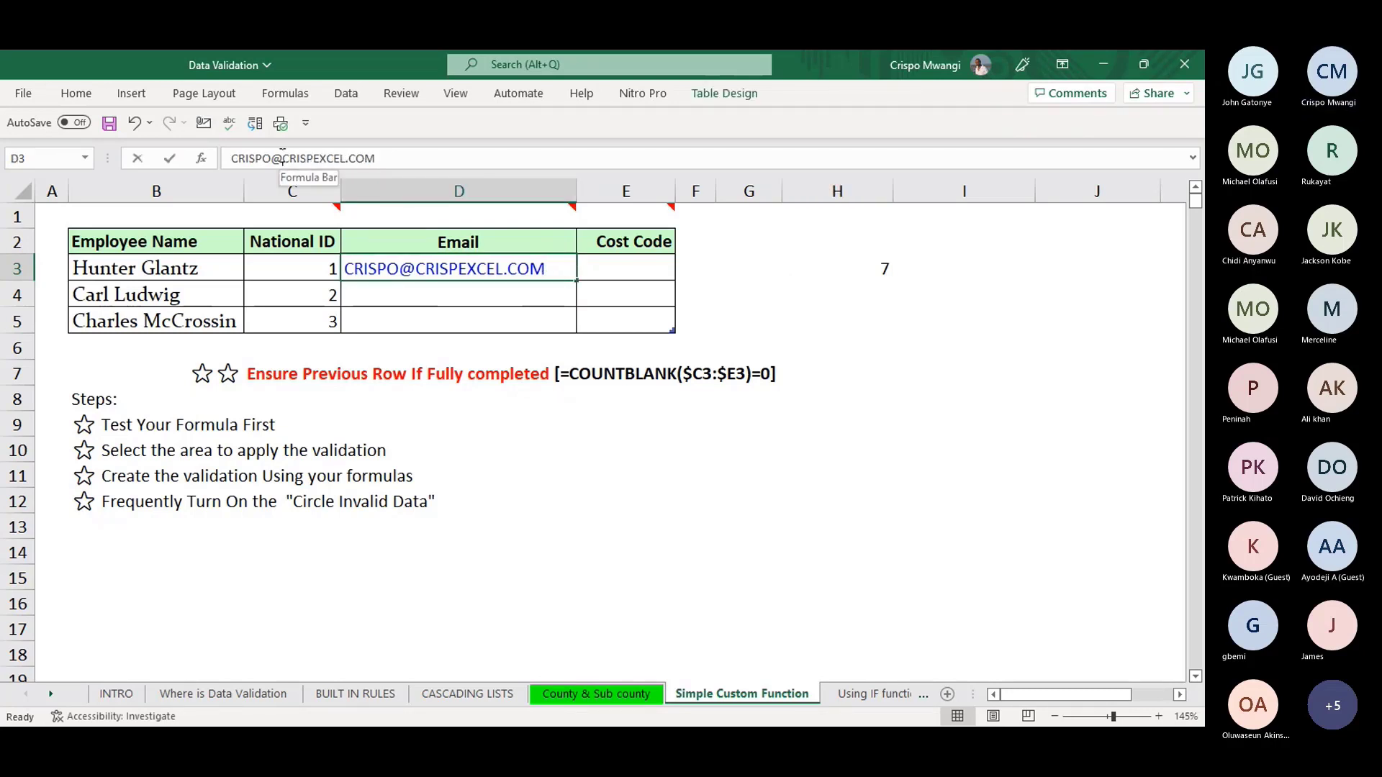
key("BackSpace")
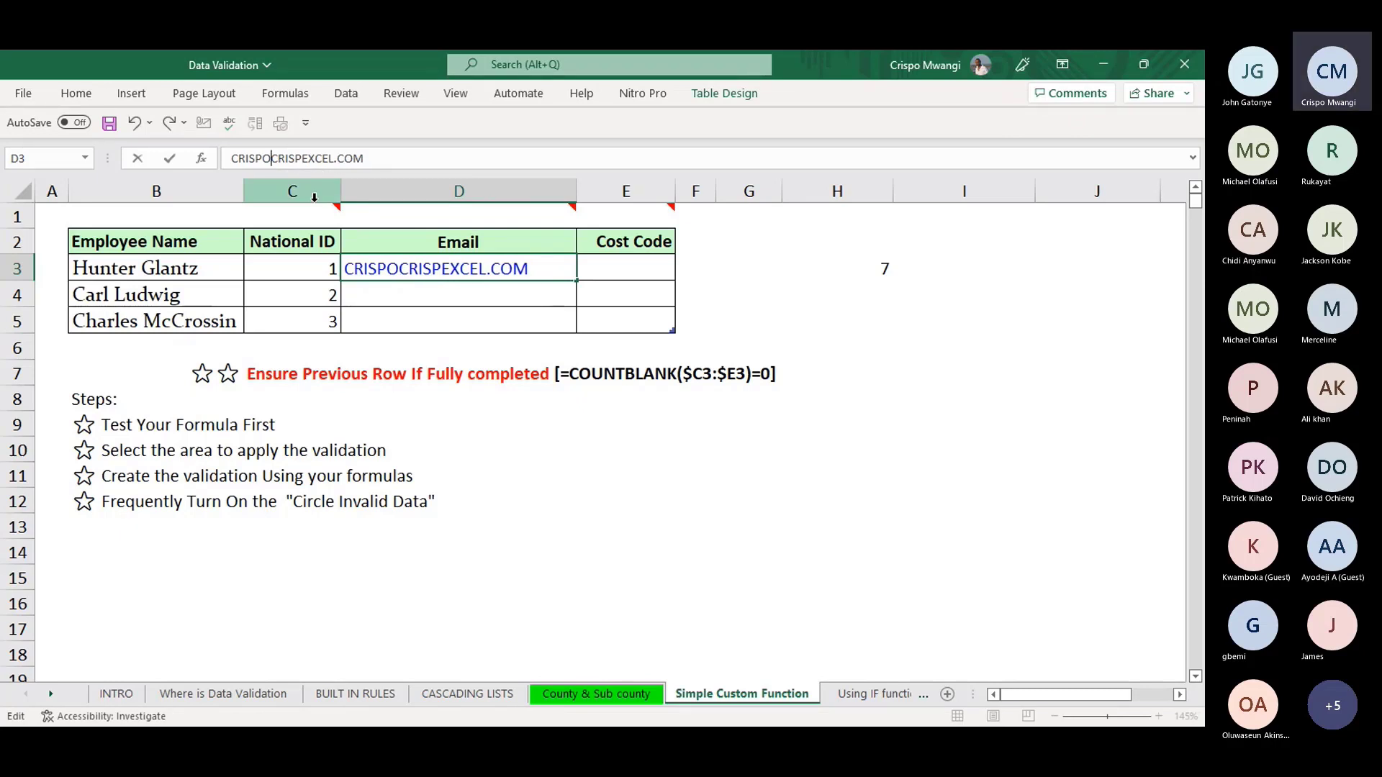
key("Return")
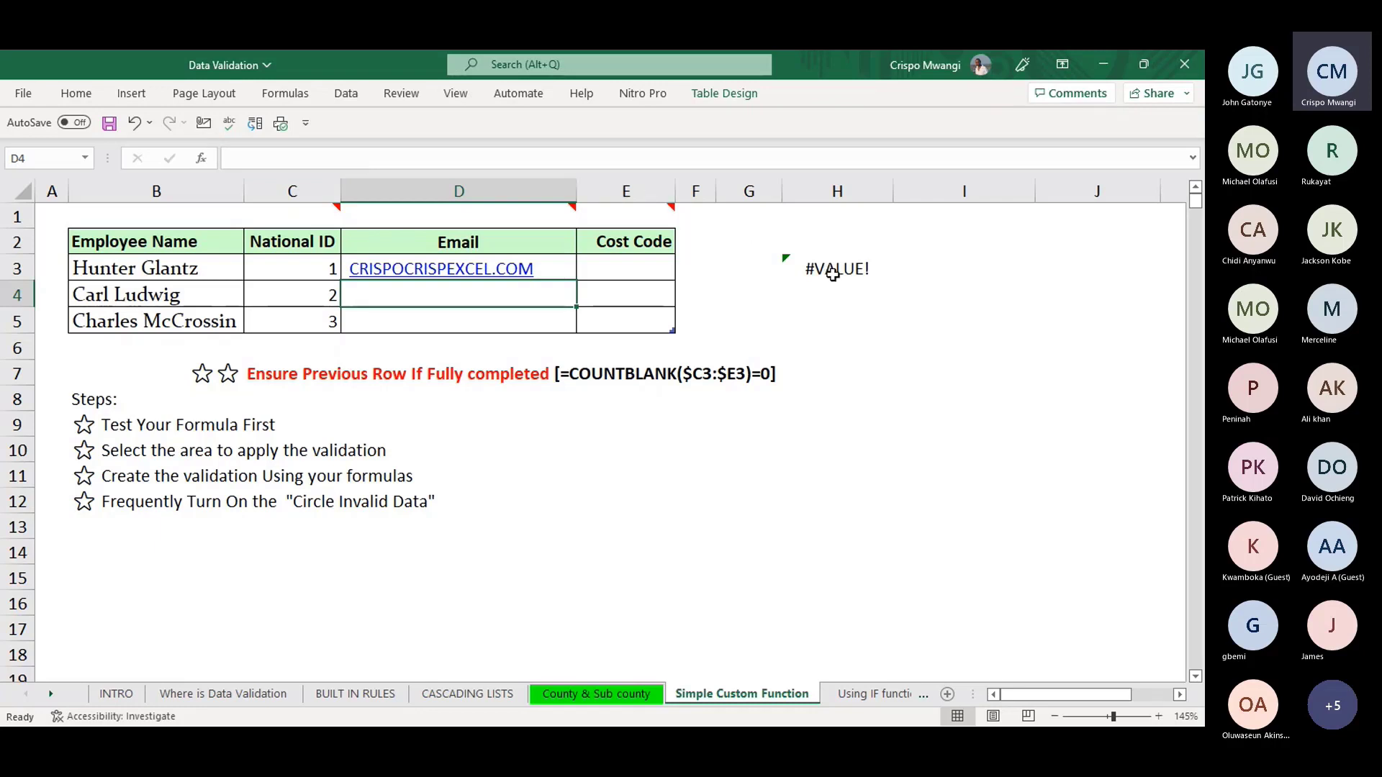
key("ctrl+z")
left_click(864, 266)
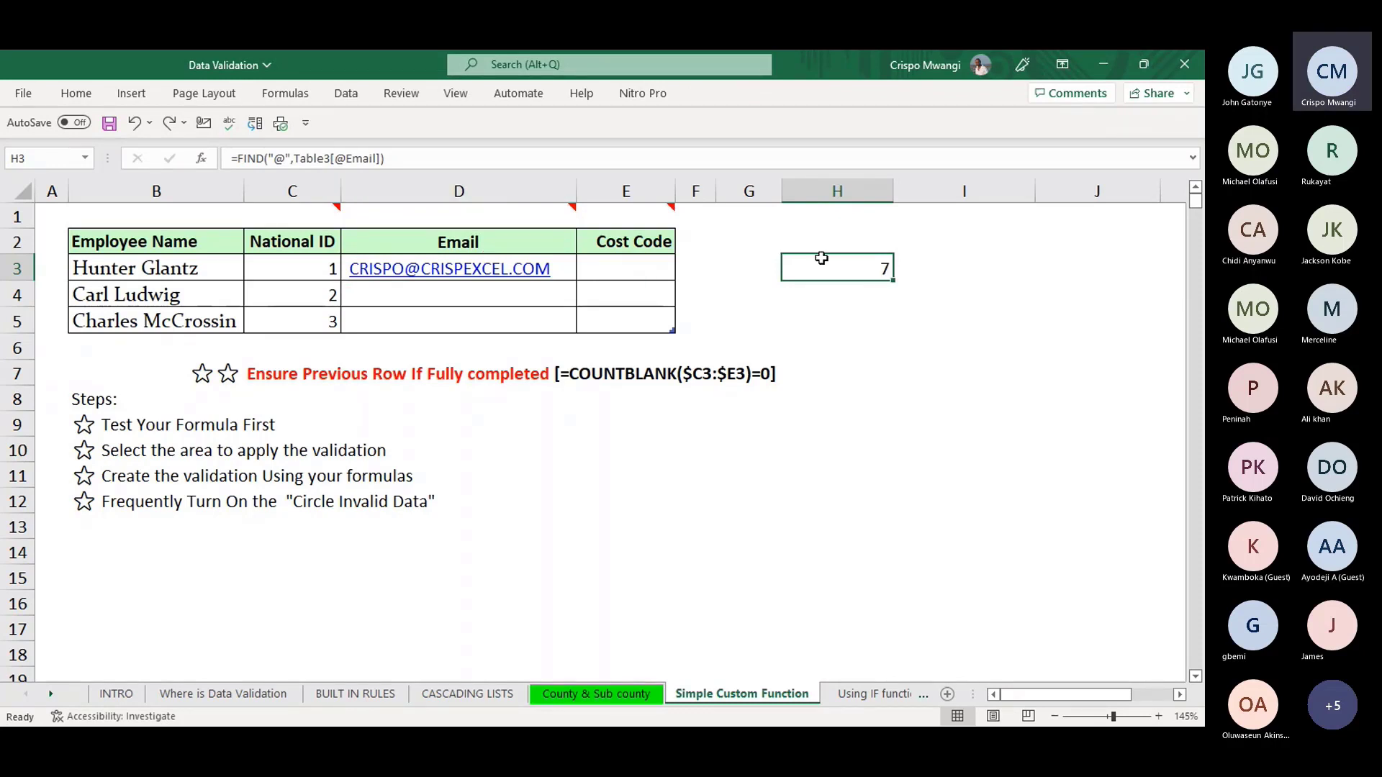
left_click(235, 159)
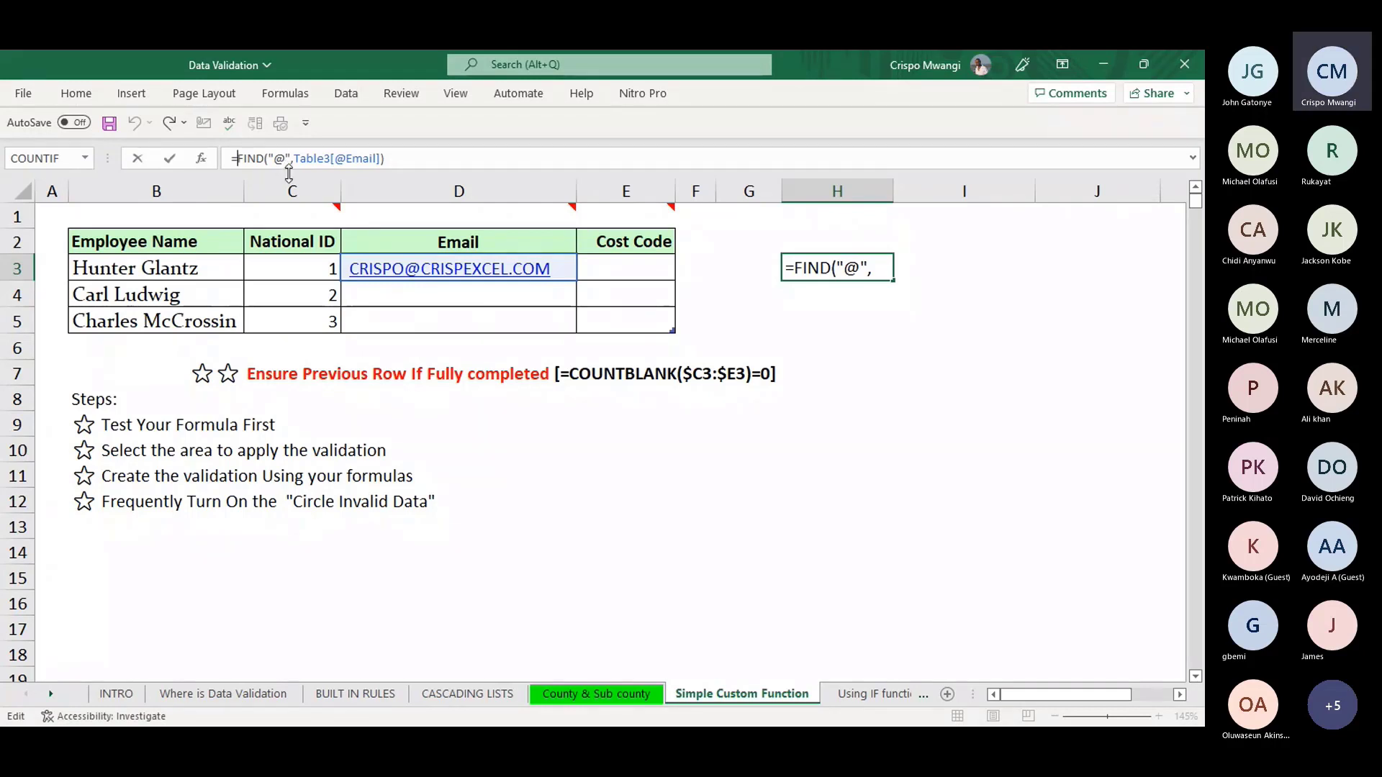
key("Home")
key("Right")
type("I")
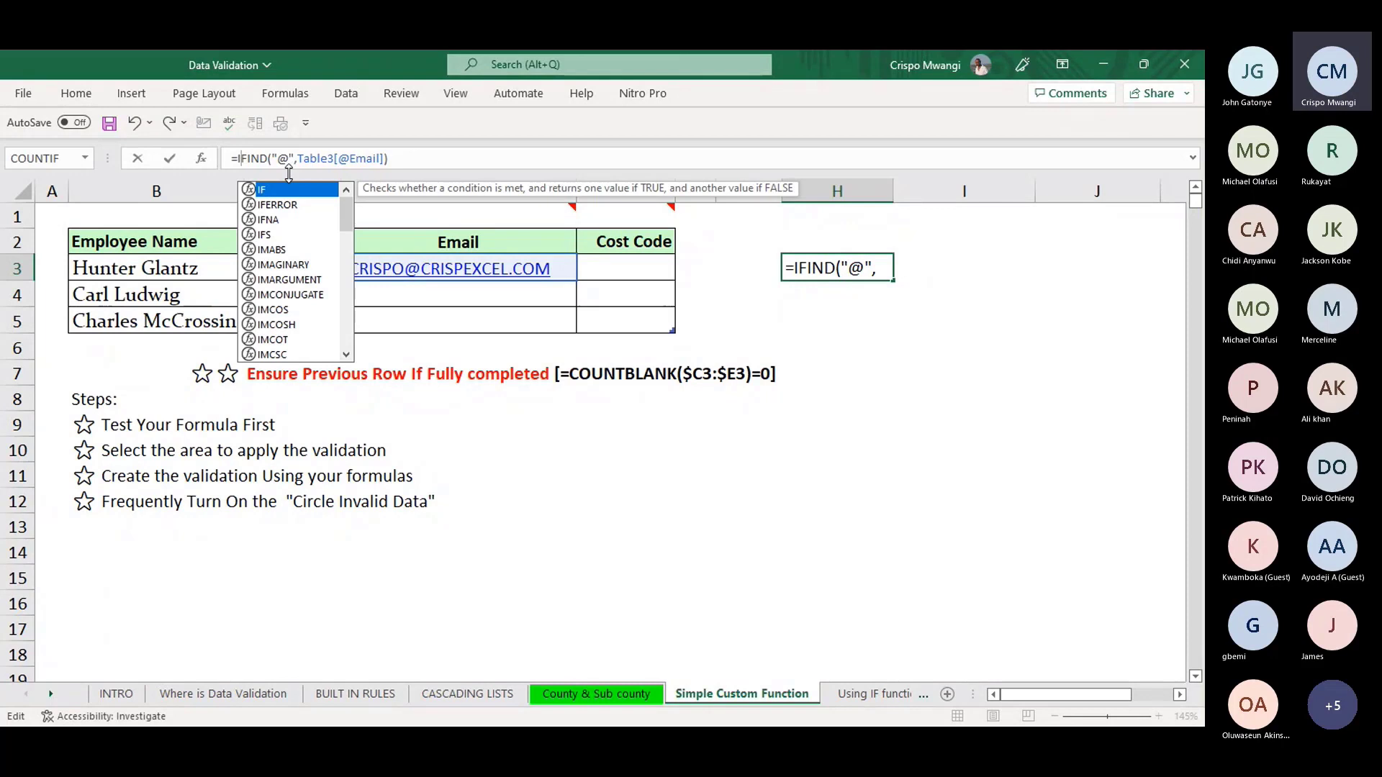
type("S")
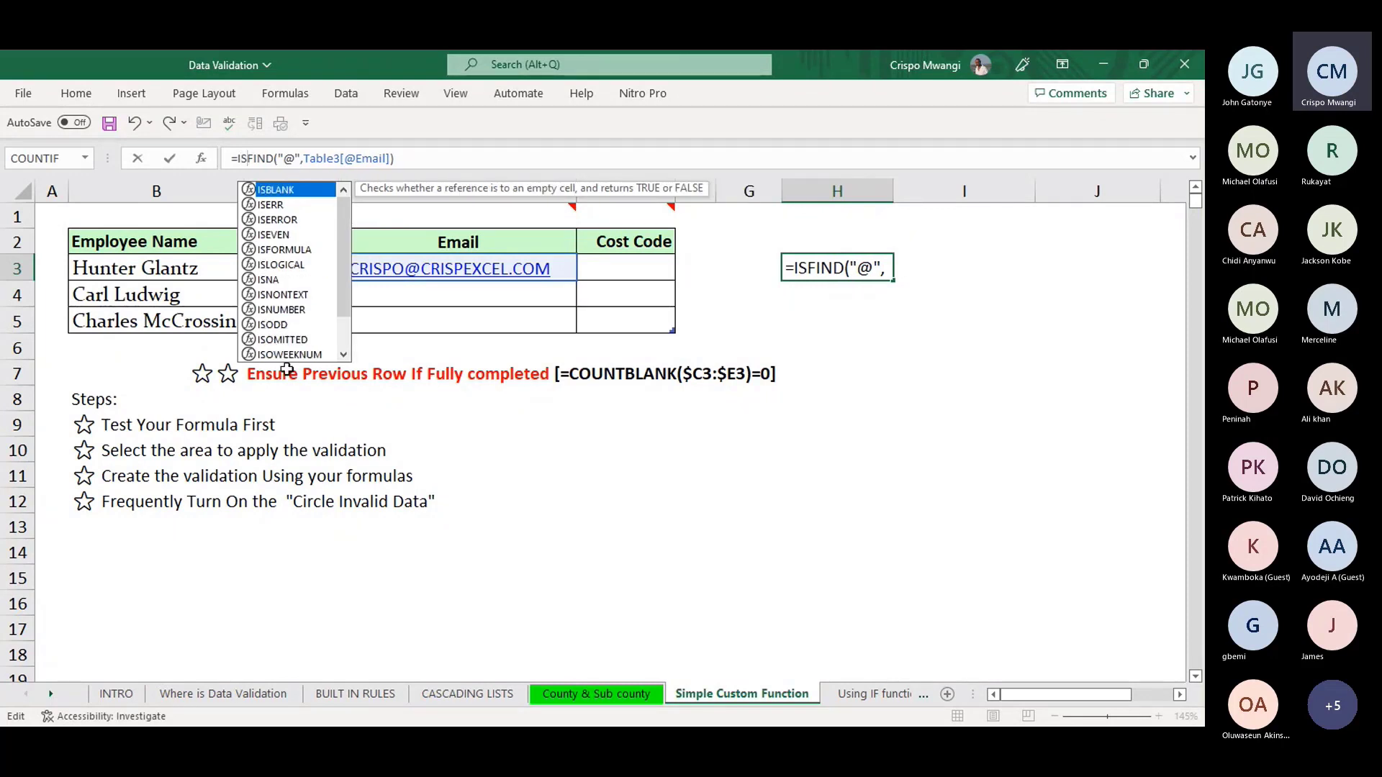
double_click(281, 310)
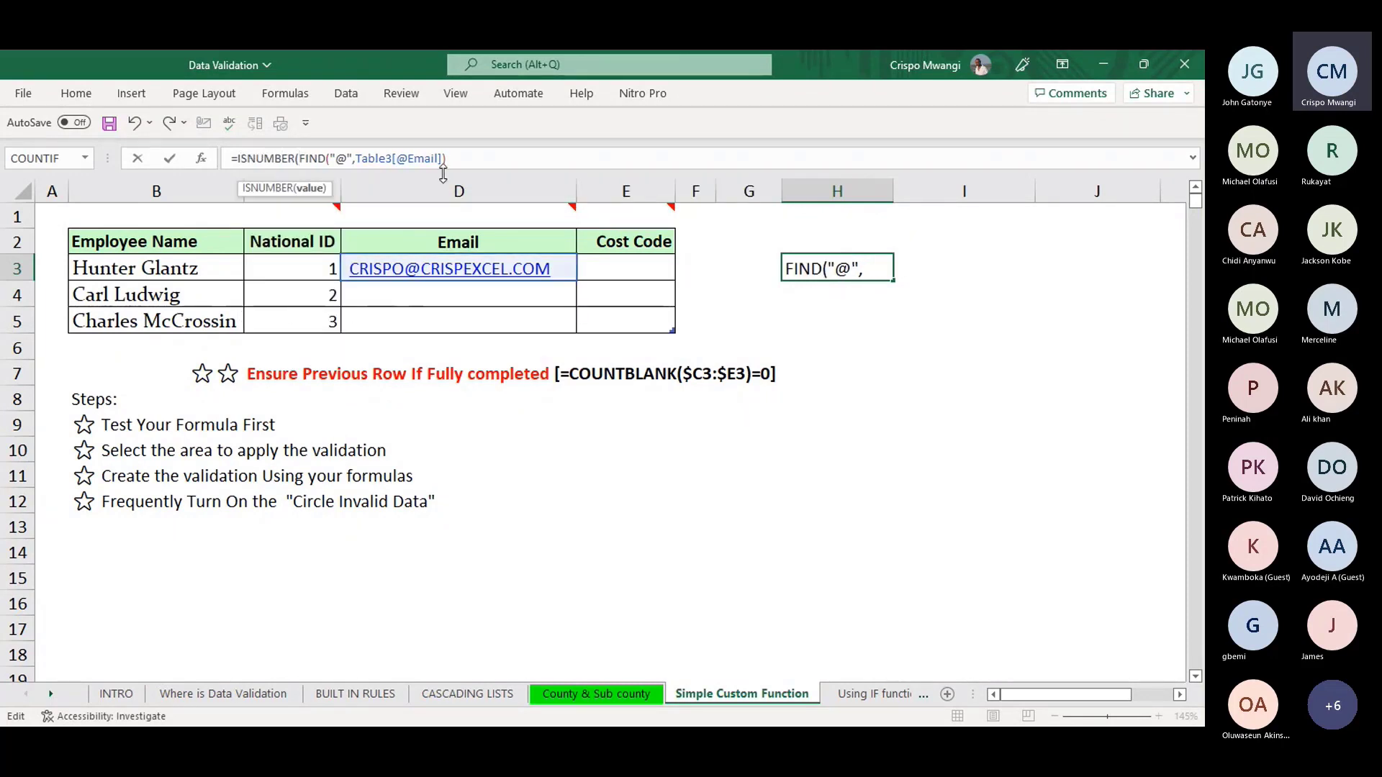
left_click(473, 160)
type(")")
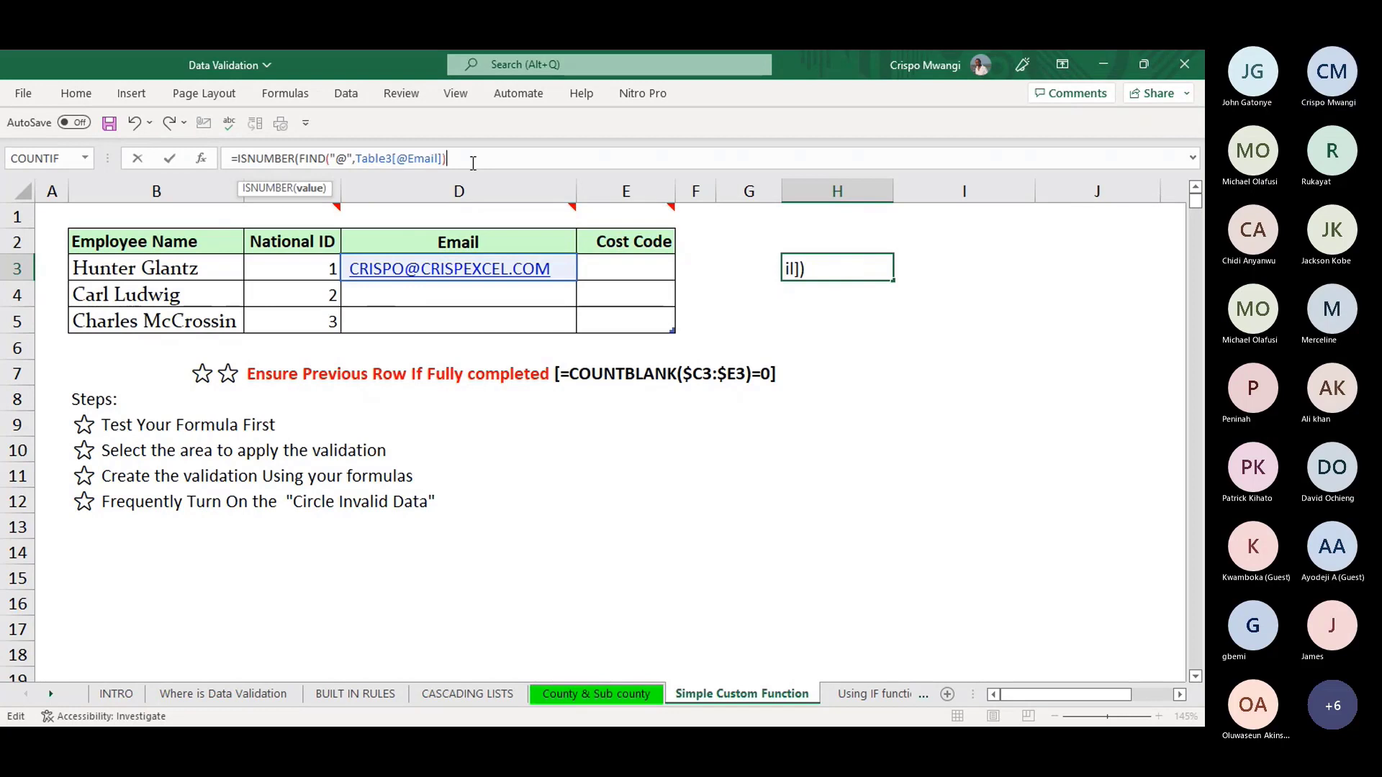
key("Return")
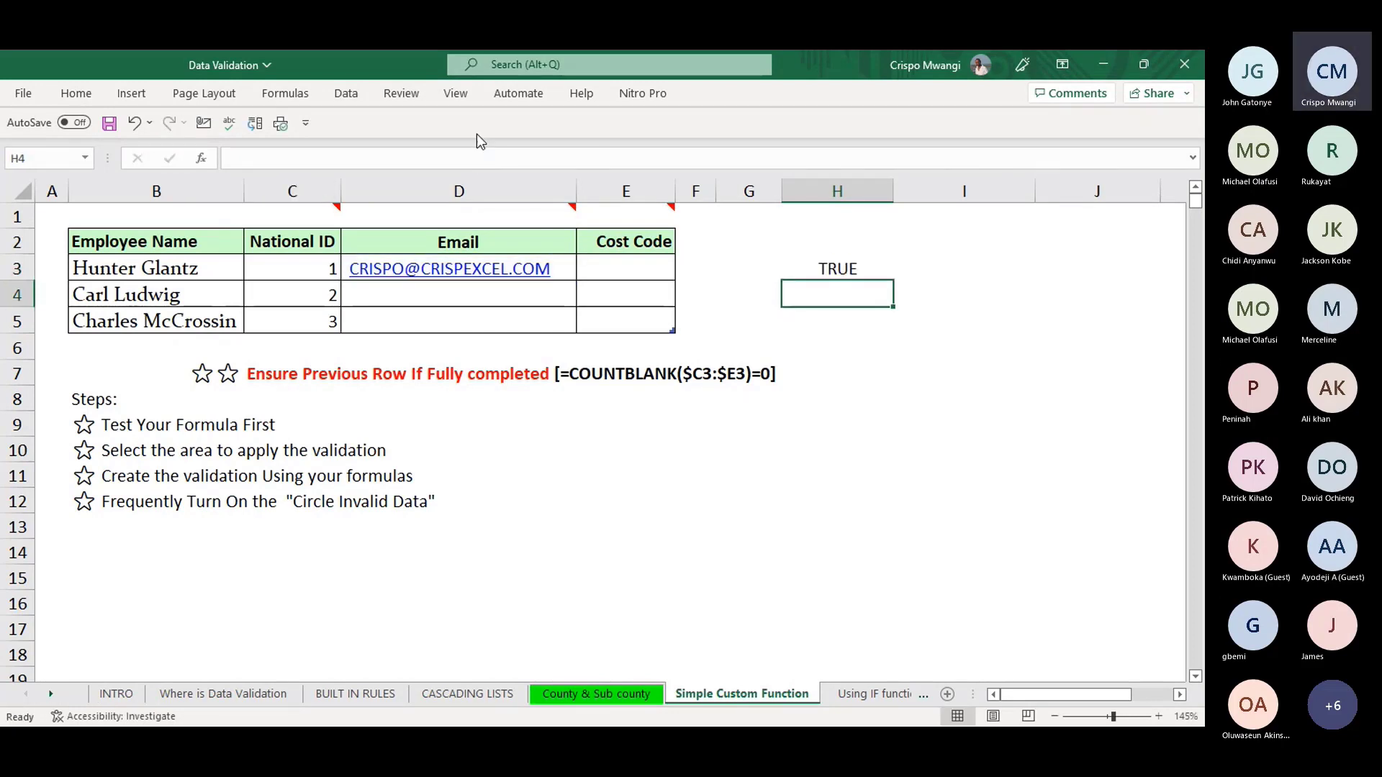
left_click(829, 272)
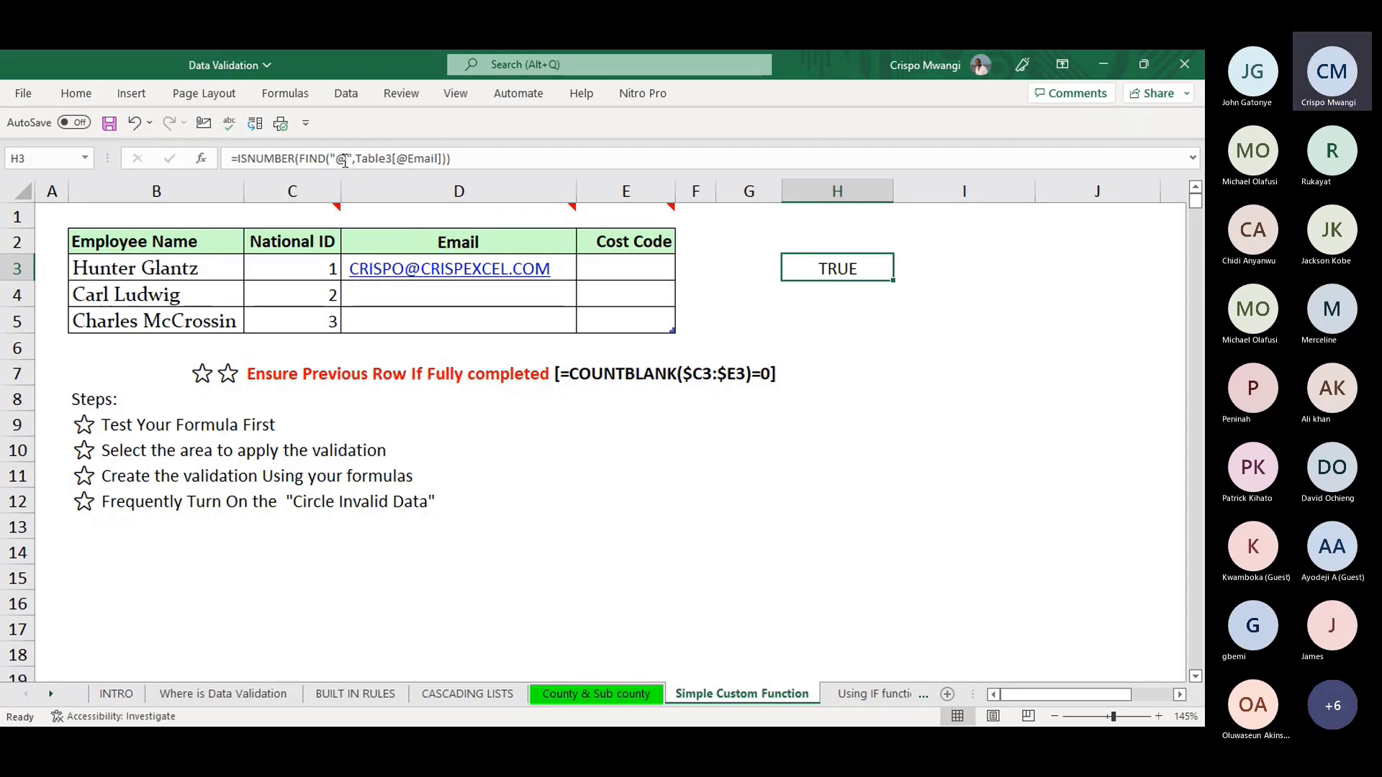
- Remove the @ from D3's e-mail to see H3 turn FALSE, then undo it
left_click(554, 257)
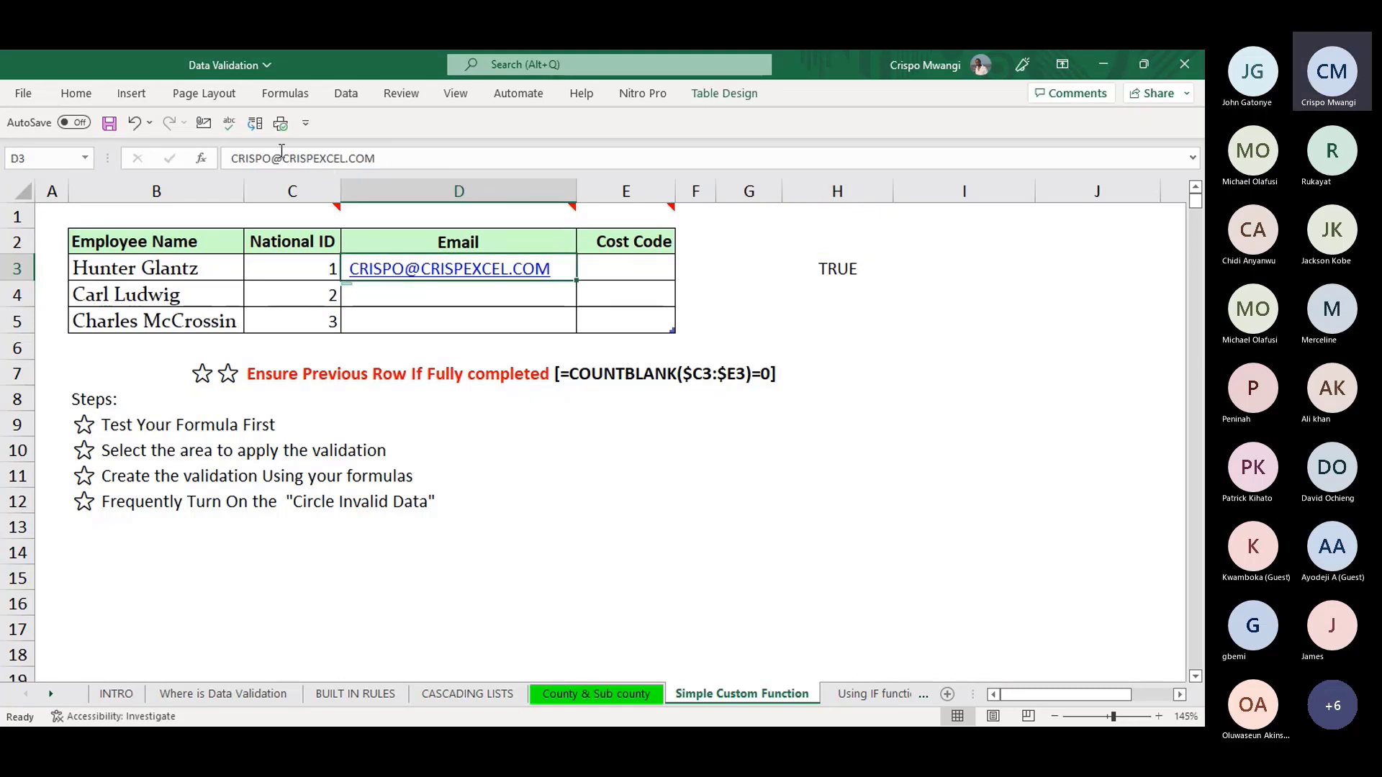
left_click(286, 159)
key("BackSpace")
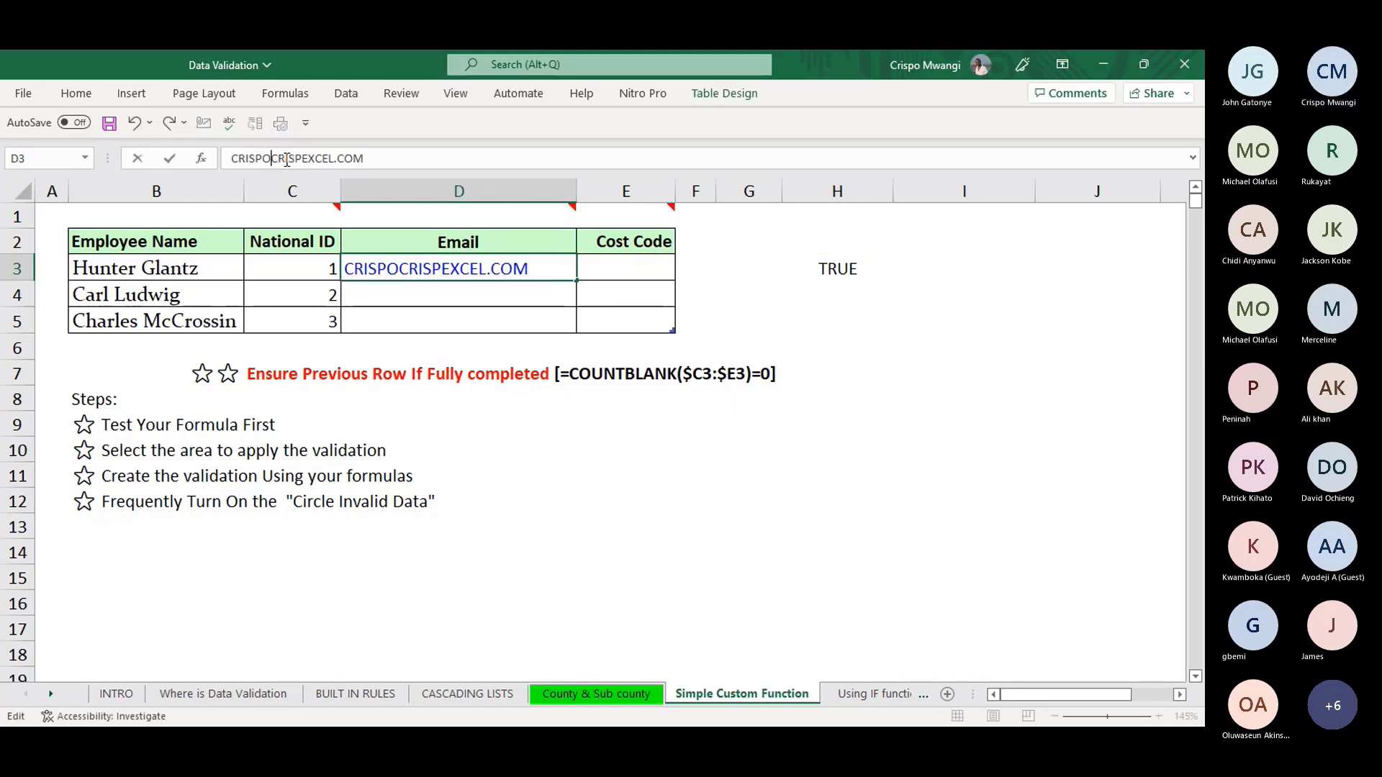
key("Return")
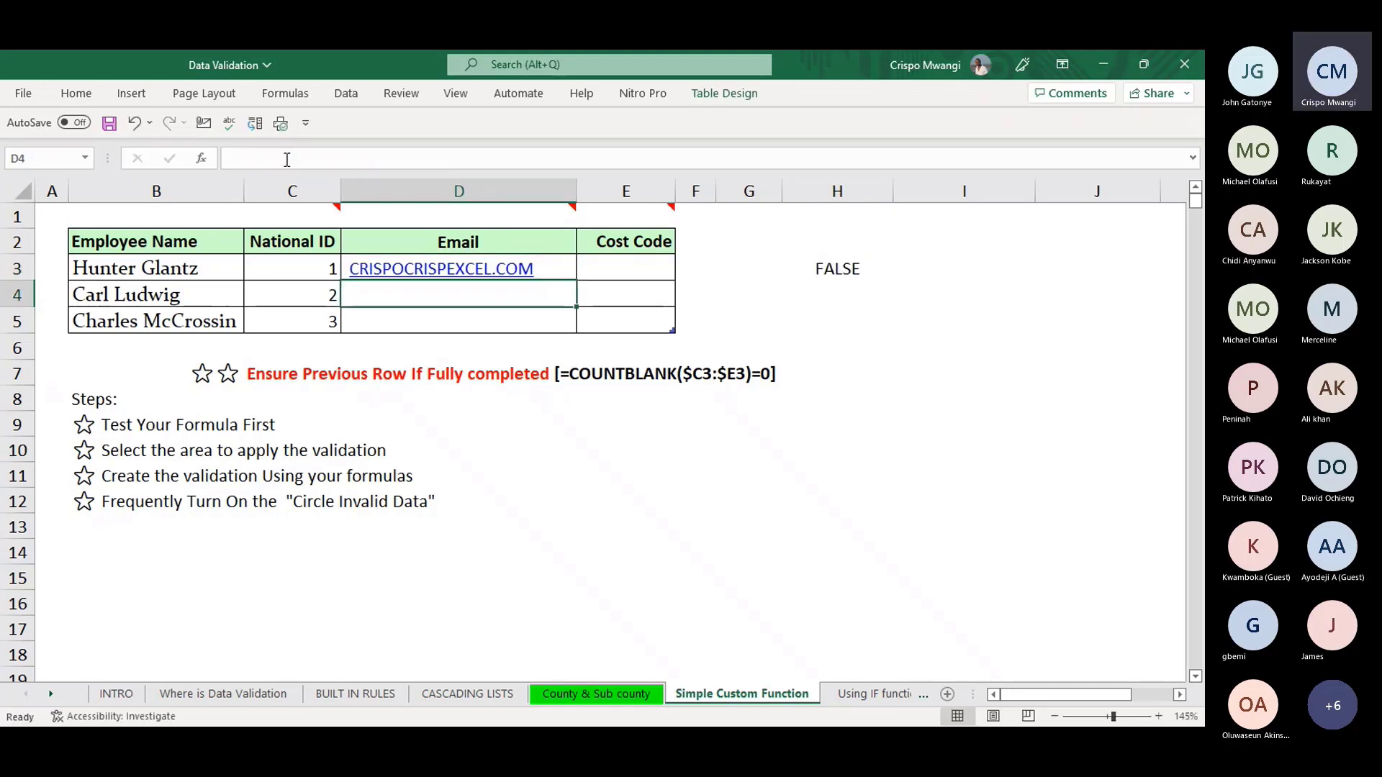
key("ctrl+z")
- Copy H3's ISNUMBER formula text and select the Email cells D3:D5
left_click(819, 264)
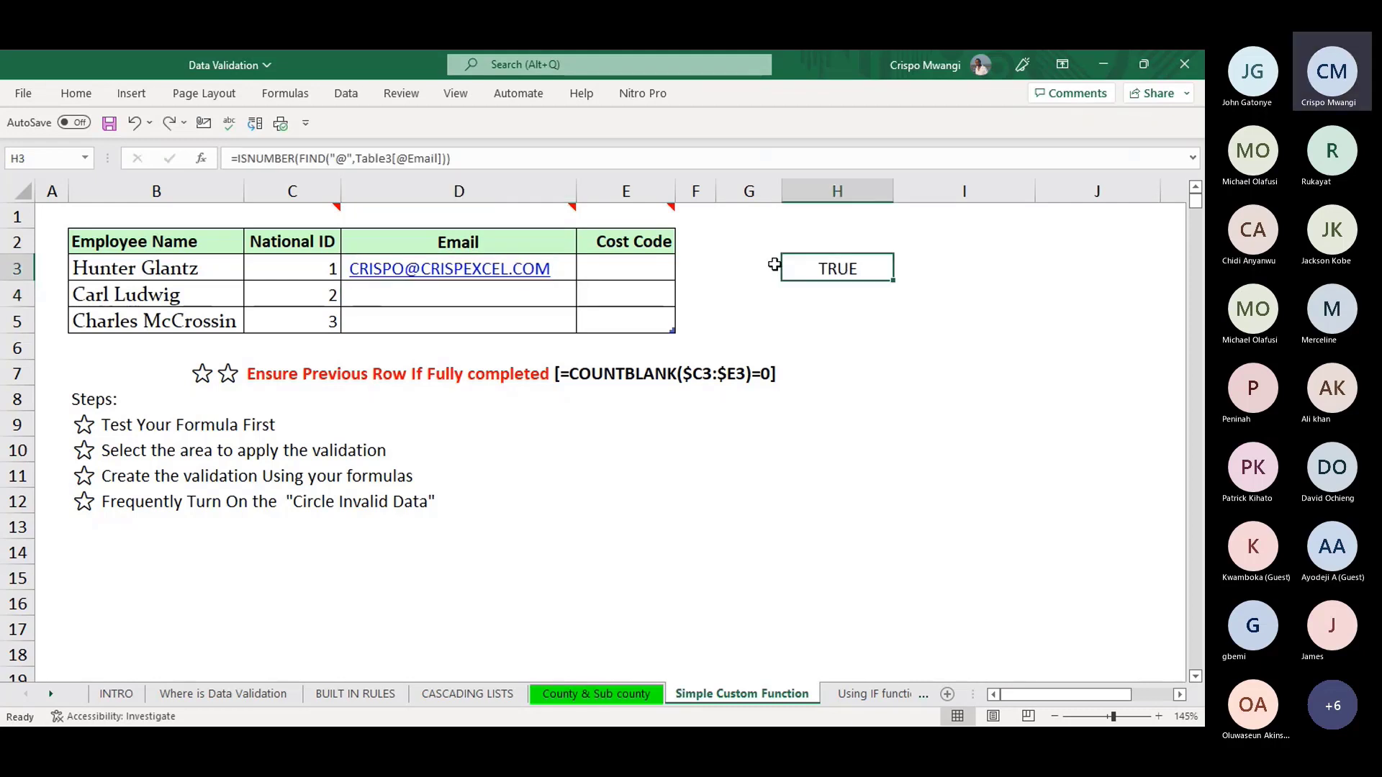
left_click_drag(516, 158, 219, 146)
key("ctrl+c")
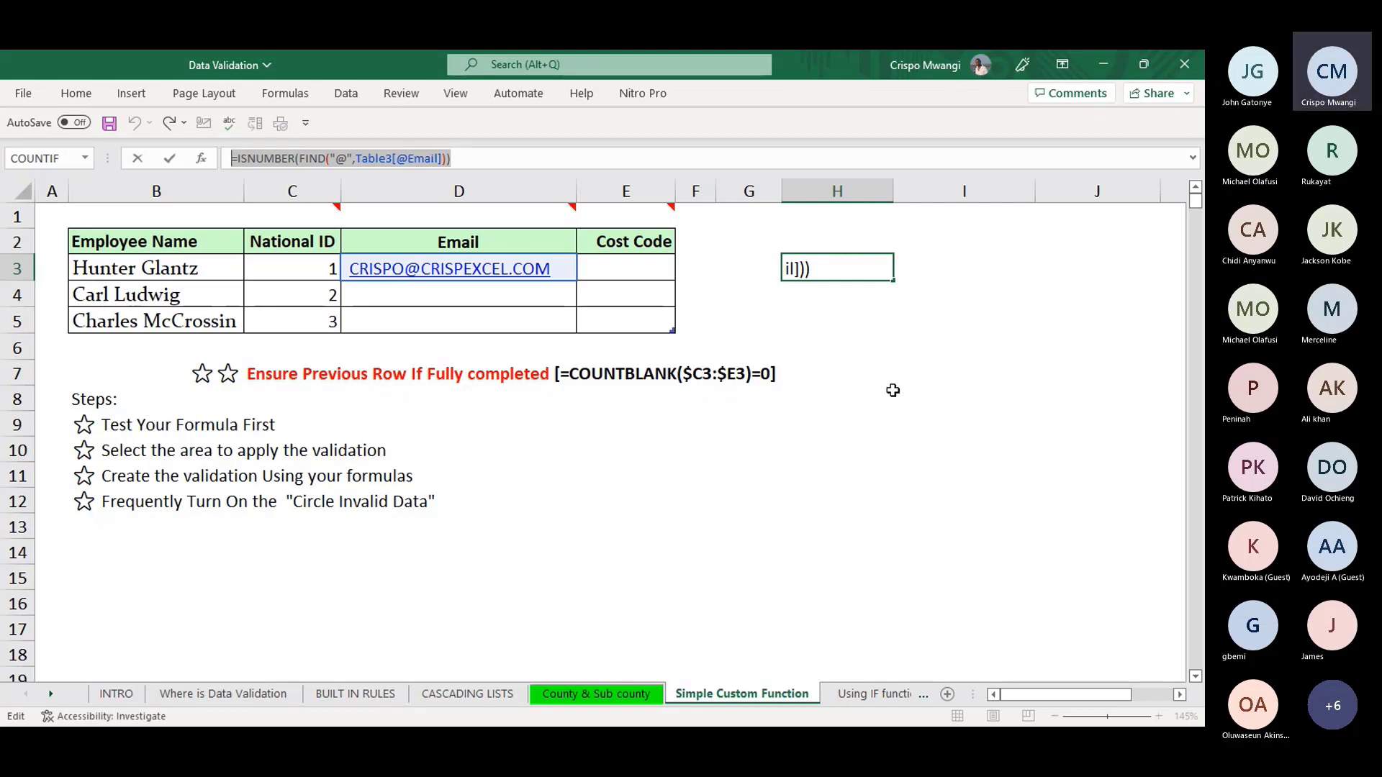
key("Return")
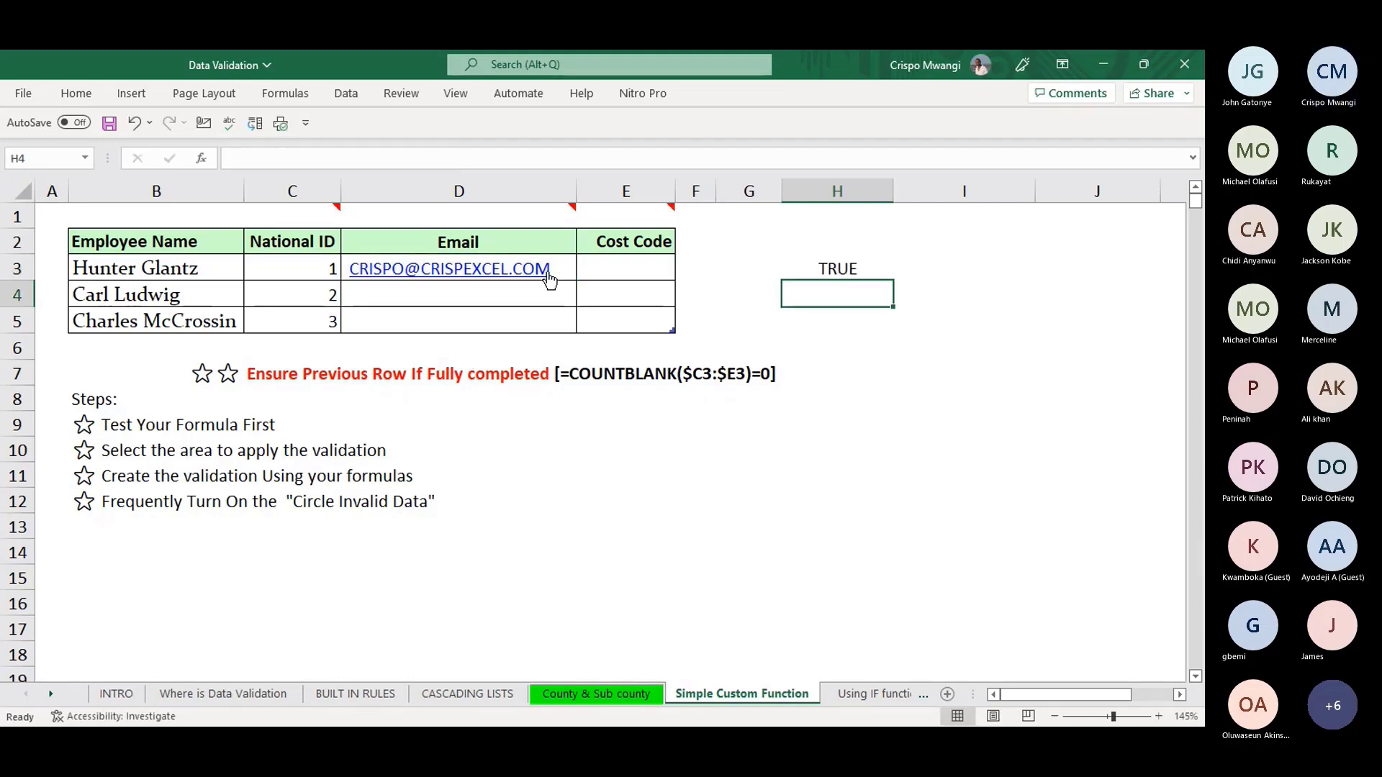
left_click_drag(555, 270, 544, 322)
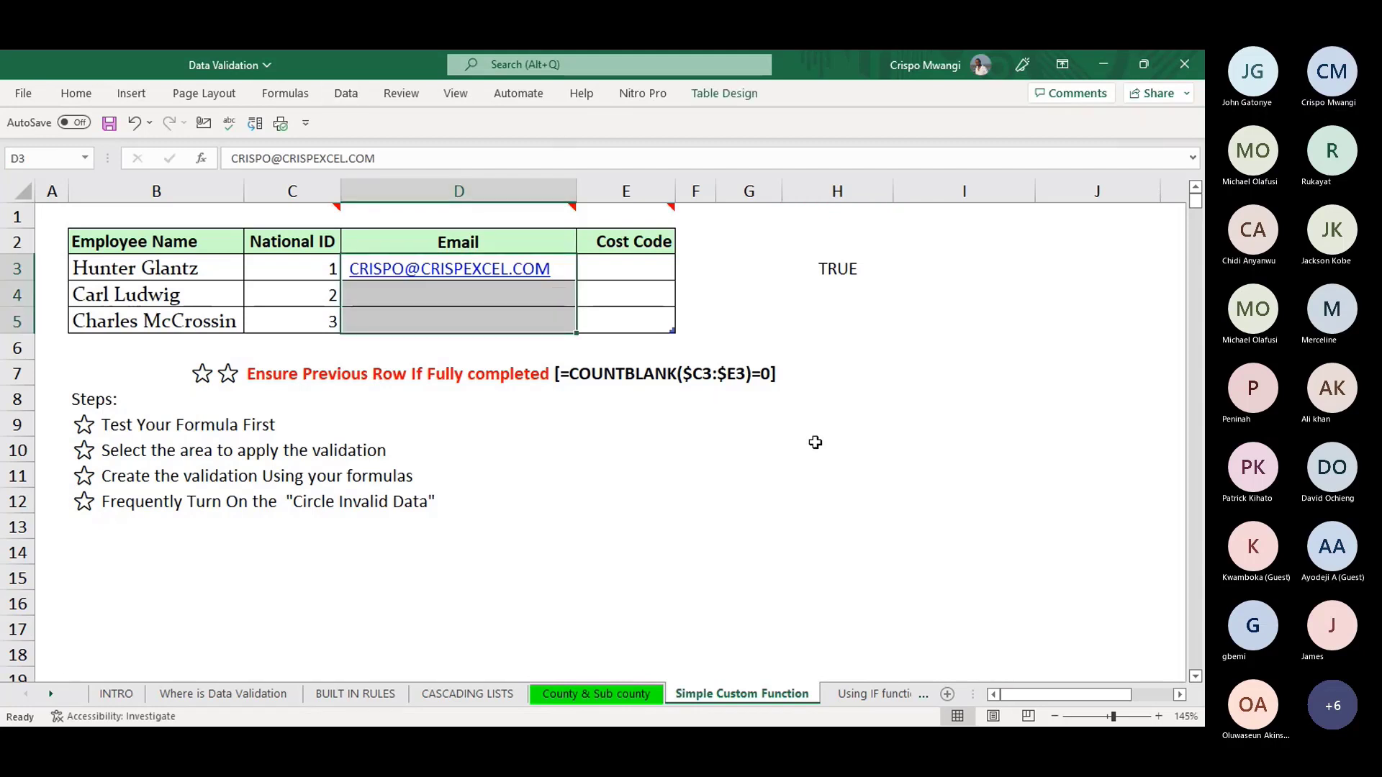
- Open Data Validation for D3:D5 and set Allow to Custom
key("alt+a")
key("v")
key("v")
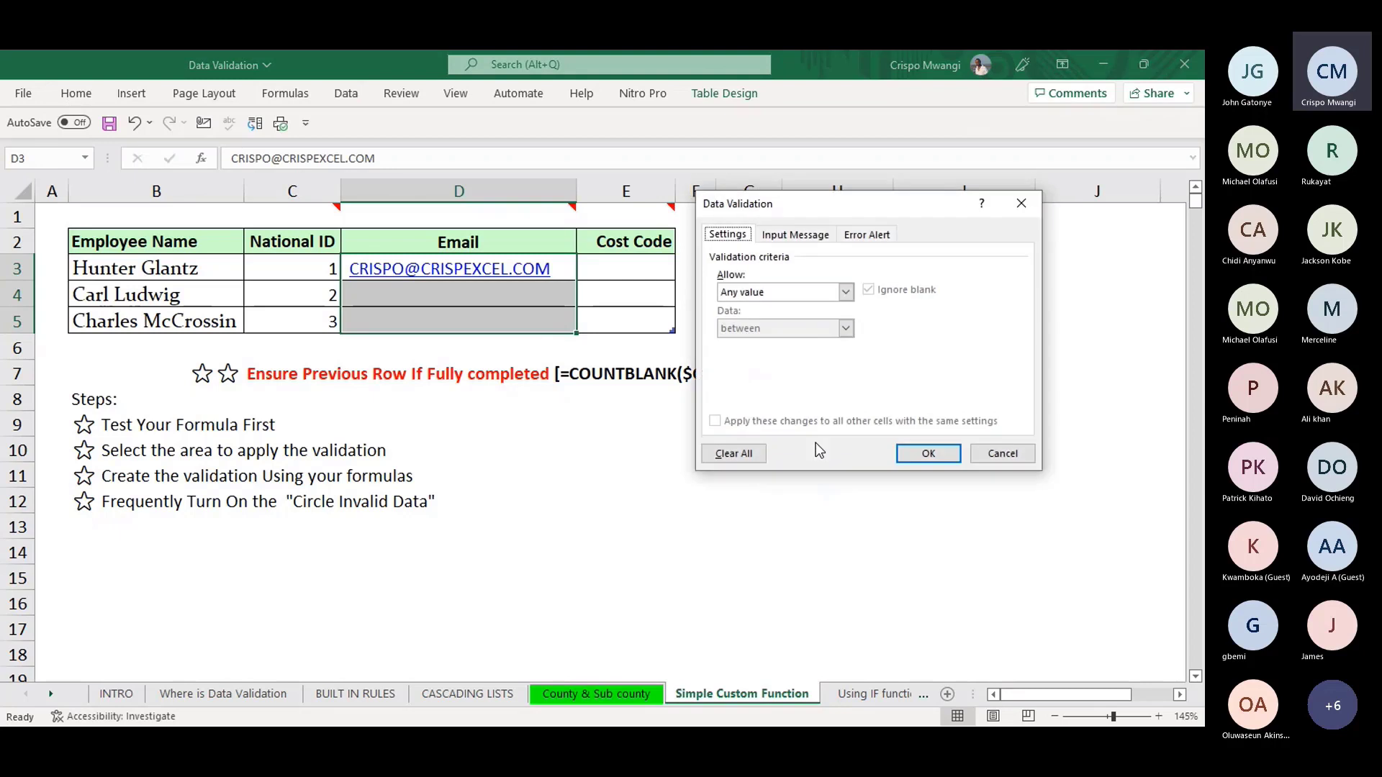
left_click(845, 292)
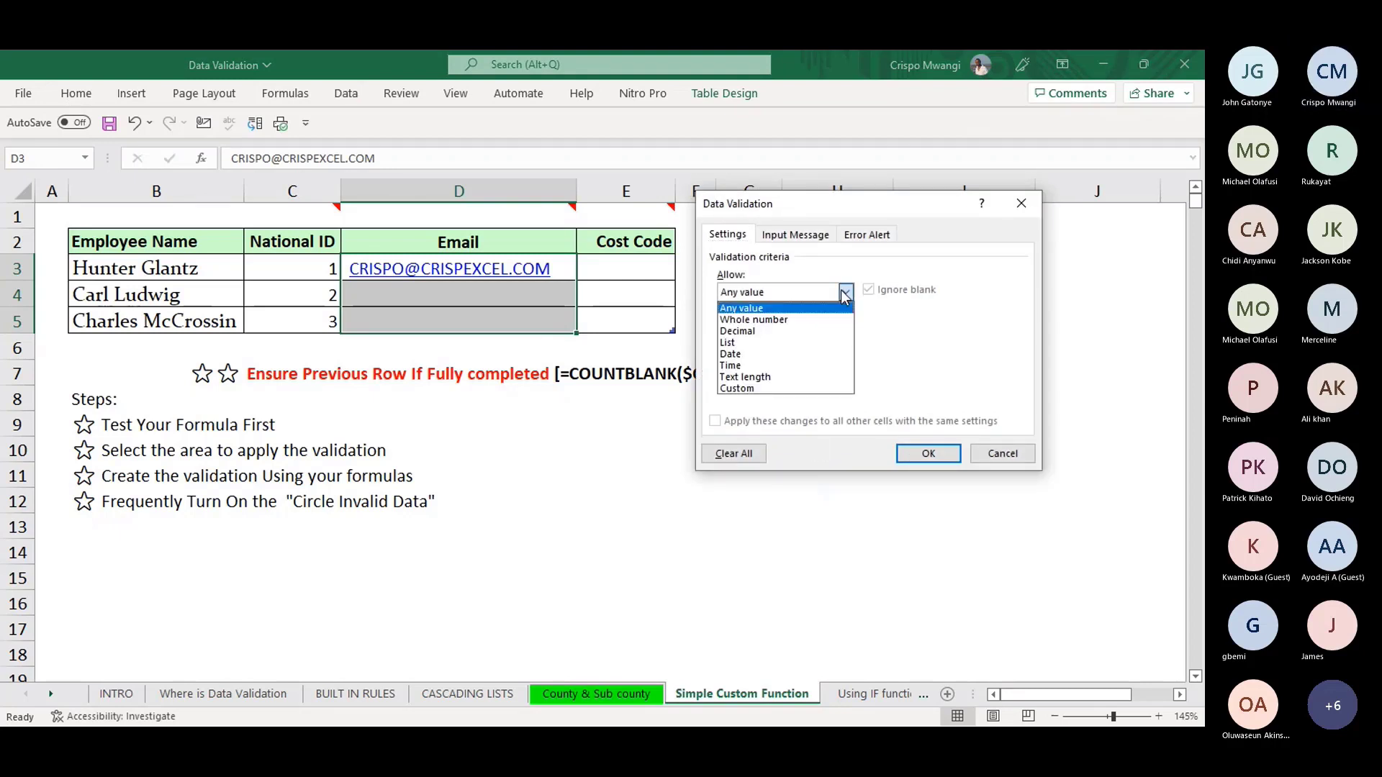
left_click(771, 388)
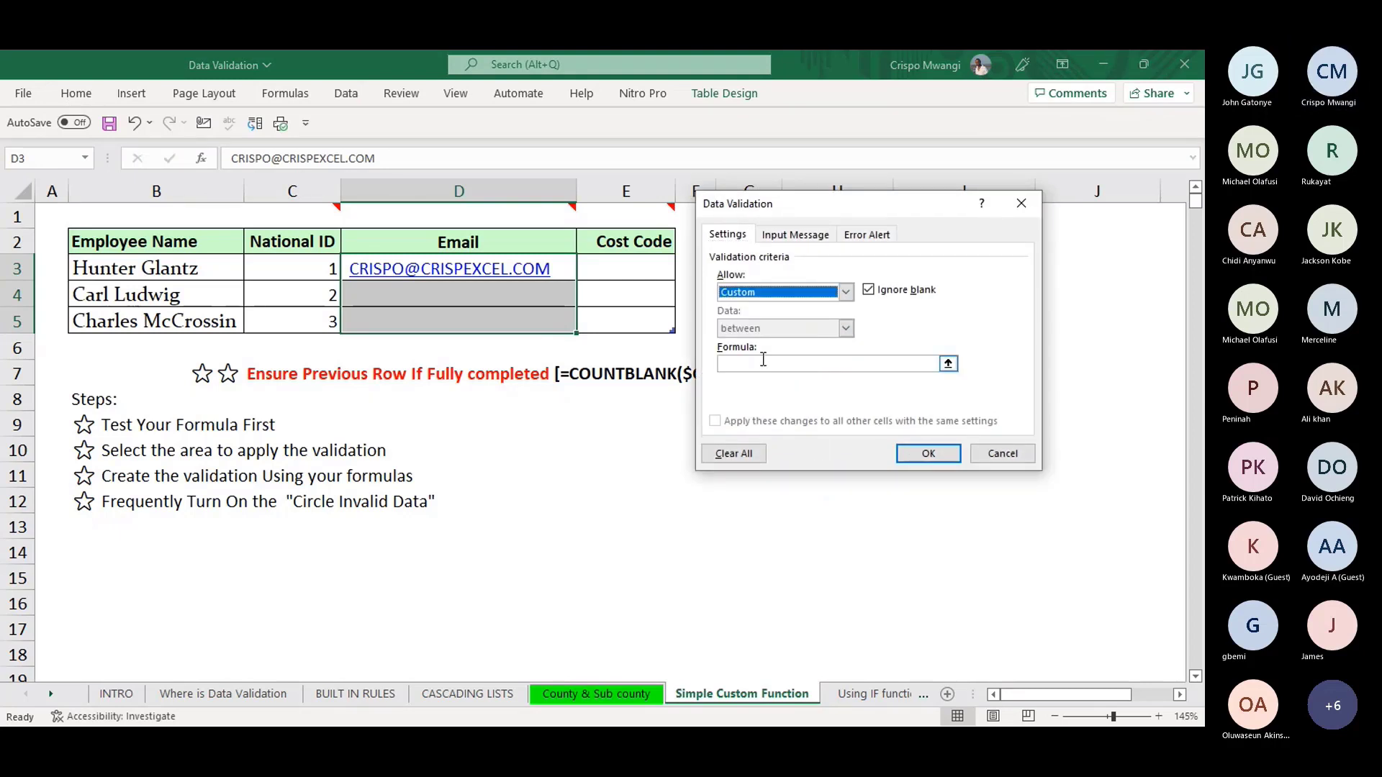
- Paste the formula, change it to =ISNUMBER(FIND("@",D3)), and apply the rule
left_click(763, 362)
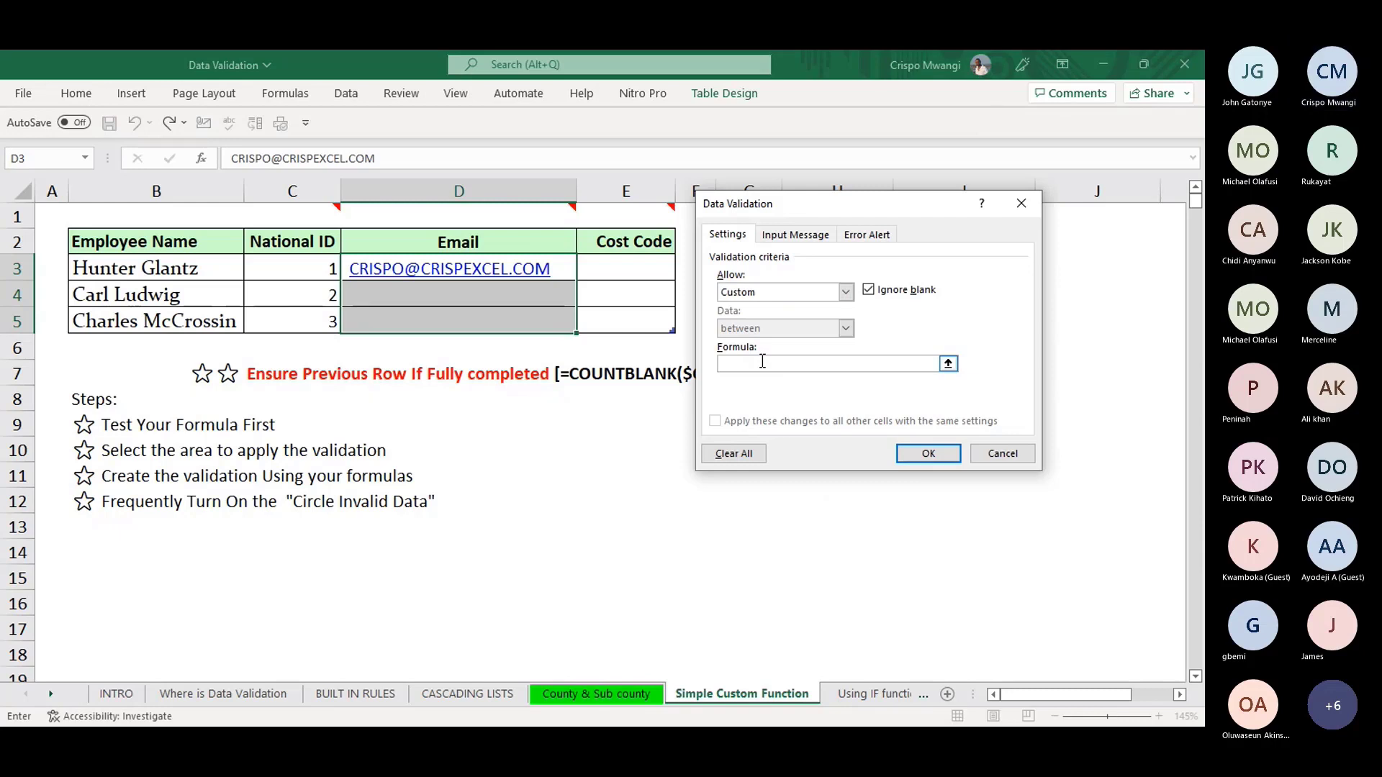
key("ctrl+v")
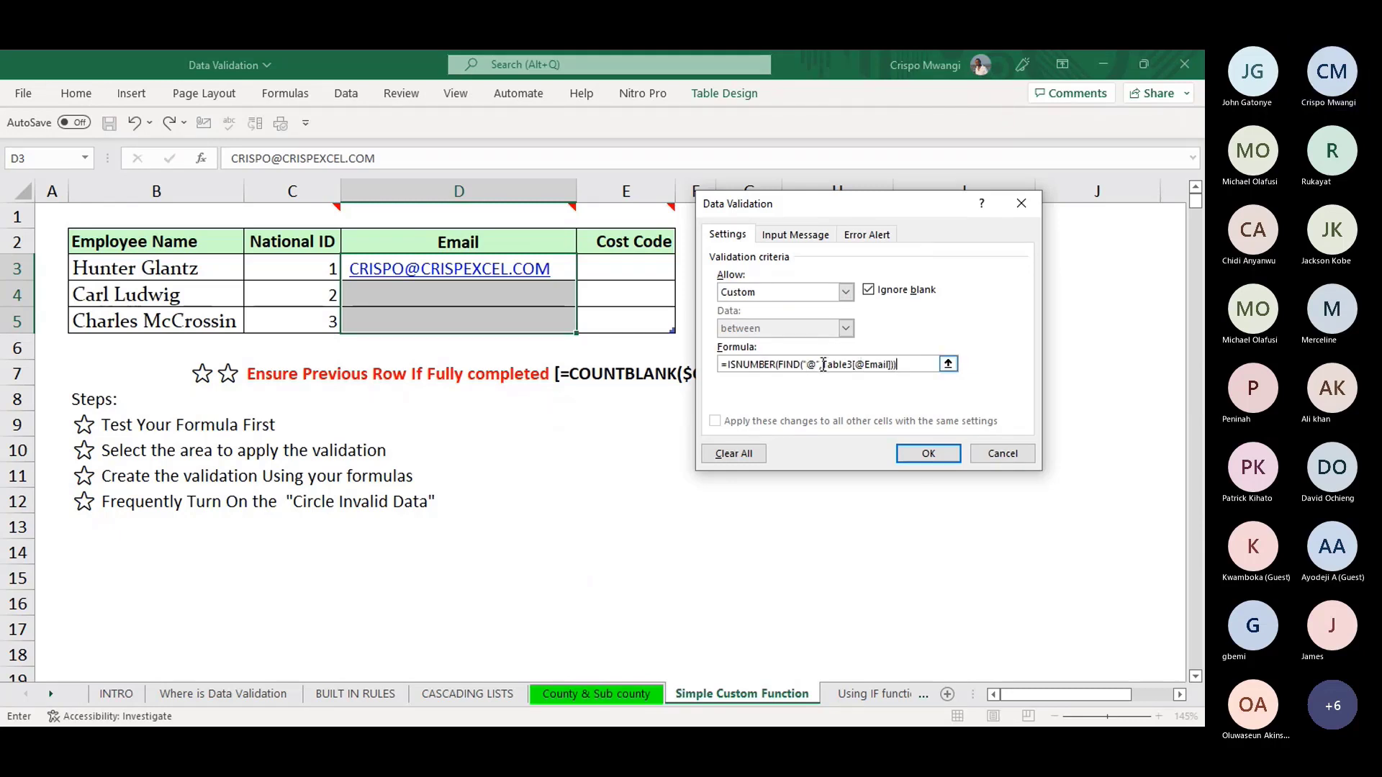
left_click_drag(823, 365, 896, 365)
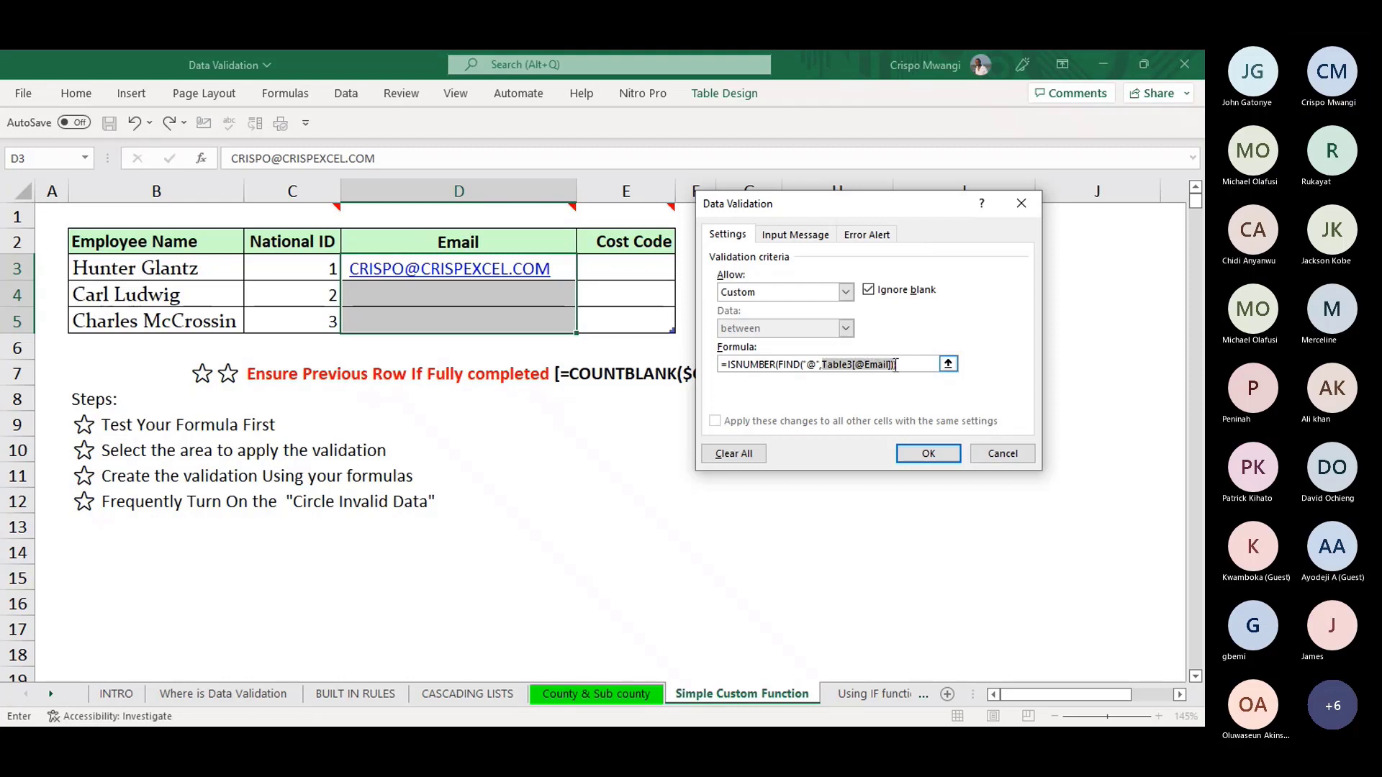
key("BackSpace")
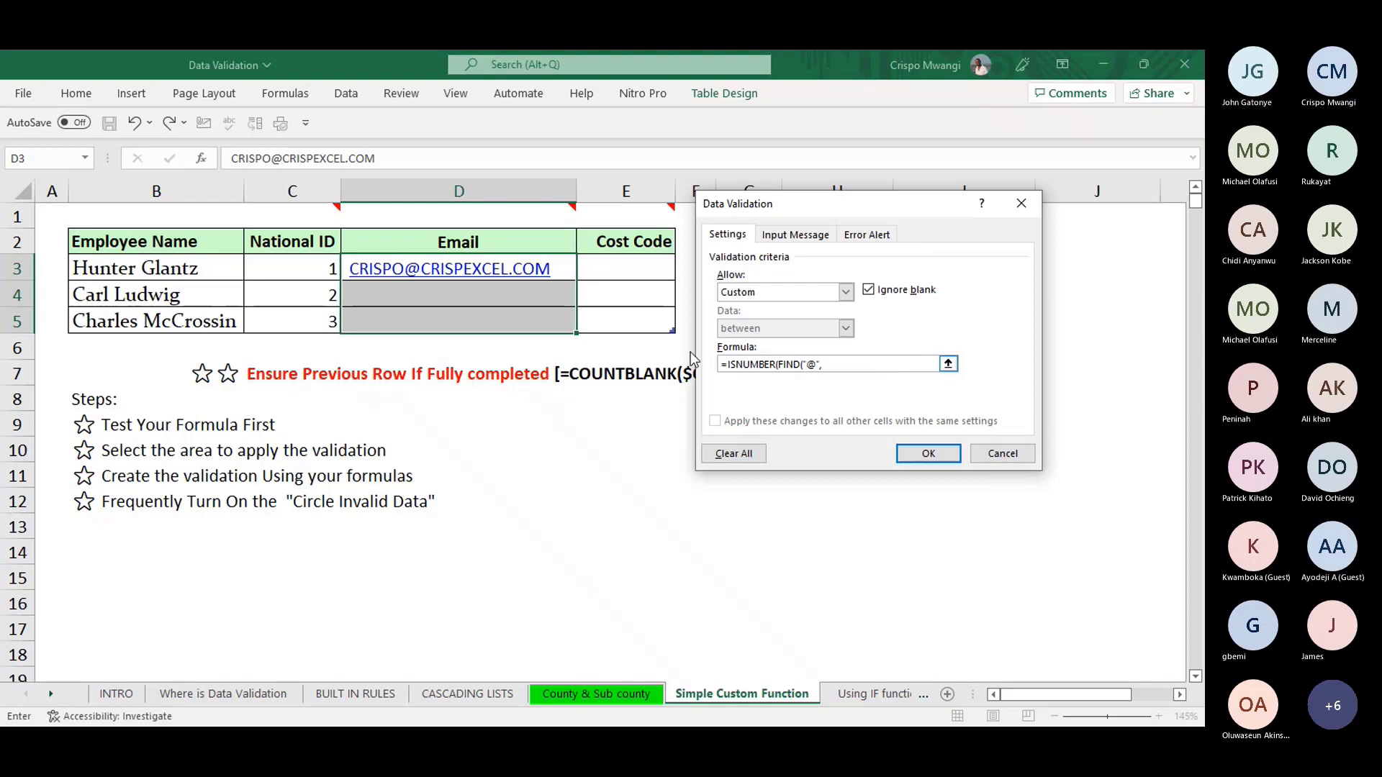
left_click(542, 268)
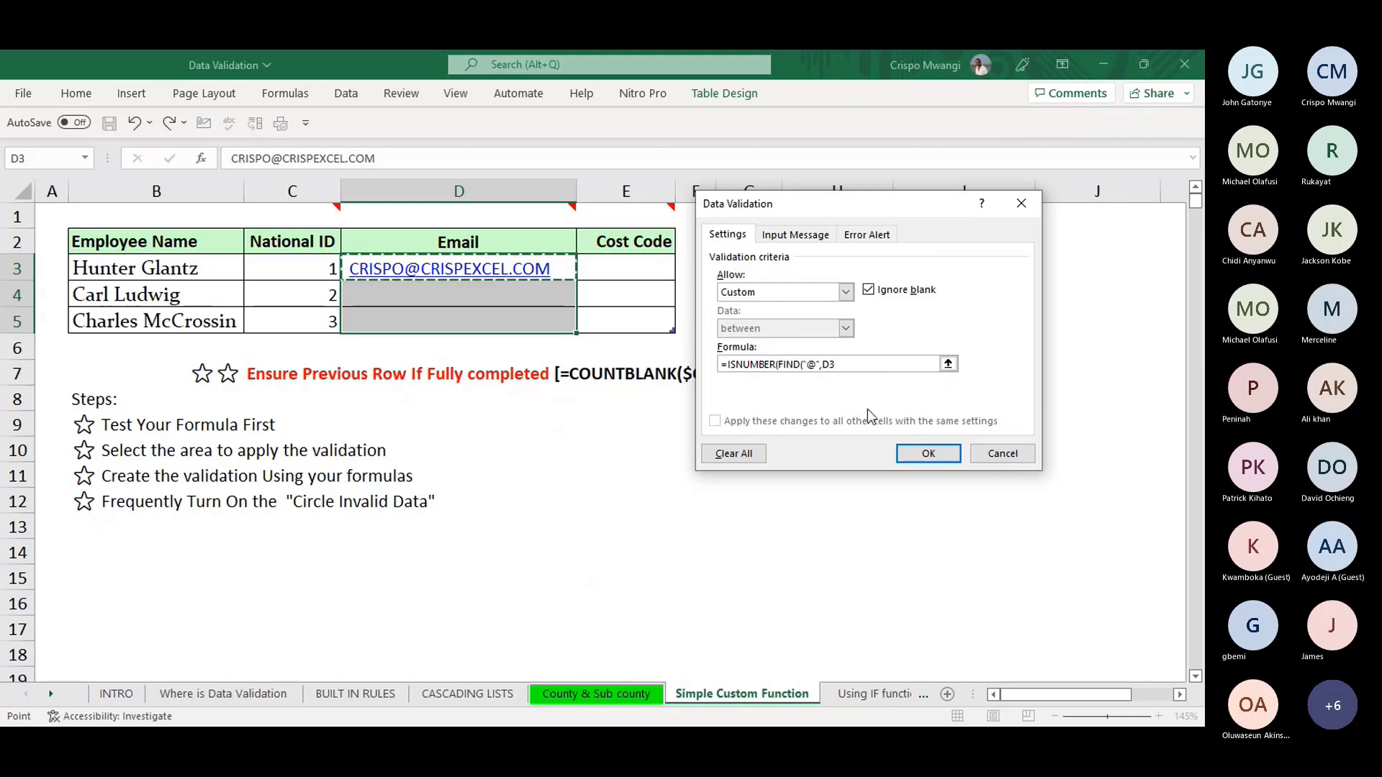
type("))")
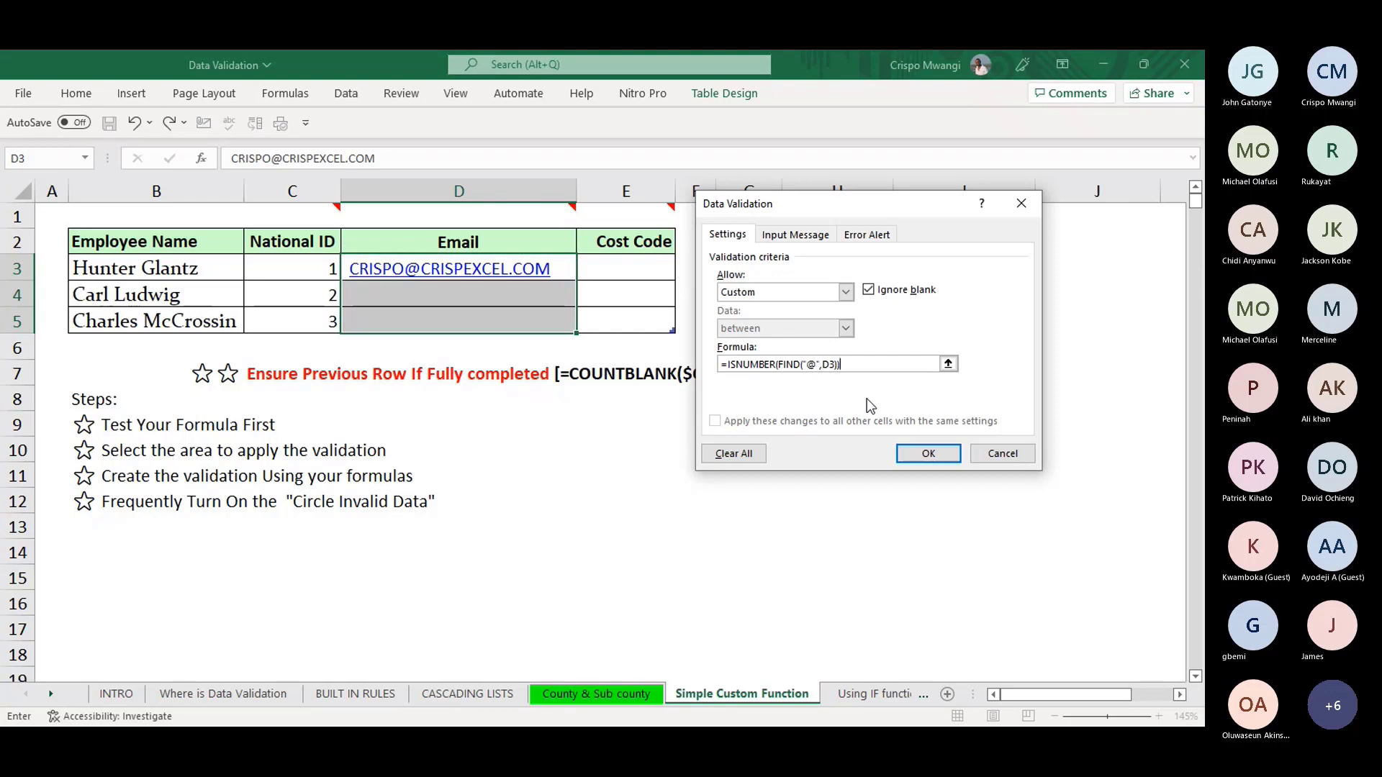
left_click(929, 453)
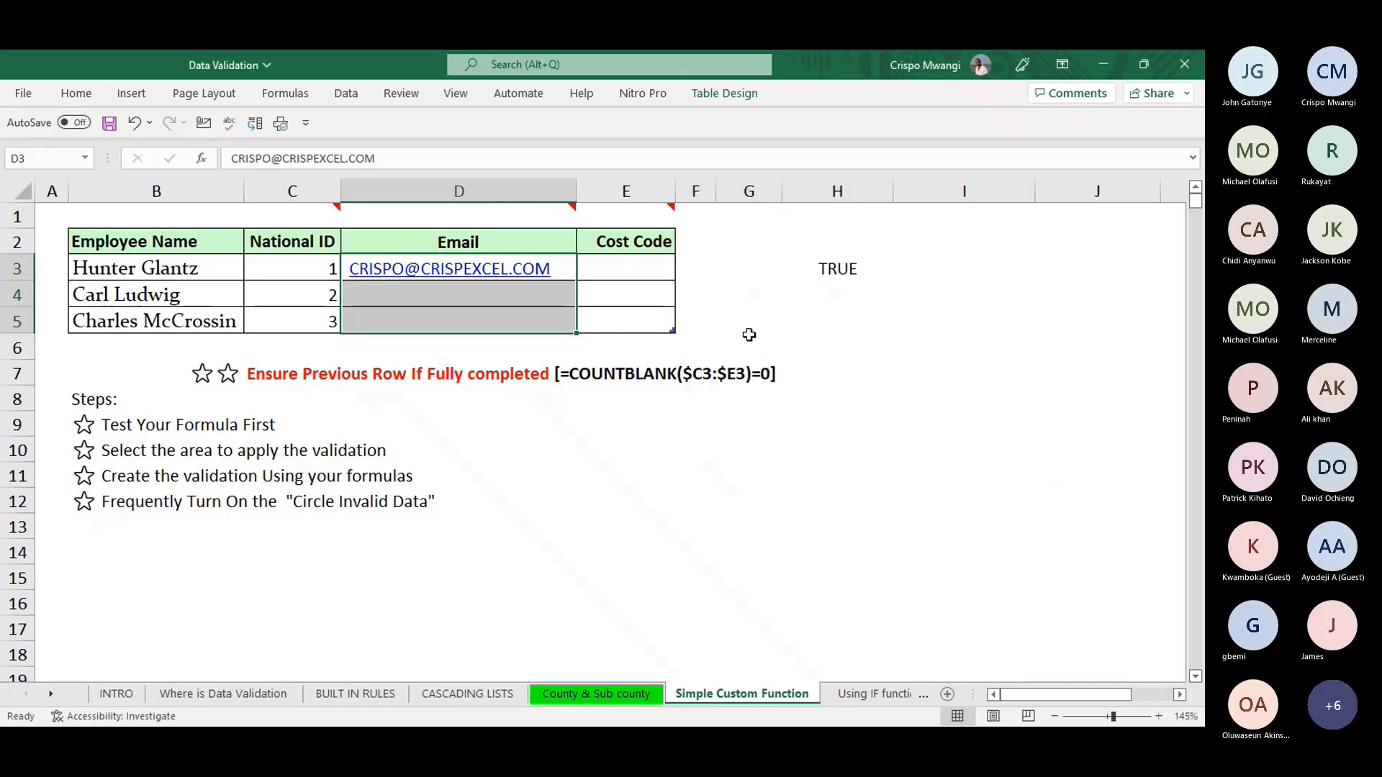
- In D4, see an entry without @ rejected, then enter a sample address containing @ that is accepted
left_click(496, 289)
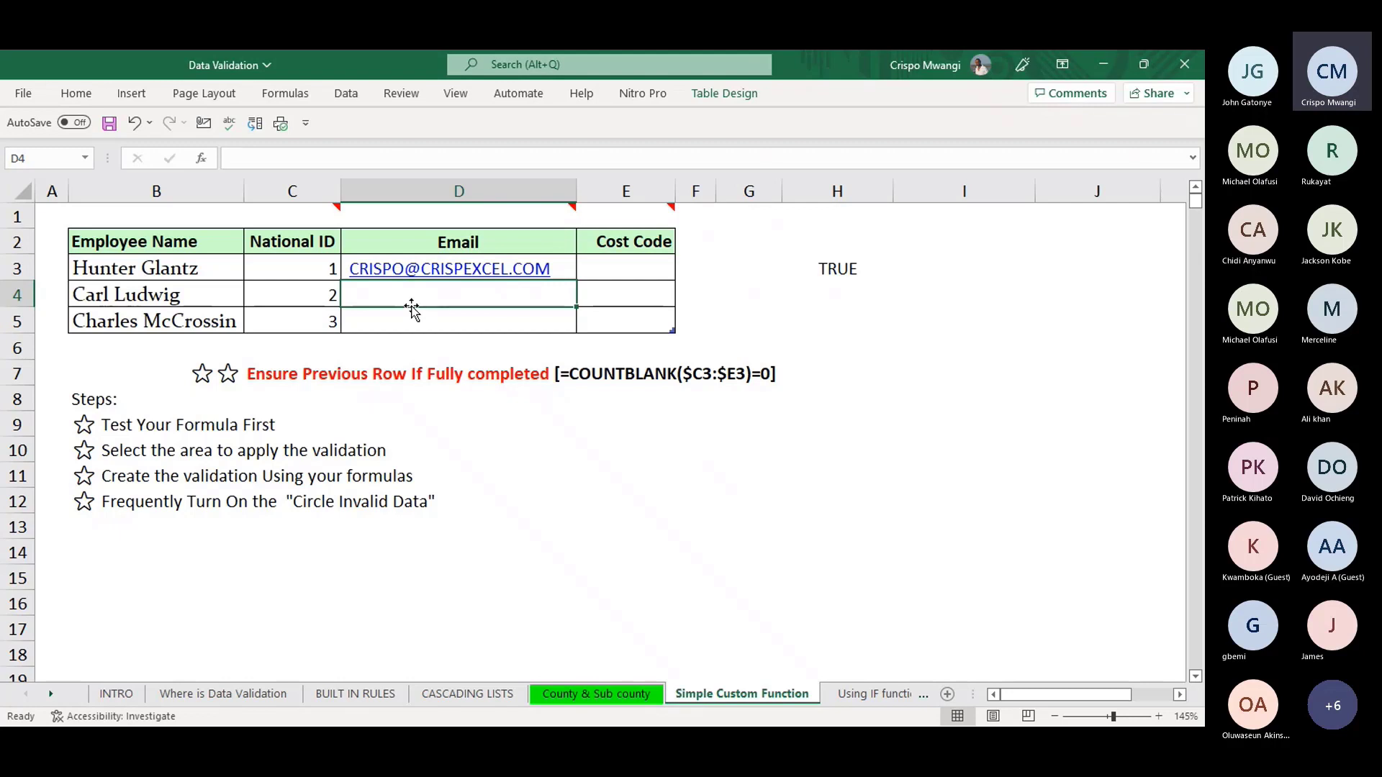
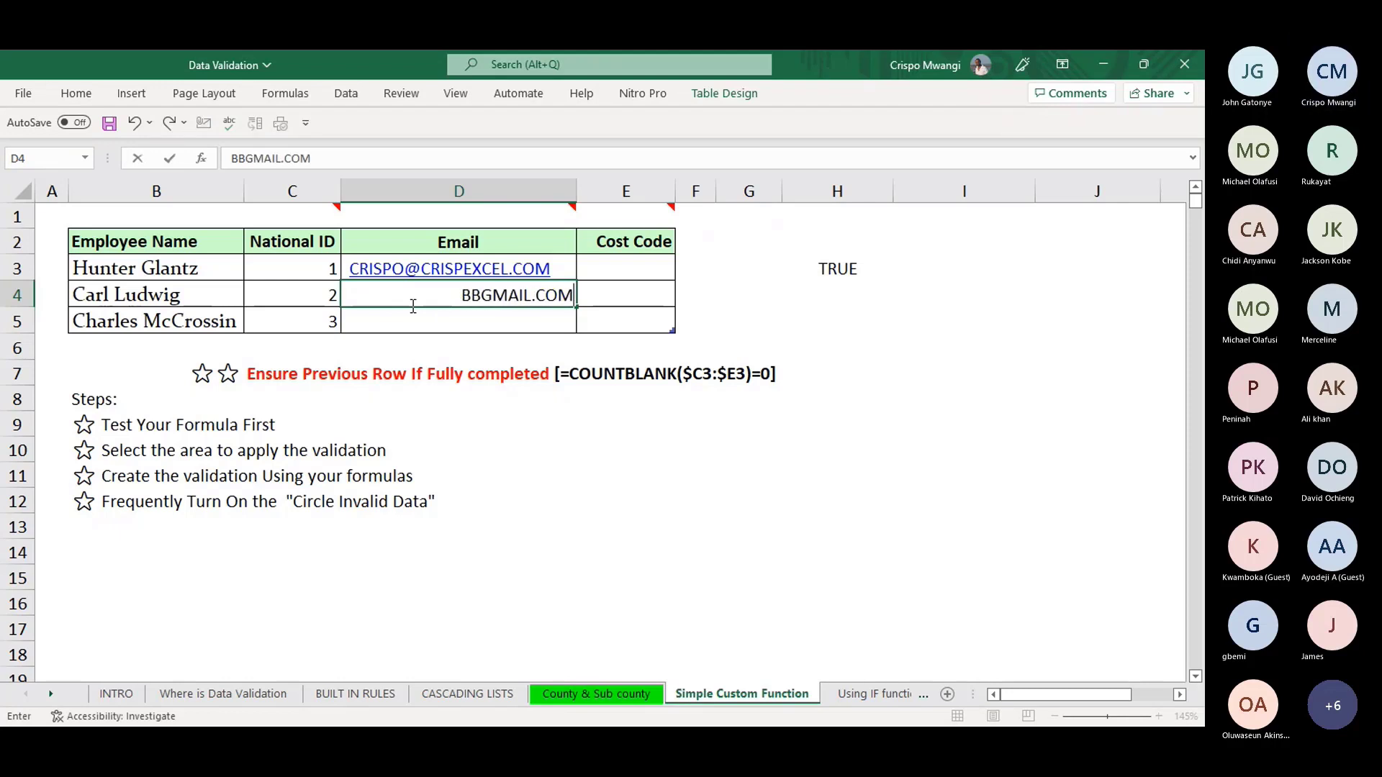
key("Return")
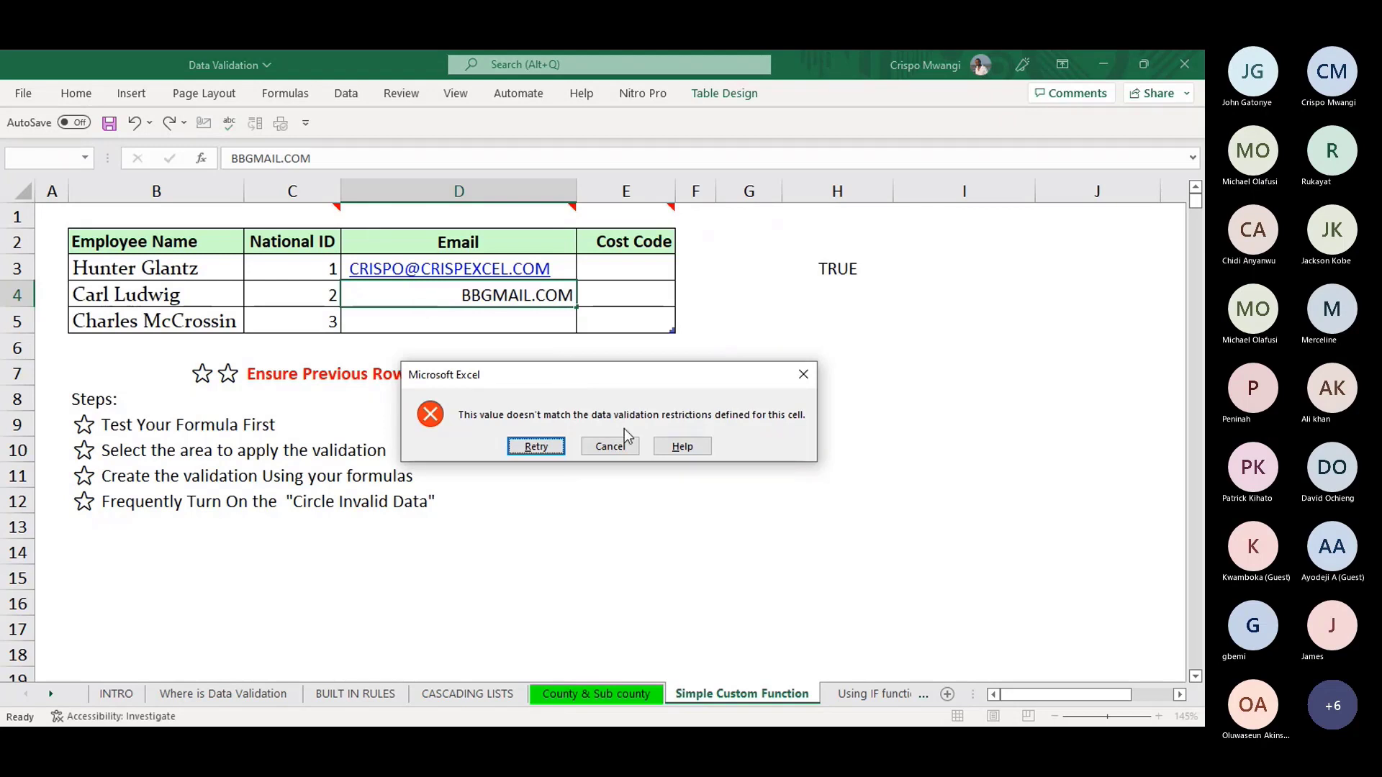
left_click(618, 446)
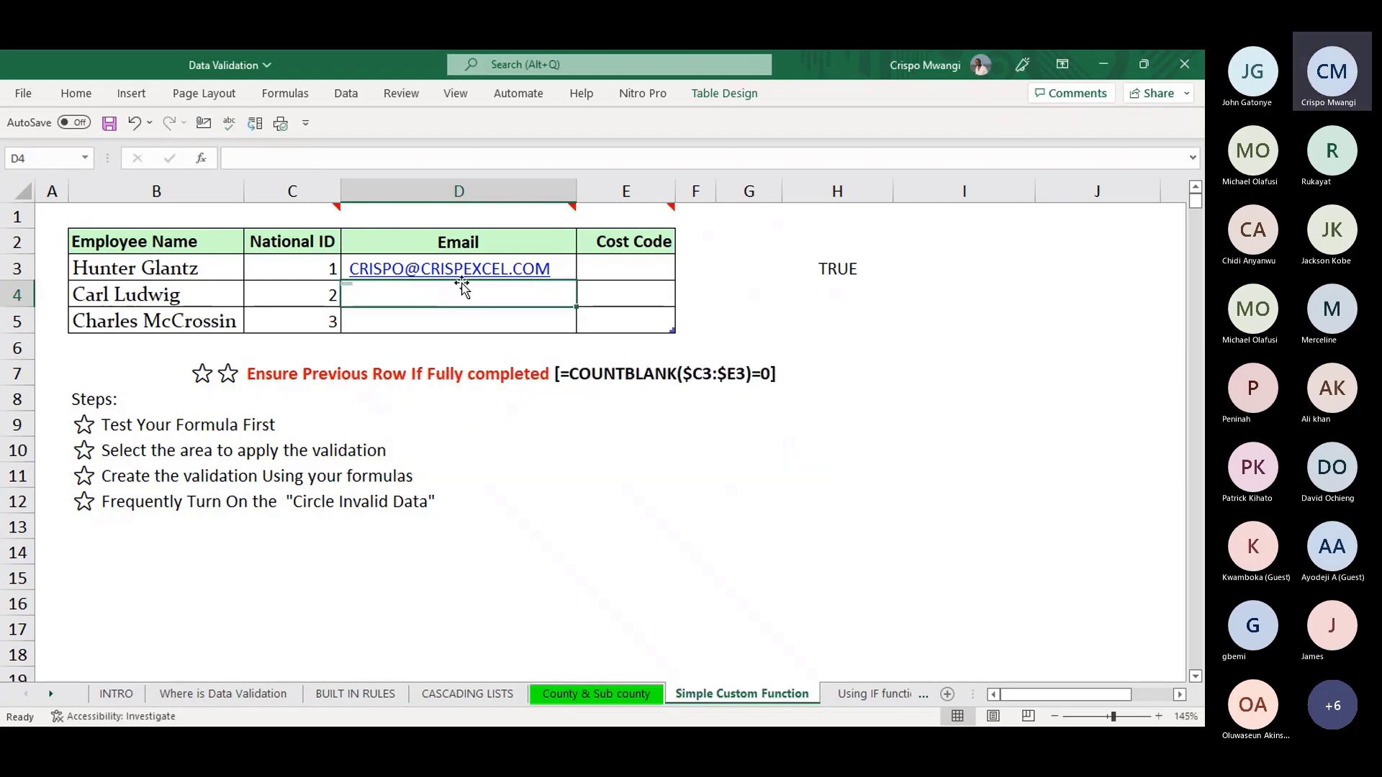
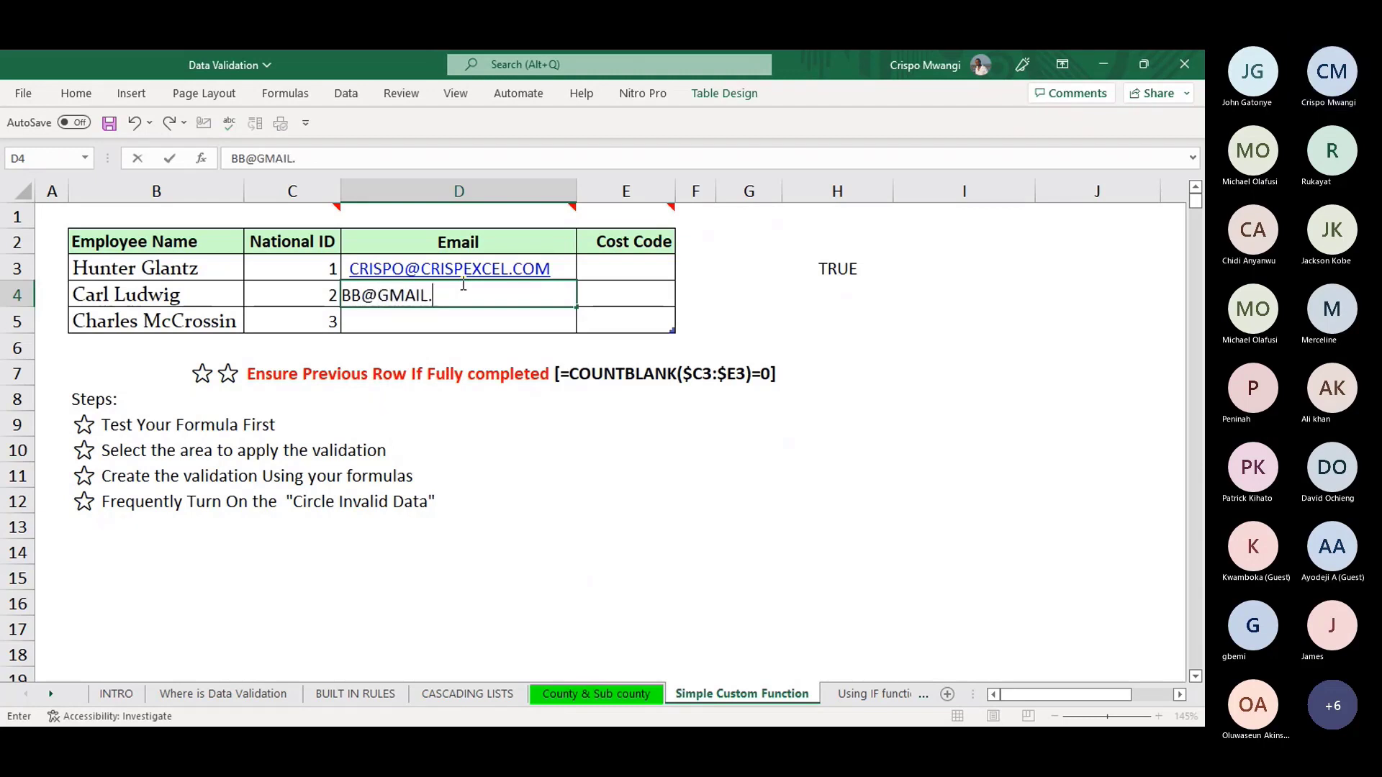
left_click(481, 316)
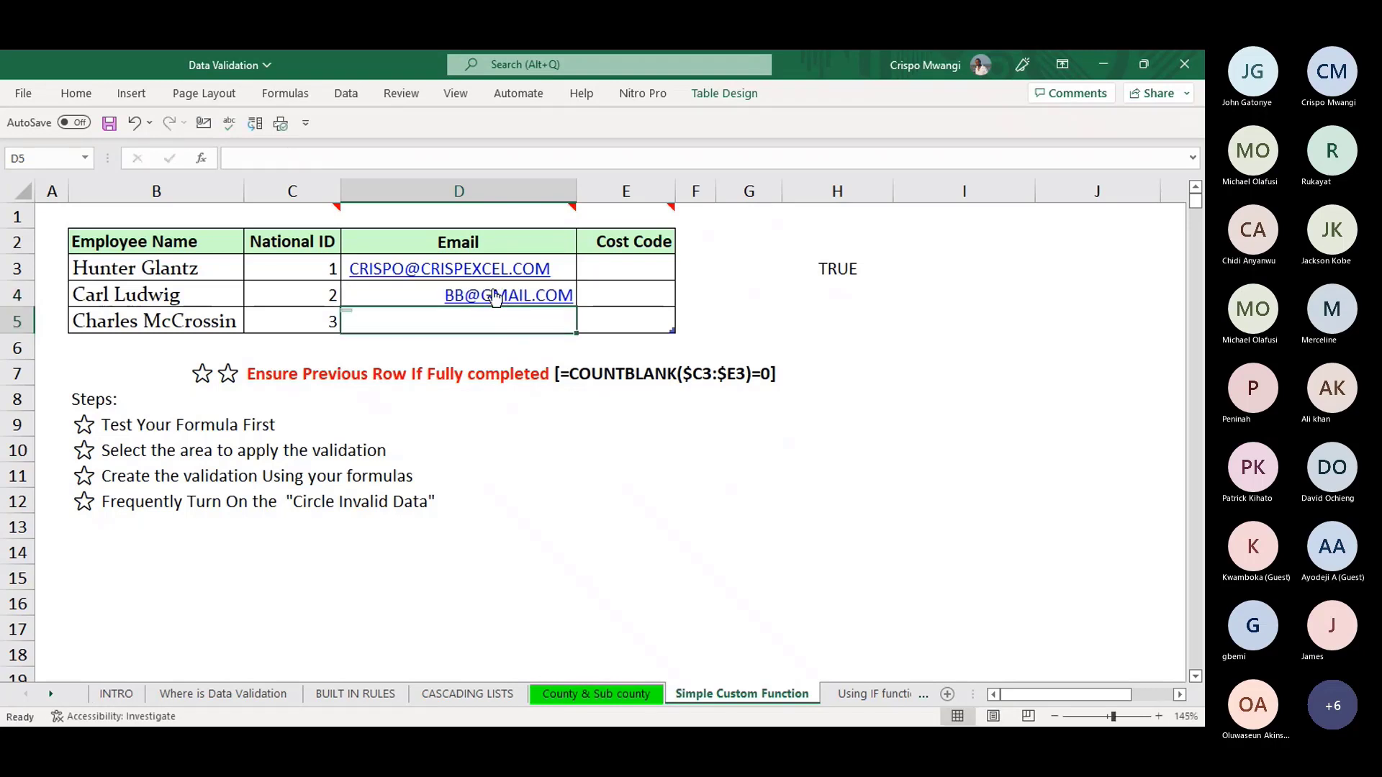
- Narrow the Email column, clear D3:D5, and confirm H3's test formula now returns FALSE
left_click_drag(576, 193, 486, 181)
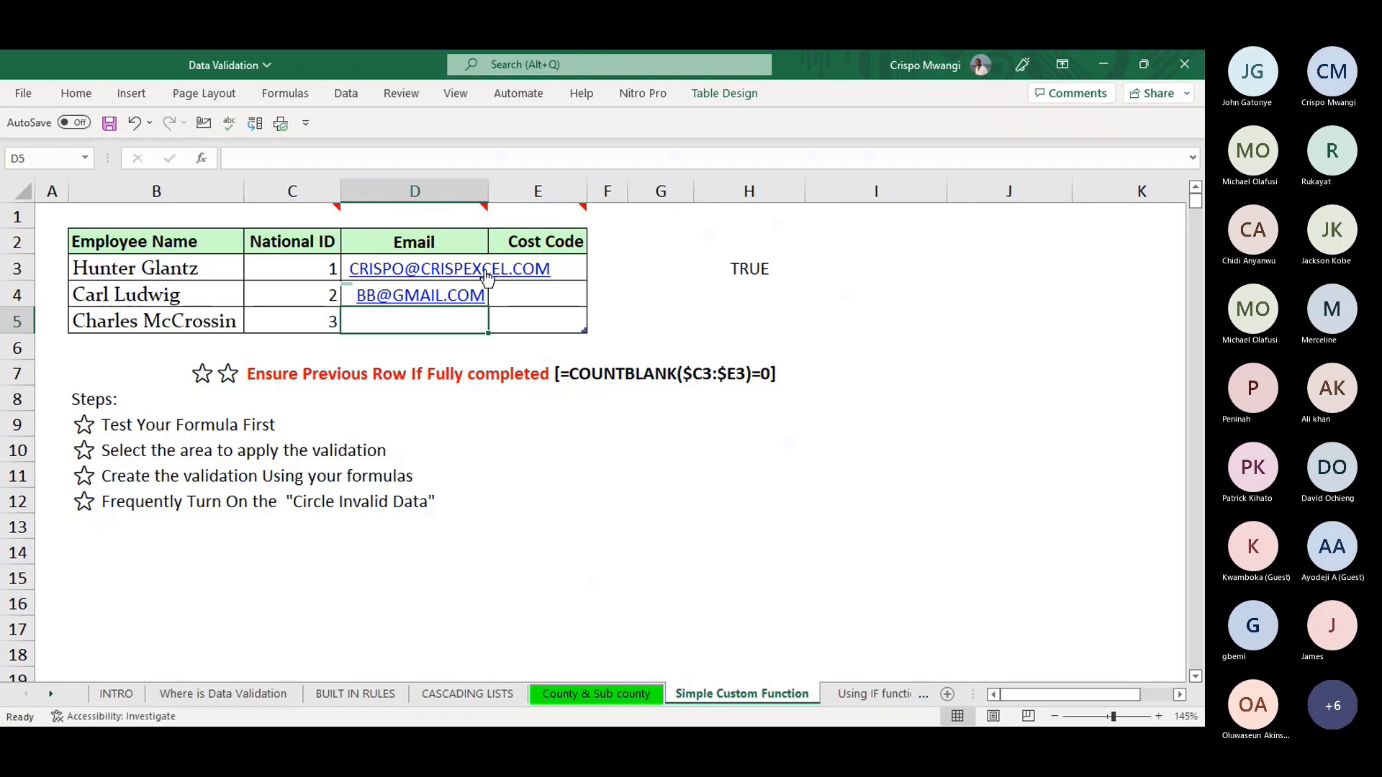
left_click_drag(437, 310, 441, 266)
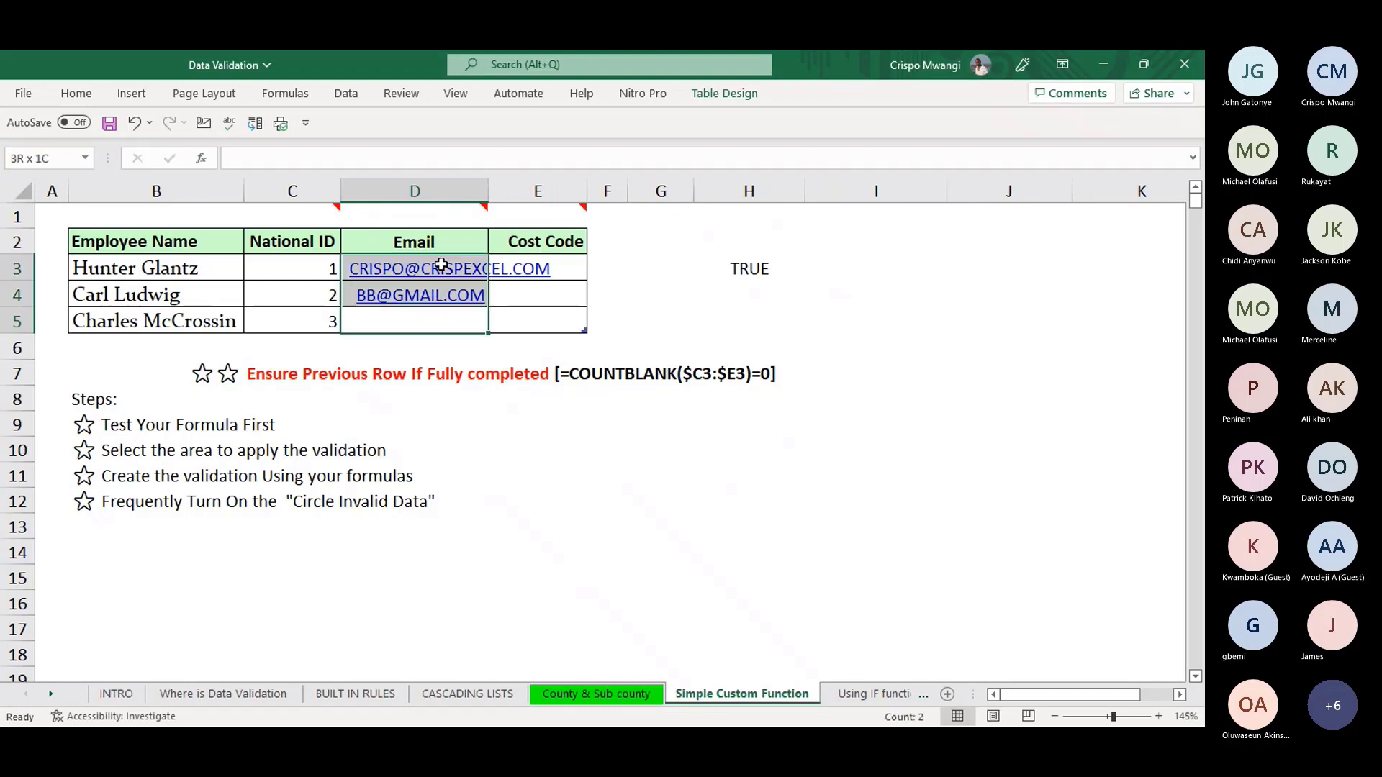
key("Delete")
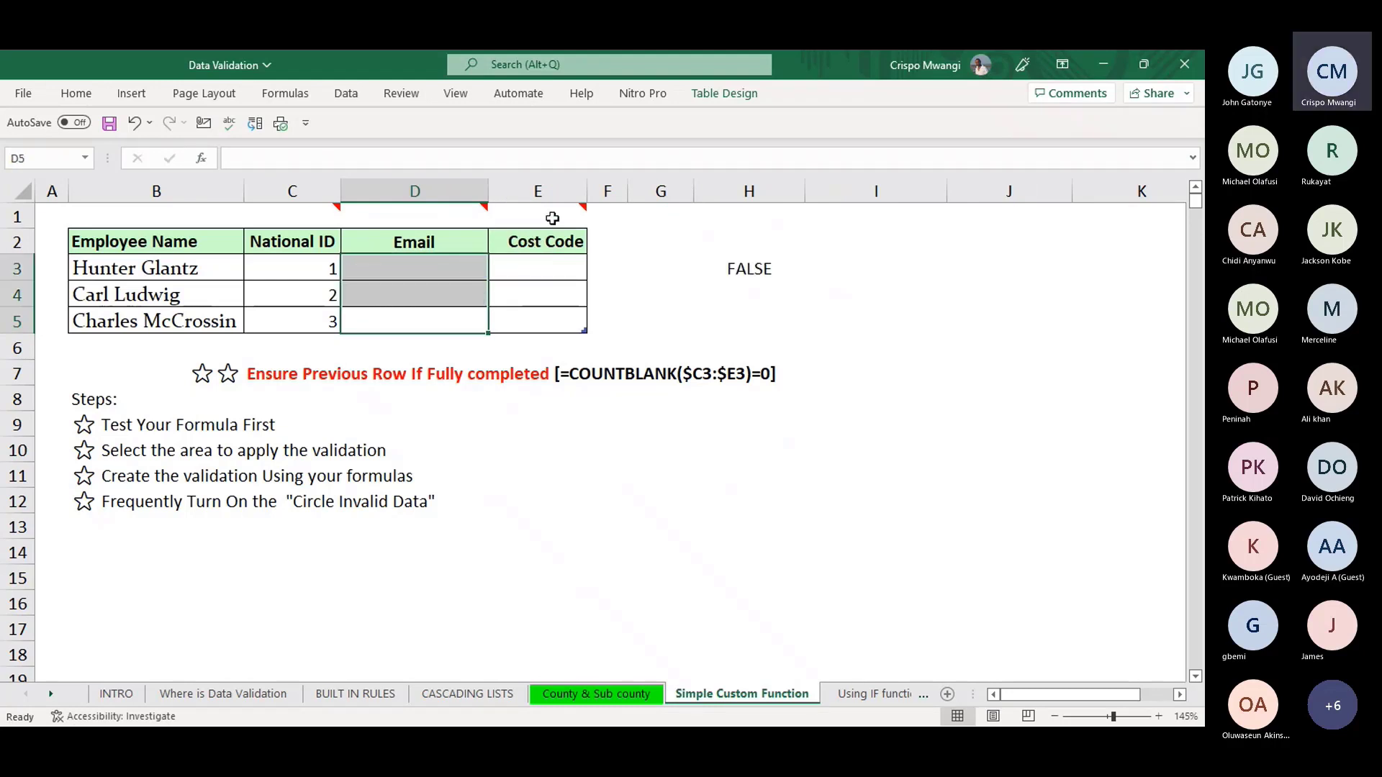
mouse_move(552, 210)
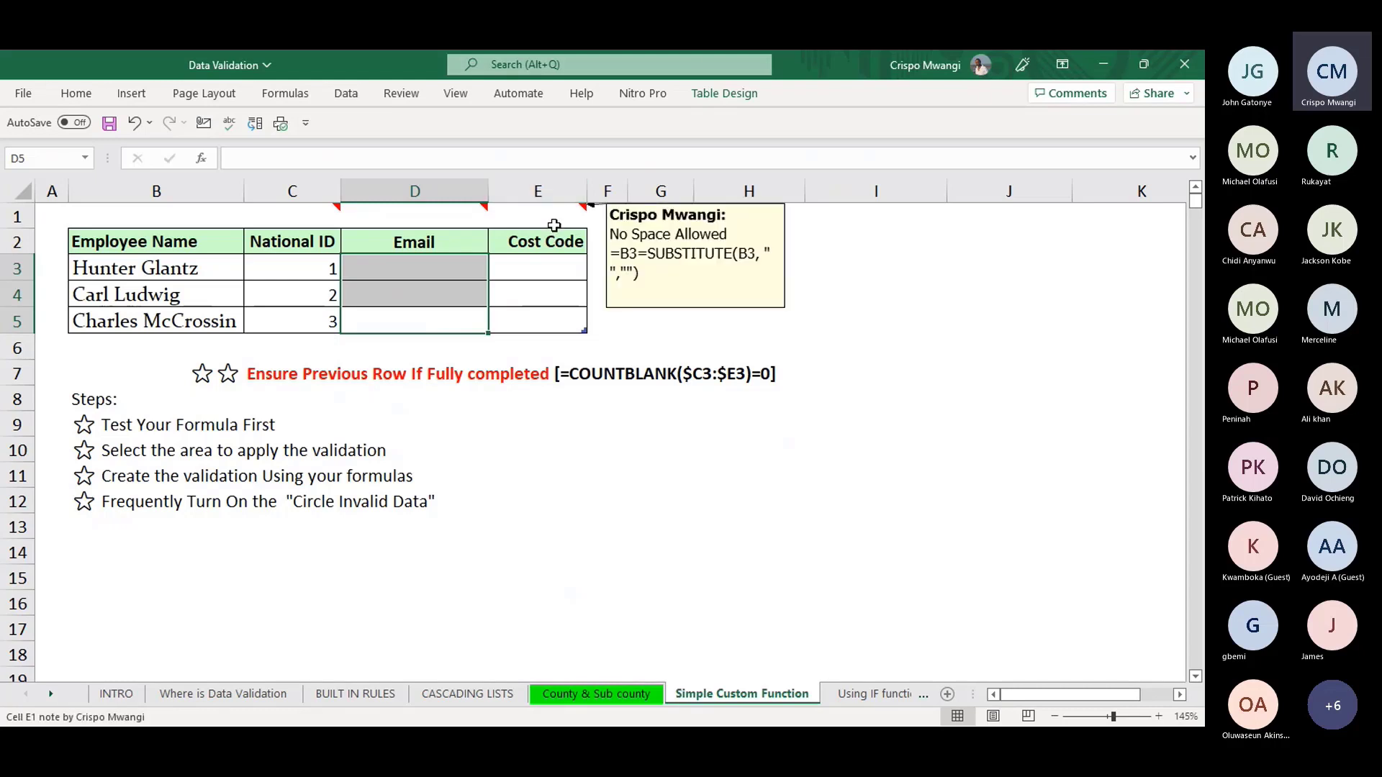
left_click(547, 267)
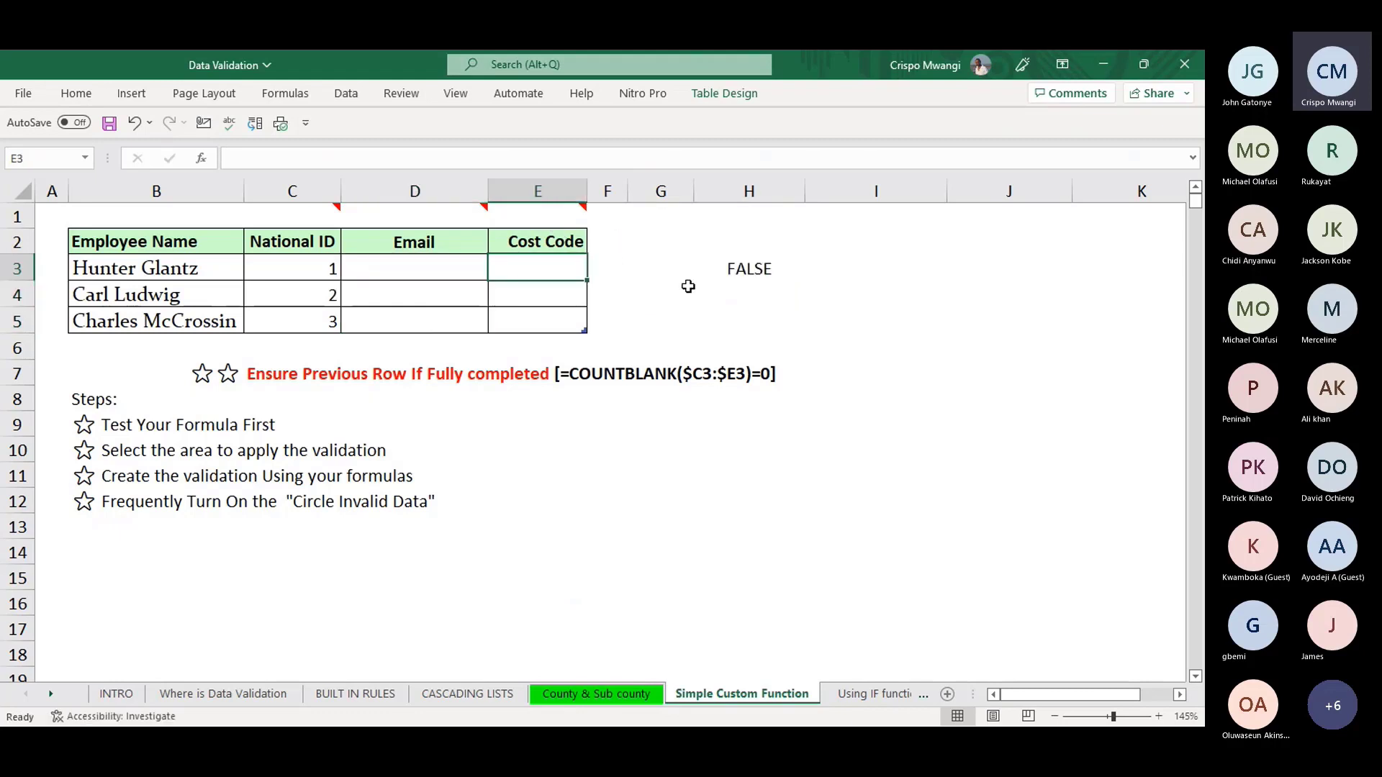
left_click(752, 270)
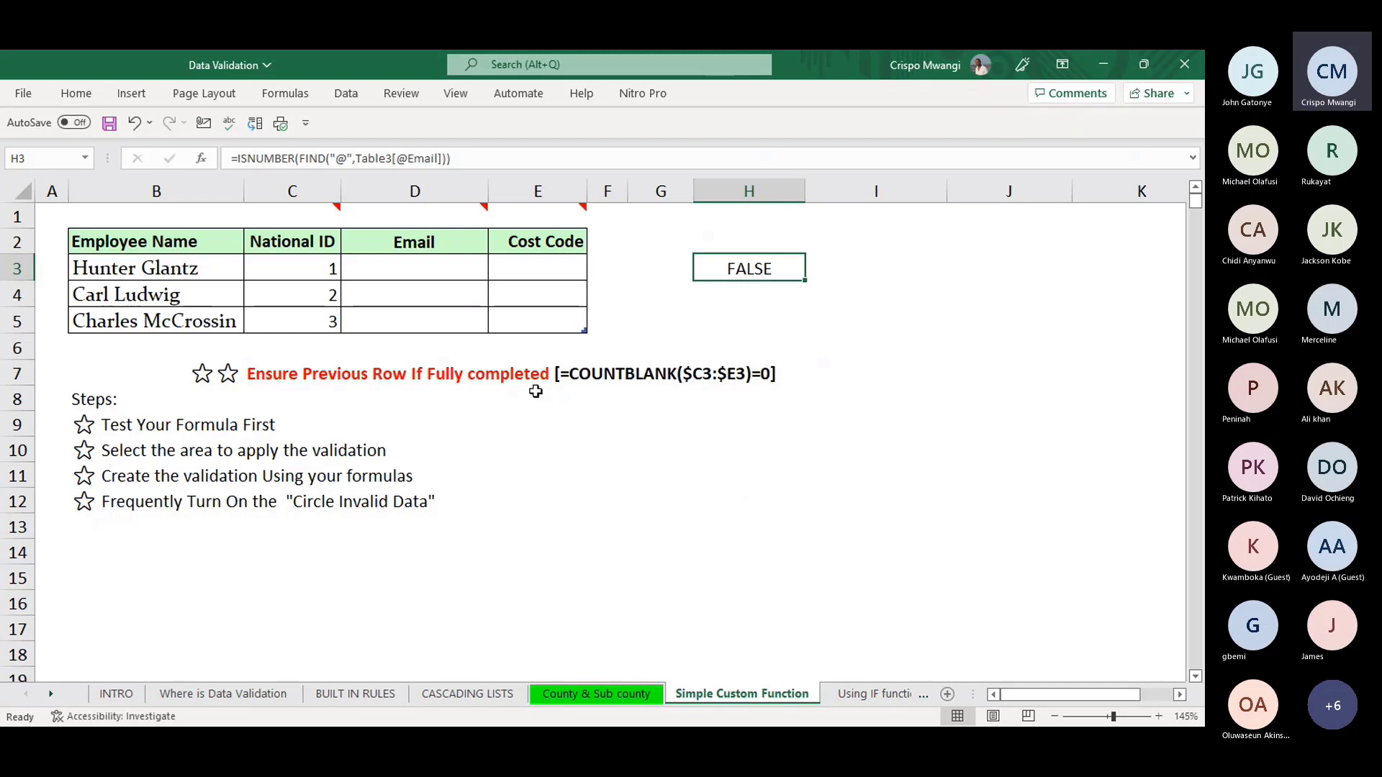
- Enter cost code V N876 in E3
left_click(547, 268)
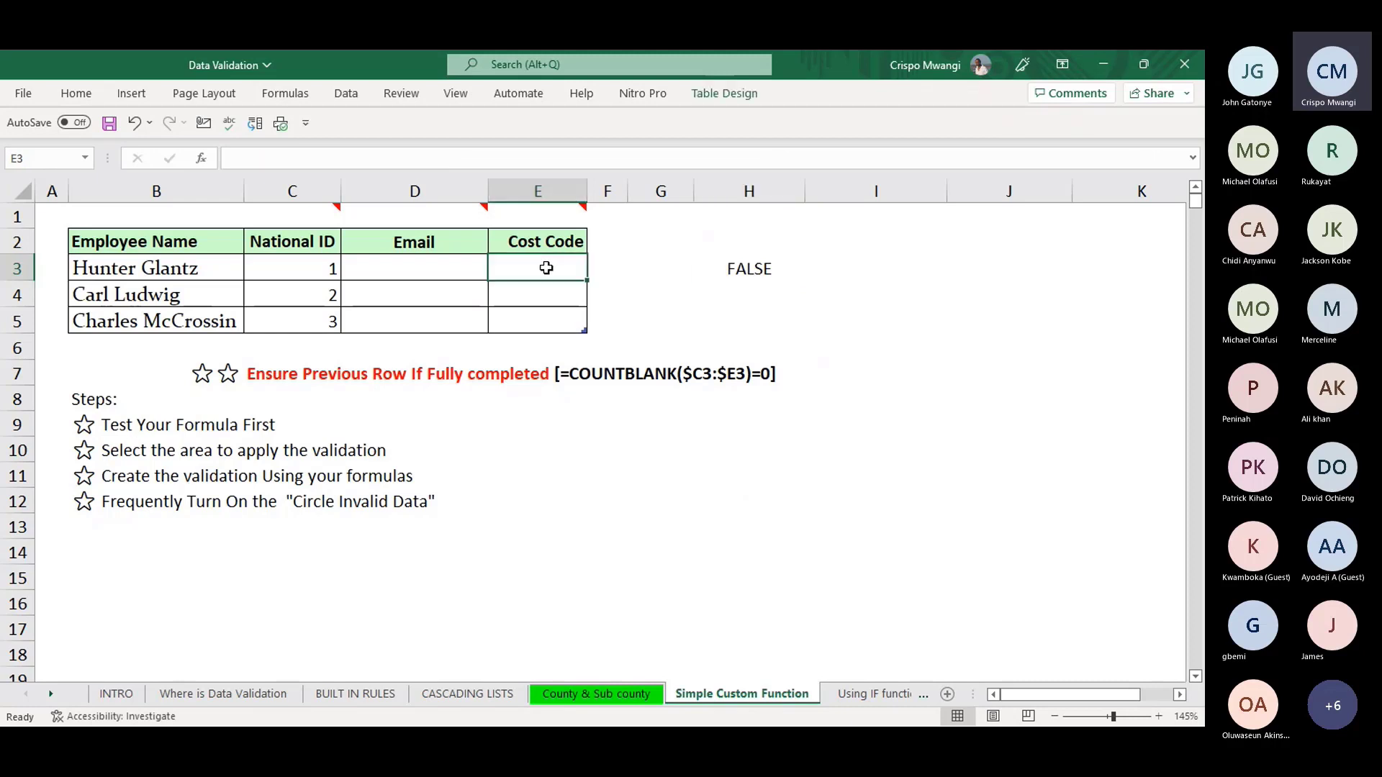
type("V")
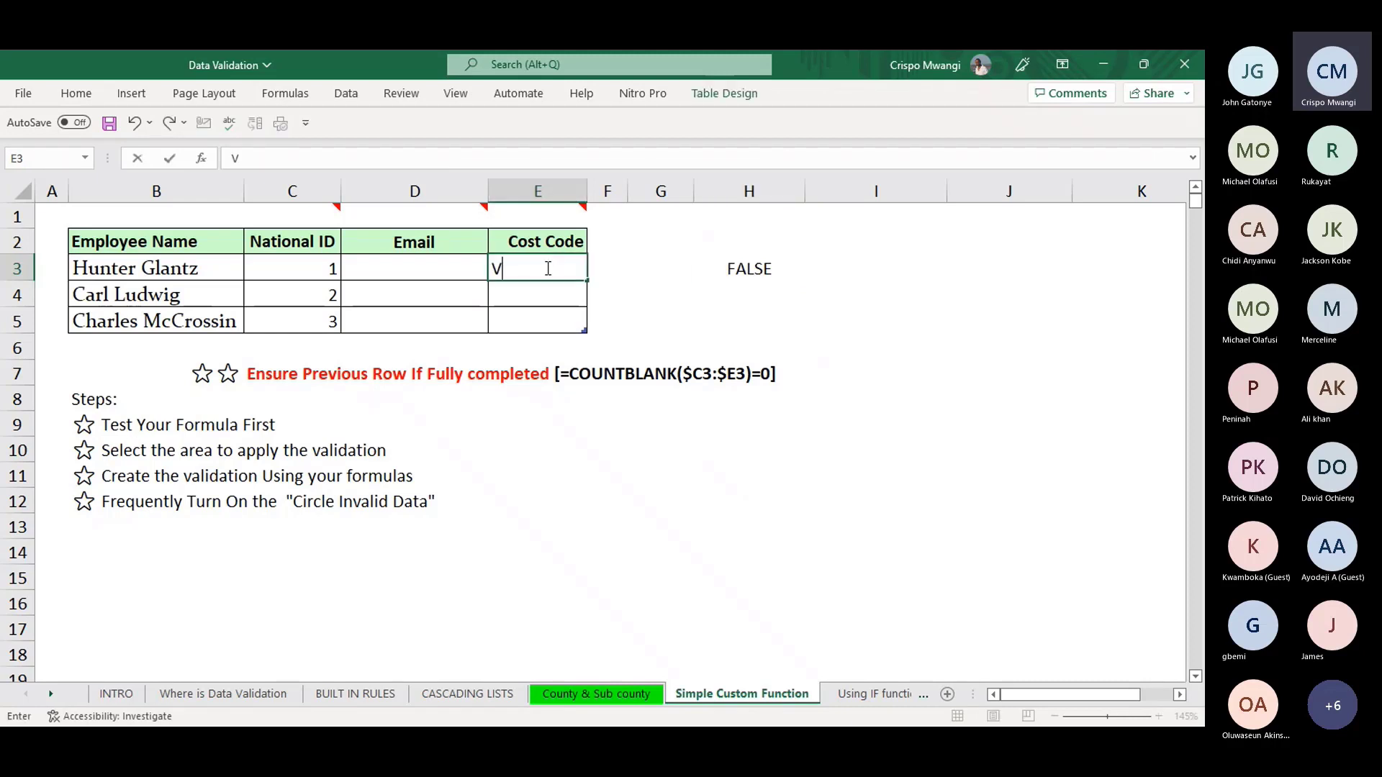
type(" N876")
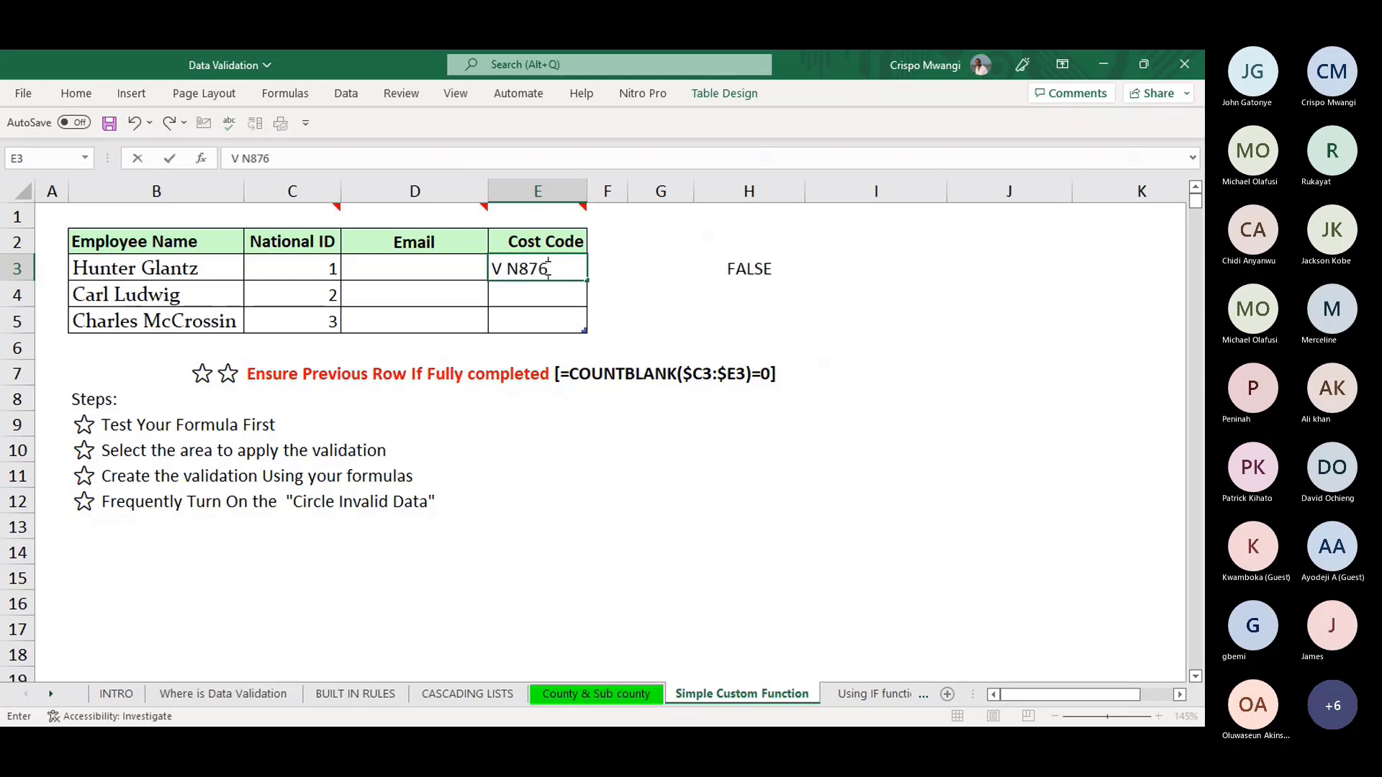
key("Return")
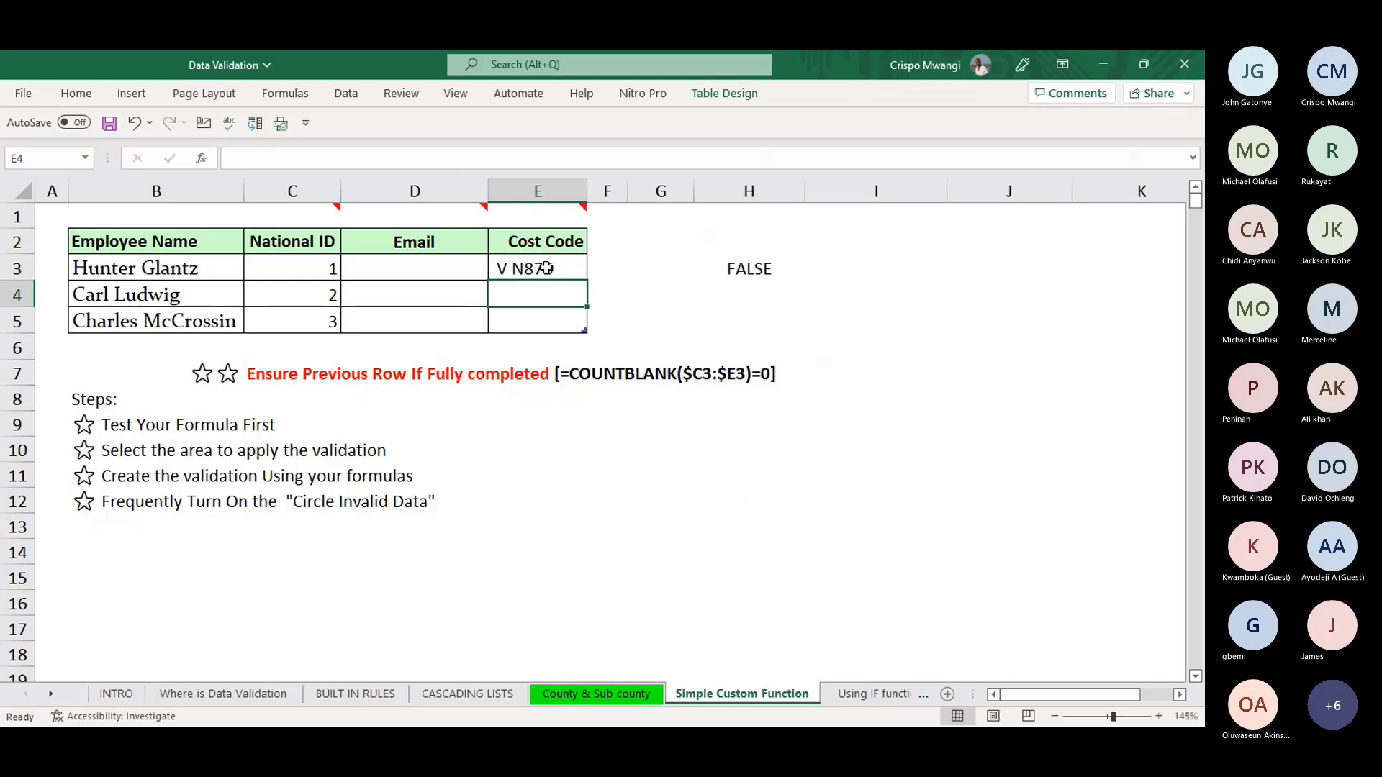
- In H3, enter =SUBSTITUTE(Table3[@[Cost Code]]," ","") so it returns VN876
left_click(751, 264)
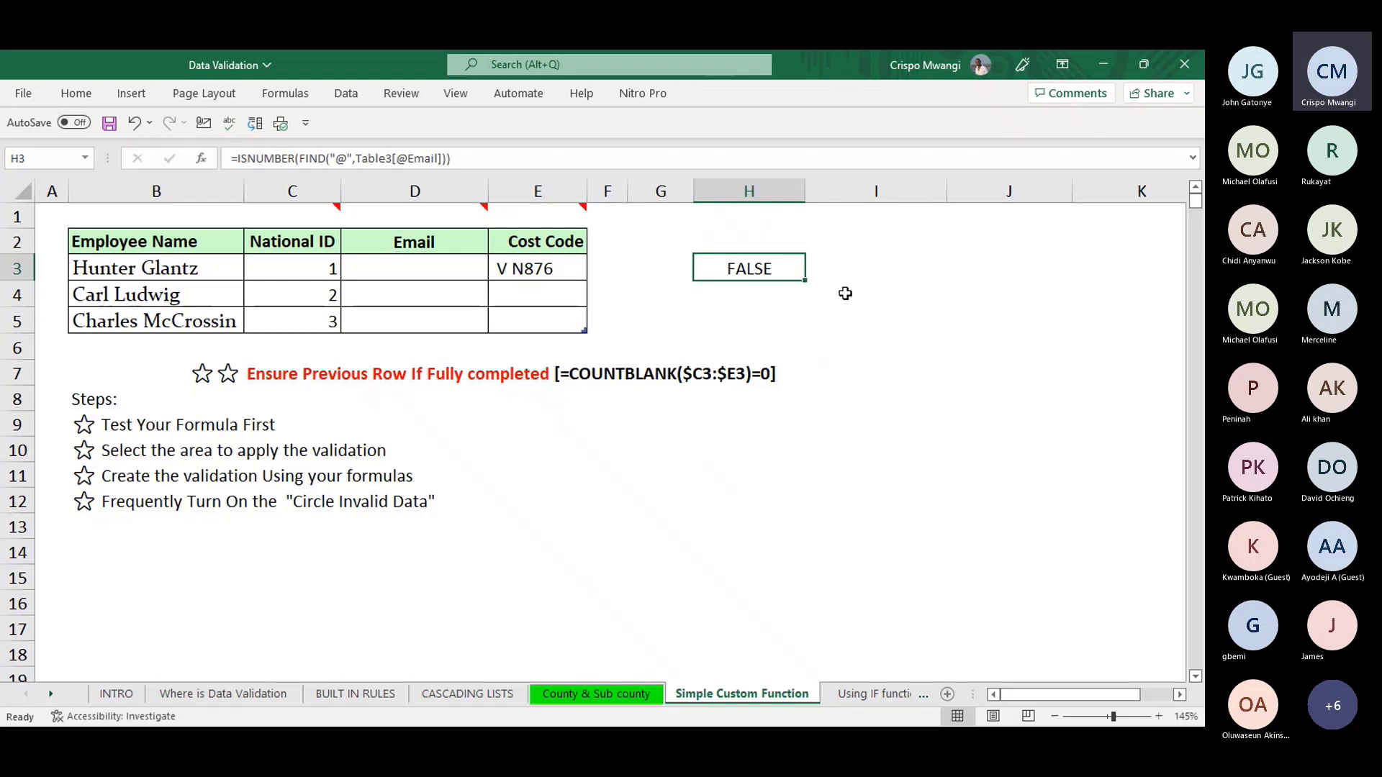
type("=SUB")
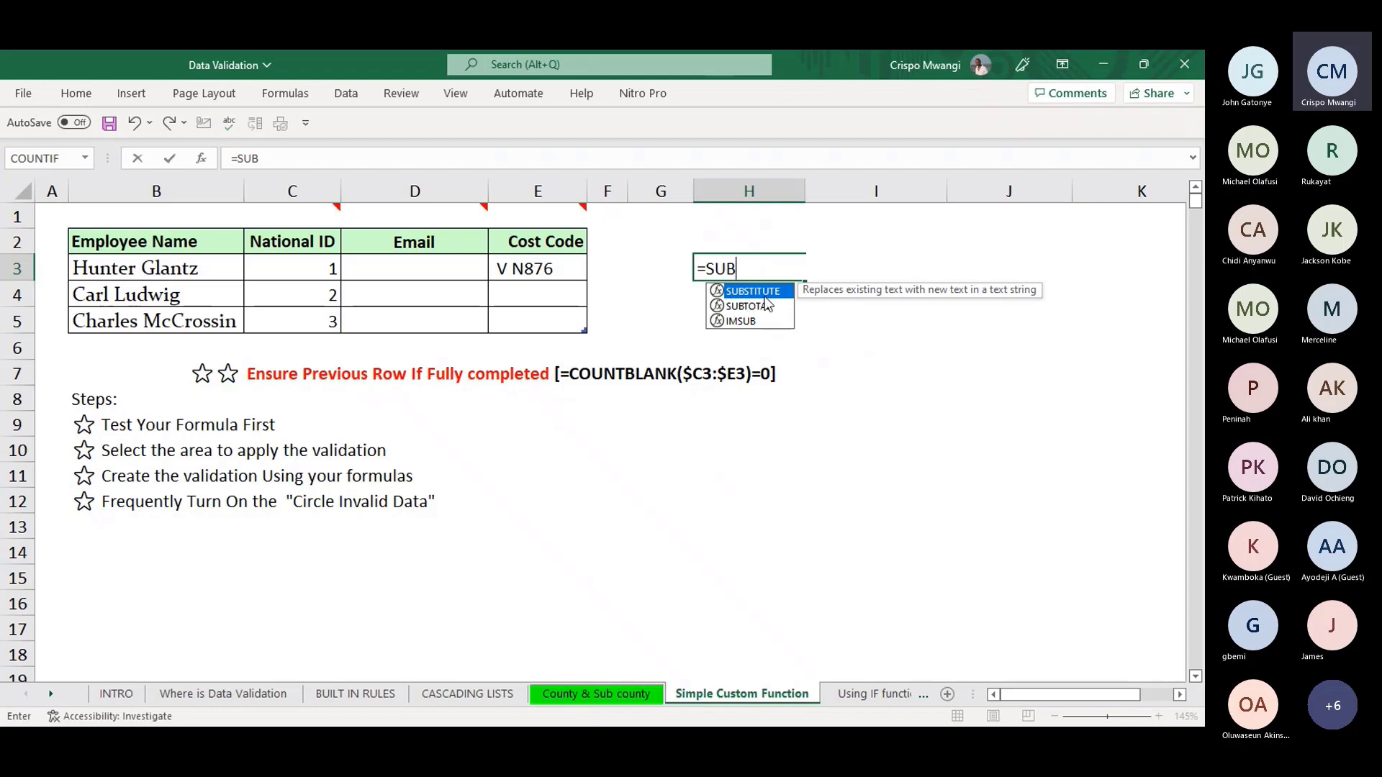
double_click(766, 291)
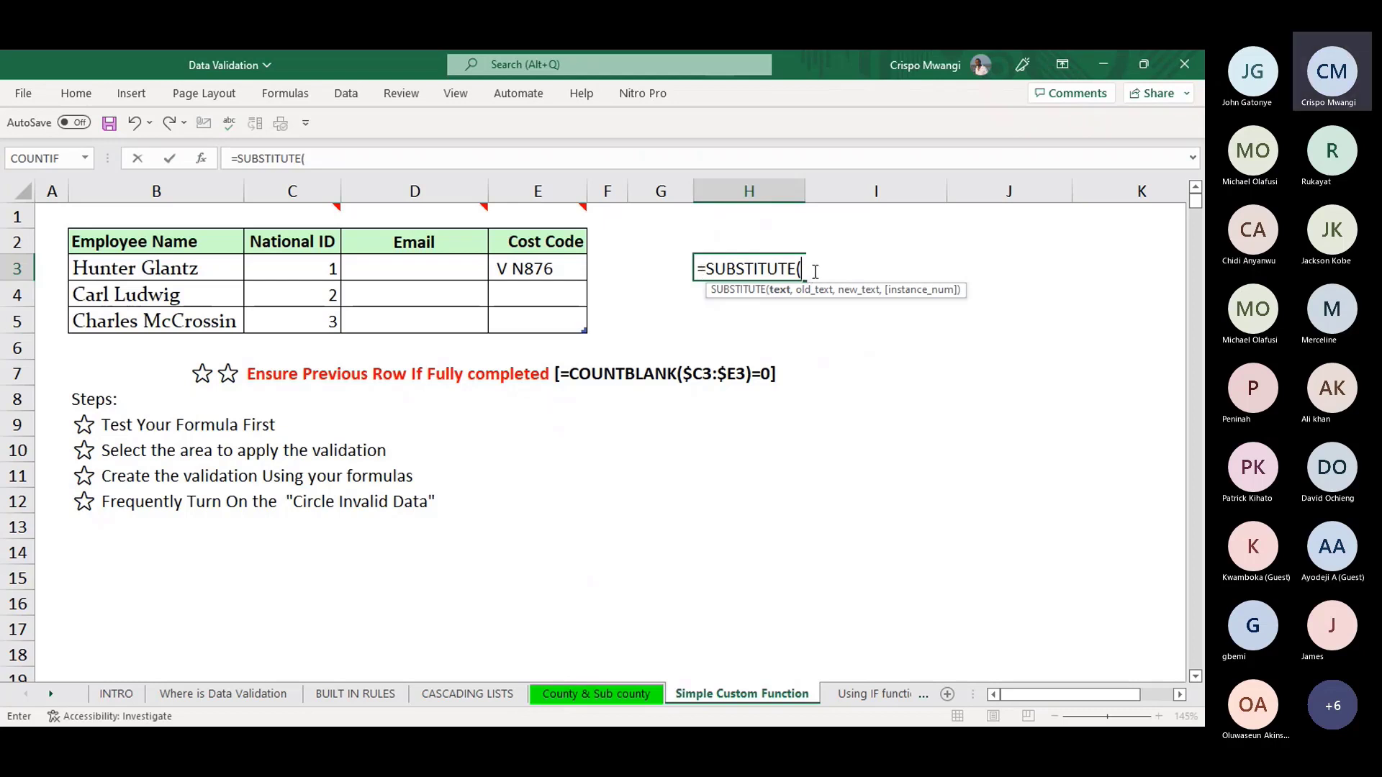
left_click(549, 269)
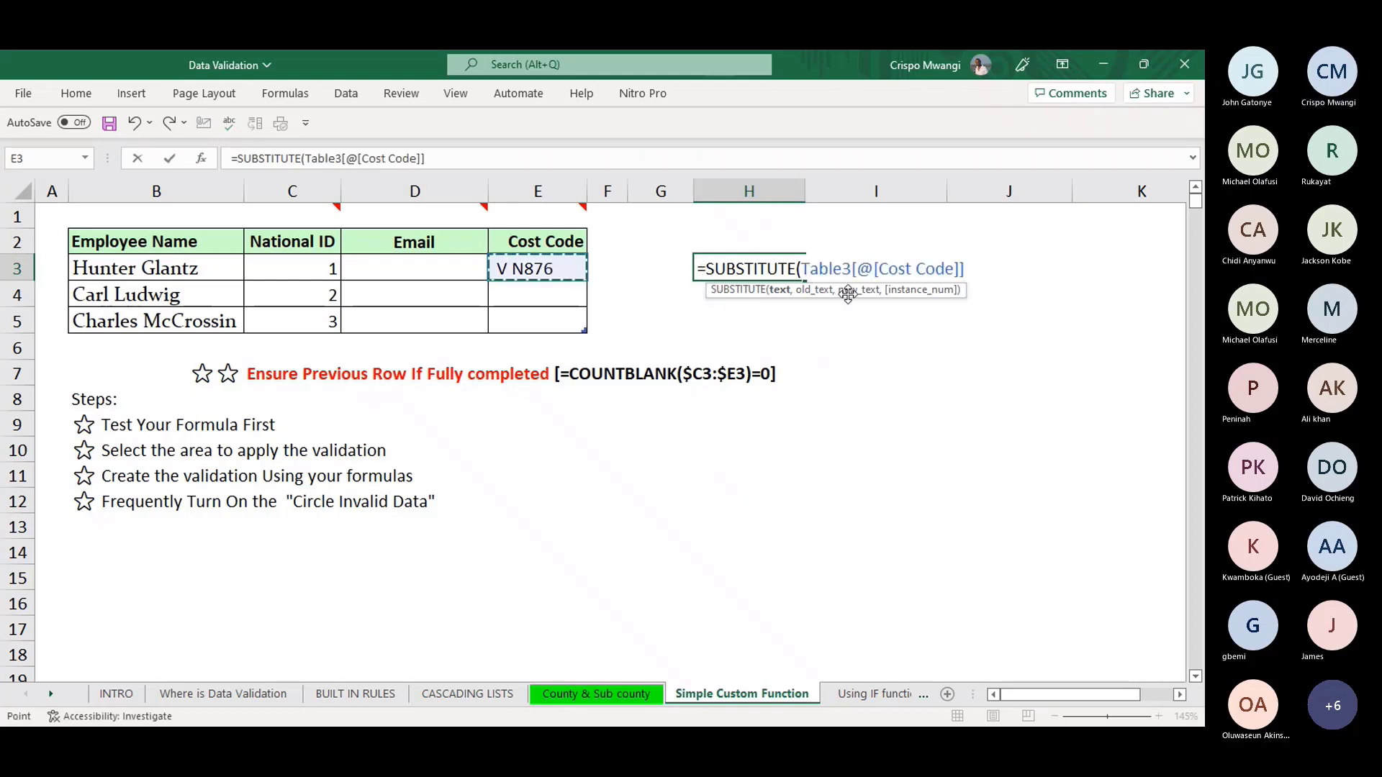
type(",")
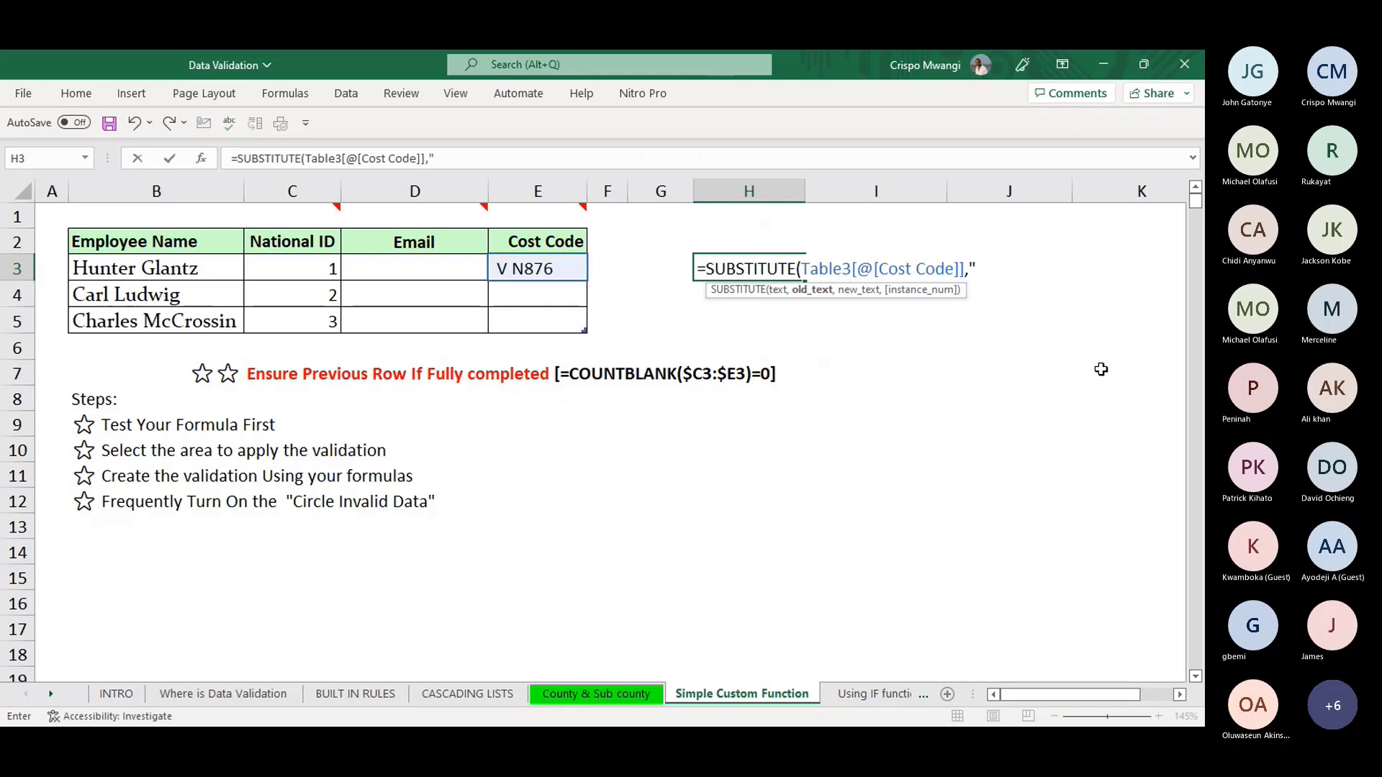
type("\" \",")
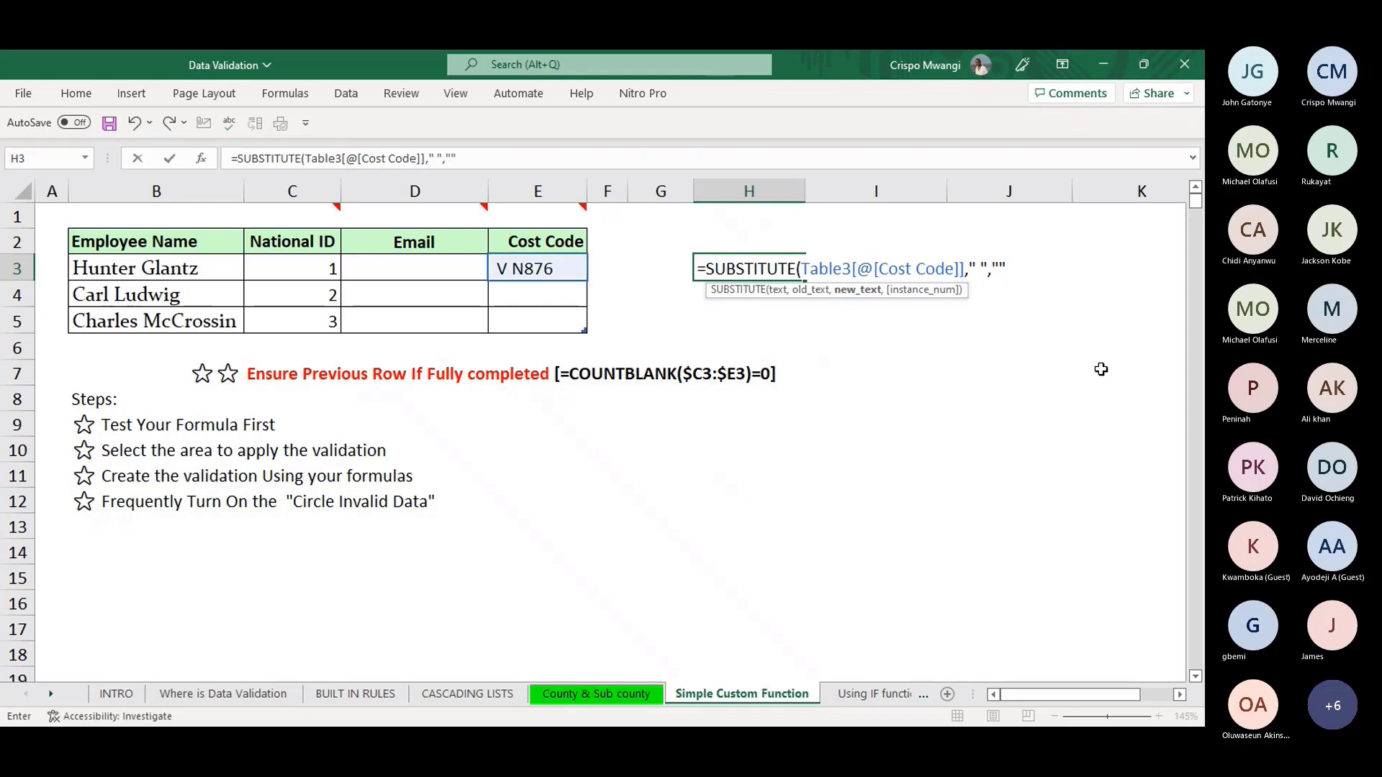
type("\"\")")
key("Return")
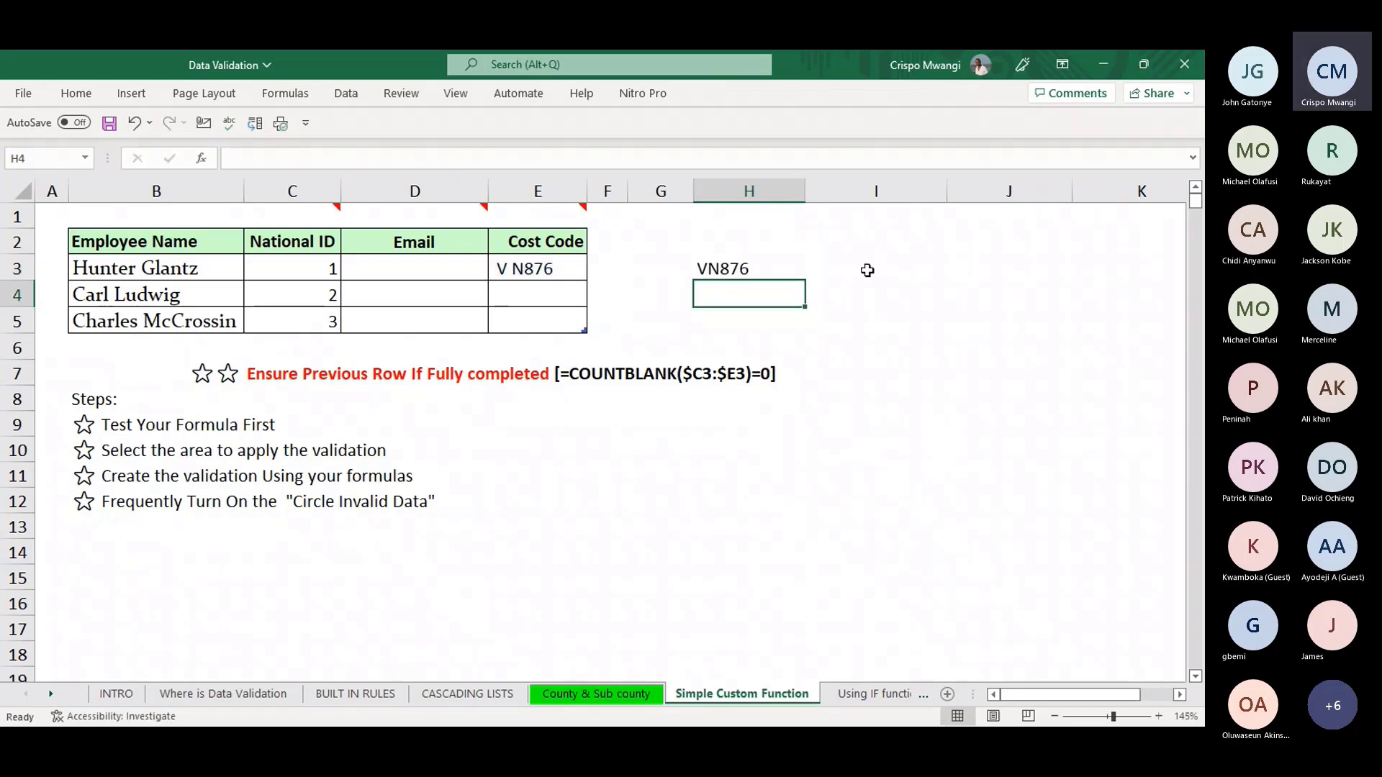
left_click(736, 267)
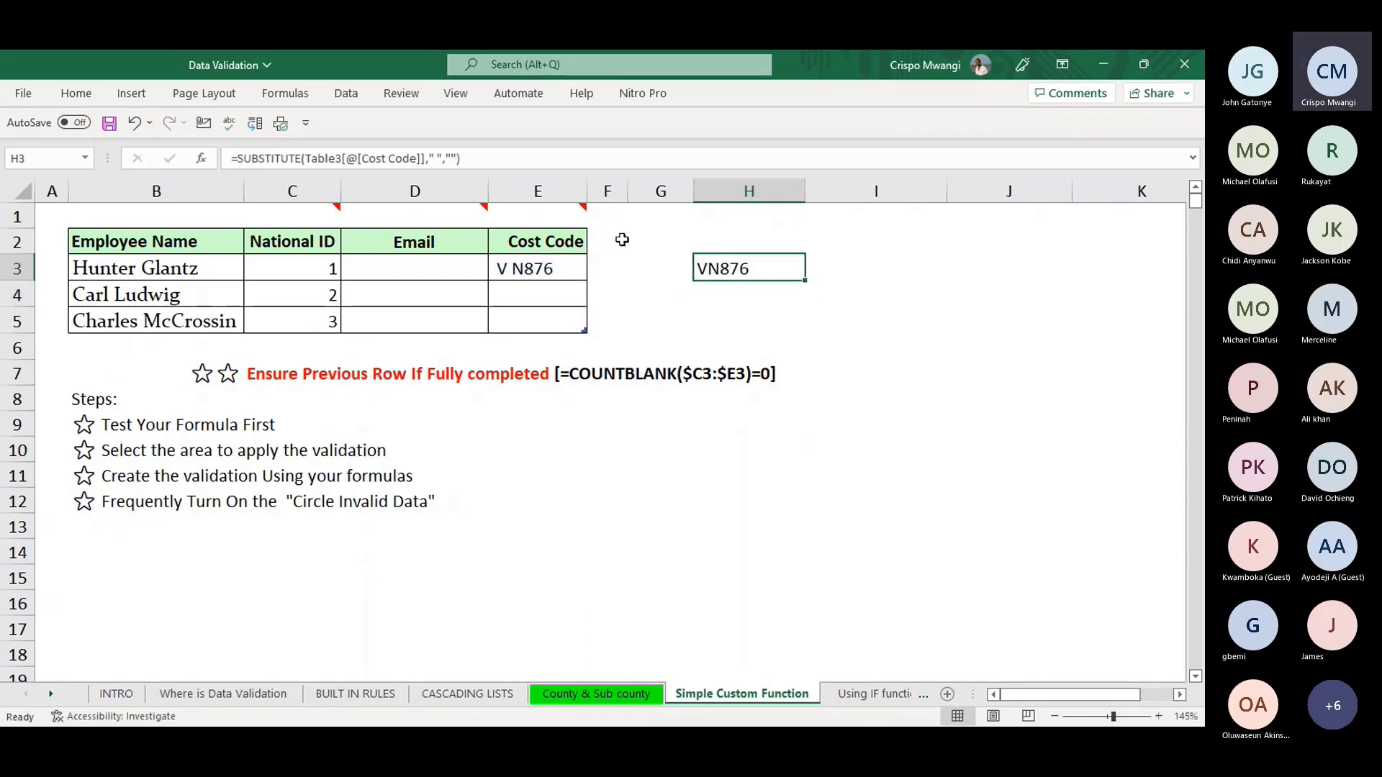
- Add extra spaces to E3's code and make H3 compare the SUBSTITUTE result with the Cost Code
left_click(508, 268)
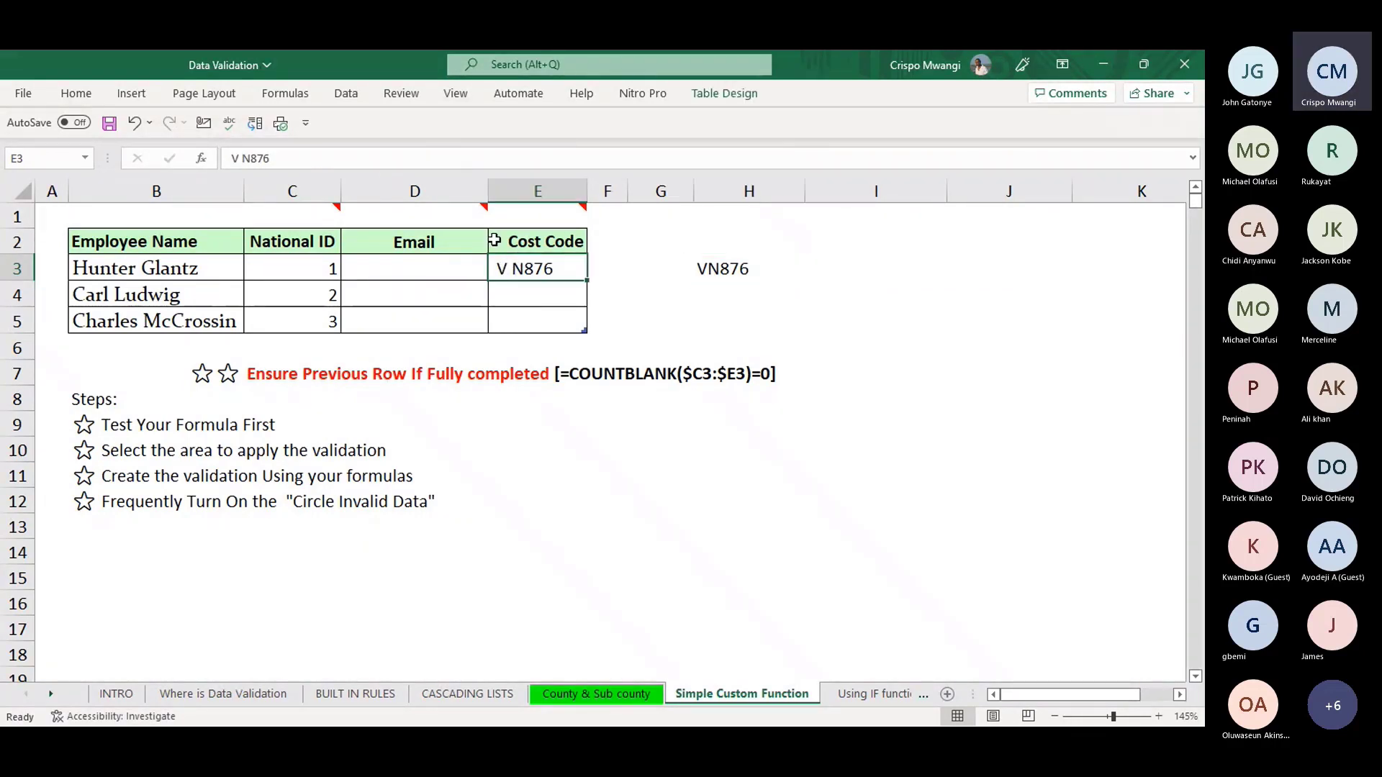
left_click(245, 159)
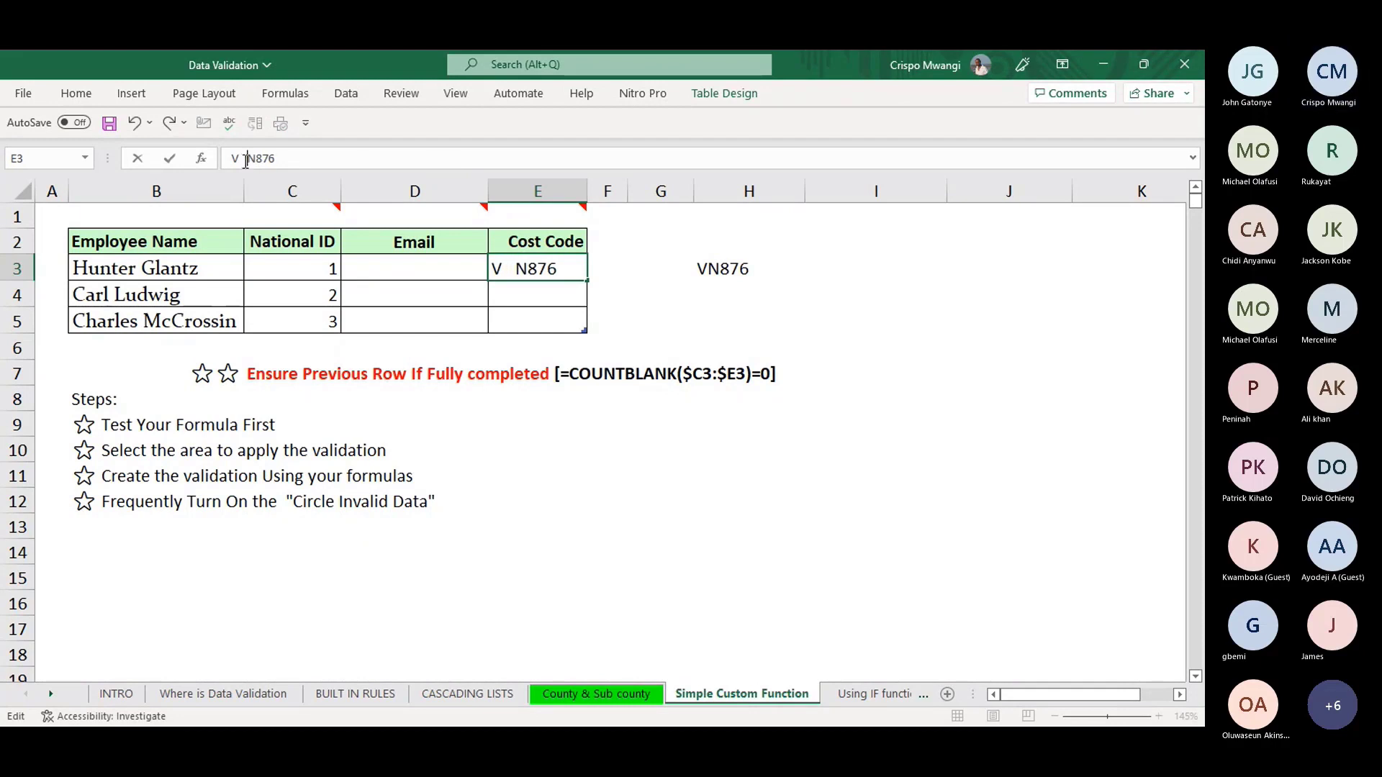
key("Return")
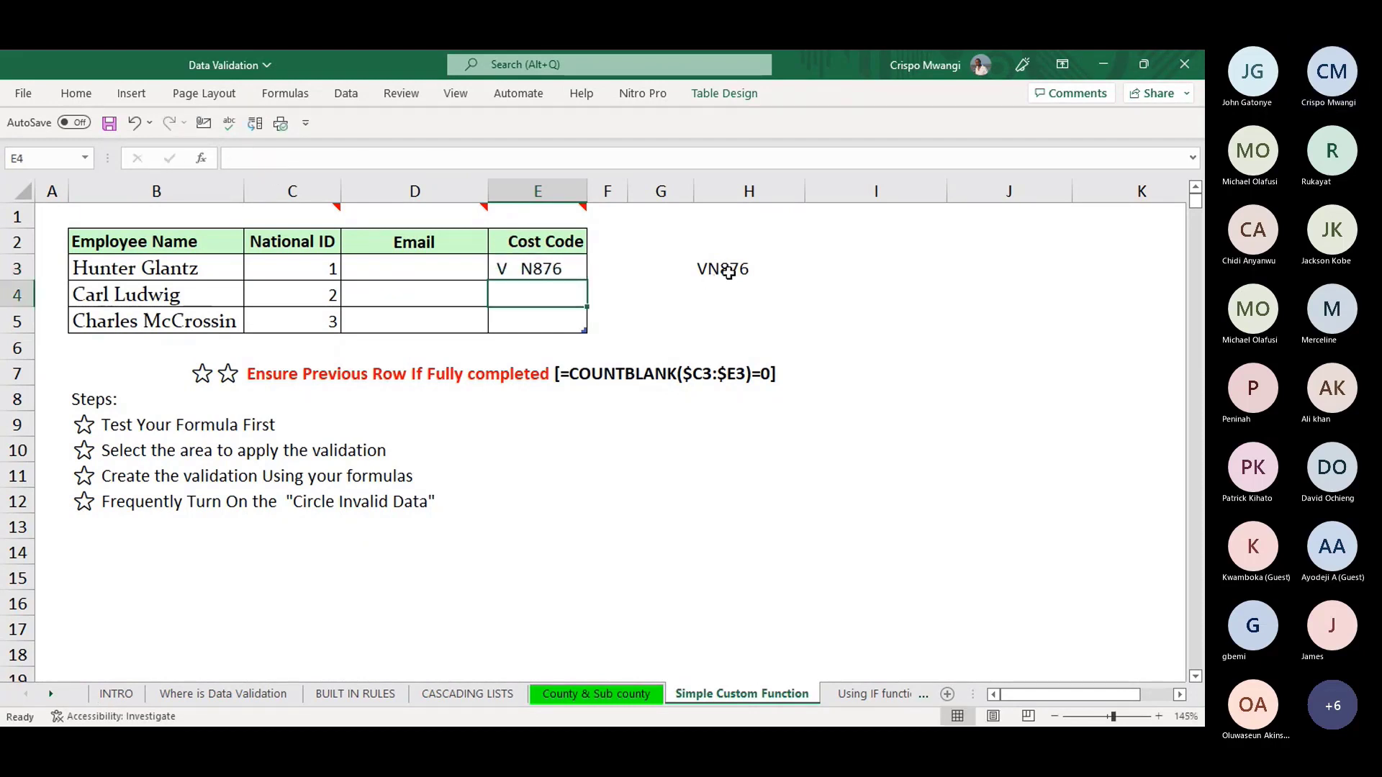
left_click(729, 272)
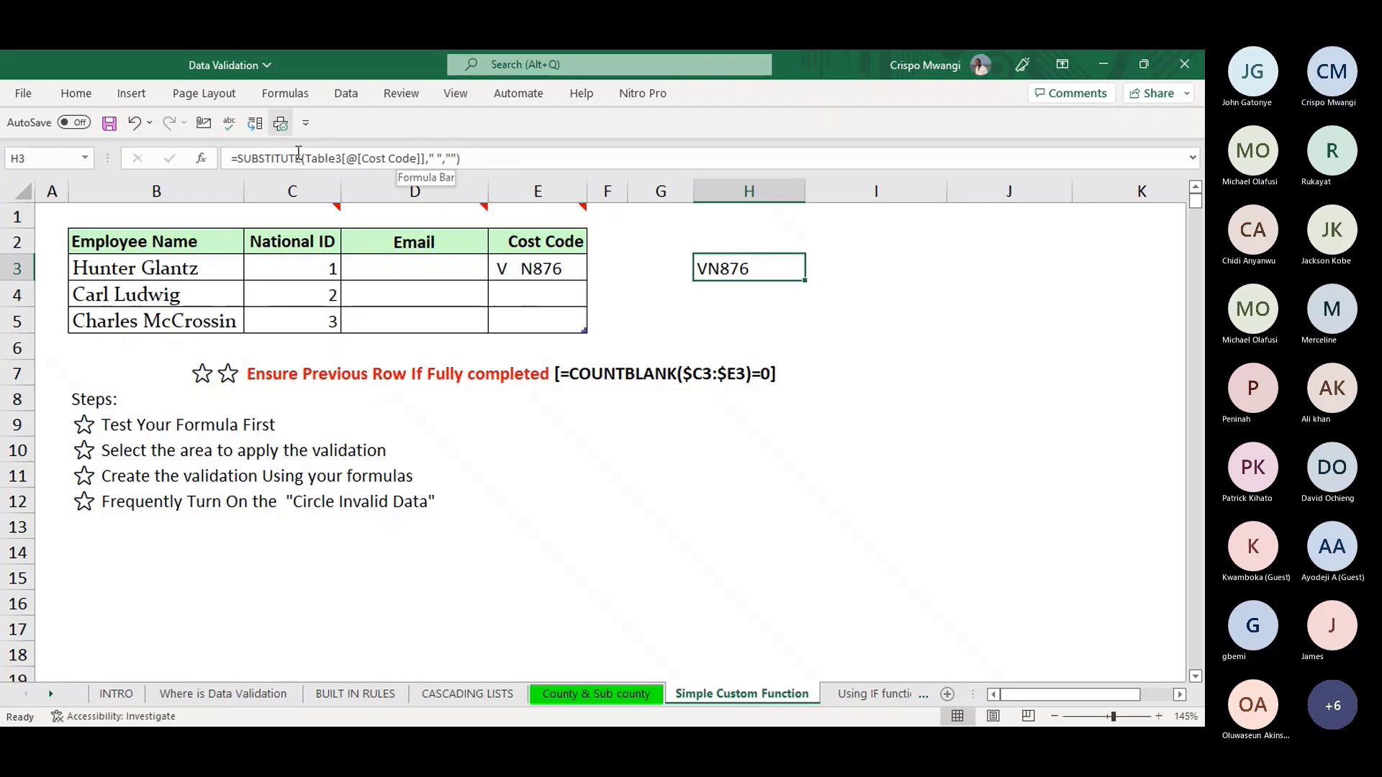
left_click(507, 157)
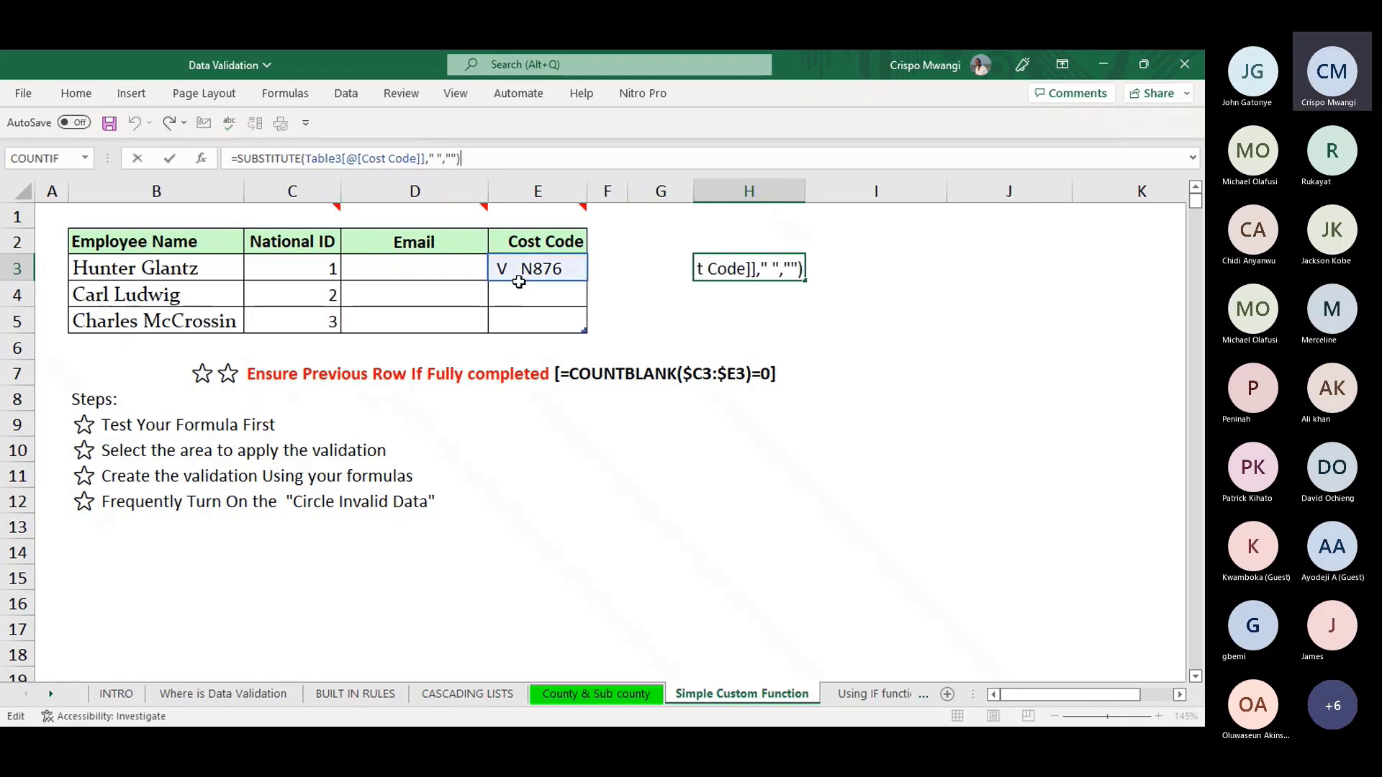
type("=")
left_click(536, 268)
key("Return")
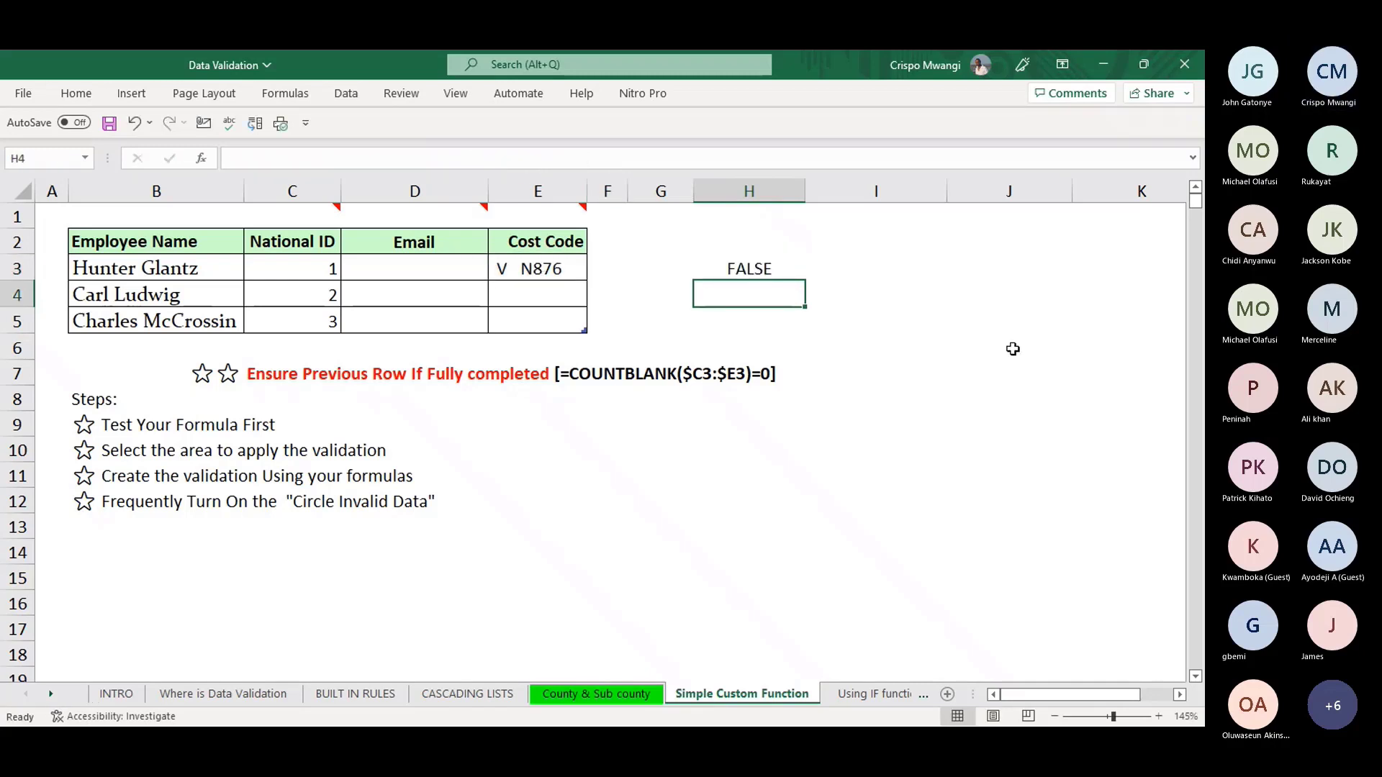
key("Up")
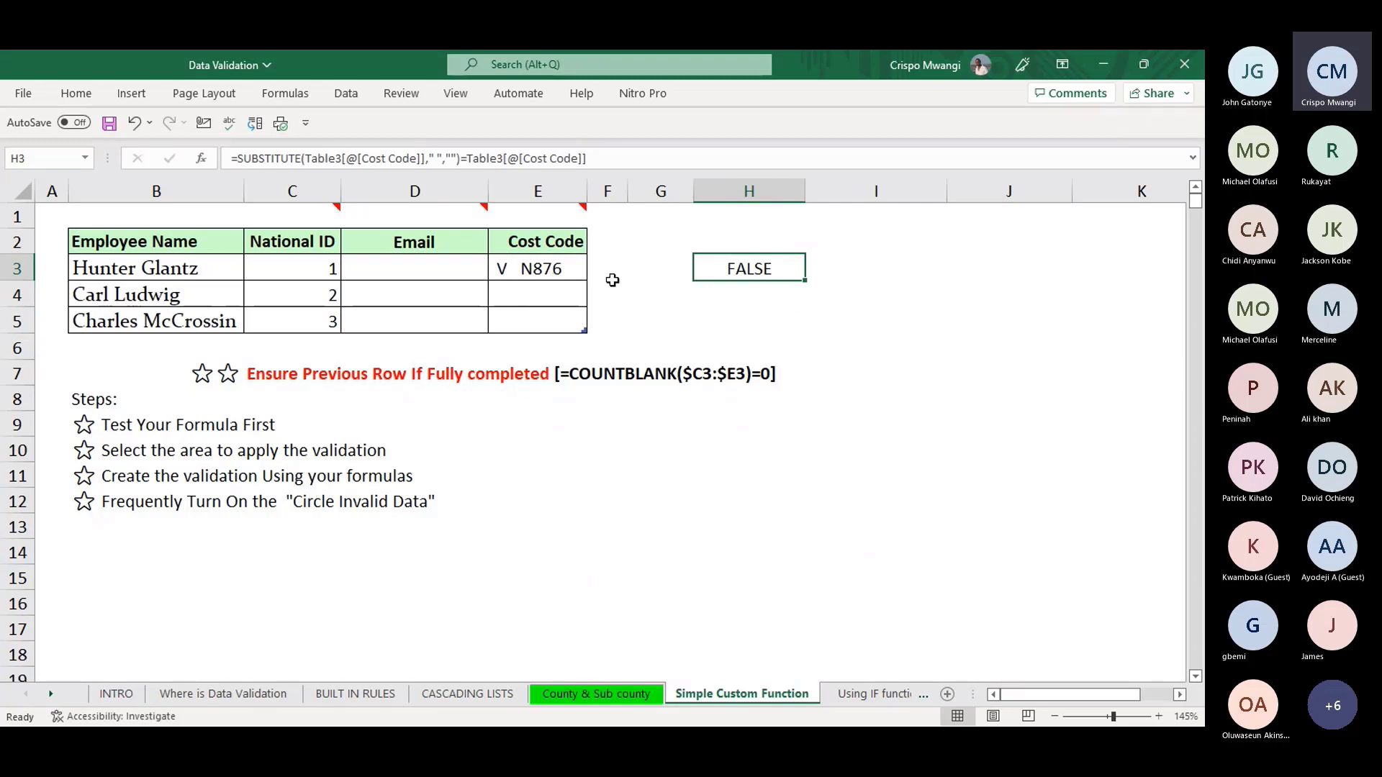
- Delete the spaces from E3 so the cost code reads VN876
left_click(522, 269)
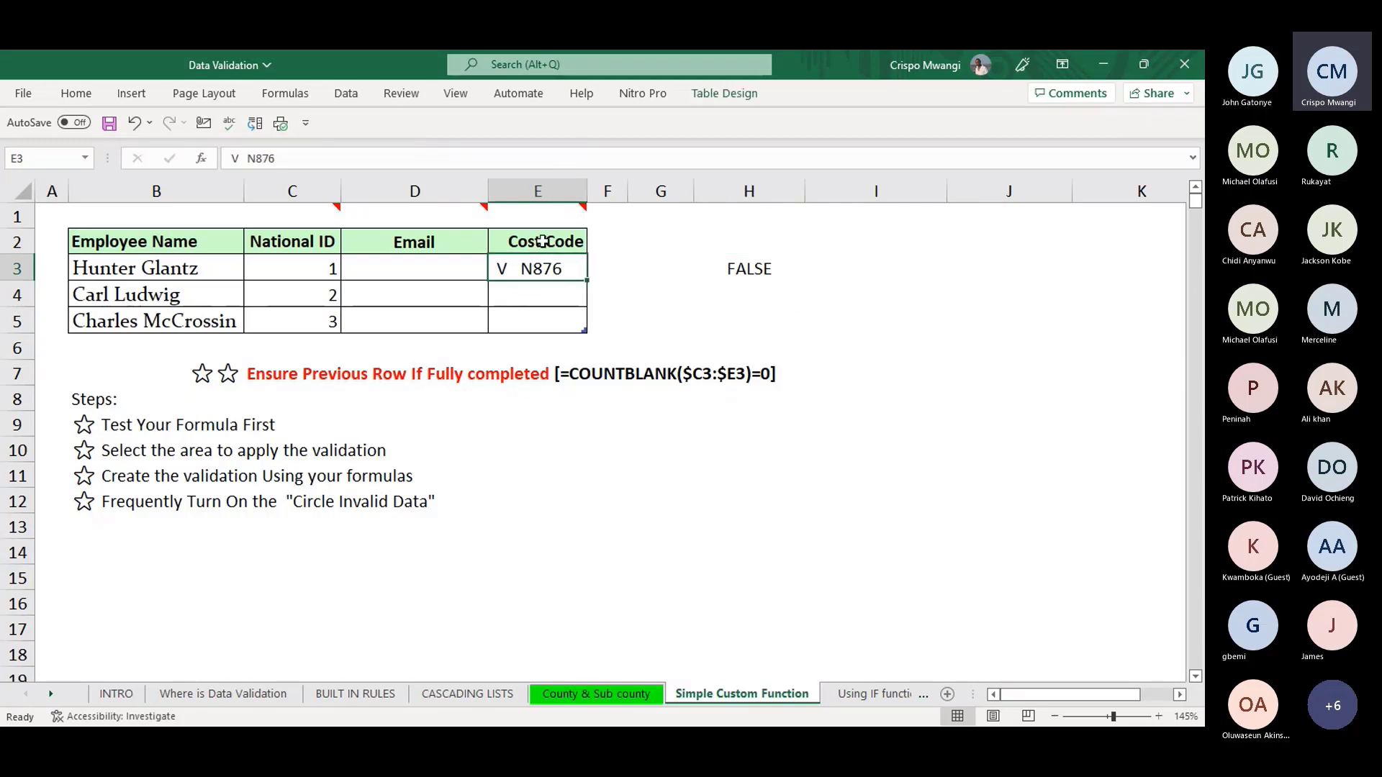
left_click(249, 158)
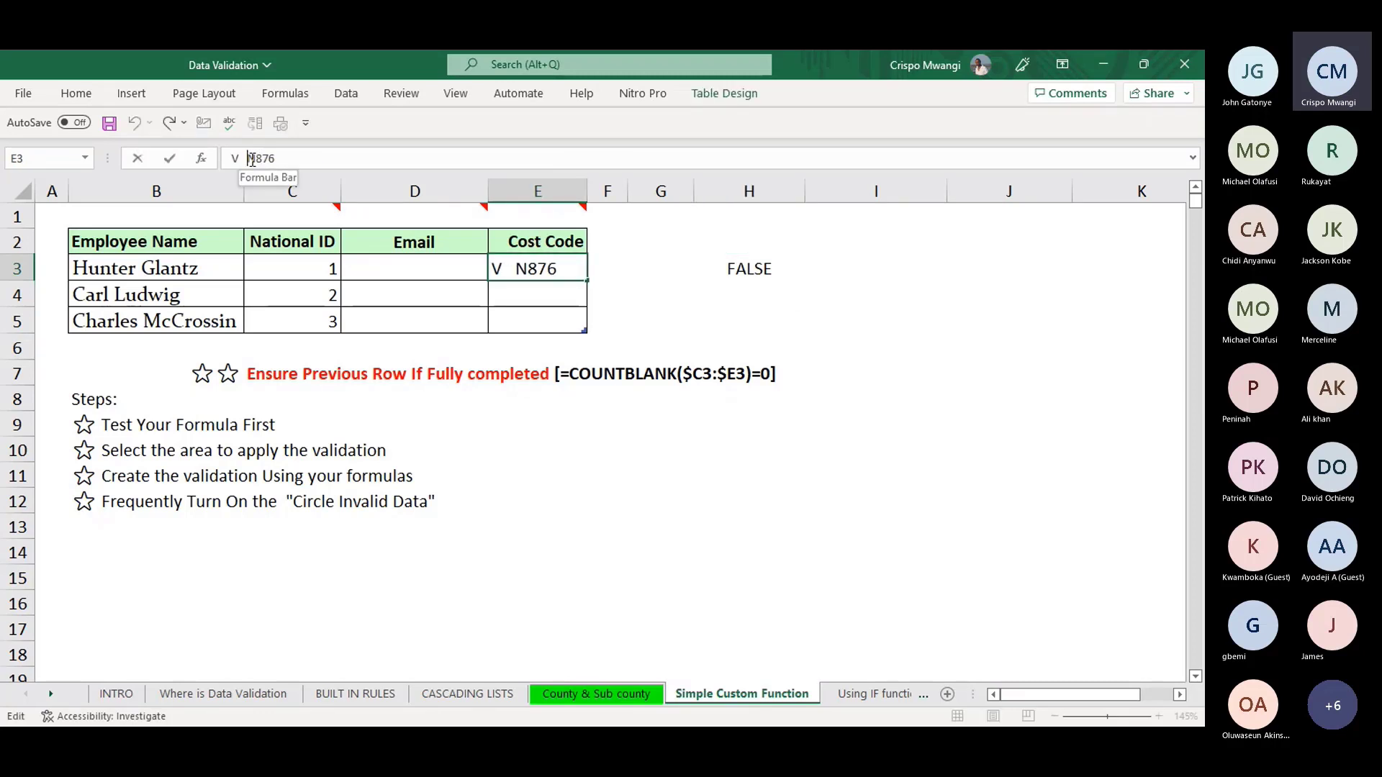
key("BackSpace")
key("BackSpace")
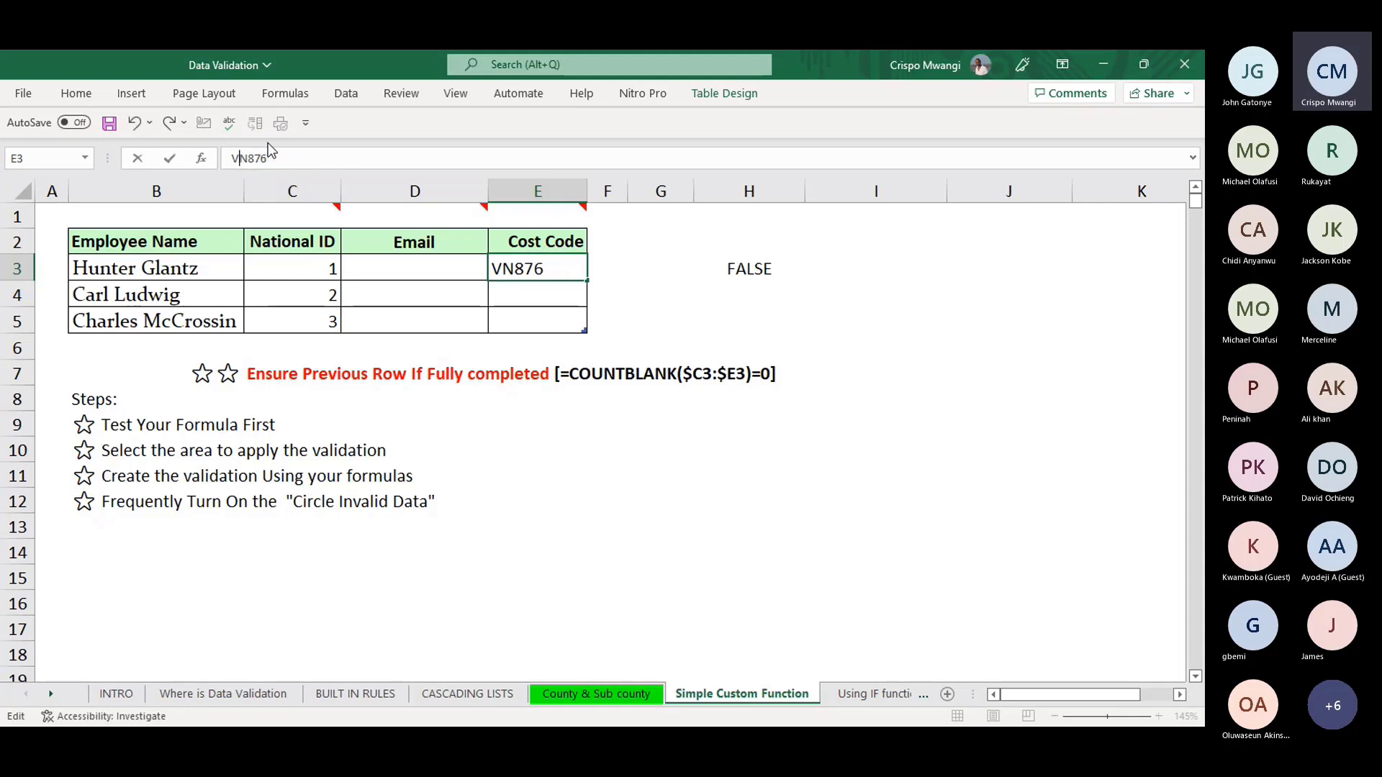
key("Return")
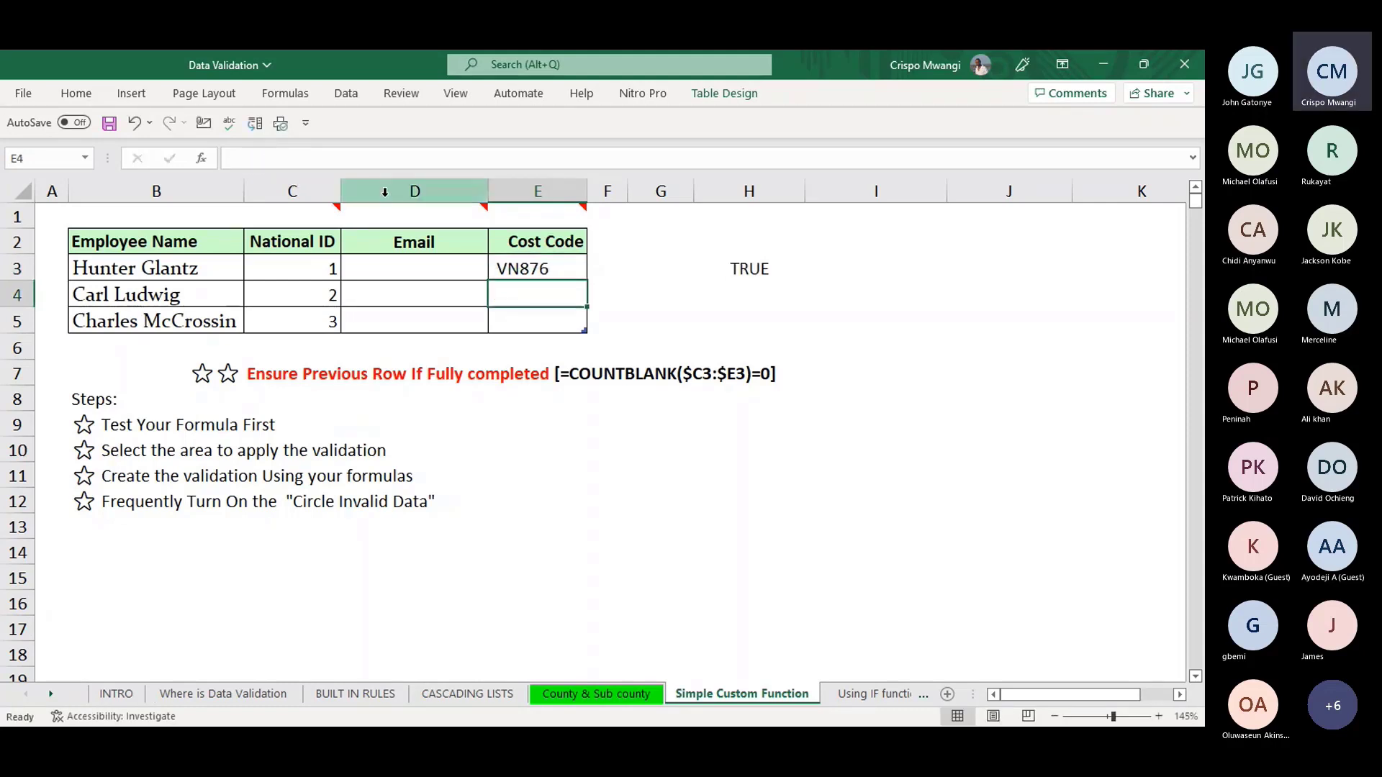
left_click(533, 271)
- Check H3's TRUE result, cancel an accidental edit to its formula, and select E3:E5
left_click(749, 268)
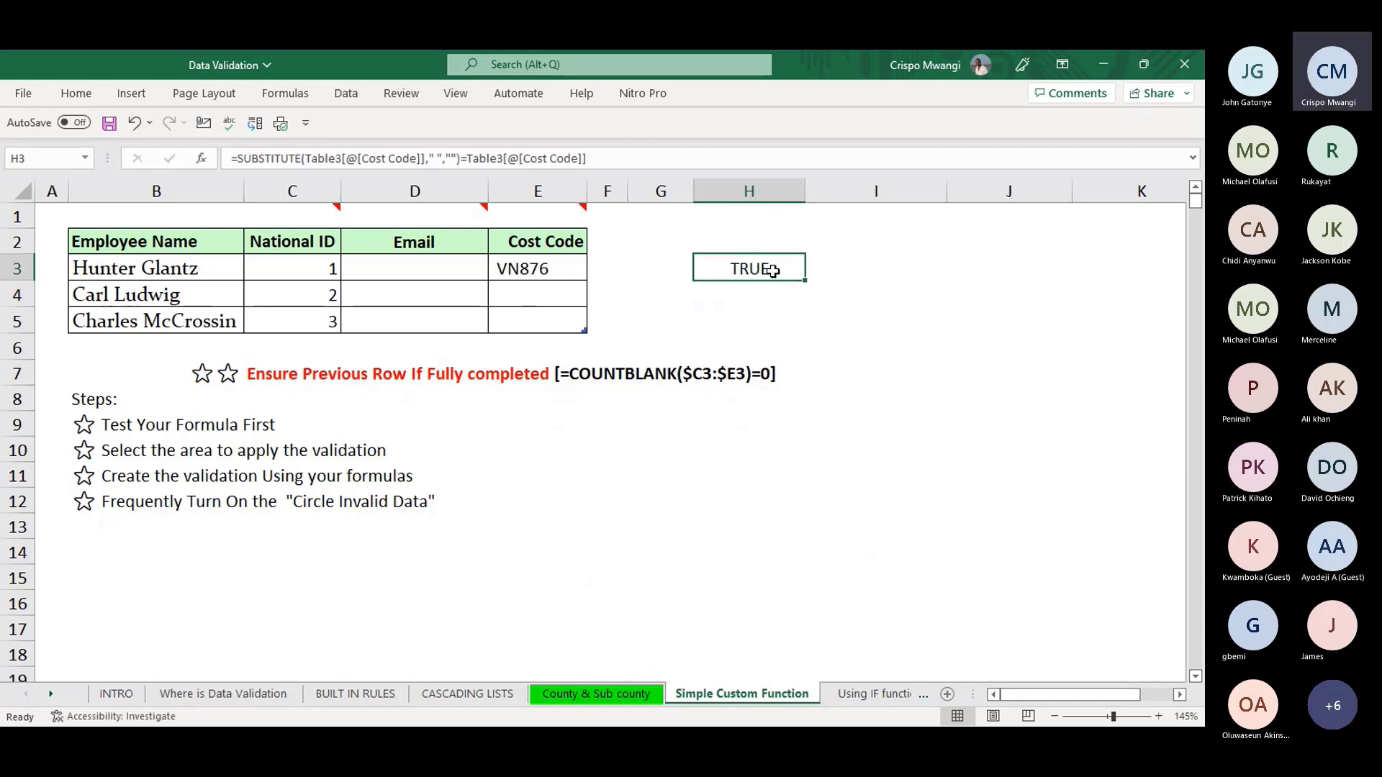
left_click_drag(630, 165, 229, 148)
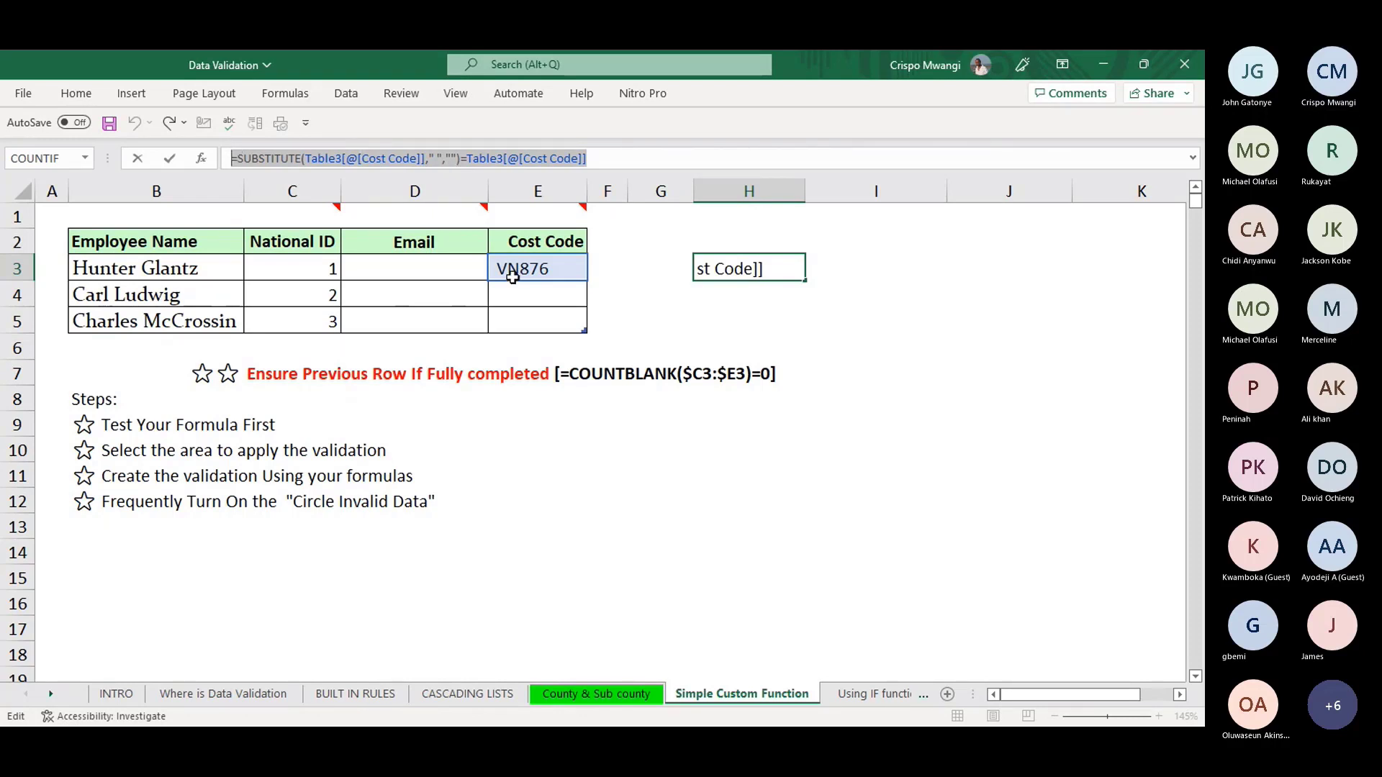
type("=")
left_click(608, 295)
key("Escape")
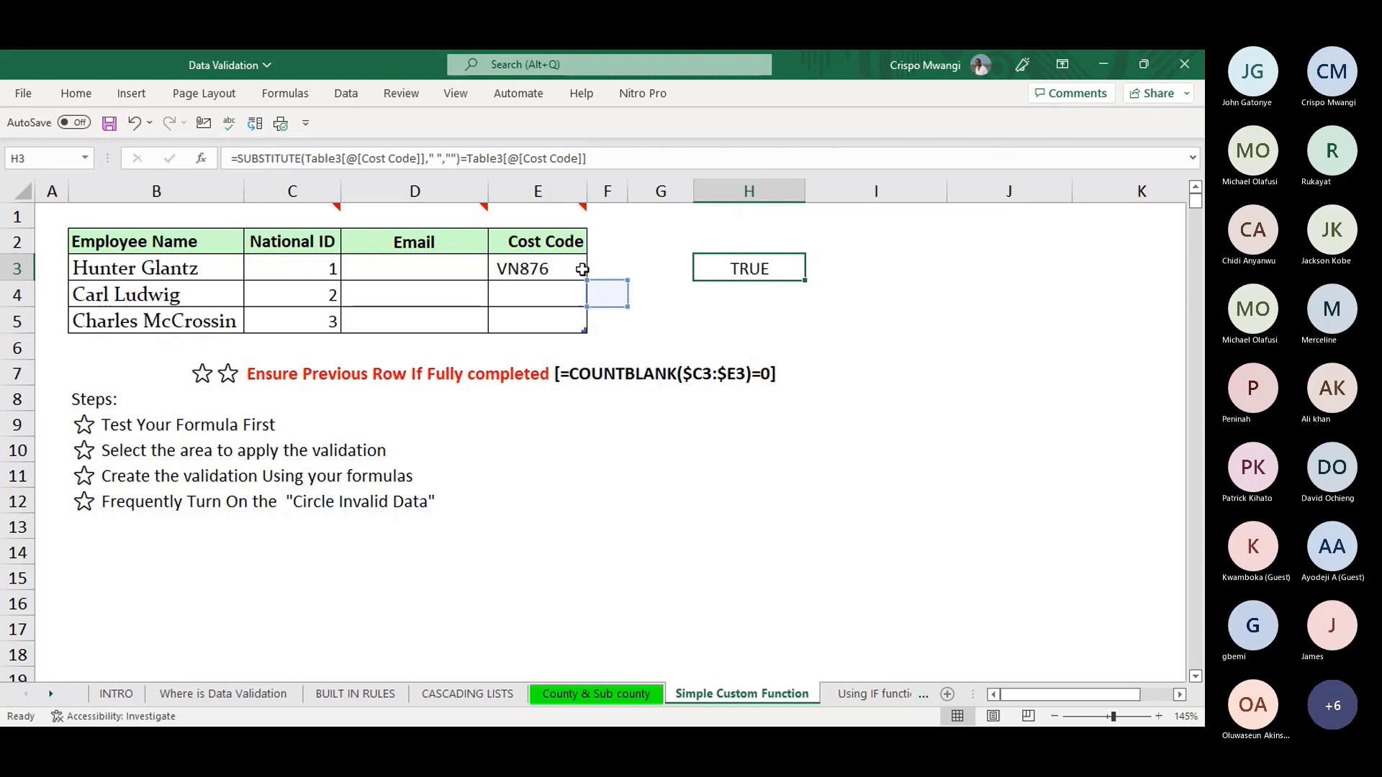
left_click_drag(582, 269, 538, 312)
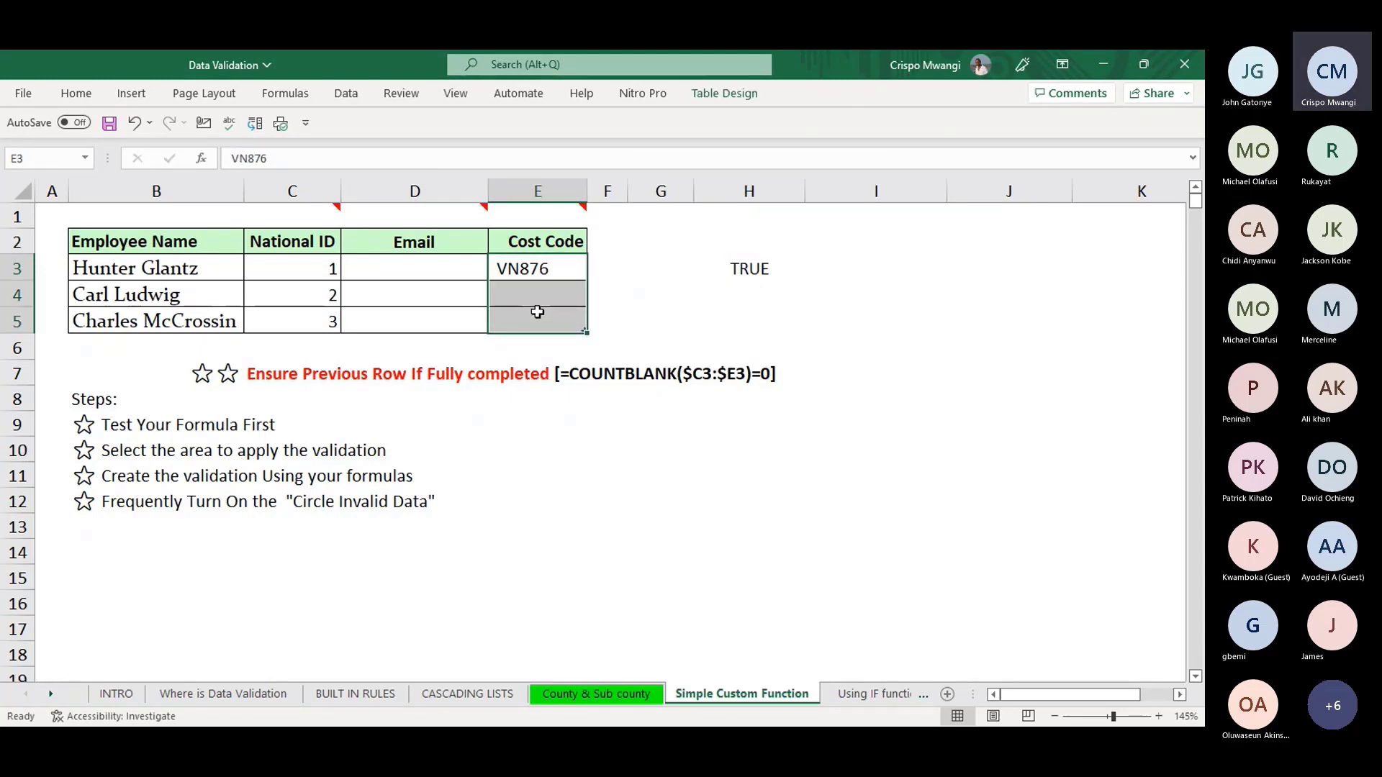
- Open Data Validation for E3:E5 and set Allow to Custom
key("alt")
key("a")
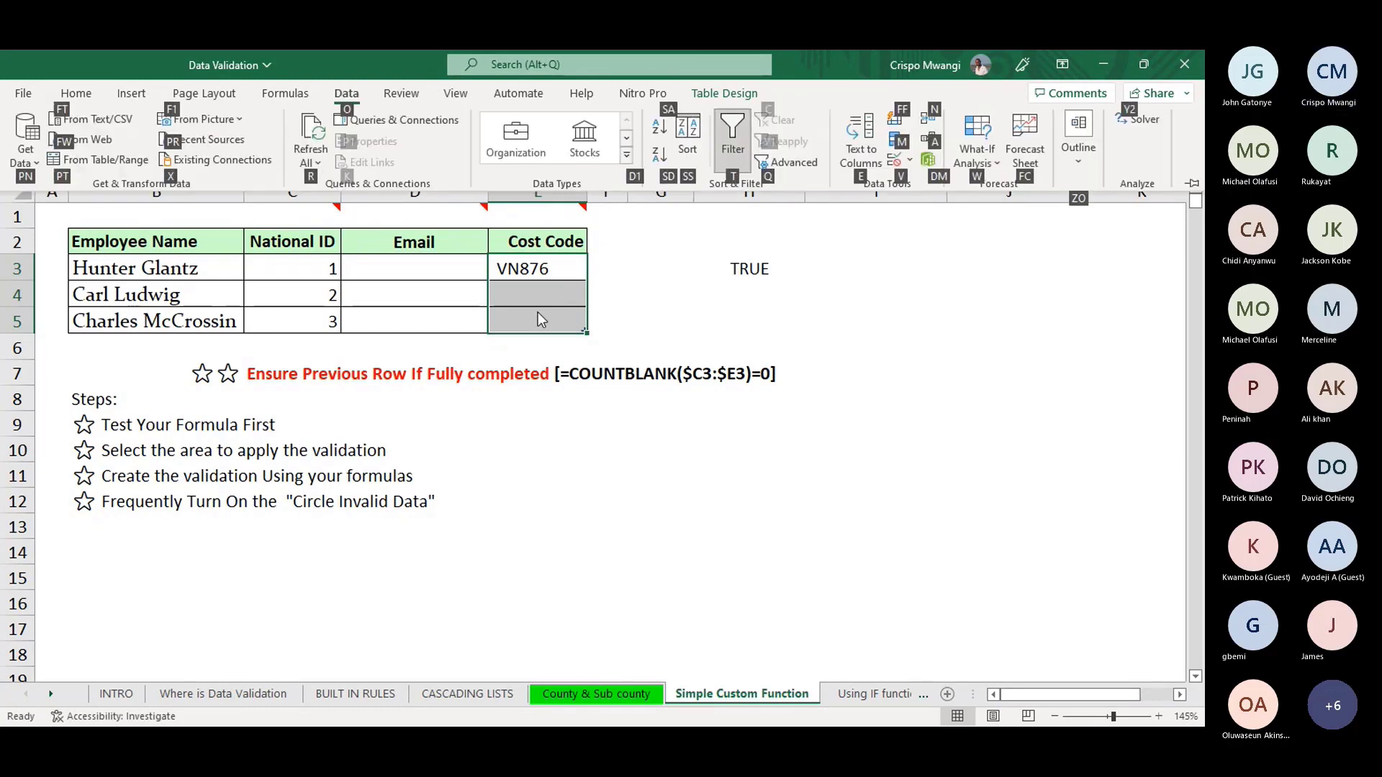
key("v")
key("v")
left_click(845, 292)
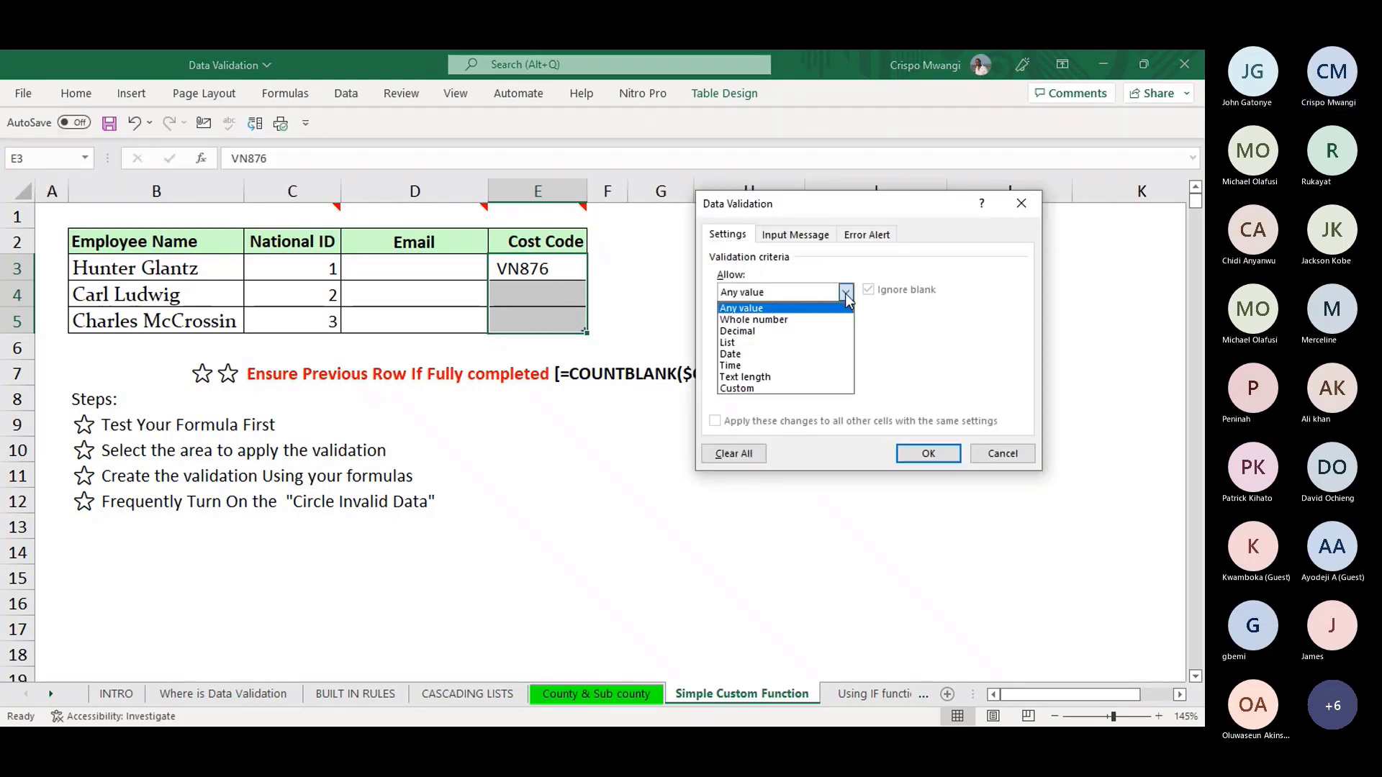
left_click(764, 389)
- Enter the rule =SUBSTITUTE(E3," ","")=E3 and apply it
left_click(816, 365)
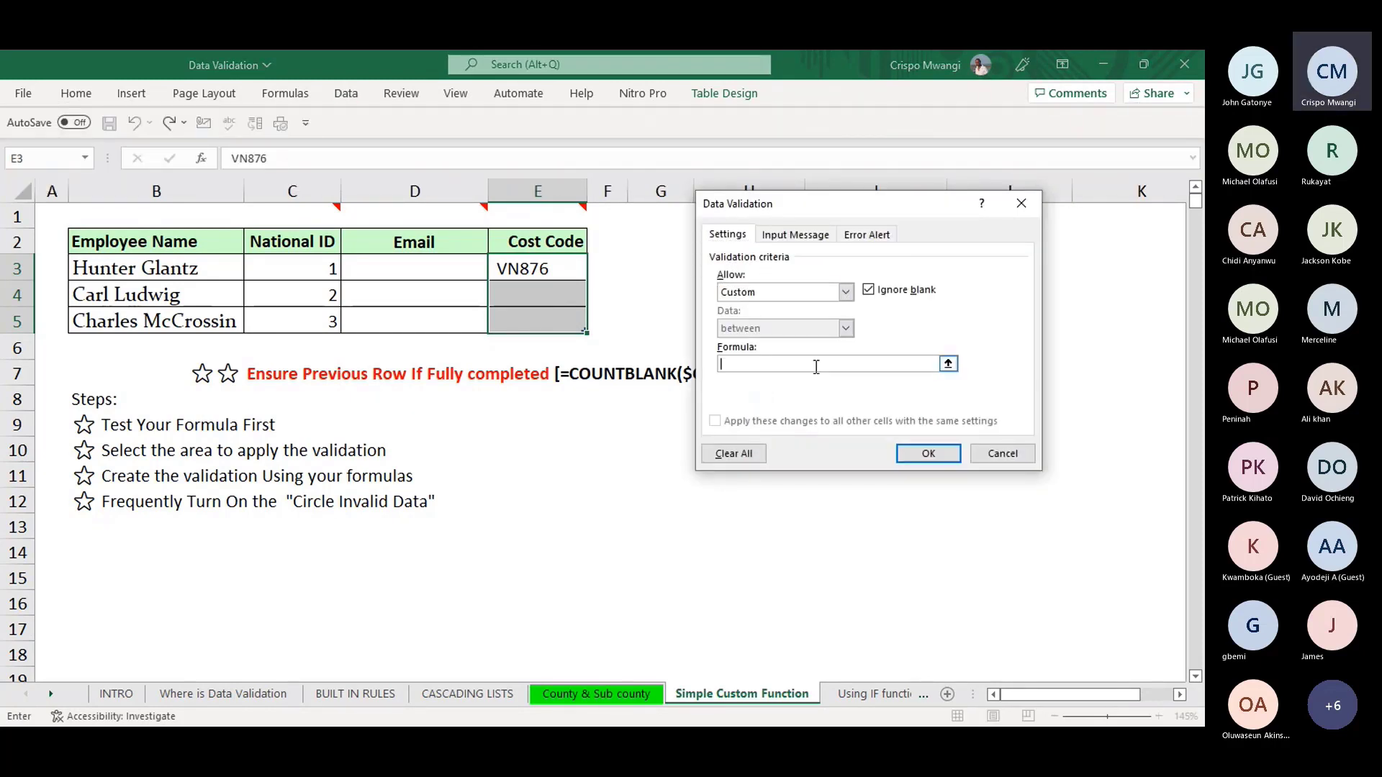
key("ctrl+v")
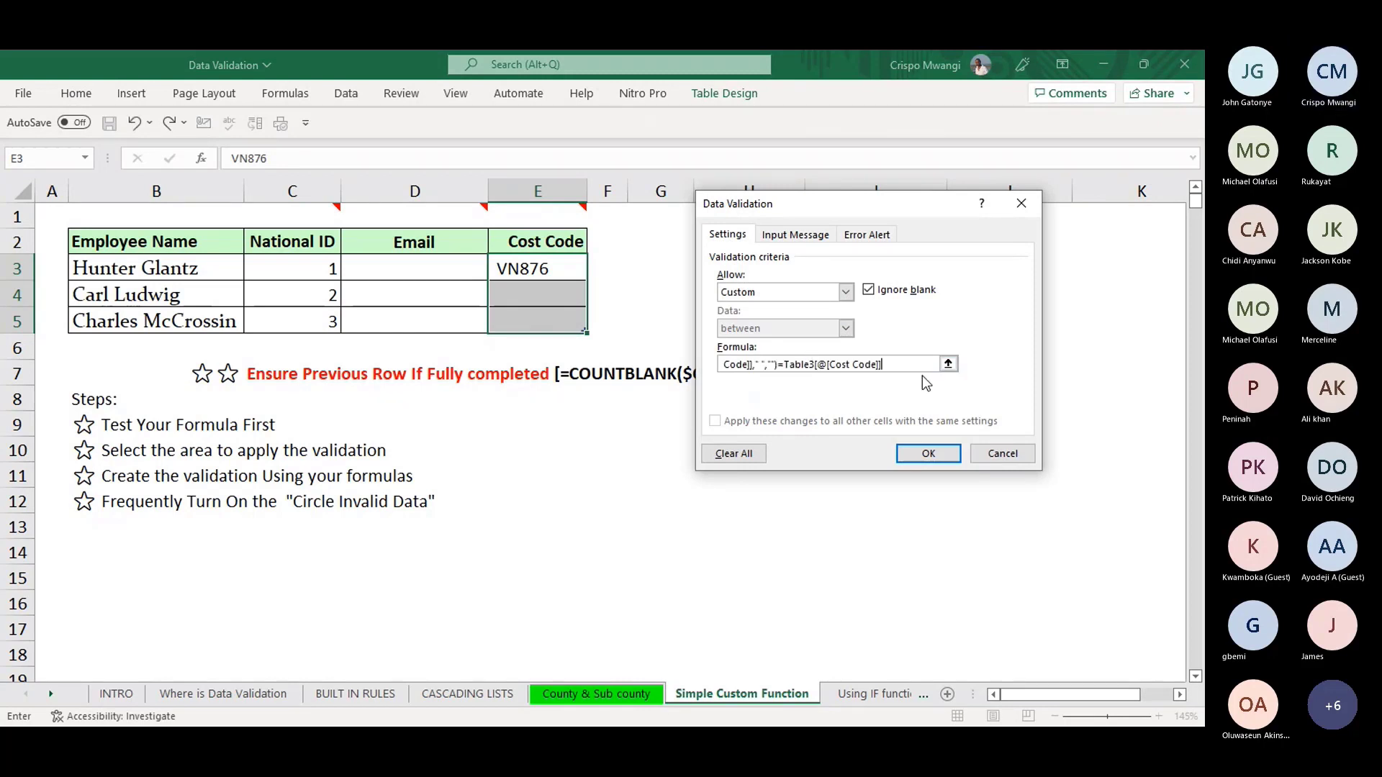
key("ctrl+a")
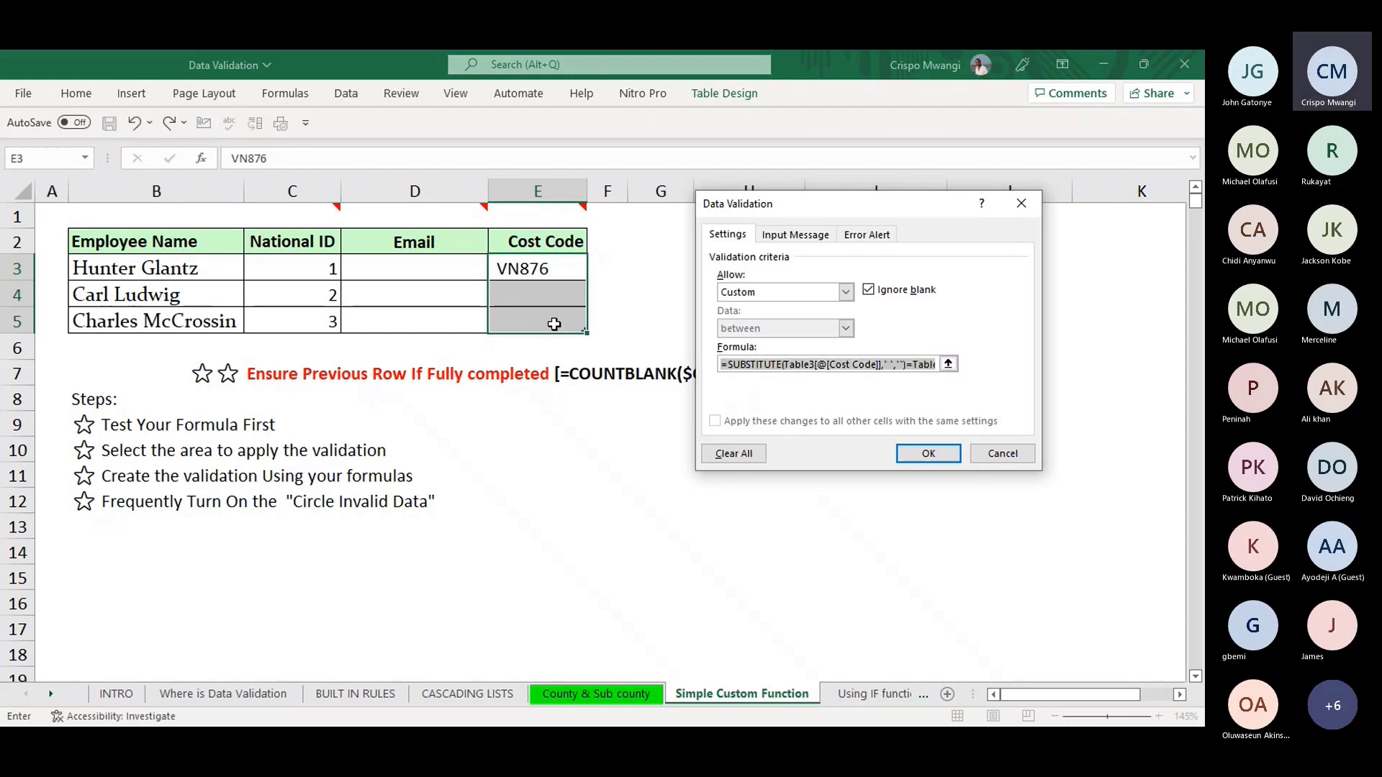
type("=SU")
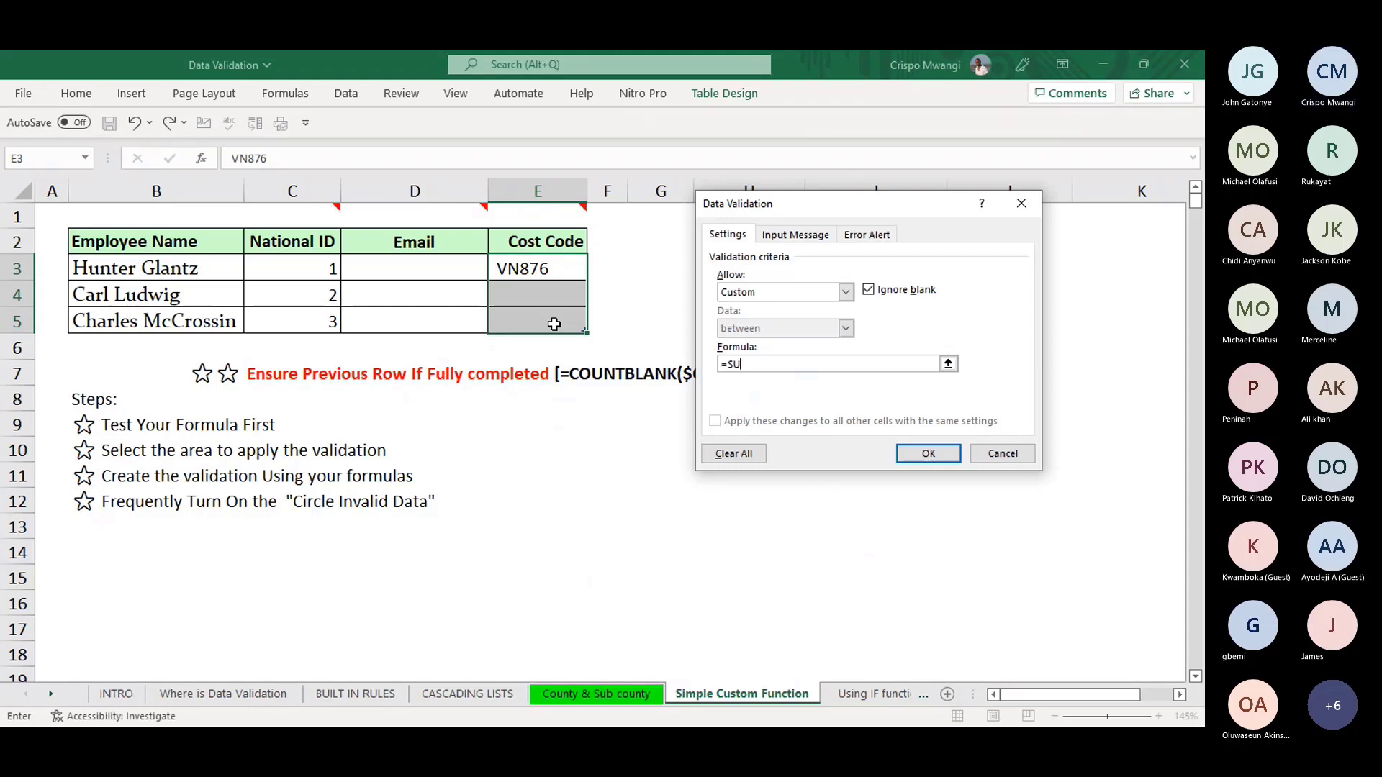
type("NBSTITUT")
type("E(")
left_click(547, 271)
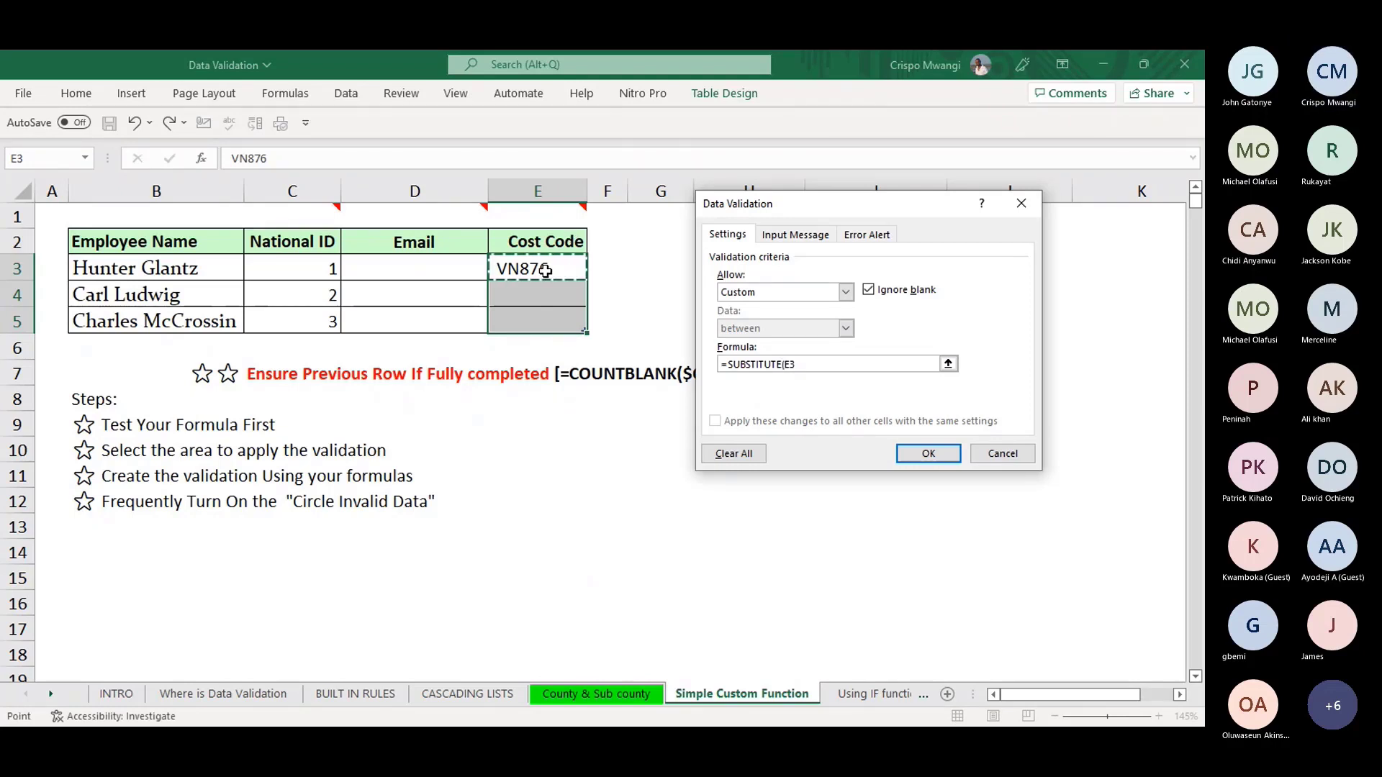
type(",\" ")
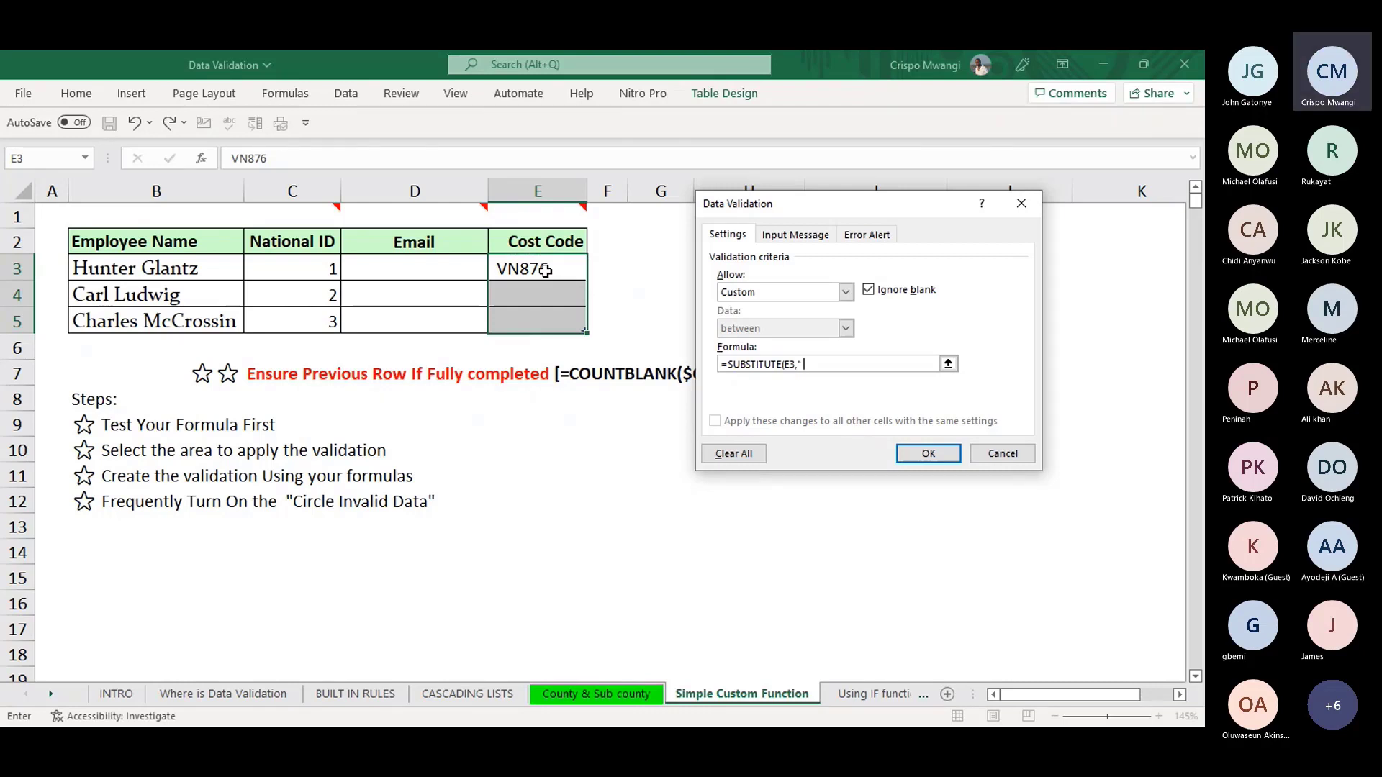
type("\",\"\")=")
left_click(545, 271)
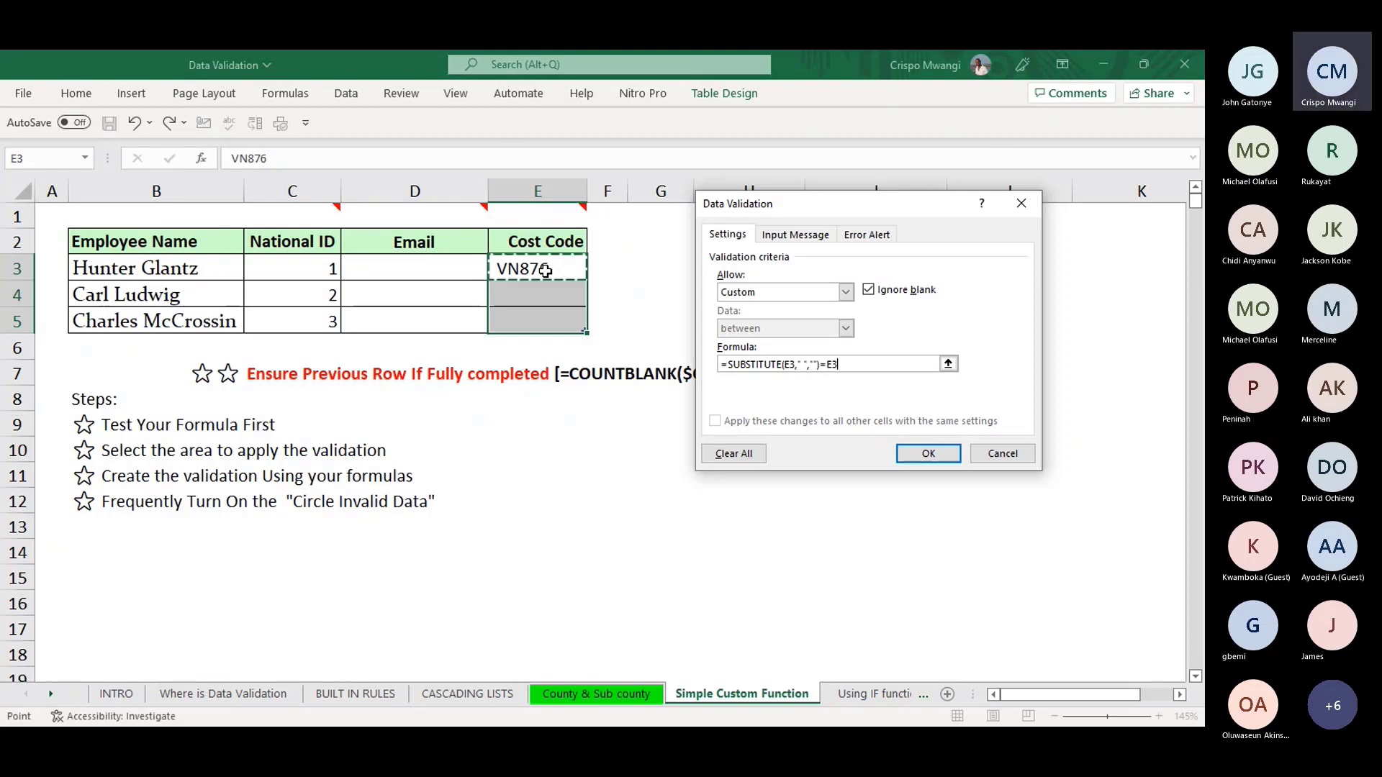
left_click(927, 455)
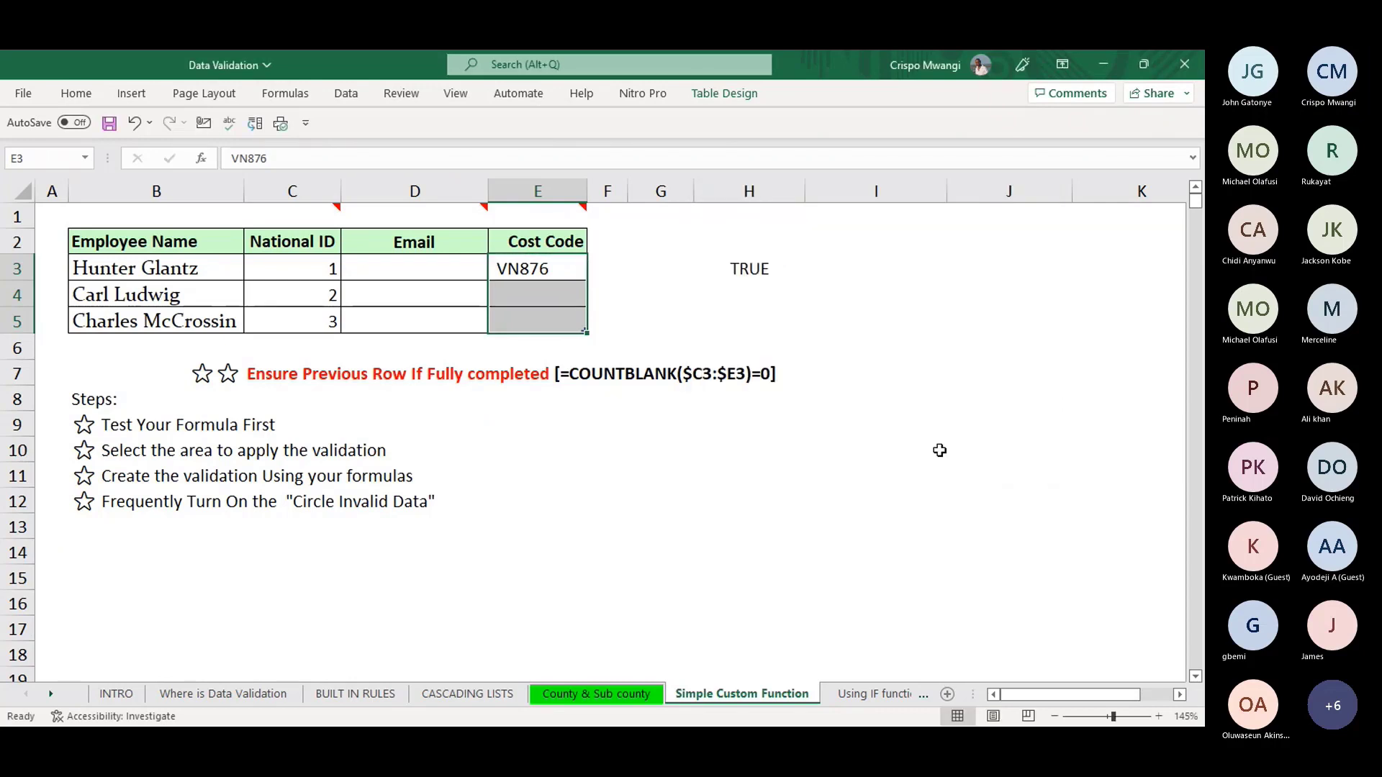
- Clear E3 and confirm the spaced code B NU87 is refused
left_click(660, 320)
left_click(554, 270)
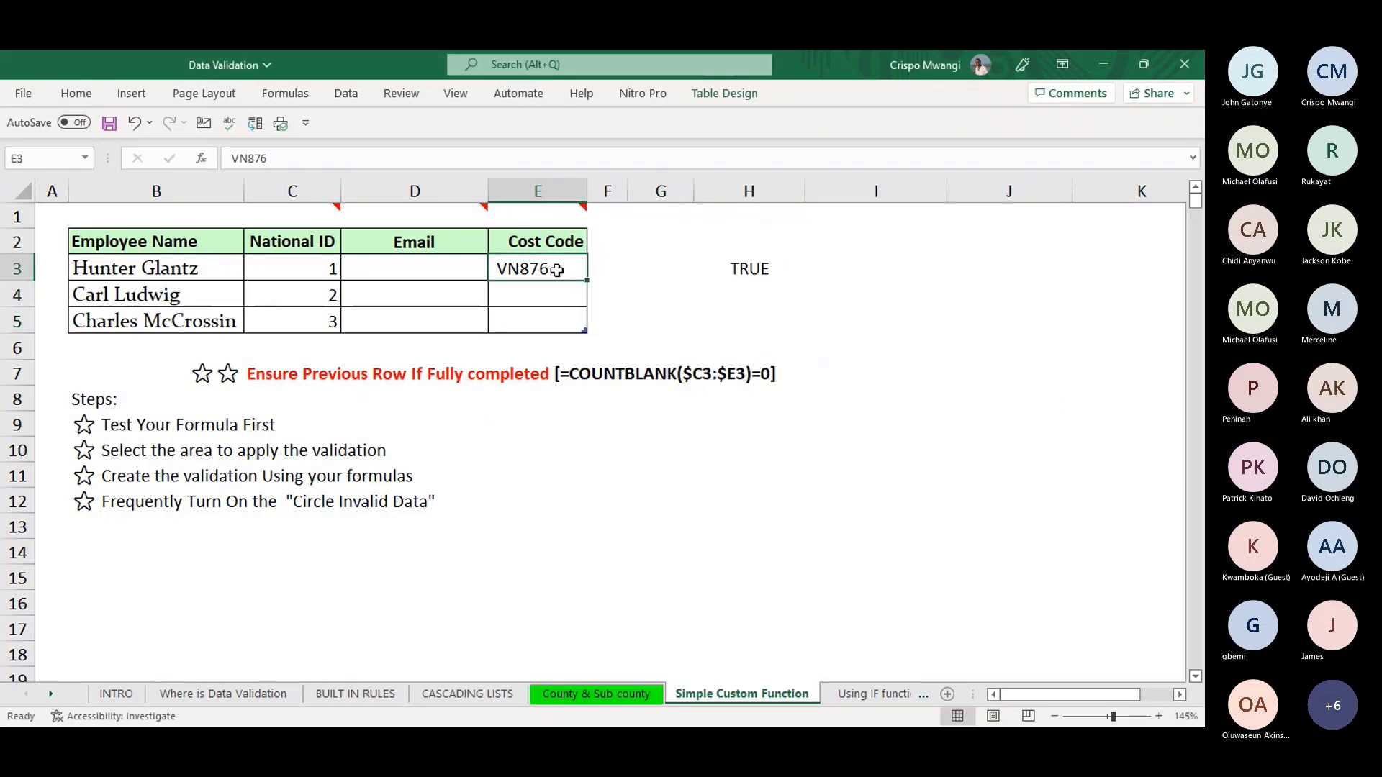
key("Delete")
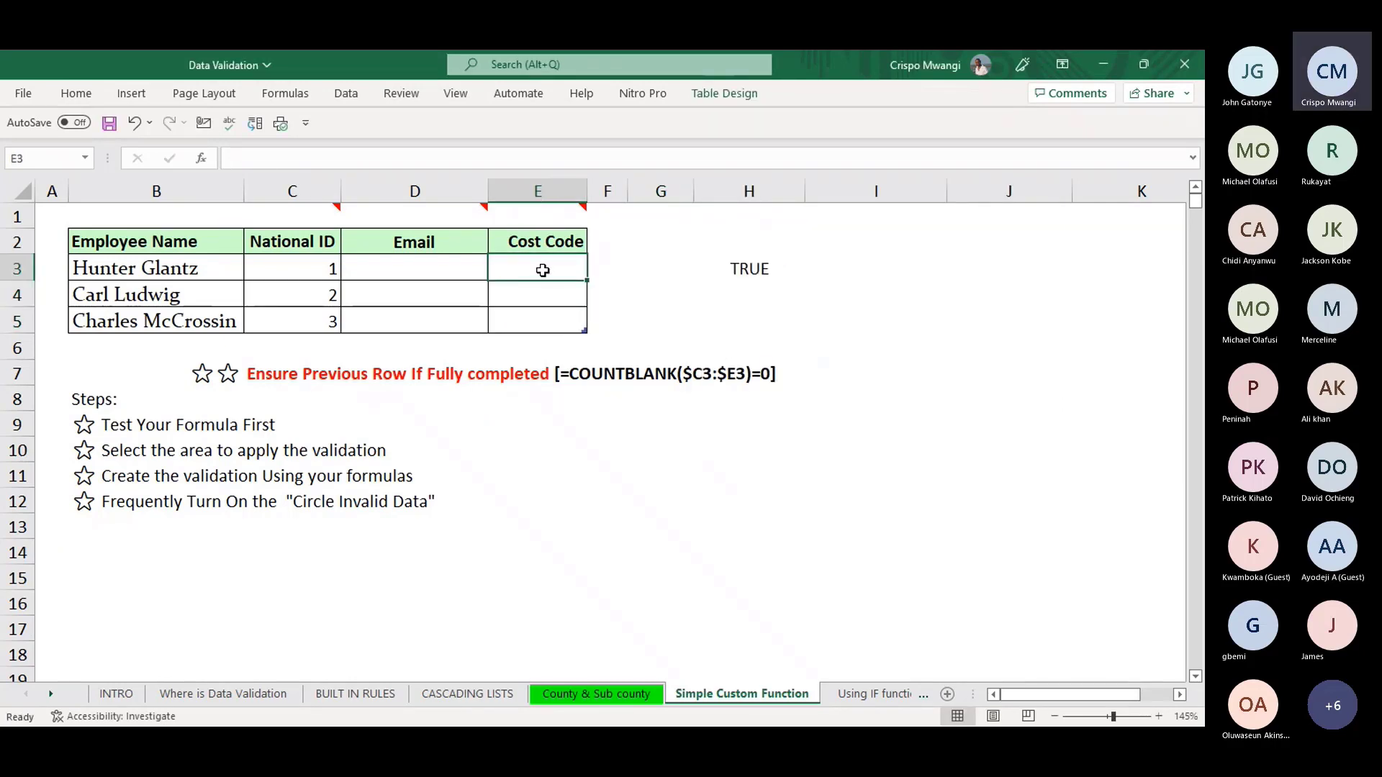
type("B")
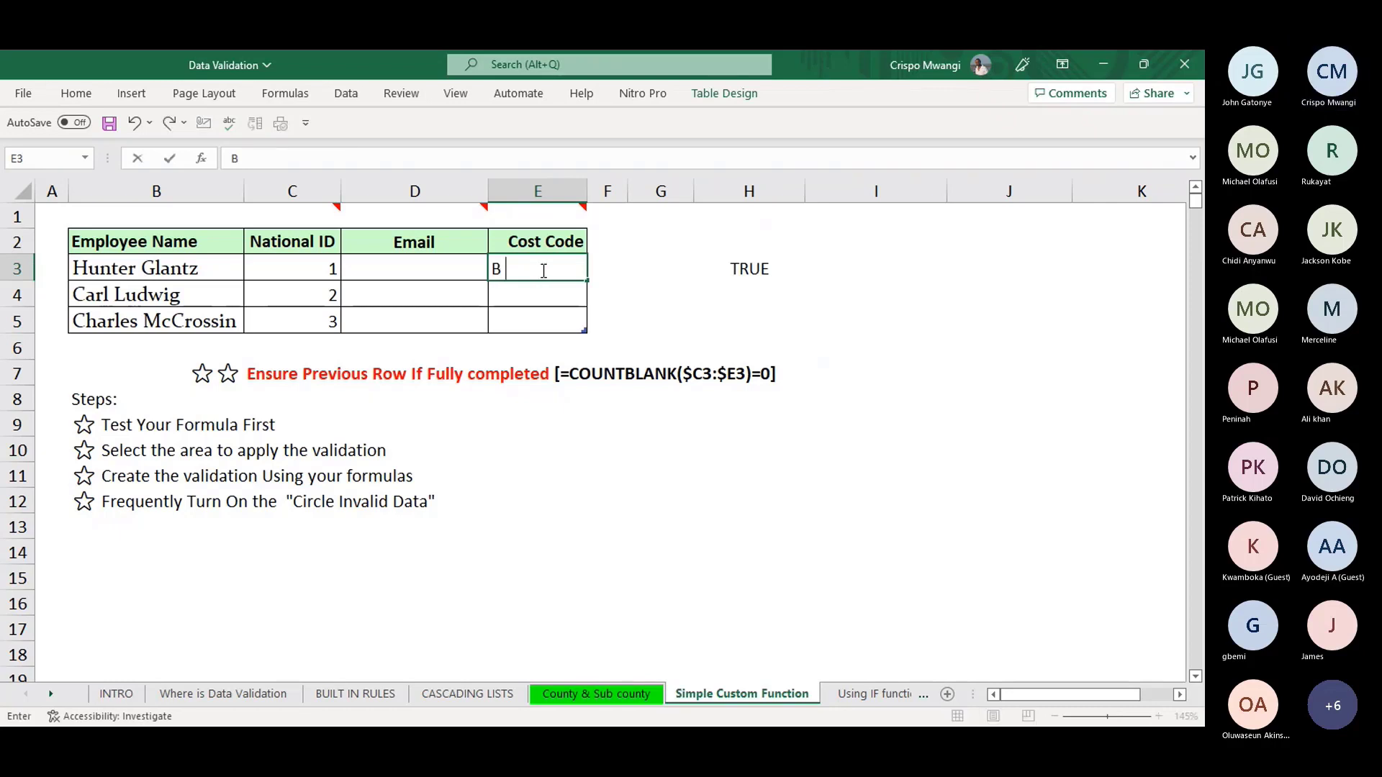
type(" NU87")
key("Return")
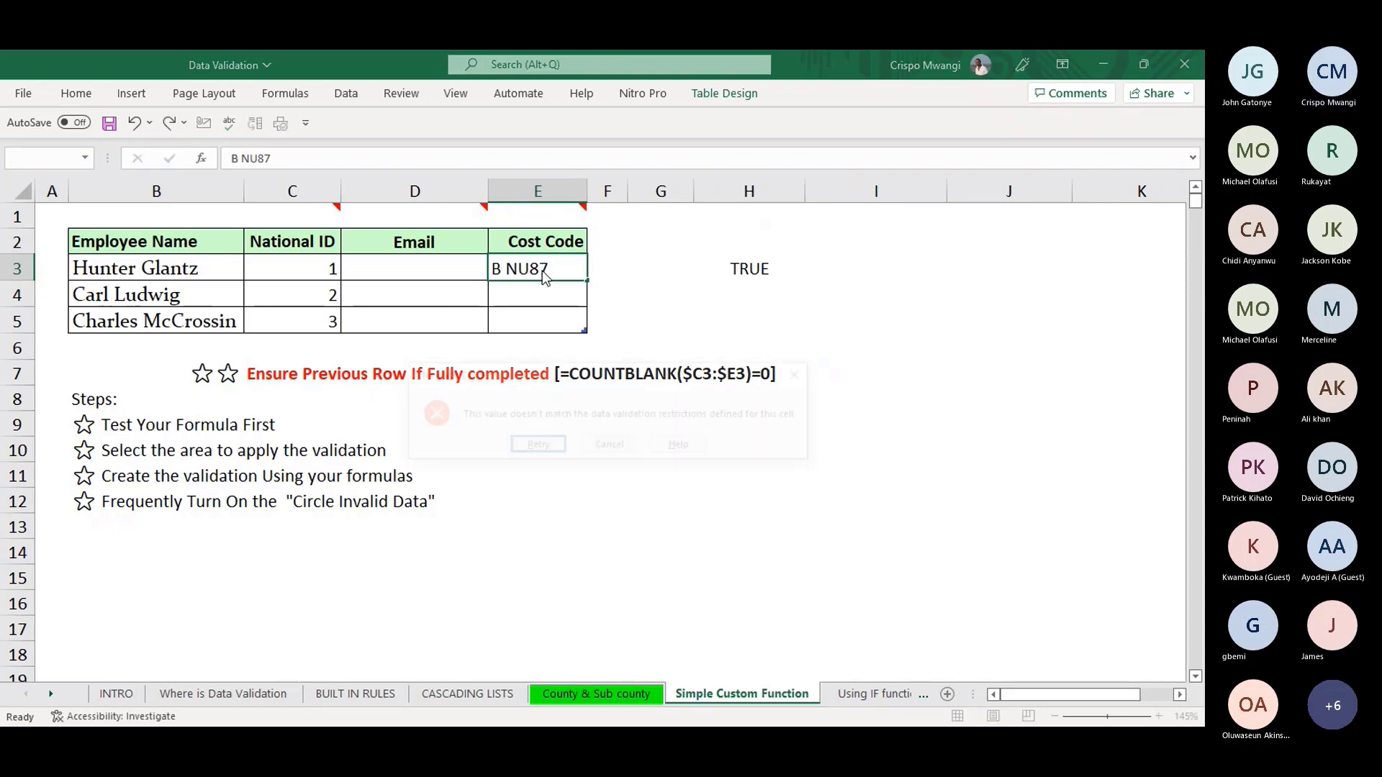
left_click(610, 447)
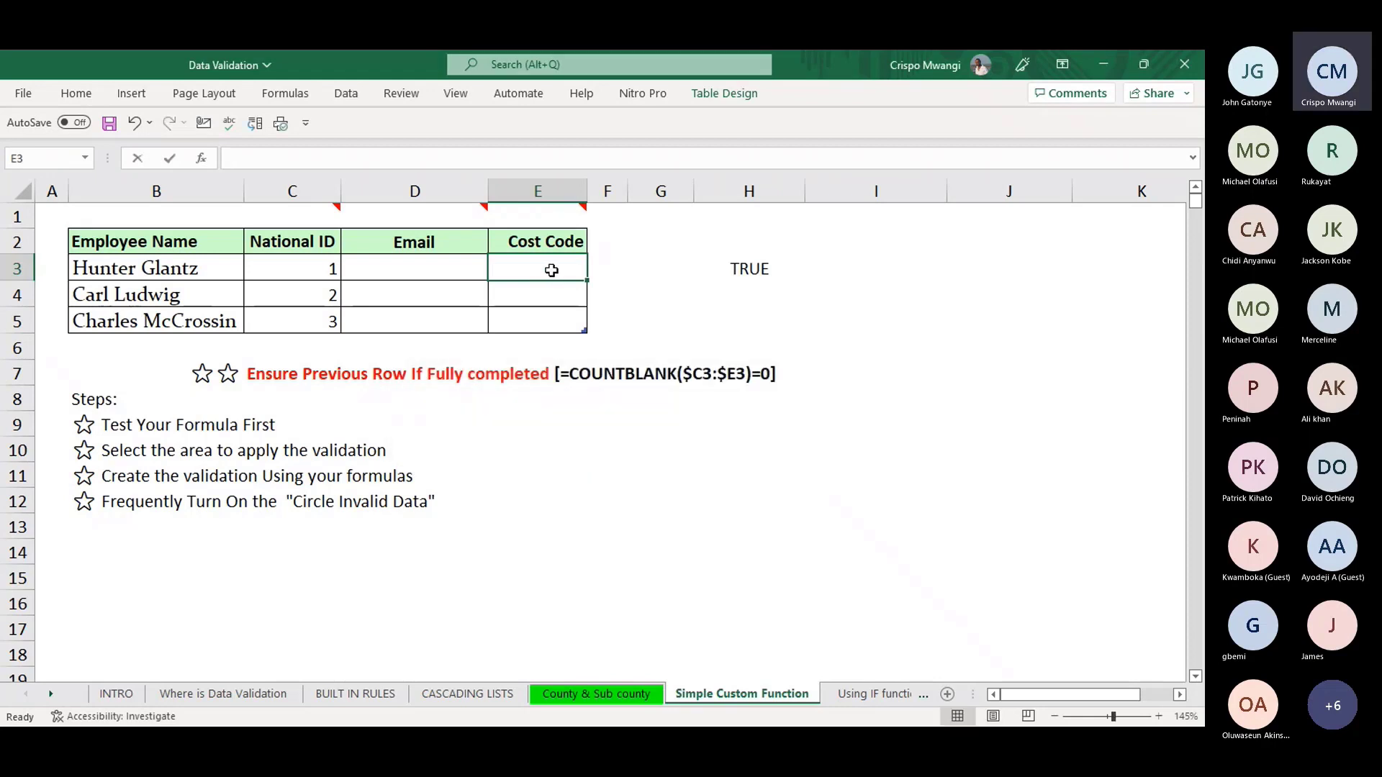
- Enter GHUY6789 in E3, see it accepted, and check H3's result
type("GHUY6789")
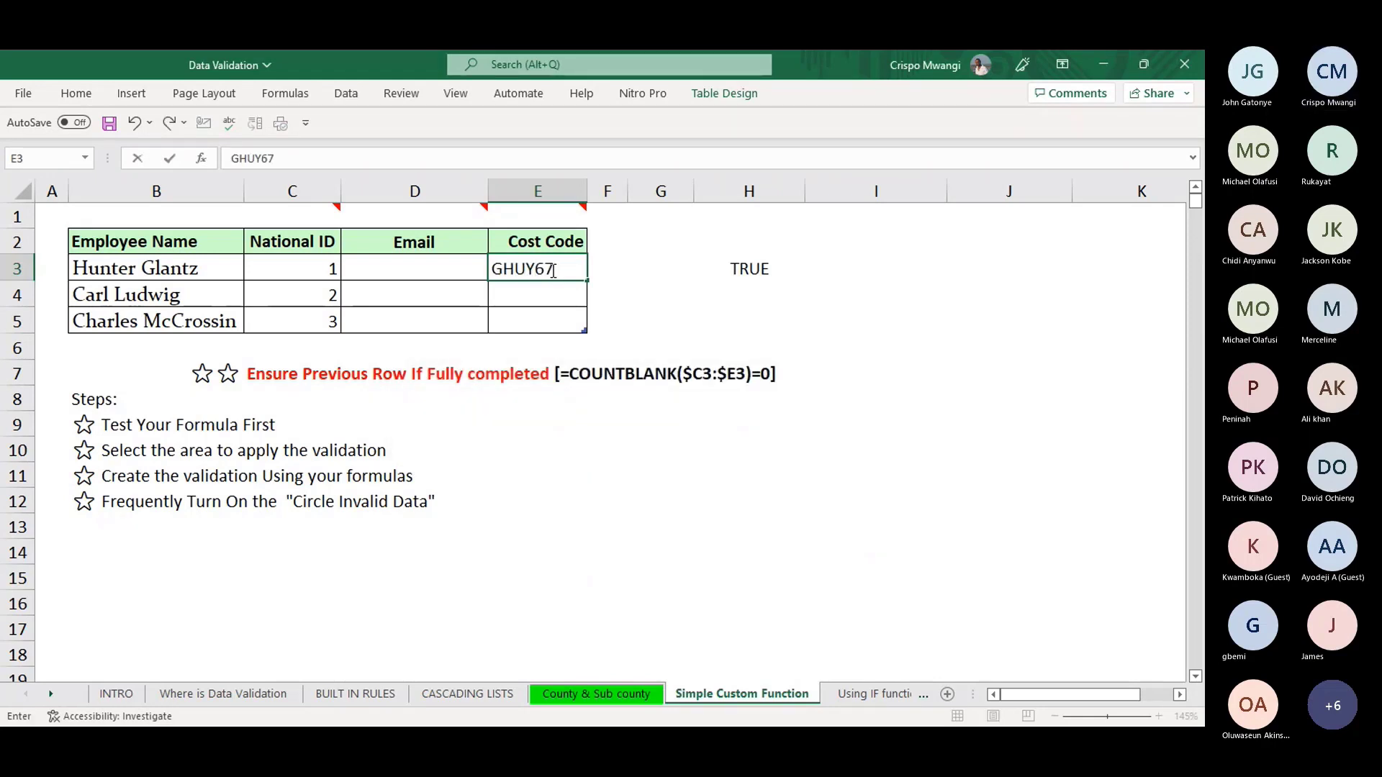
key("Return")
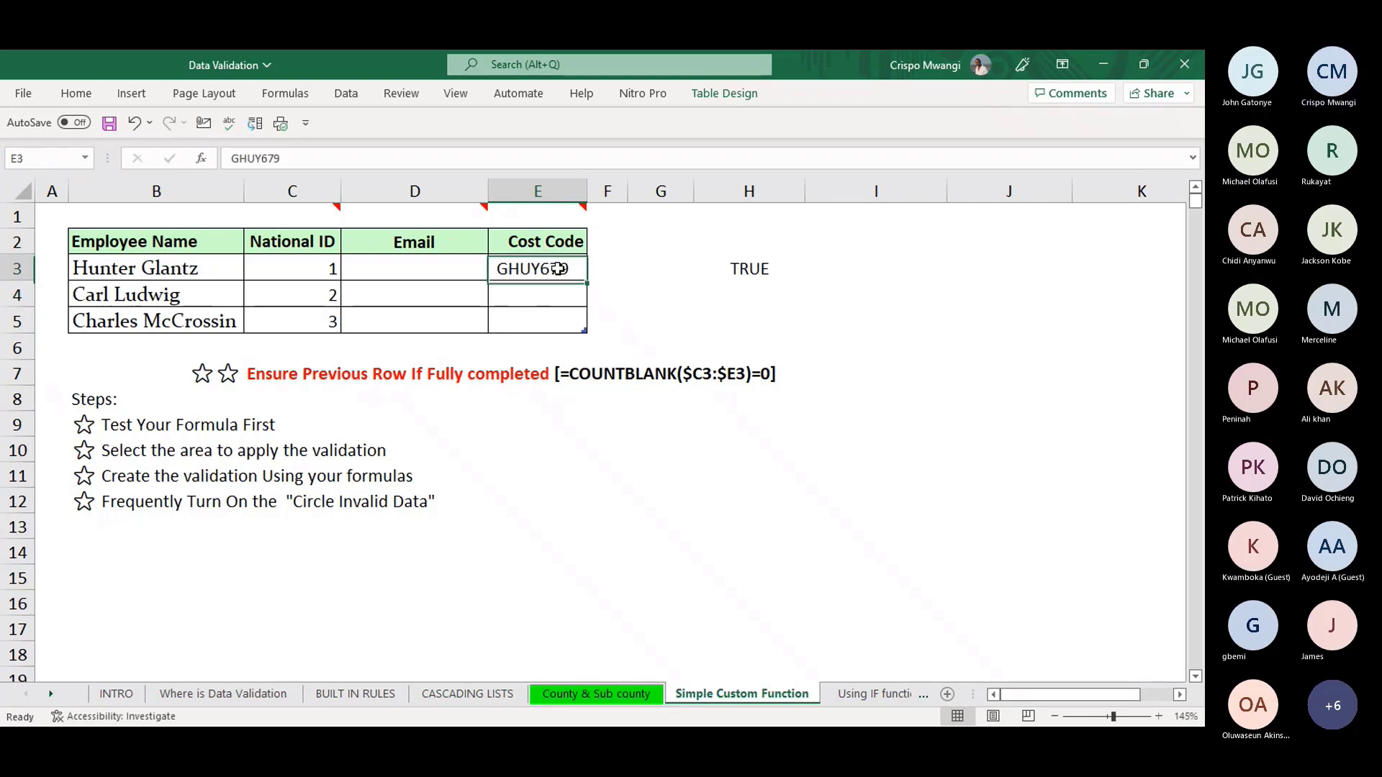
left_click(558, 268)
left_click(752, 267)
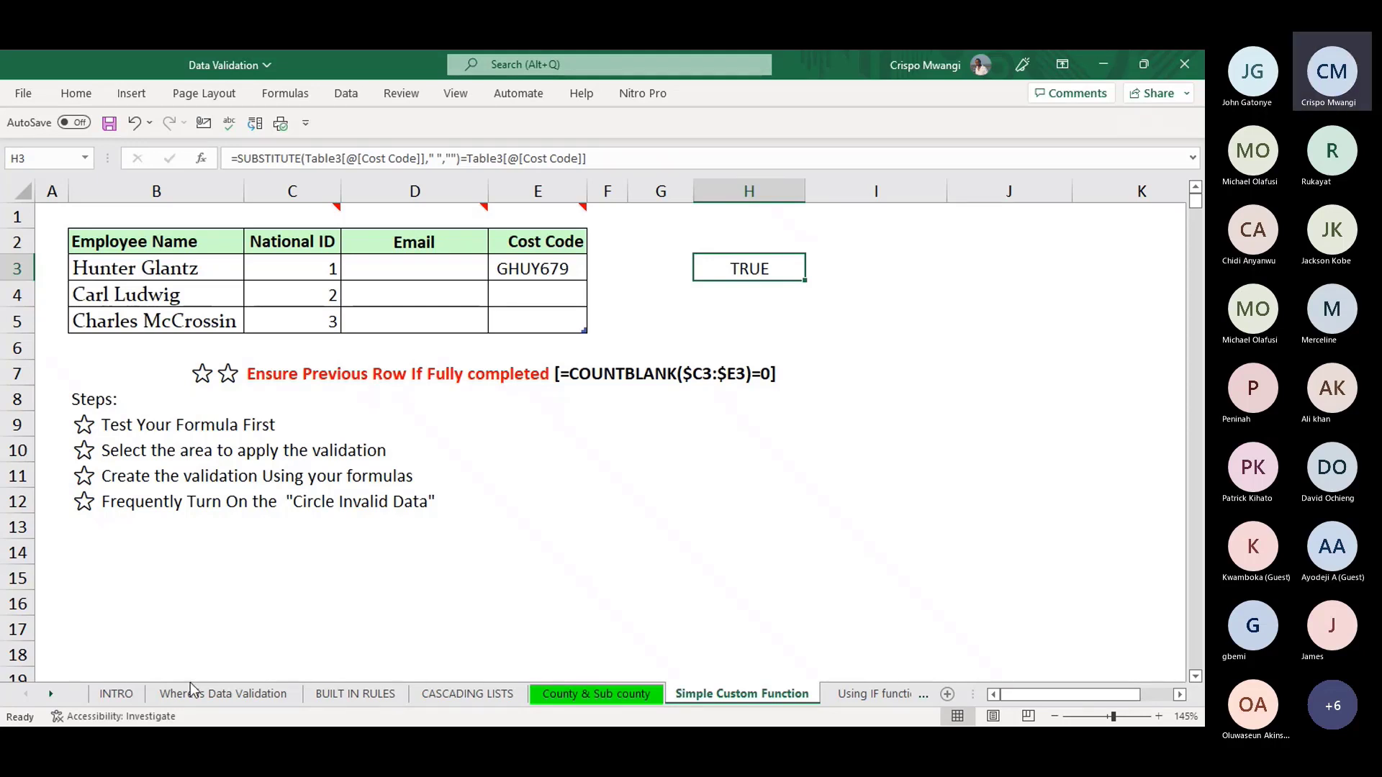
left_click(119, 695)
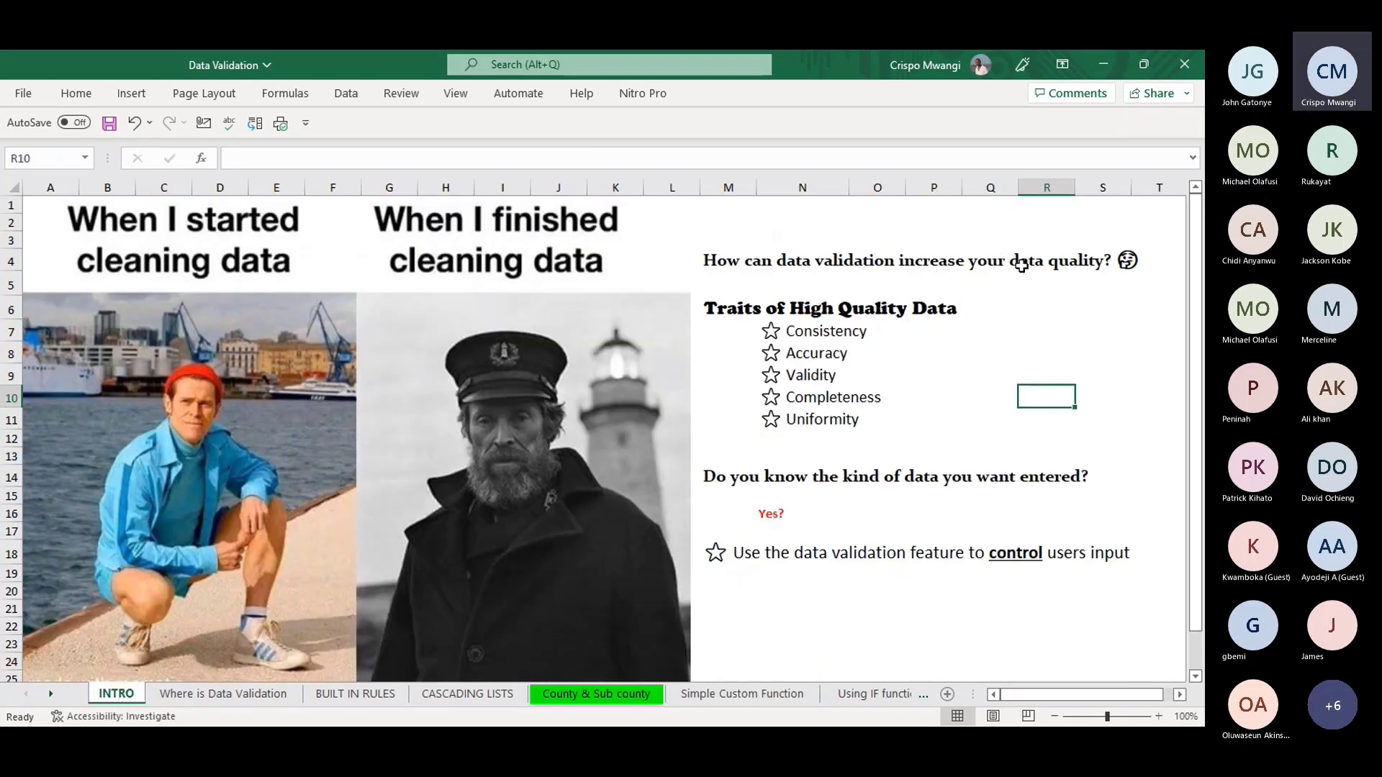
left_click(822, 401)
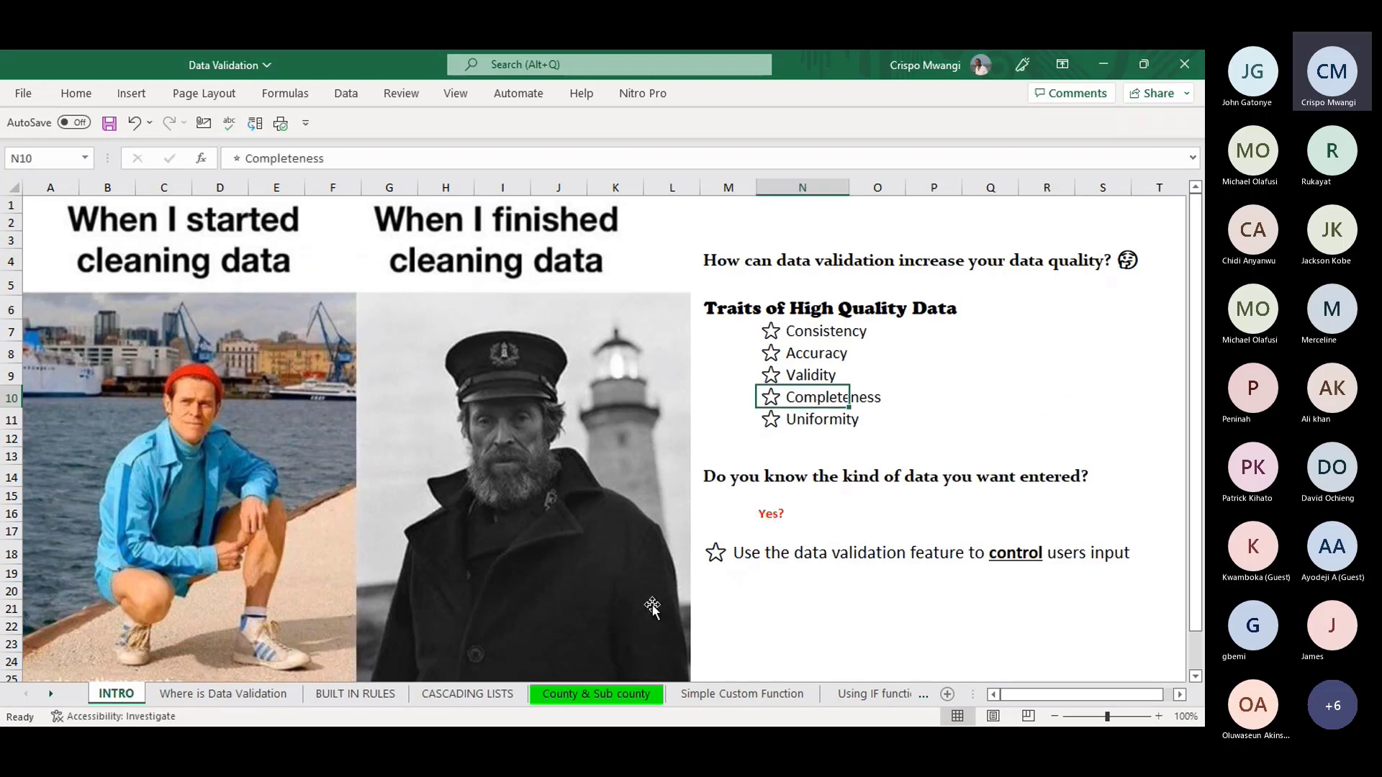
left_click(704, 692)
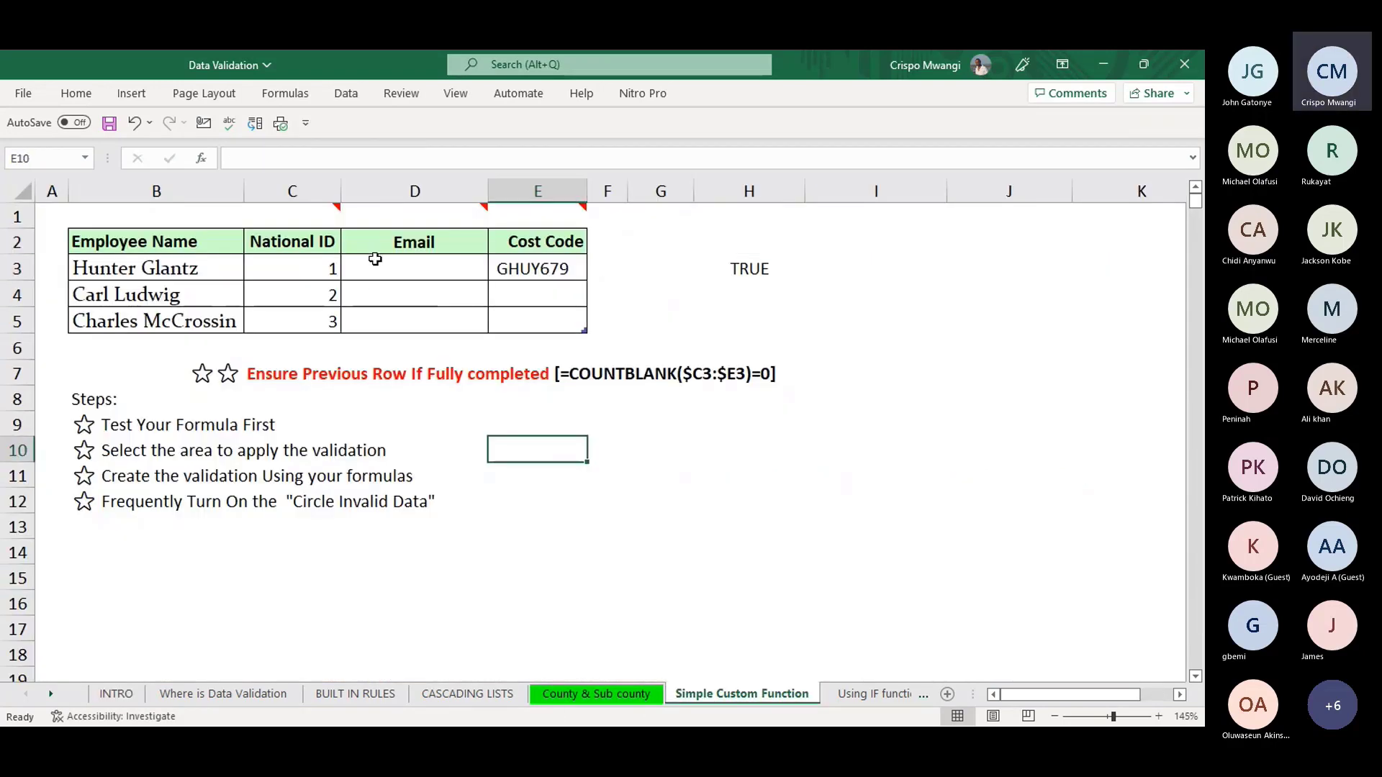
left_click_drag(309, 269, 532, 321)
left_click(321, 266)
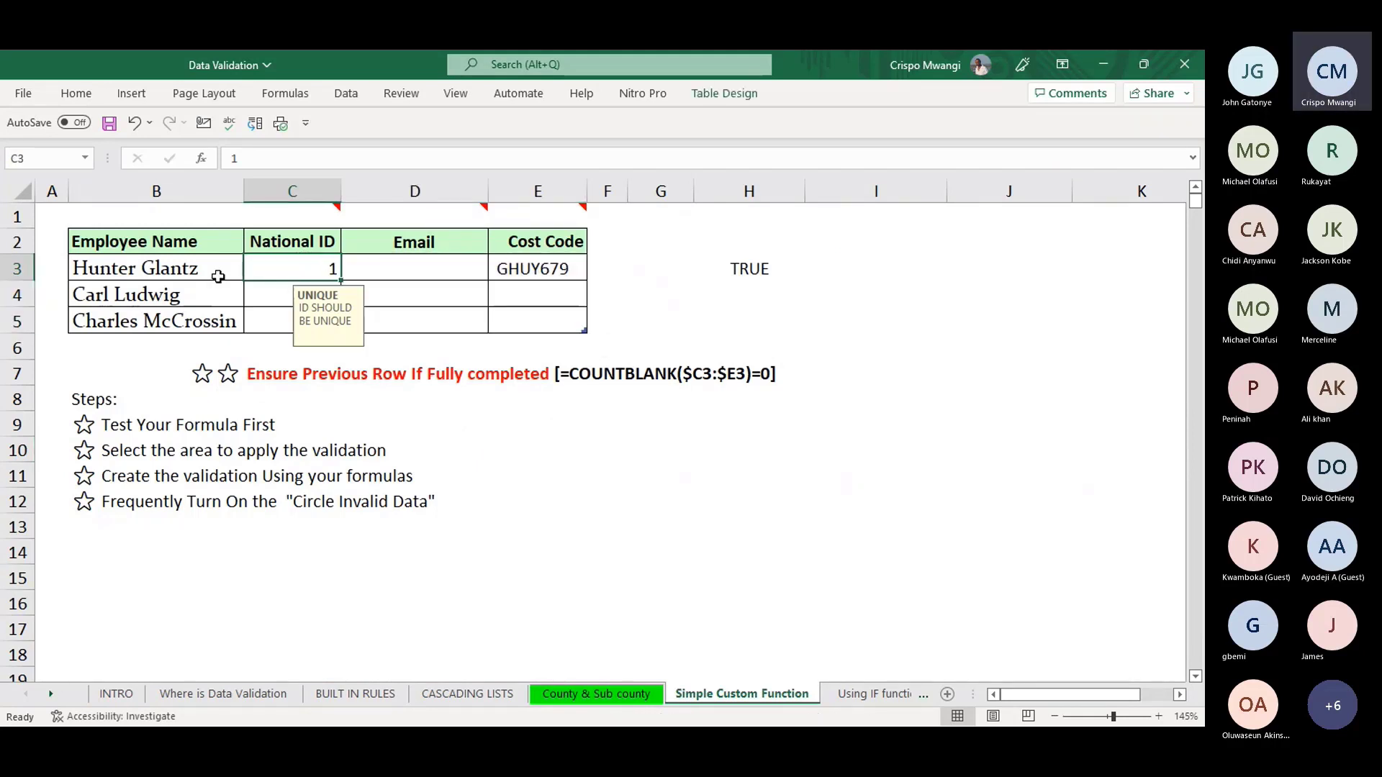
left_click(302, 293)
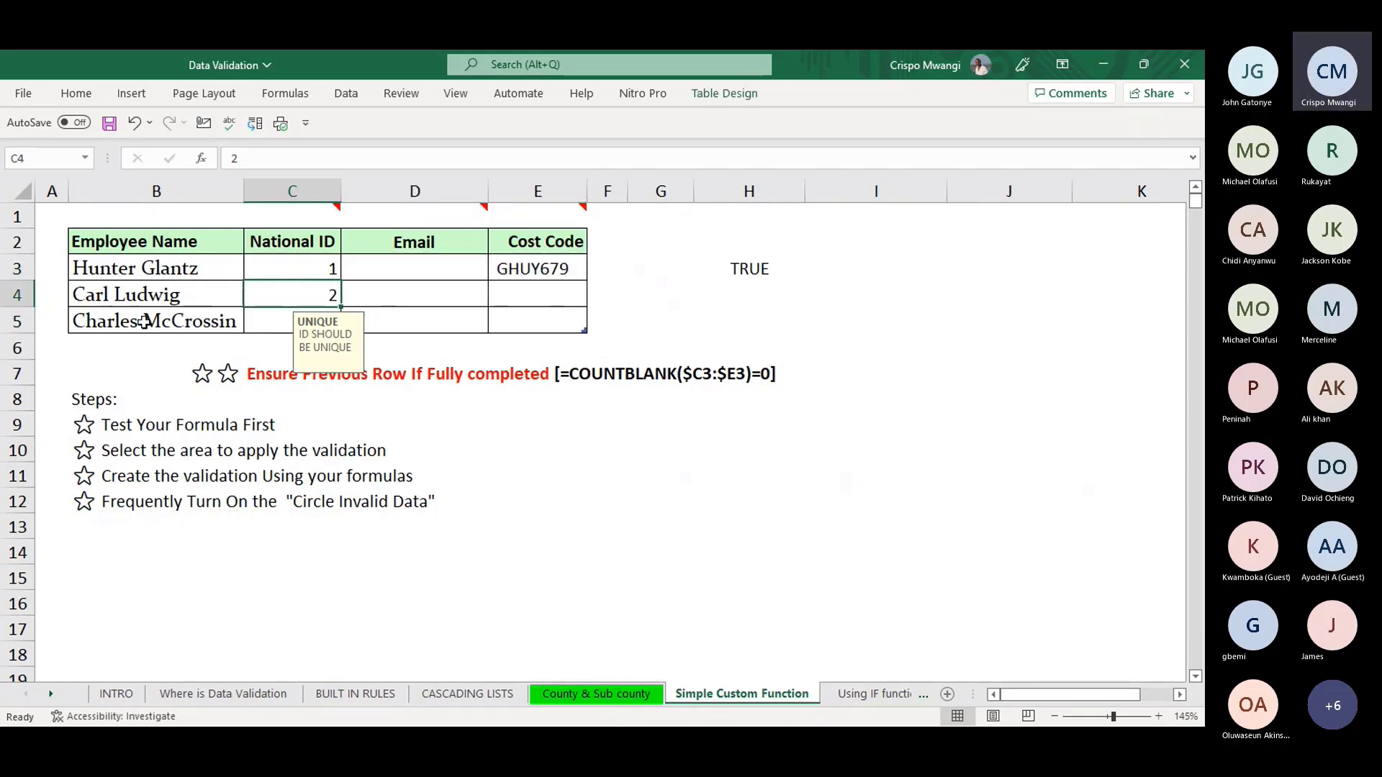
left_click(296, 268)
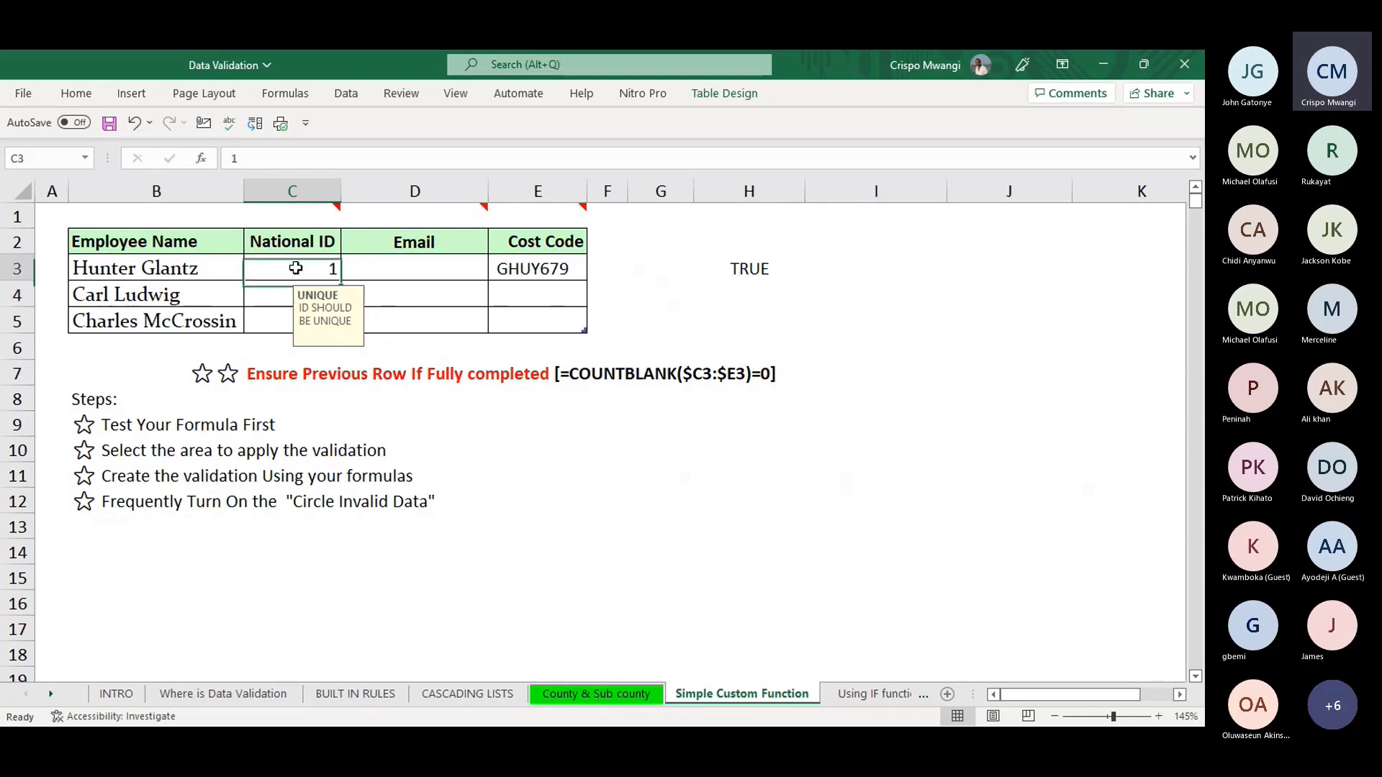
left_click(403, 268)
left_click(525, 267)
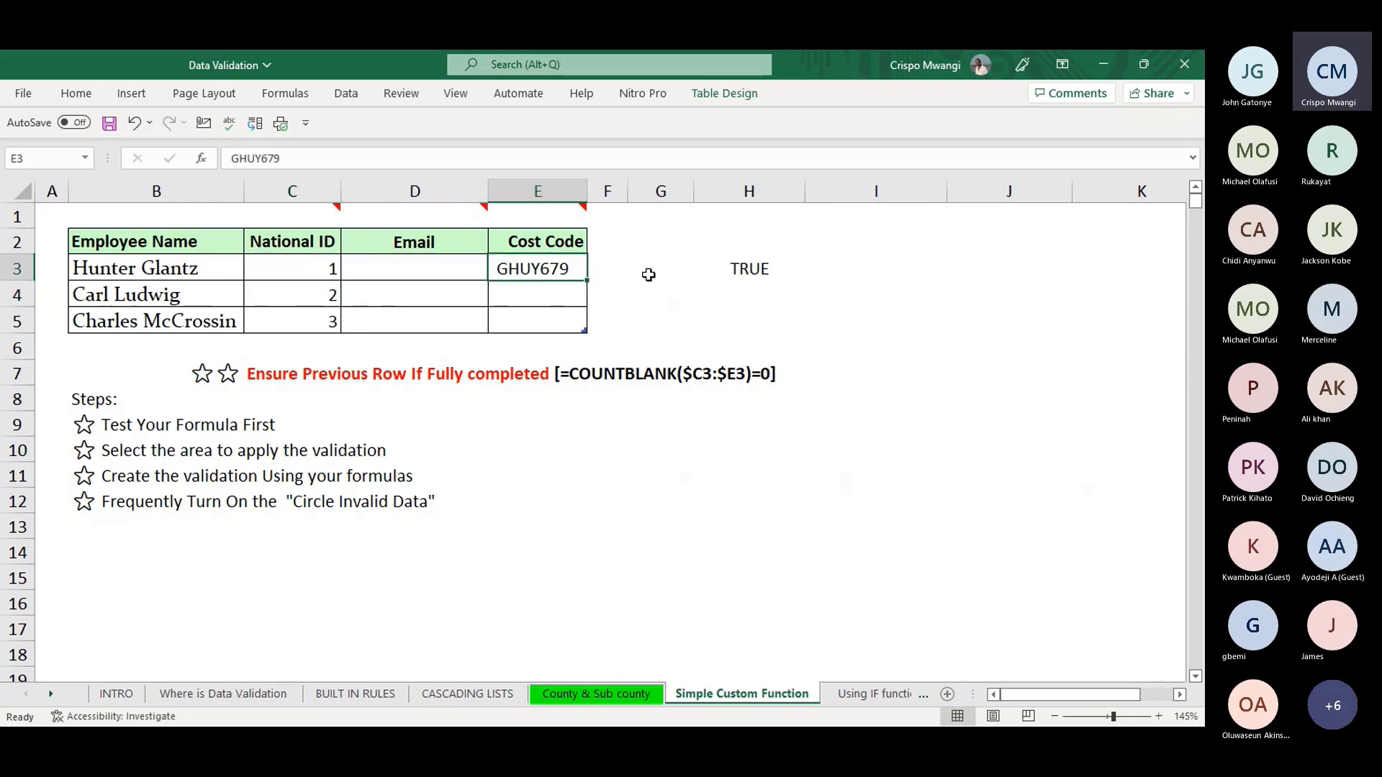
left_click(649, 275)
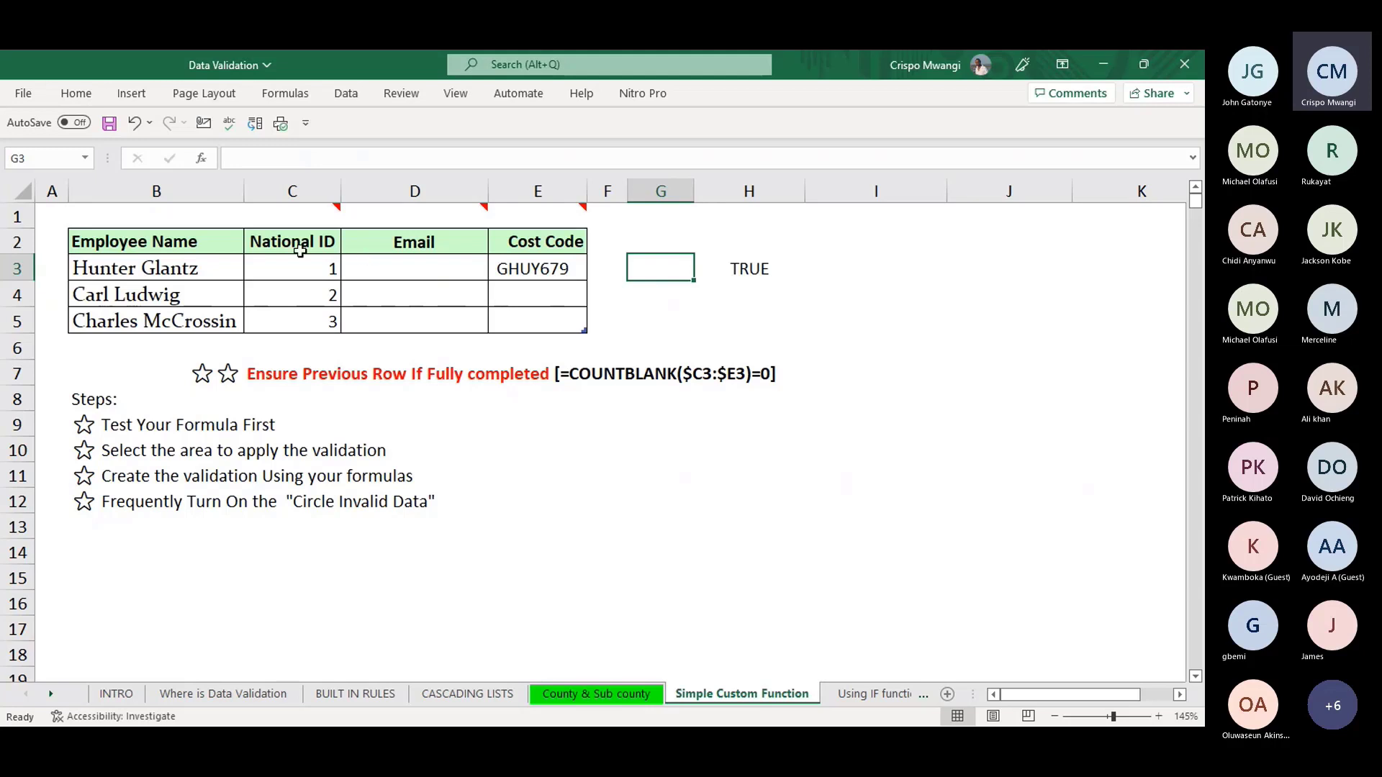
- Select C3:E5, erase all its validation rules with Clear All, and delete the entries
left_click_drag(288, 268, 547, 269)
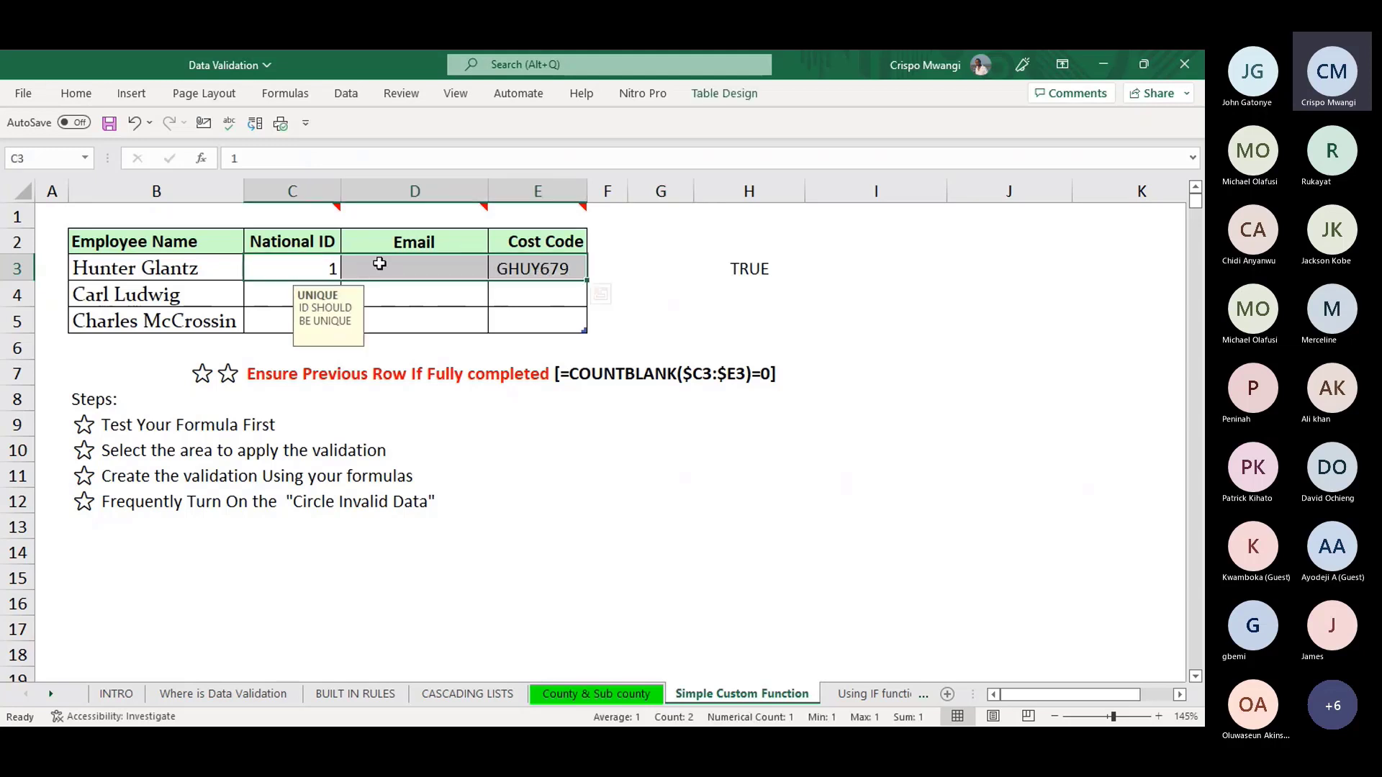
left_click(260, 292)
left_click_drag(317, 266, 568, 311)
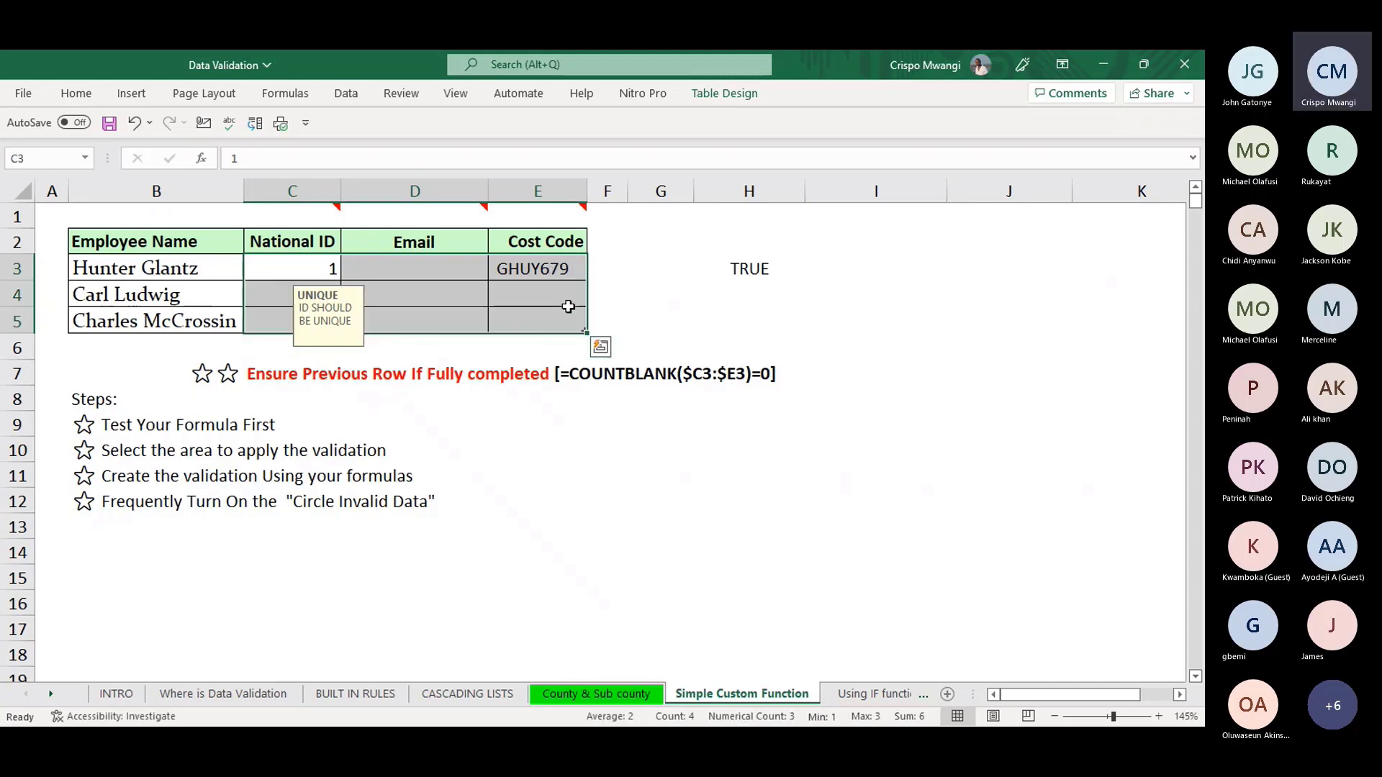
key("alt+a")
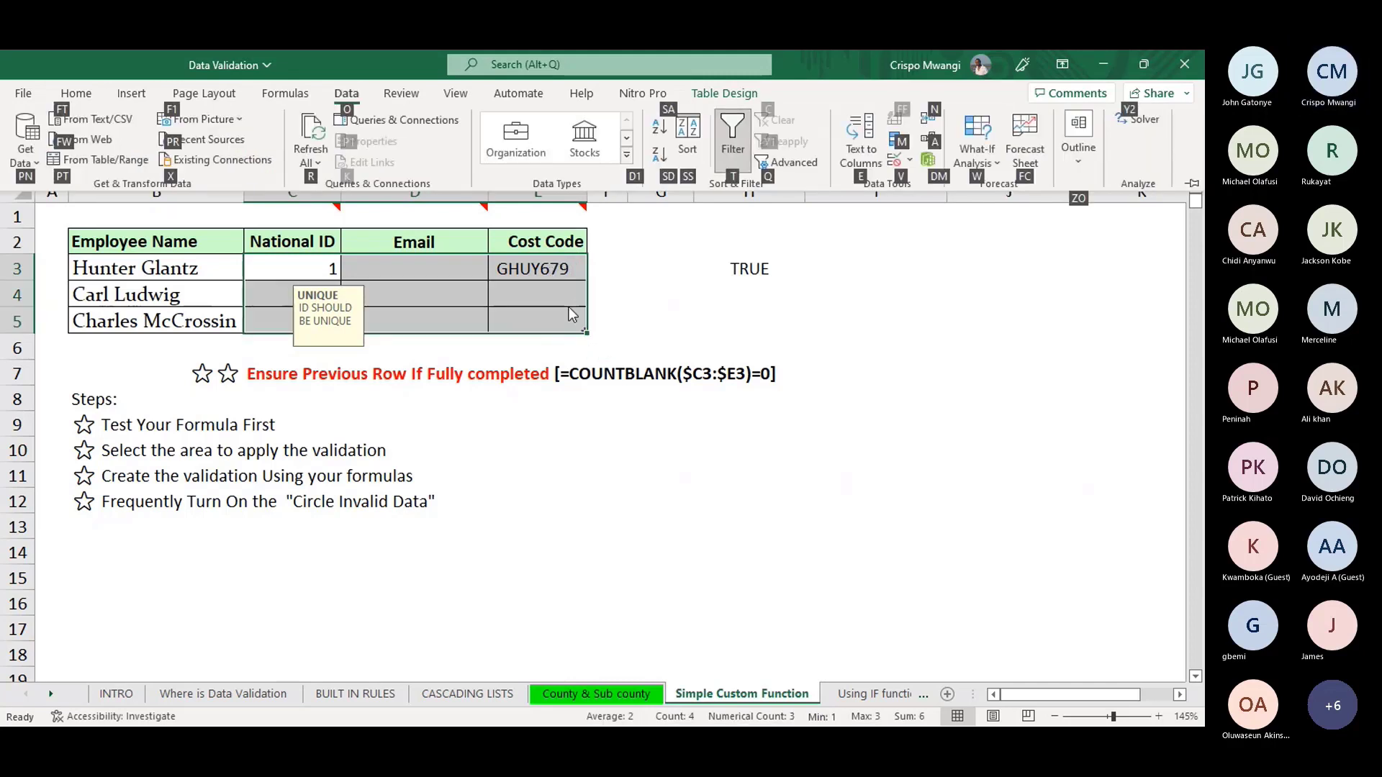
key("v")
key("v")
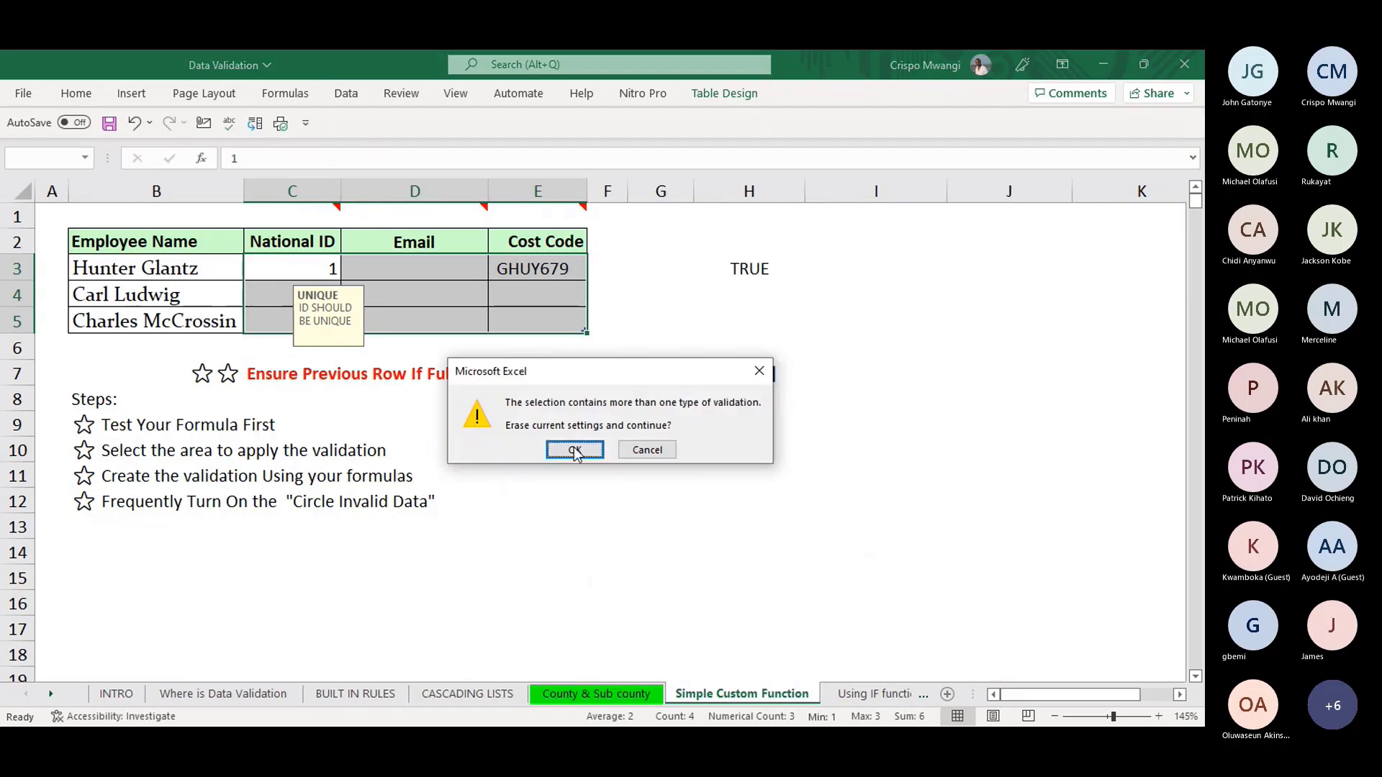
left_click(573, 452)
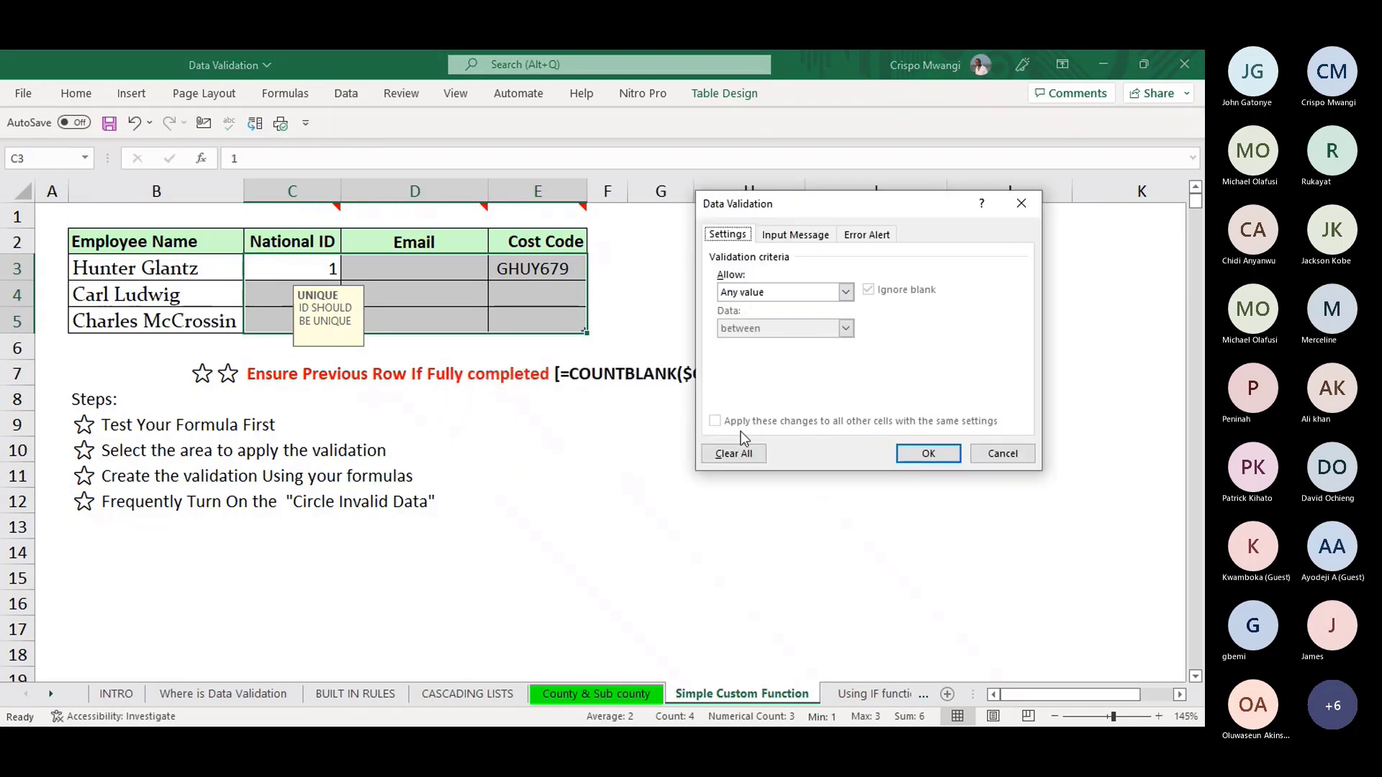
left_click(736, 453)
left_click(949, 455)
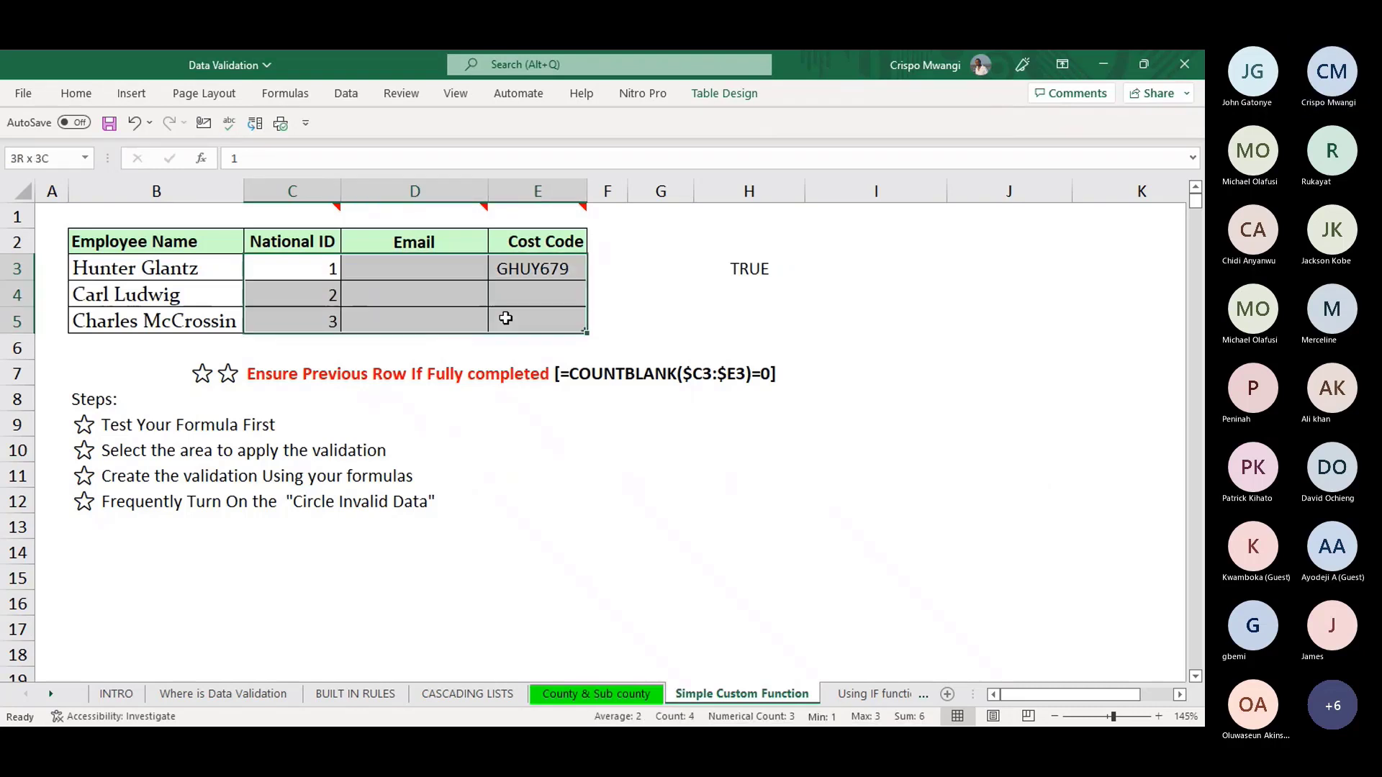
key("Delete")
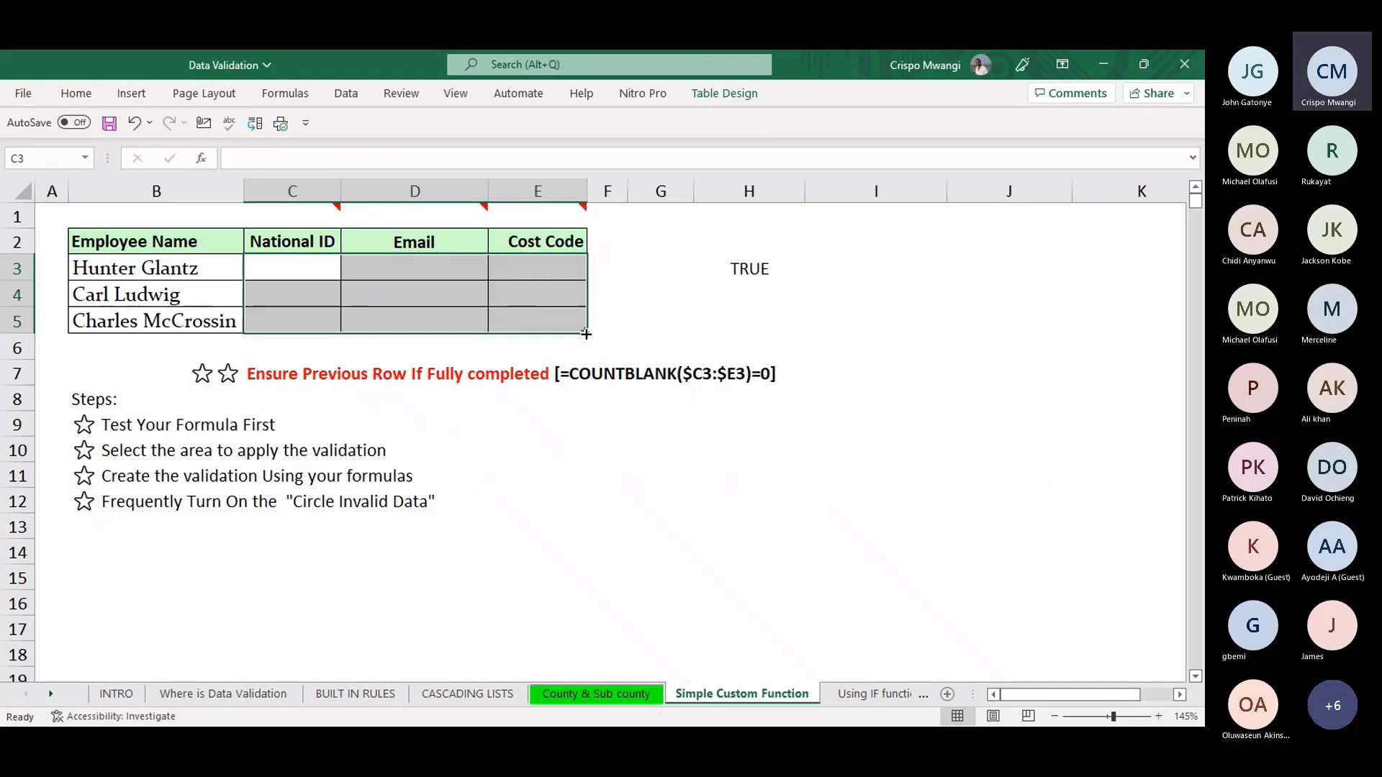
- Open Data Validation for C3:E5, set Allow to Custom, and move the dialog aside
left_click(295, 293)
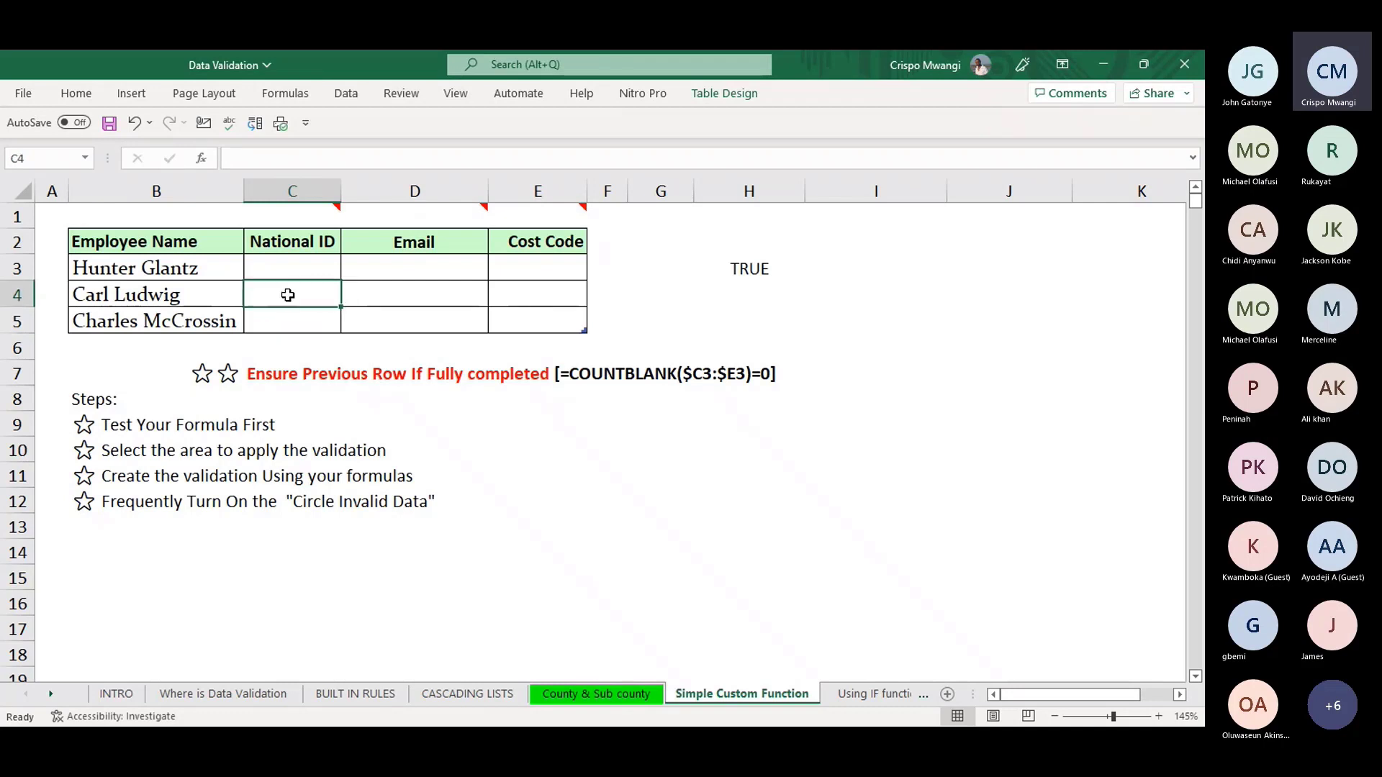
key("Up")
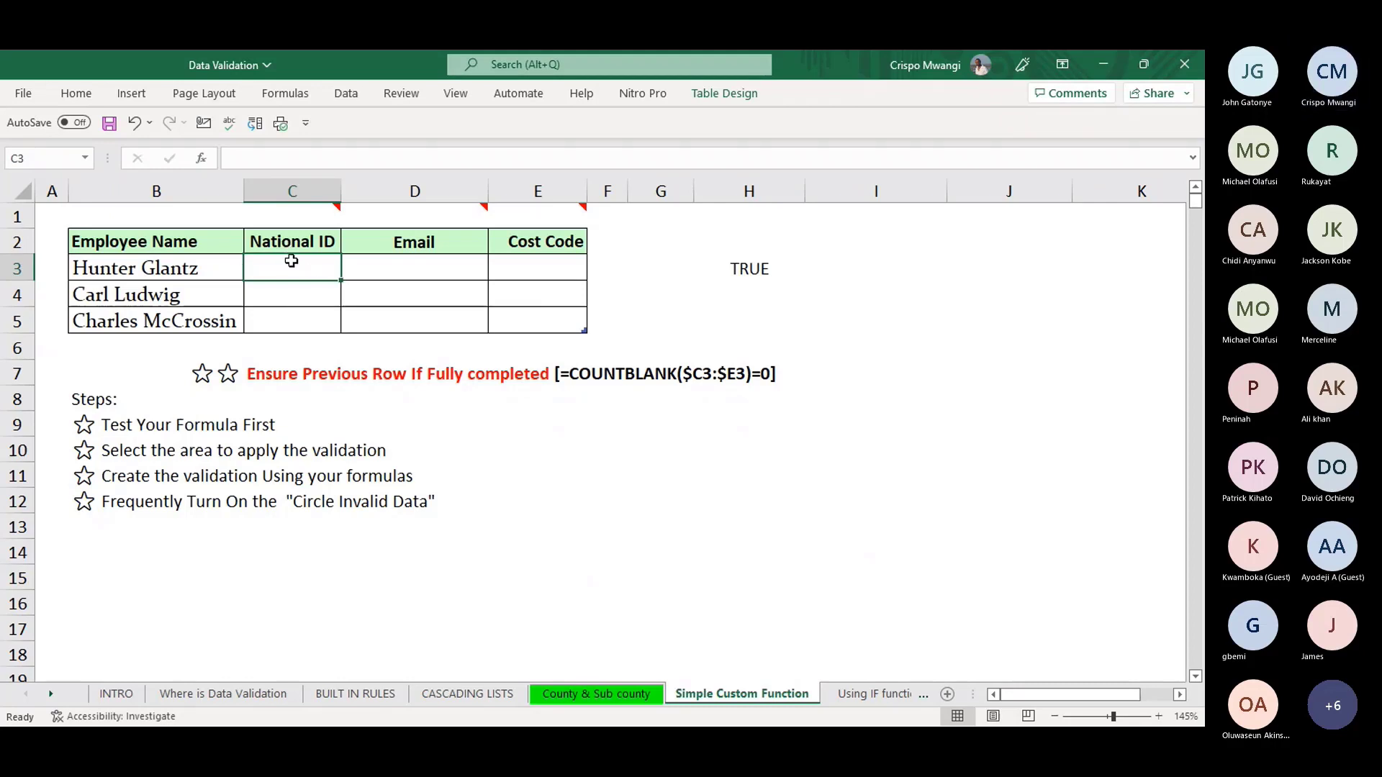
left_click_drag(293, 265, 516, 322)
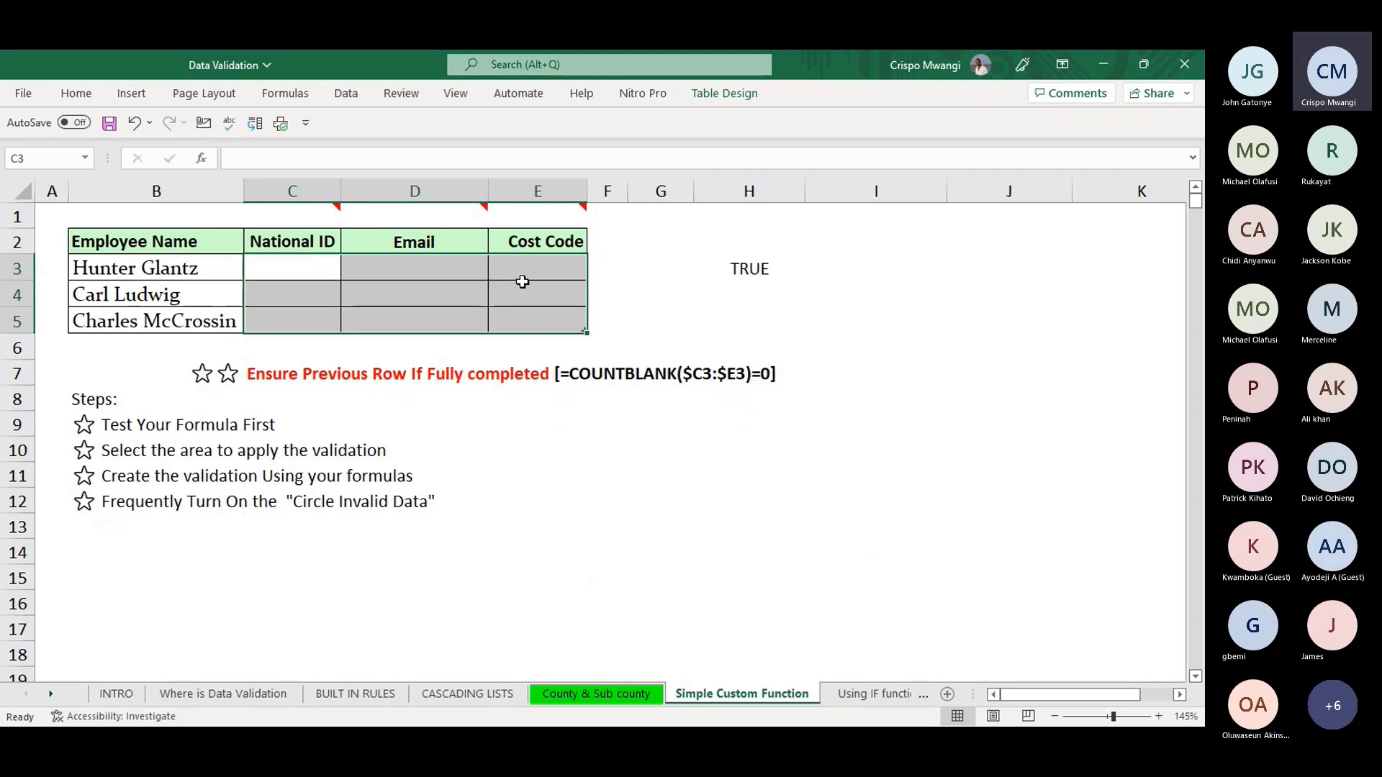
key("alt")
key("a")
key("v")
key("v")
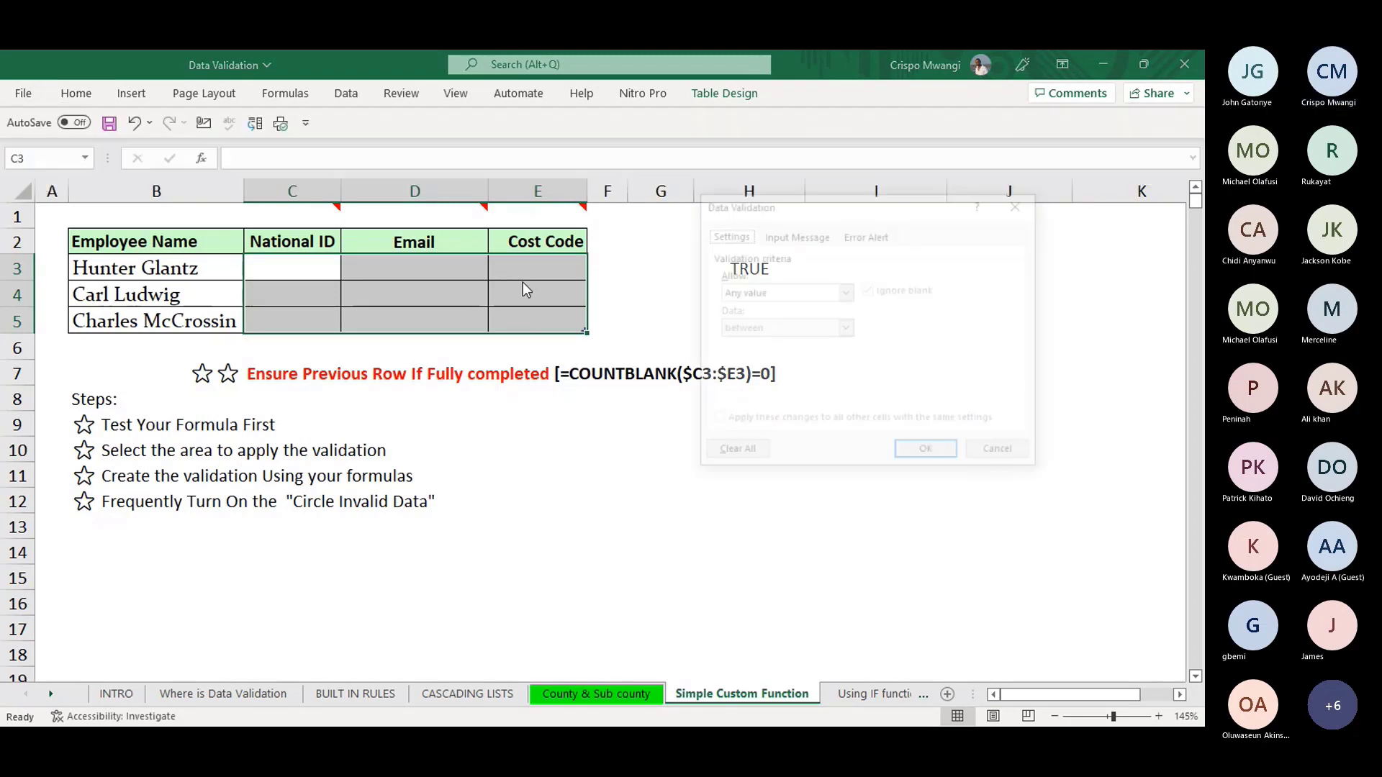
left_click(847, 295)
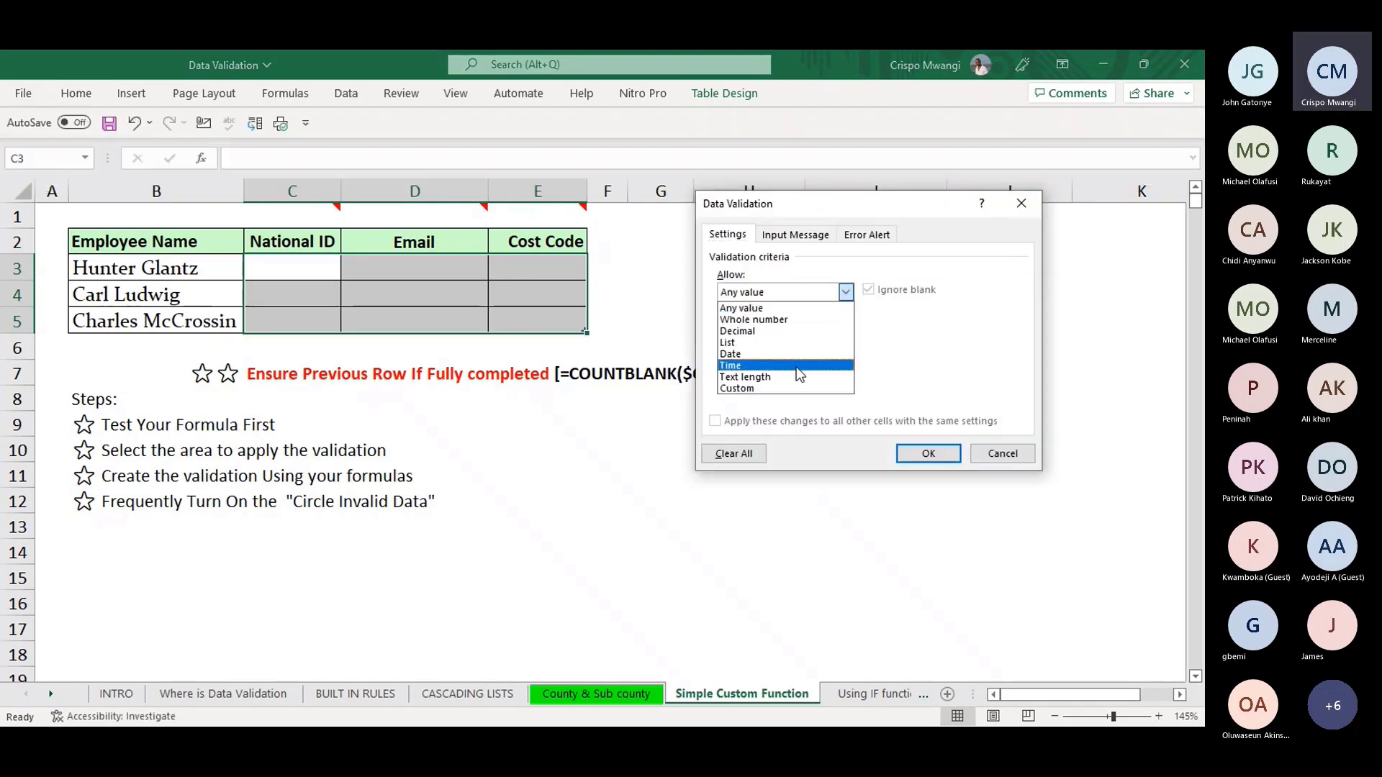
left_click(763, 393)
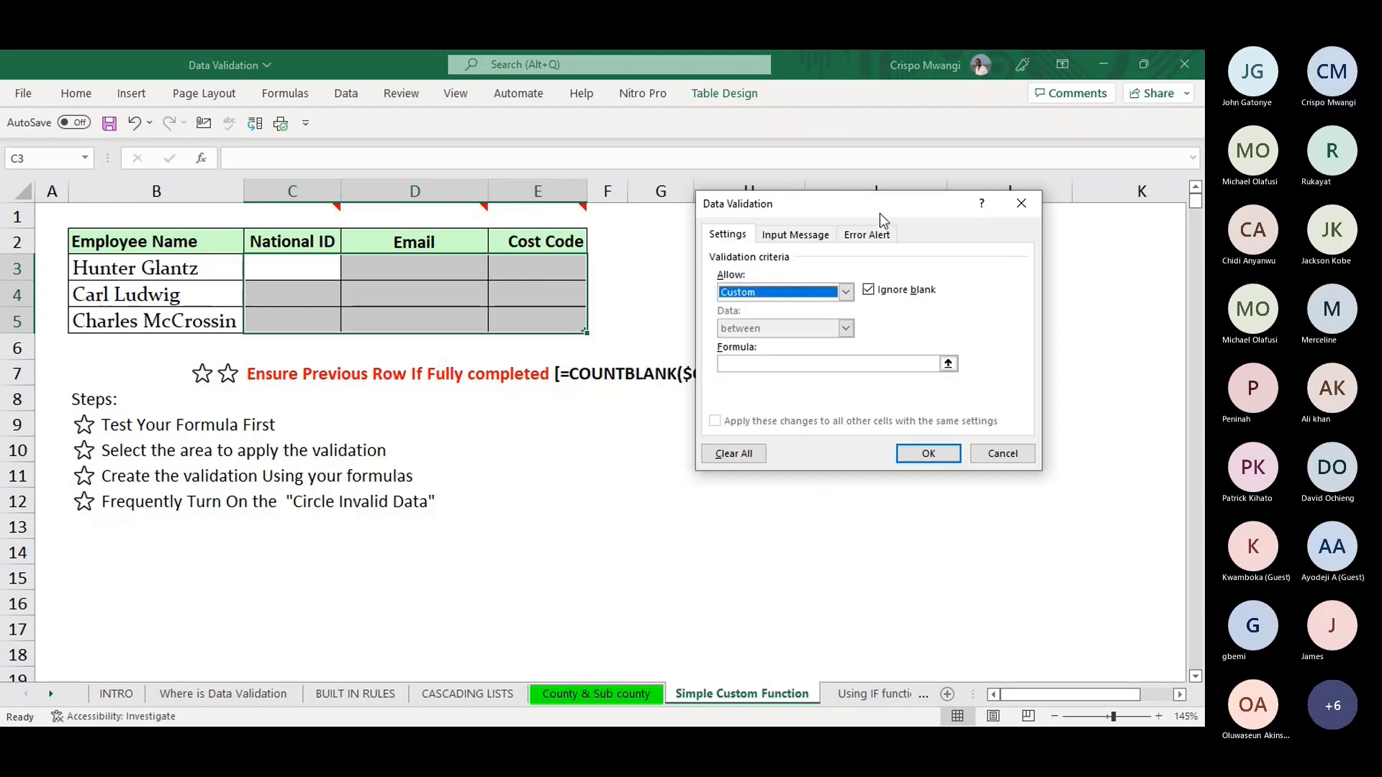
left_click_drag(879, 213, 570, 426)
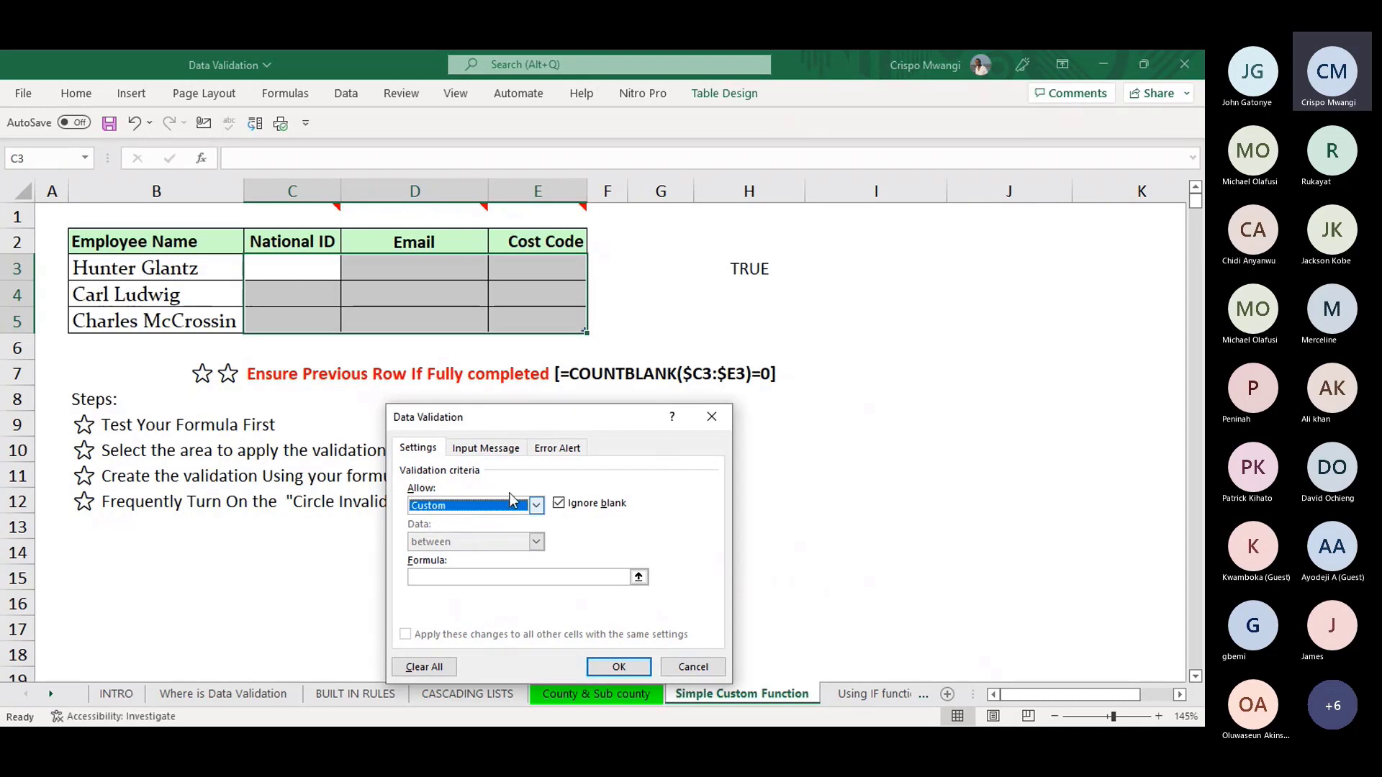
- Enter the formula =COUNTBLANK($C2:$E2)=0 and save the rule
left_click(453, 578)
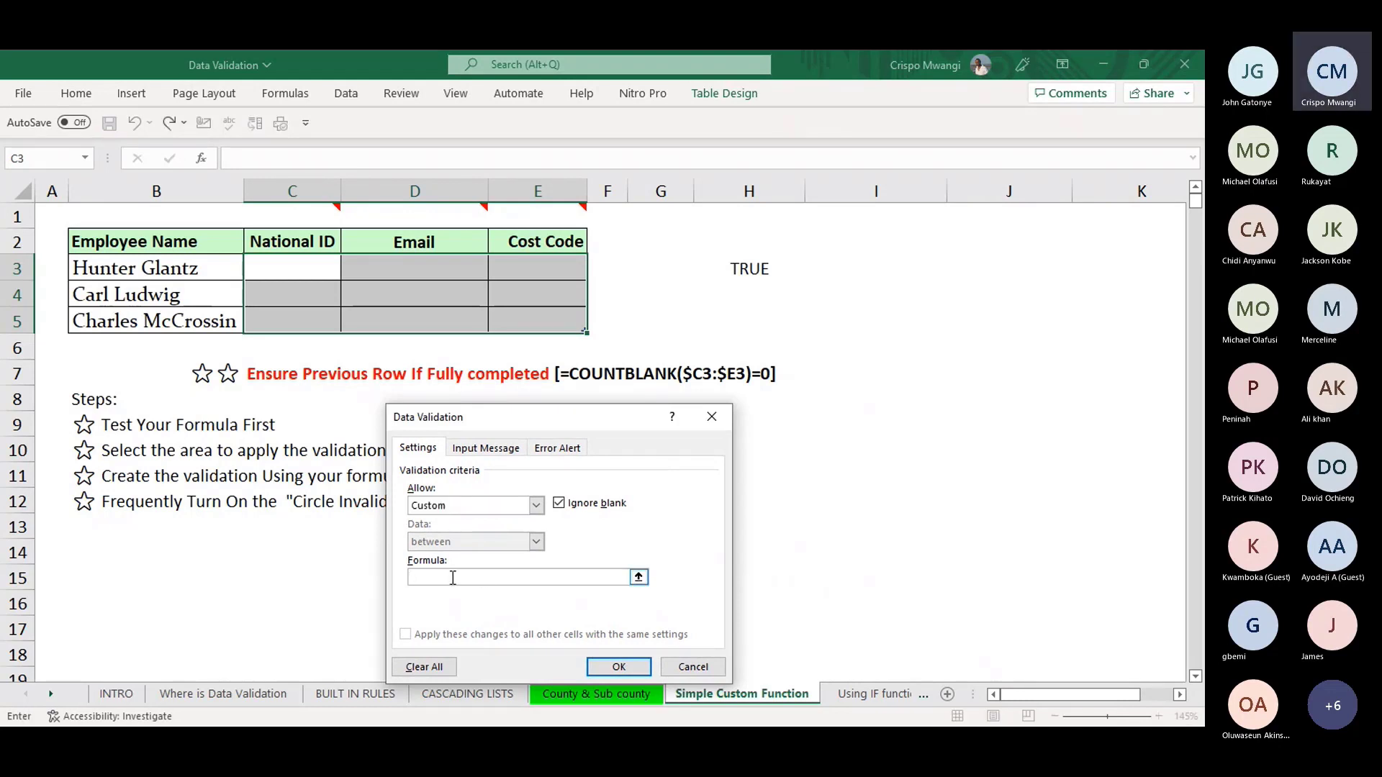
type("=COUNTBLANK(")
left_click(313, 240)
left_click_drag(313, 239, 558, 242)
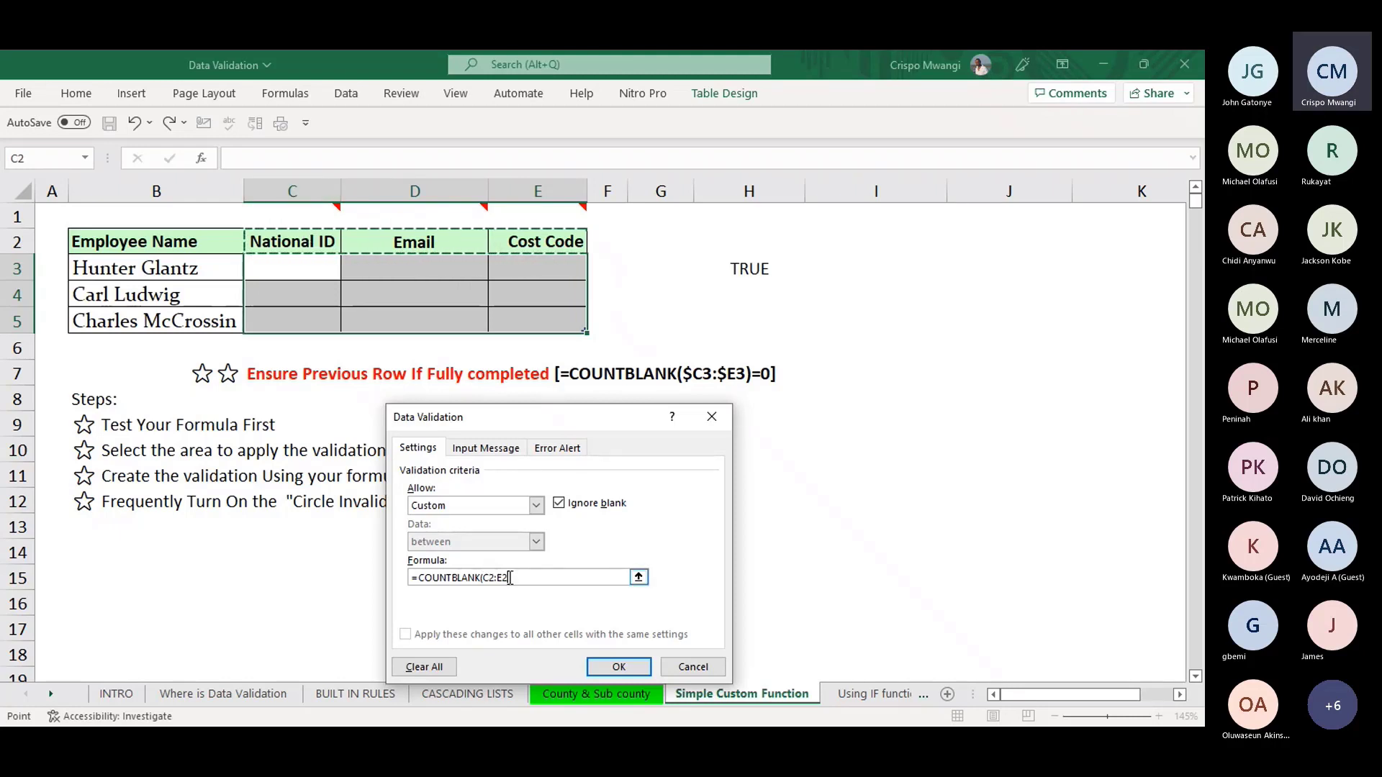
left_click(485, 578)
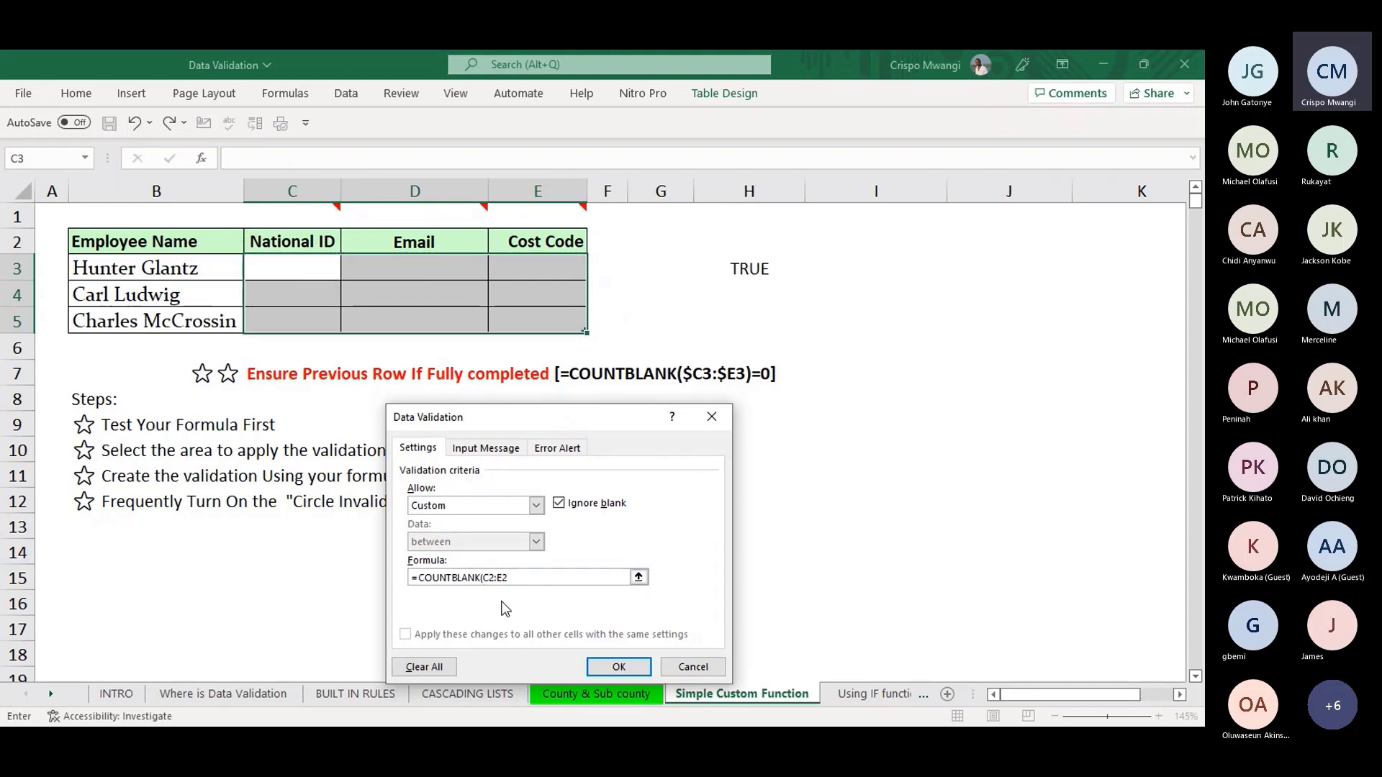
type("$")
key("Right")
key("Right")
key("Right")
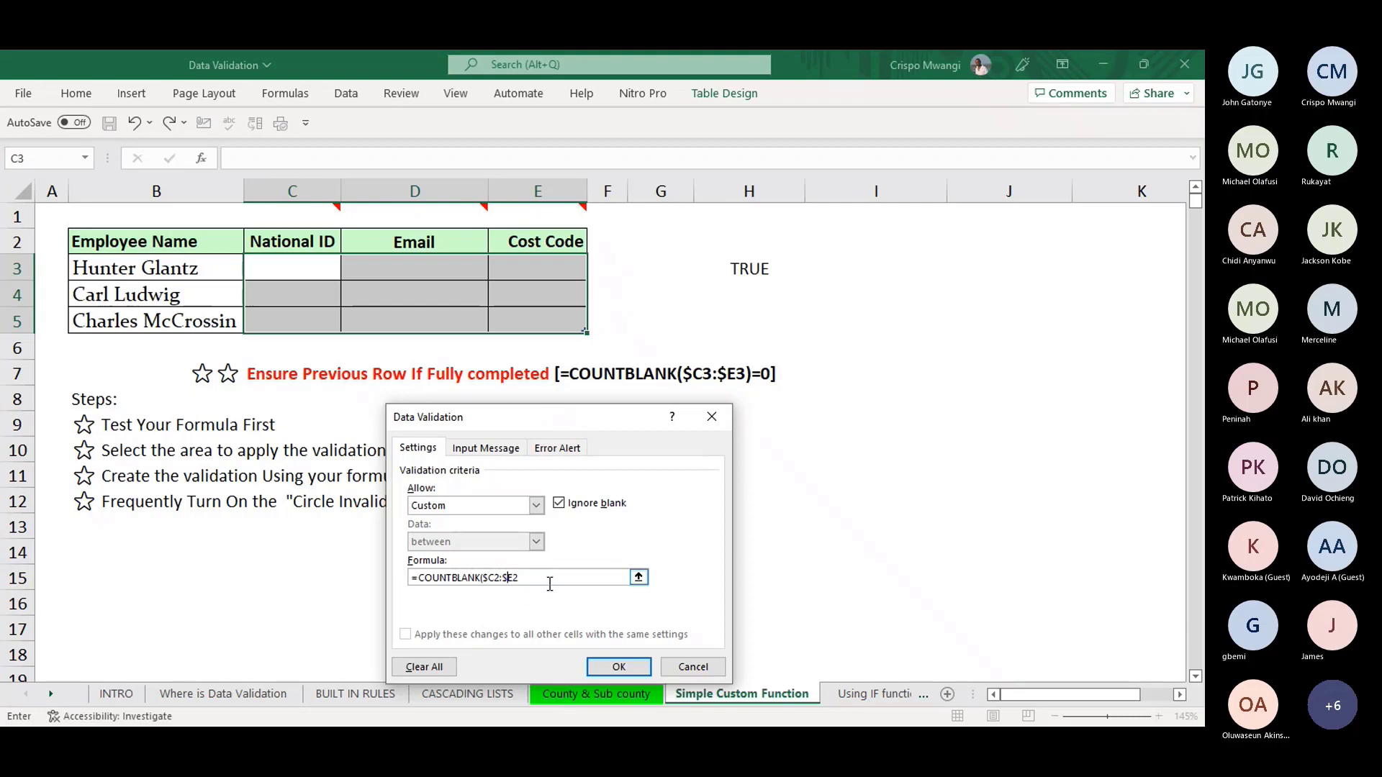
type("$E2")
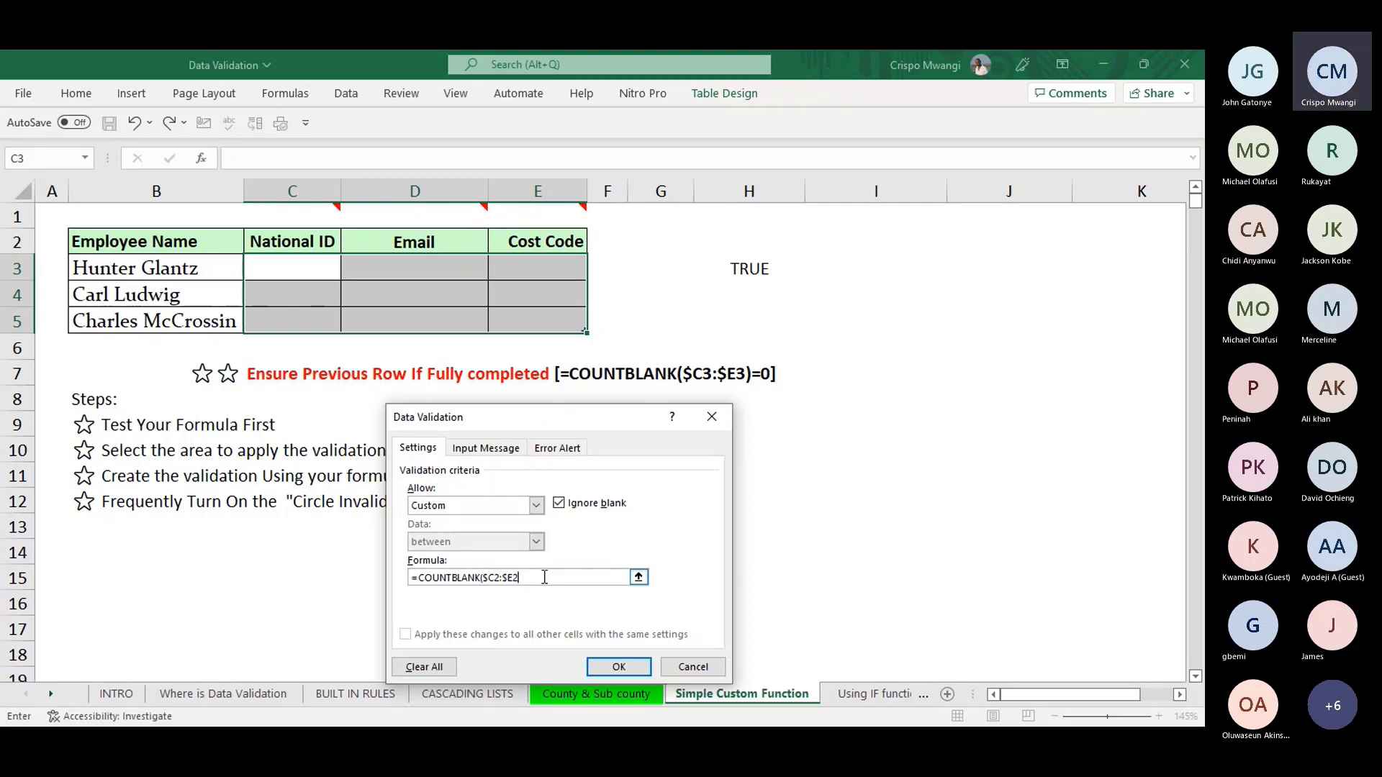
type(")=0")
left_click(619, 668)
- Fill row 3 with National ID 1 and a sample e-mail address
left_click(324, 268)
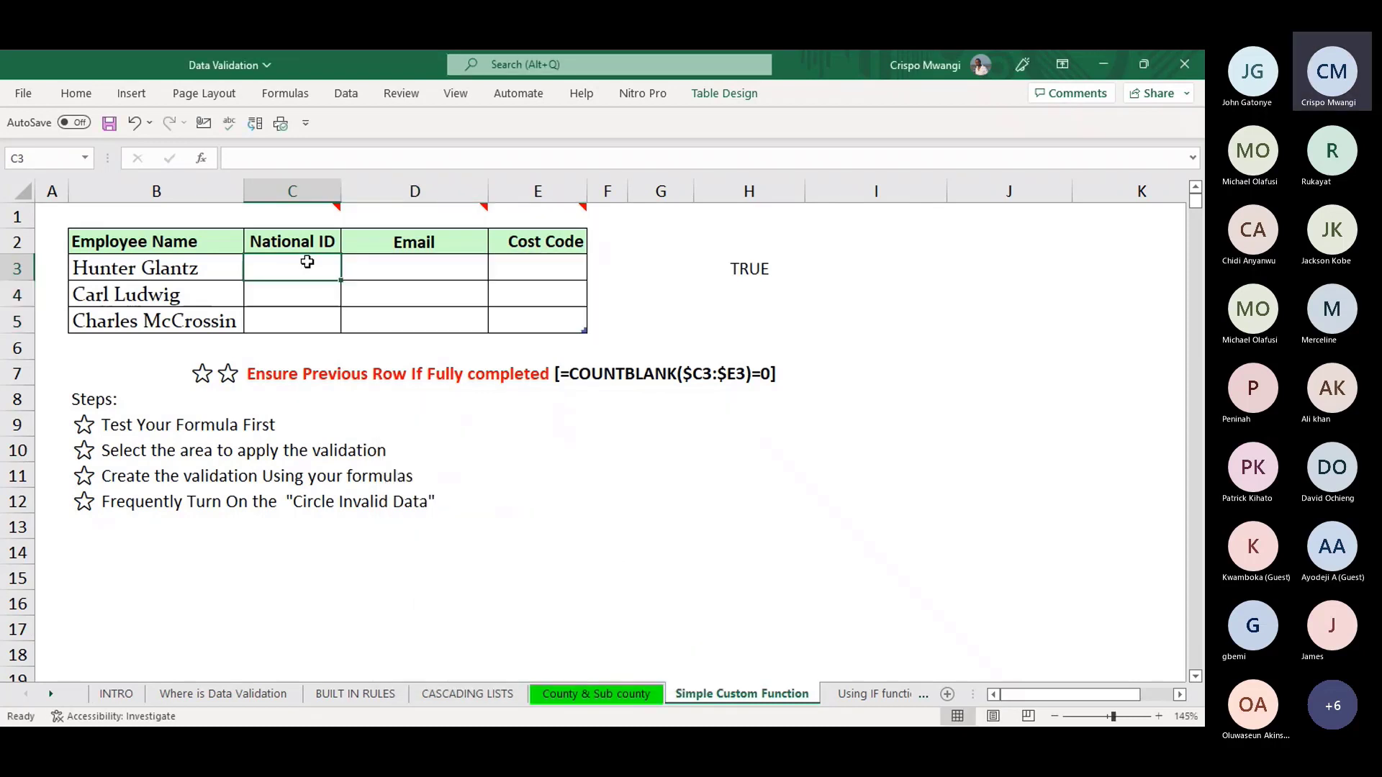
type("1")
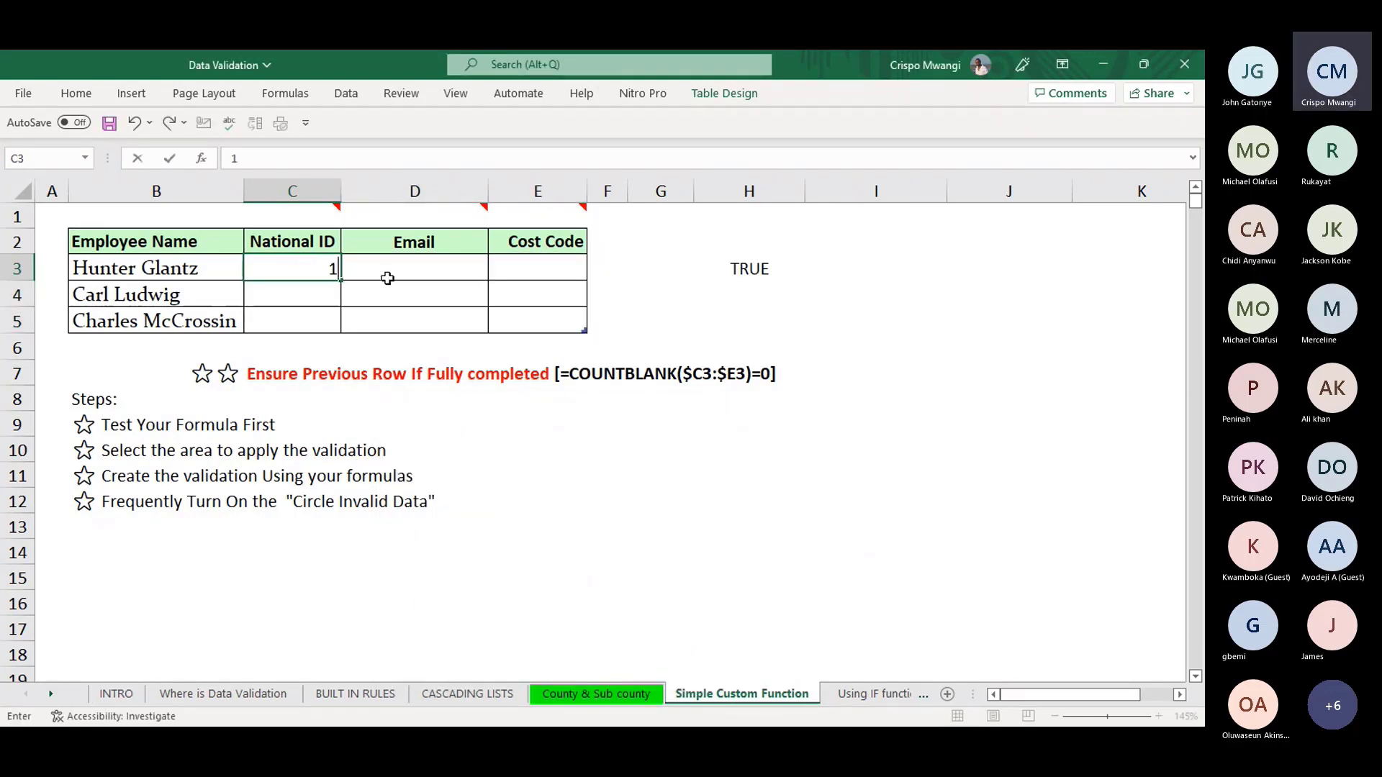
left_click(396, 273)
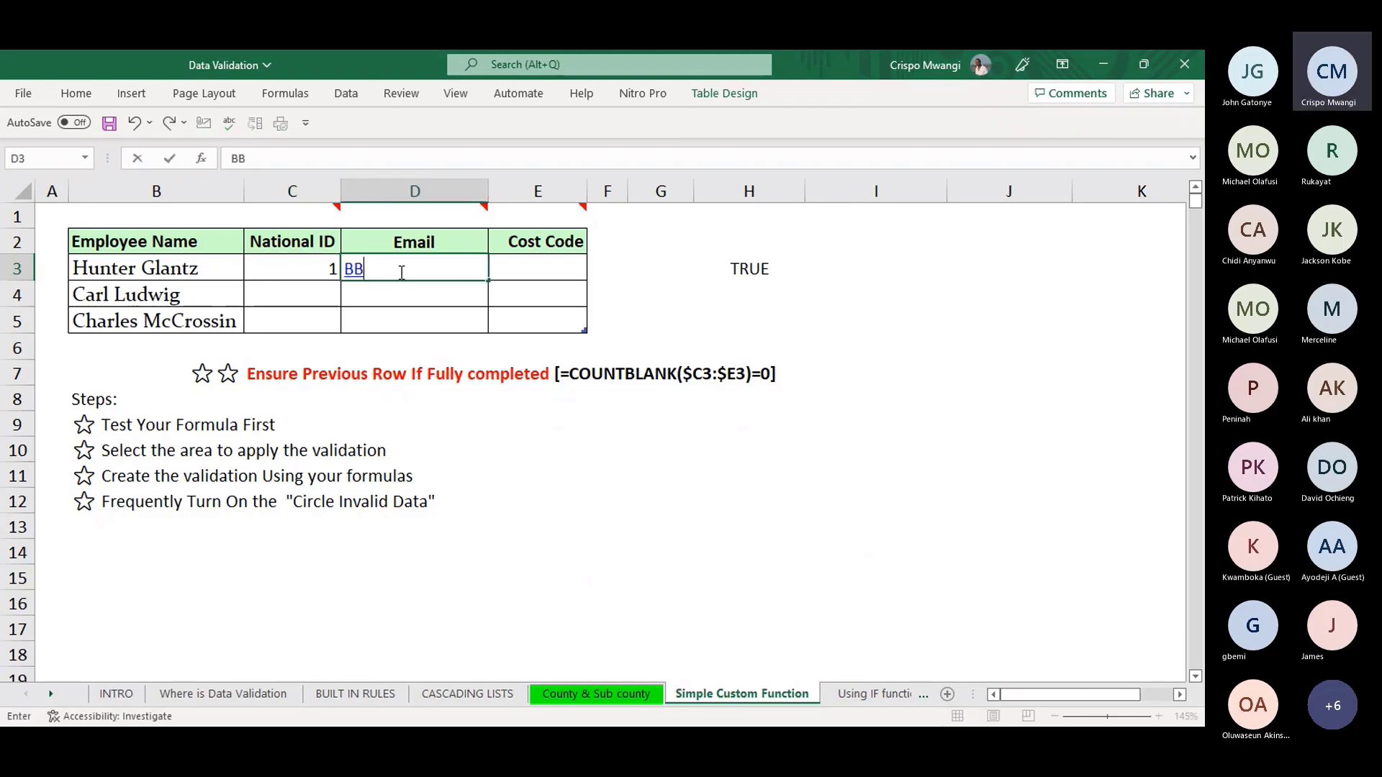
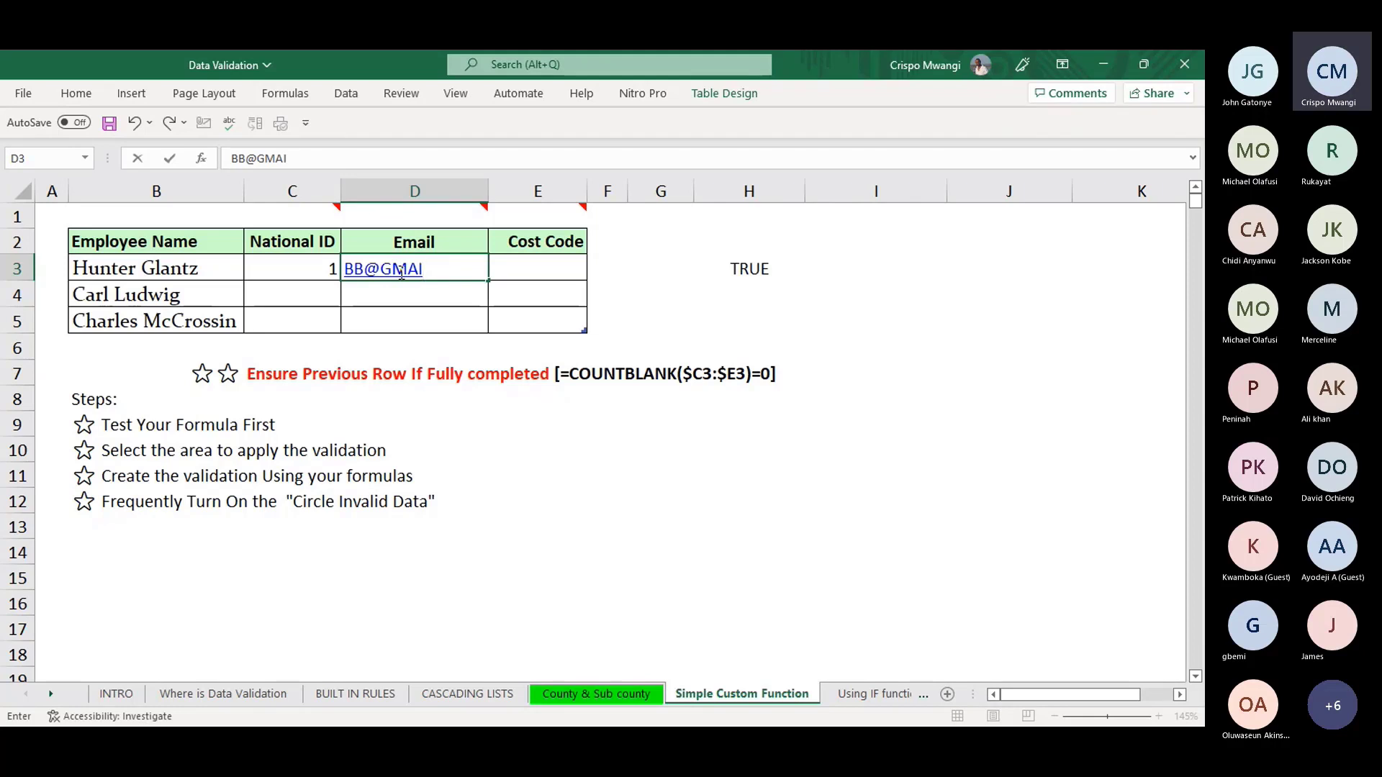
key("Tab")
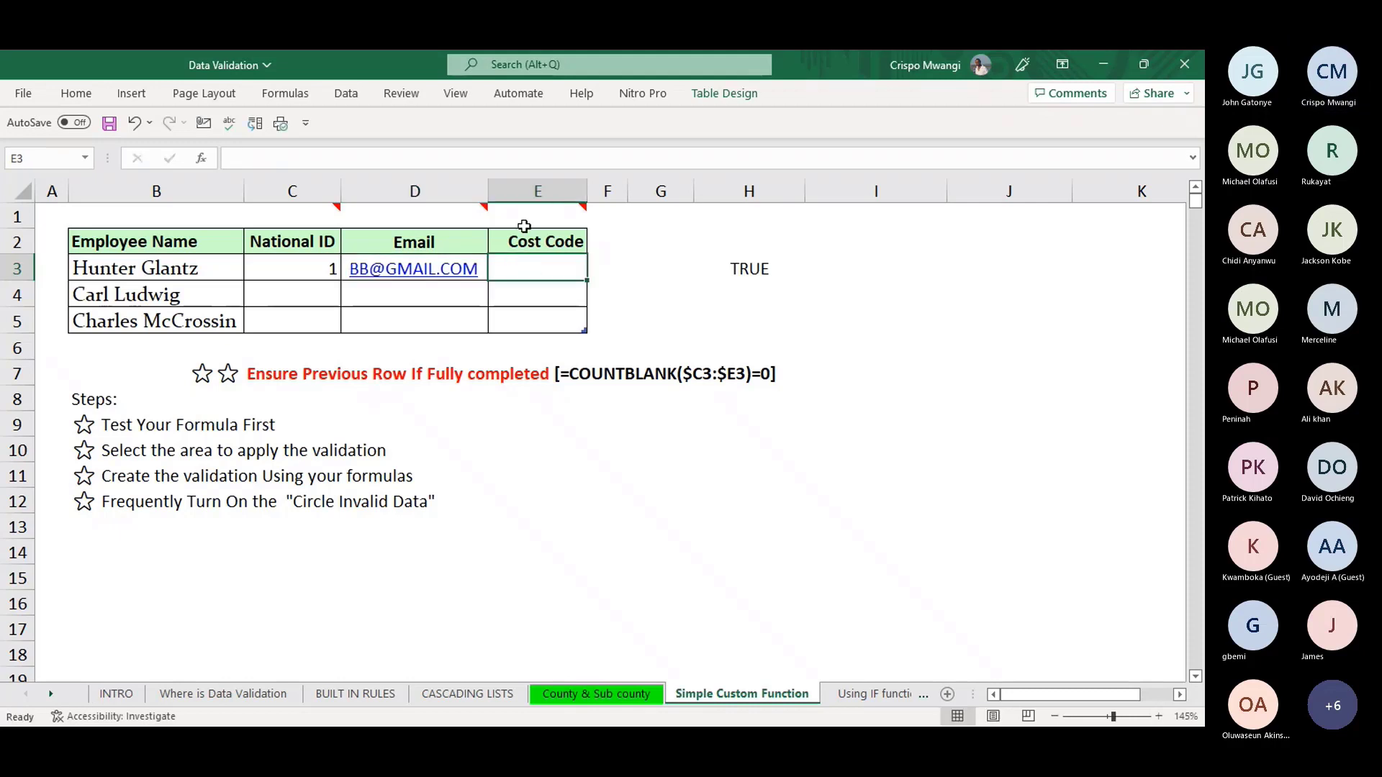
- Enter 5 as the National ID in C4, triggering the validation error
left_click(315, 286)
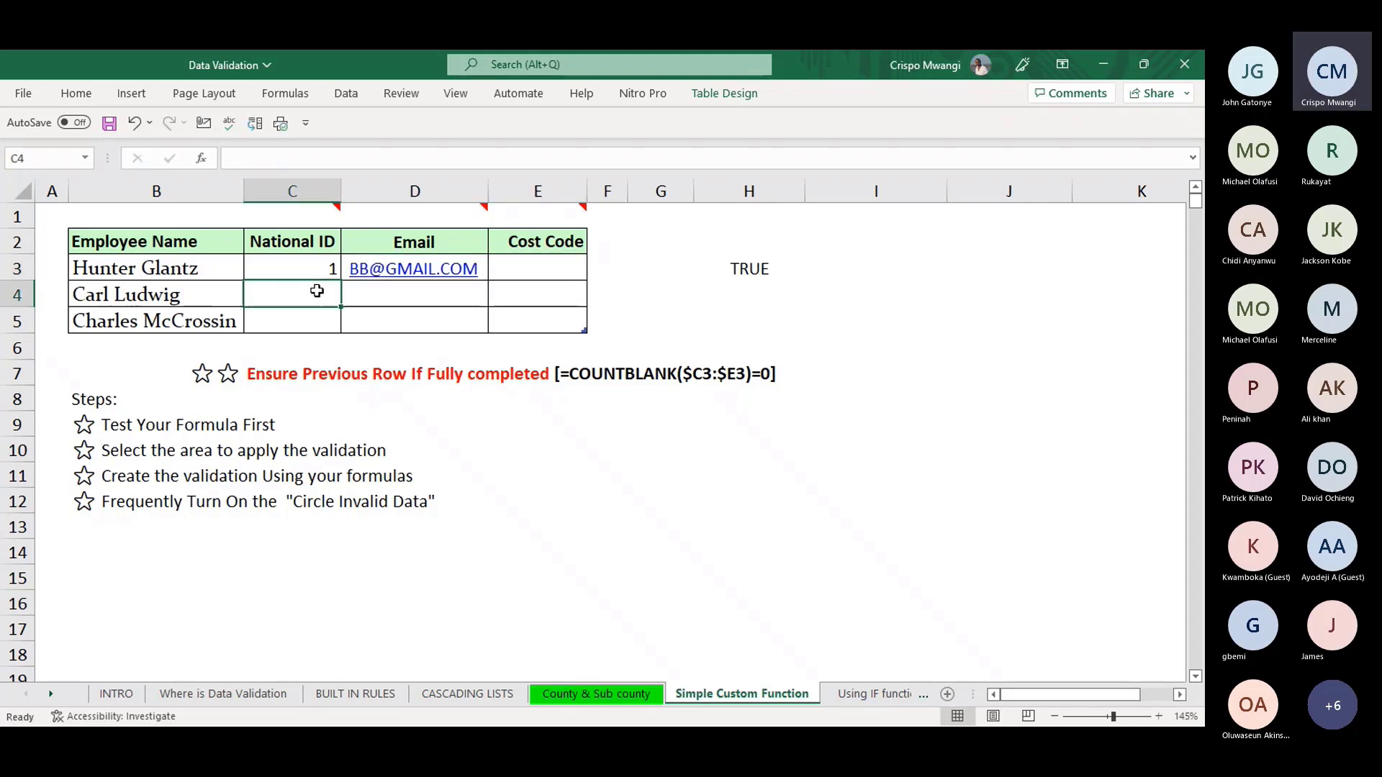
type("5")
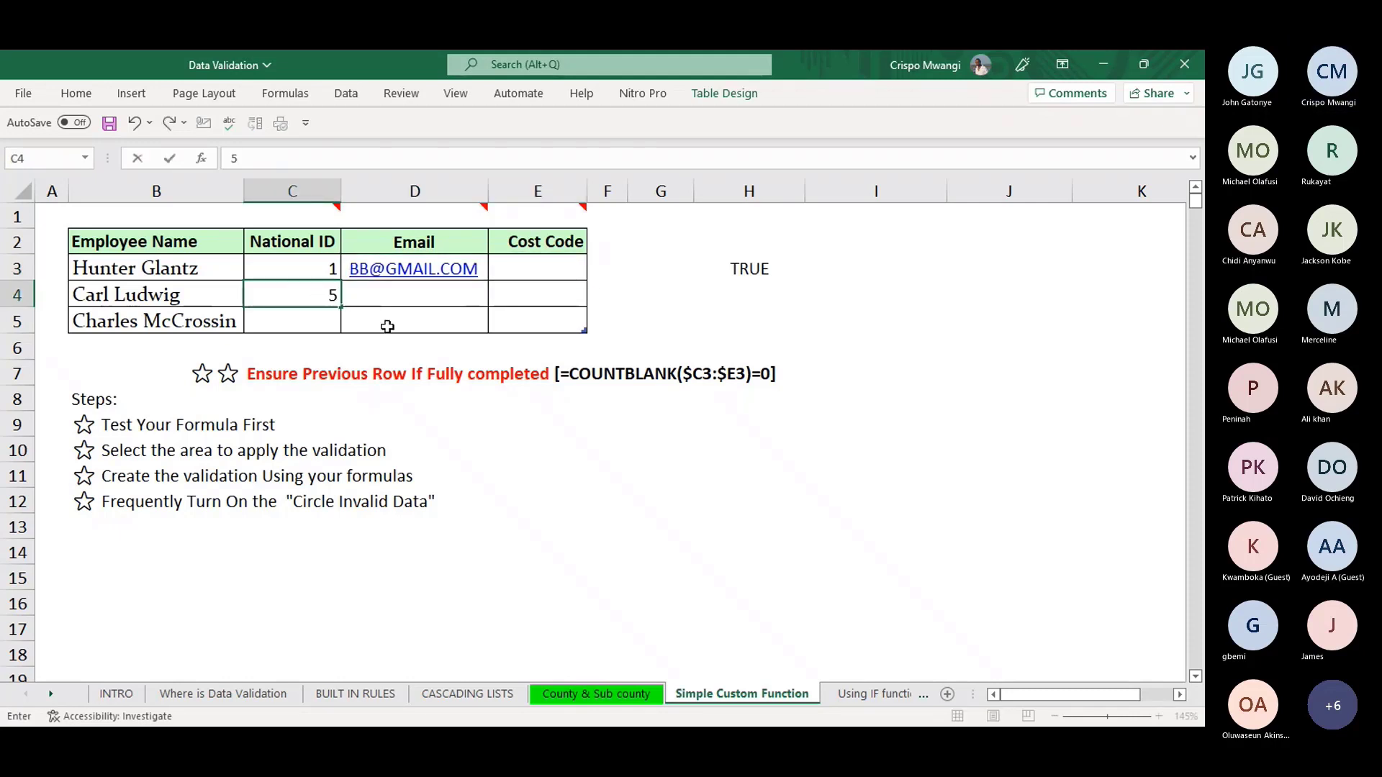
key("Return")
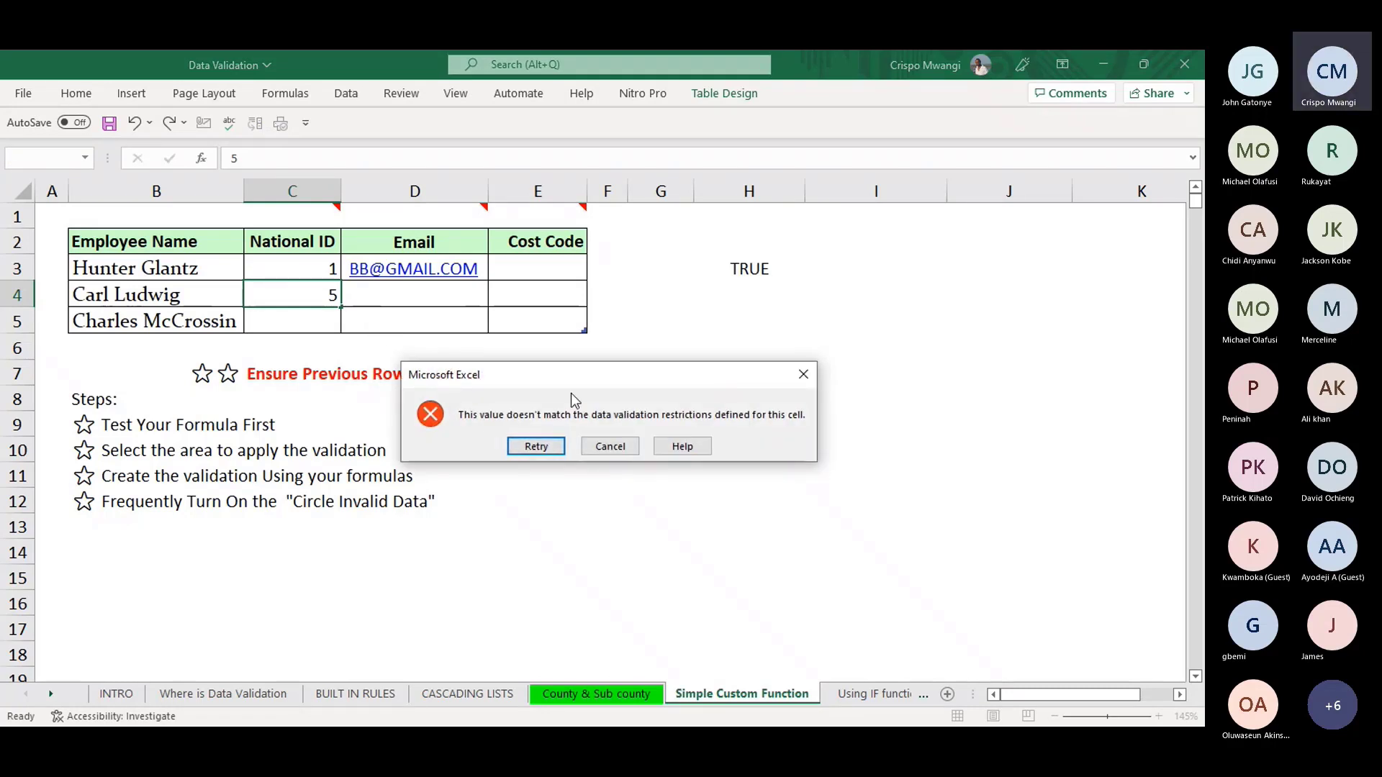
- Move the error message aside and close it, discarding the rejected 5 in C4
left_click_drag(597, 374, 627, 453)
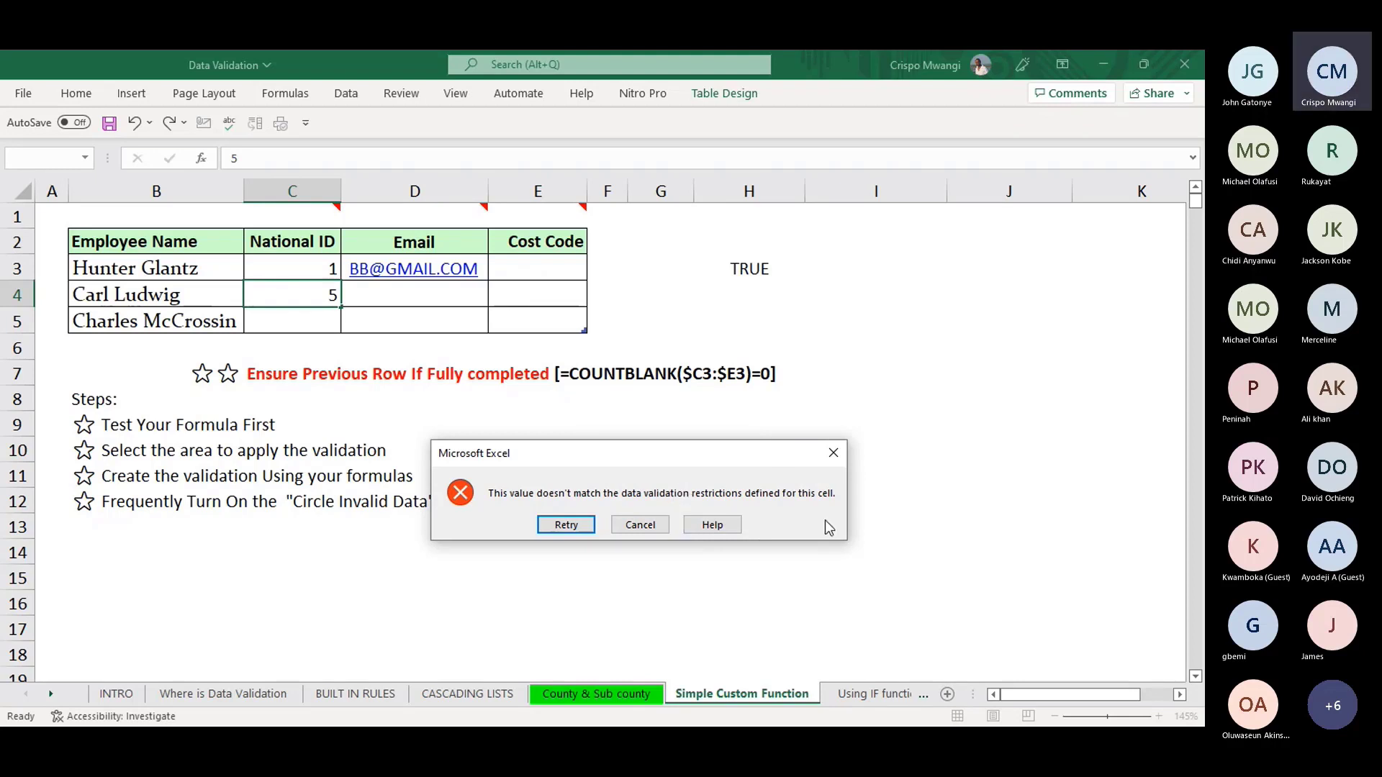
left_click(833, 455)
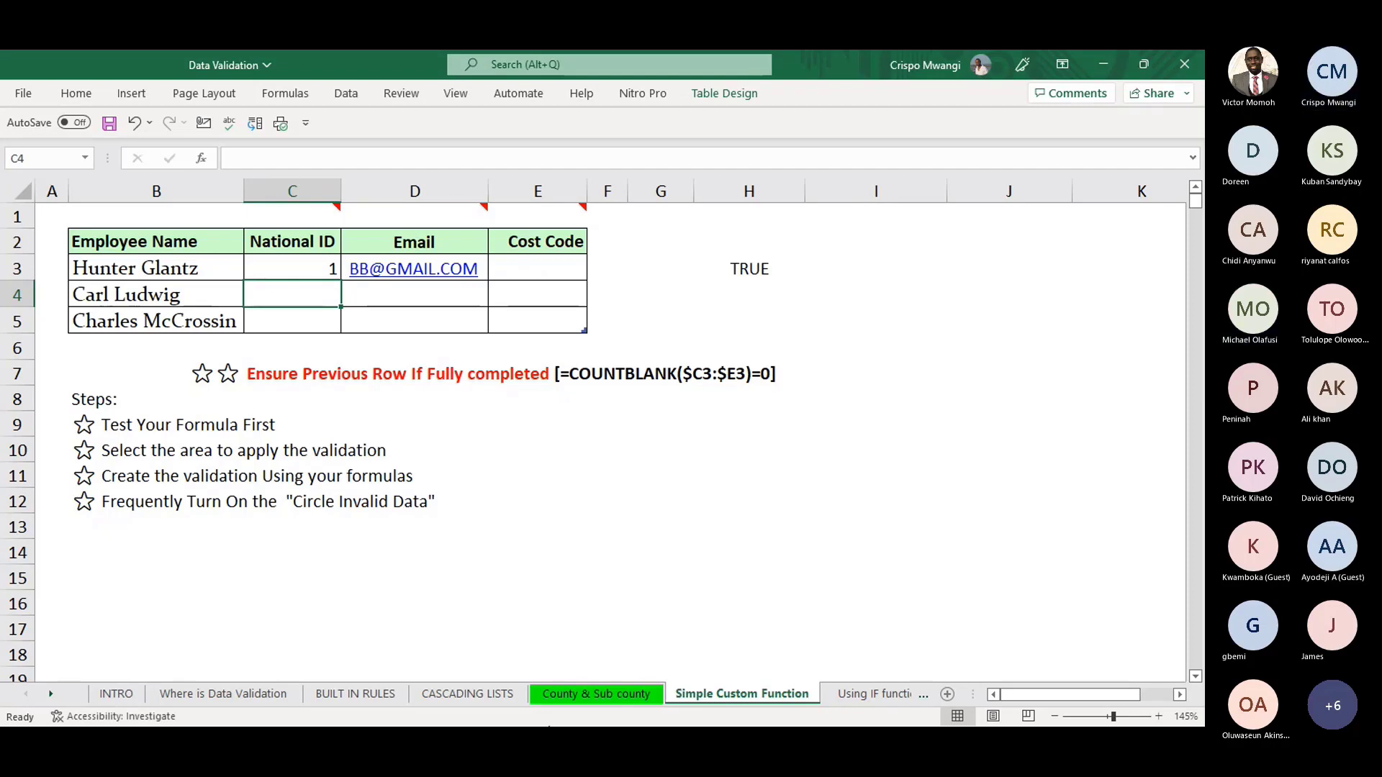
- Switch to the 'Using IF function in Validation' sheet
left_click(881, 694)
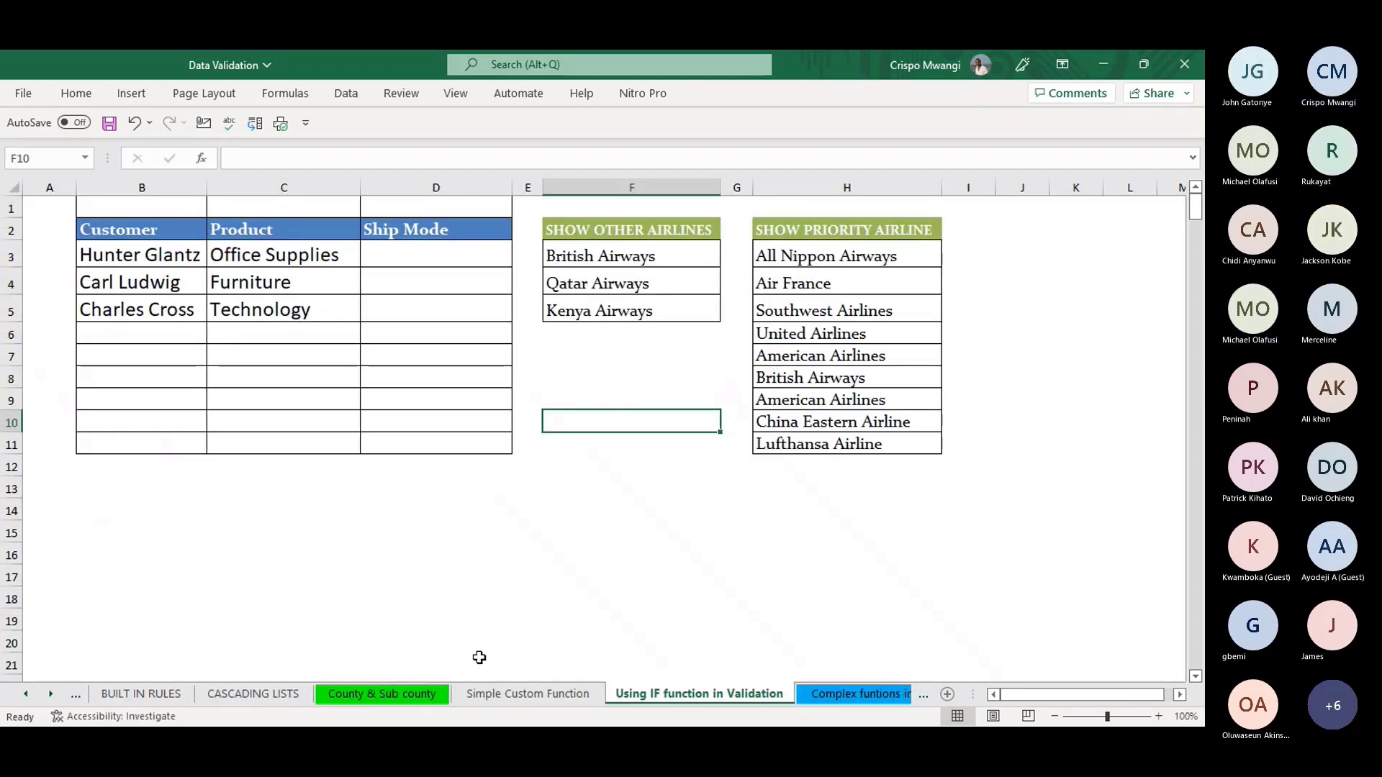
left_click(516, 695)
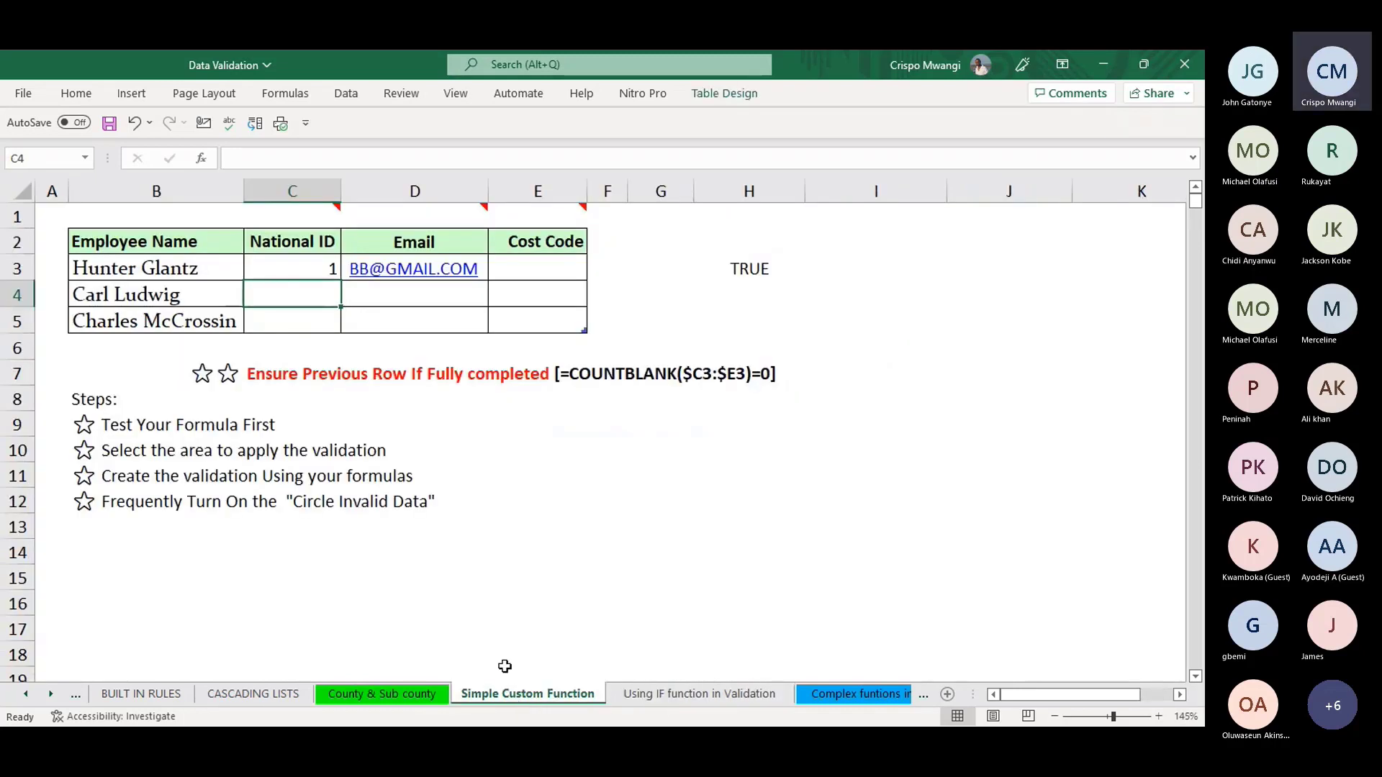
left_click(680, 697)
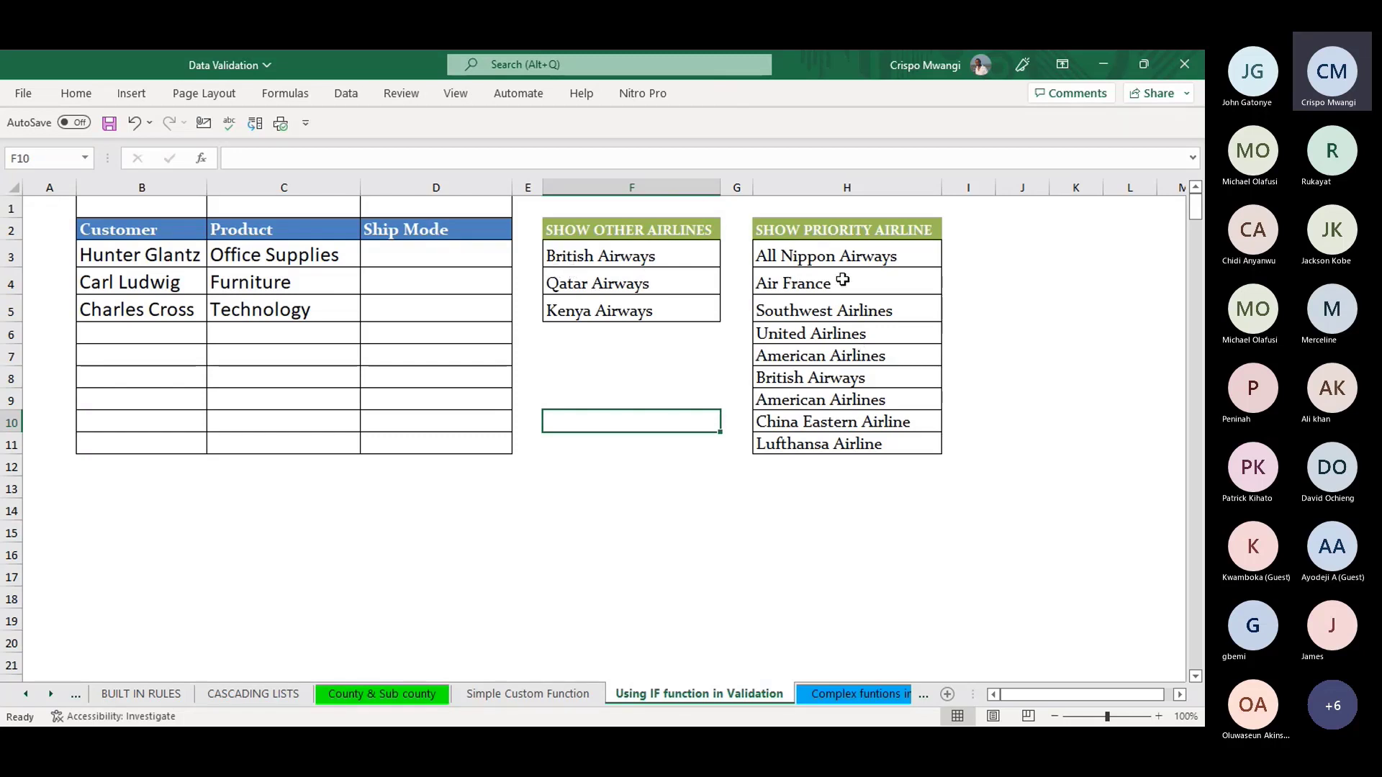
- Review airline lists F3:F5 and H3:H11, ending with Ship Mode cells D3:D11 selected
left_click_drag(835, 257, 817, 441)
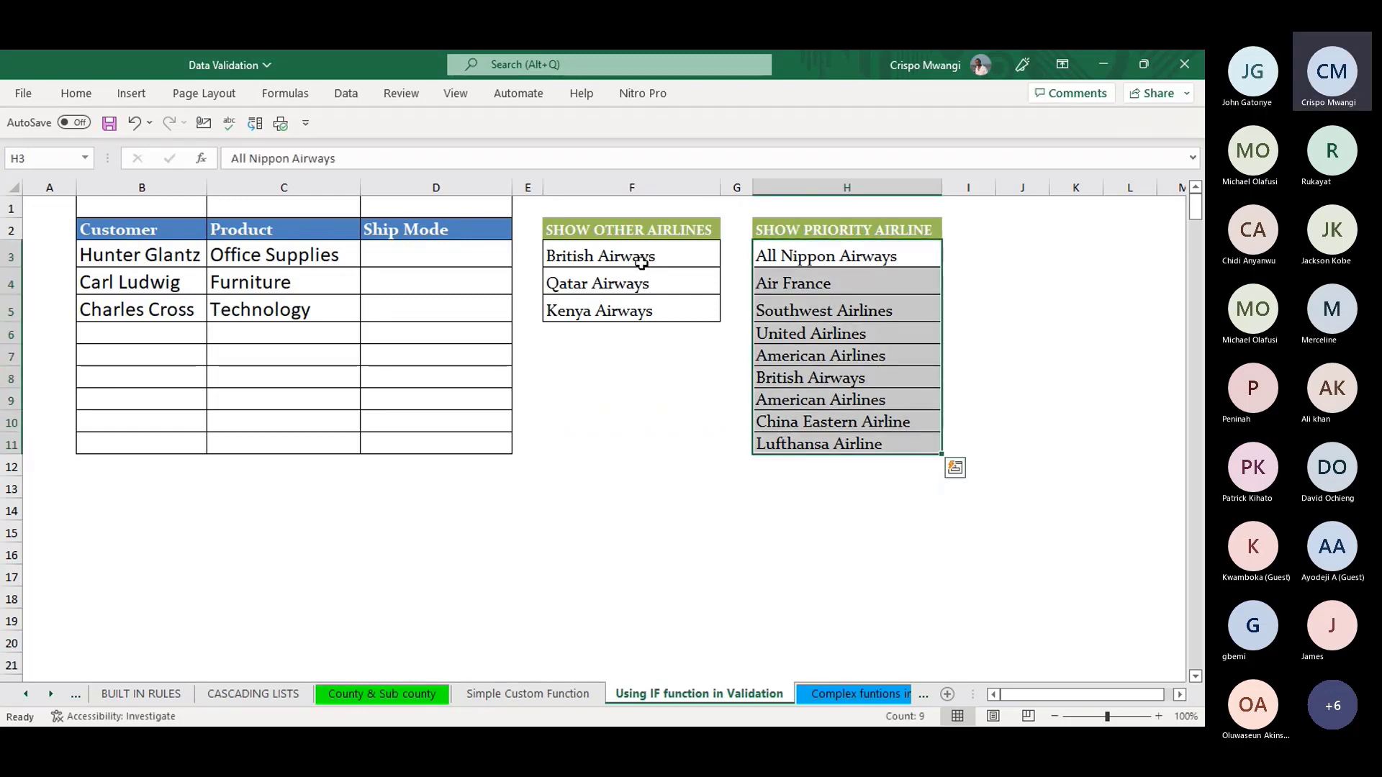
left_click_drag(641, 263, 642, 309)
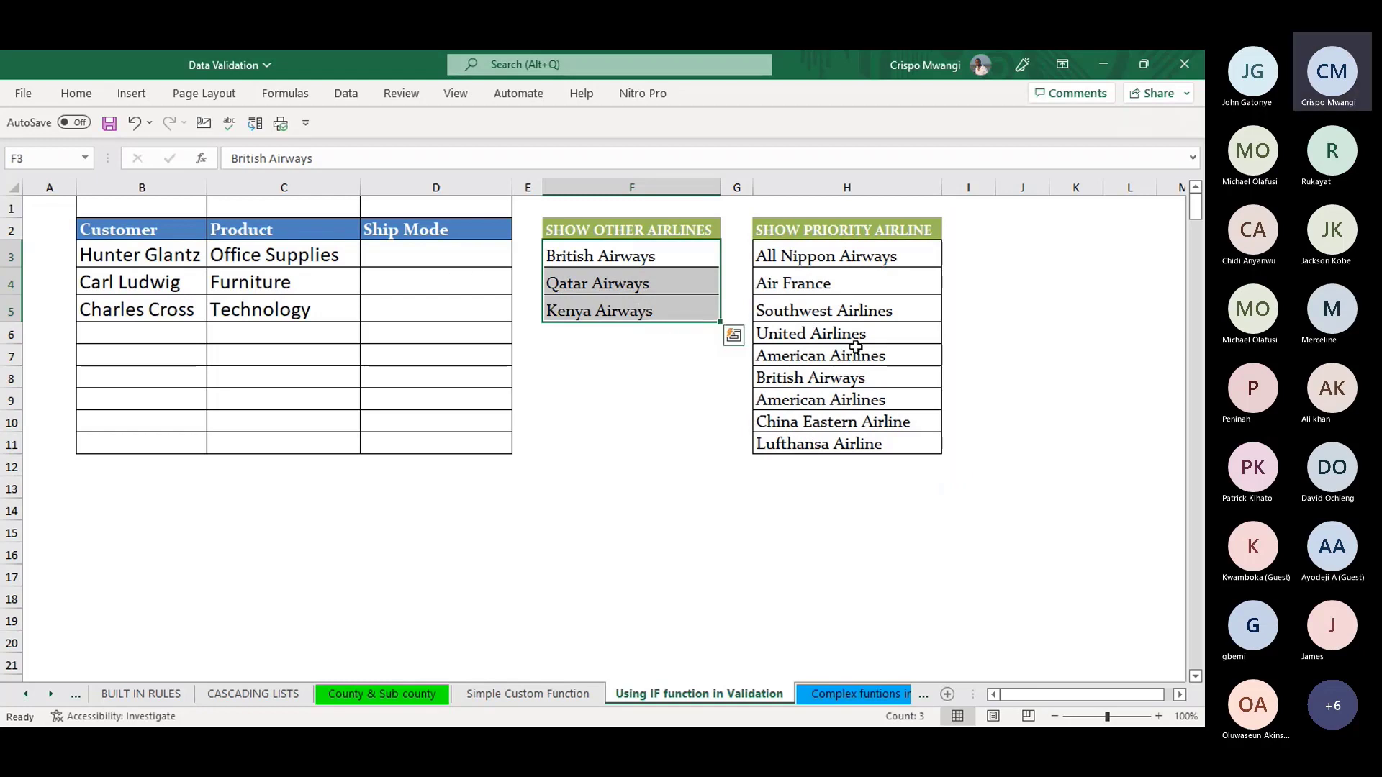
left_click_drag(426, 252, 412, 440)
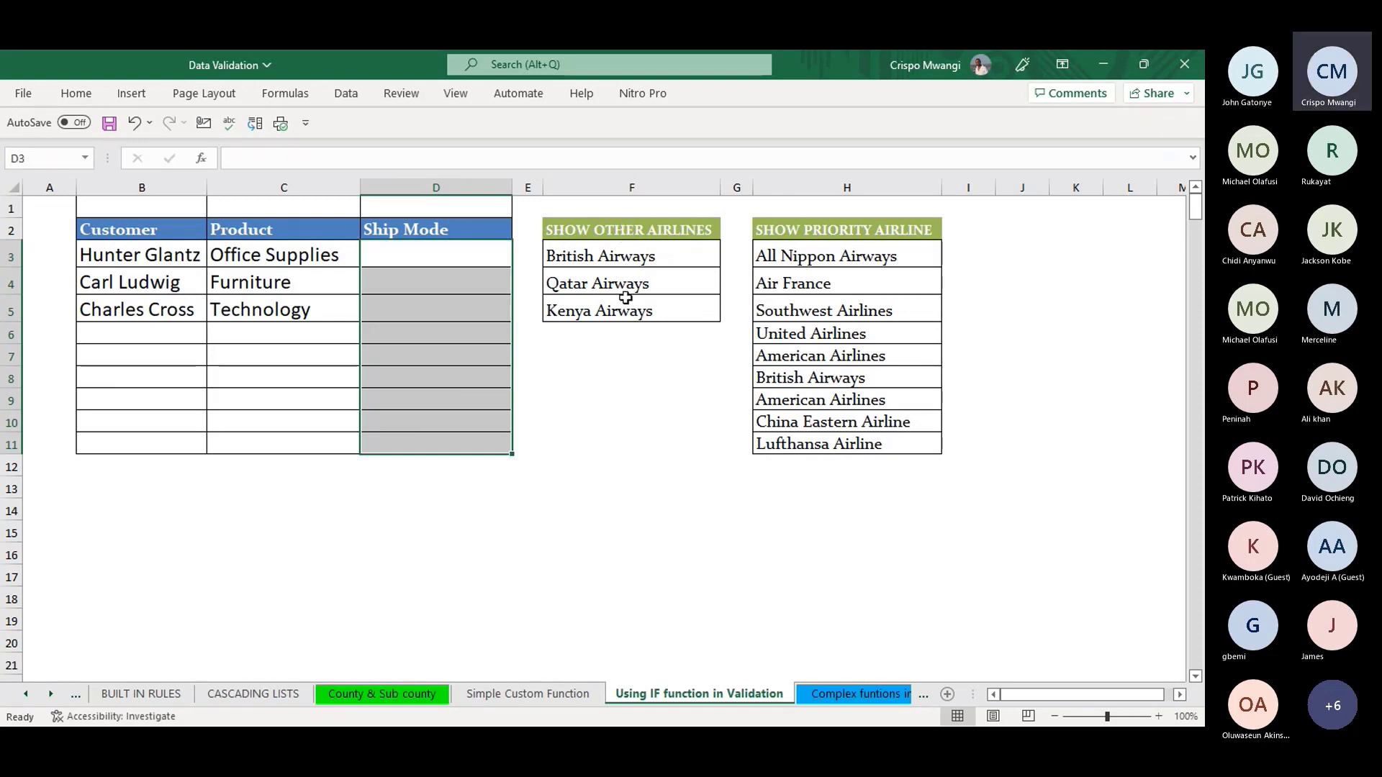
left_click(640, 258)
left_click_drag(640, 258, 633, 308)
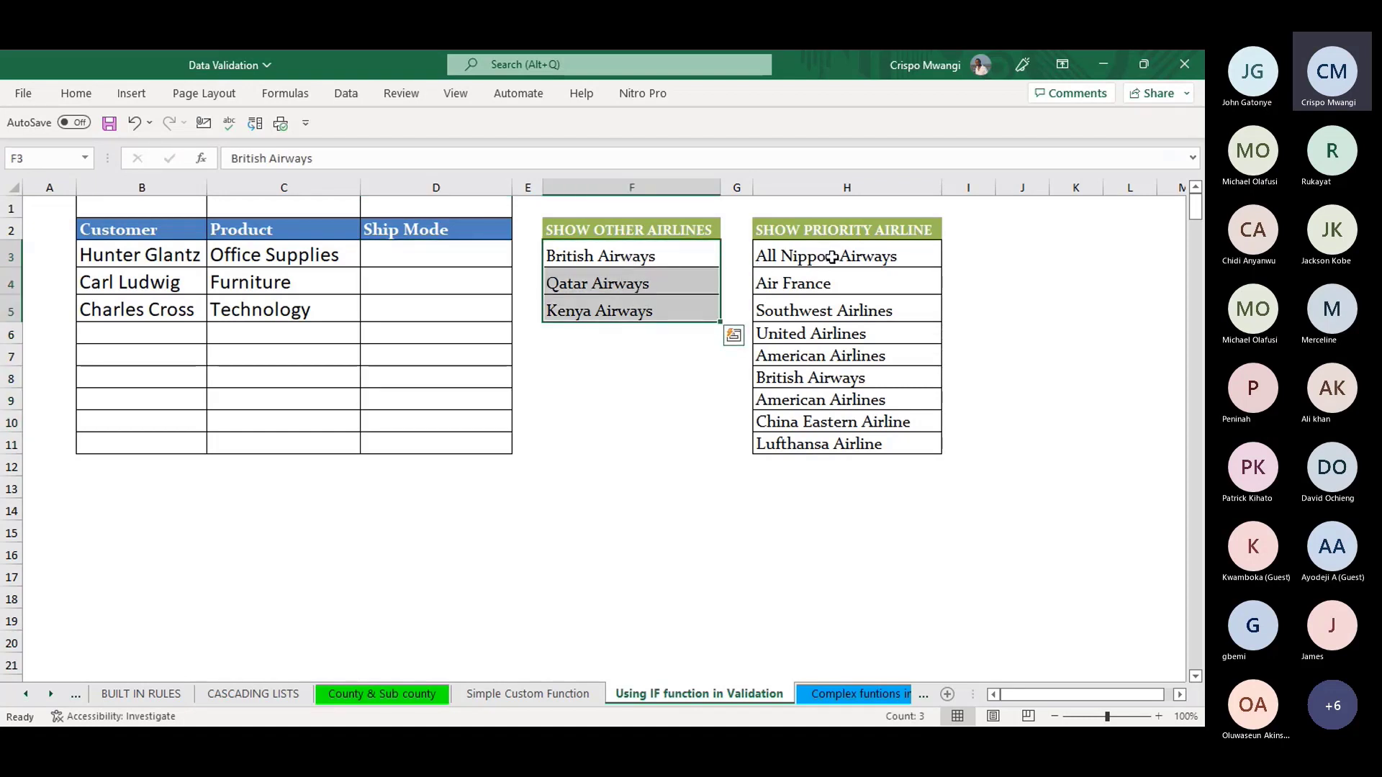
left_click_drag(831, 257, 819, 448)
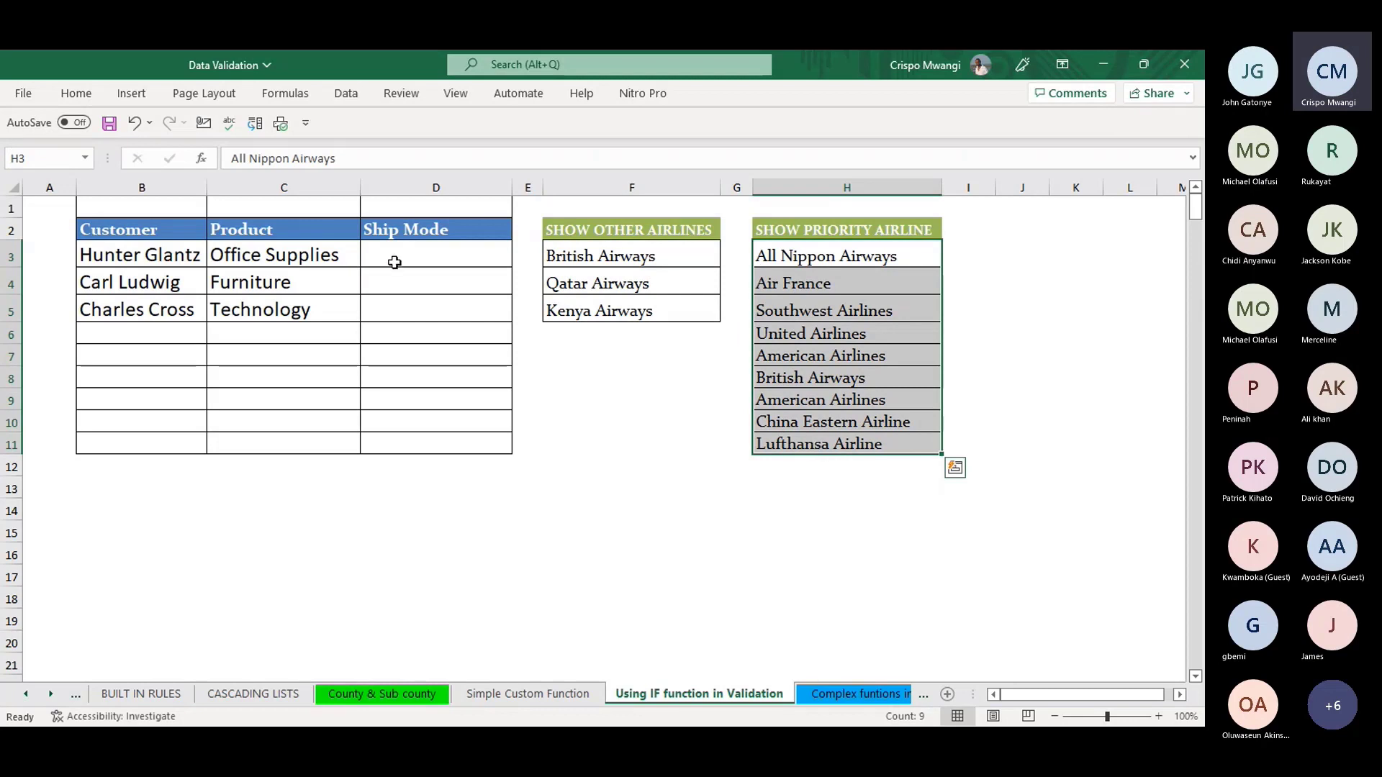
left_click_drag(395, 262, 404, 437)
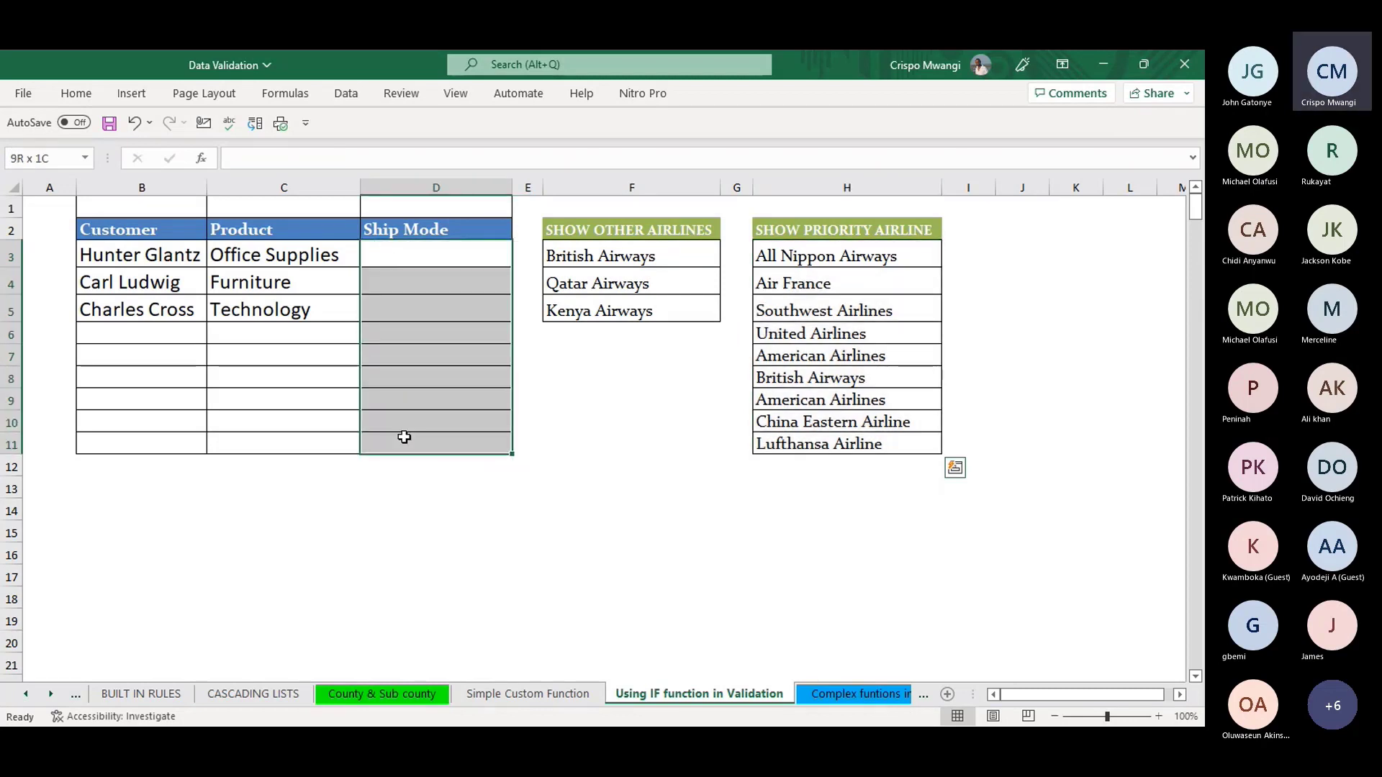
- Open Data Validation for D3:D11 via Alt+A+V and set Allow to List
key("alt")
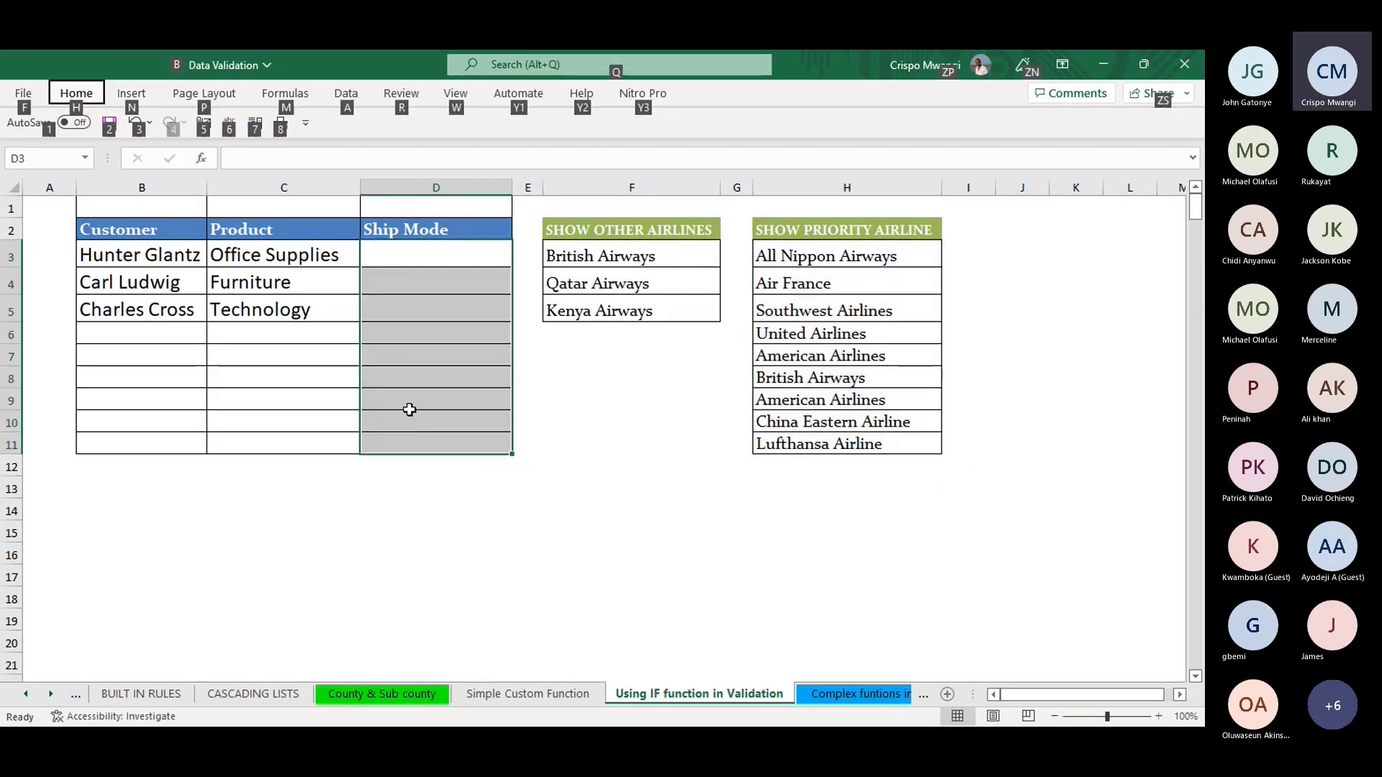
key("a")
key("v")
key("v")
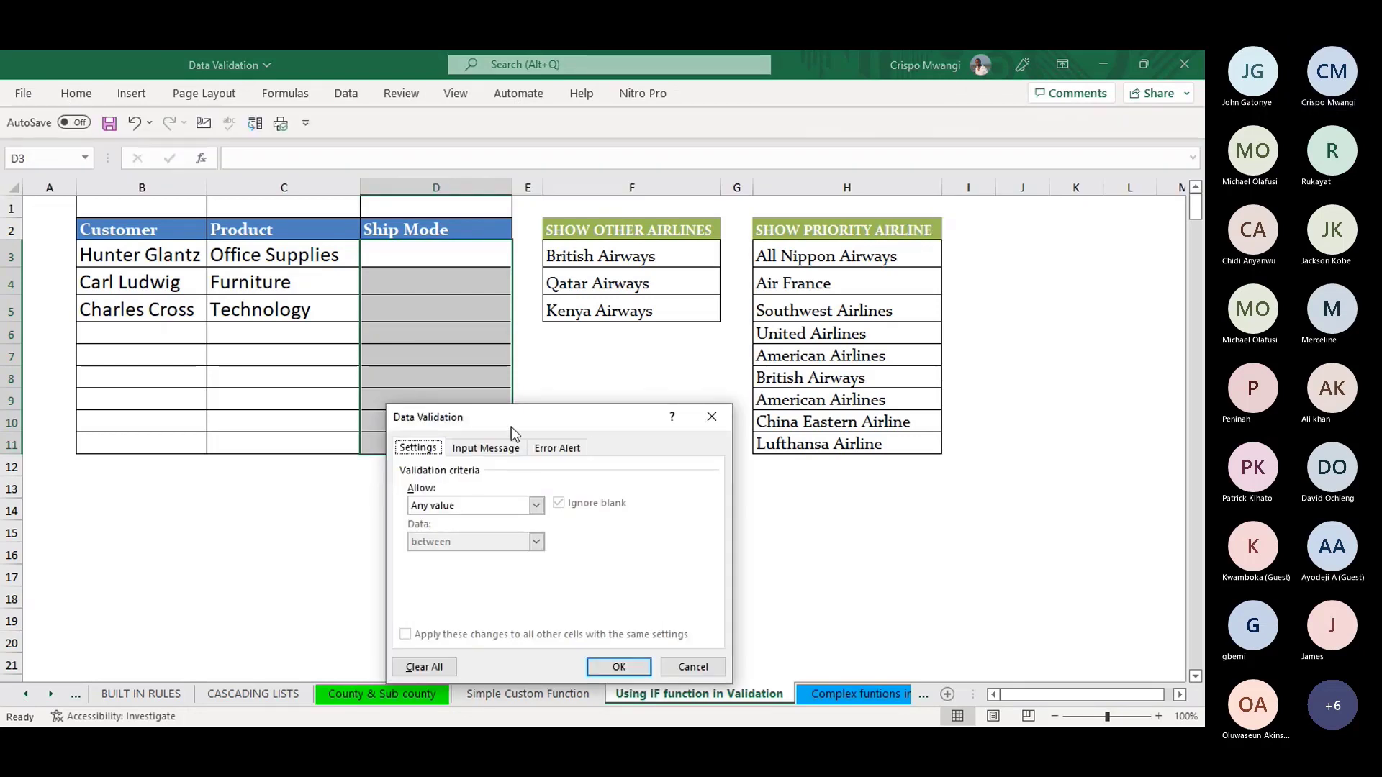
left_click_drag(515, 432, 941, 259)
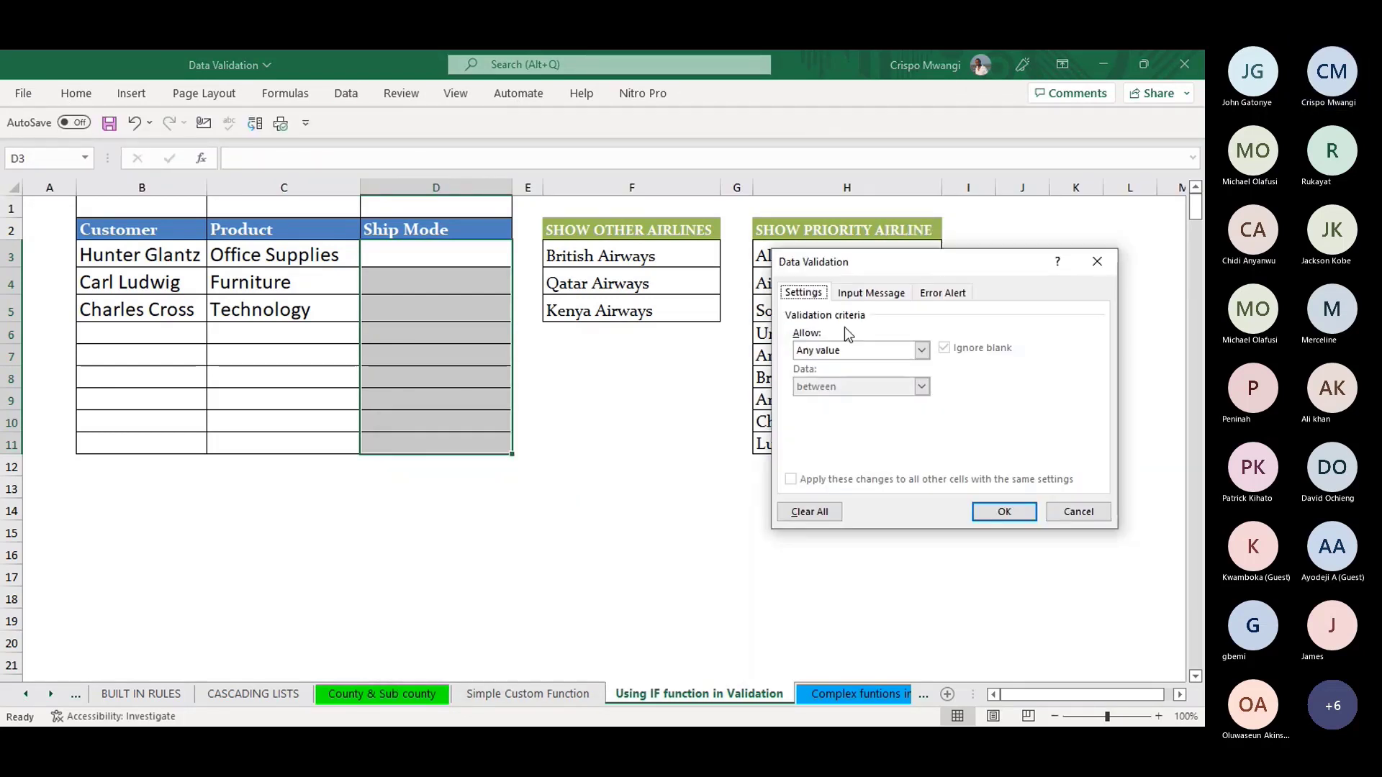
left_click(923, 351)
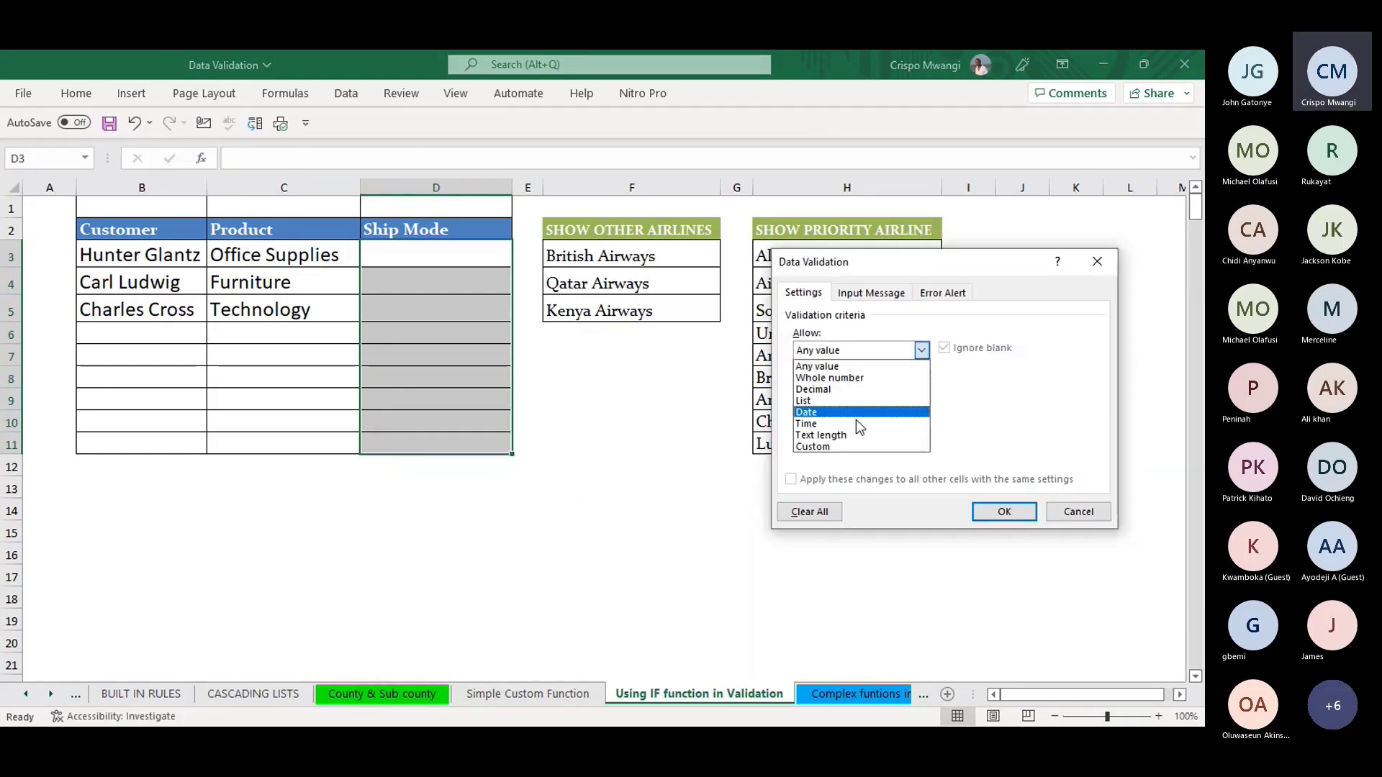
left_click(818, 400)
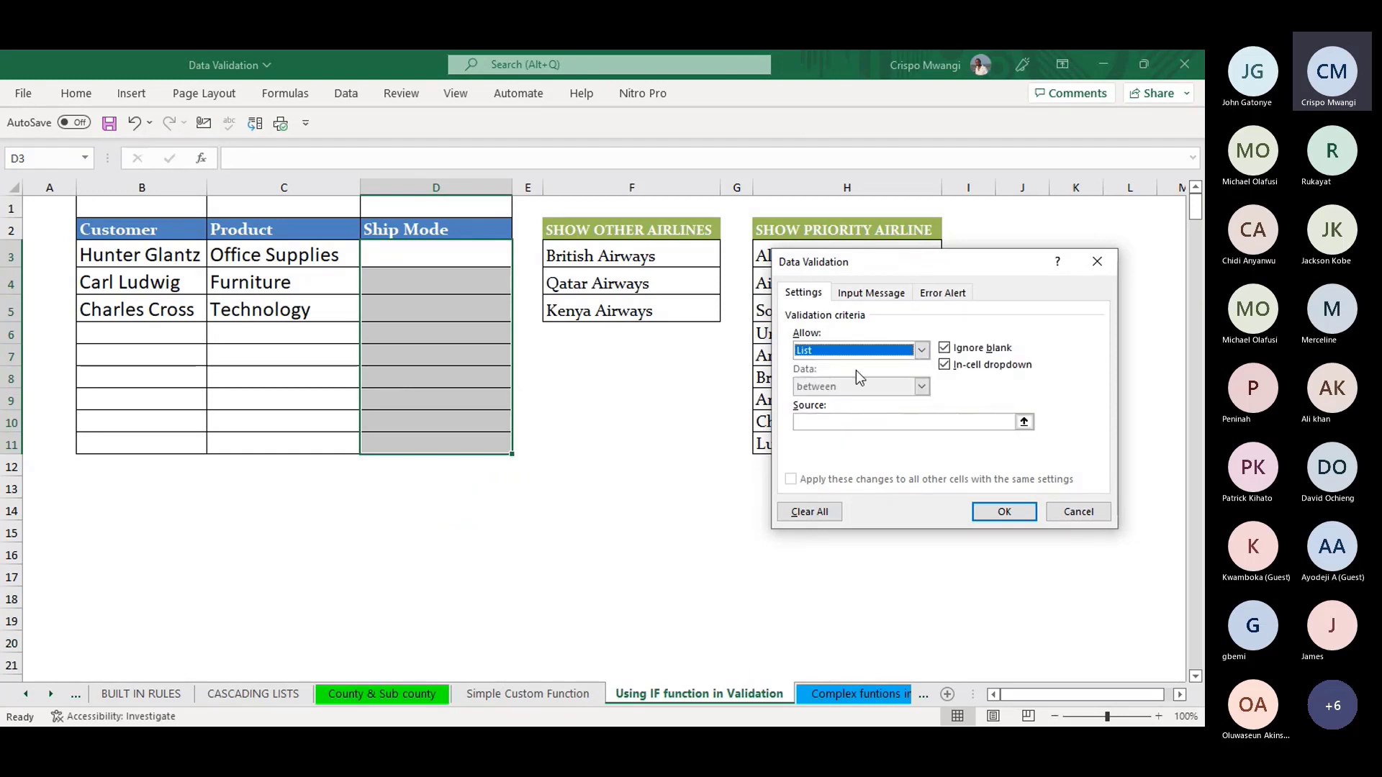
left_click(833, 423)
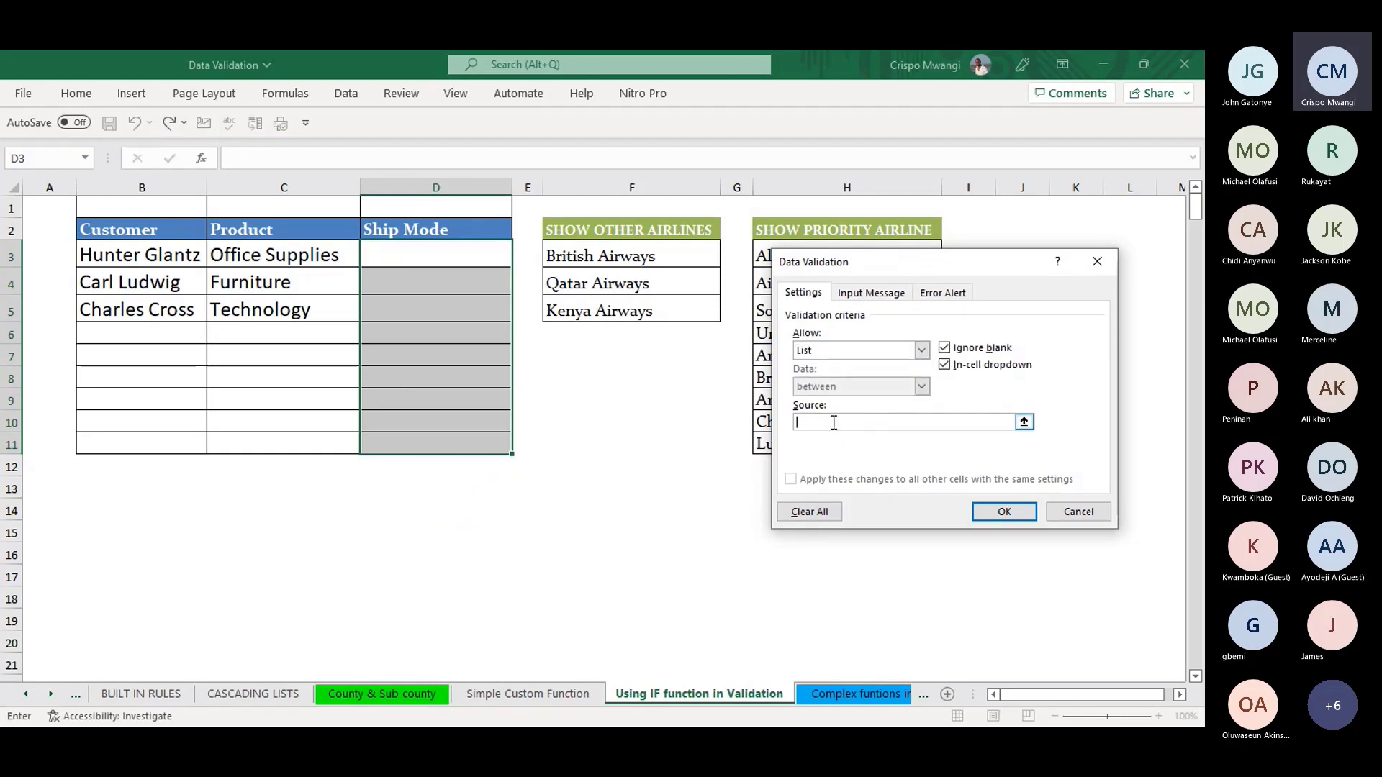
- Enter the list source =IF(D3=$F$2,$H$2:$H$11,$F$3:$F$5)
type("=IF(")
left_click(422, 250)
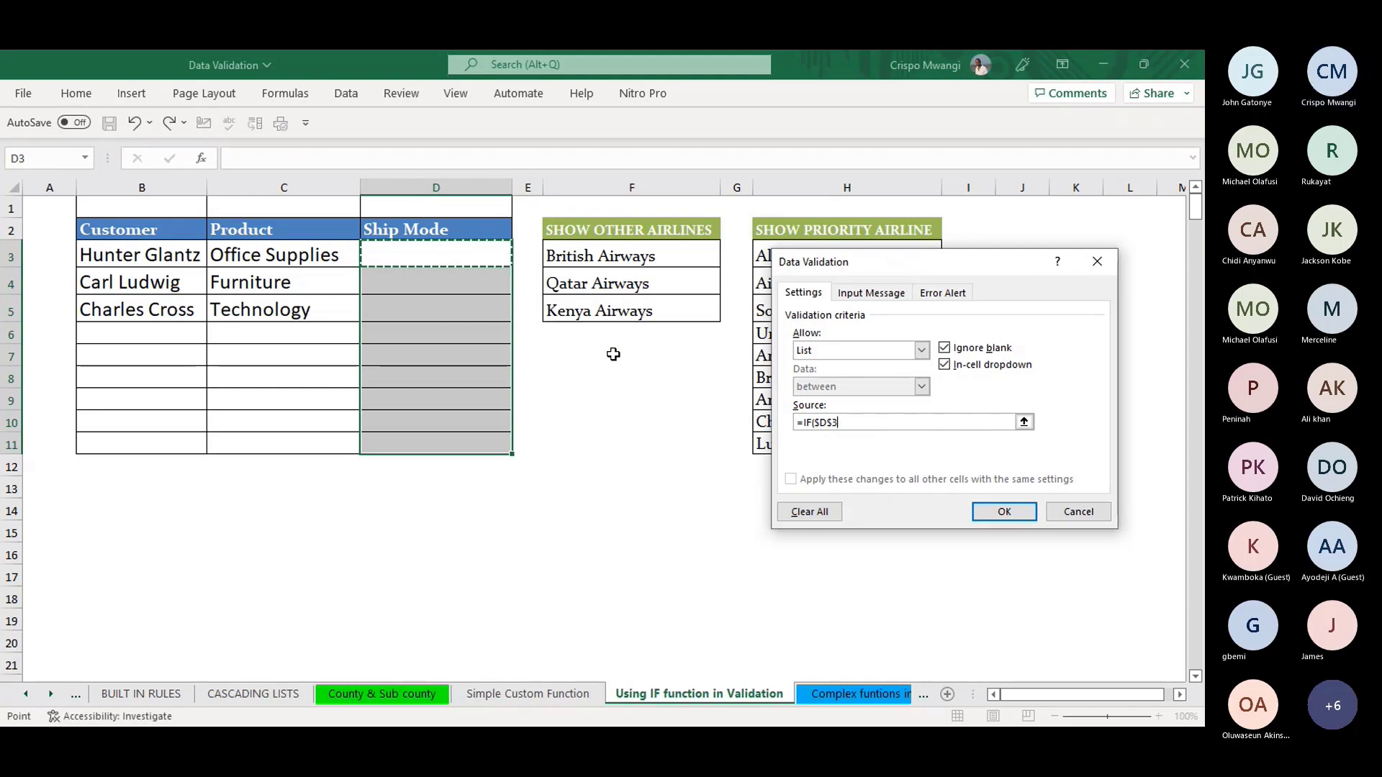
key("F4")
key("F4")
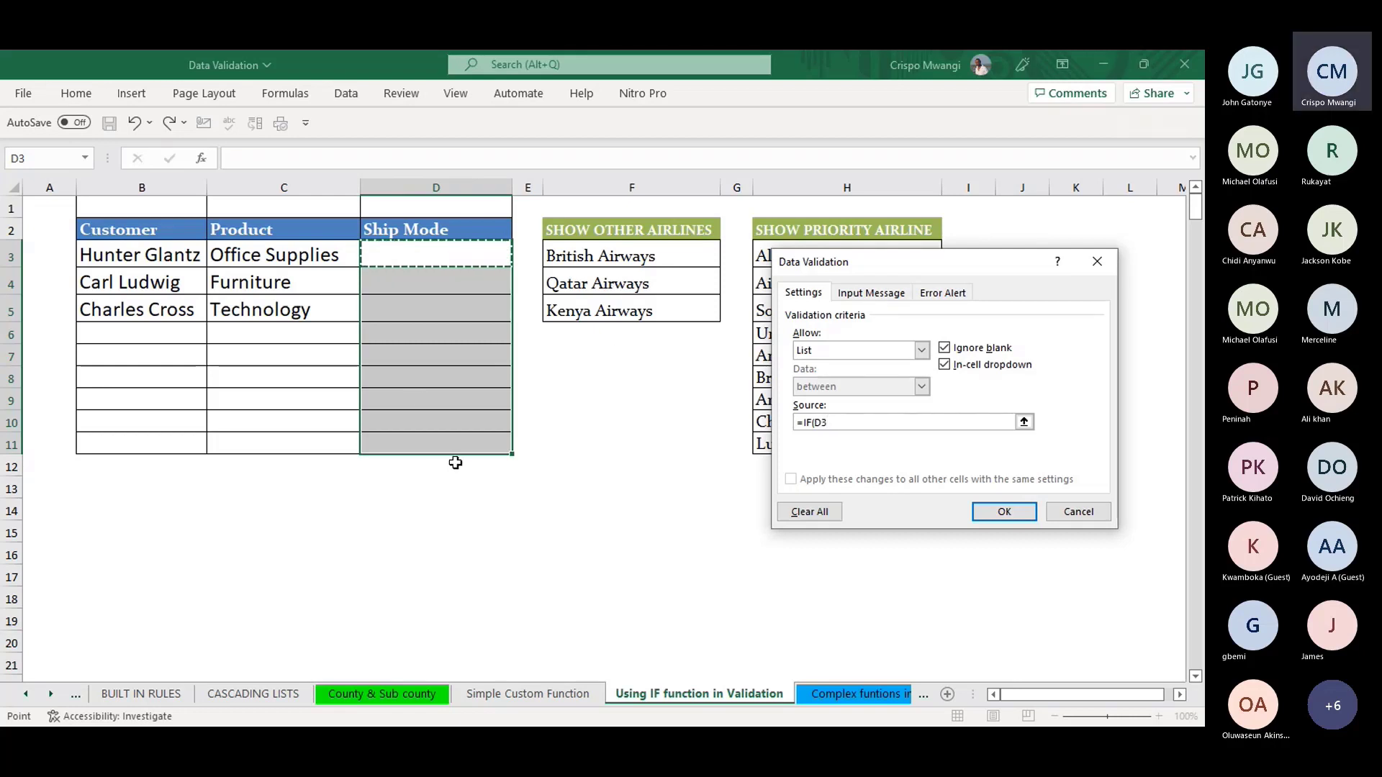
type("=")
left_click(652, 231)
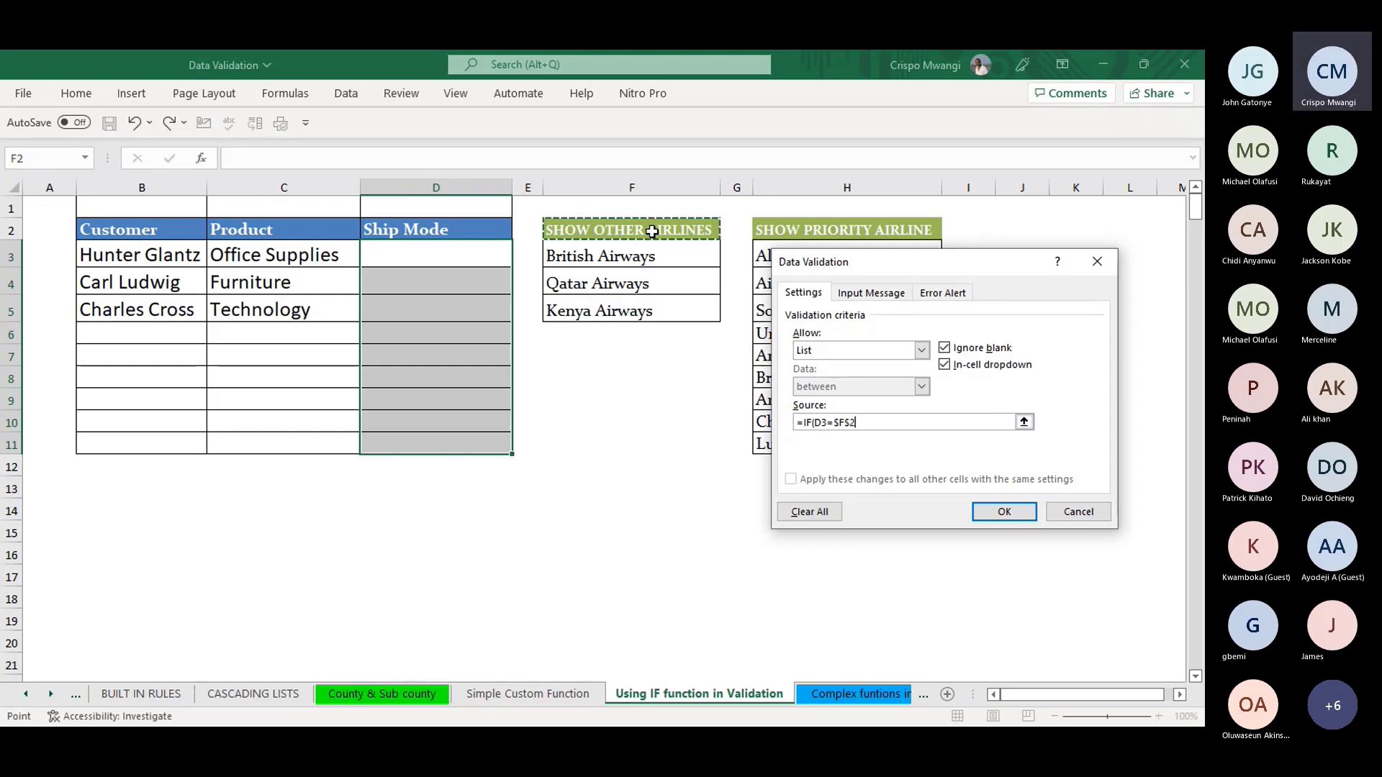
type(",")
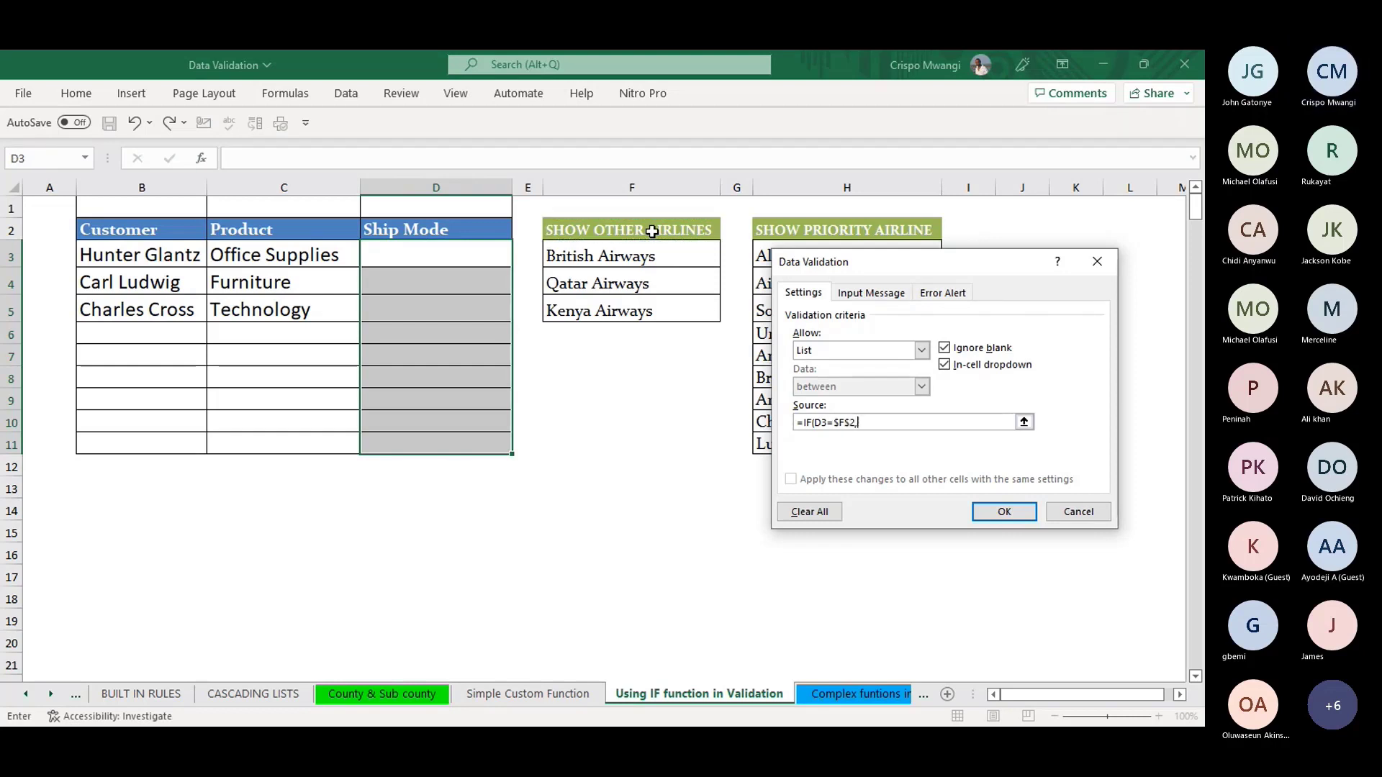
left_click_drag(922, 262, 688, 345)
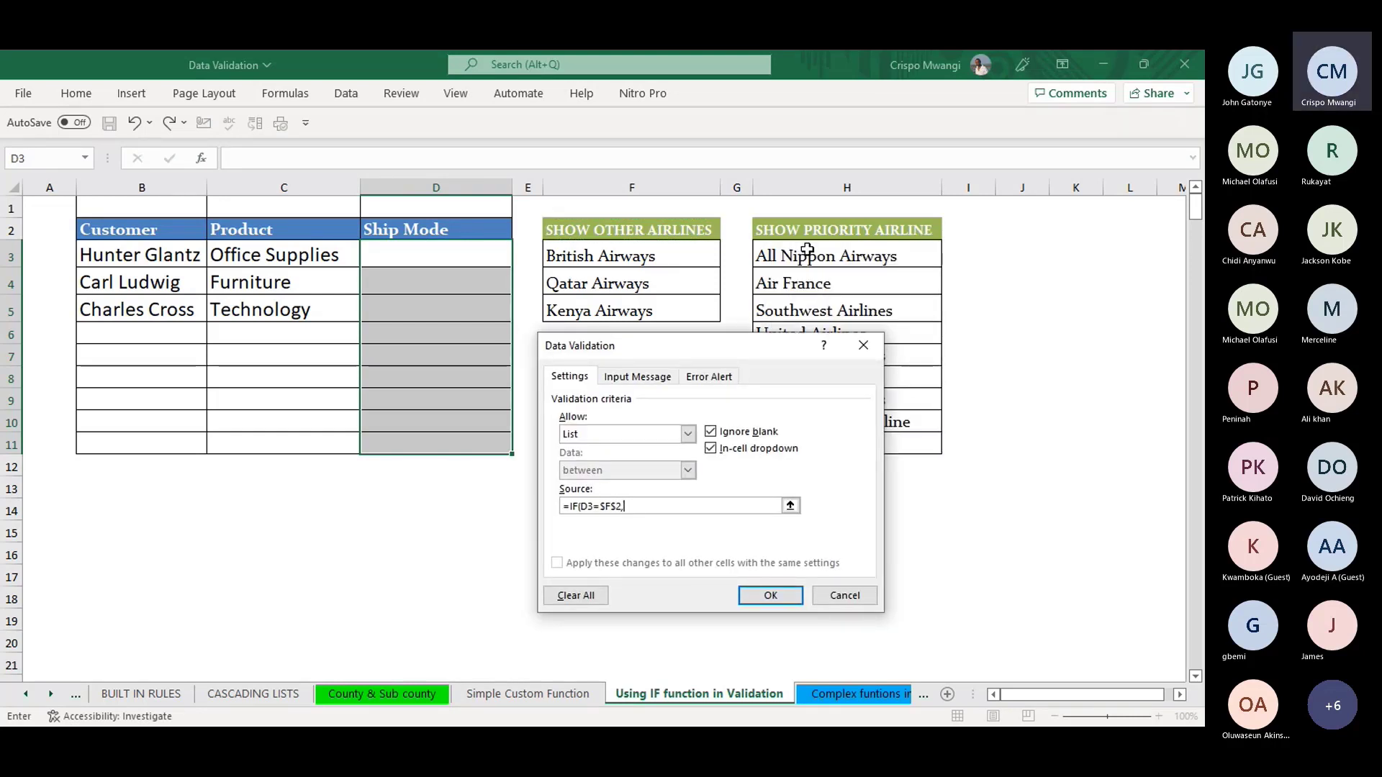
left_click_drag(807, 250, 828, 439)
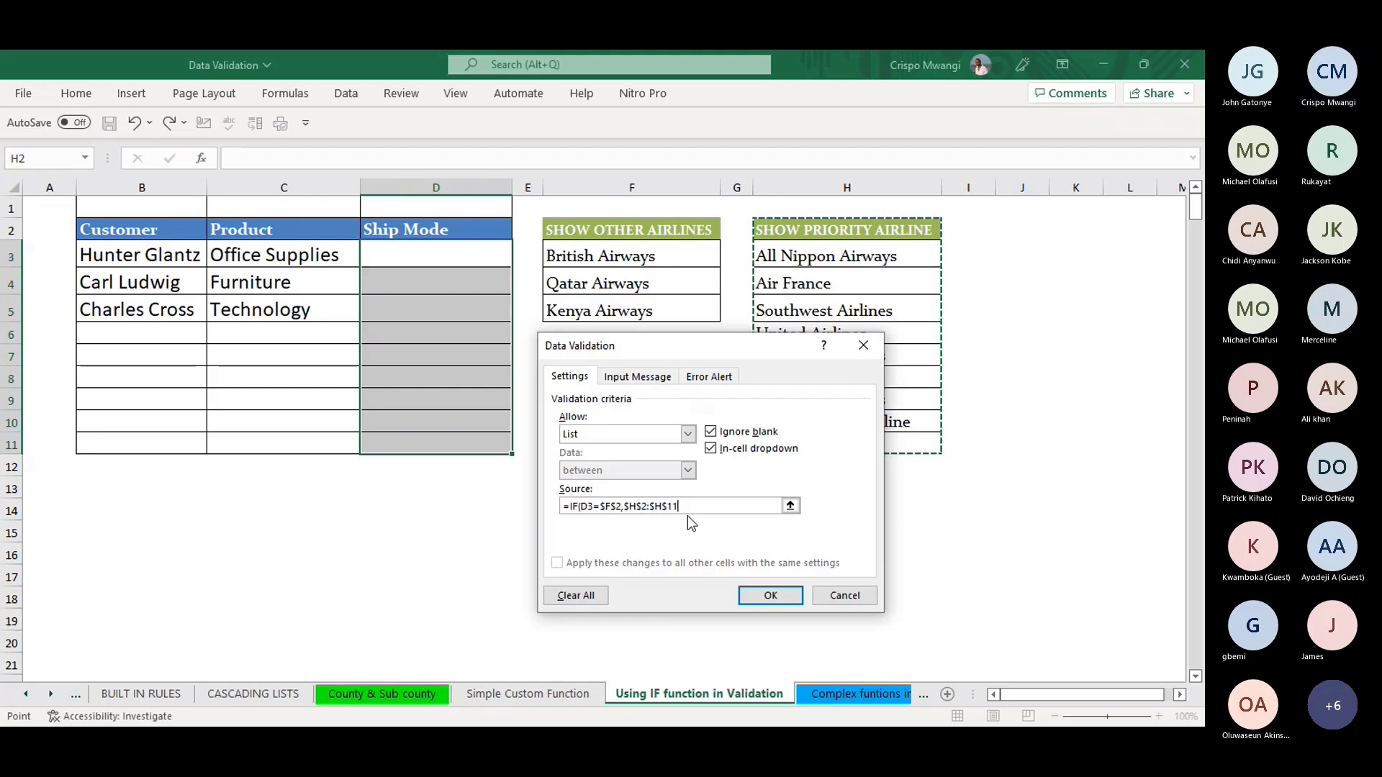
type(",")
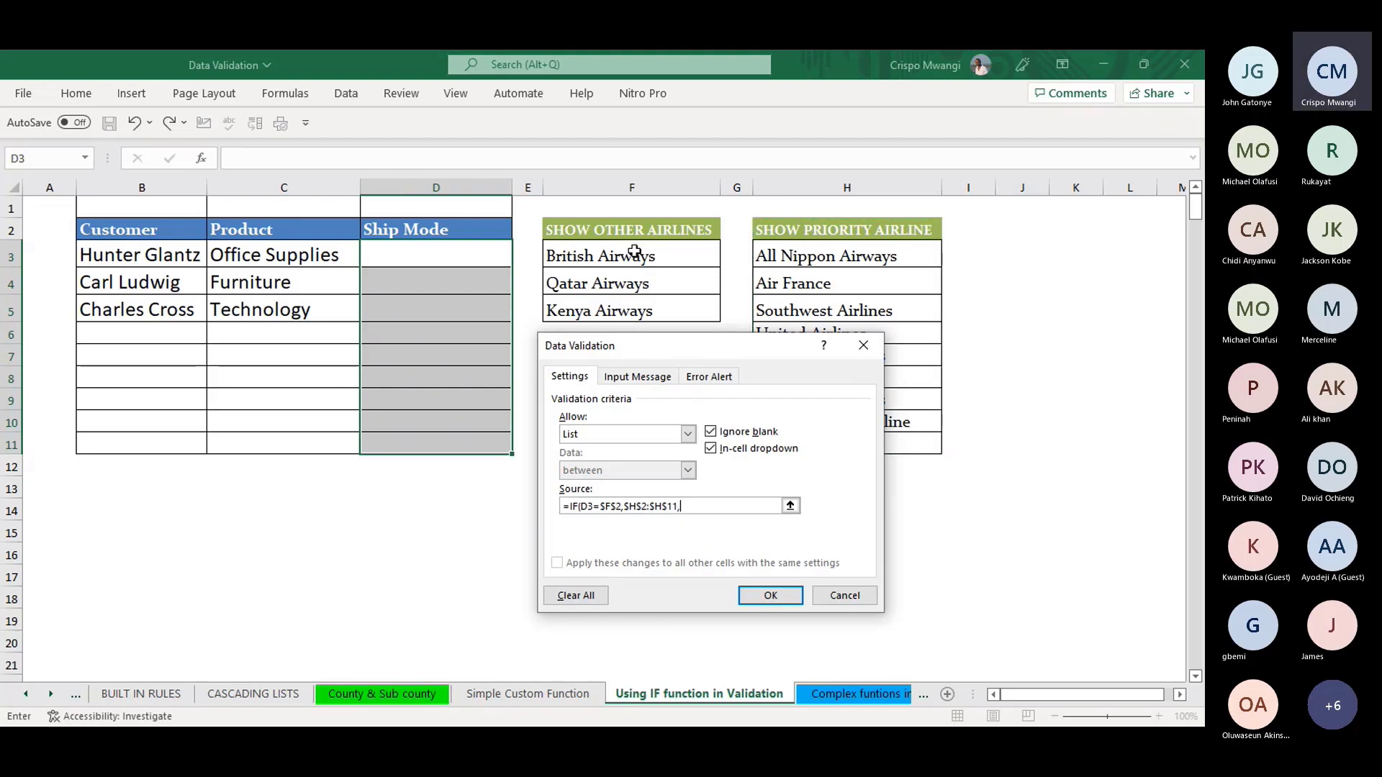
left_click_drag(634, 252, 634, 304)
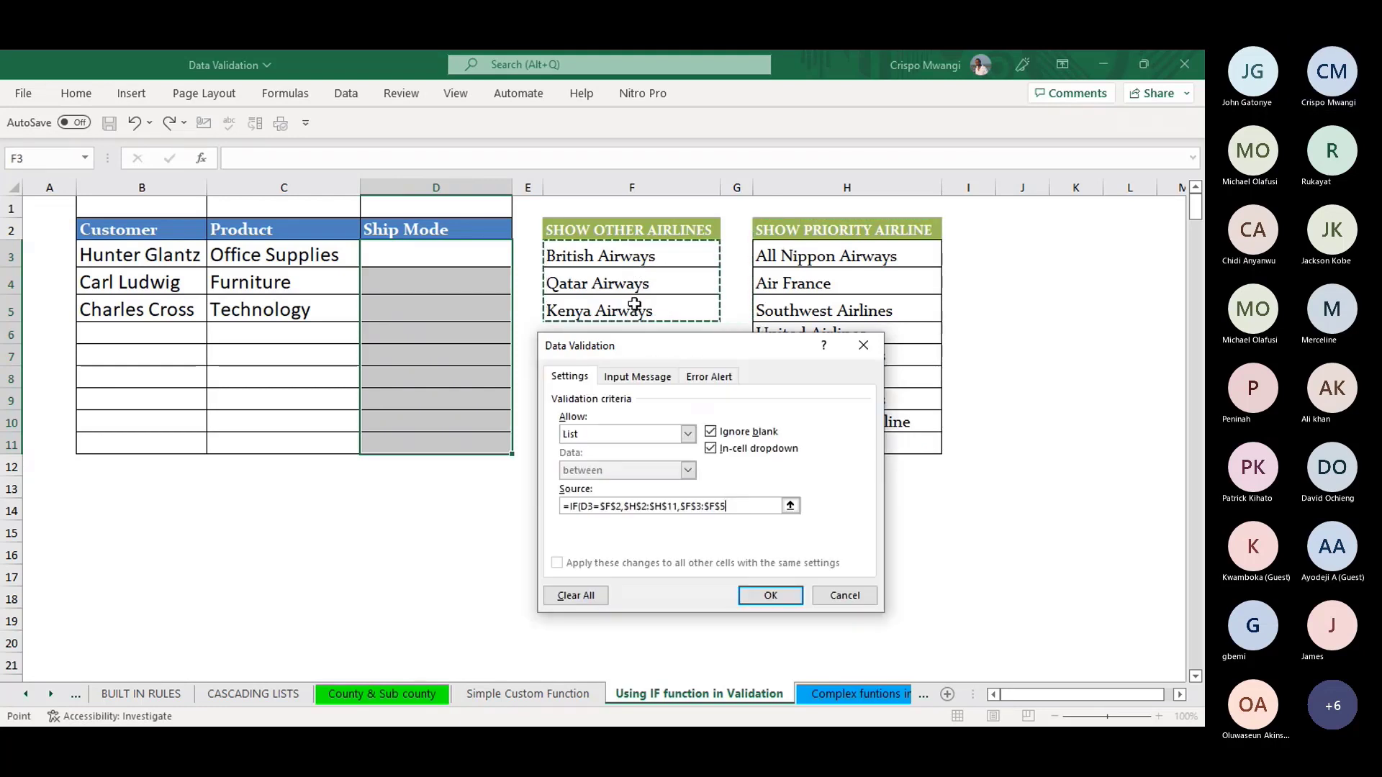
type(")")
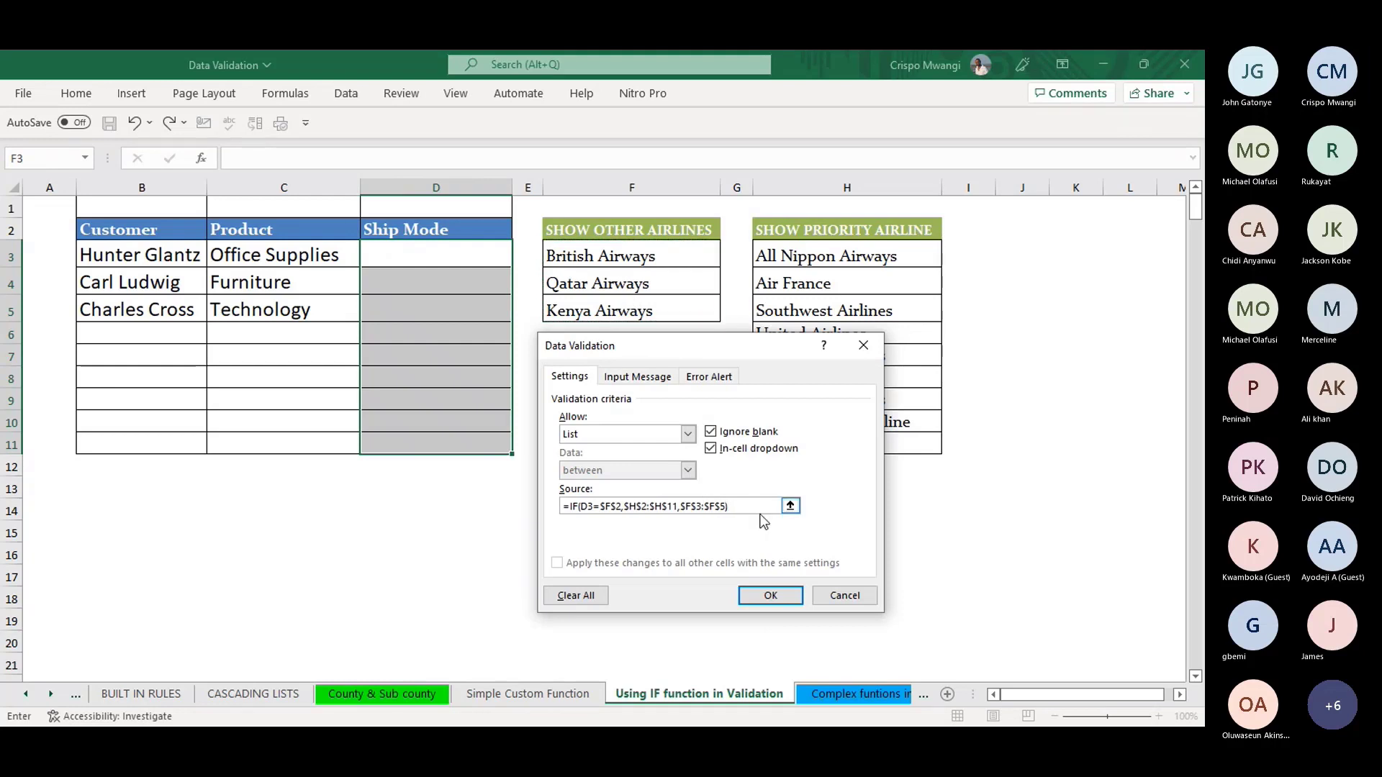
- Apply the validation and check the airline choices in D3's dropdown
left_click(771, 600)
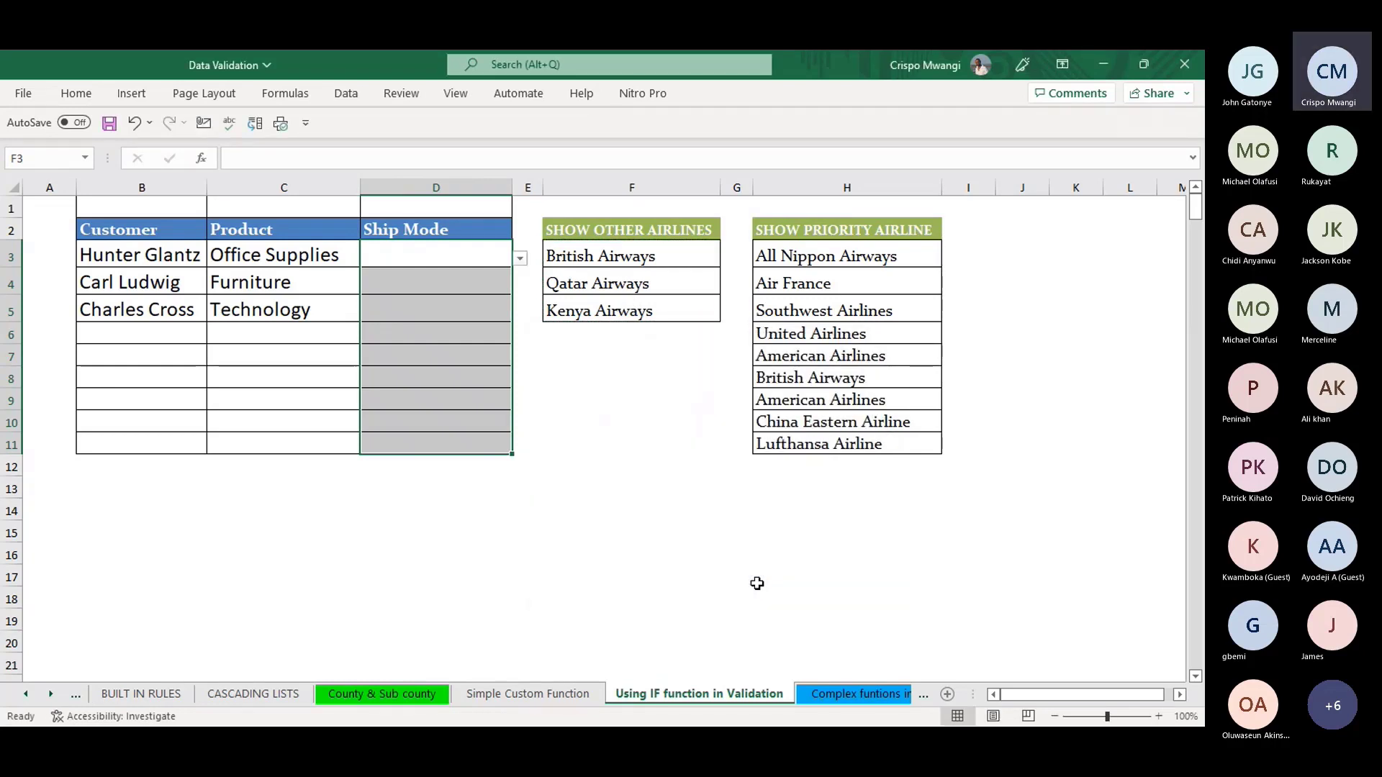
left_click(447, 305)
left_click(451, 229)
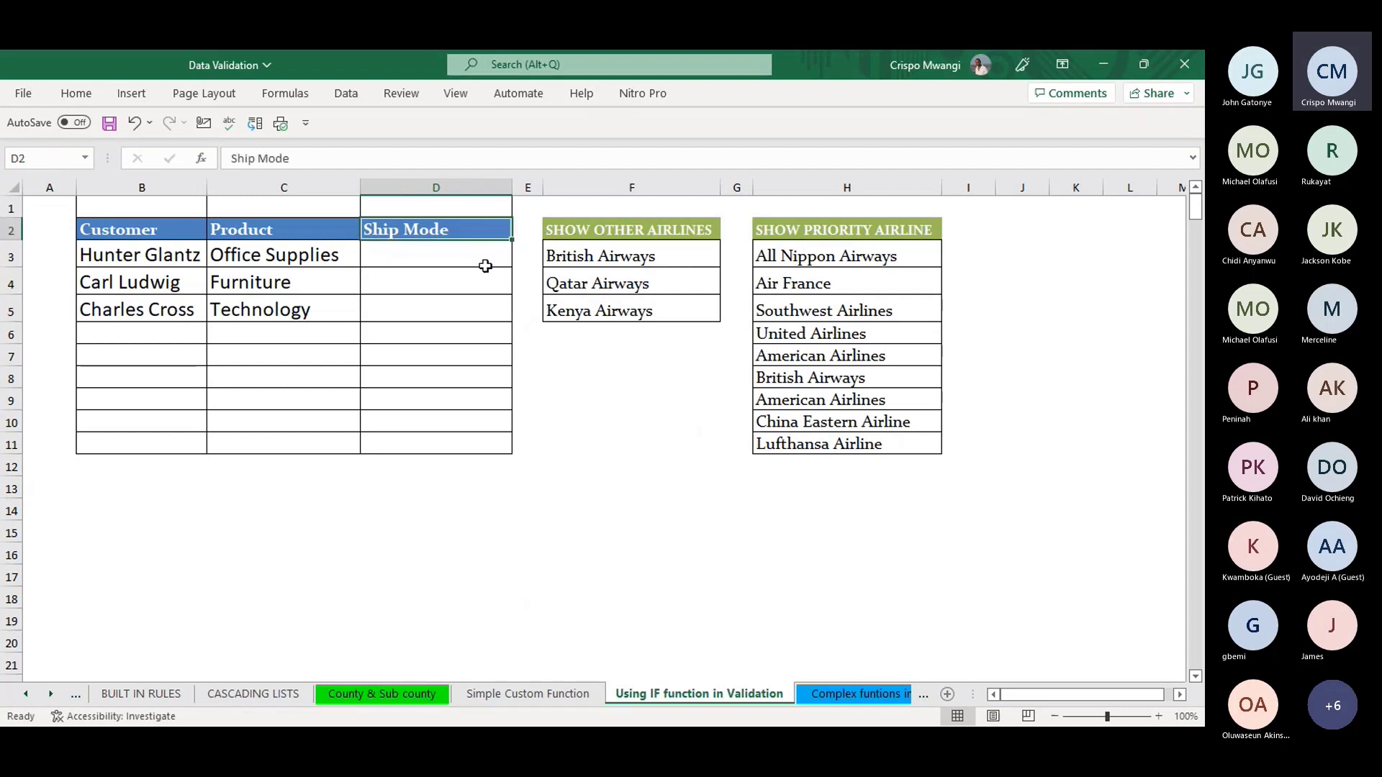
left_click(458, 250)
left_click(521, 259)
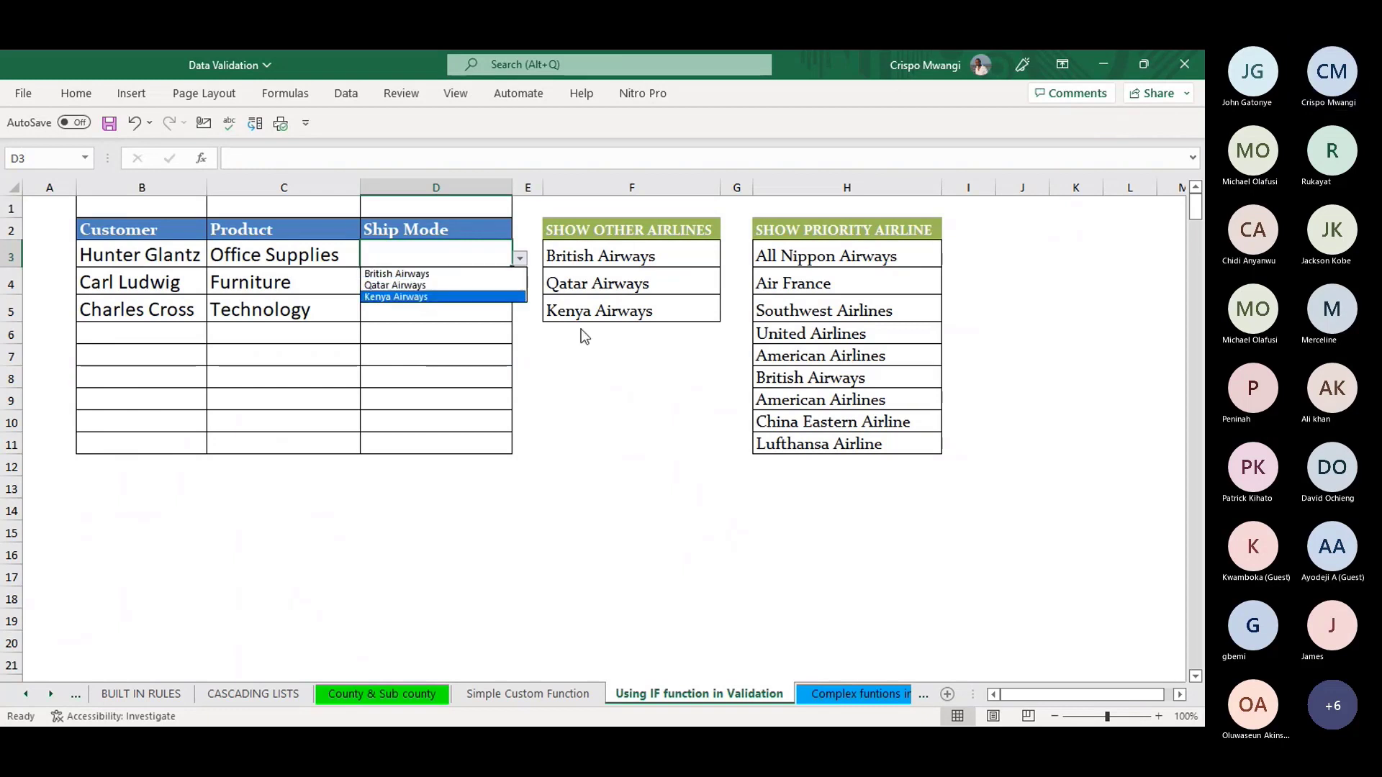
key("Escape")
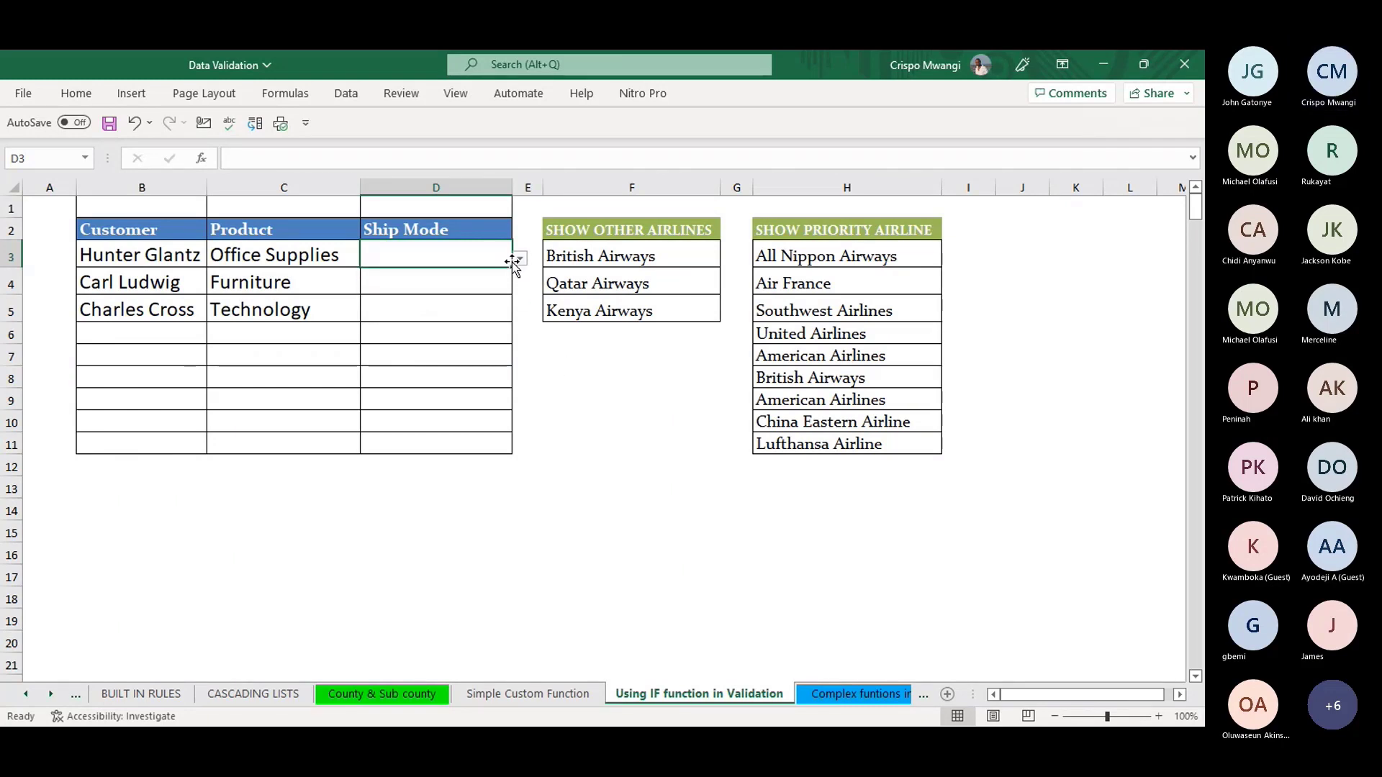
- Reopen D3's Data Validation and swap a source range reference for F2:F5
key("alt+a")
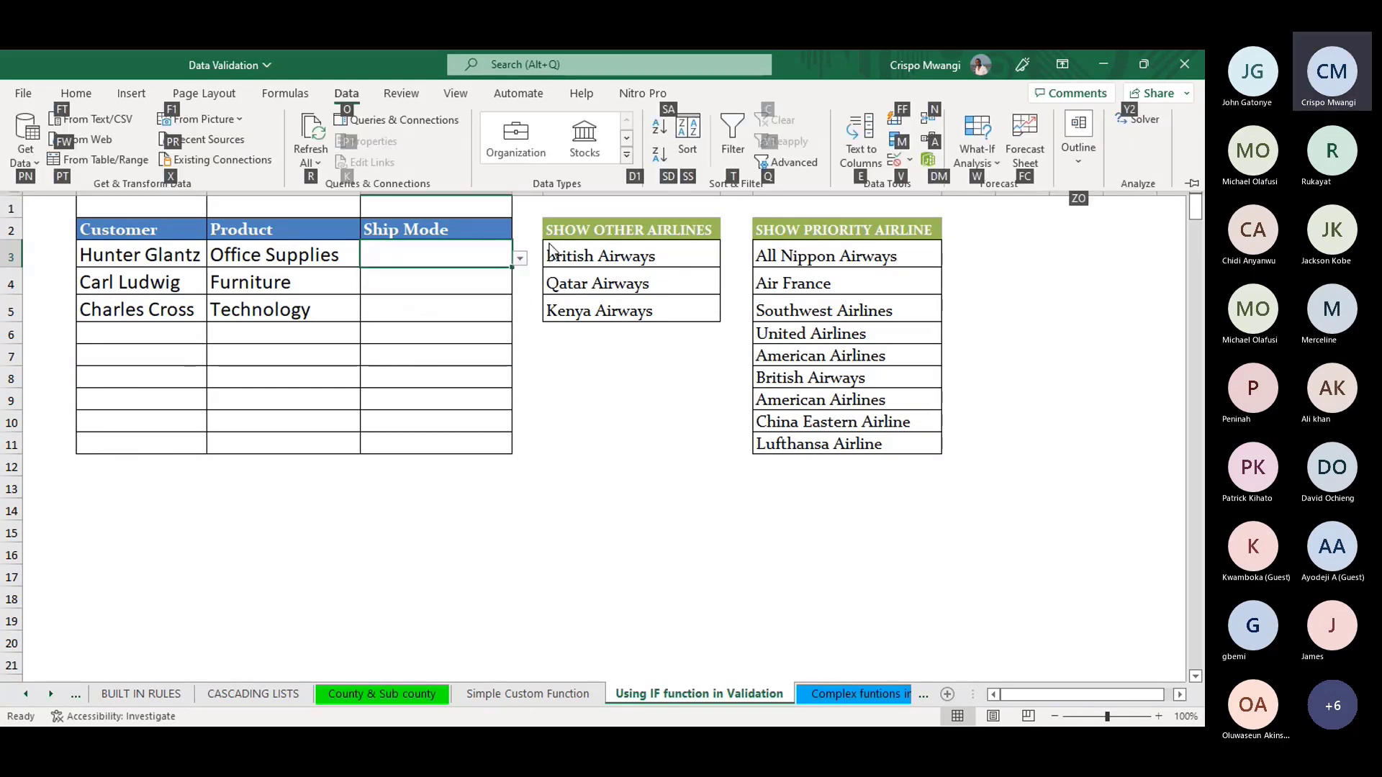
key("v")
key("v")
left_click(641, 506)
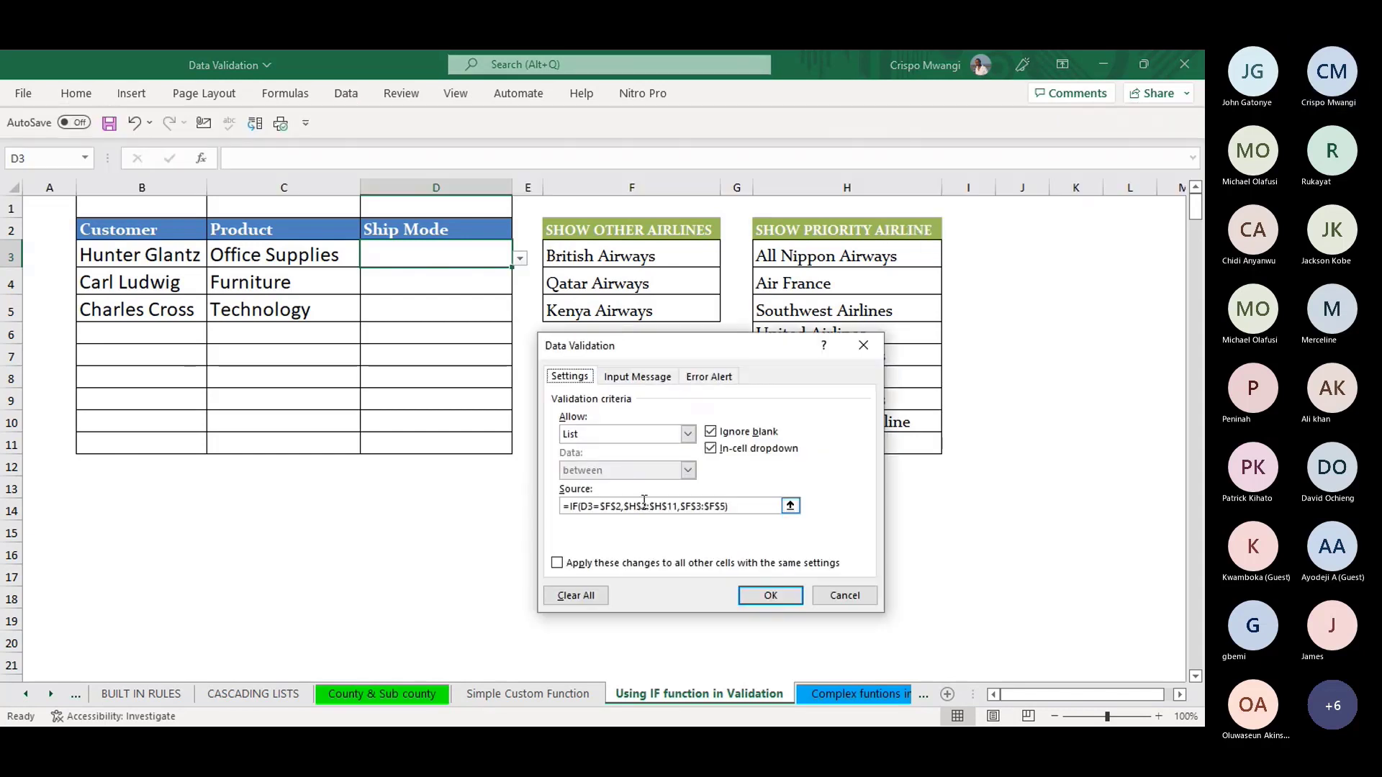
left_click(654, 507)
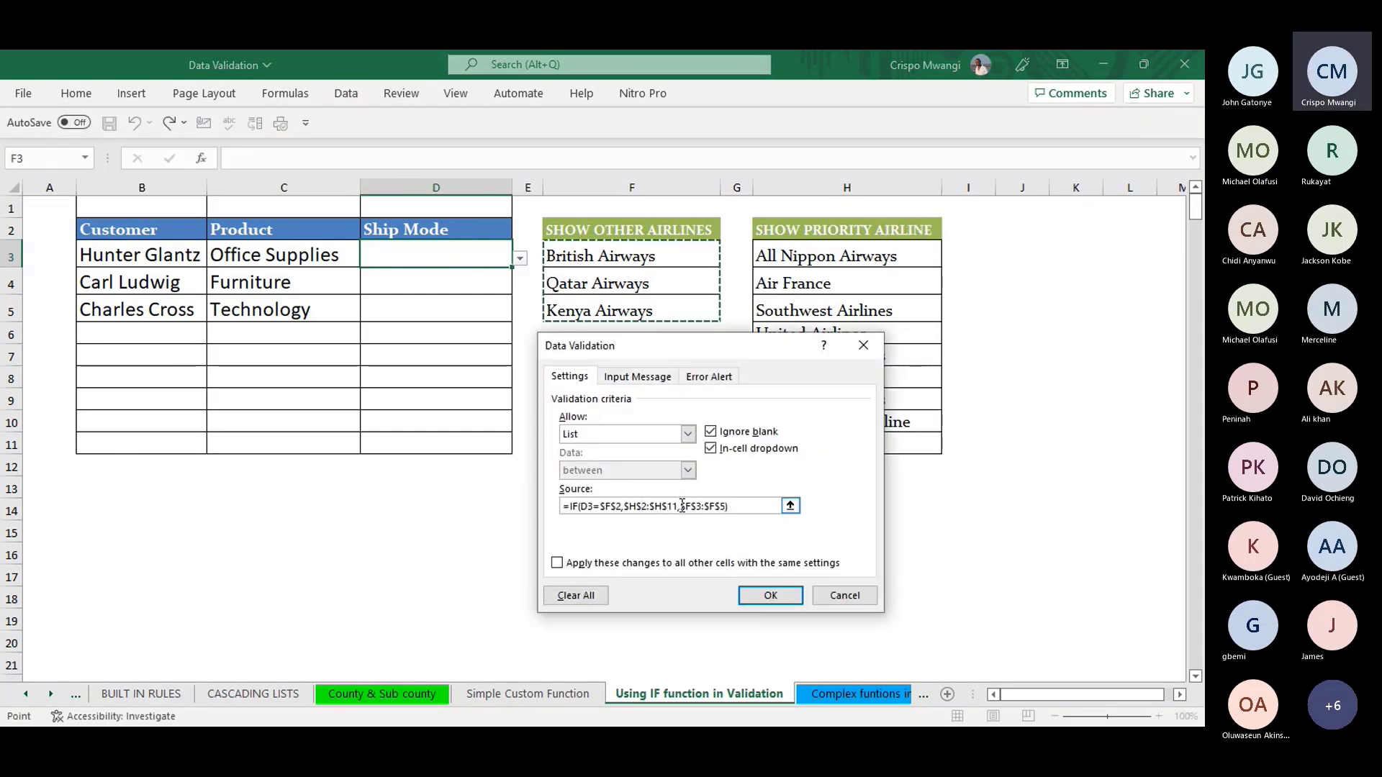
left_click_drag(674, 507, 626, 508)
left_click_drag(637, 236, 645, 311)
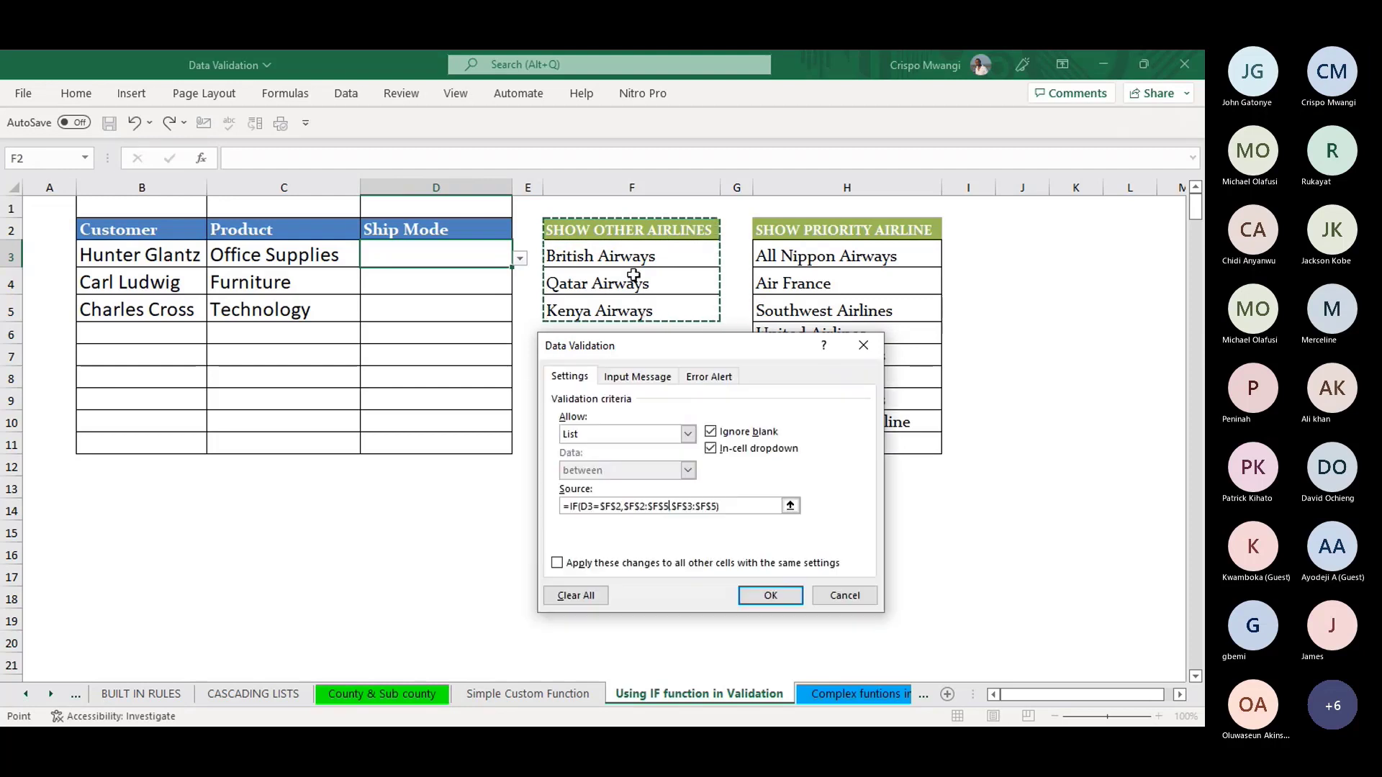
- Retype the source as =IF(D3=$F$2,$H$2:$H$11,$F$2:$F$5)
left_click(669, 506)
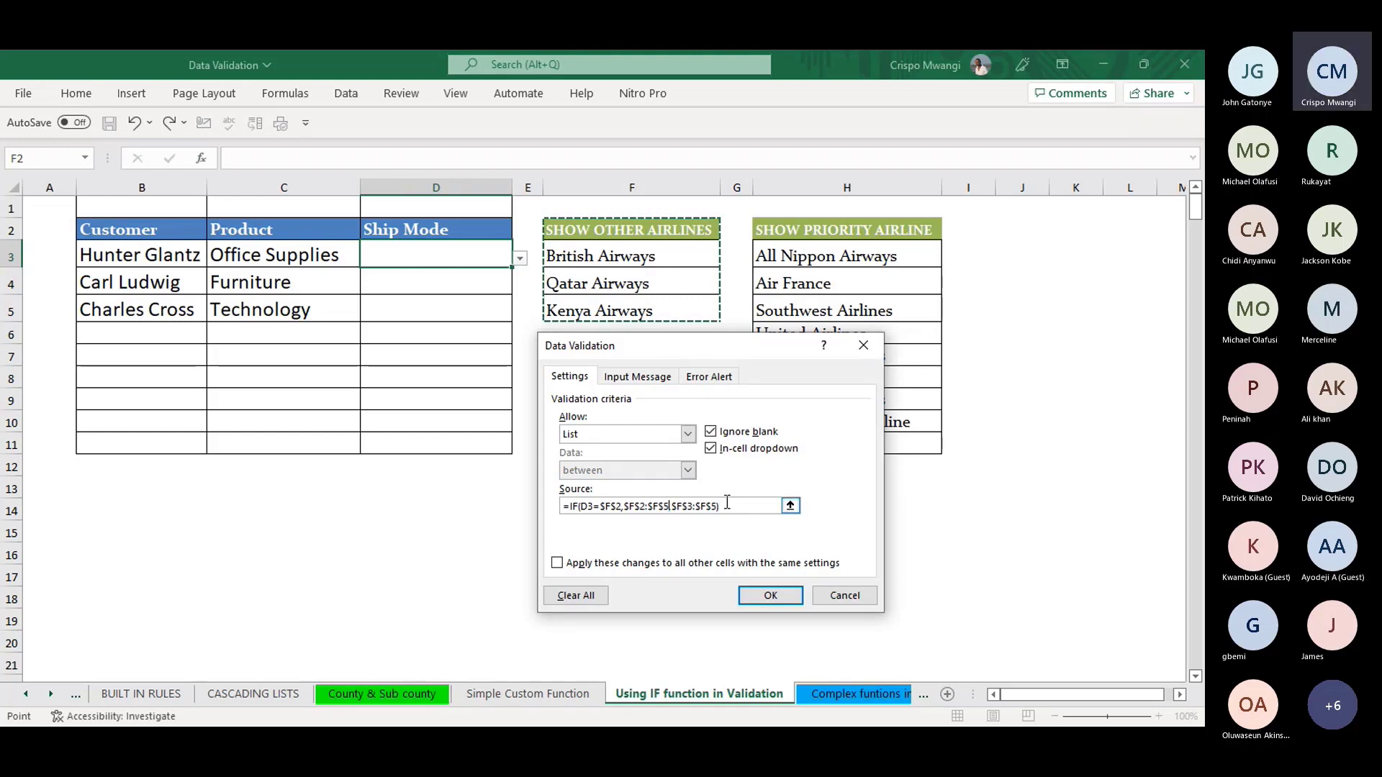
left_click_drag(723, 506, 624, 507)
key("BackSpace")
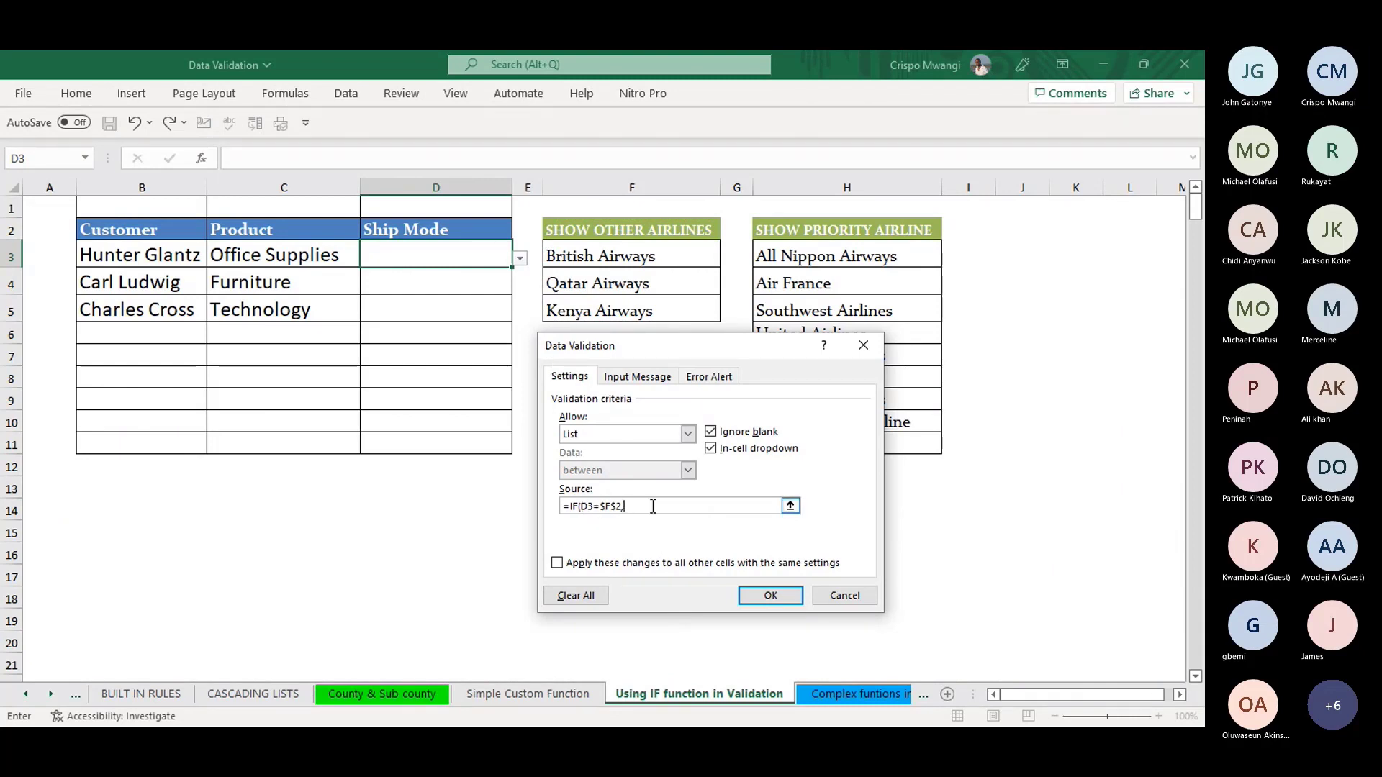
key("BackSpace")
key("BackSpace")
key("BackSpace")
key("BackSpace")
key("BackSpace")
left_click(626, 232)
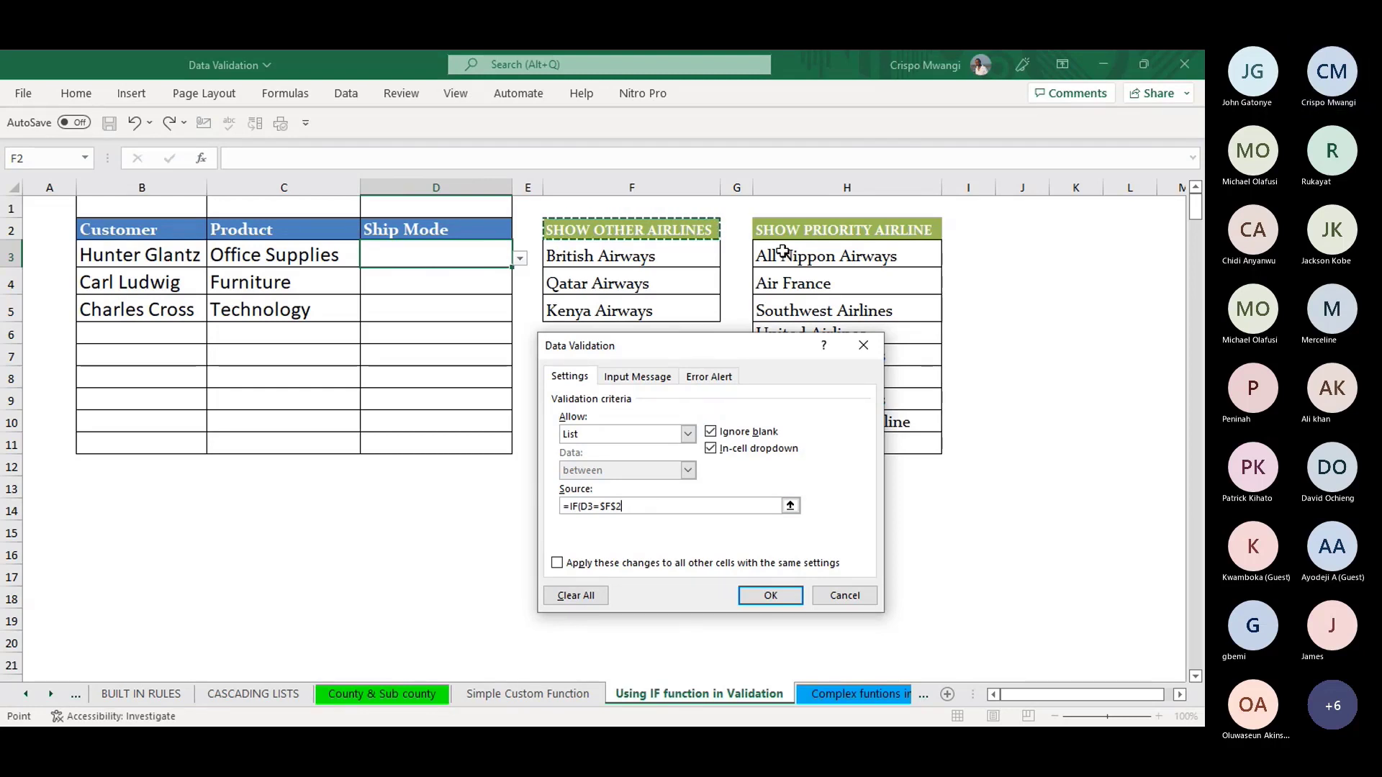
type(",")
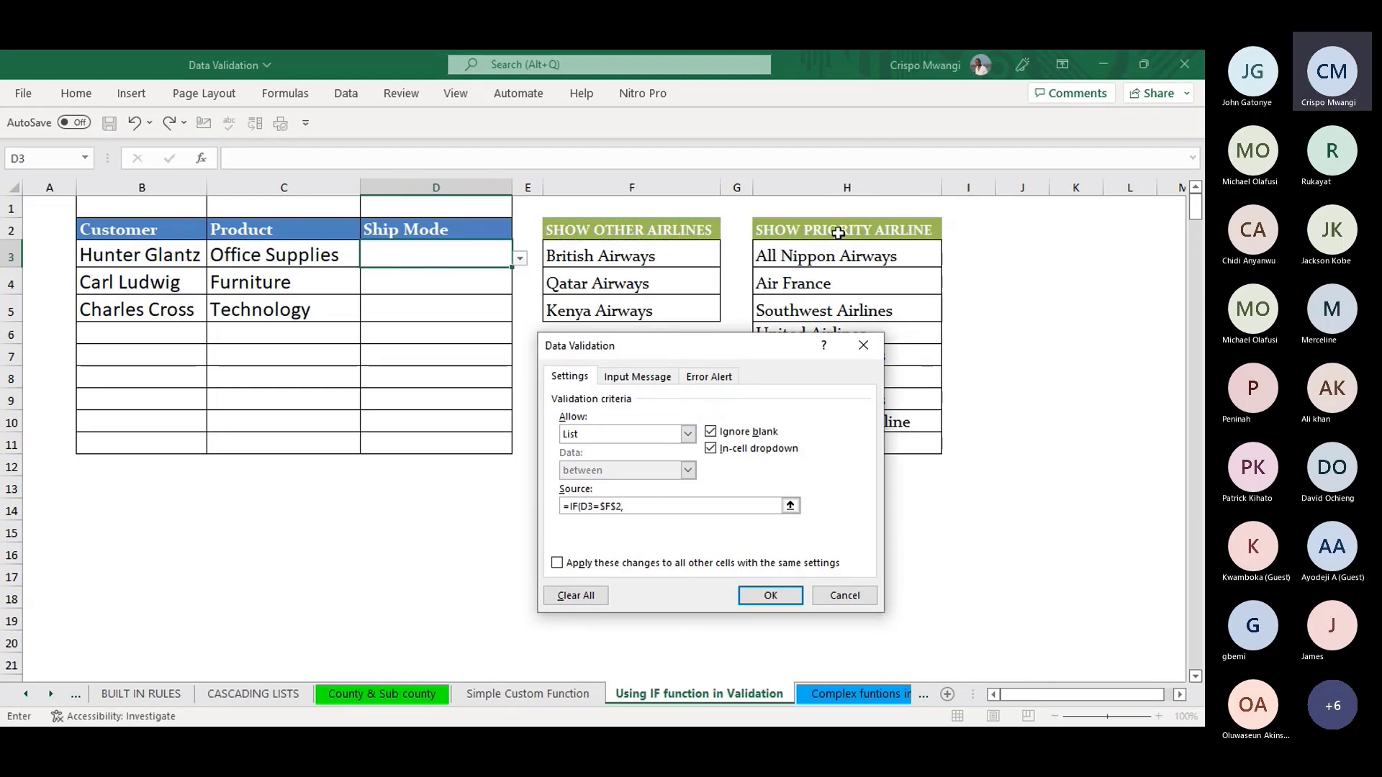
left_click_drag(837, 232, 832, 446)
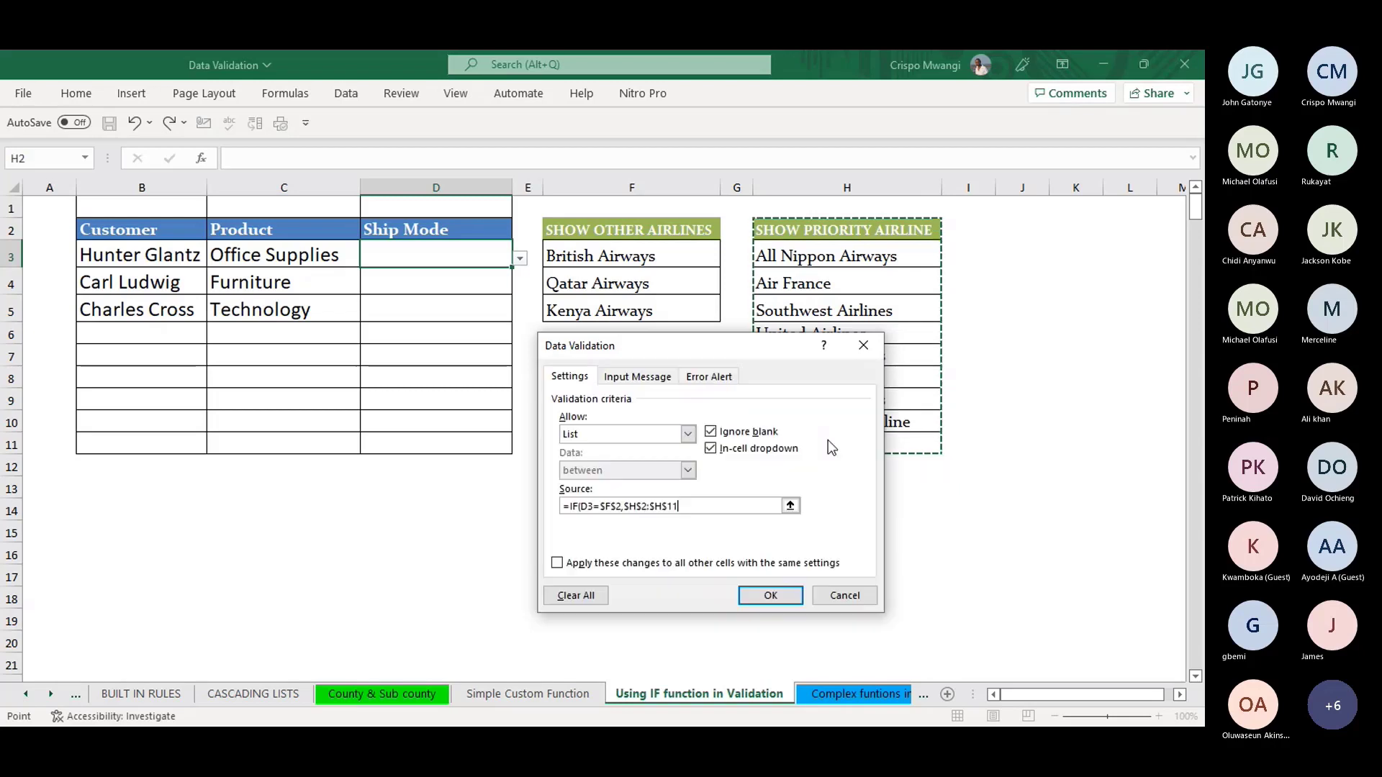
type(",")
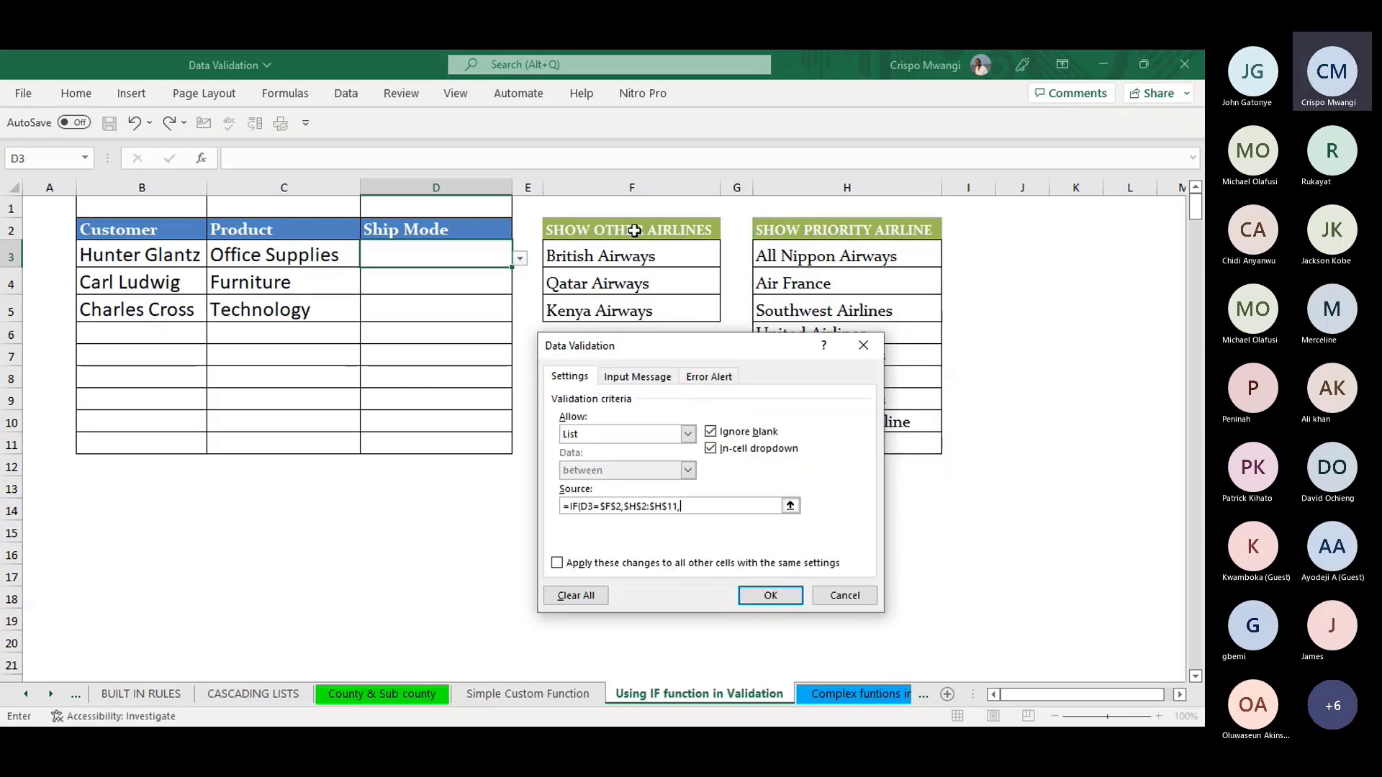
left_click_drag(634, 230, 633, 313)
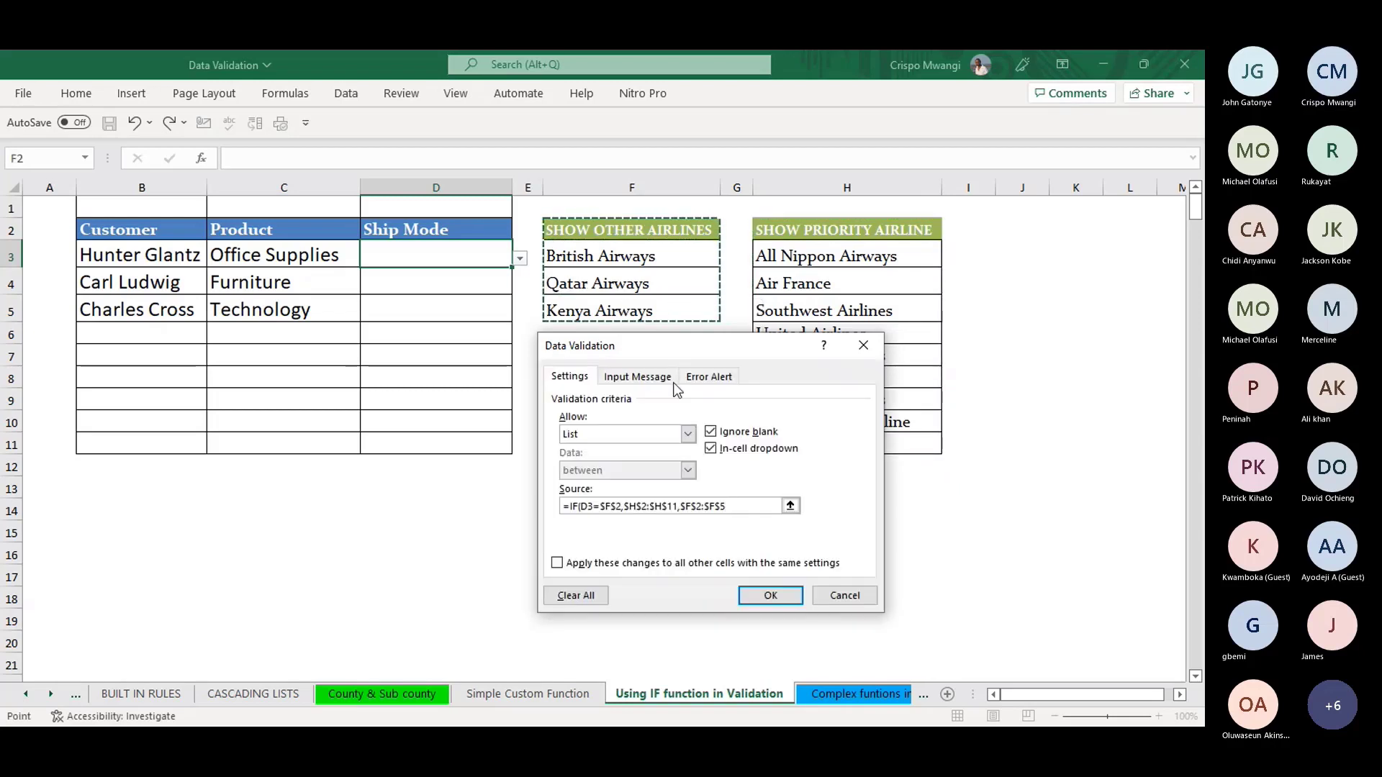
type(")")
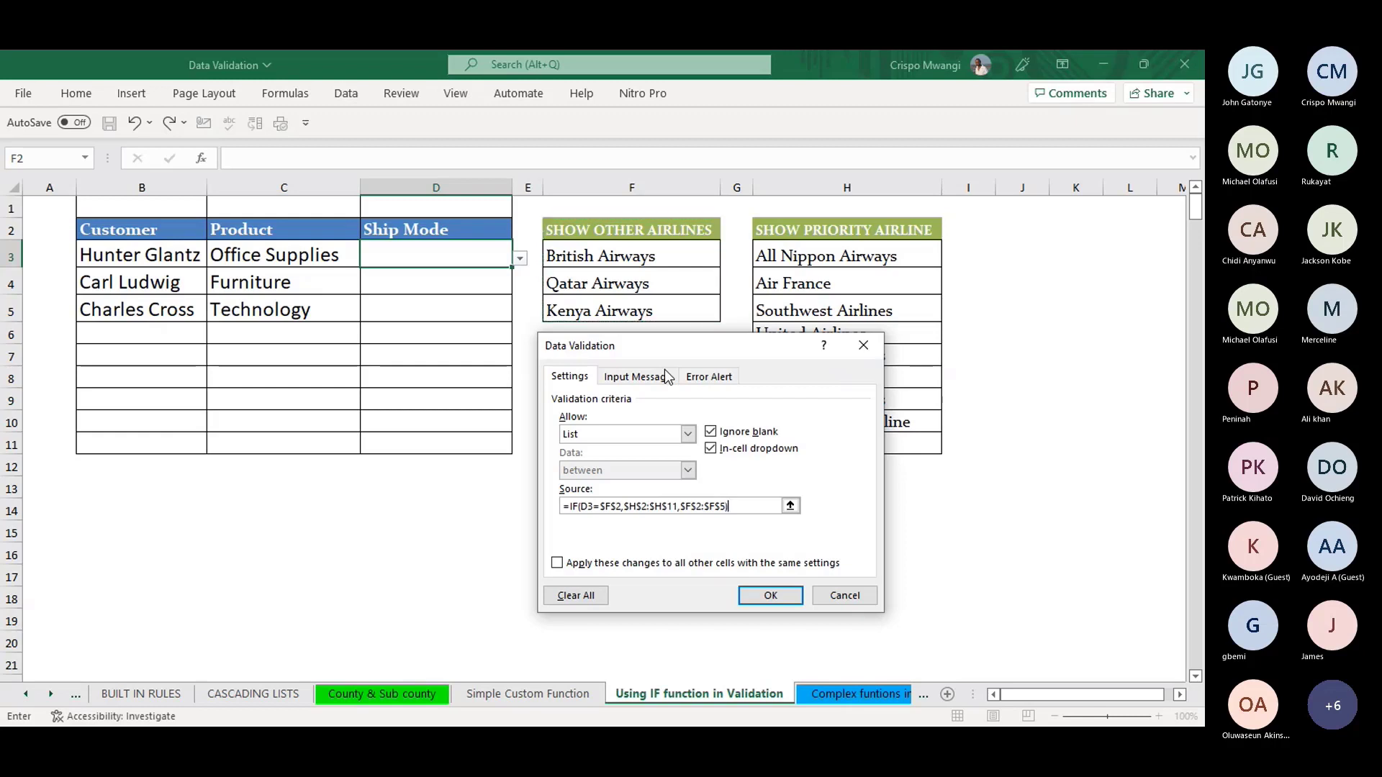
- Confirm the rule, pick Qatar Airways in D3, and check D4's list
key("Return")
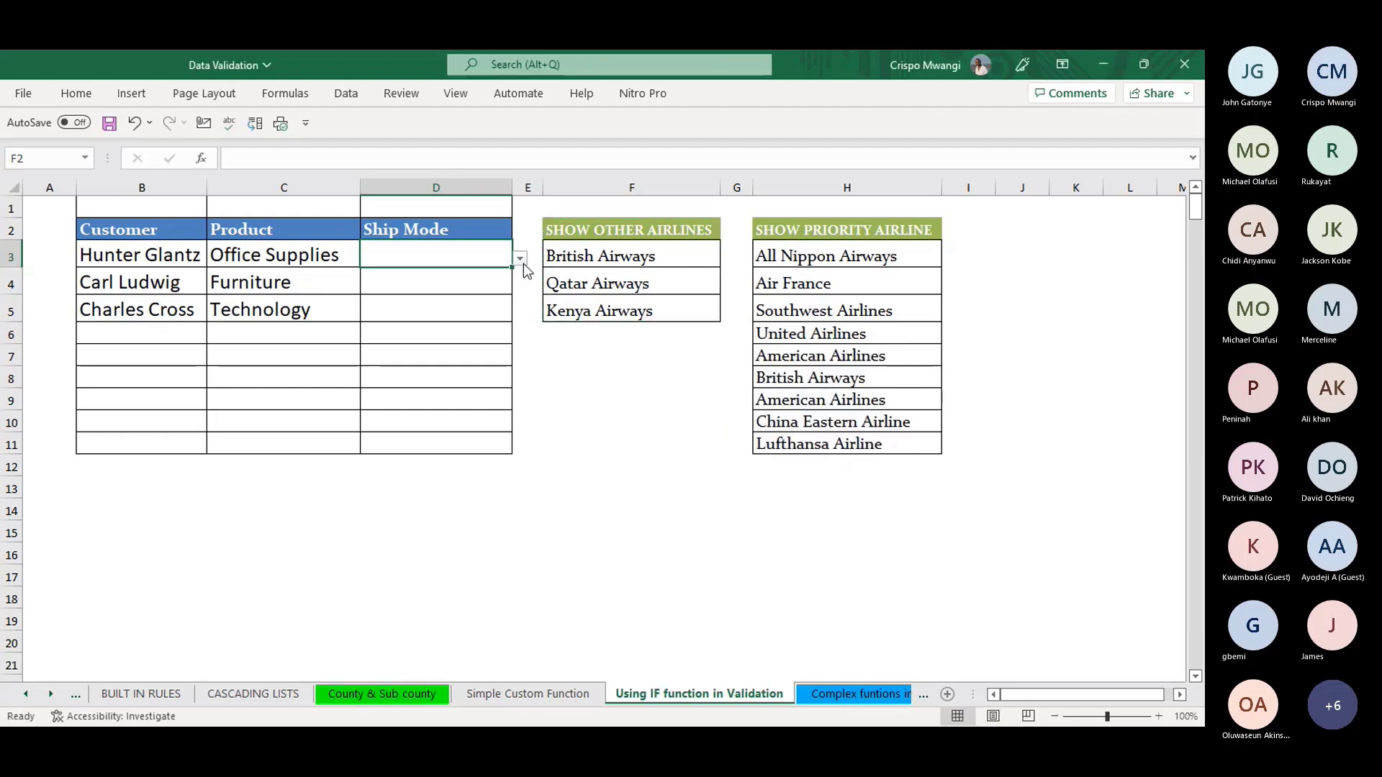
left_click(520, 258)
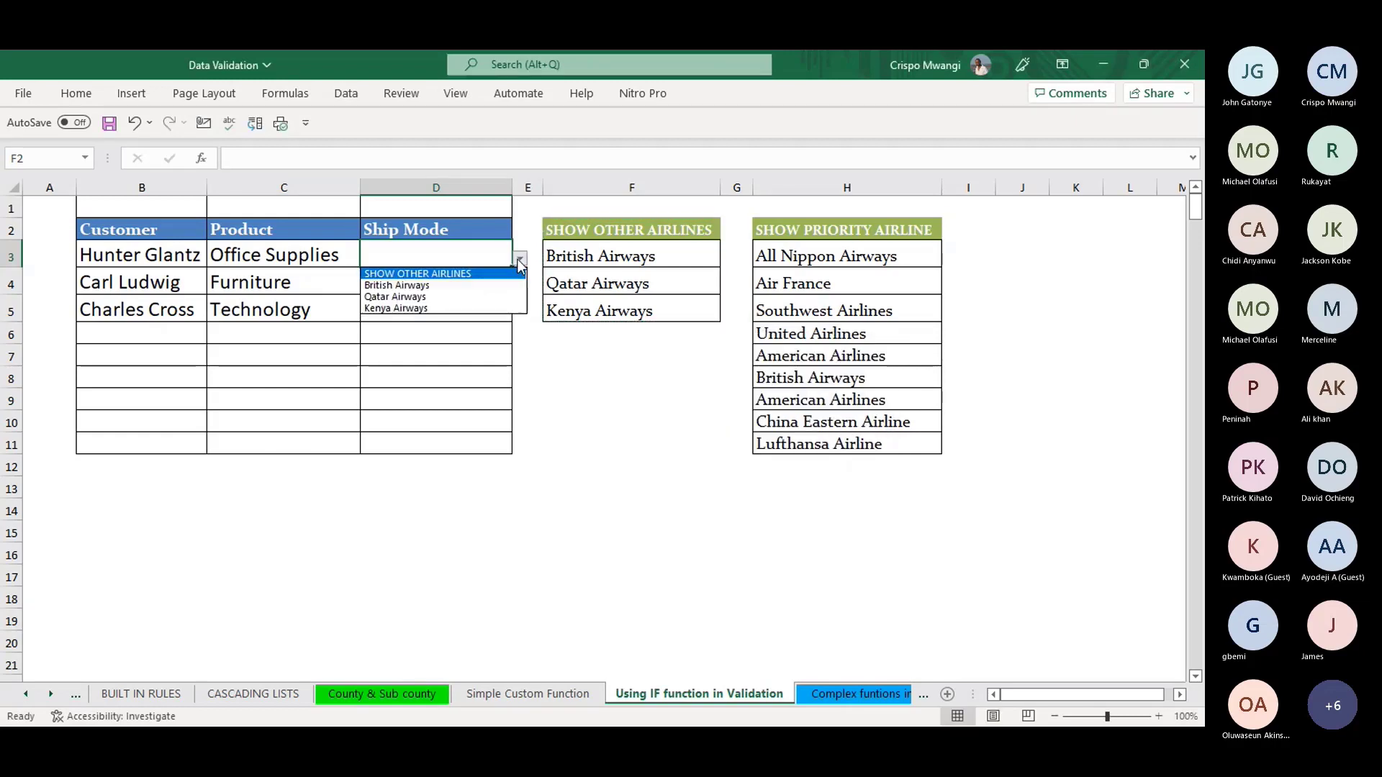
left_click(399, 298)
left_click(443, 280)
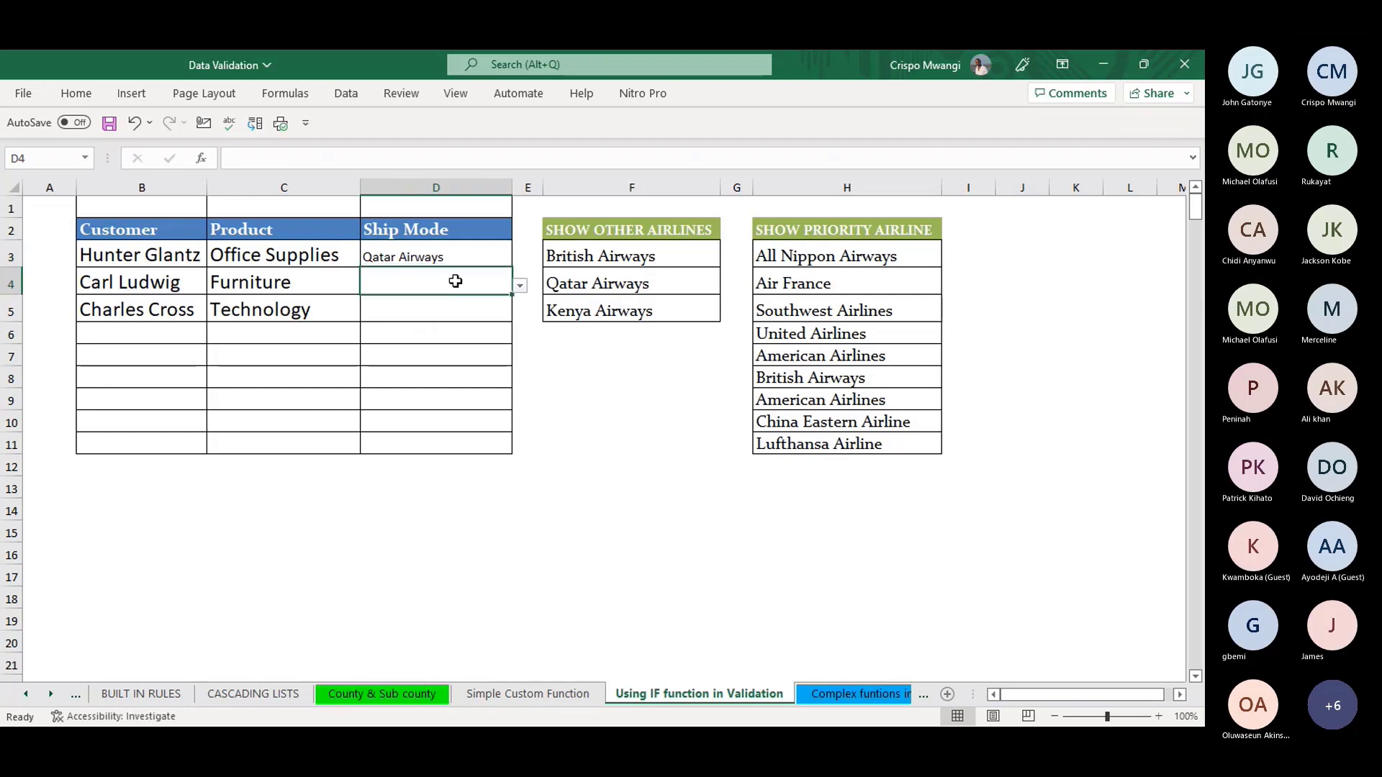
left_click(515, 286)
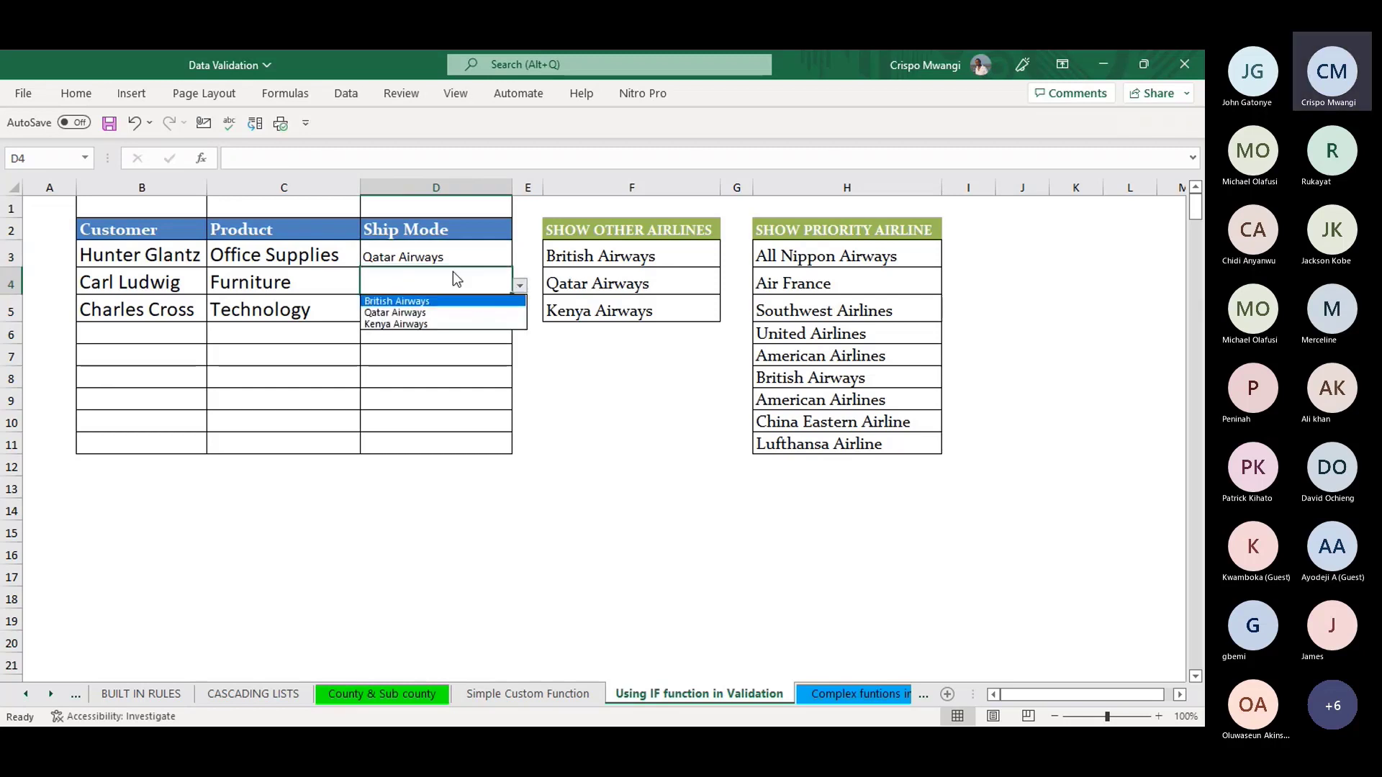
left_click(456, 280)
left_click(456, 260)
- Toggle D3 between SHOW OTHER AIRLINES and SHOW PRIORITY AIRLINE, ending on SHOW OTHER AIRLINES
left_click(520, 258)
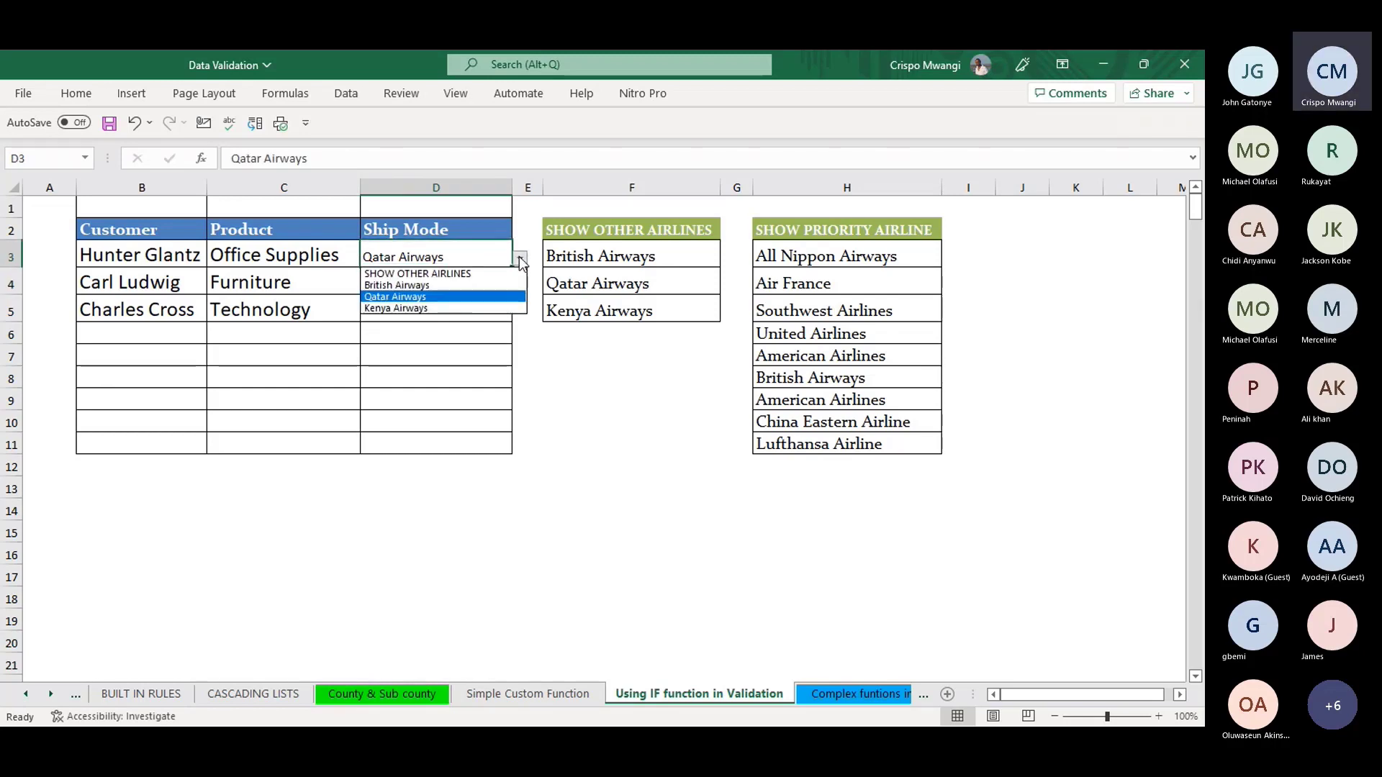
left_click(456, 276)
left_click(520, 261)
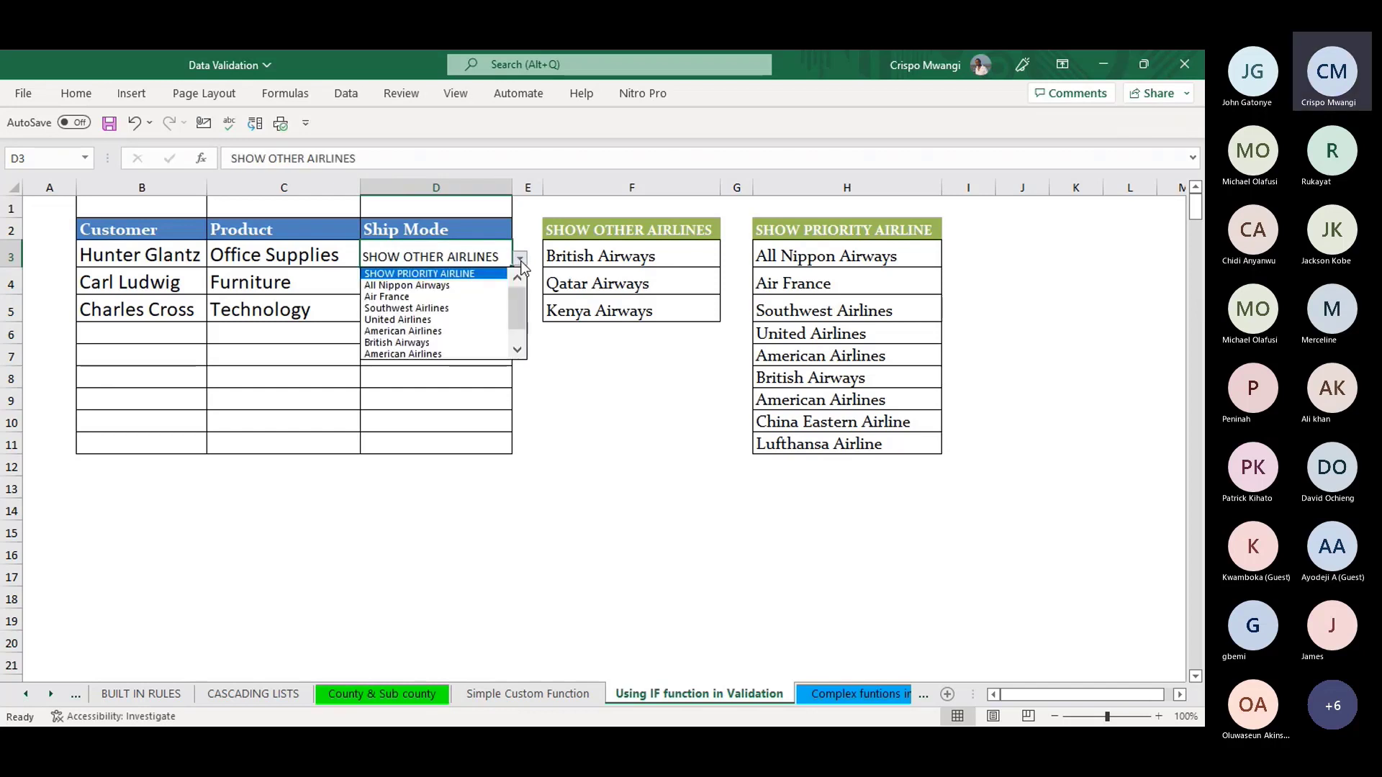
left_click(418, 274)
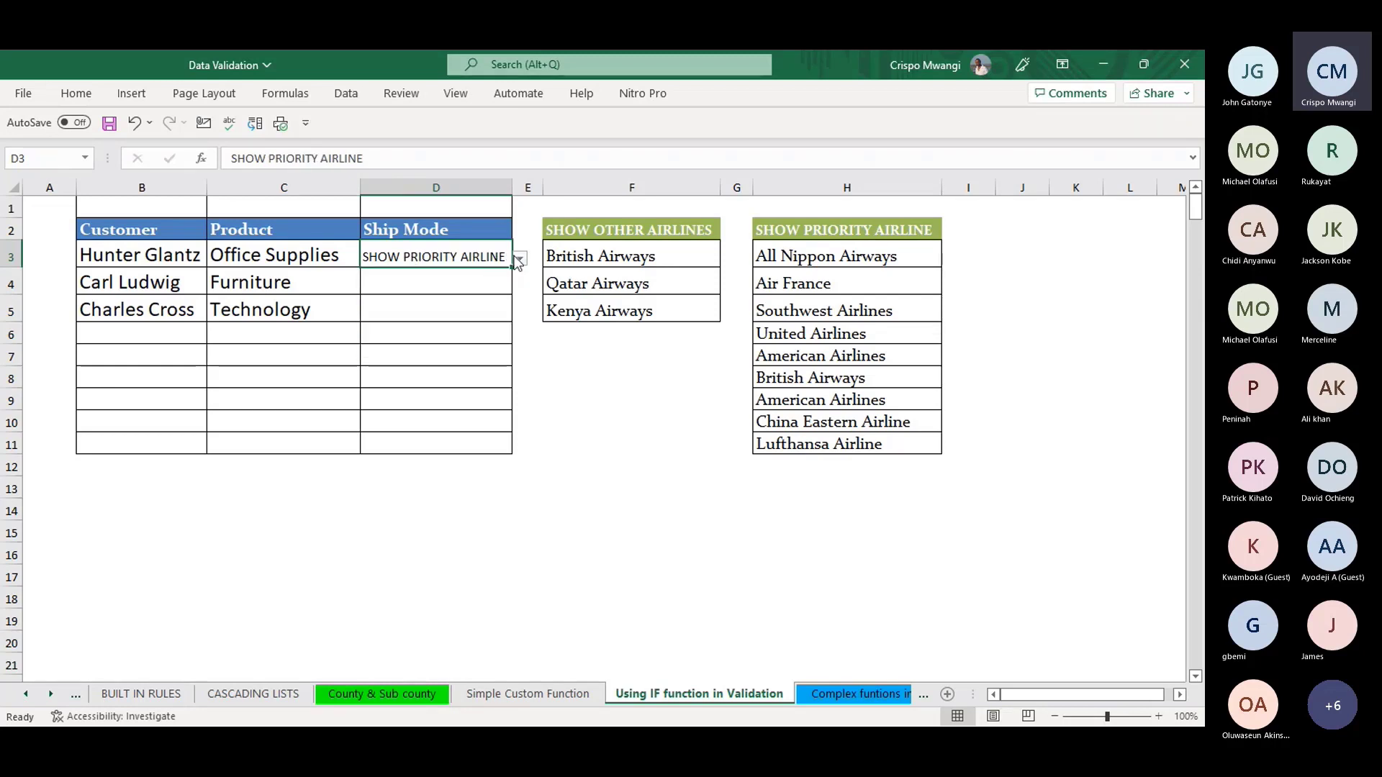
left_click(519, 258)
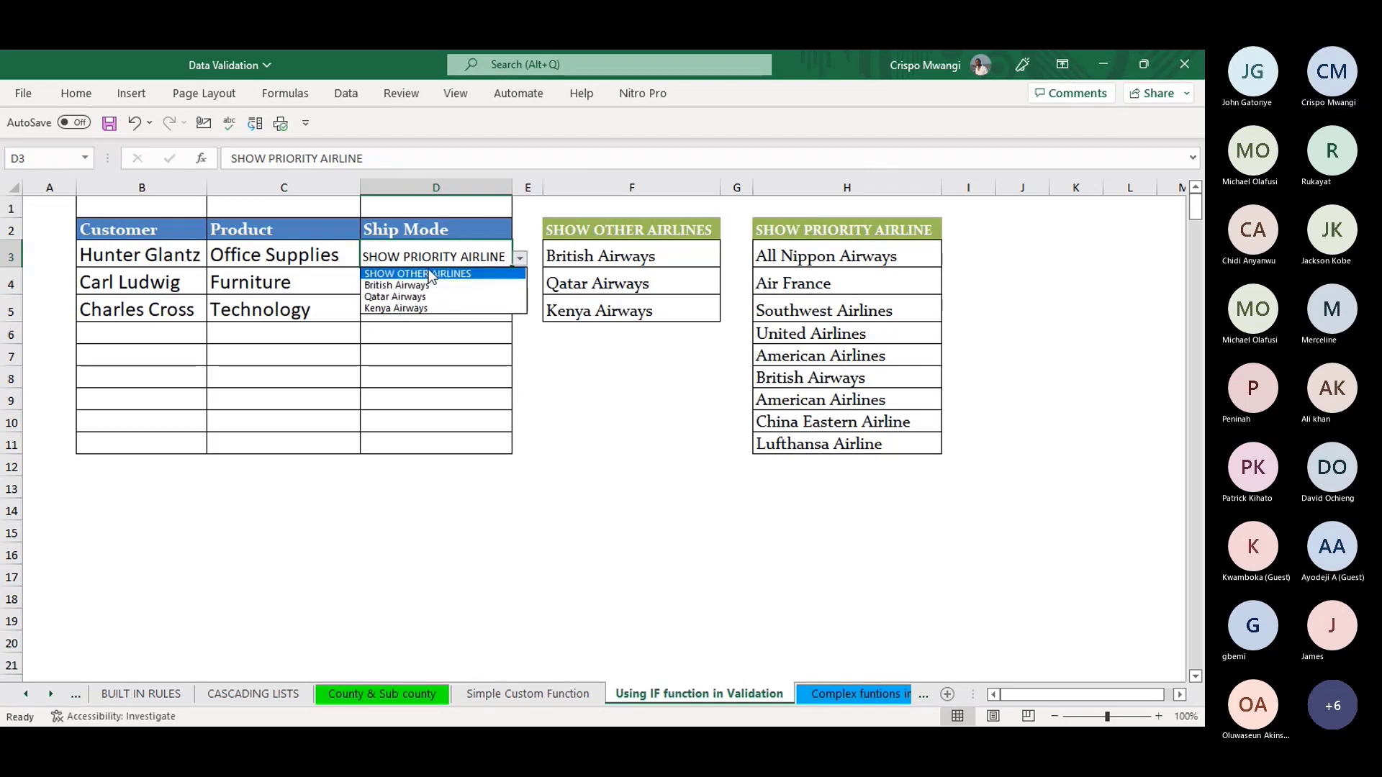
left_click(432, 275)
left_click(519, 258)
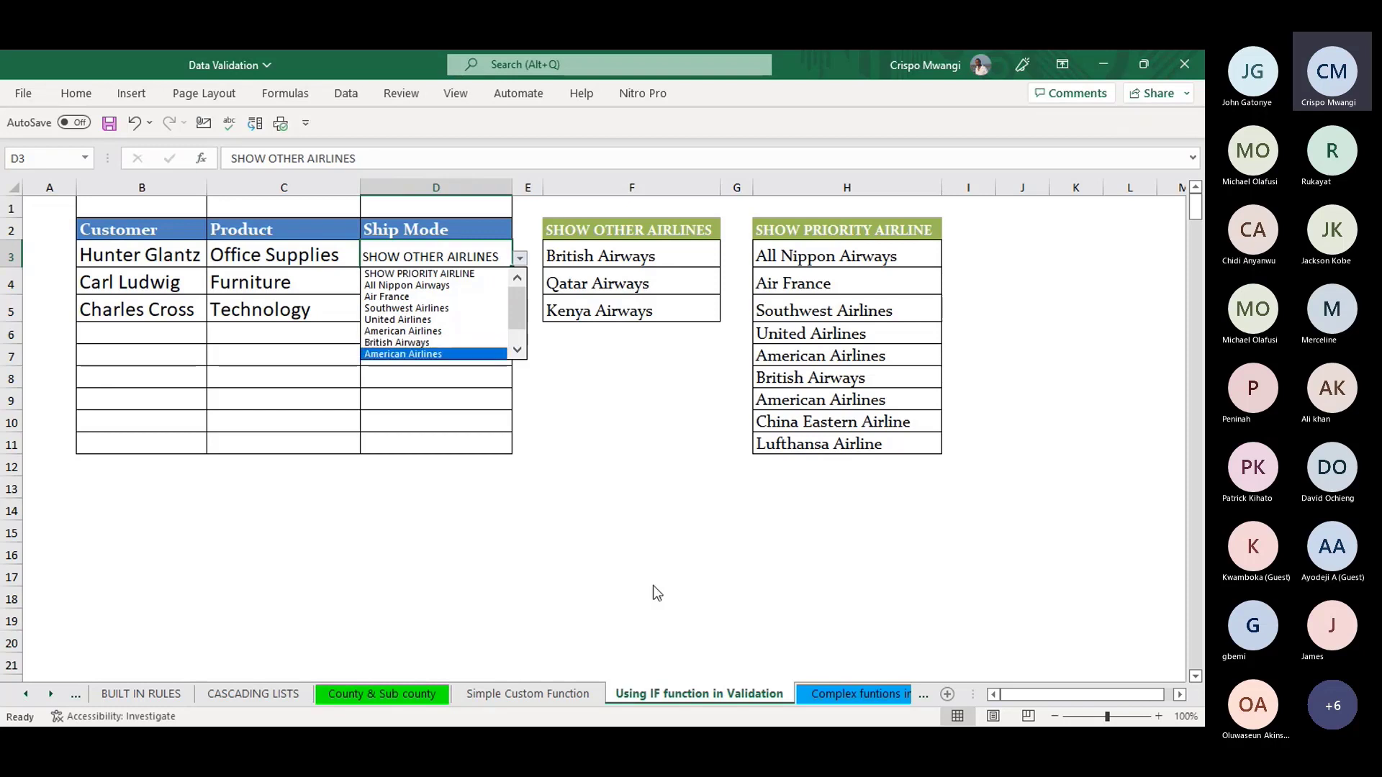
left_click(673, 697)
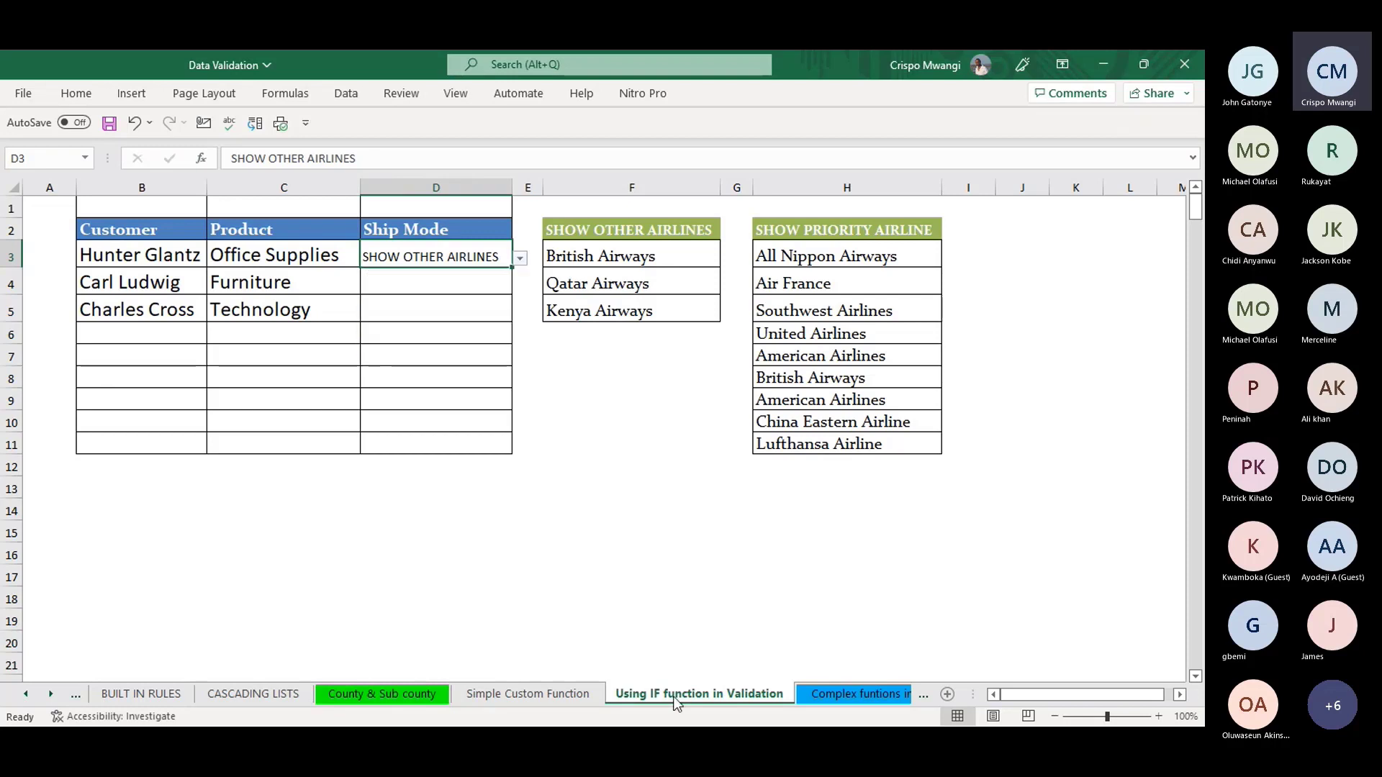
left_click(52, 694)
left_click(51, 694)
- Switch to the 'Complex funtions in Validation' sheet and clear the Grade and Salary cells
left_click(51, 694)
left_click(51, 695)
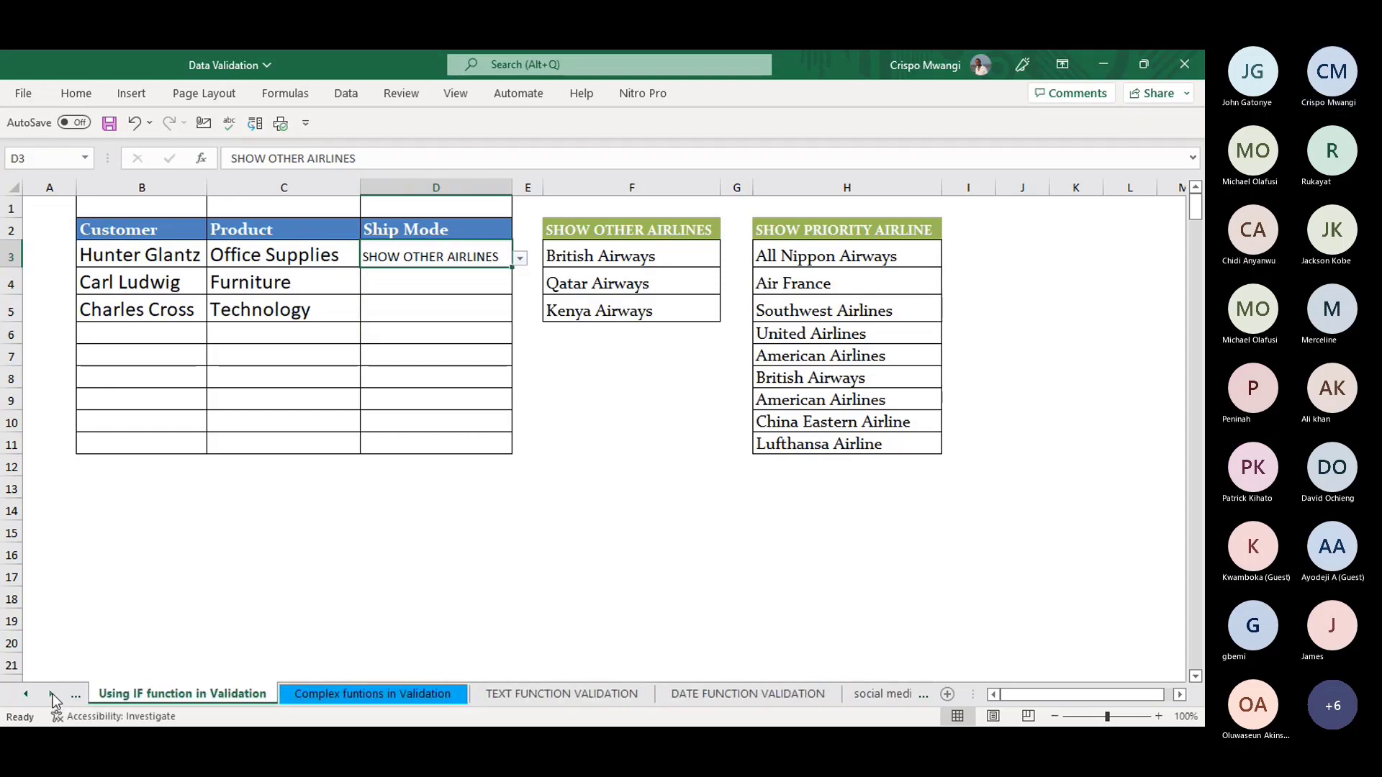
left_click(369, 694)
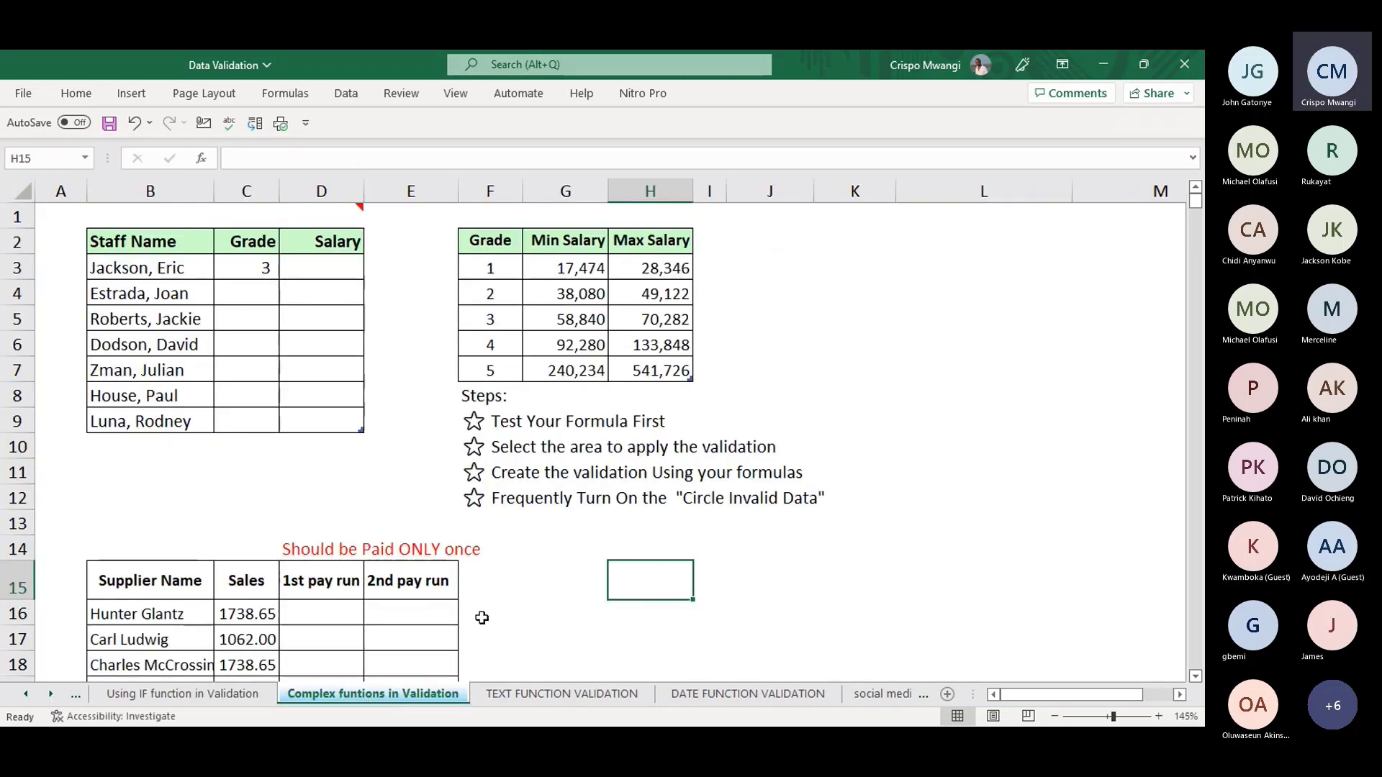
left_click(302, 518)
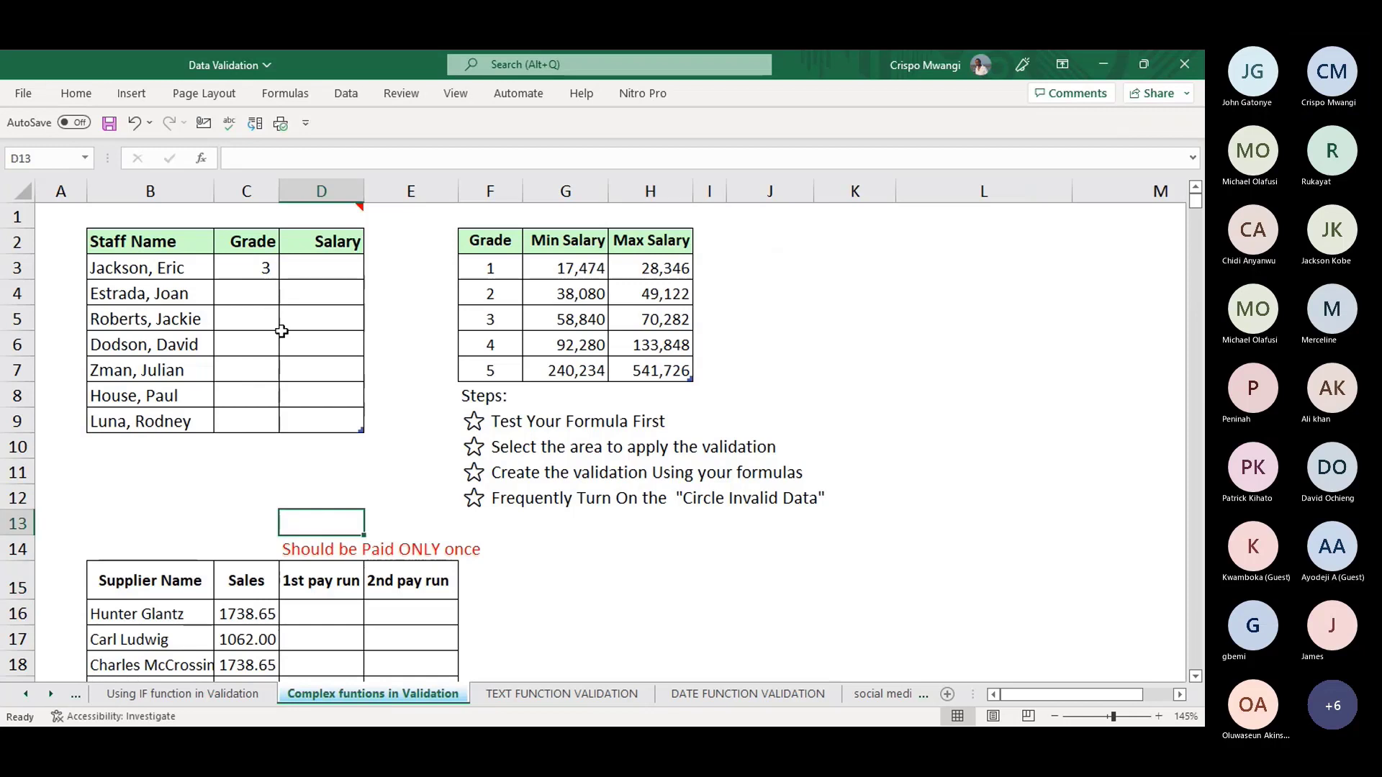
left_click_drag(268, 265, 352, 450)
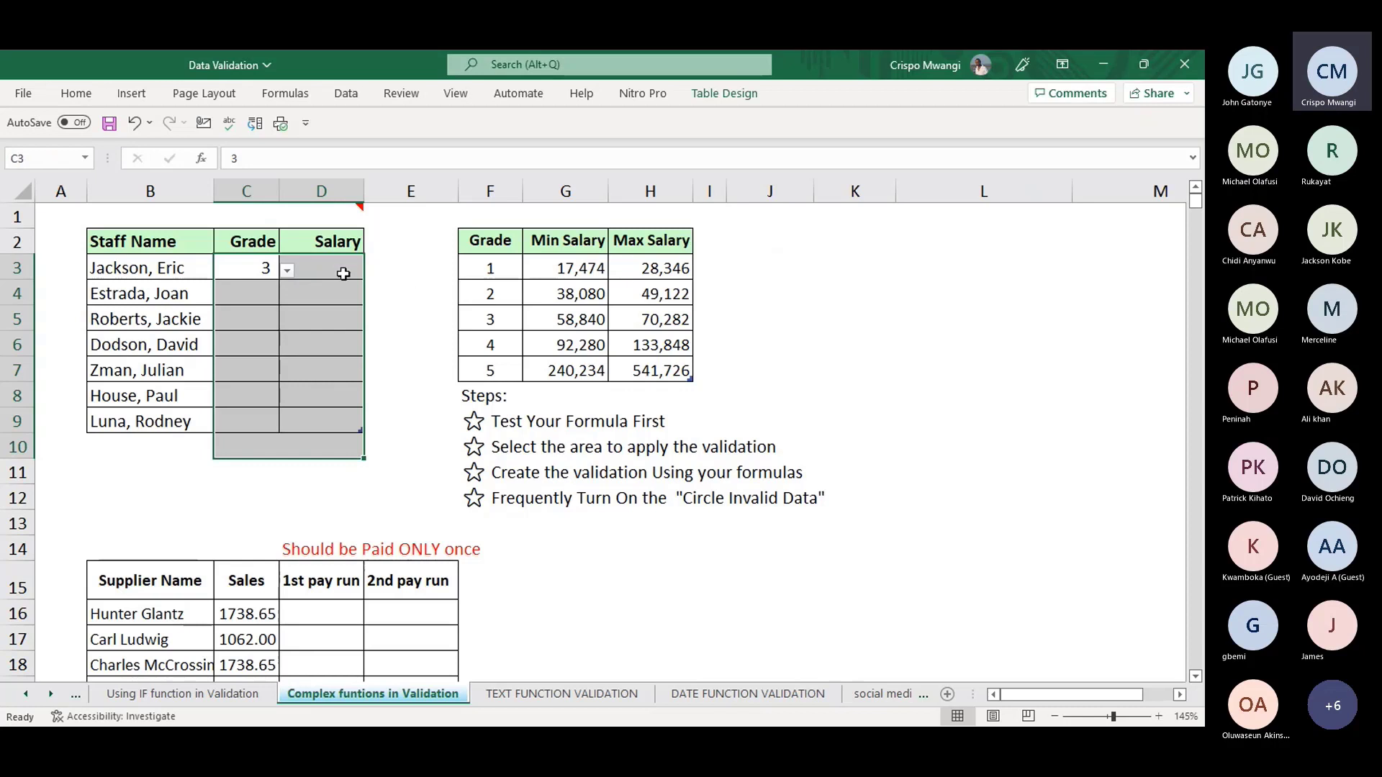
key("Delete")
left_click(343, 268)
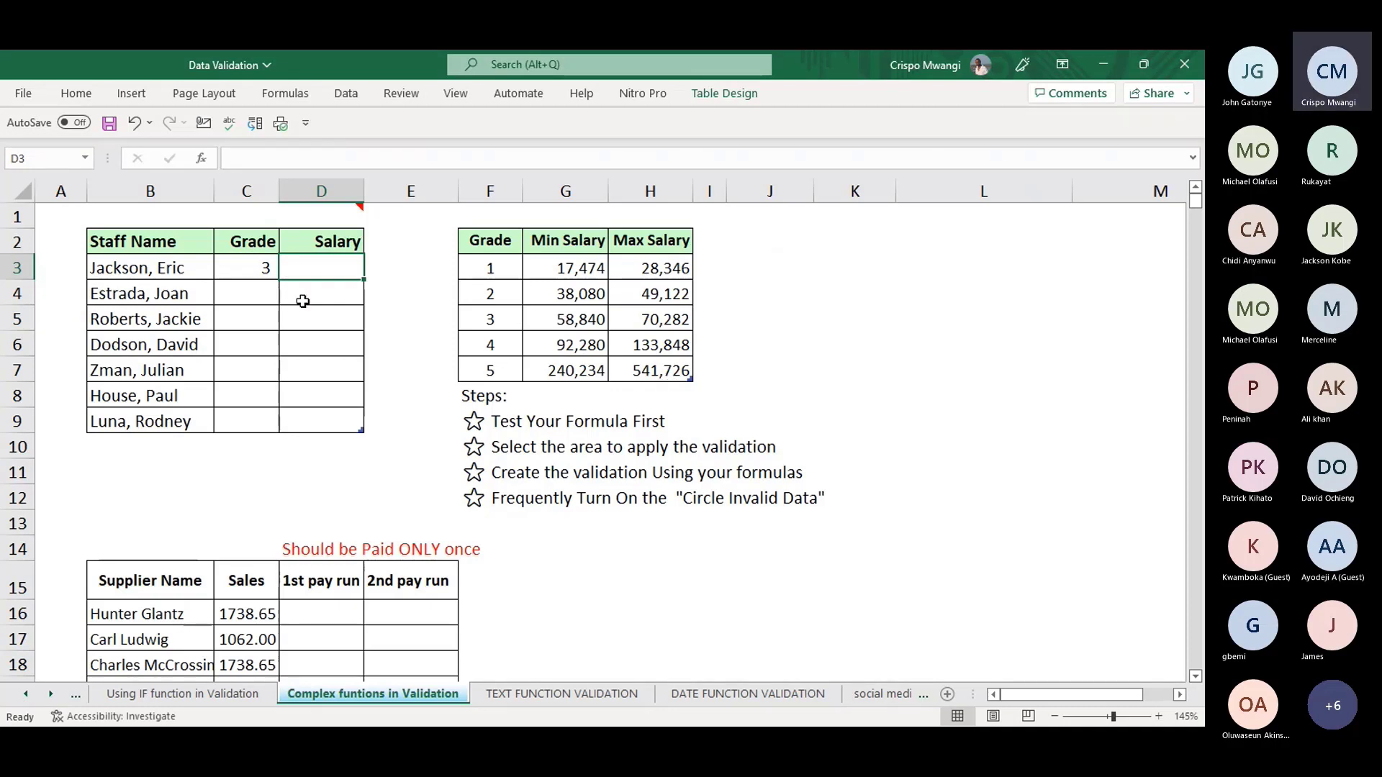
- Compare the grade 3 salary band in G5:H5 and keep grade 3 in C3's dropdown
left_click(570, 317)
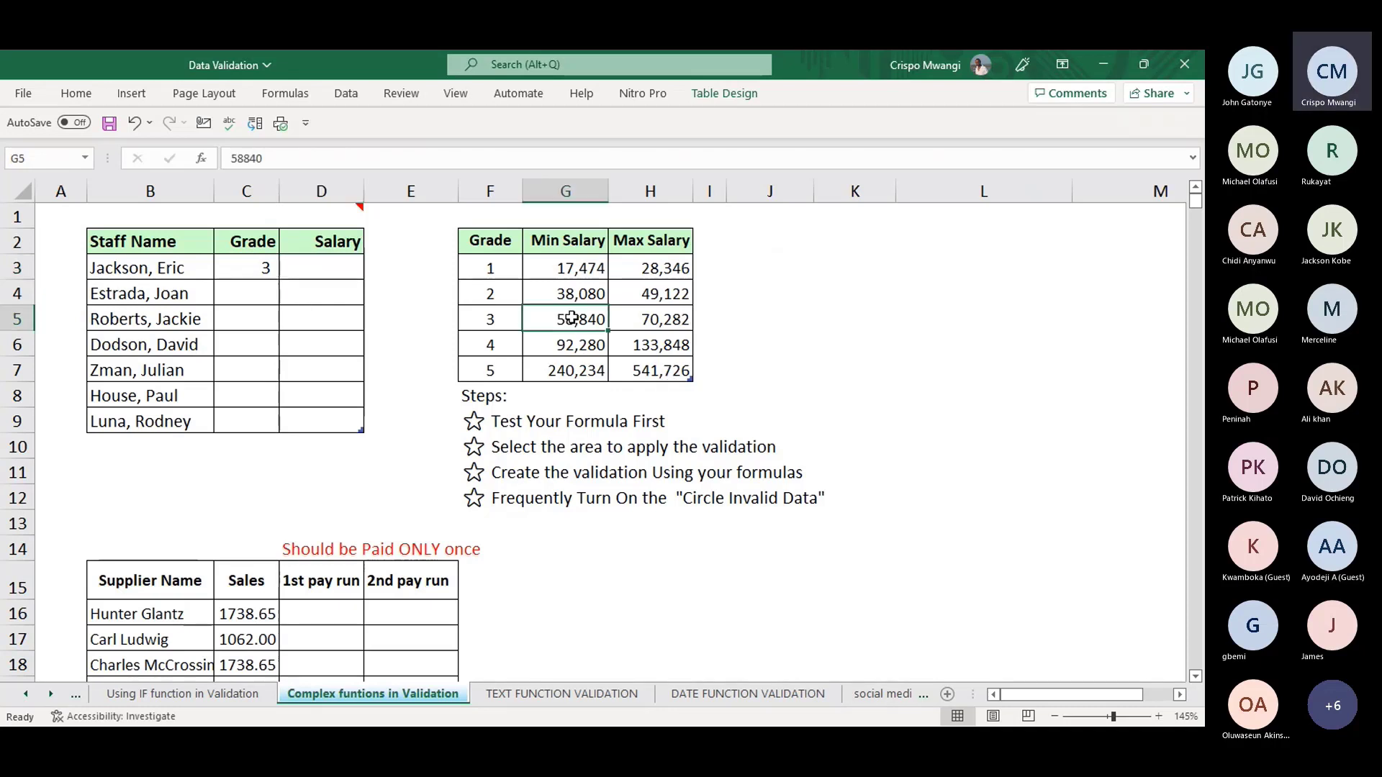
left_click(673, 316)
left_click(565, 319)
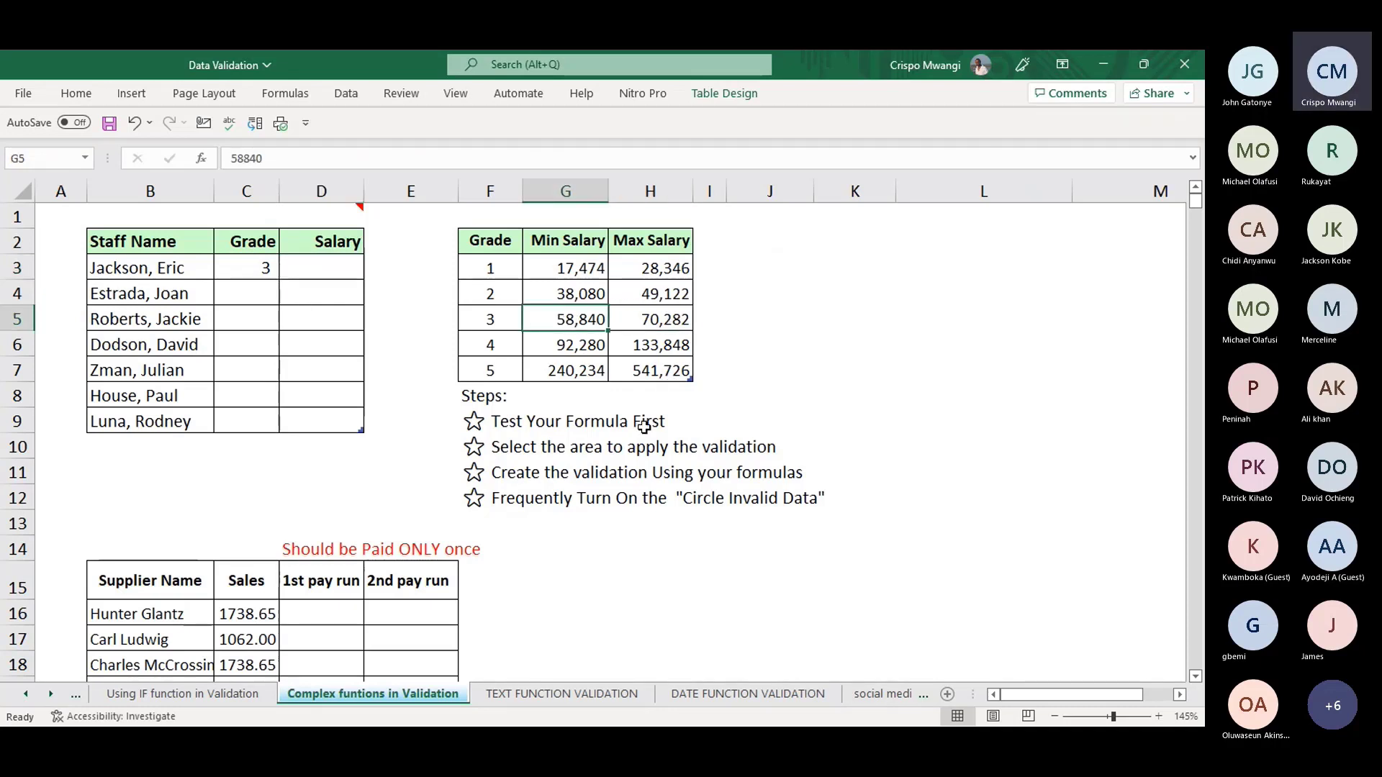
left_click(664, 319)
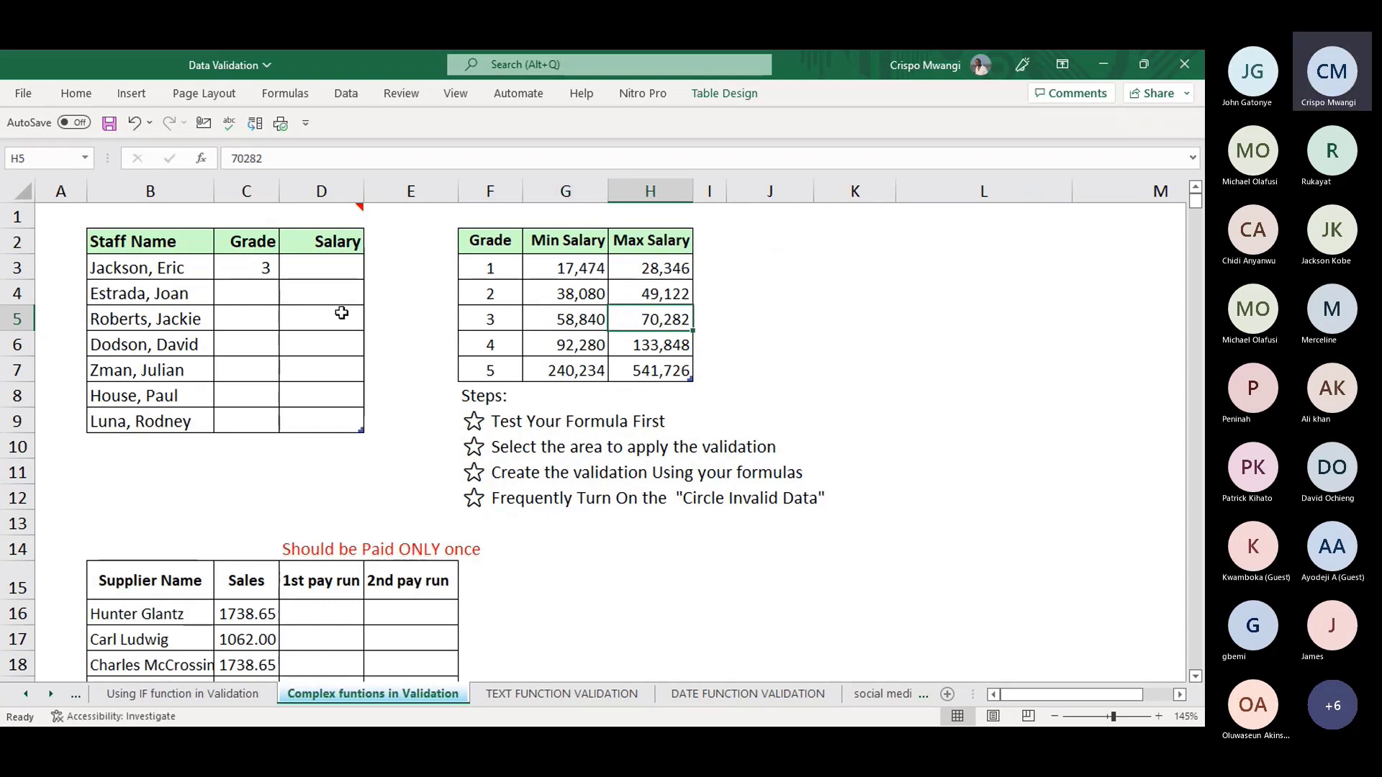
left_click(241, 267)
left_click(287, 271)
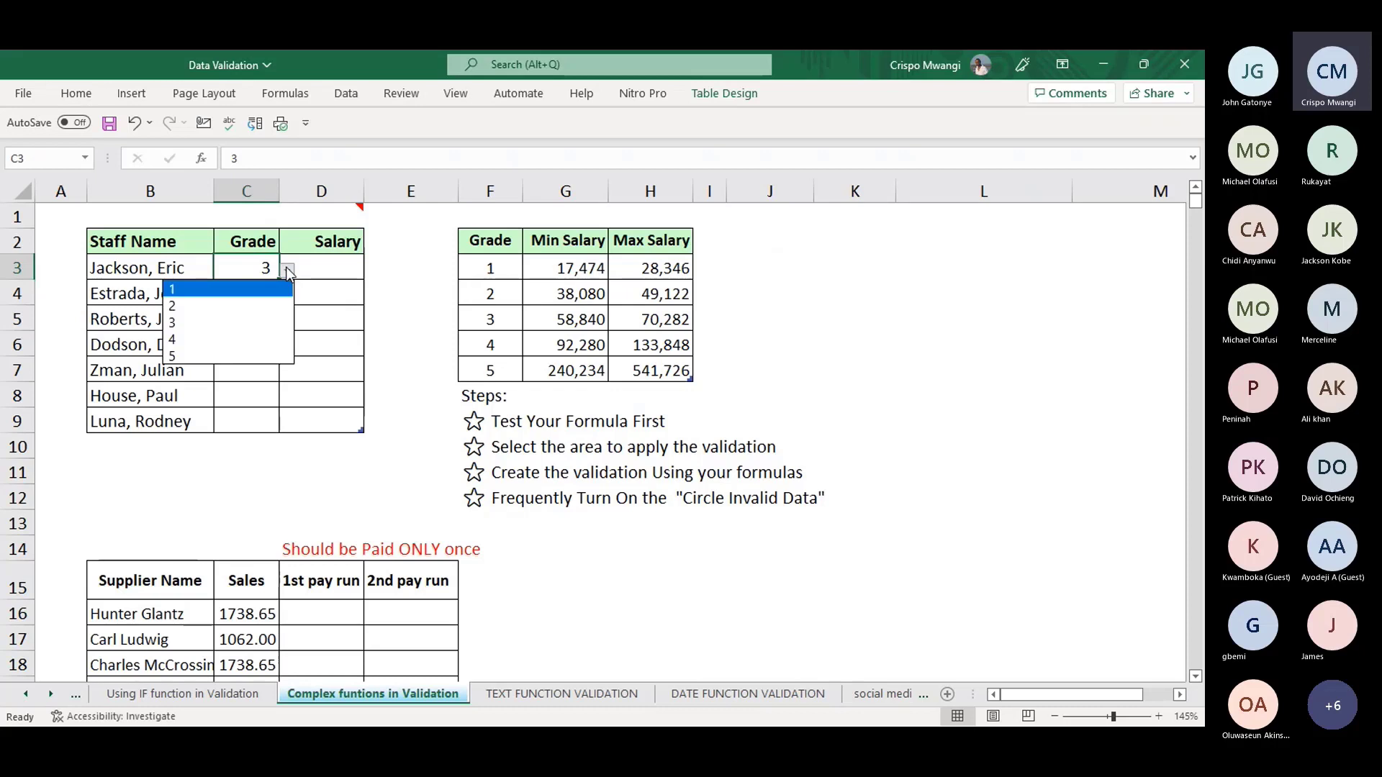
left_click(270, 324)
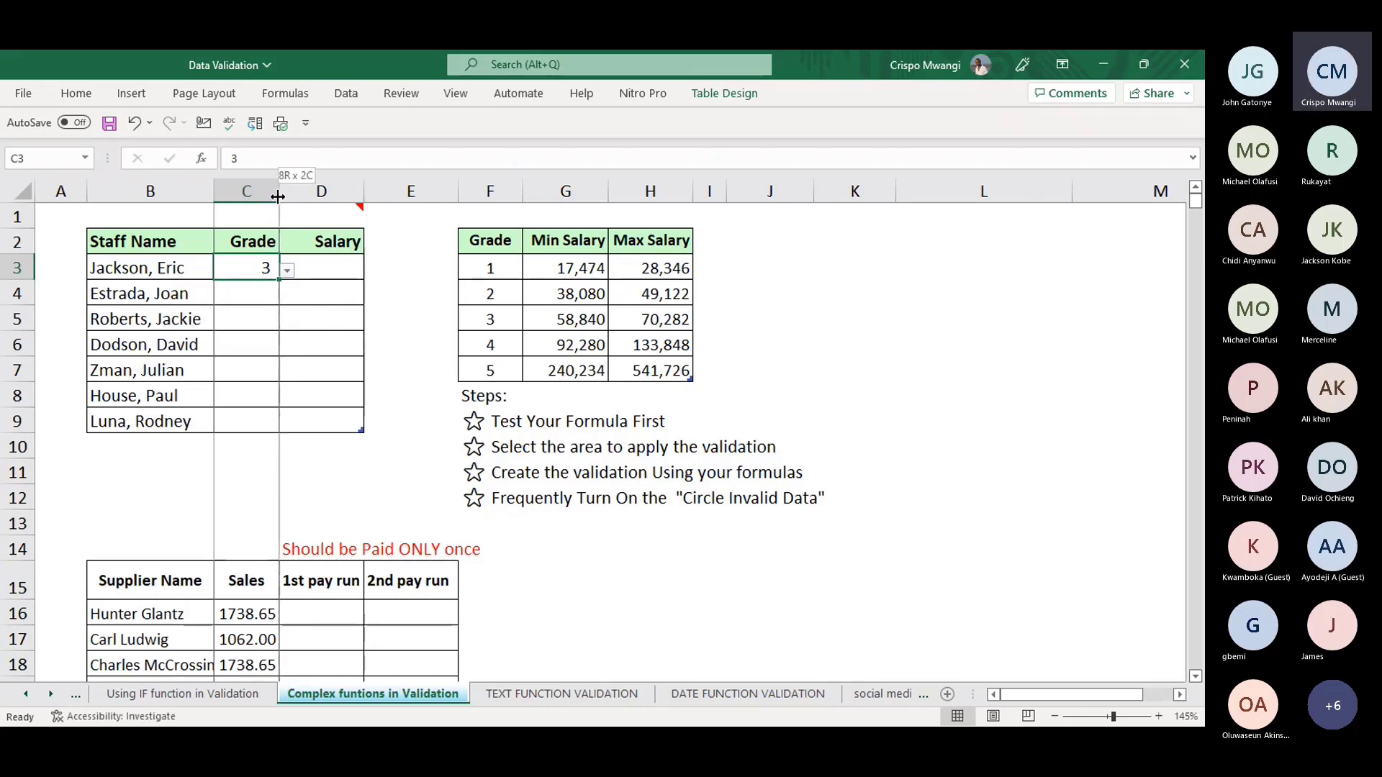
- Narrow column C to fit the Grade column, then recheck the grade 3 salary band
mouse_move(279, 199)
left_mouse_down()
mouse_move(503, 192)
mouse_move(263, 193)
left_mouse_up()
left_click(270, 268)
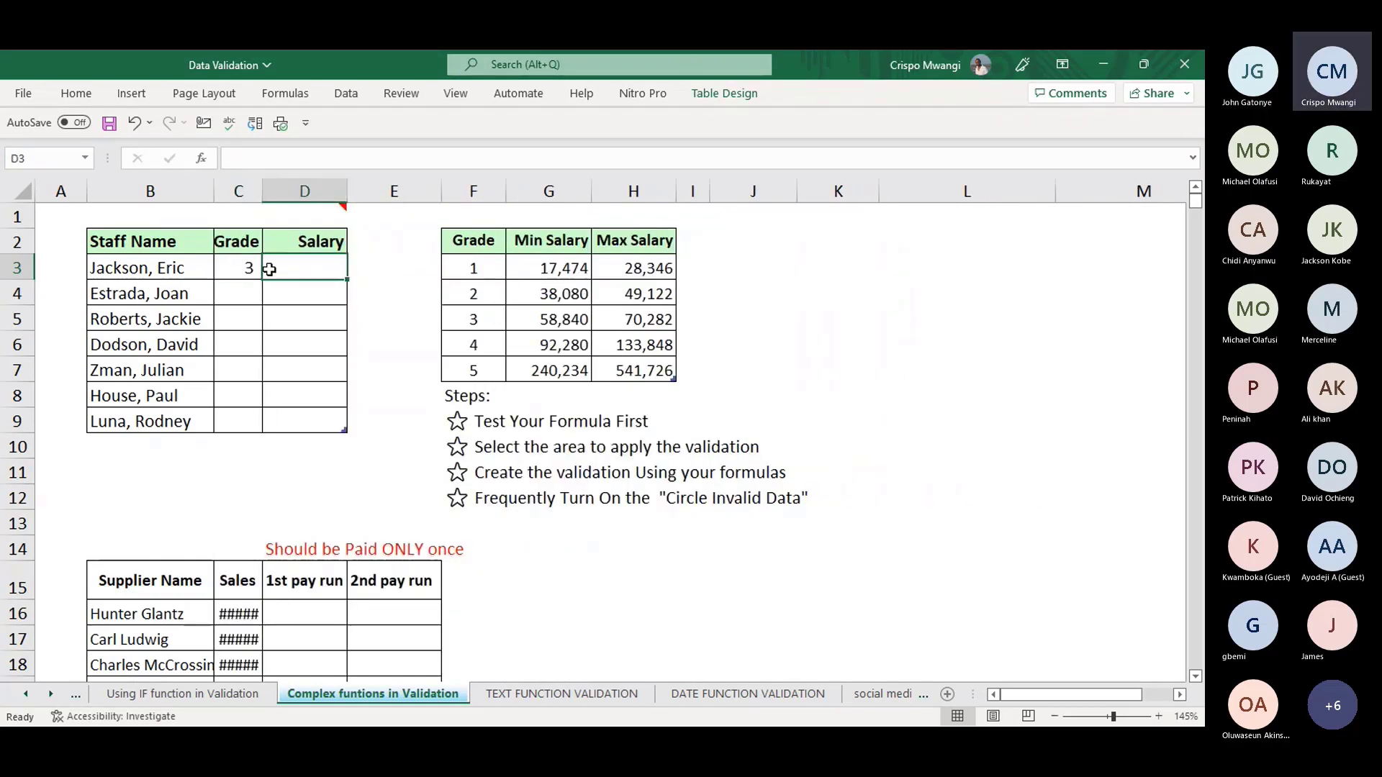
left_click(242, 268)
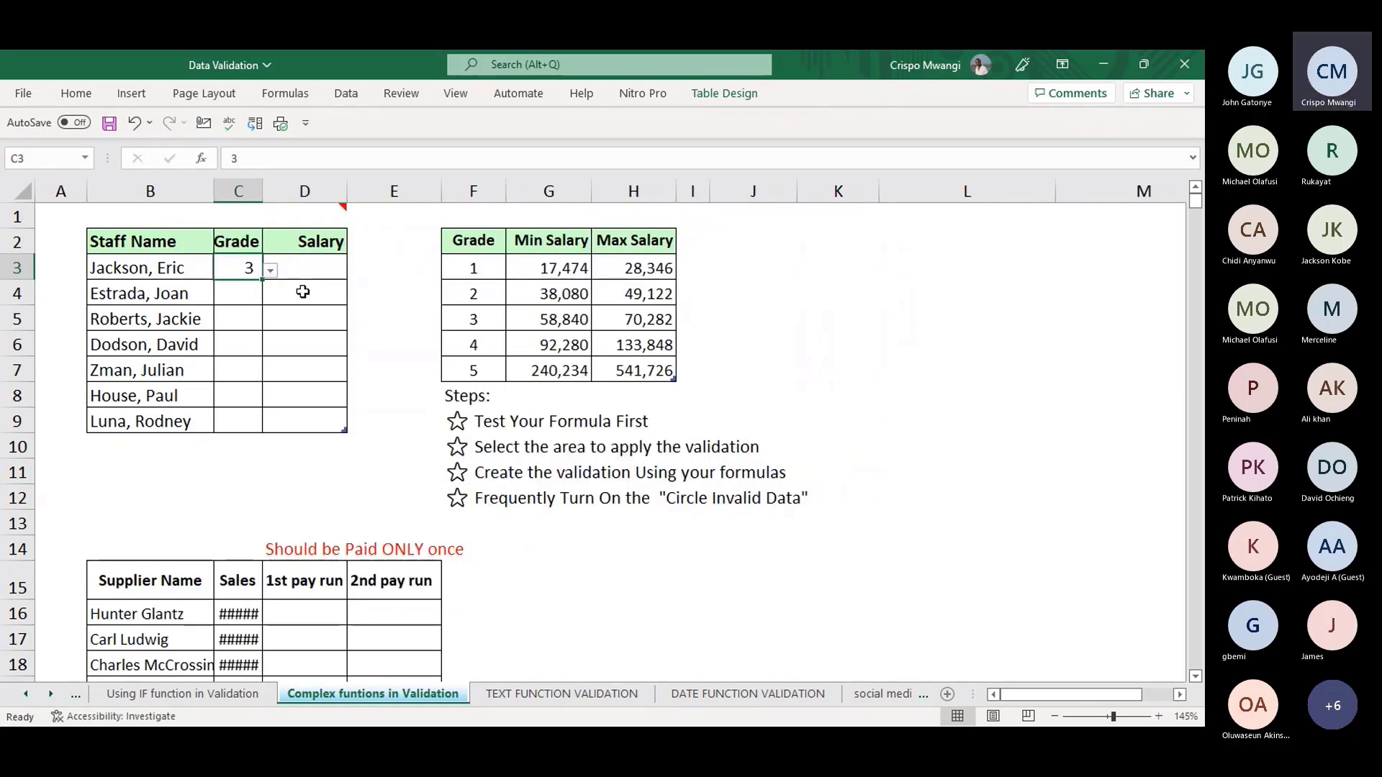
left_click(633, 319)
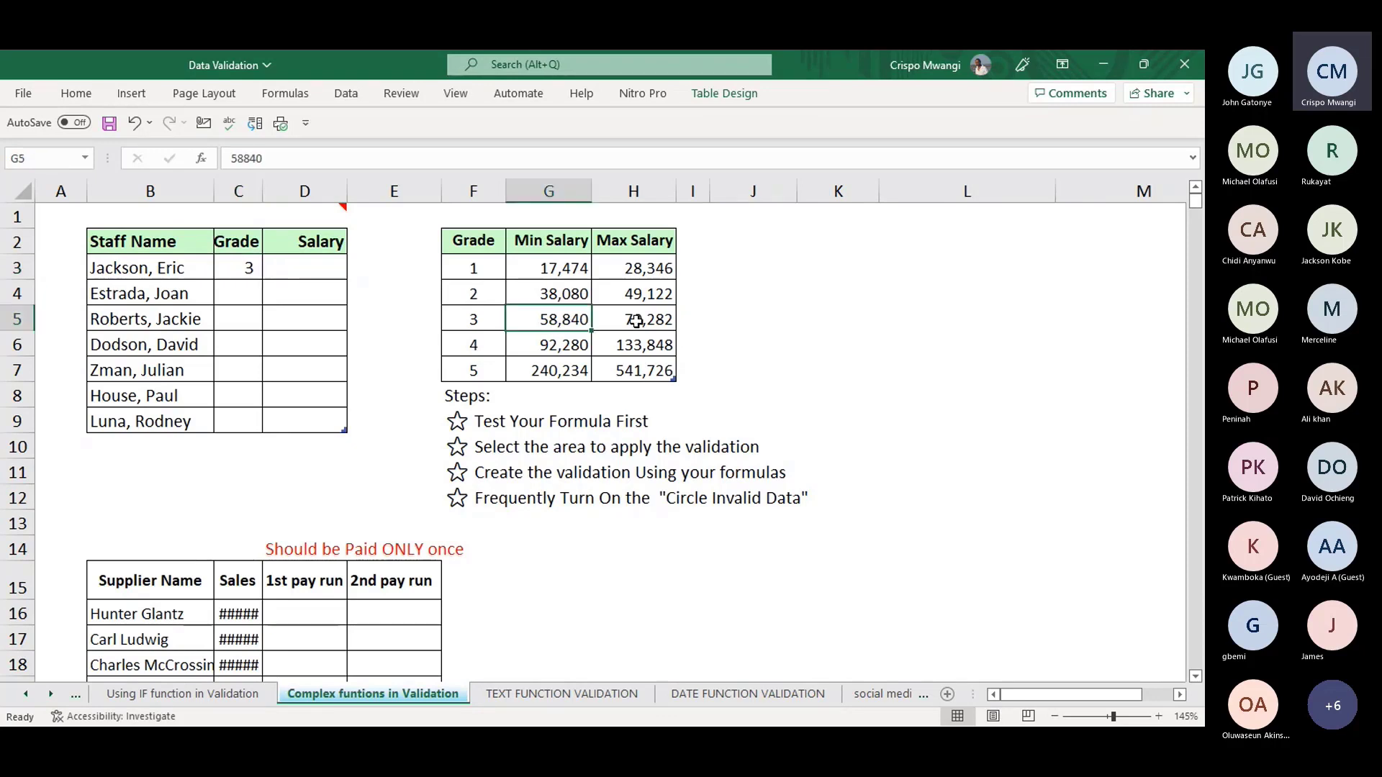
left_click(539, 318)
left_click(640, 320)
left_click(300, 269)
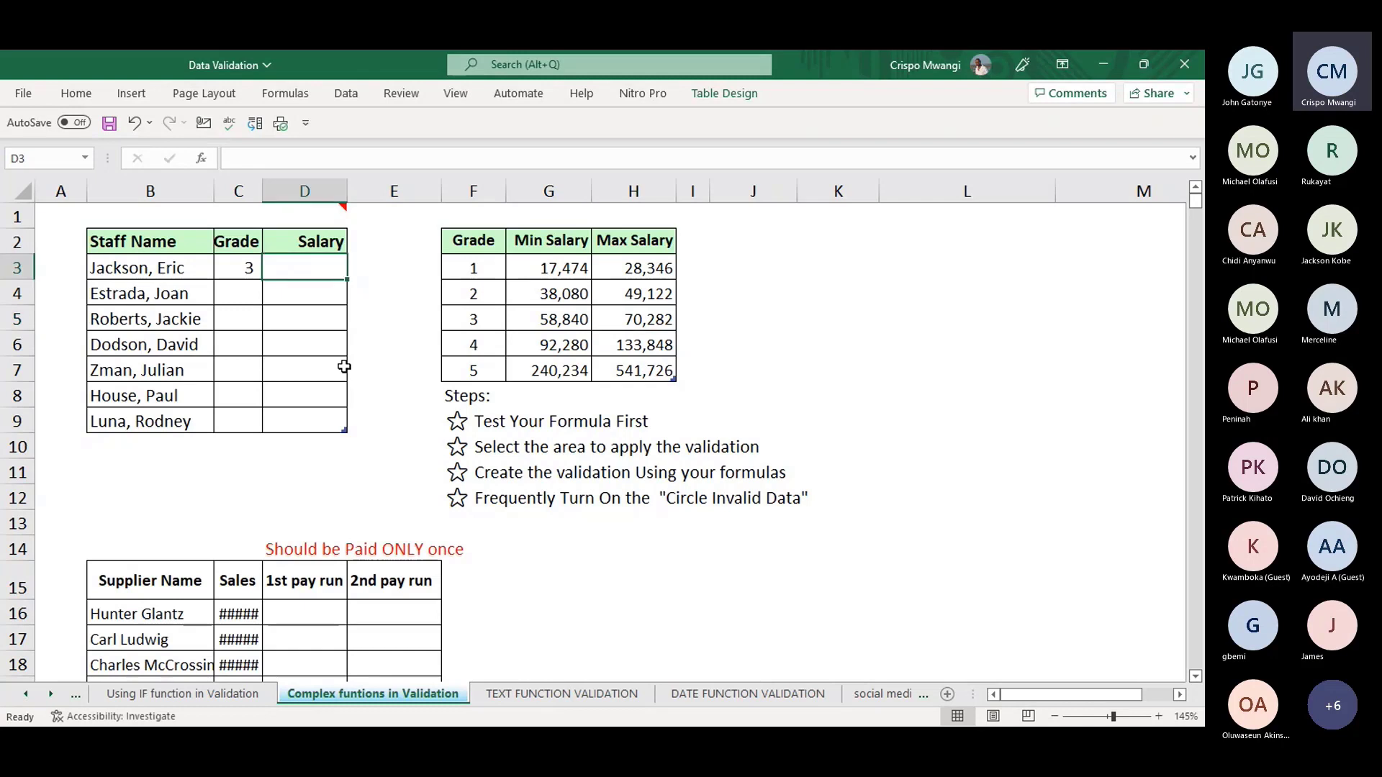
mouse_move(286, 214)
- Select salary cells D3:D9 and open Data Validation allowing only whole numbers
left_click_drag(321, 268, 314, 409)
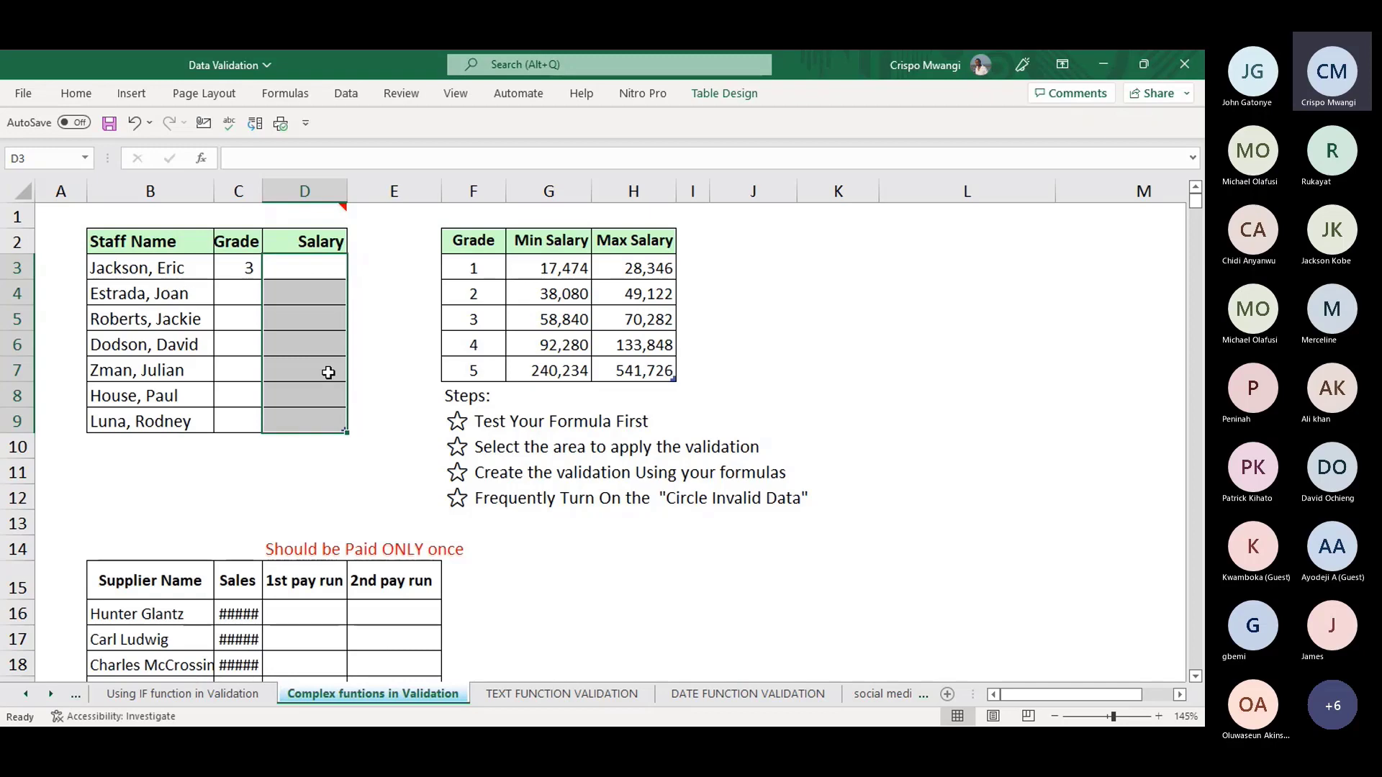
key("alt")
key("a")
key("v")
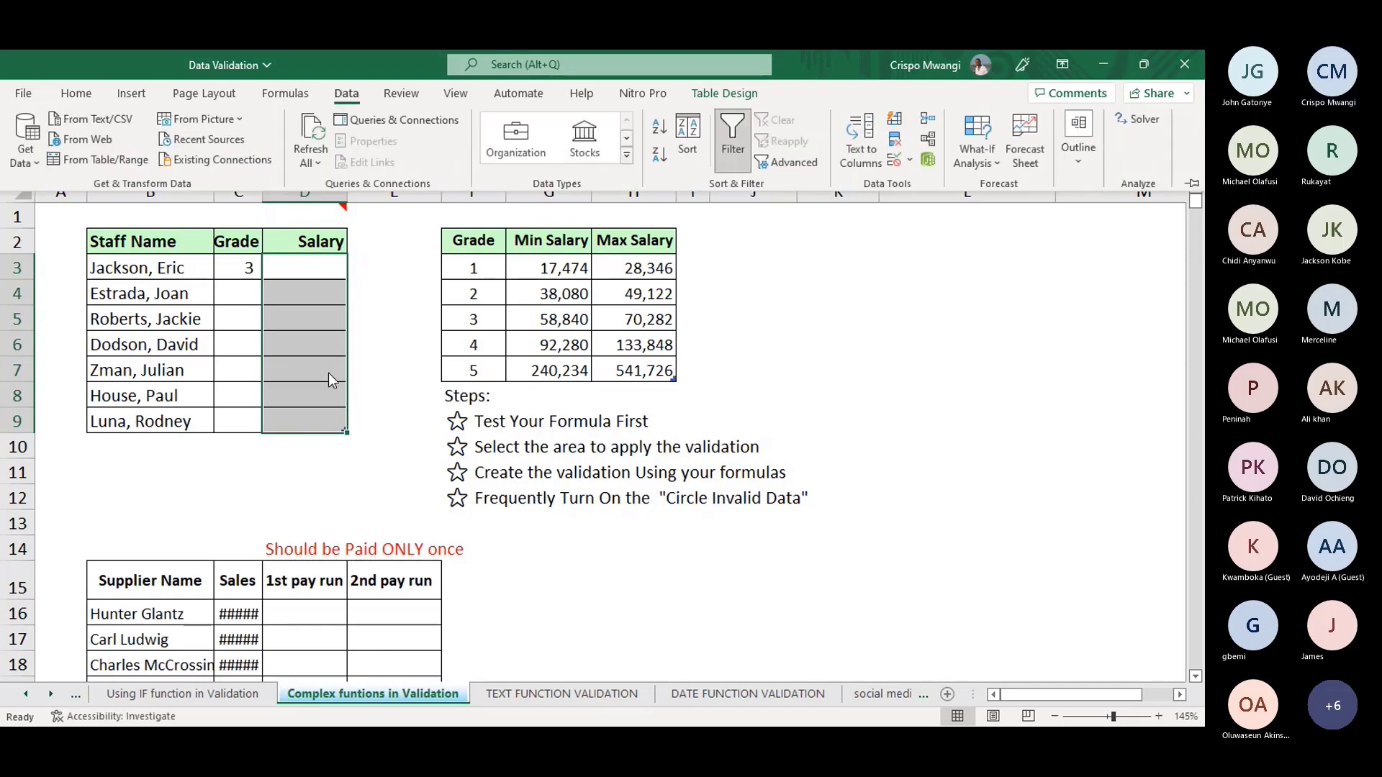
key("v")
left_click(689, 435)
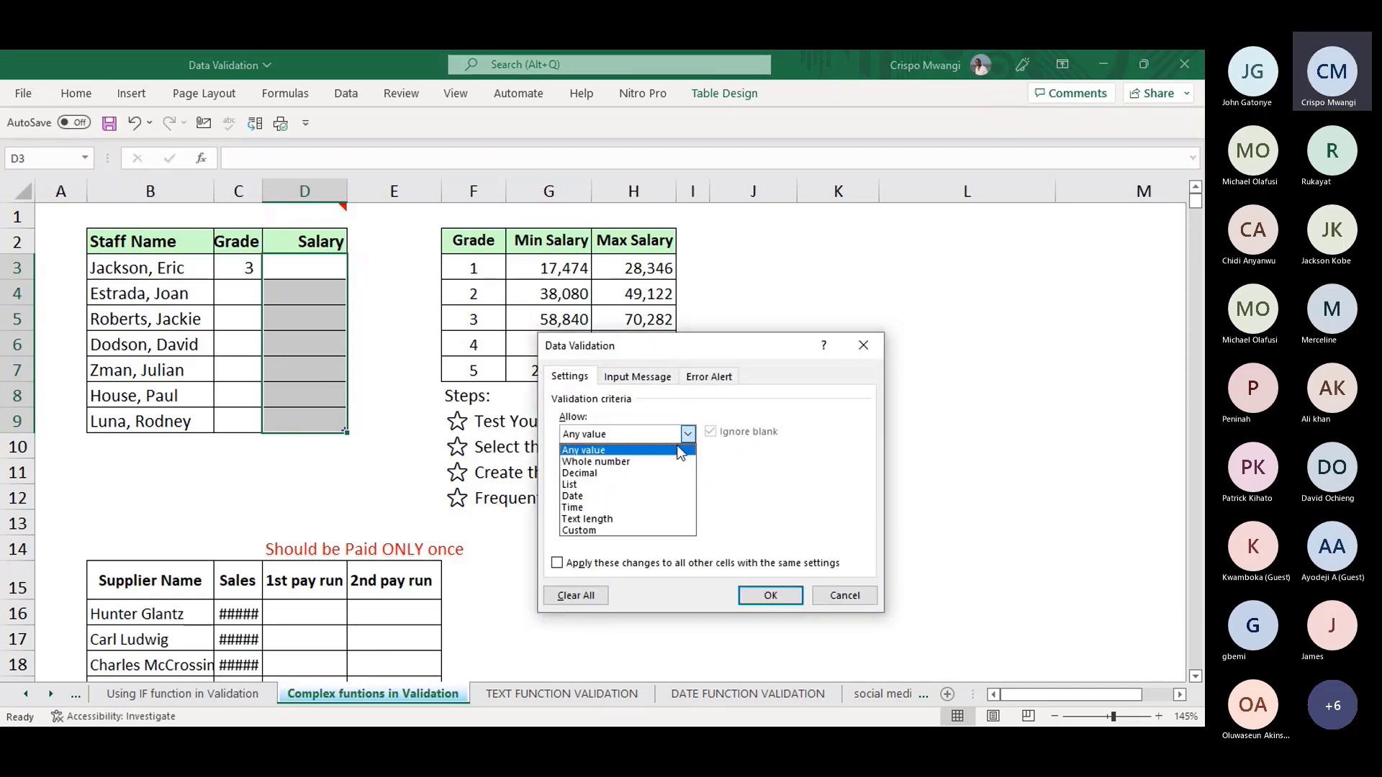
left_click(669, 460)
left_click_drag(771, 352, 927, 217)
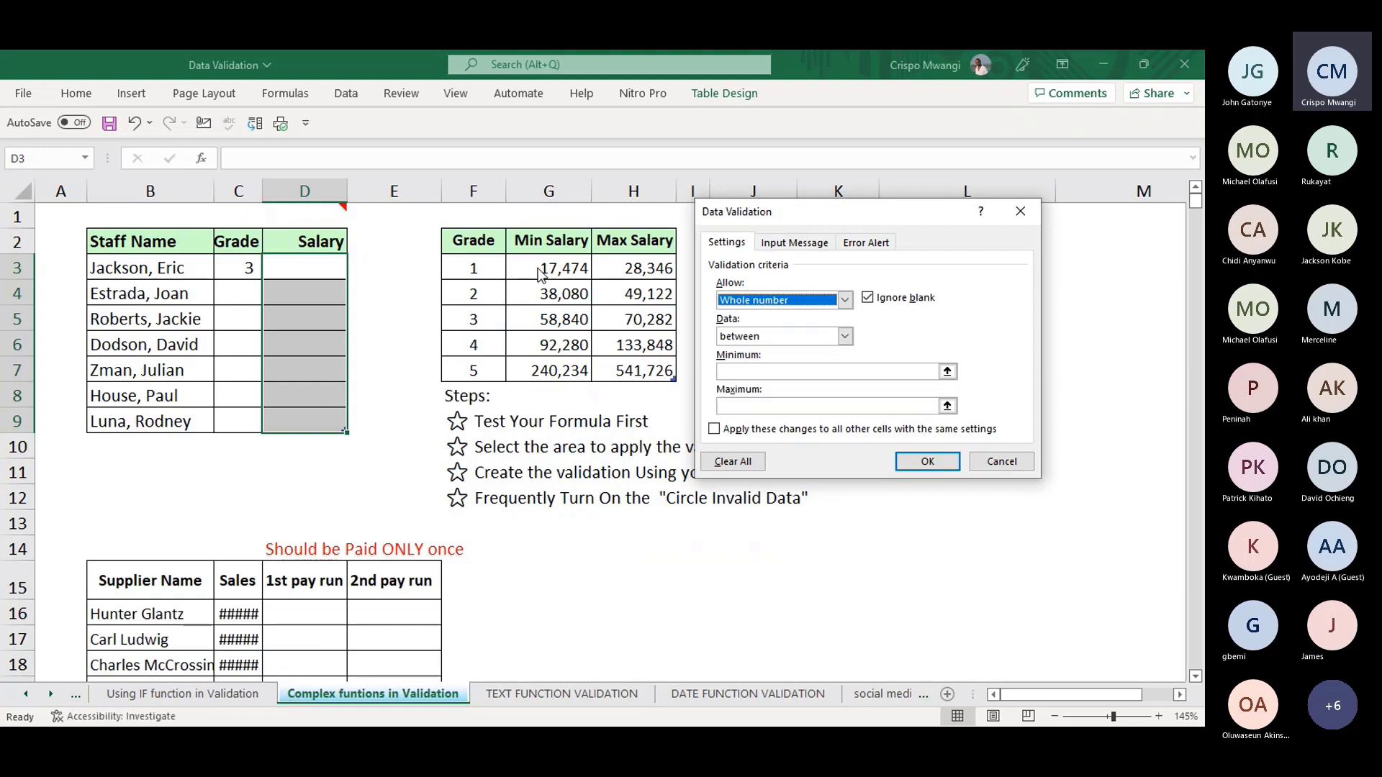
- Enter =SUMIFS(G3:G7,F3:F7,C3) as the Minimum by picking the ranges on the sheet
left_click(748, 371)
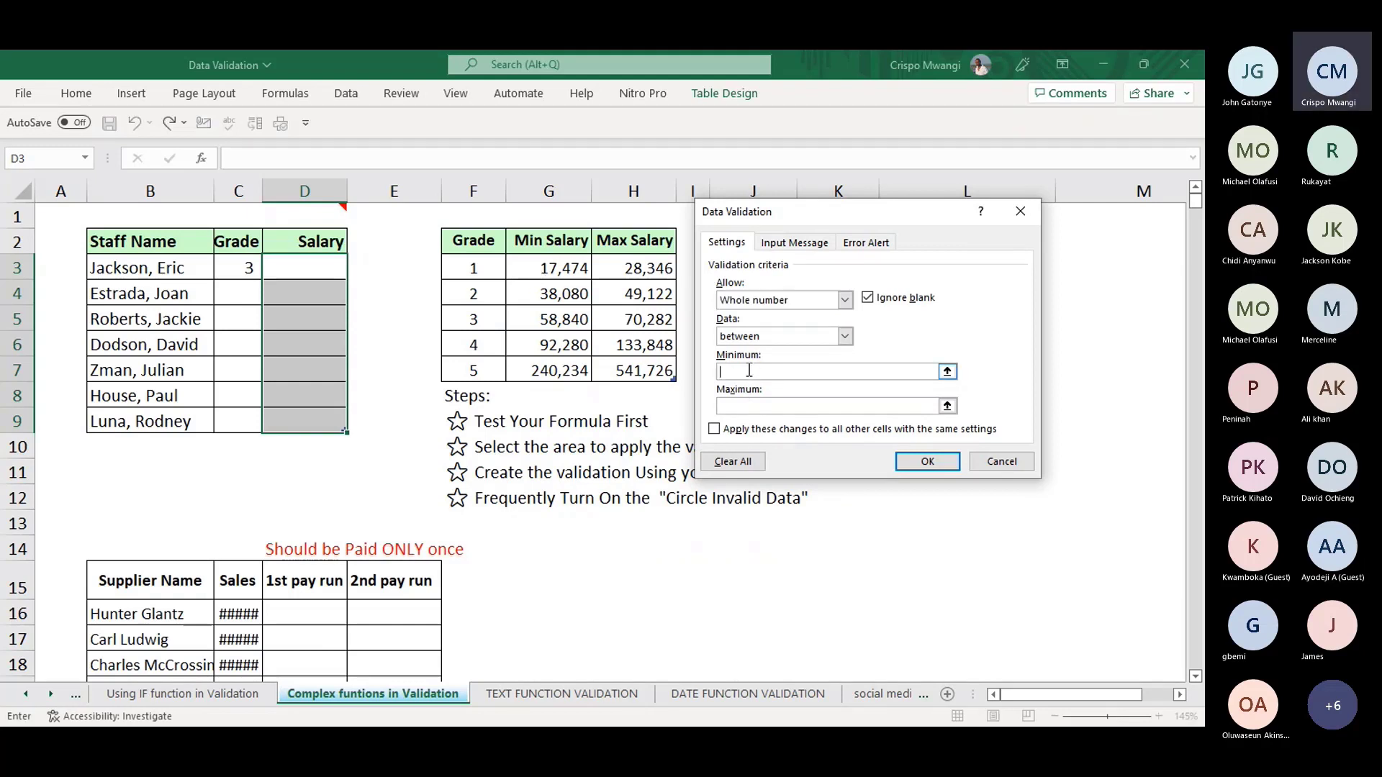
type("=")
type("$")
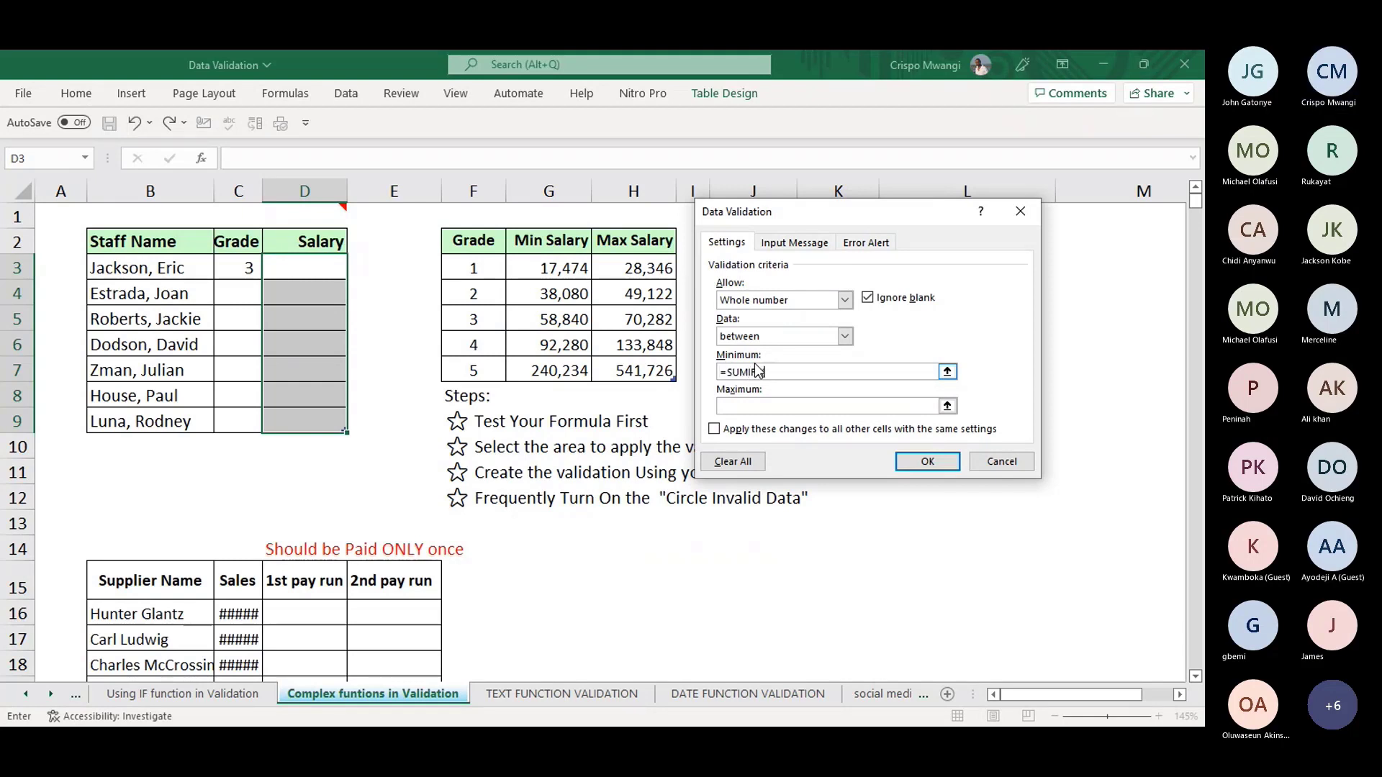
type("S(")
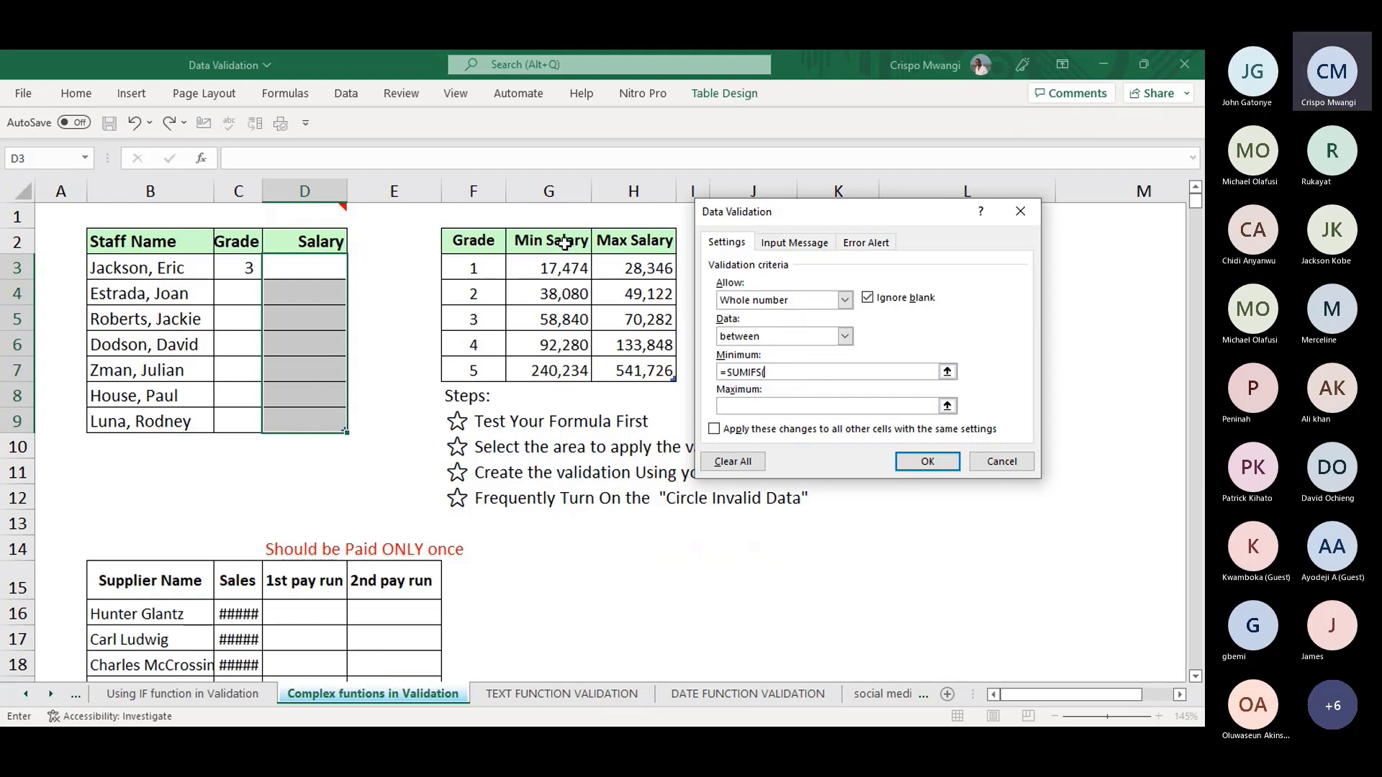
left_click_drag(559, 267, 559, 370)
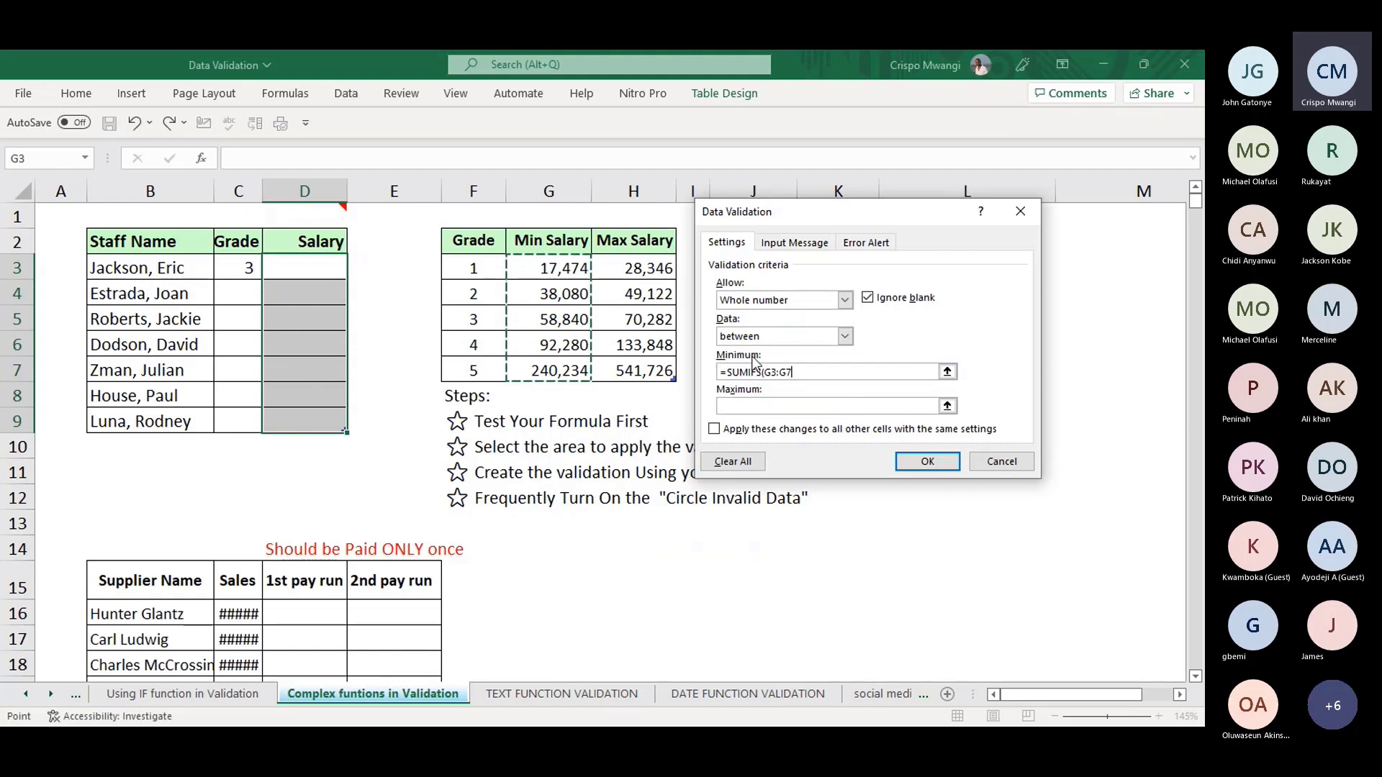
type(",")
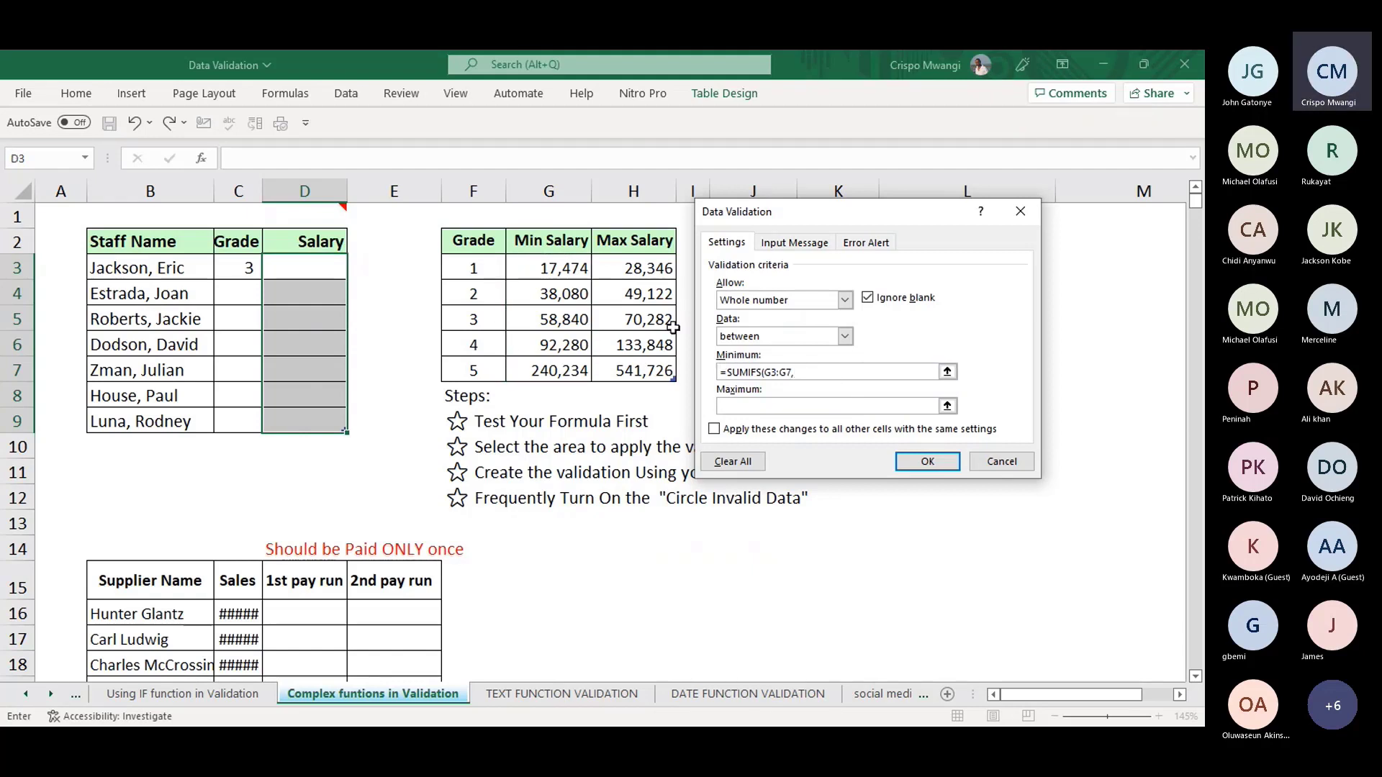
left_click(472, 234)
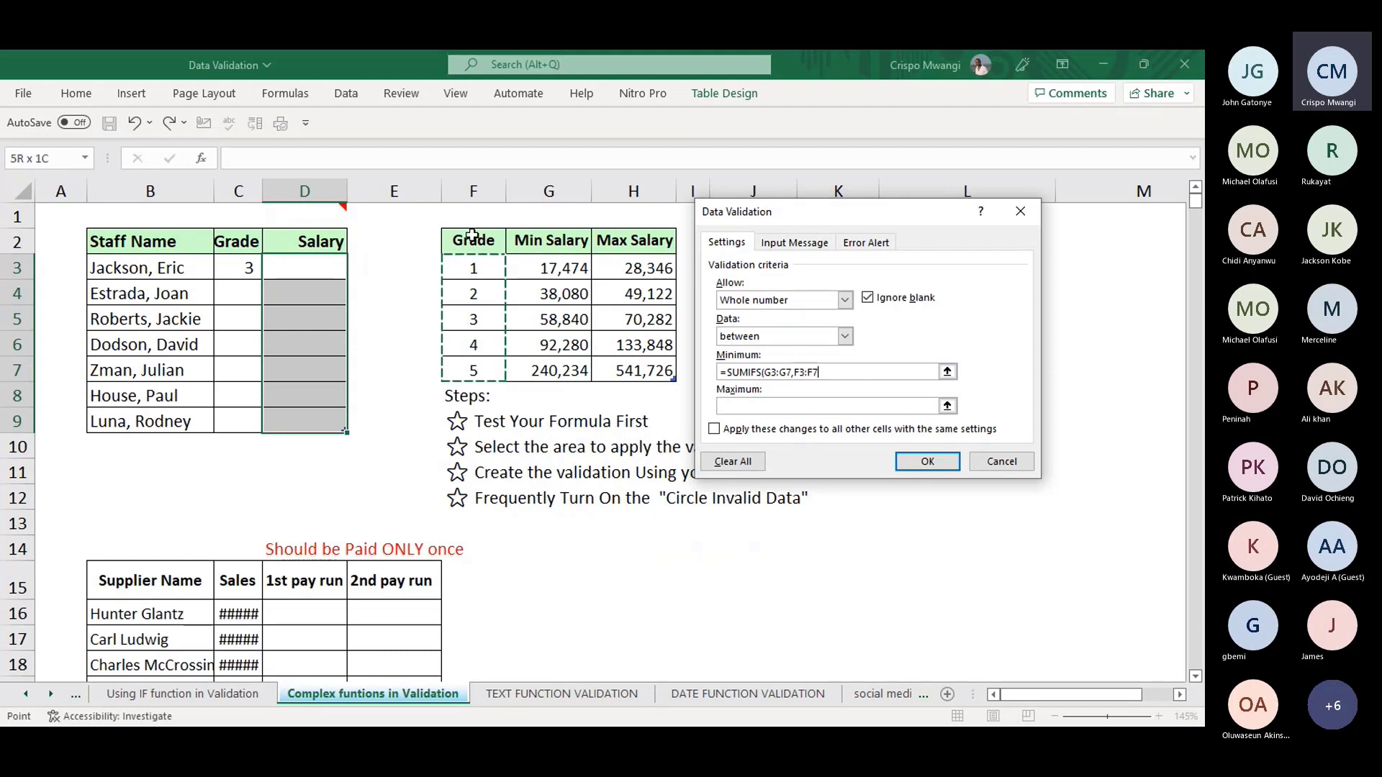
type(",")
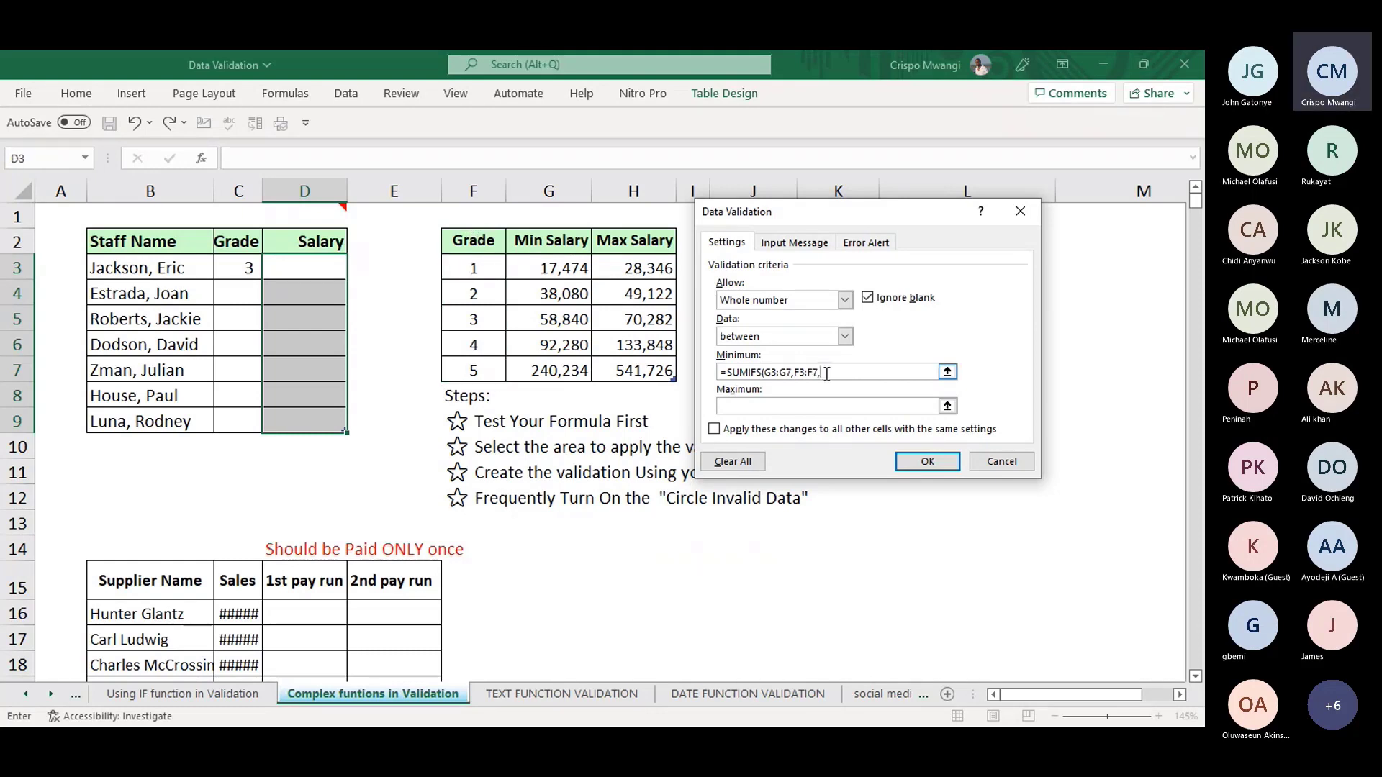
left_click(244, 265)
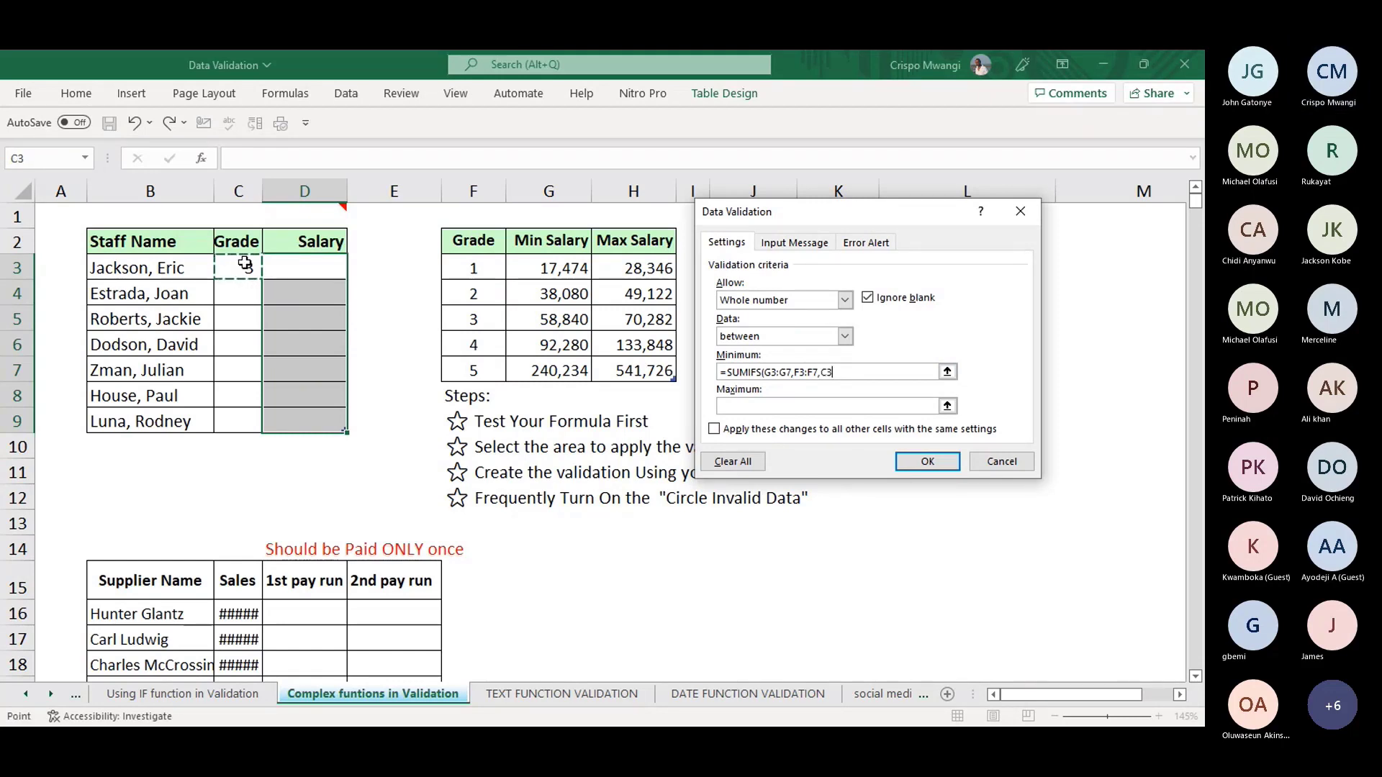
type(")")
- Make the G3:G7 and F3:F7 references in the Minimum formula absolute
left_click(791, 369)
left_click_drag(791, 370, 765, 365)
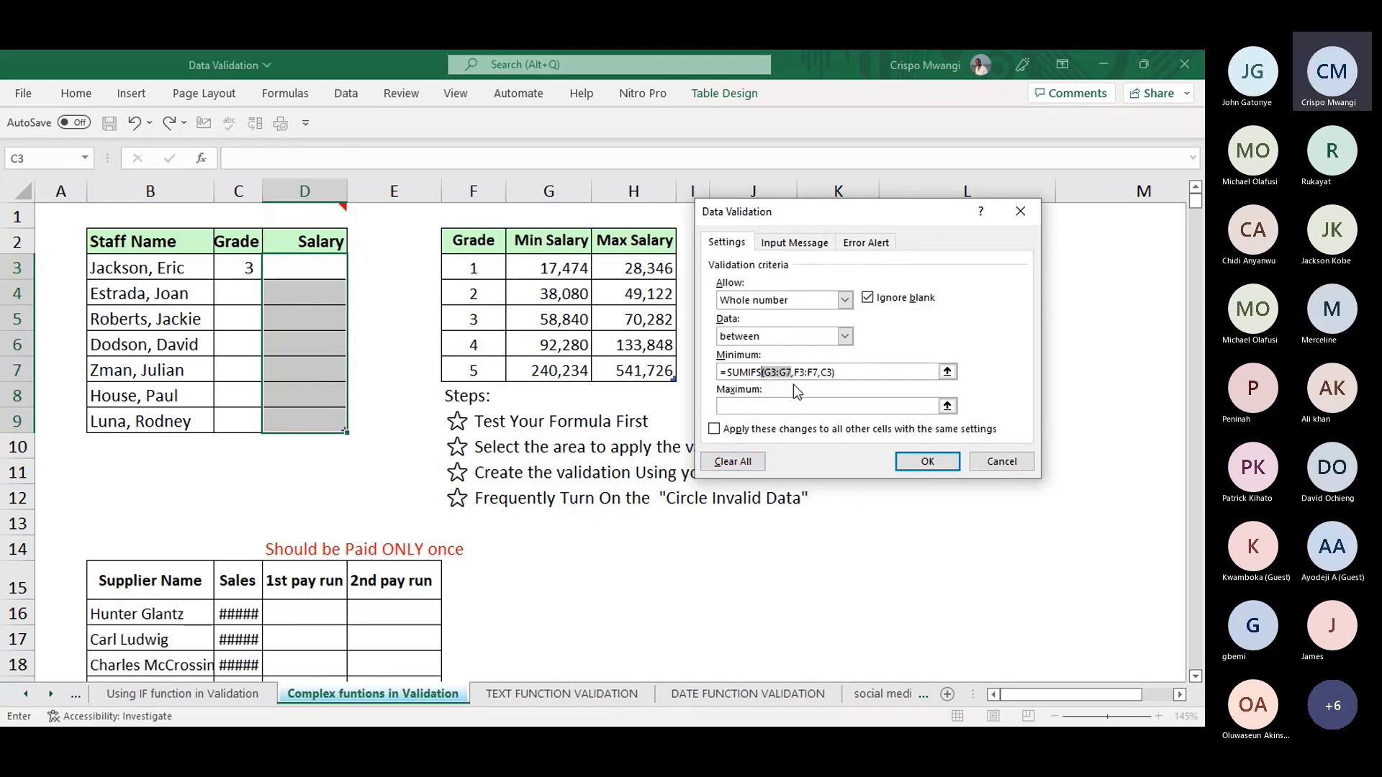
double_click(791, 373)
left_click_drag(791, 372, 763, 372)
key("F4")
left_click_drag(839, 372, 818, 367)
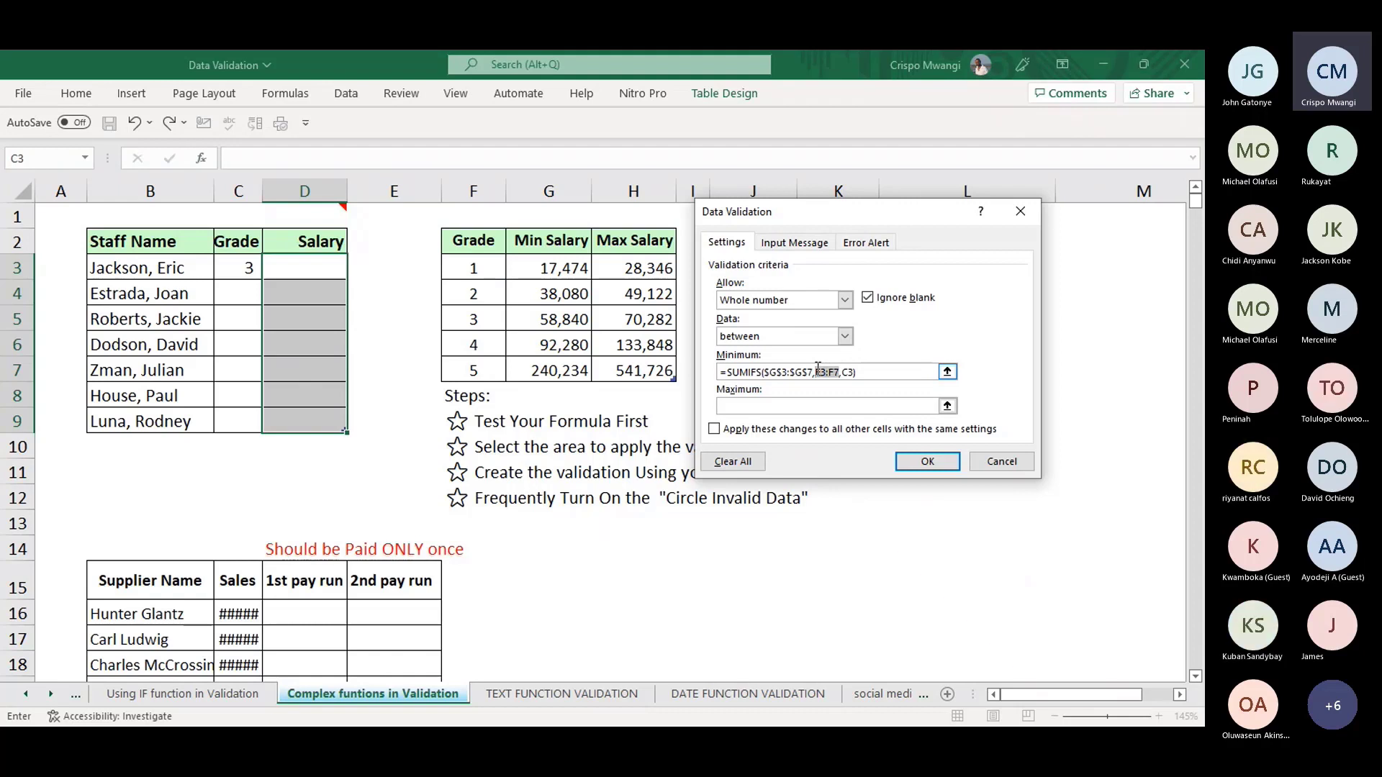
key("F4")
left_click(843, 405)
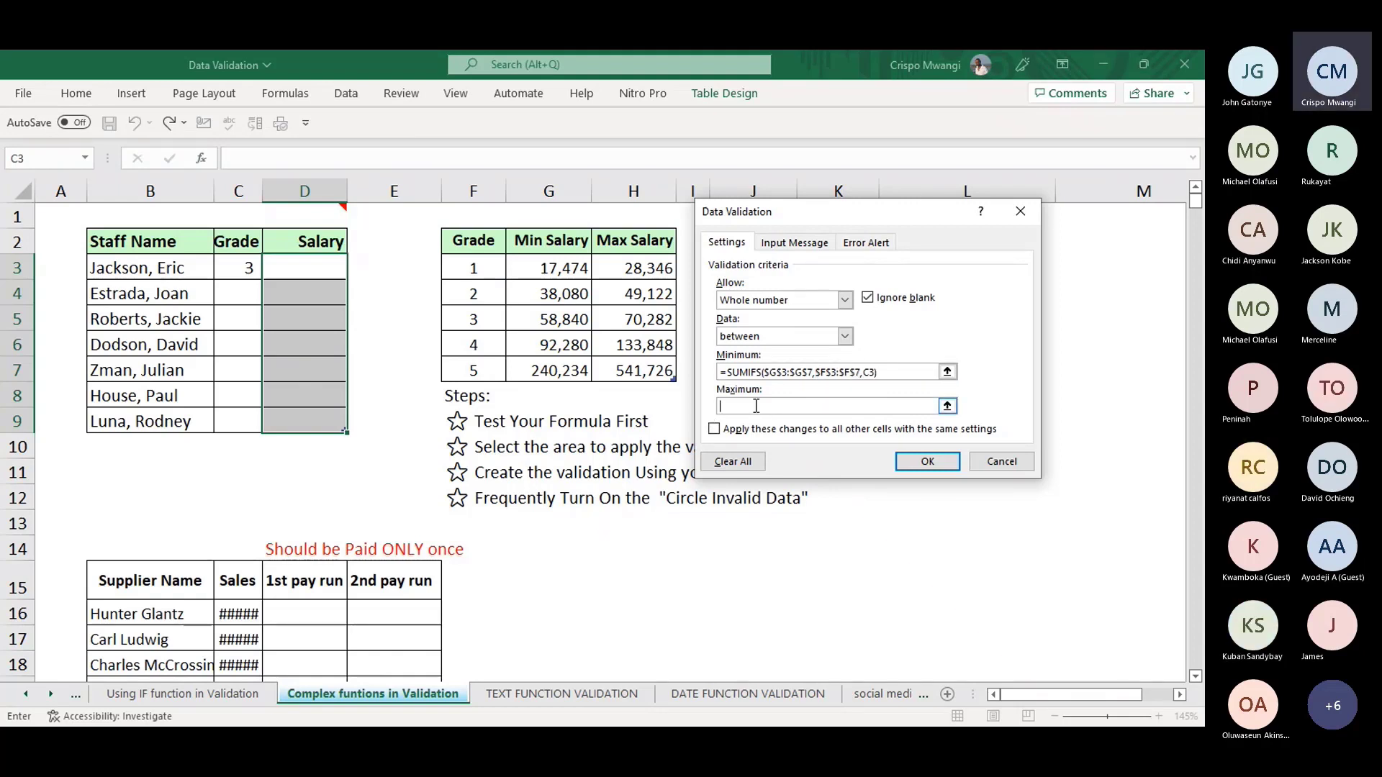
- Set Maximum to =SUMIFS of absolute H3:H7 by grade F3:F7 matching C3, and apply
type("=SUMIFS(")
left_click_drag(634, 267, 634, 370)
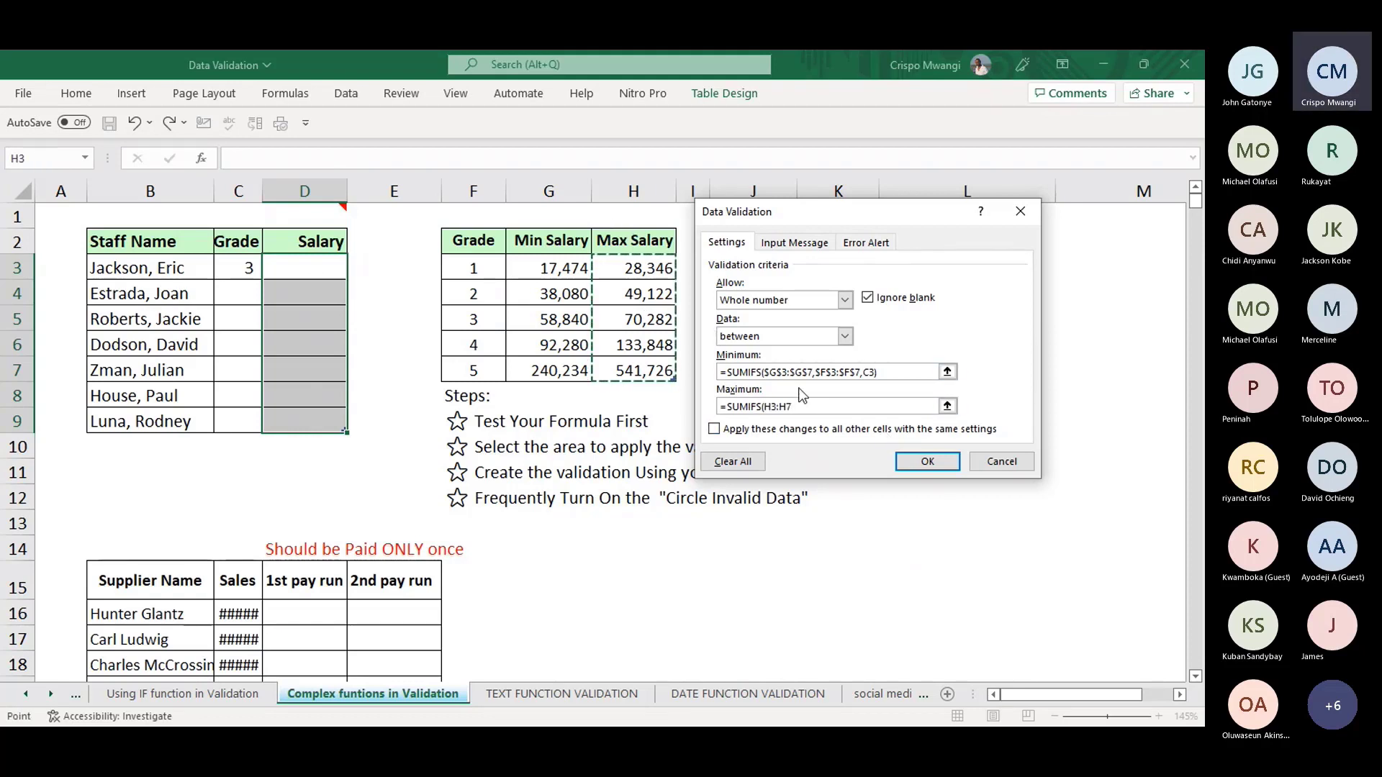
key("F4")
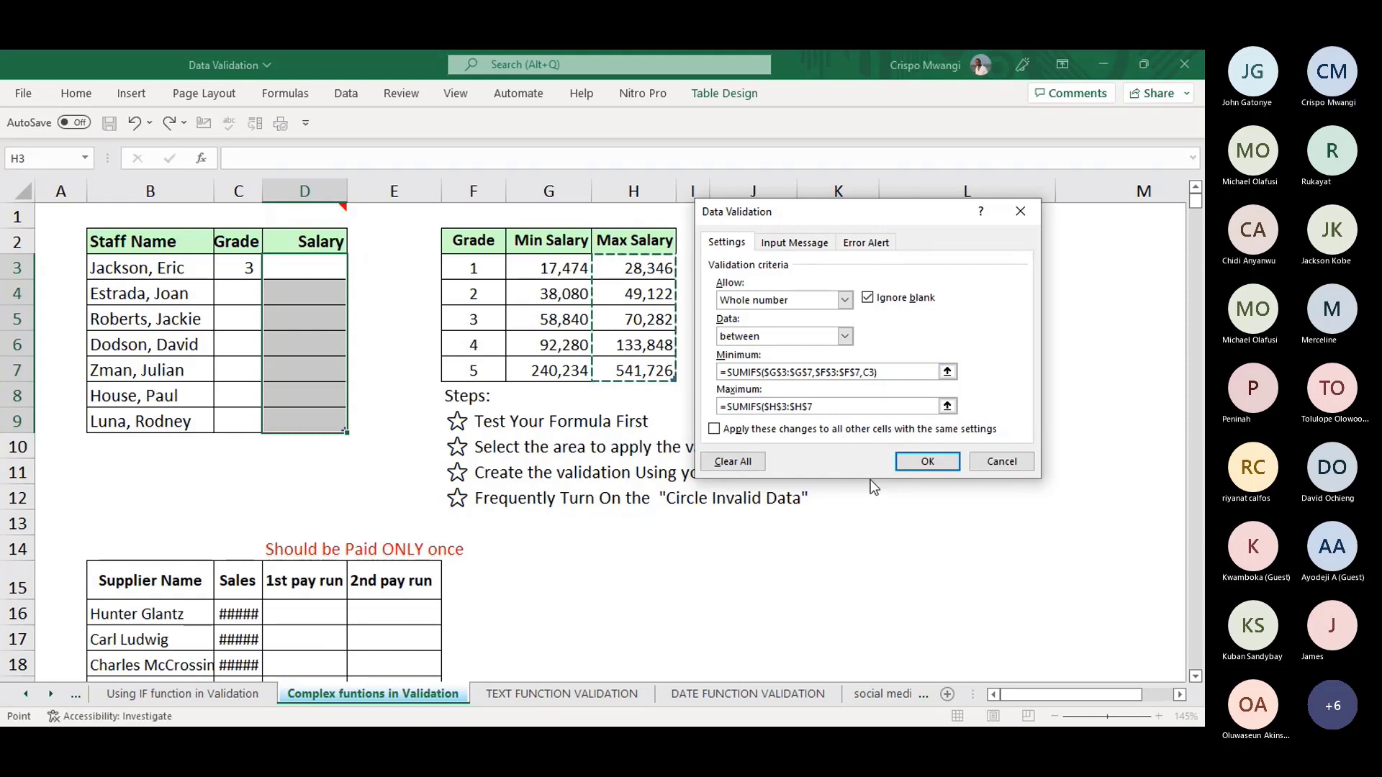
type(",")
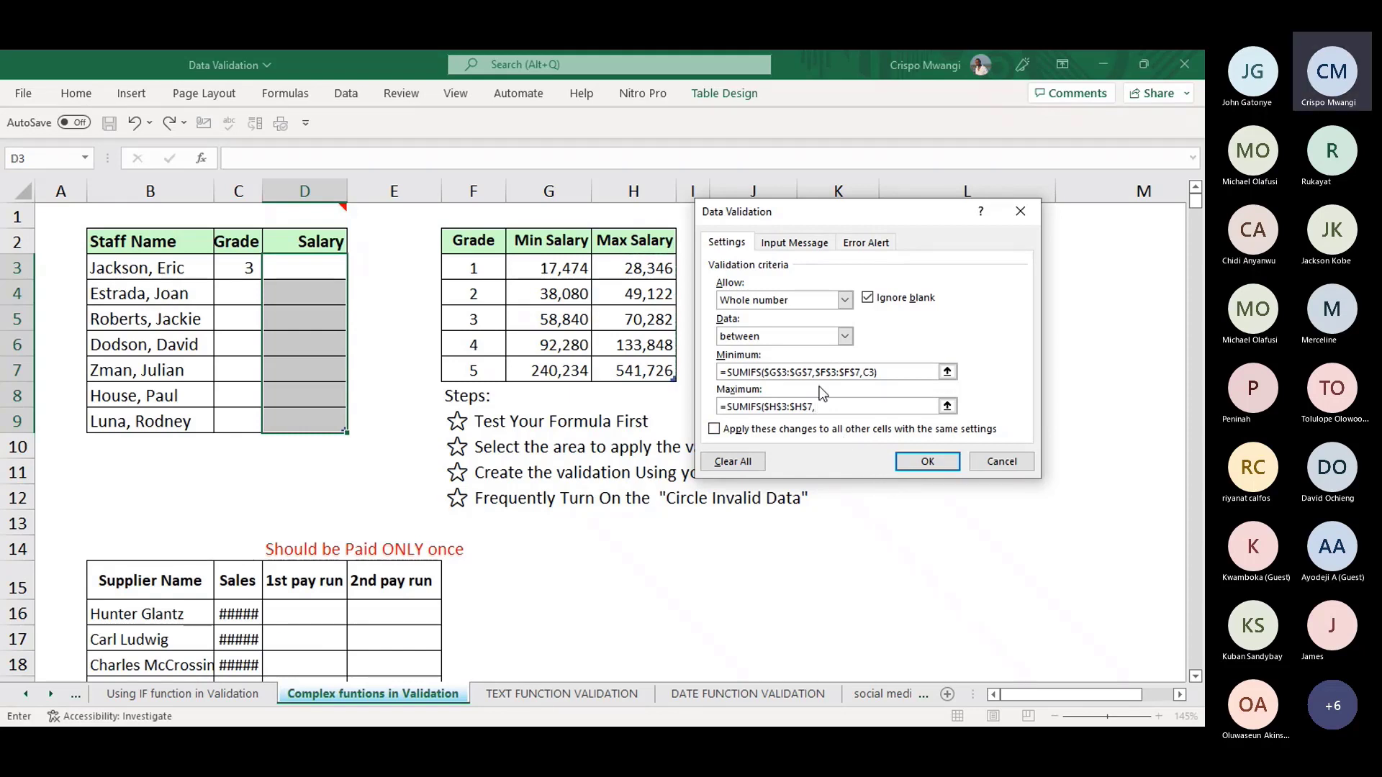
left_click(476, 225)
type(",")
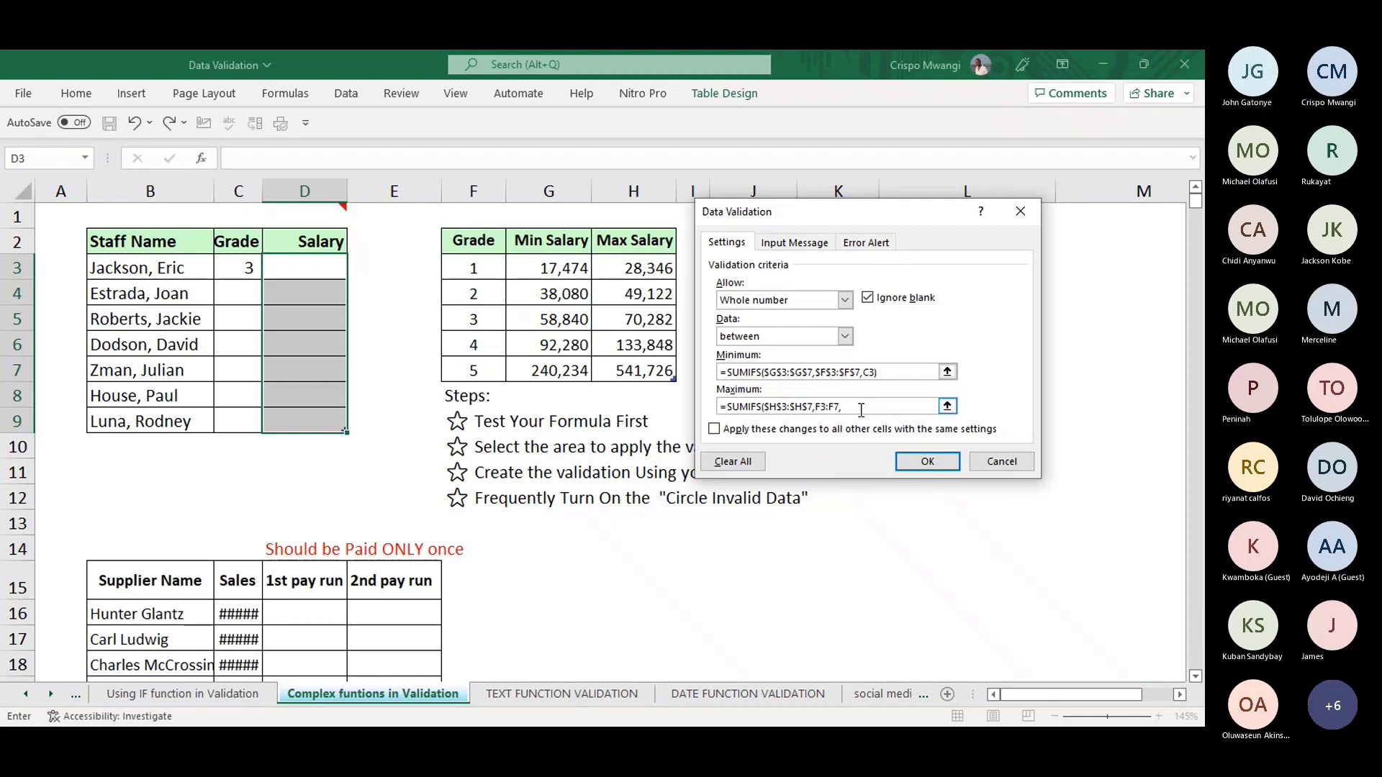
left_click_drag(841, 407, 815, 405)
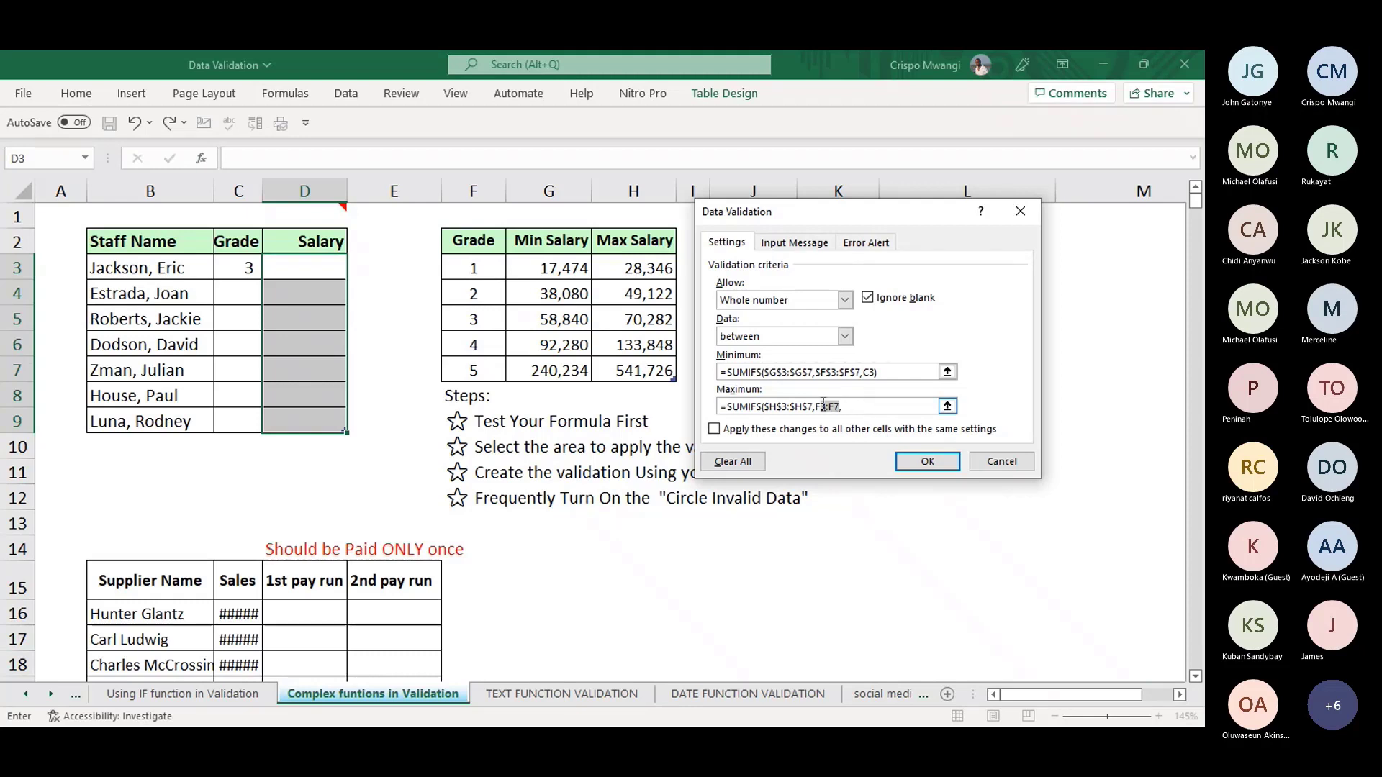
key("F4")
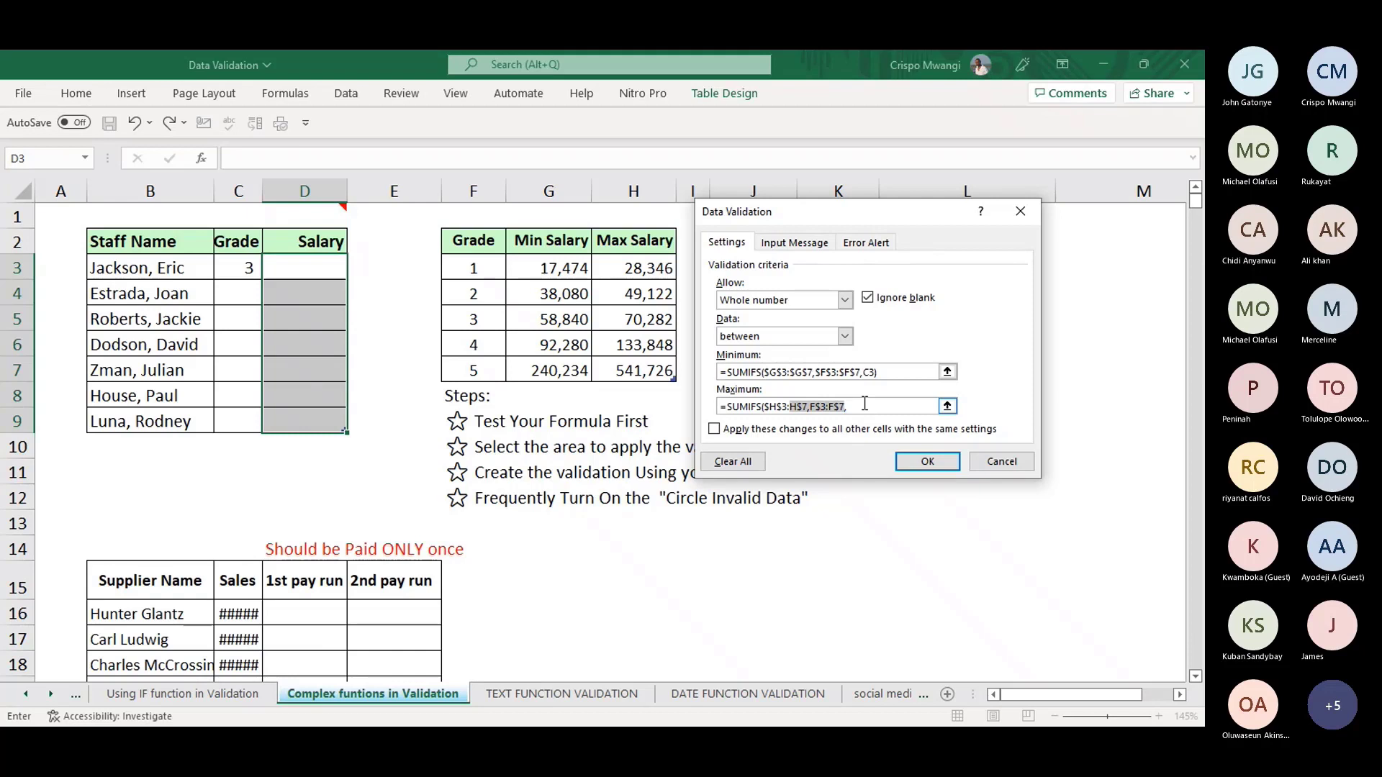
left_click(865, 404)
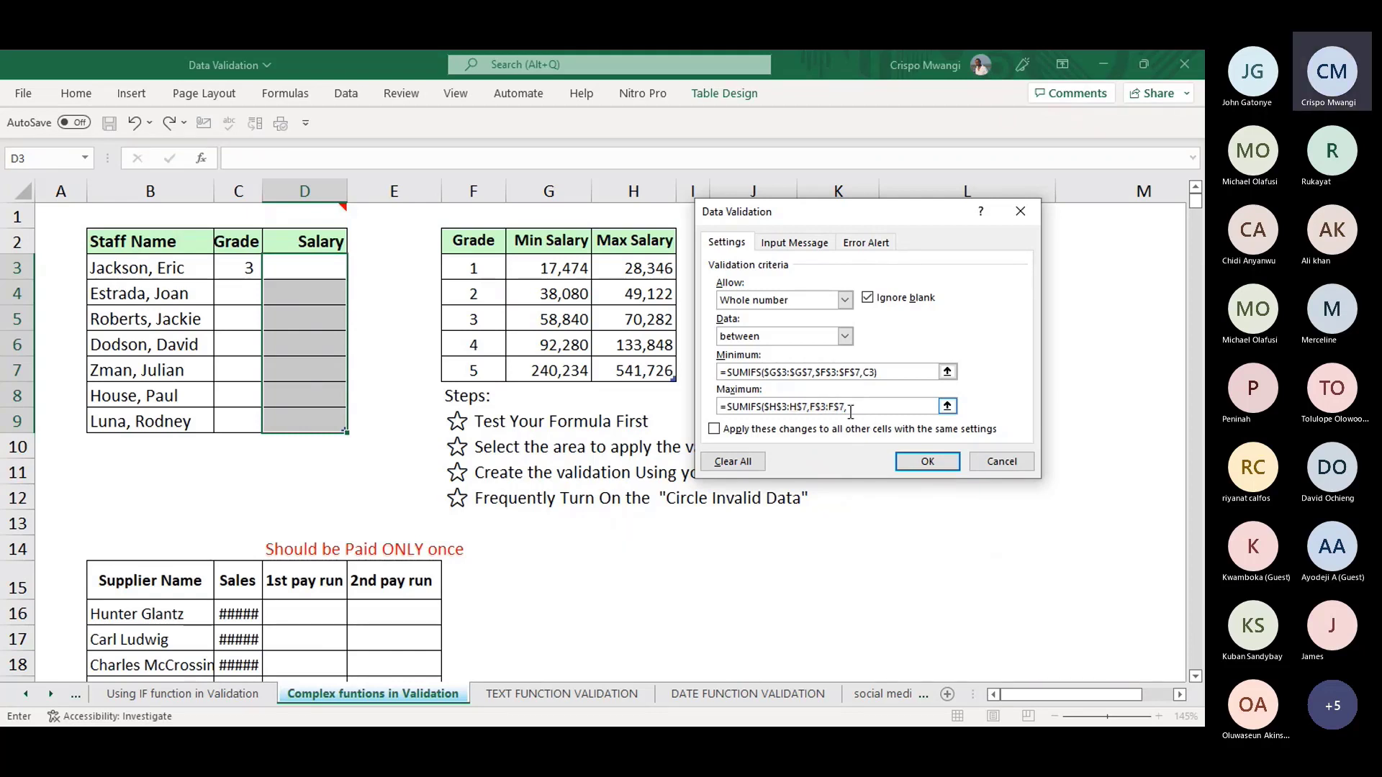
left_click(244, 266)
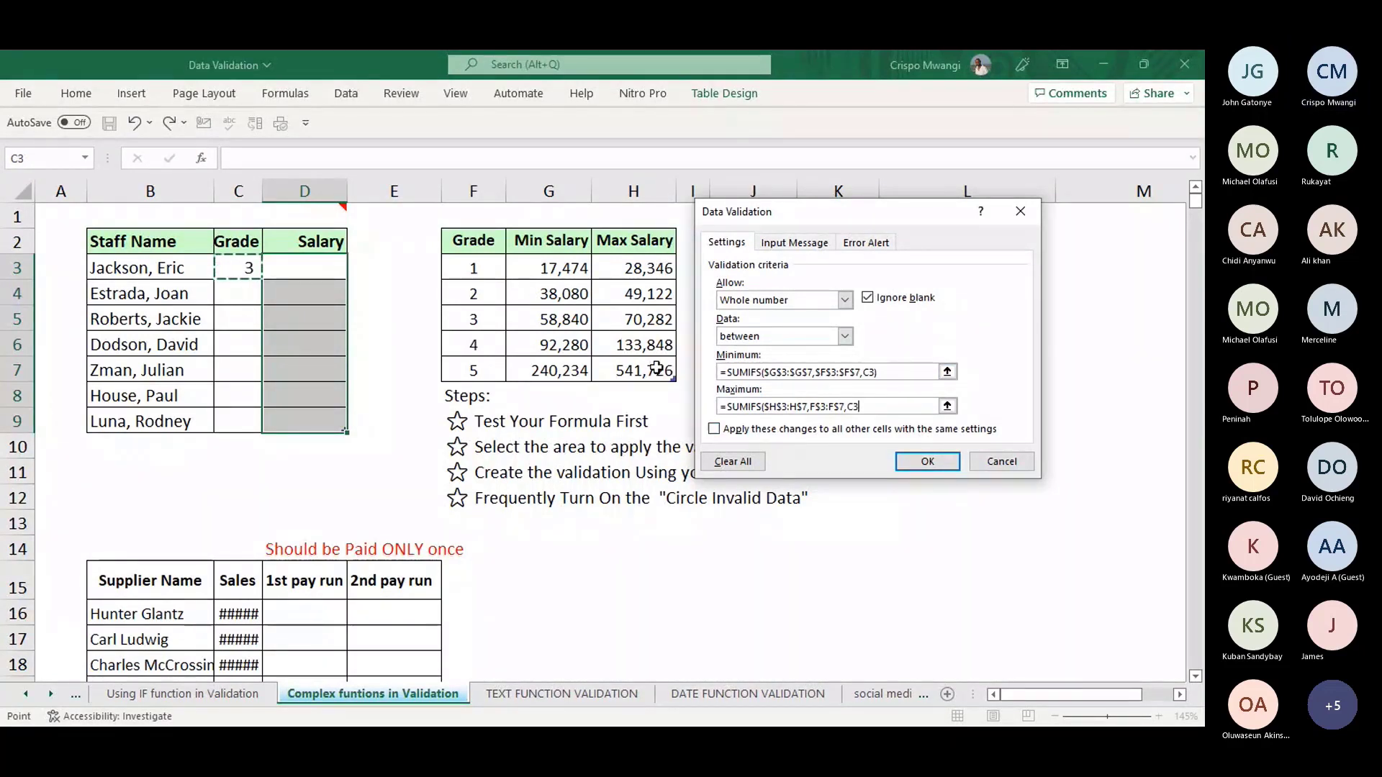
type(")")
left_click(927, 461)
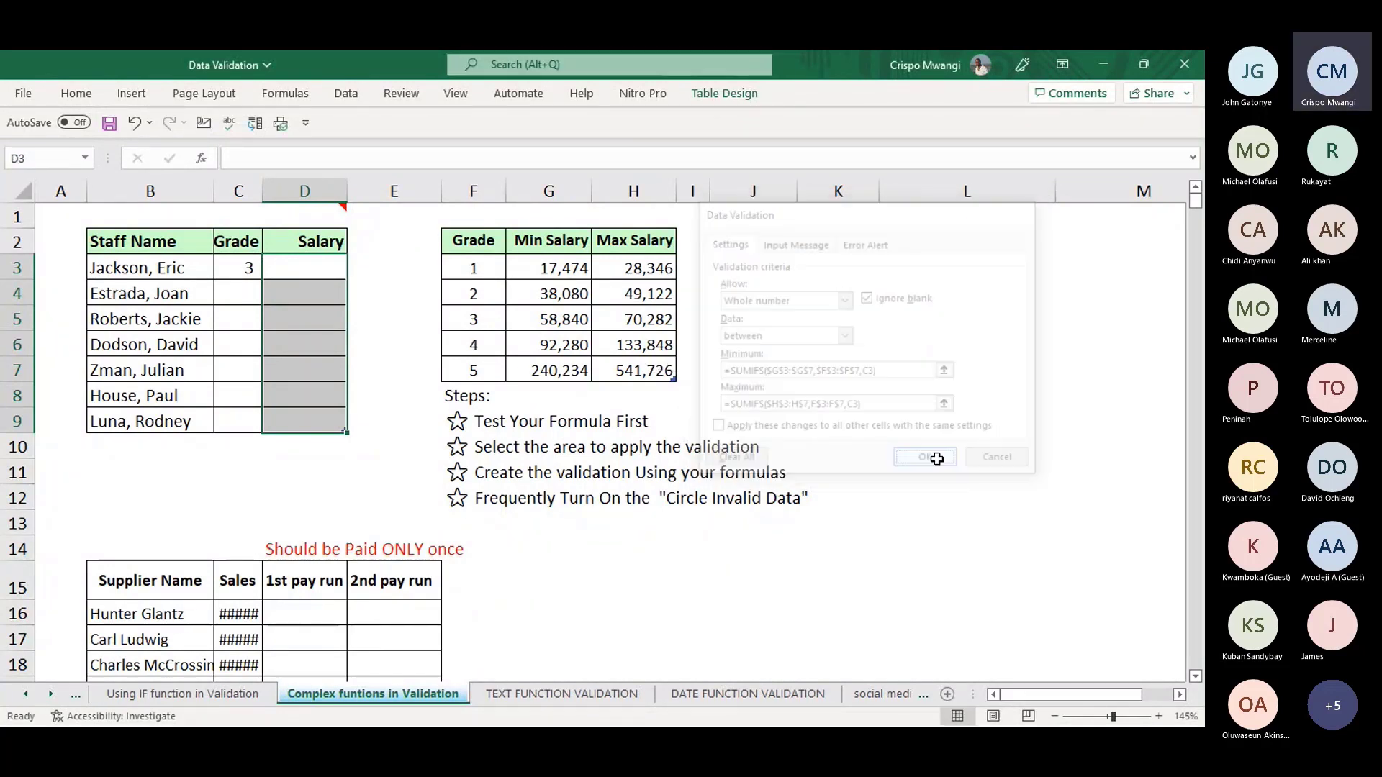
- Set C3's grade to 5 and confirm a 600000 salary in D3 is rejected
left_click(247, 268)
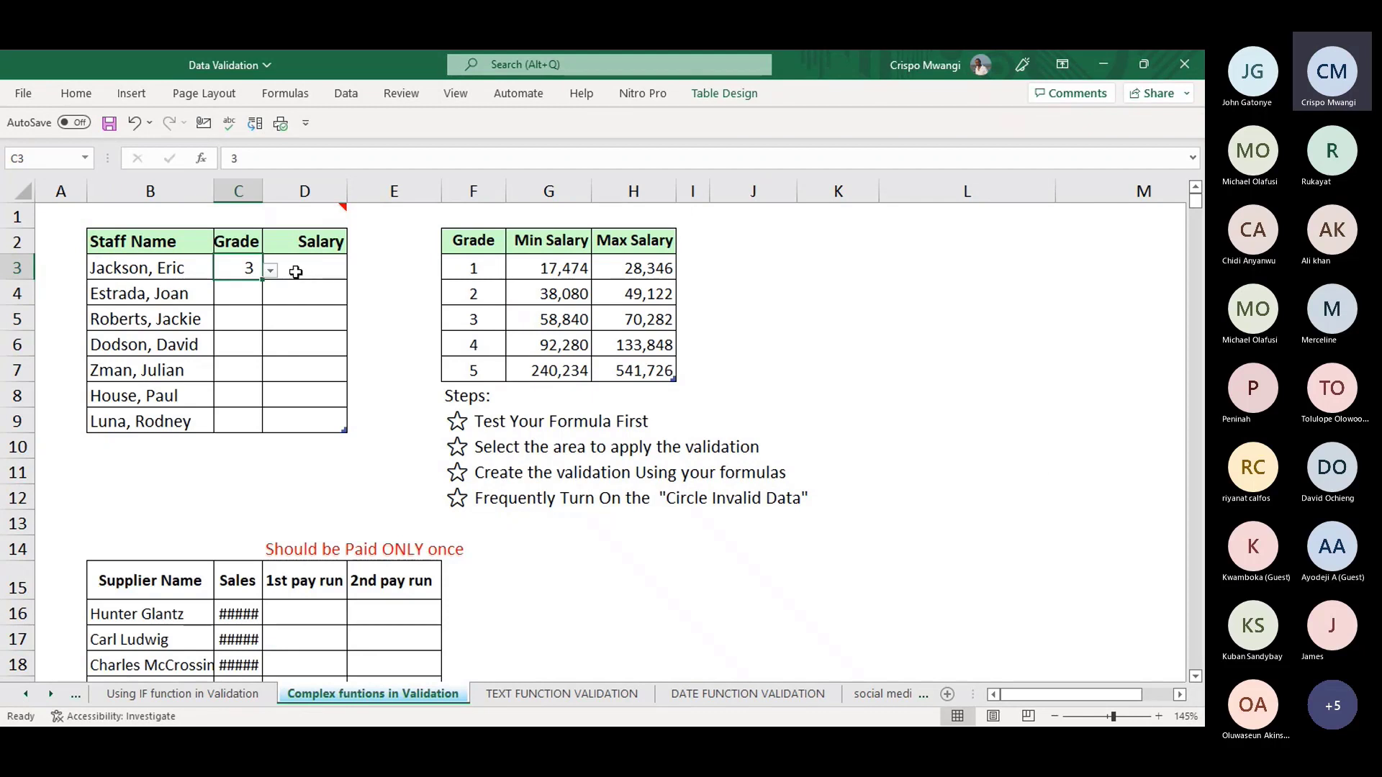
left_click(272, 272)
left_click(176, 356)
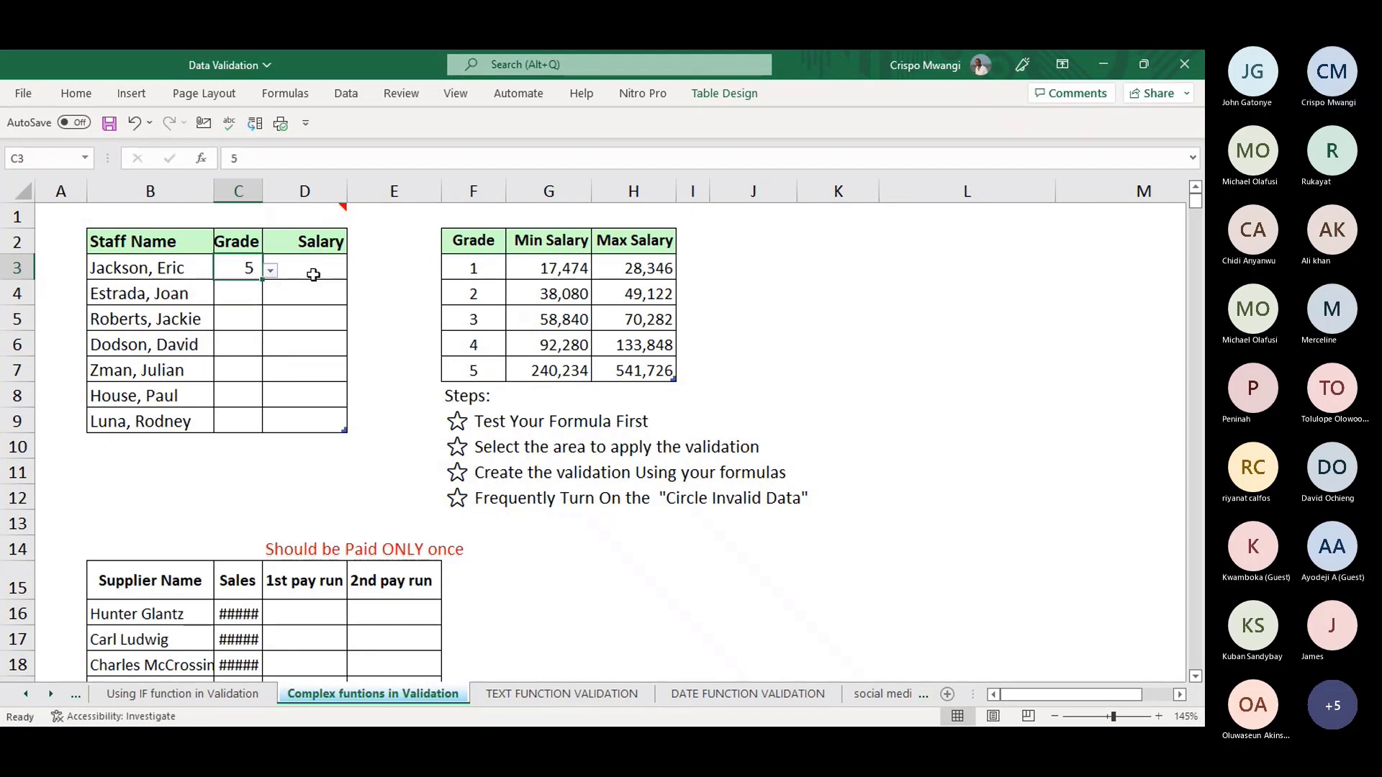
left_click(314, 273)
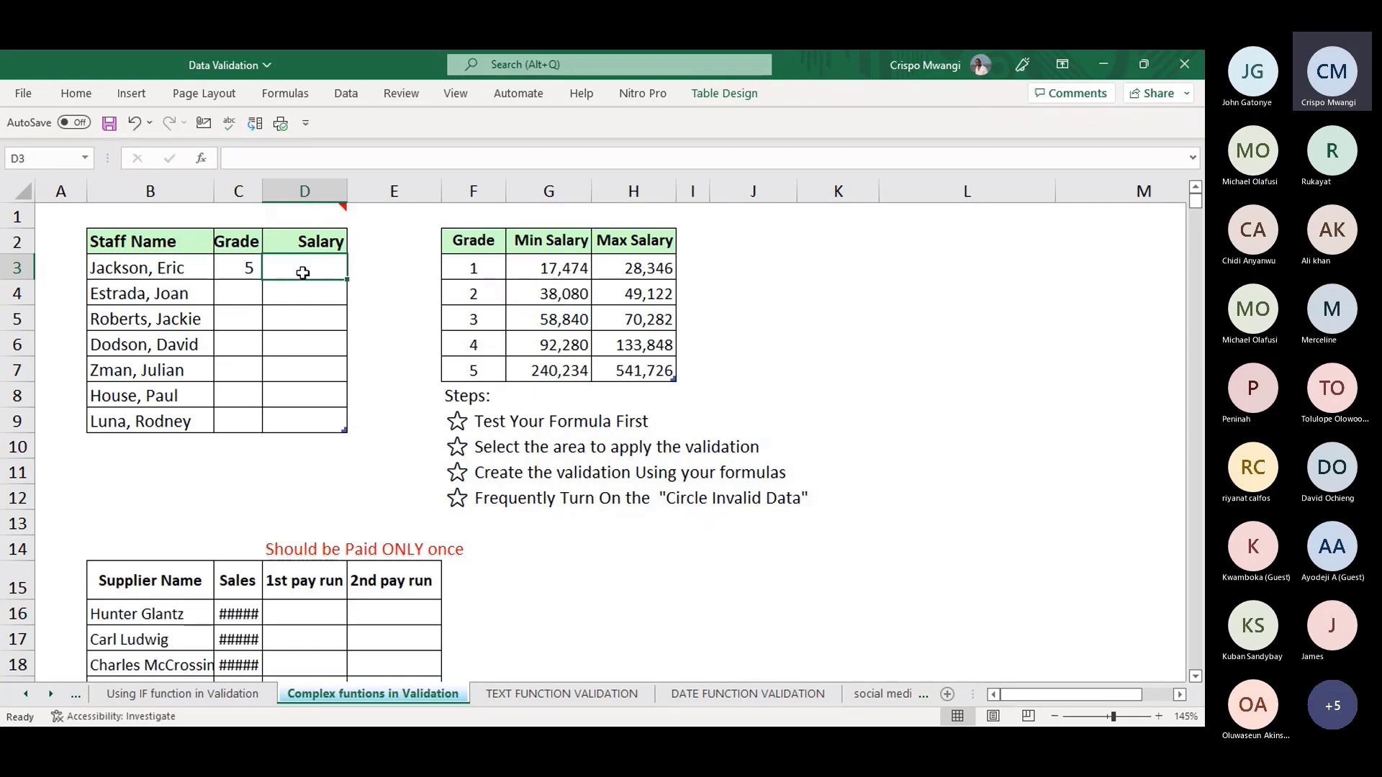
type("600000")
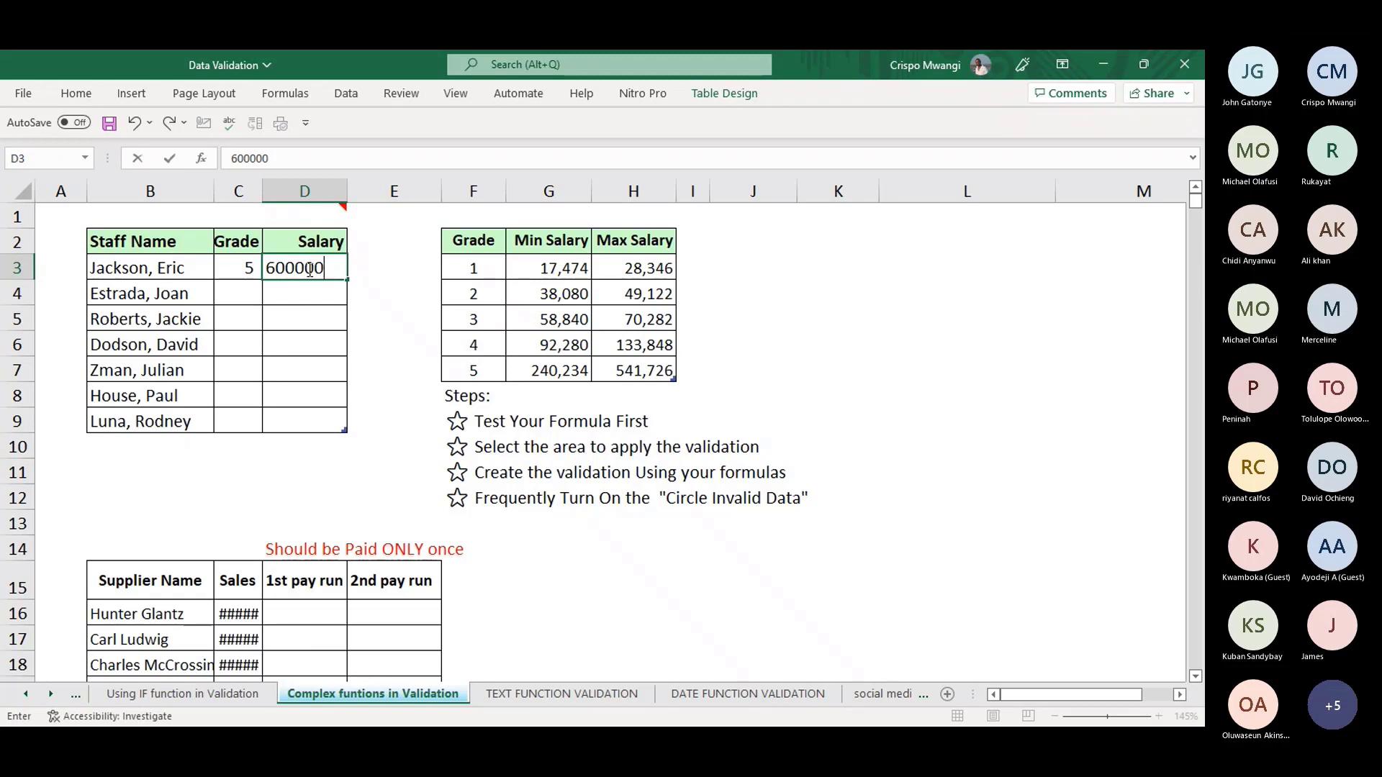
key("Return")
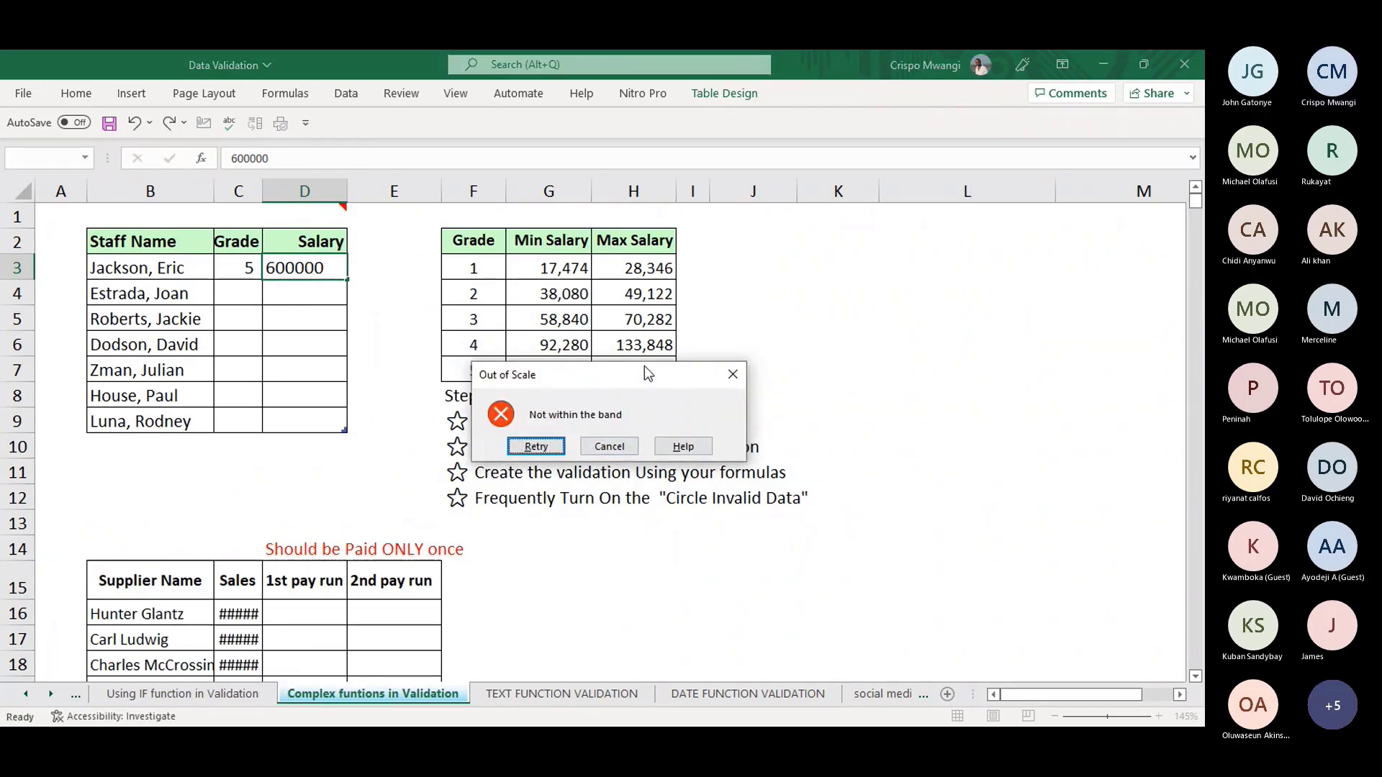
left_click_drag(645, 365, 825, 474)
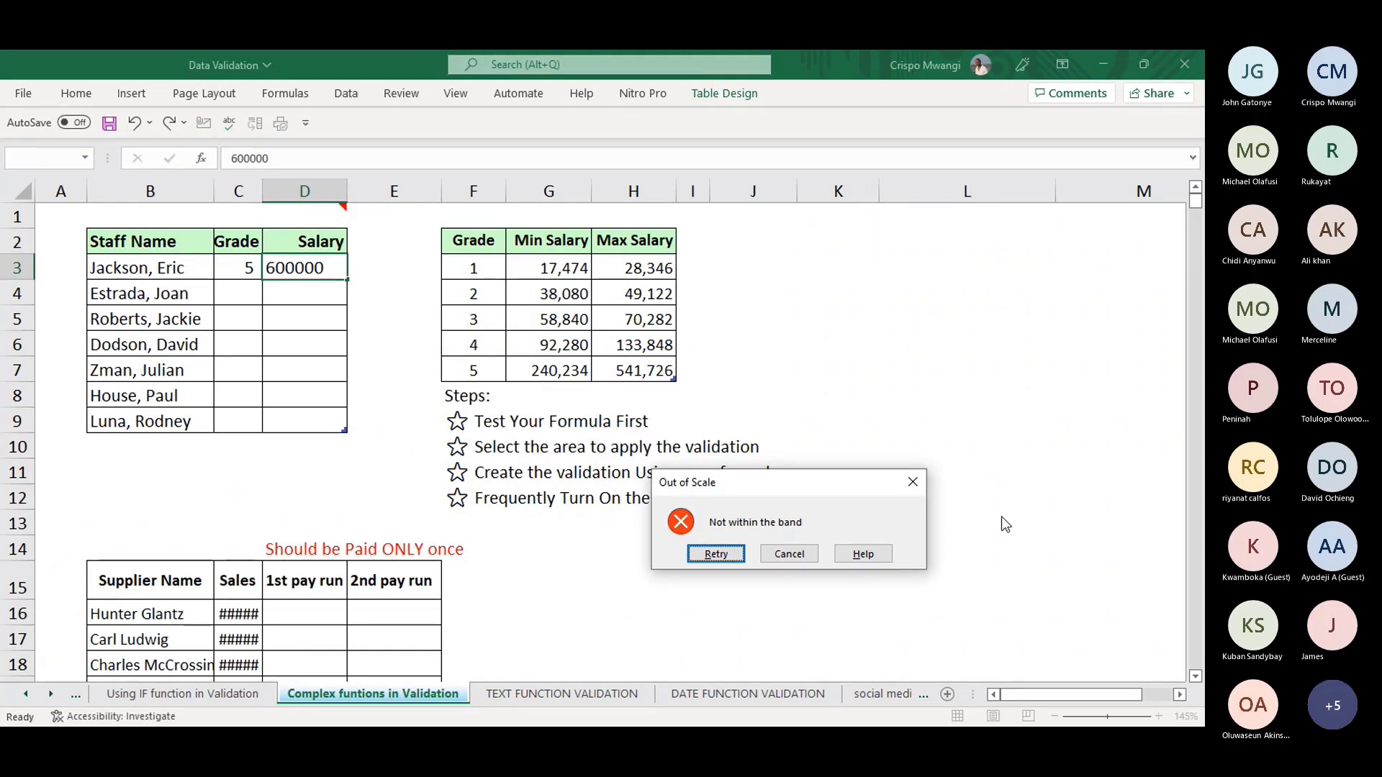
left_click(913, 482)
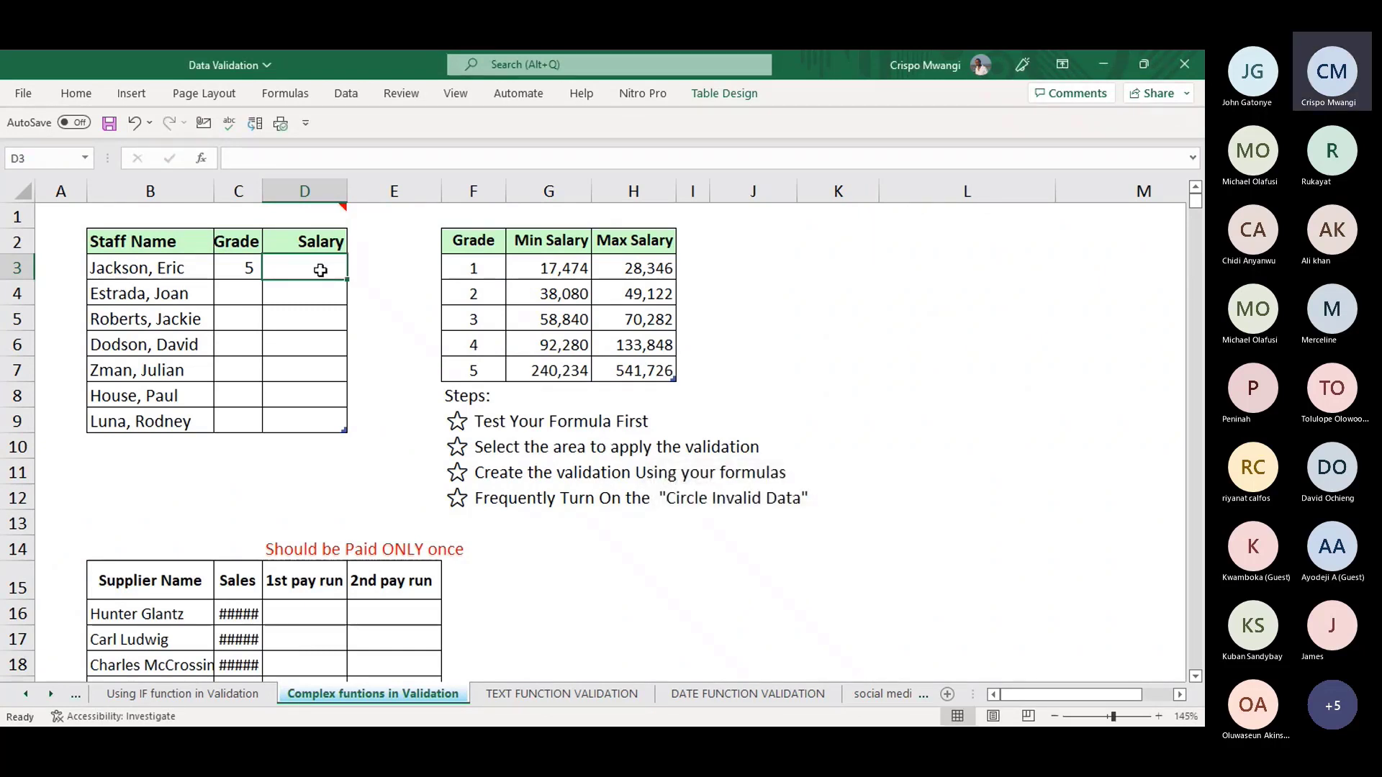
- Enter salary 400000 in D3, then grade 2 in C4 with salary 48,000
type("400000")
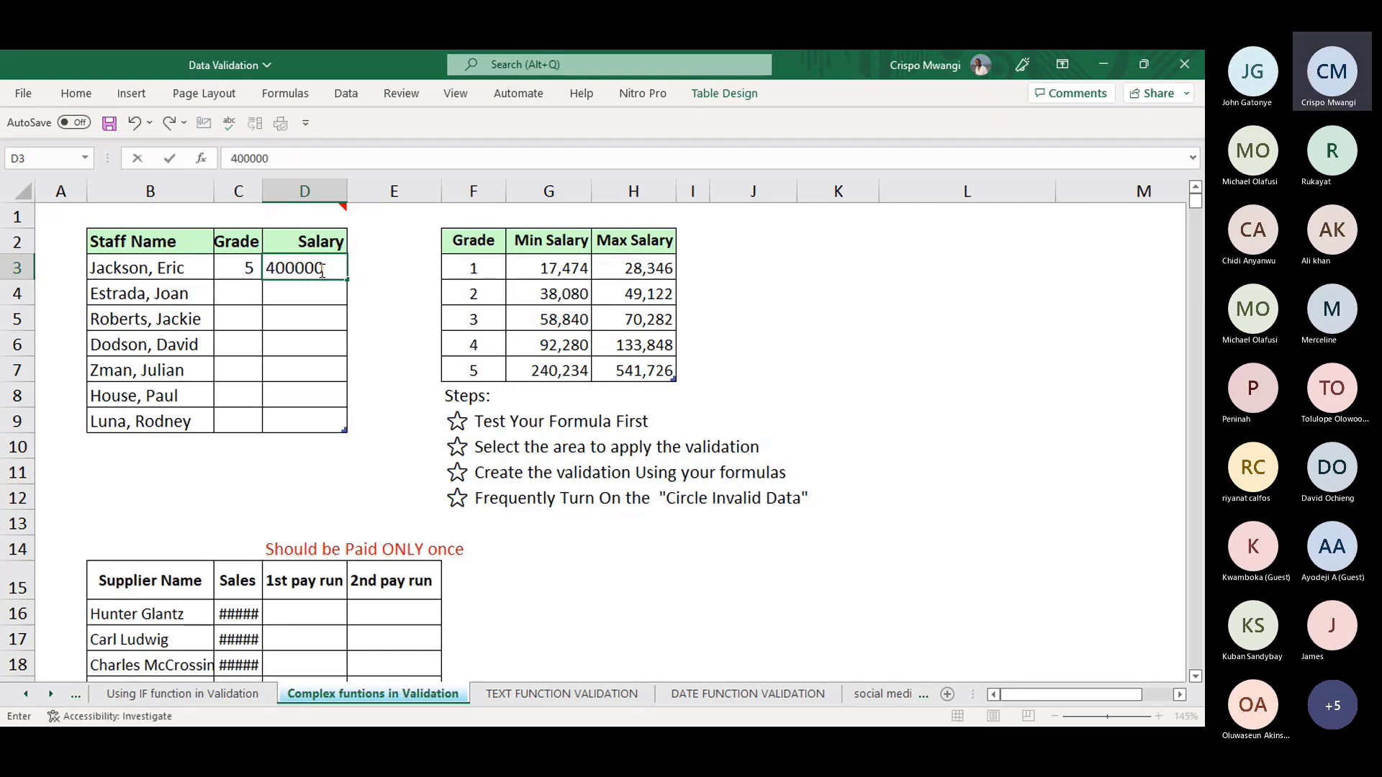
key("Return")
left_click(227, 298)
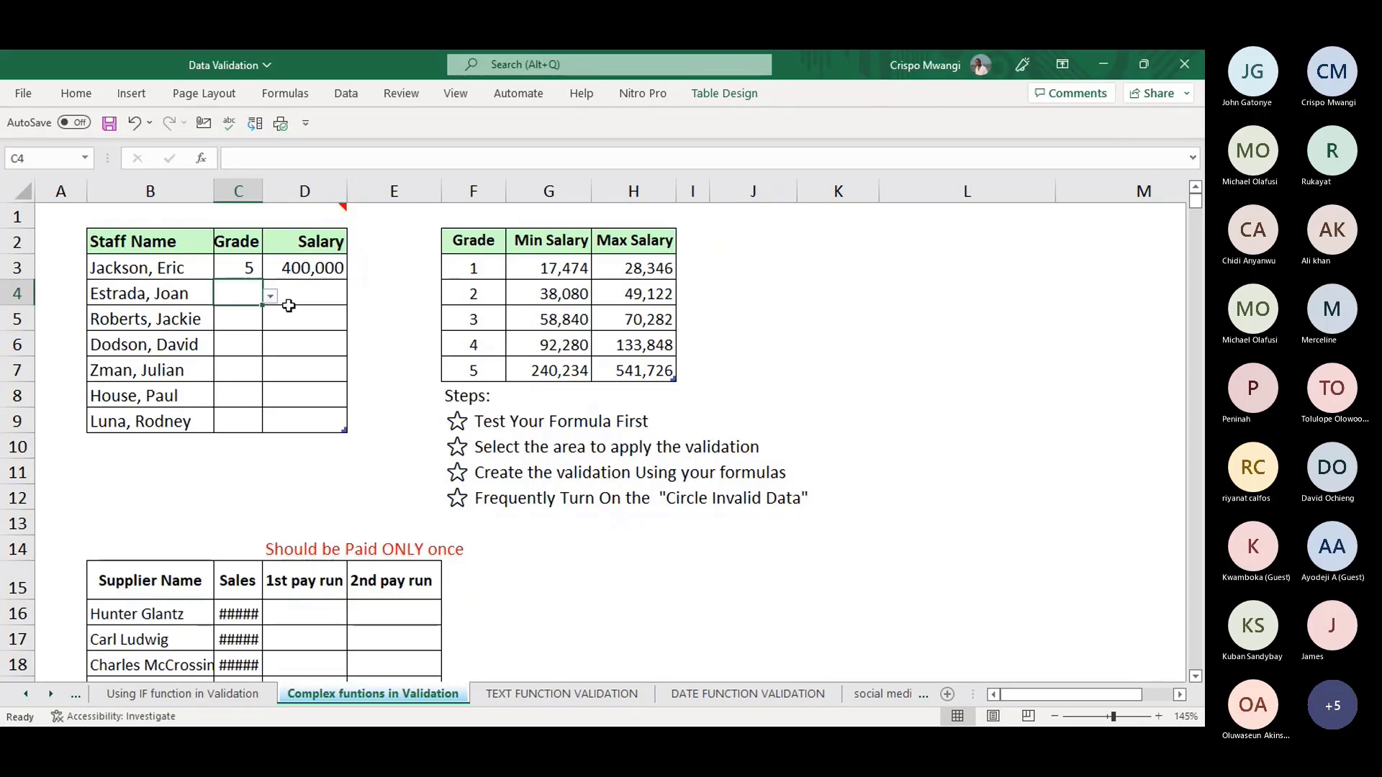
left_click(270, 296)
left_click(196, 332)
key("Right")
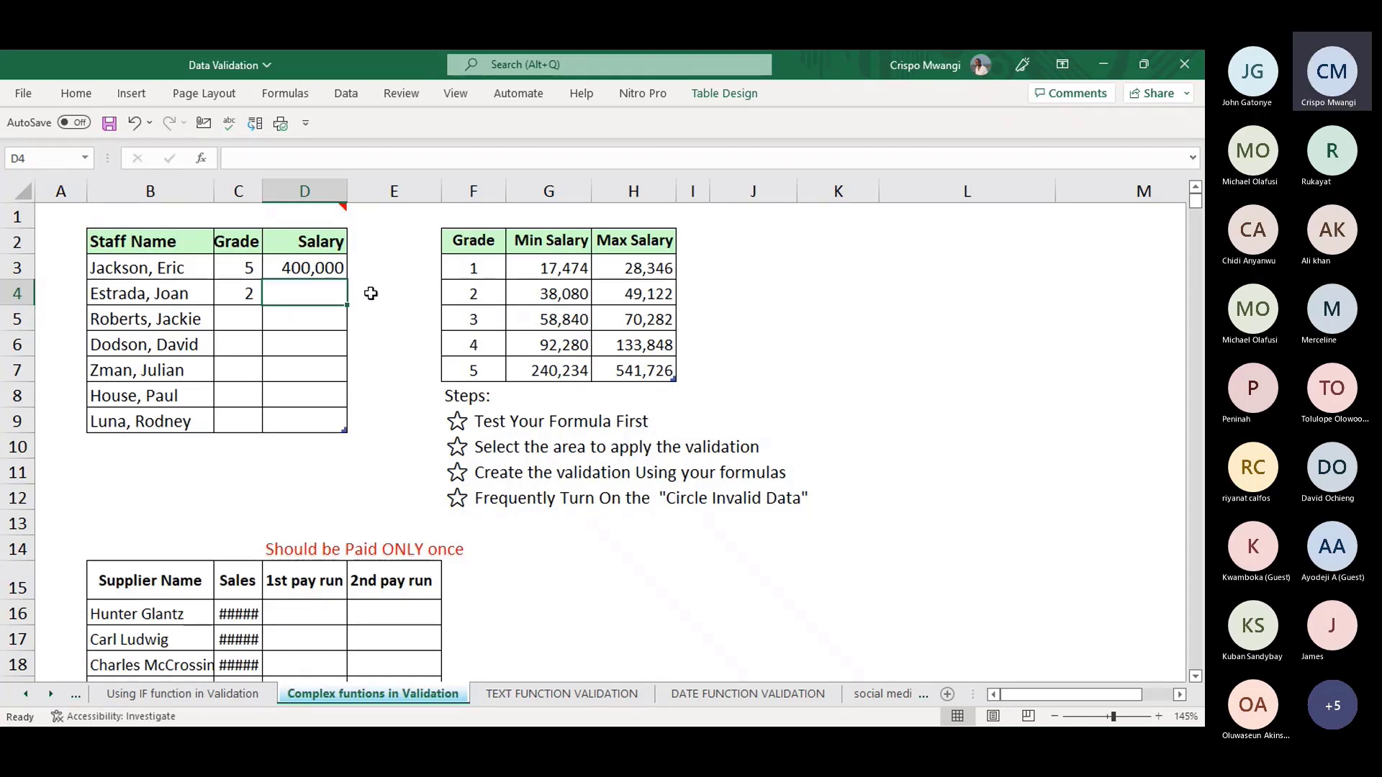
type("48,000")
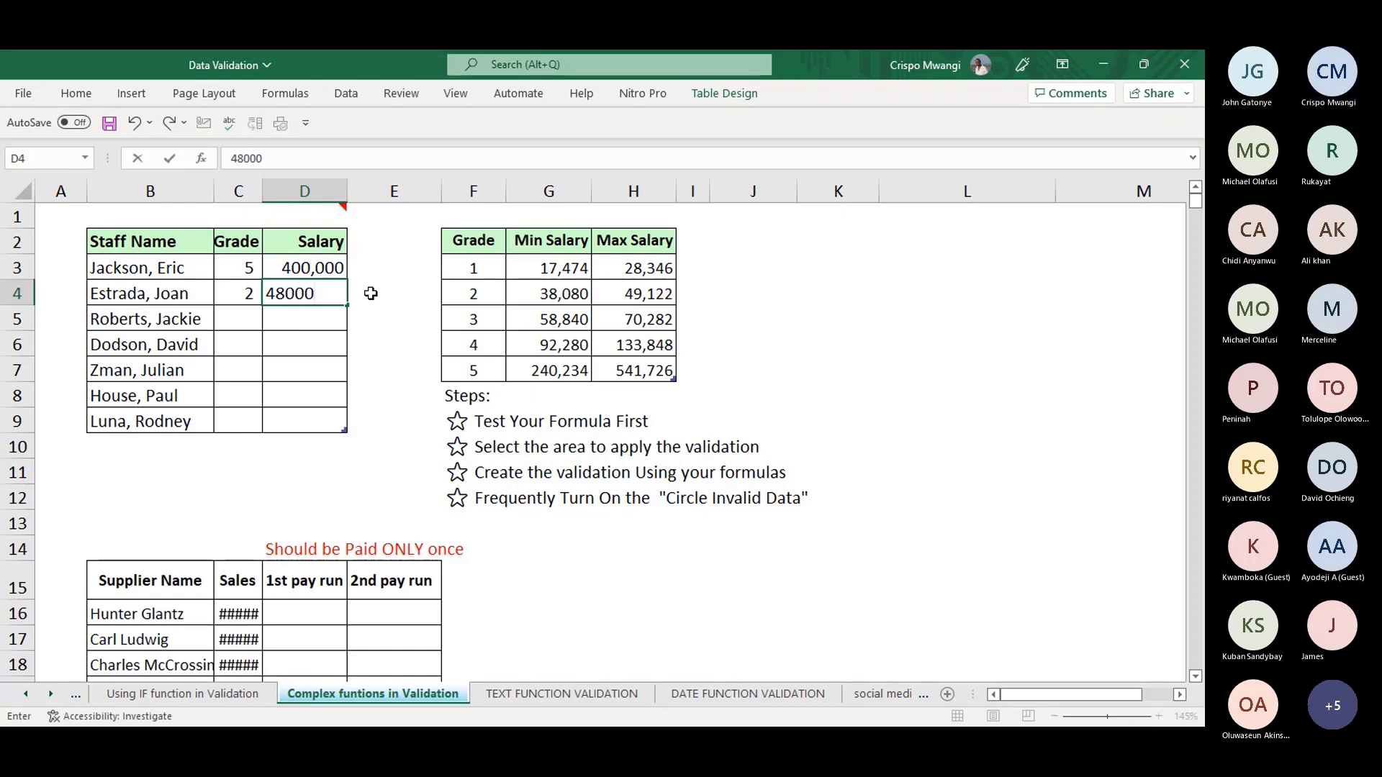
key("Return")
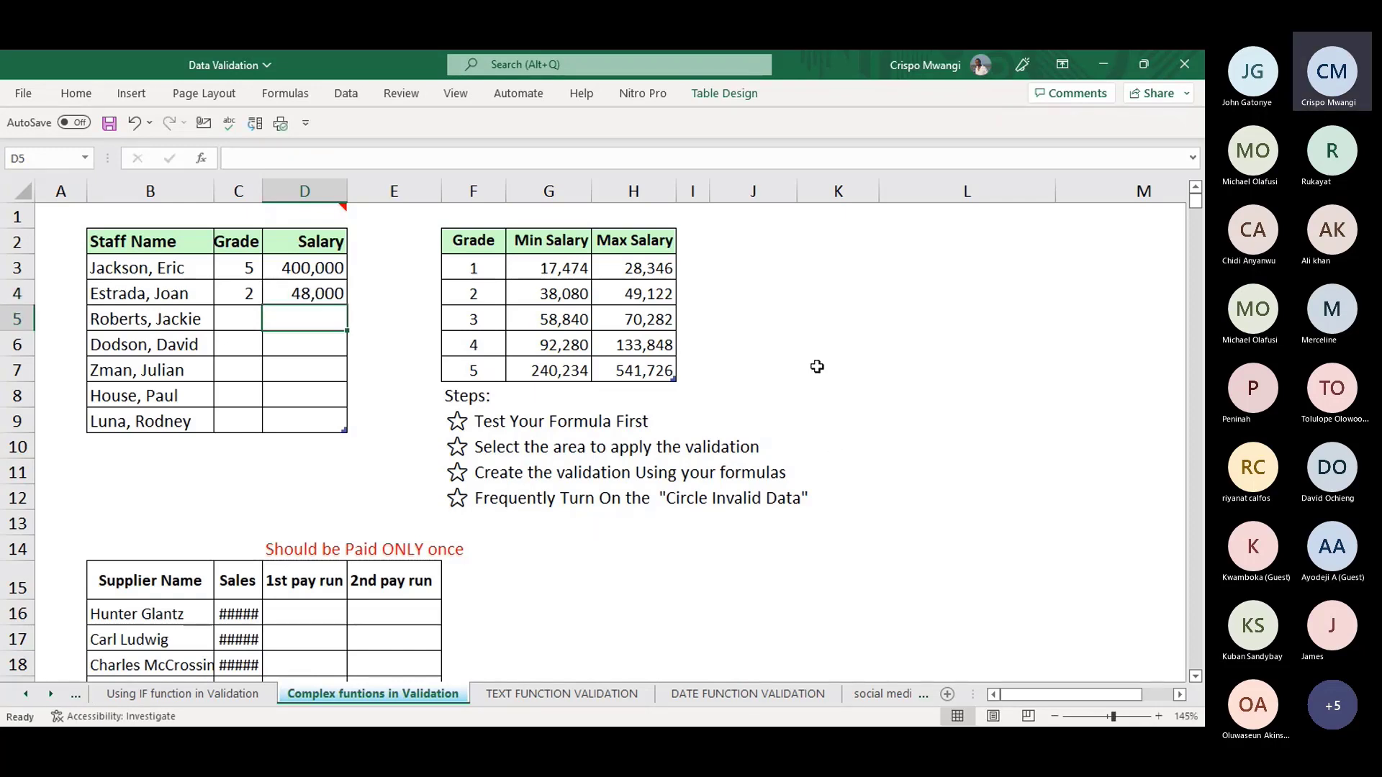
- Auto-fit column D, then narrow it back to a normal width
left_click(819, 347)
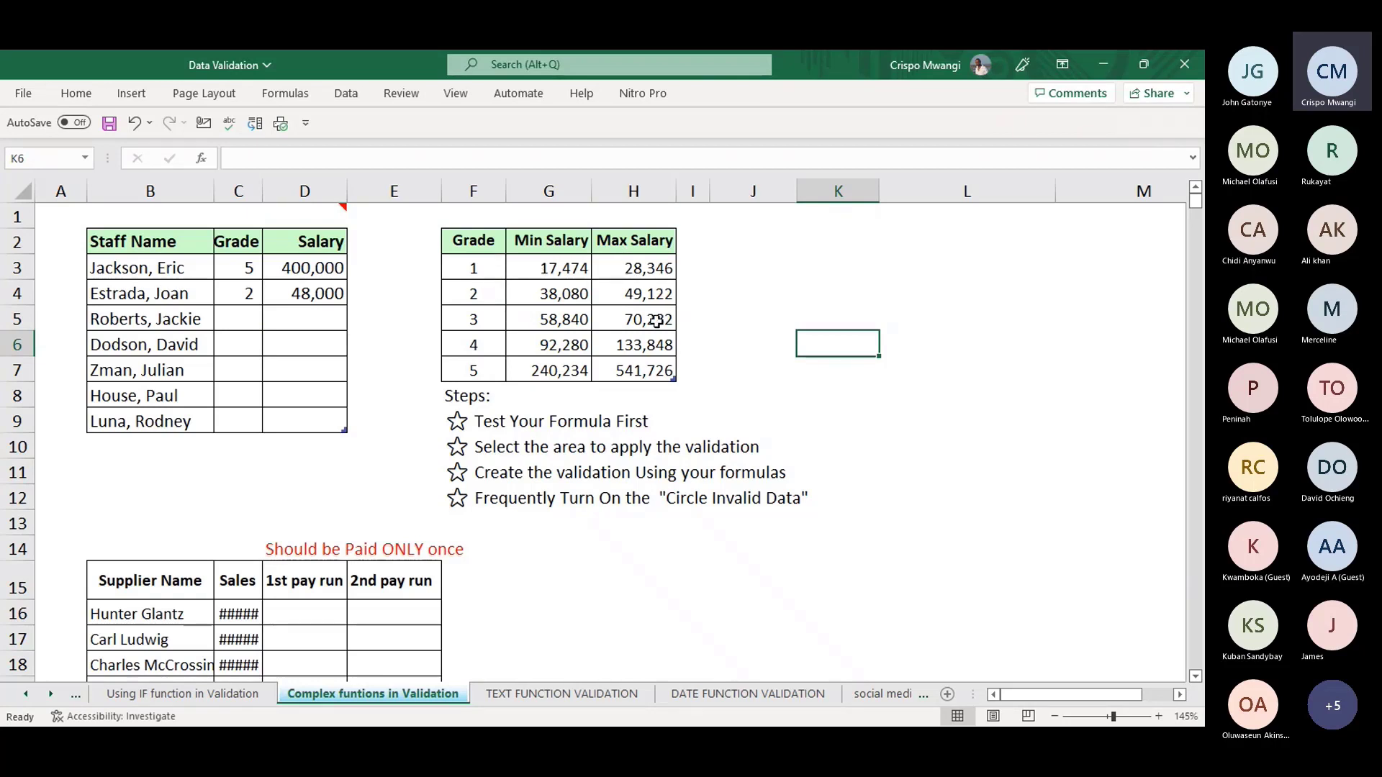
left_click(322, 296)
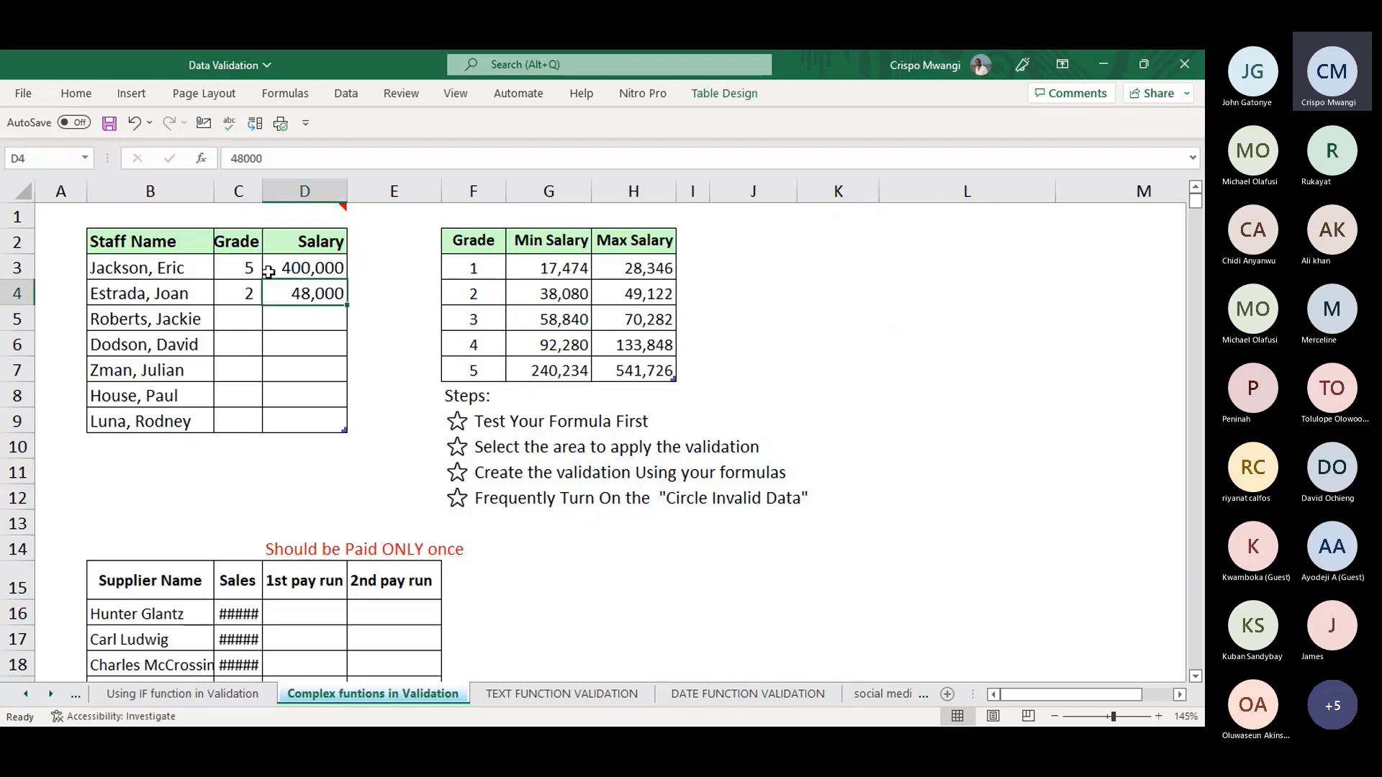
double_click(348, 192)
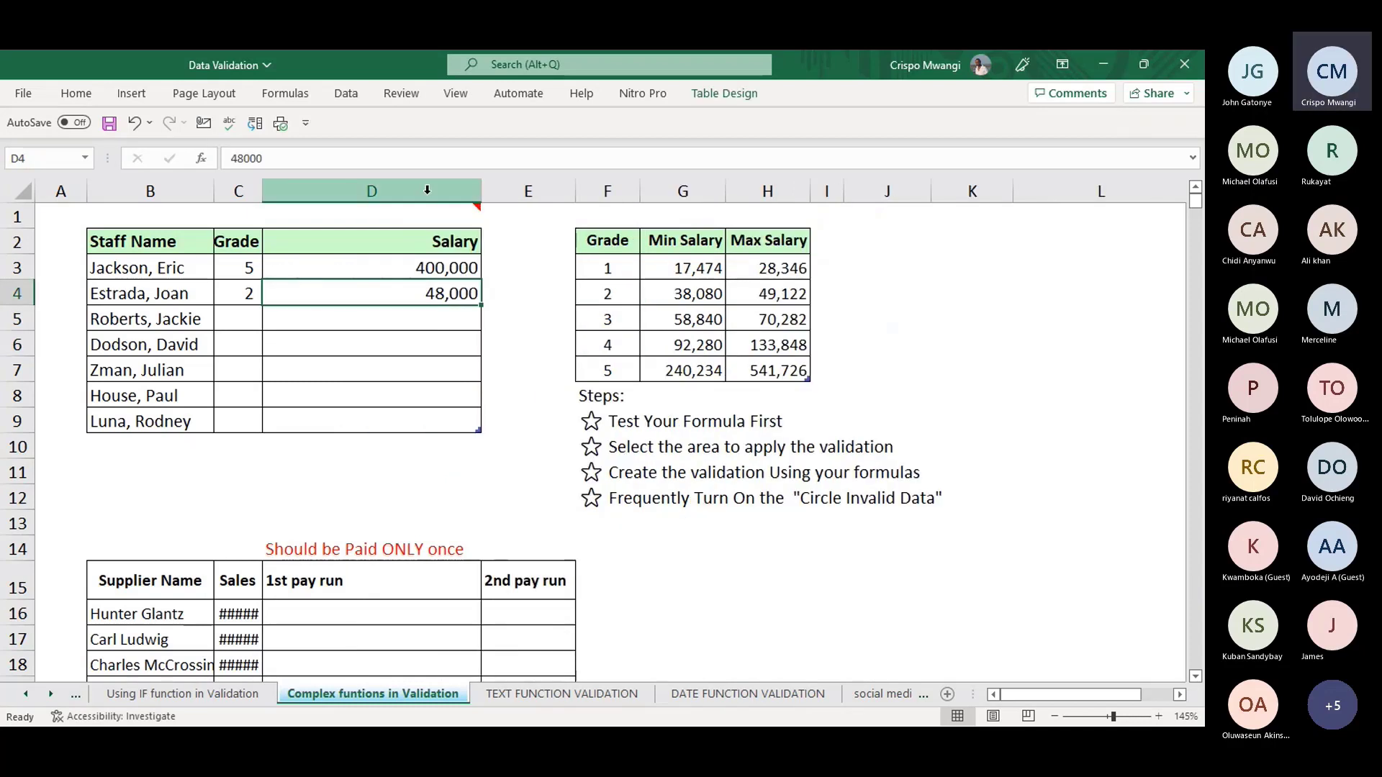
left_click_drag(481, 192, 359, 185)
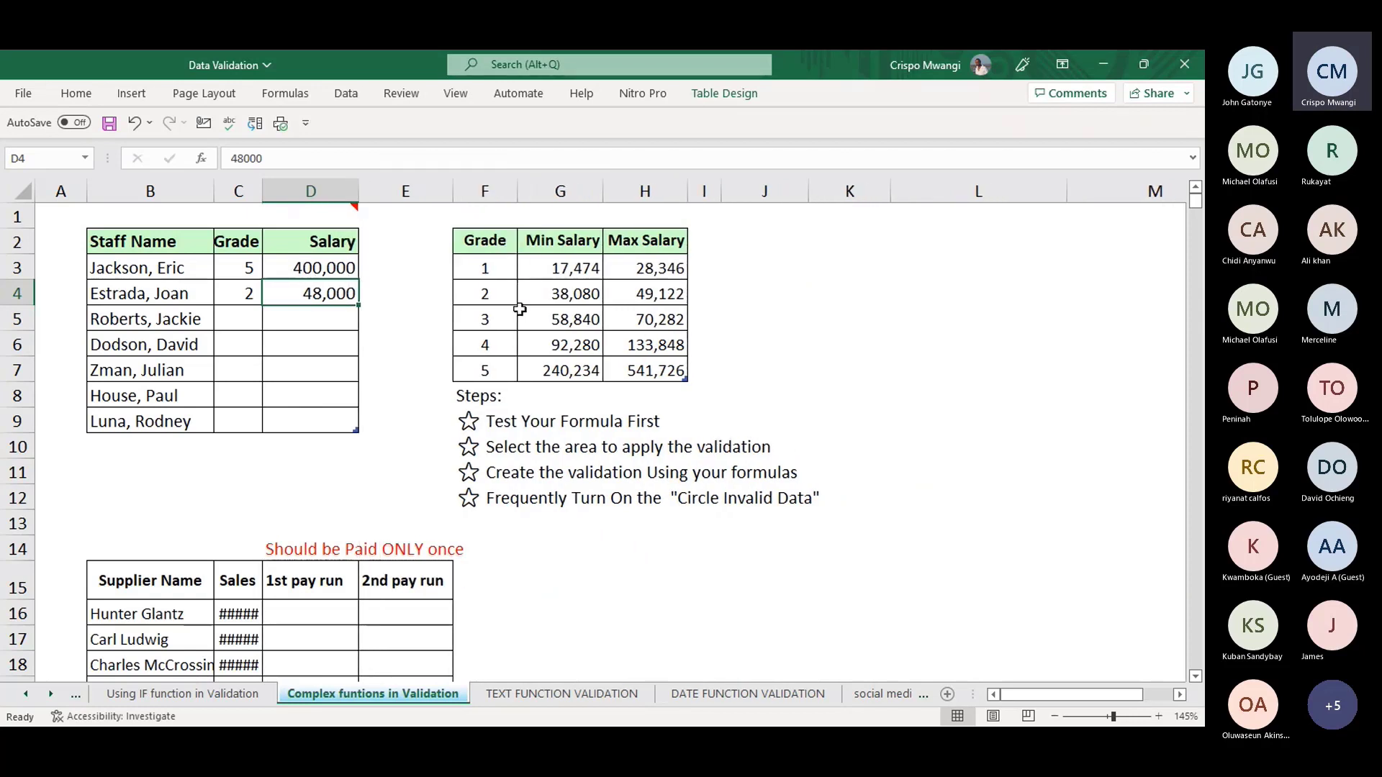
left_click(656, 296)
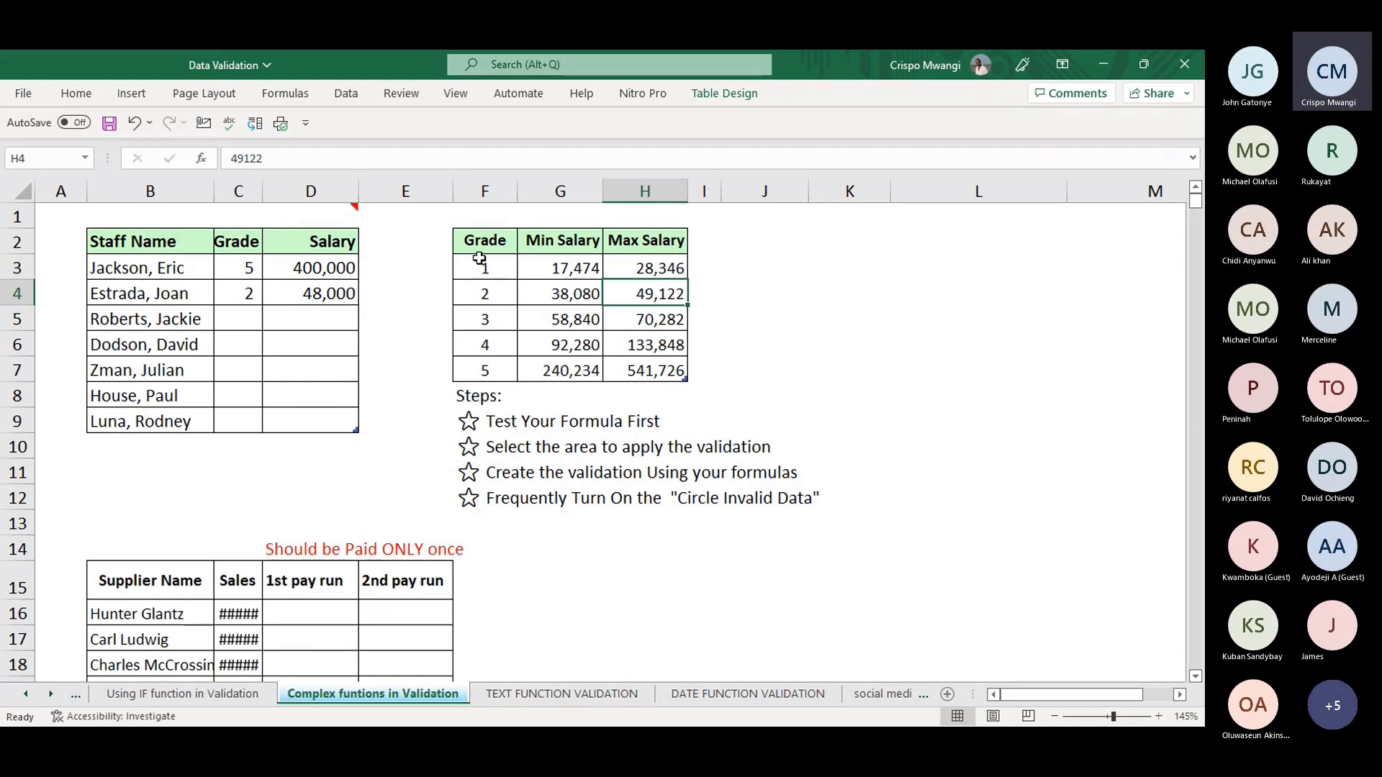
- Change the grade 2 maximum salary in H4 from 49122 to 45000
left_click(291, 155)
left_click_drag(292, 156, 229, 158)
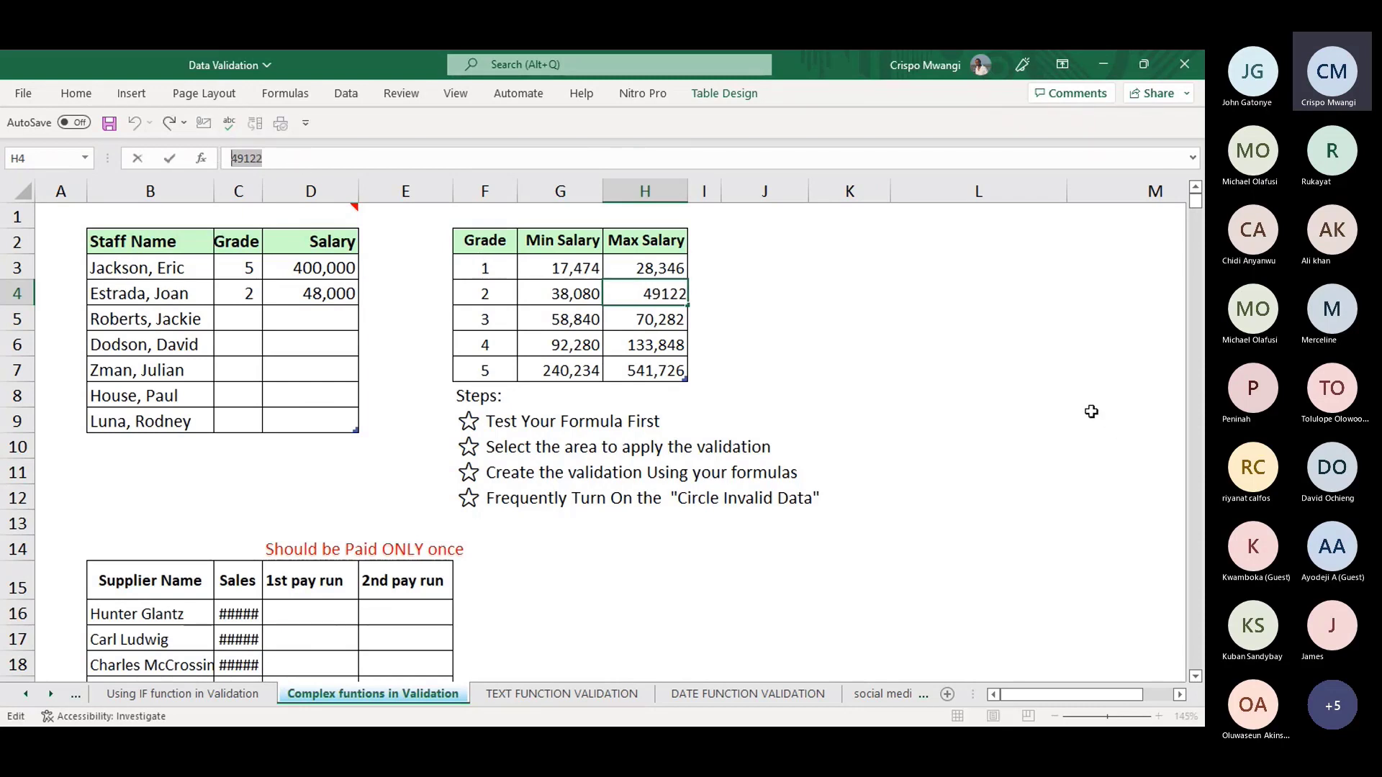
type("45000")
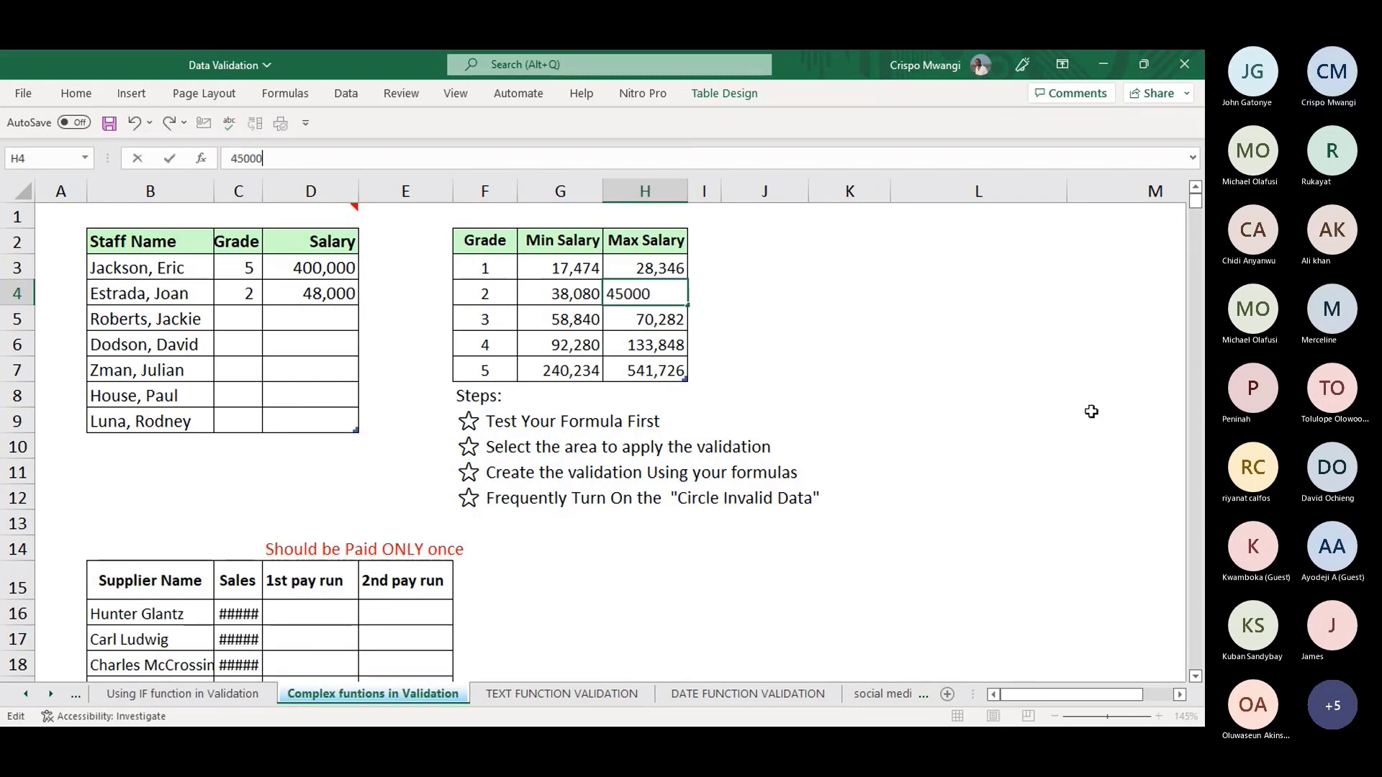
key("Return")
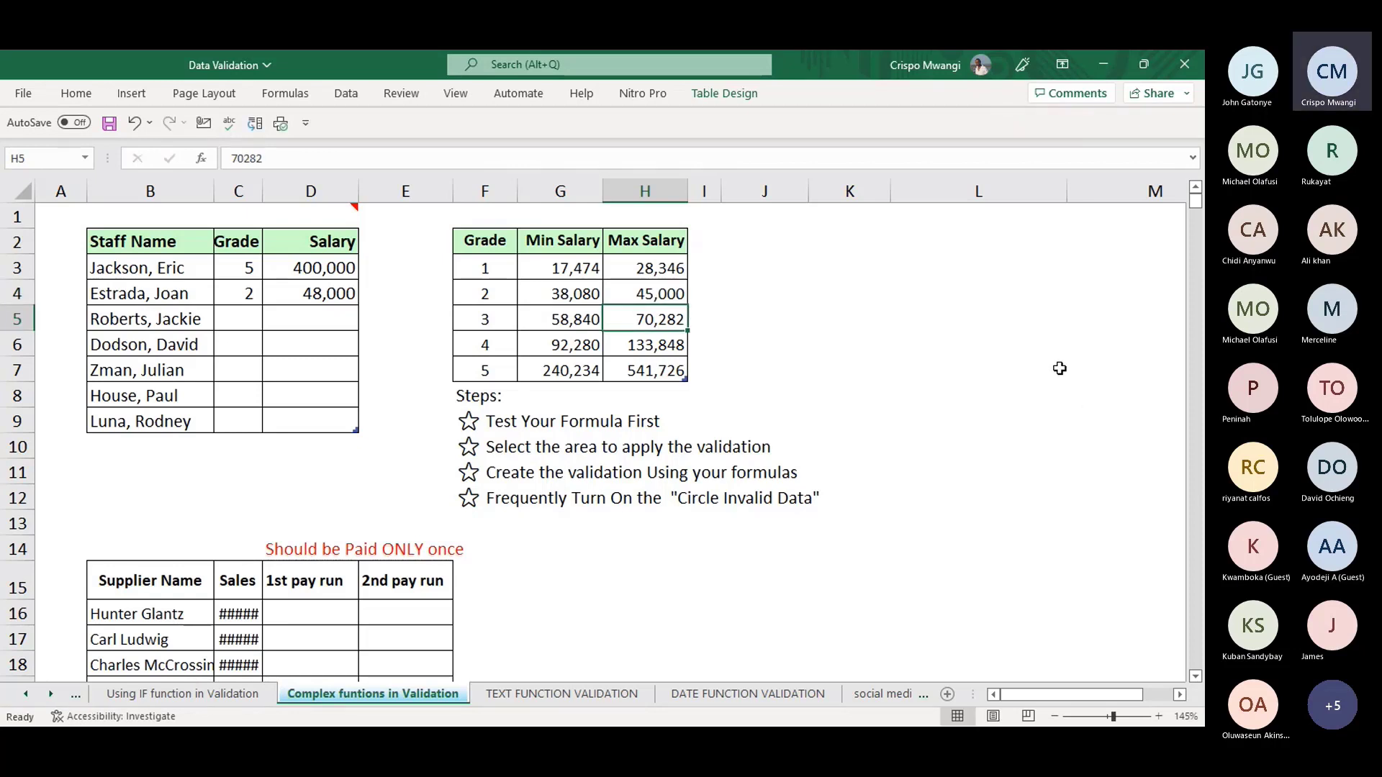
left_click(322, 295)
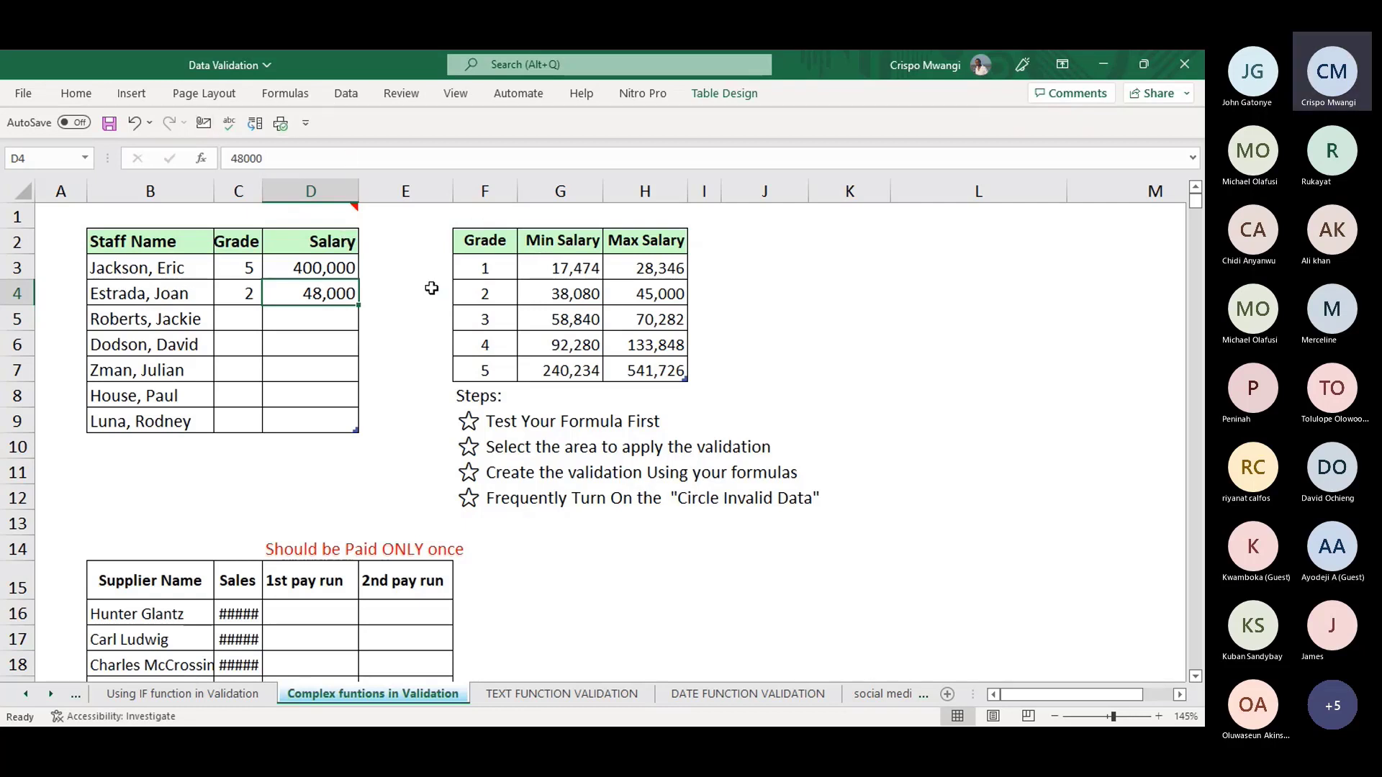
left_click(287, 97)
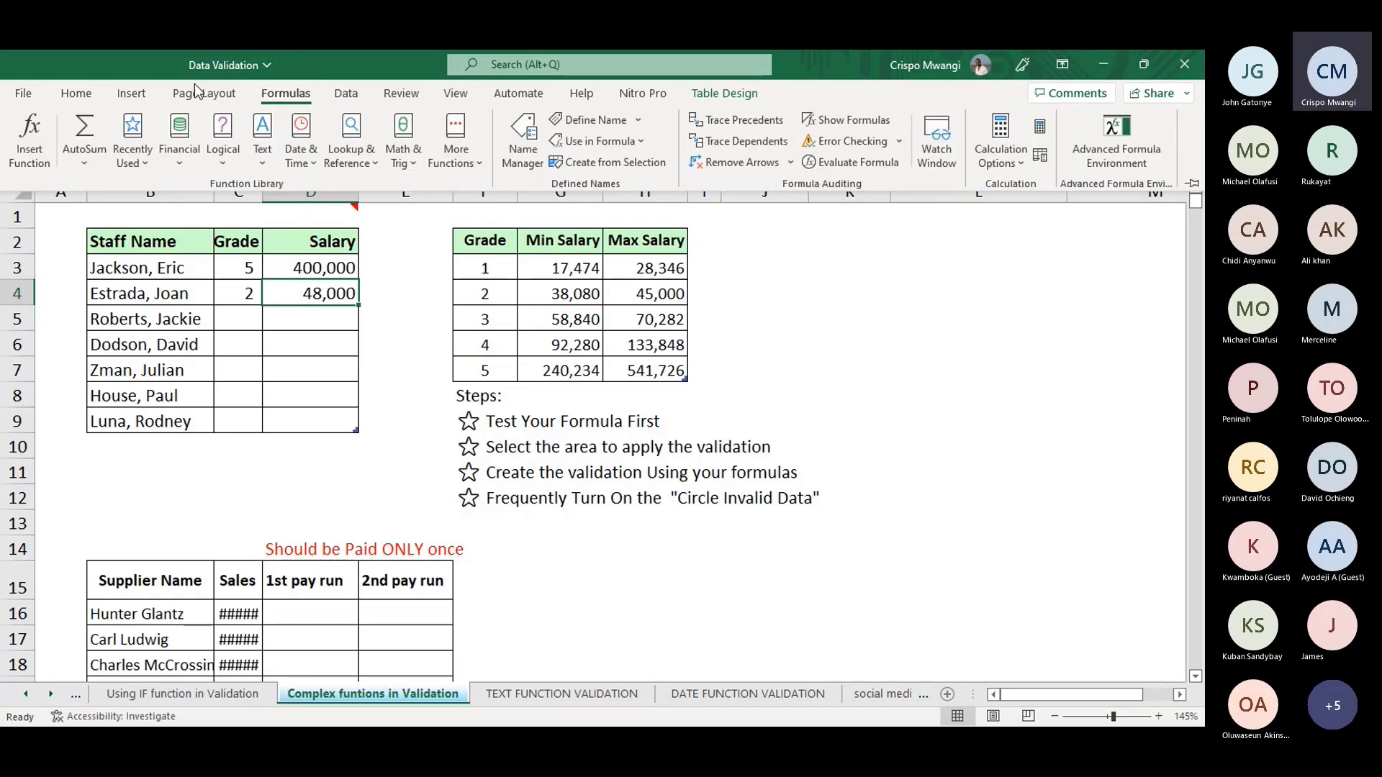
left_click(347, 93)
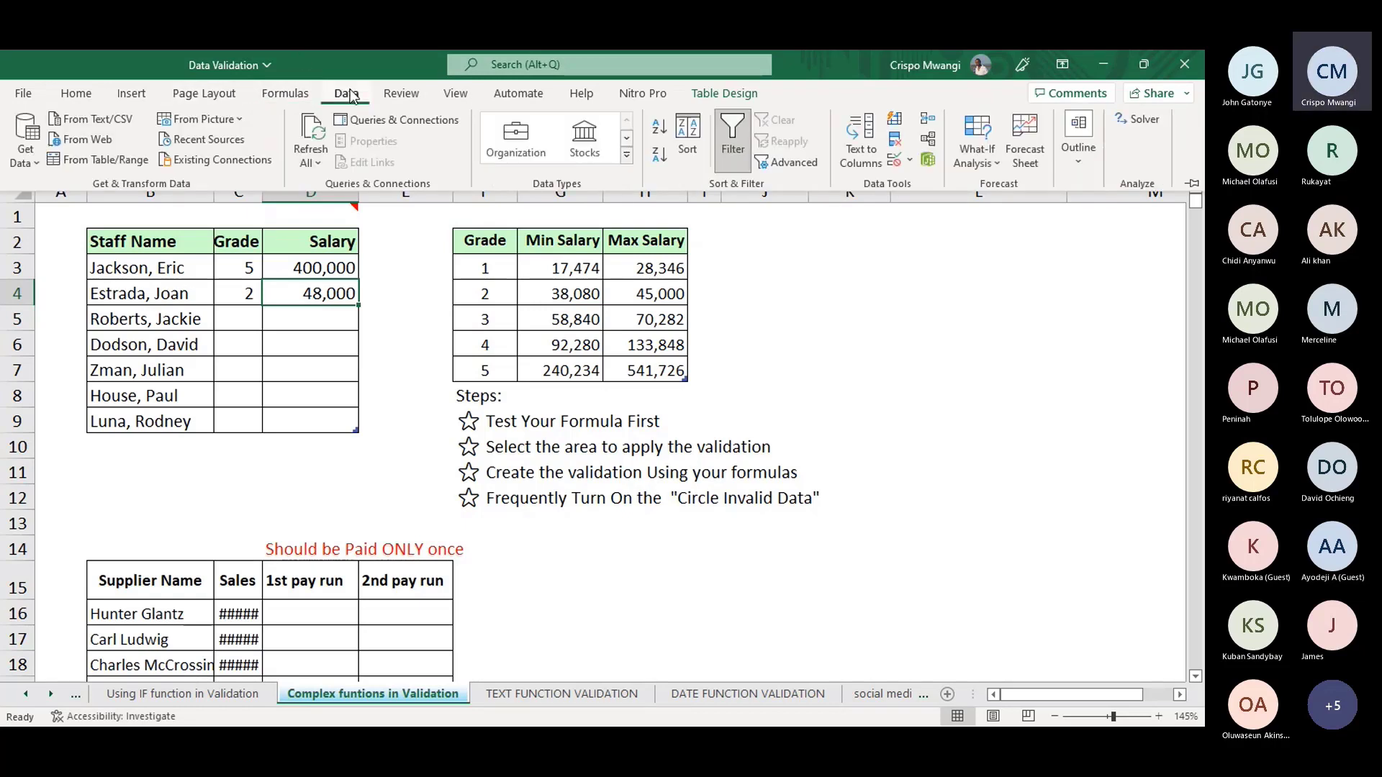
left_click(911, 161)
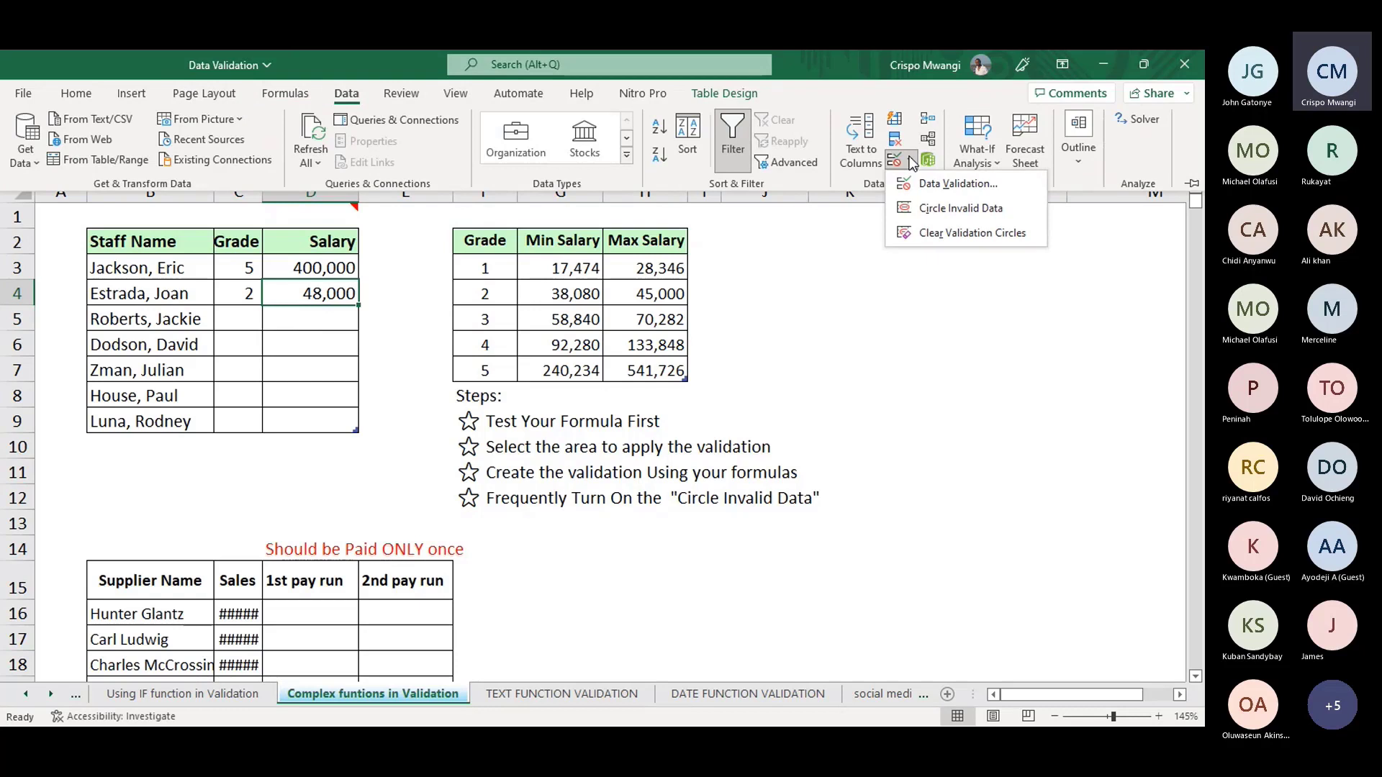
left_click(953, 213)
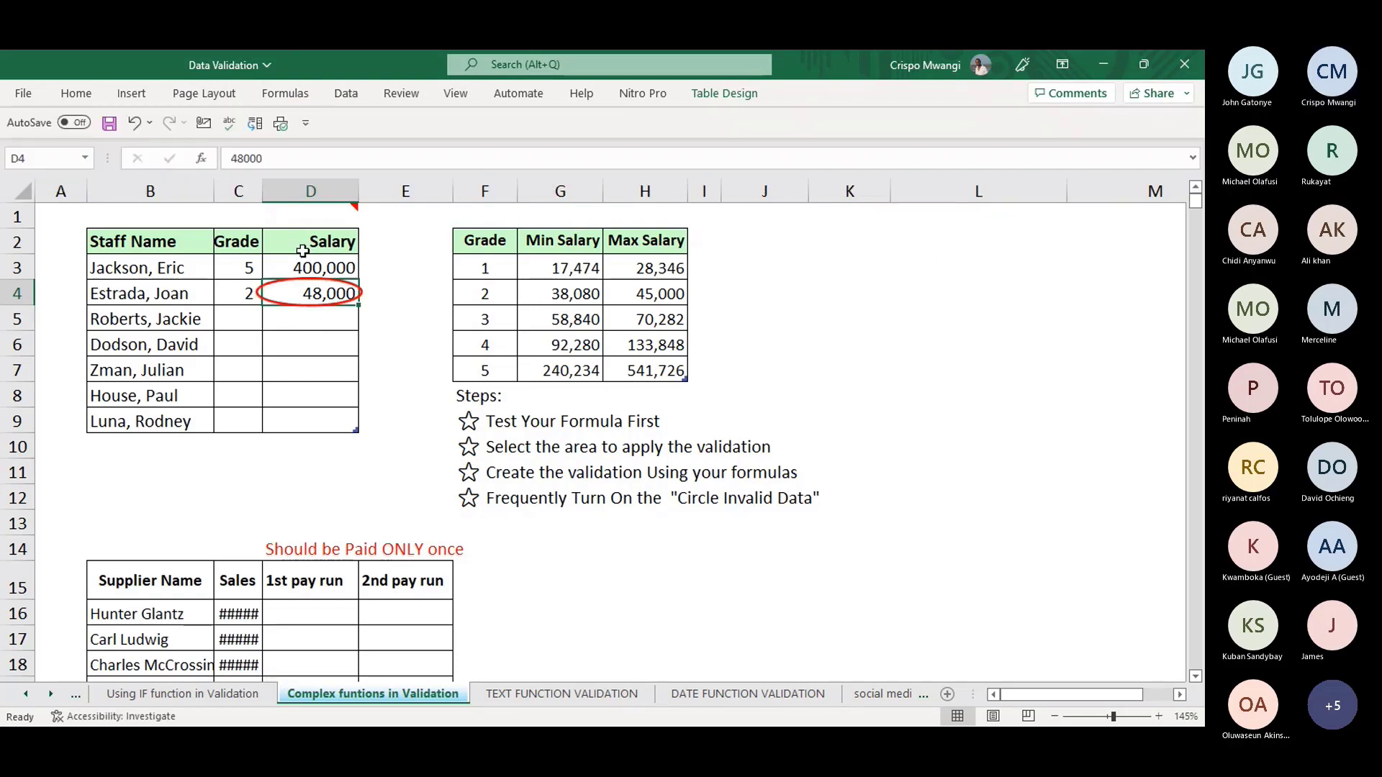
left_click(318, 348)
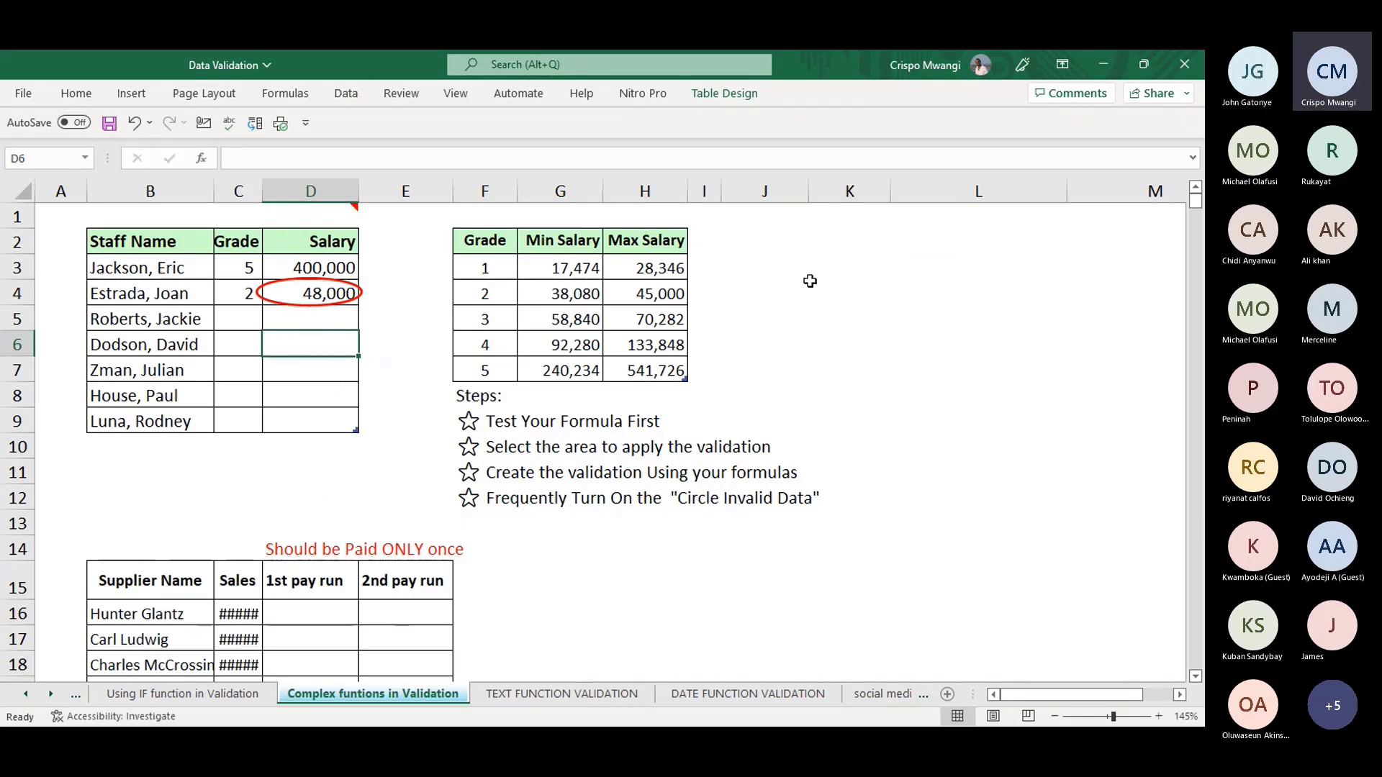
left_click(629, 300)
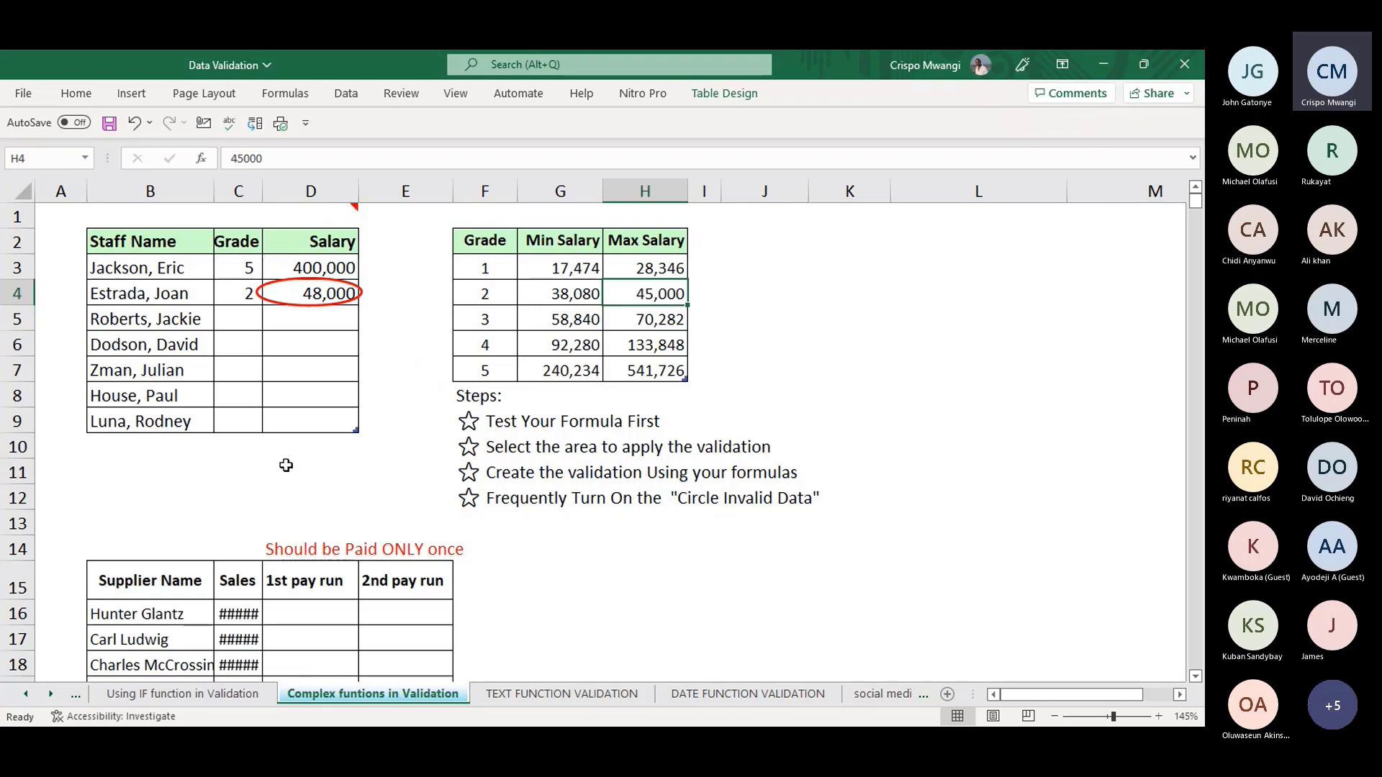
- Widen column C and scroll down to the 'Should be Paid ONLY once' supplier table
left_click_drag(262, 190, 333, 184)
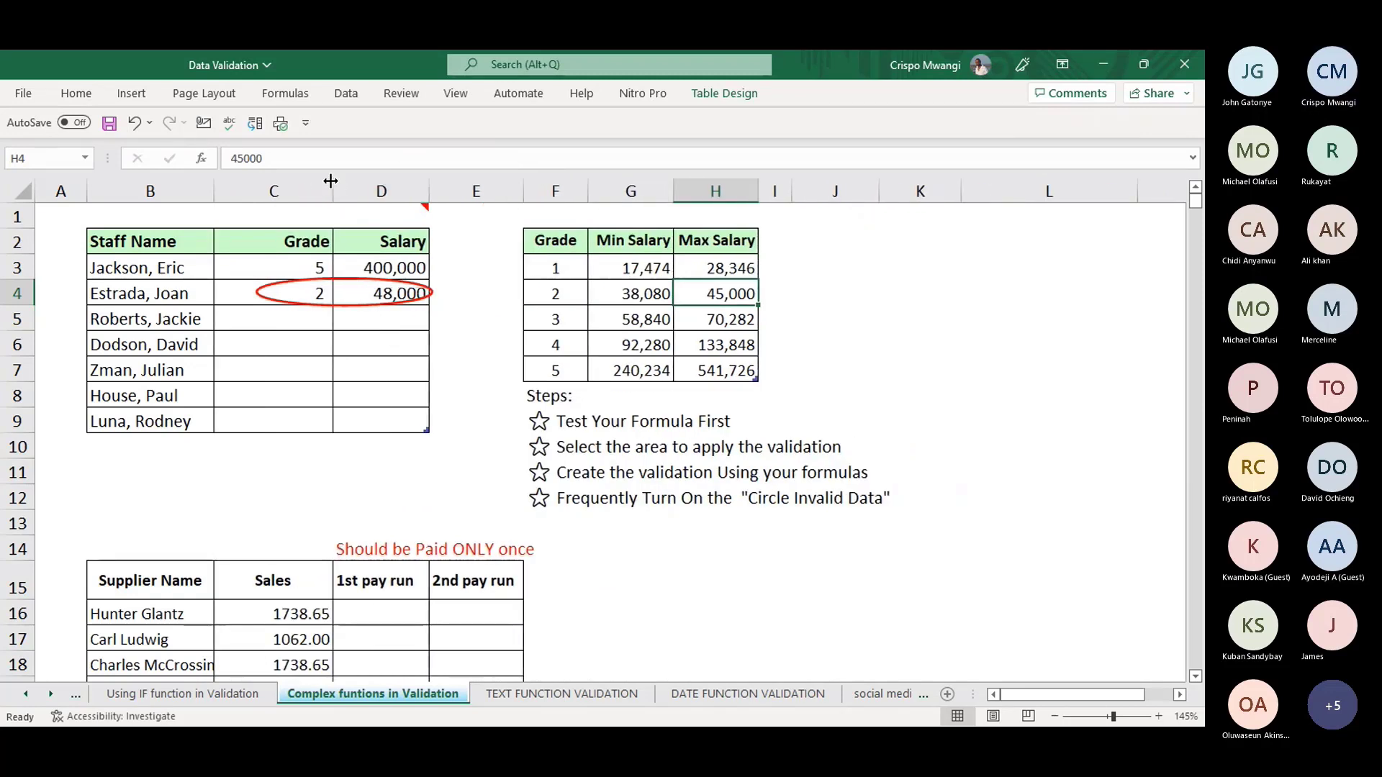
left_click(617, 529)
scroll(617, 546, "down", 2)
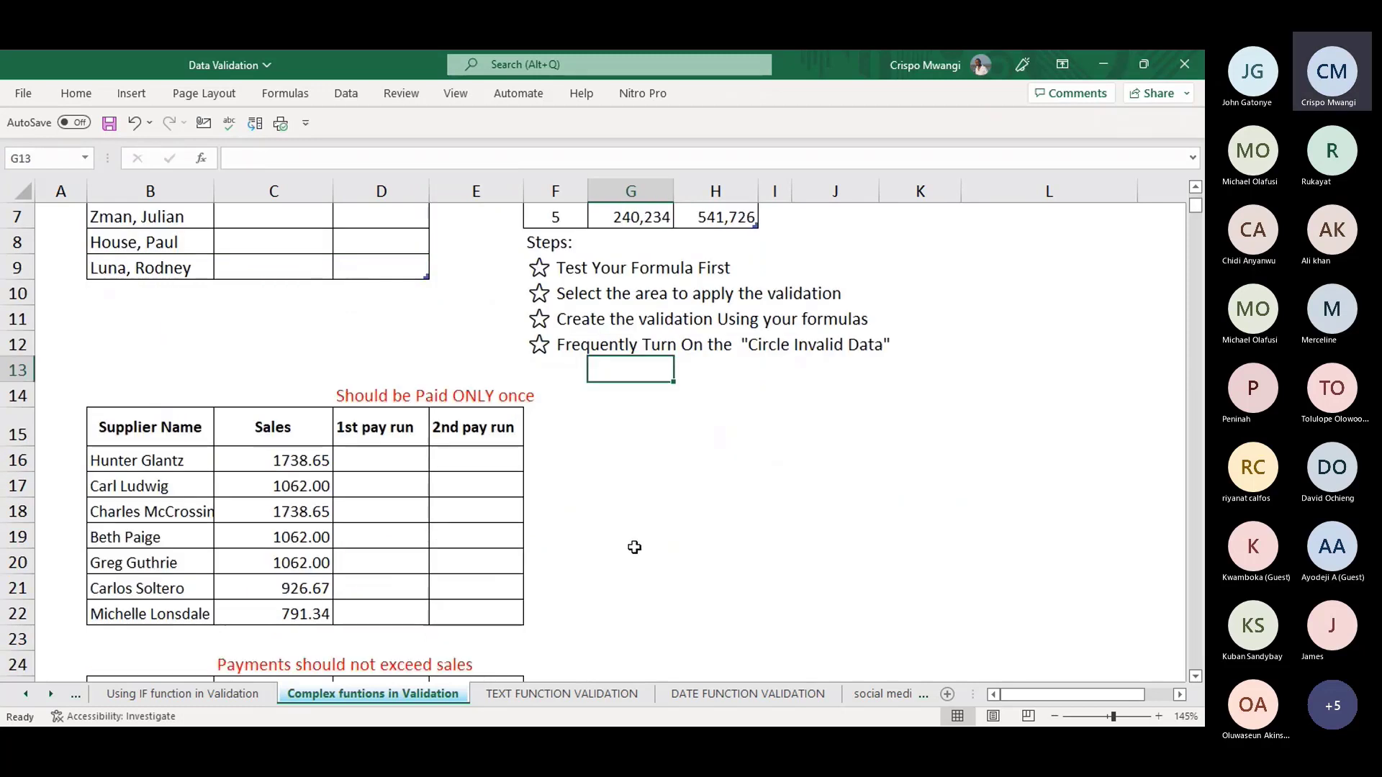
left_click(382, 456)
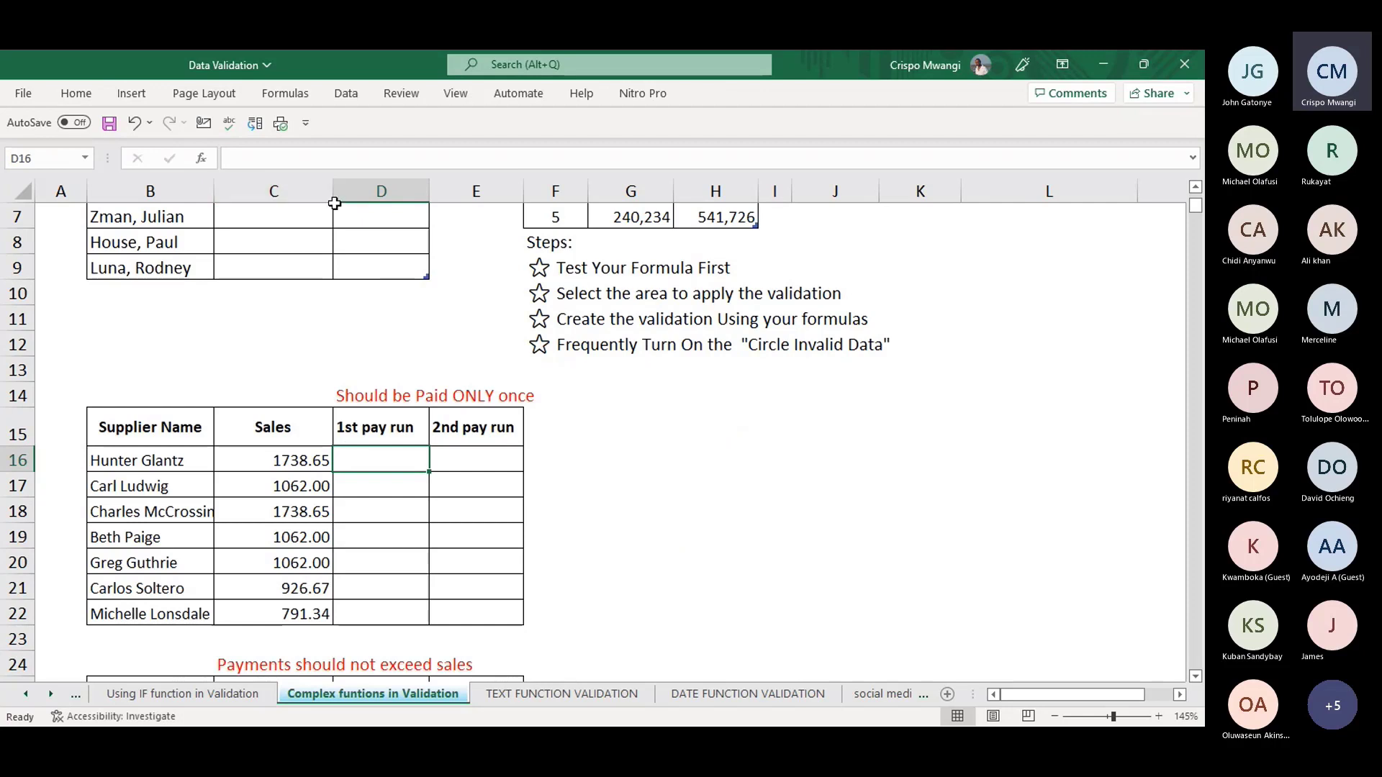
- Narrow column C to fit the Sales figures and review the empty pay-run cells
left_click_drag(334, 204, 310, 191)
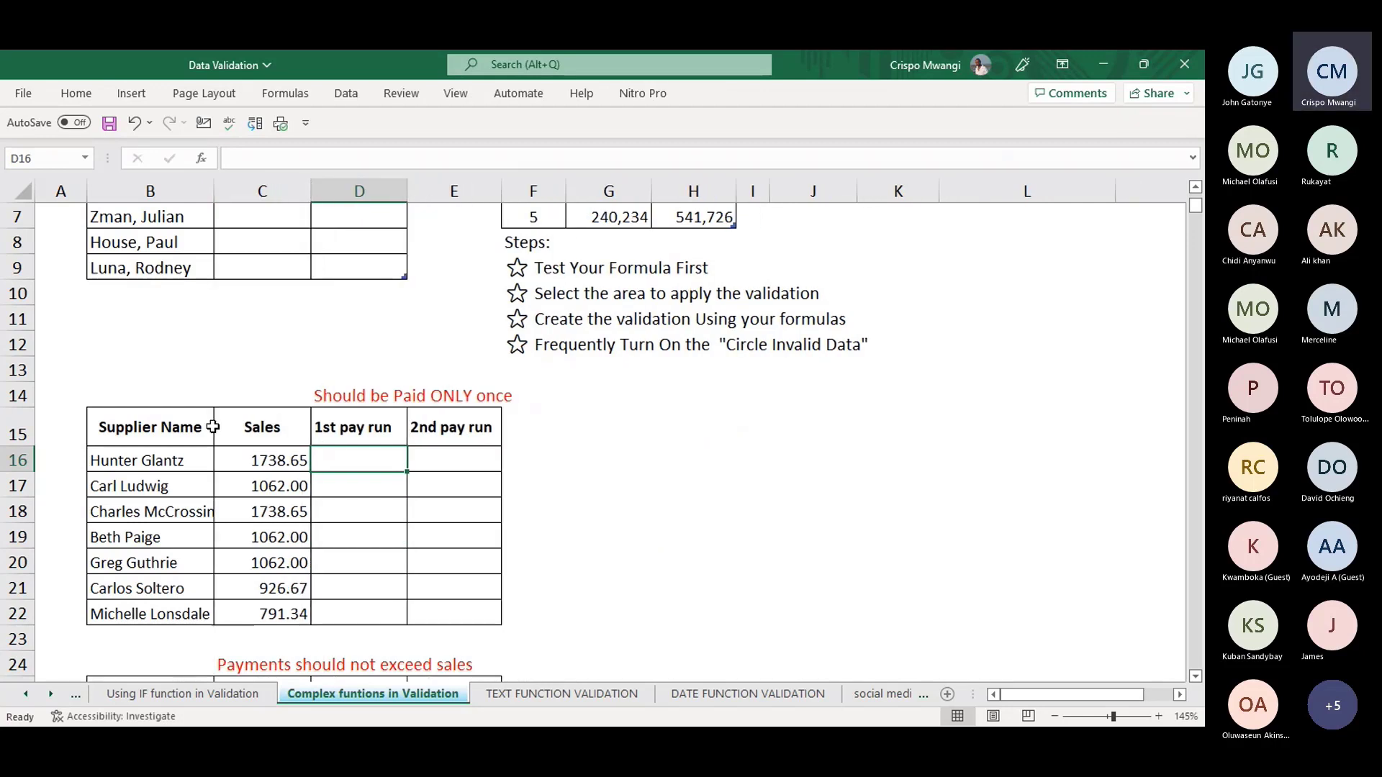
left_click(486, 454)
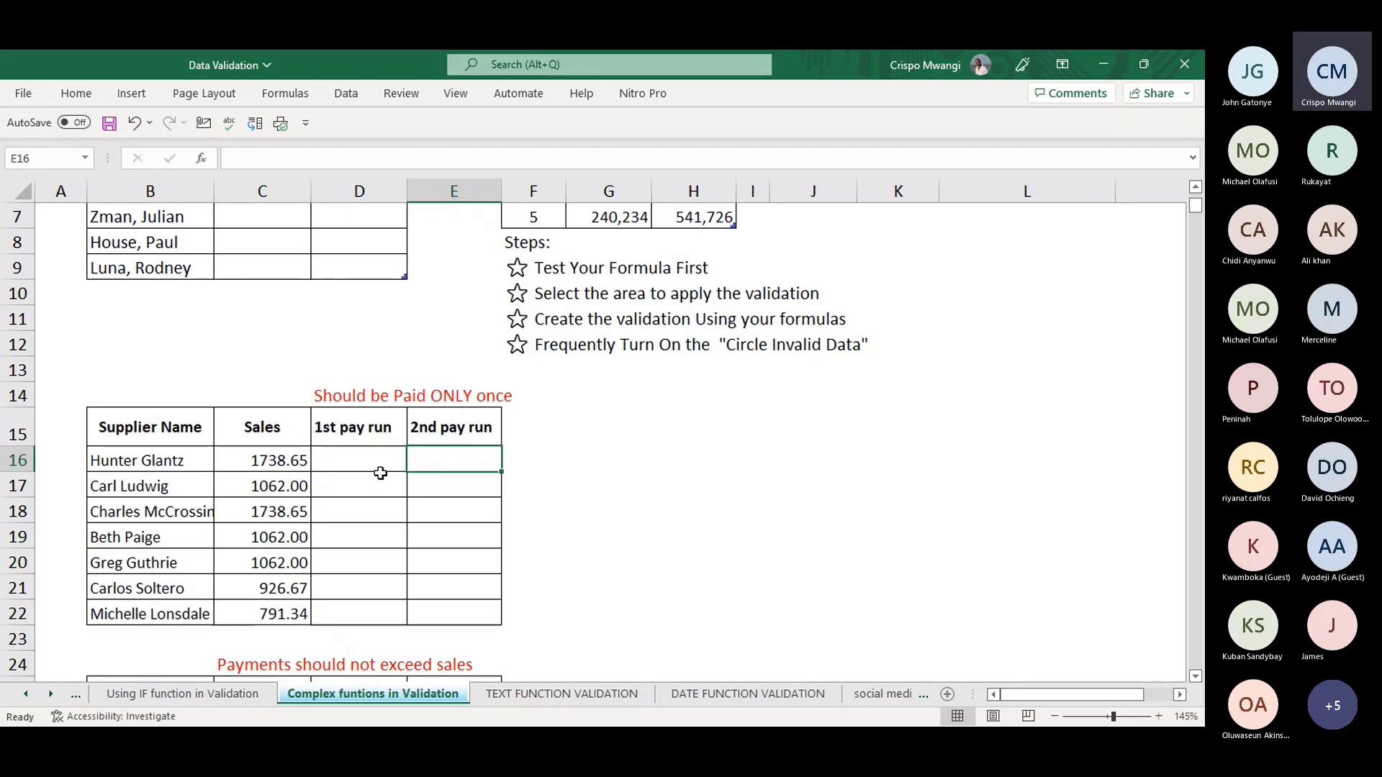
left_click(344, 460)
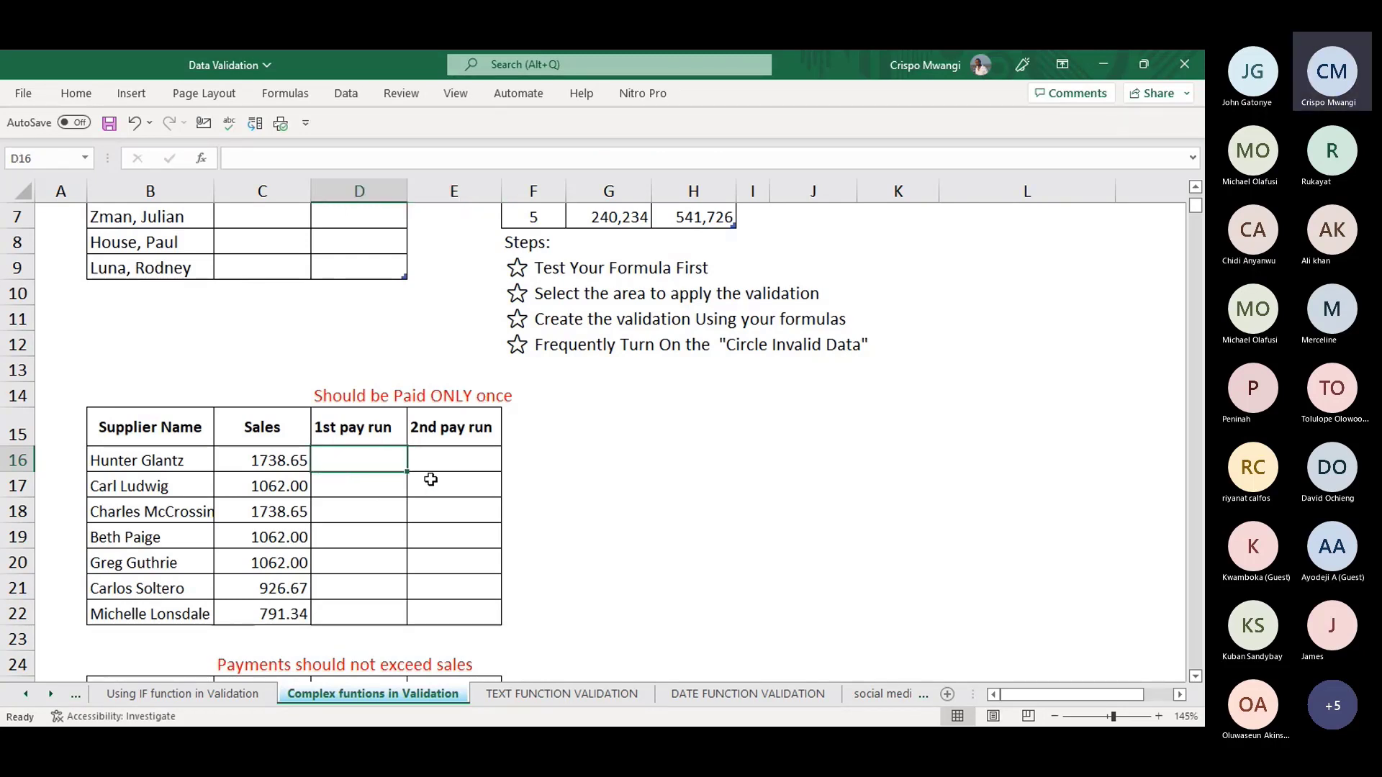
left_click(456, 459)
left_click(385, 487)
left_click(448, 487)
left_click(393, 509)
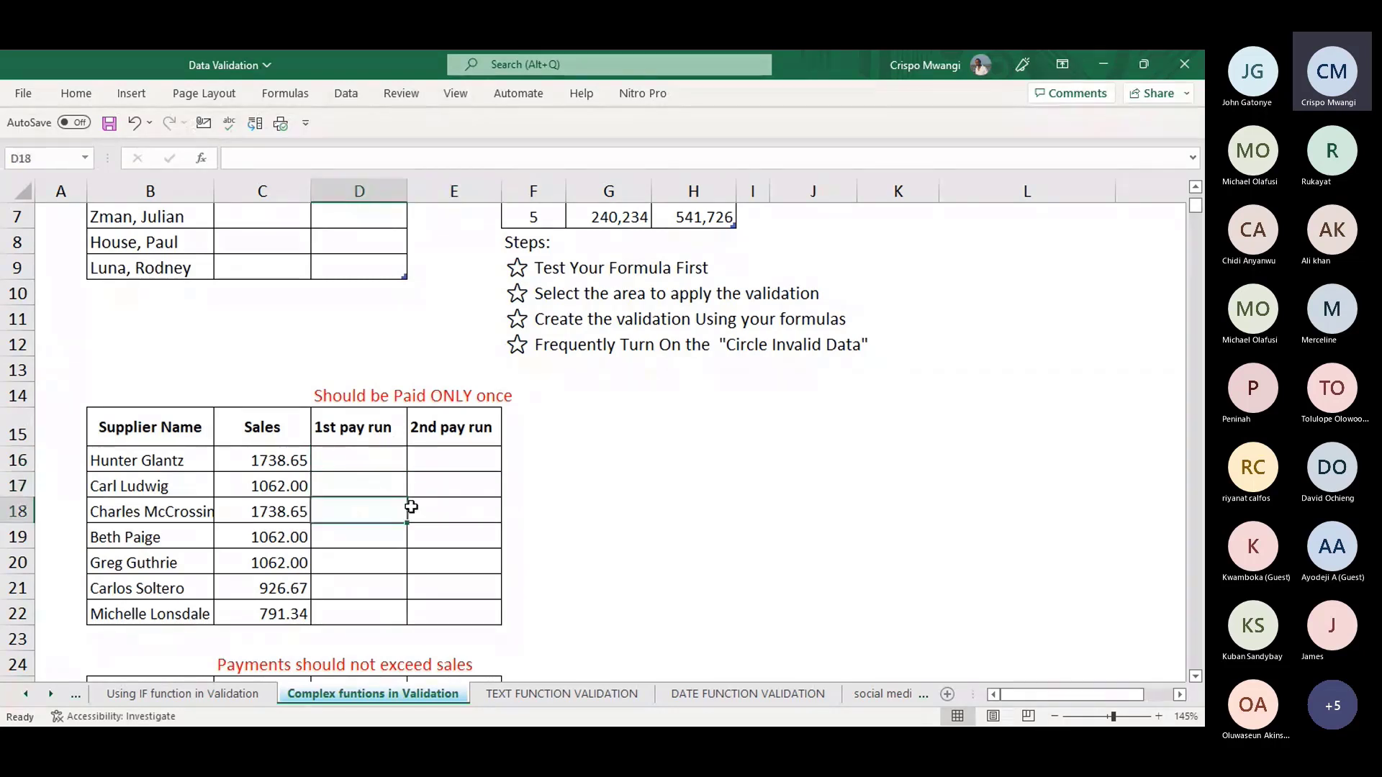
left_click(442, 510)
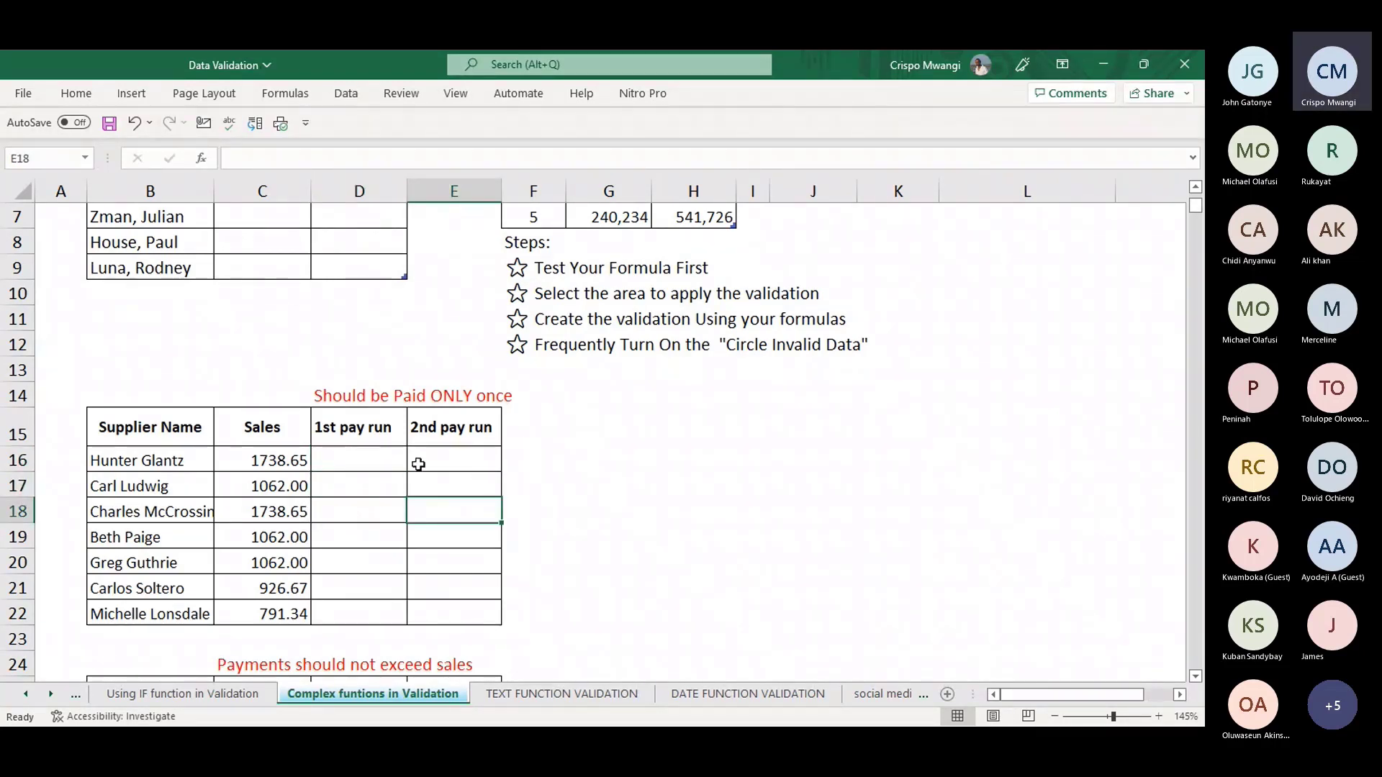
- Select pay-run cells D16:E22 and view their custom =COUNTA($D16:$E16)=1 validation rule
left_click_drag(339, 458, 472, 602)
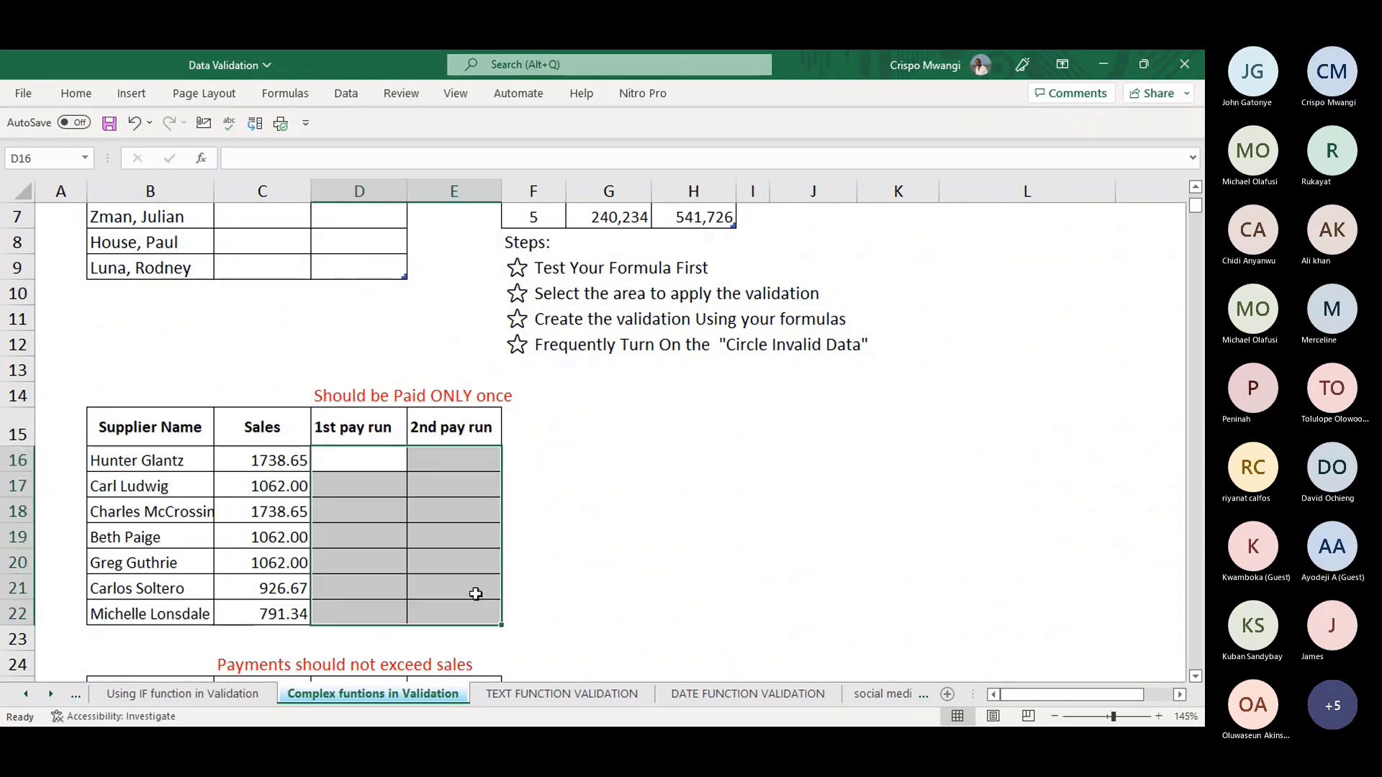
key("alt+a")
key("v")
key("v")
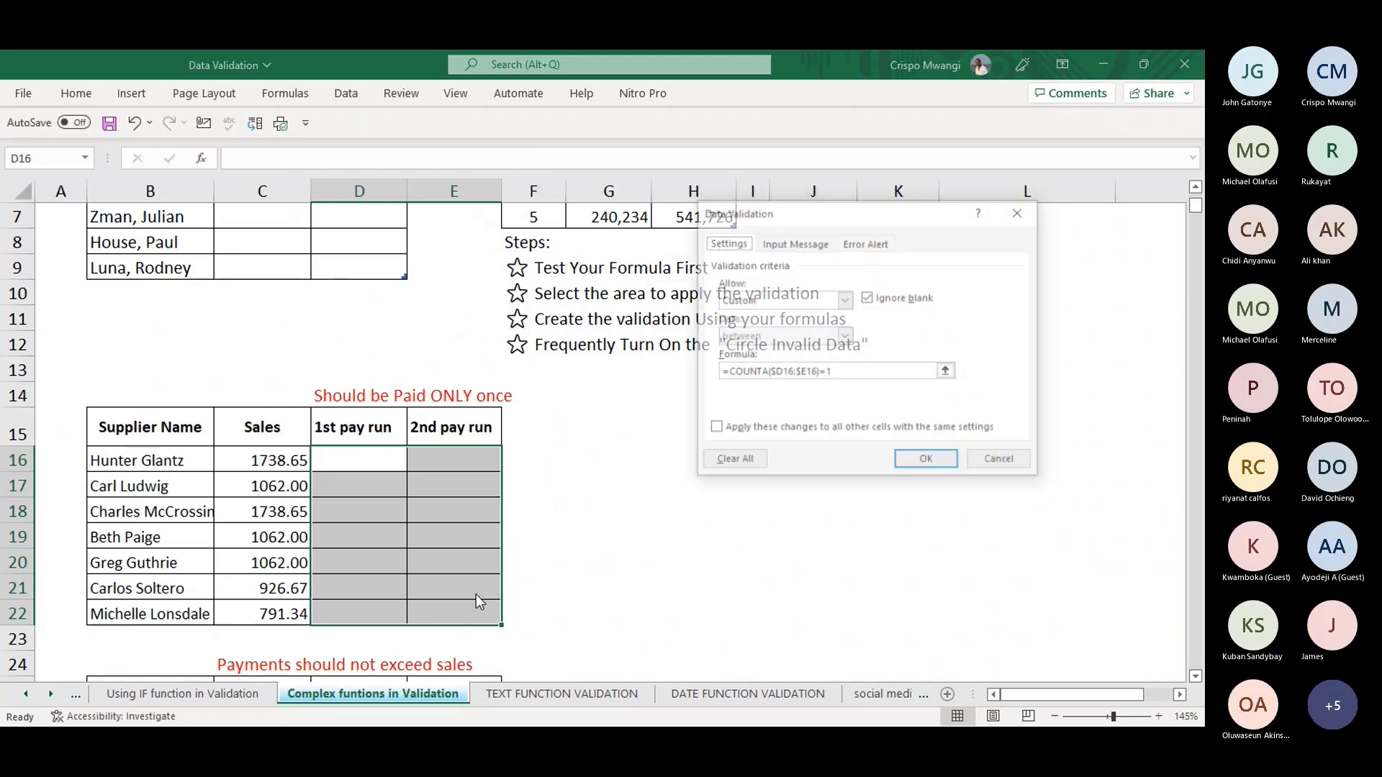
left_click_drag(871, 204, 758, 321)
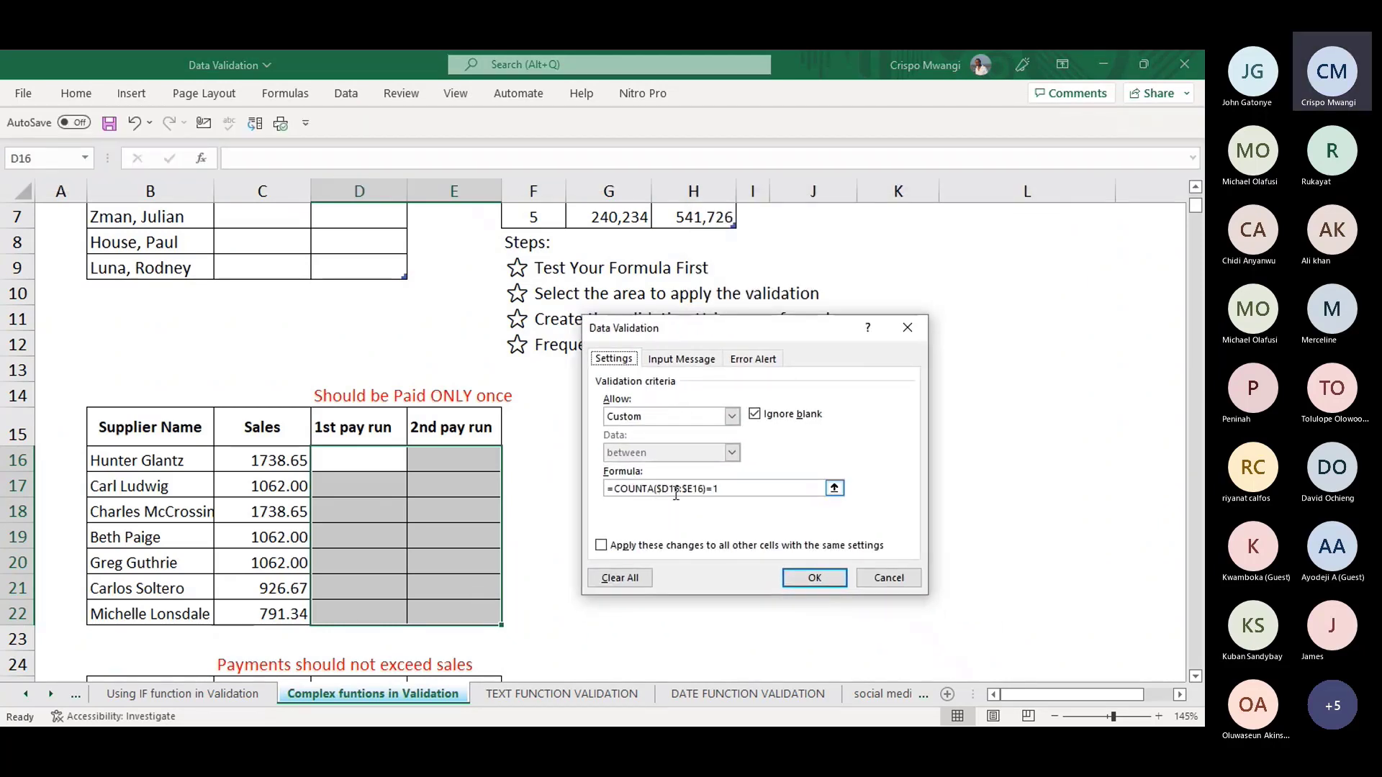
left_click_drag(696, 331, 651, 252)
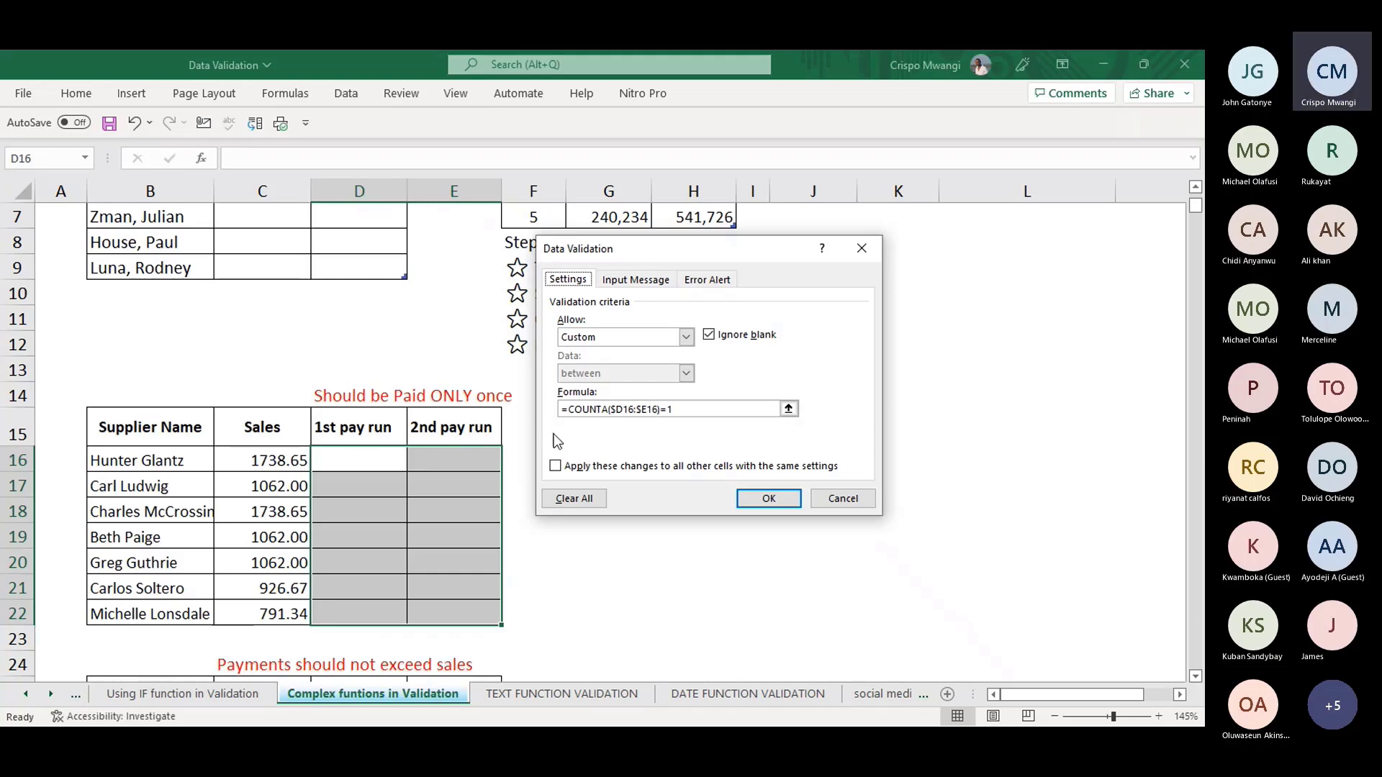
- Close the validation dialog and enter YES in E16 and D17
left_click(874, 250)
left_click(440, 456)
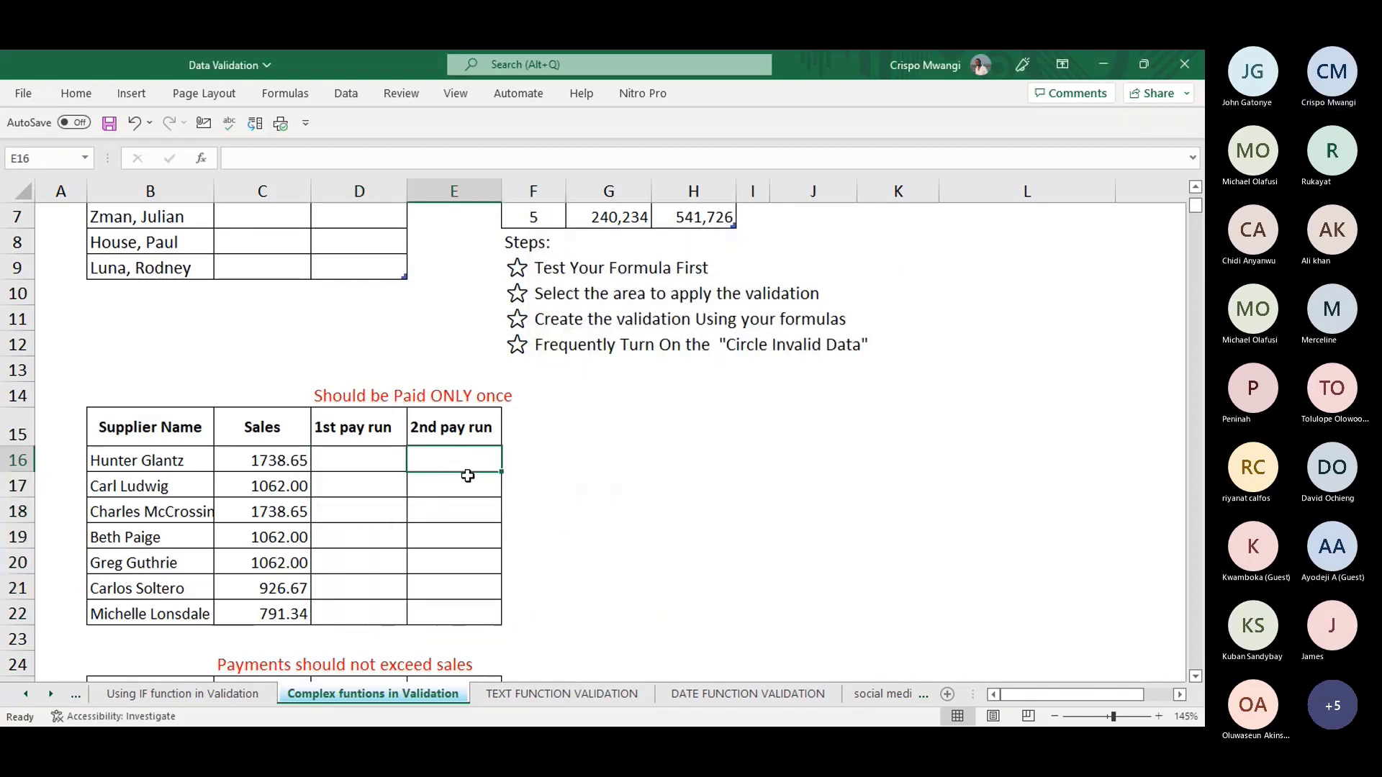
type("YES")
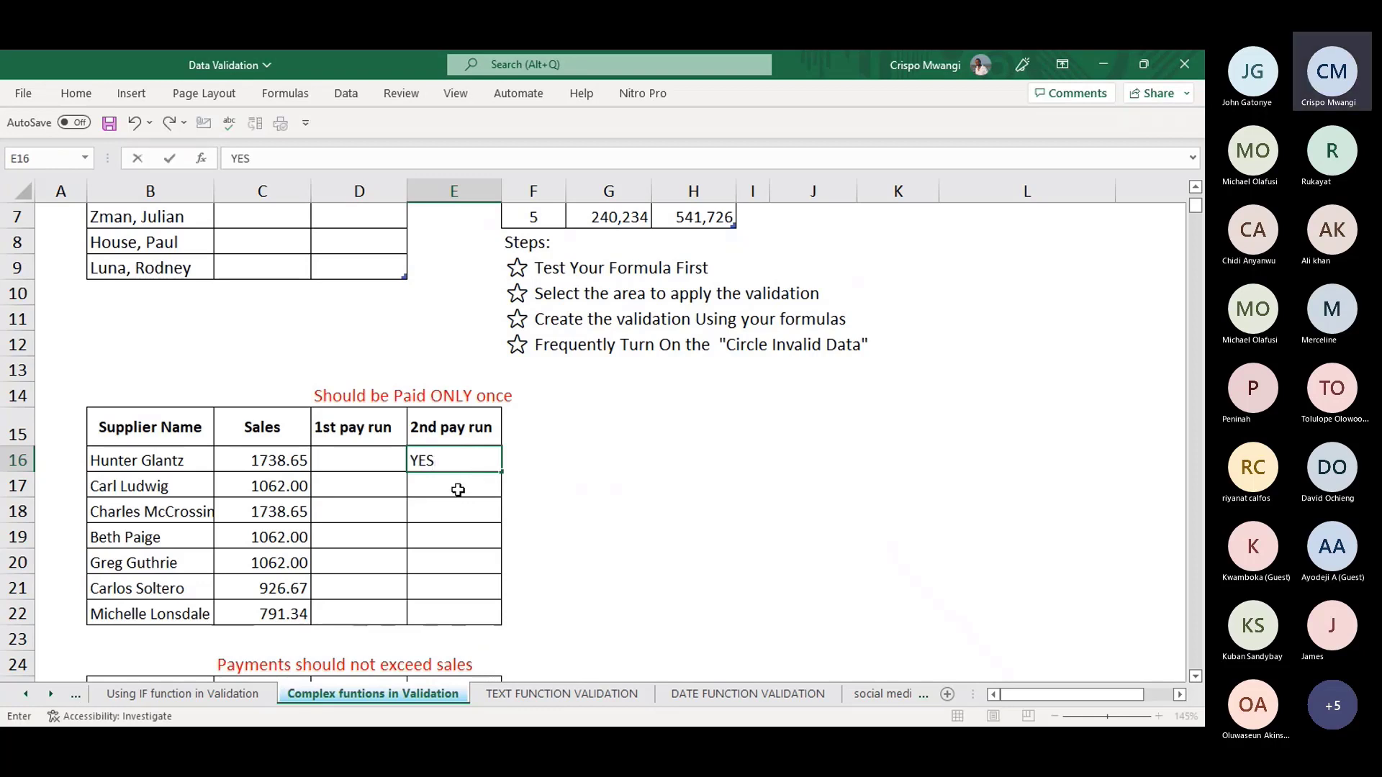
left_click(457, 490)
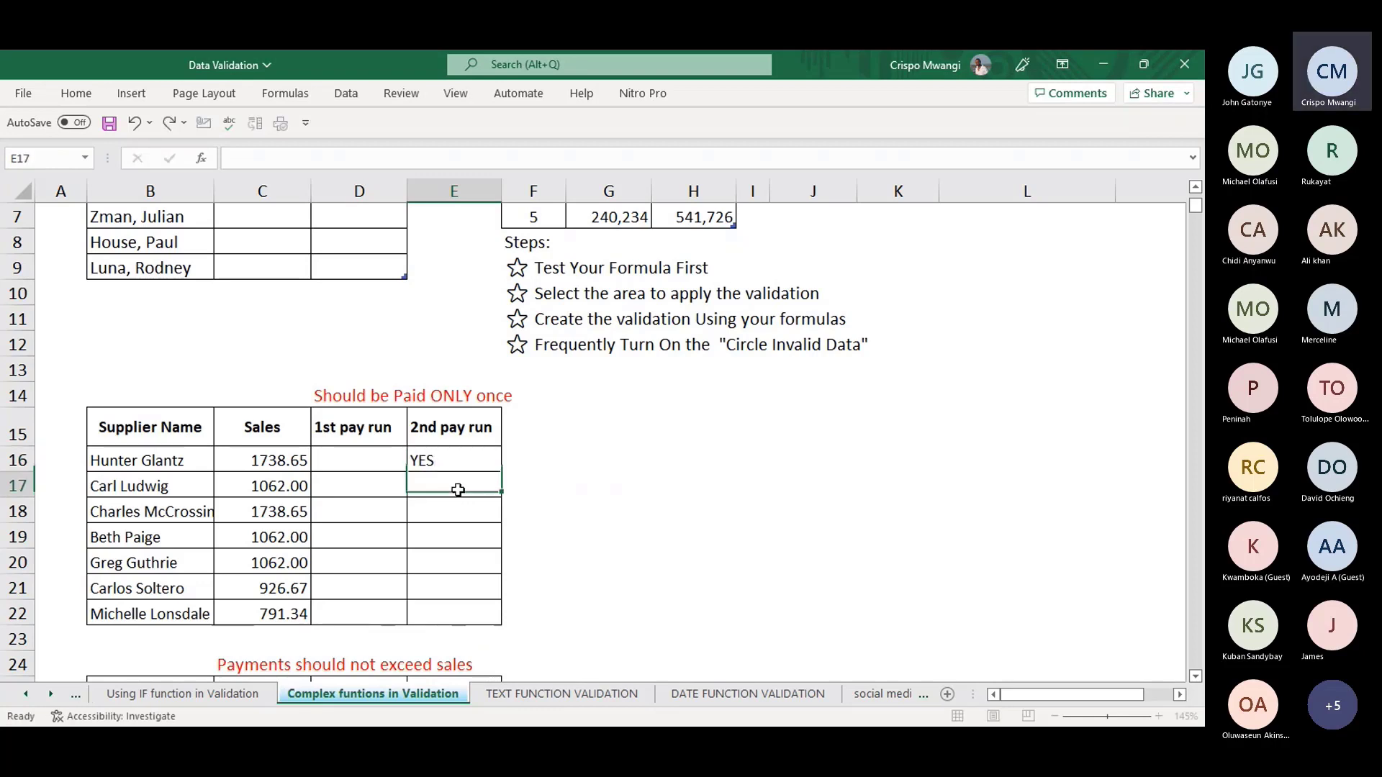
left_click(361, 481)
type("YES")
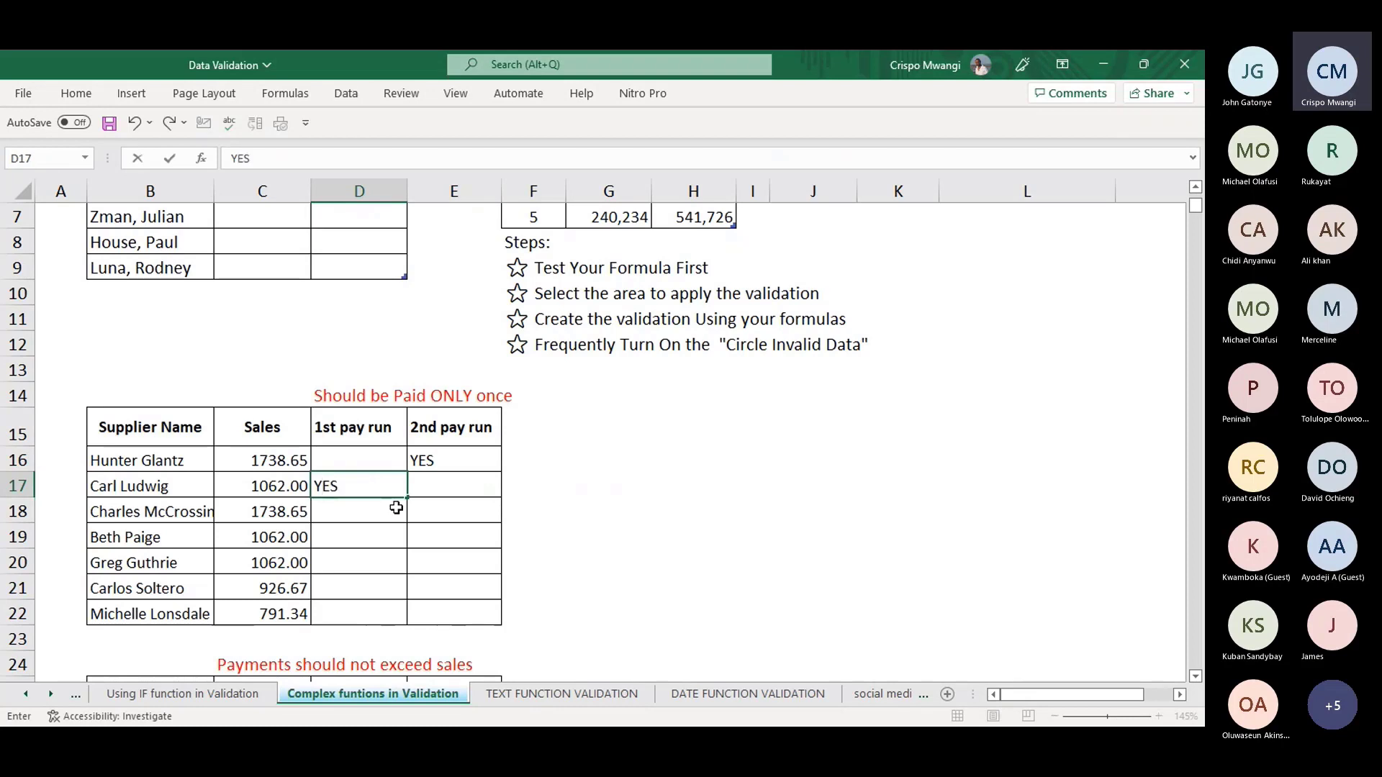
left_click(381, 511)
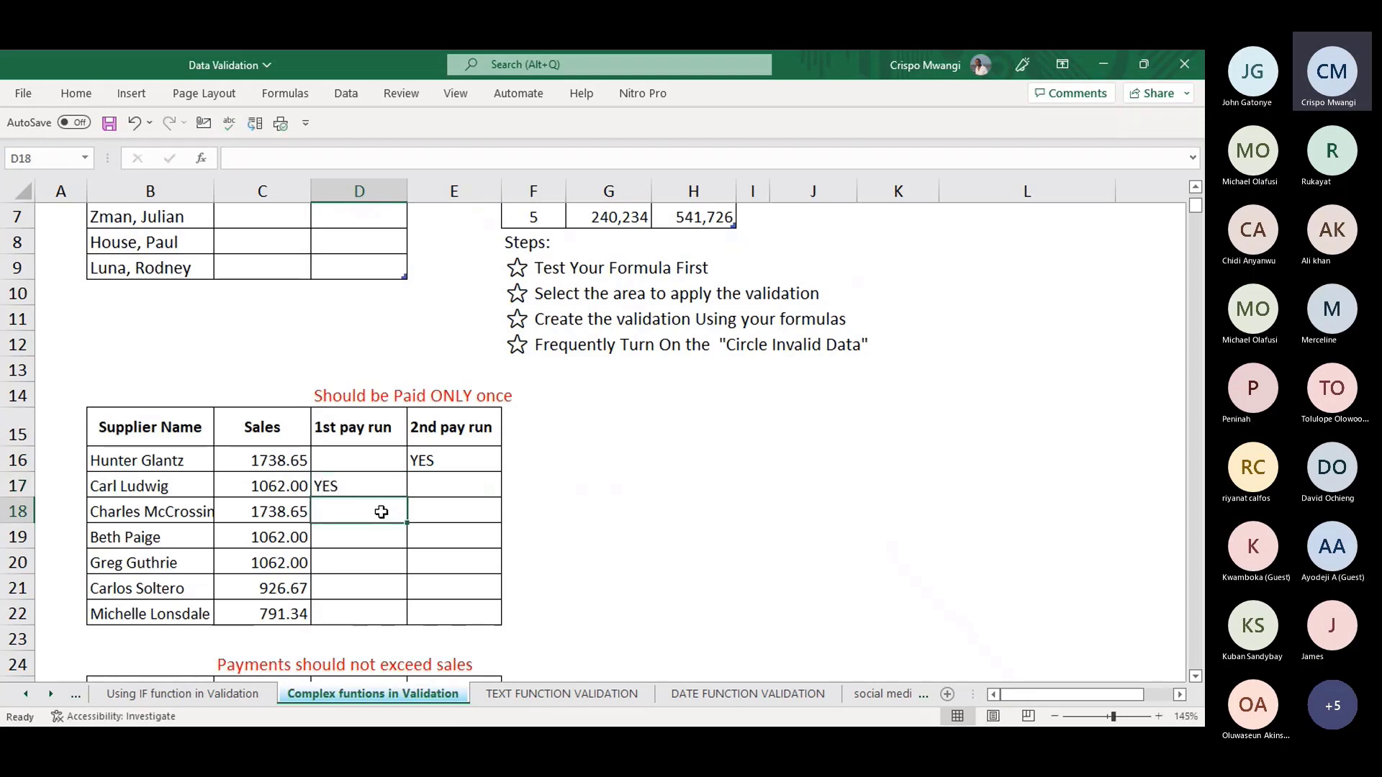
- Enter YES in D18, then confirm a second YES in E18 is rejected and cancelled
type("YES")
left_click(460, 515)
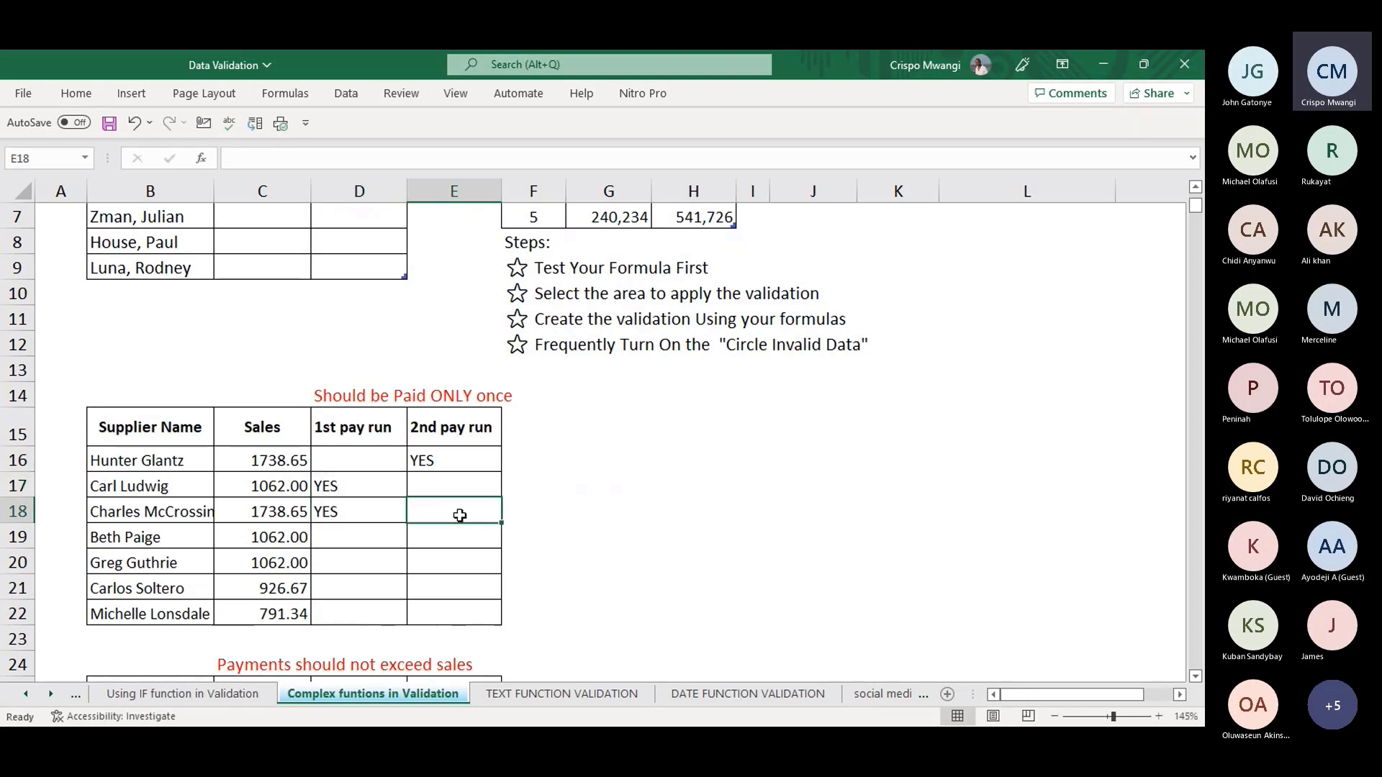
type("YES")
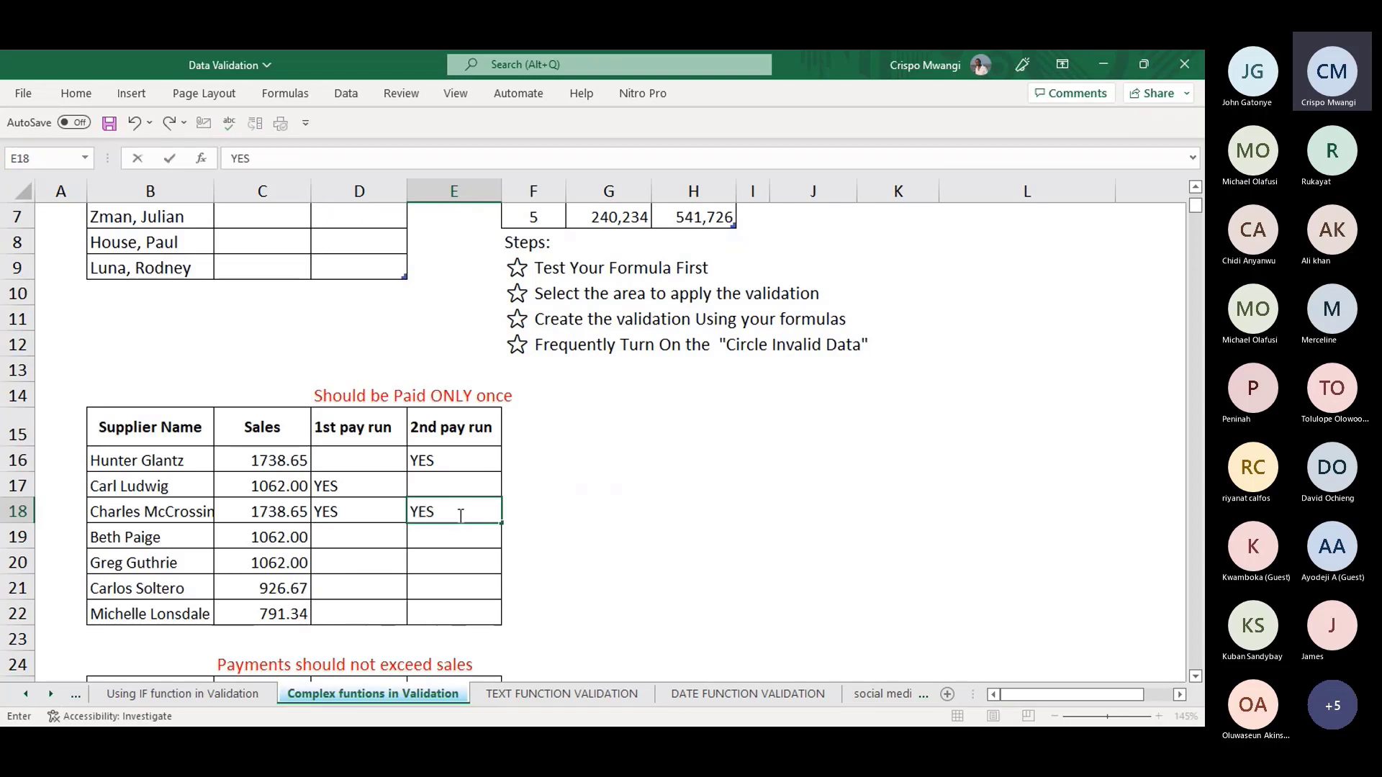
key("Return")
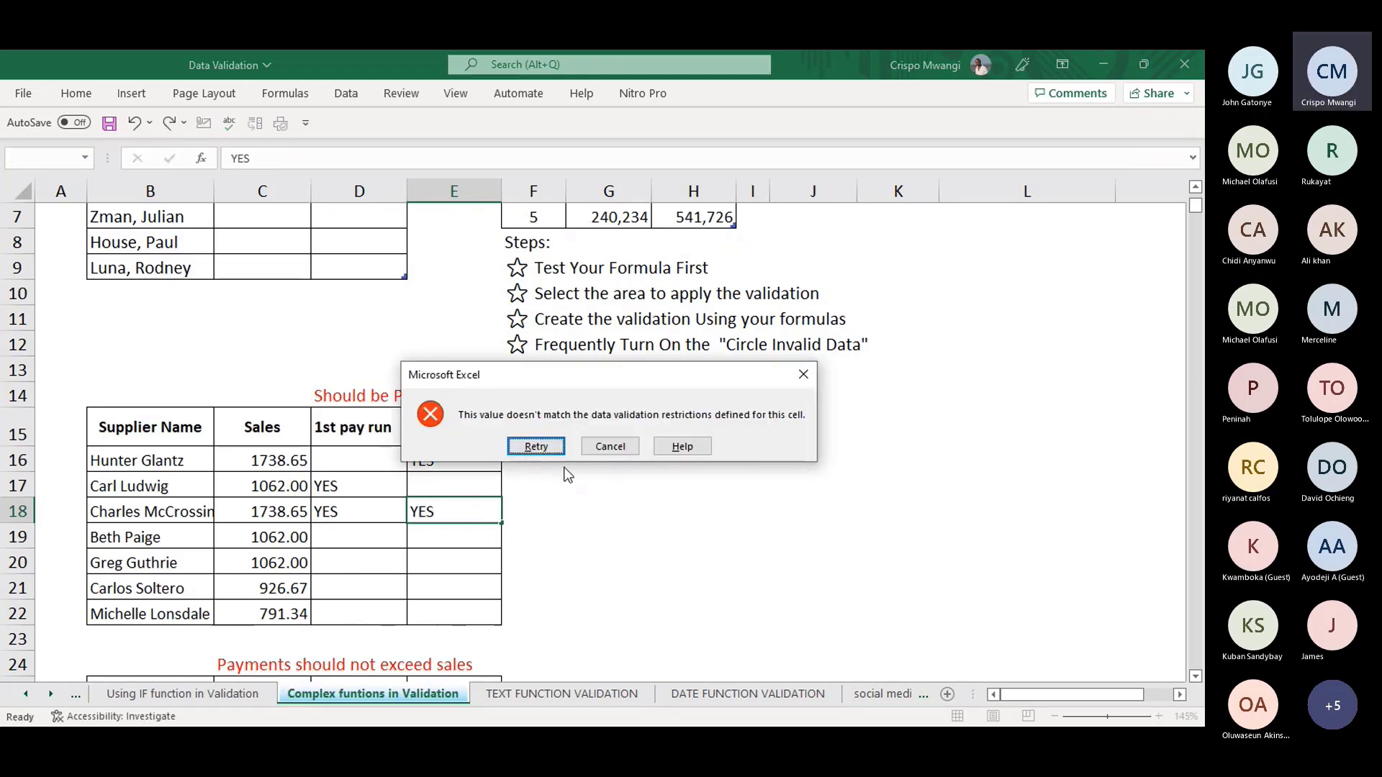
left_click(610, 447)
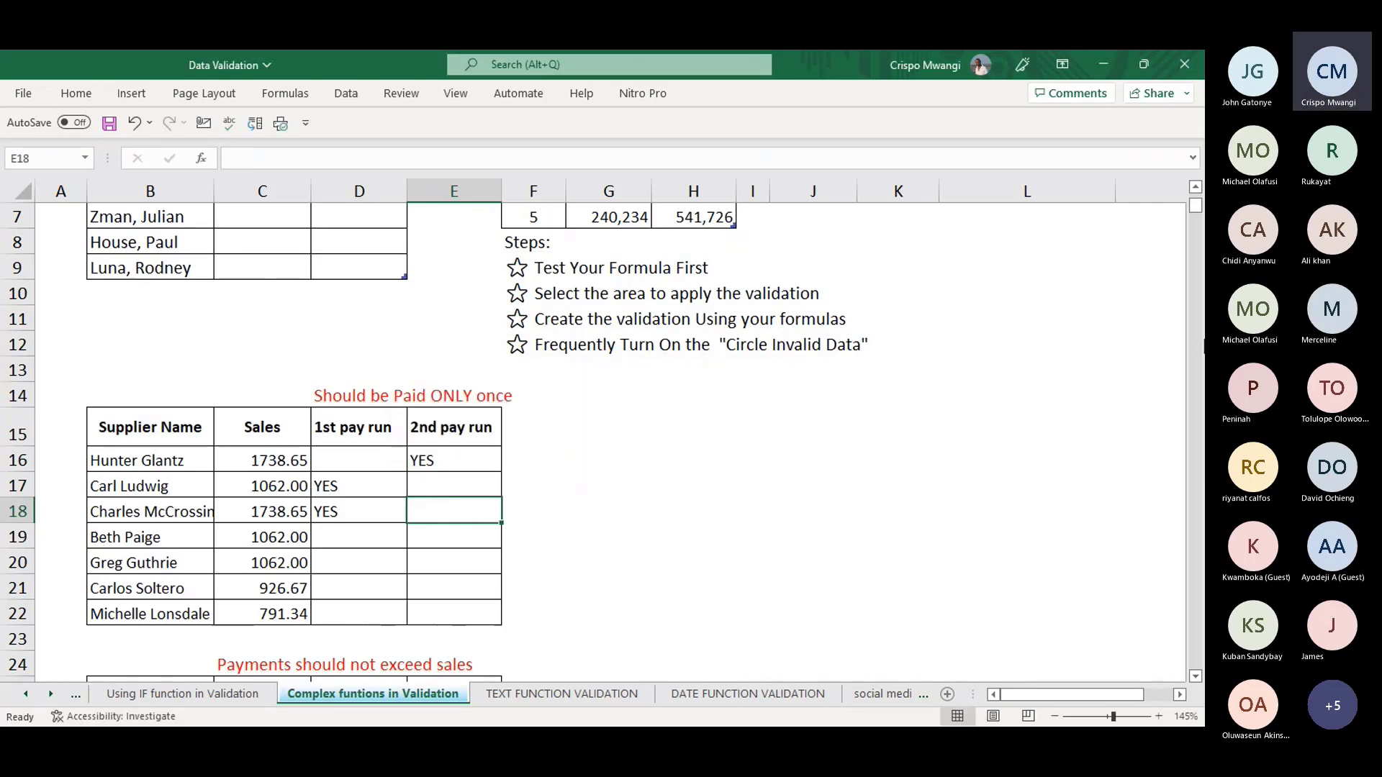
scroll(1196, 684, "down", 3)
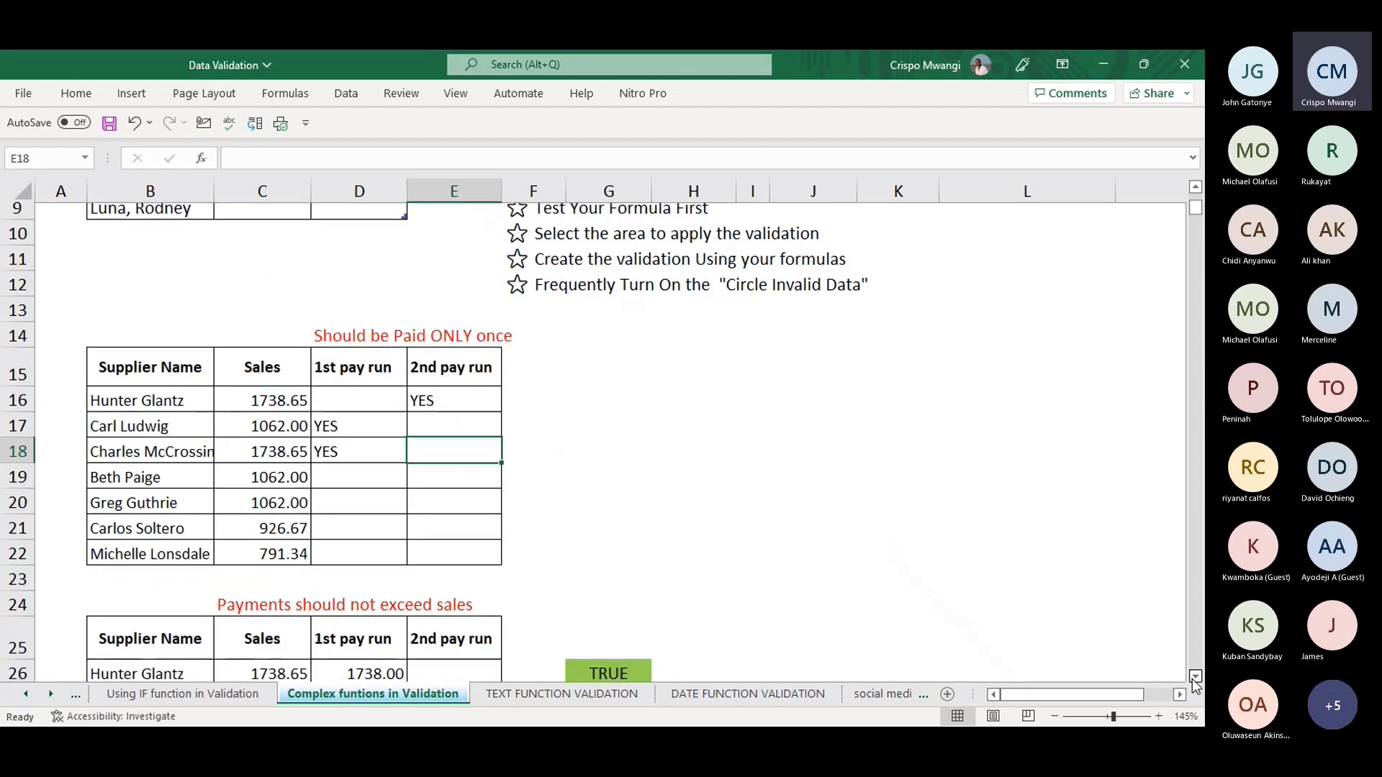
scroll(1195, 684, "down", 1)
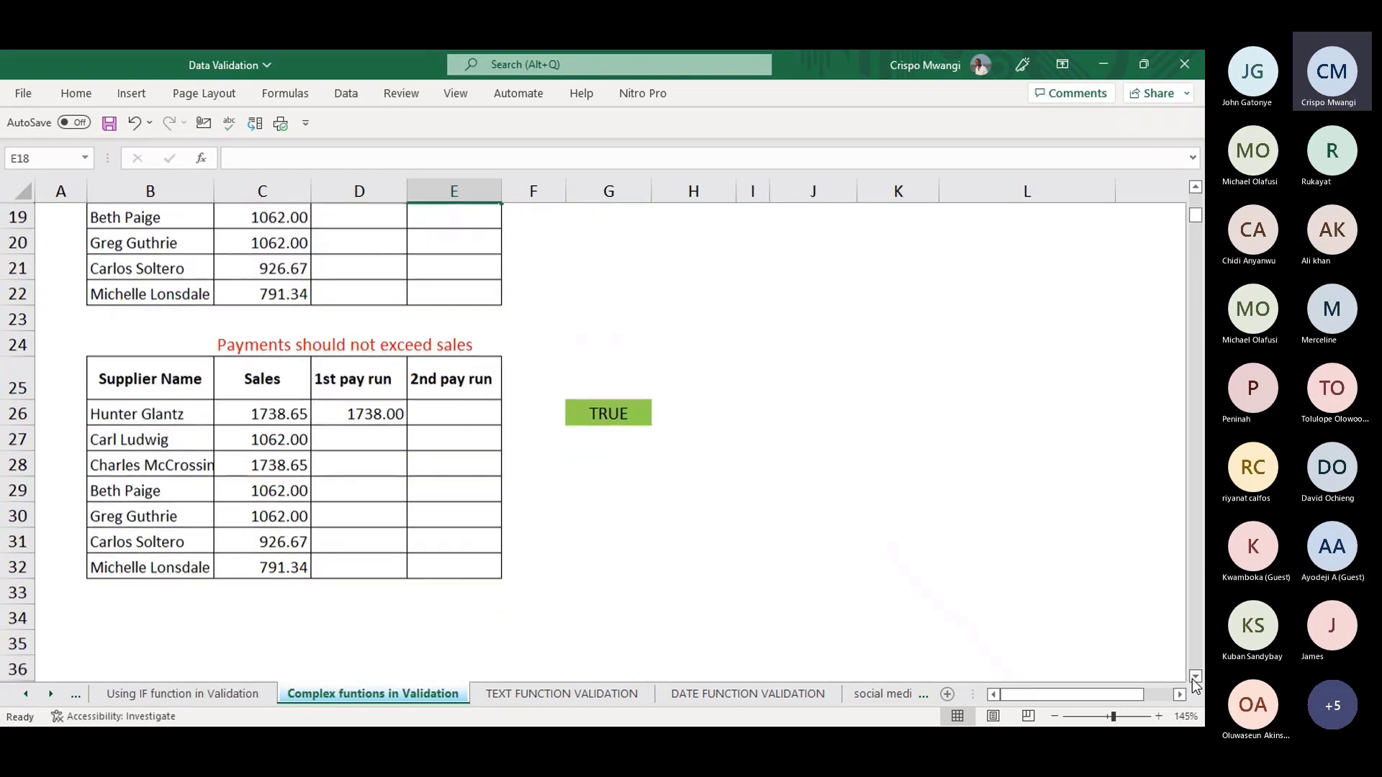
left_click(279, 412)
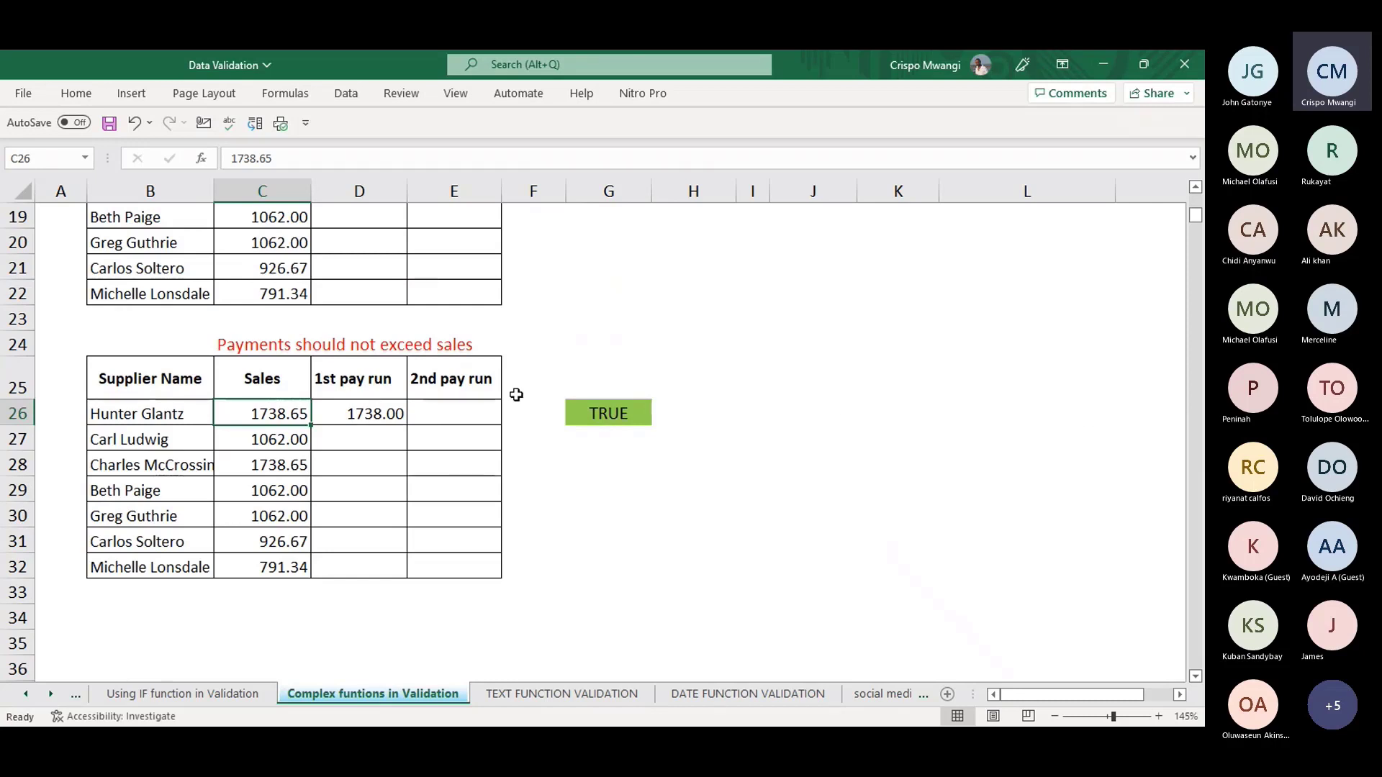
left_click_drag(1128, 695, 1177, 695)
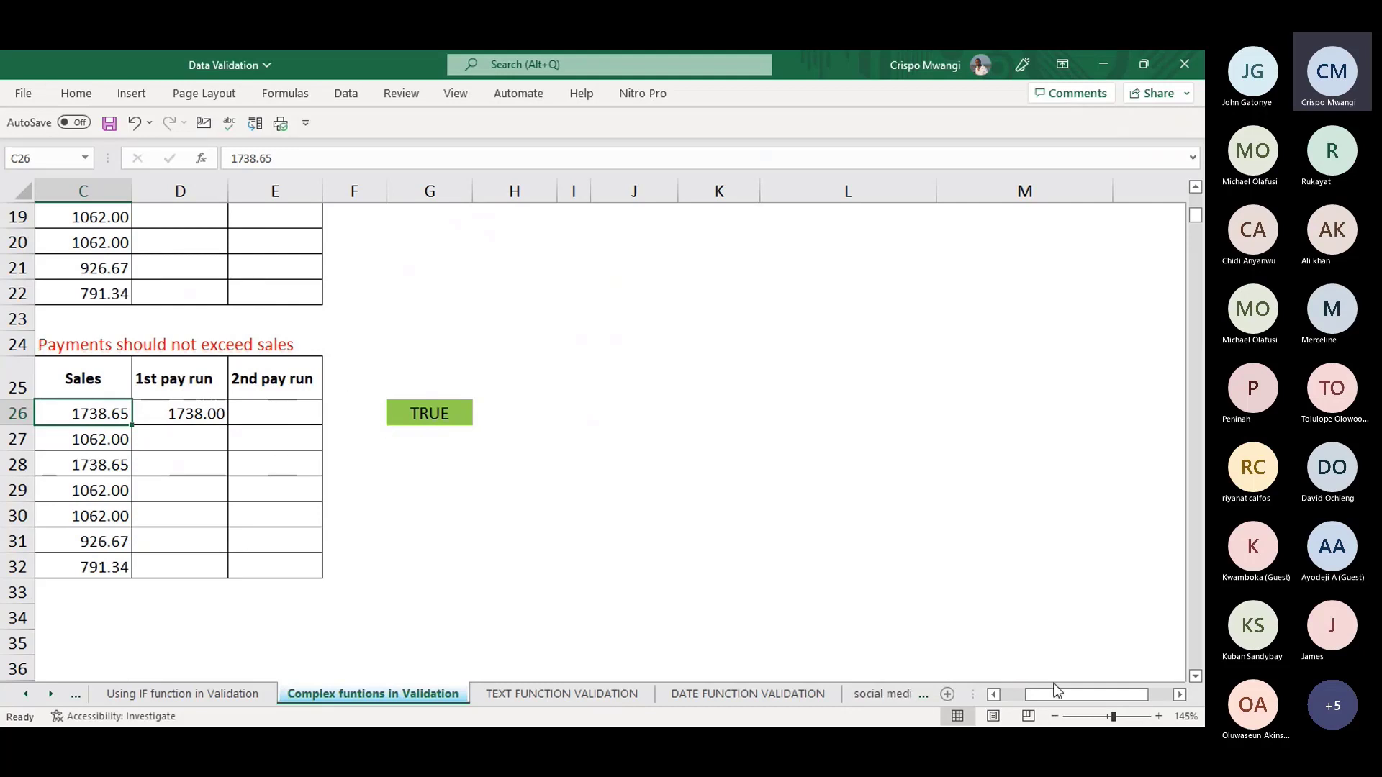
left_click_drag(1066, 695, 1042, 694)
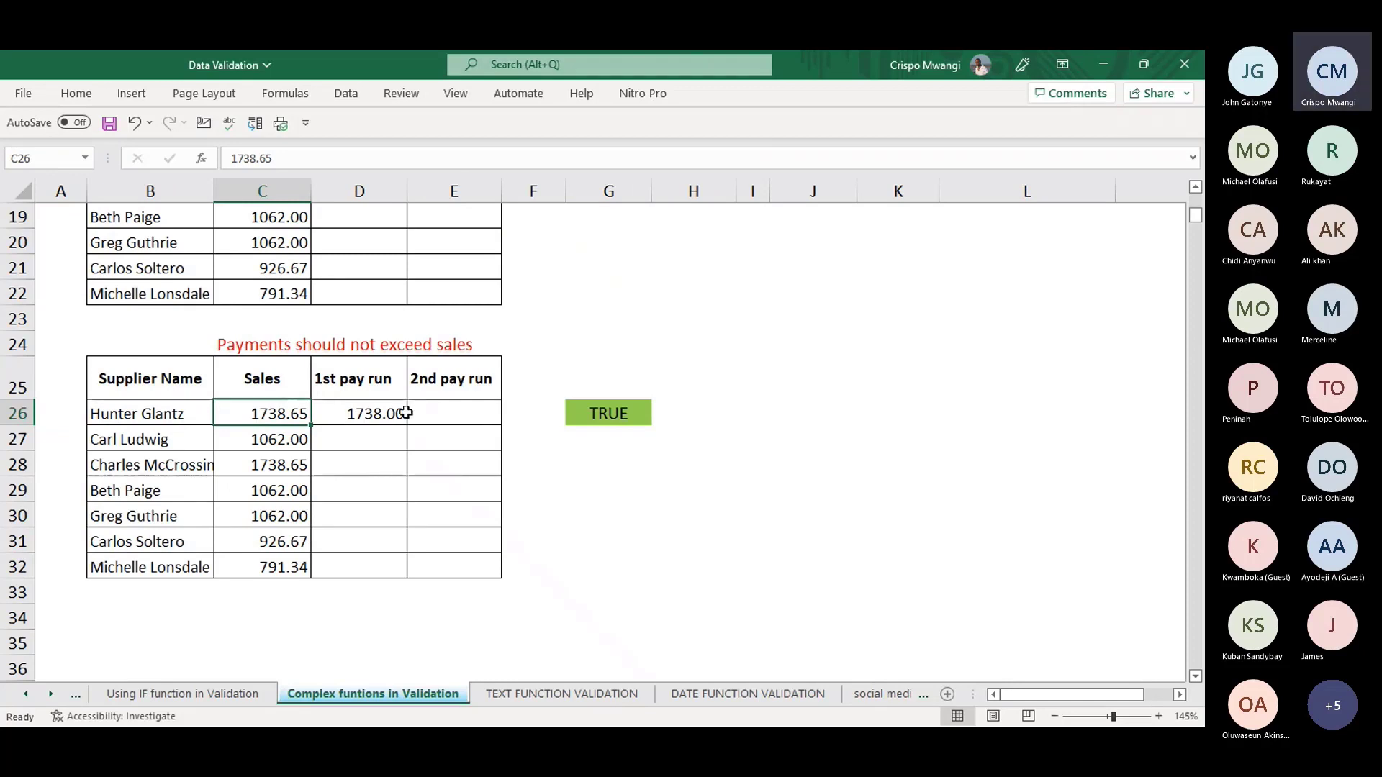
left_click_drag(393, 413, 472, 565)
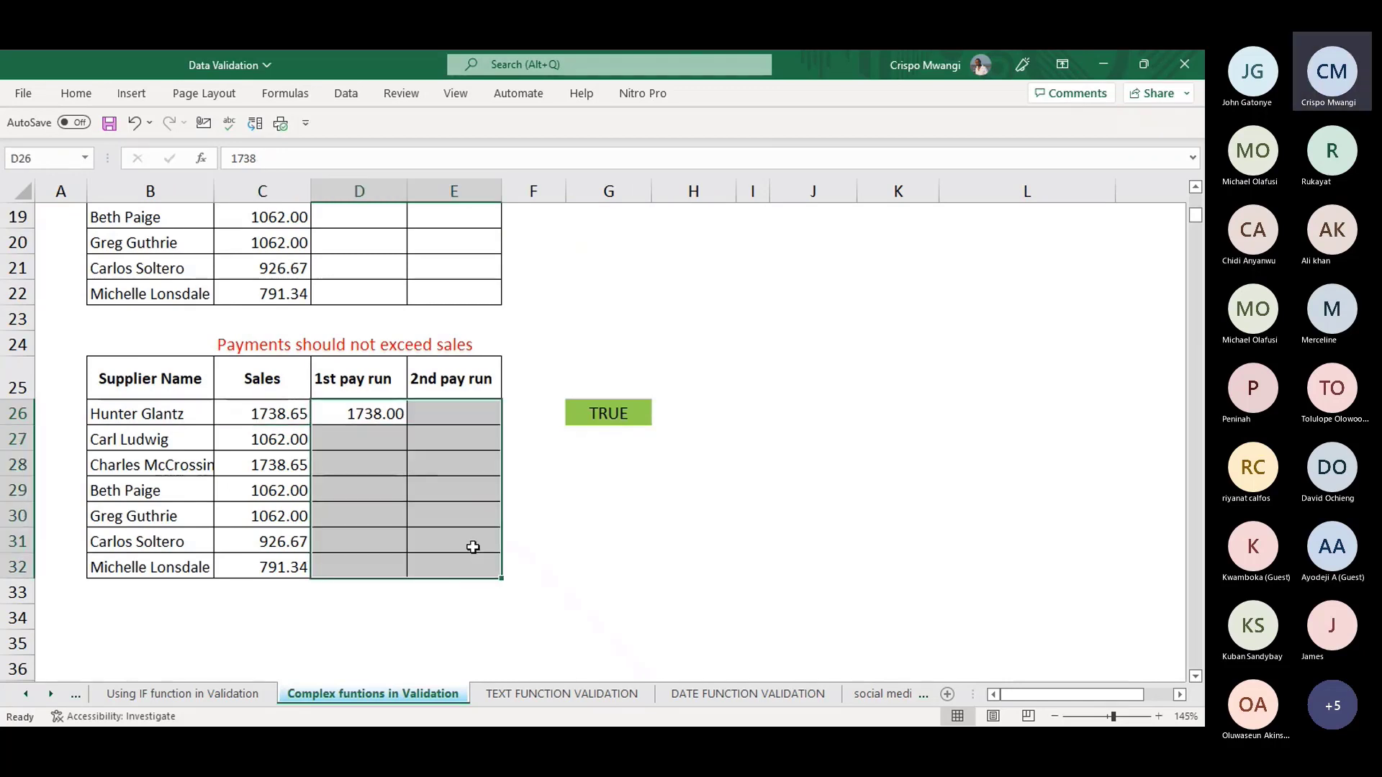
key("alt+a")
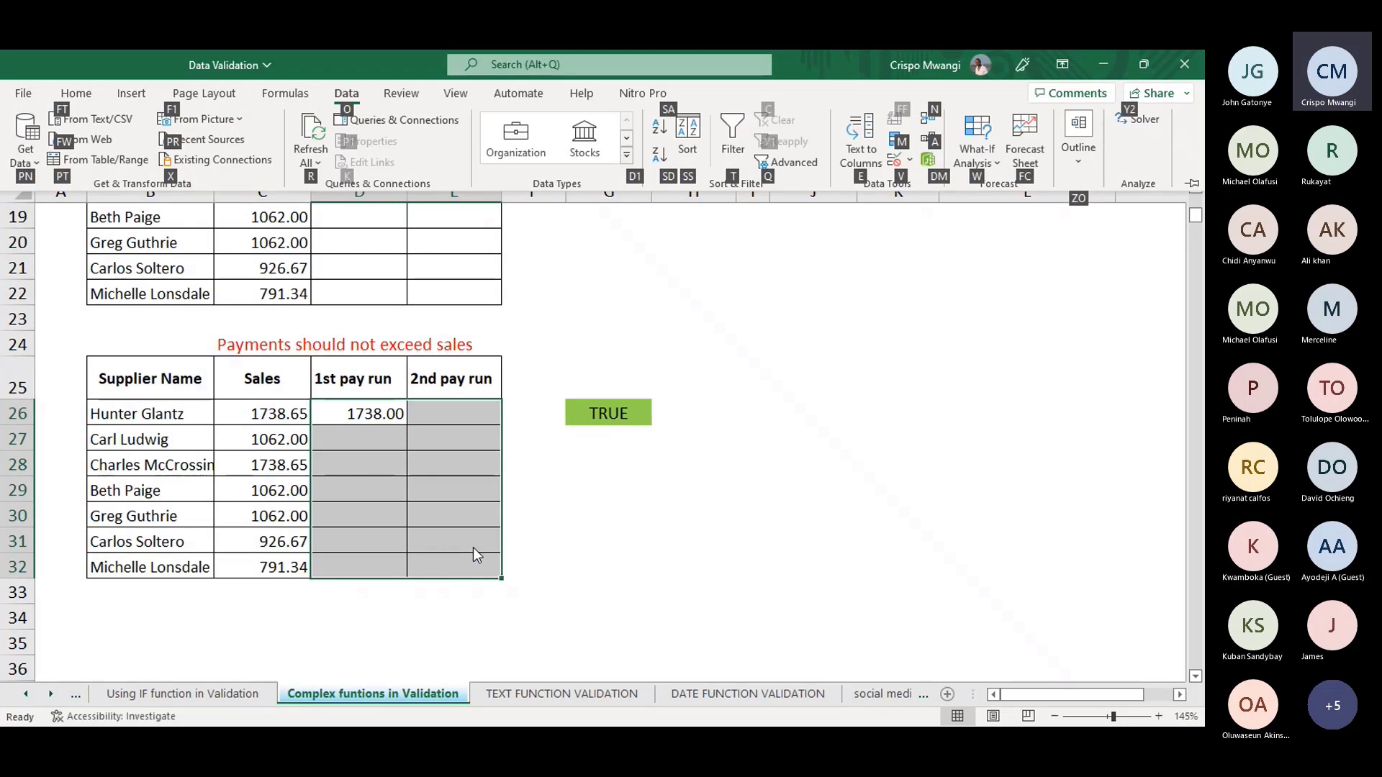
key("v")
key("v")
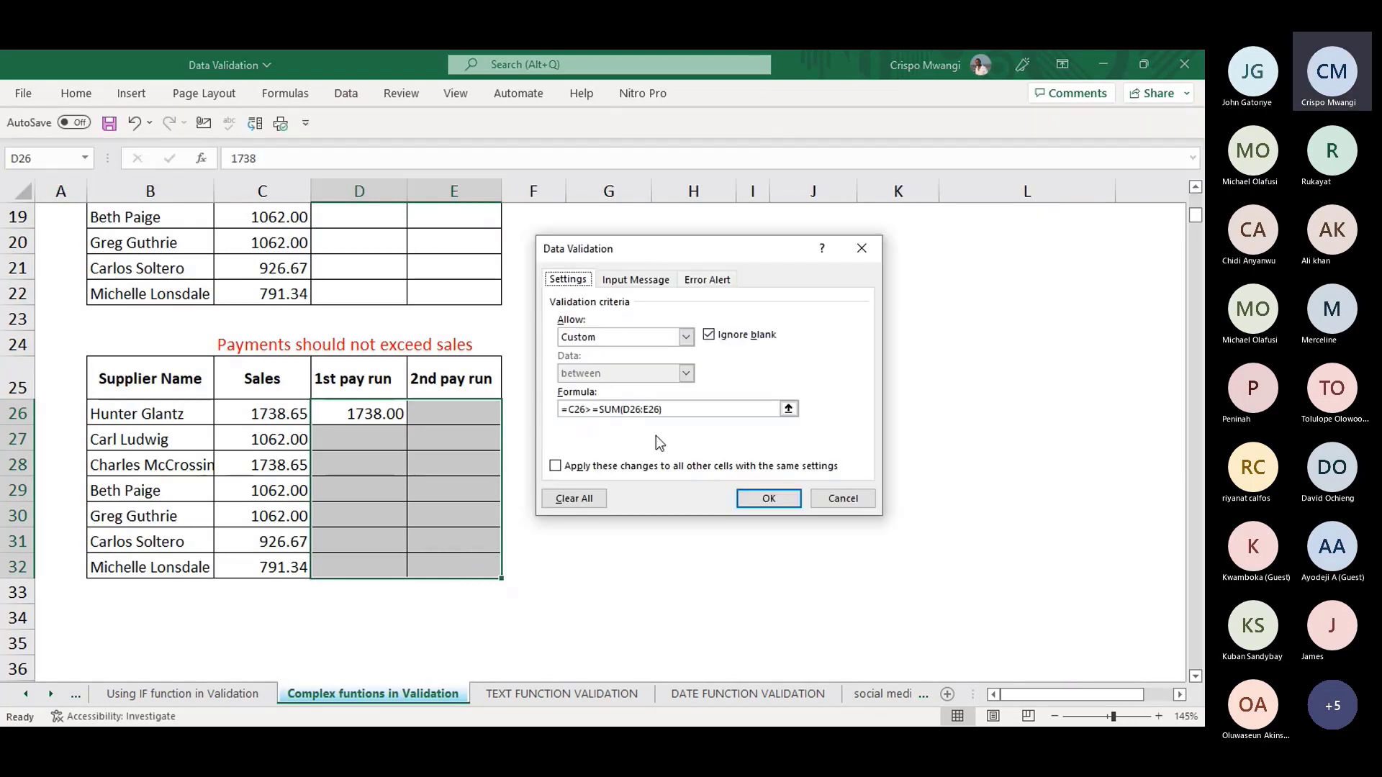
left_click_drag(760, 250, 743, 180)
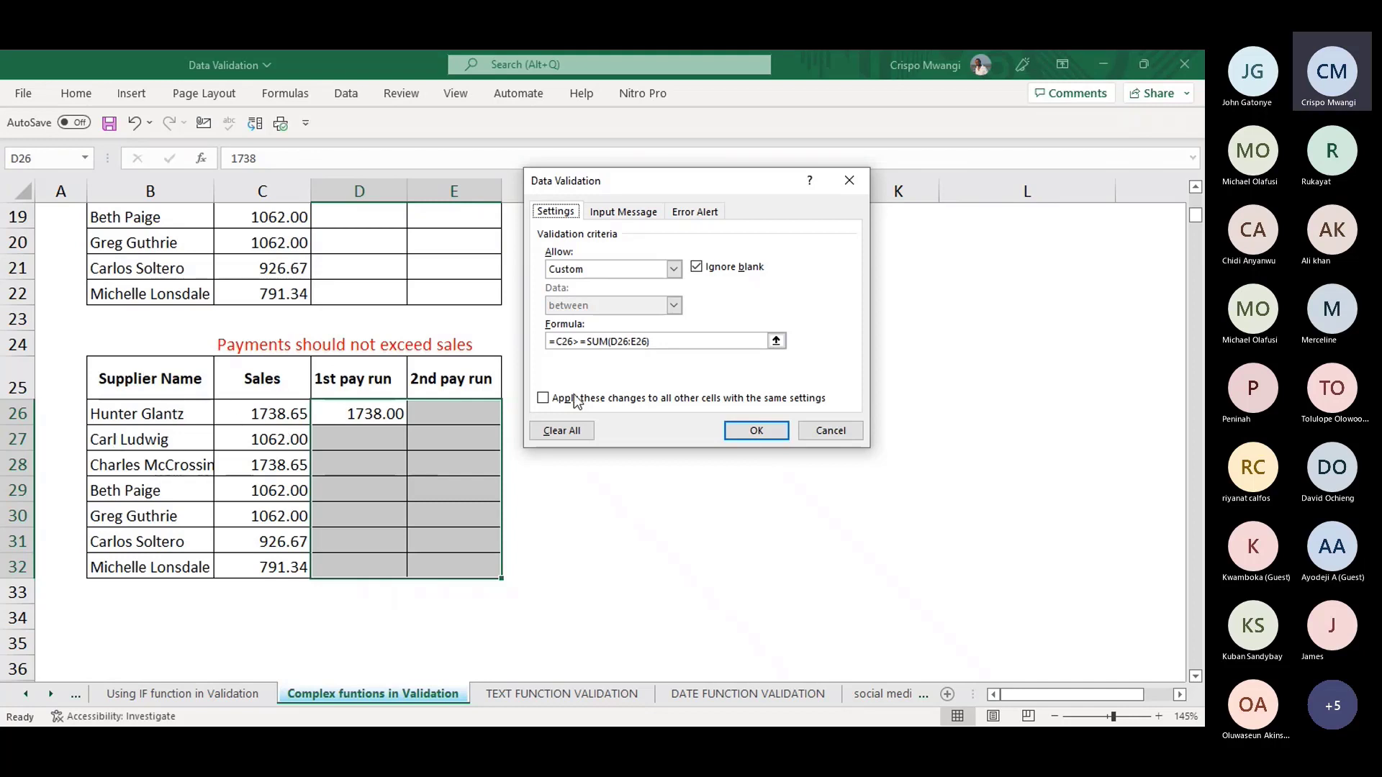
left_click(849, 180)
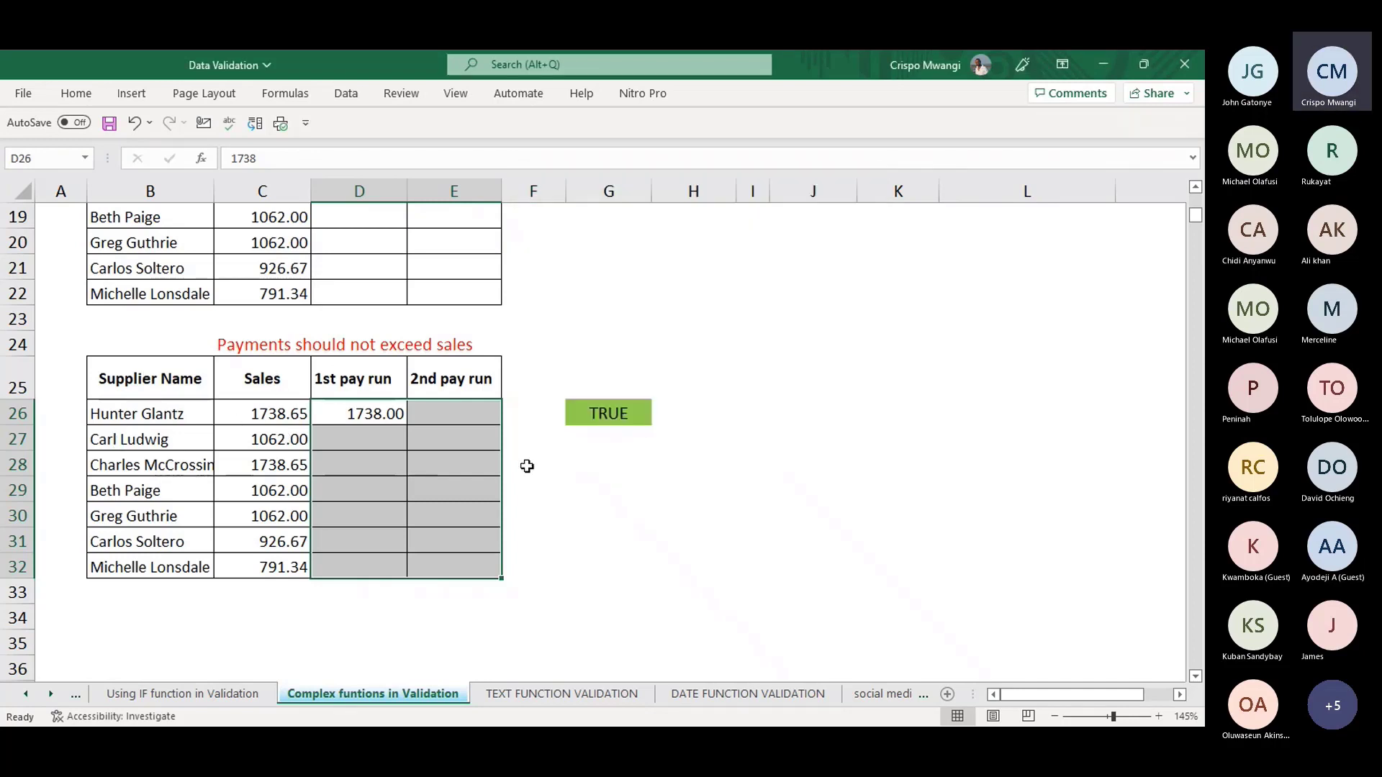
- Enter a test payment of 20 in E26
left_click(450, 408)
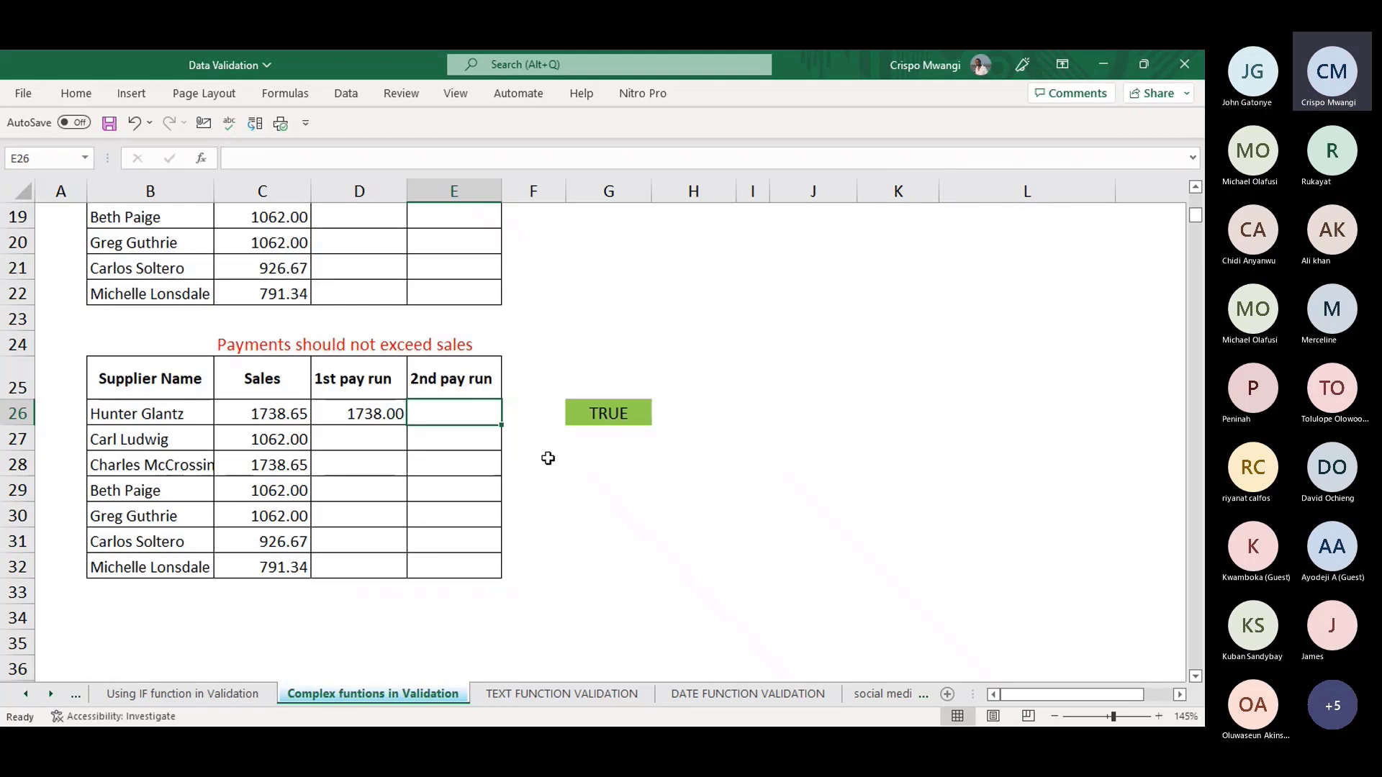
type("20")
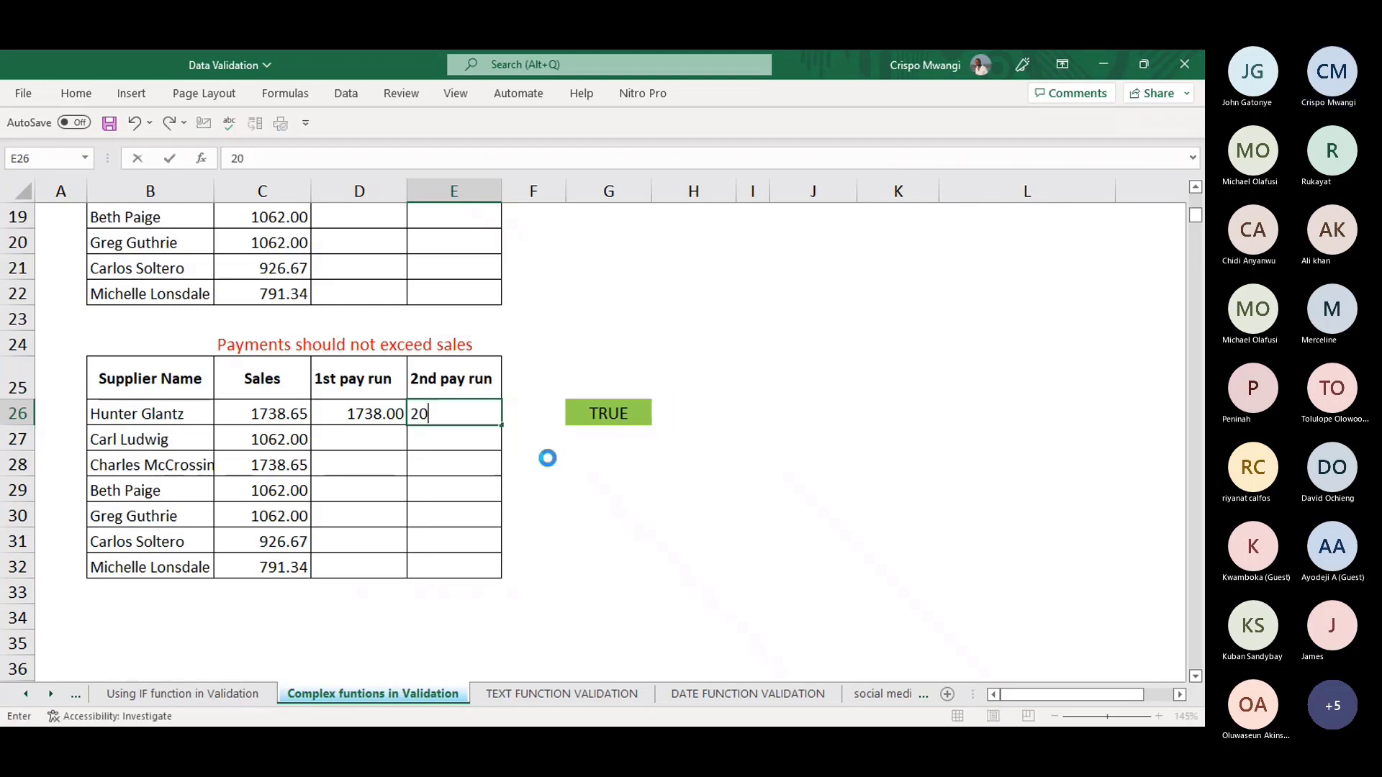
key("Return")
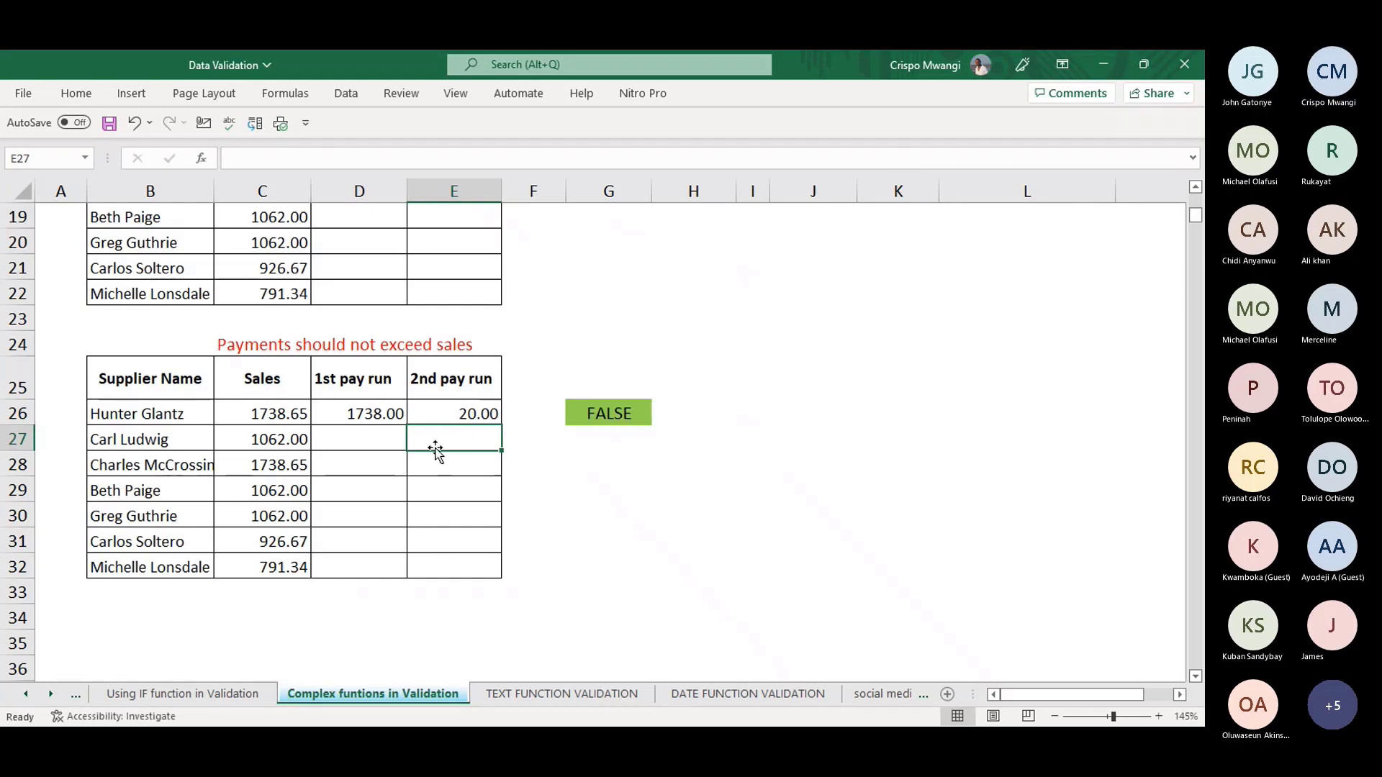
- Clear D26's validation to Any value, then delete the test amounts in D26:E32
left_click(379, 412)
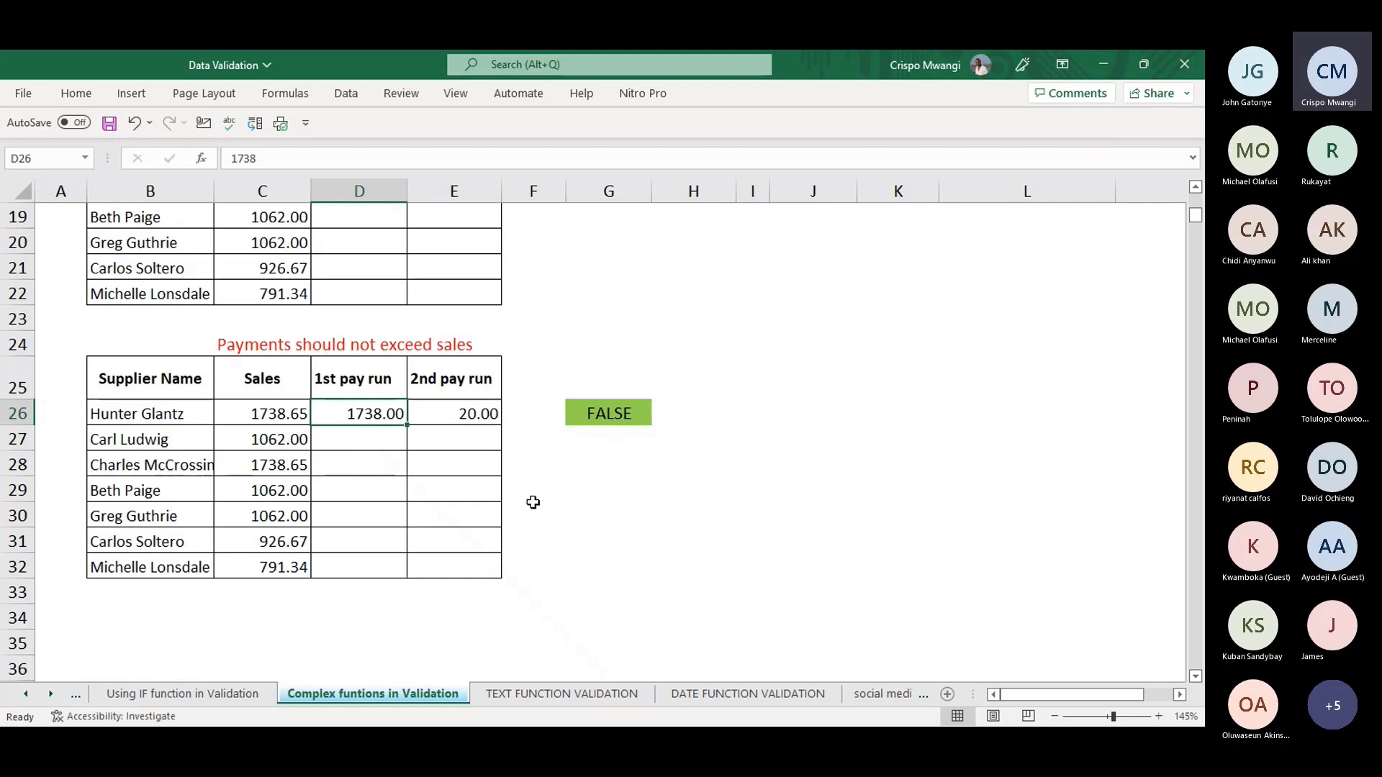
key("alt+a")
key("v")
key("v")
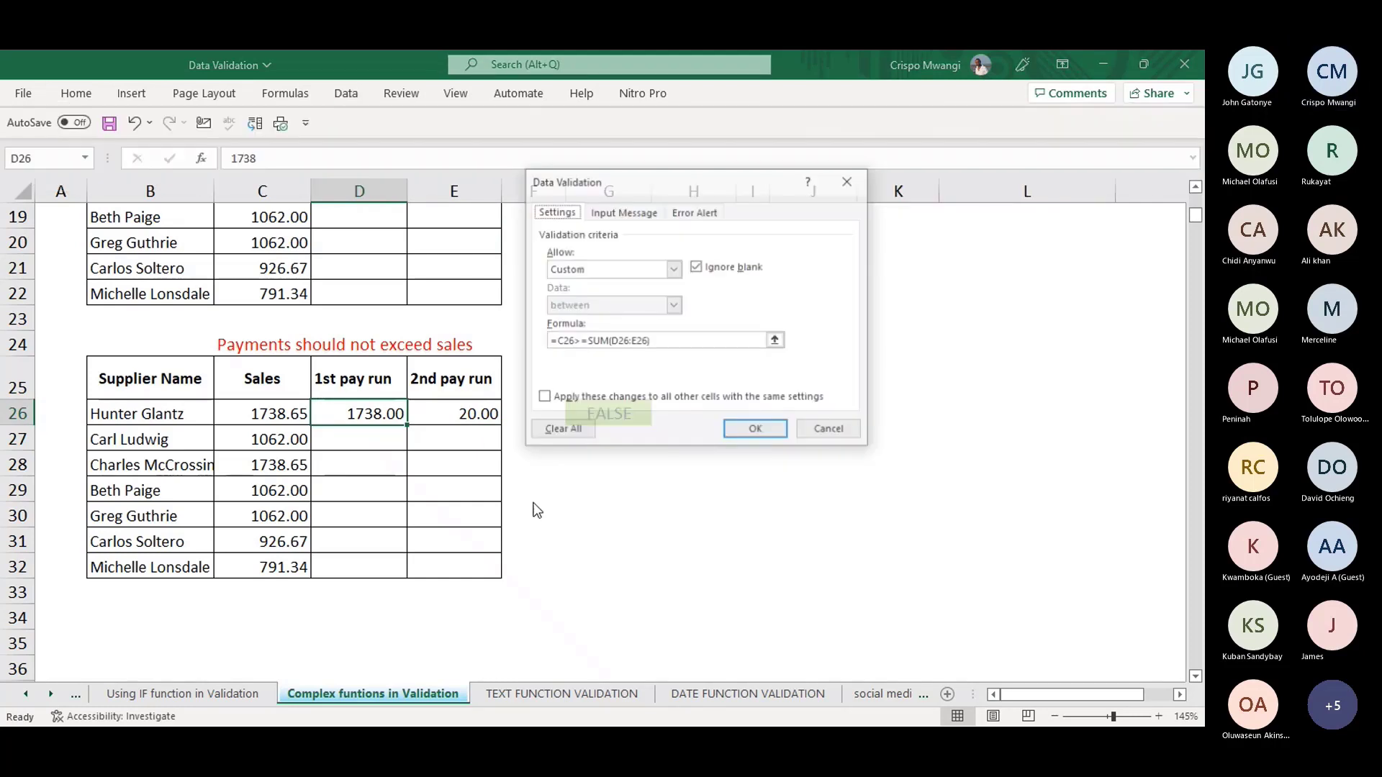
left_click(668, 343)
left_click_drag(540, 352, 543, 336)
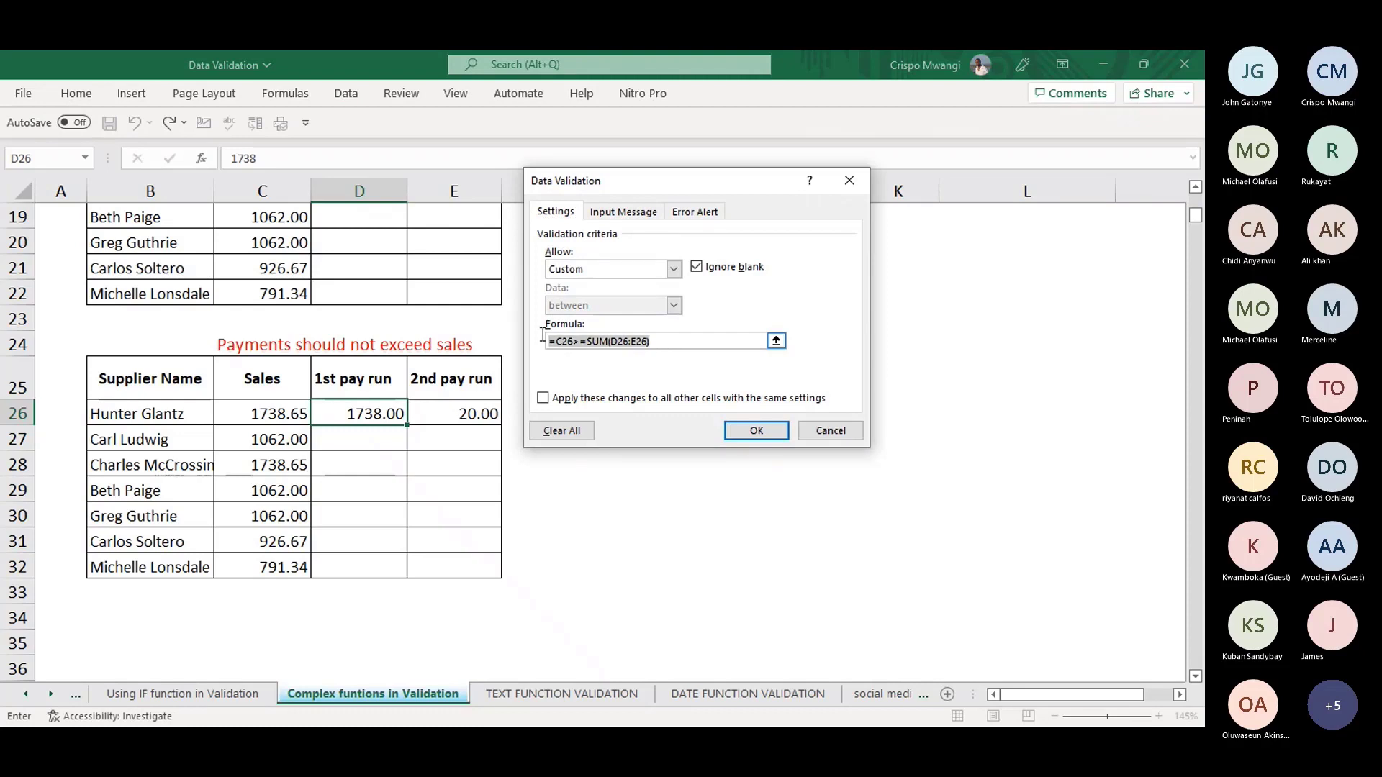
left_click(672, 271)
left_click(576, 284)
left_click(563, 432)
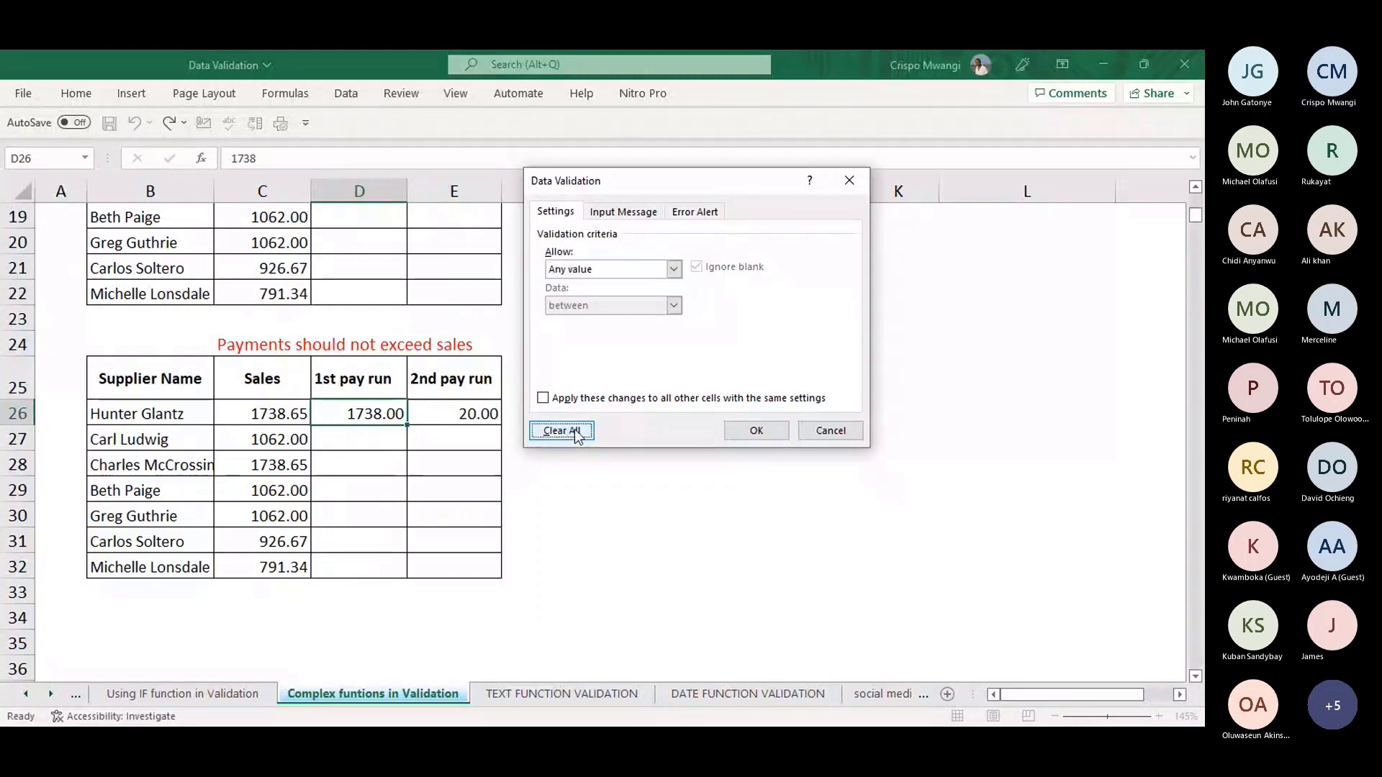
left_click(756, 429)
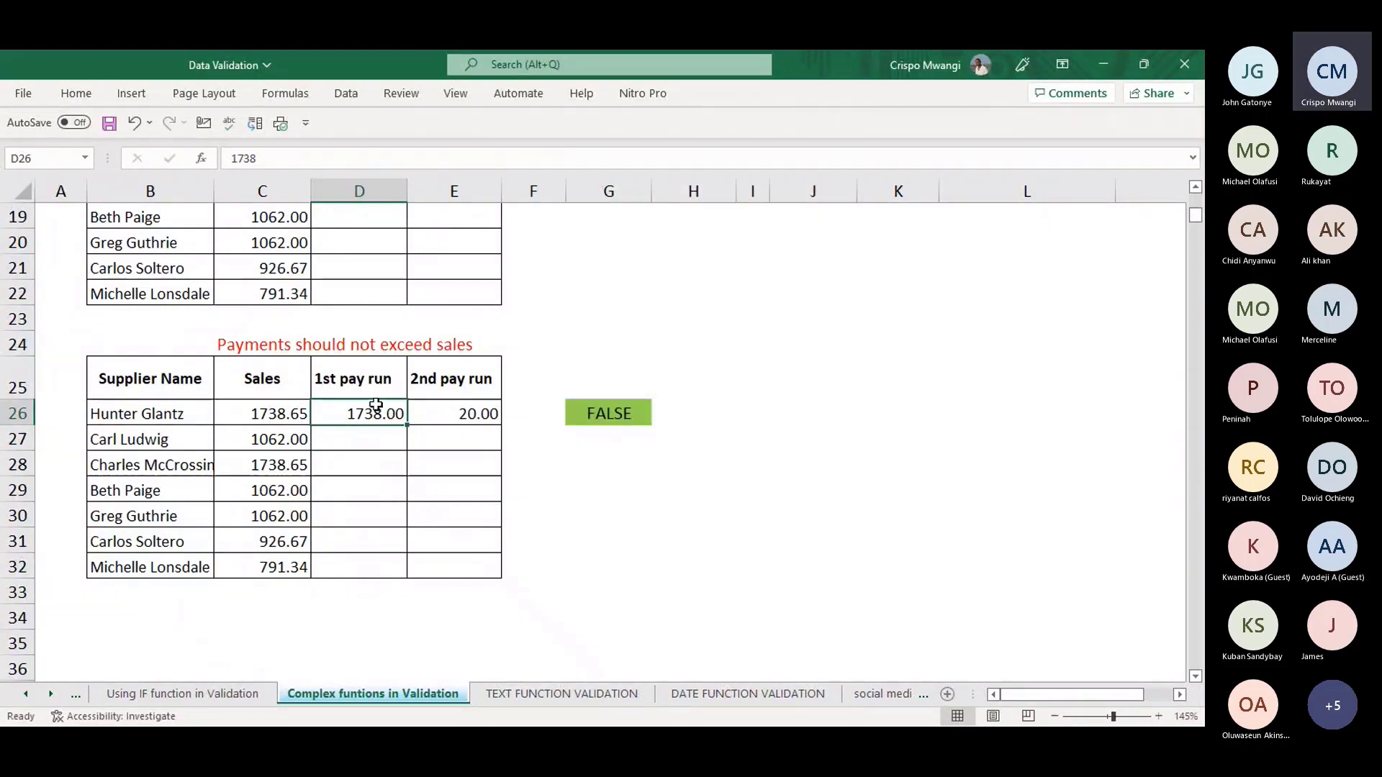
left_click_drag(371, 408, 469, 562)
key("Delete")
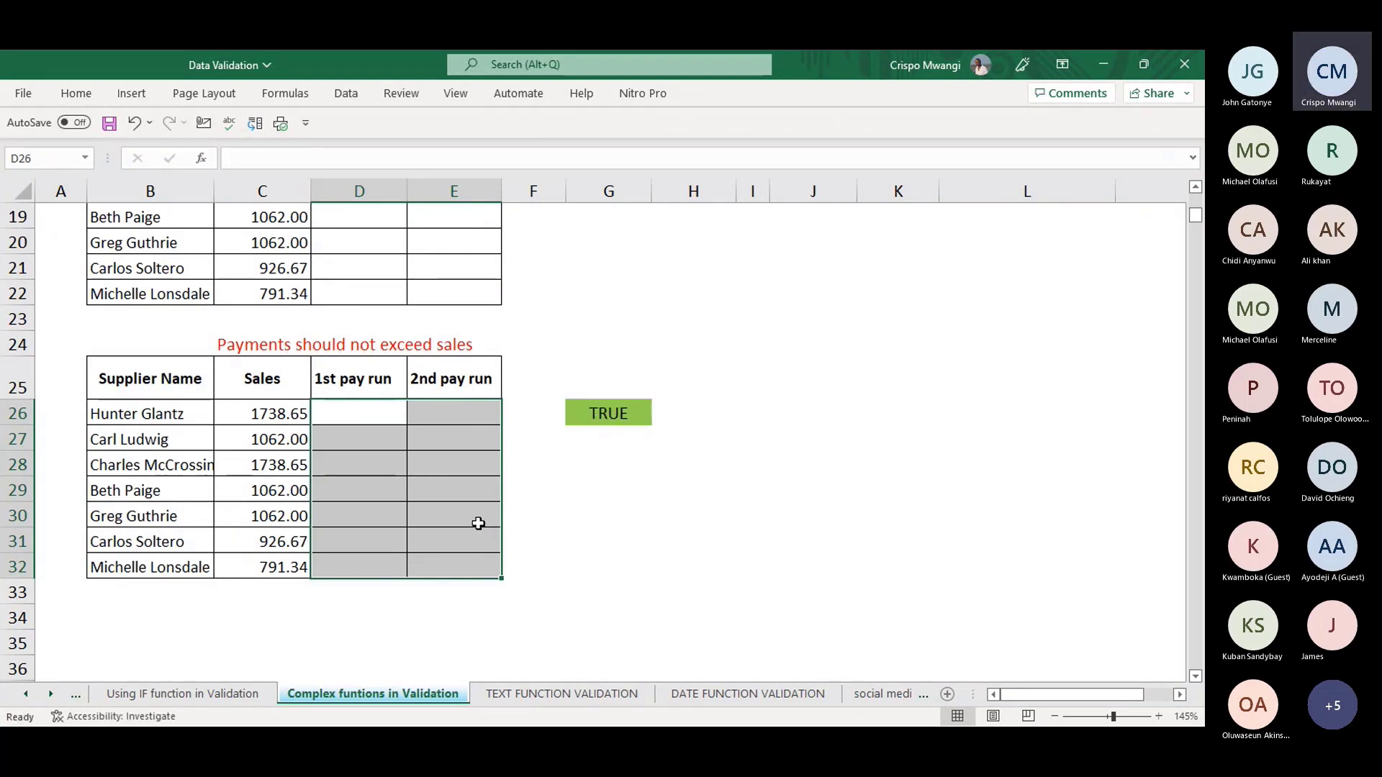
- Extend validation to all of D26:E32 with the custom rule =C26>=SUM(D26:E26)
key("alt+a")
key("v")
key("v")
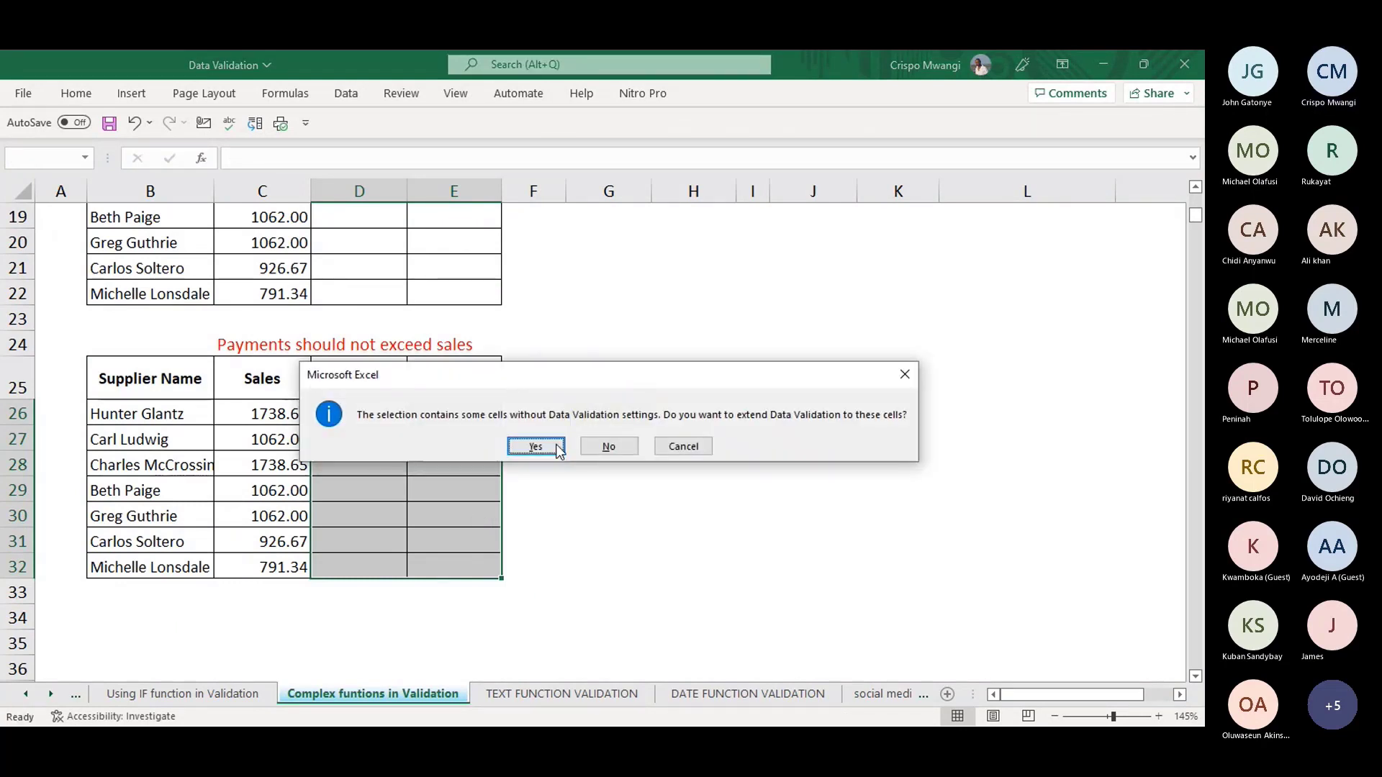
left_click(558, 448)
left_click_drag(650, 341, 574, 340)
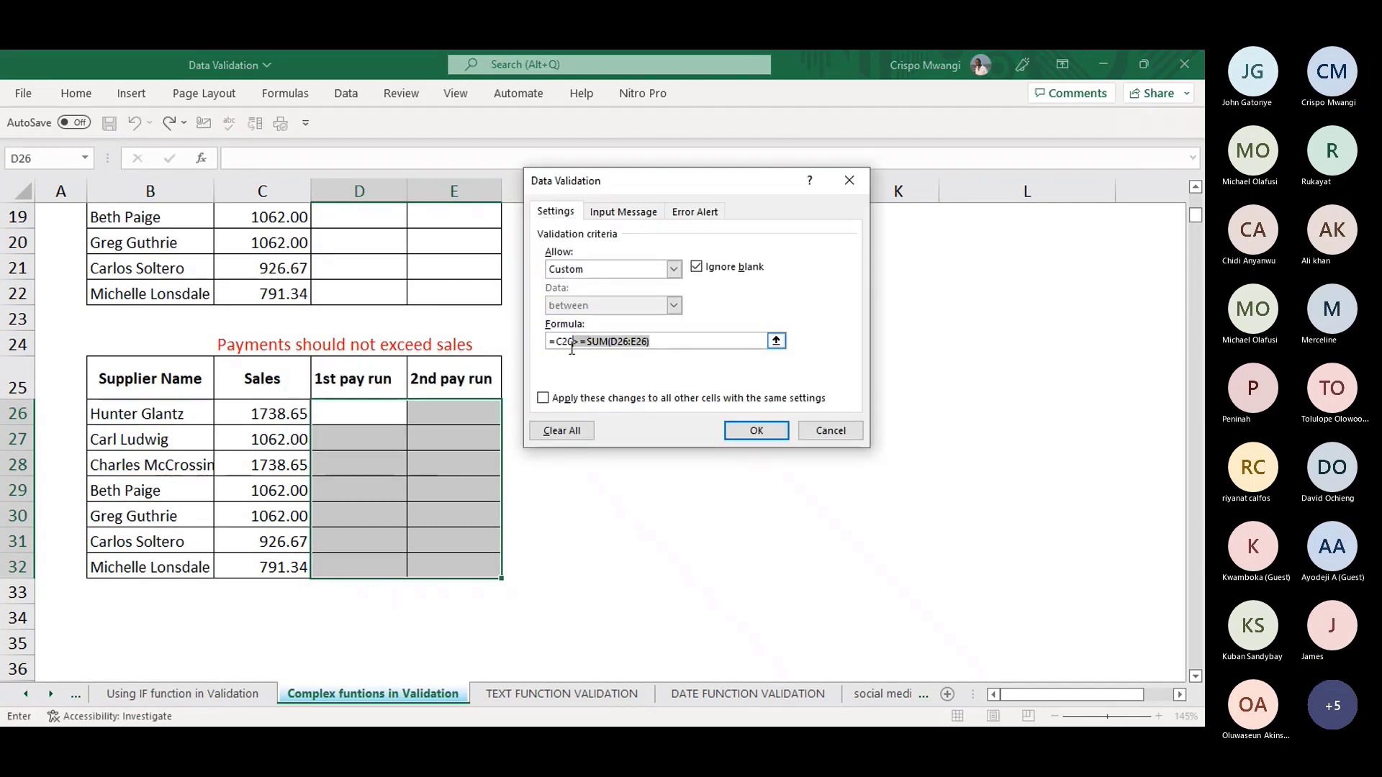
left_click(655, 340)
left_click_drag(660, 341, 555, 341)
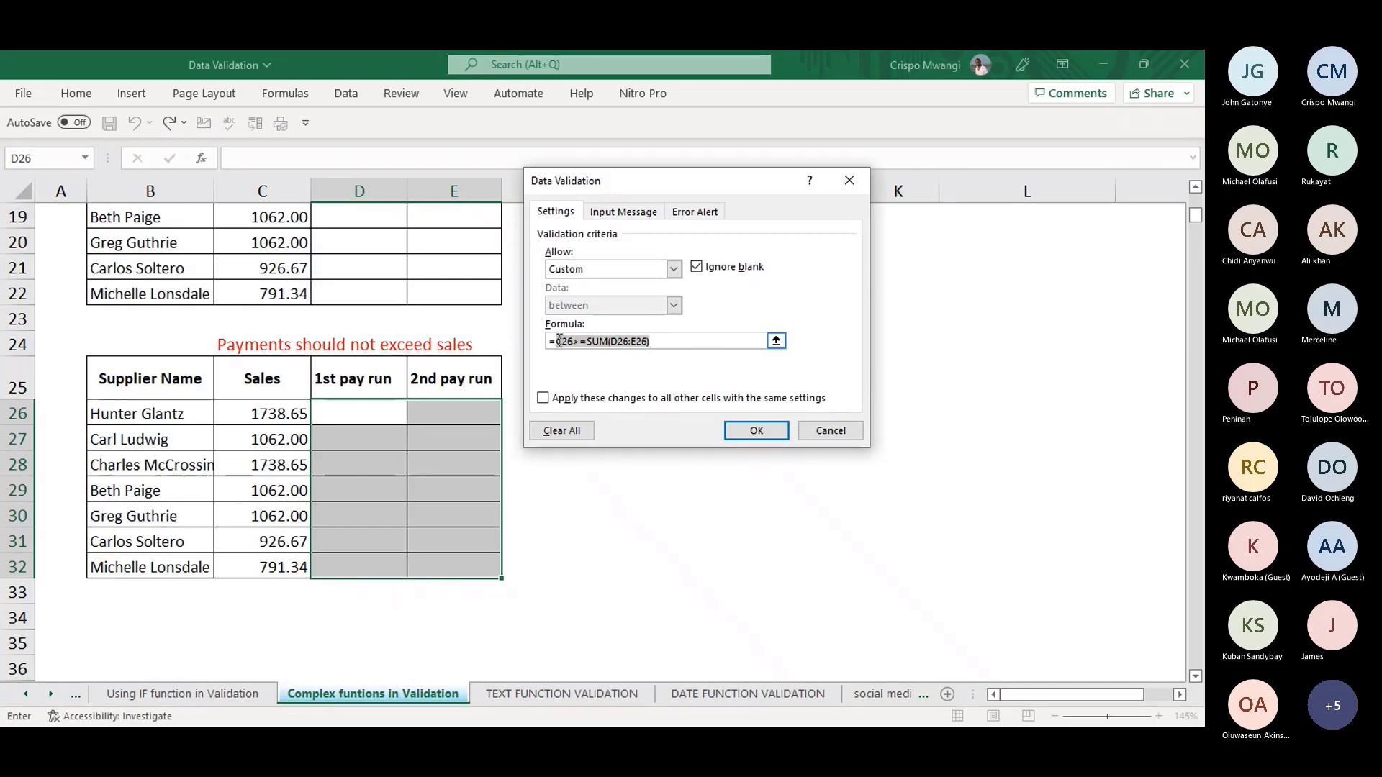
left_click(283, 411)
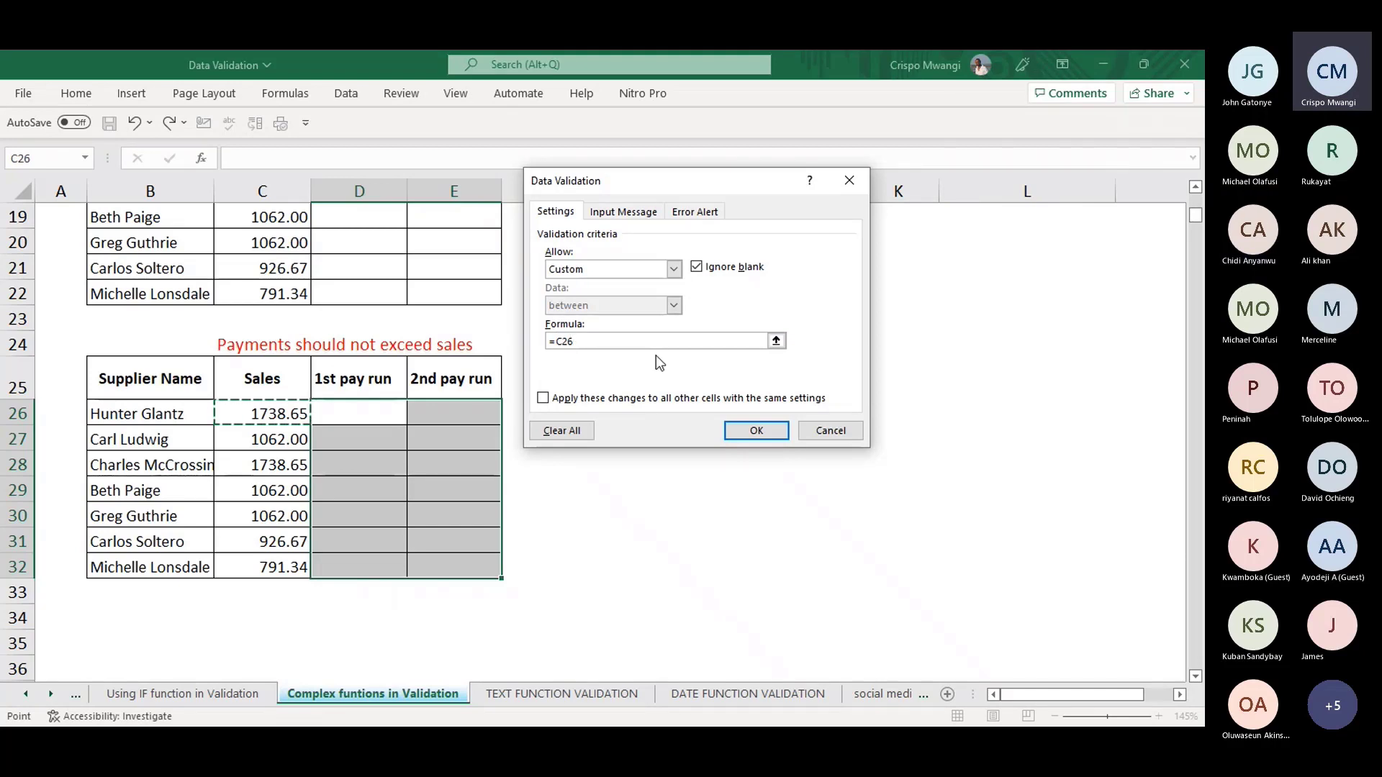
type(">")
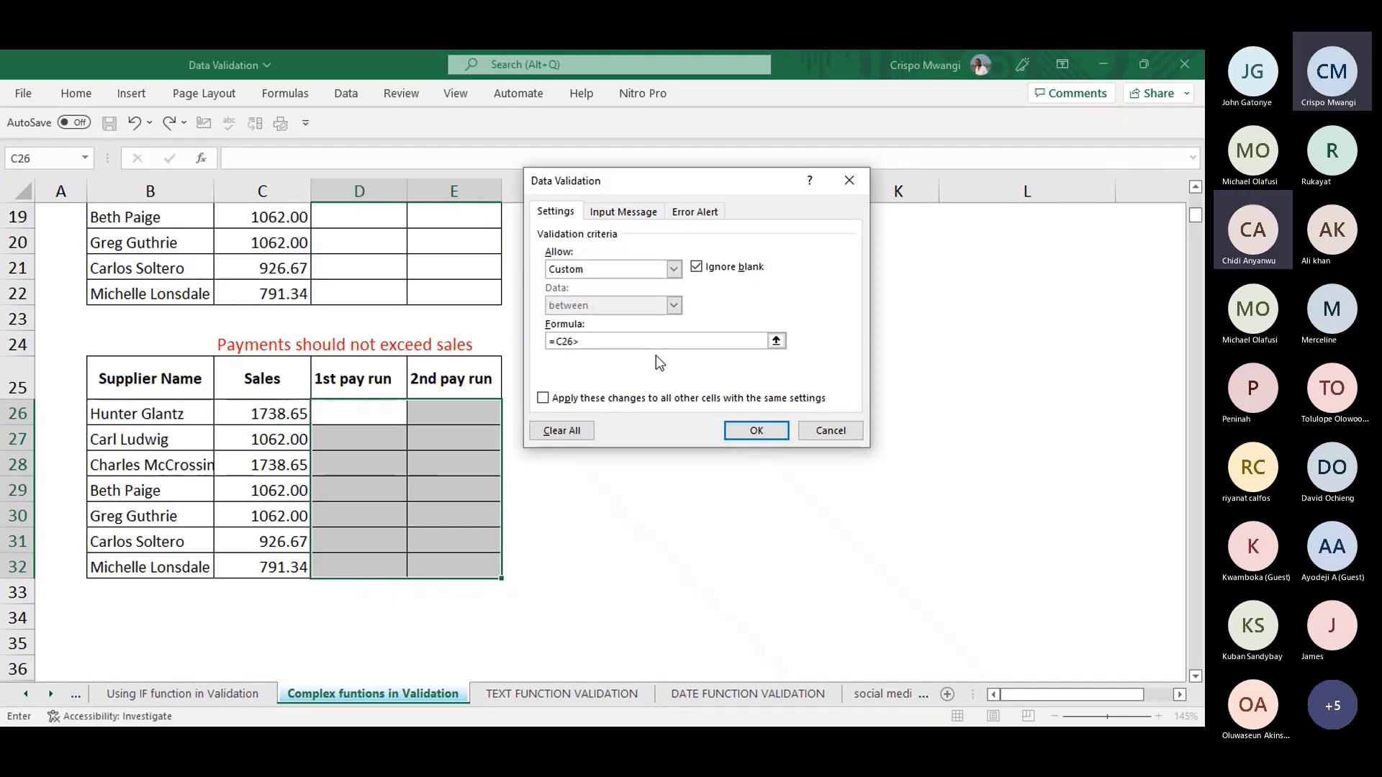
type("=SUM")
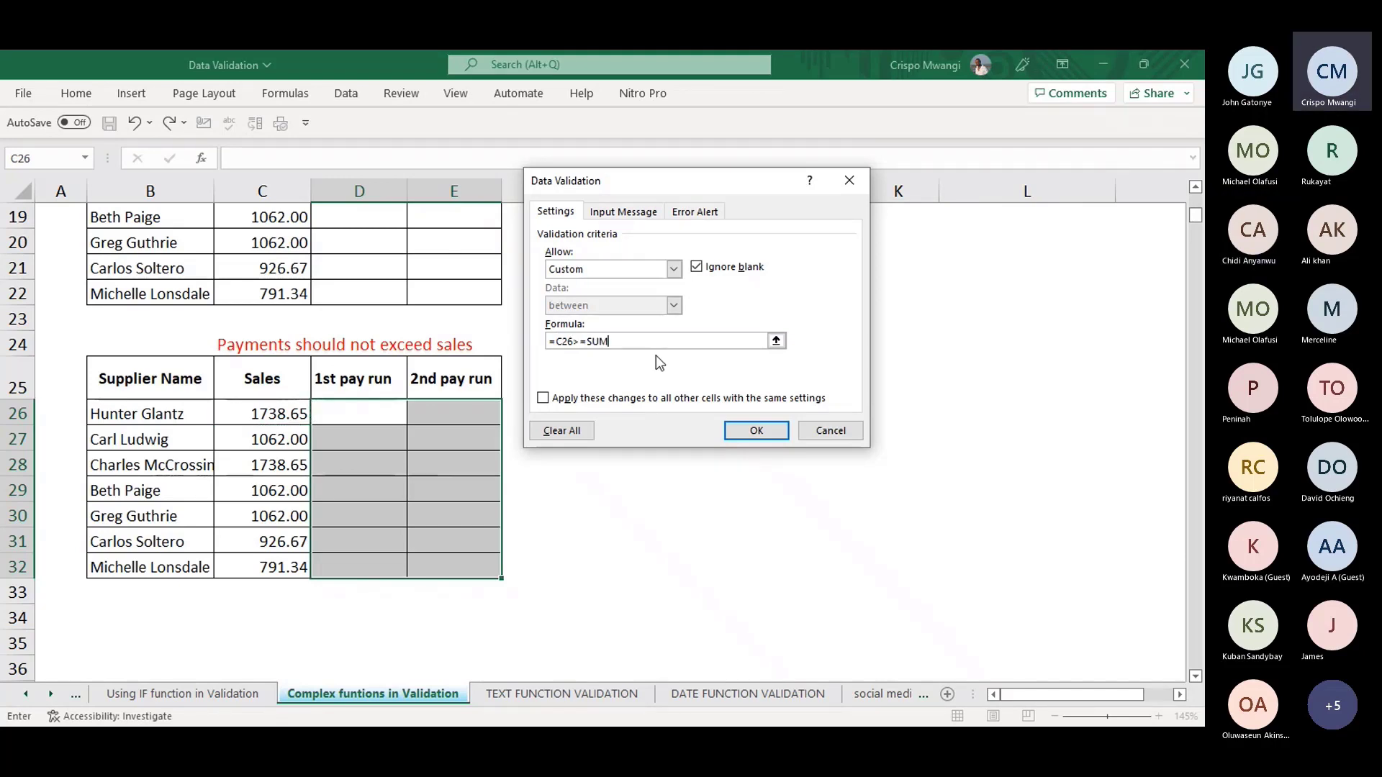
type("(")
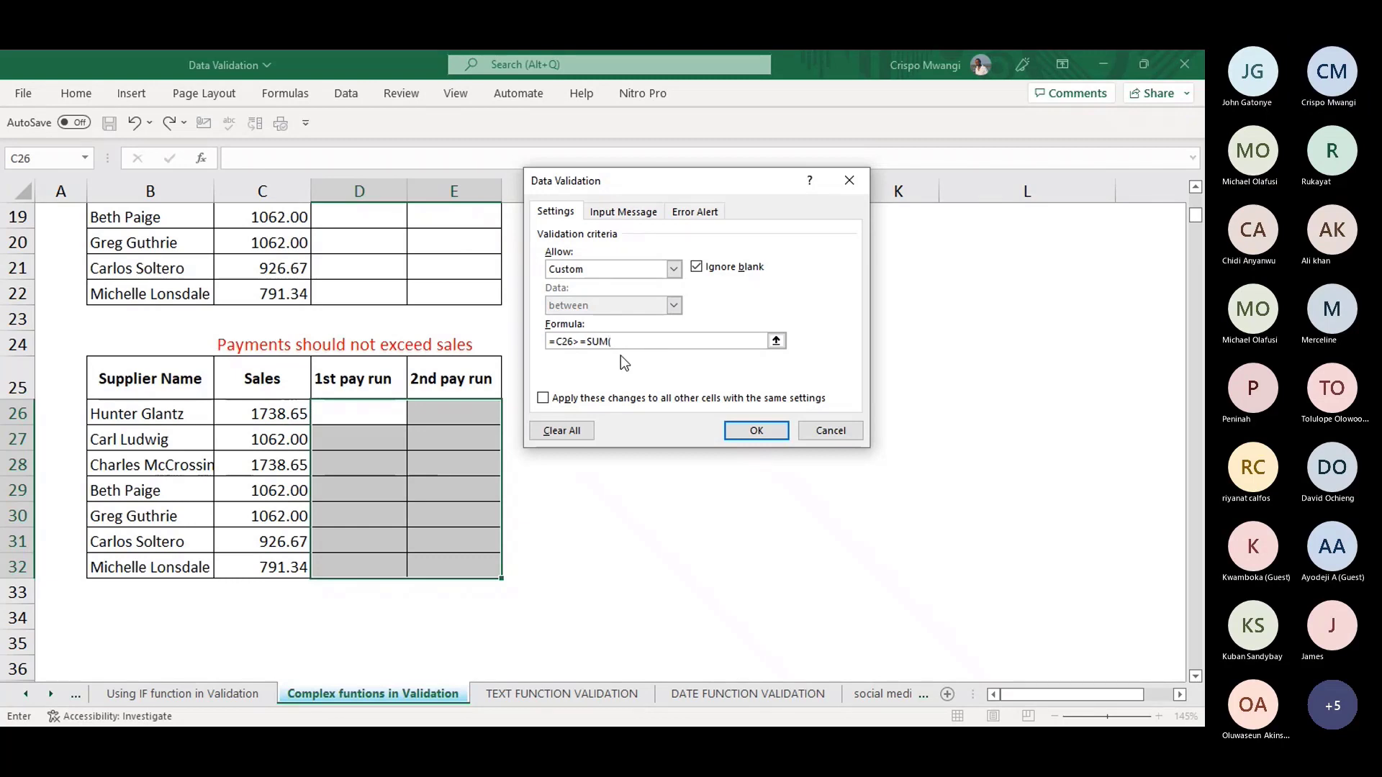
left_click_drag(339, 412, 464, 416)
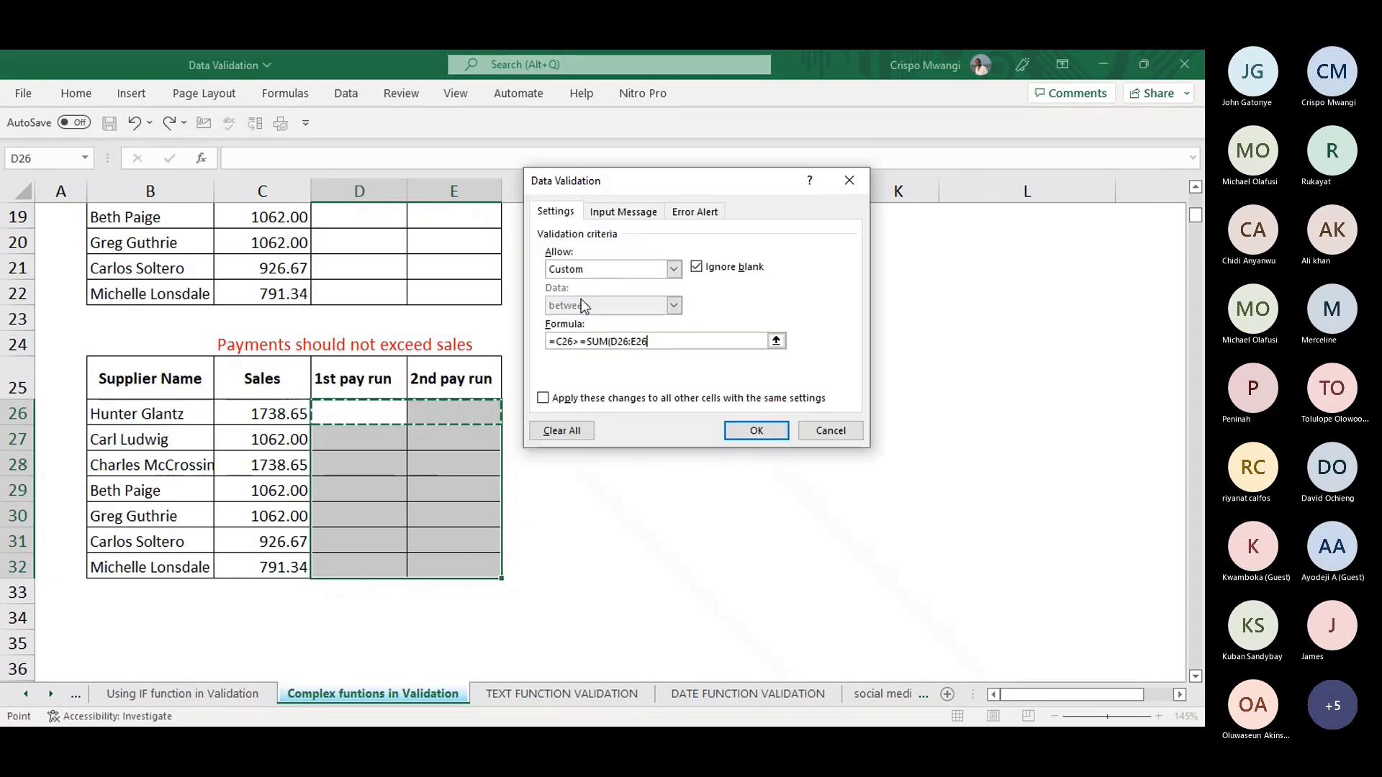
left_click(666, 343)
left_click(754, 432)
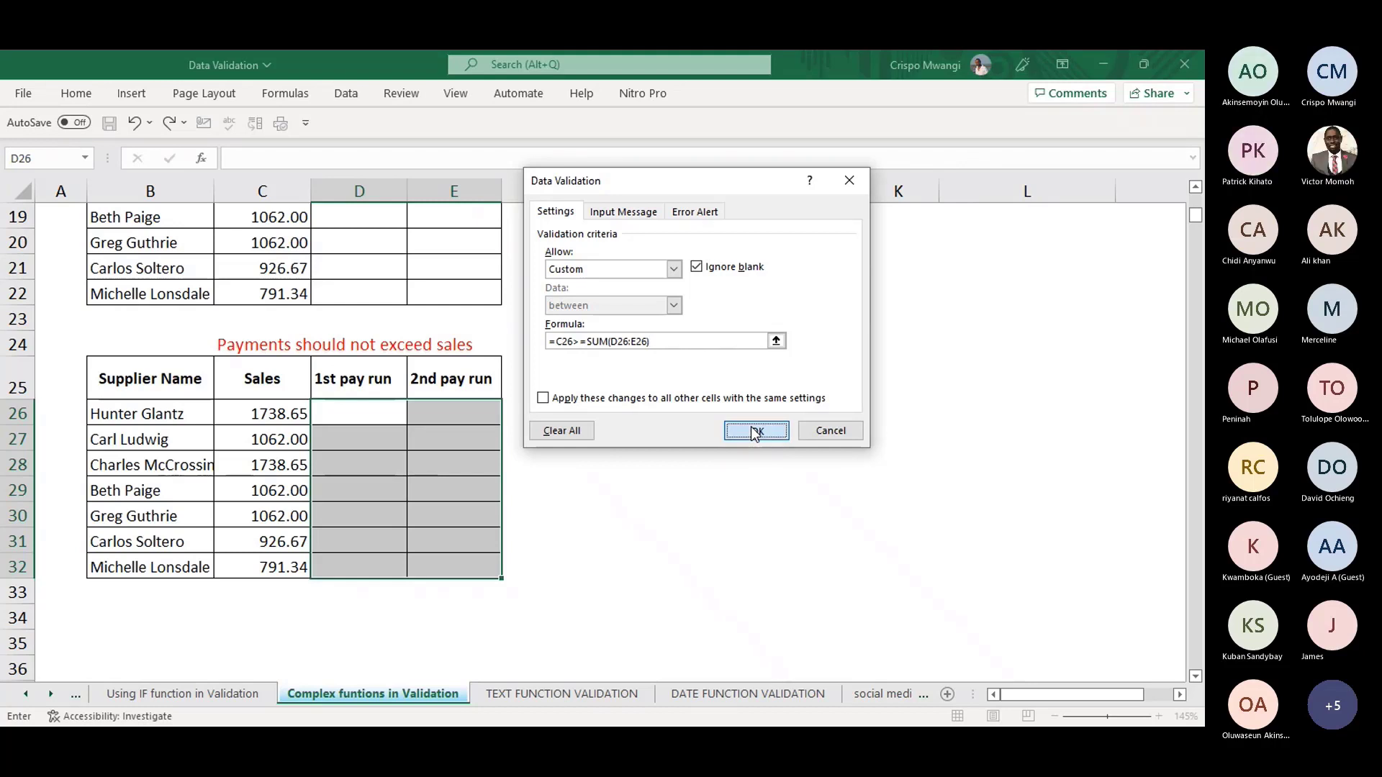
left_click(344, 408)
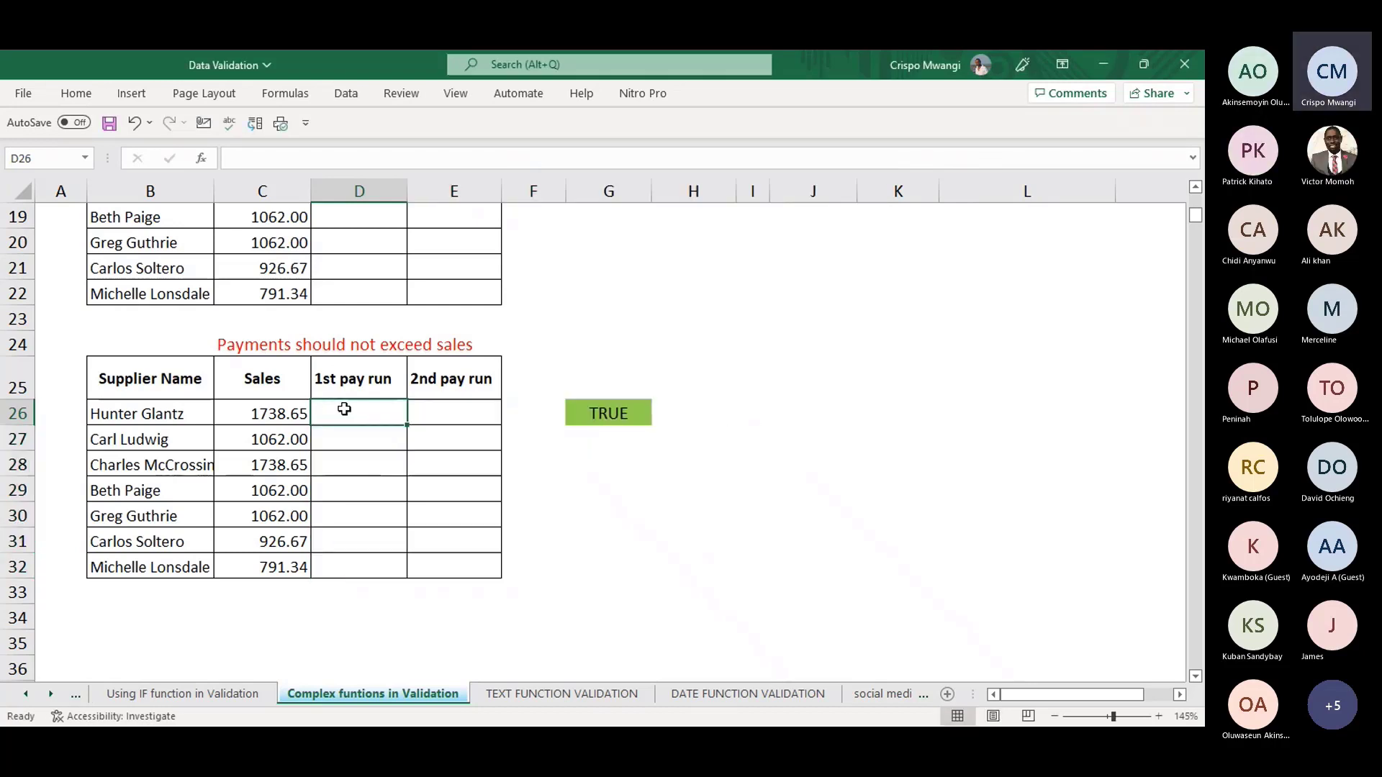
- Enter 1738 in D26 and 400 in E26 as the first supplier's pay runs
type("1738")
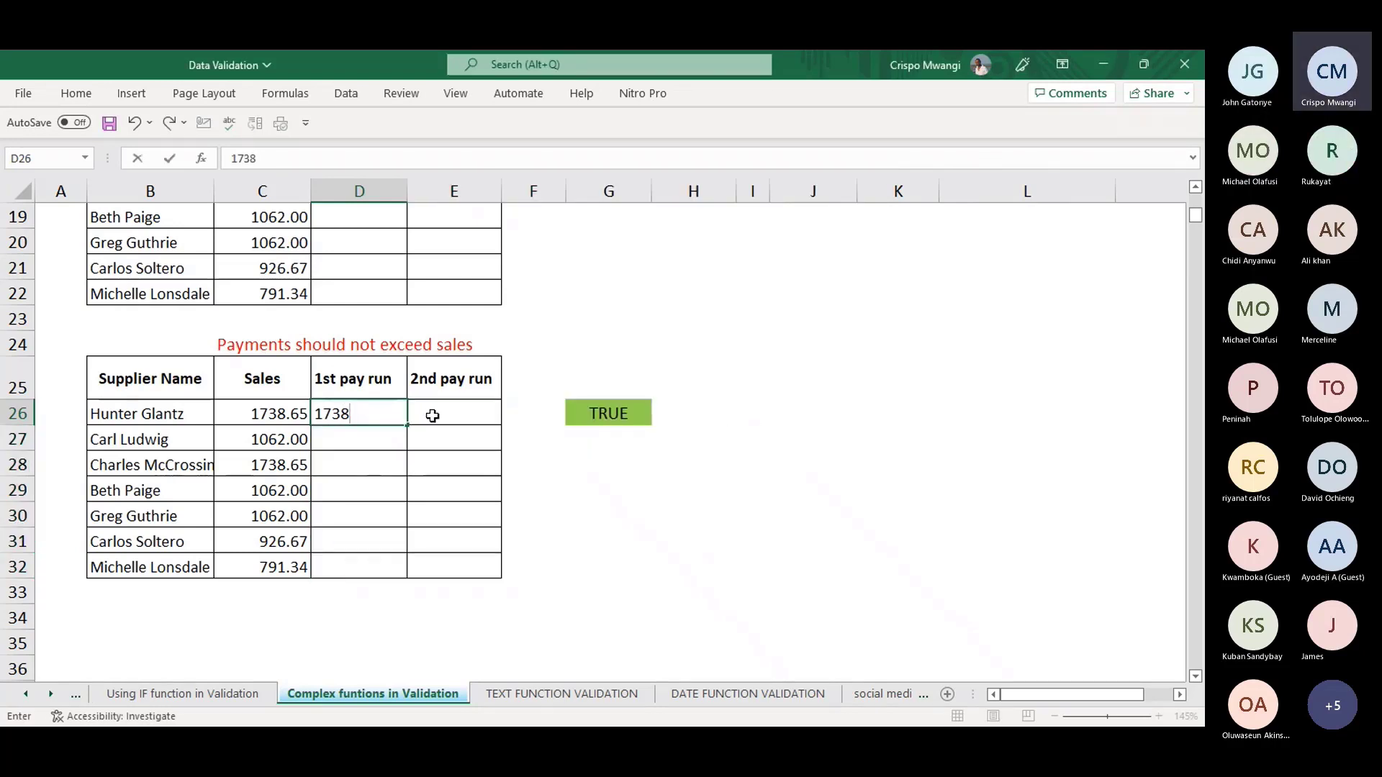
left_click(432, 415)
type("400")
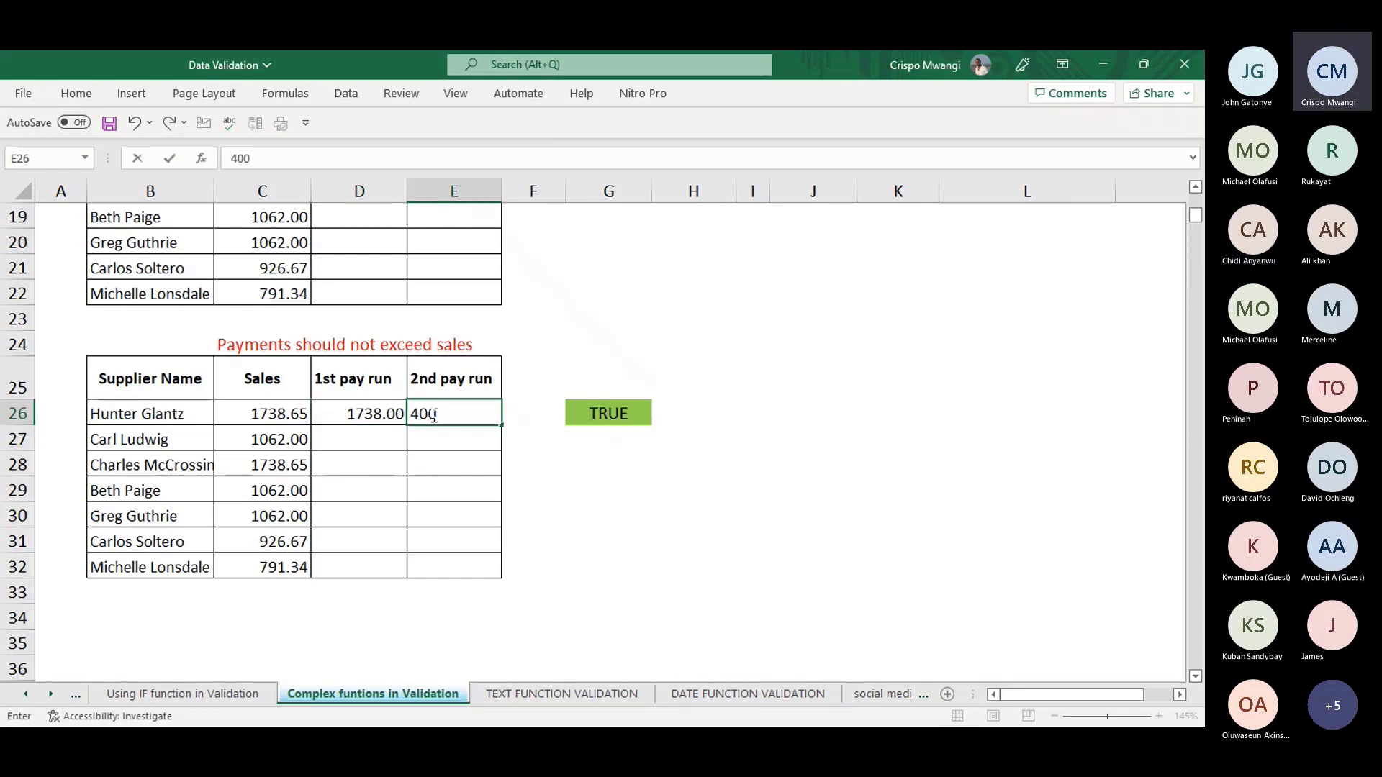
key("Return")
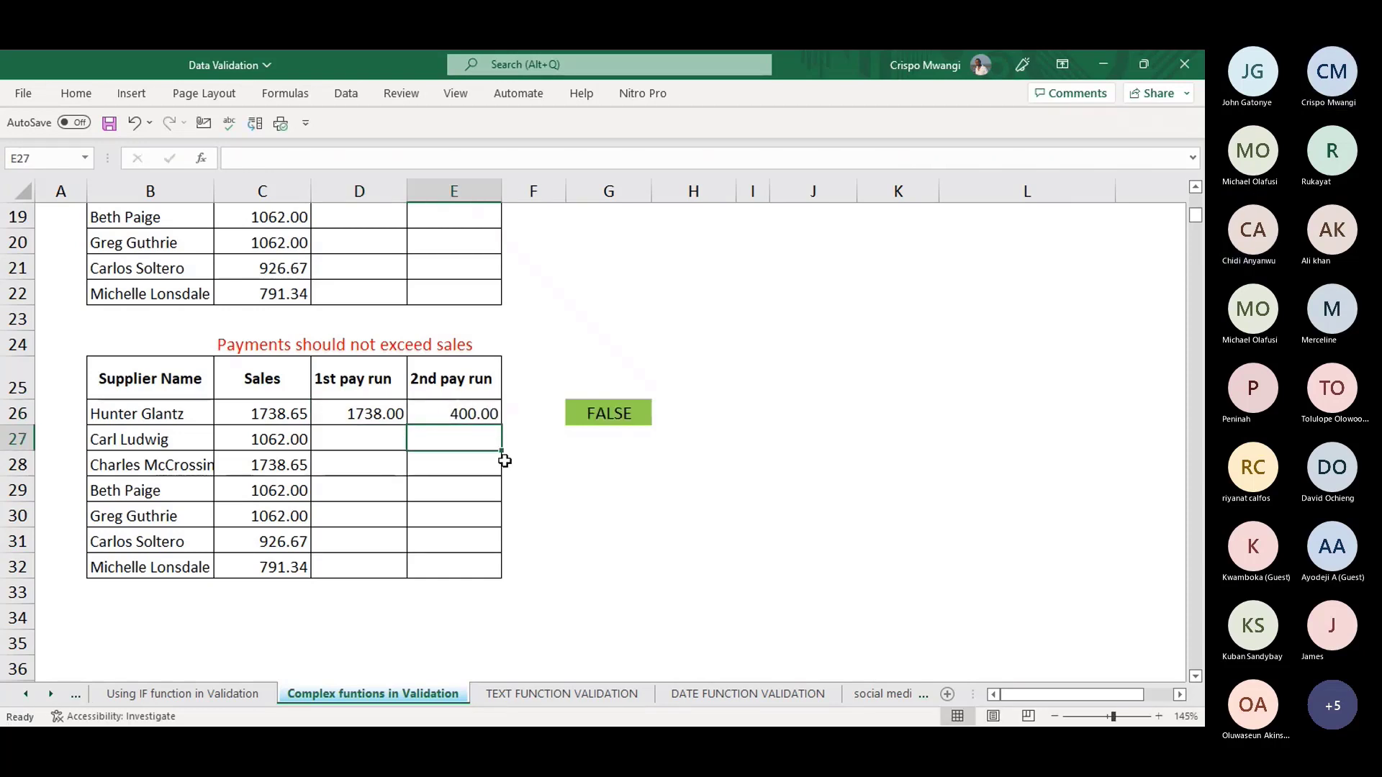
- Reopen D26's Data Validation rule to inspect its formula
left_click(389, 419)
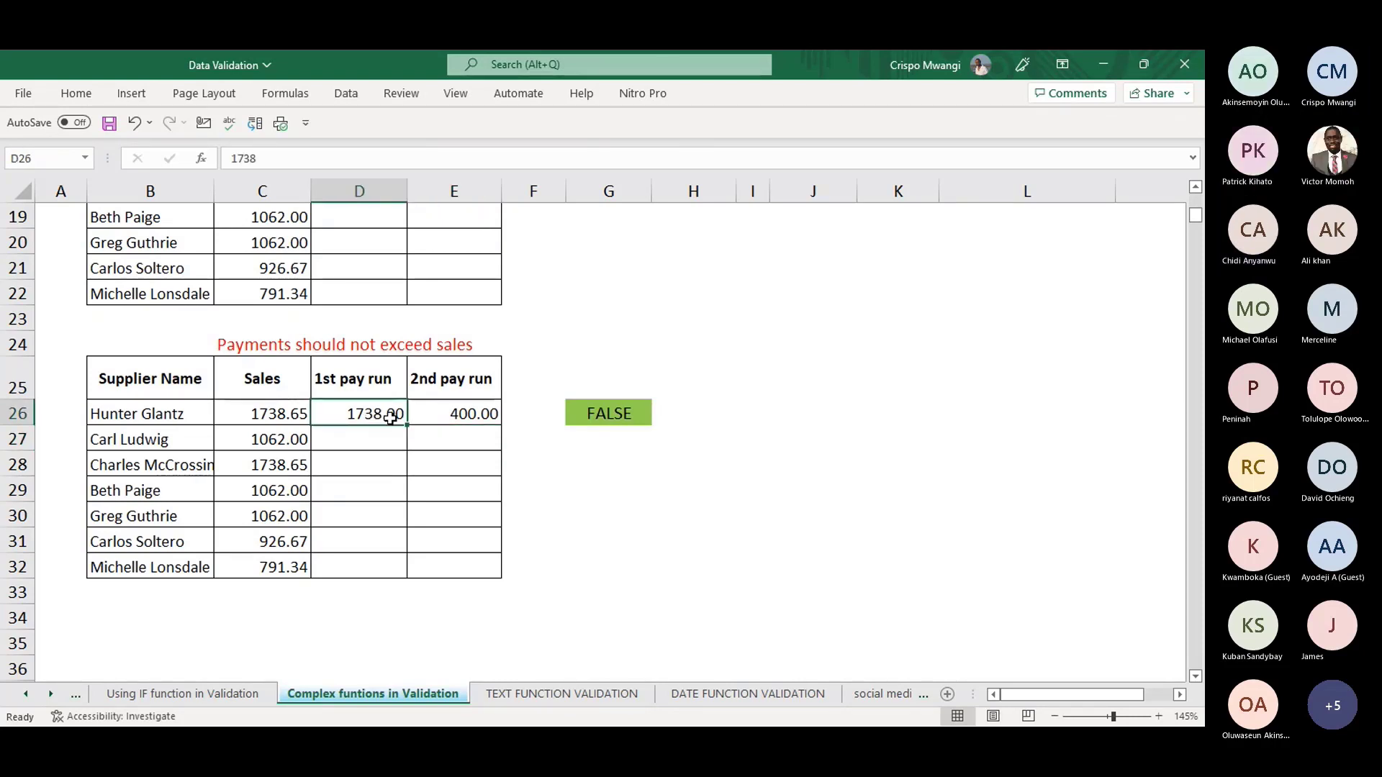
key("alt+a")
key("v")
key("v")
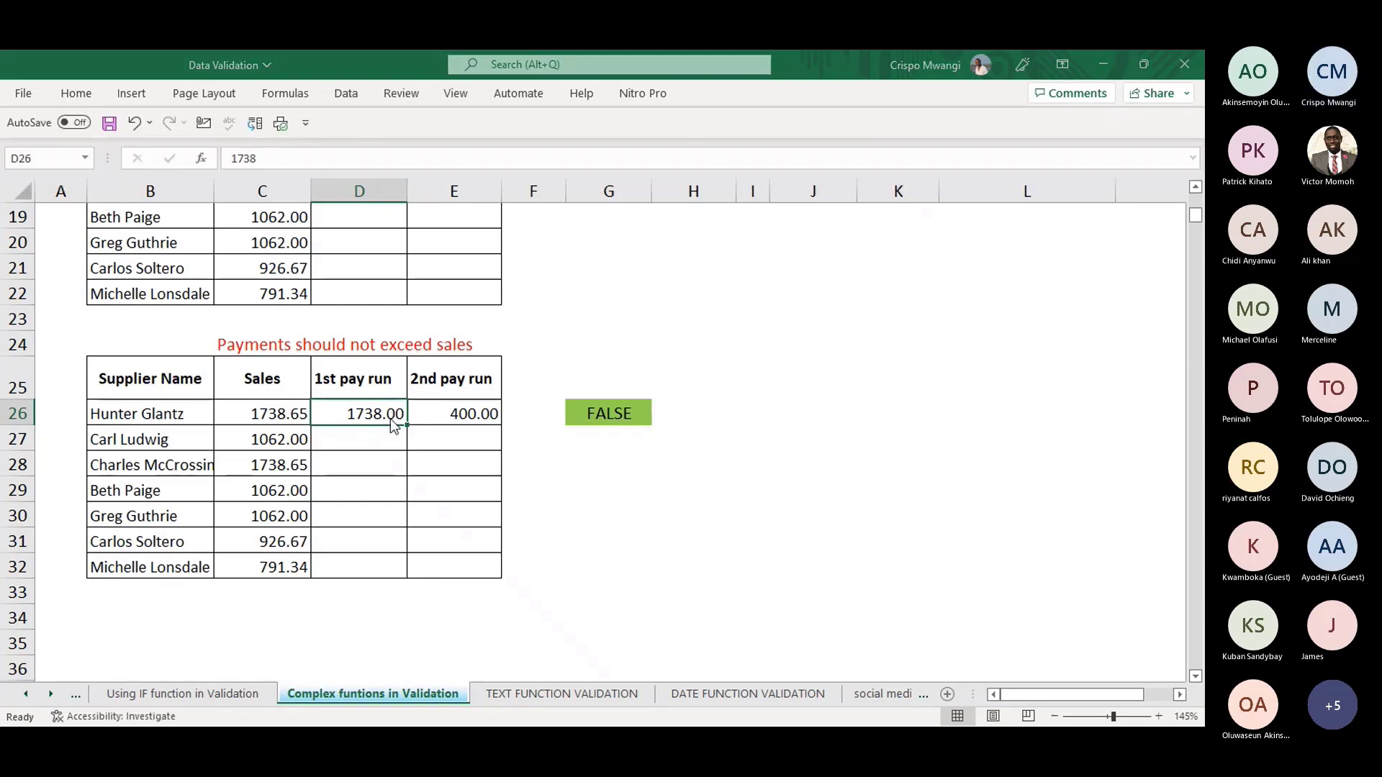
left_click(684, 341)
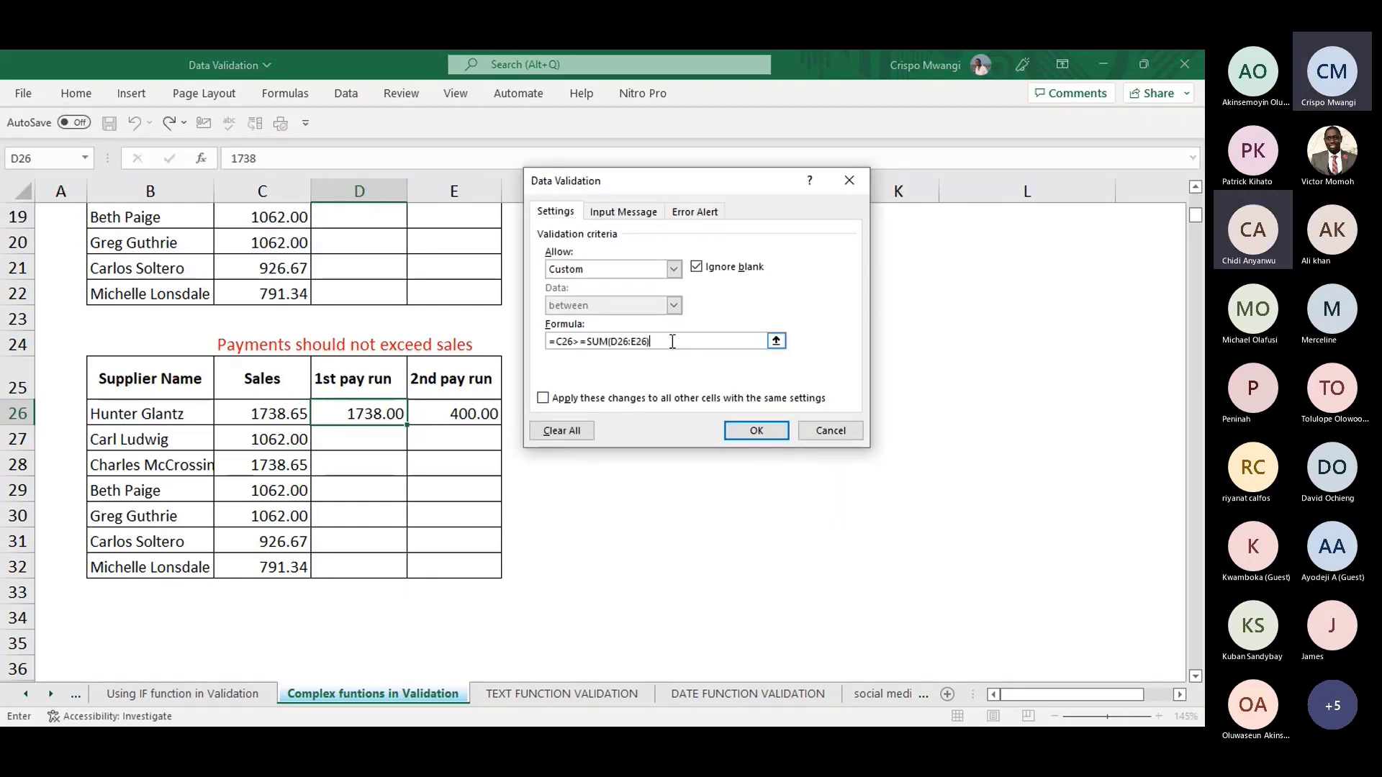
- Change D26's validation formula to =C26<=SUM(D26:E26)
left_click_drag(665, 345, 574, 341)
left_click(580, 341)
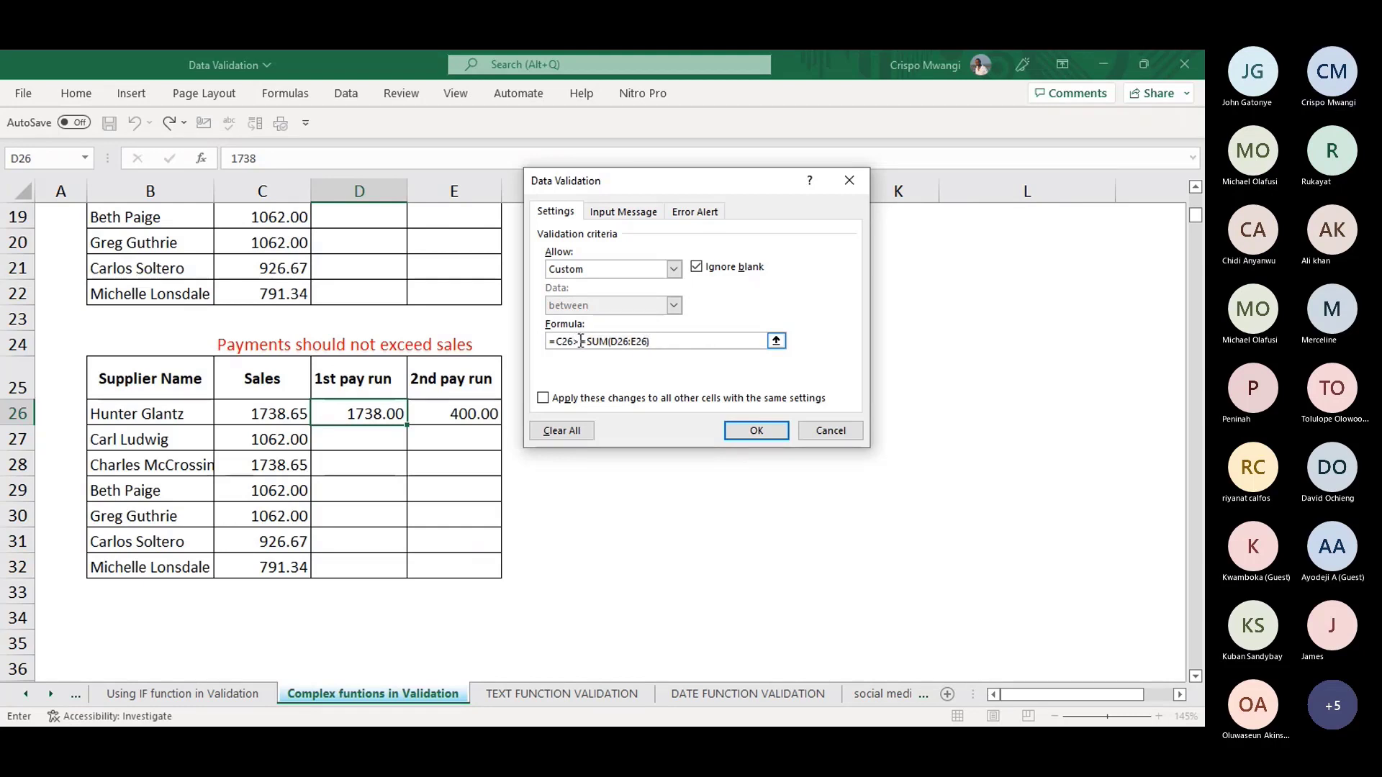
key("BackSpace")
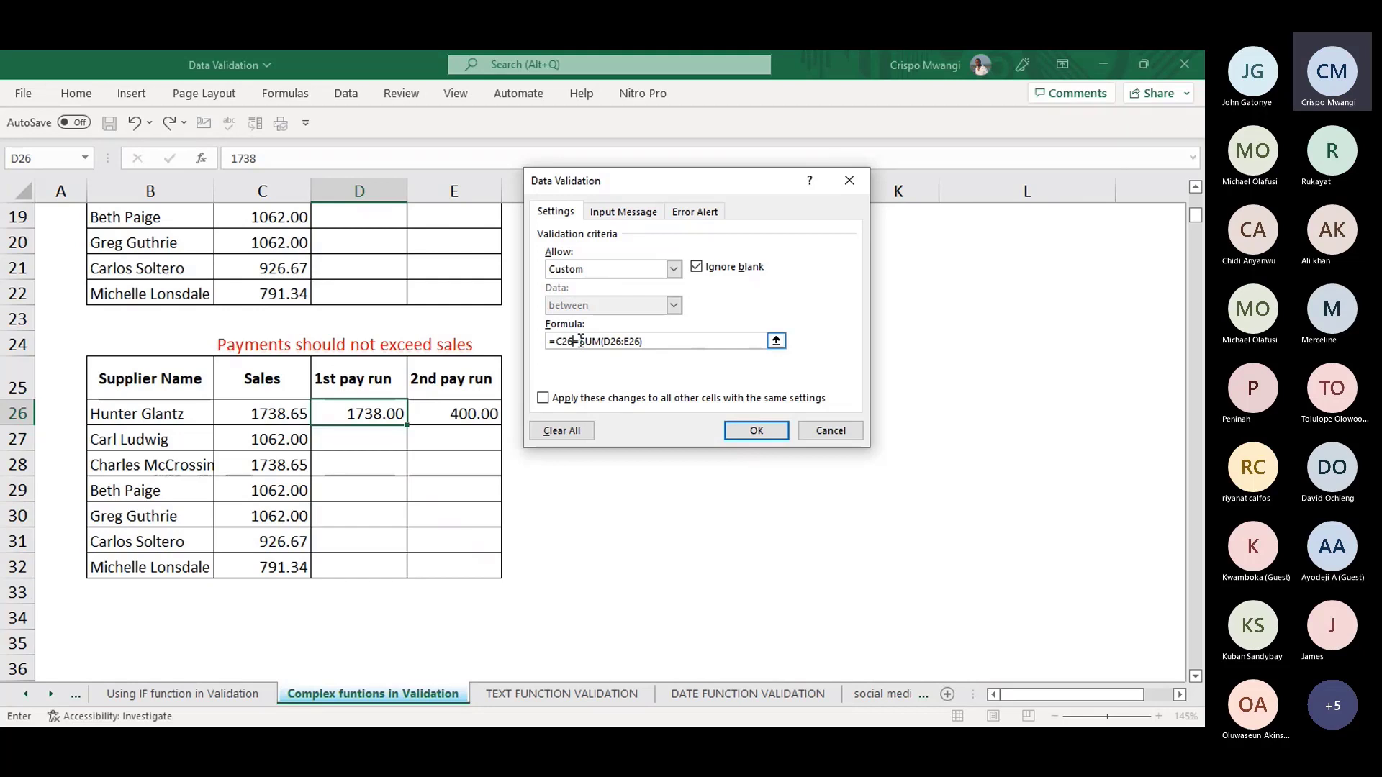
type("<")
left_click(756, 430)
- Replace the 400 in E26 with 20
left_click(463, 435)
left_click(459, 417)
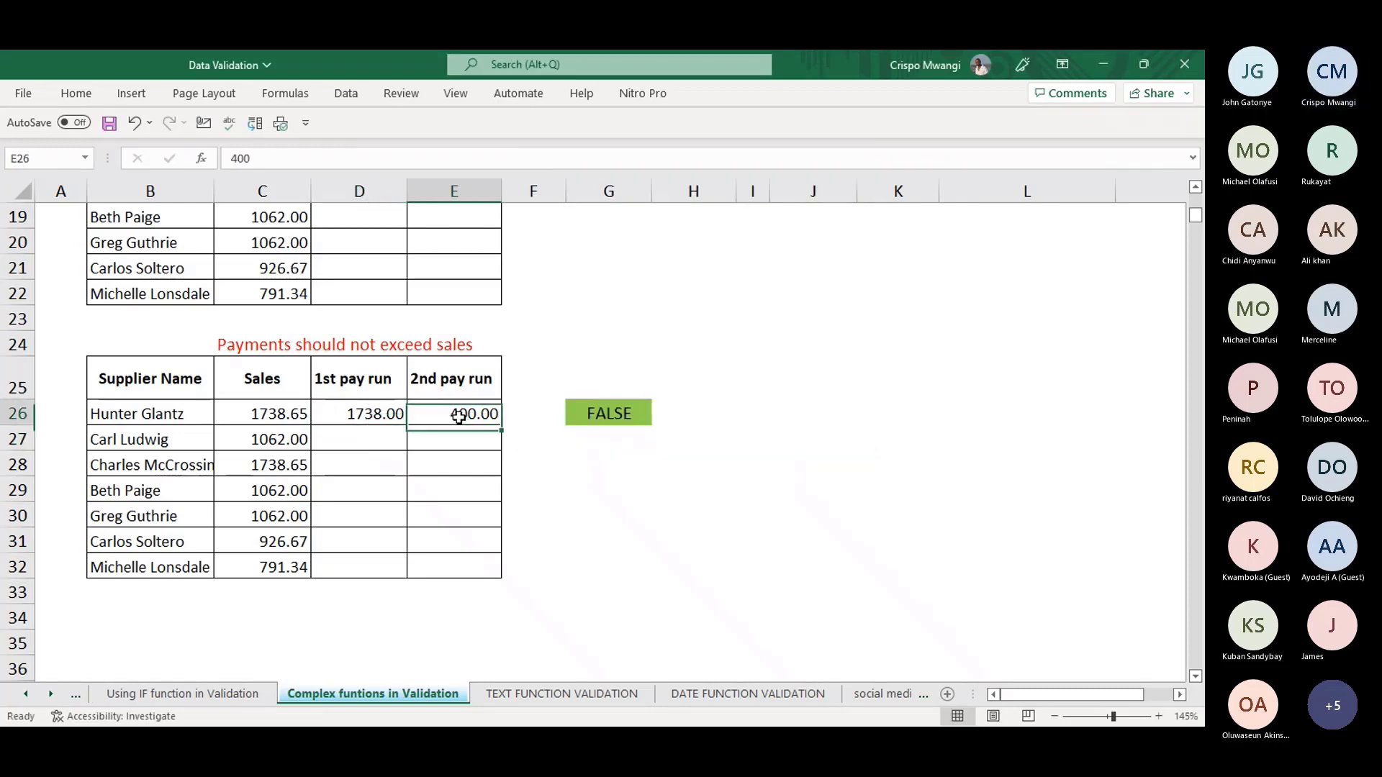
key("Delete")
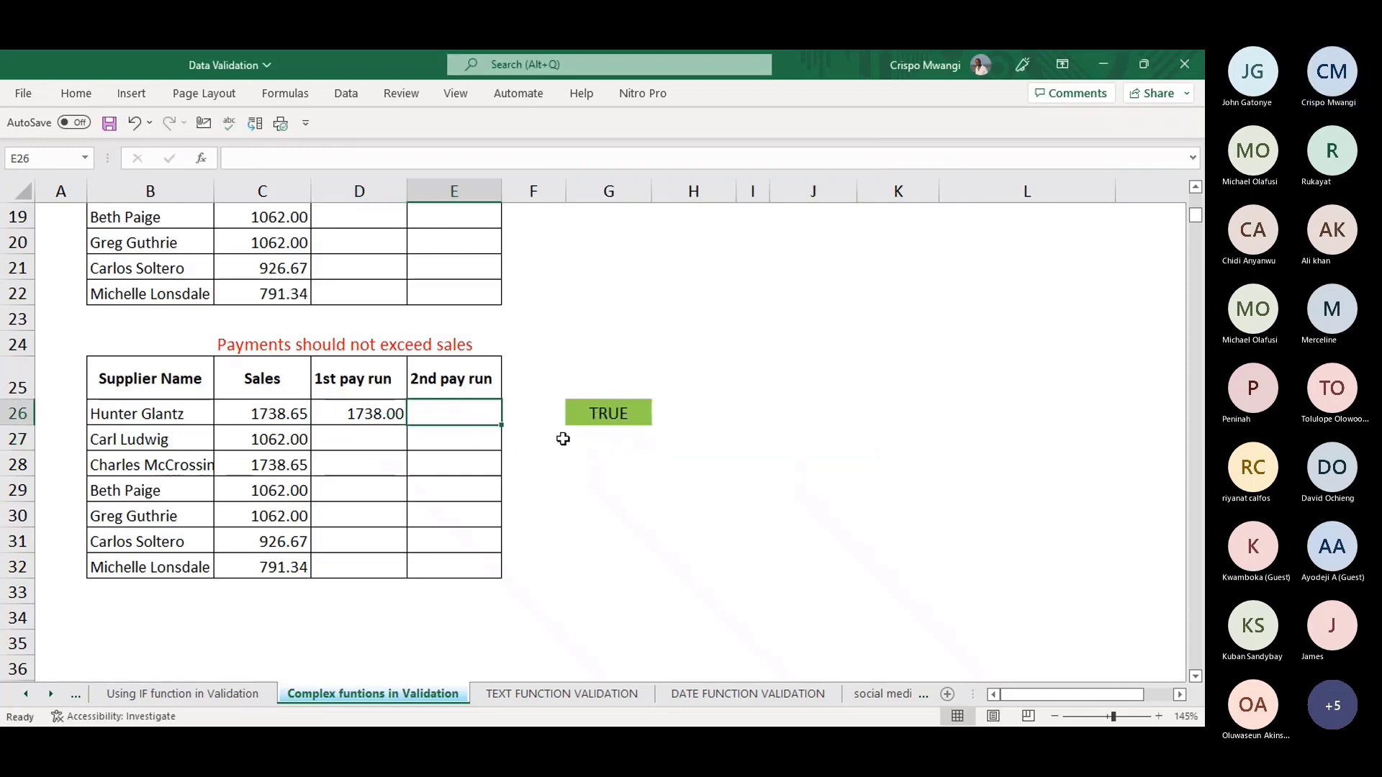
type("20")
left_click(612, 483)
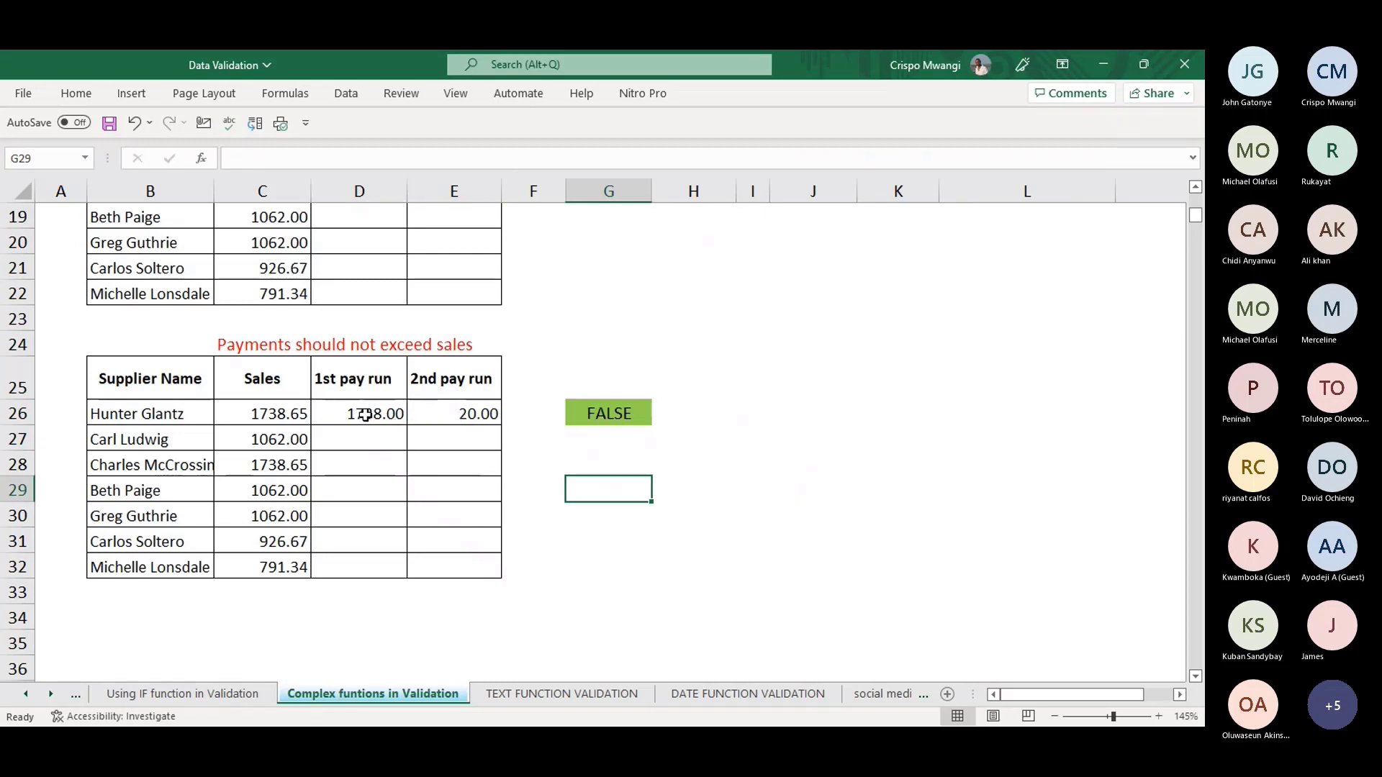
- Select D26:E32 and erase its mixed existing validation rules
key("alt+a")
key("v")
key("v")
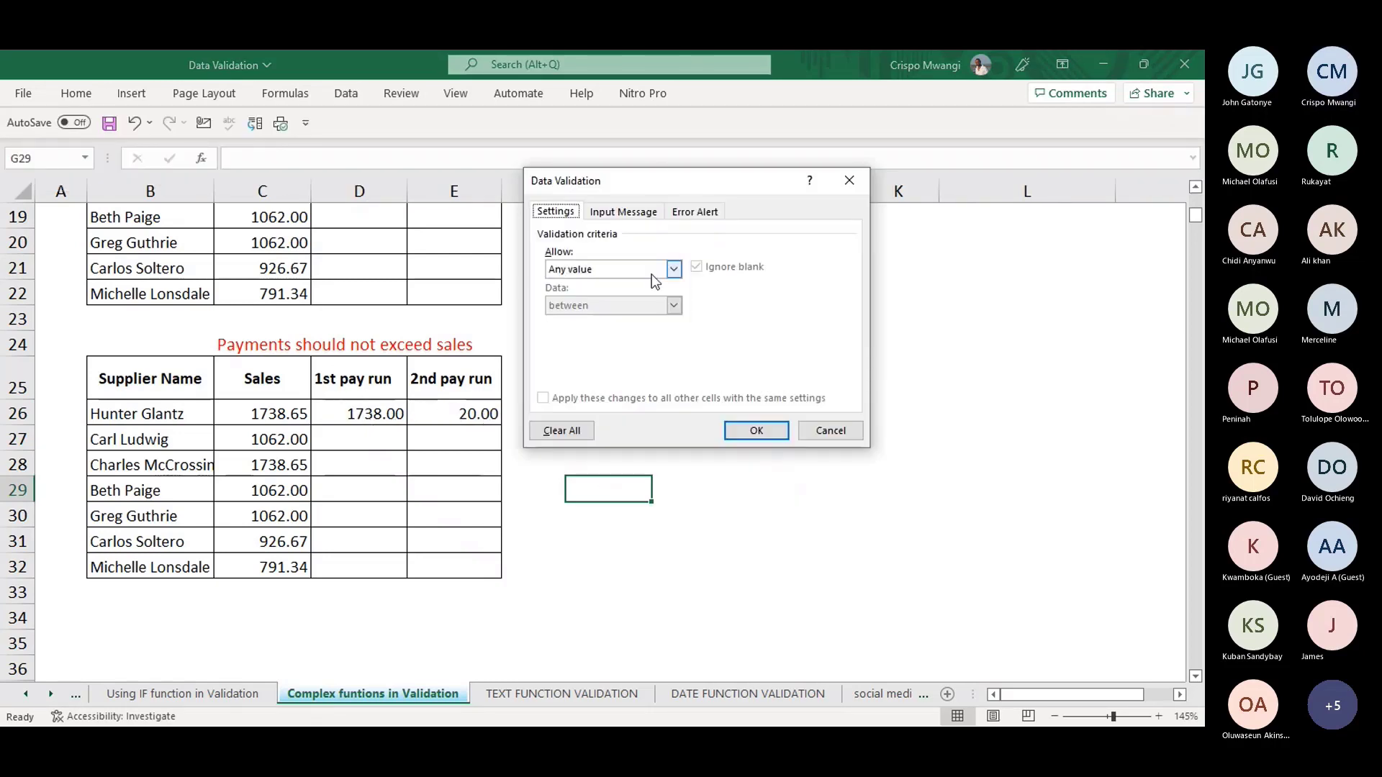
left_click(848, 180)
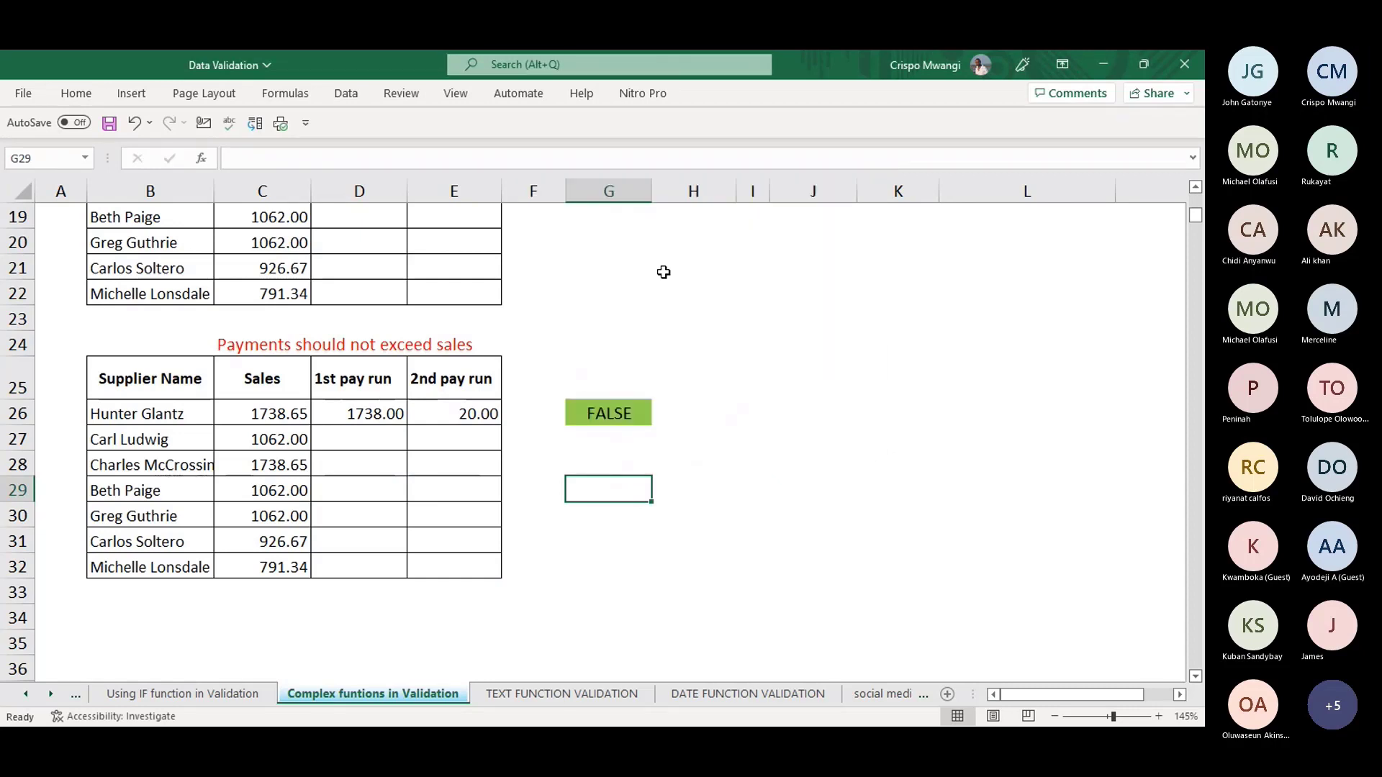
left_click_drag(362, 413, 458, 565)
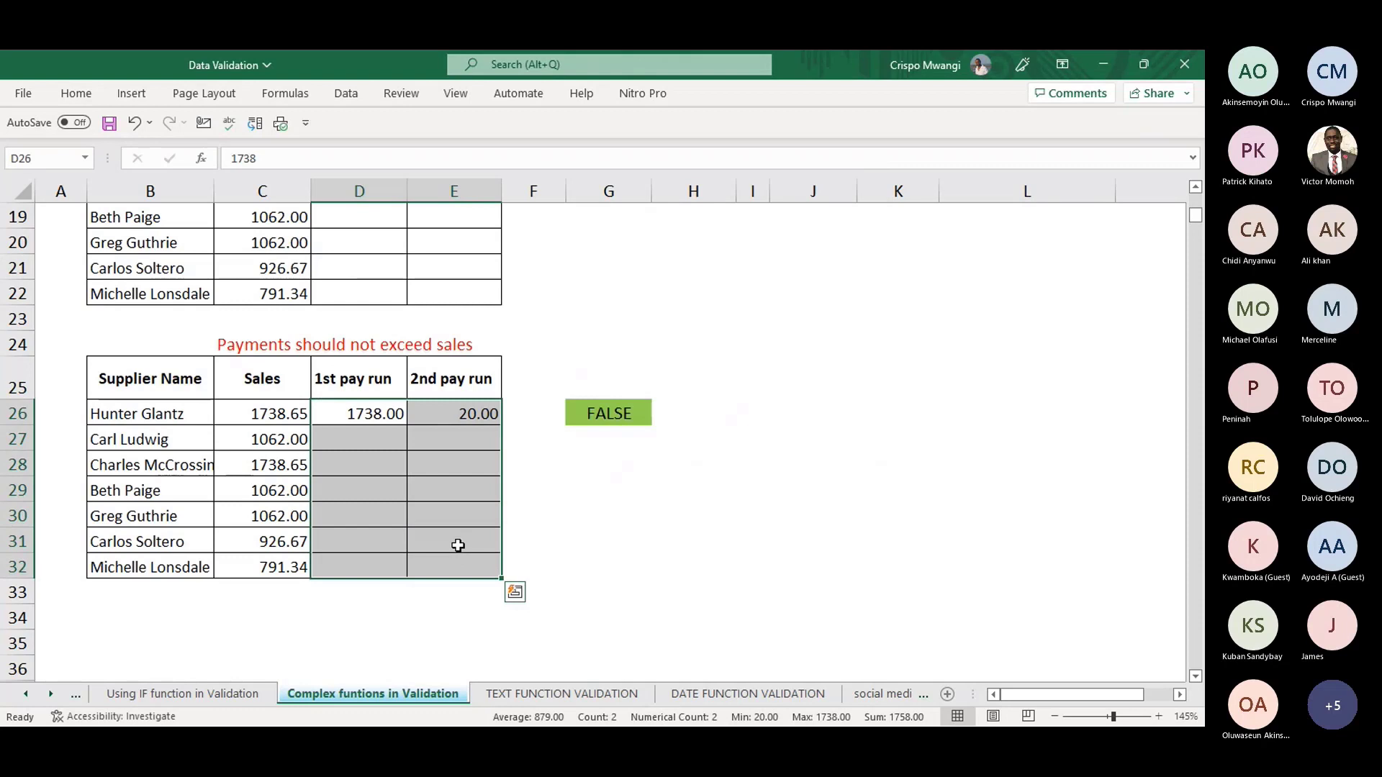
key("alt+a")
key("v")
key("v")
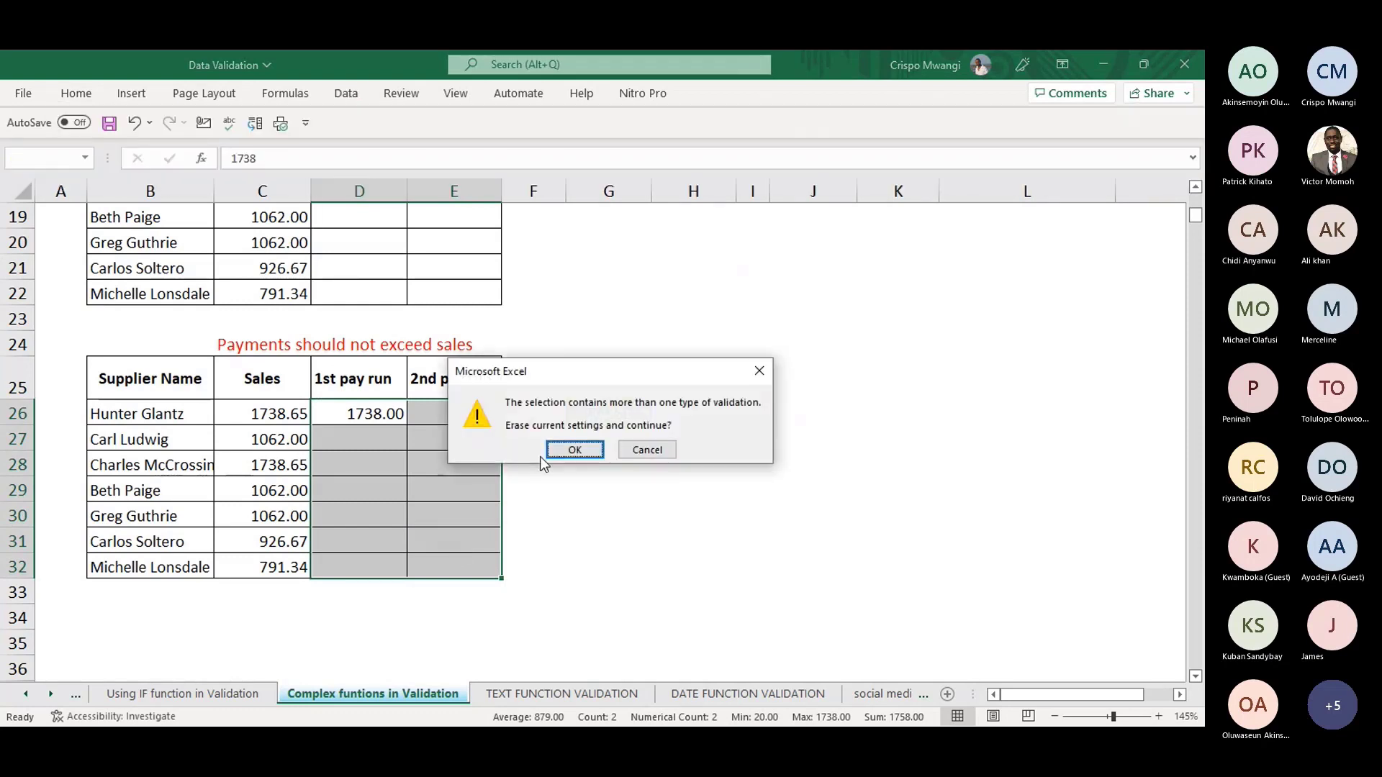
left_click(576, 450)
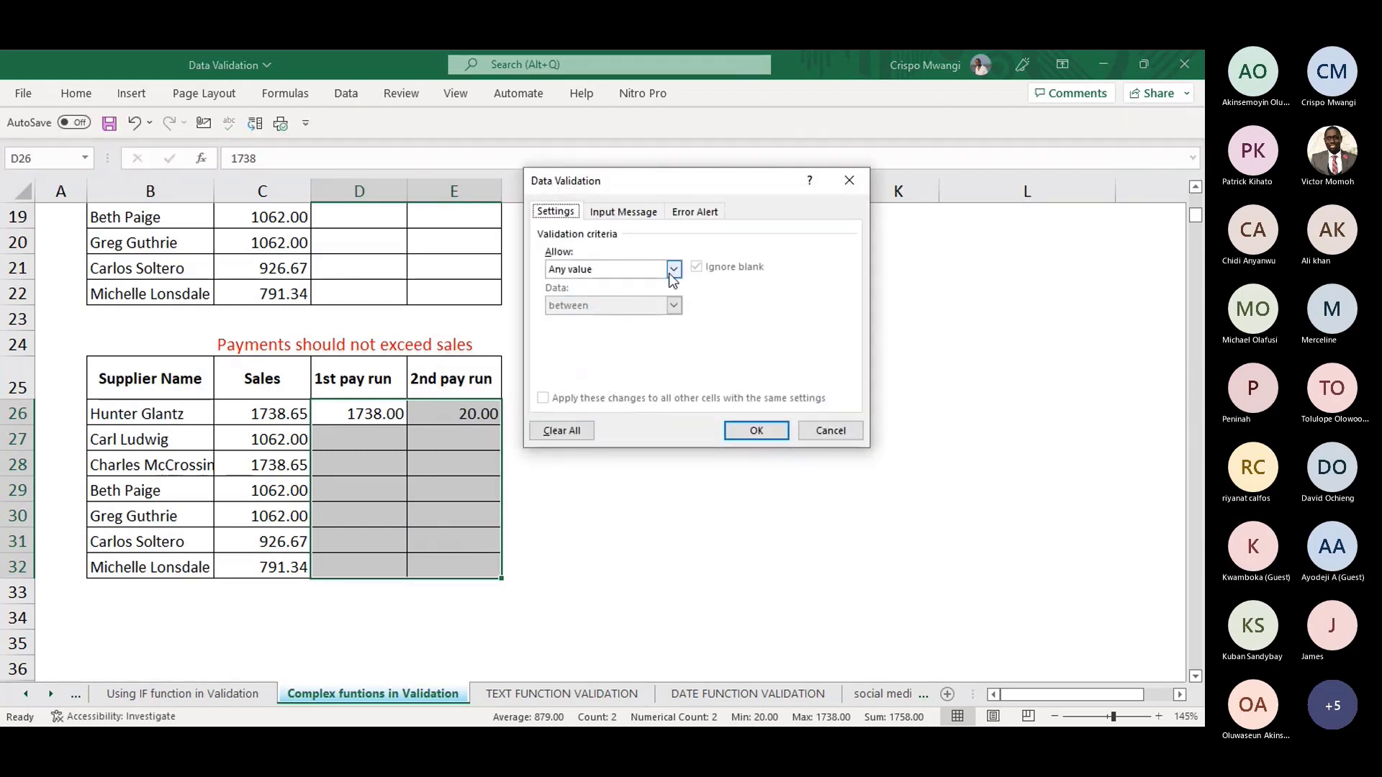
- Apply a Custom validation rule =C26>=SUM(D26:E26) to the pay-run range
left_click(671, 272)
left_click(572, 365)
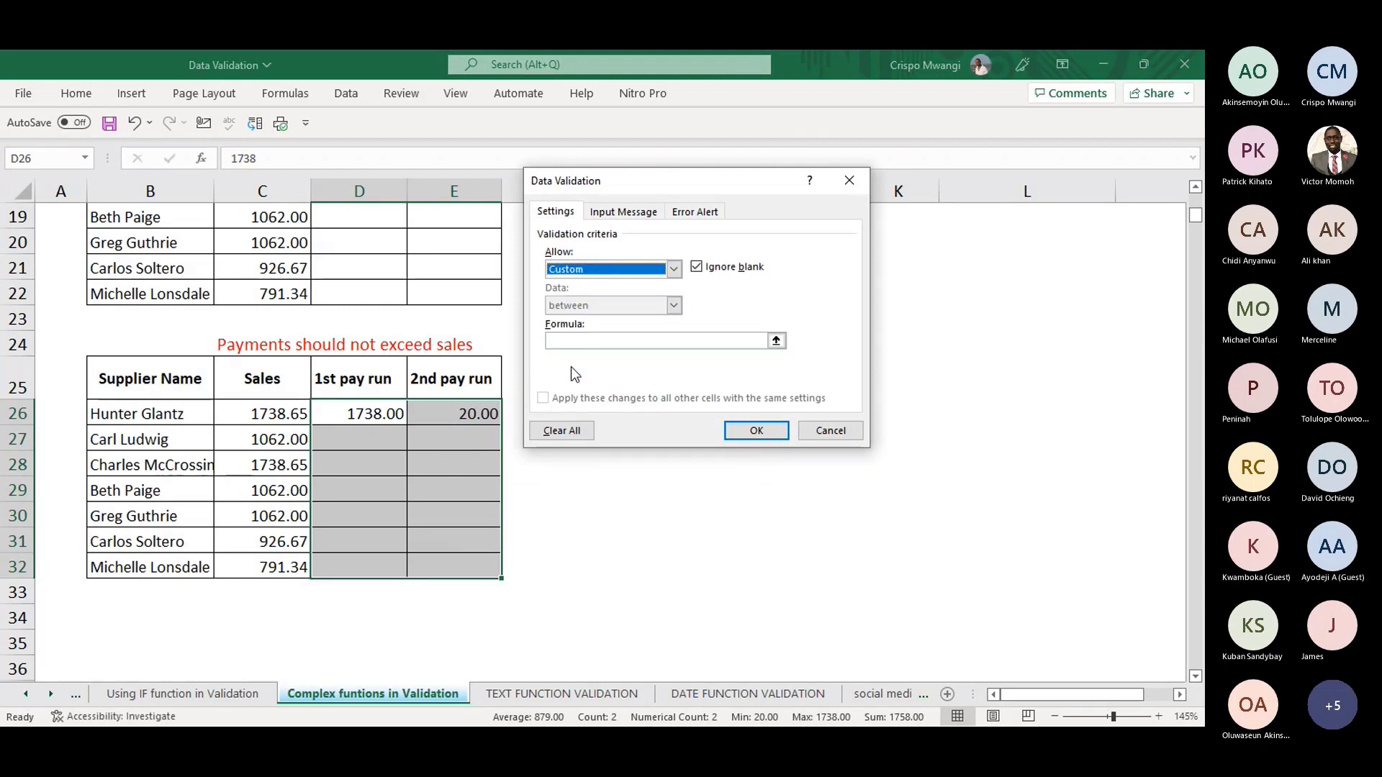
left_click(612, 342)
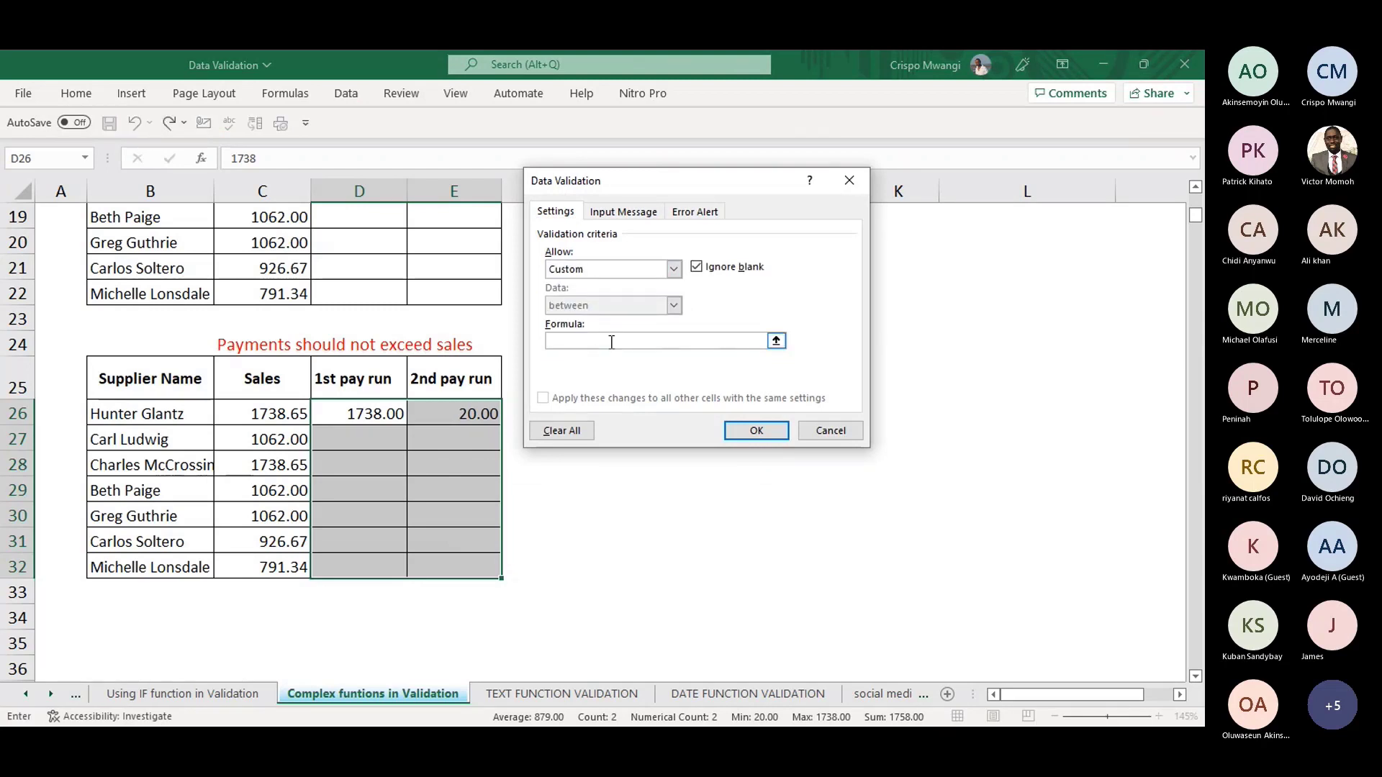
type("=")
left_click(271, 413)
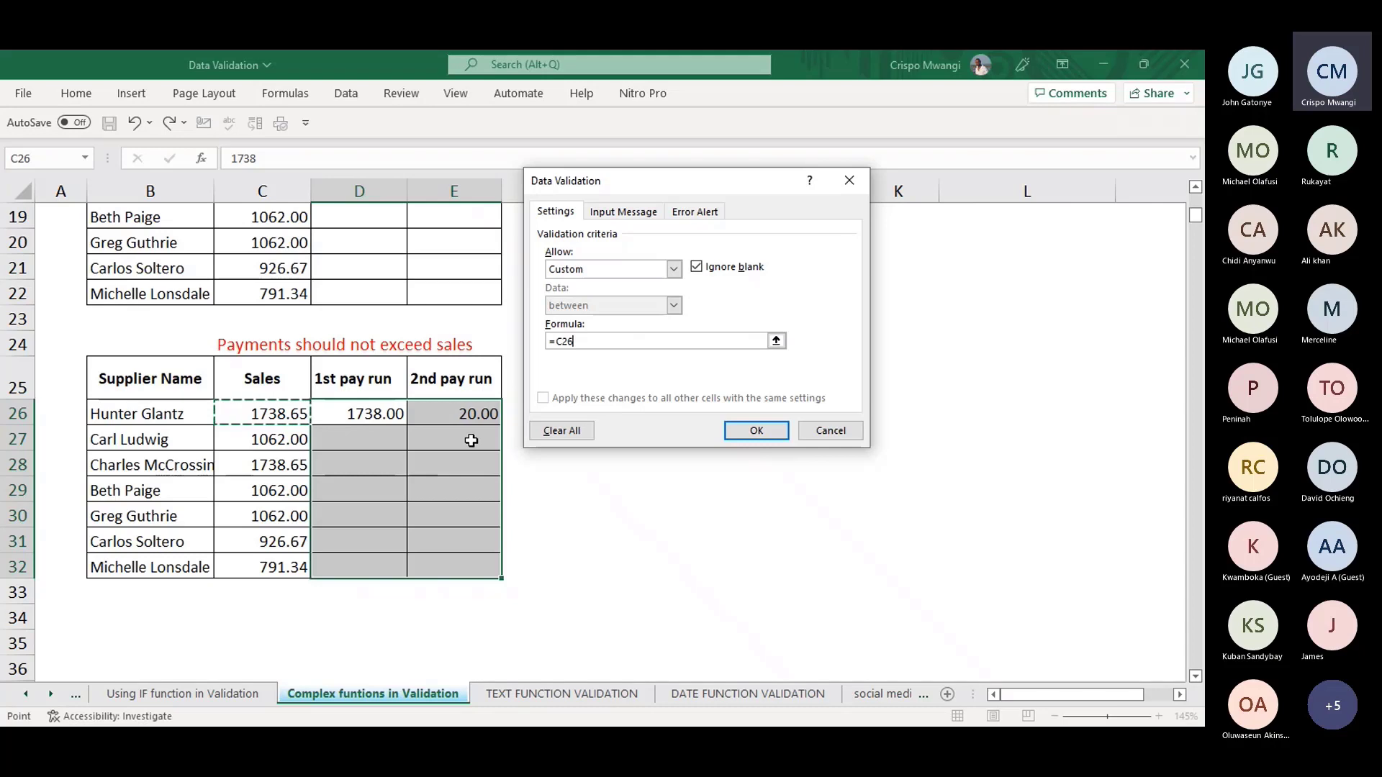
type(">=SUM(")
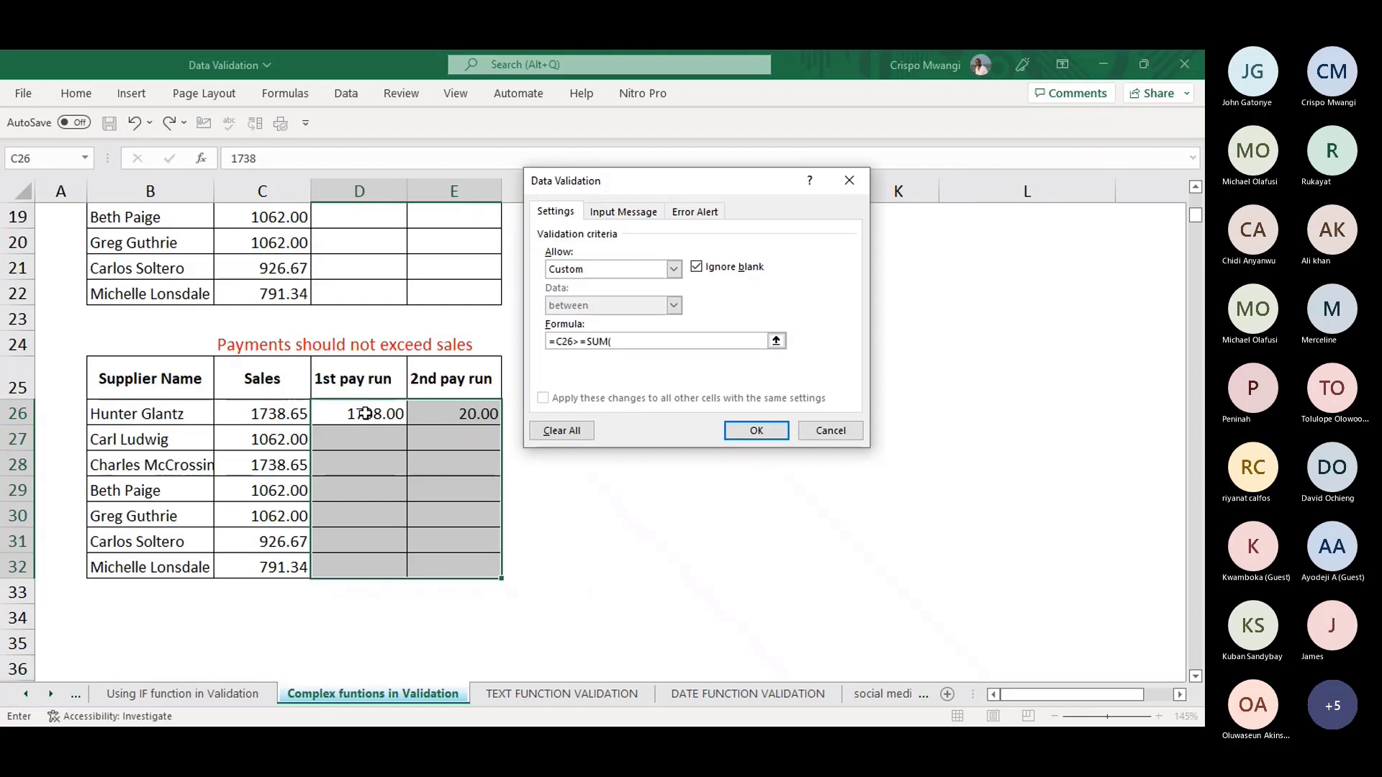
left_click_drag(365, 413, 453, 414)
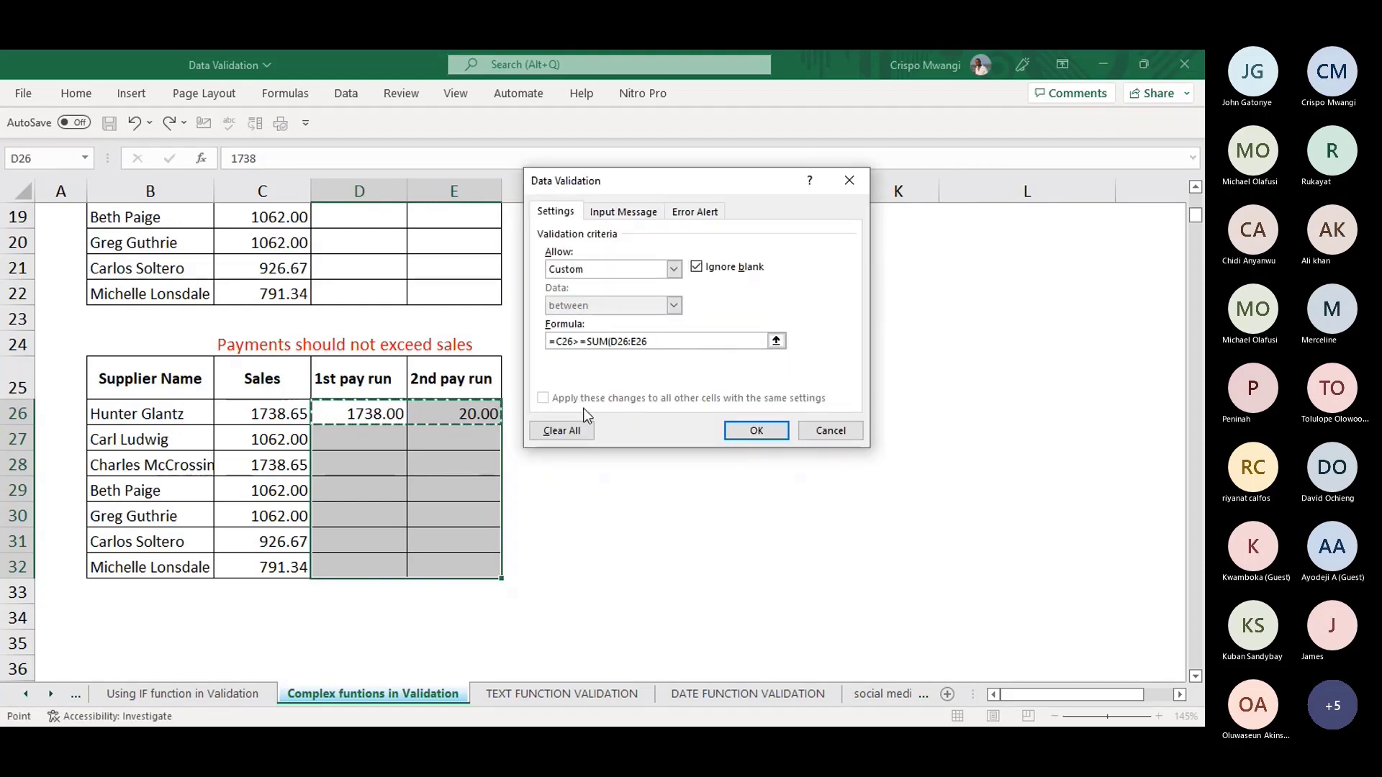
type(")")
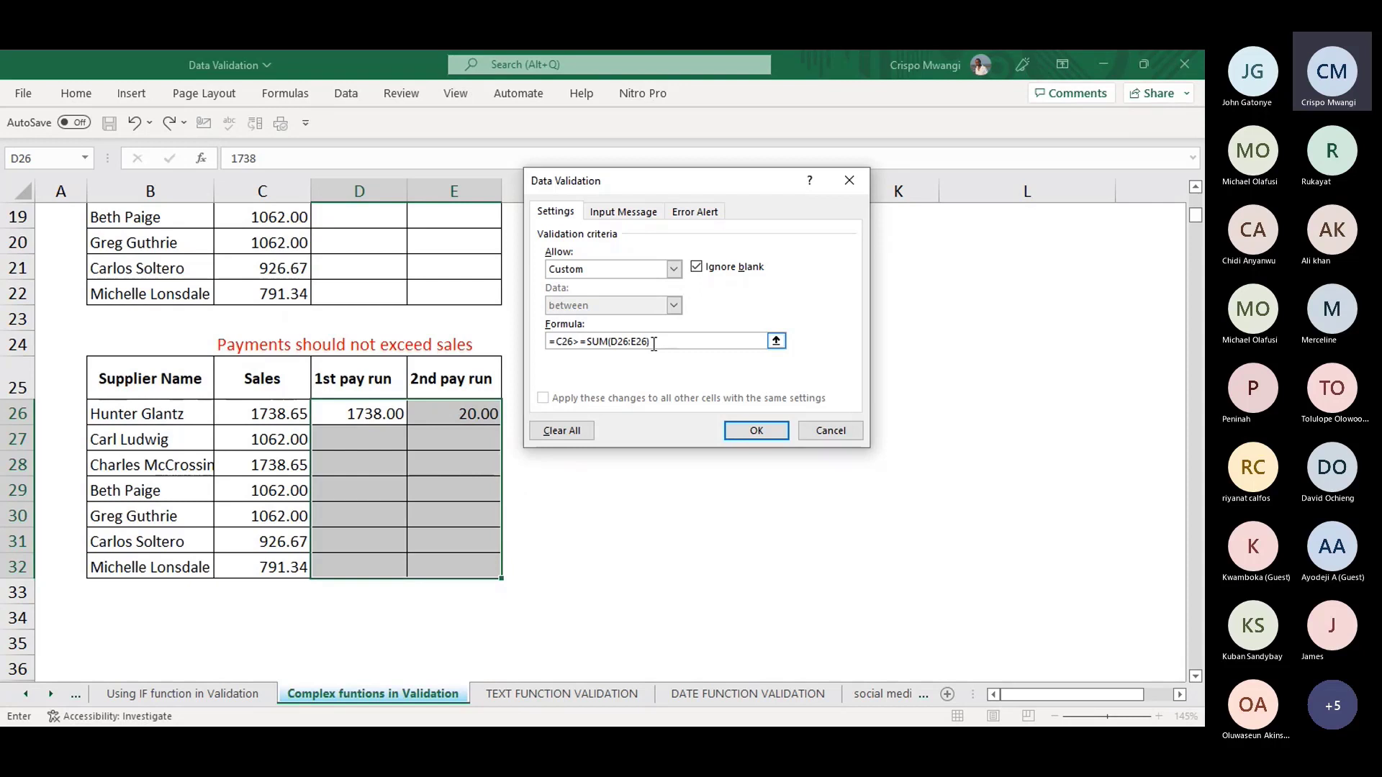
left_click(756, 430)
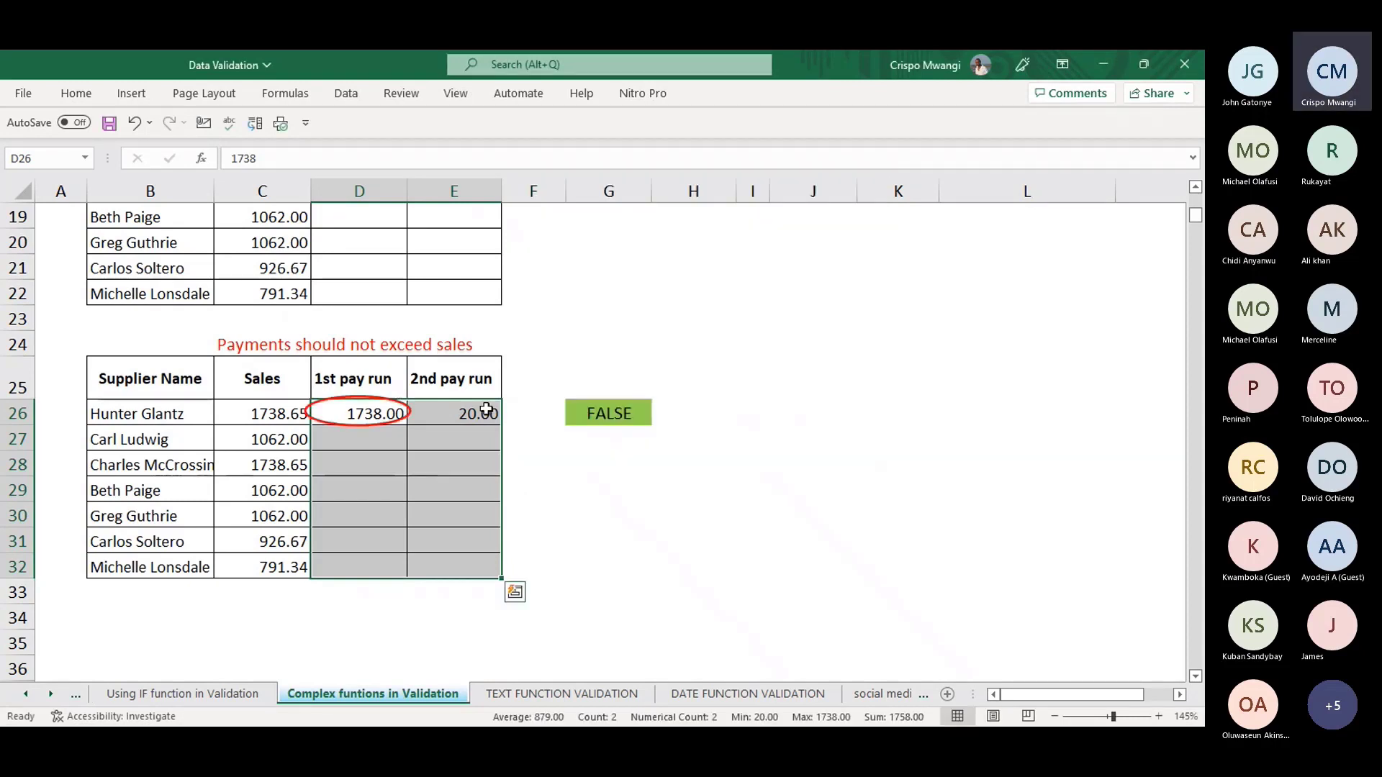
- Change the second pay run in E26 from 20 to 40
left_click(480, 432)
left_click(452, 413)
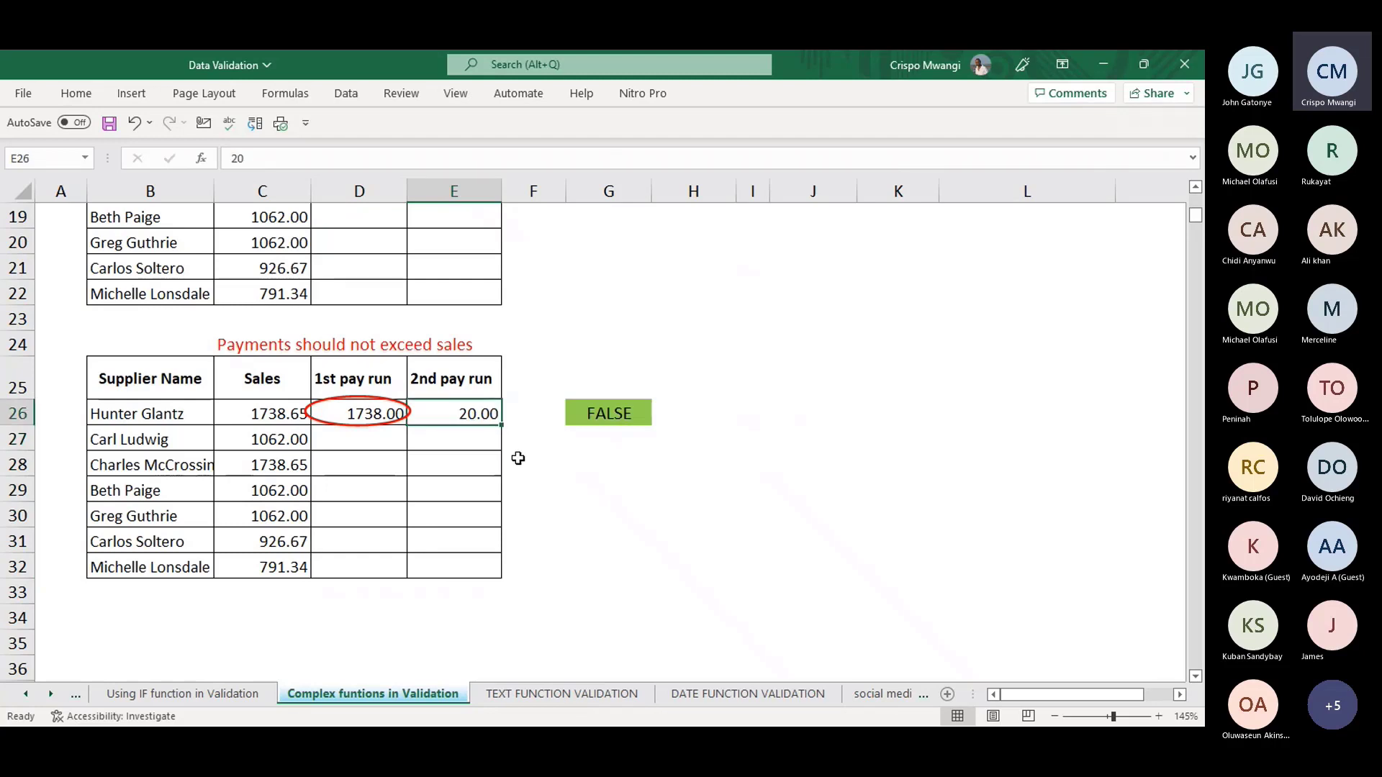
key("Delete")
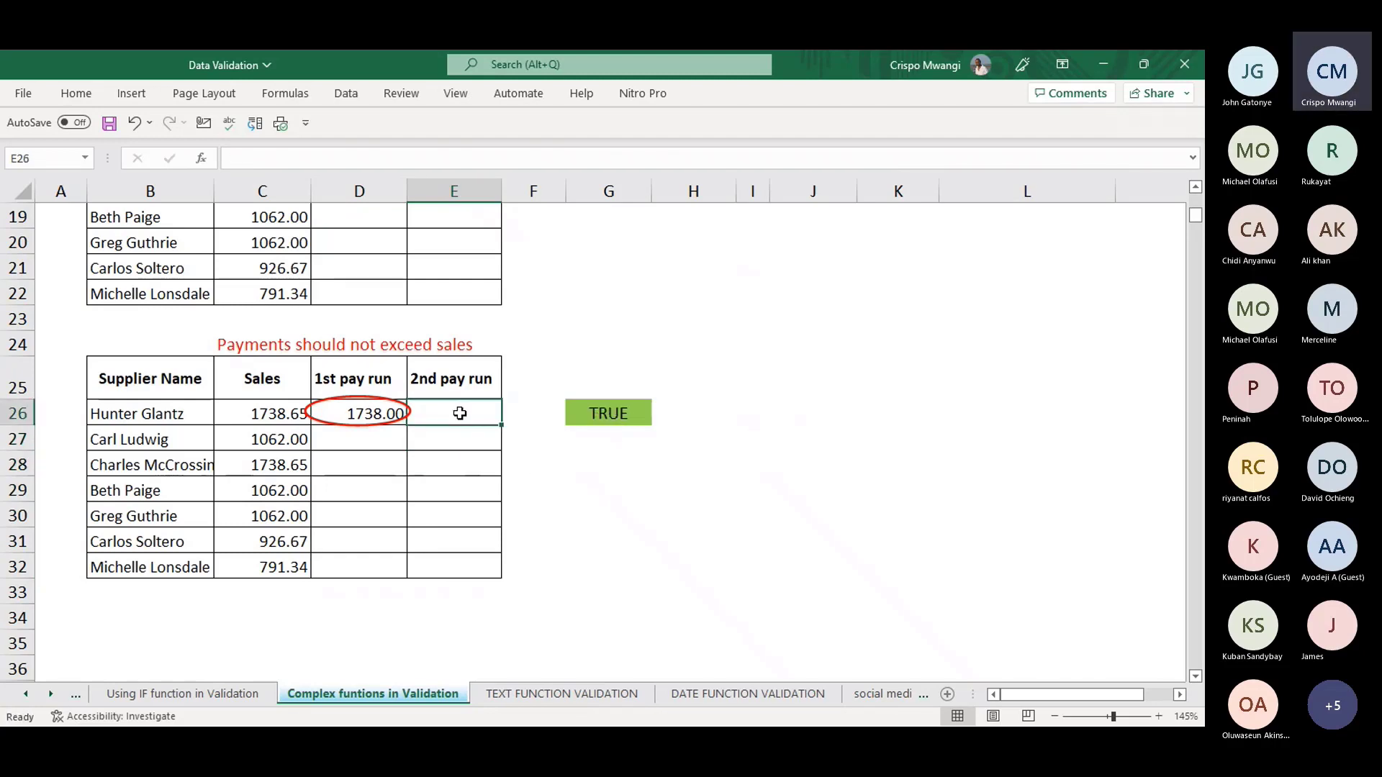
type("40")
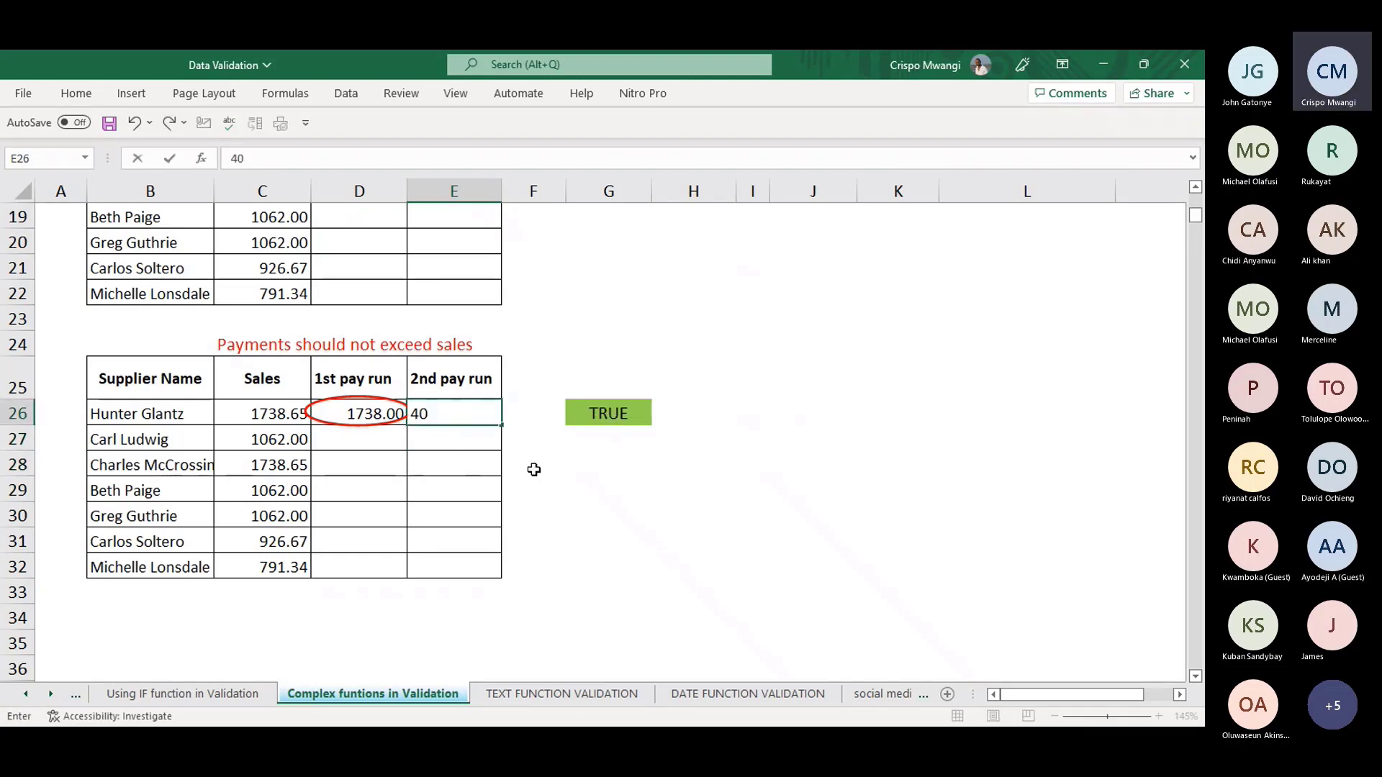
key("Return")
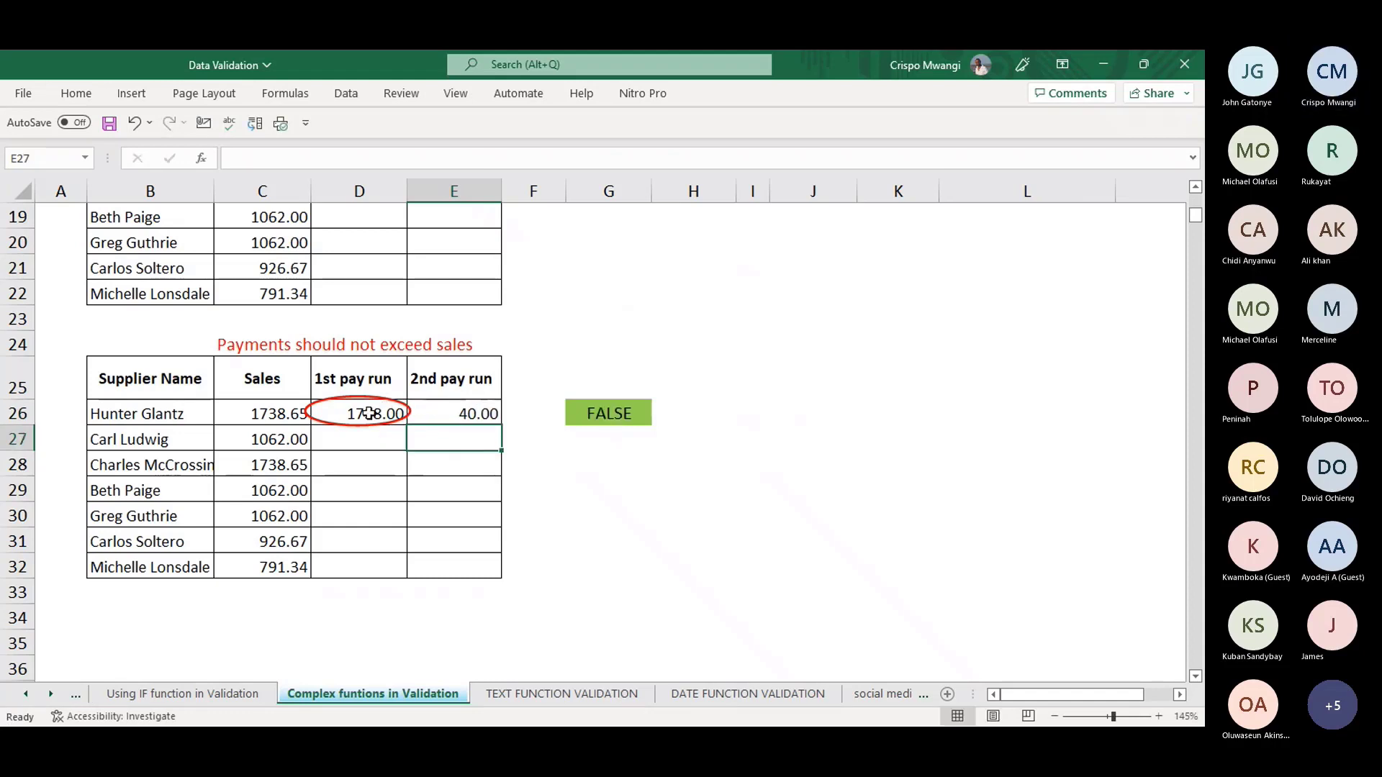
- Try entering 1072 in D27 and cancel when the error alert rejects it
left_click(350, 443)
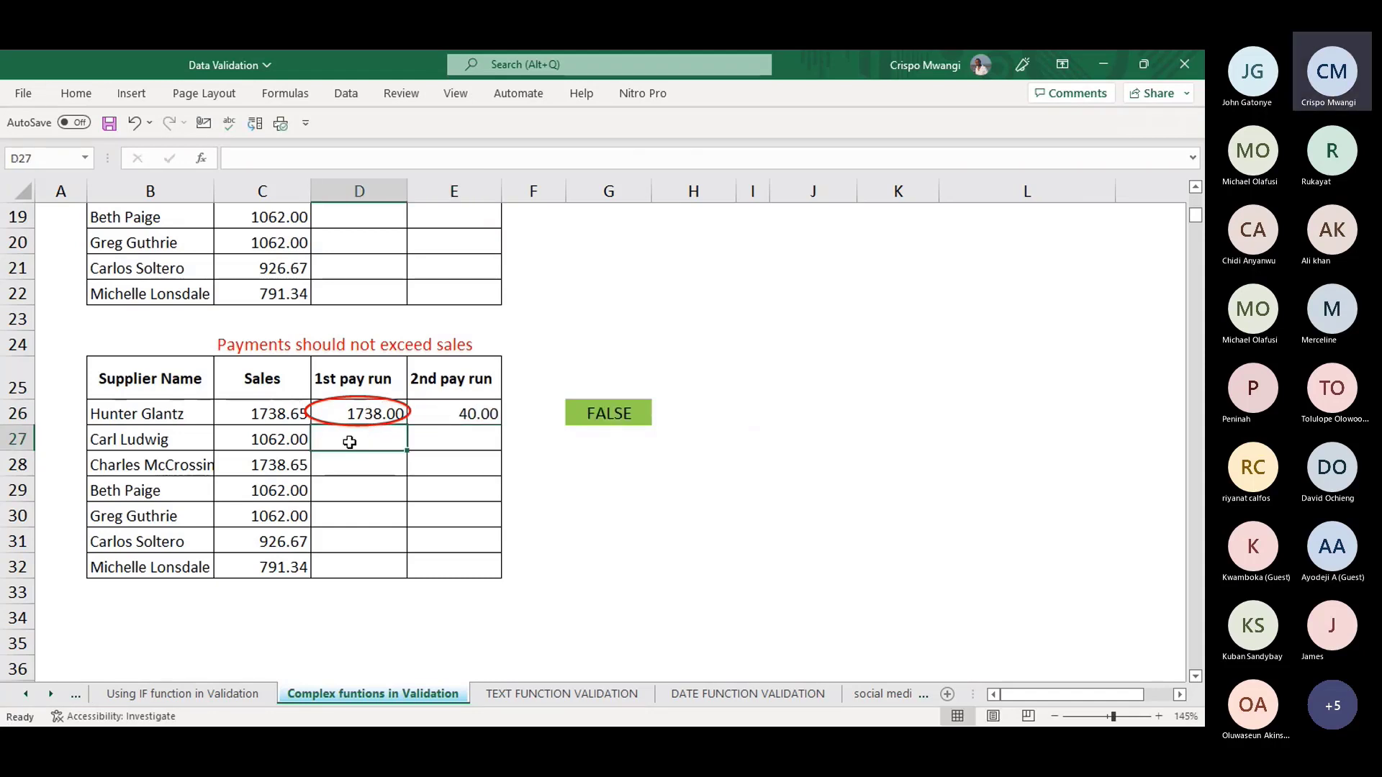
type("10")
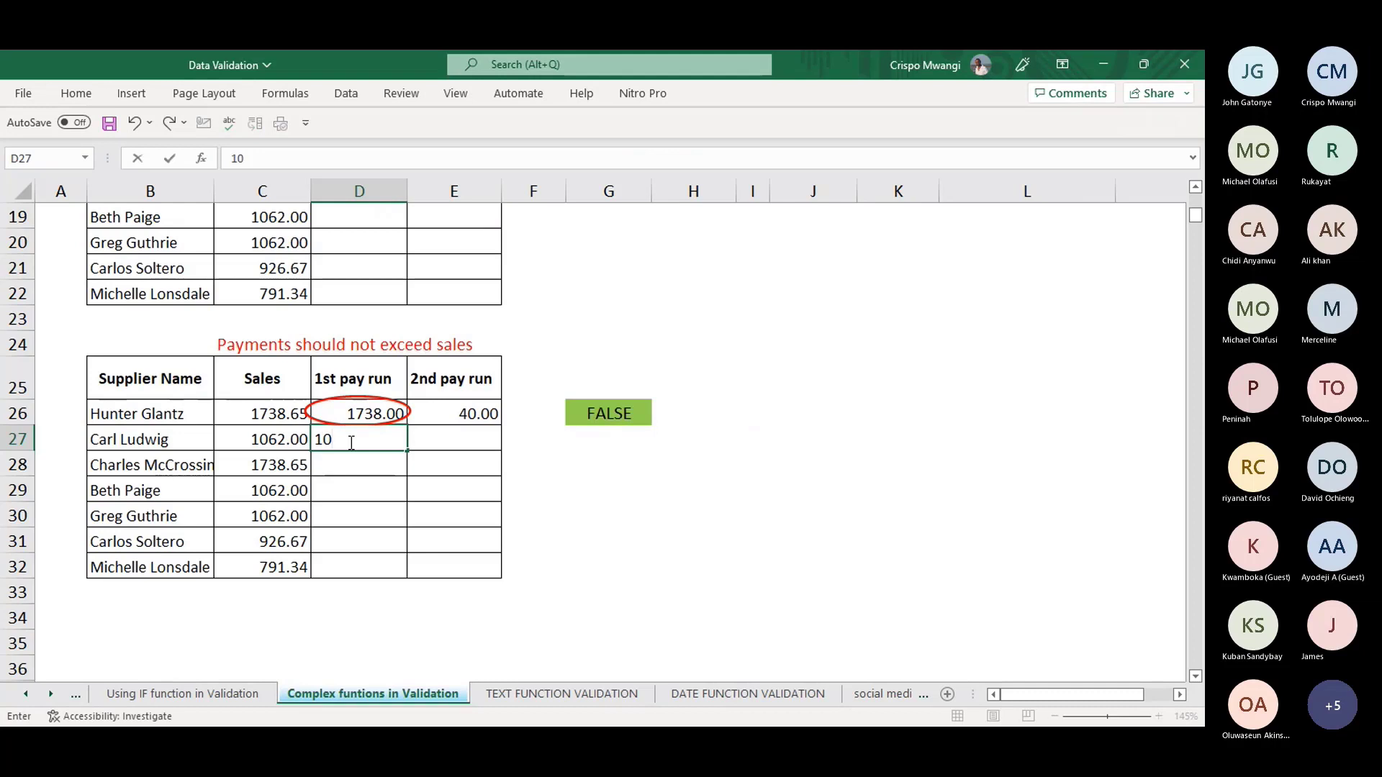
type("72")
key("Return")
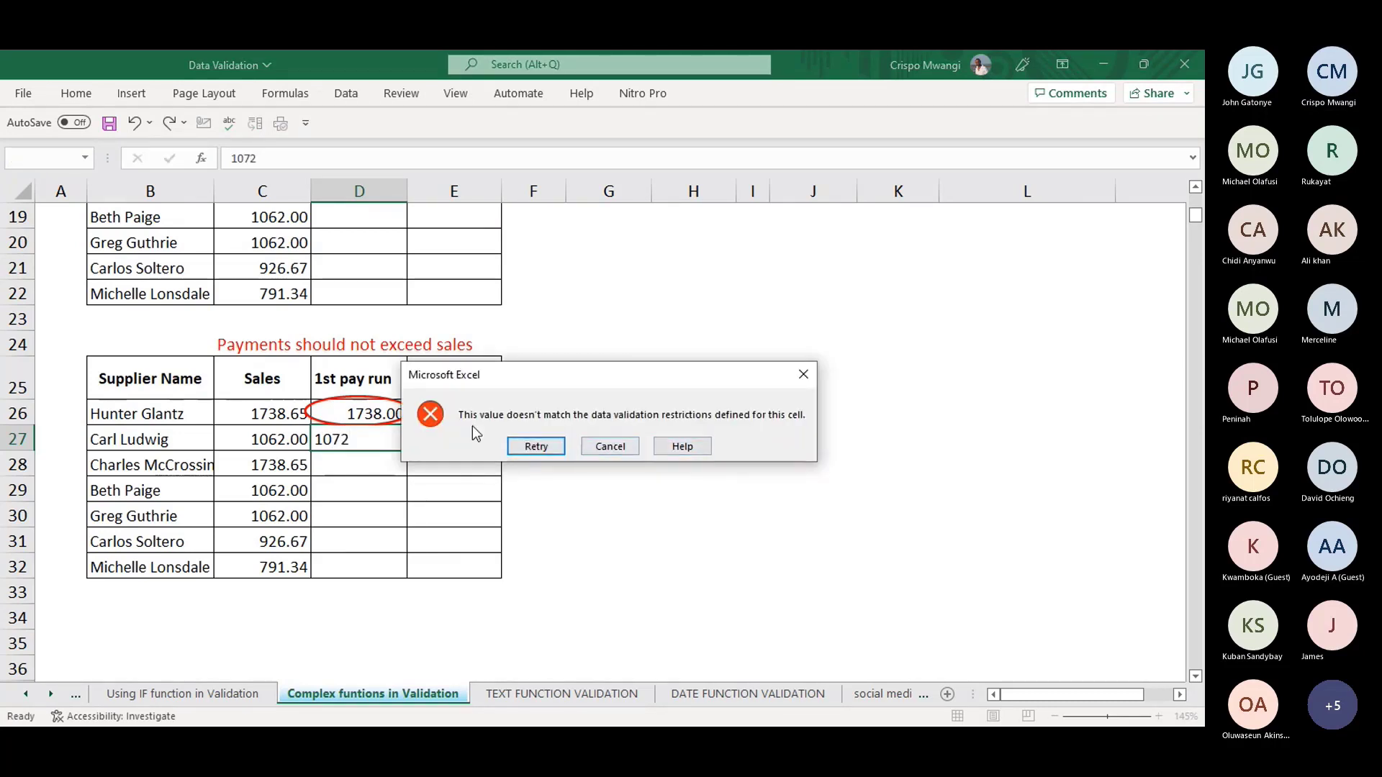
left_click(804, 375)
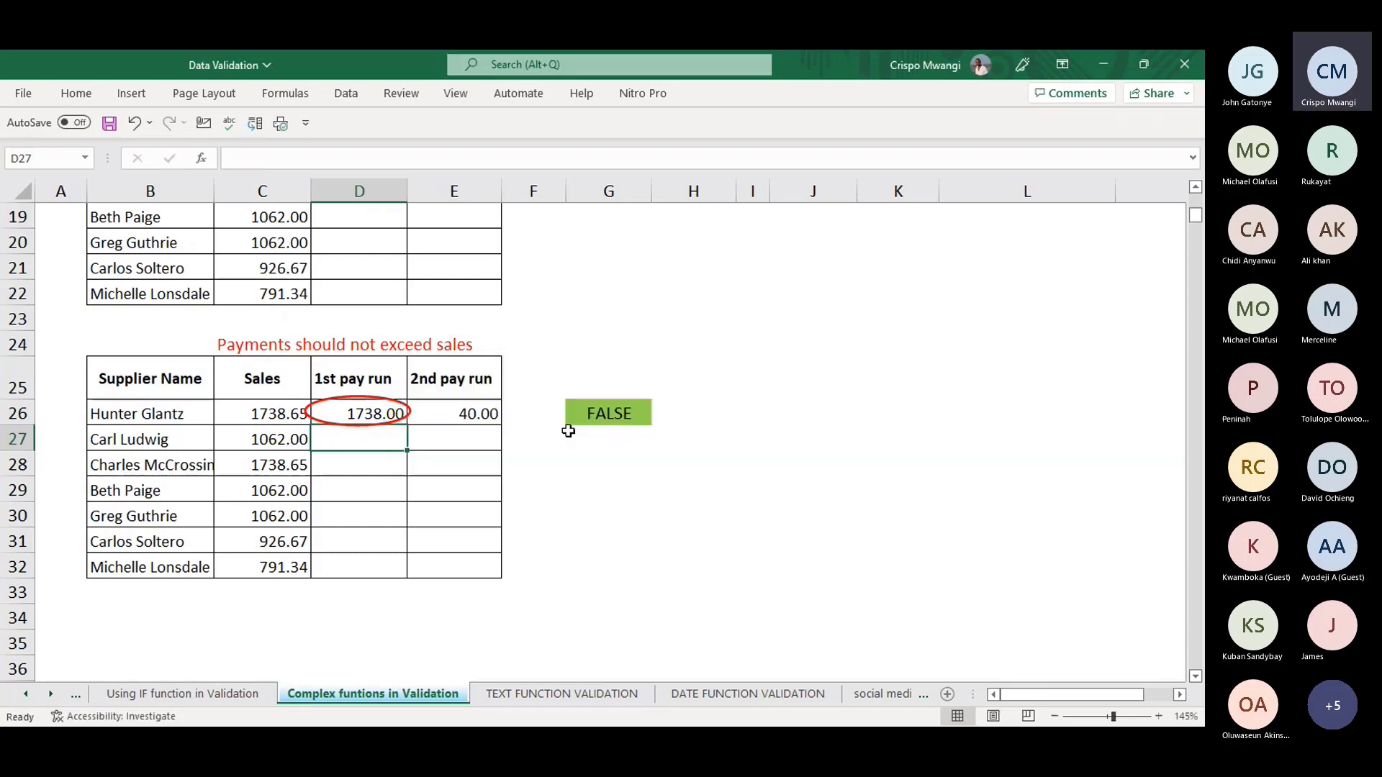
- Review the G26 check formula's cell references without changing it
left_click(613, 413)
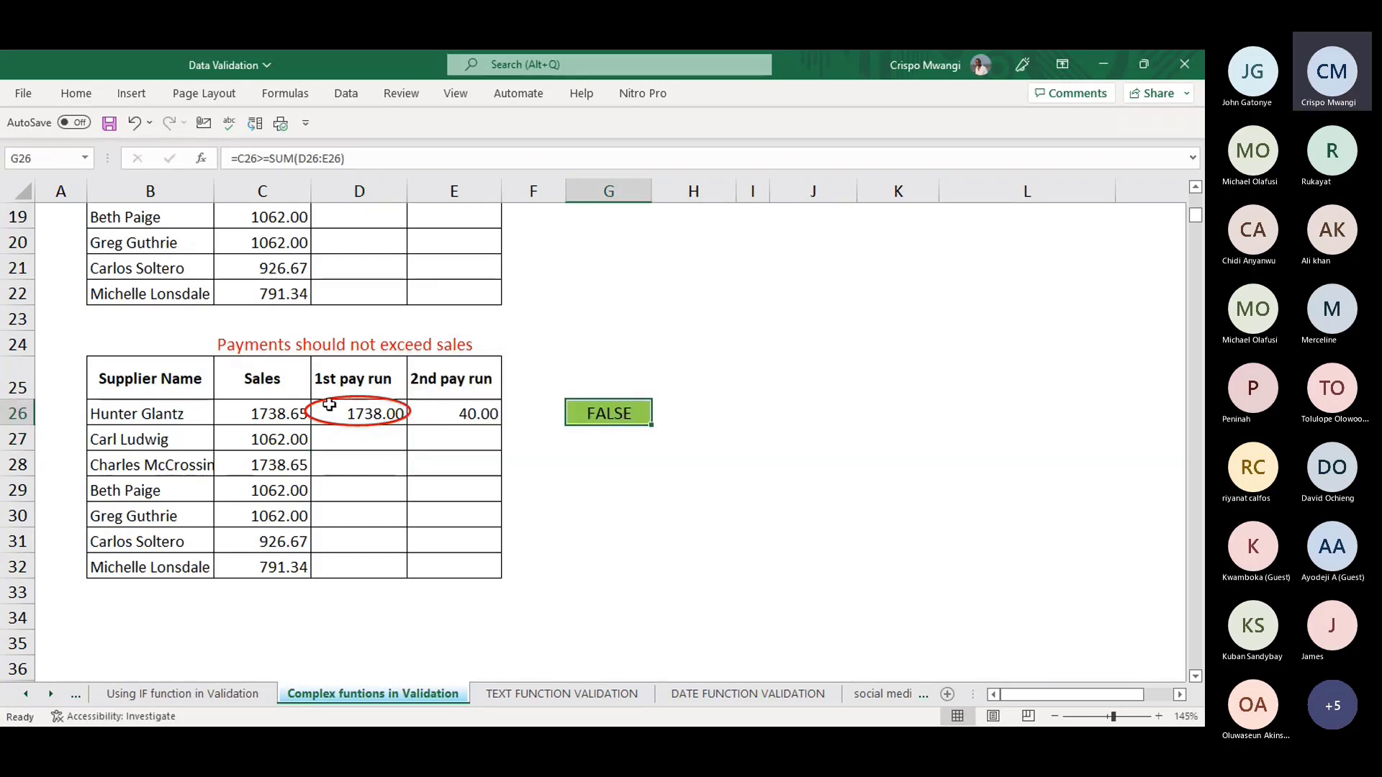
left_click(376, 159)
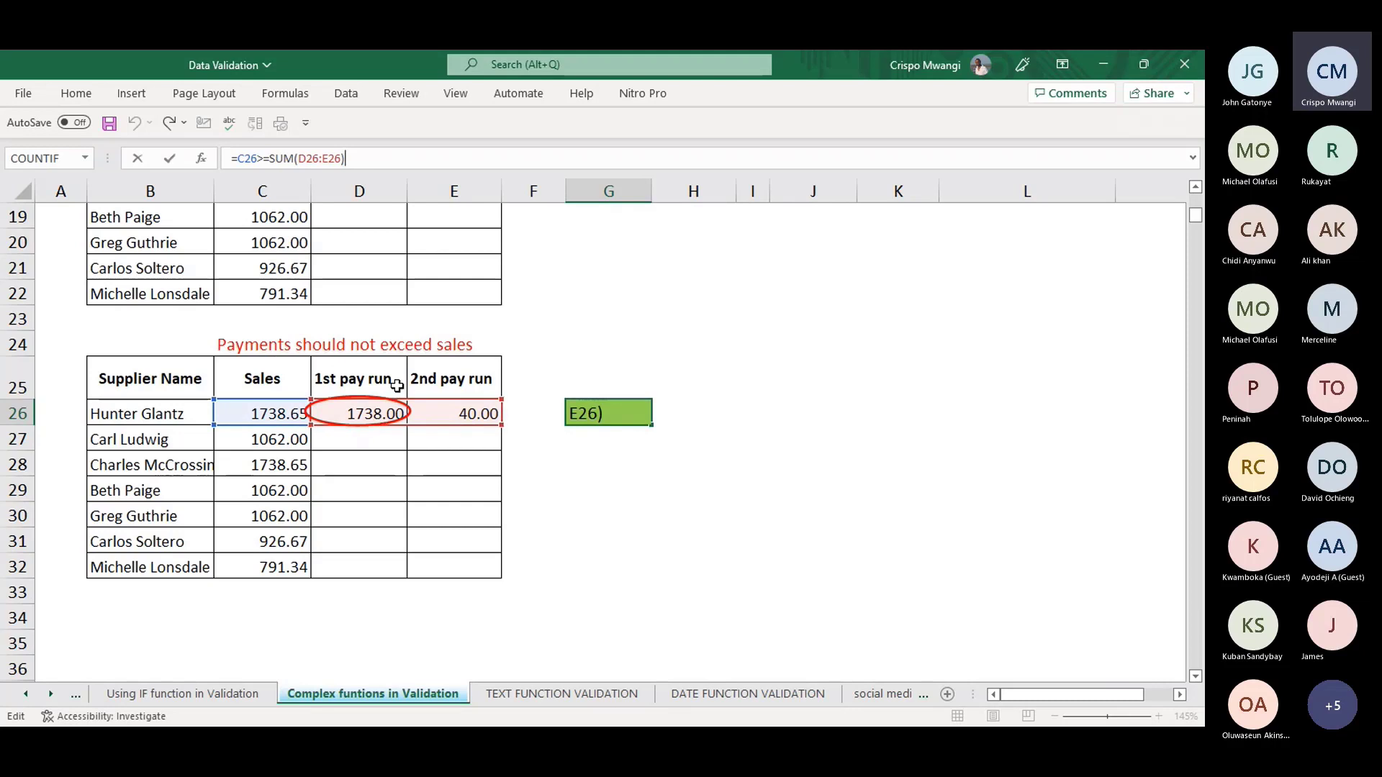
left_click(849, 497)
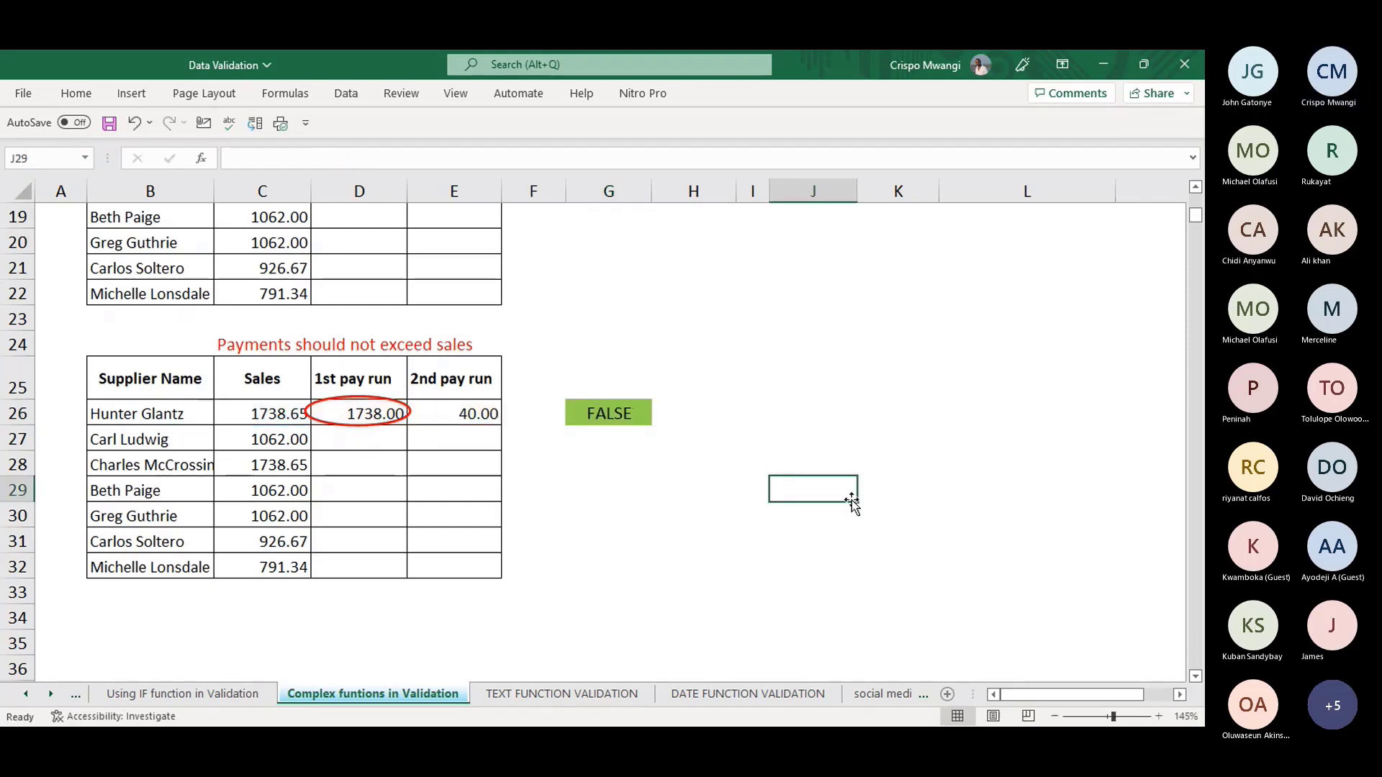
left_click(590, 416)
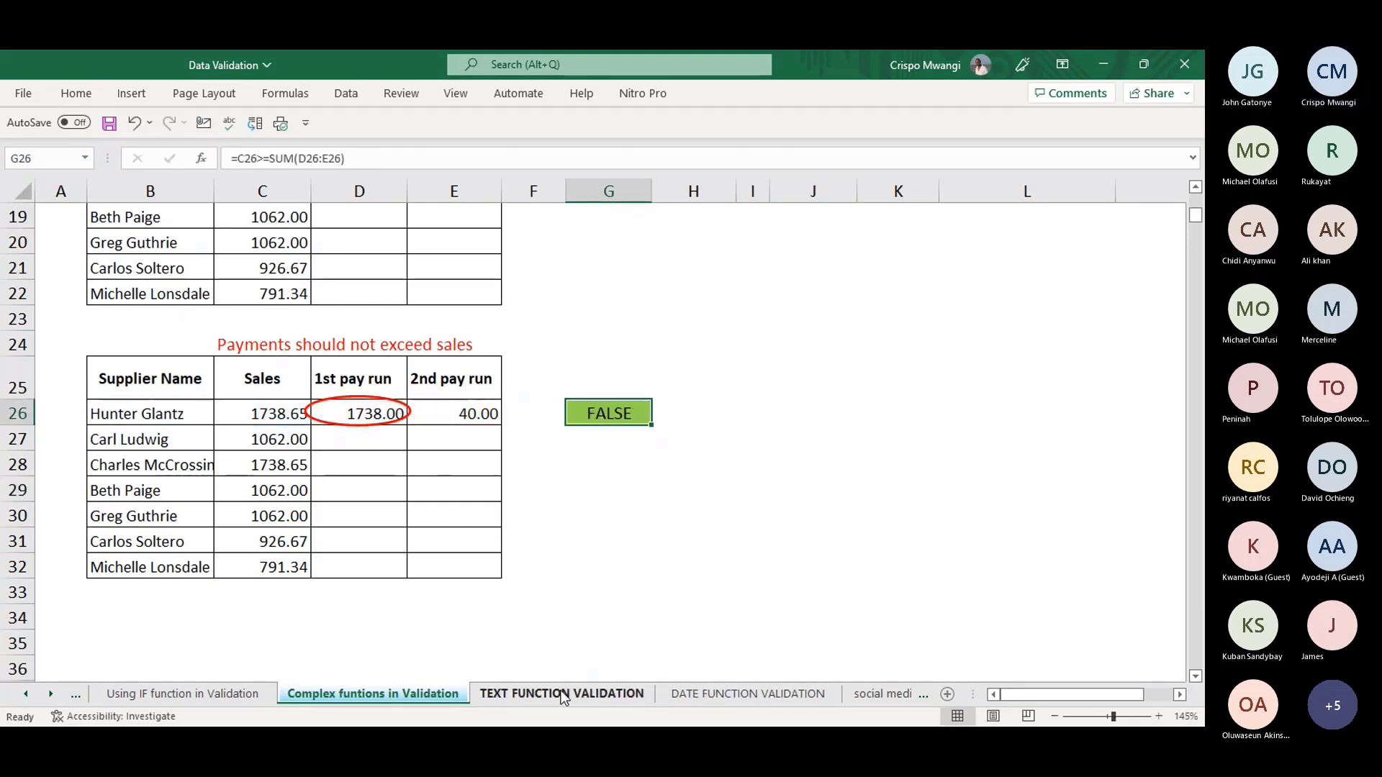
- Switch to the TEXT FUNCTION VALIDATION sheet and select Employee Code cell C3
left_click(538, 697)
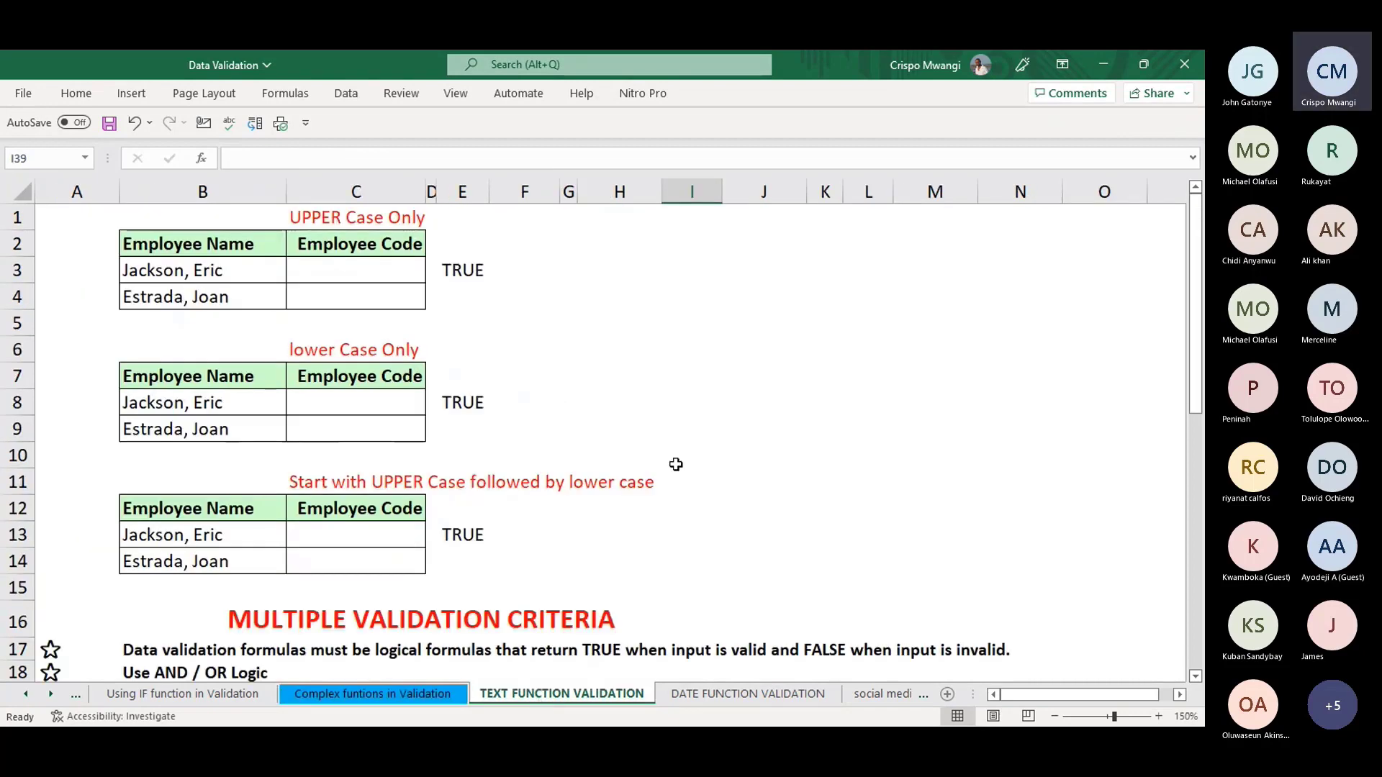
left_click(367, 693)
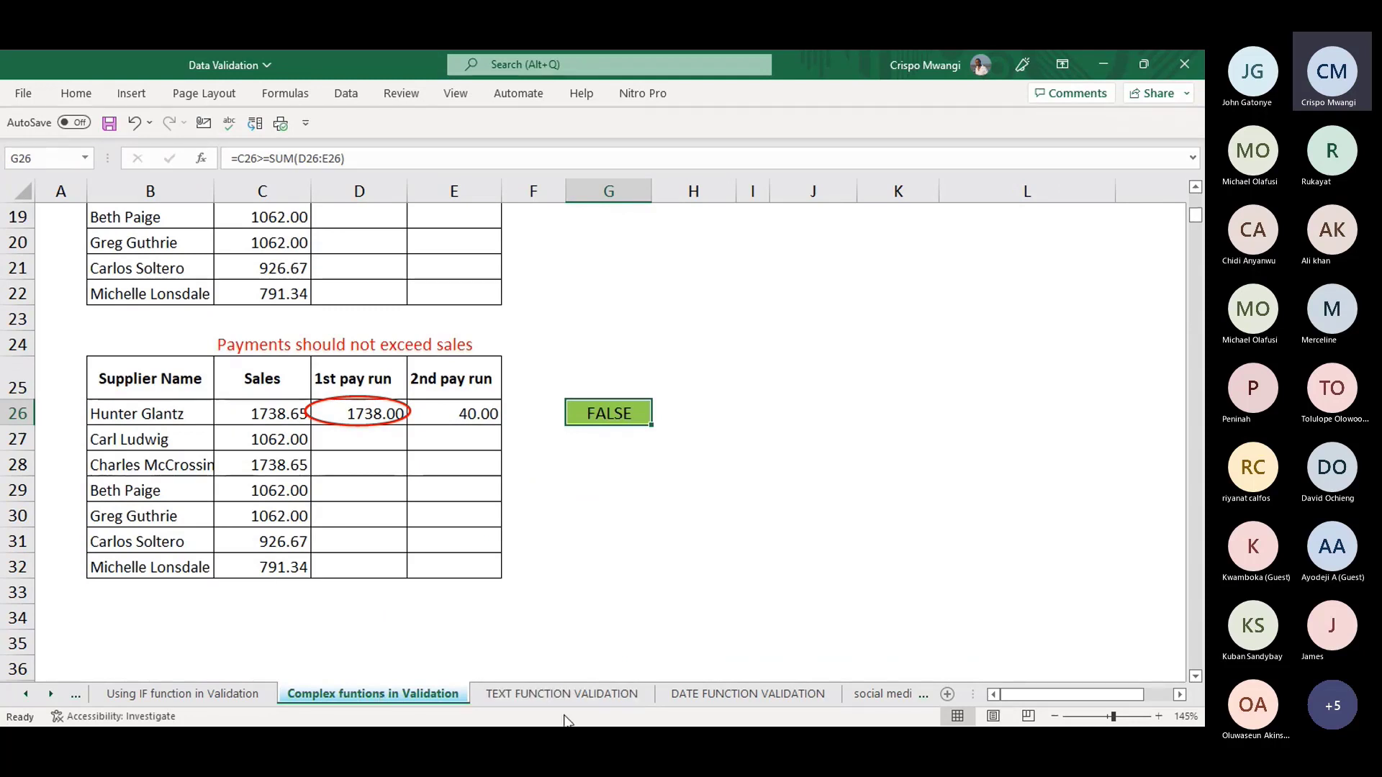
left_click(554, 694)
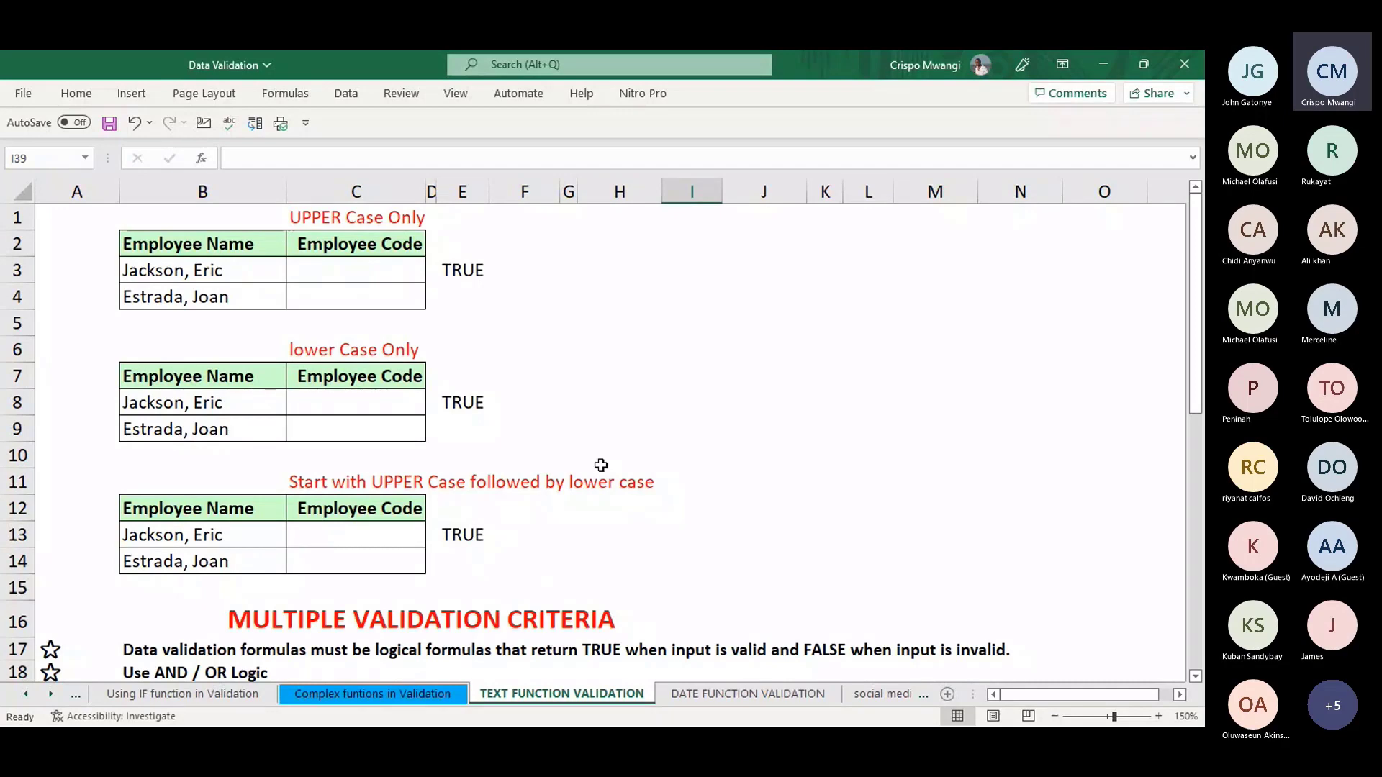
left_click(825, 458)
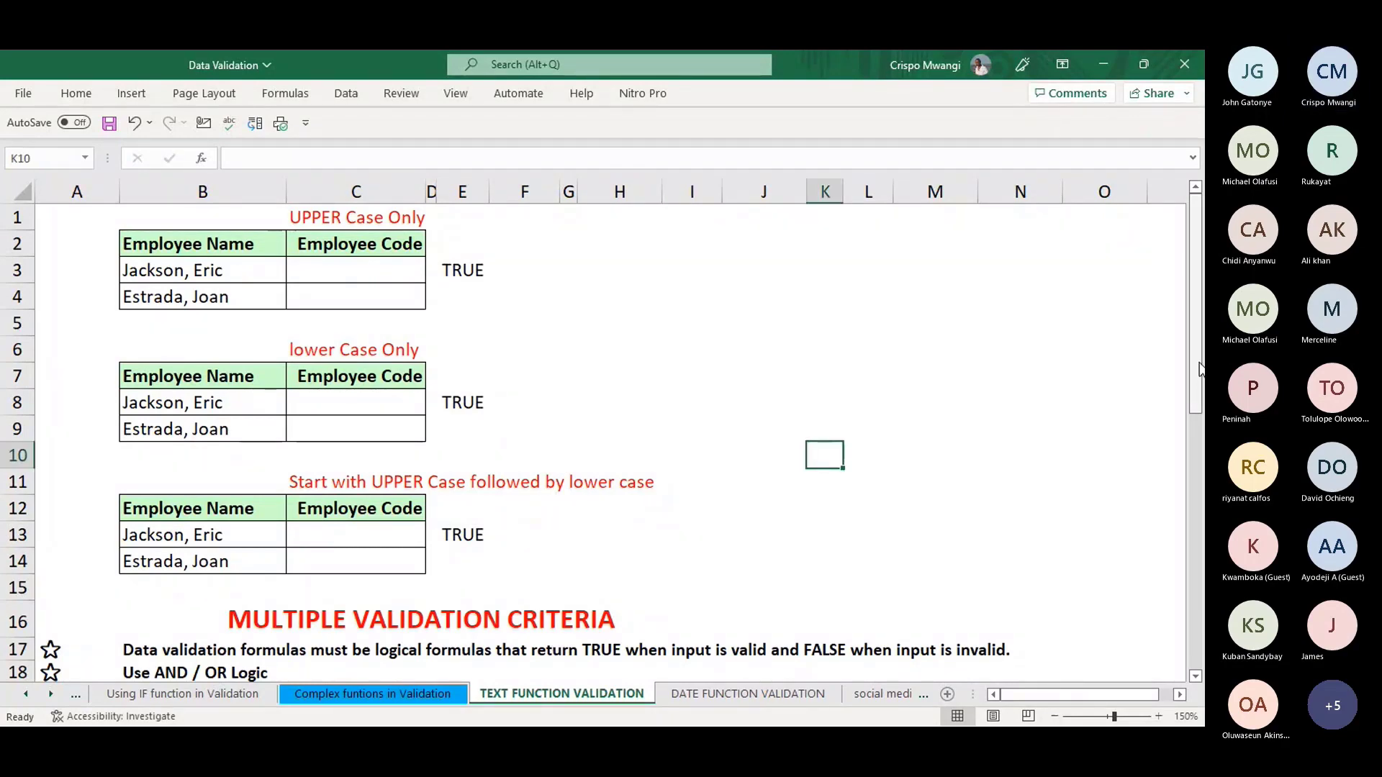
mouse_move(1201, 369)
left_mouse_down()
mouse_move(1198, 385)
mouse_move(1198, 365)
left_mouse_up()
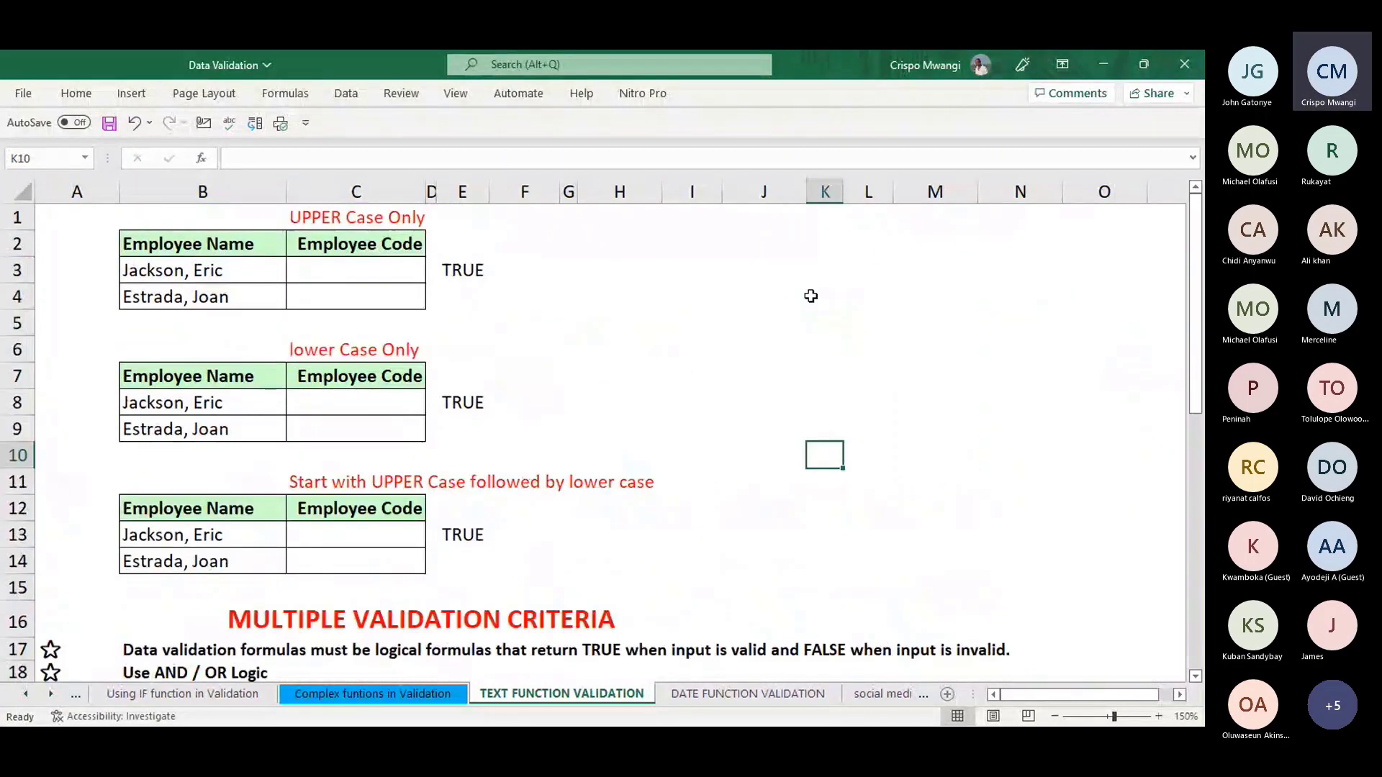
left_click(519, 286)
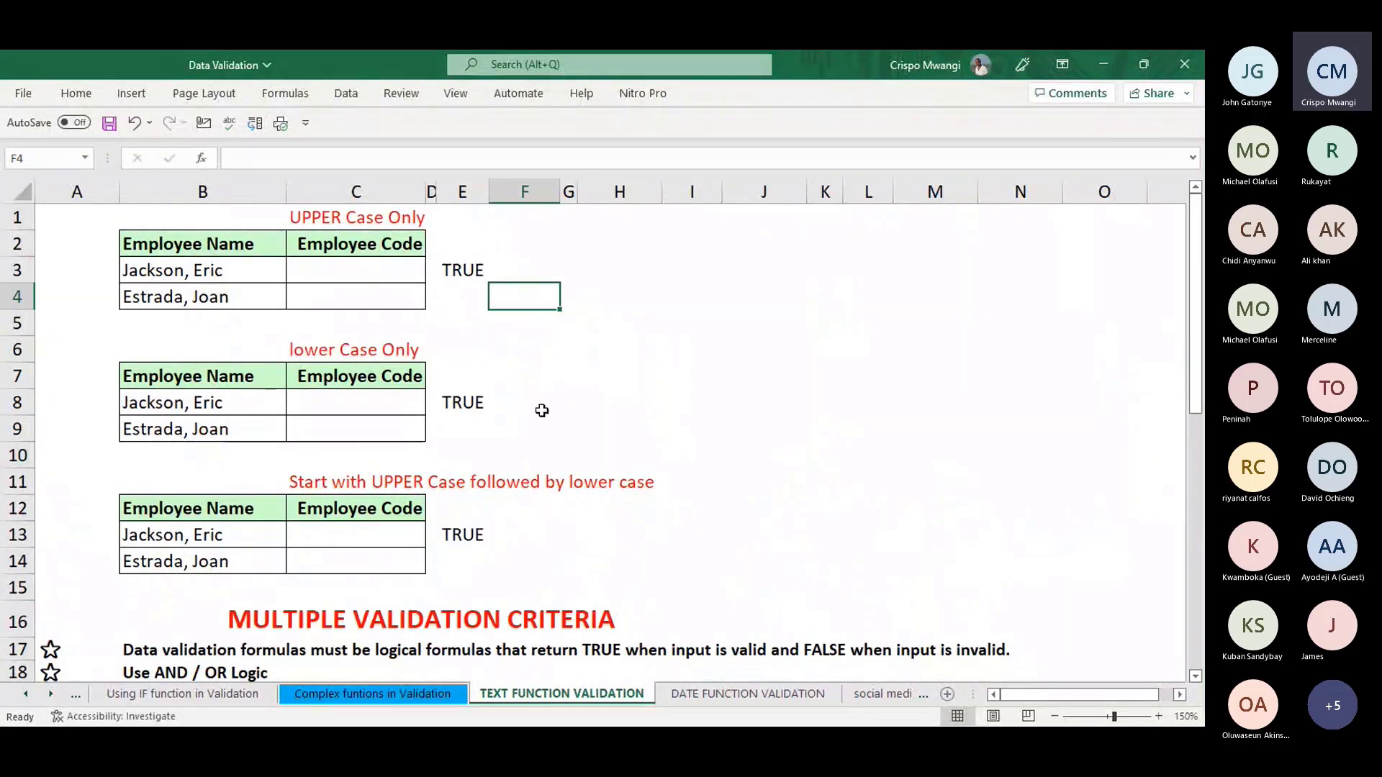
left_click(340, 271)
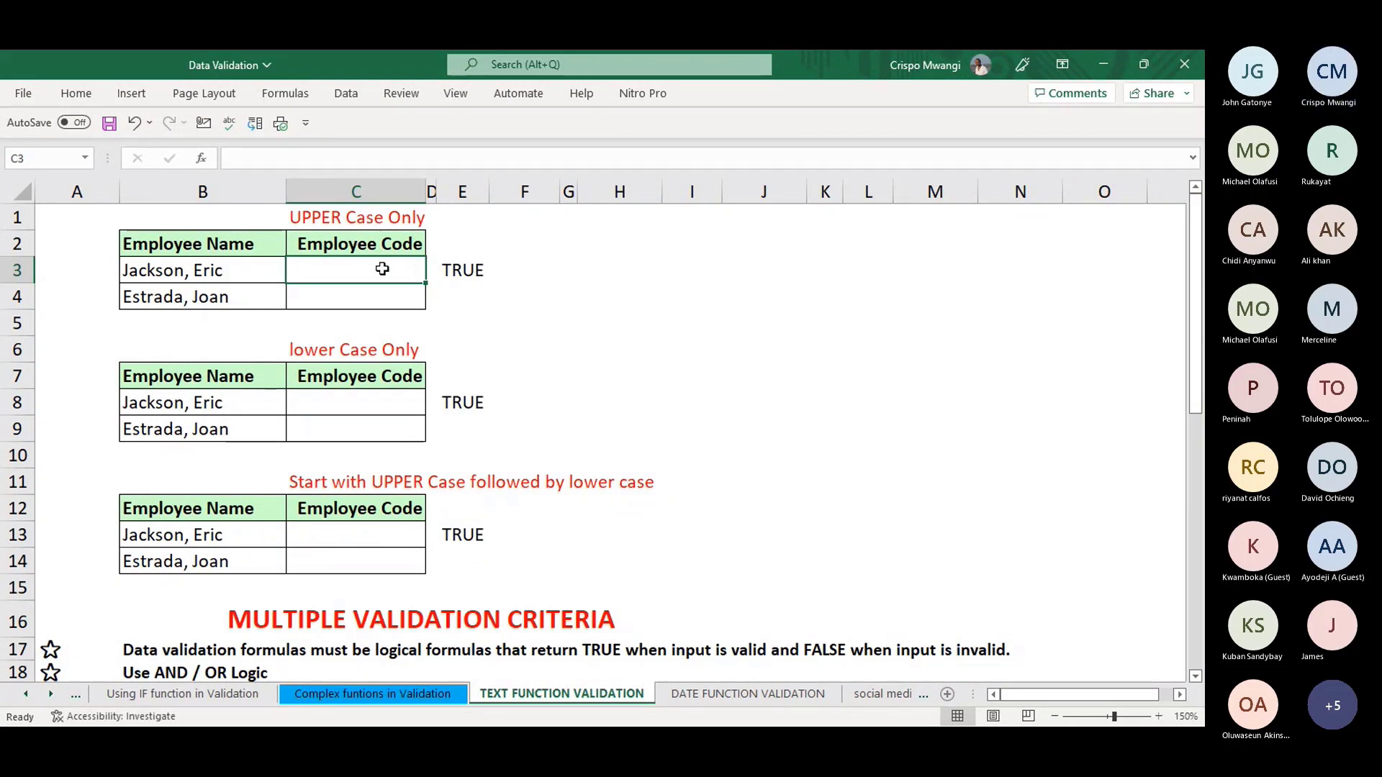
- Clear all existing validation from Employee Code cells C3:C4
left_click_drag(383, 269, 381, 292)
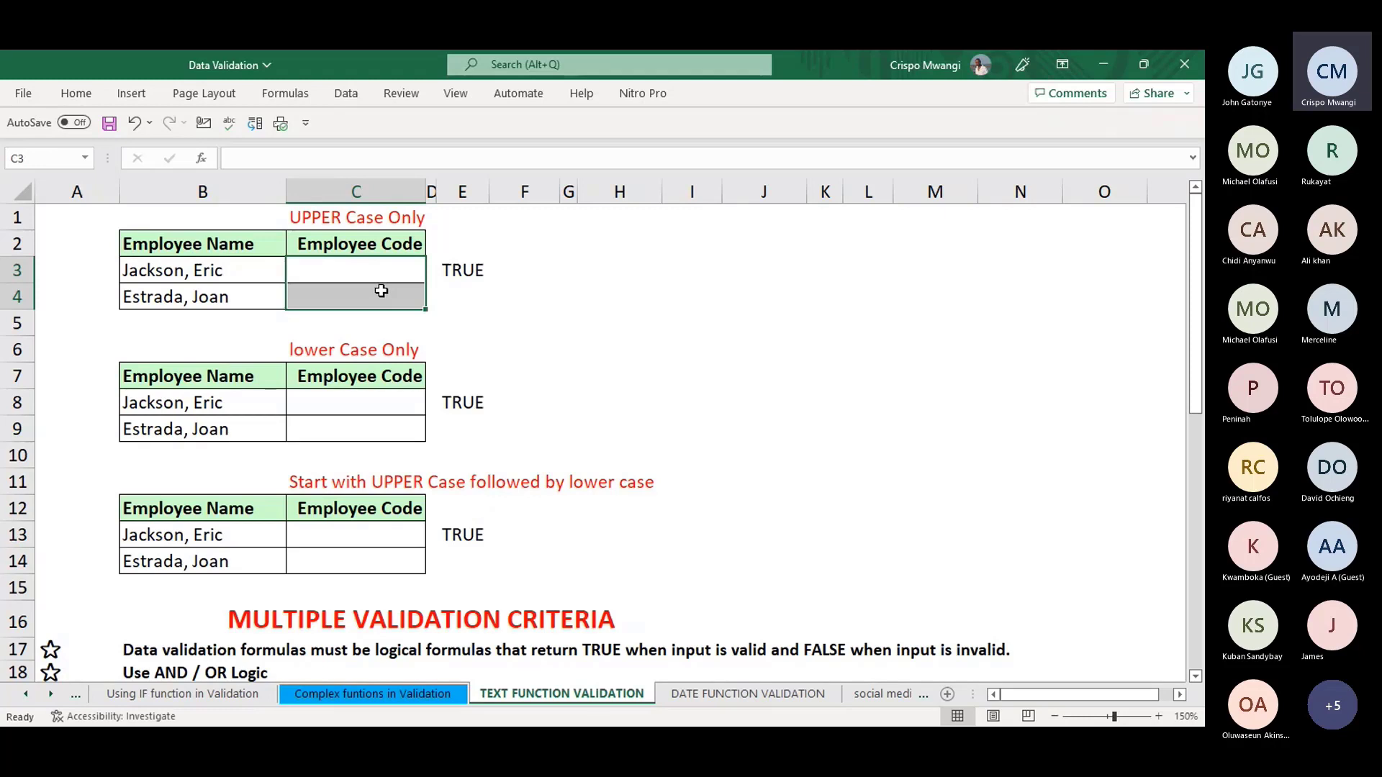
key("alt+a")
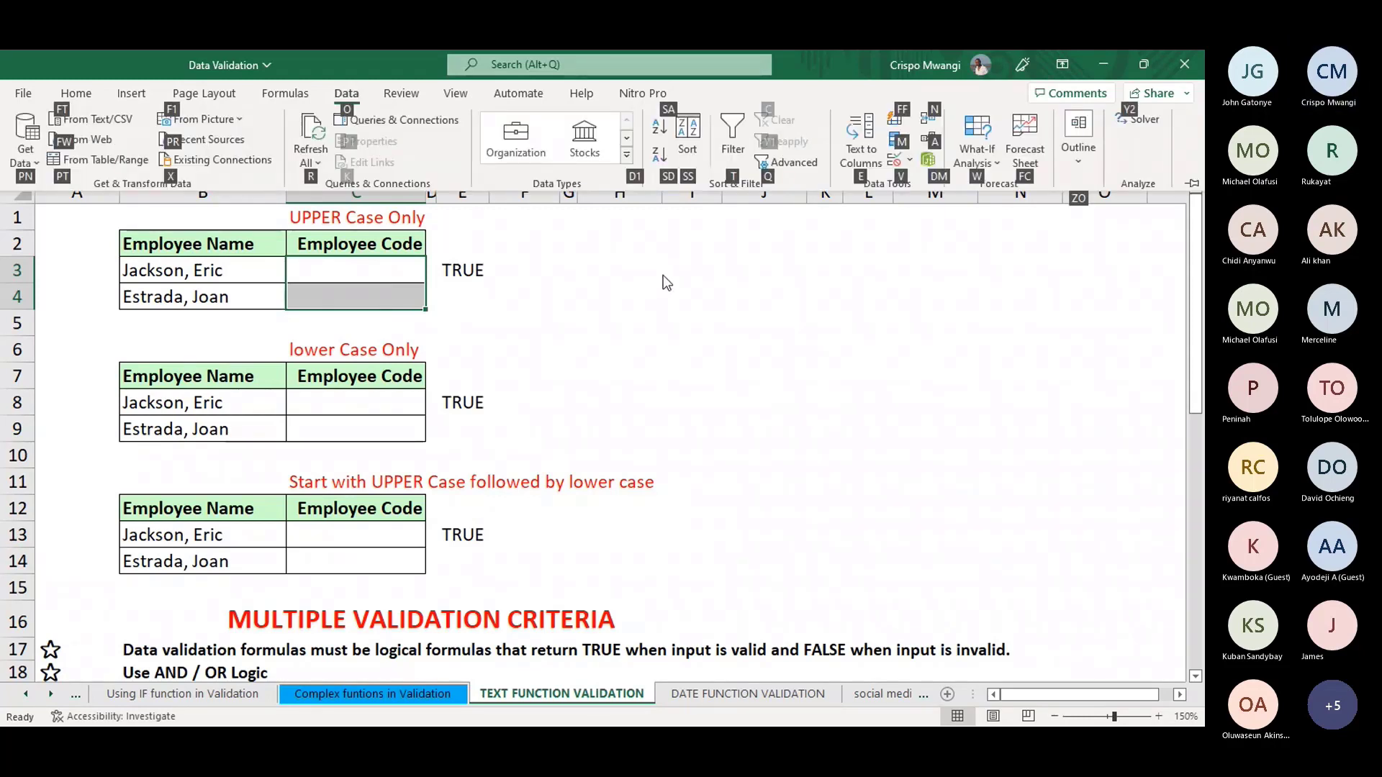
key("v")
key("v")
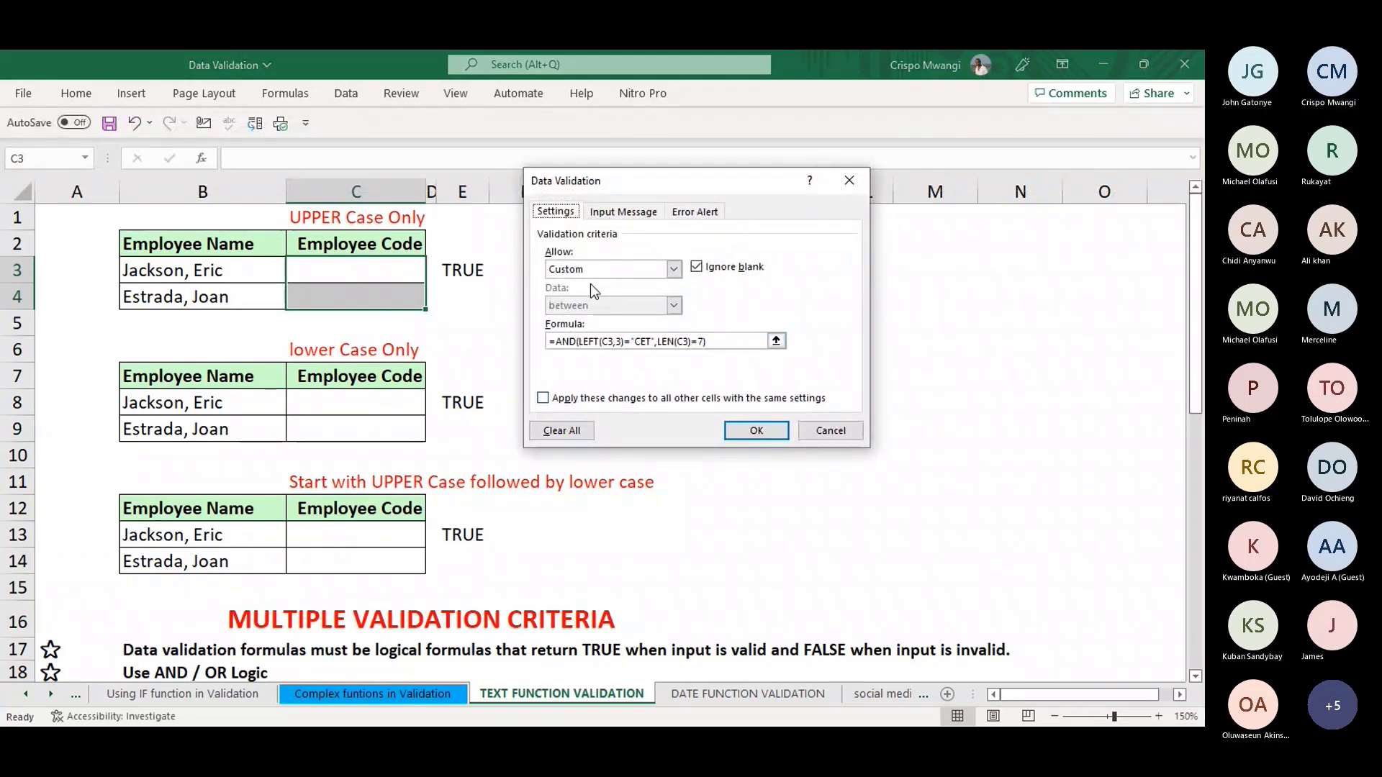
left_click(576, 432)
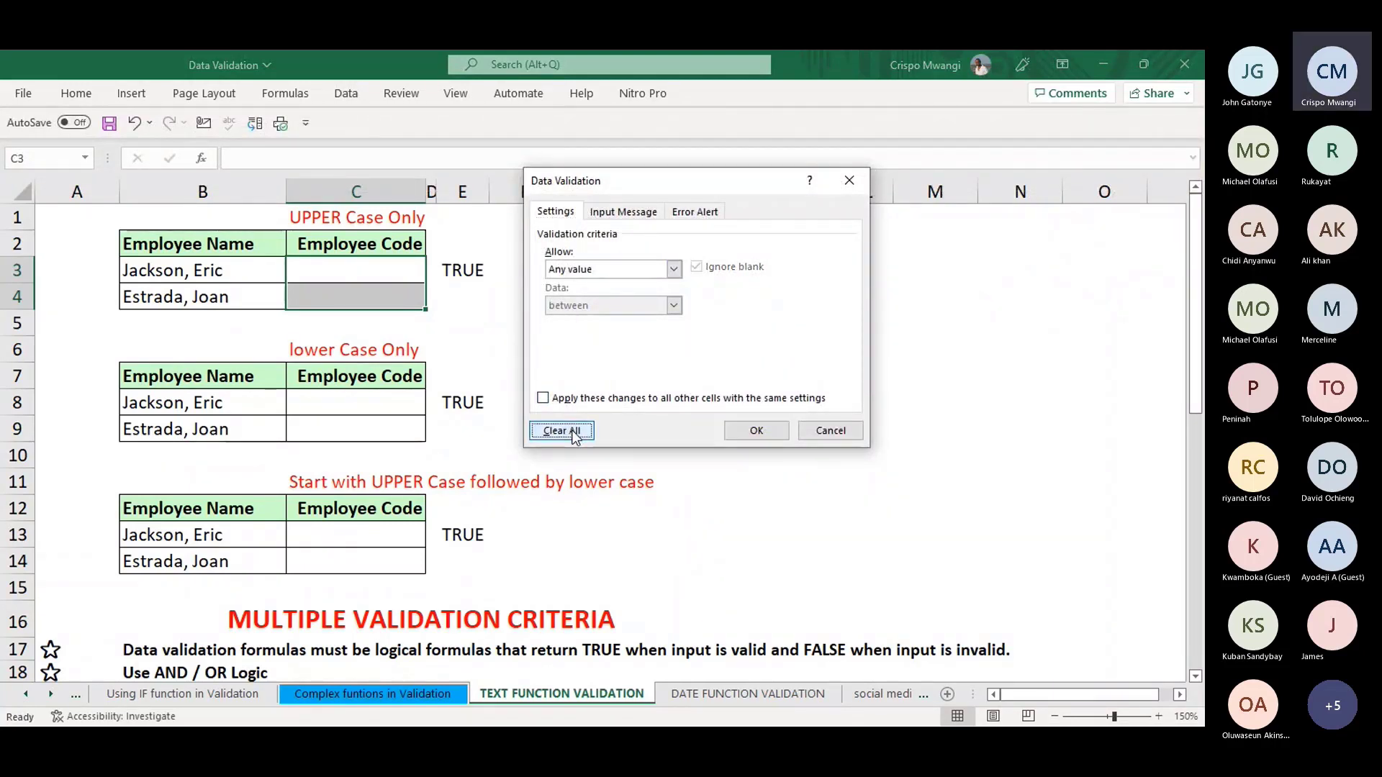
left_click(763, 436)
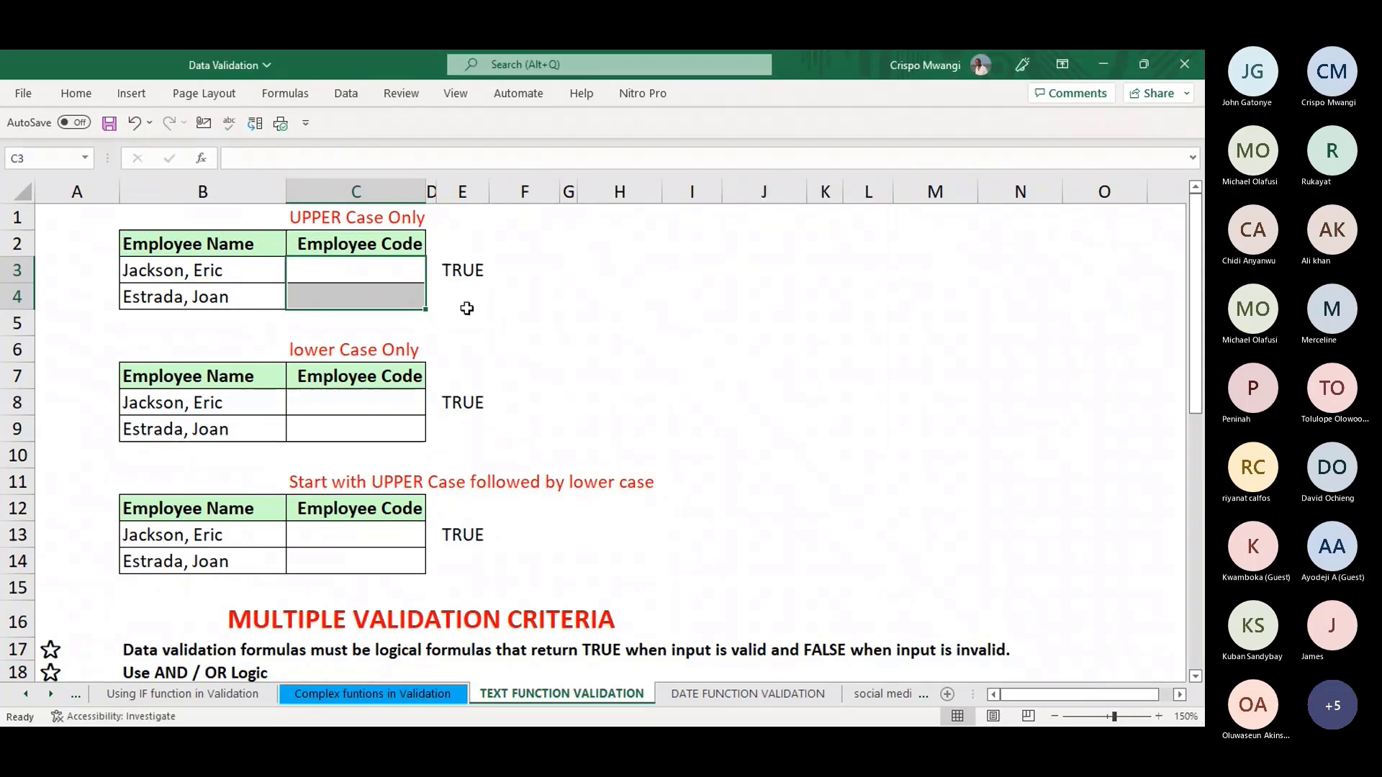
- Give C3:C4 a Custom validation rule =EXACT(C3,UPPER(C3))
key("alt+a")
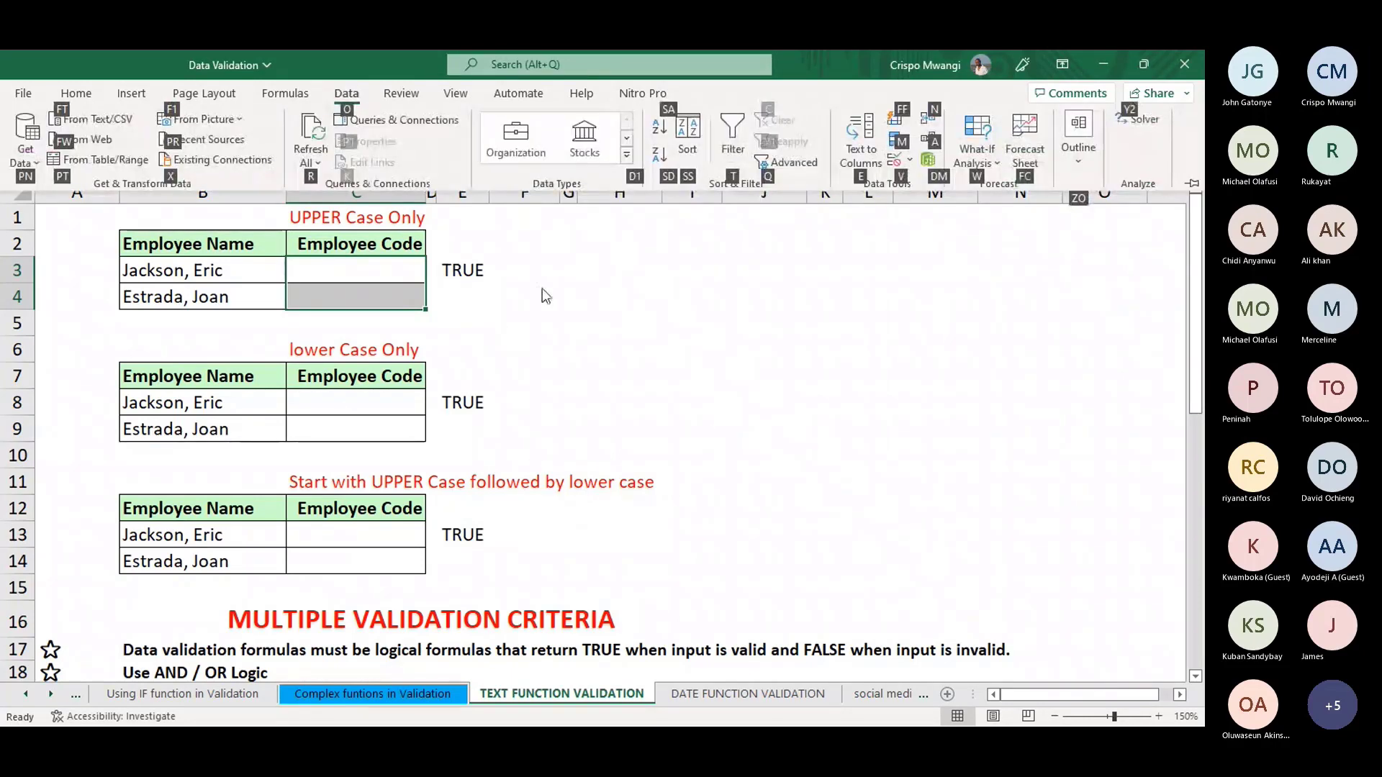
key("v")
key("v")
left_click(674, 269)
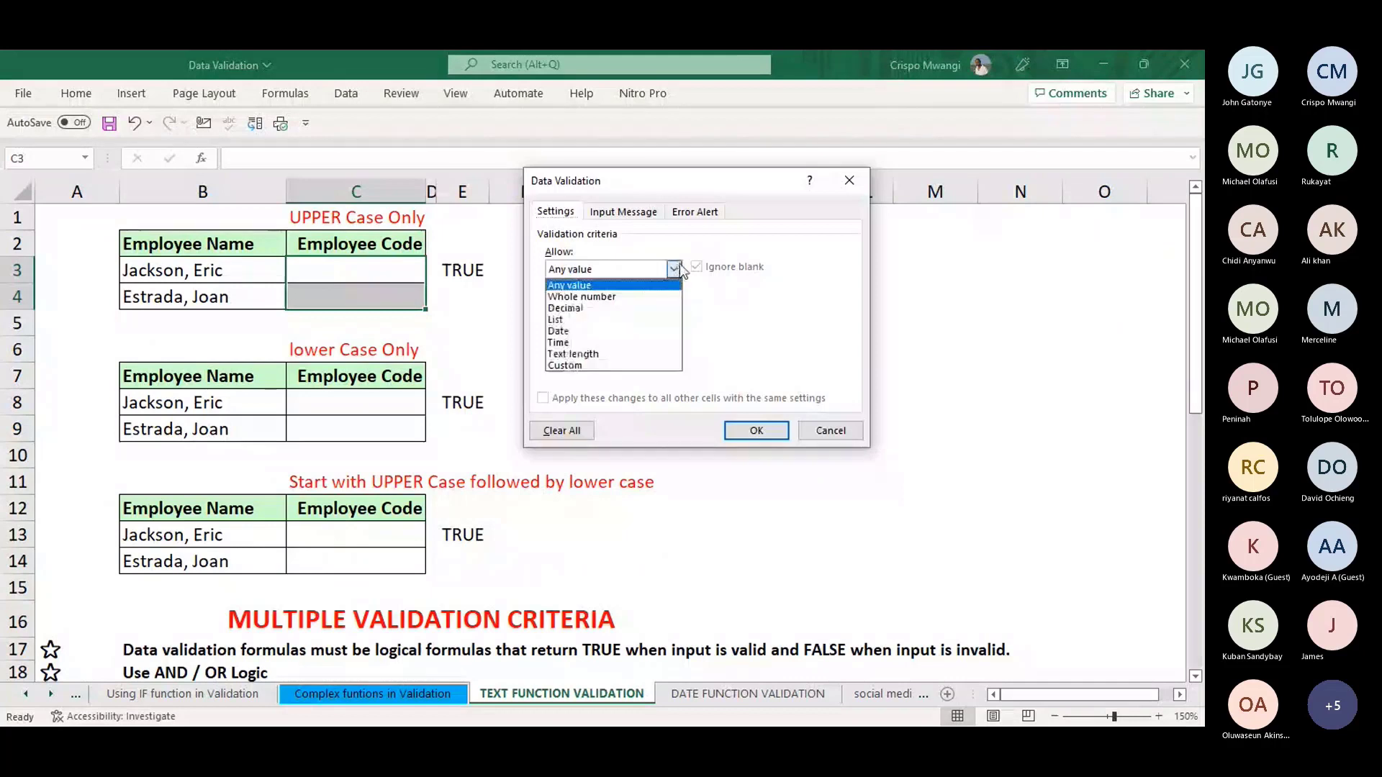
left_click(589, 367)
left_click(616, 341)
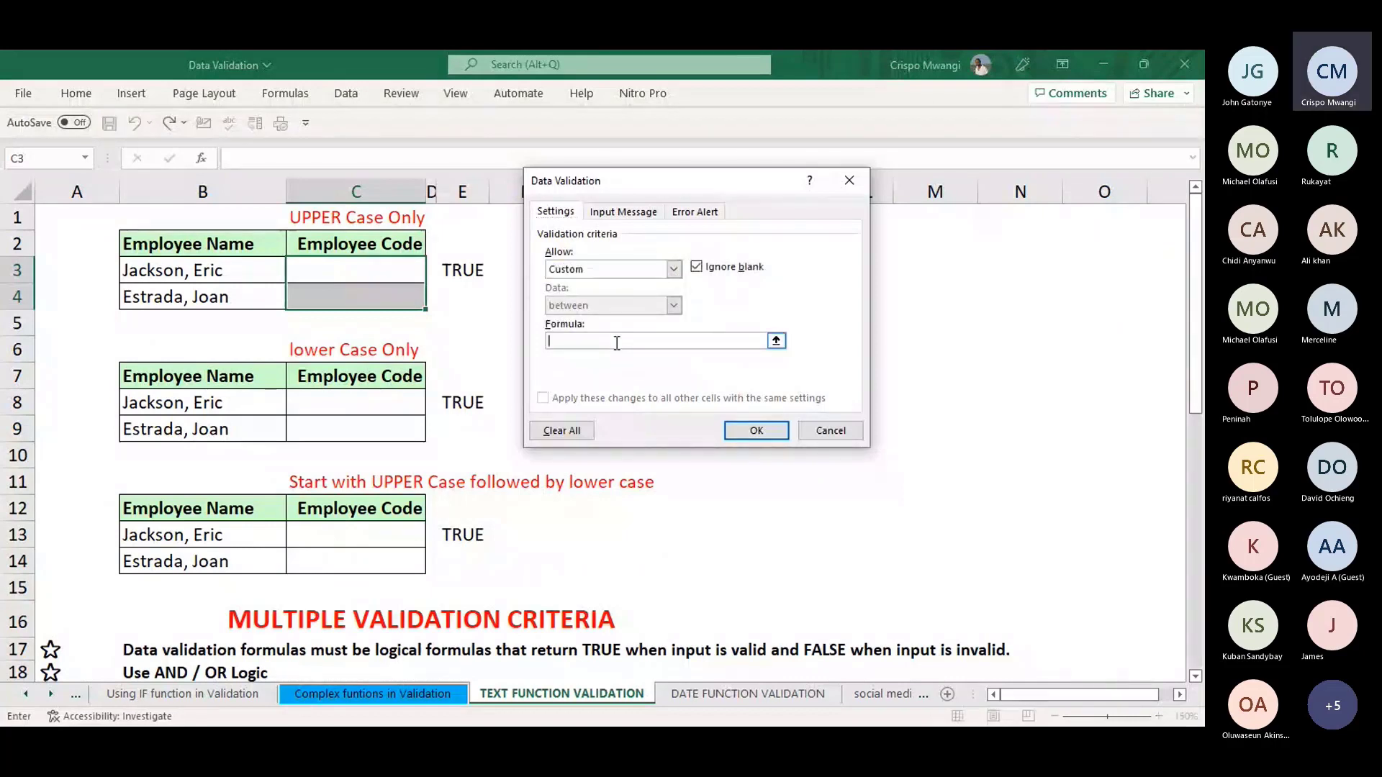
left_click_drag(684, 179, 745, 196)
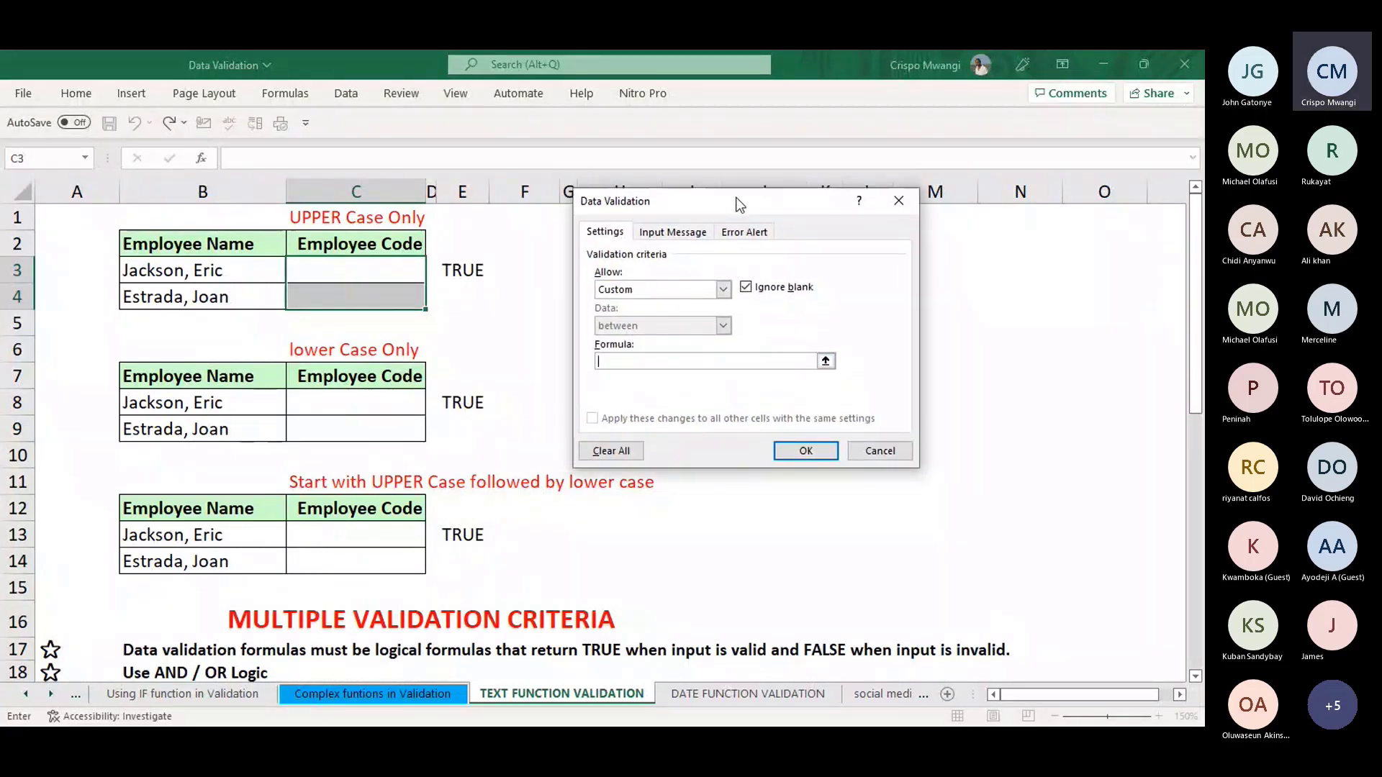
type("=EX")
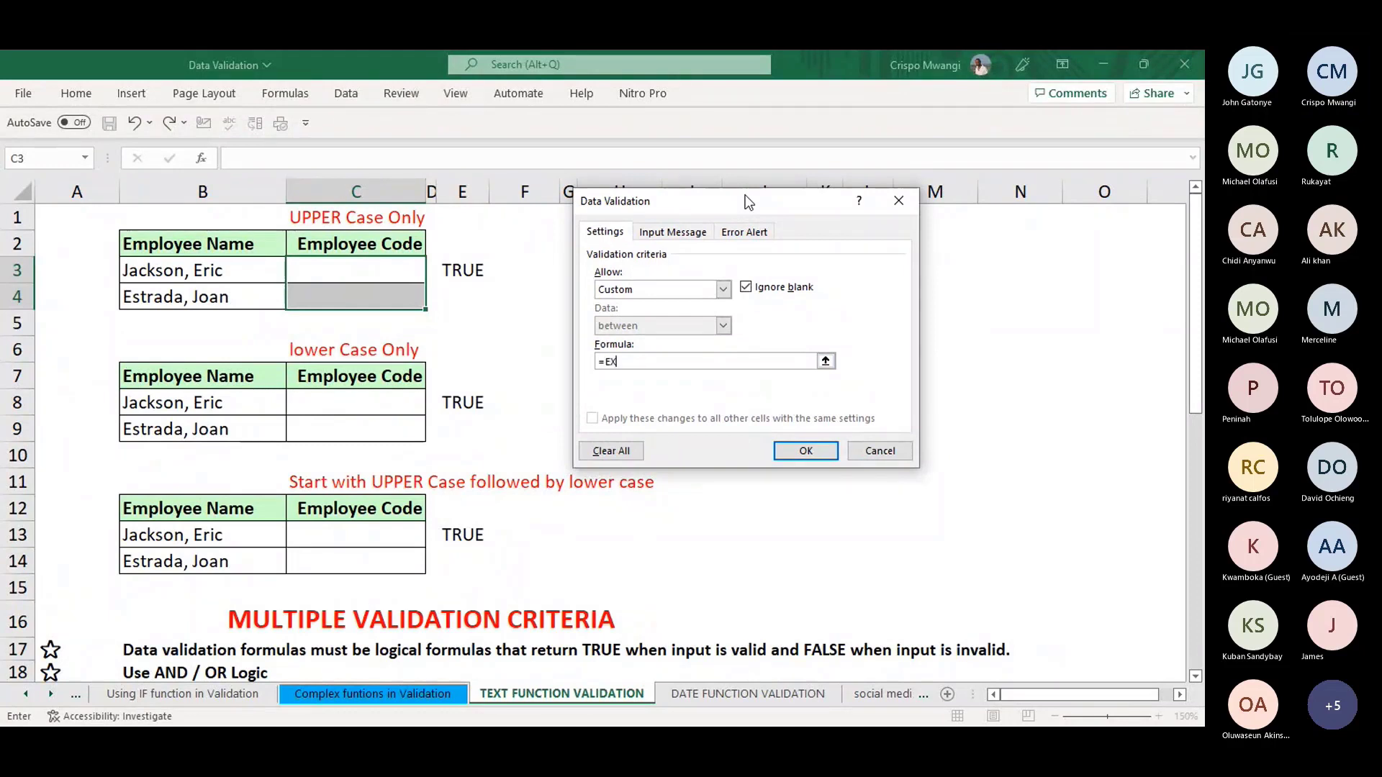
type("ACT")
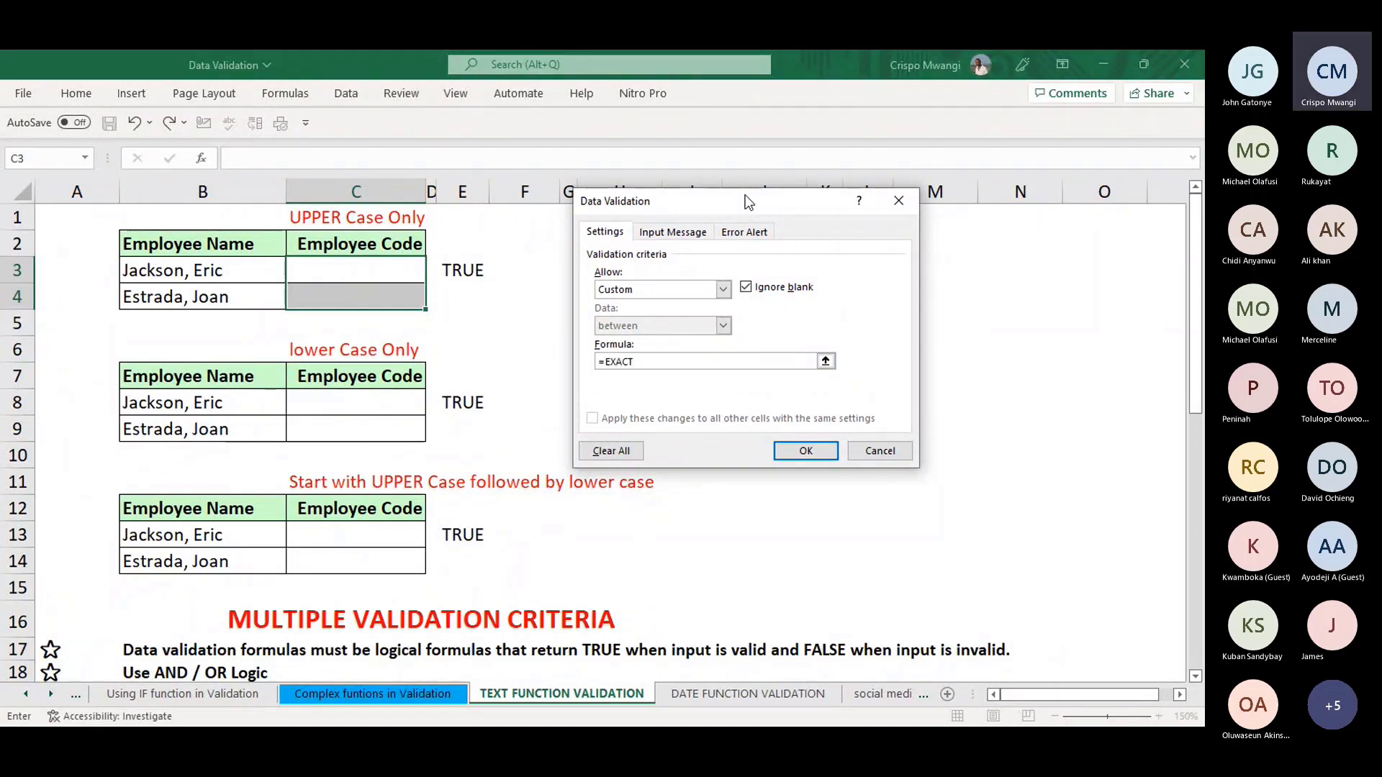
type("(")
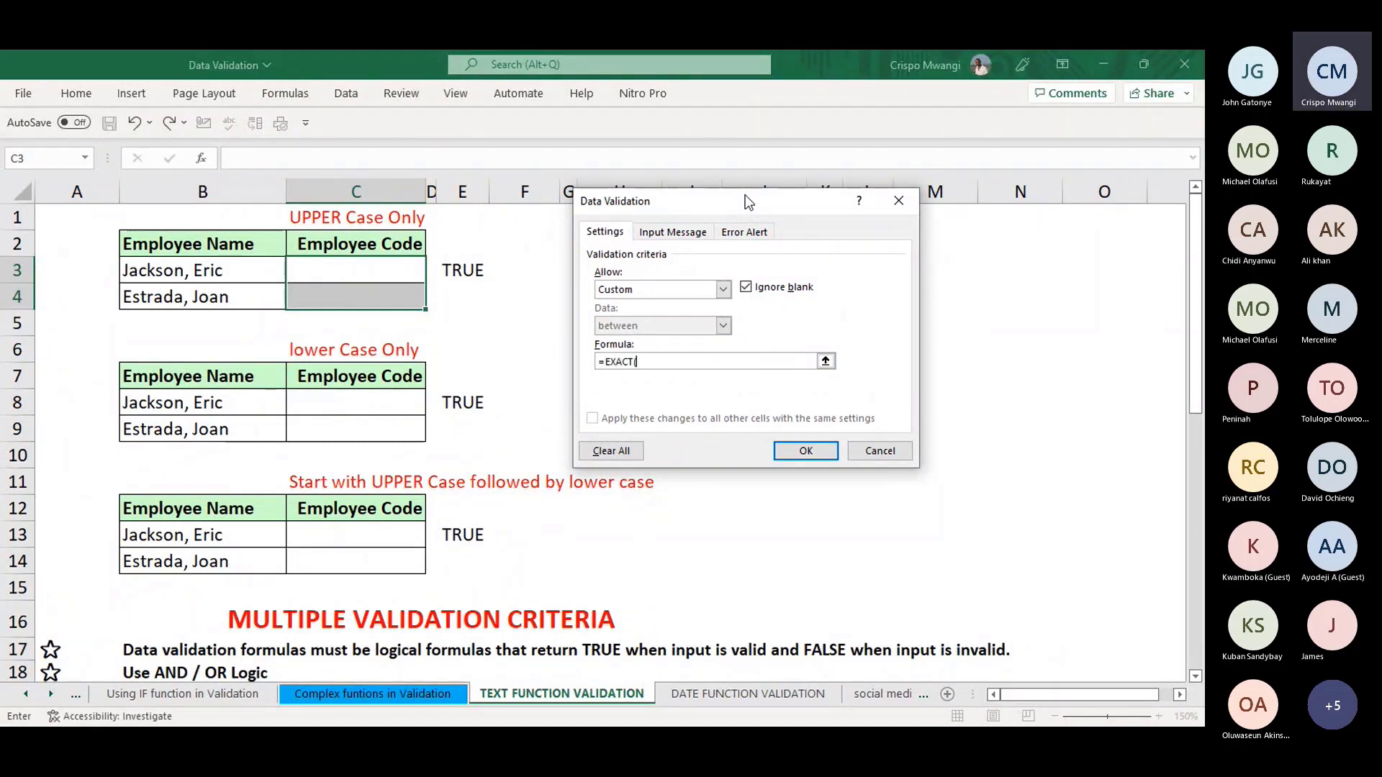
left_click(359, 269)
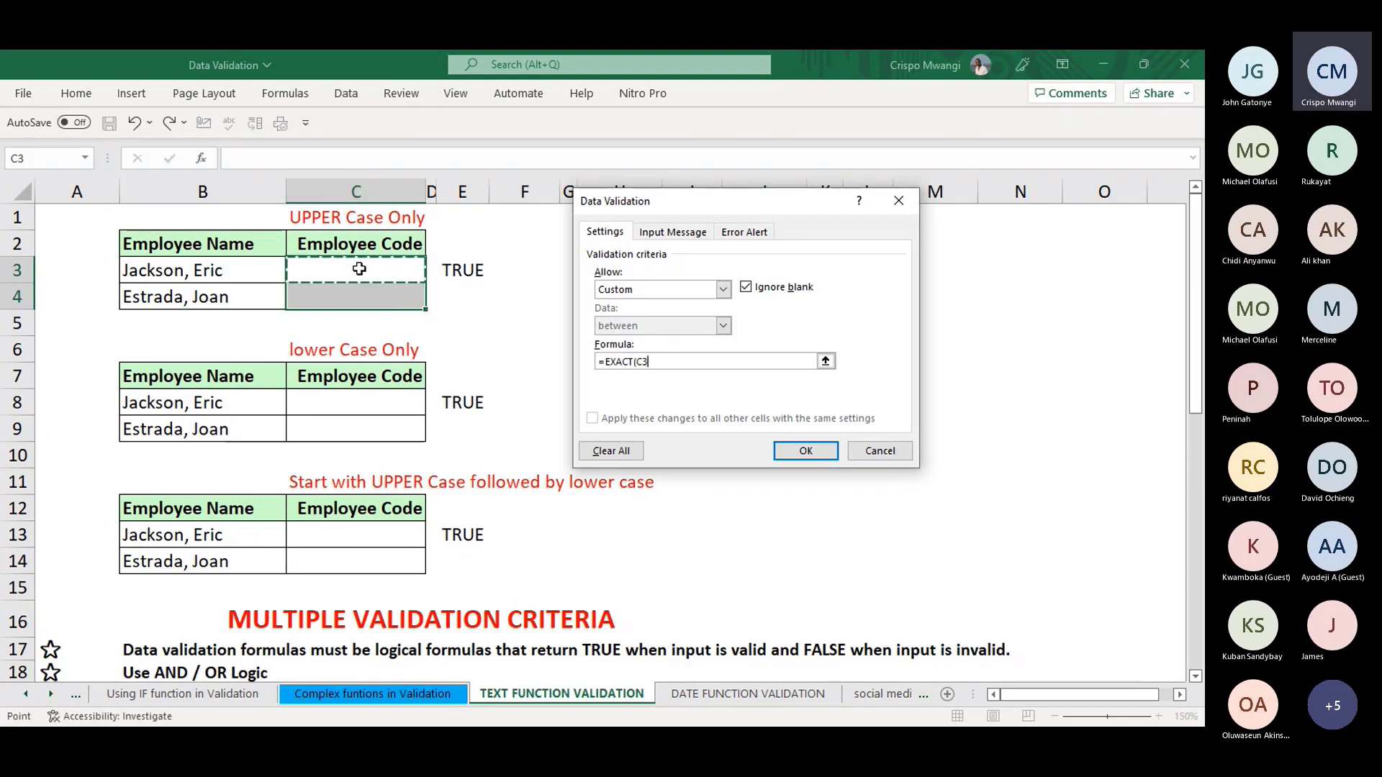
type(",UPPER(")
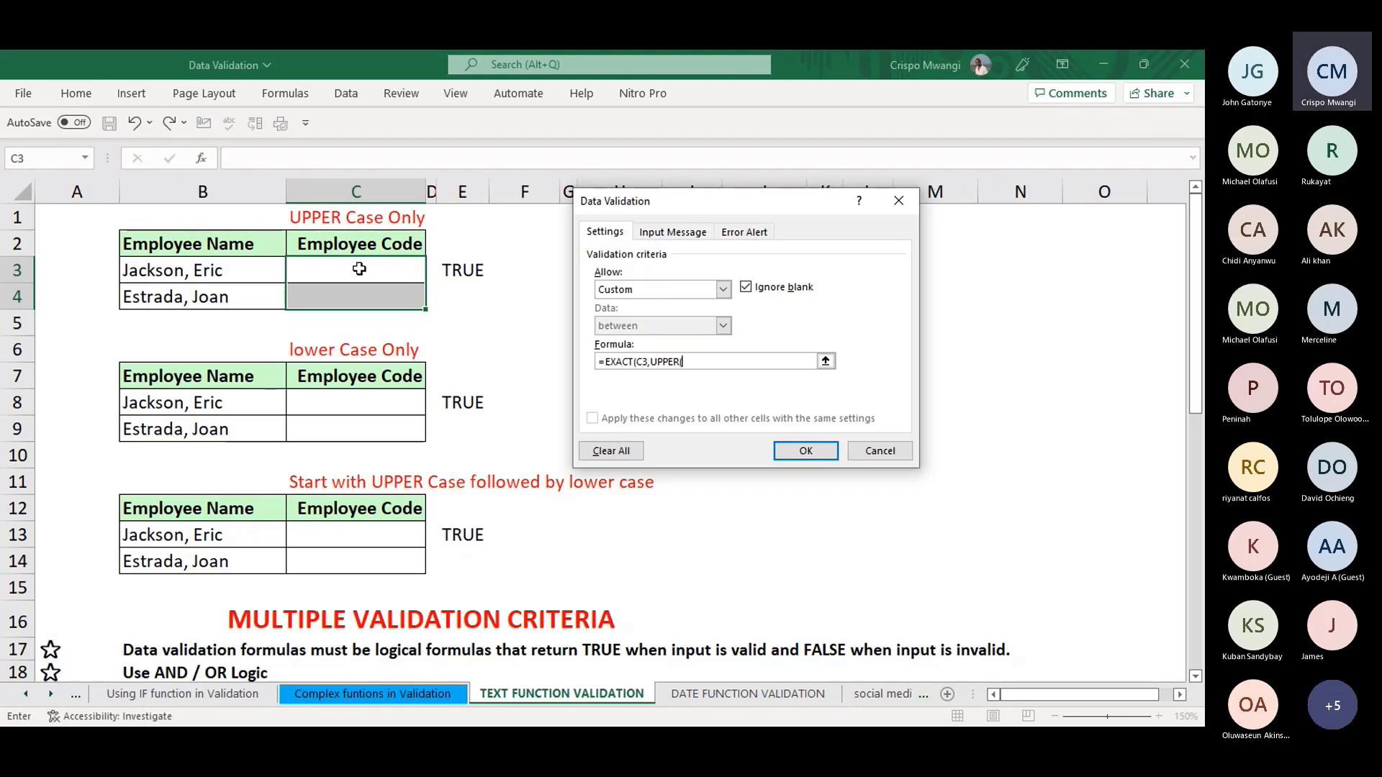
left_click(359, 269)
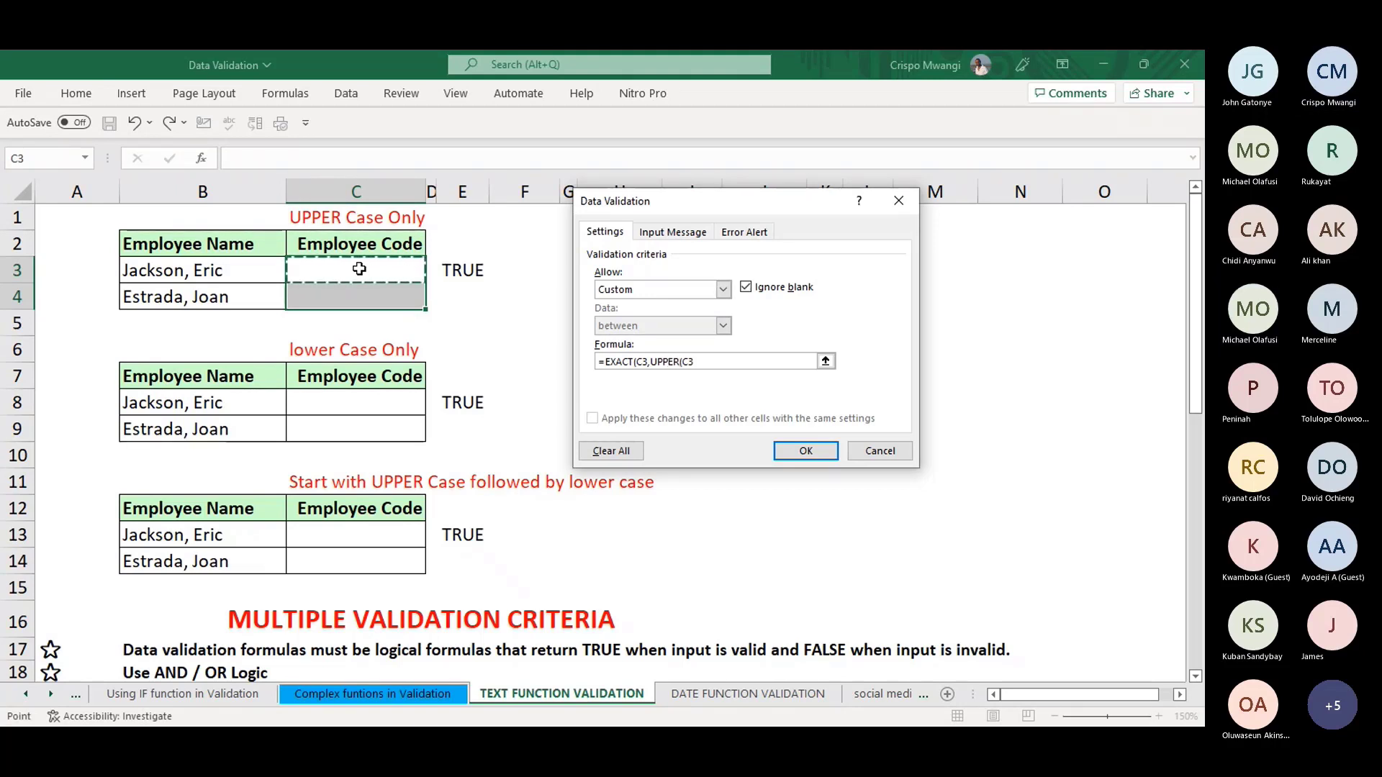
type("))")
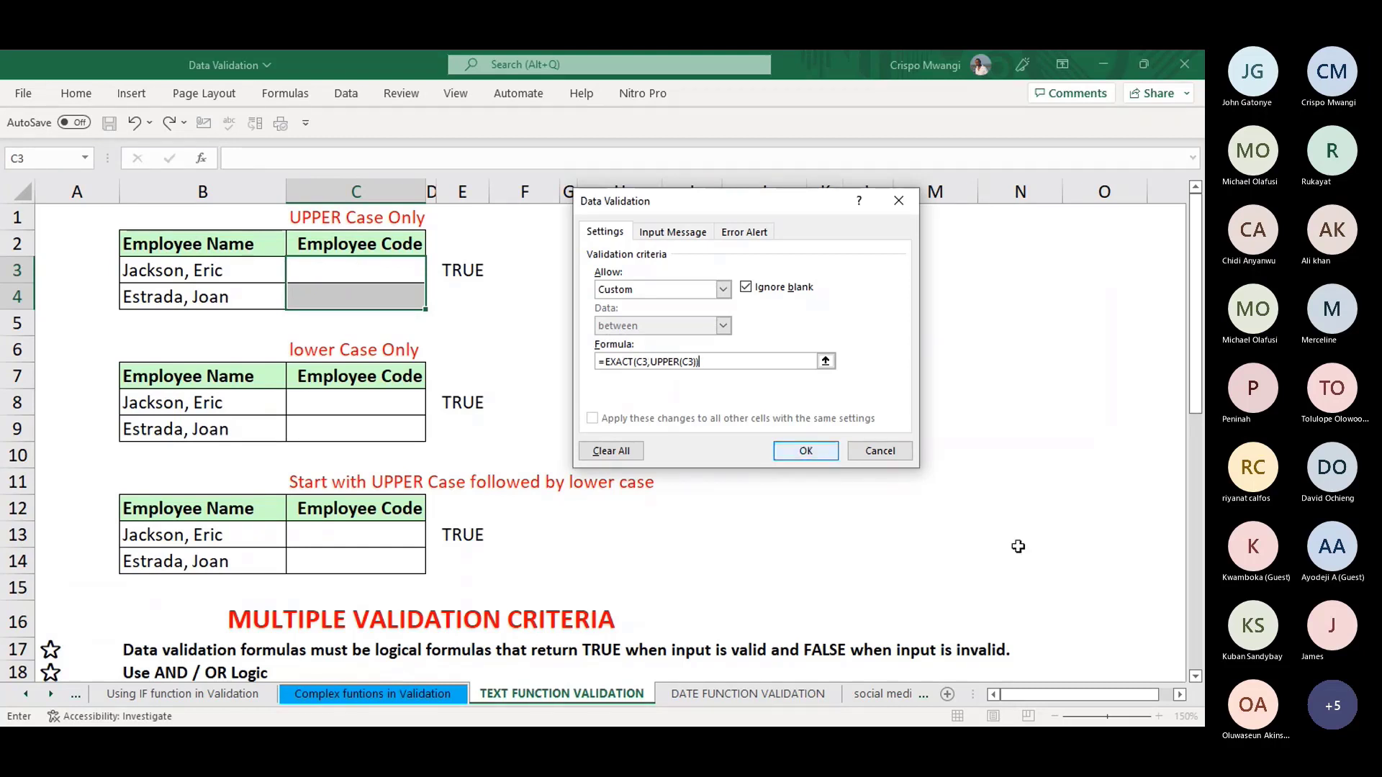
left_click(808, 451)
- Test the rule with the mixed-case code DFGFcvvb in C3 and cancel the rejection
left_click(407, 273)
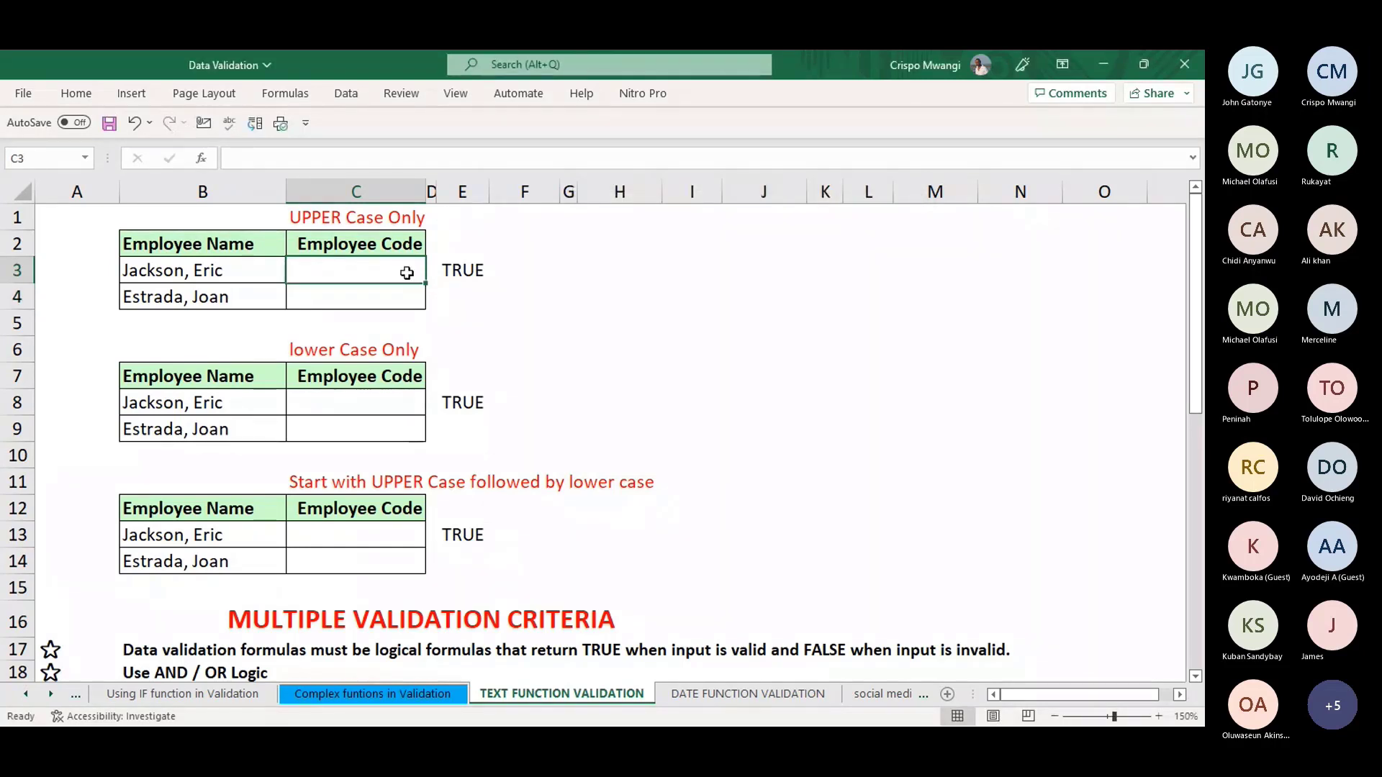
type("DFGF")
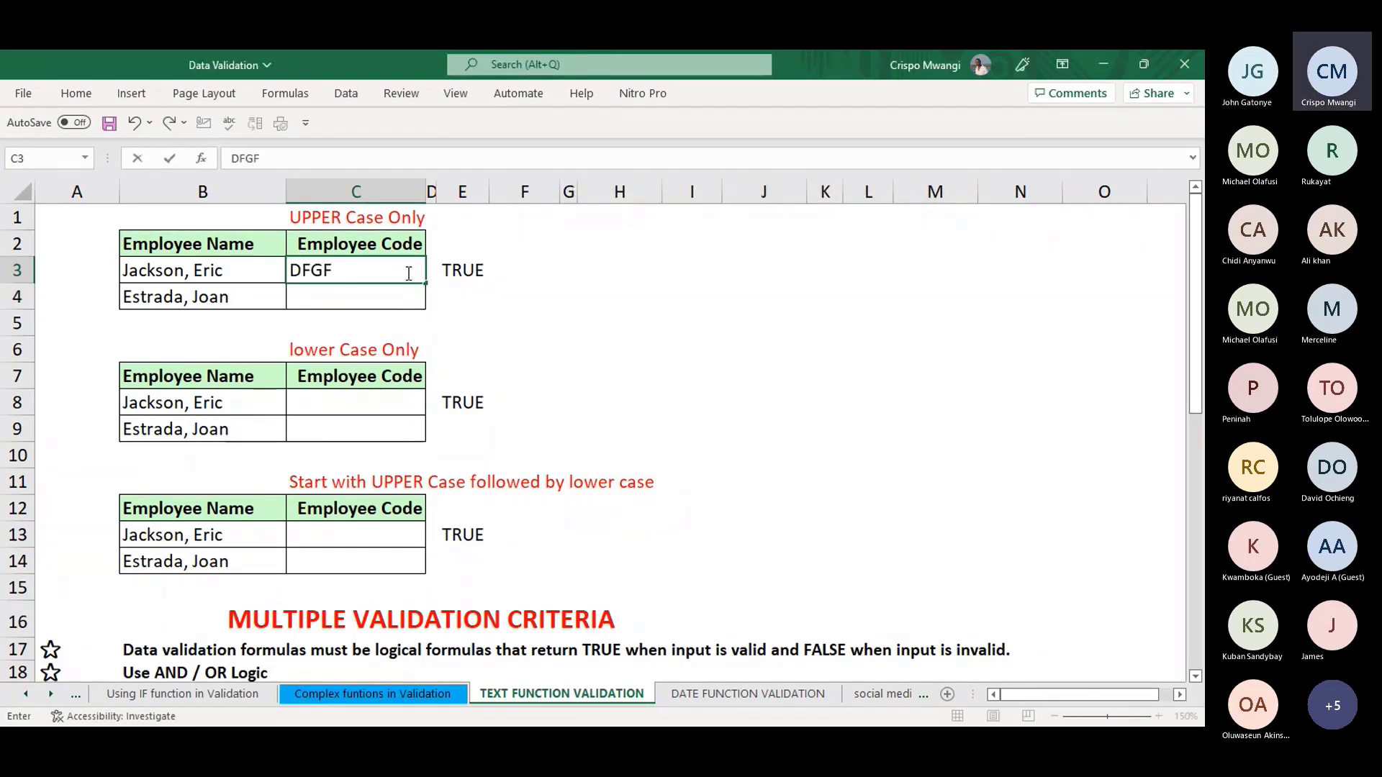
type("cvvb")
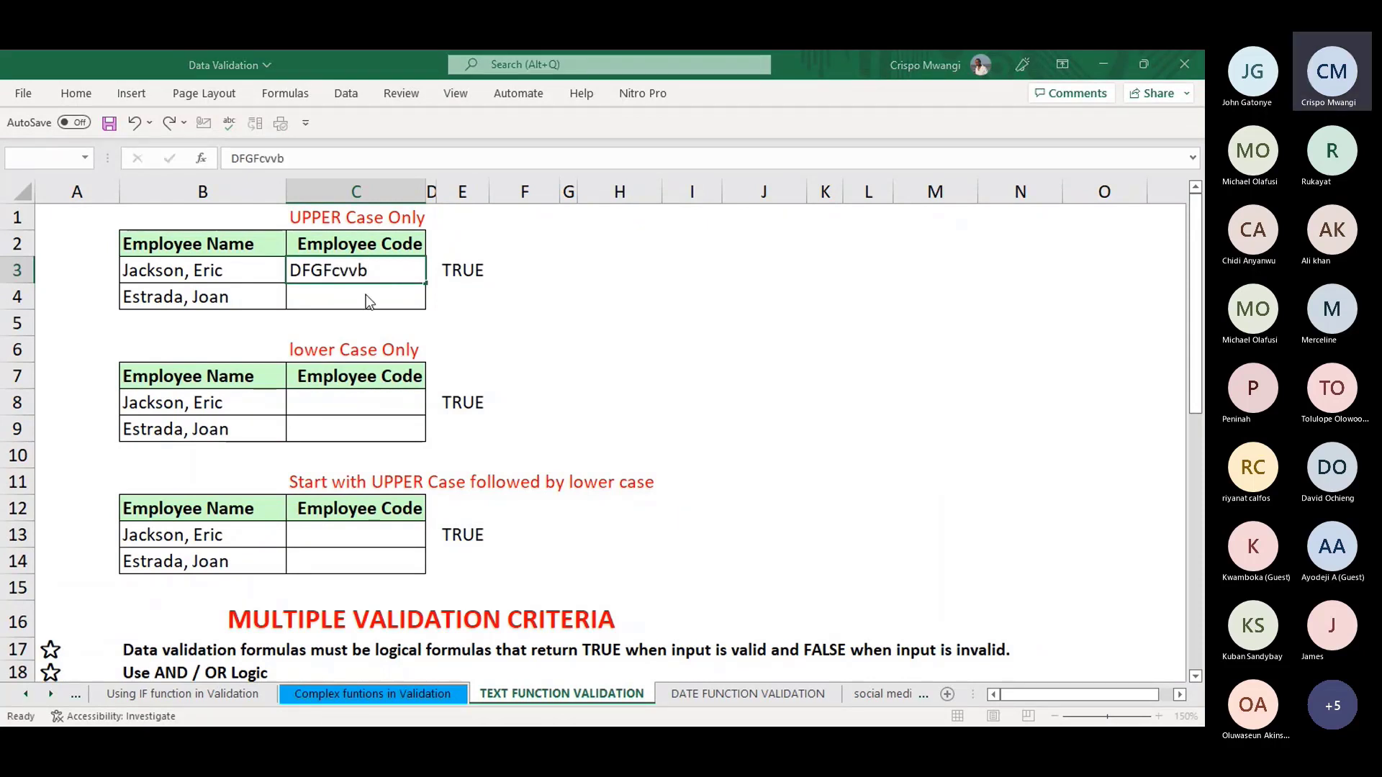
left_click(366, 295)
left_click(611, 447)
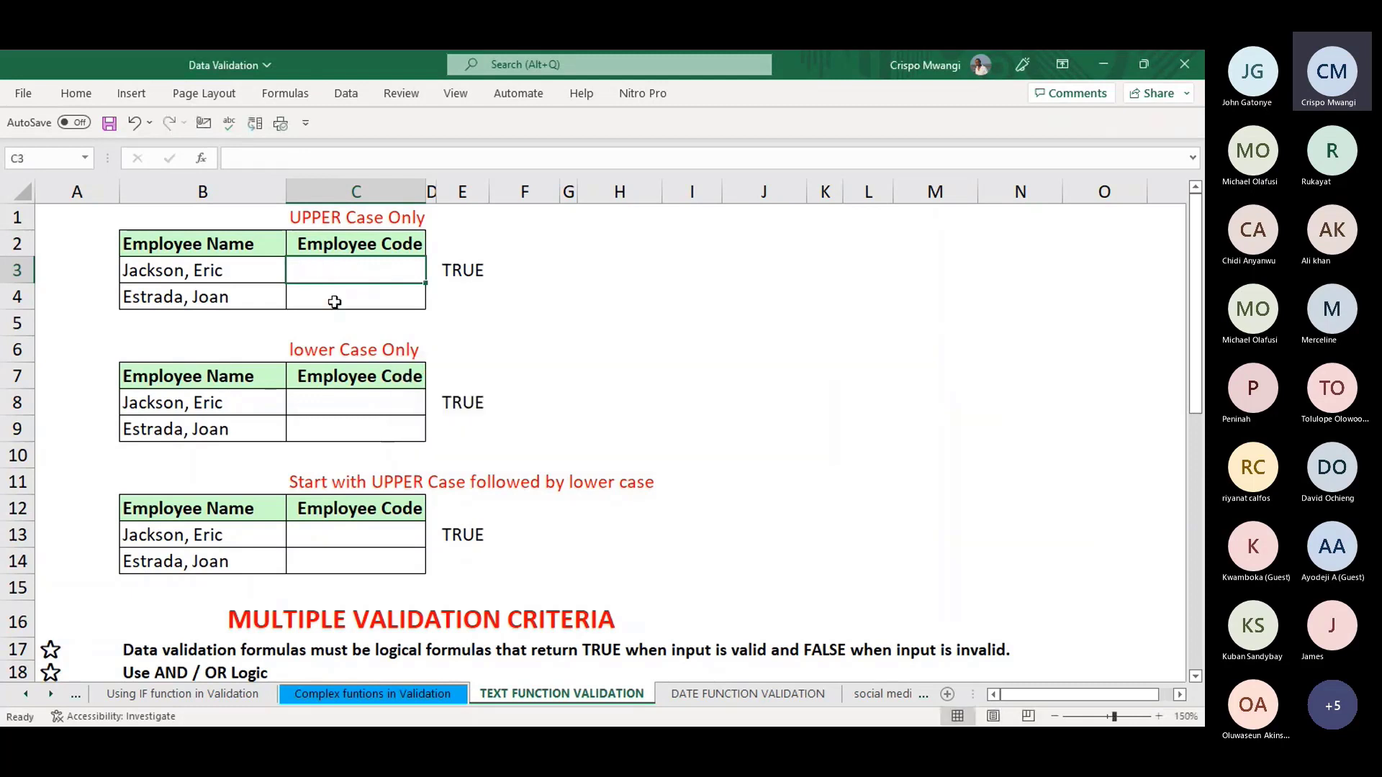
- Enter the all-uppercase code DDVFGGG in C3
double_click(353, 267)
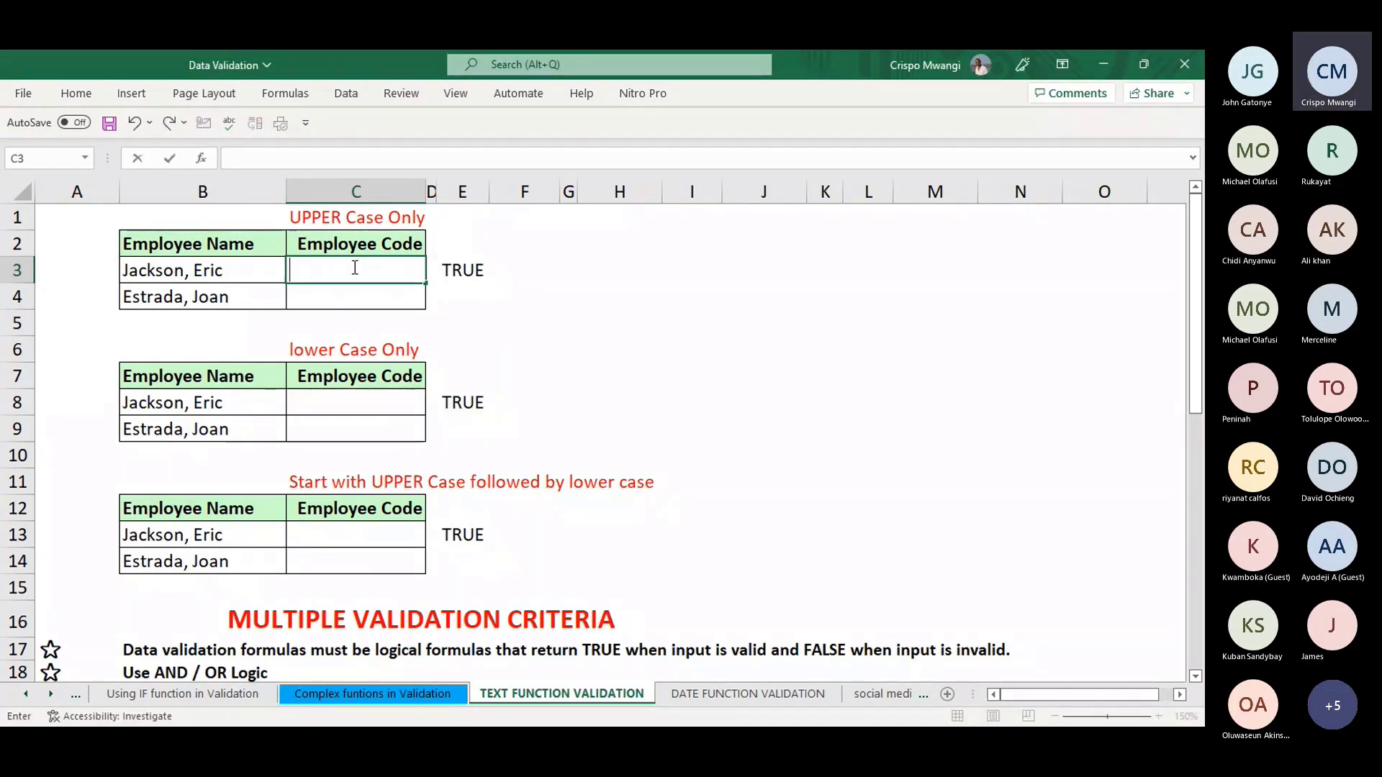
type("DDVFGGG")
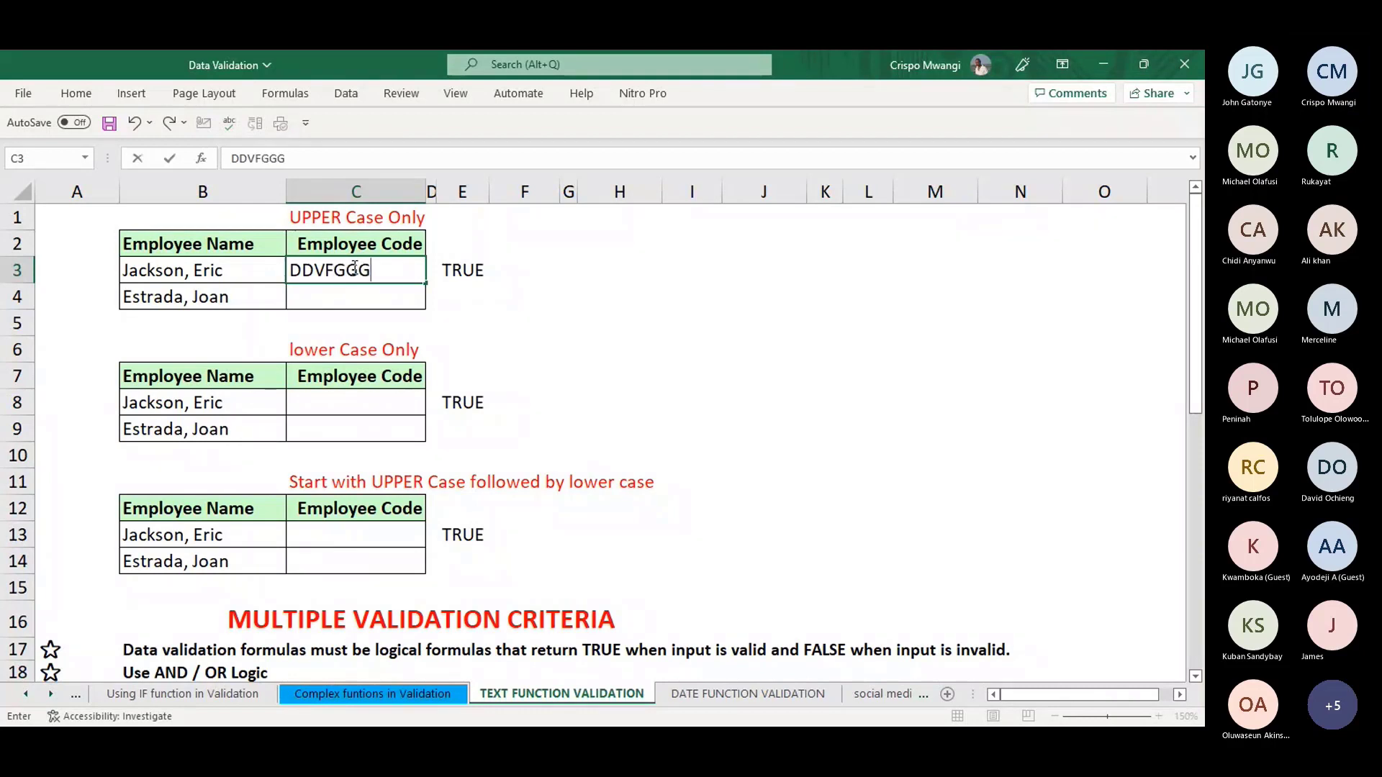
key("Return")
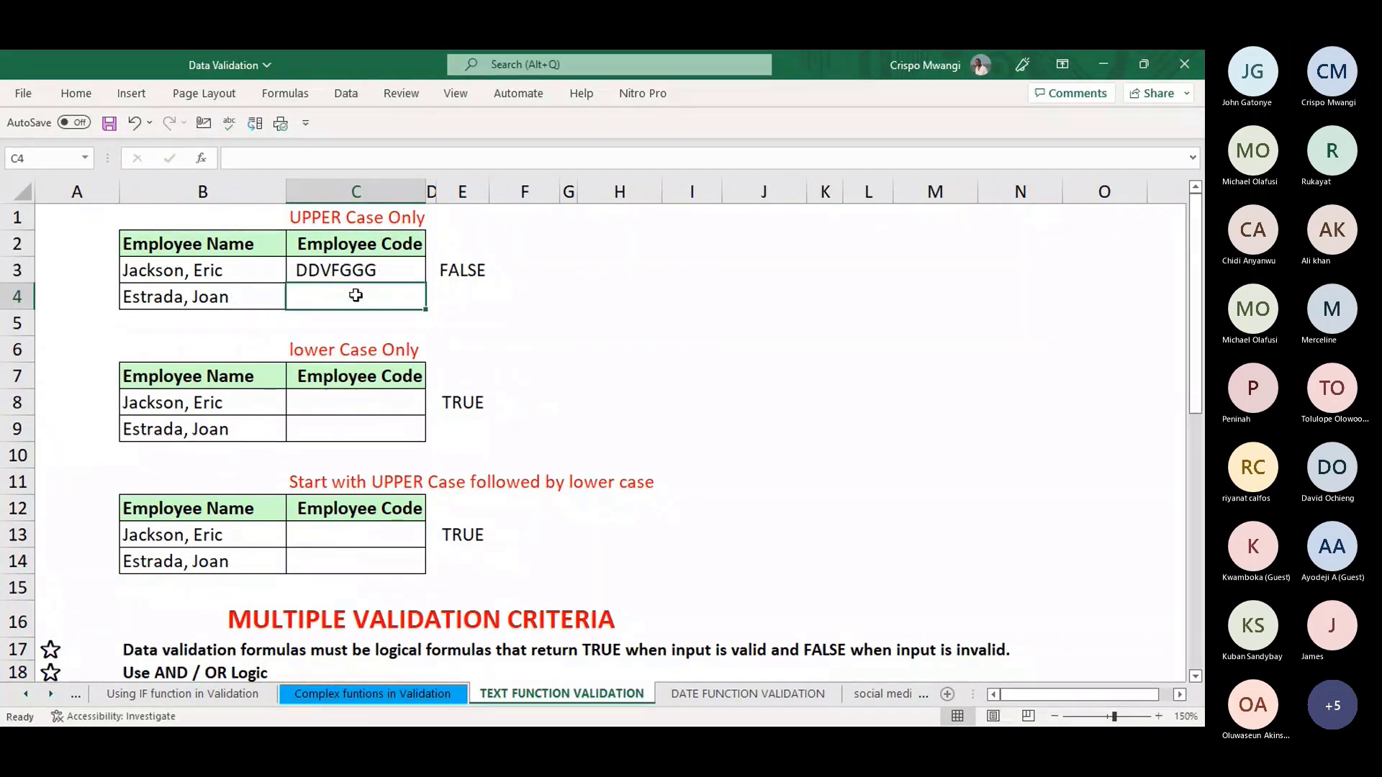
left_click(343, 270)
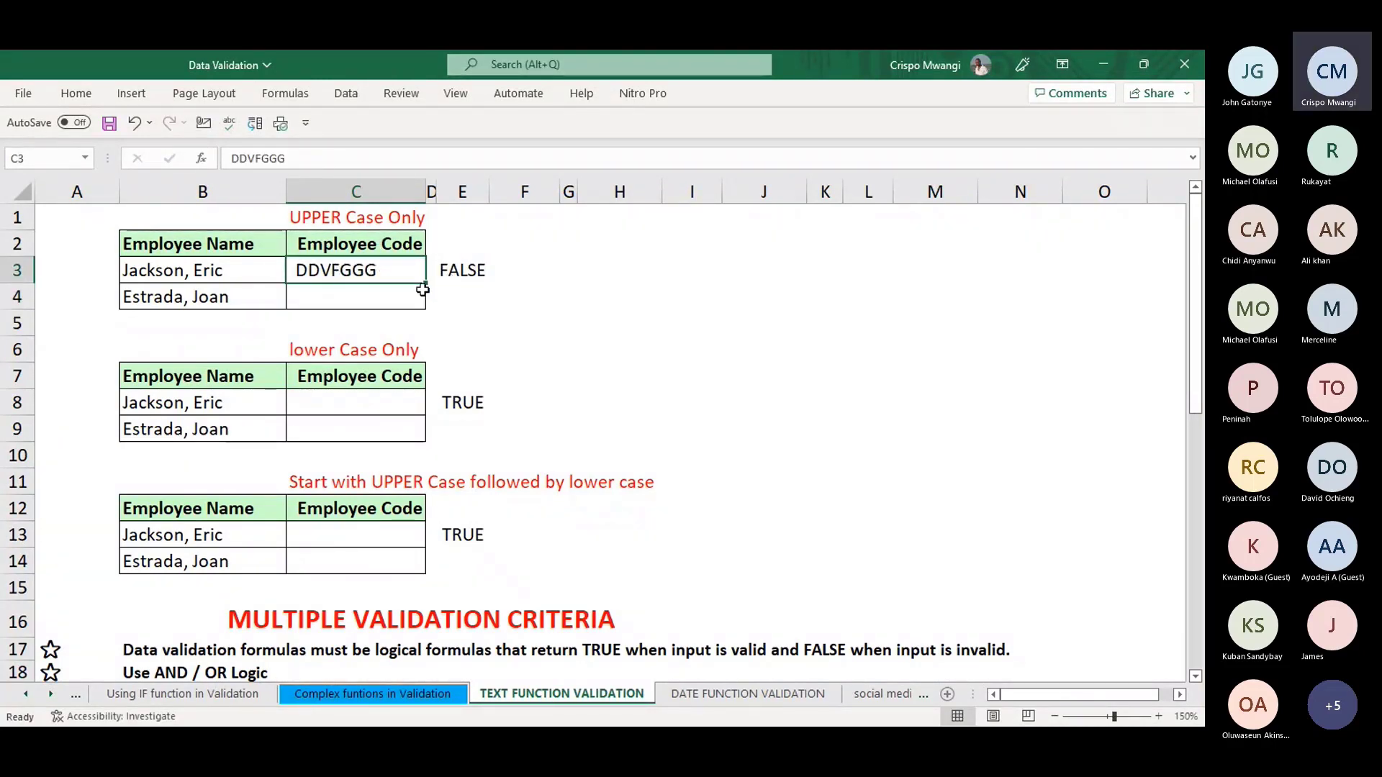
- Change E3's check formula to =EXACT(C3,UPPER(C3)) so it returns TRUE
left_click(464, 270)
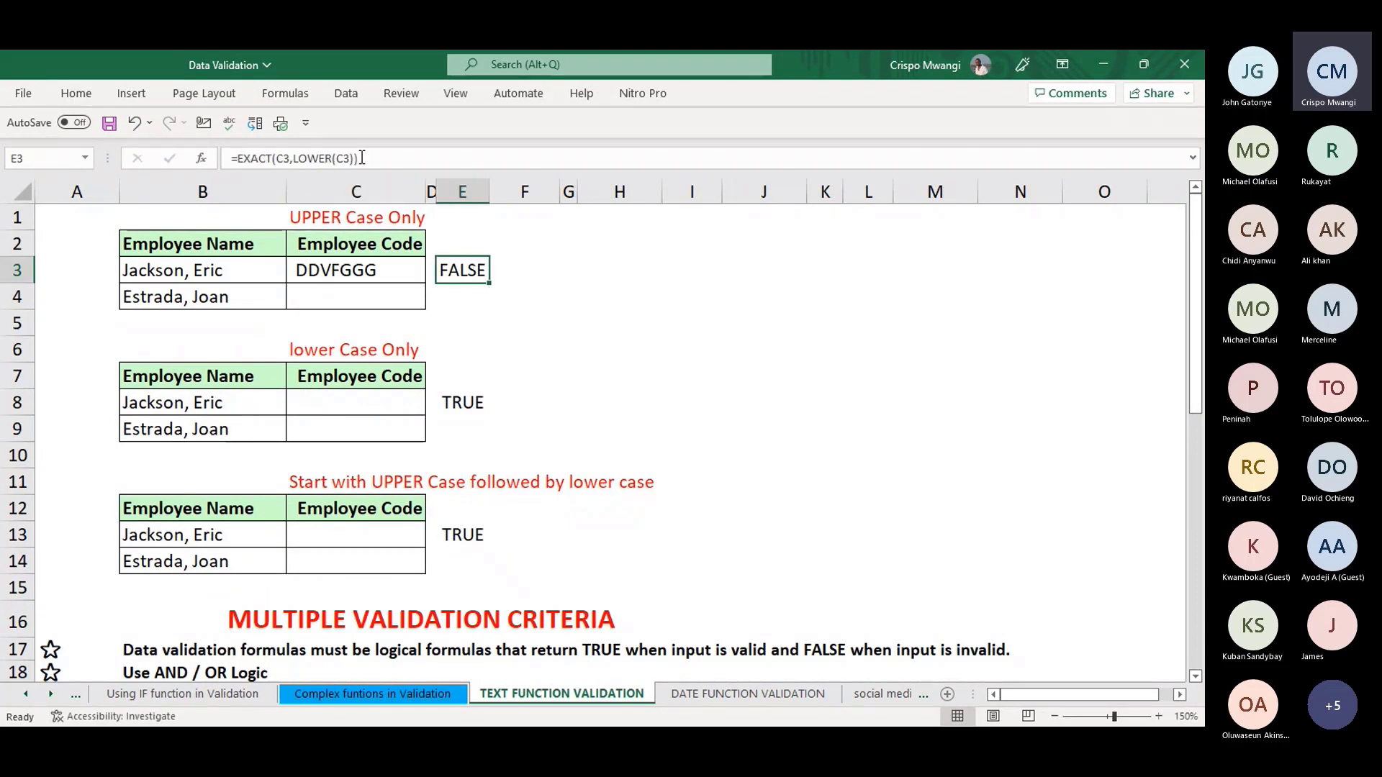
left_click(396, 155)
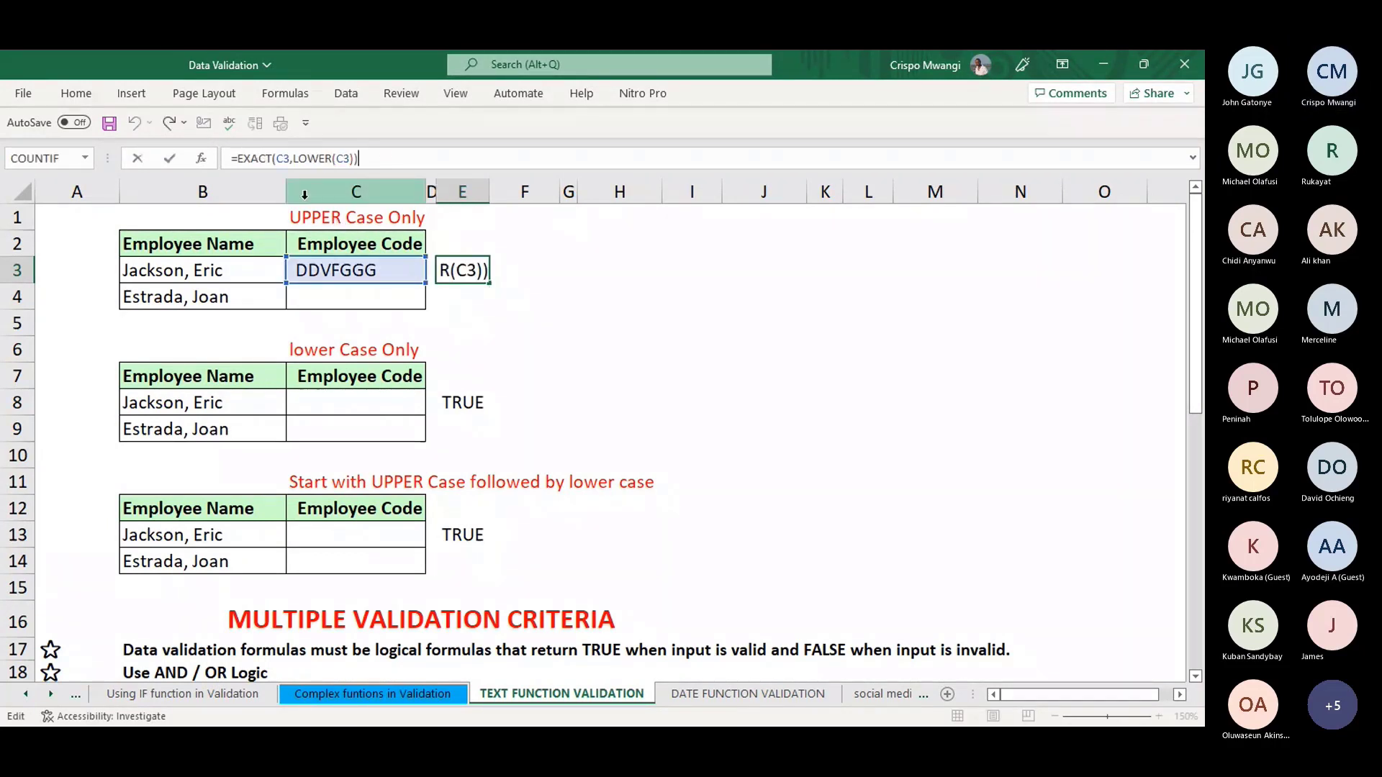
left_click_drag(332, 159, 297, 159)
key("BackSpace")
key("BackSpace")
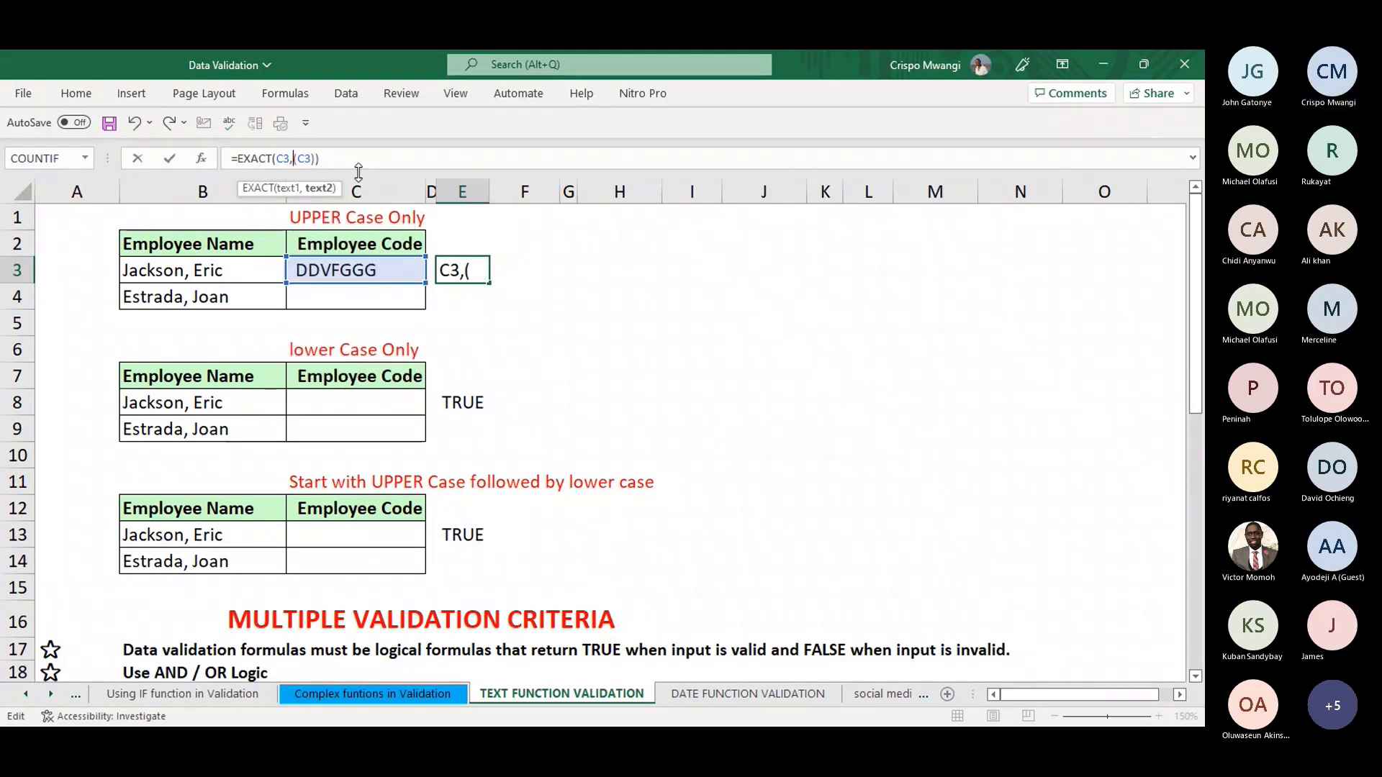
type("UPPER")
key("Return")
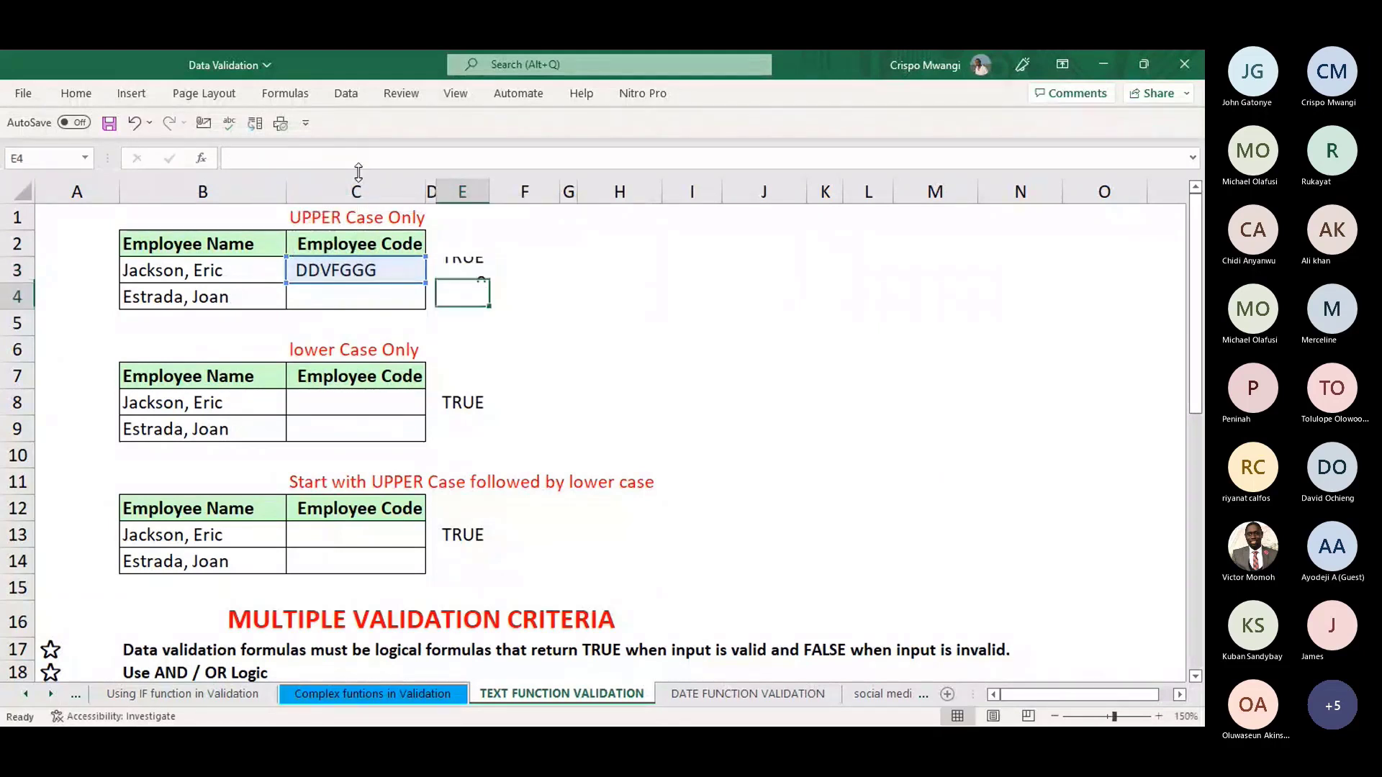
left_click(458, 268)
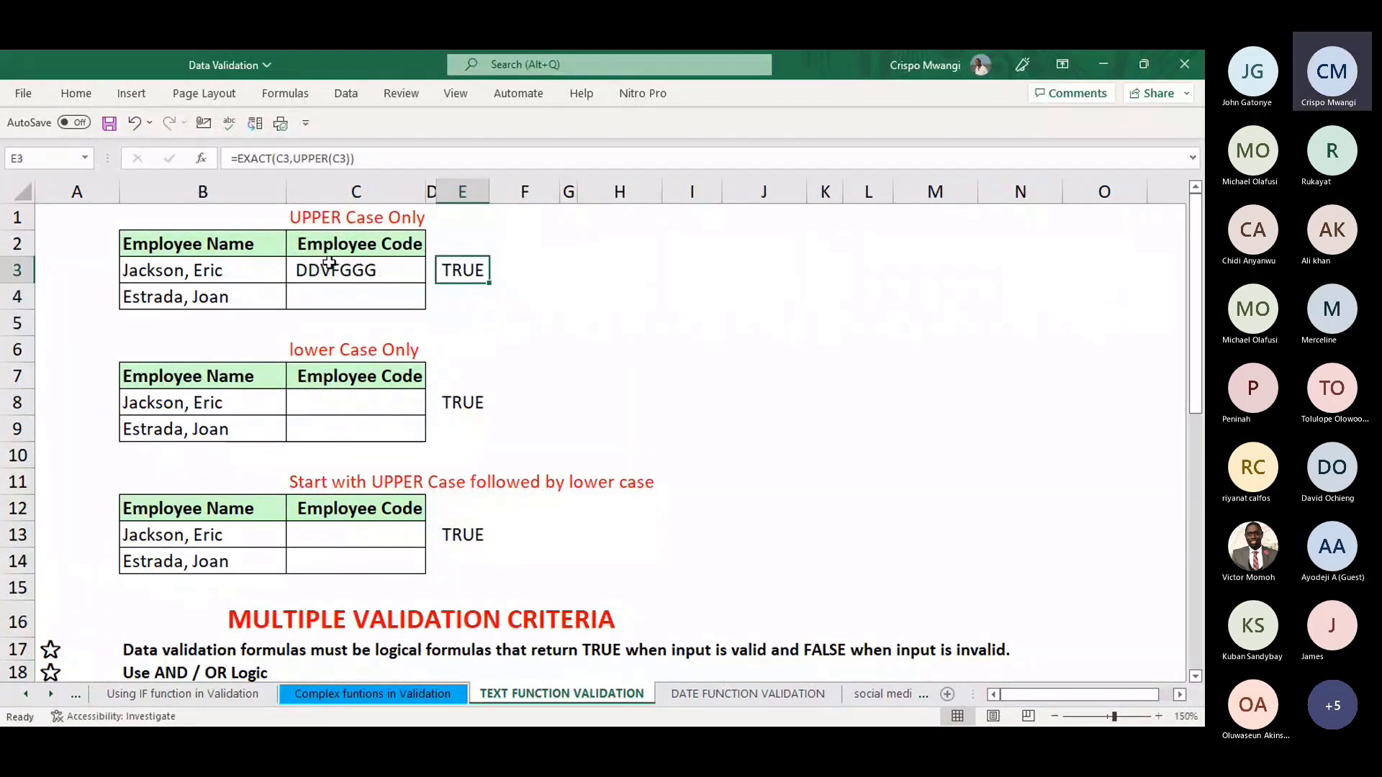
left_click(282, 162)
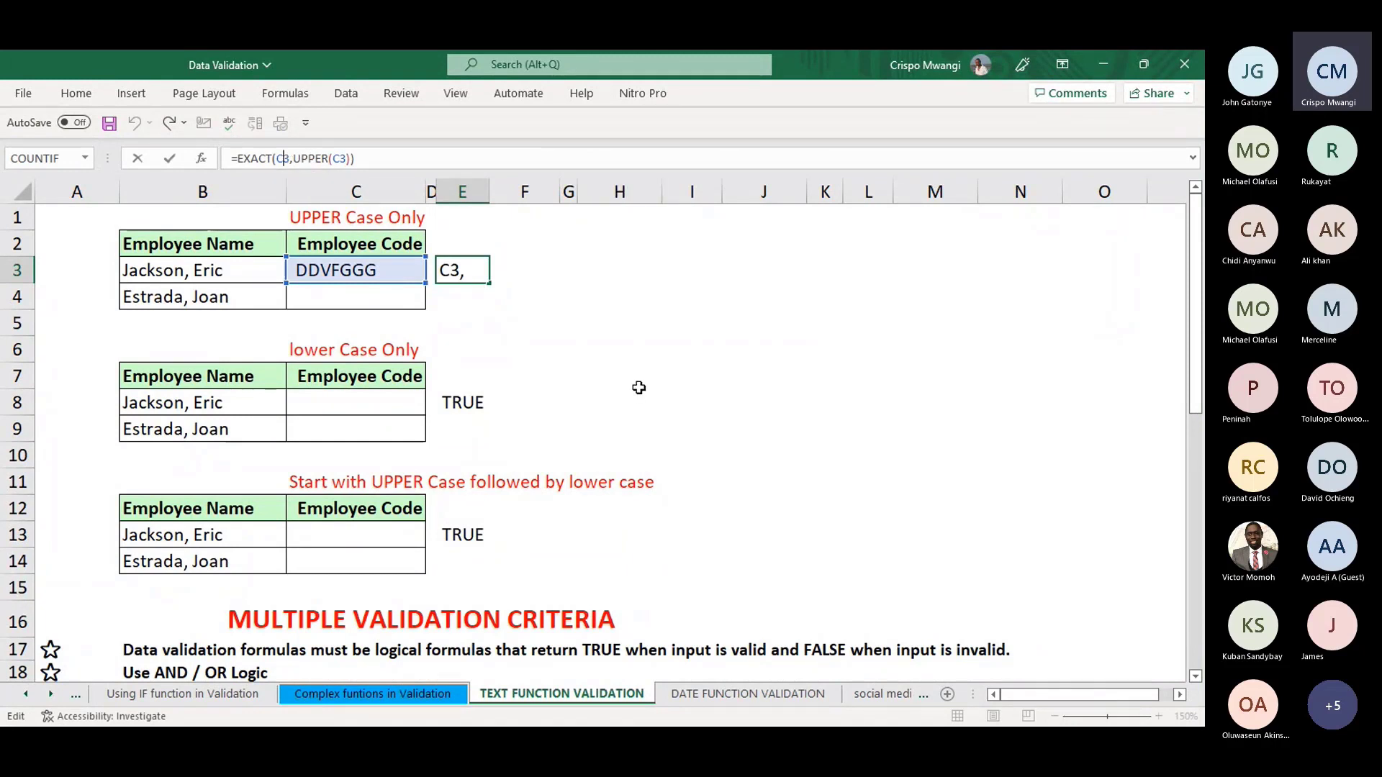
key("Return")
- Inspect the lower case check in E8 and the PROPER check in E13 unchanged
left_click(450, 402)
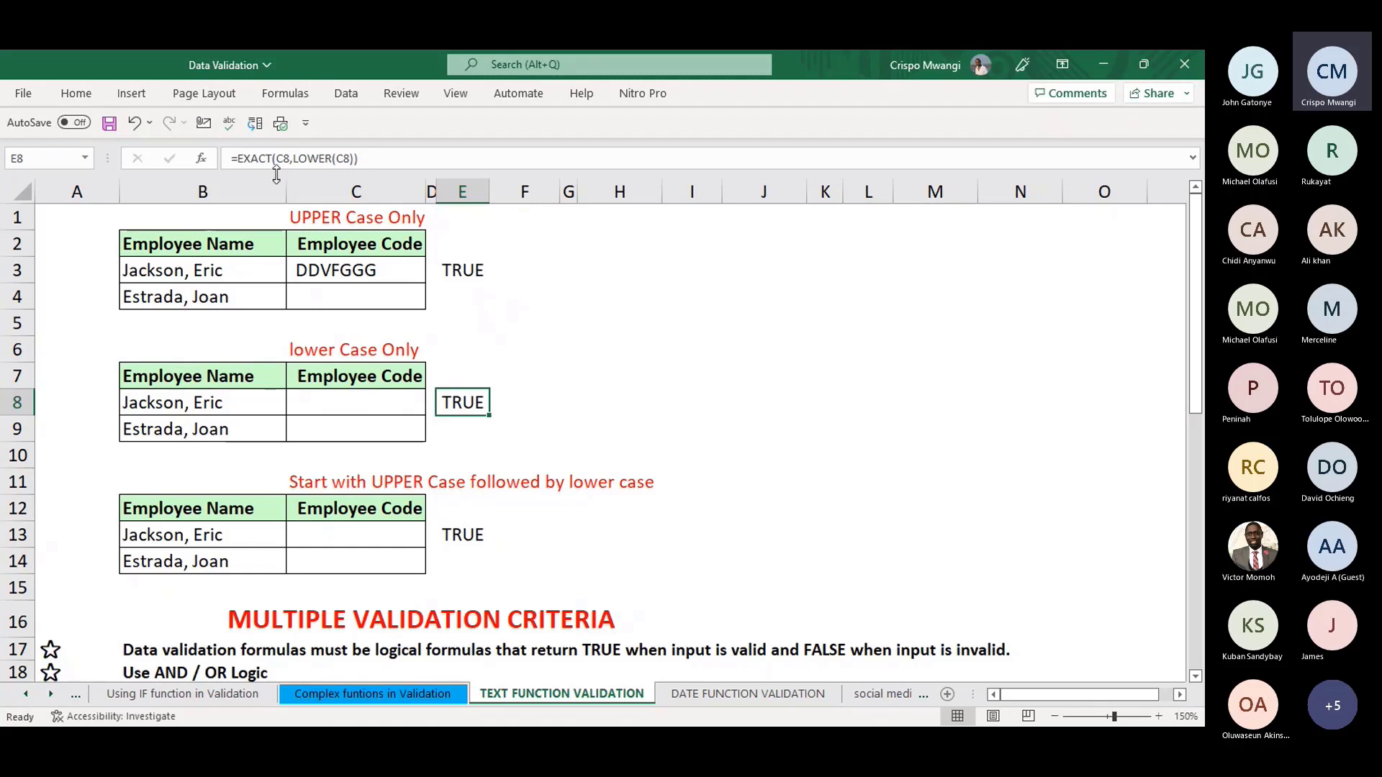
left_click(445, 541)
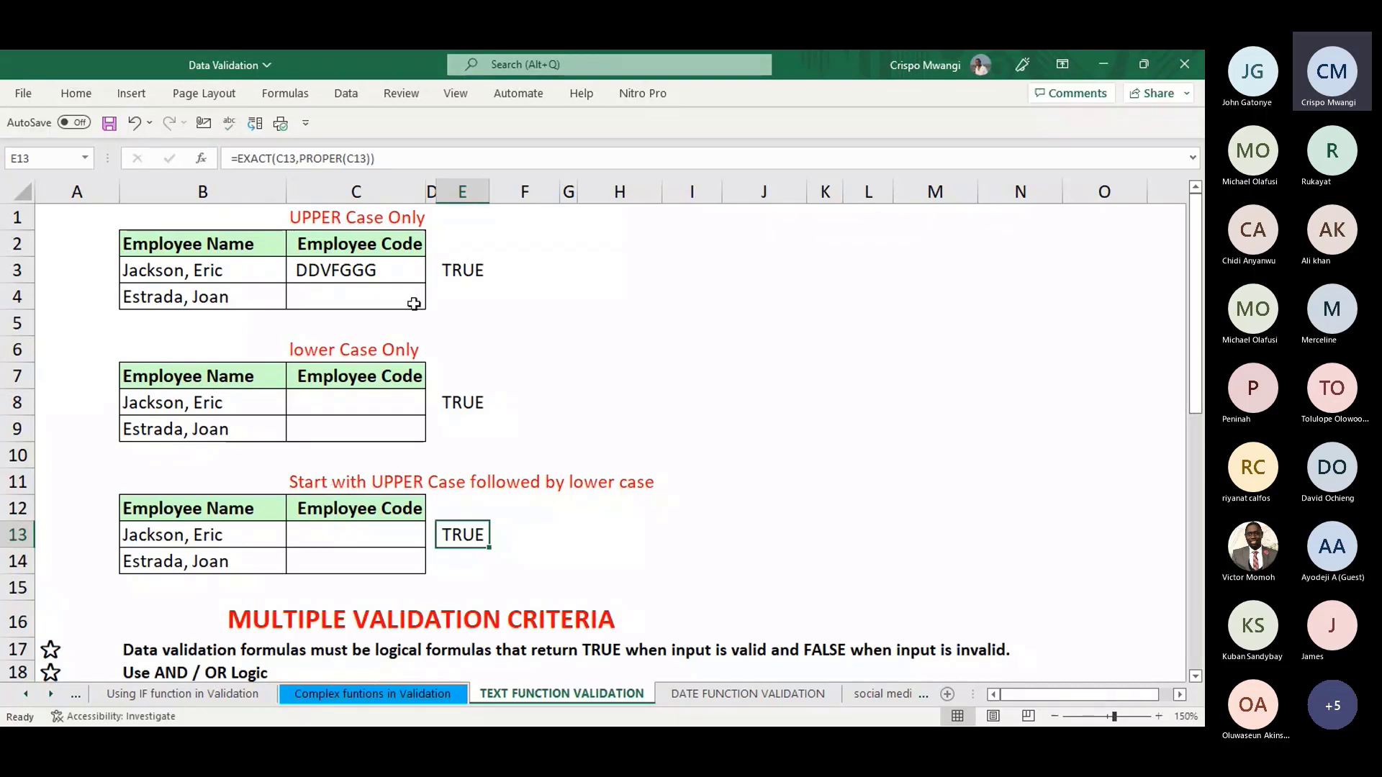
left_click(323, 158)
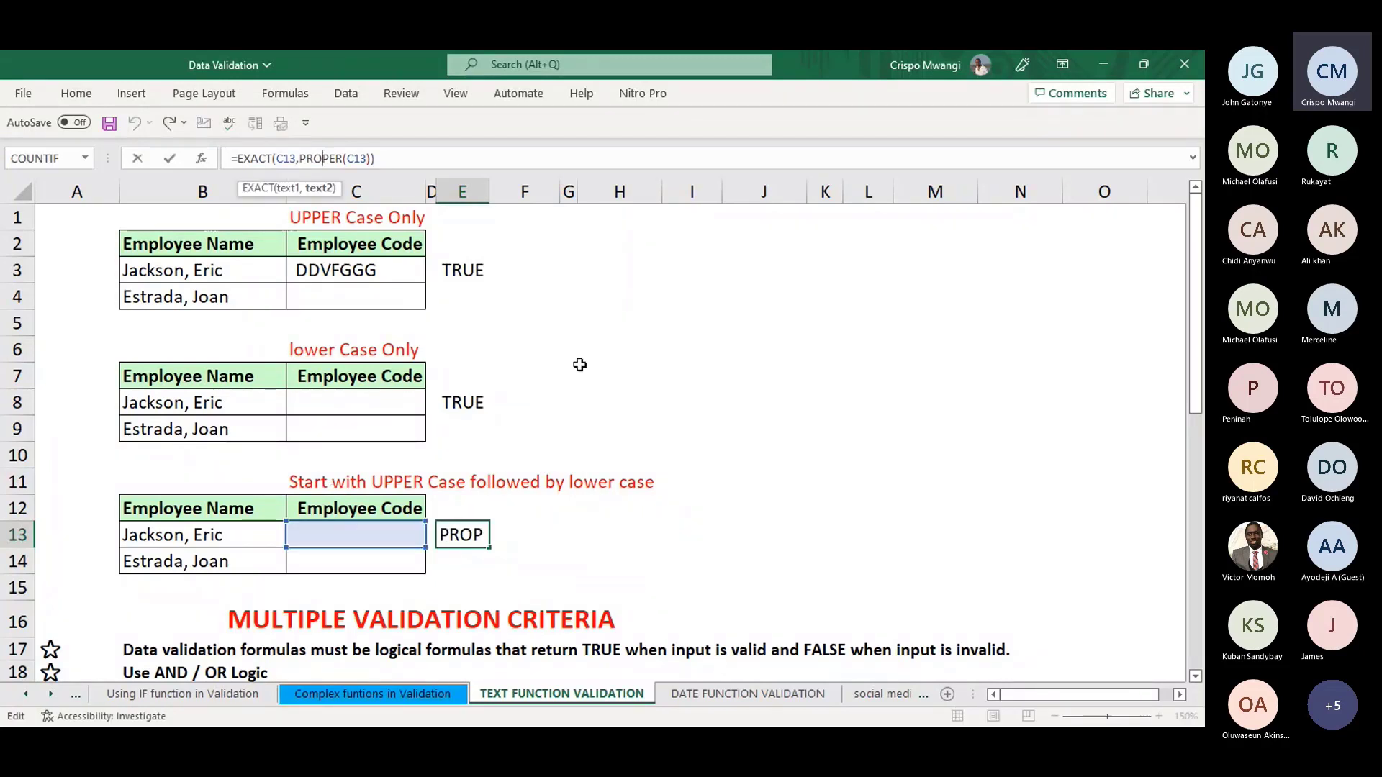
left_click(746, 529)
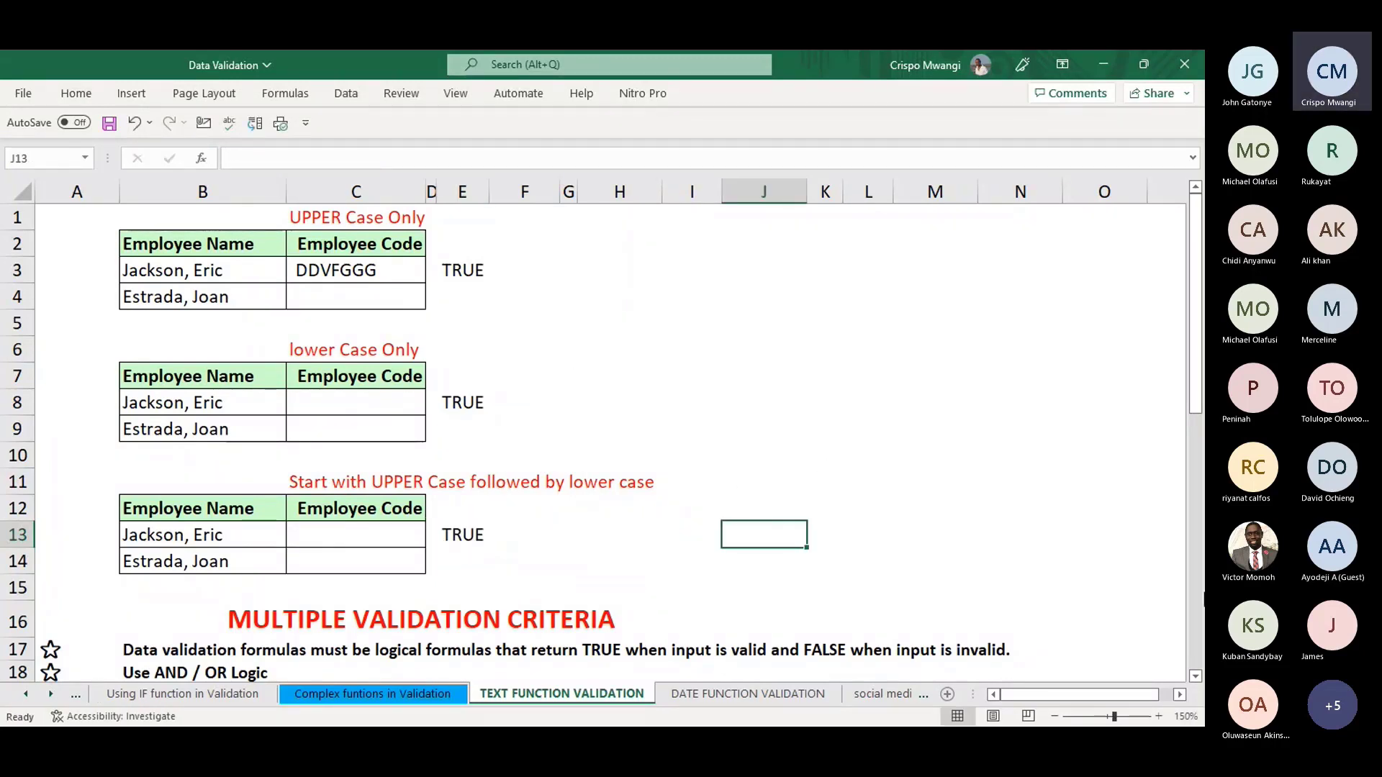
- Scroll down to the Multiple Validation Criteria section around row 20
left_click(1196, 677)
left_click(1195, 677)
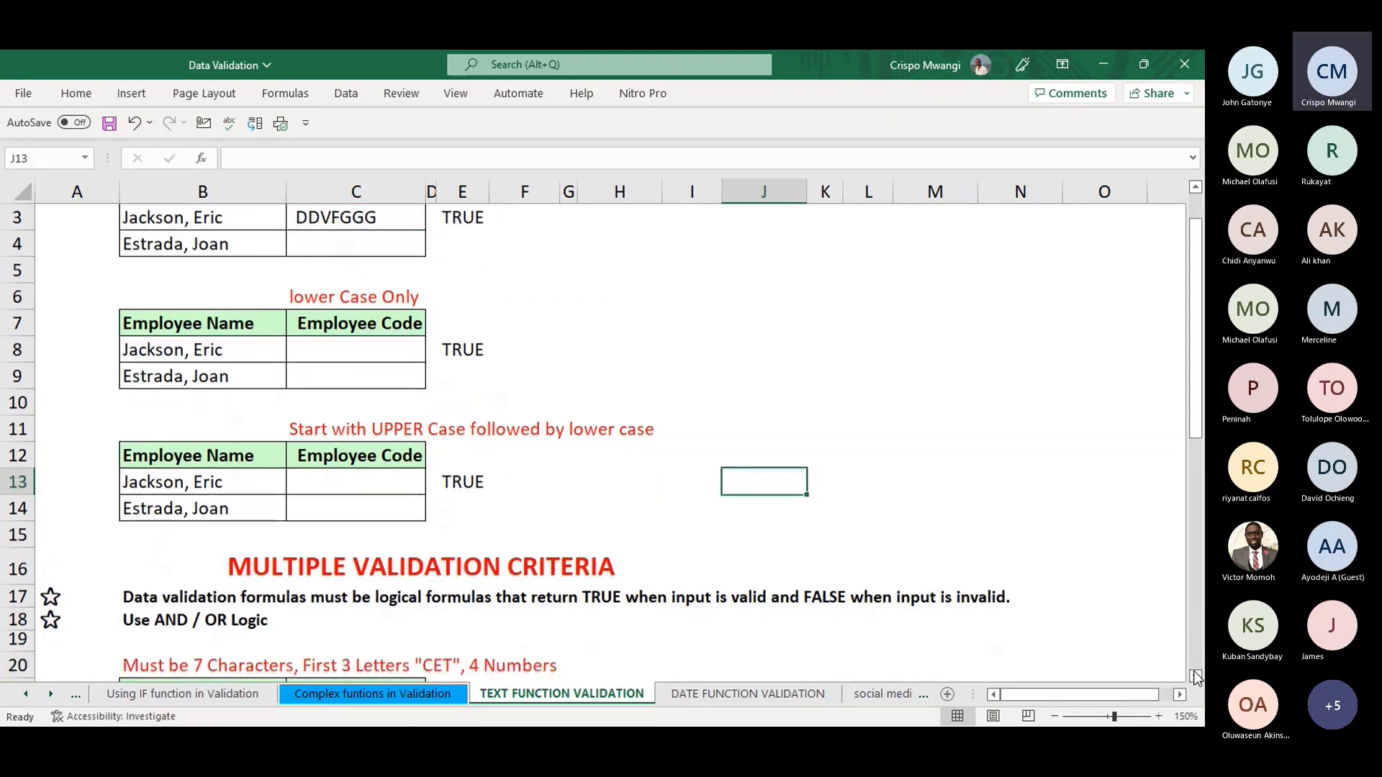
left_click(1196, 677)
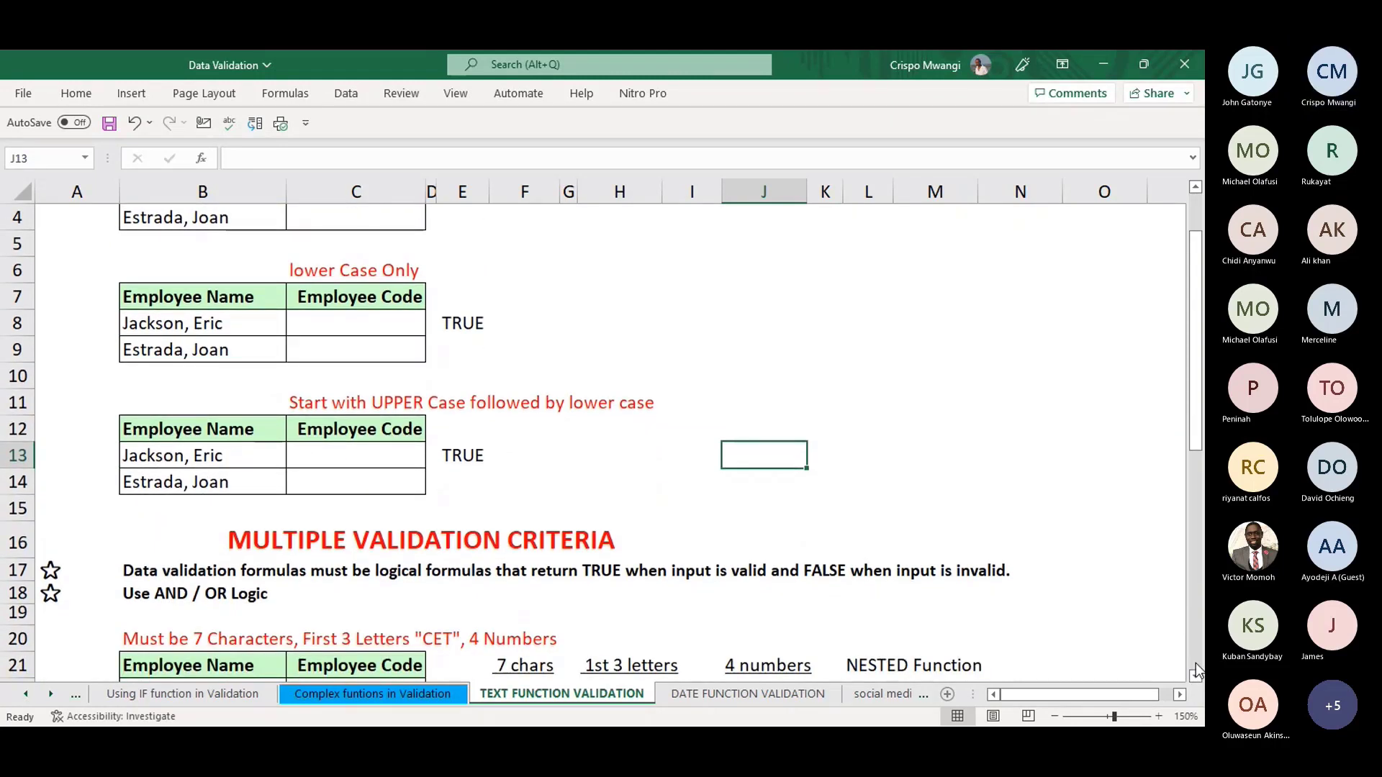
left_click(1195, 676)
left_click(1196, 677)
left_click(1196, 676)
left_click(1195, 677)
left_click(1196, 677)
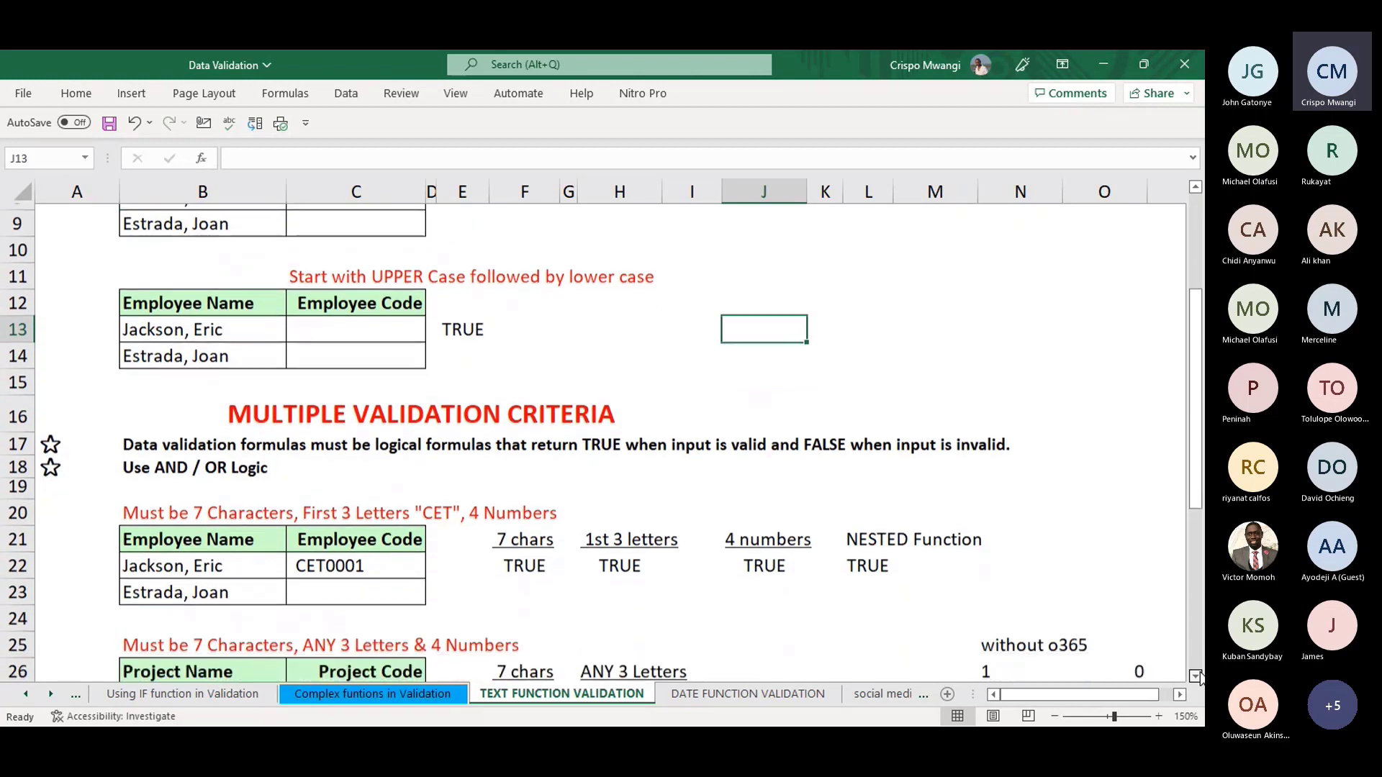
left_click(1196, 676)
left_click(1195, 677)
left_click(1195, 677)
left_click(1195, 676)
left_click(1196, 677)
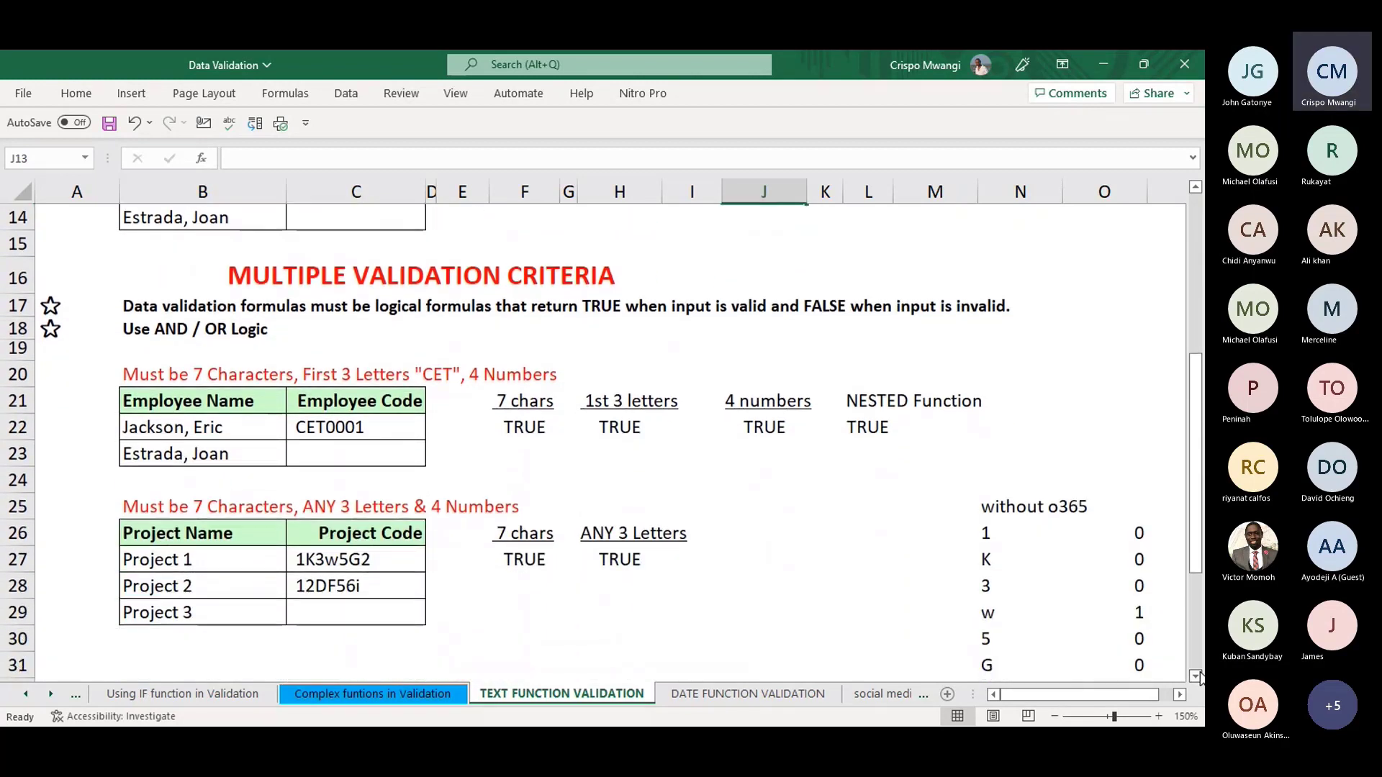
- Point out the AND / OR Logic note, Employee Code header, and CET plus 4 Numbers rule
left_click(196, 329)
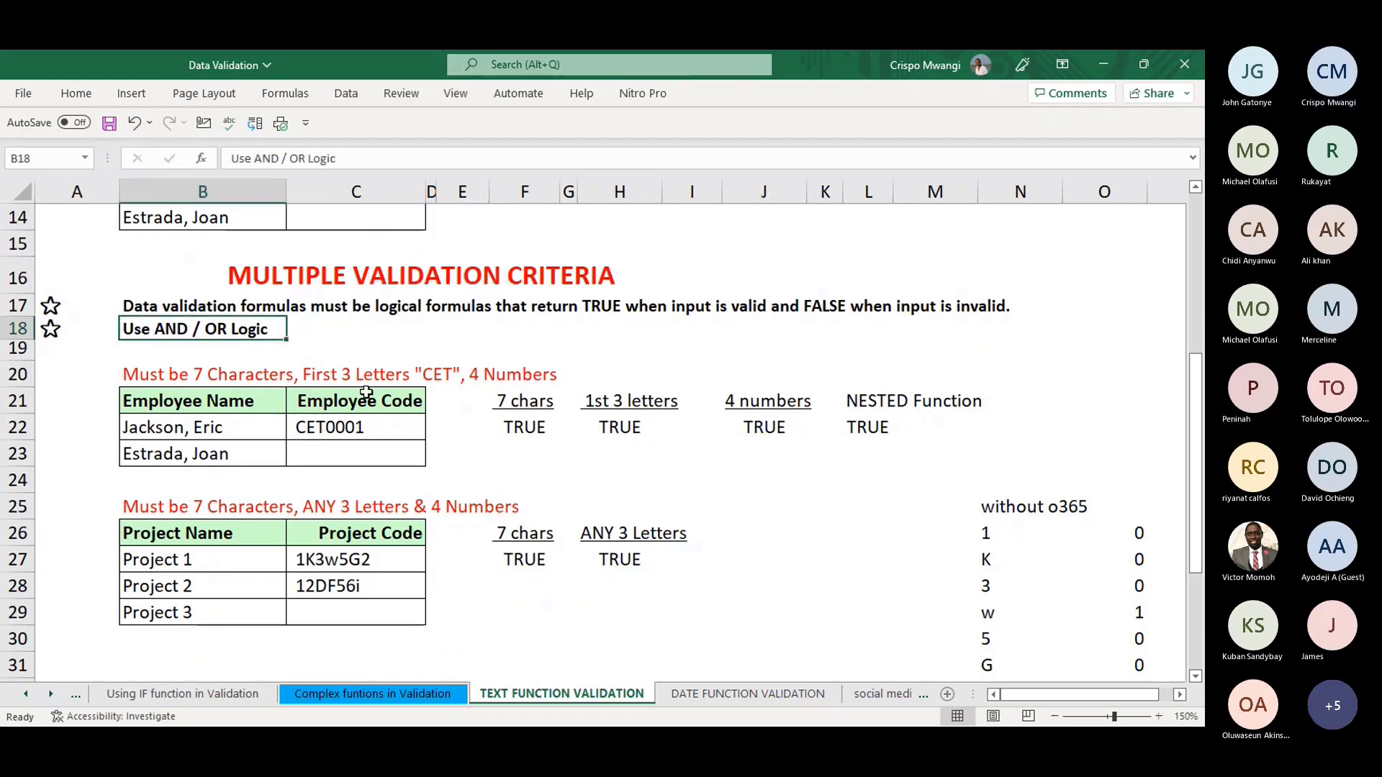
left_click(303, 398)
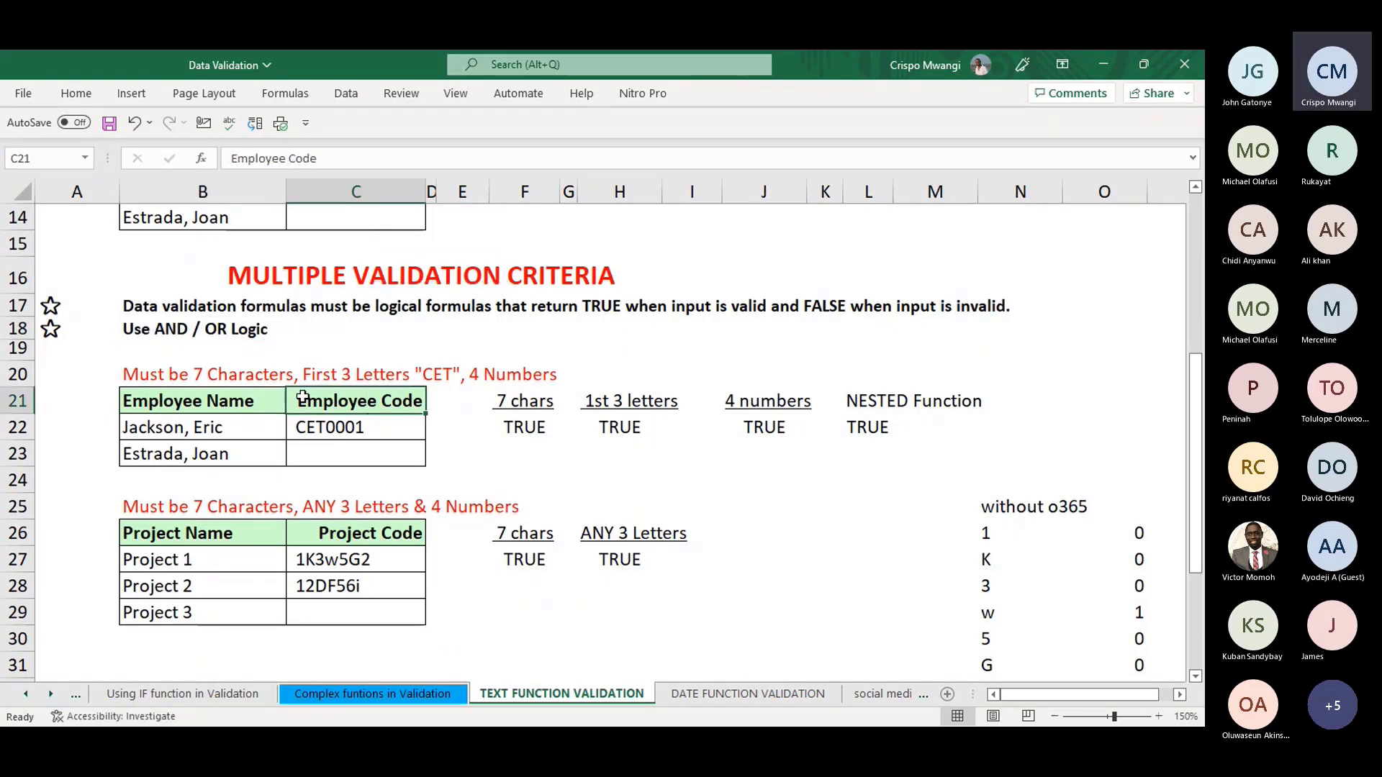
left_click(168, 375)
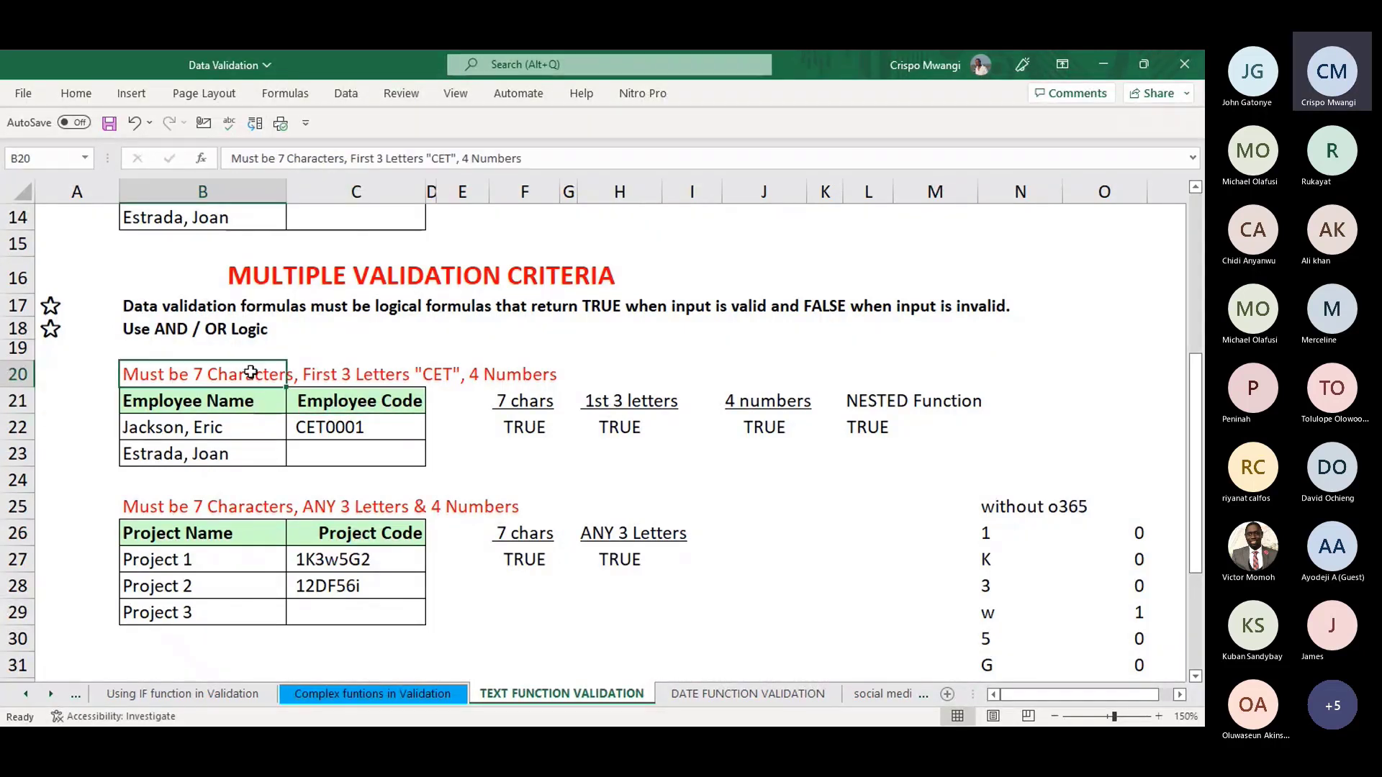
left_click(339, 375)
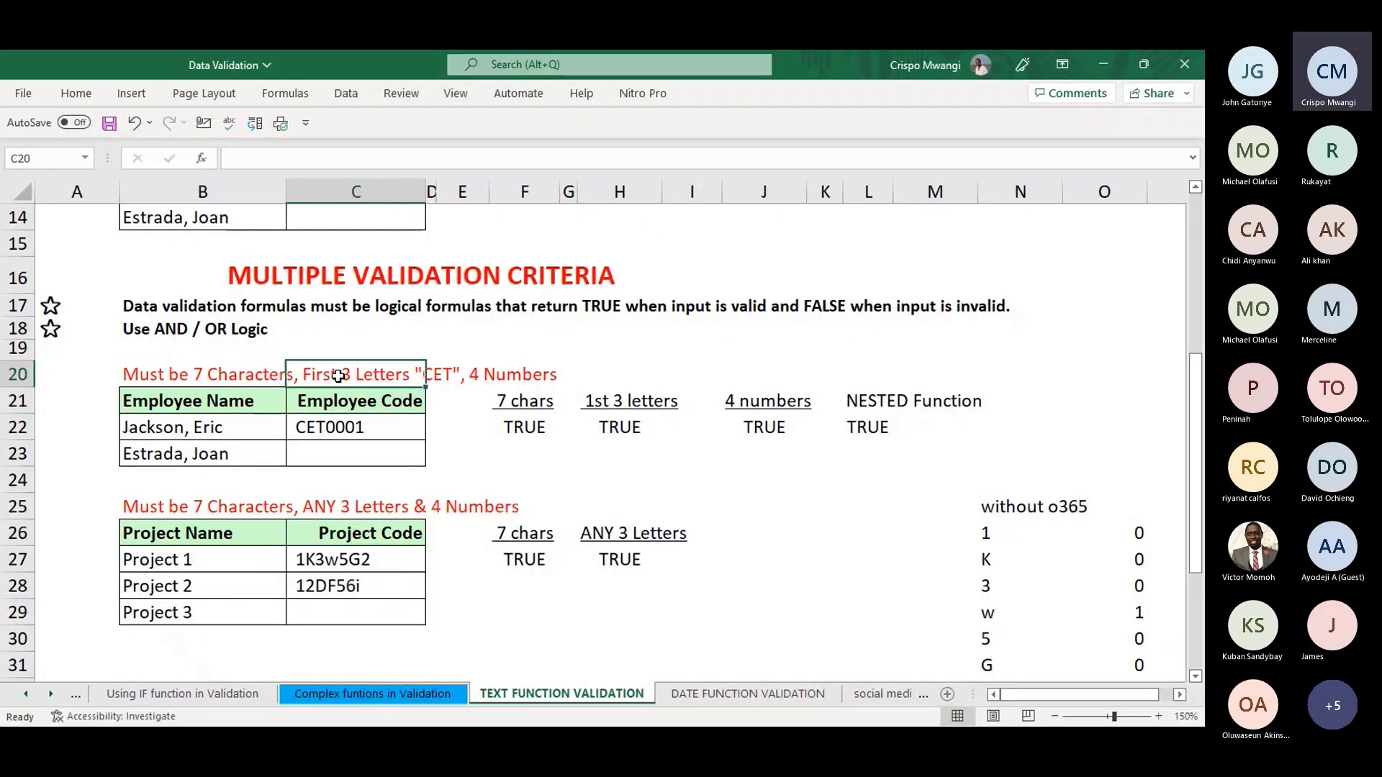
left_click(442, 374)
left_click(509, 374)
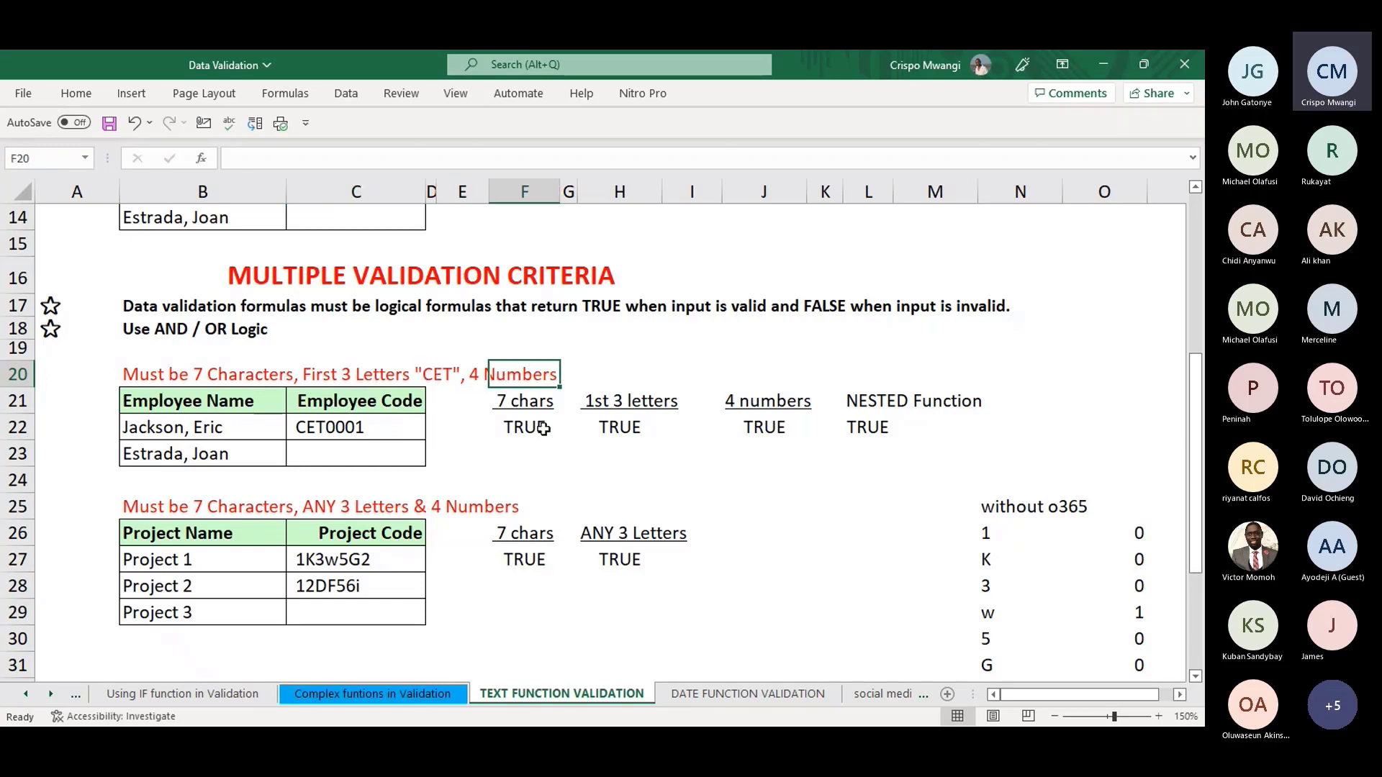
left_click(508, 451)
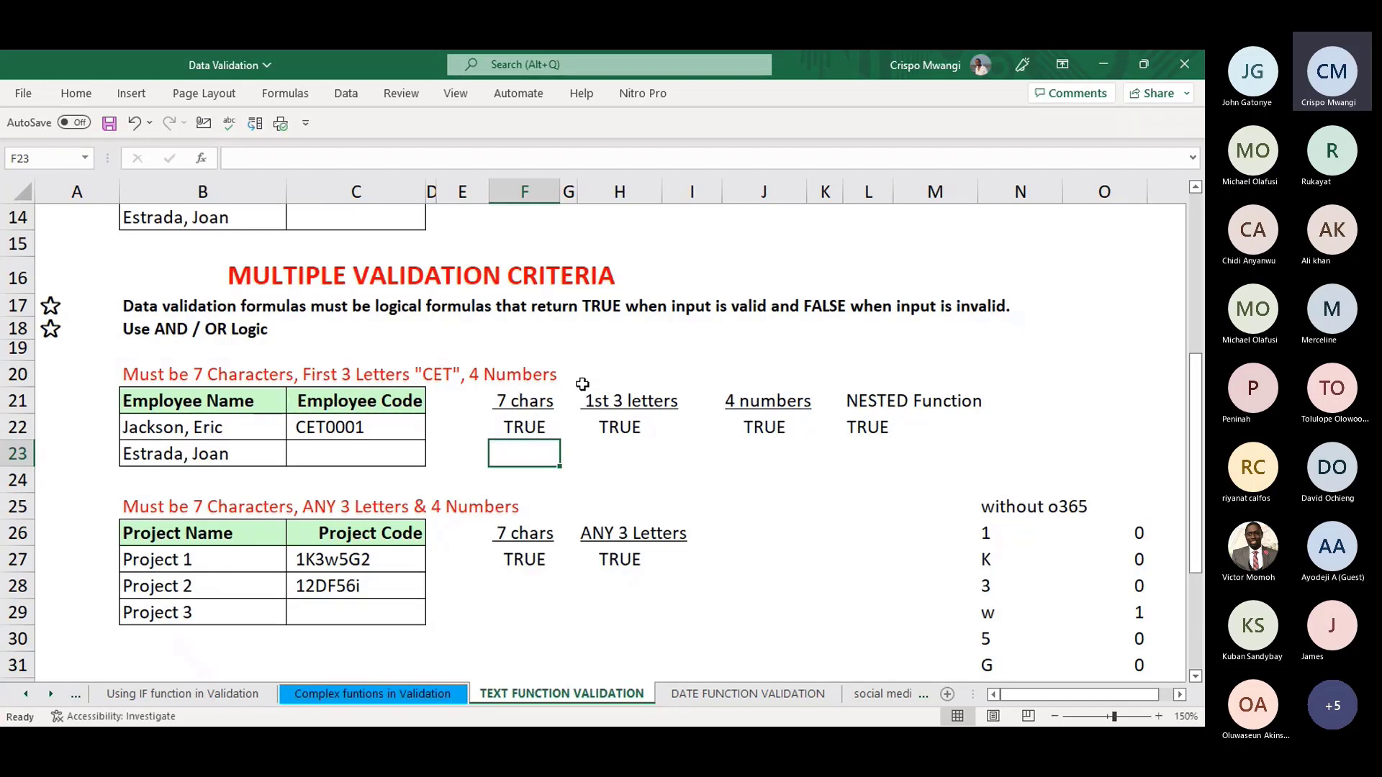
- Commit =LEN(C22)=7 in F22 so the 7-character check returns TRUE for CET0001
left_click(324, 426)
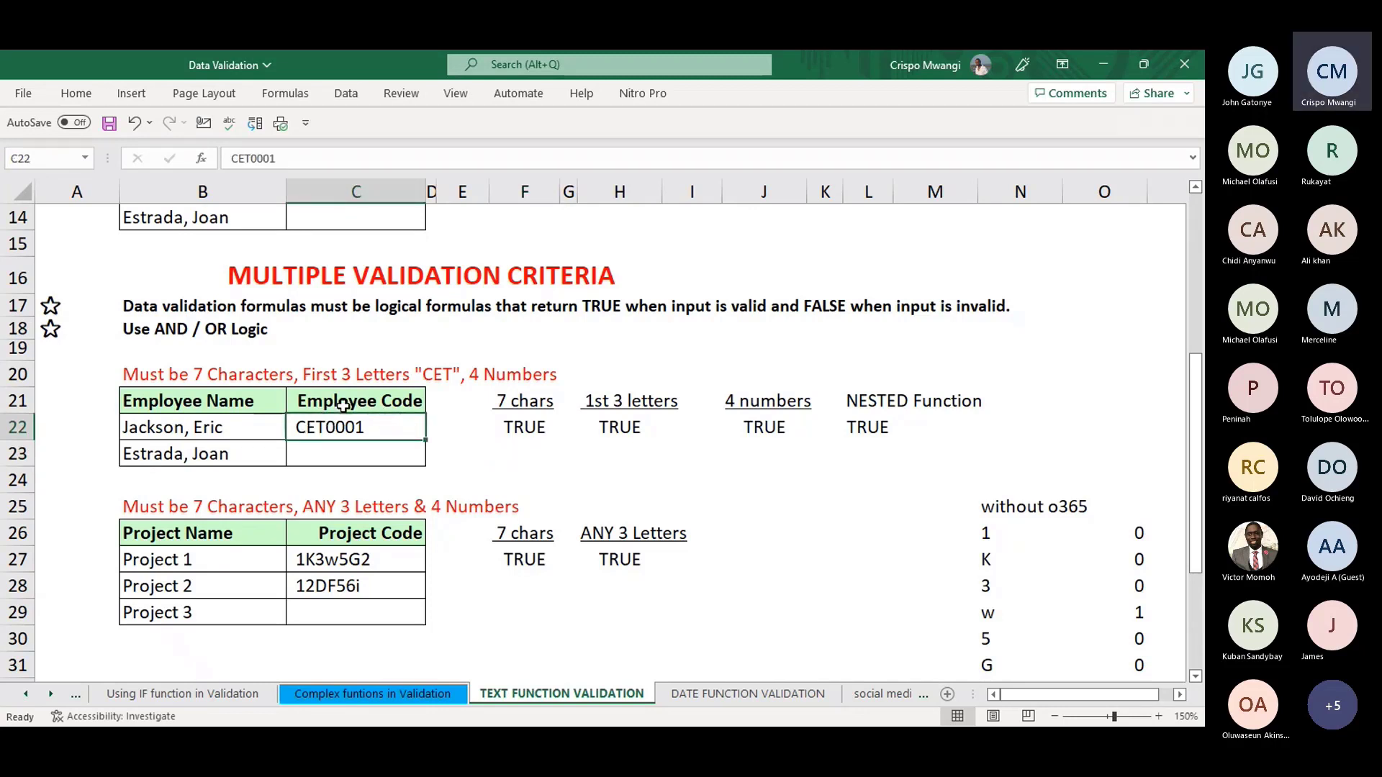
left_click(538, 428)
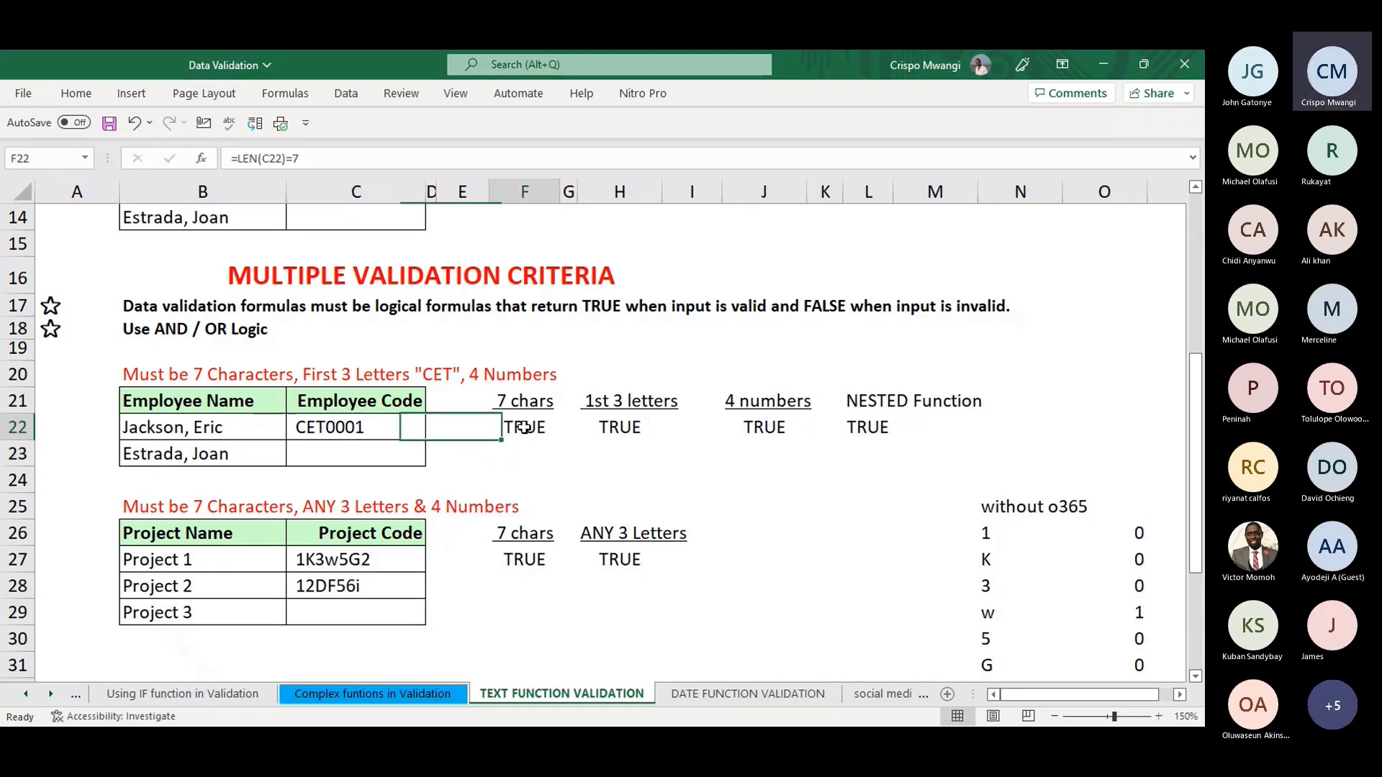
left_click(340, 158)
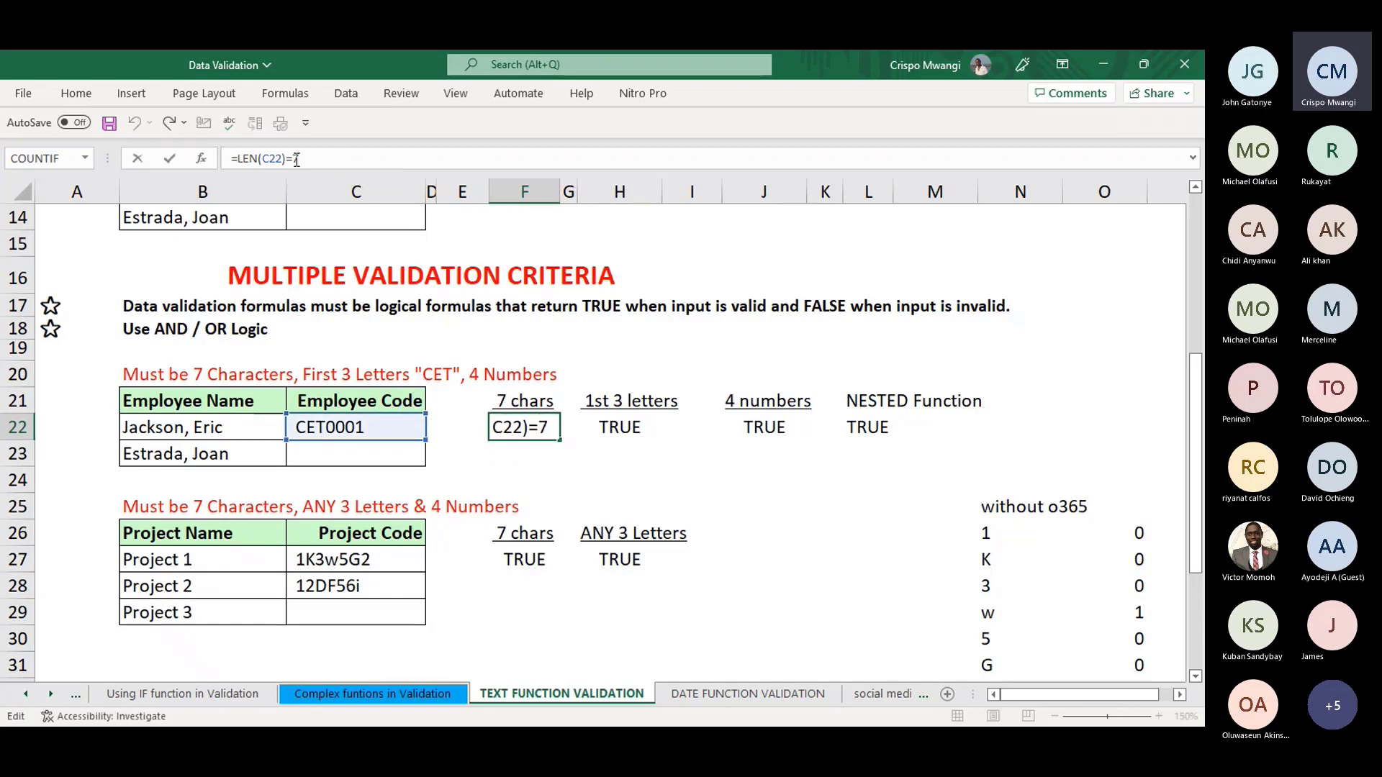
left_click(706, 486)
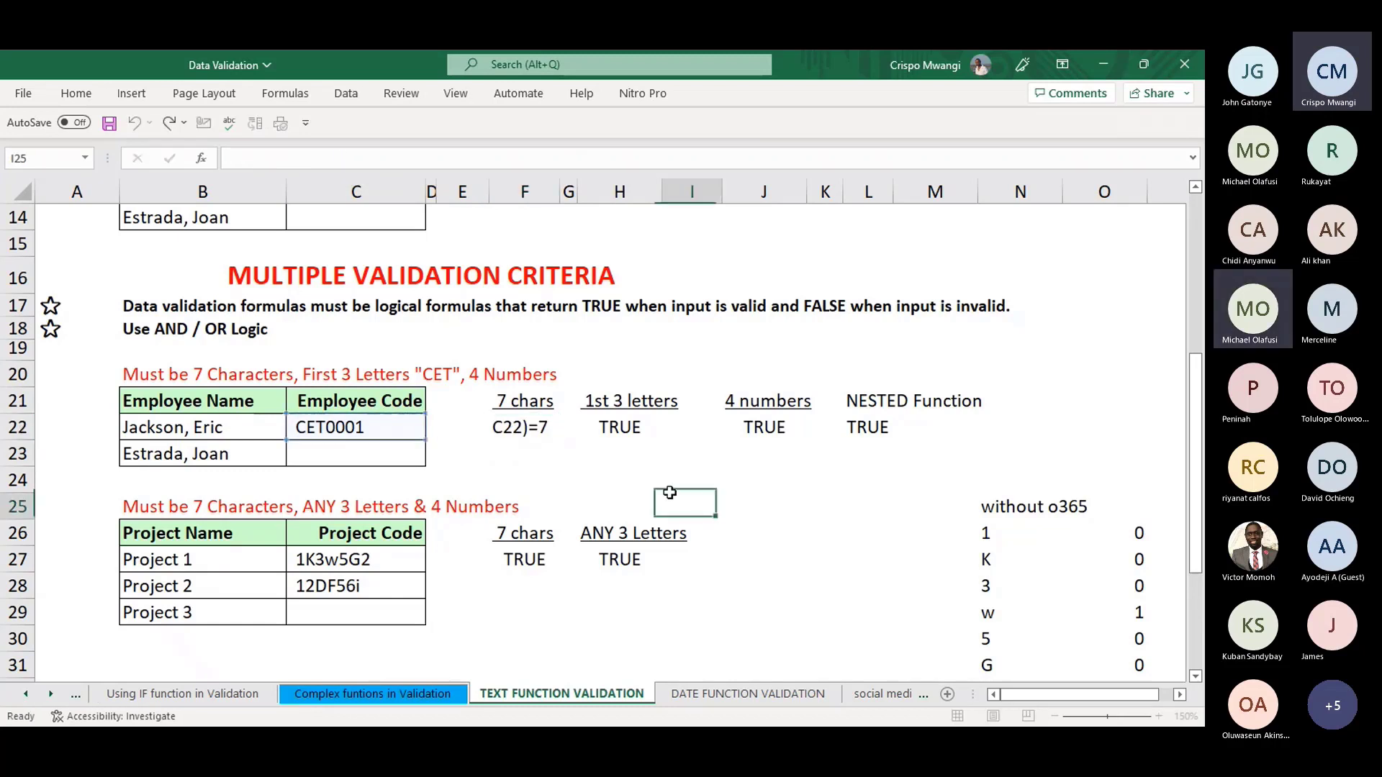
left_click(525, 426)
left_click(227, 159)
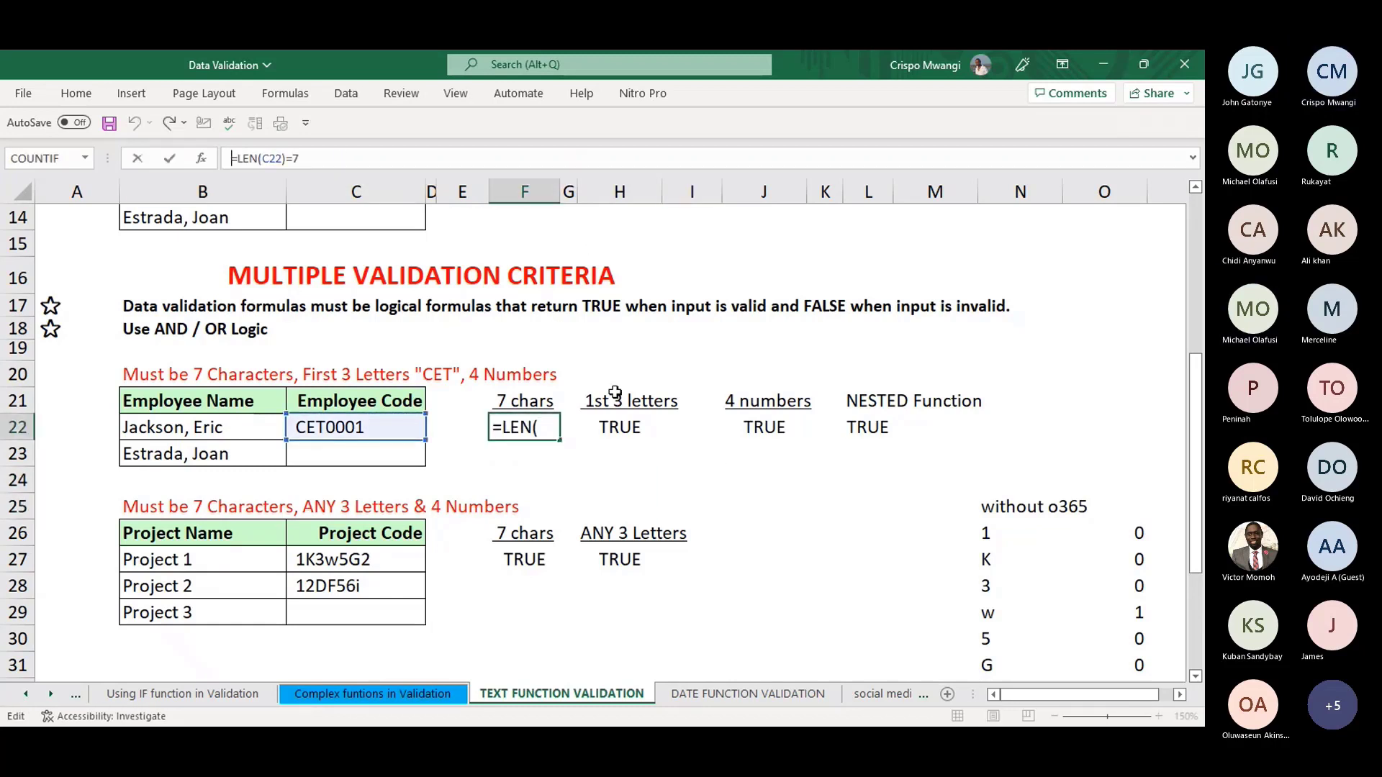
key("Escape")
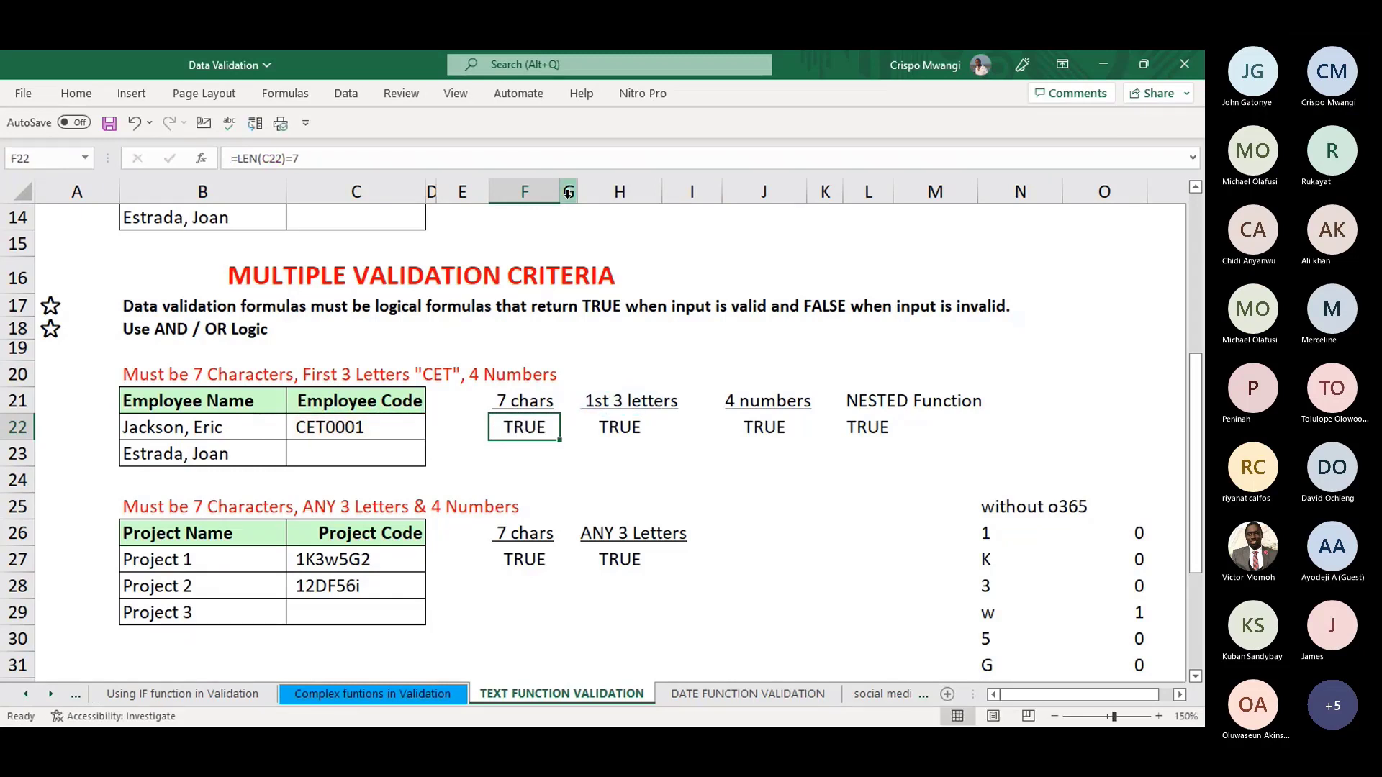
left_click_drag(560, 191, 796, 192)
left_click(373, 162)
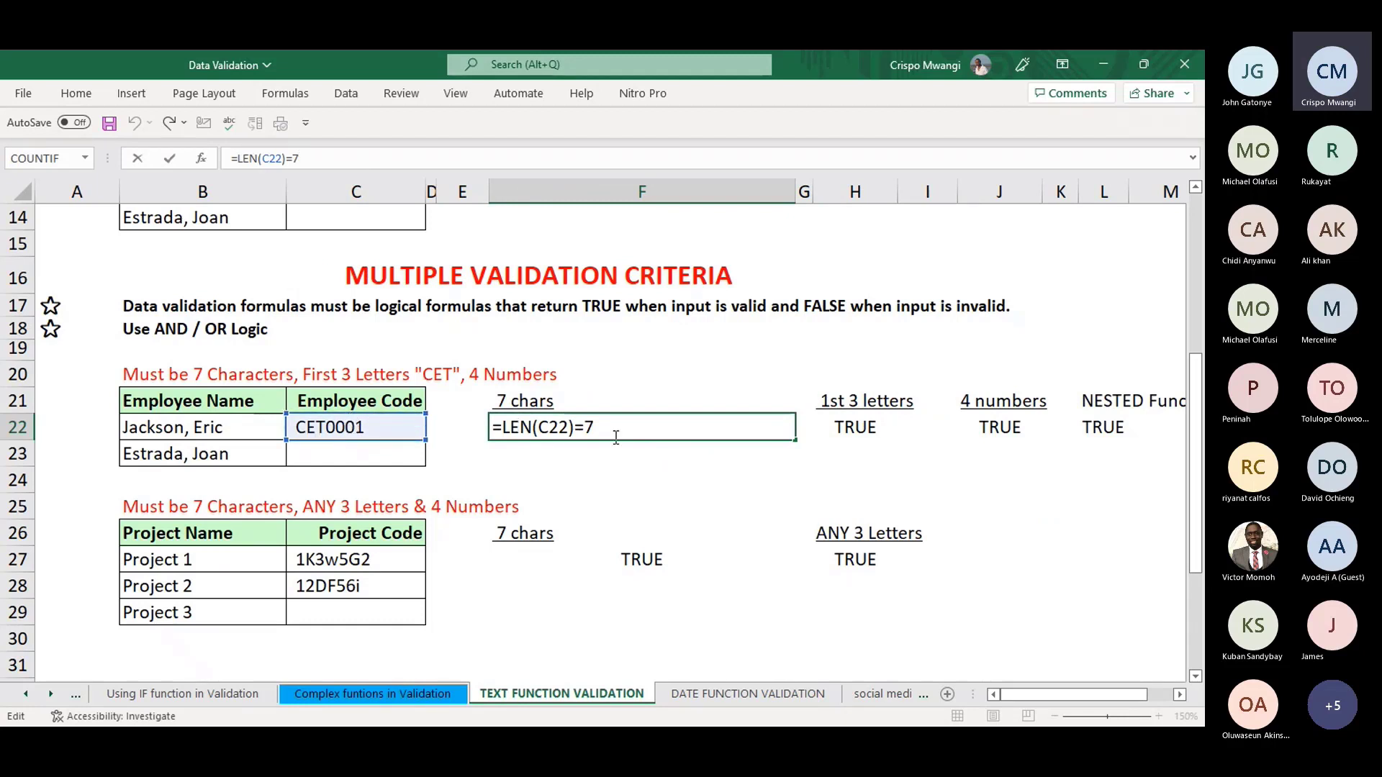
left_click(747, 379)
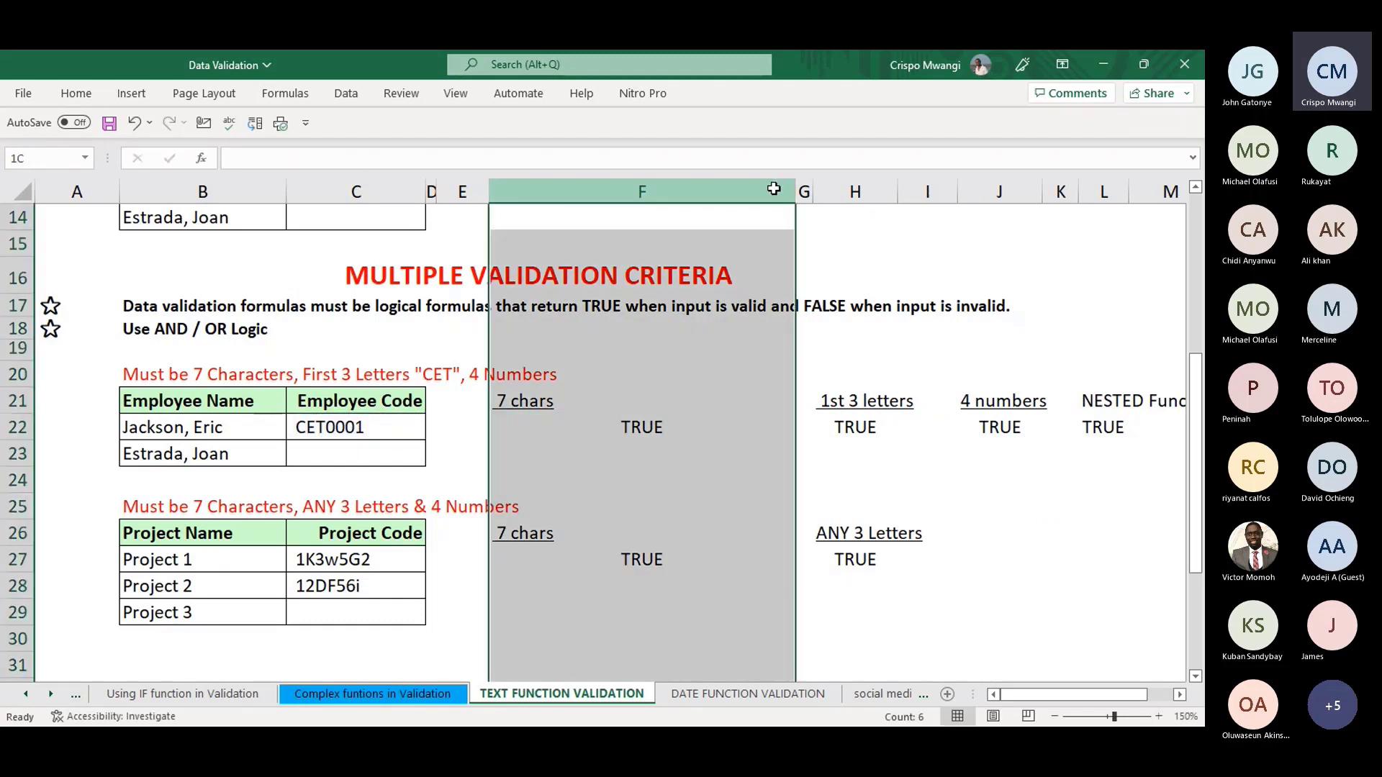
- Auto-fit the widened column F to its contents
left_click(772, 190)
double_click(805, 190)
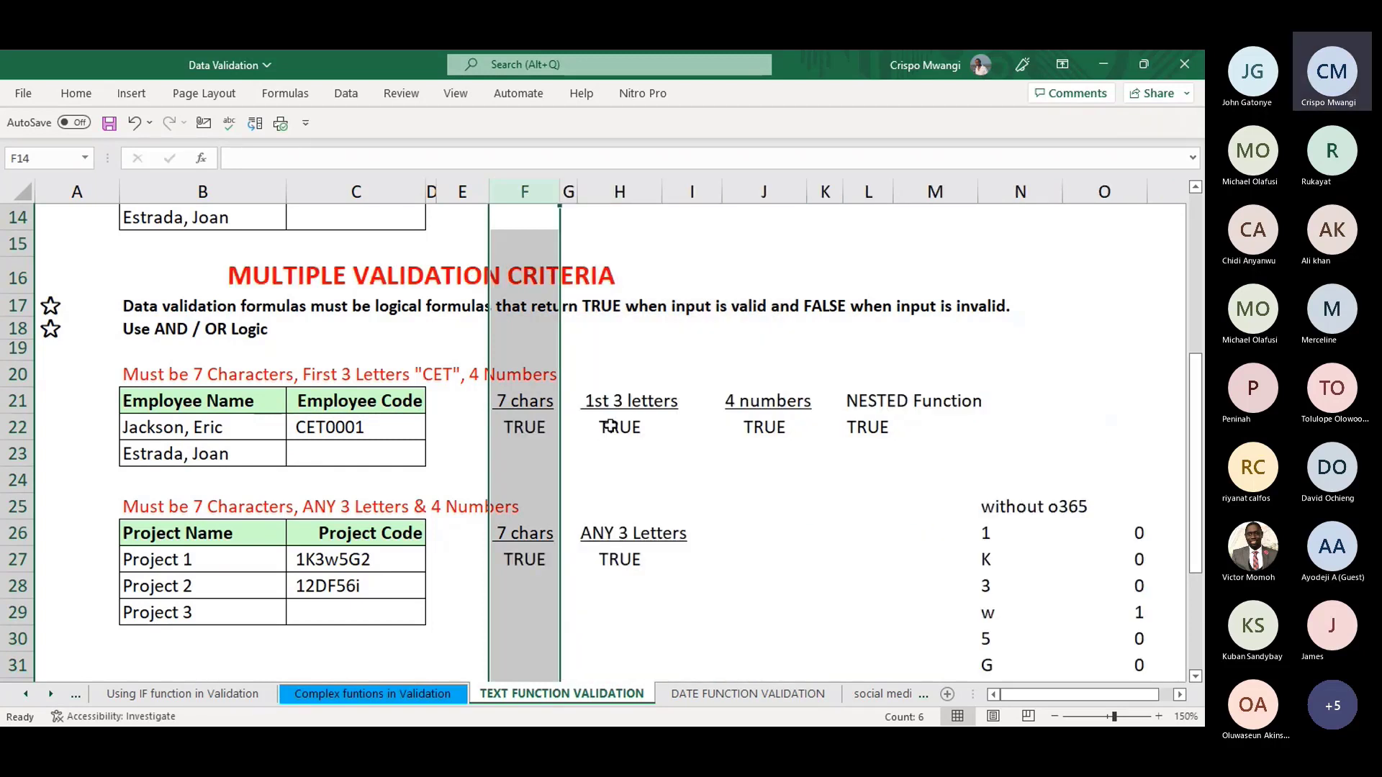
left_click(608, 430)
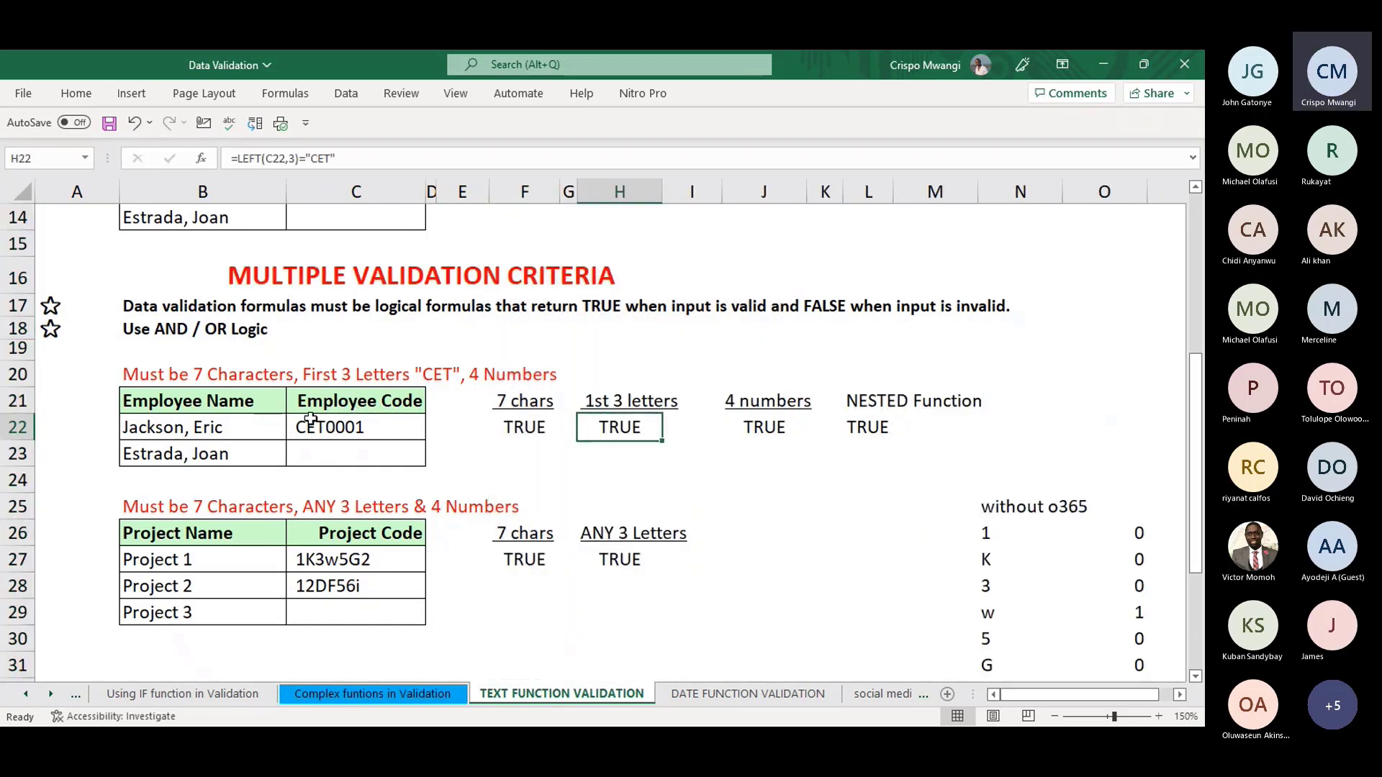
- Enter =LEFT(C22,3)="CET" in H23 so it returns TRUE for CET0001
left_click(357, 159)
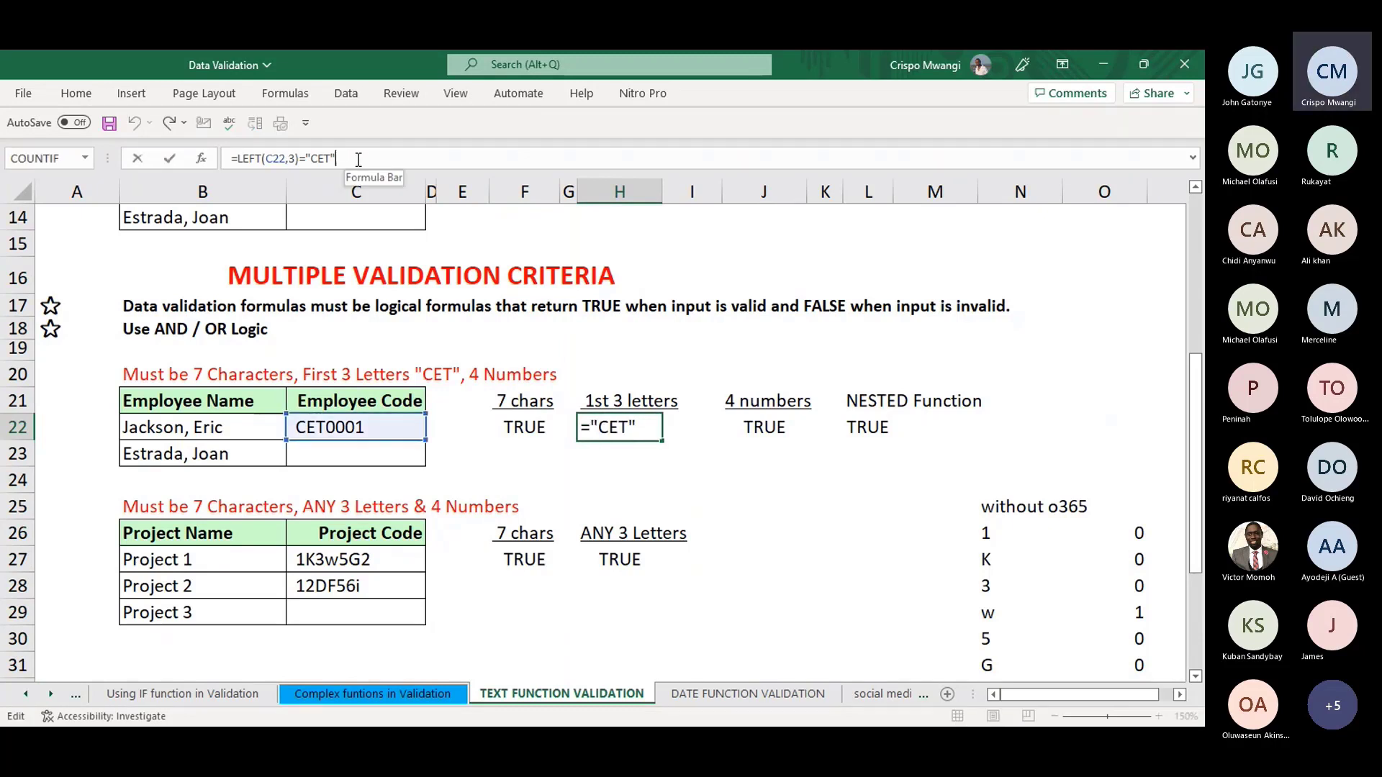
key("Return")
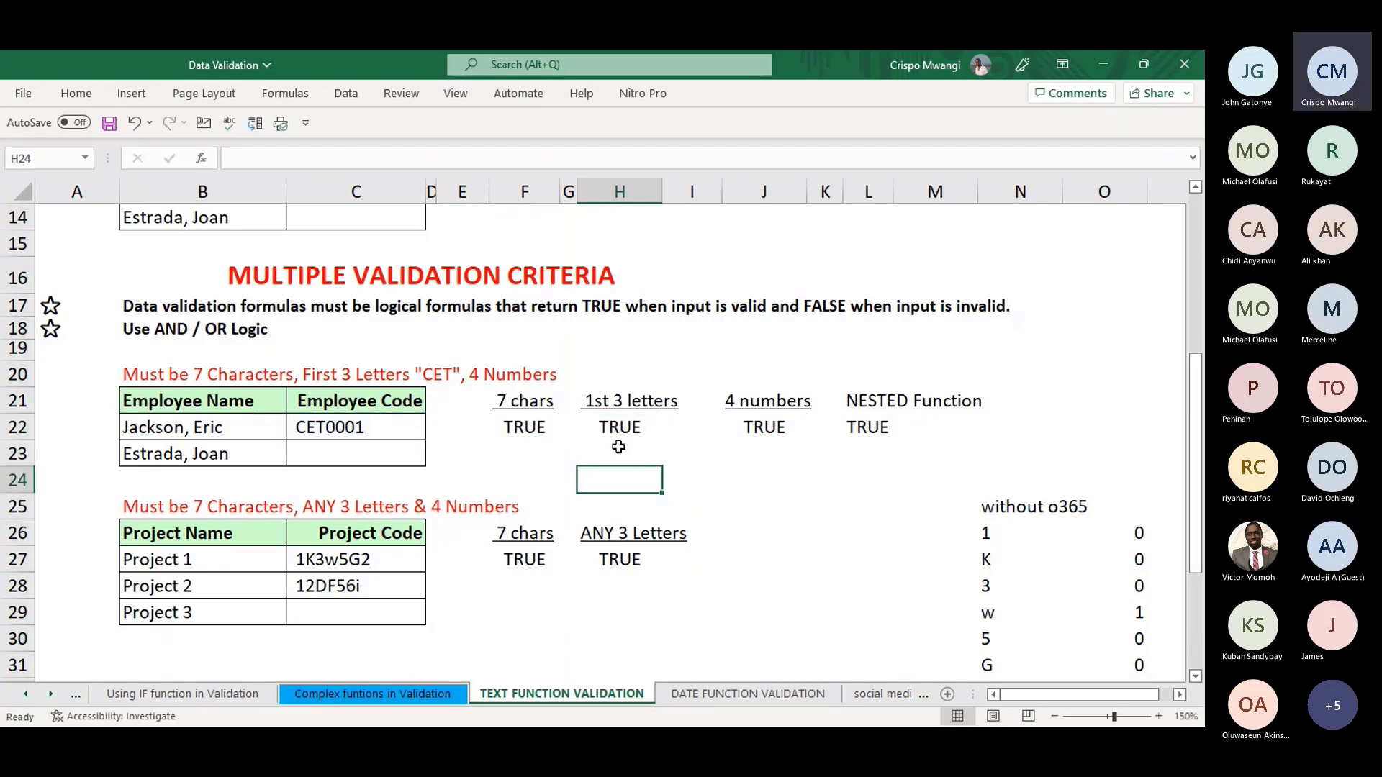
type("=")
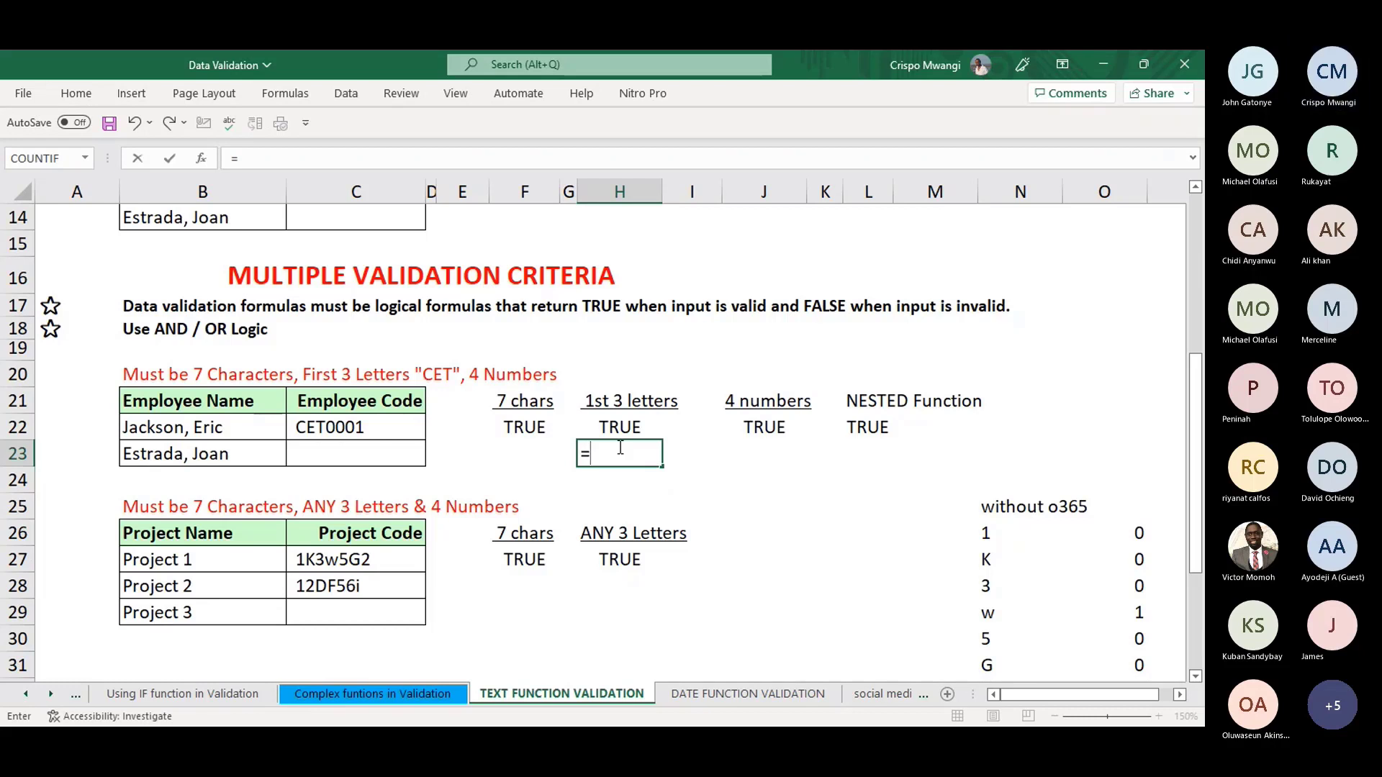
type("LEFT(")
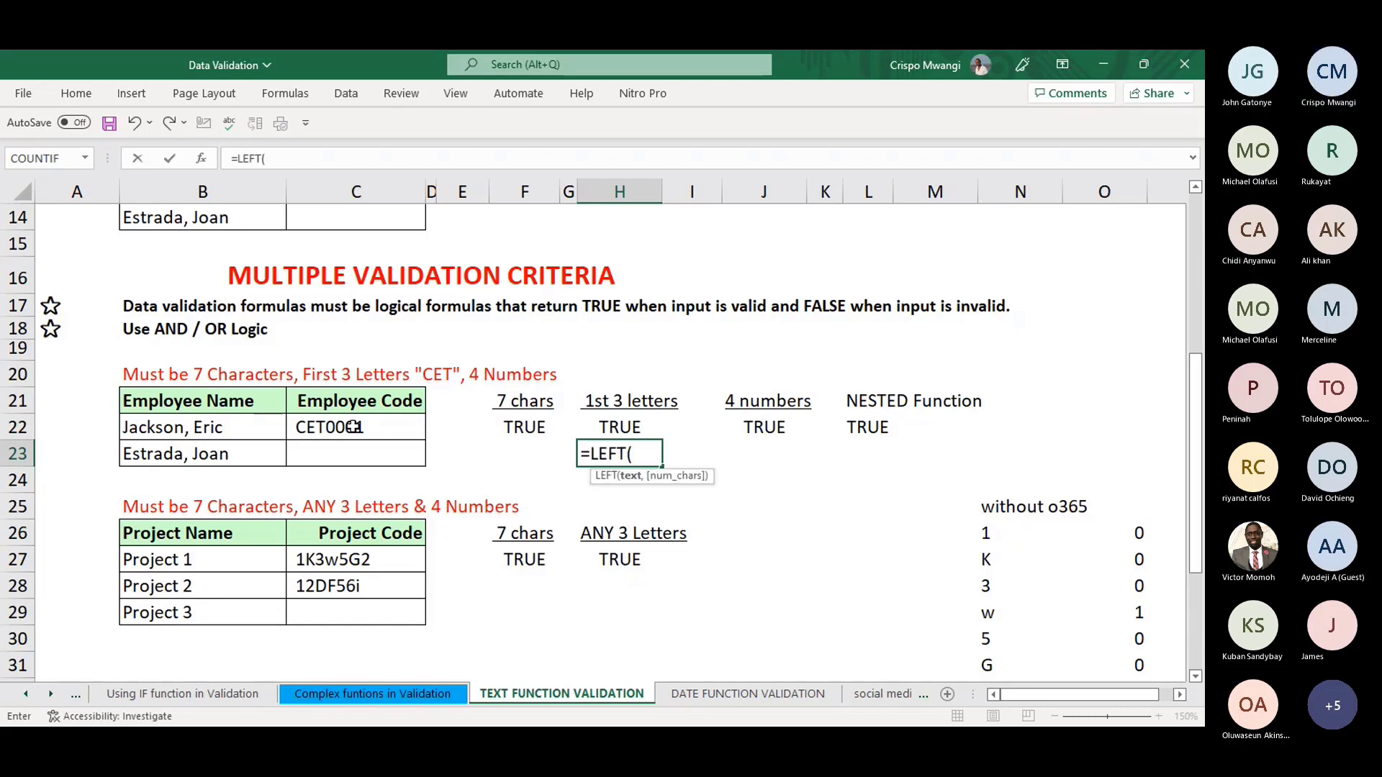
left_click(345, 428)
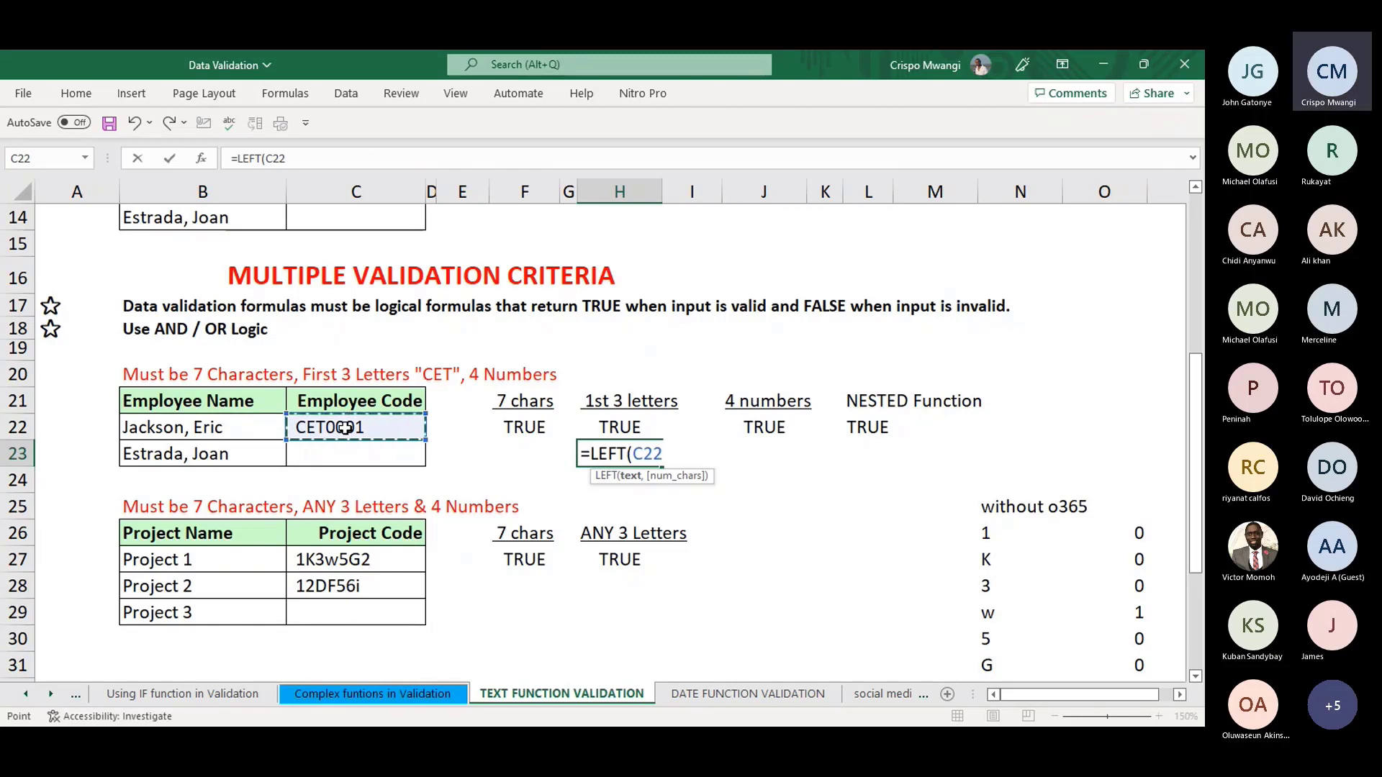
type(",3)")
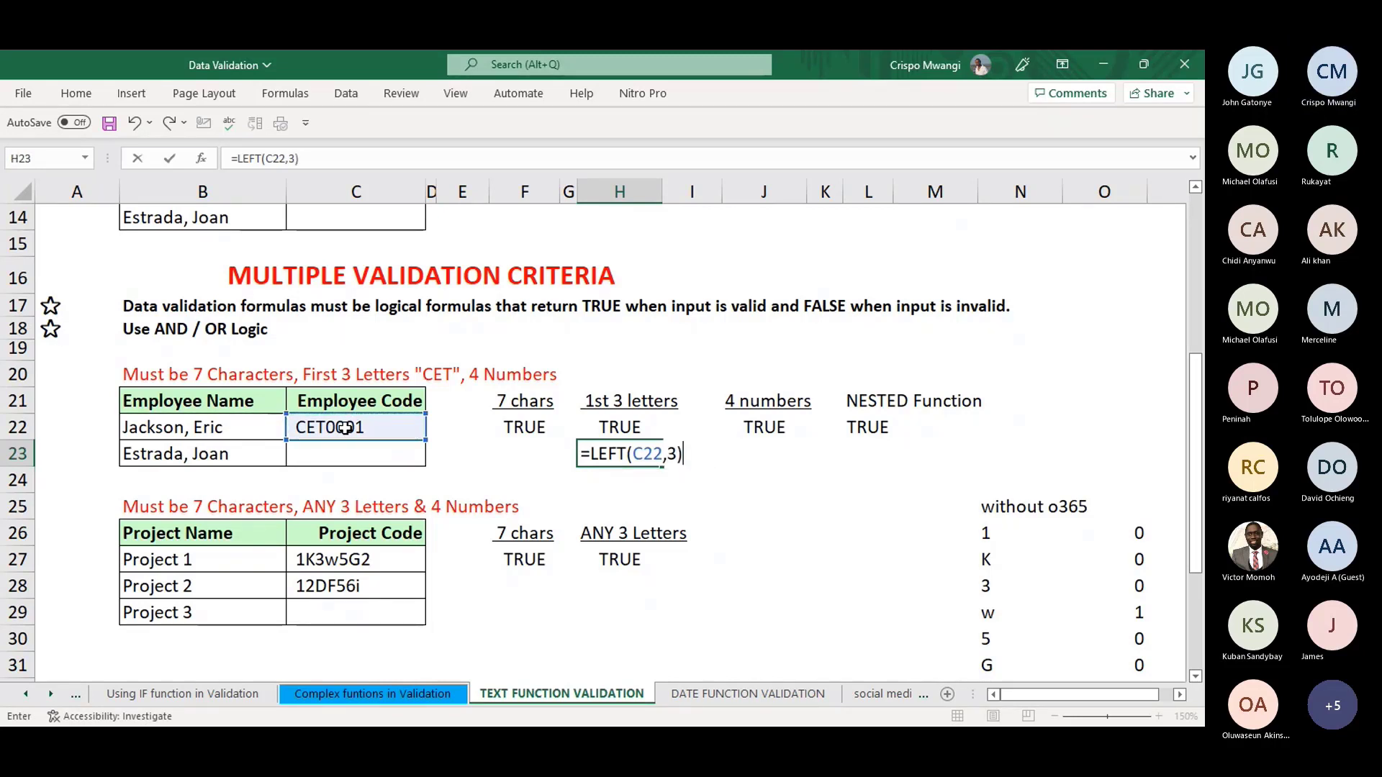
type("=")
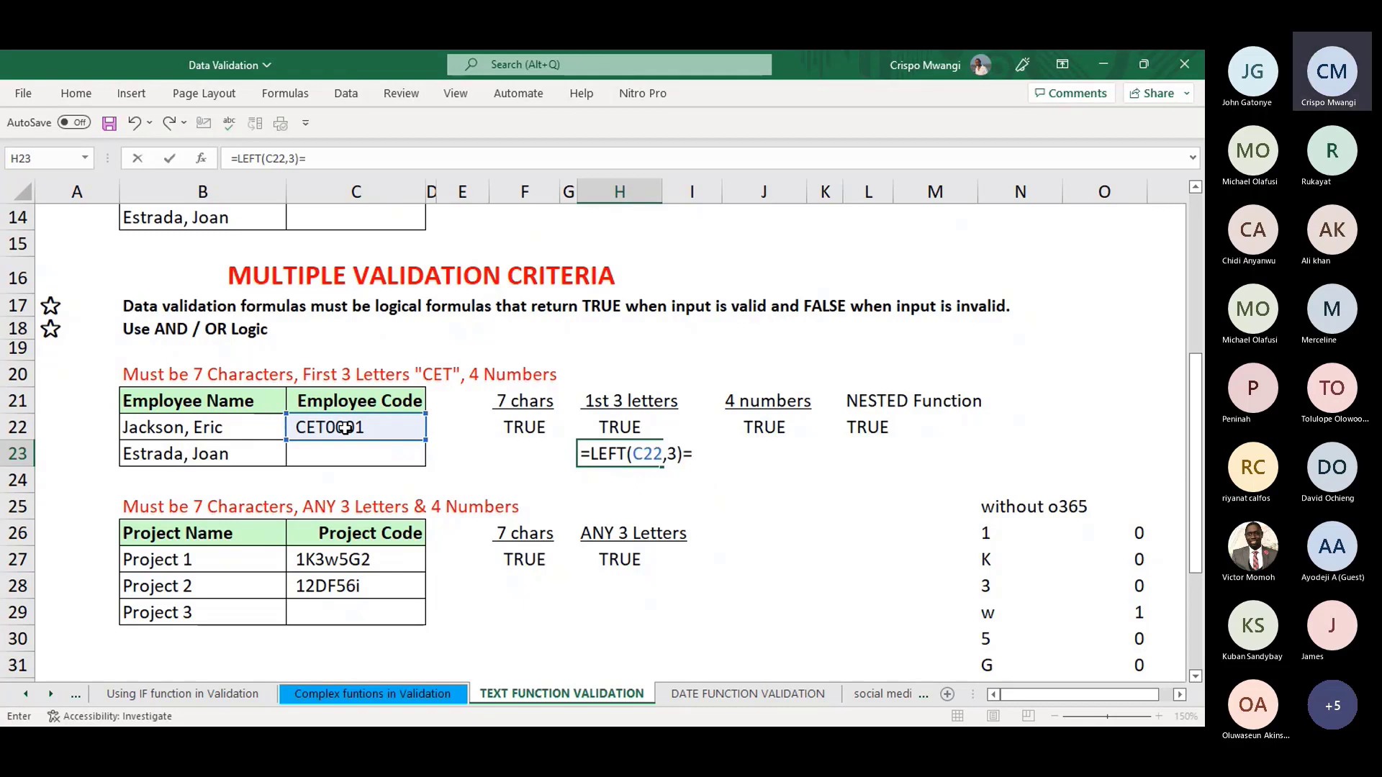
type("\"C")
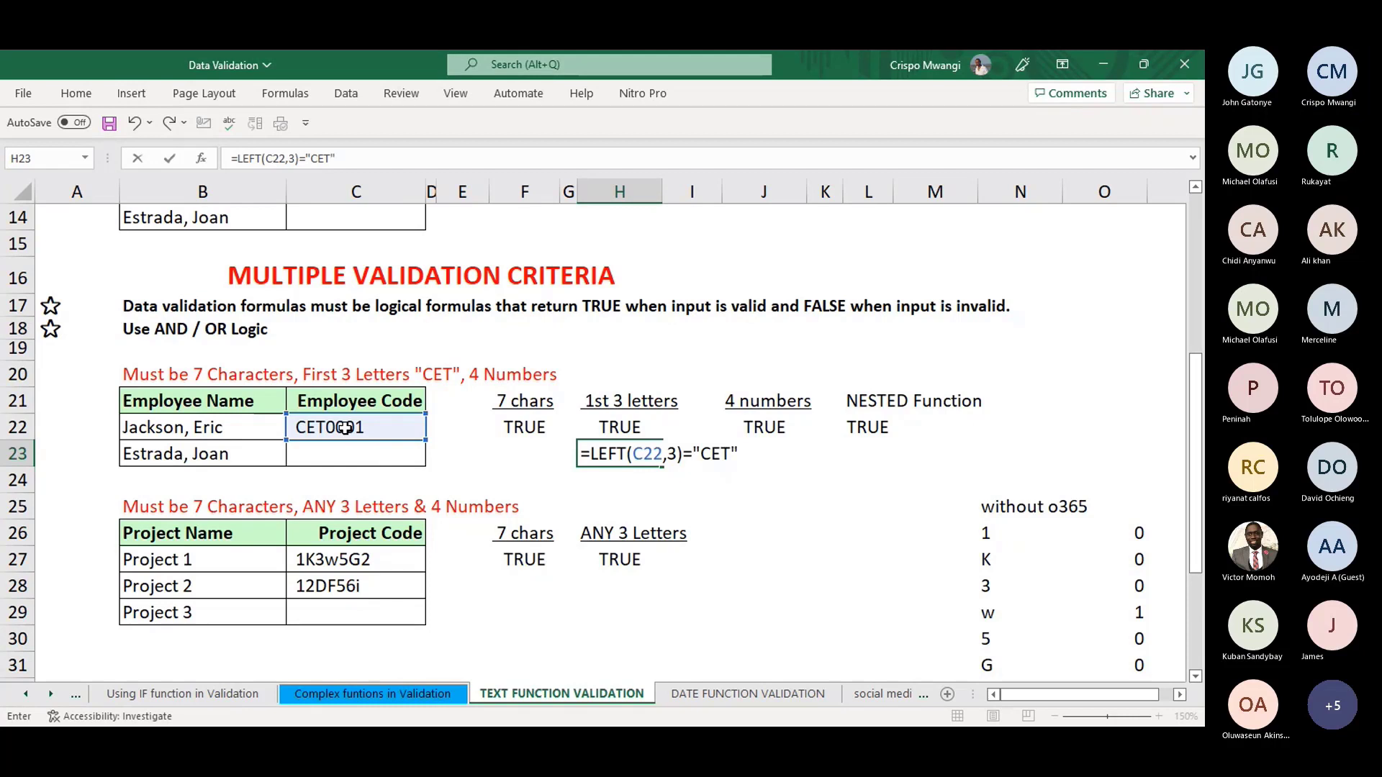
type("ET\"")
key("ctrl+Return")
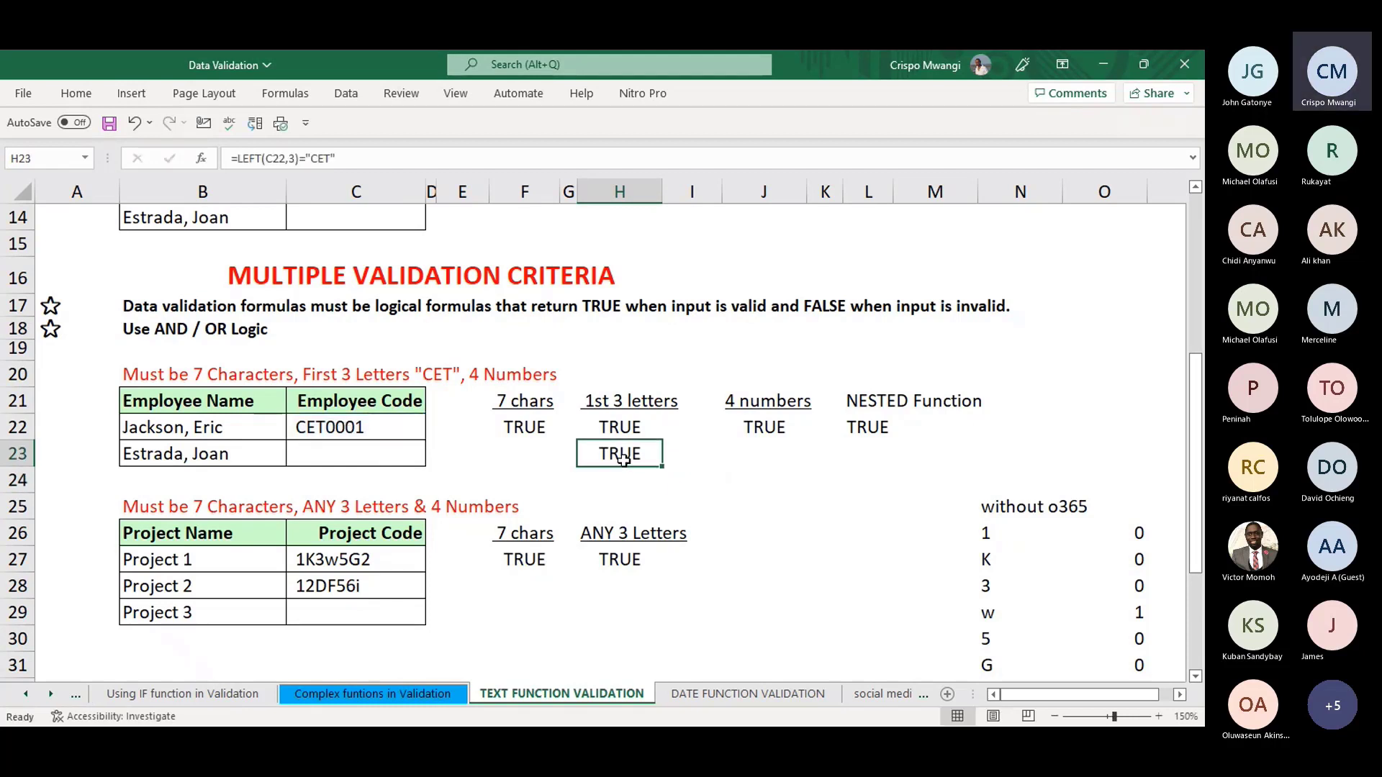
- Enter =RIGHT(C22,4) in J23 under the existing 4 numbers check
left_click(775, 427)
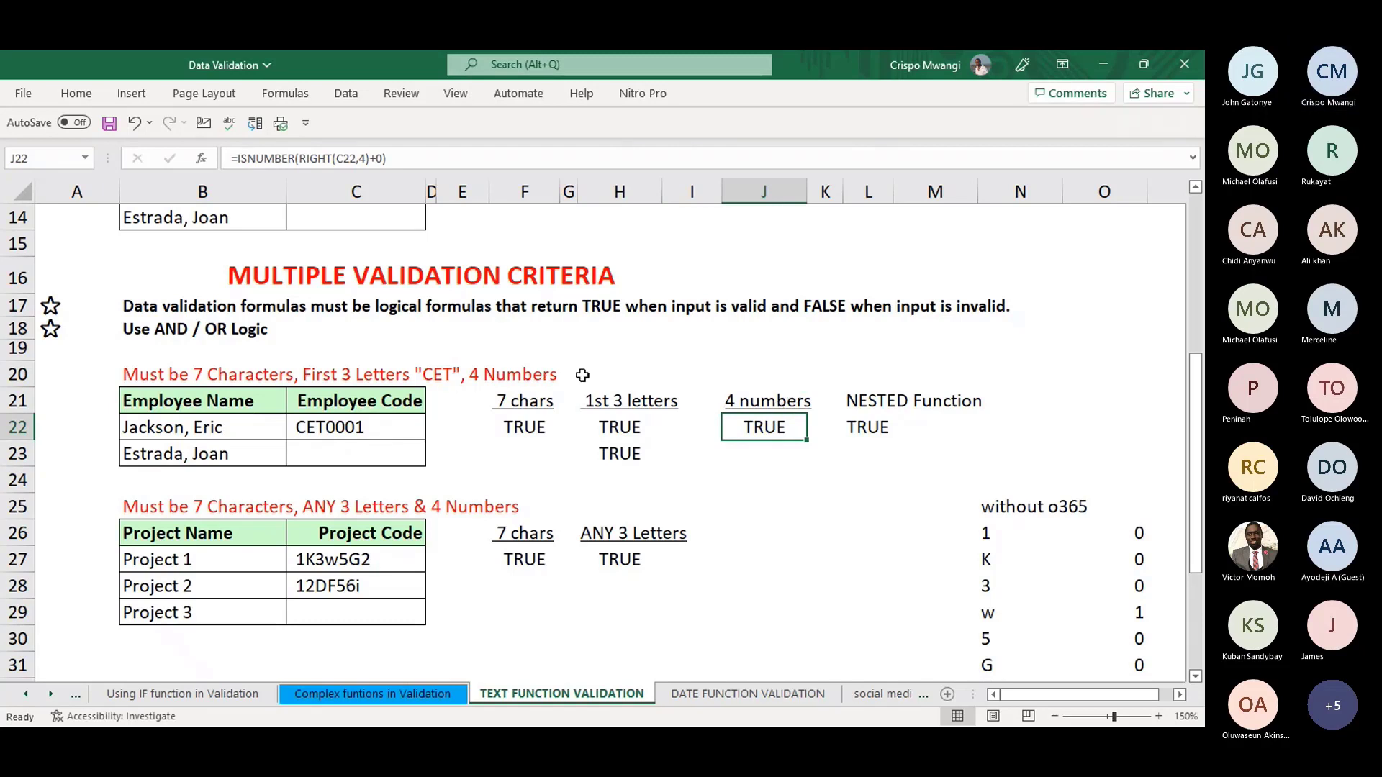
left_click(509, 372)
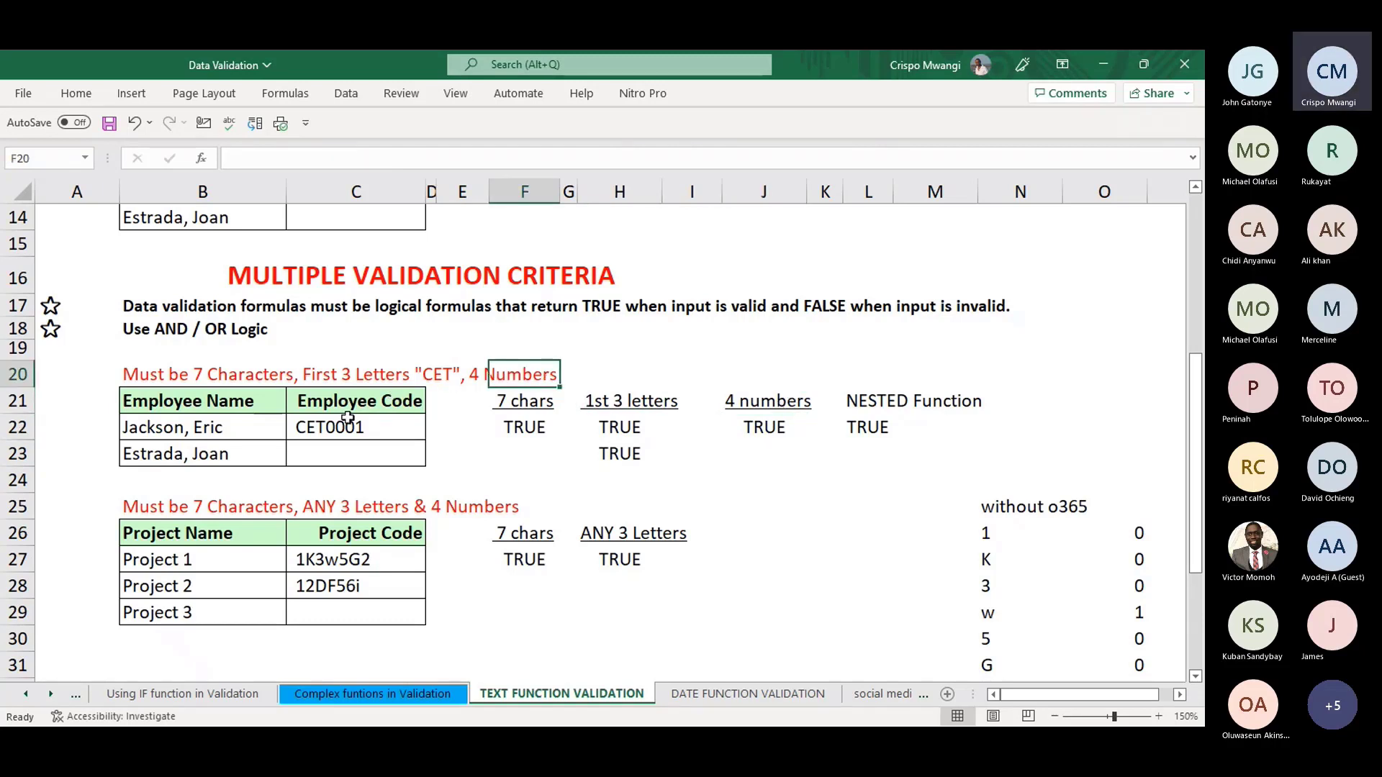
left_click(769, 427)
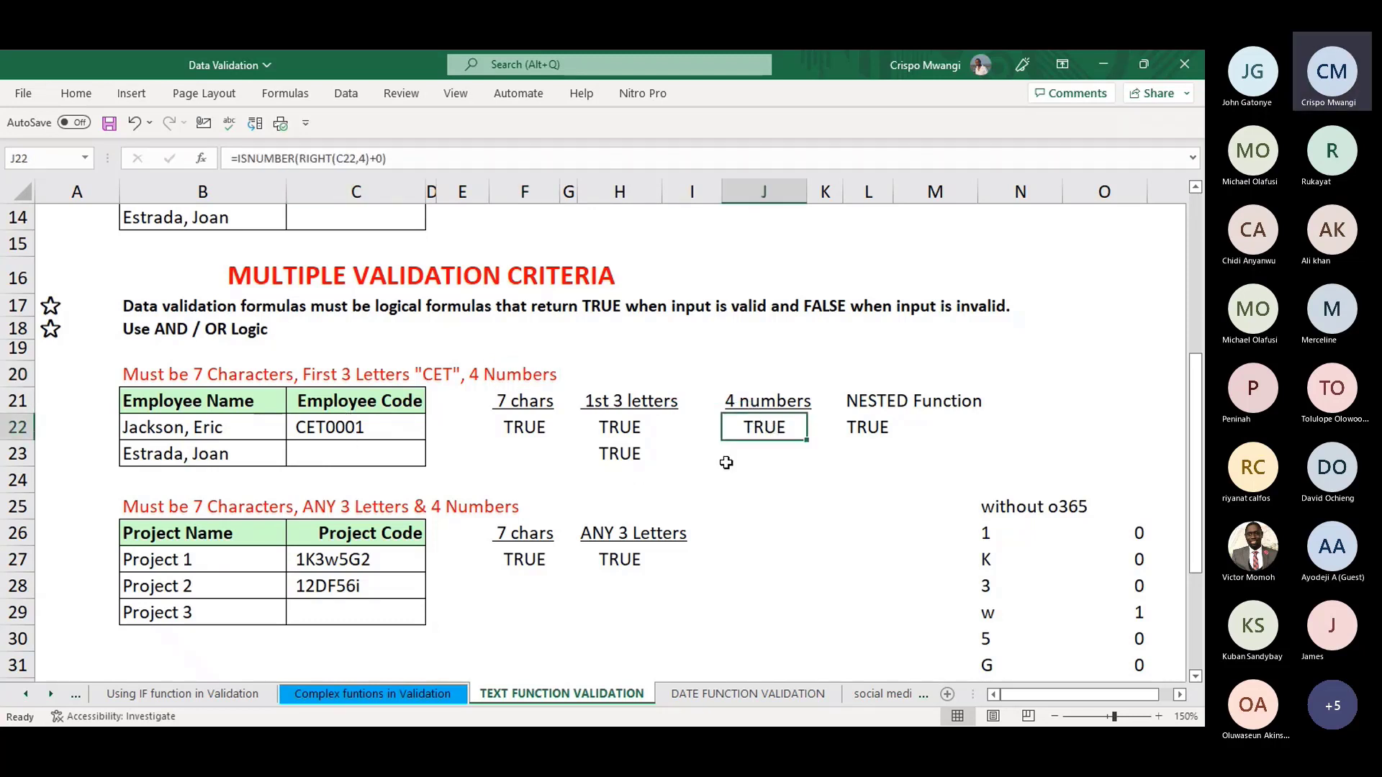
left_click(756, 454)
type("=")
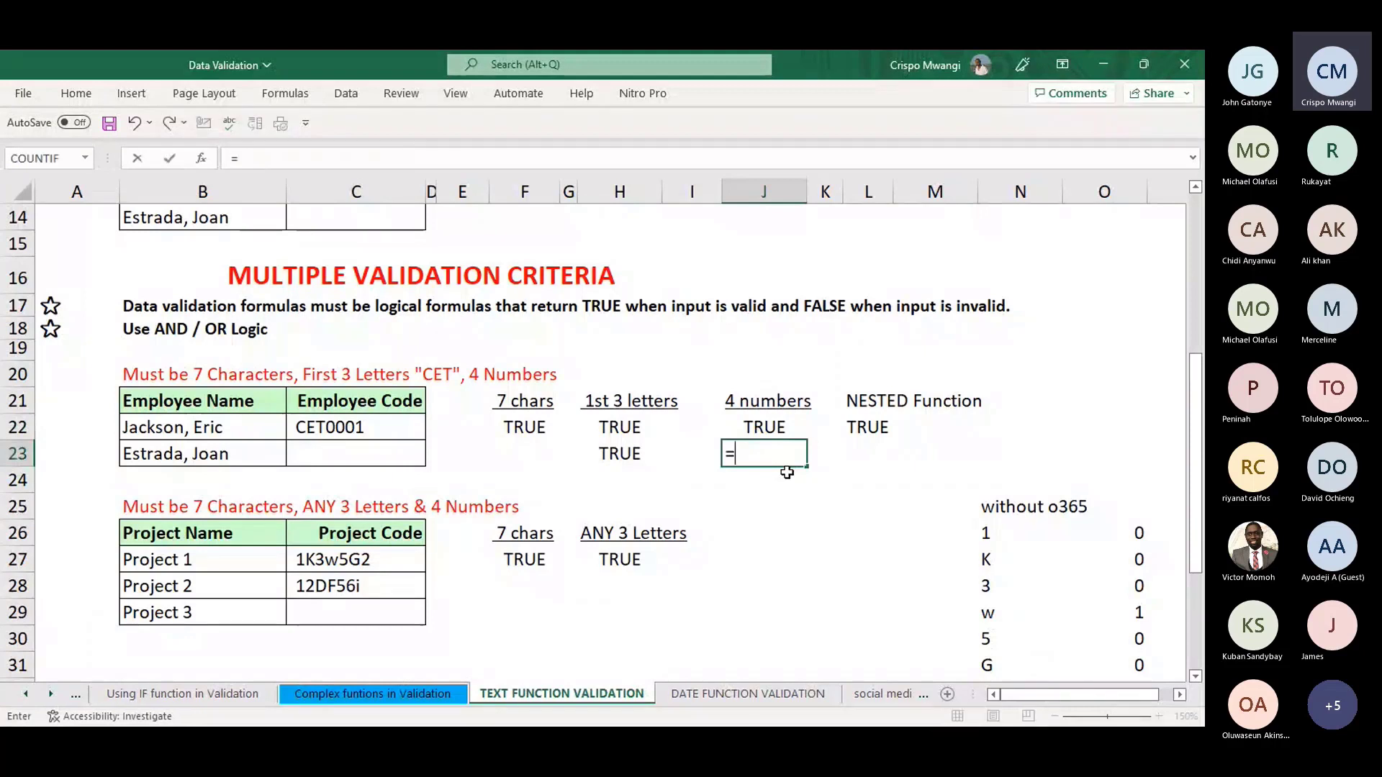
type("RIGH")
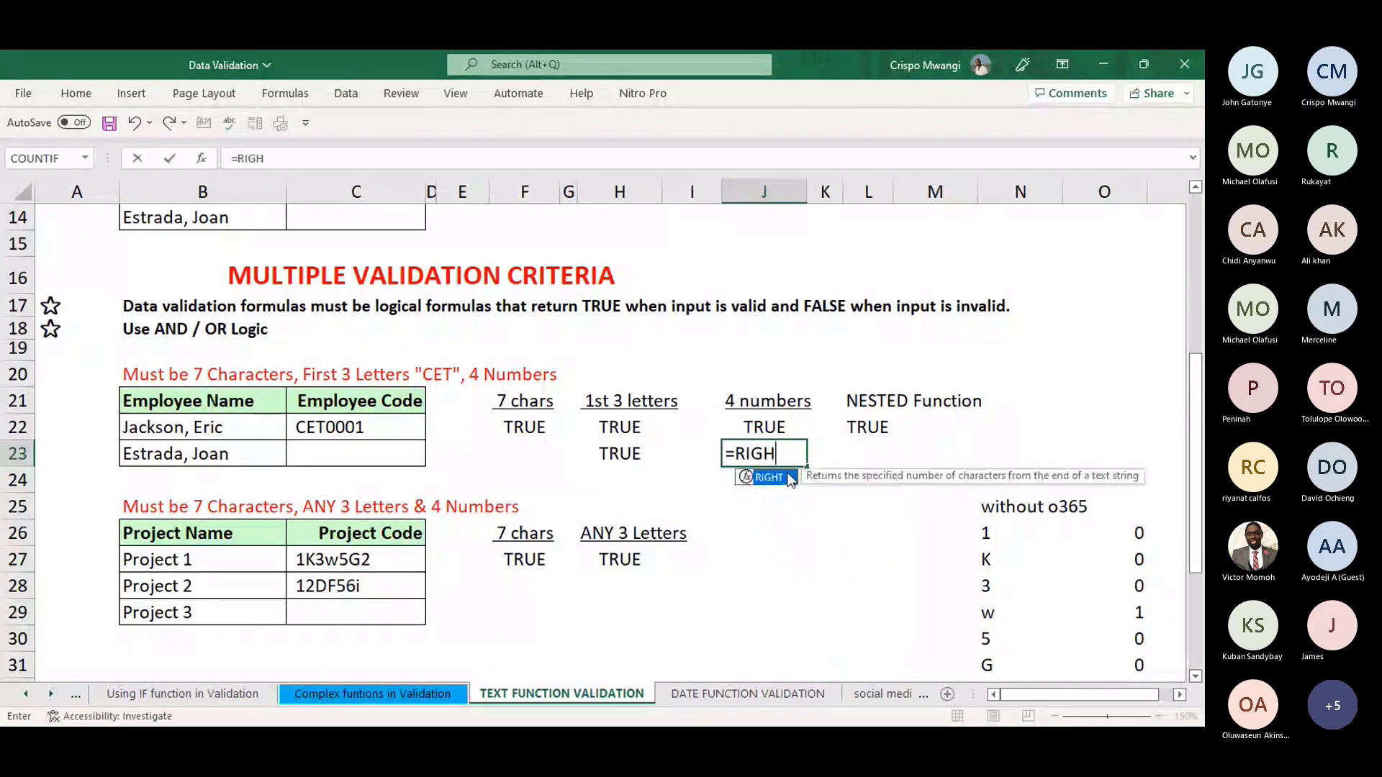
type("T(")
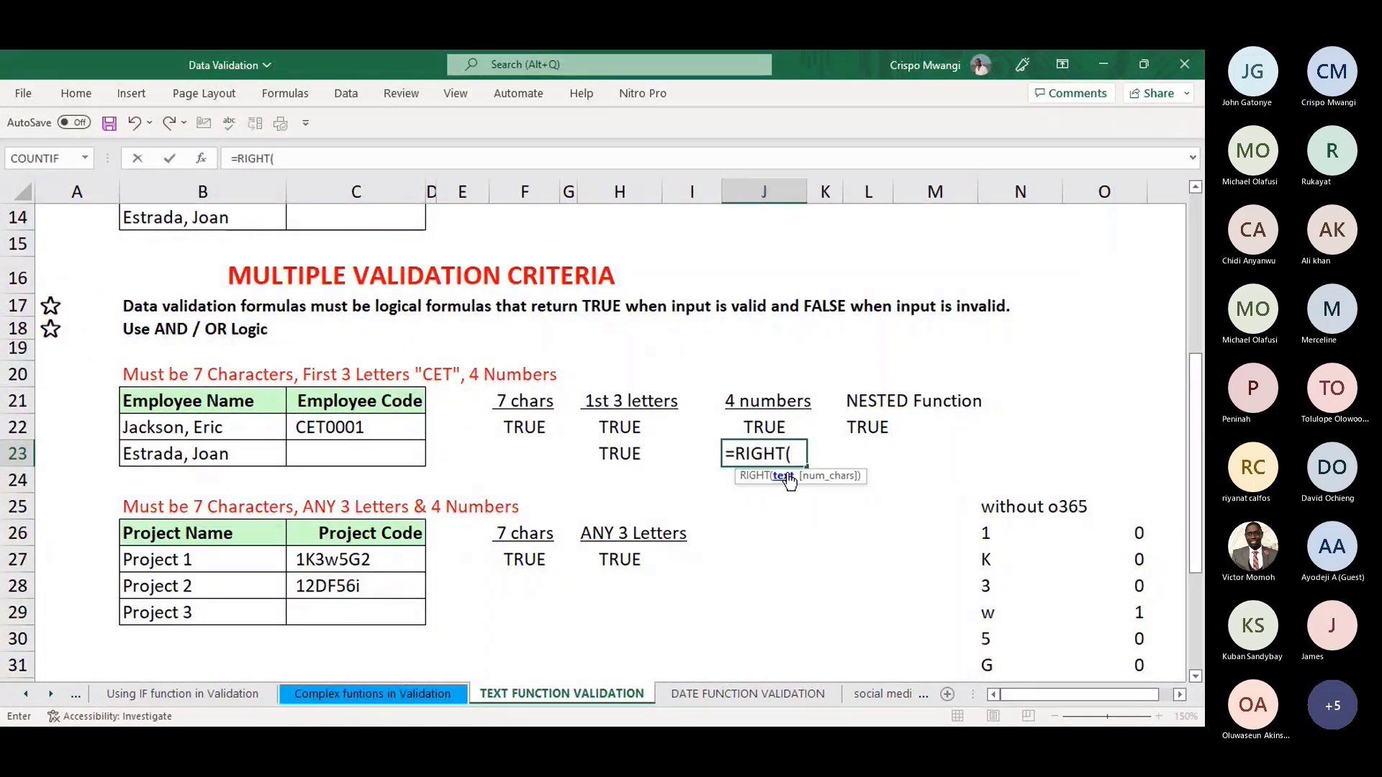
left_click(353, 427)
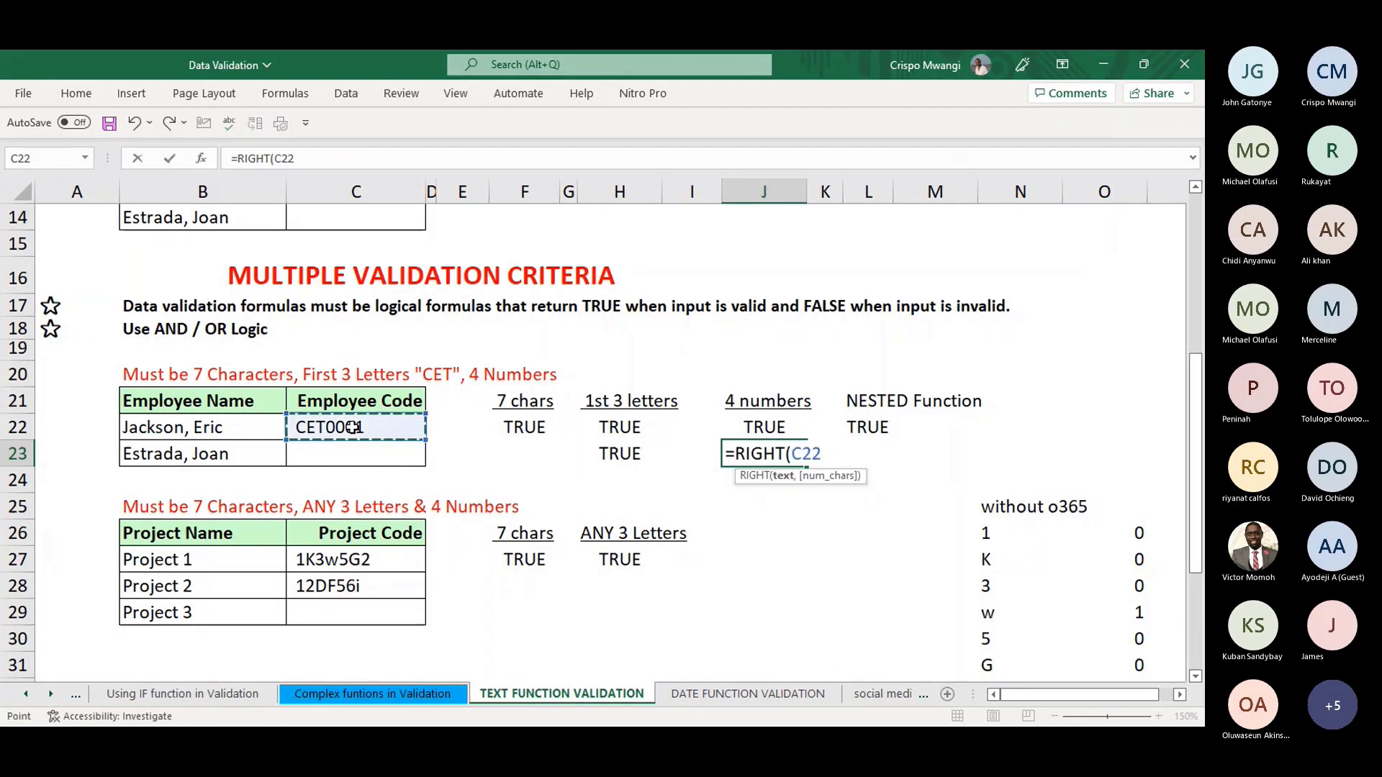
type(",")
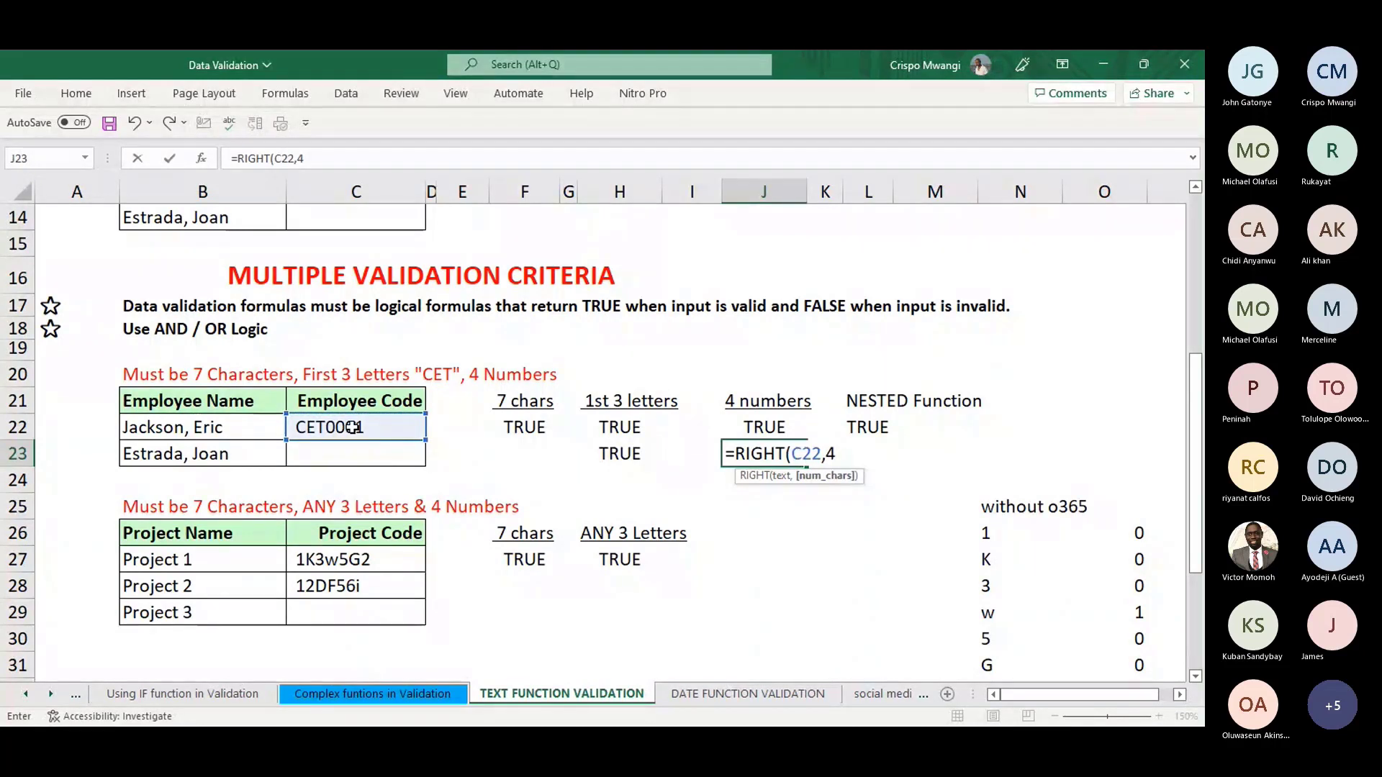
type("4)")
key("Return")
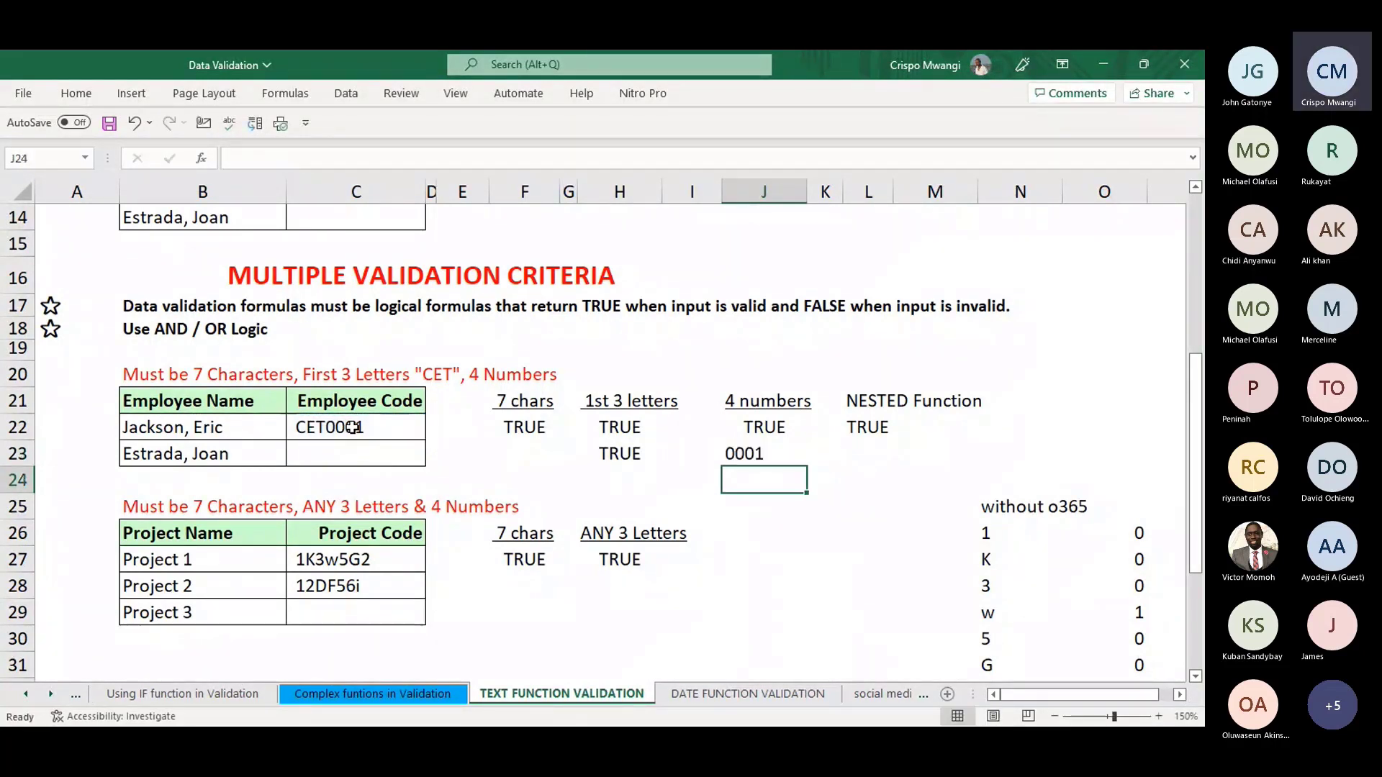
- Append +0 so J23 converts the last four characters into the number 1
key("Up")
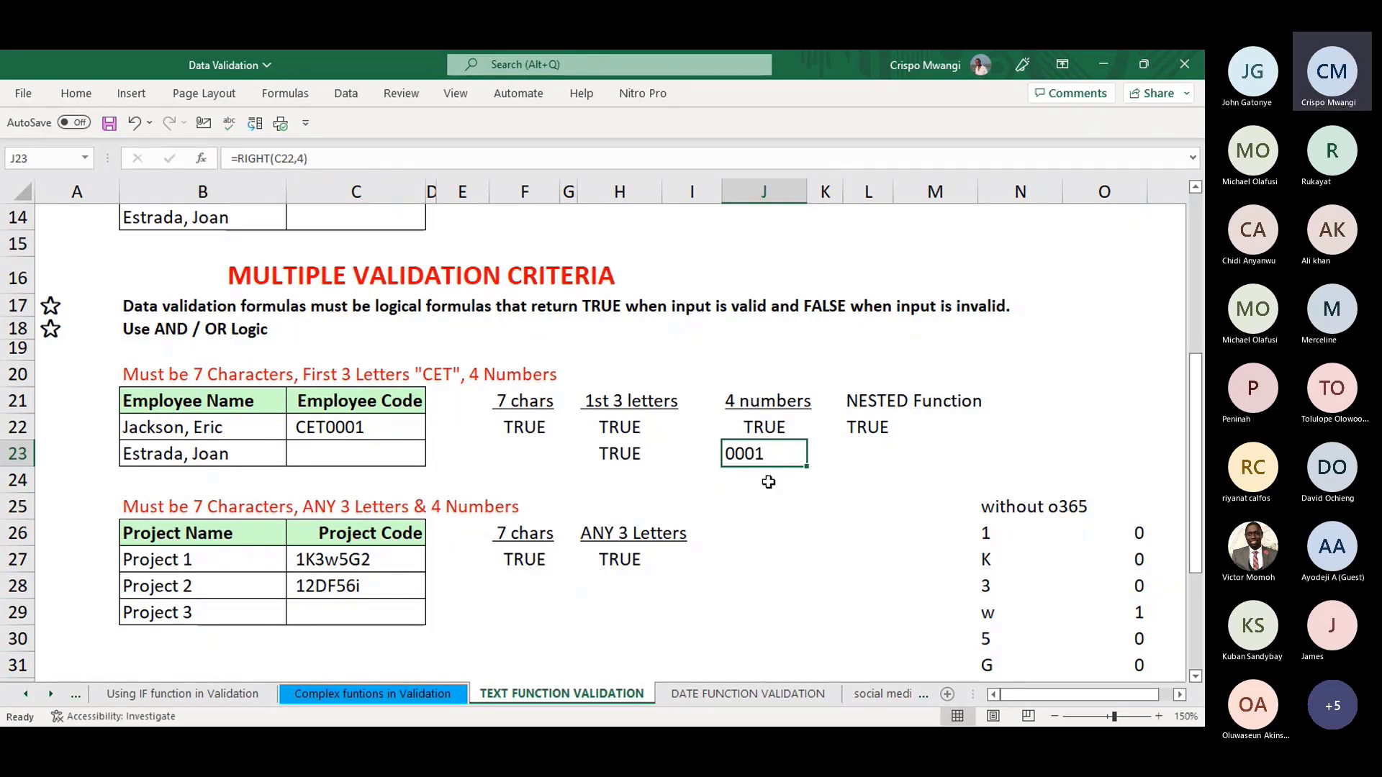
left_click(348, 158)
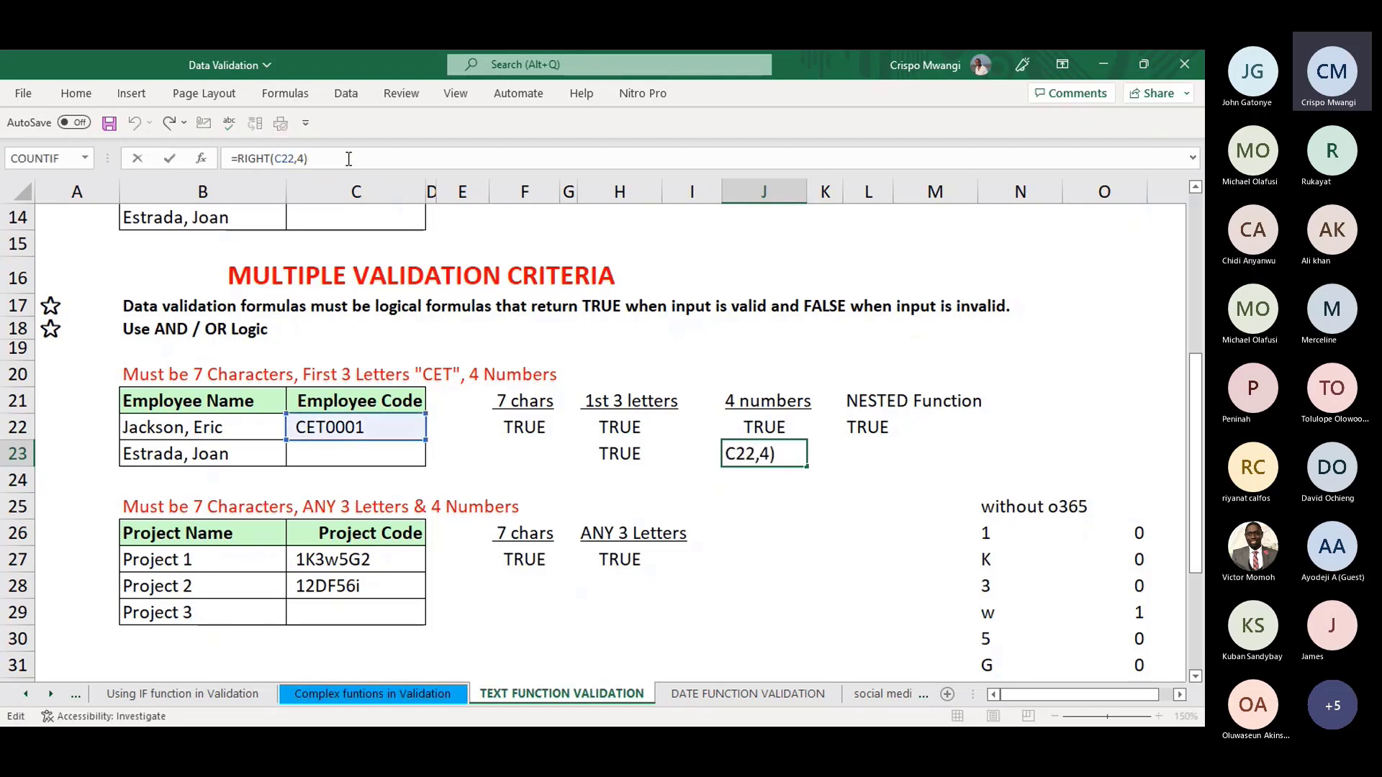
type("+0")
key("Return")
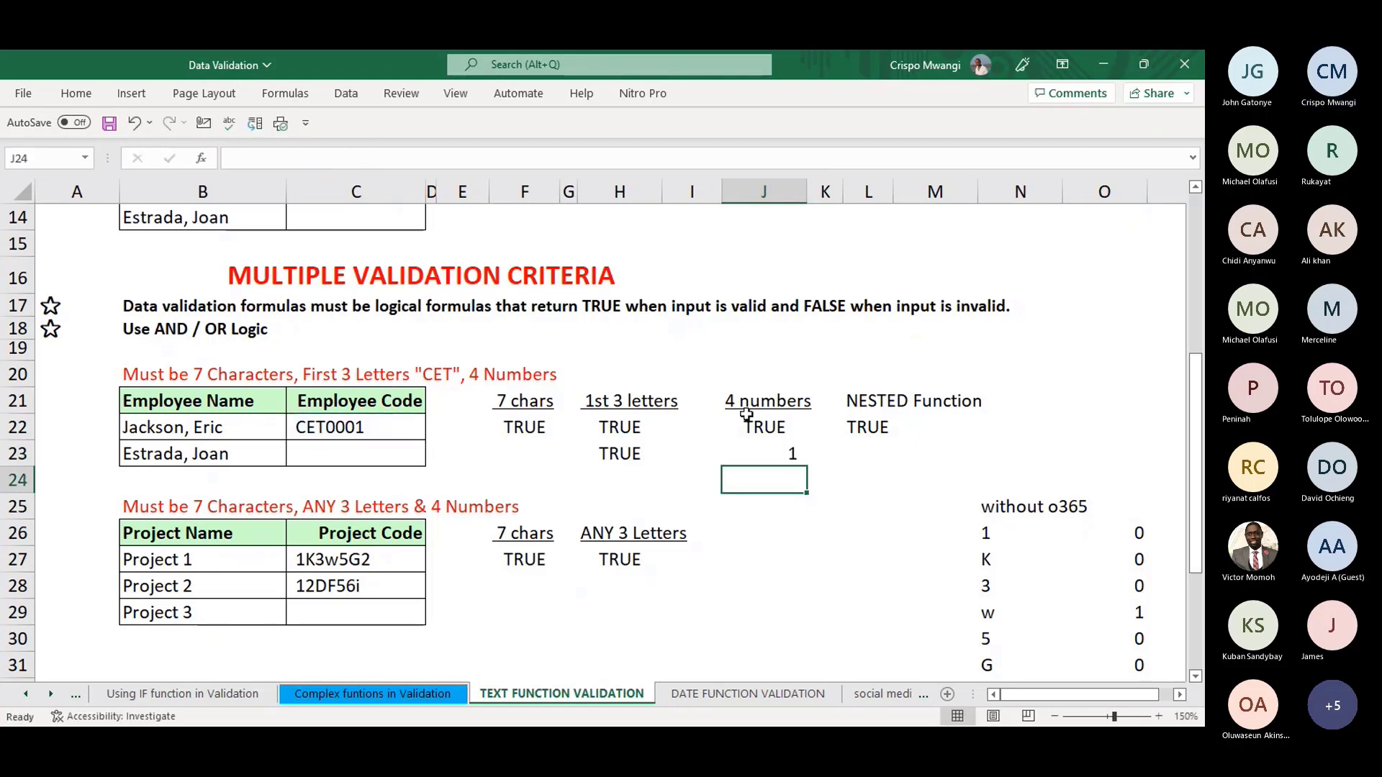
left_click(767, 452)
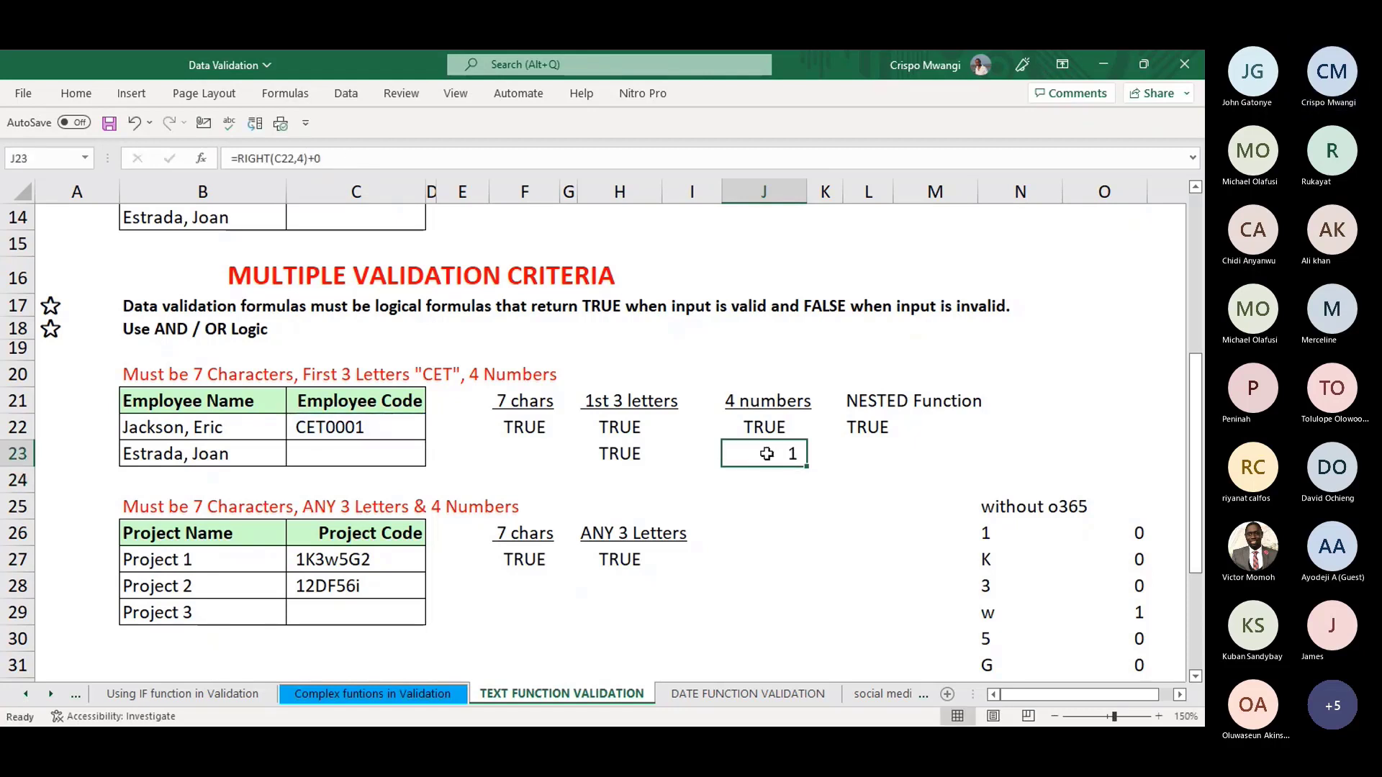
- Try wrapping J23's formula in ISNUMBER, then undo the attempt
left_click(248, 155)
type("I")
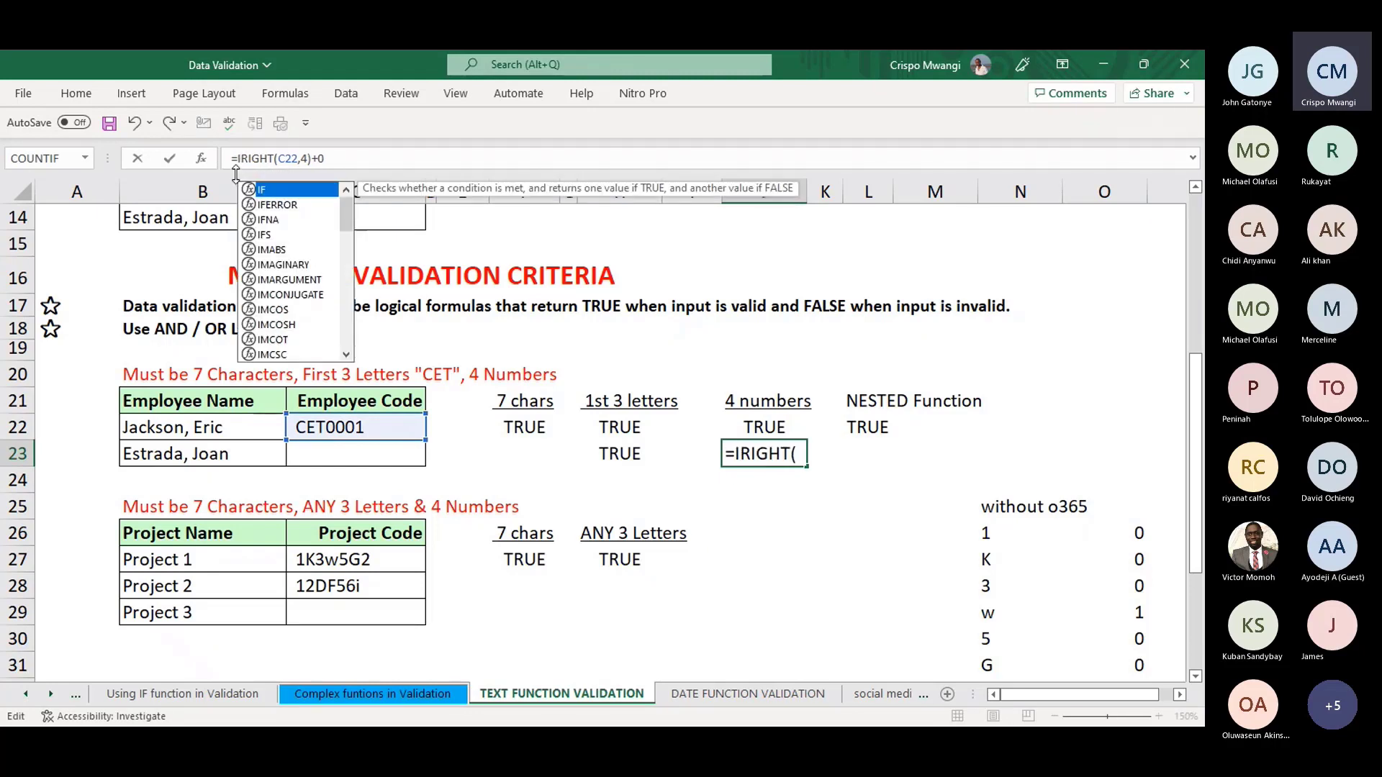
type("S")
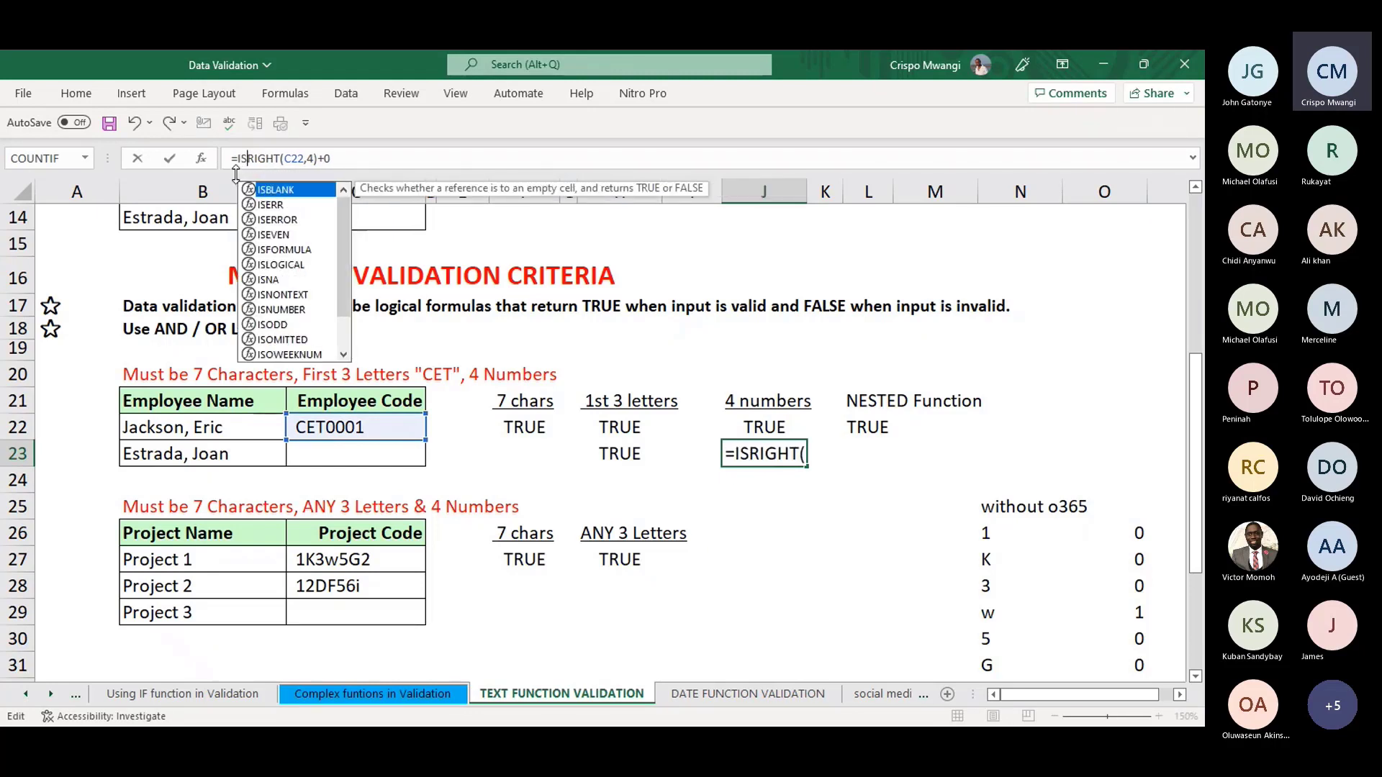
double_click(286, 309)
left_click(429, 158)
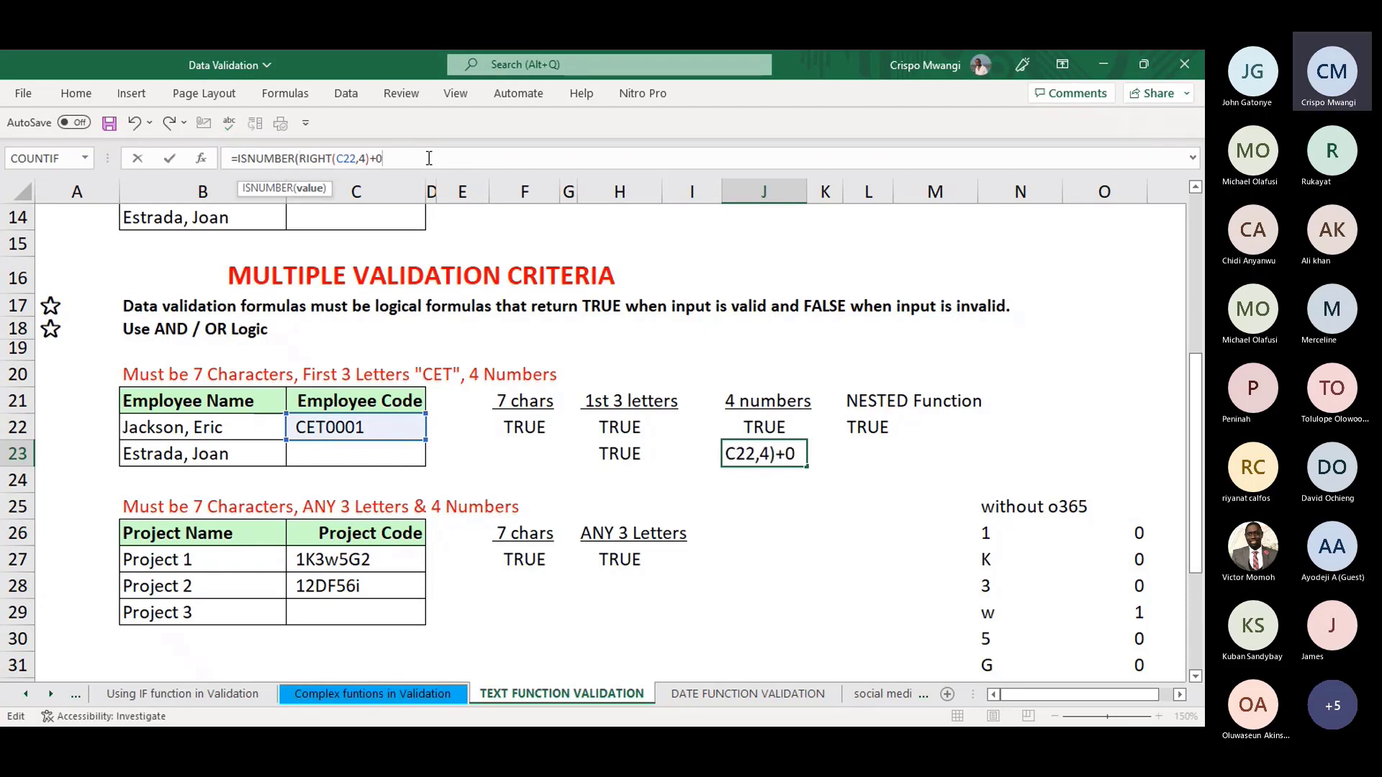
key("Return")
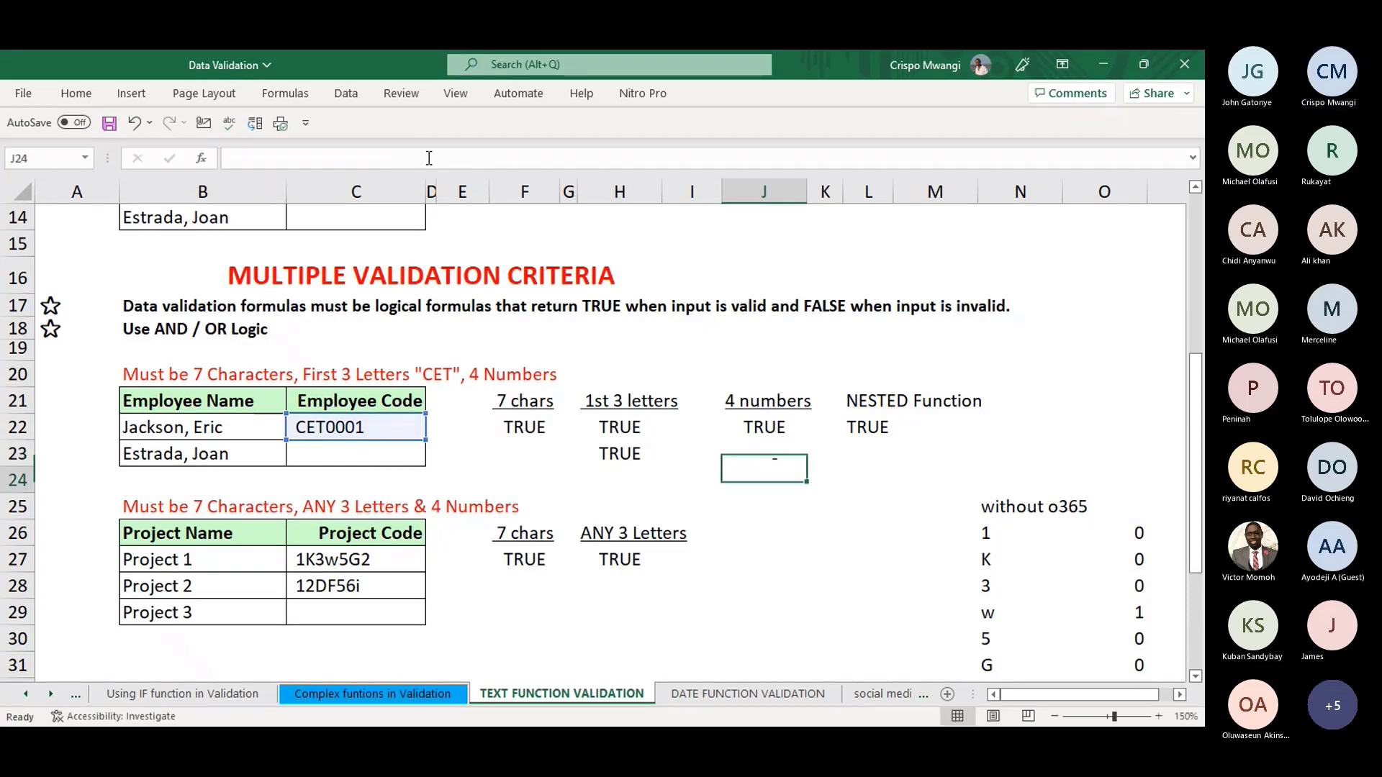
key("Up")
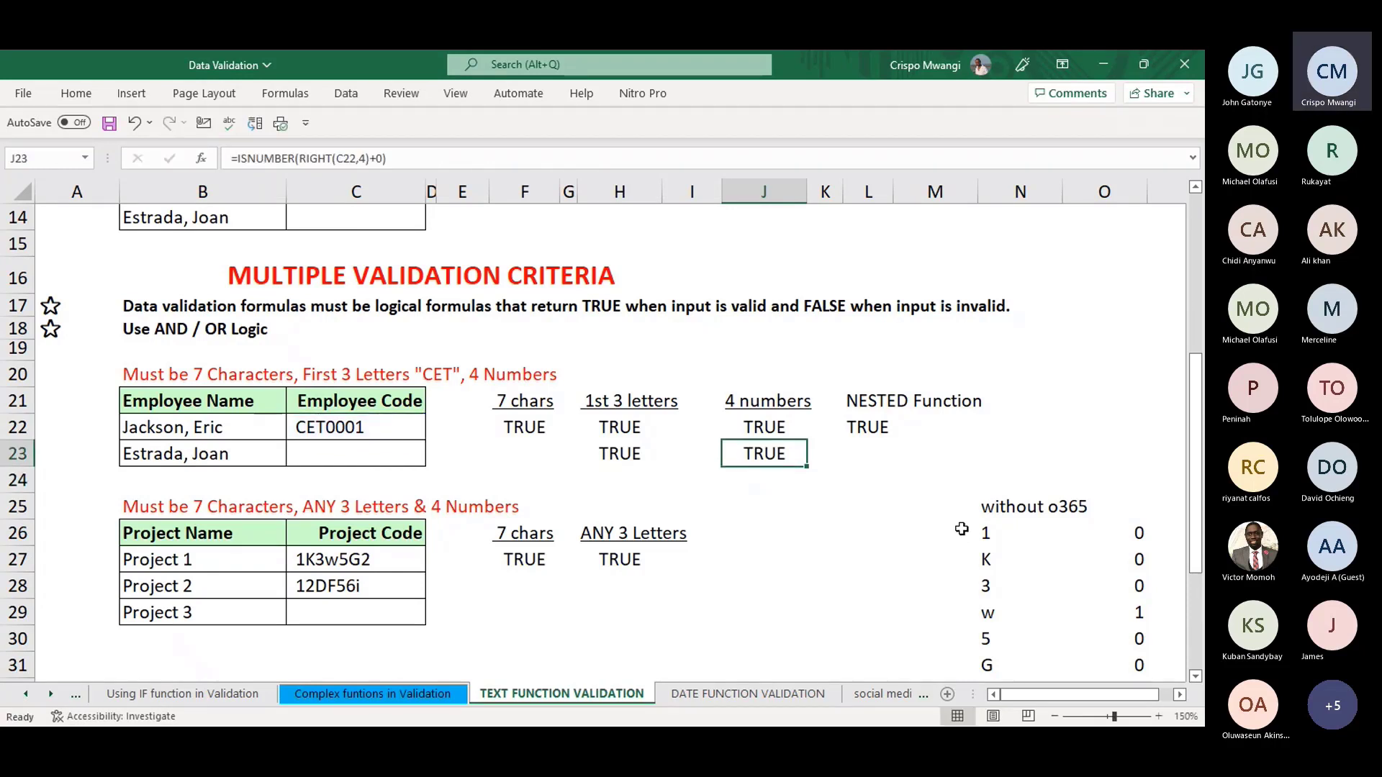
key("ctrl+z")
key("ctrl+z")
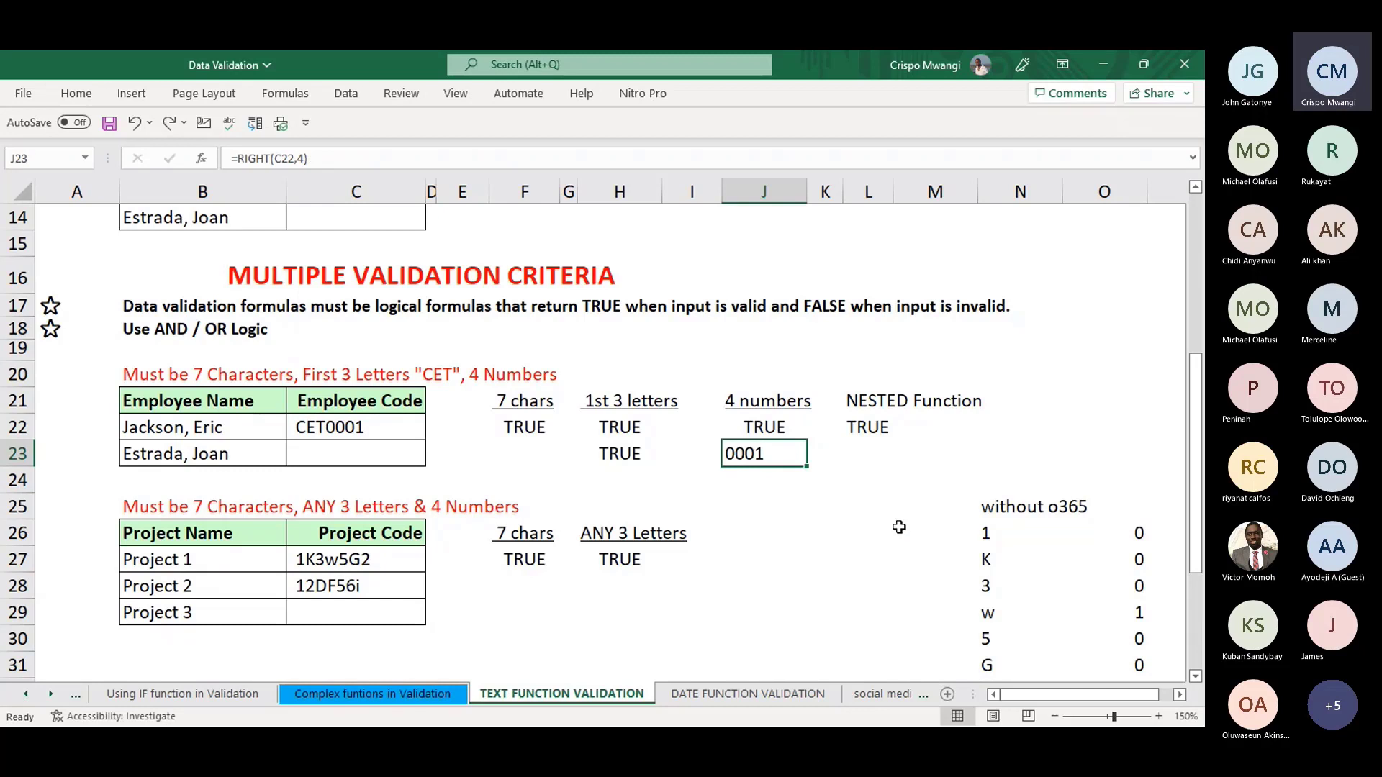
left_click(769, 499)
left_click(741, 454)
- Rebuild J23 as =ISNUMBER(RIGHT(C22,4)+0) so it returns TRUE
left_click(236, 158)
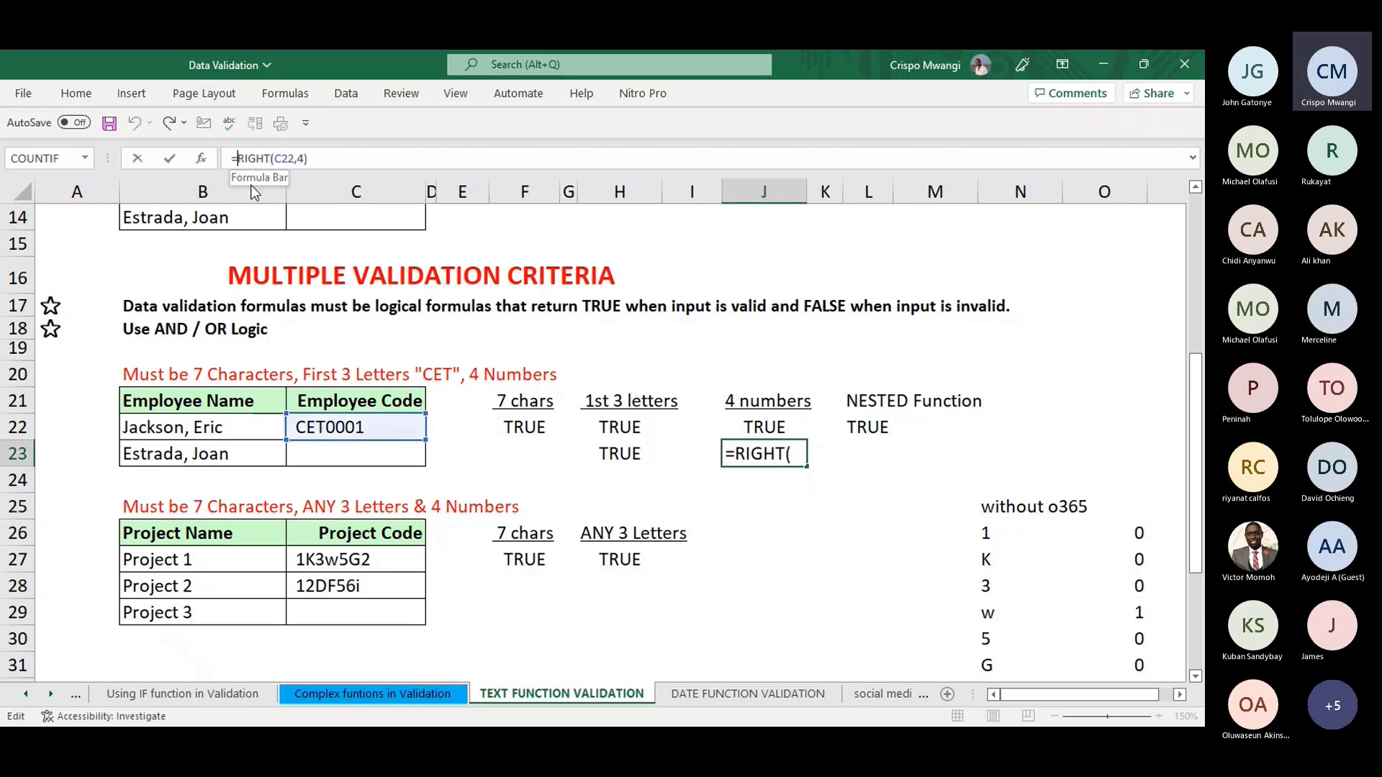
type("IS")
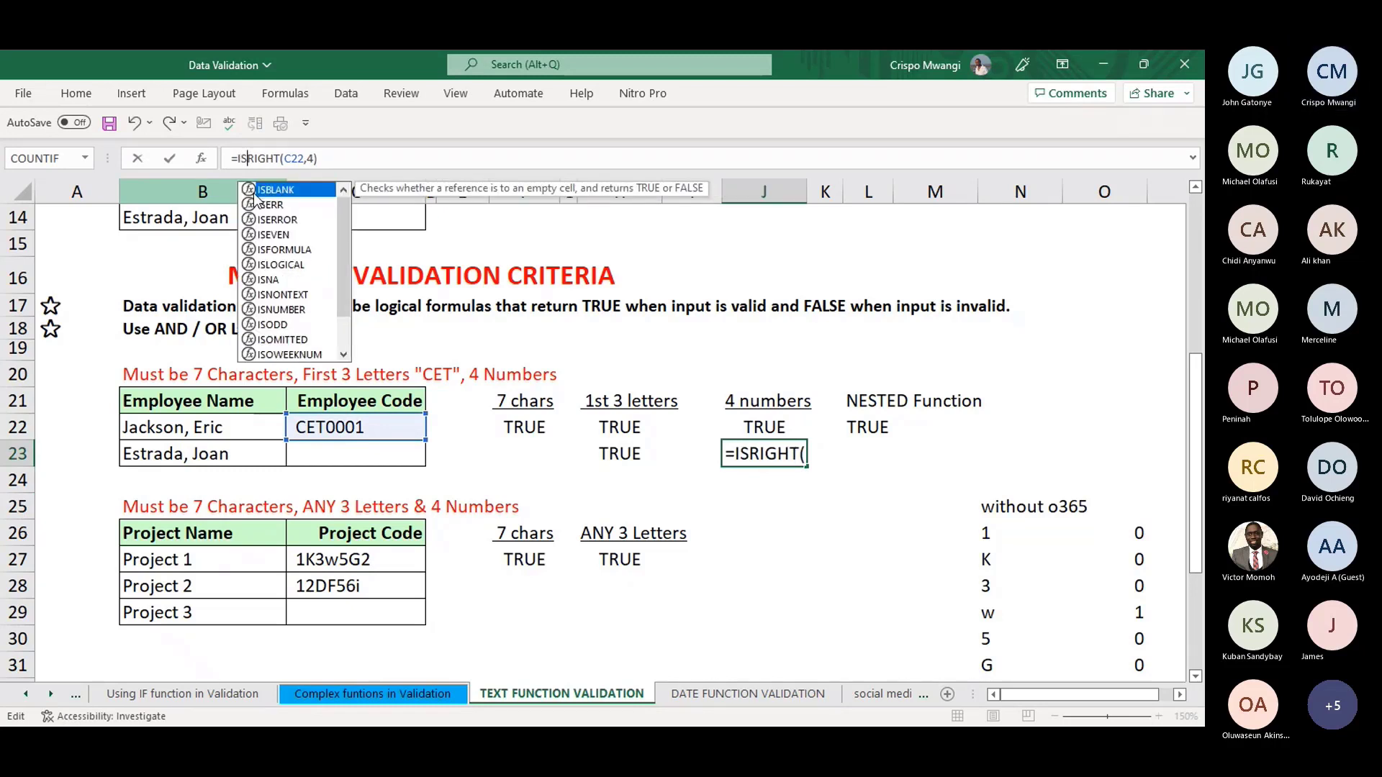
type("NU")
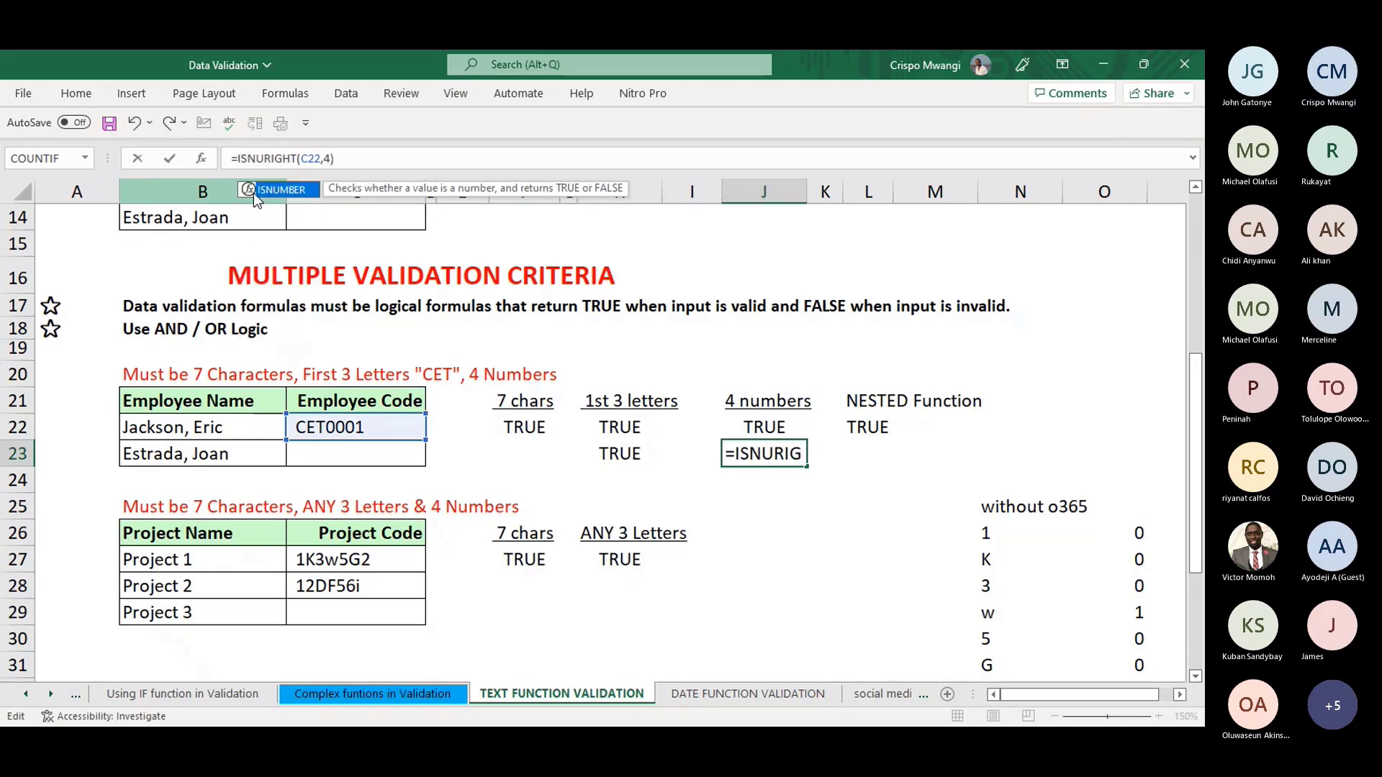
double_click(296, 192)
left_click(393, 156)
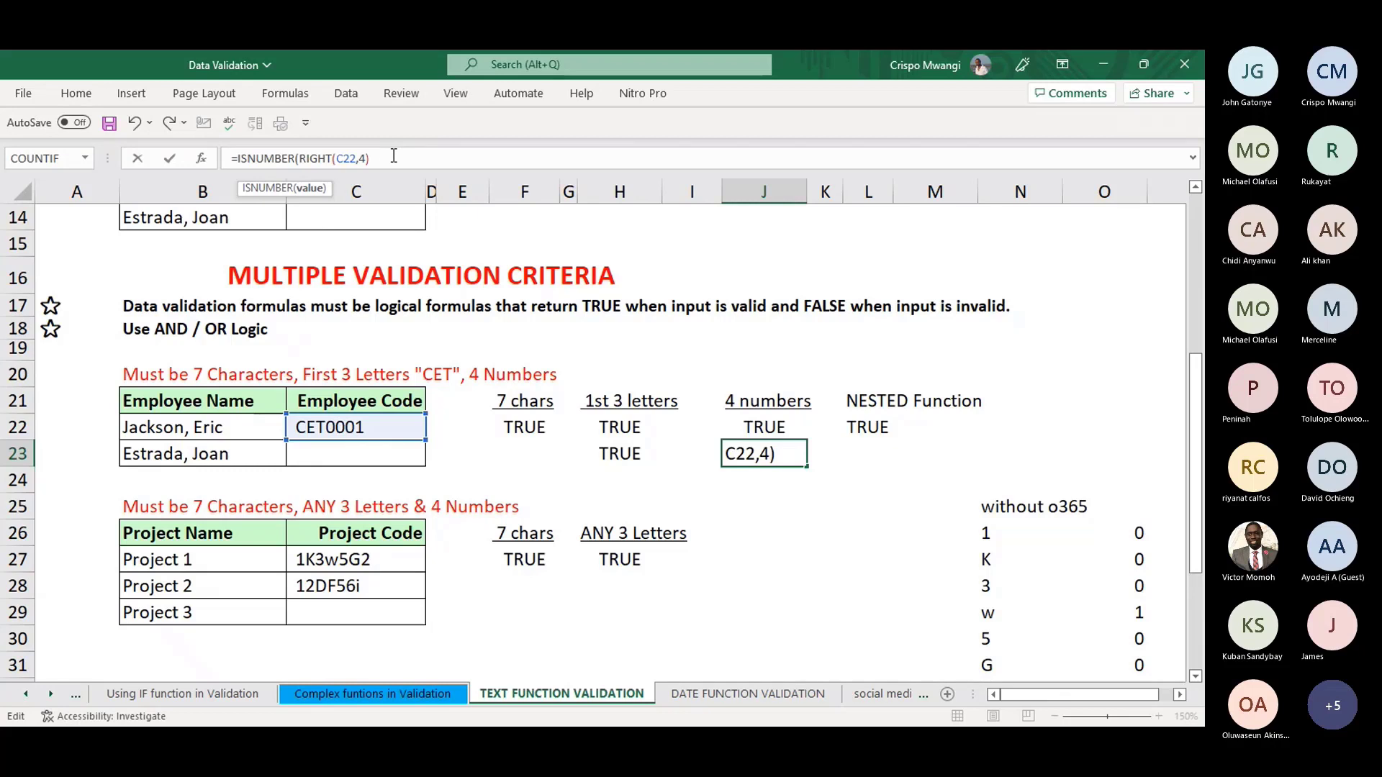
type(")")
key("Return")
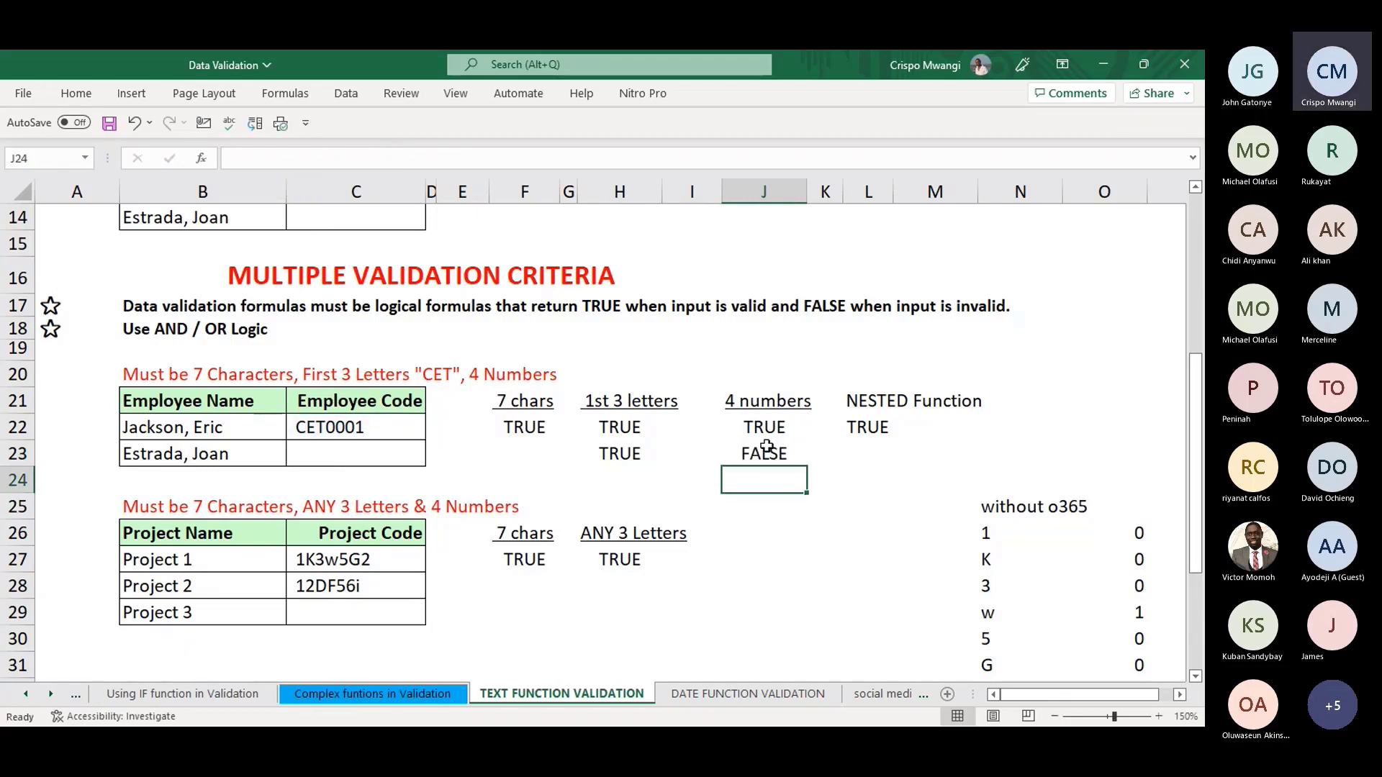
left_click(769, 454)
left_click(368, 159)
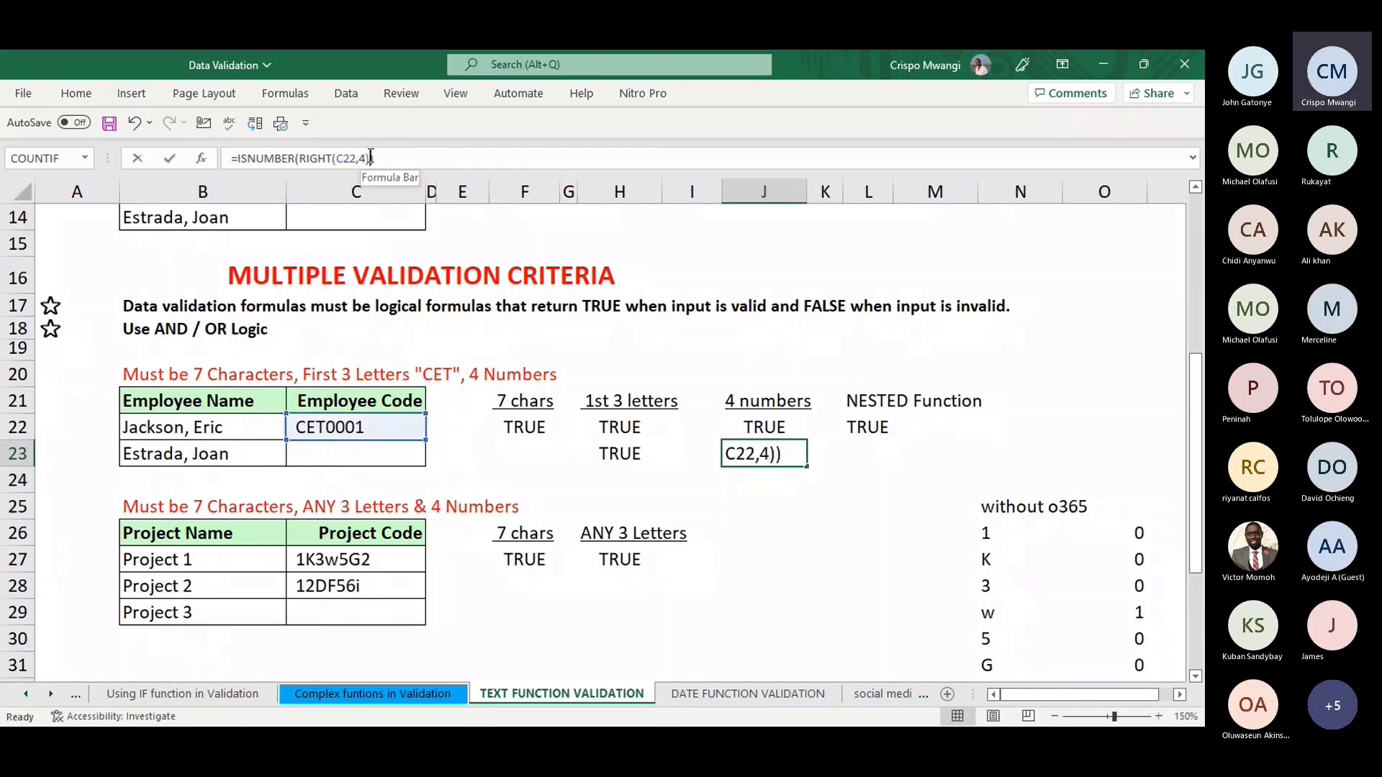
type("+")
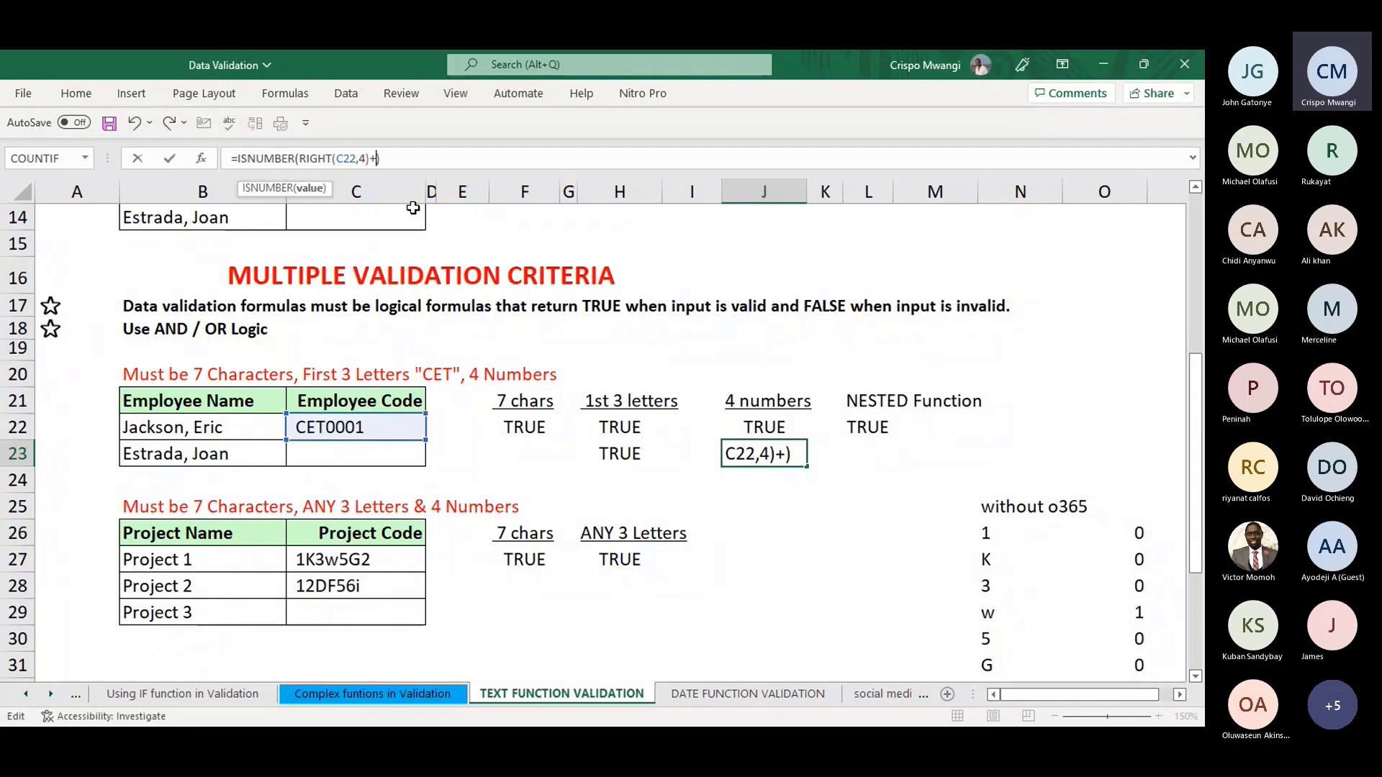
type("0")
key("Return")
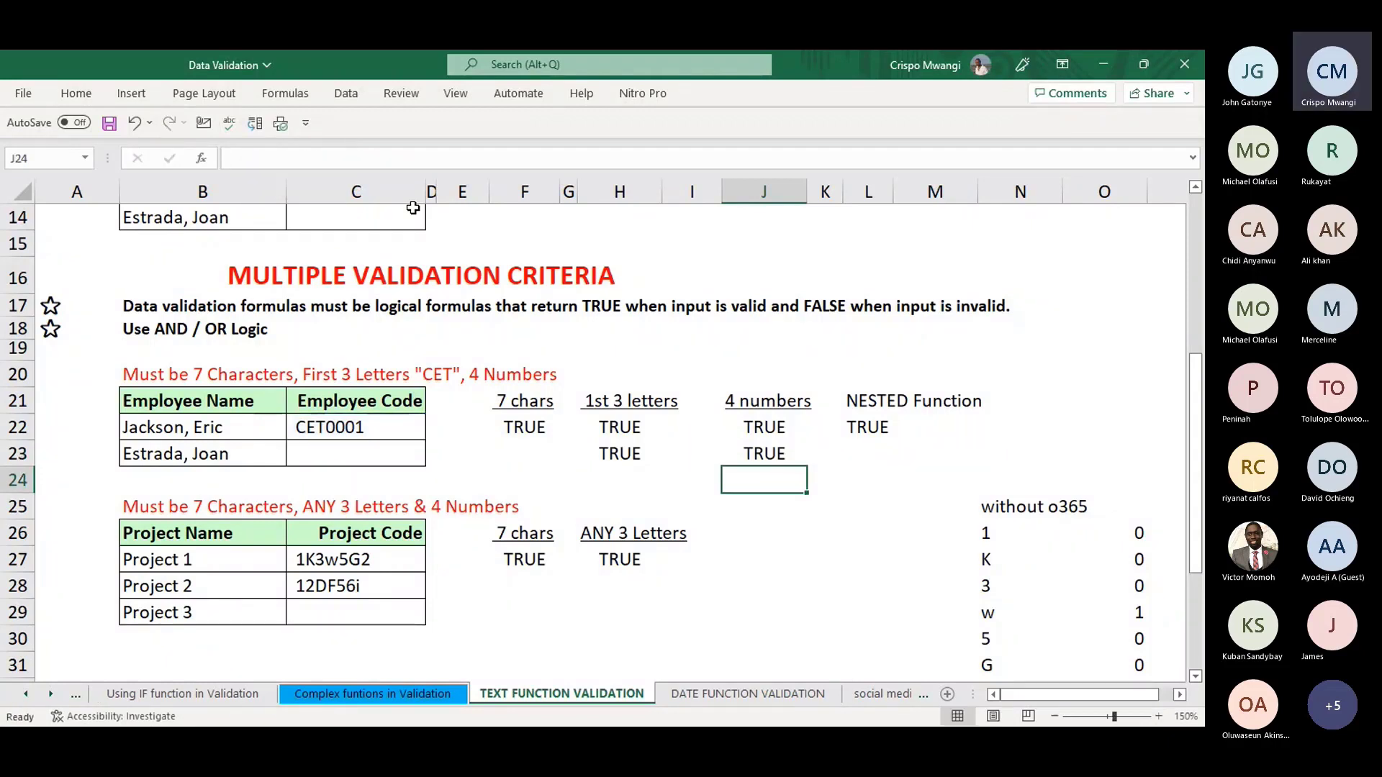
left_click(761, 452)
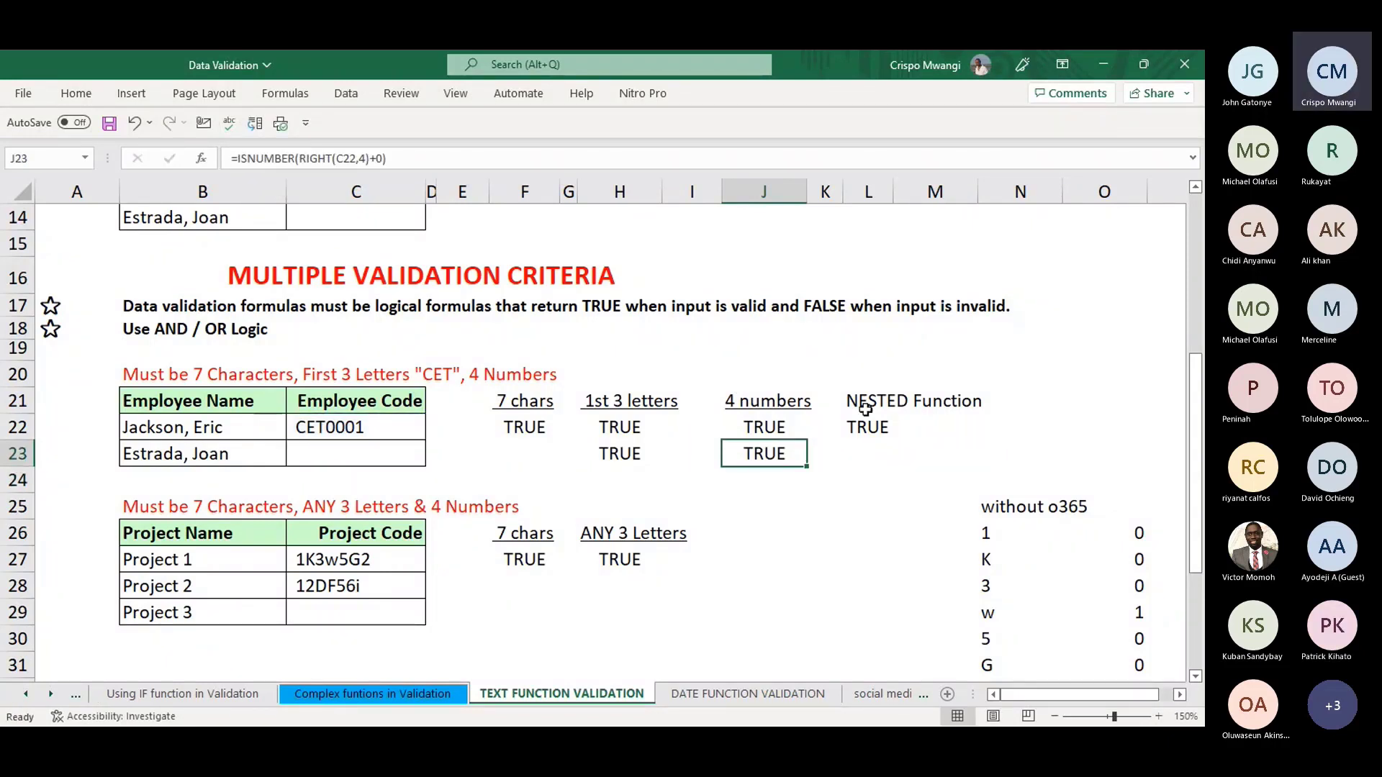
- Review the check formulas in F22, H22, J22 and the combined one in L22
left_click(505, 425)
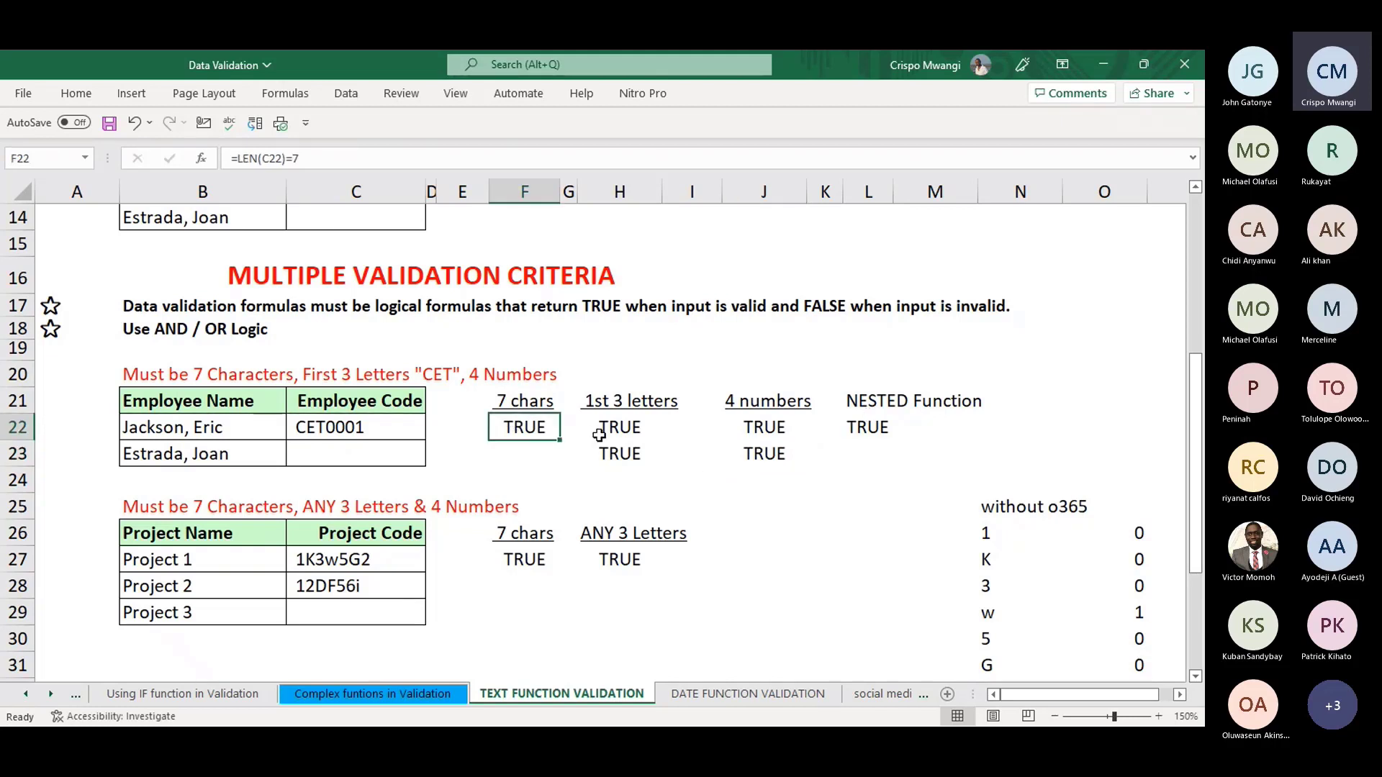
left_click(624, 429)
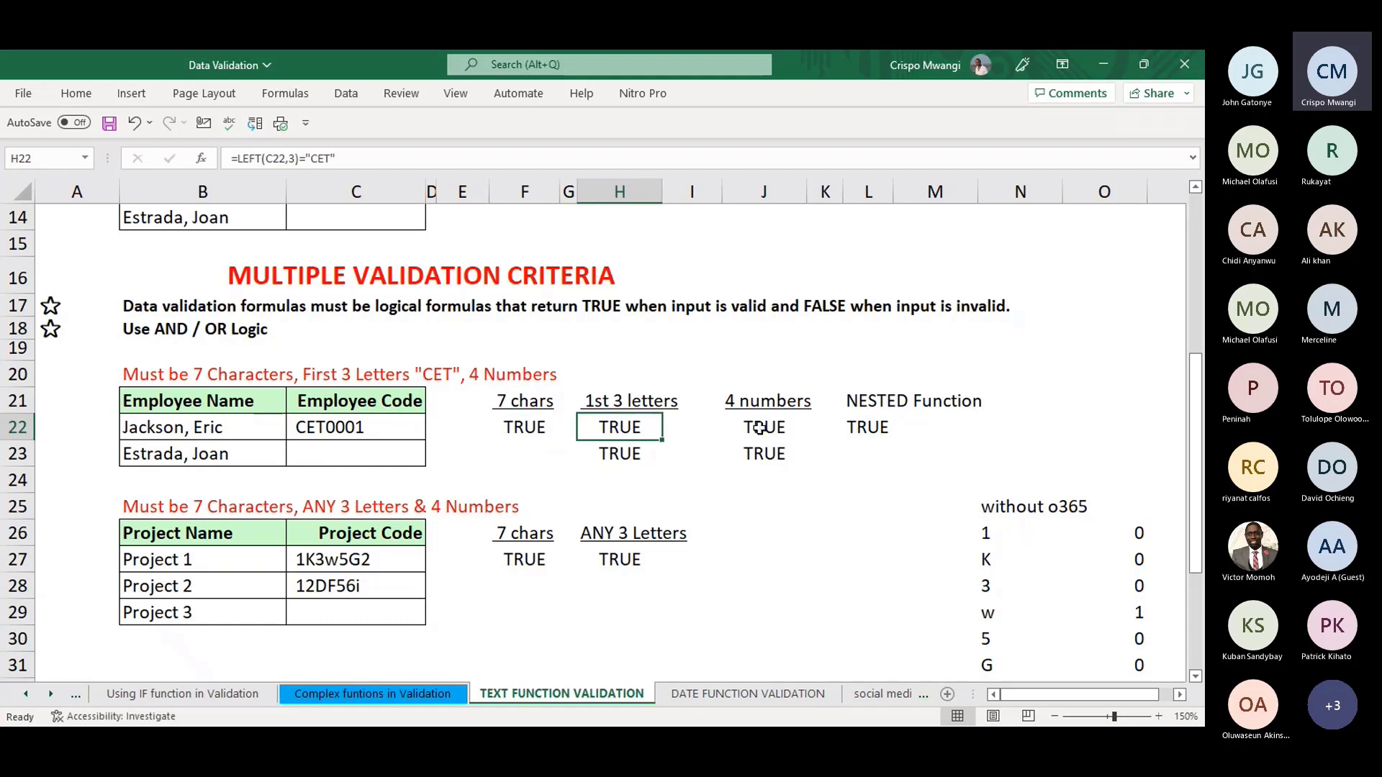
left_click(760, 428)
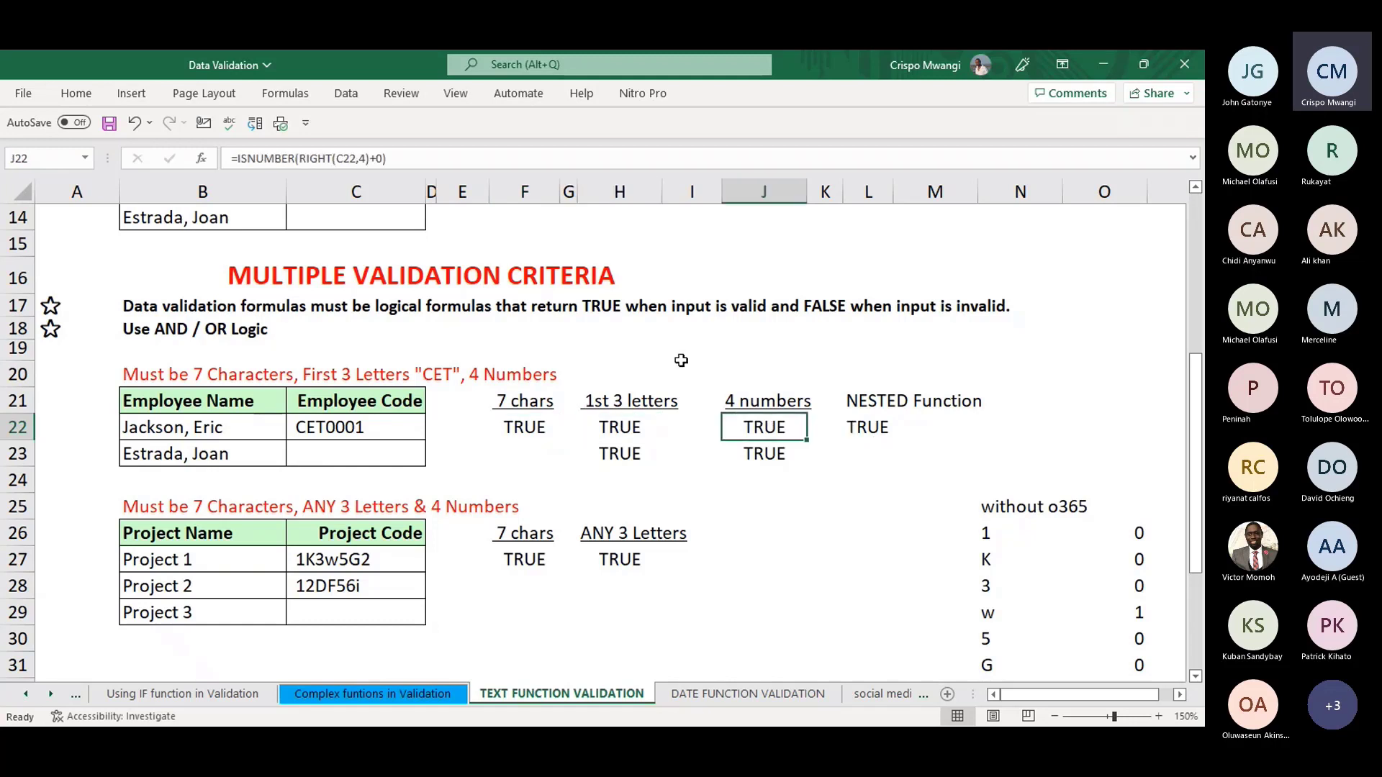
left_click(873, 428)
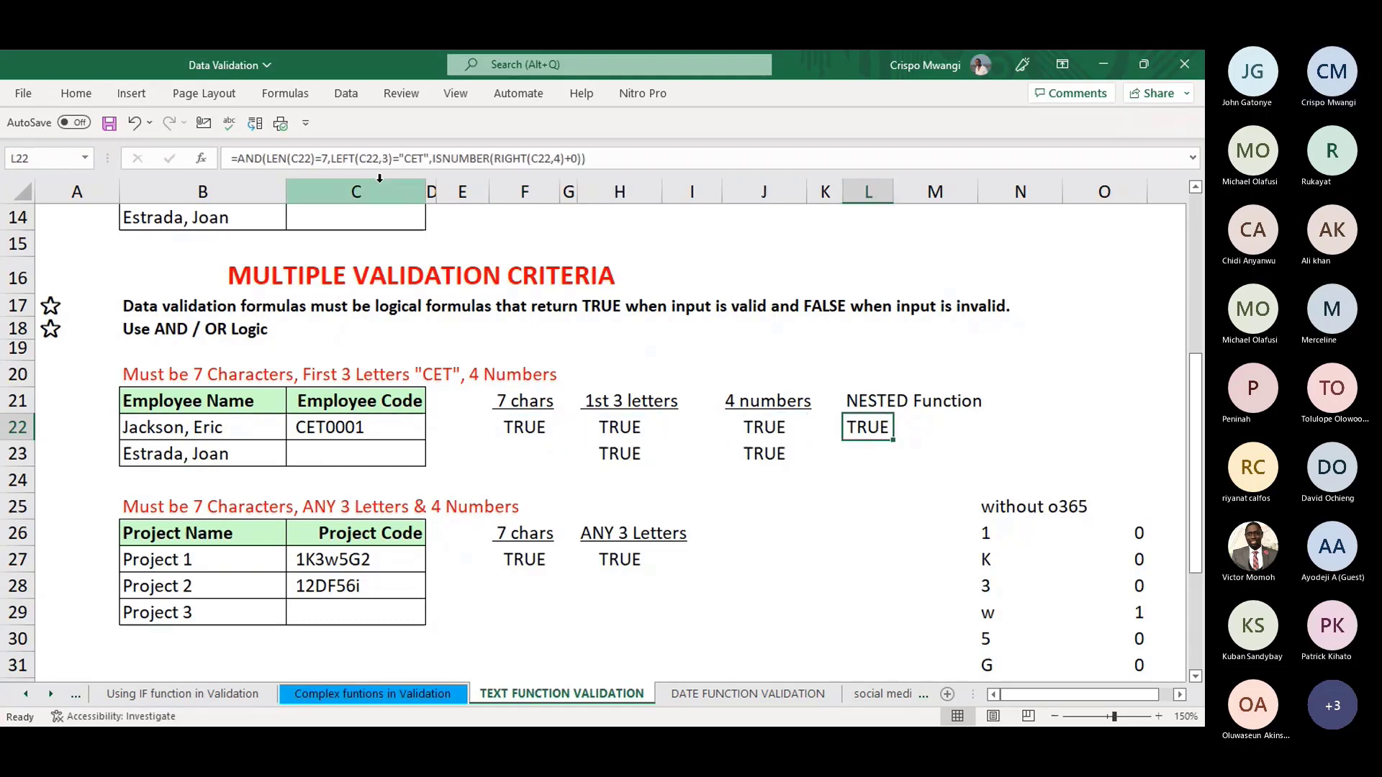
- Copy L22's combined AND formula and select the Employee Code cells C22:C23
left_click(626, 153)
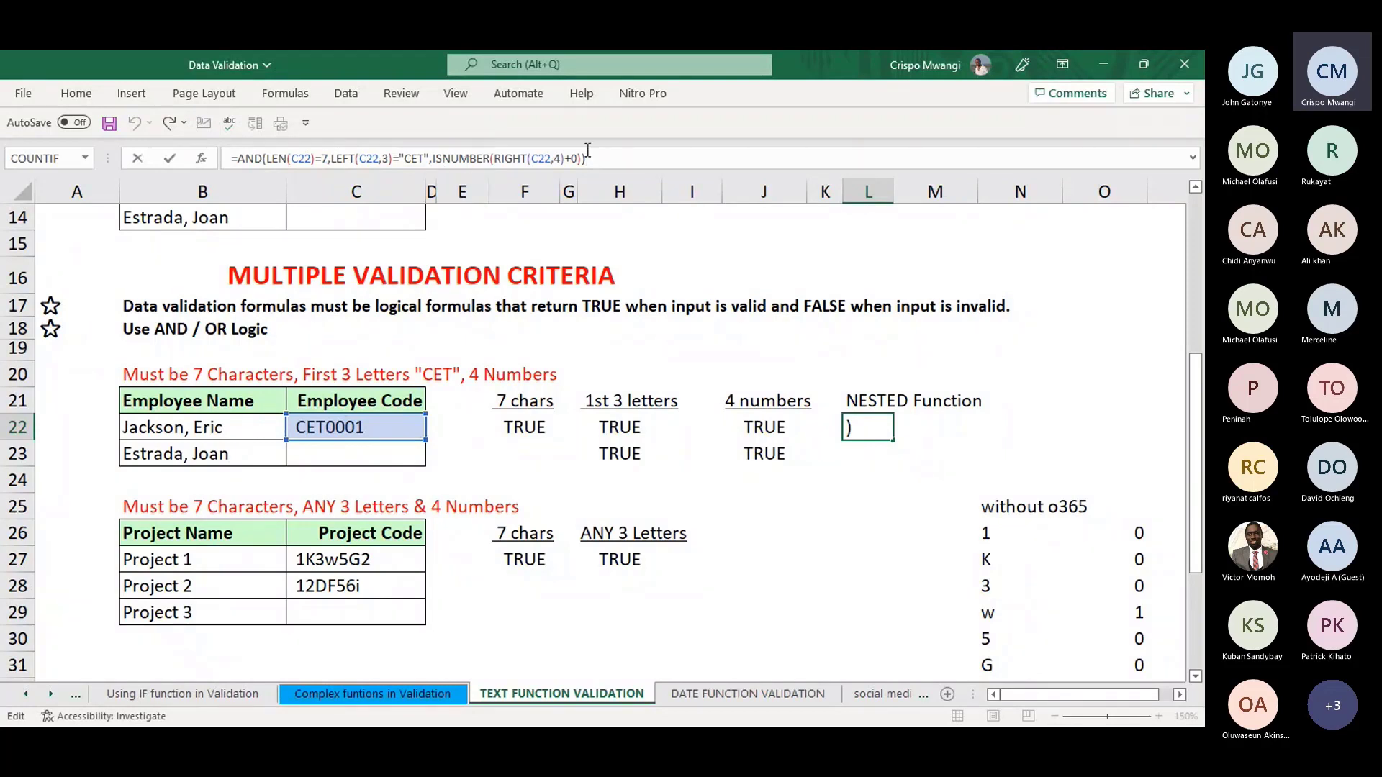
left_click_drag(601, 164, 231, 158)
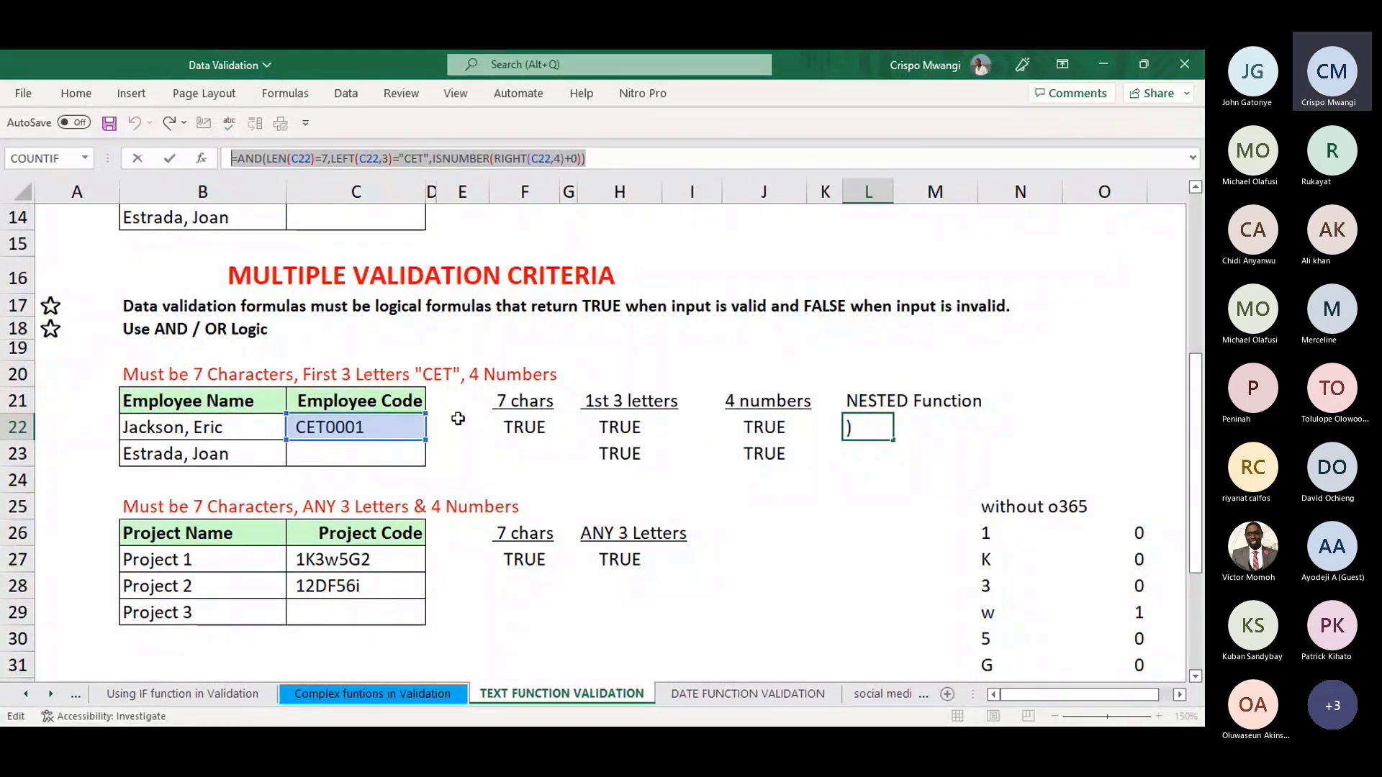
key("Return")
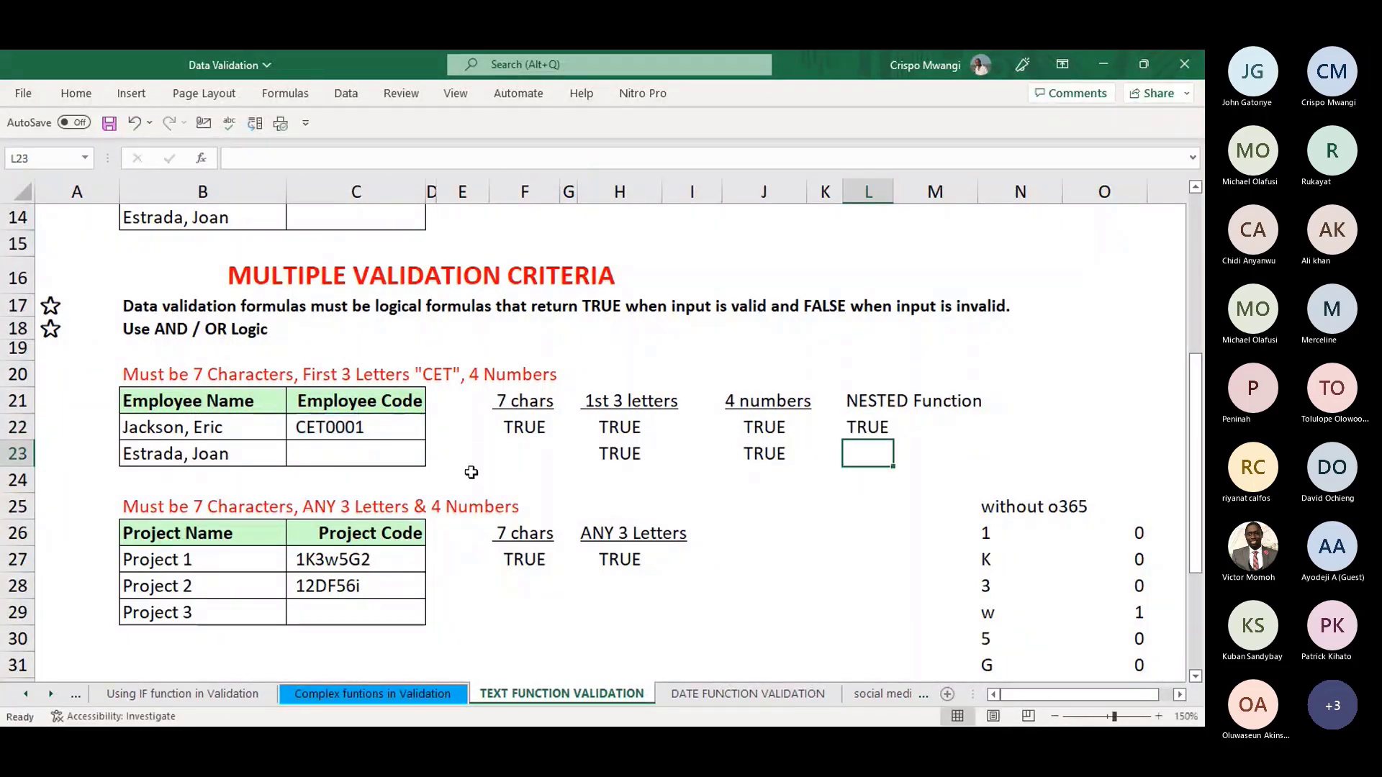
left_click_drag(365, 428, 371, 449)
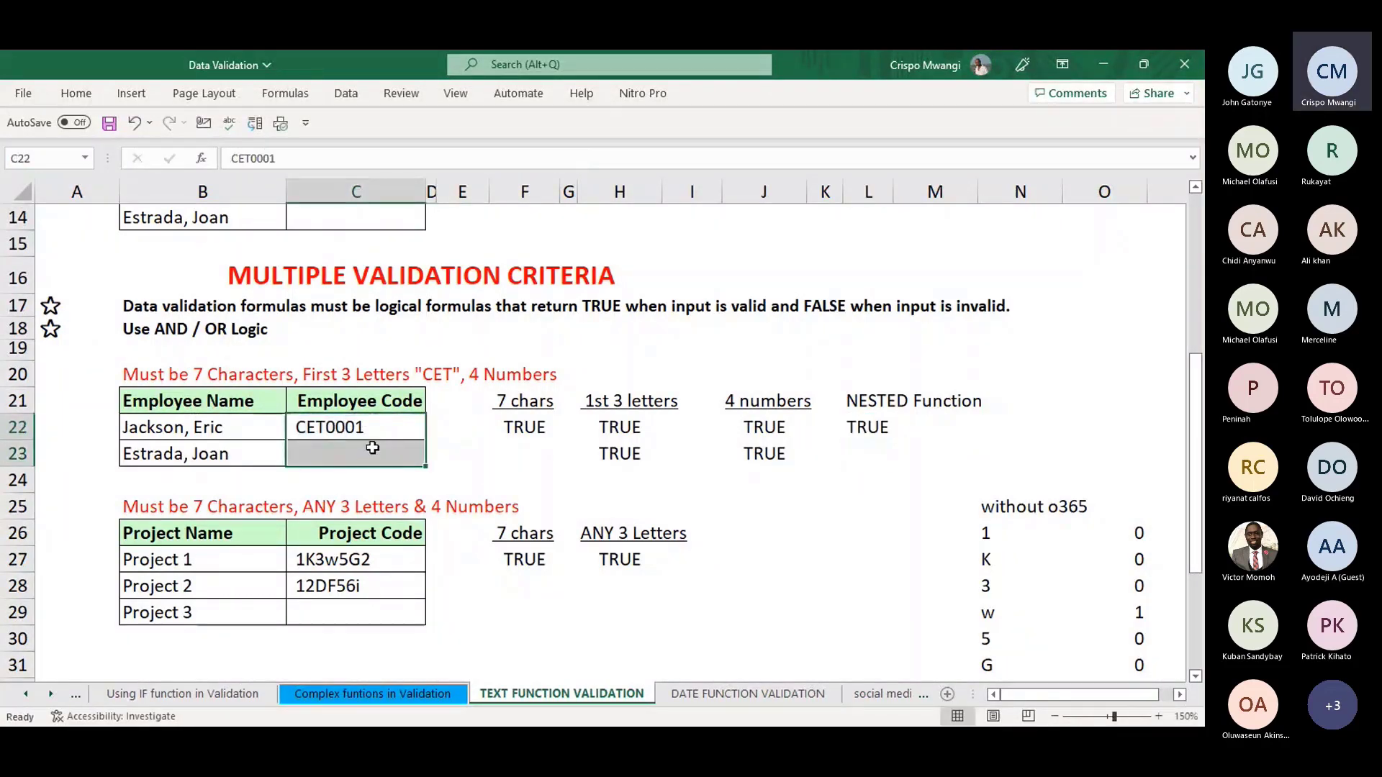
- Replace C22:C23's custom validation formula with the pasted three-check AND formula
key("alt+a")
key("v")
key("v")
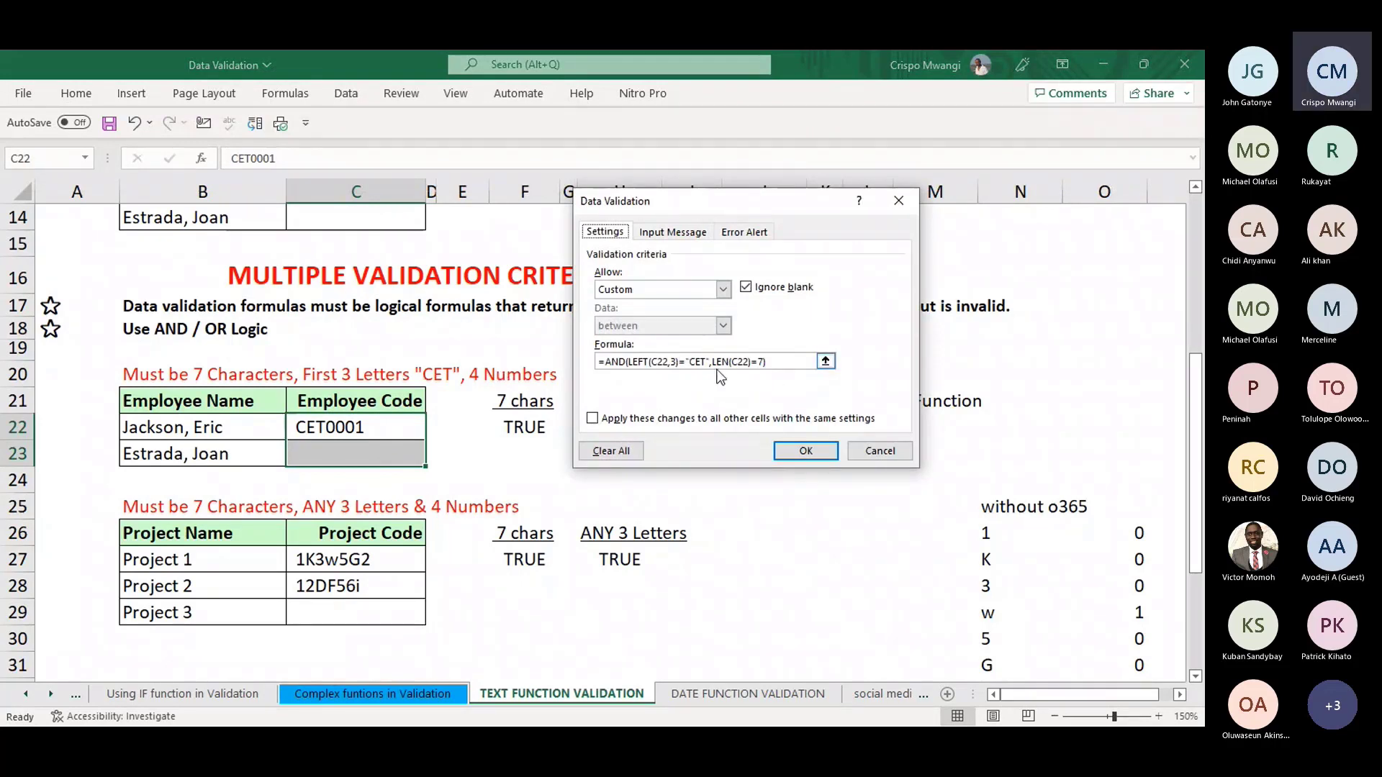
left_click_drag(777, 362, 586, 357)
type("=AND(LEFT(C22,3)=\"CET\",ISNUMBER(RIGHT(C22,4)+0))")
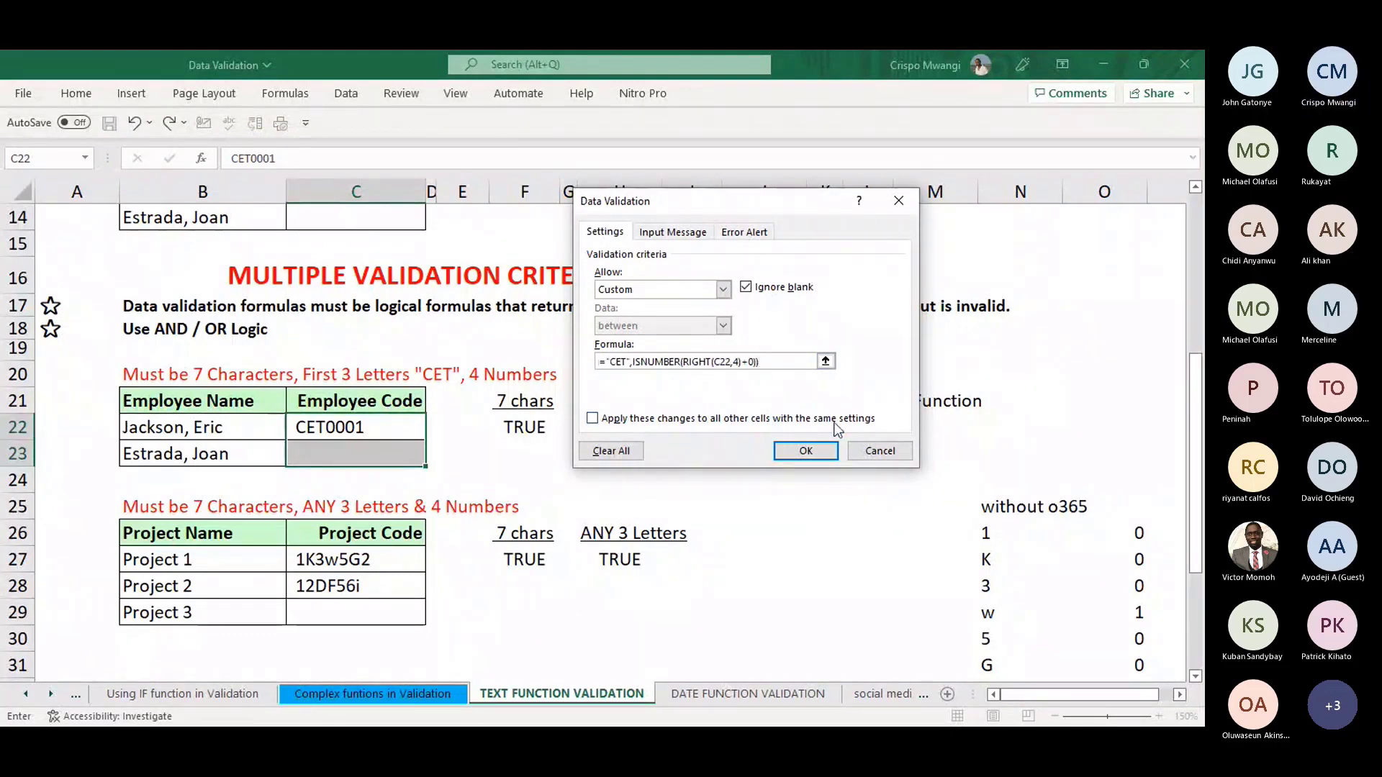
left_click(806, 452)
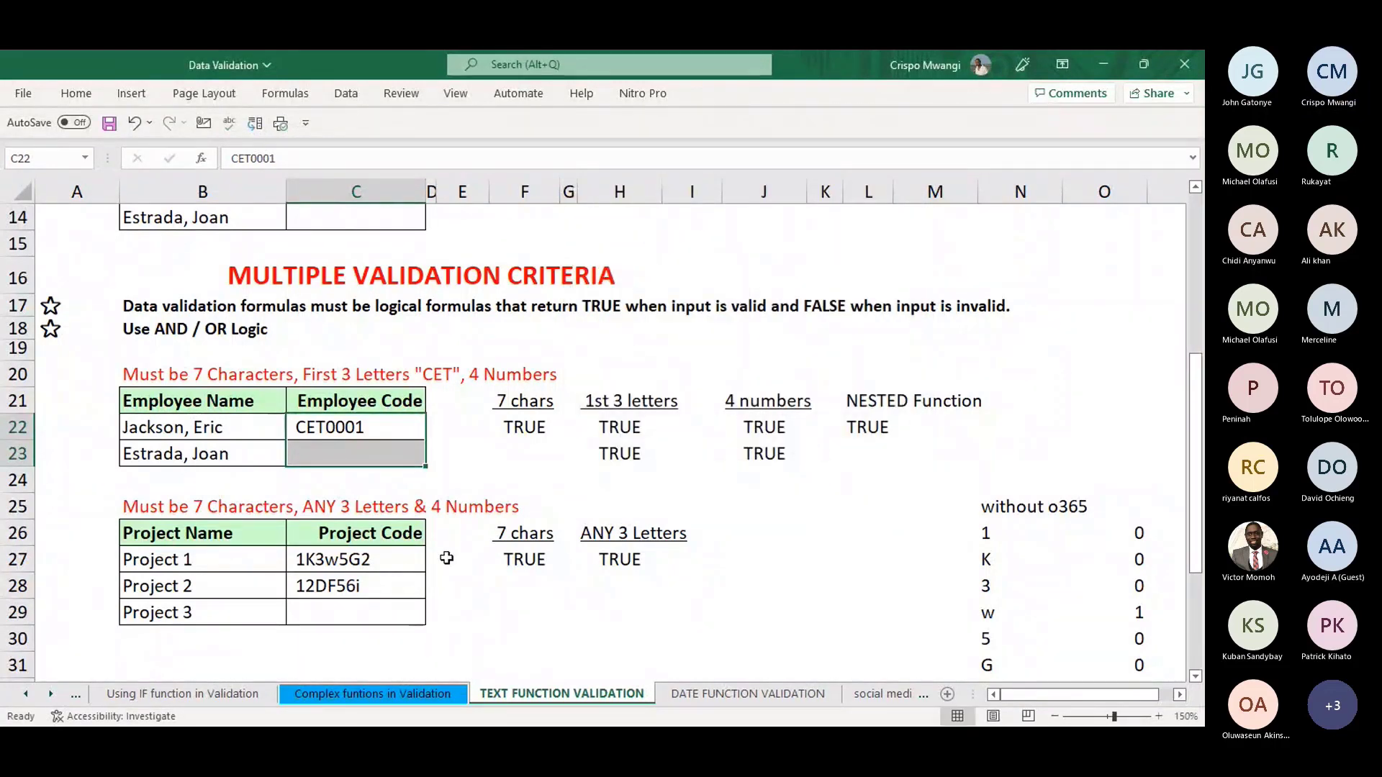
left_click(370, 453)
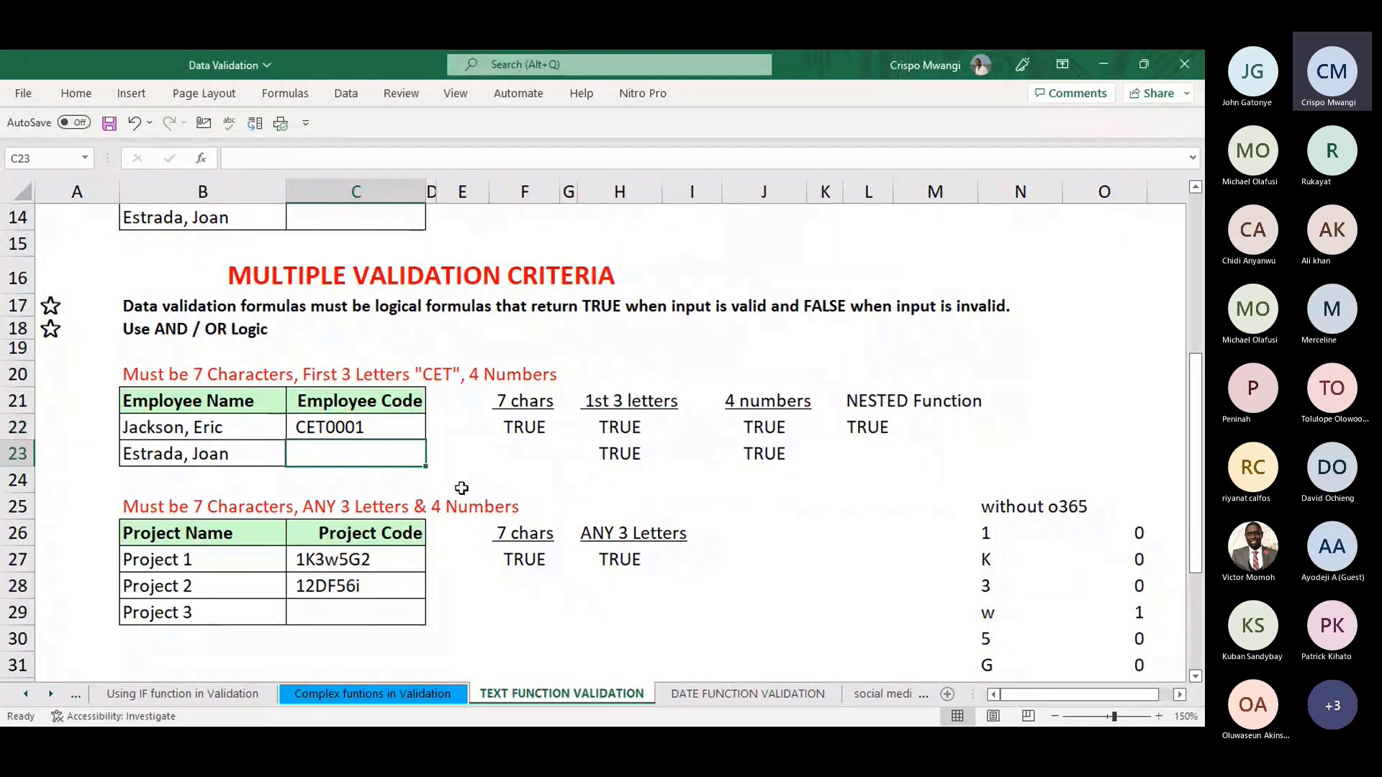
- Enter the invalid code CET002 in C23 and move the validation error alert aside
type("CET")
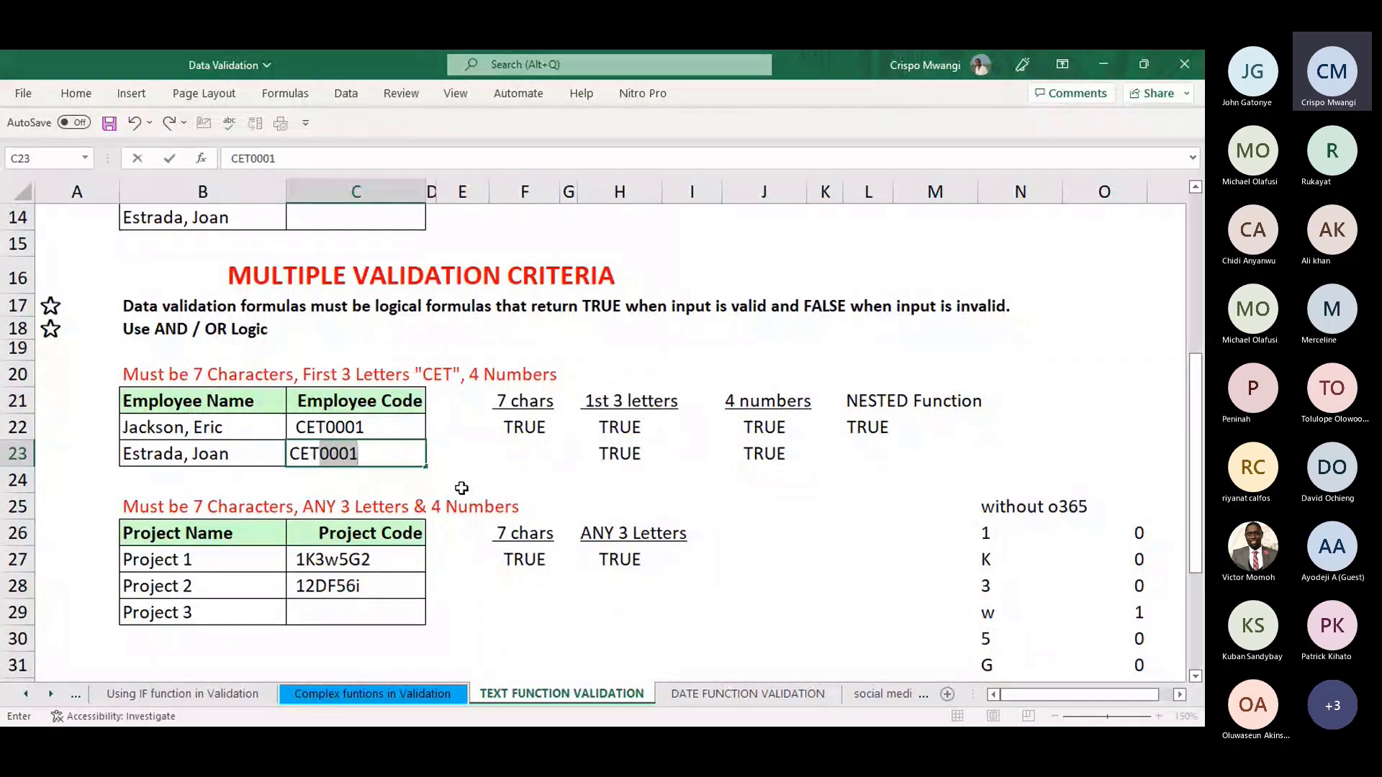
type("002")
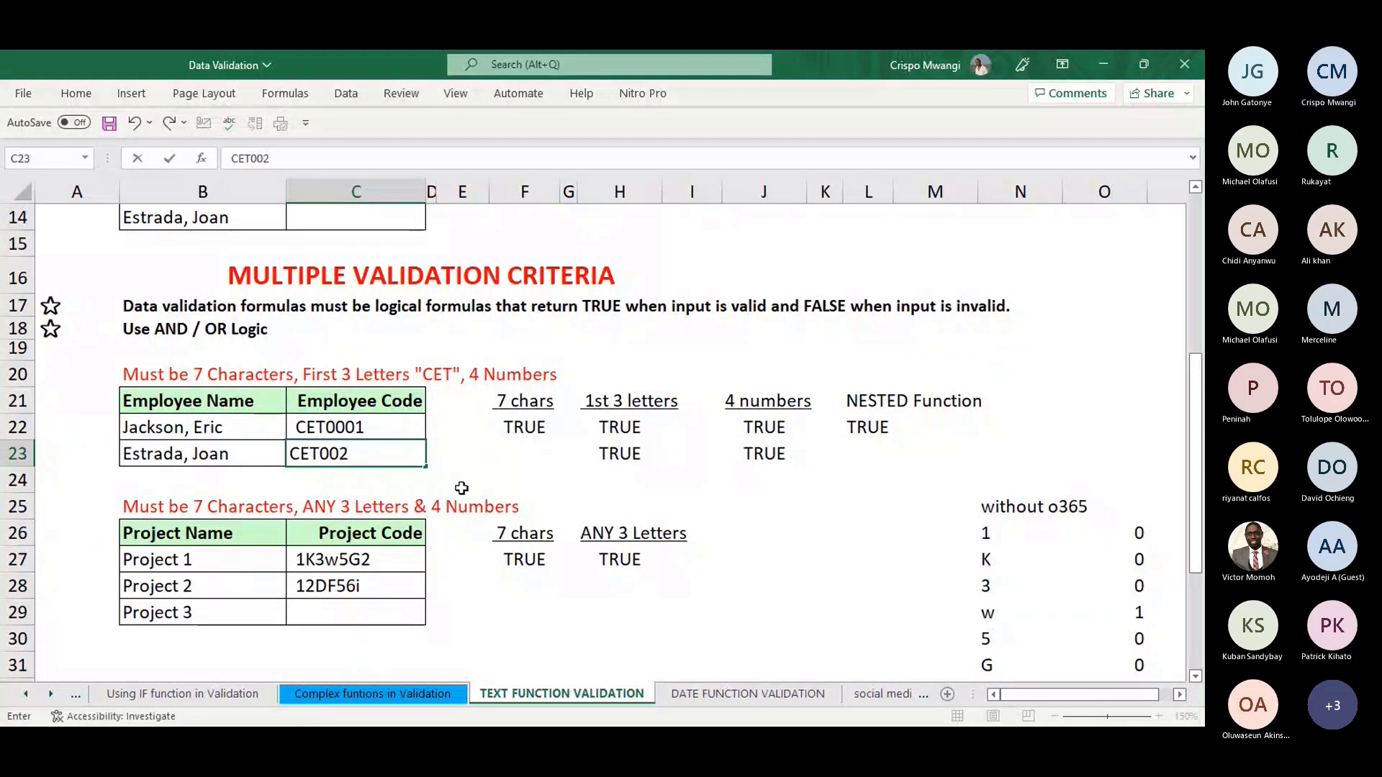
key("Return")
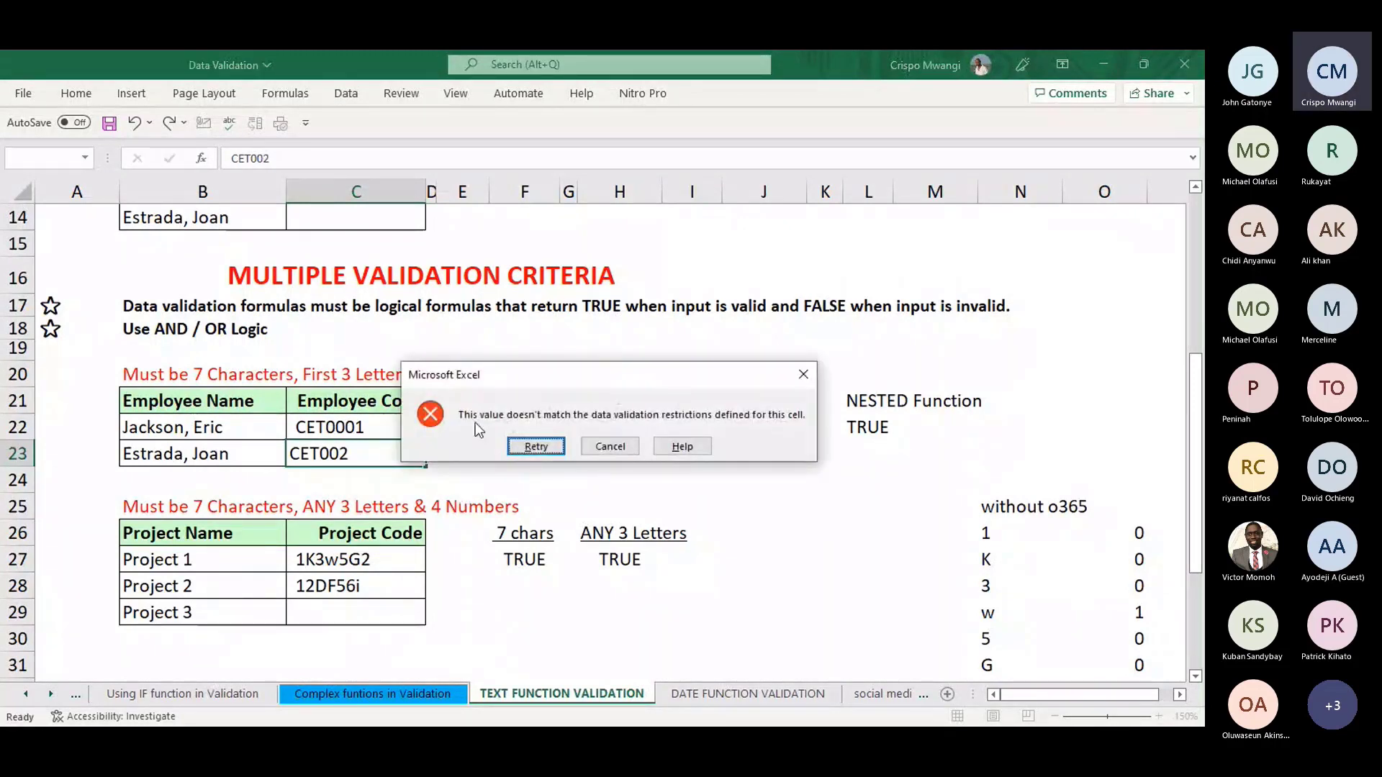
left_click_drag(605, 370, 783, 589)
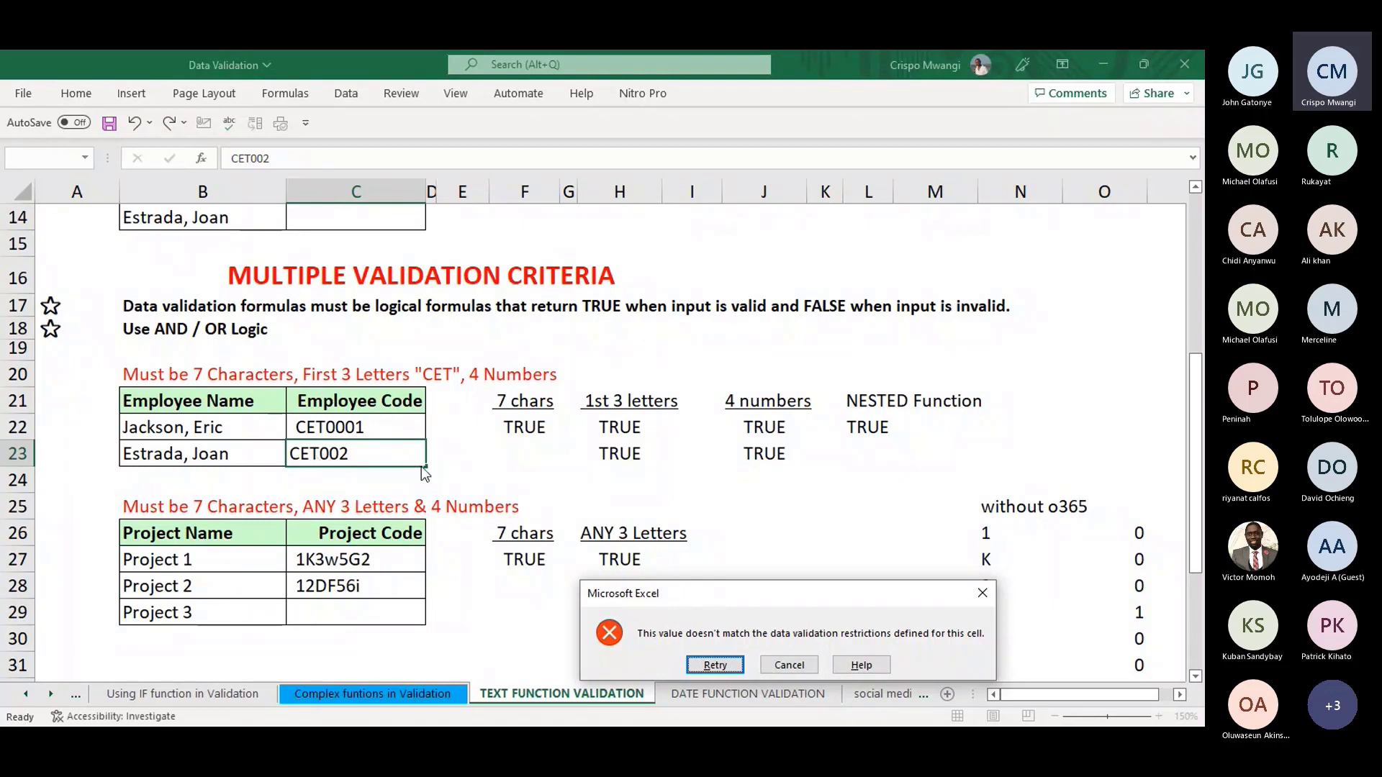
- Move the validation alert aside and cancel the invalid code CET002 in C23
left_click_drag(805, 593, 714, 413)
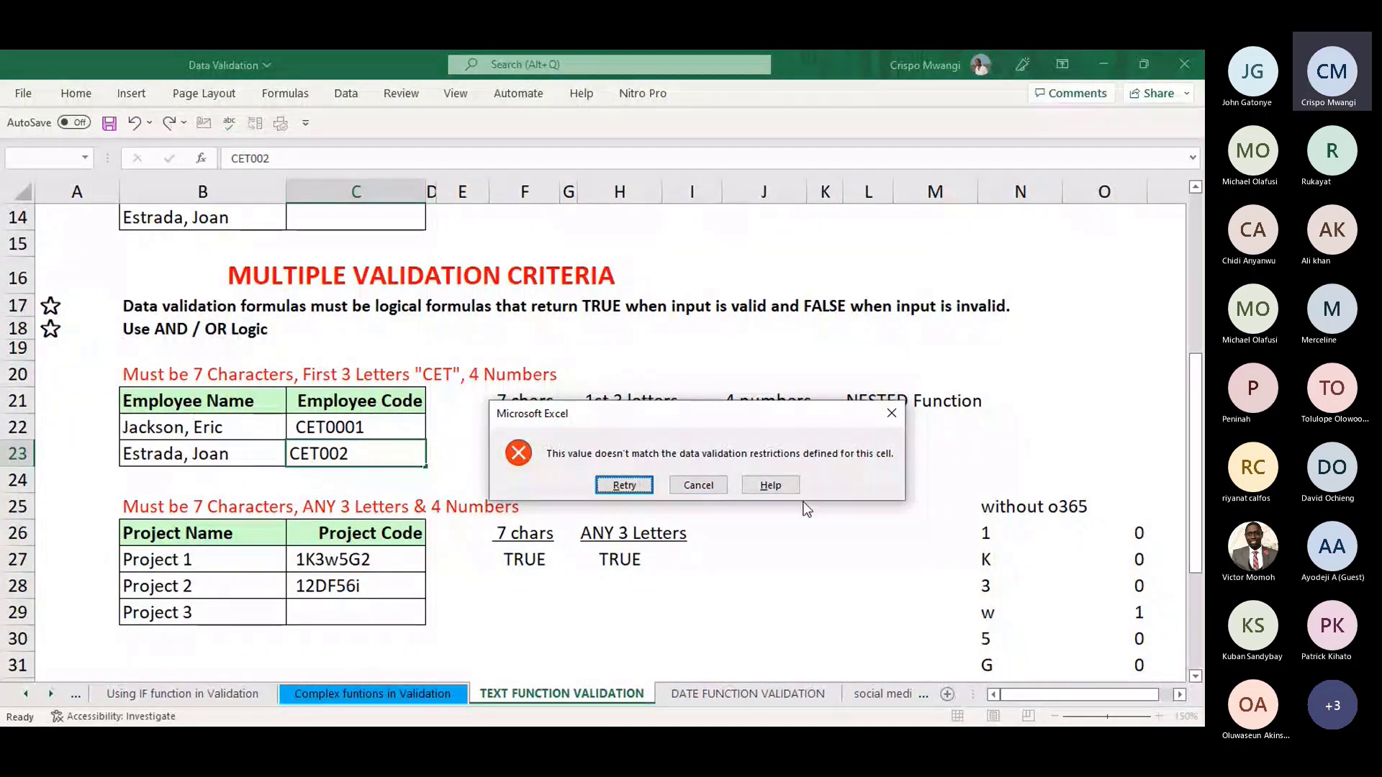
left_click(698, 485)
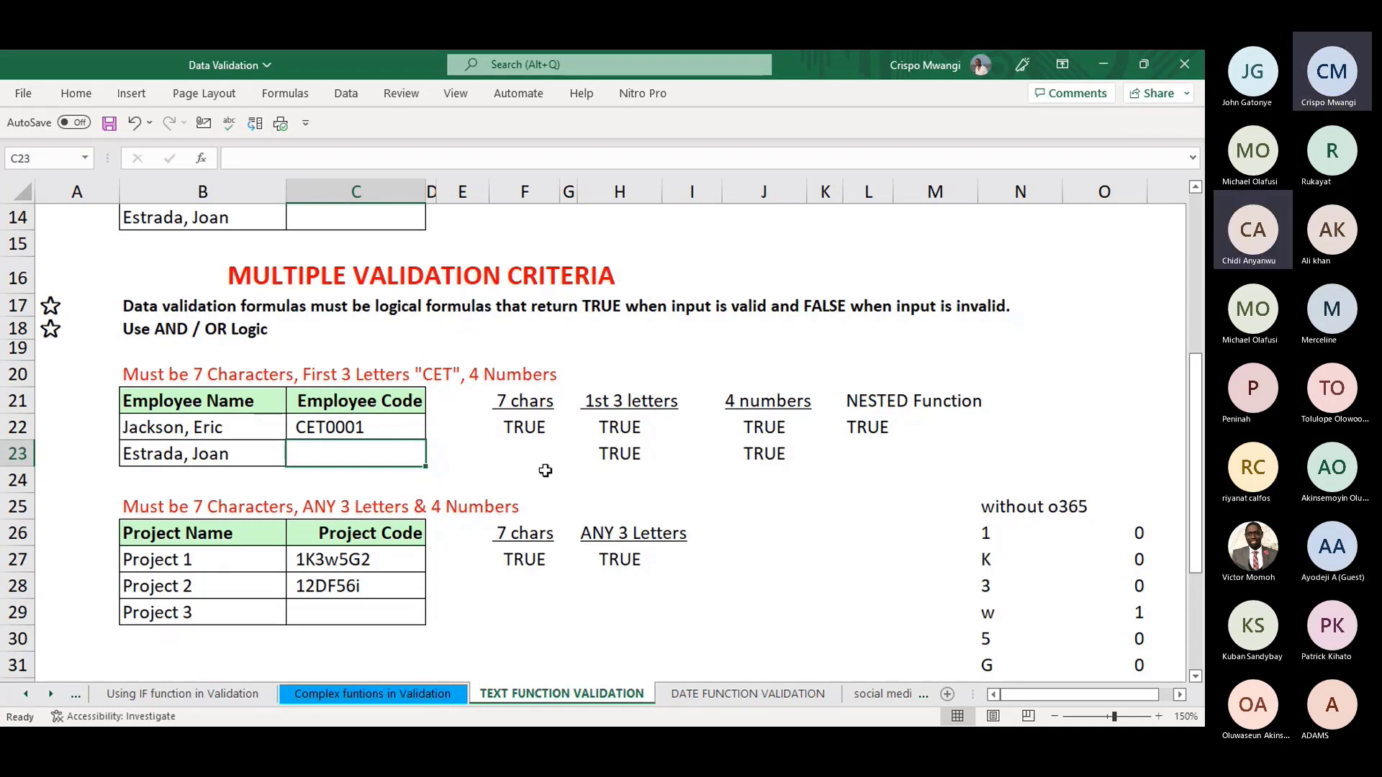
left_click(675, 480)
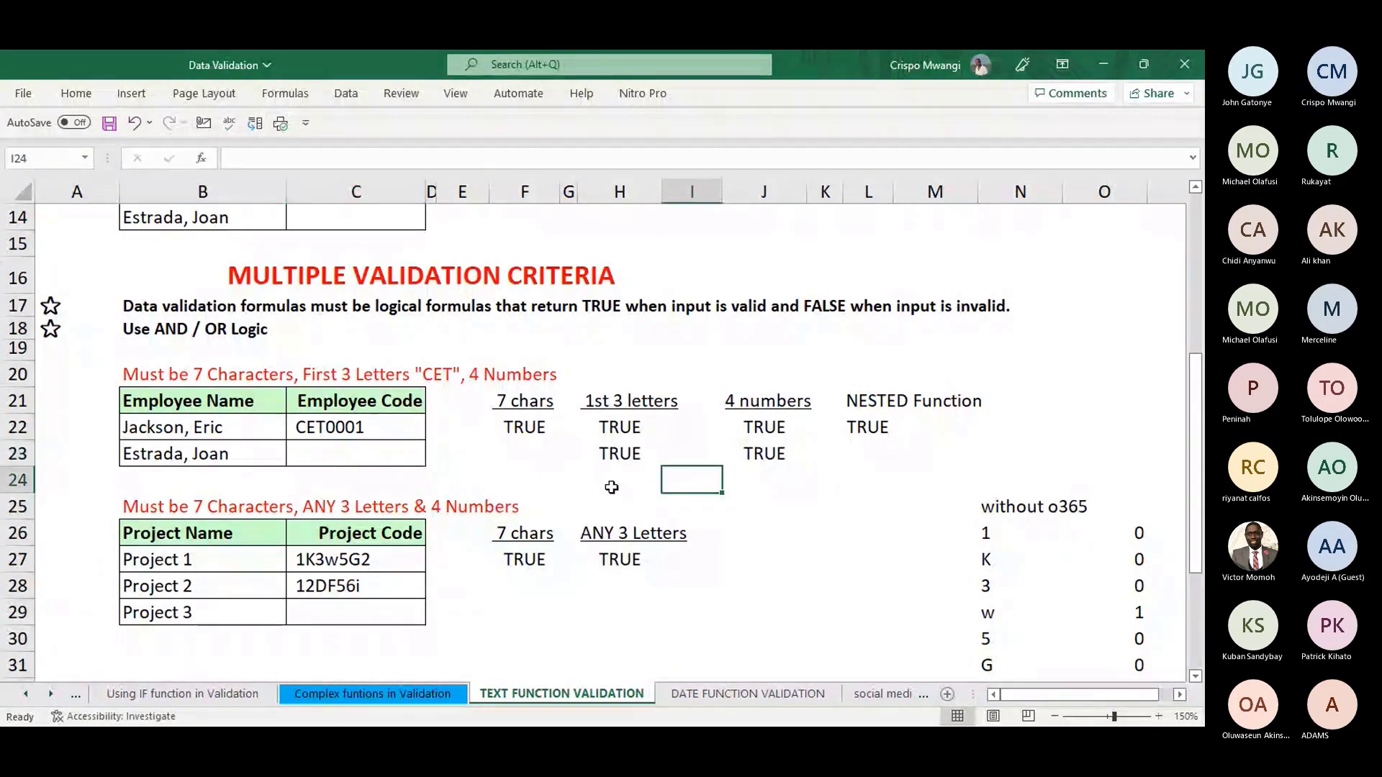
left_click(1197, 678)
left_click(1196, 678)
left_click(1196, 677)
left_click(1196, 677)
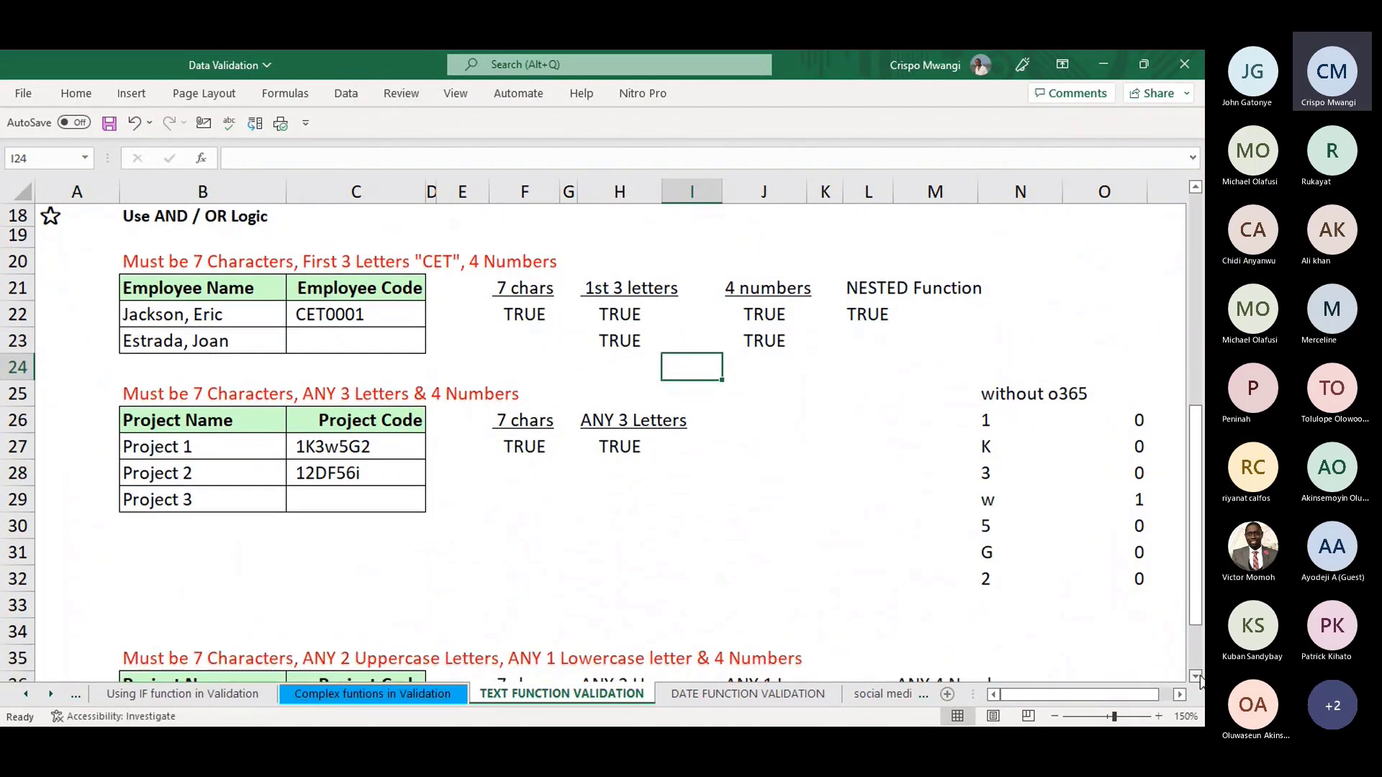
left_click(1196, 677)
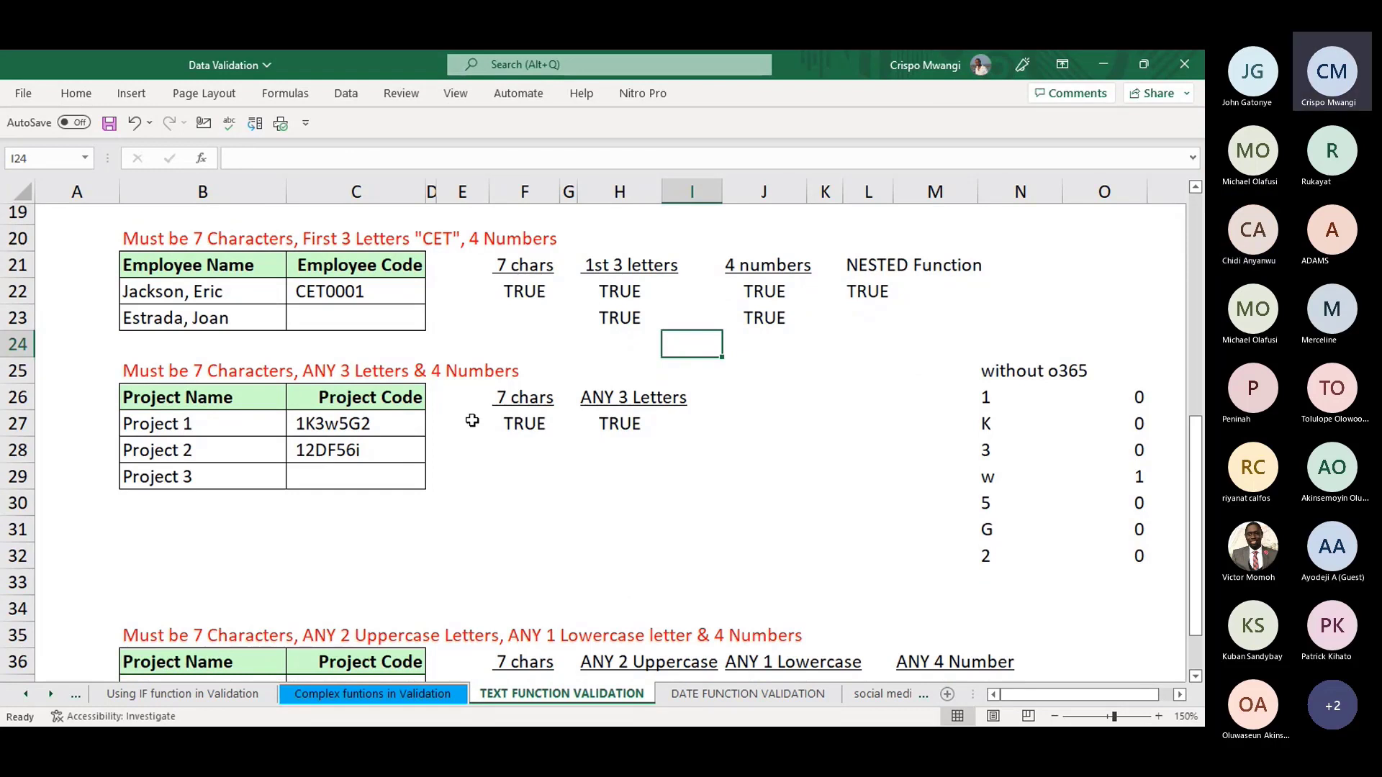
left_click(353, 428)
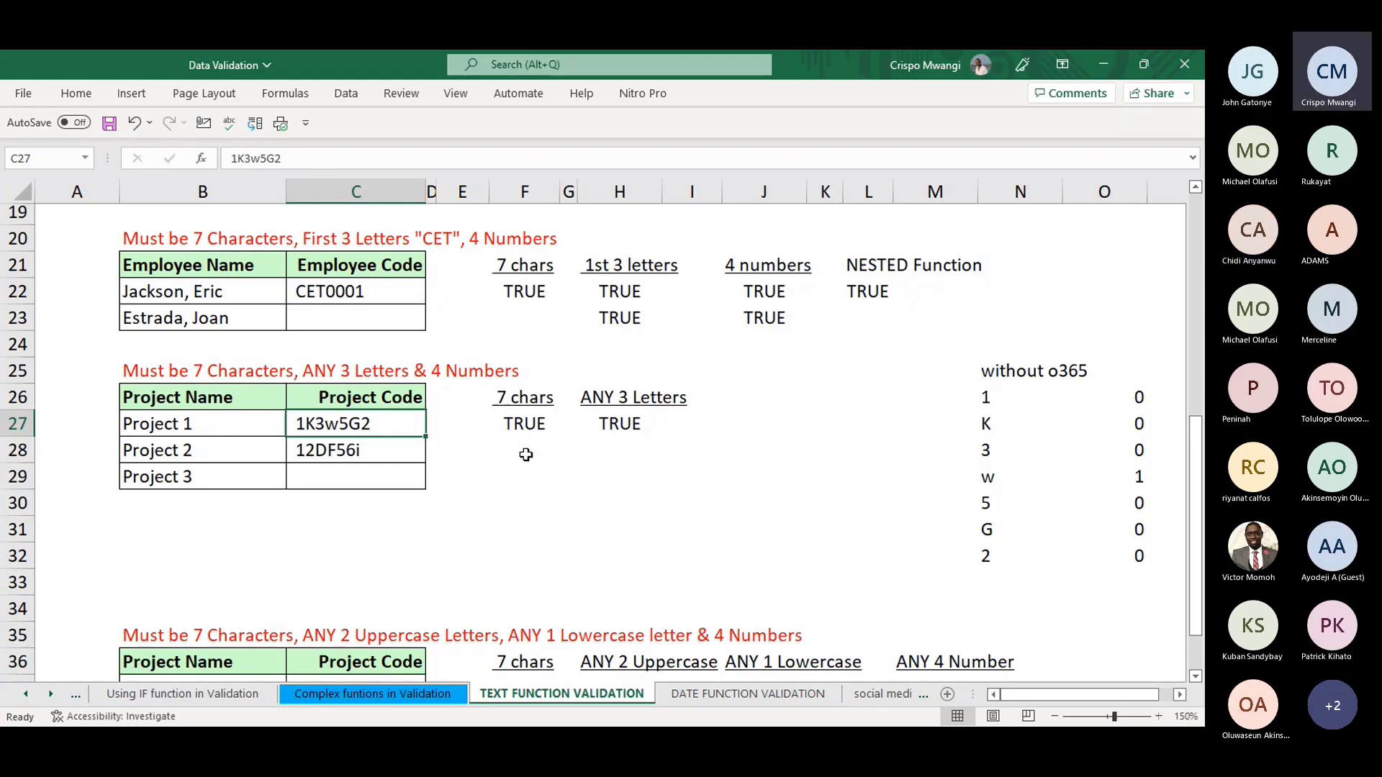
left_click(535, 425)
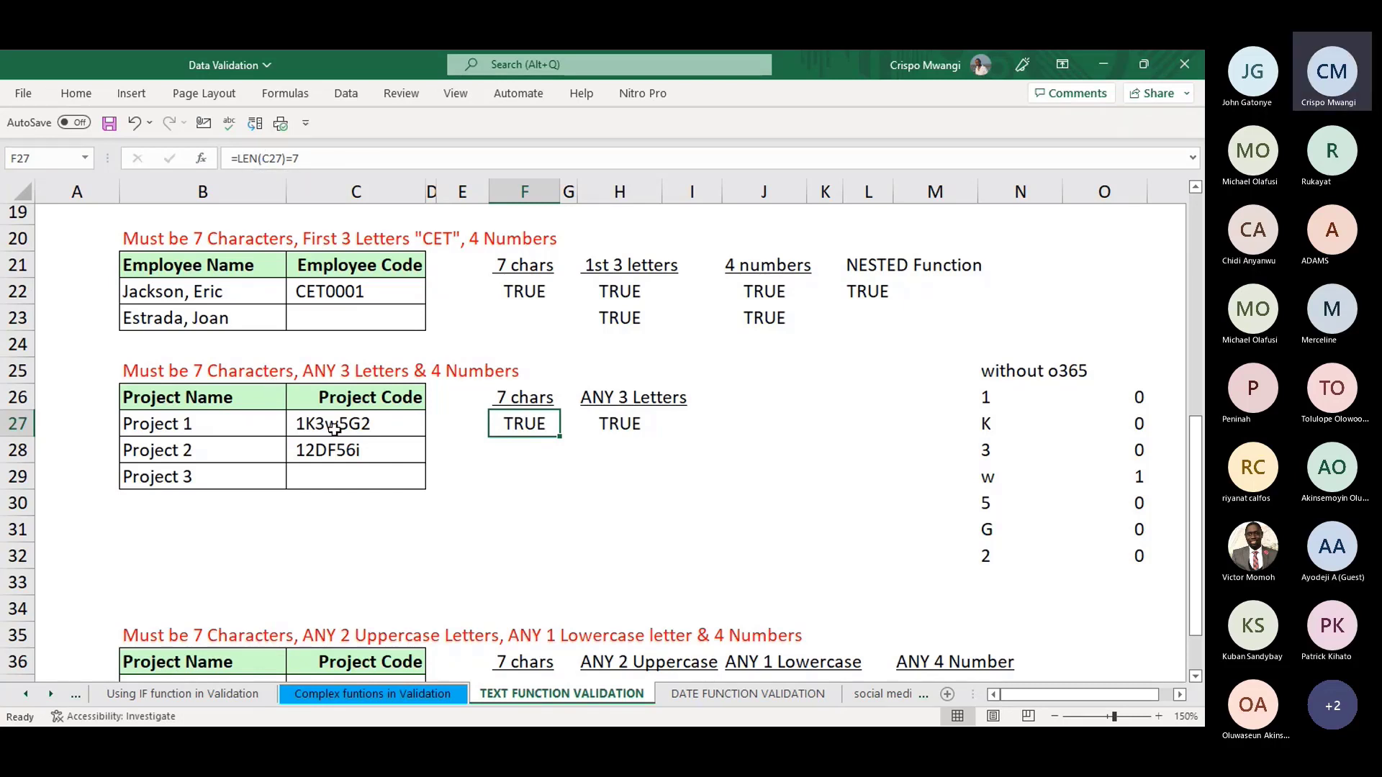
left_click(538, 470)
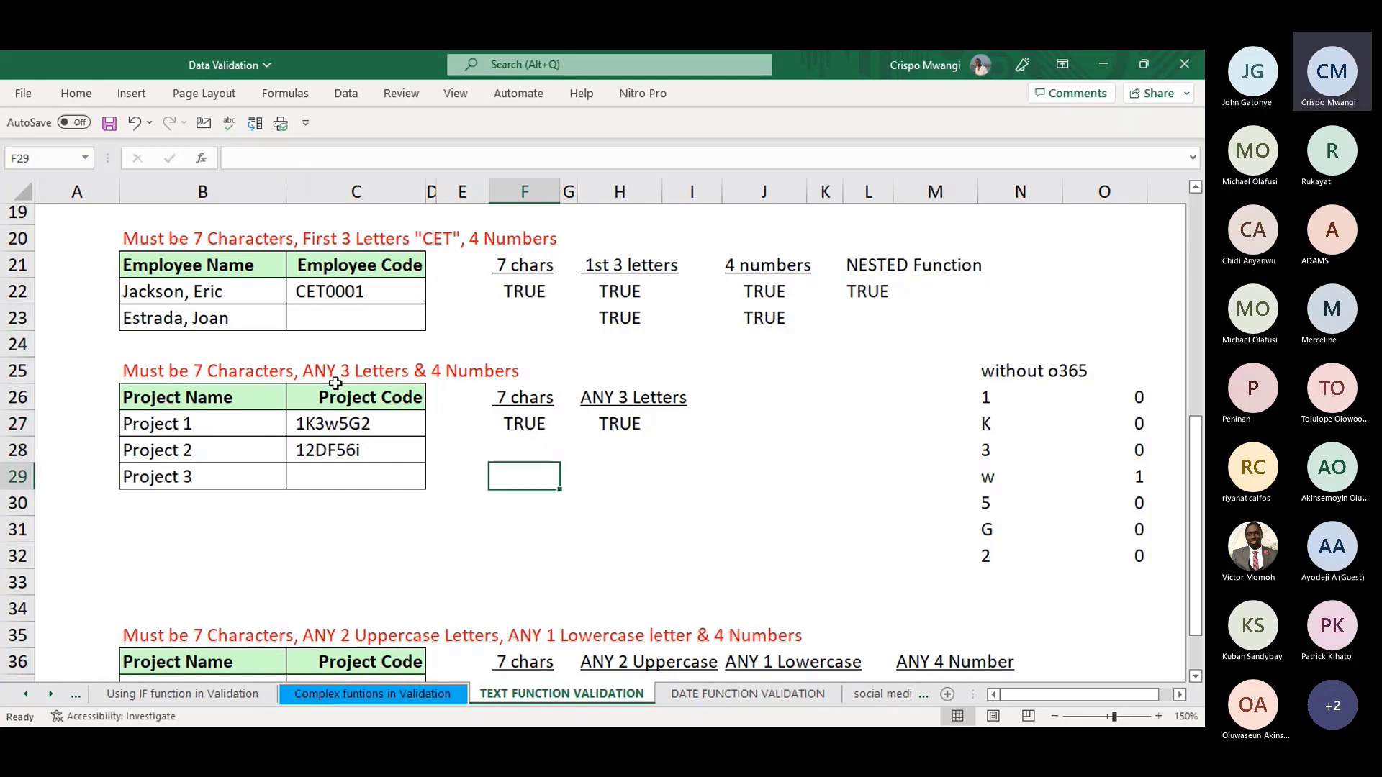
left_click(349, 423)
left_click(601, 426)
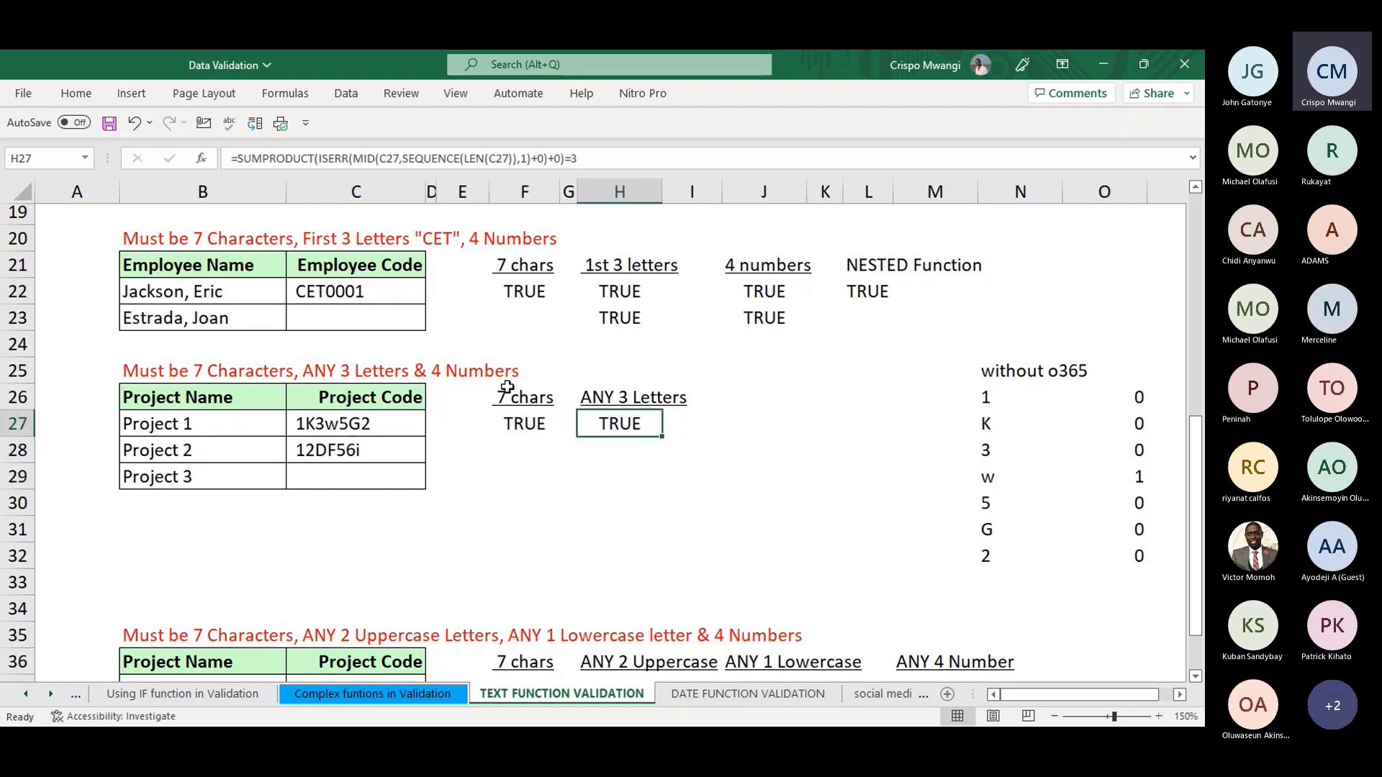
left_click(421, 432)
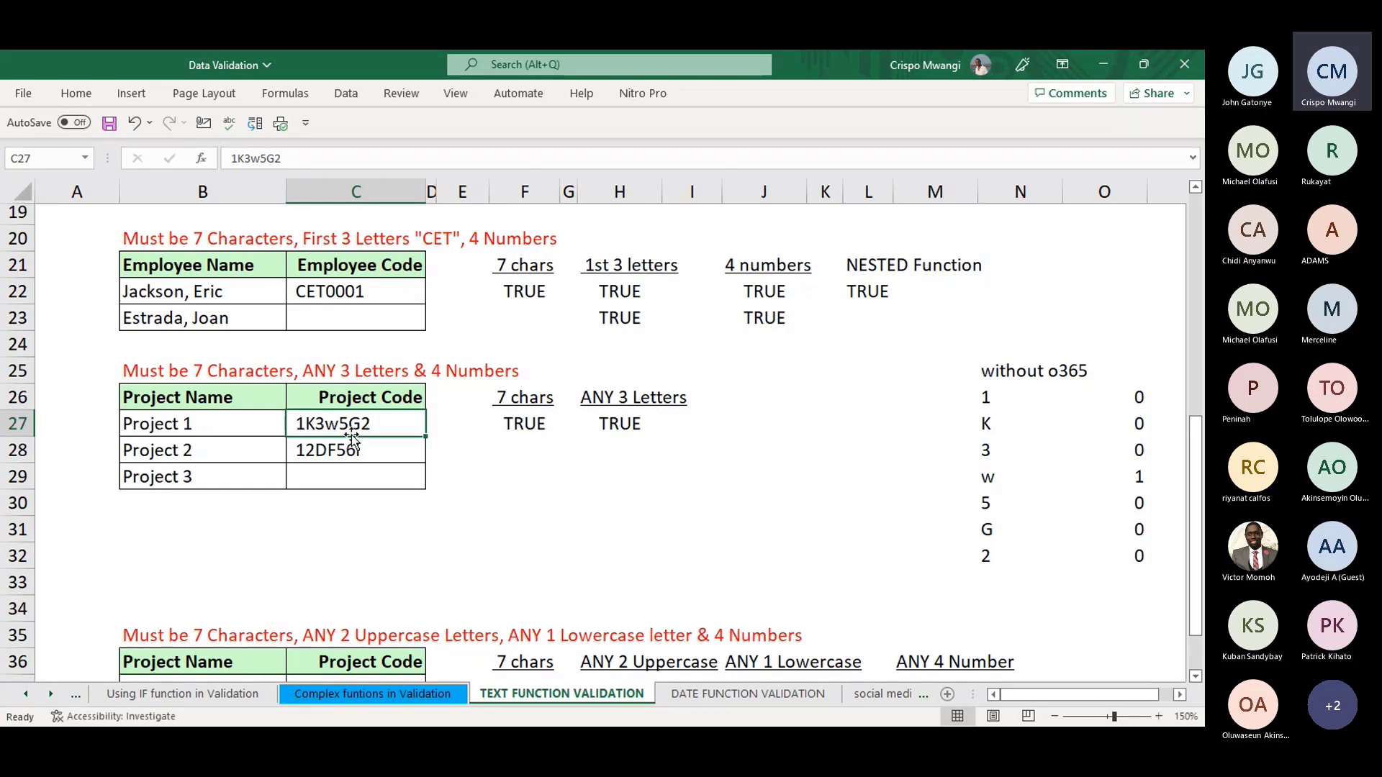
left_click(618, 425)
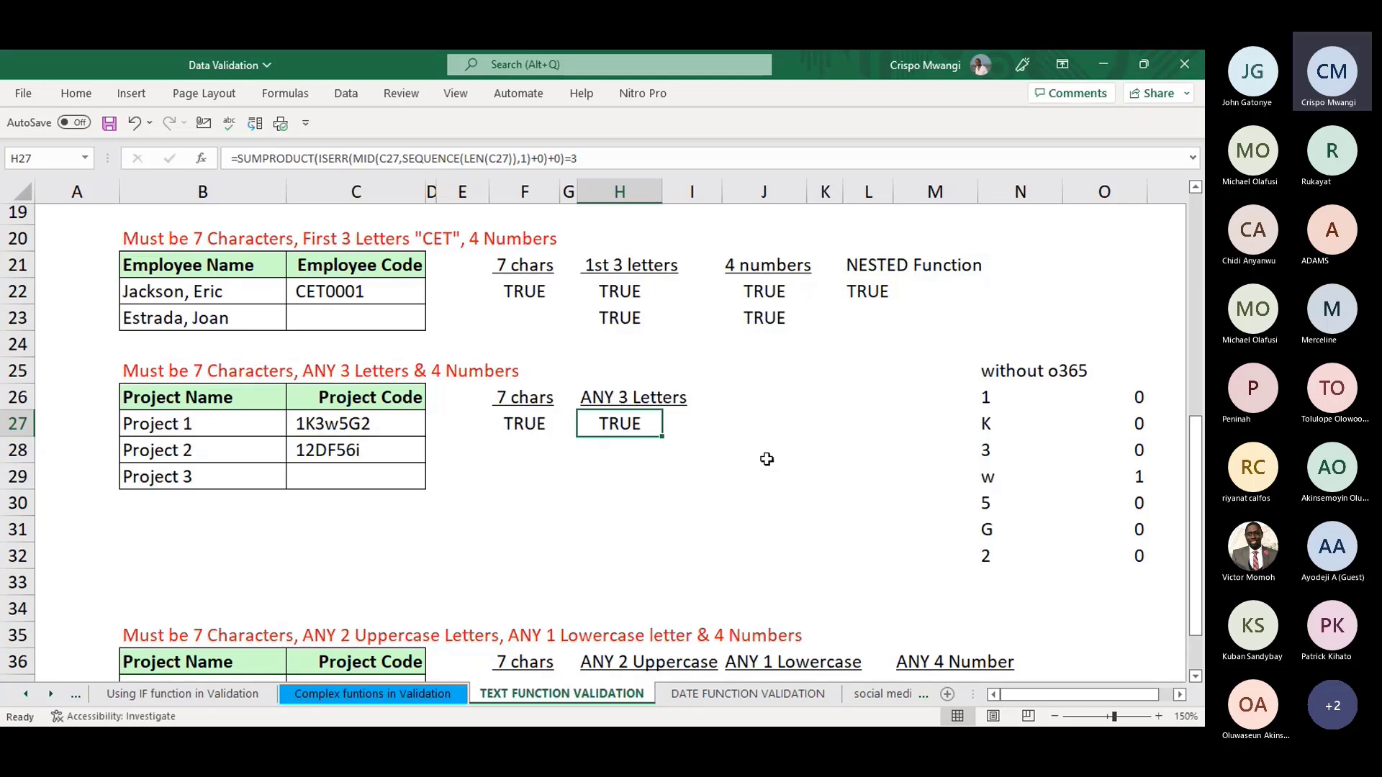
- Enter =MID(C27,SEQUENCE(LEN(C27)),1) in J27 to spill 1K3w5G2's characters down J27:J33
left_click(758, 405)
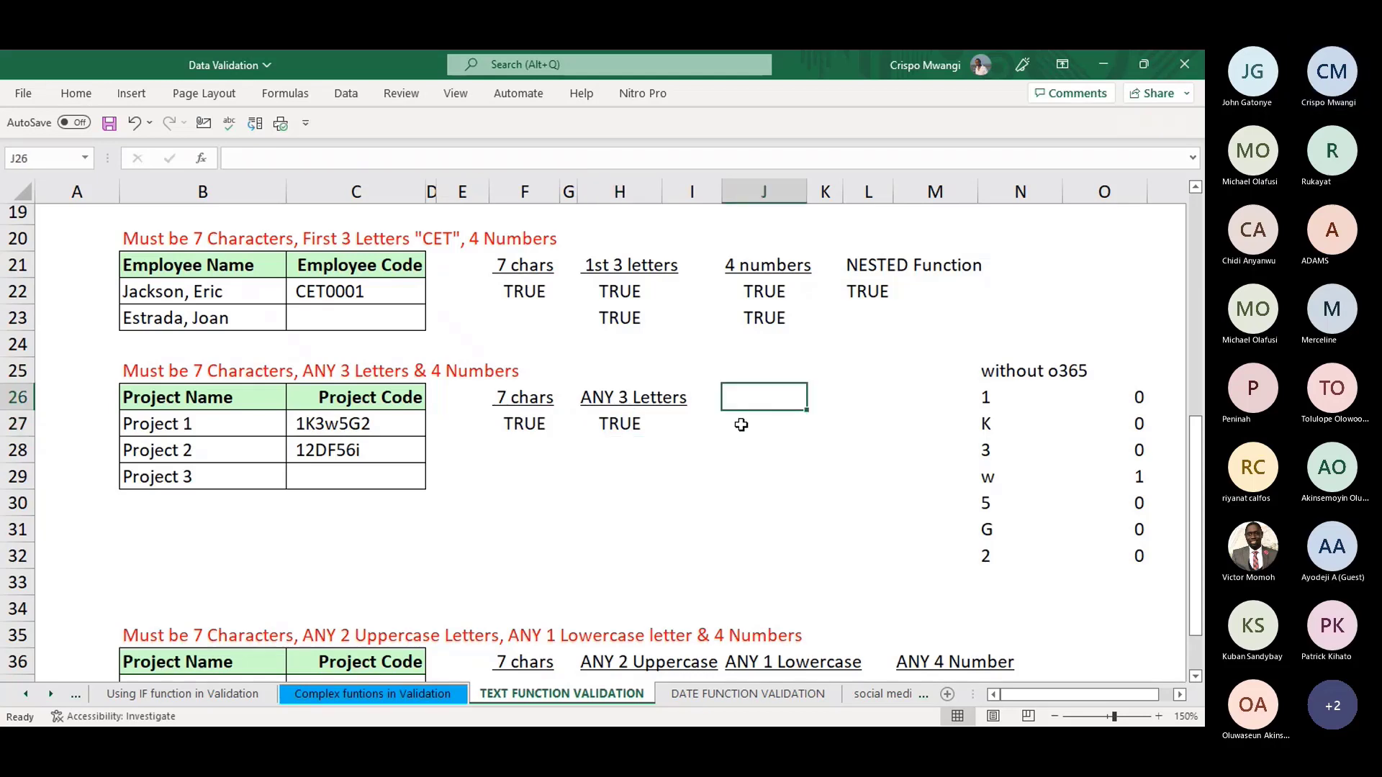
left_click(742, 422)
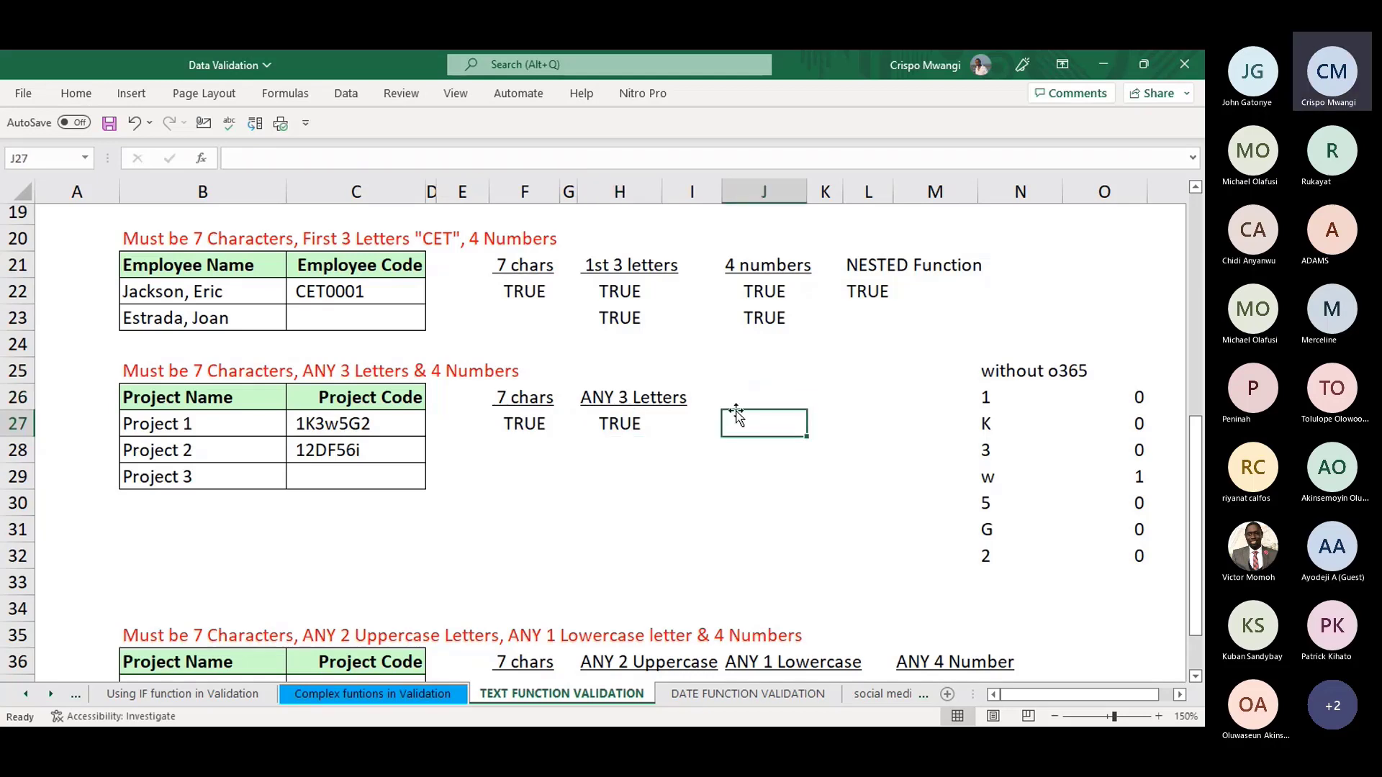
type("=")
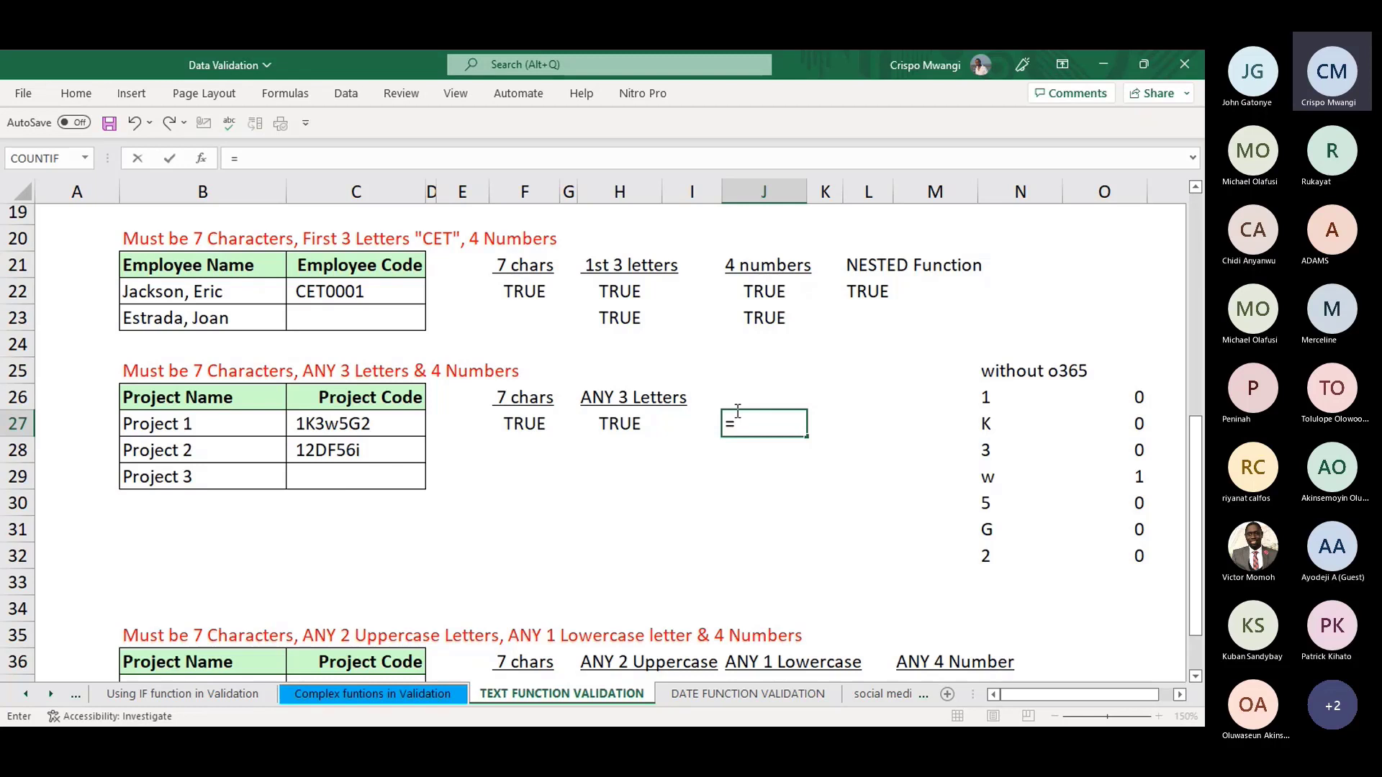
type("MID")
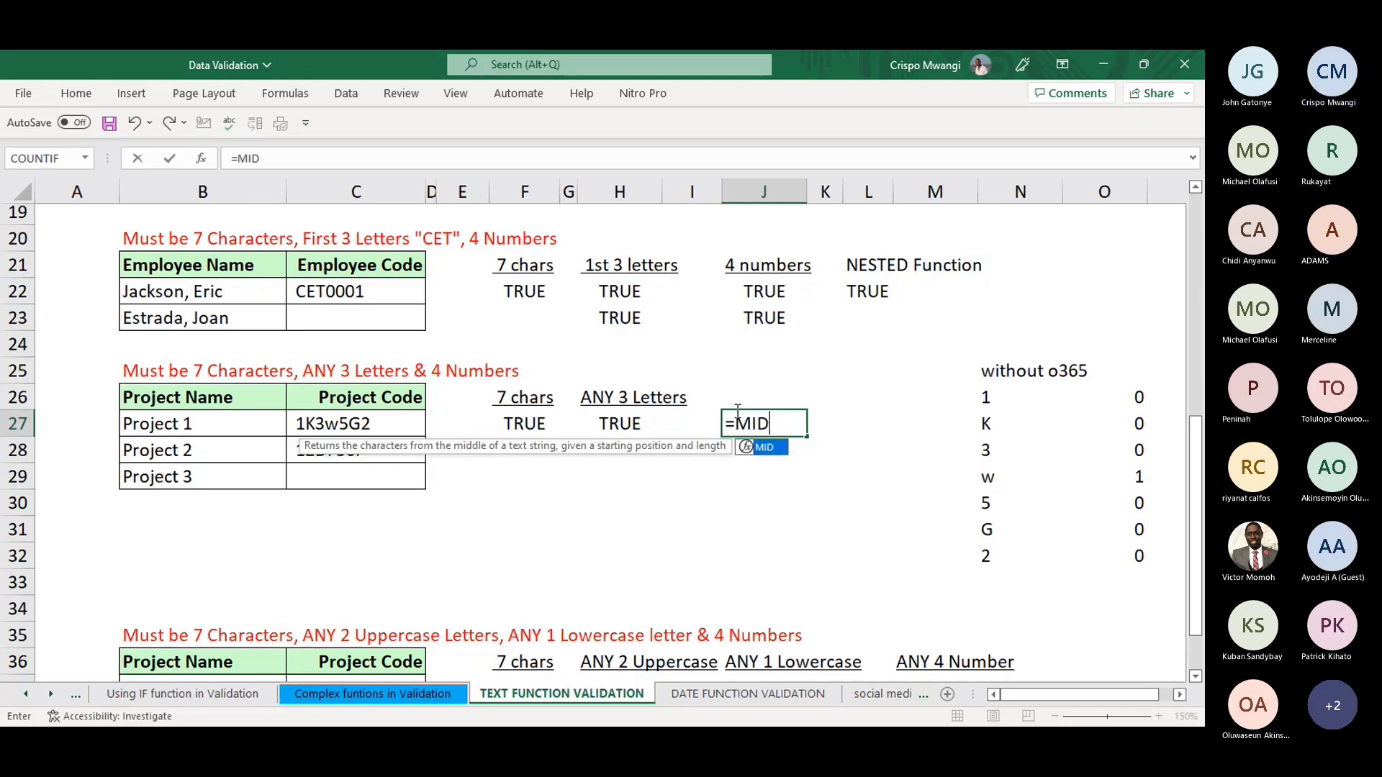
type("(")
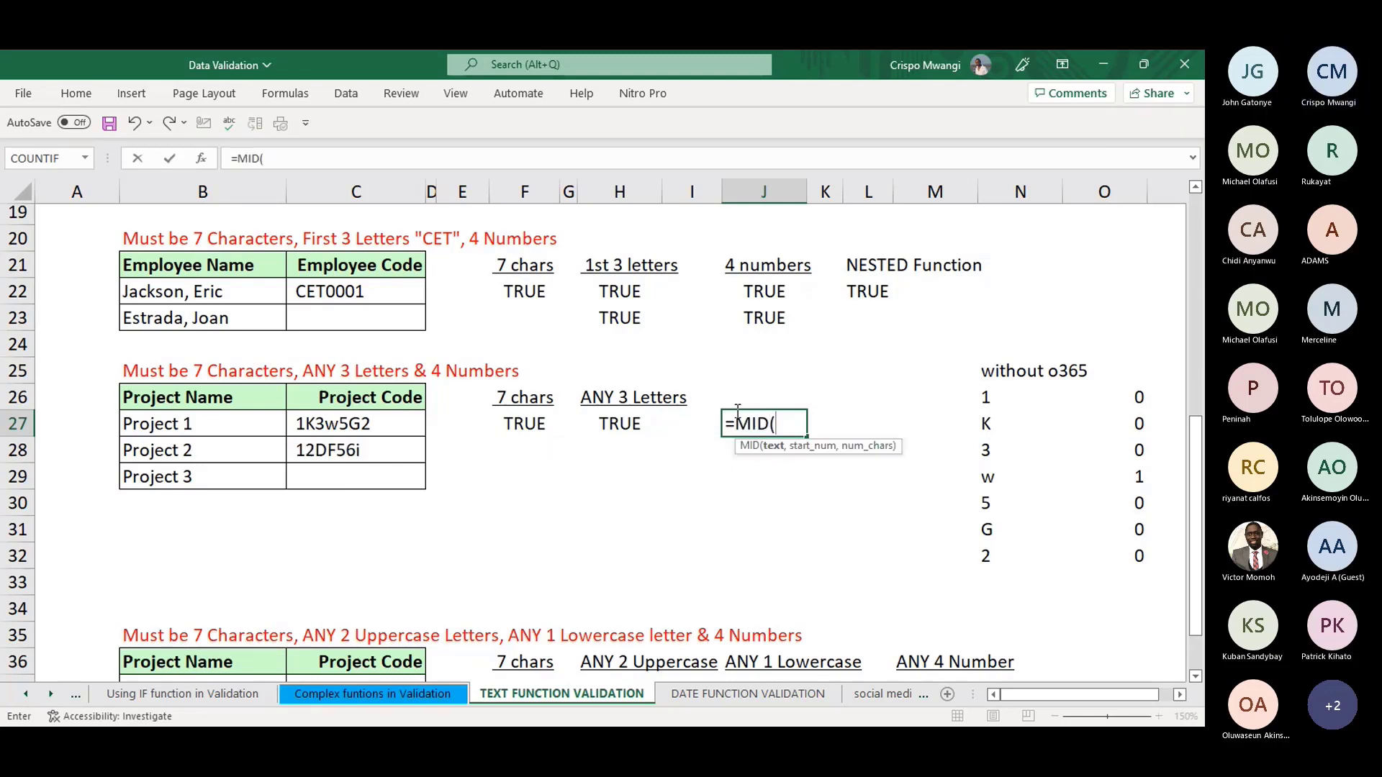
left_click(358, 423)
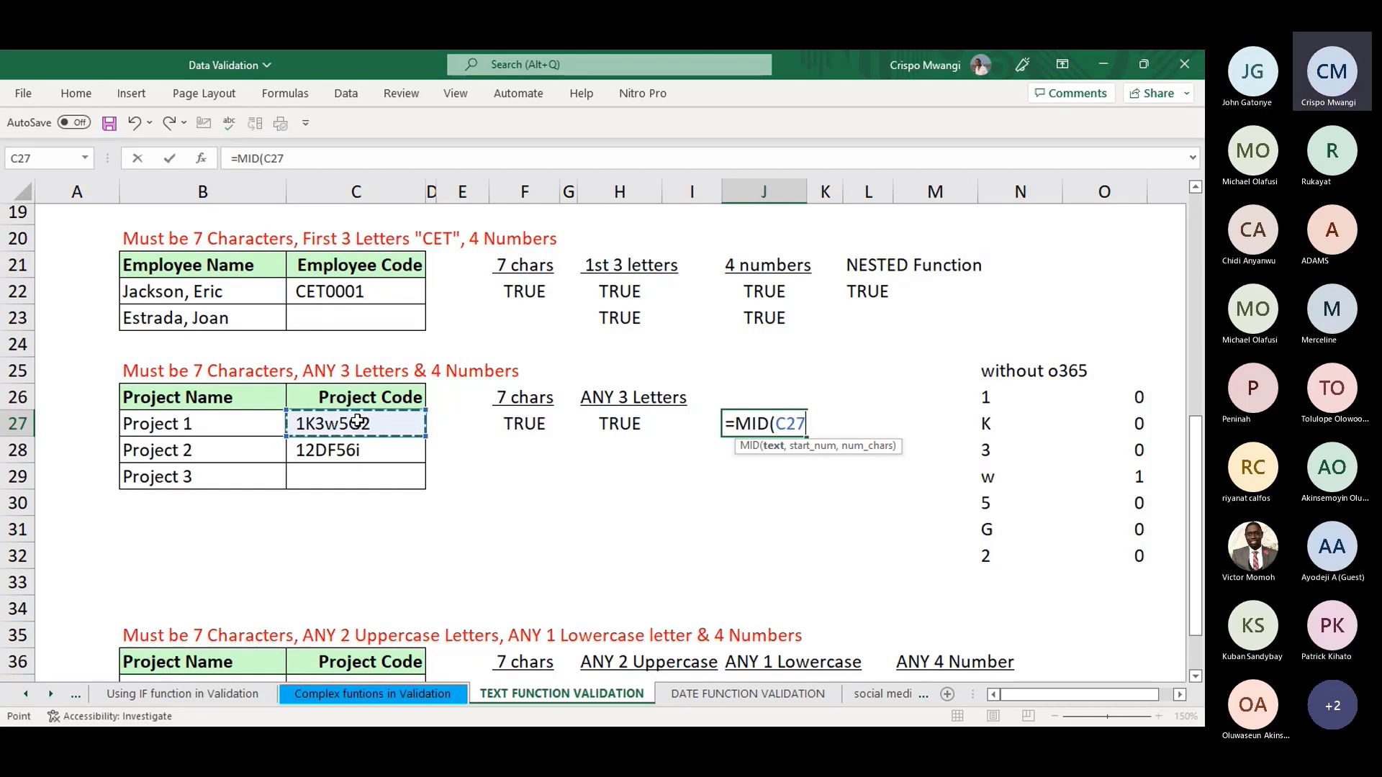
type(",")
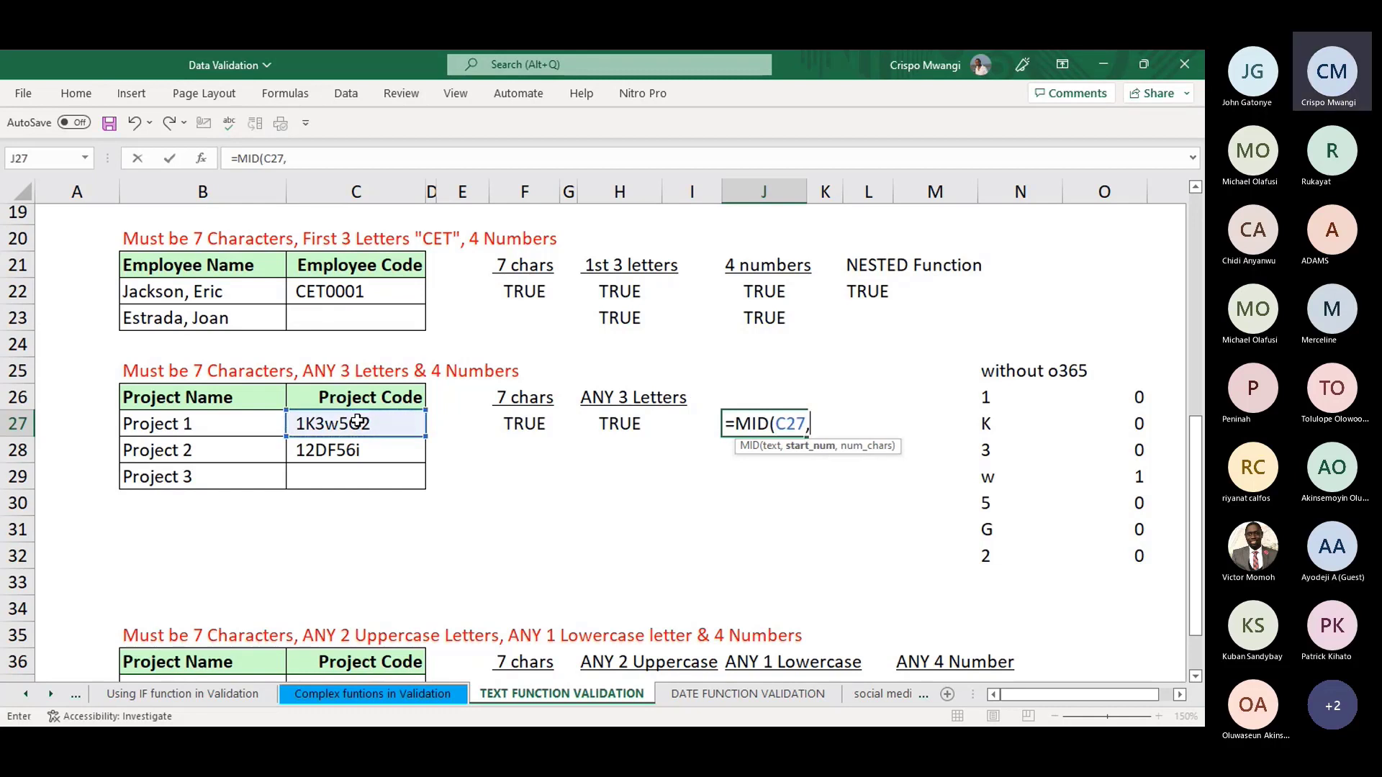
type("SE")
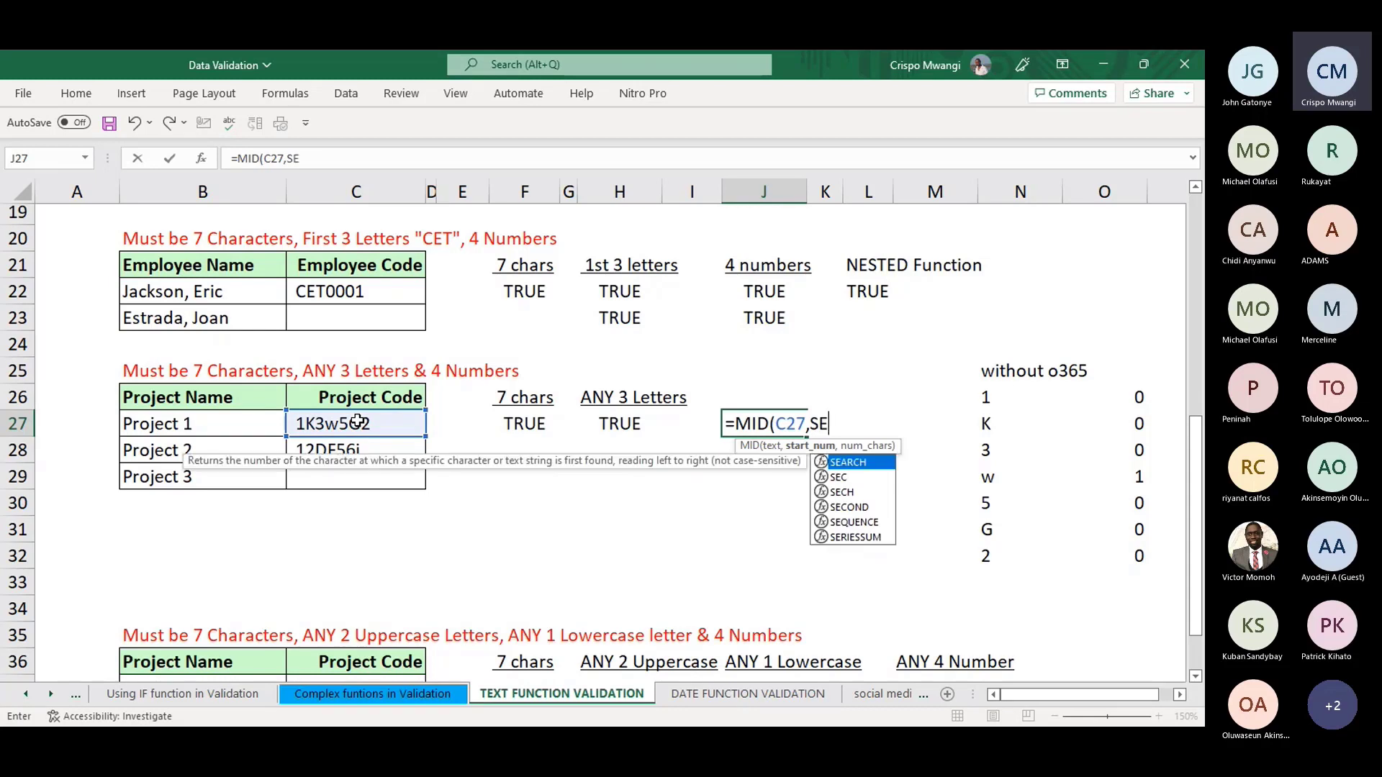
type("QU")
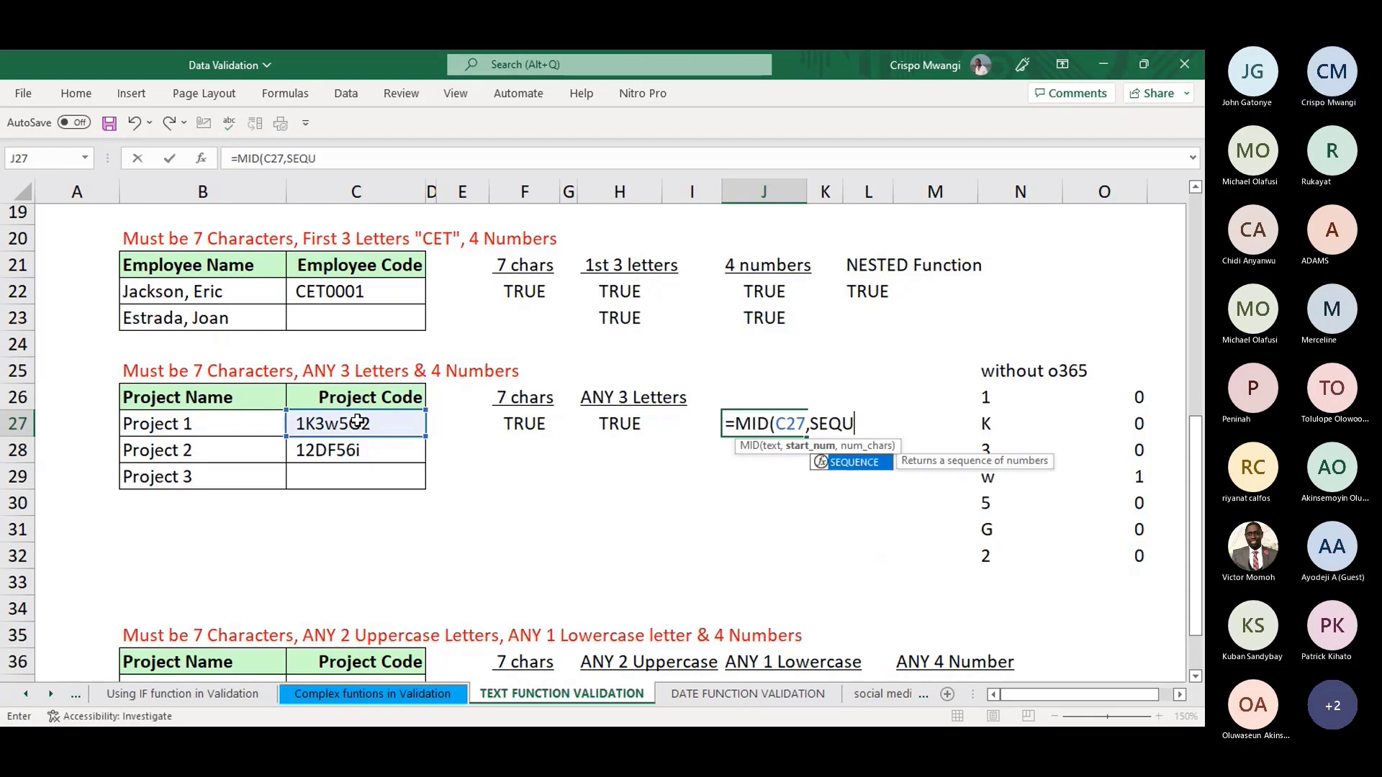
double_click(853, 463)
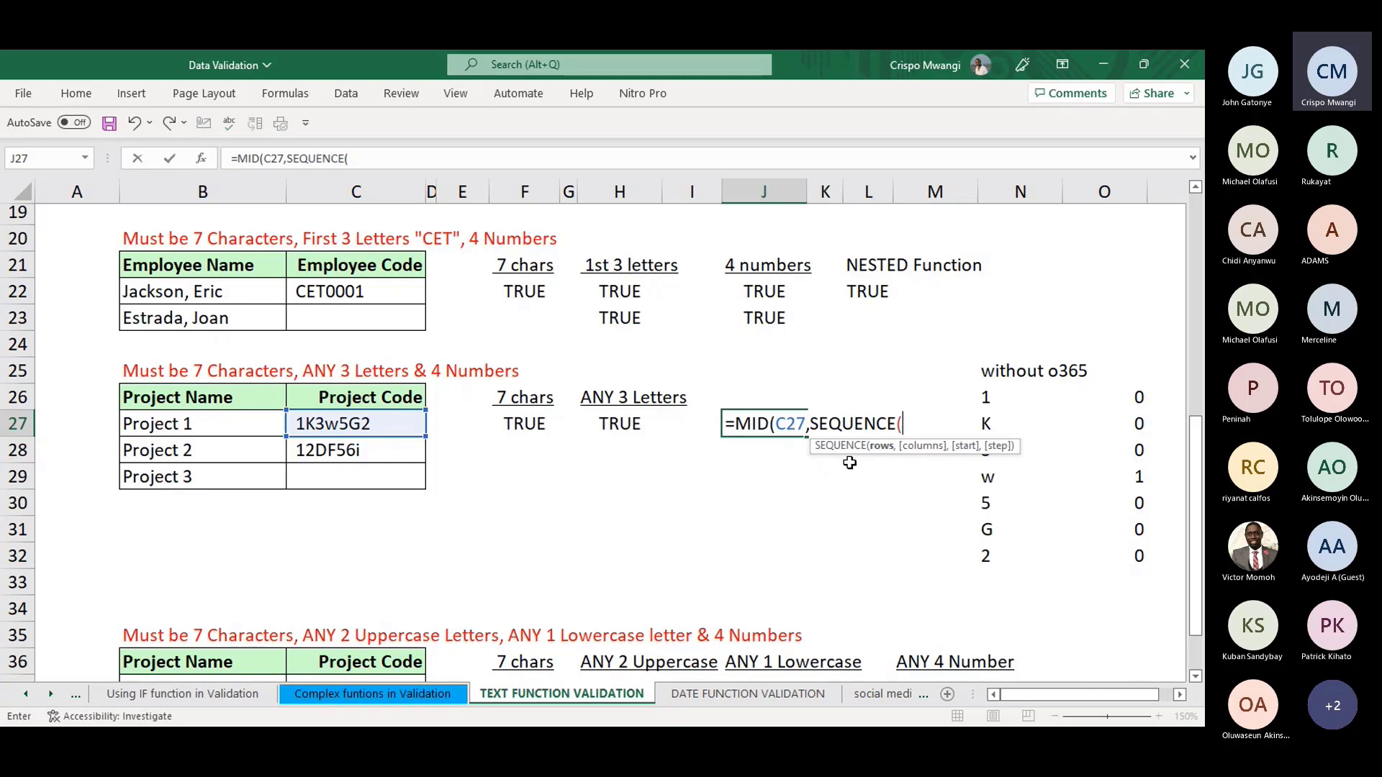
type("LEN")
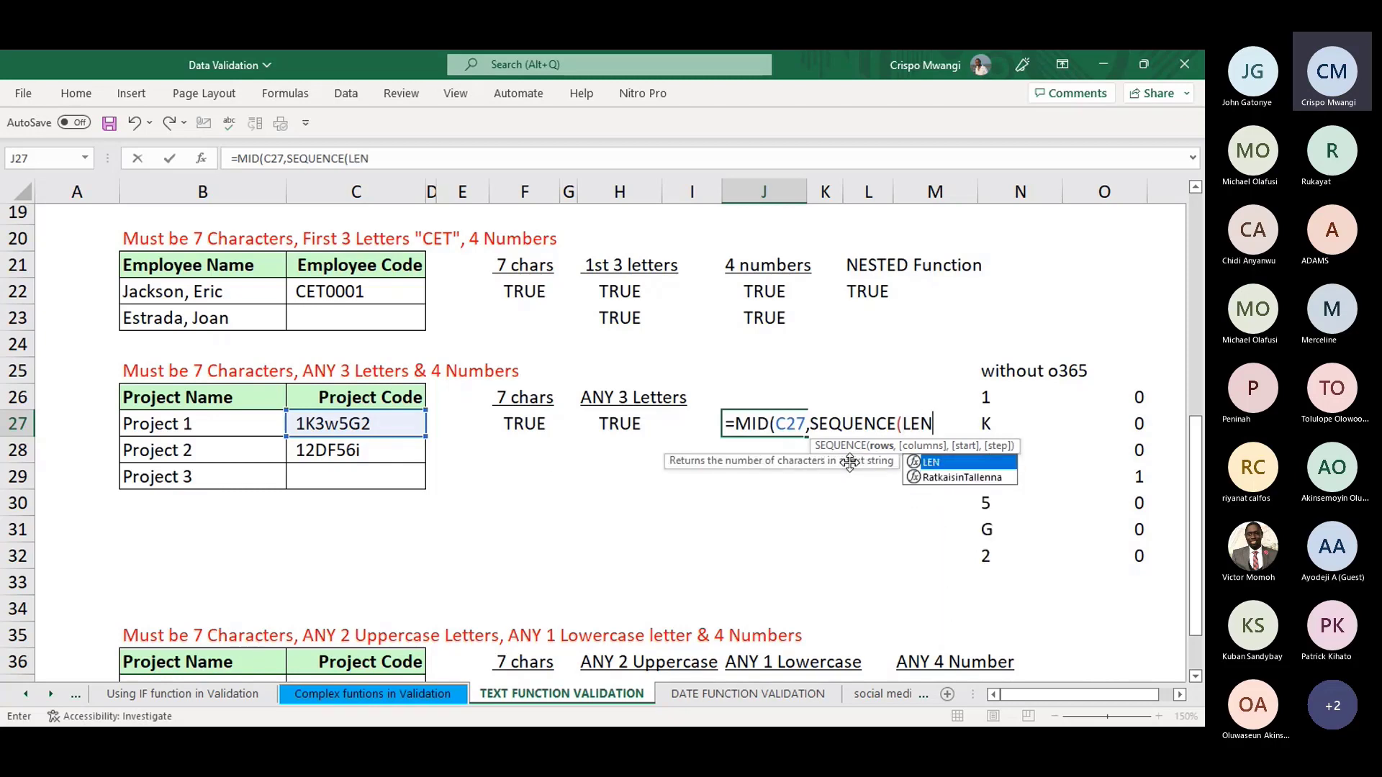
type("(")
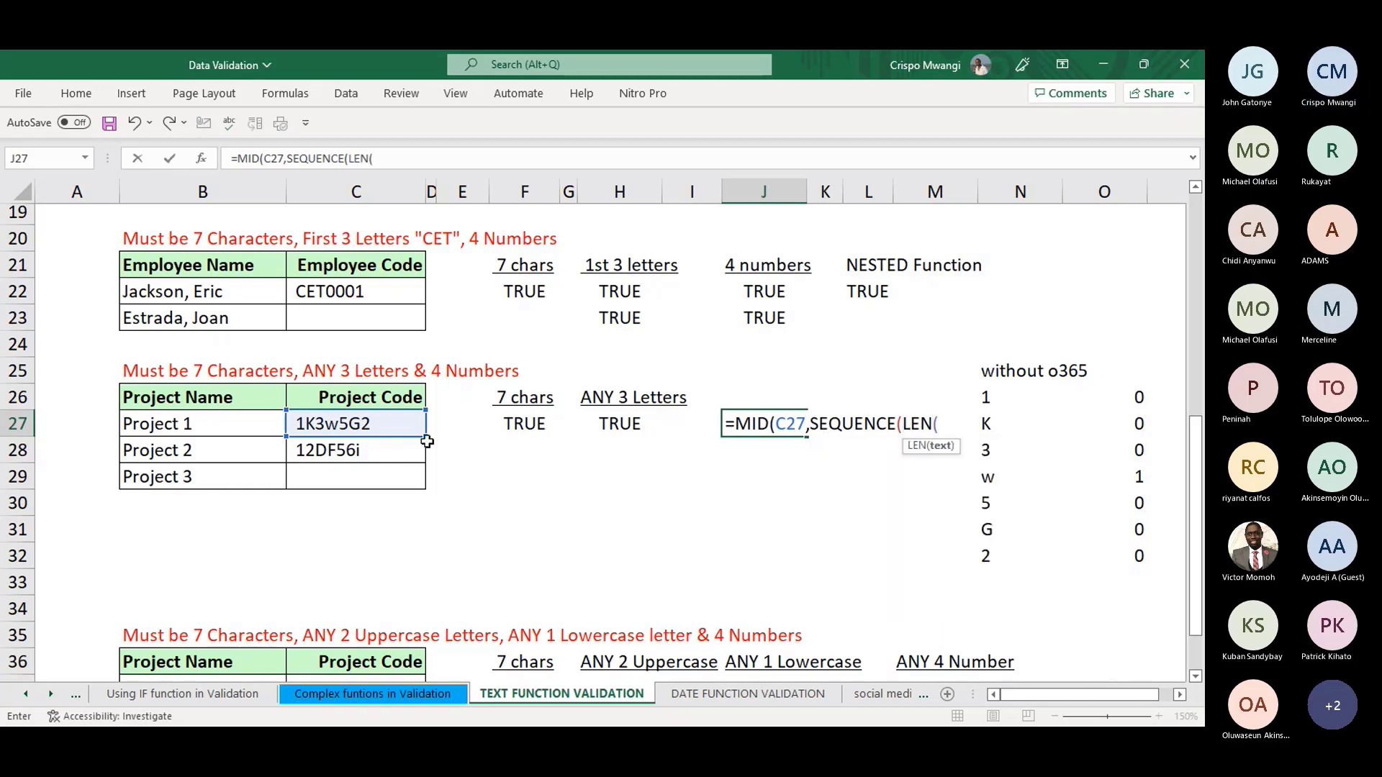
left_click(363, 425)
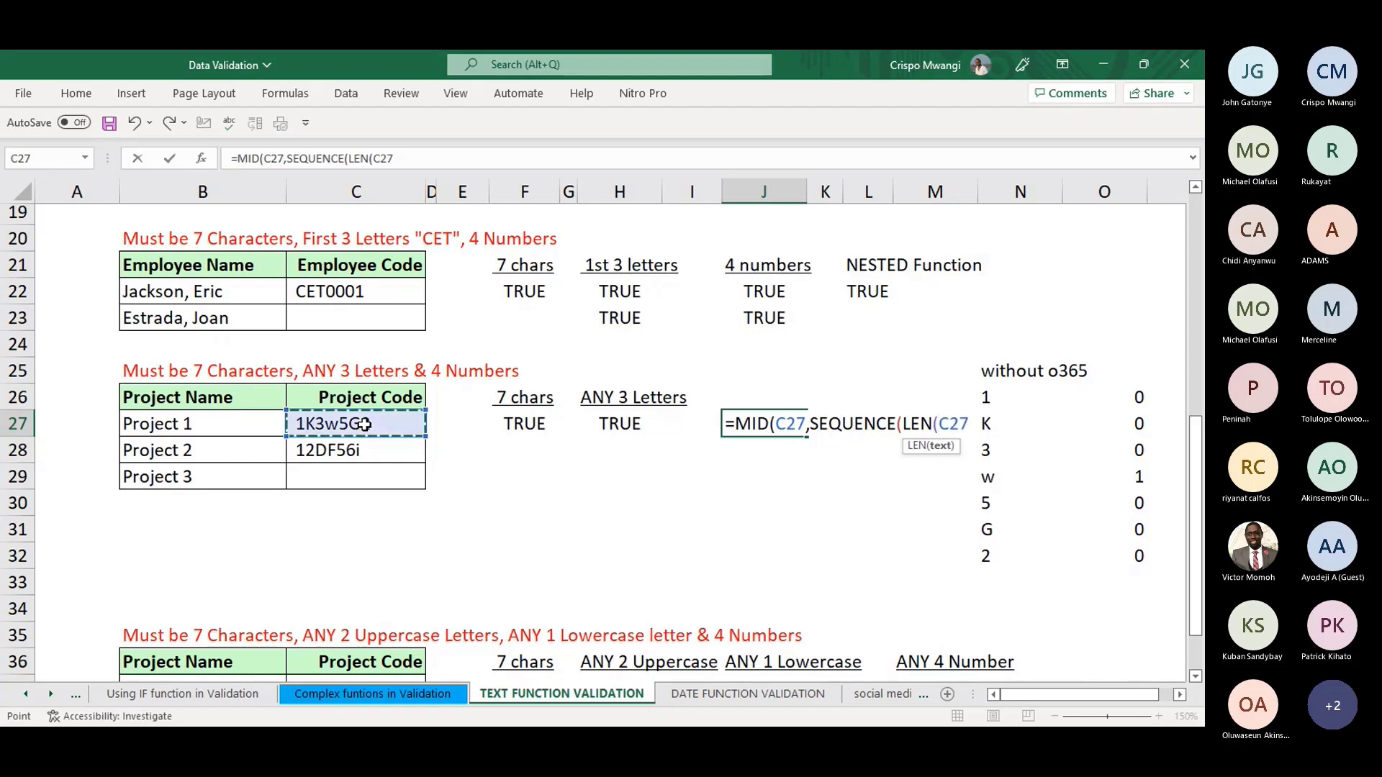
type("))")
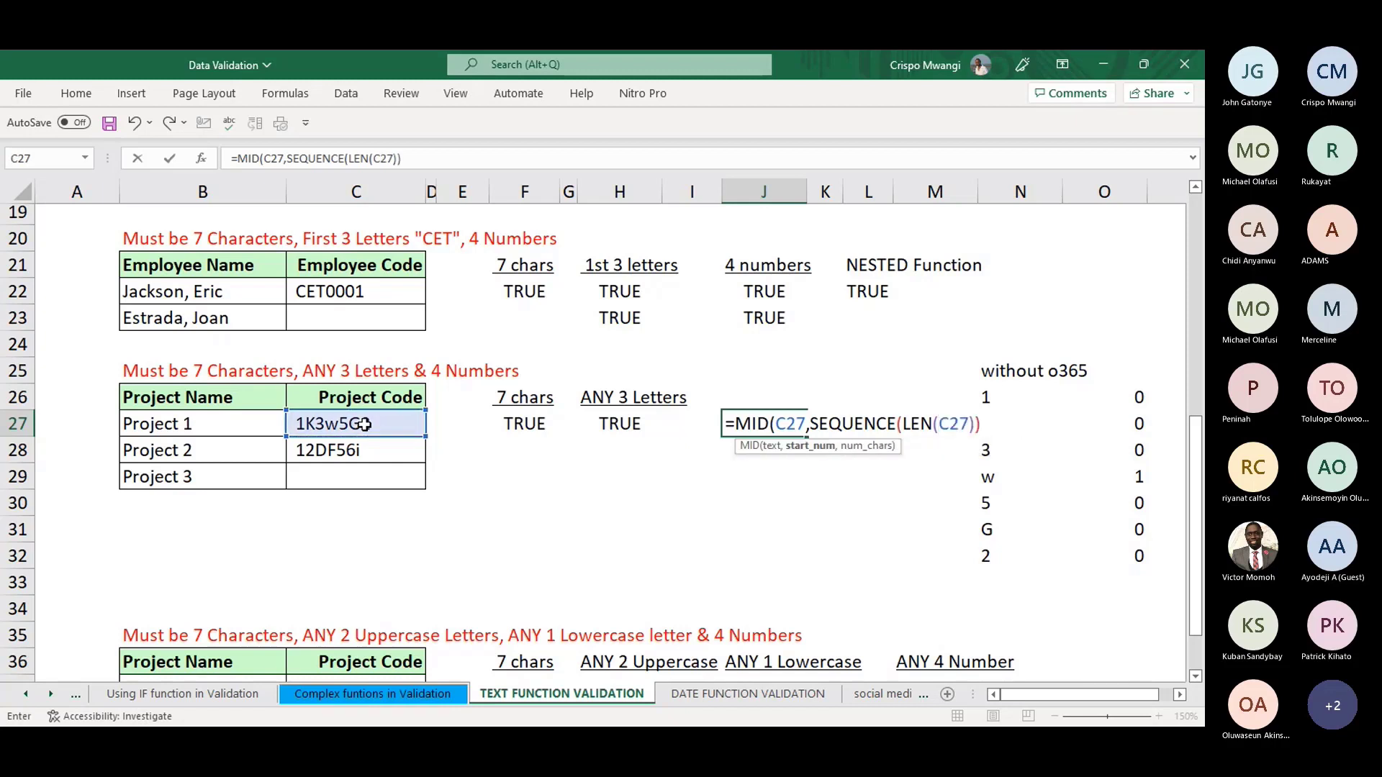
type(",")
type("1)")
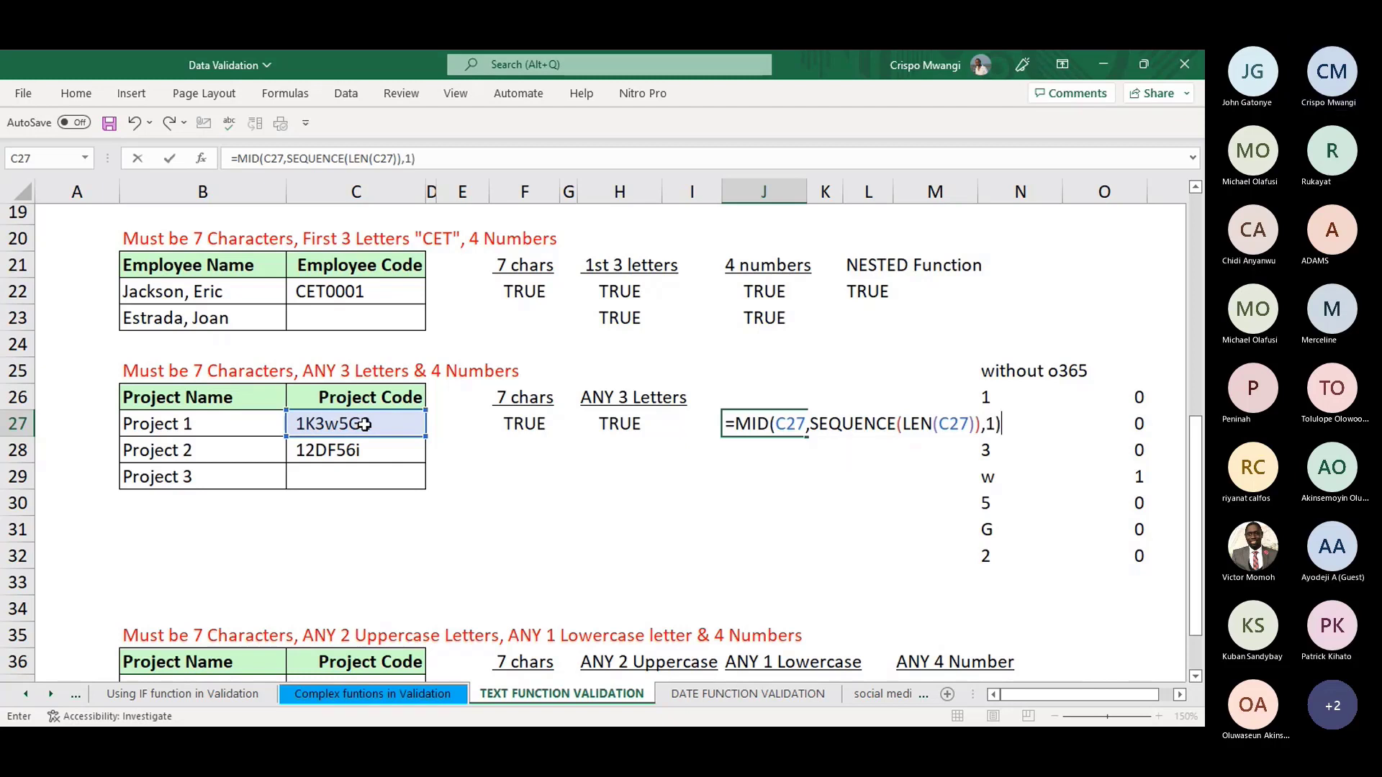
key("Return")
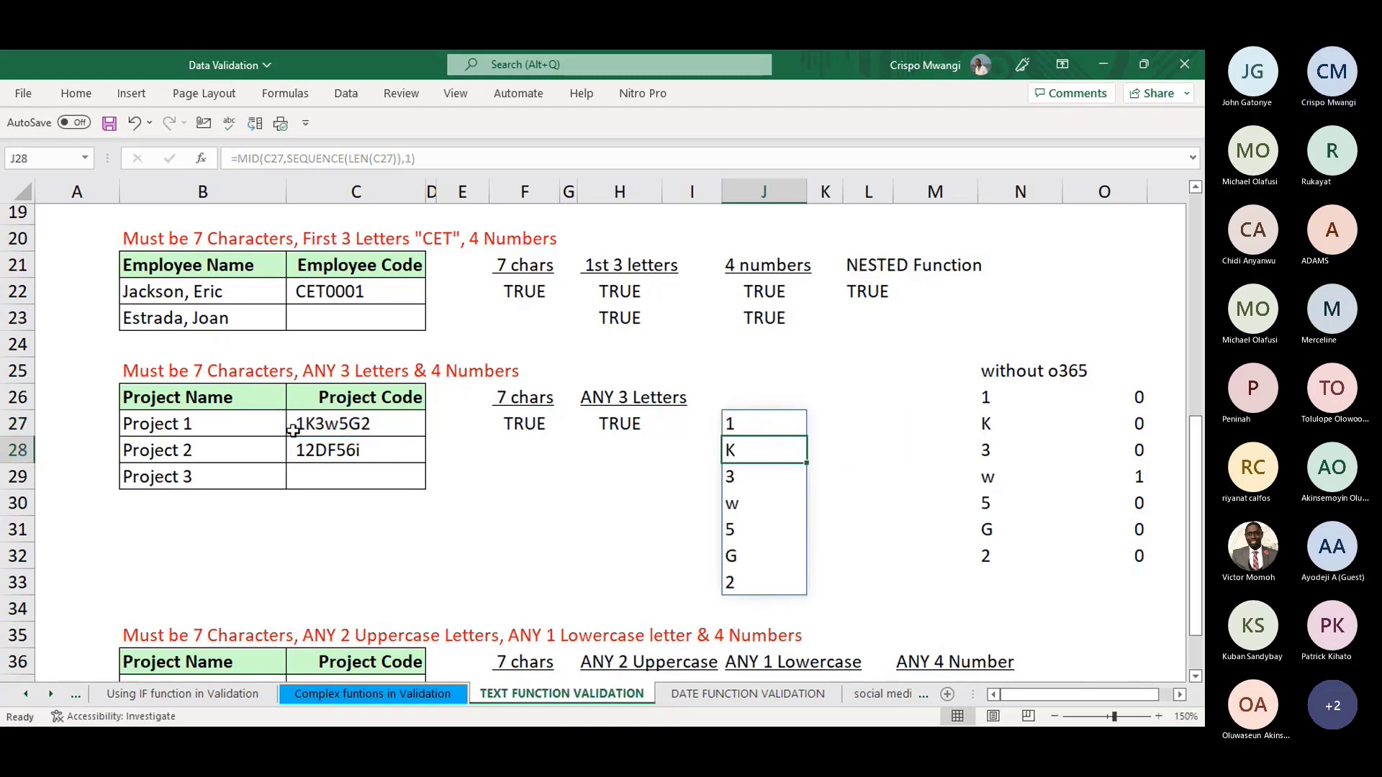
left_click_drag(777, 426, 778, 573)
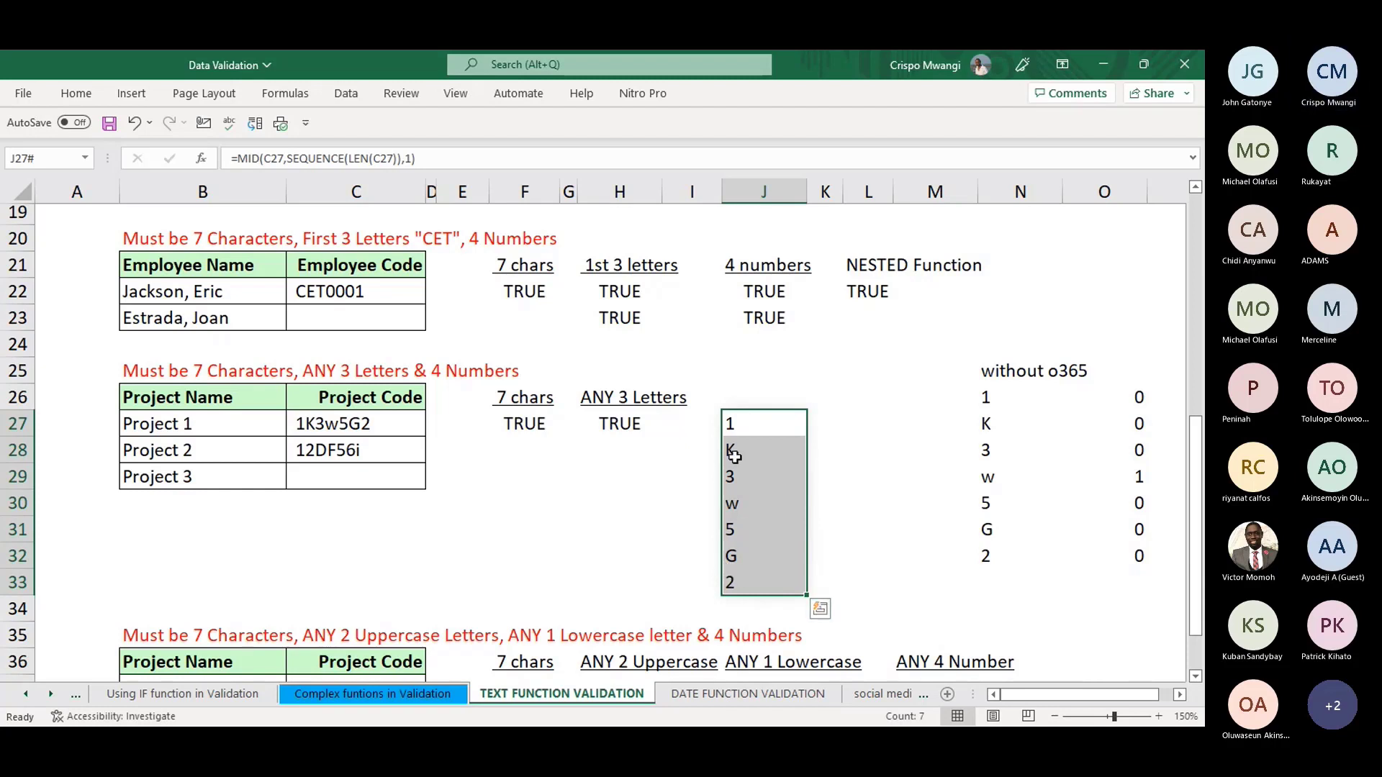
left_click(760, 429)
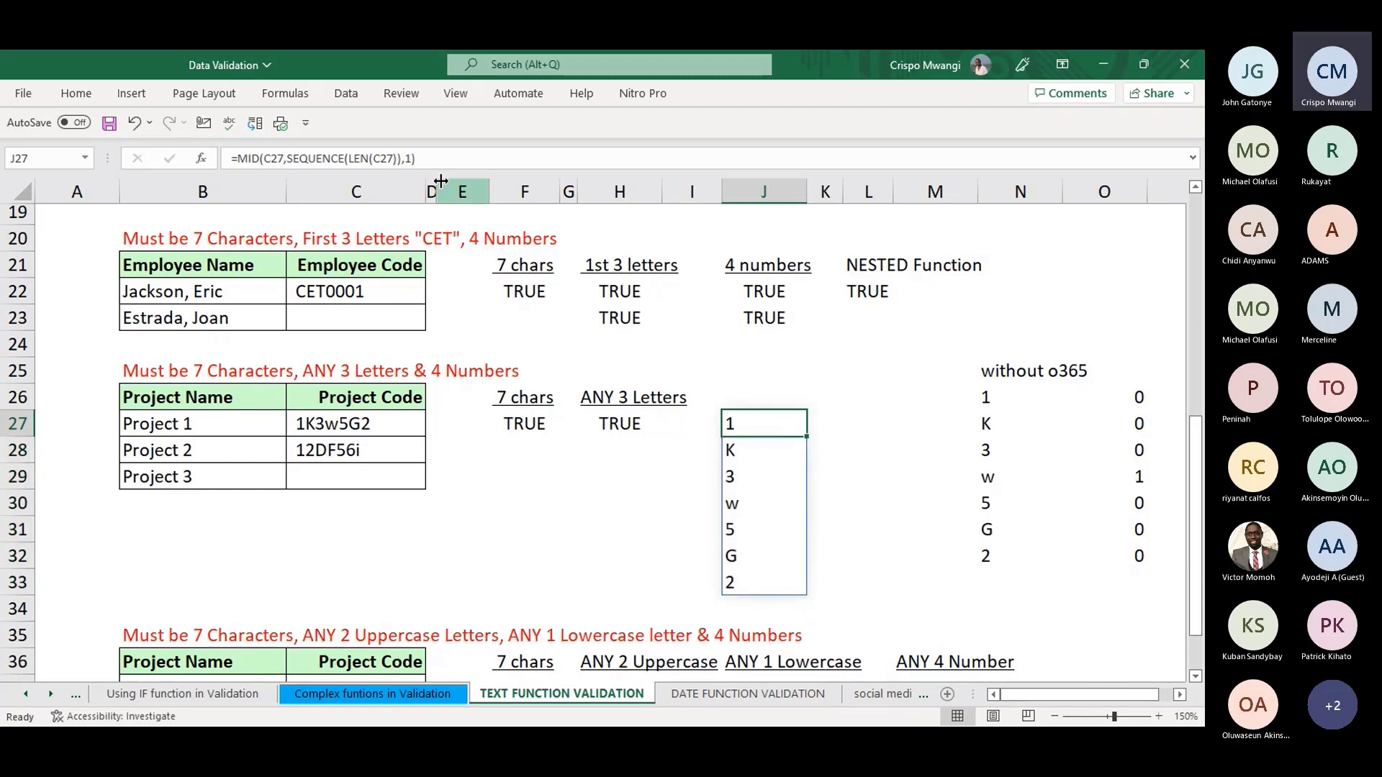
- Append +0 to J27's MID/SEQUENCE formula so digits become numbers and letters #VALUE!
key("F2")
type("+")
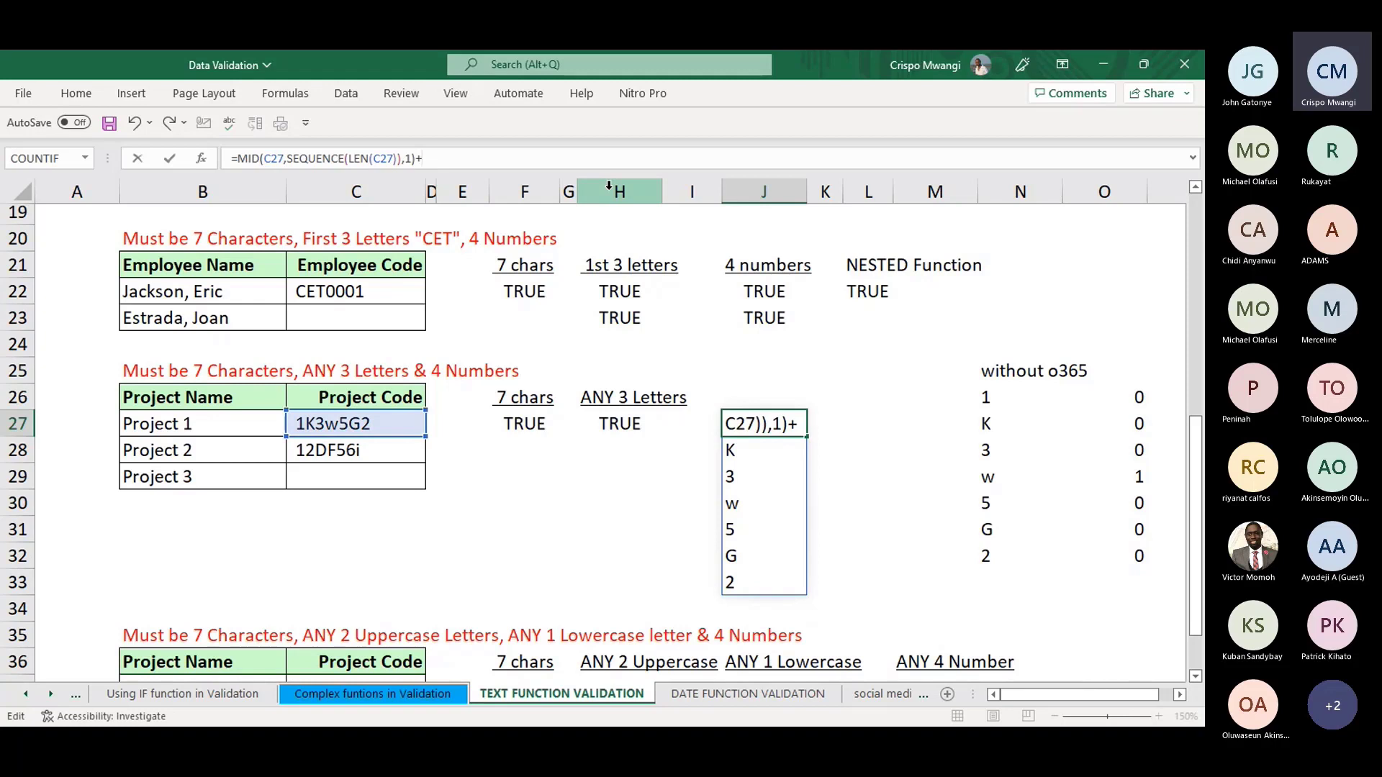
type("0")
key("Return")
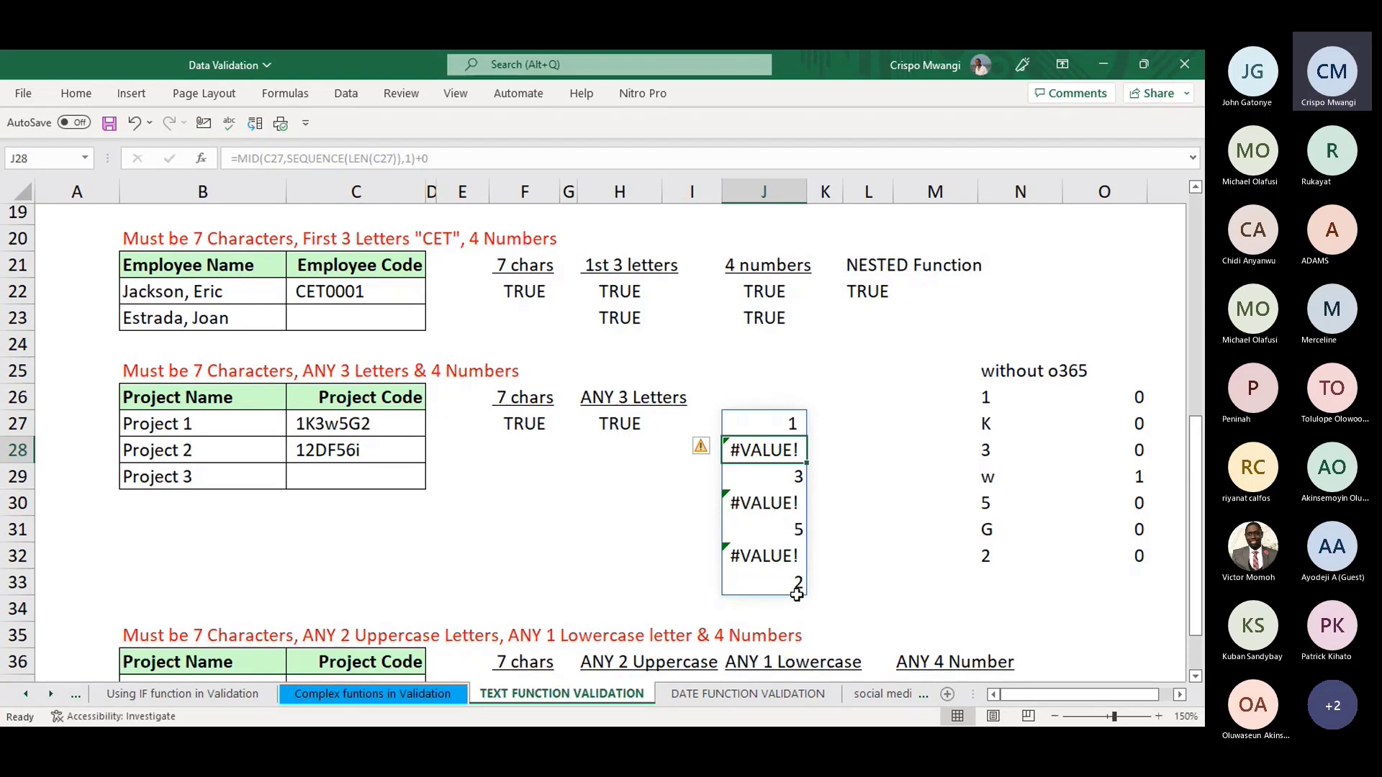
left_click(789, 427)
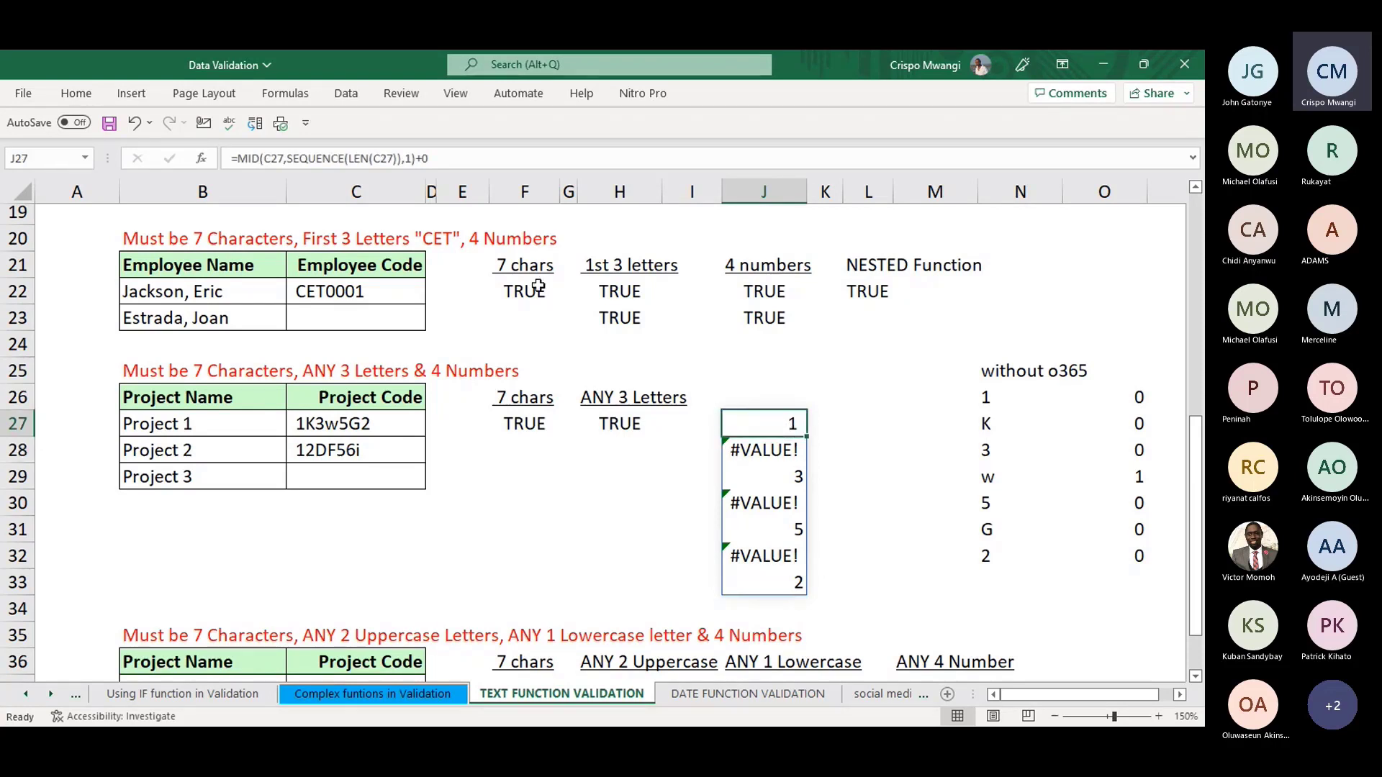
- Wrap J27's formula in ISERR and add +0 so letters return 1 and digits 0
left_click(237, 158)
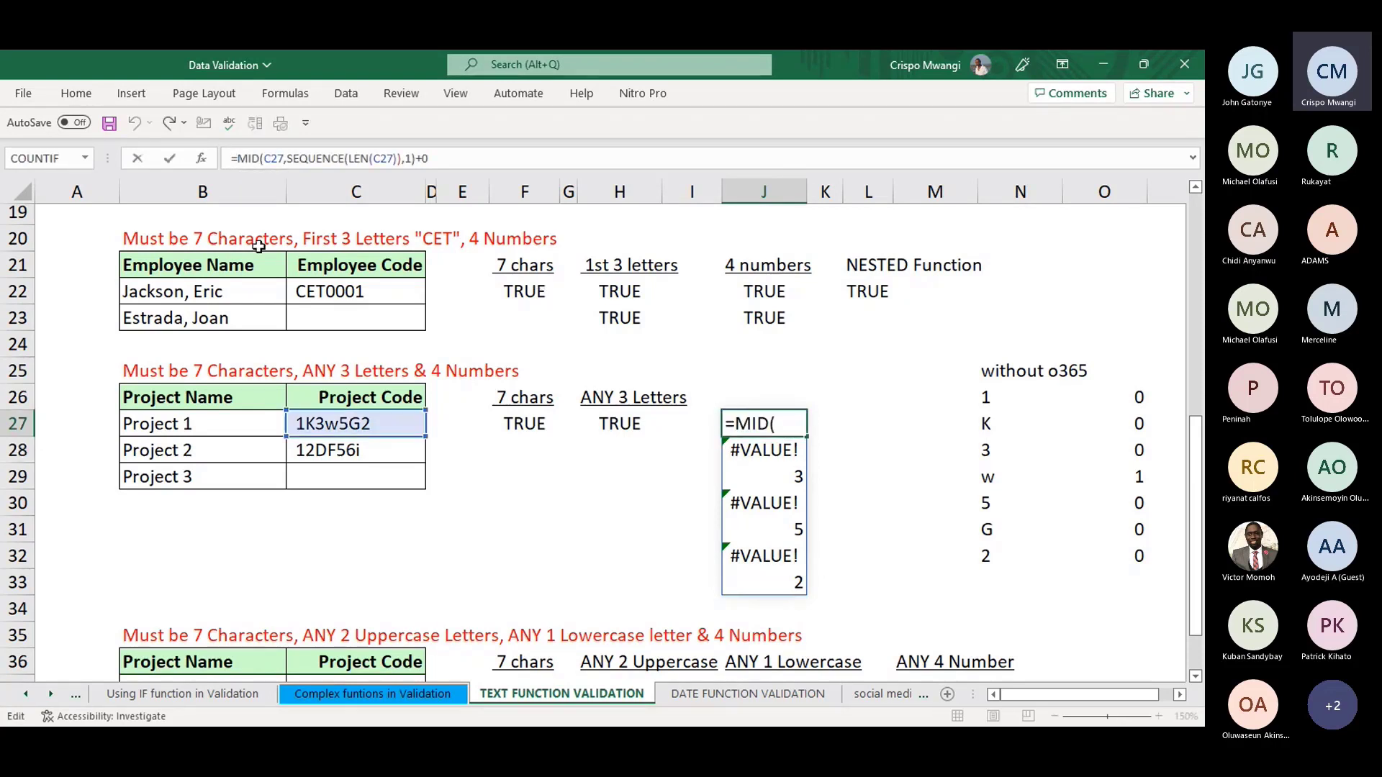
type("IS")
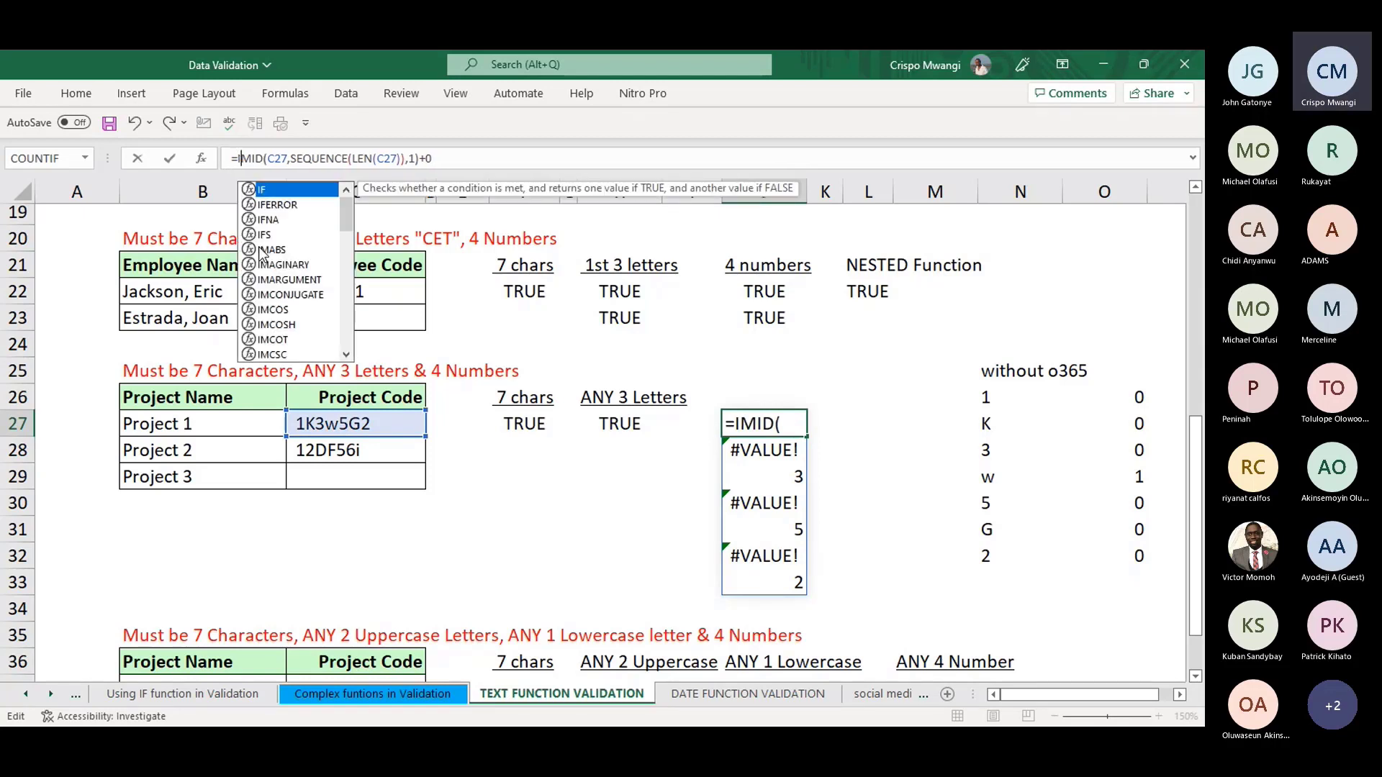
type("ER")
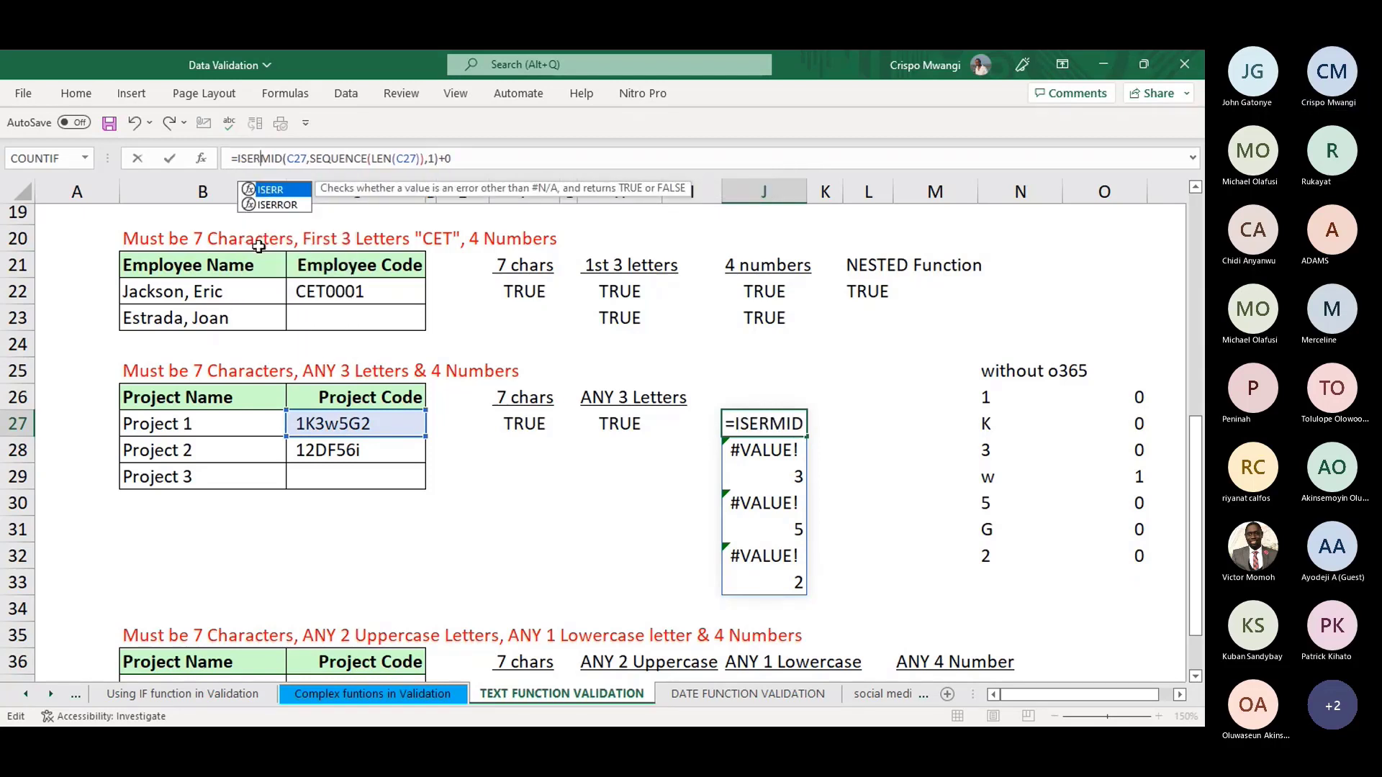
double_click(283, 191)
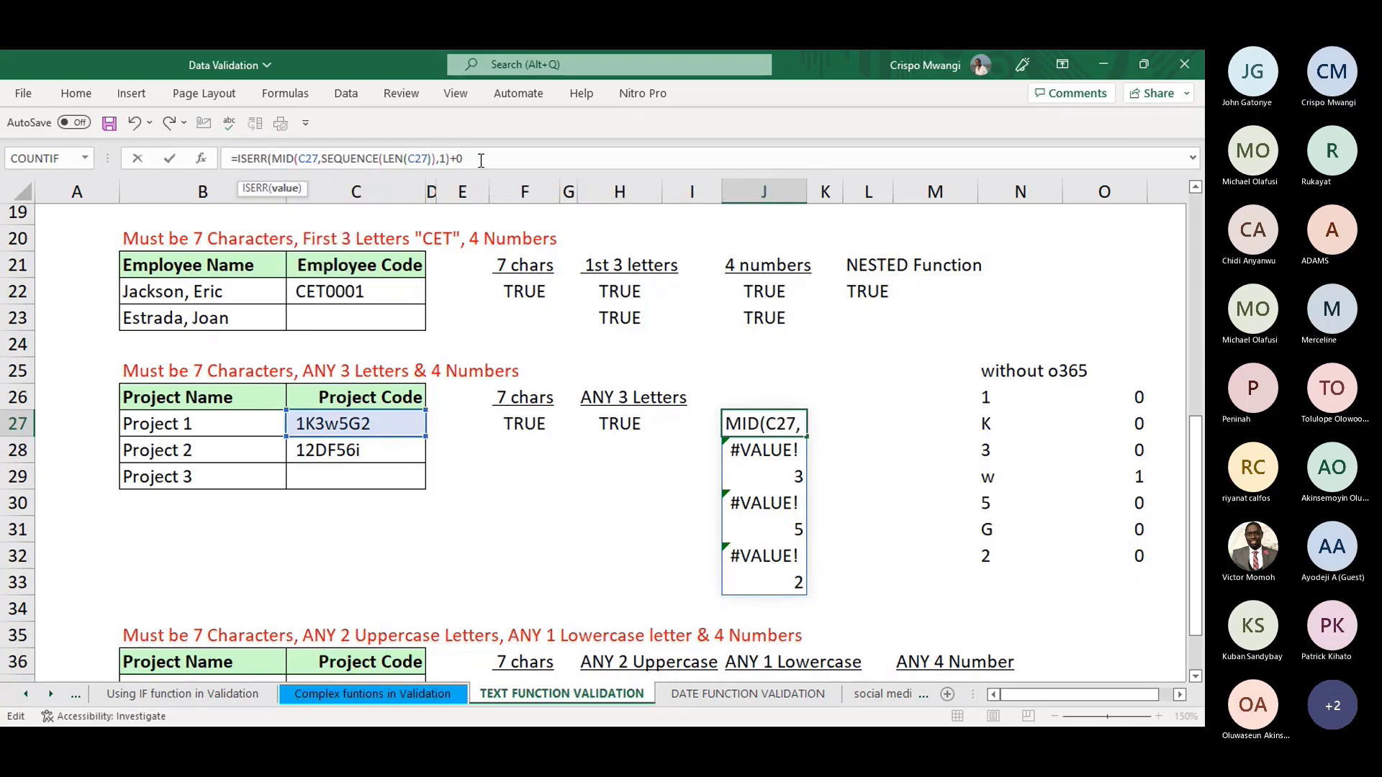
left_click(484, 159)
key("Return")
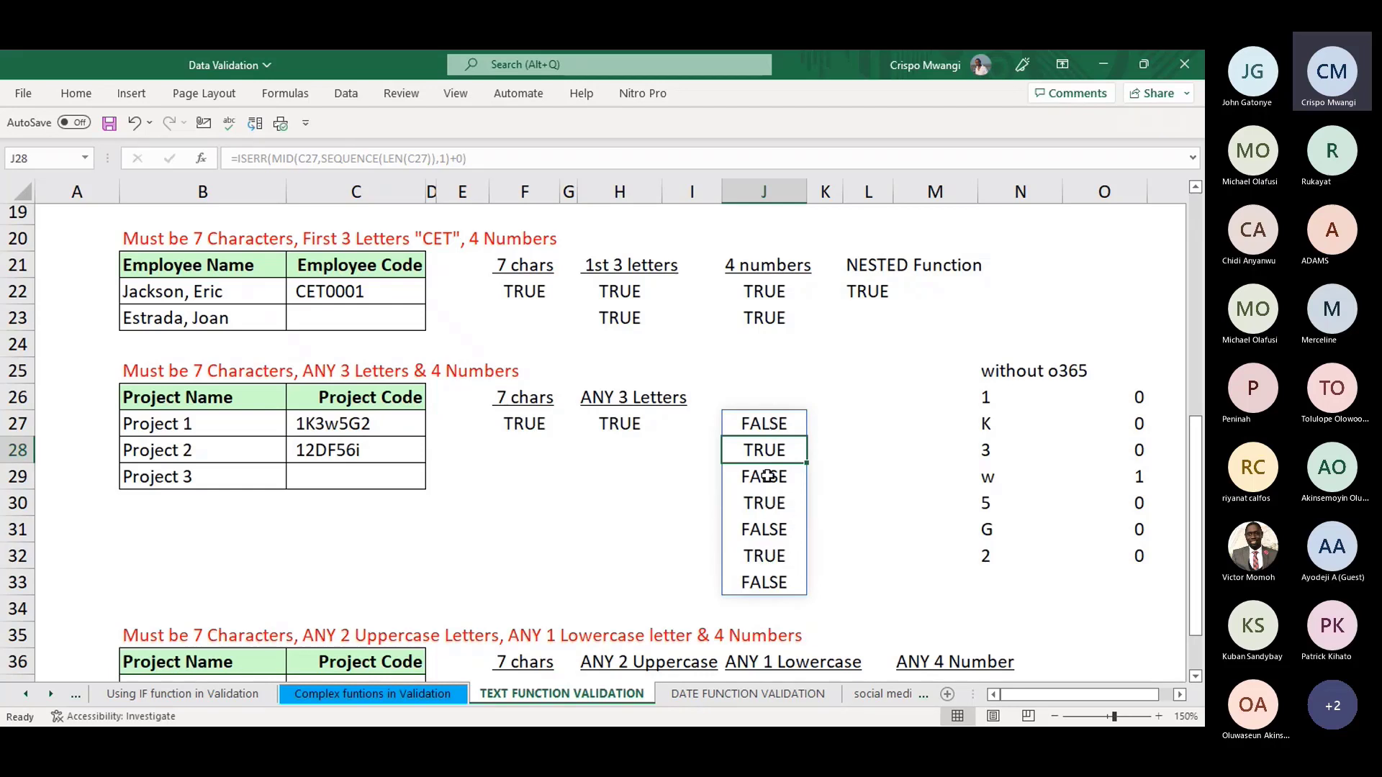
left_click(766, 426)
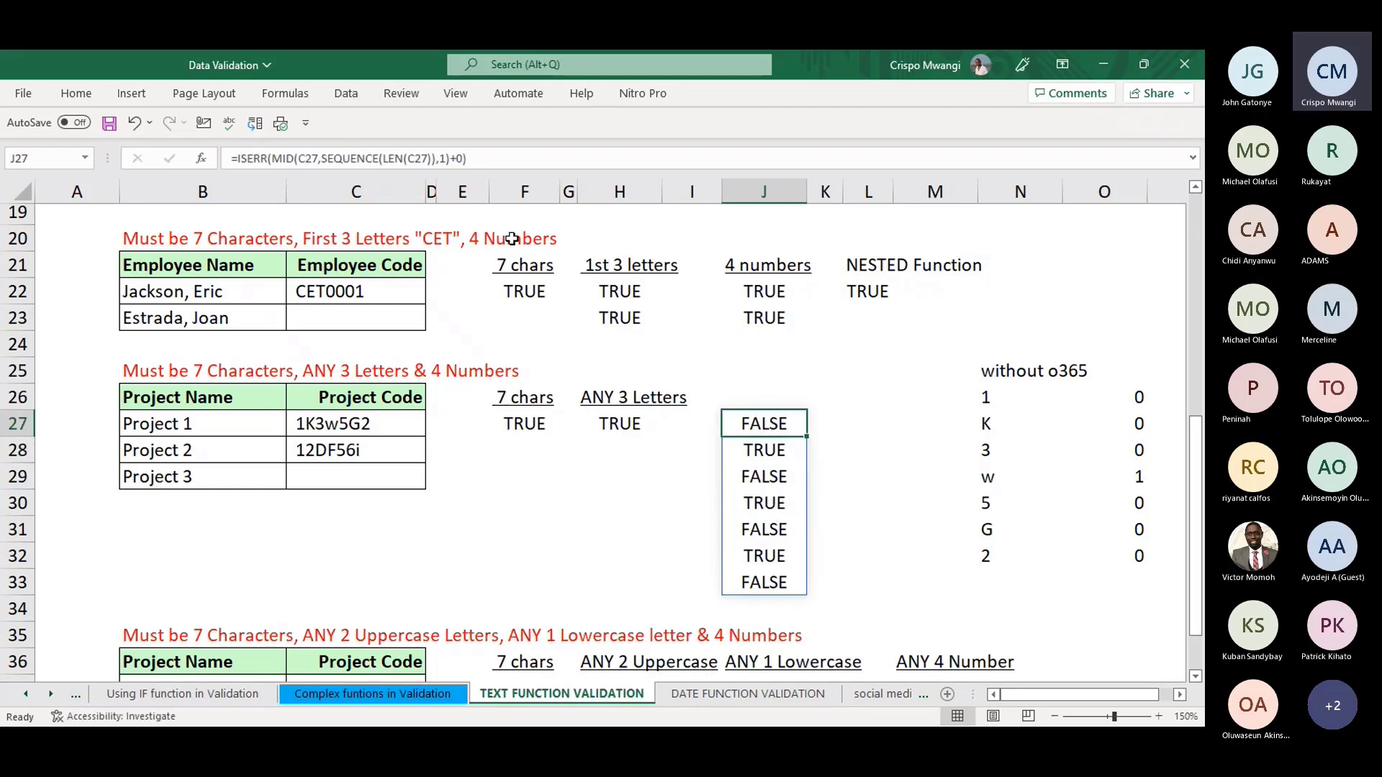
left_click(506, 159)
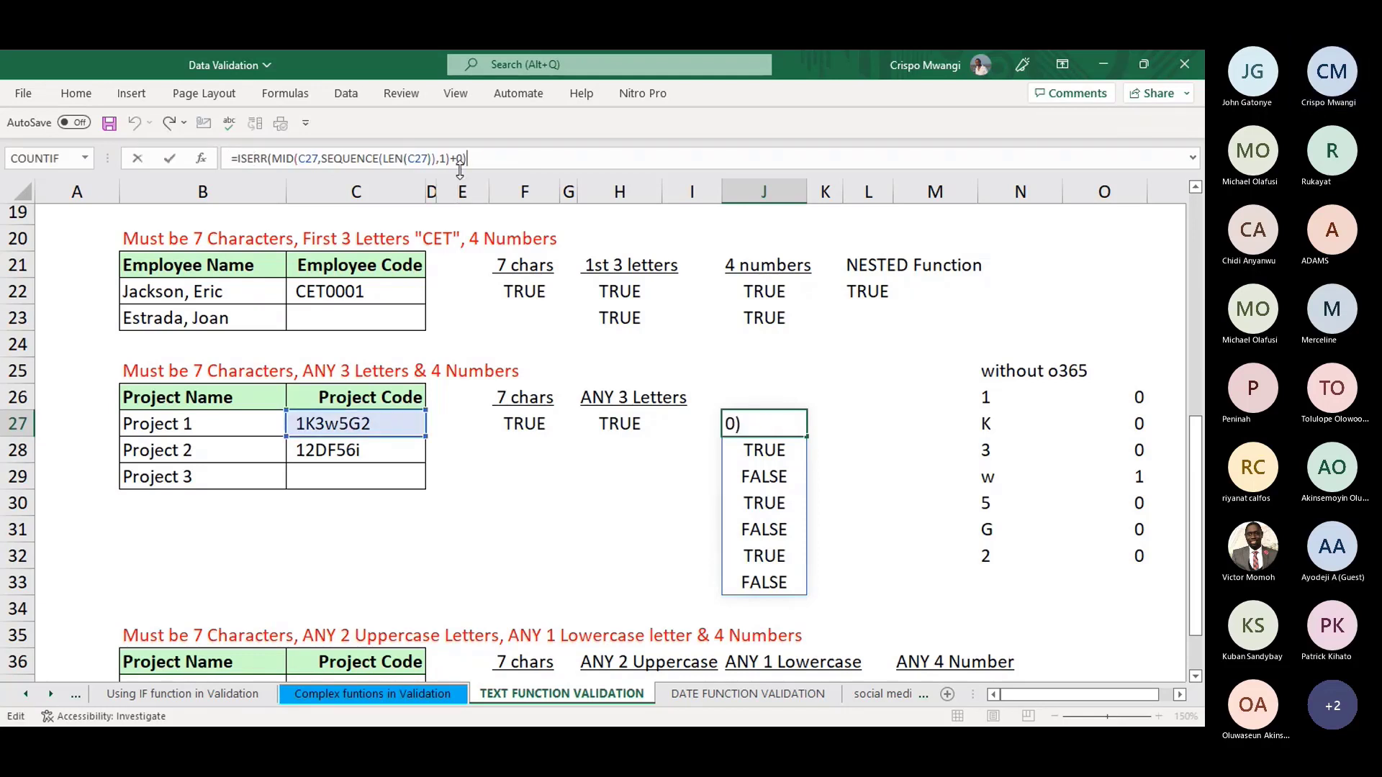
type("+")
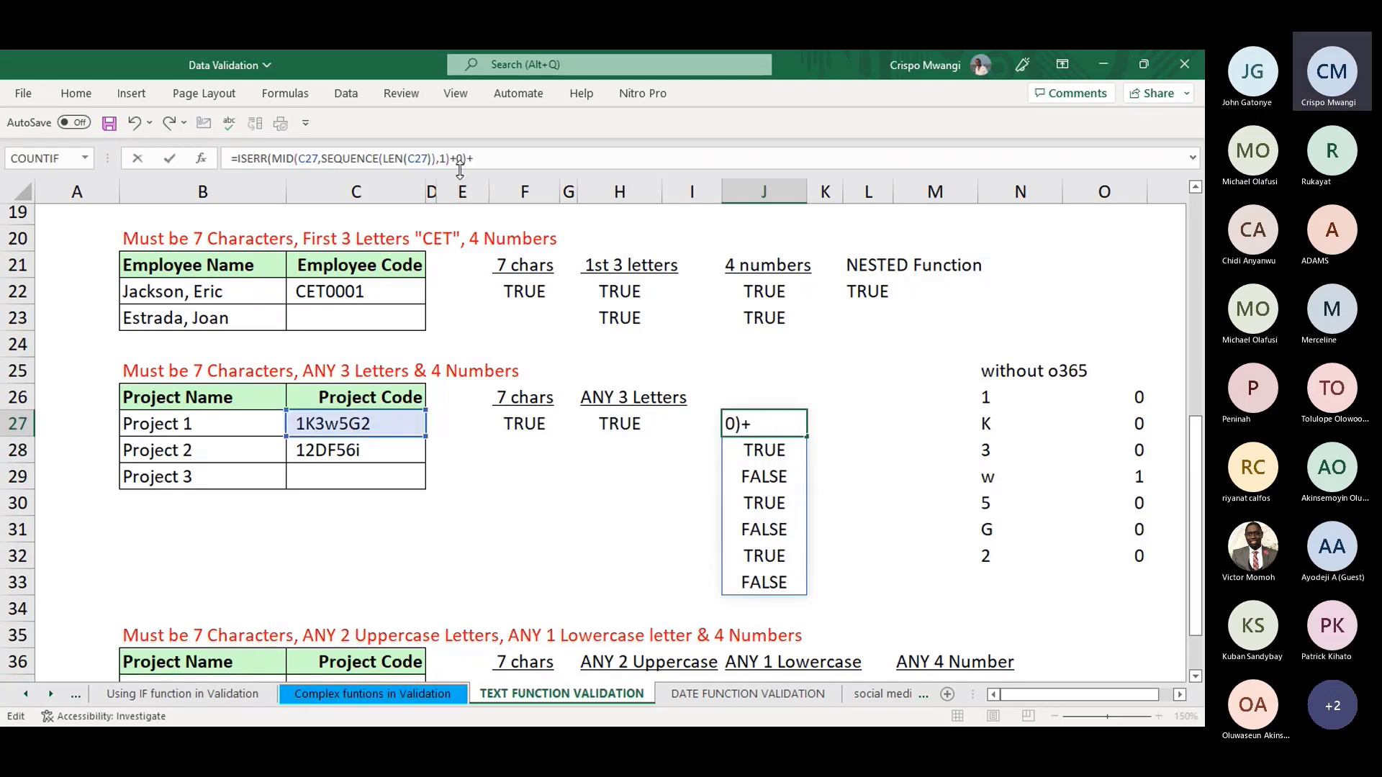
type("0")
key("Return")
- Begin wrapping J27's 1/0 results in SUMPRODUCT to total the letters
left_click(783, 429)
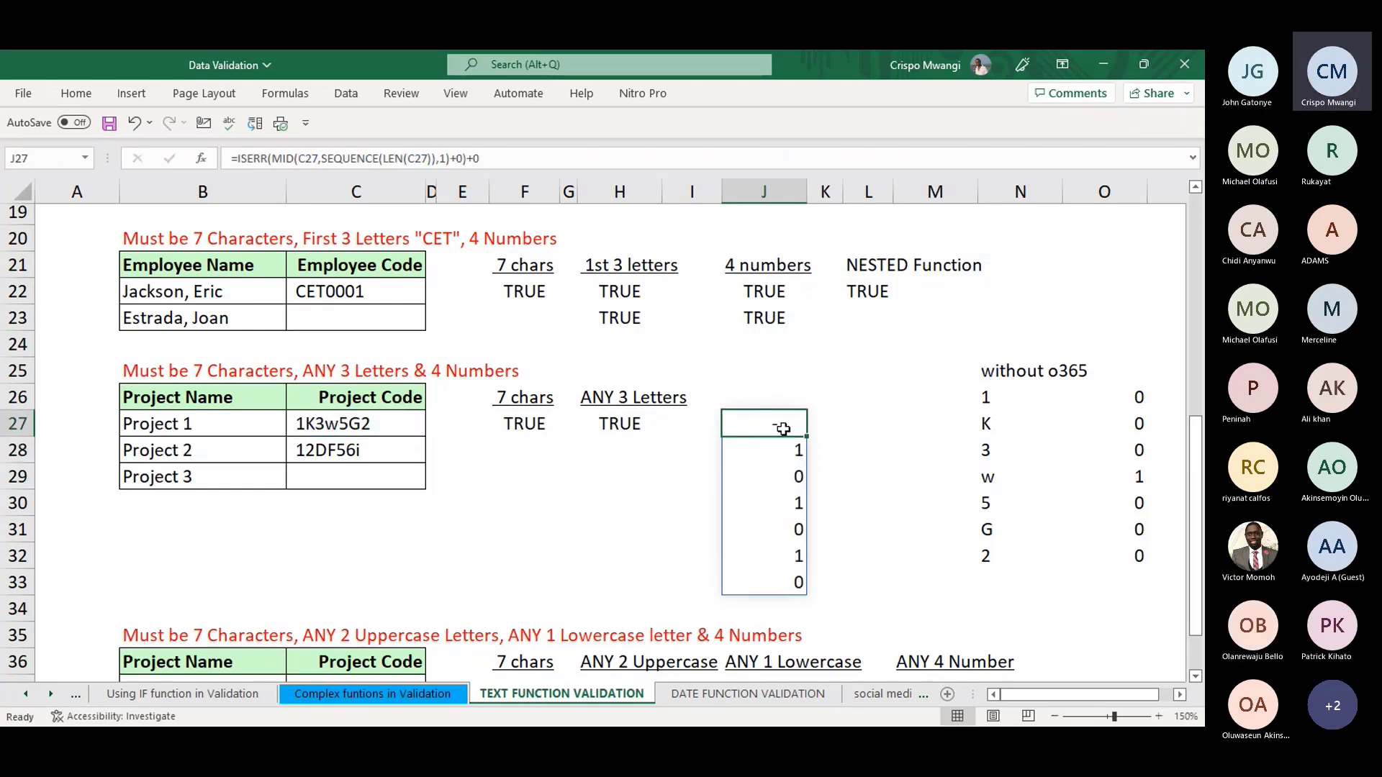
left_click(237, 158)
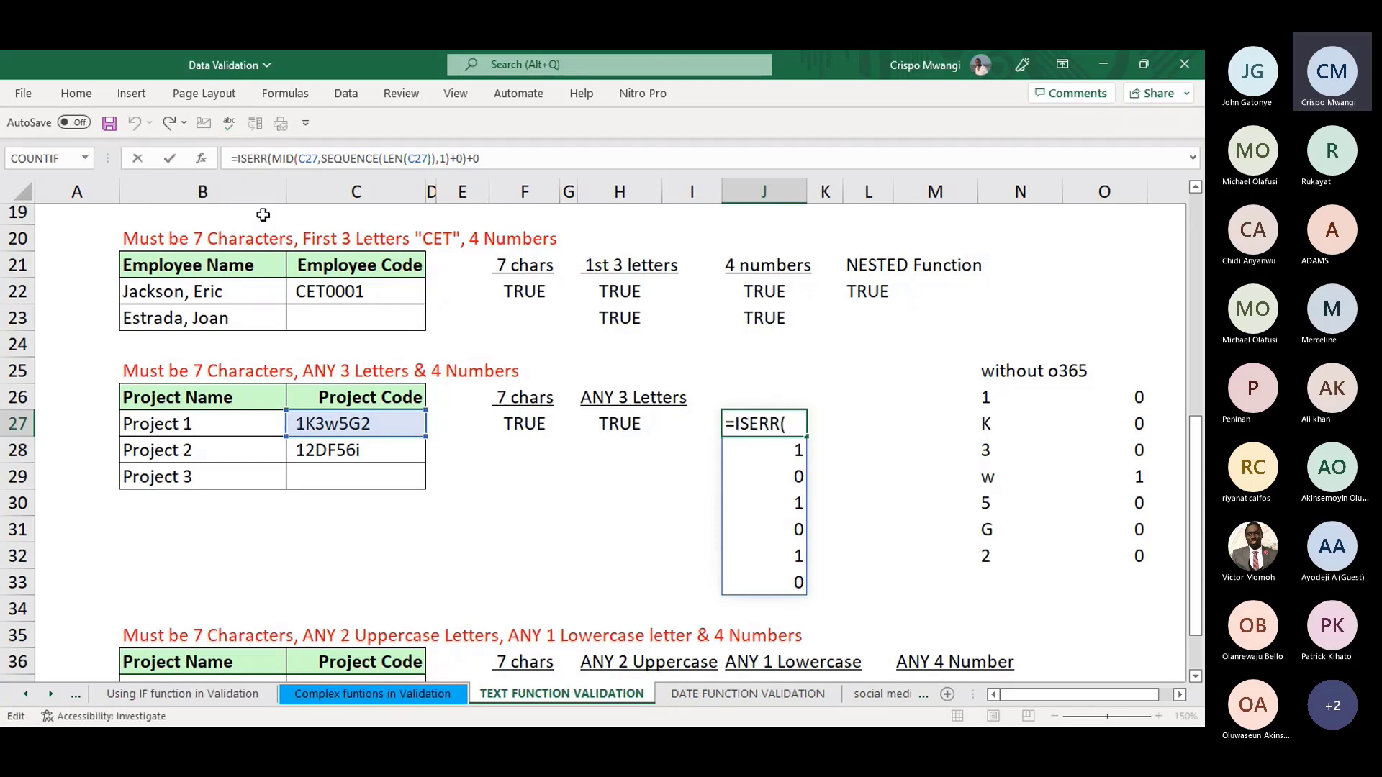
type("SUM")
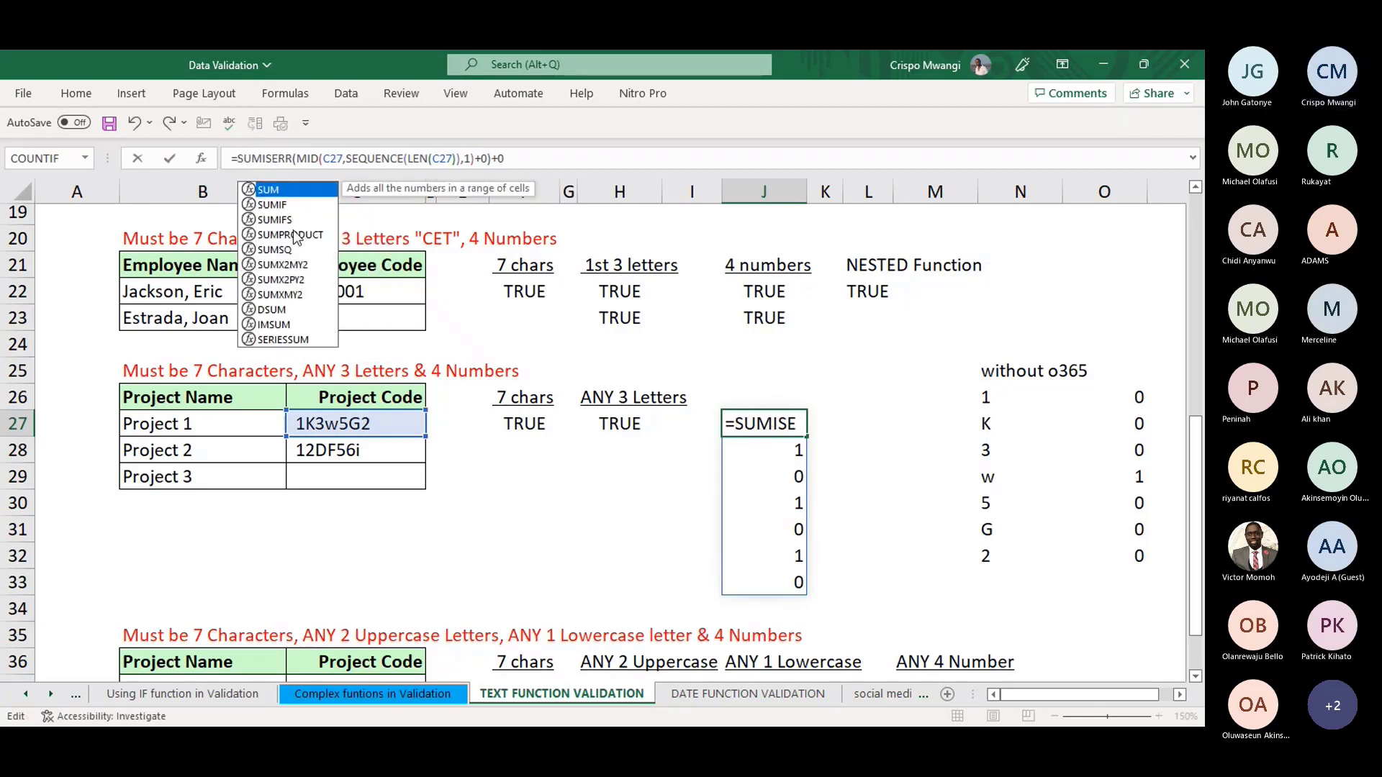
double_click(290, 235)
- Commit the SUMPRODUCT formula so J27 counts 3 letters in 1K3w5G2
left_click(600, 163)
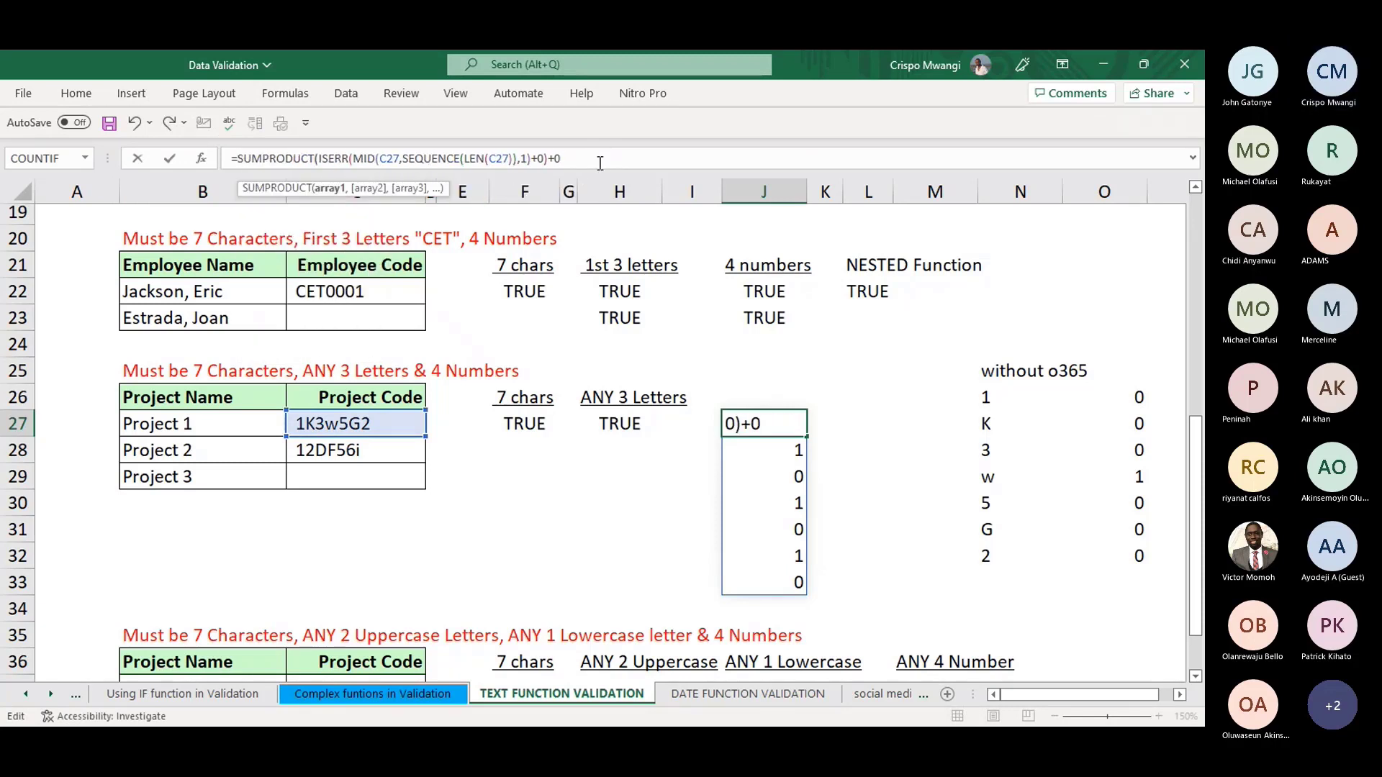
key("Return")
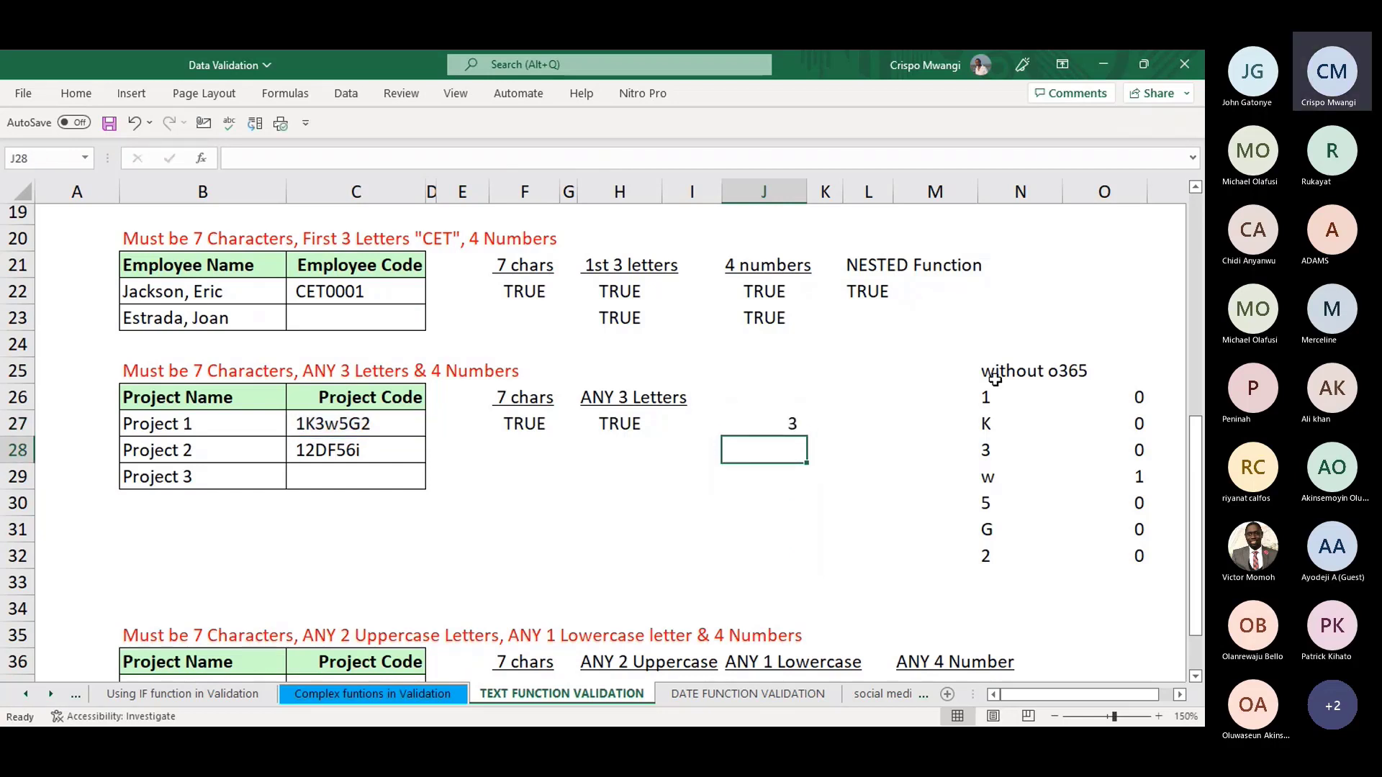
left_click(762, 426)
- Try codes 1K3w5G2A and 1K3w5GH in C27, dismissing each rejection, then select C27:C29
left_click(340, 426)
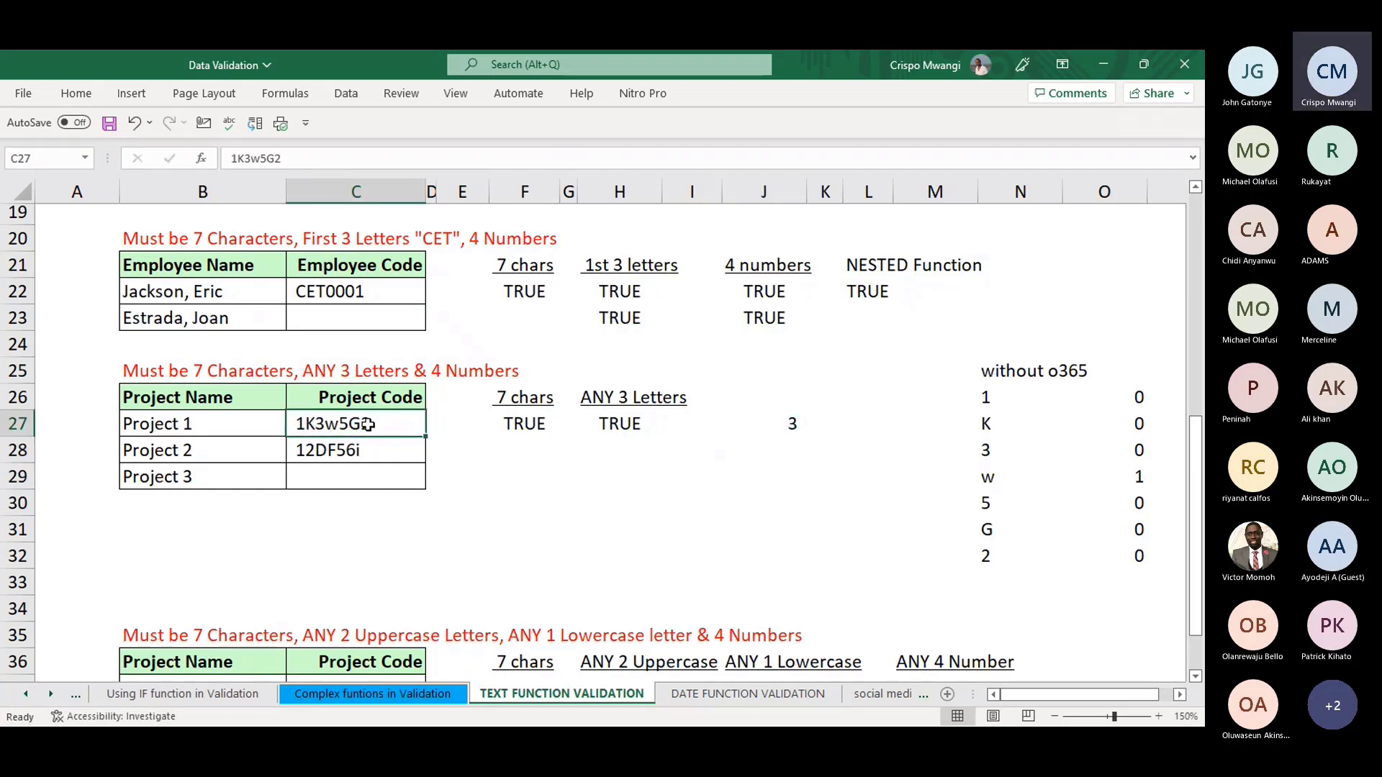
left_click(293, 157)
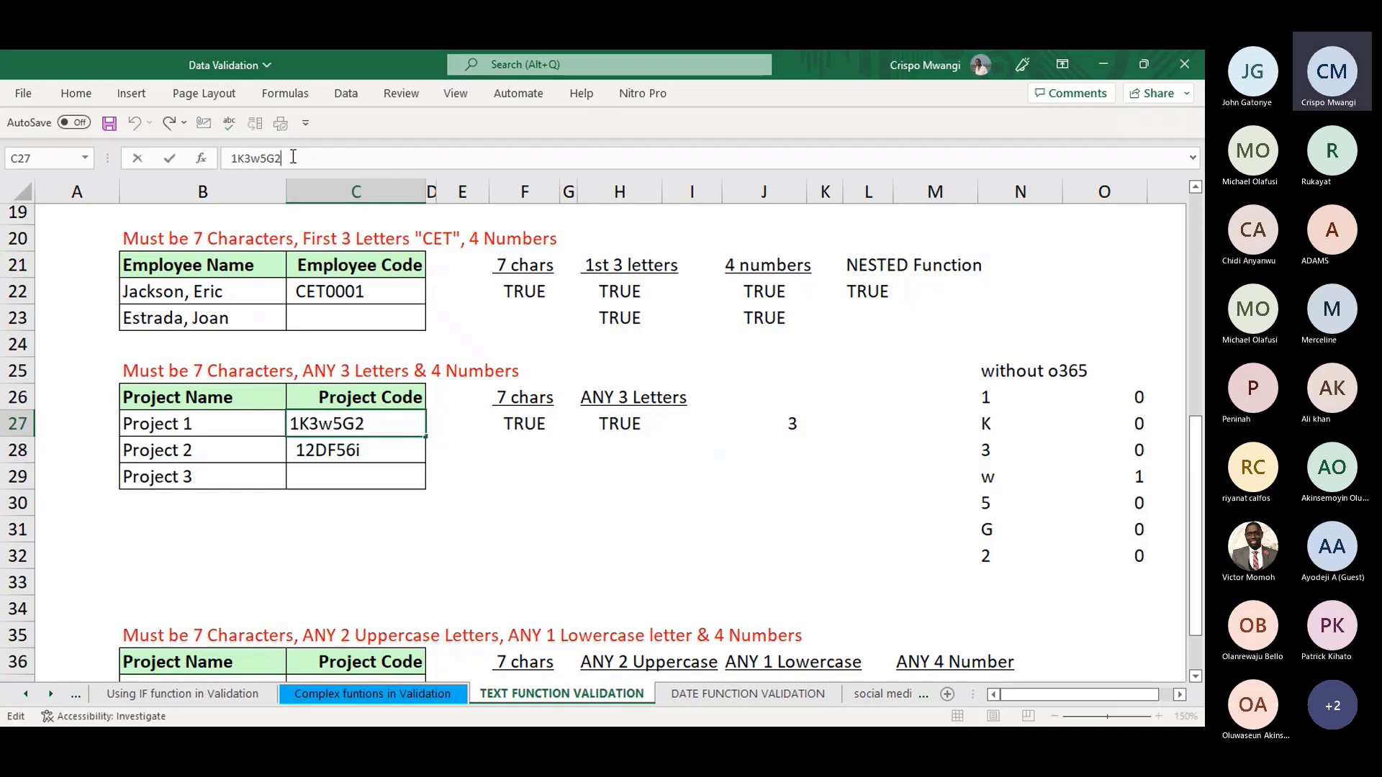
type("A")
key("Return")
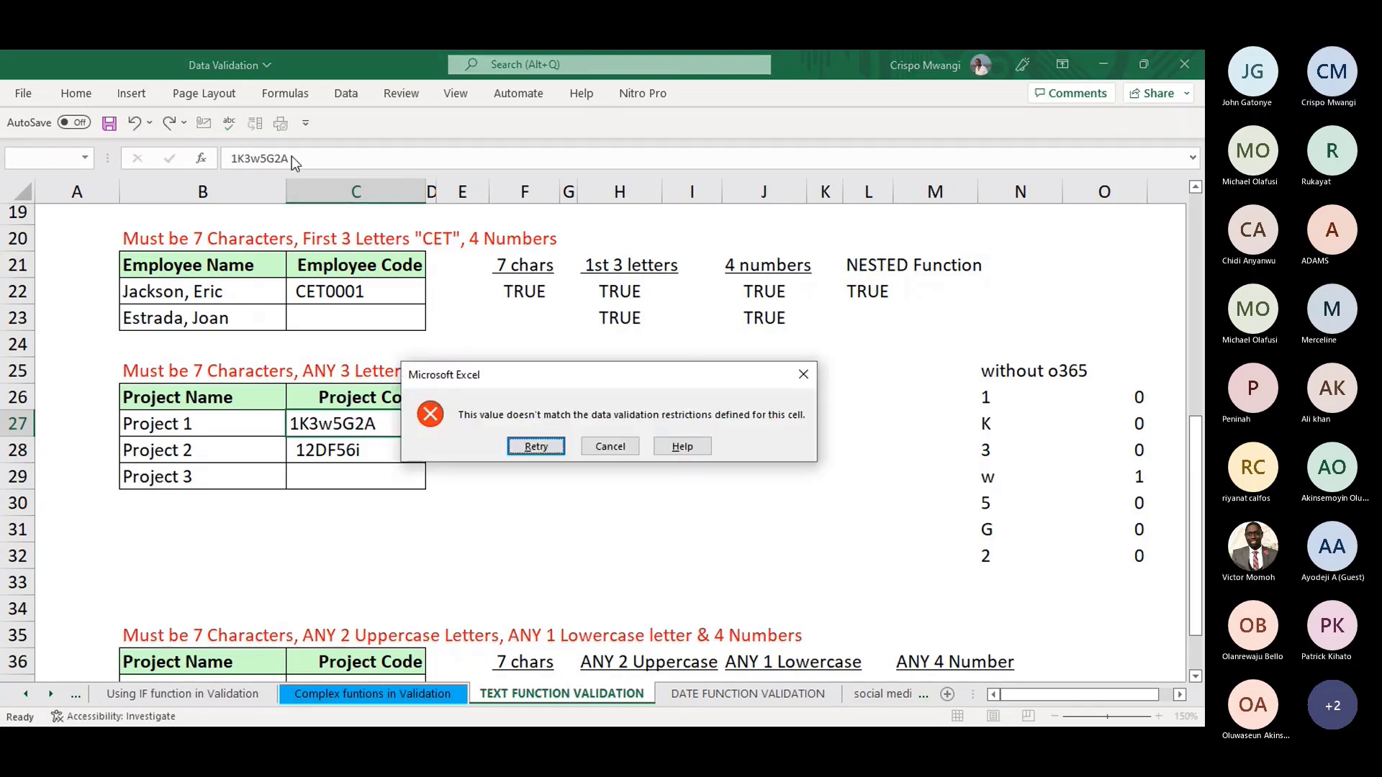
left_click(803, 374)
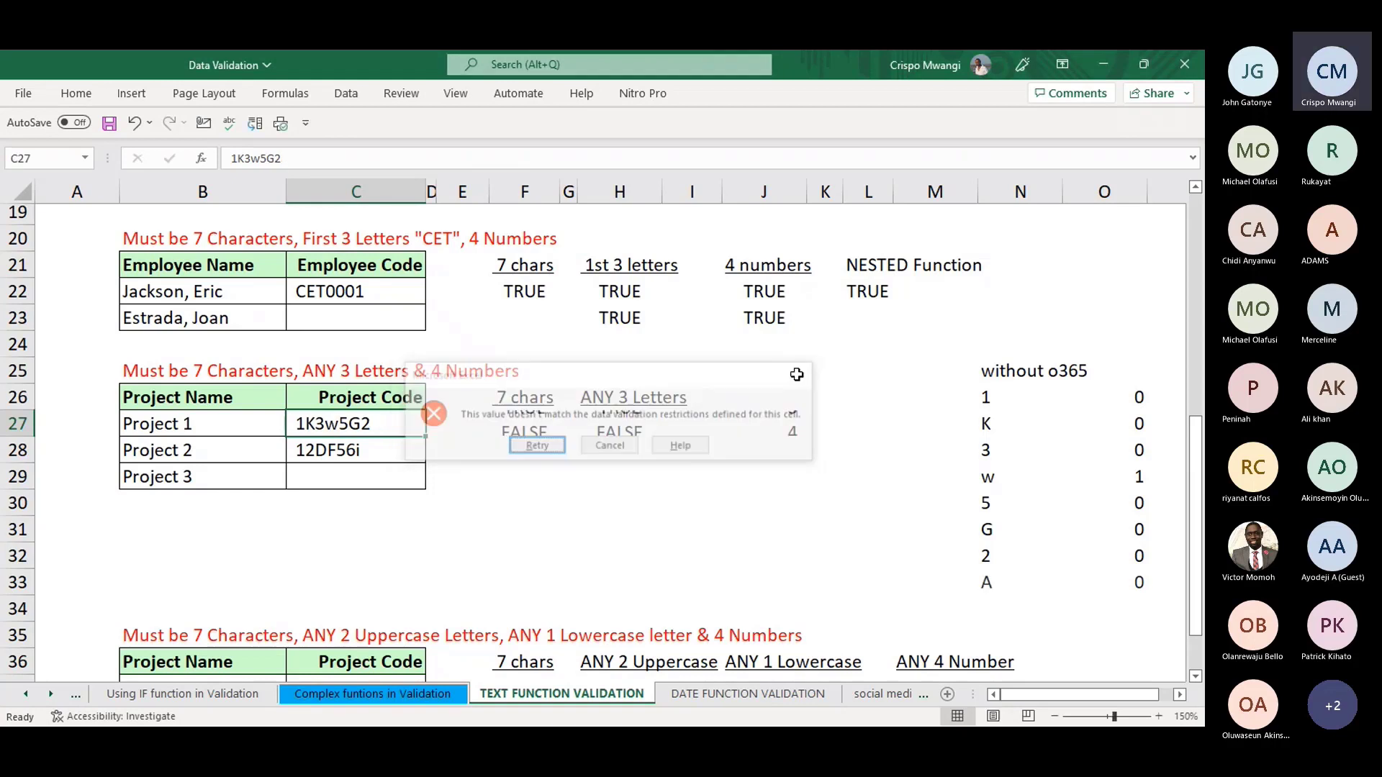
left_click(276, 157)
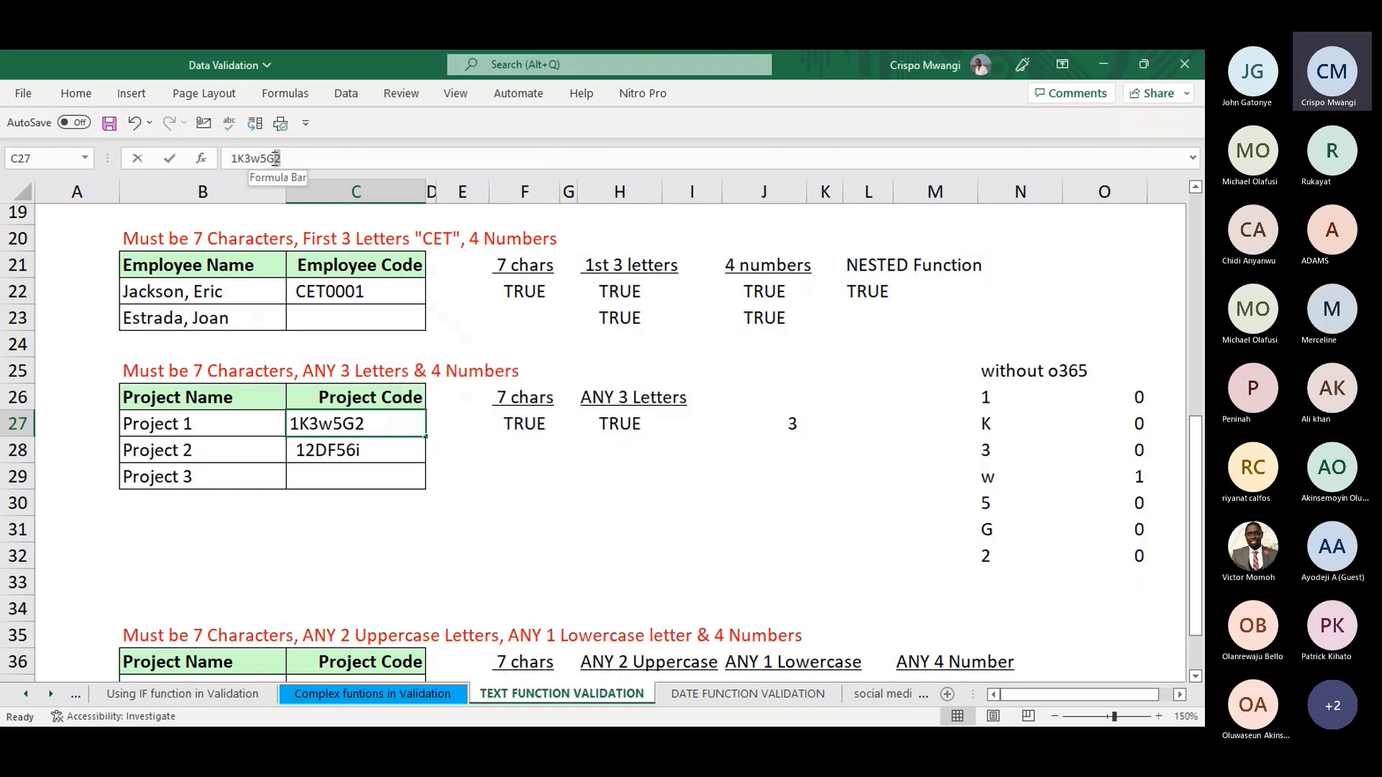
left_click_drag(276, 158, 281, 159)
type("H")
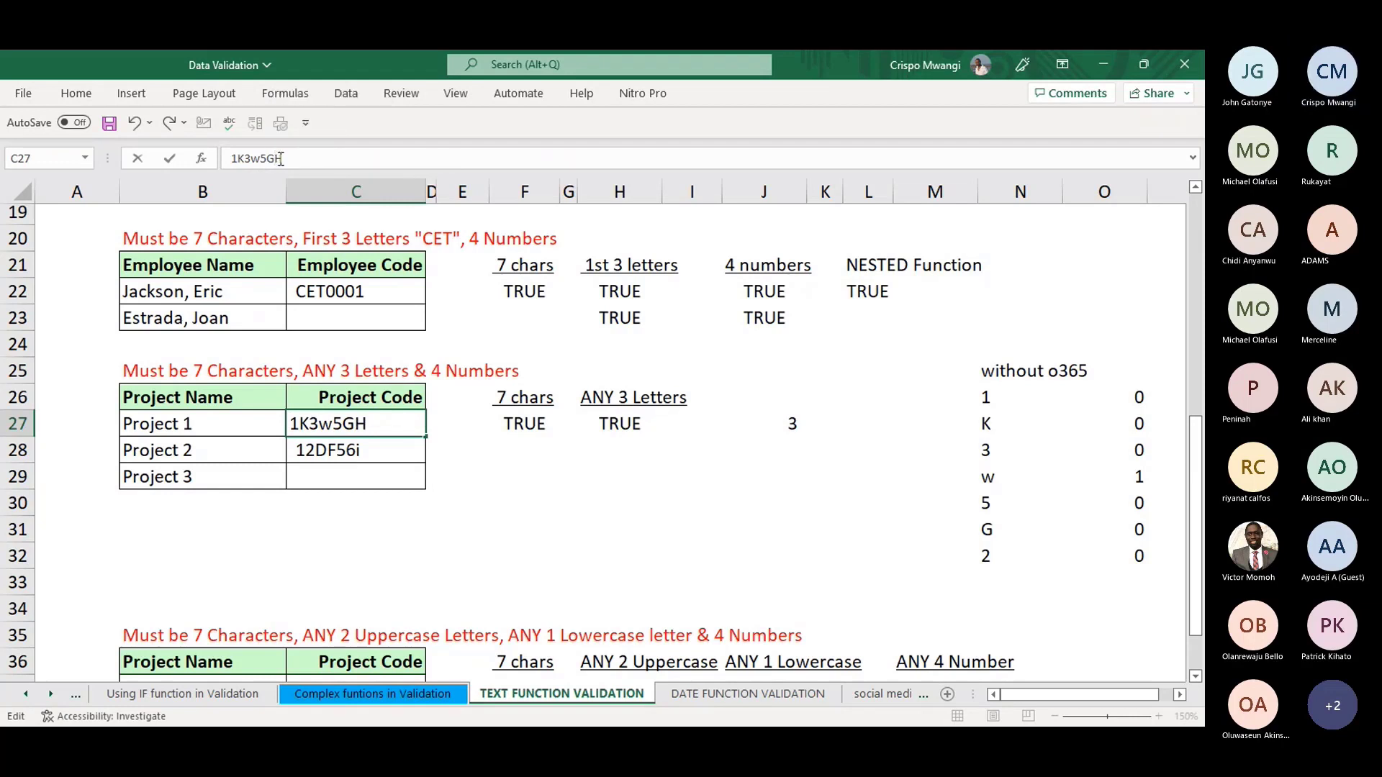
key("Return")
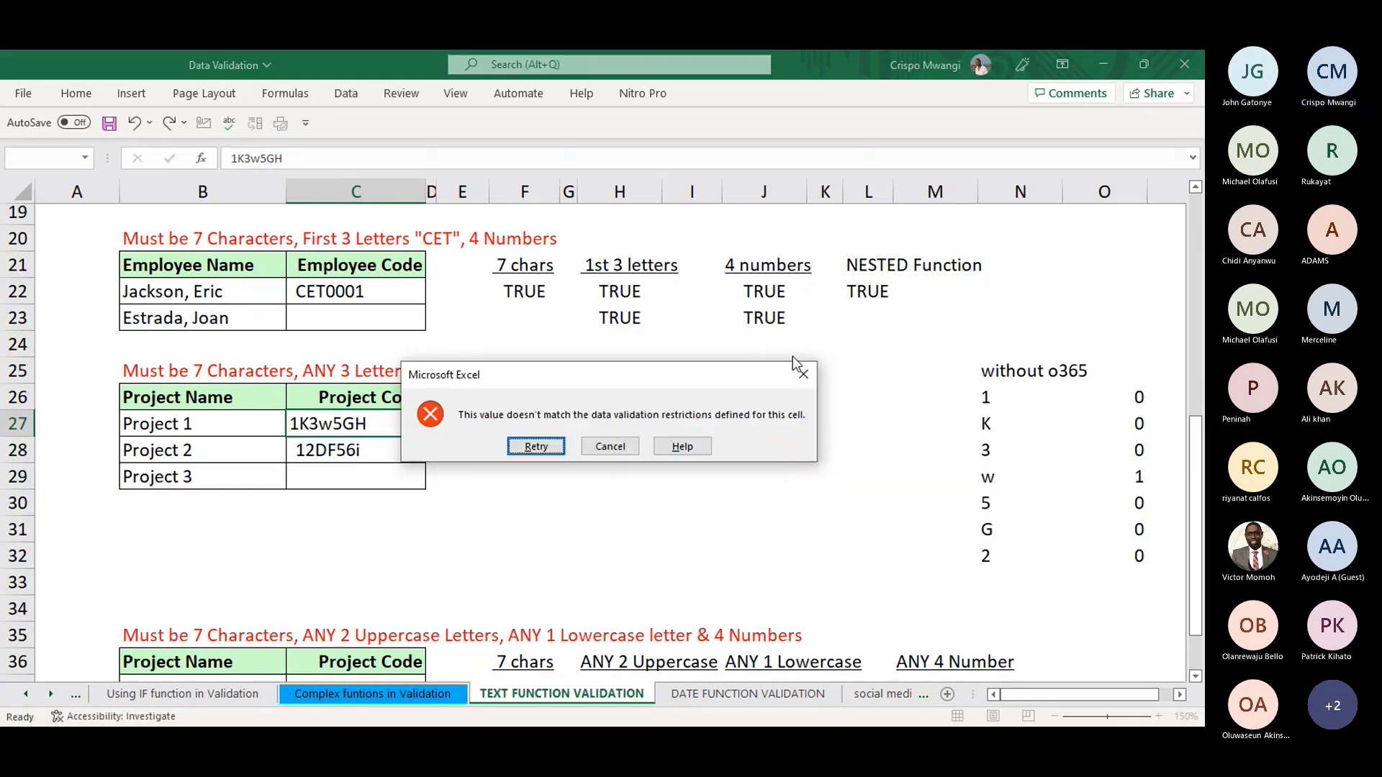
left_click(804, 375)
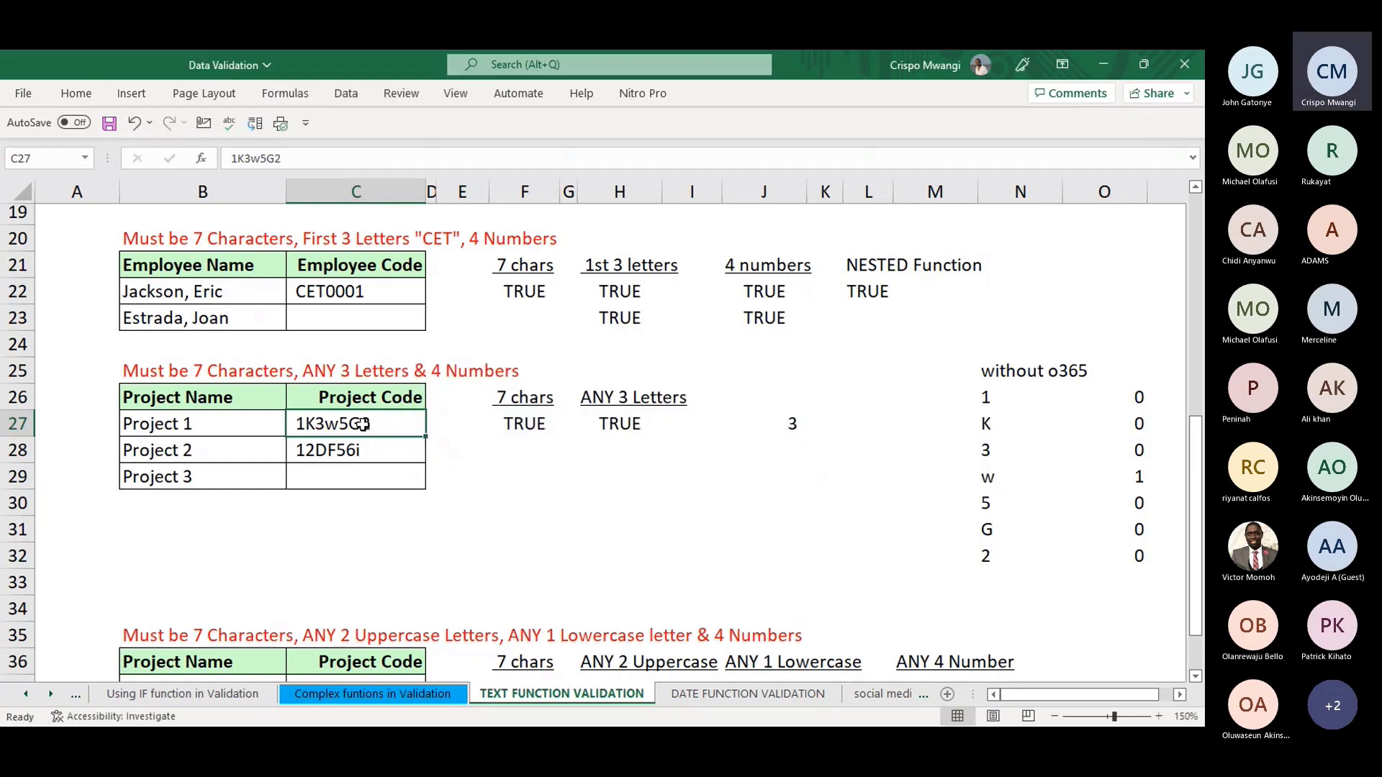
left_click_drag(370, 426, 365, 472)
- Change C27:C29's data validation to allow Any value
key("alt+a")
key("v")
key("v")
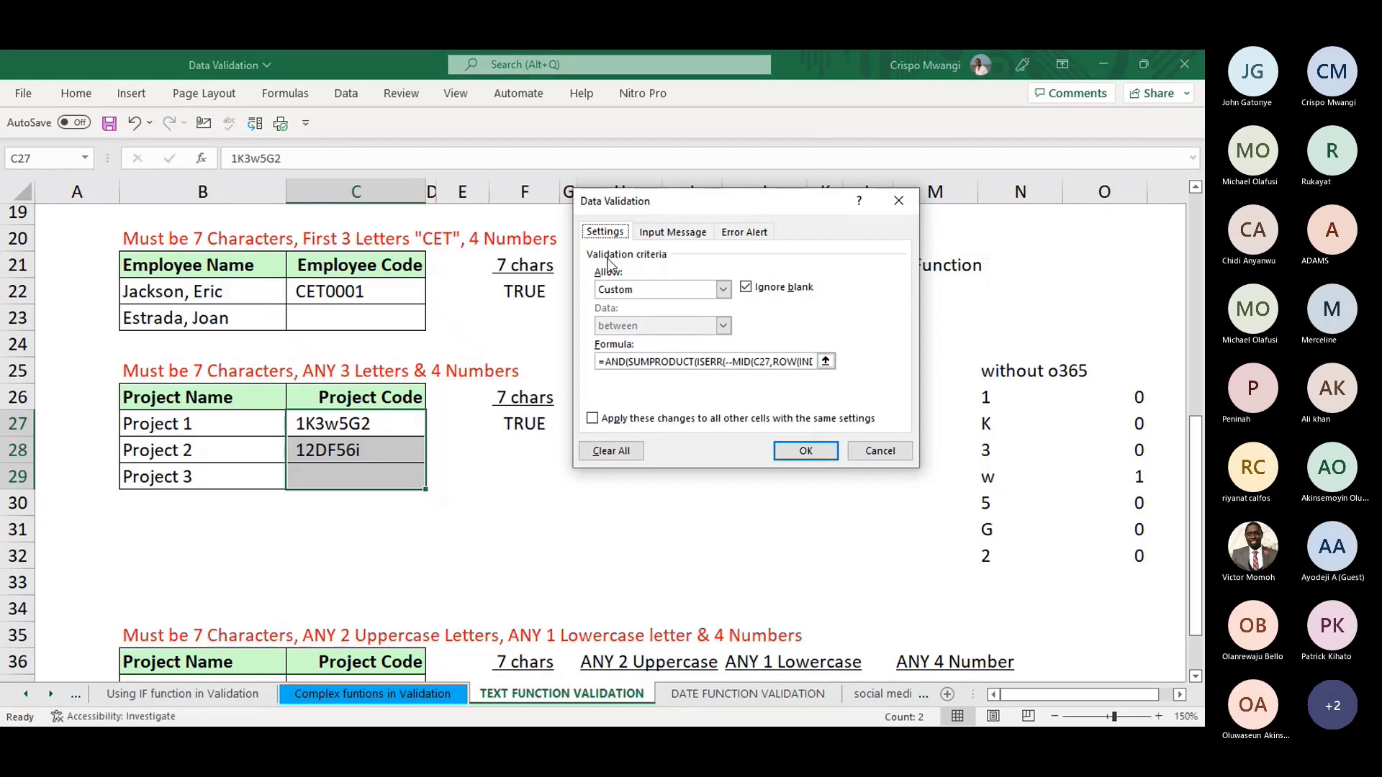
left_click(723, 290)
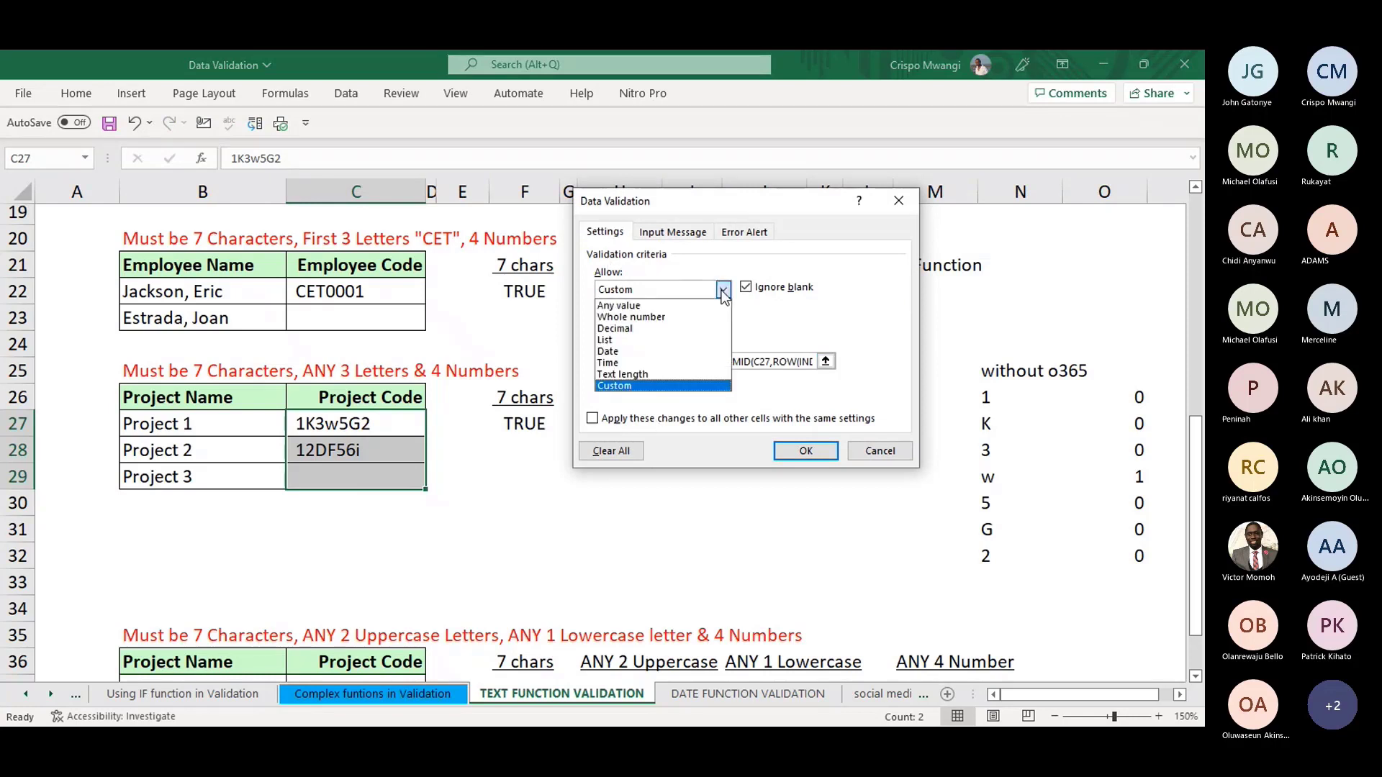
left_click(619, 303)
left_click(806, 451)
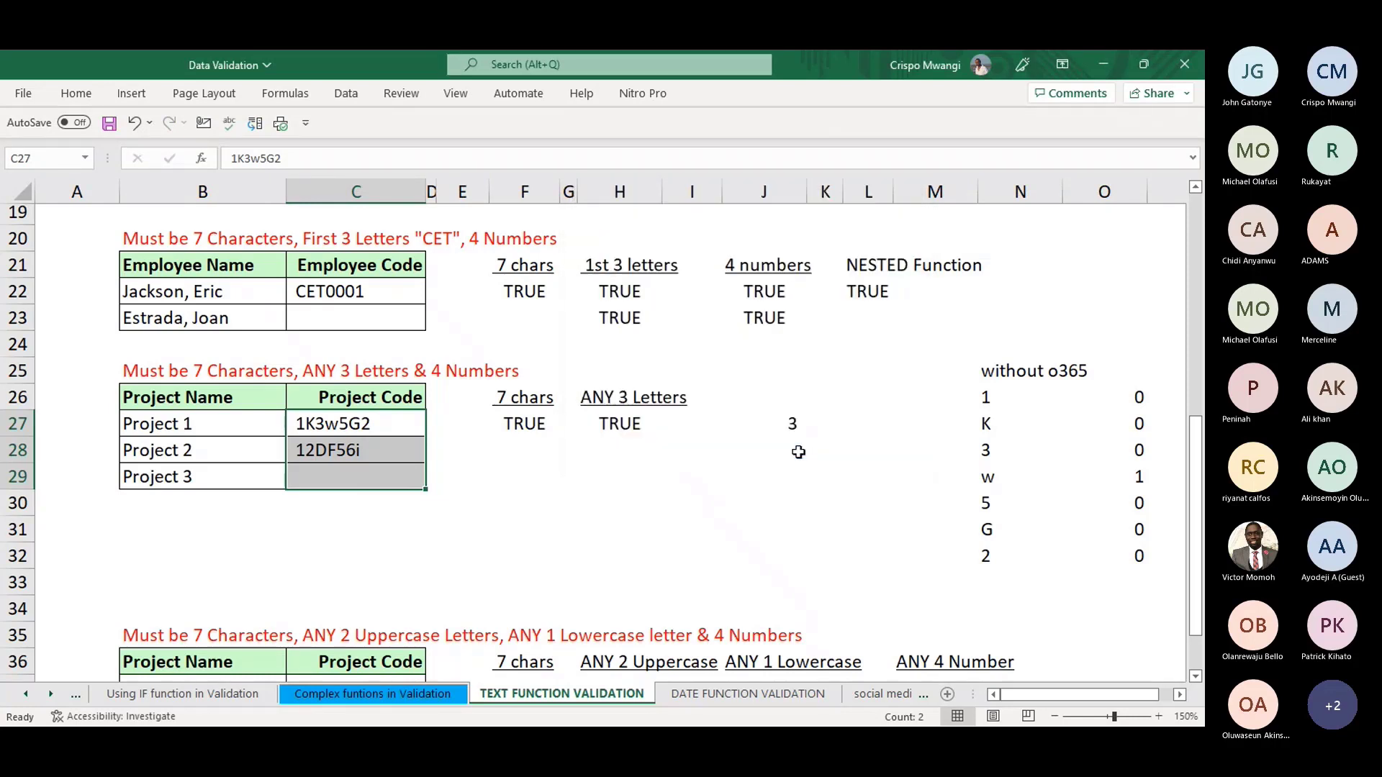
- Change Project 1's code to 1K3w5G2A so J27 counts 4 letters
left_click(727, 428)
left_click(373, 424)
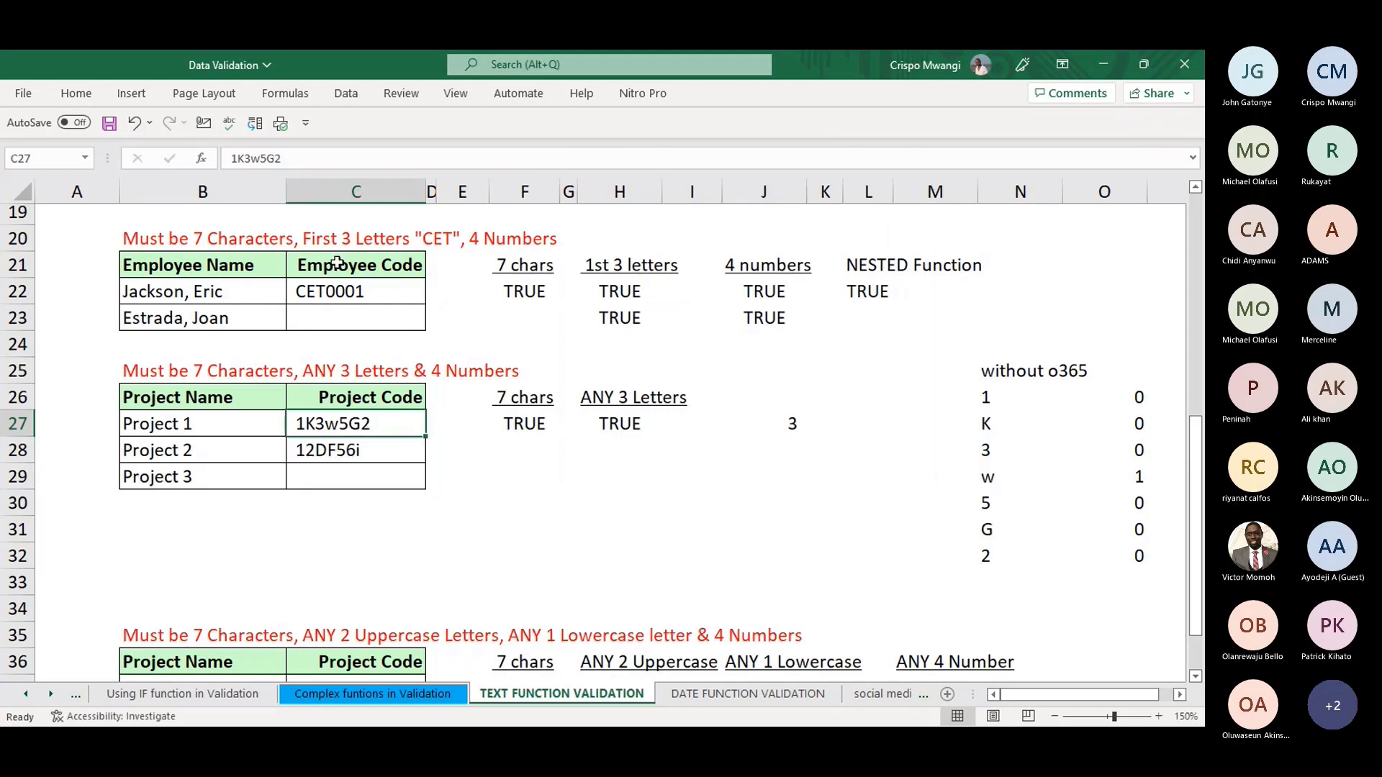
left_click(287, 161)
type("A")
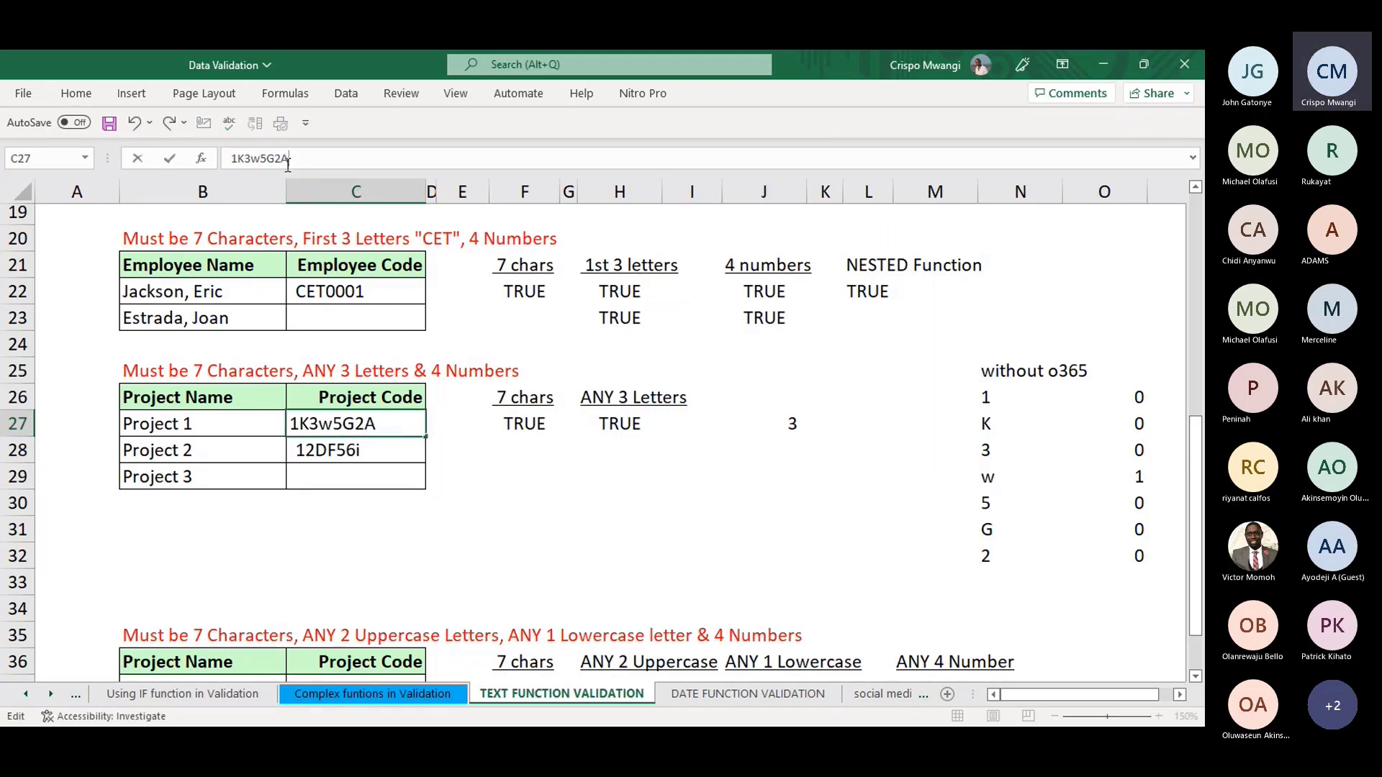
key("Return")
left_click(794, 424)
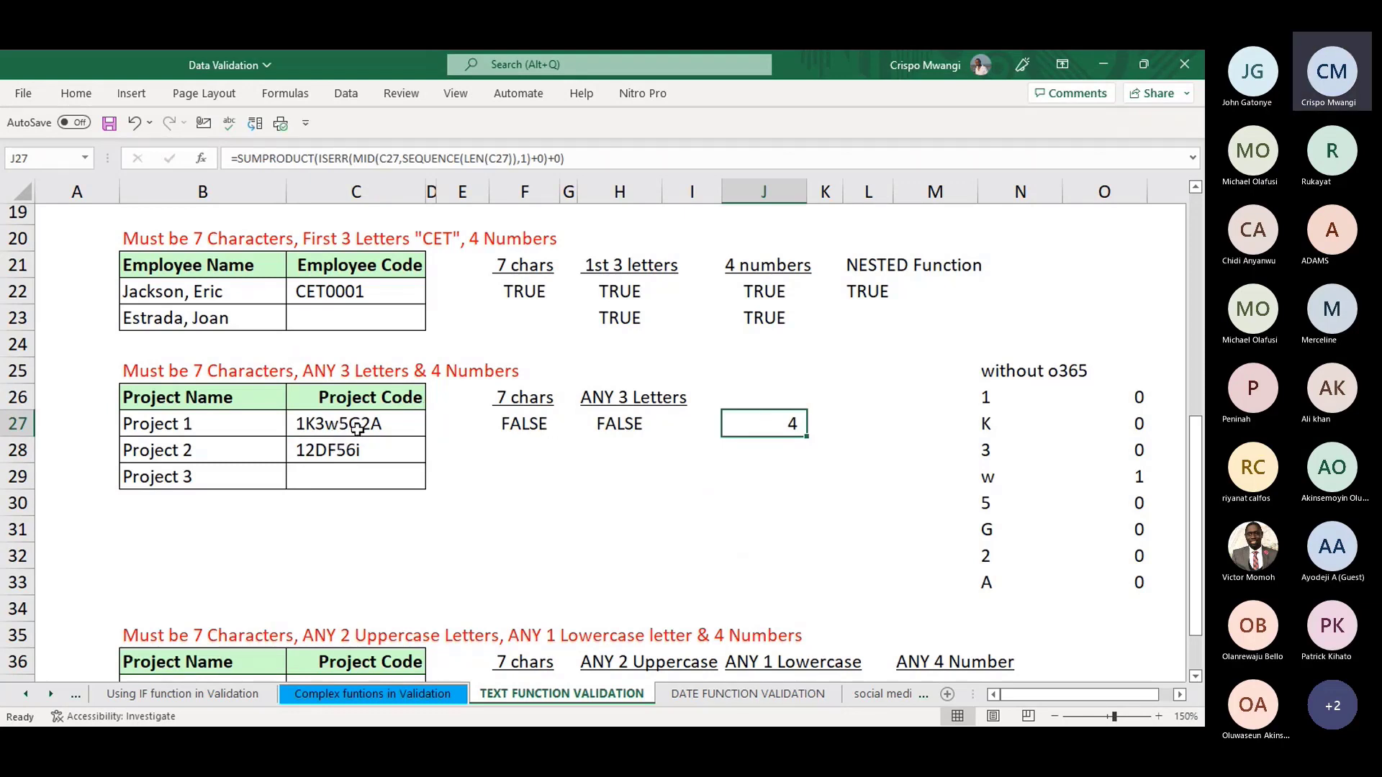
- Review H27's ANY 3 Letters formula, now FALSE for 1K3w5G2A, and the row 25 headings
left_click(414, 429)
left_click(619, 418)
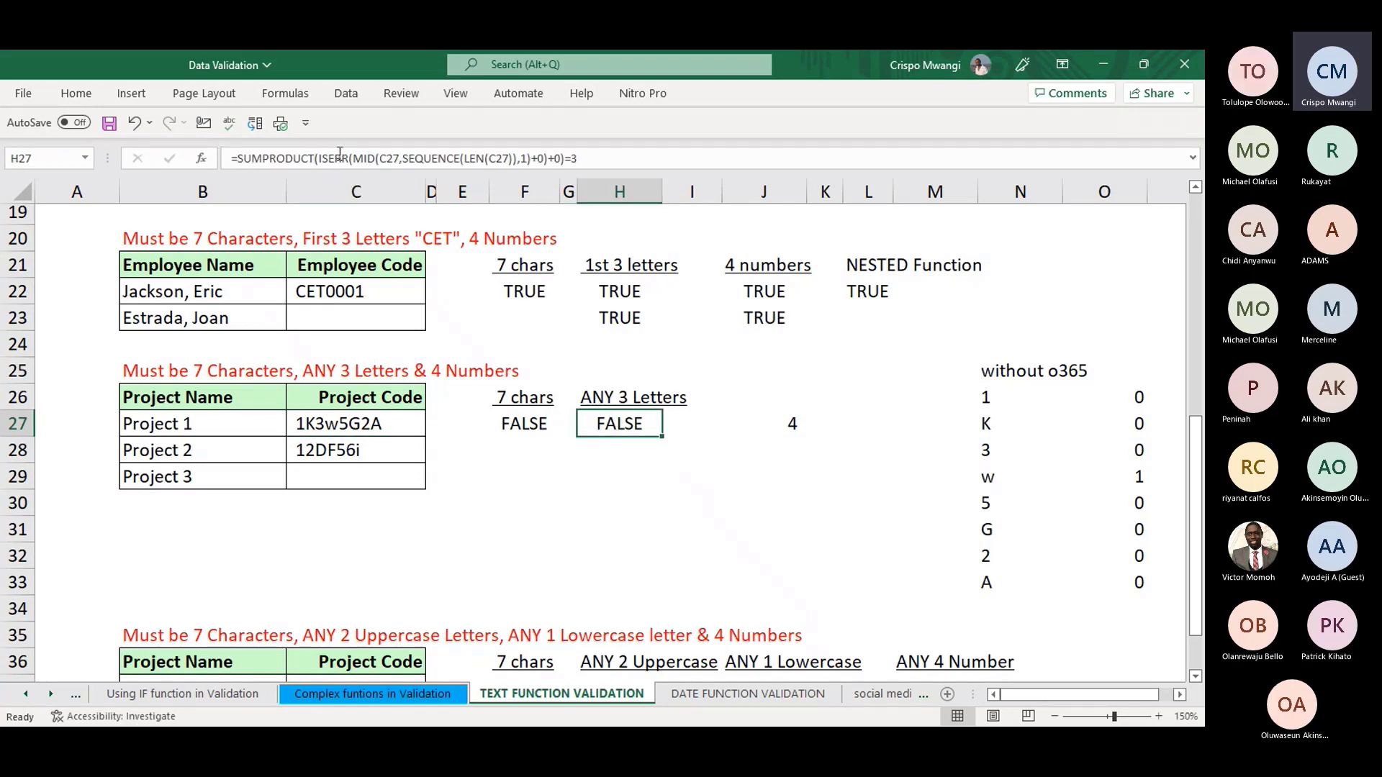
left_click(578, 160)
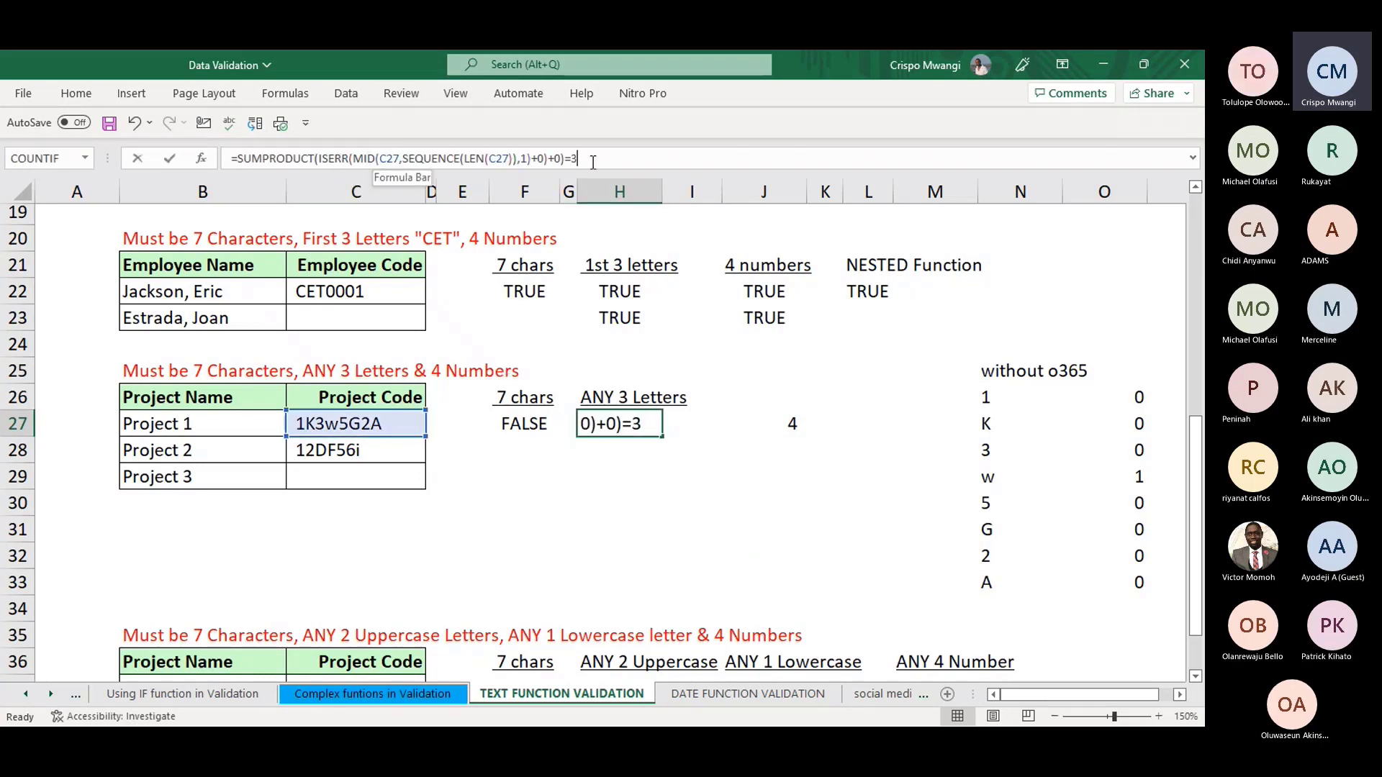
left_click(711, 421)
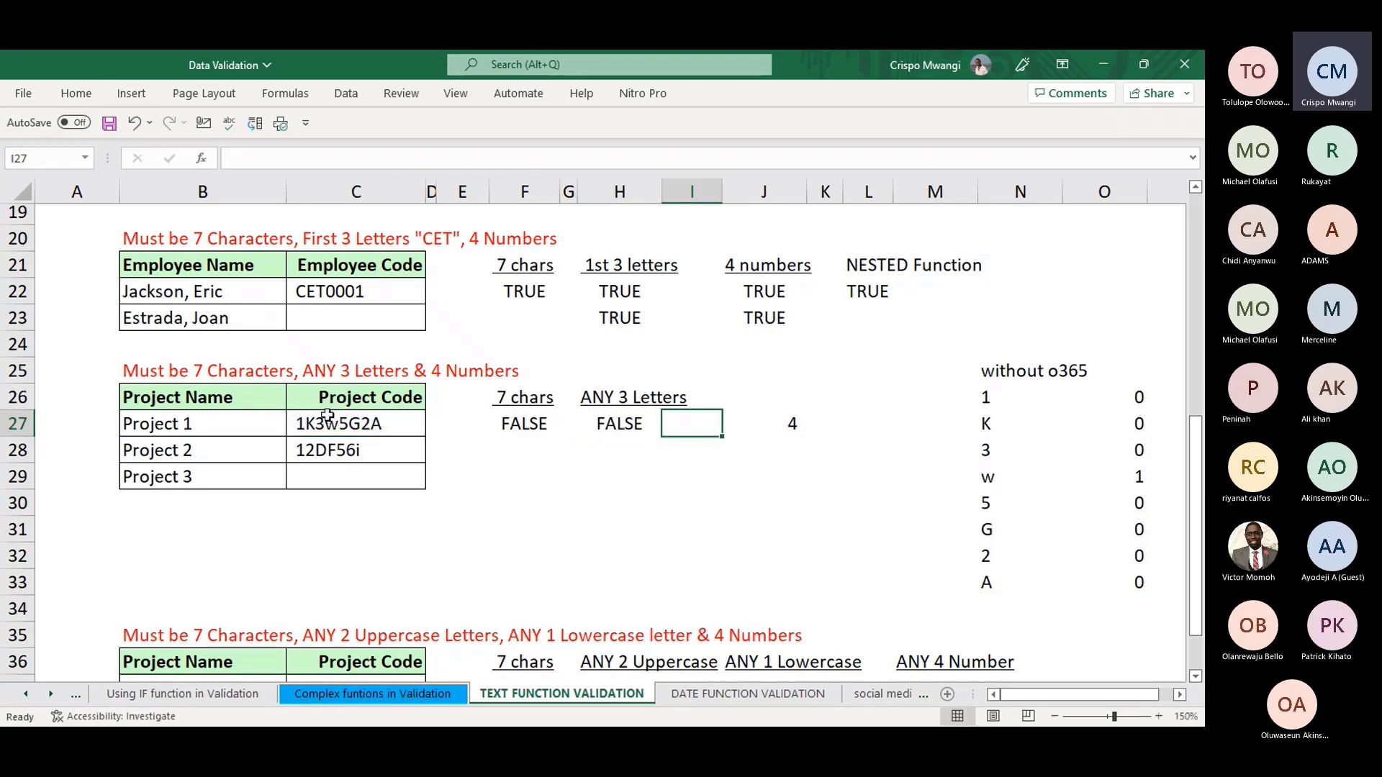
left_click(455, 375)
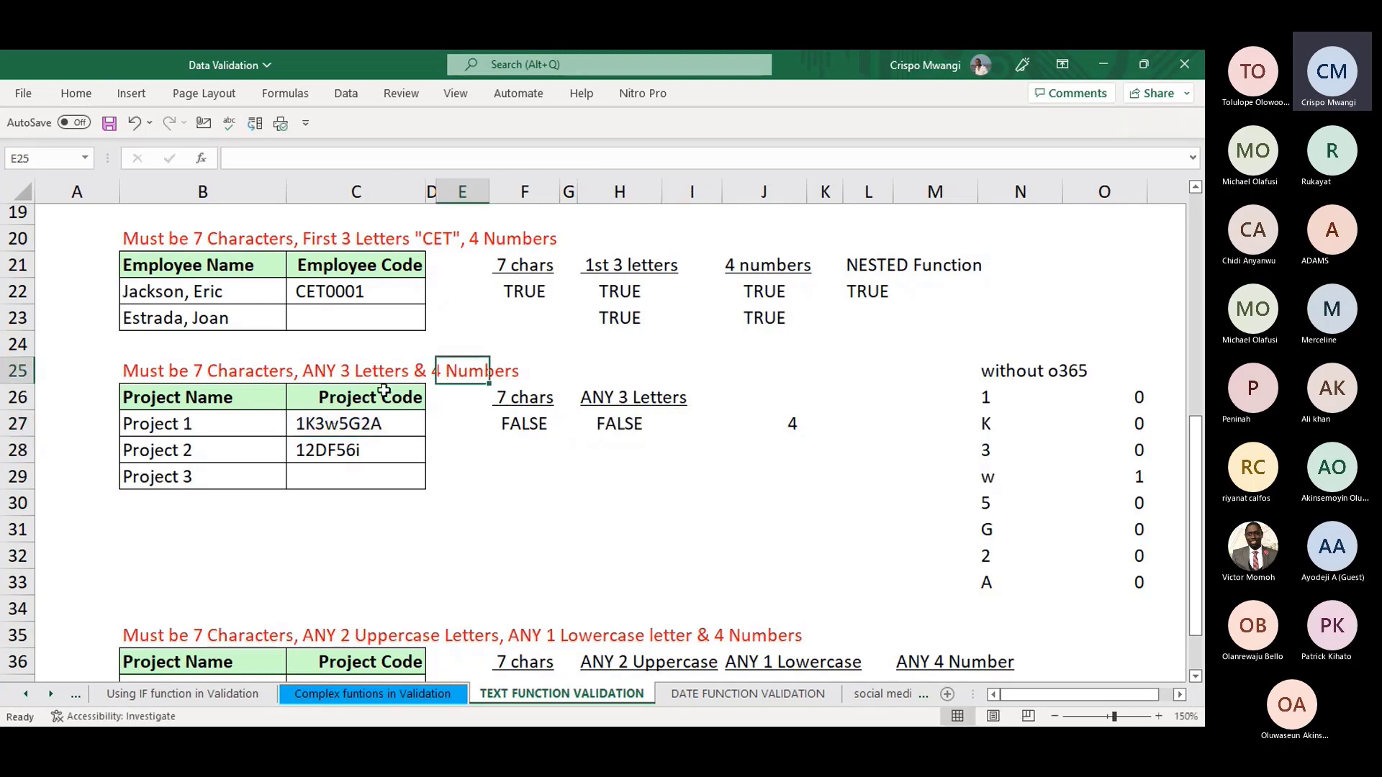
left_click(206, 372)
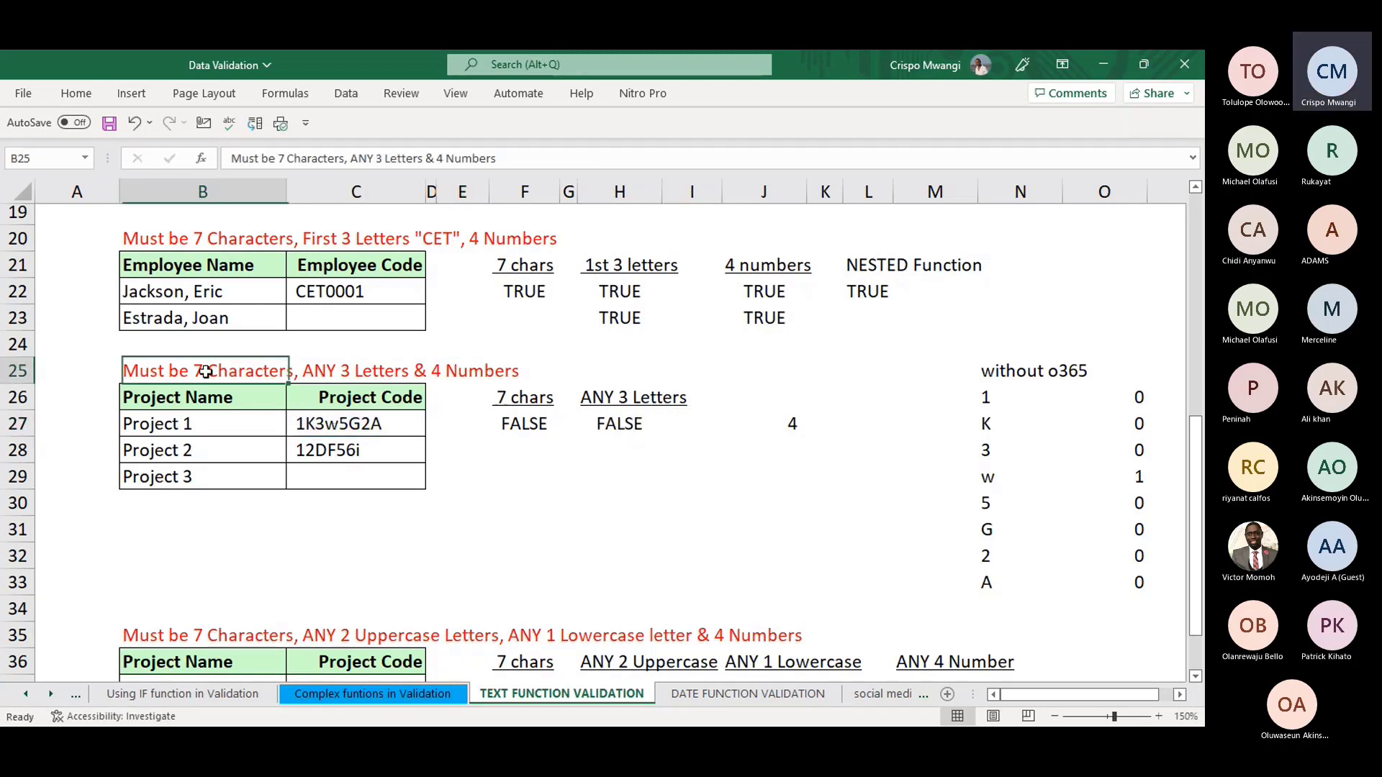
left_click(350, 370)
left_click(478, 370)
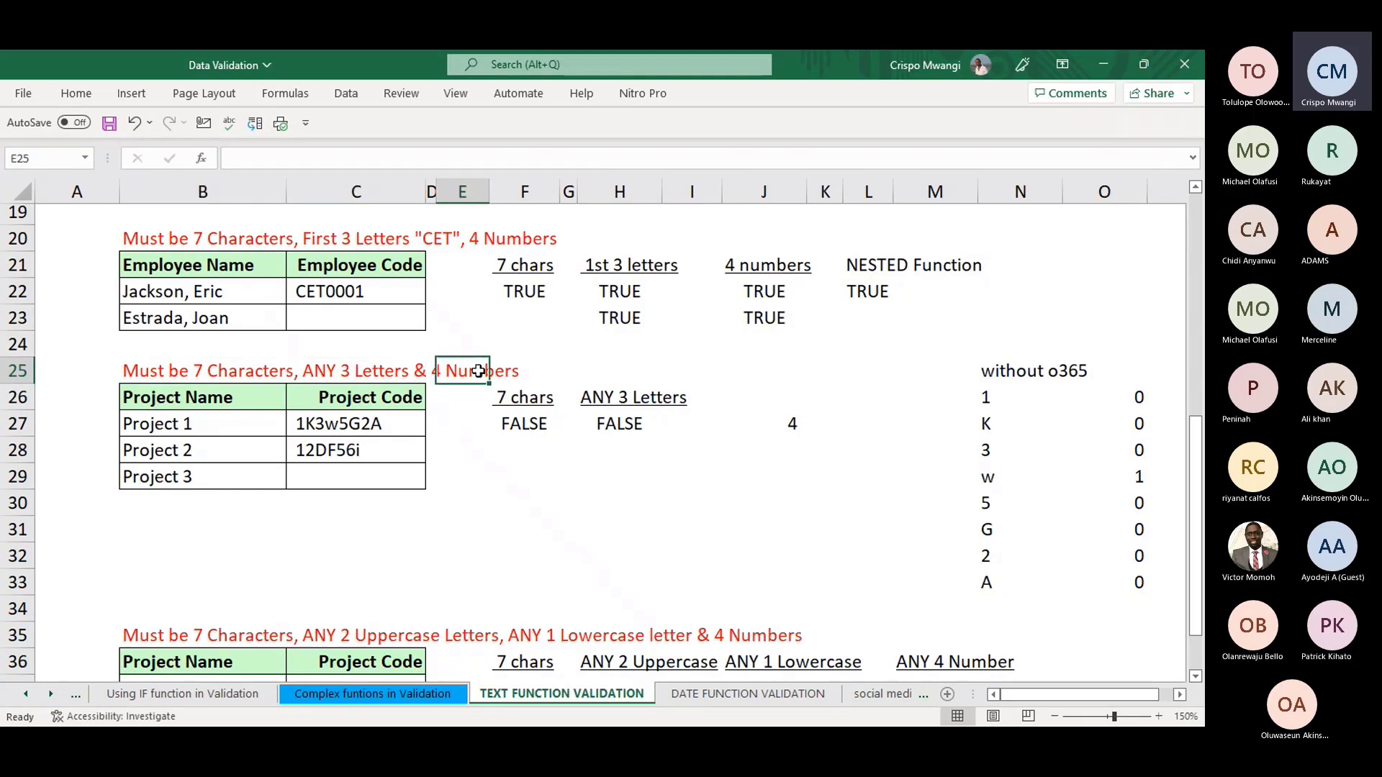
left_click(633, 425)
left_click(739, 398)
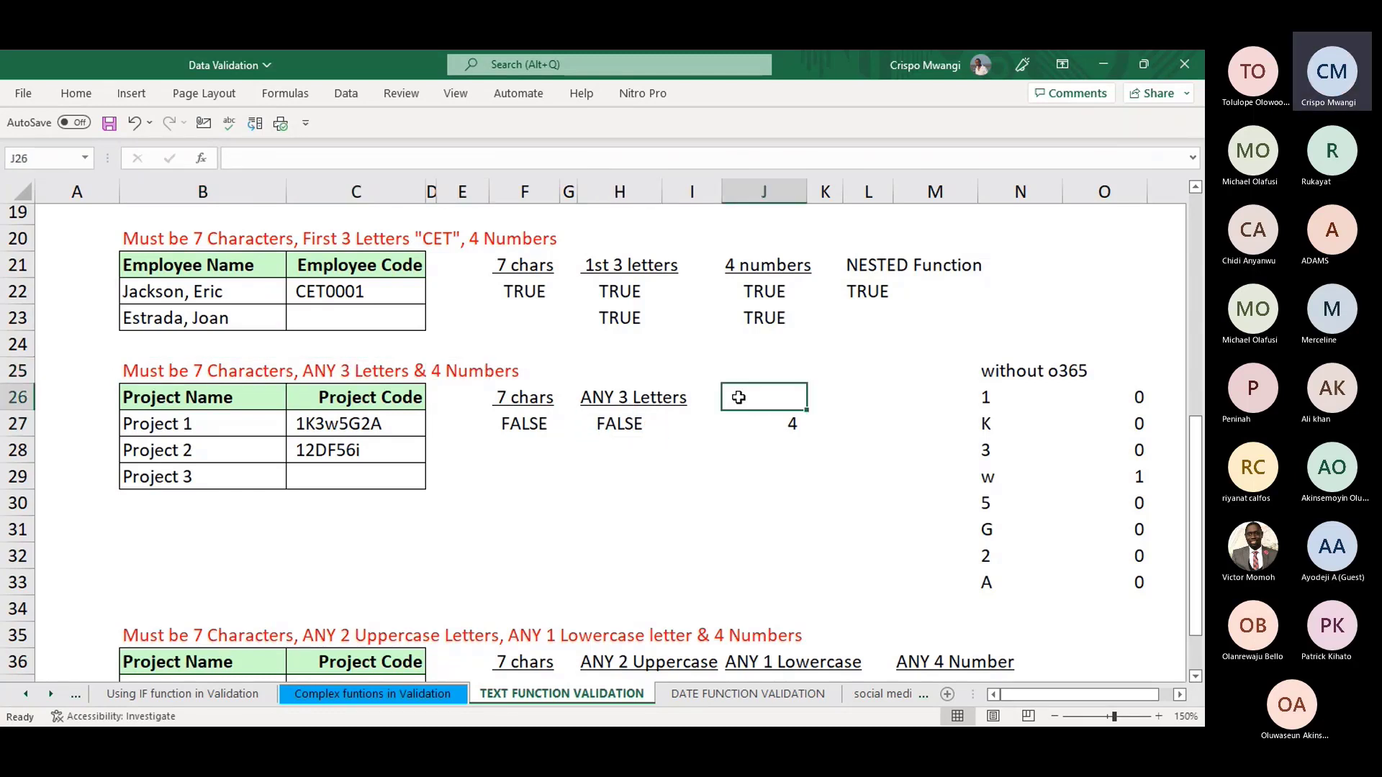
- Label J26 with the heading 'ANY 4 numbers'
type("ANY")
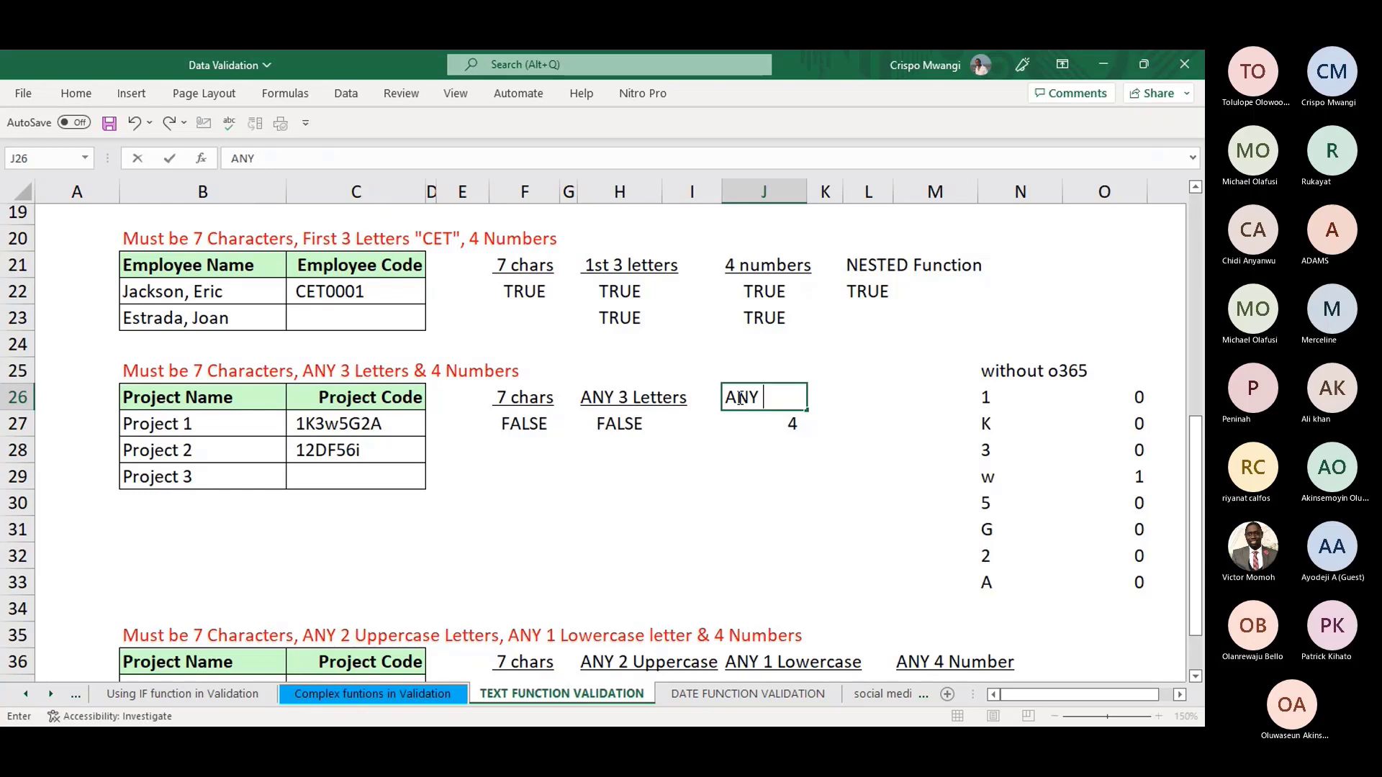
type(" 4 n")
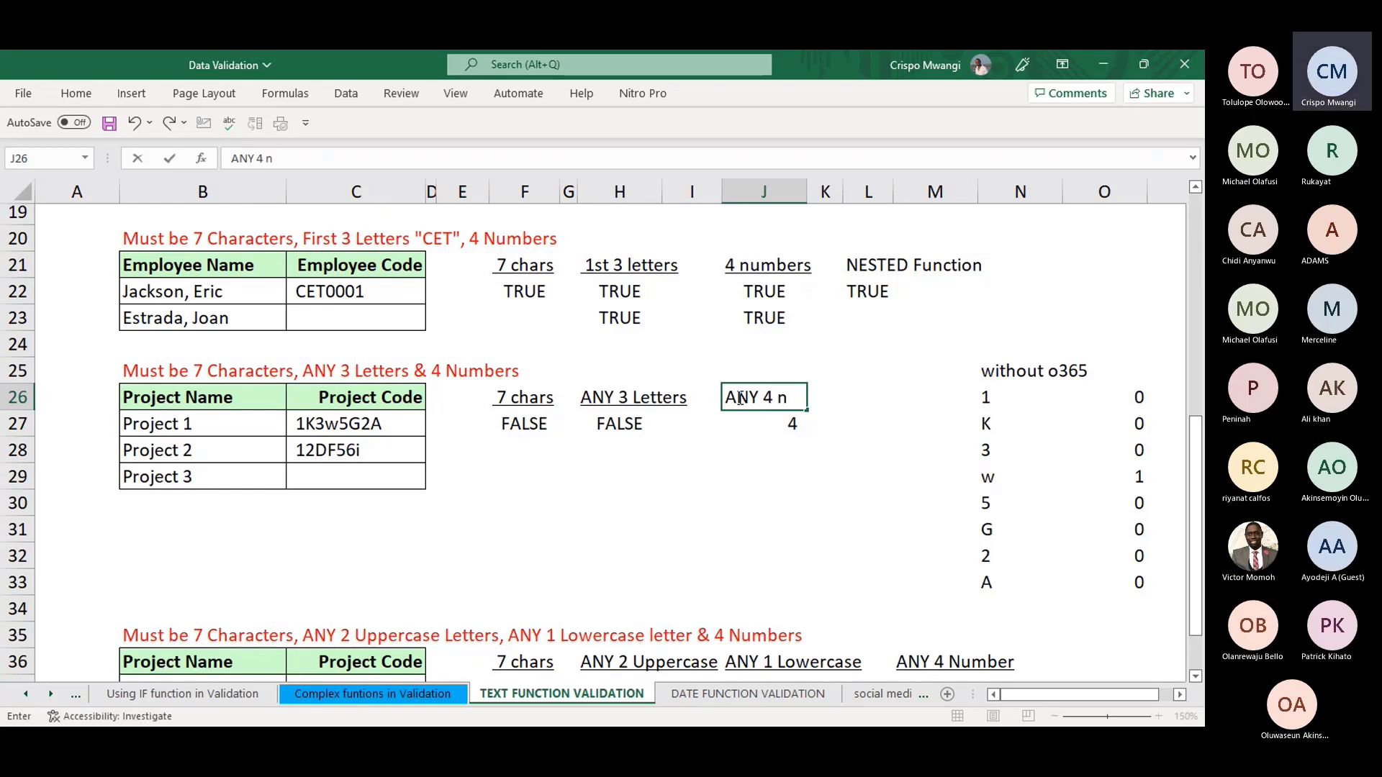
type("umbers")
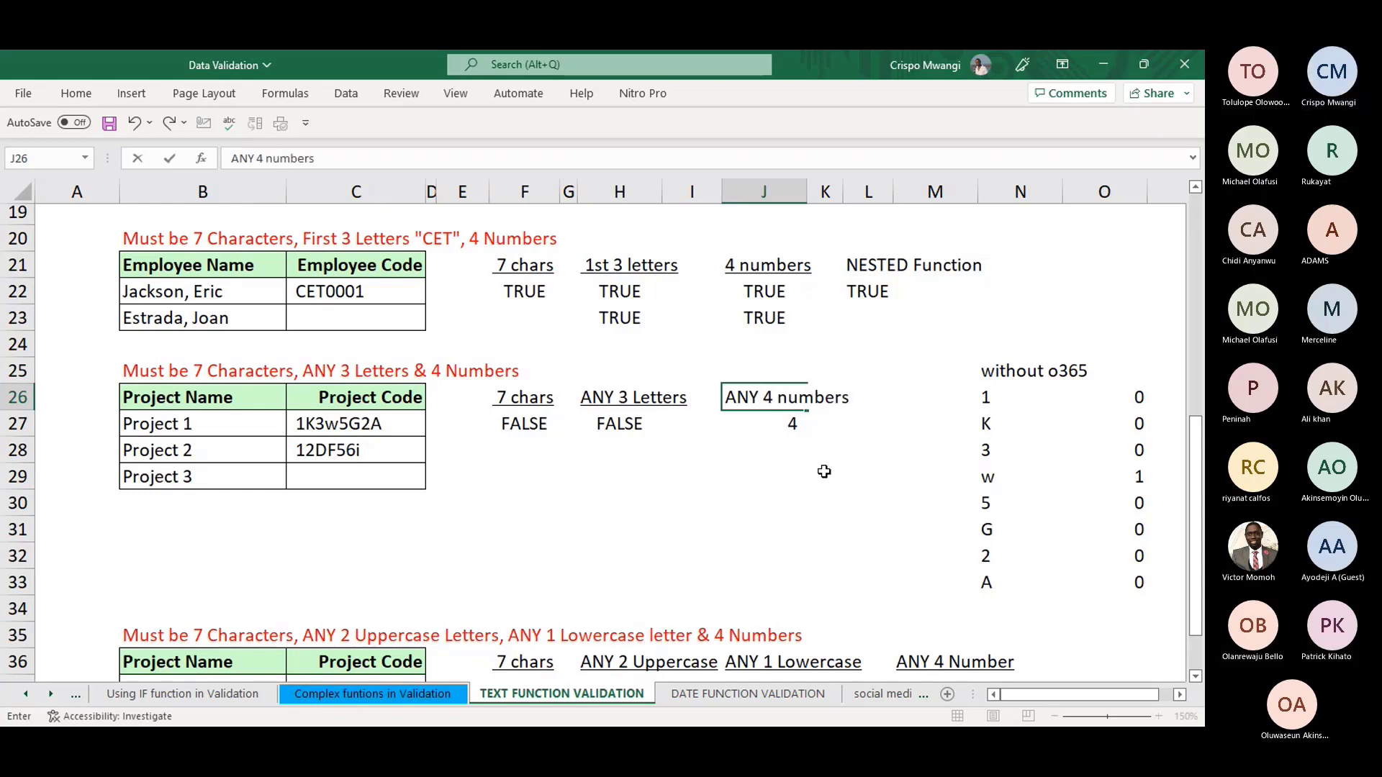
left_click(823, 472)
left_click(774, 423)
- Strip the ISERR and SUMPRODUCT wrappers from J27, leaving the plain MID/SEQUENCE split
left_click(589, 159)
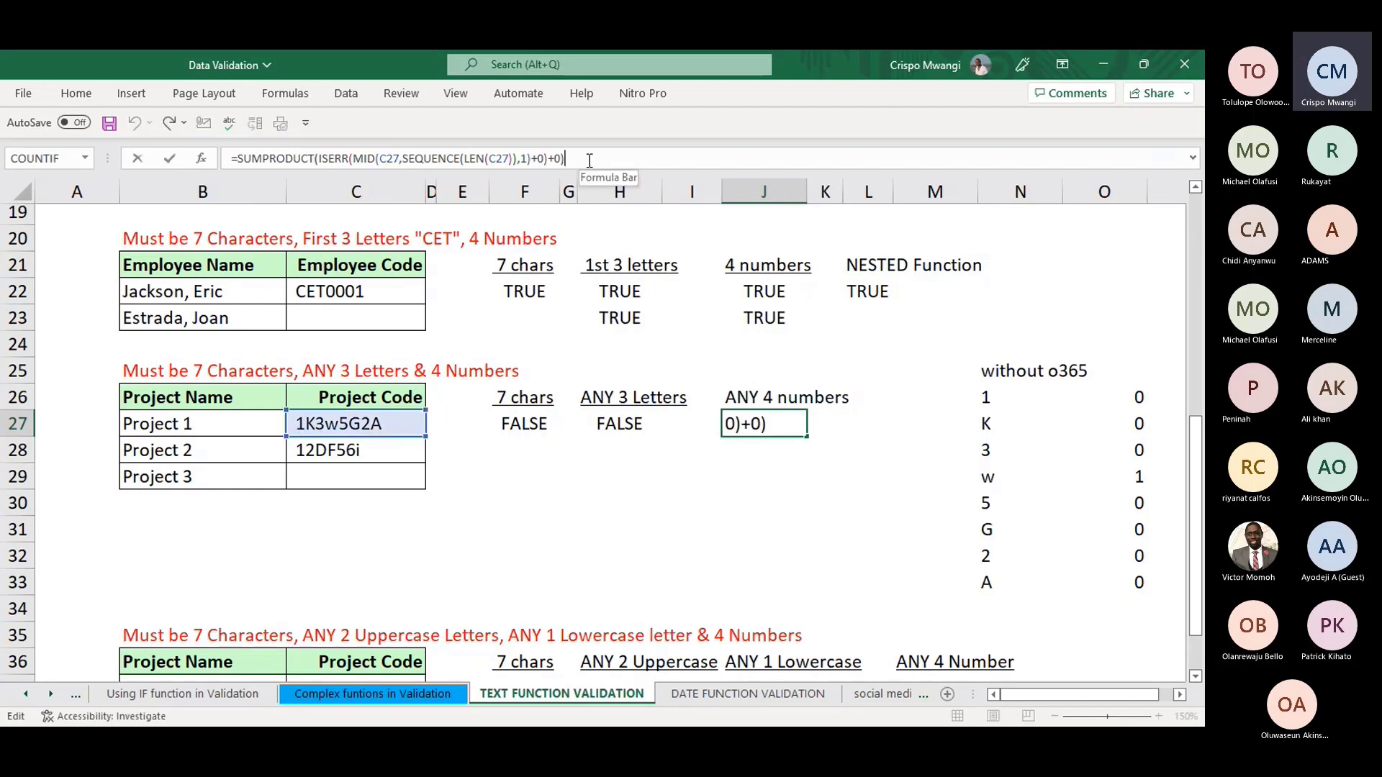
key("BackSpace")
key("BackSpace")
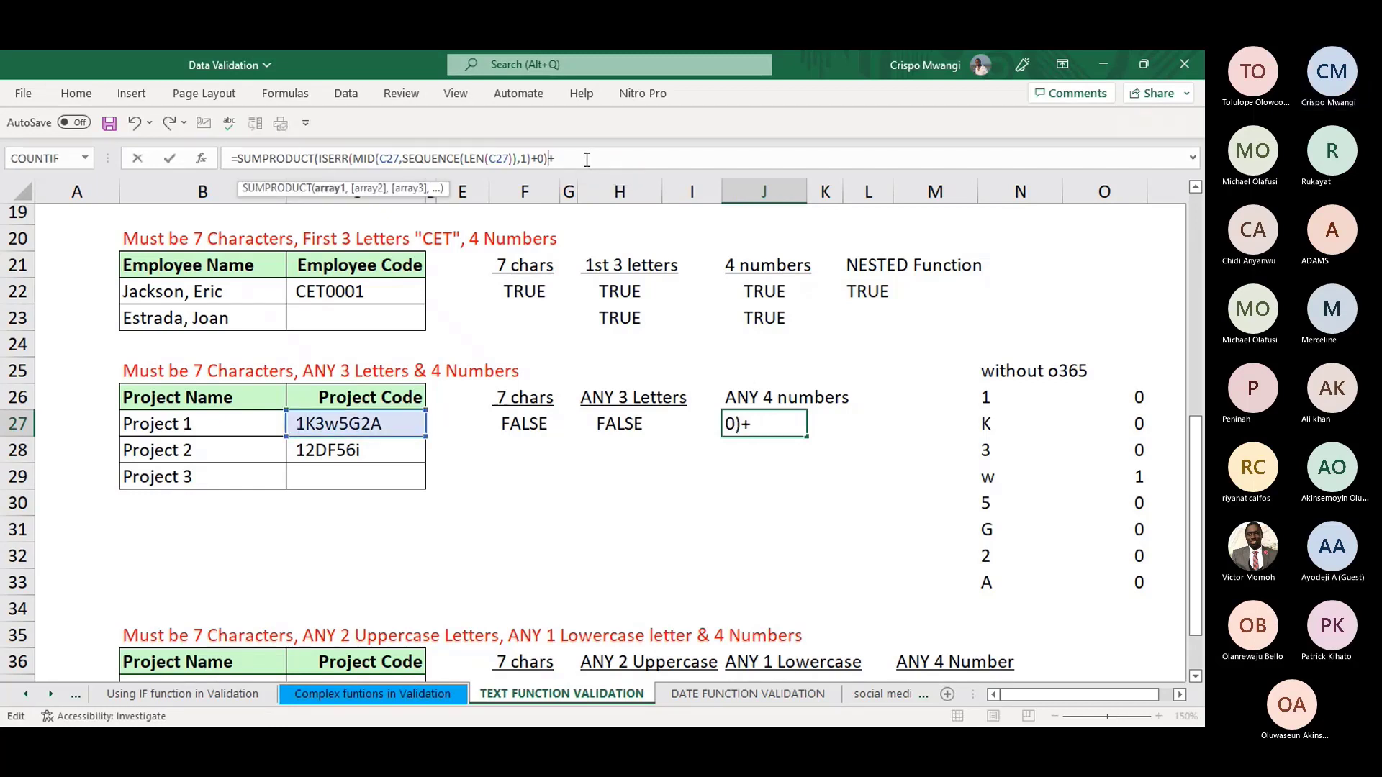
left_click(348, 159)
left_click(345, 162)
key("BackSpace")
key("BackSpace")
key("BackSpace")
key("BackSpace")
key("BackSpace")
key("BackSpace")
key("BackSpace")
key("BackSpace")
key("BackSpace")
key("BackSpace")
key("BackSpace")
key("BackSpace")
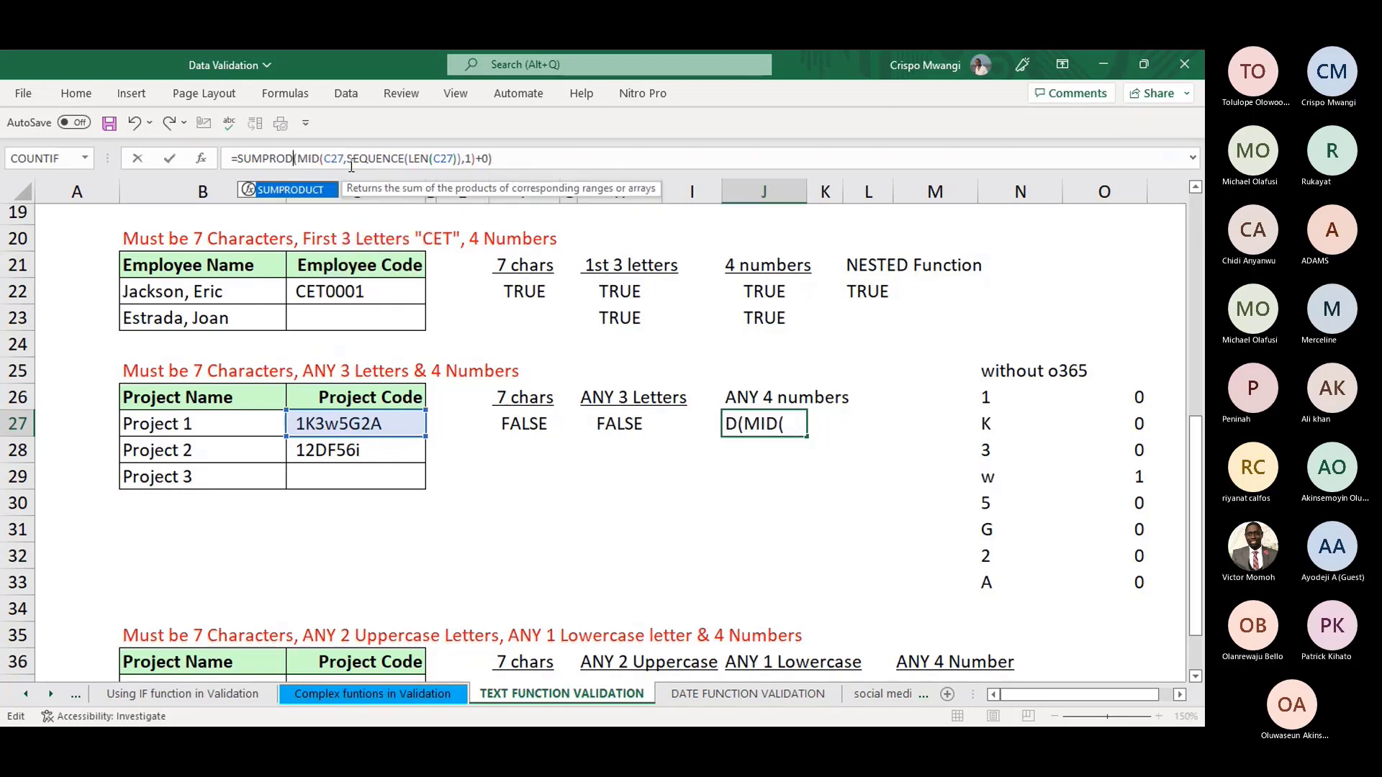
key("BackSpace")
key("BackSpace")
key("BackSpace")
key("BackSpace")
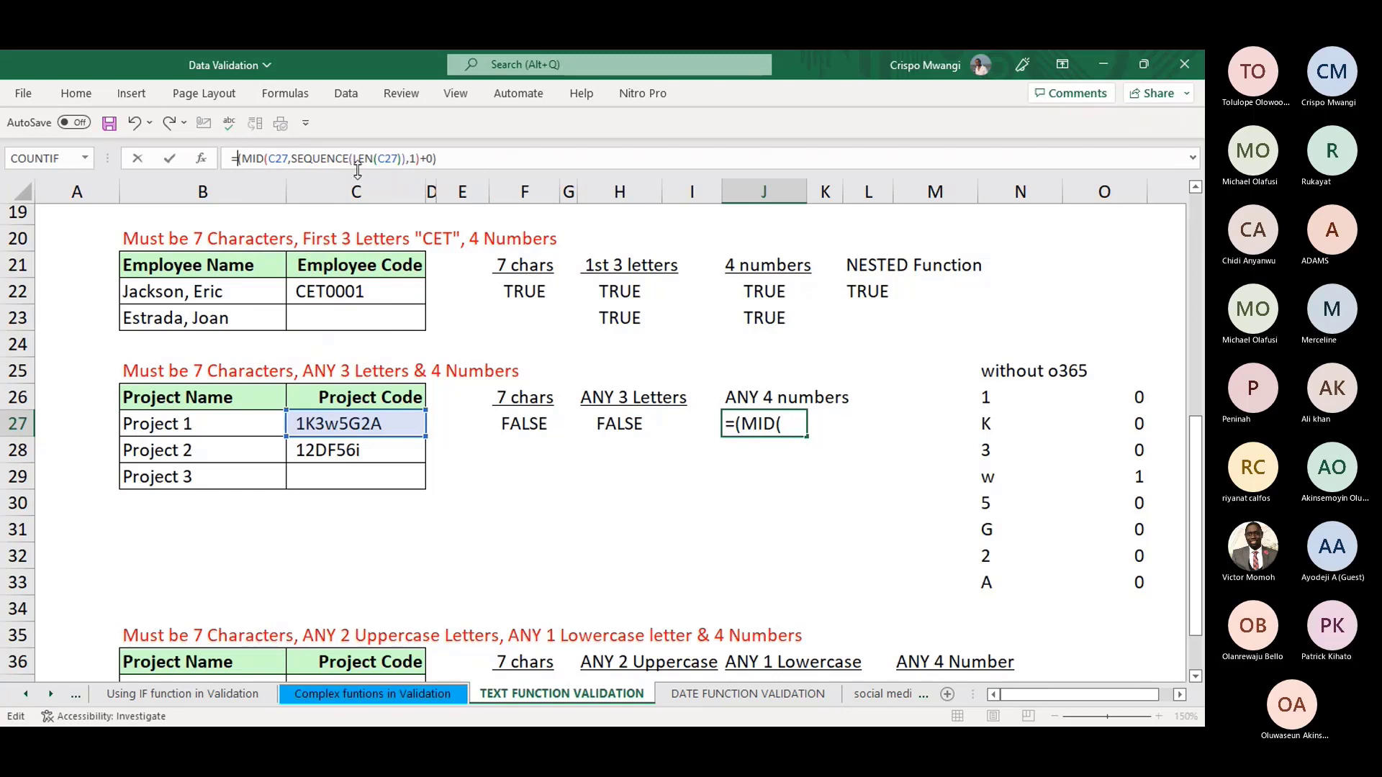
left_click(447, 161)
key("BackSpace")
key("BackSpace")
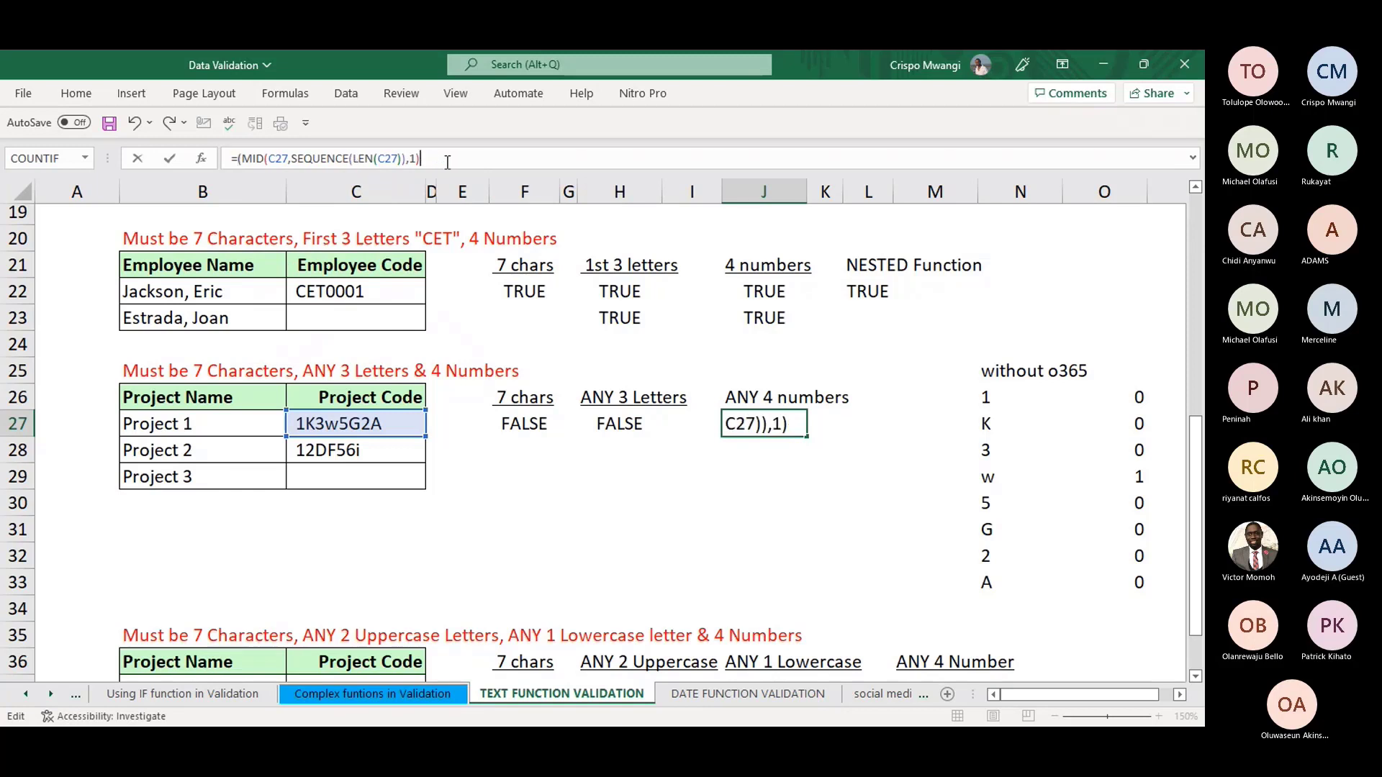
left_click(244, 159)
key("BackSpace")
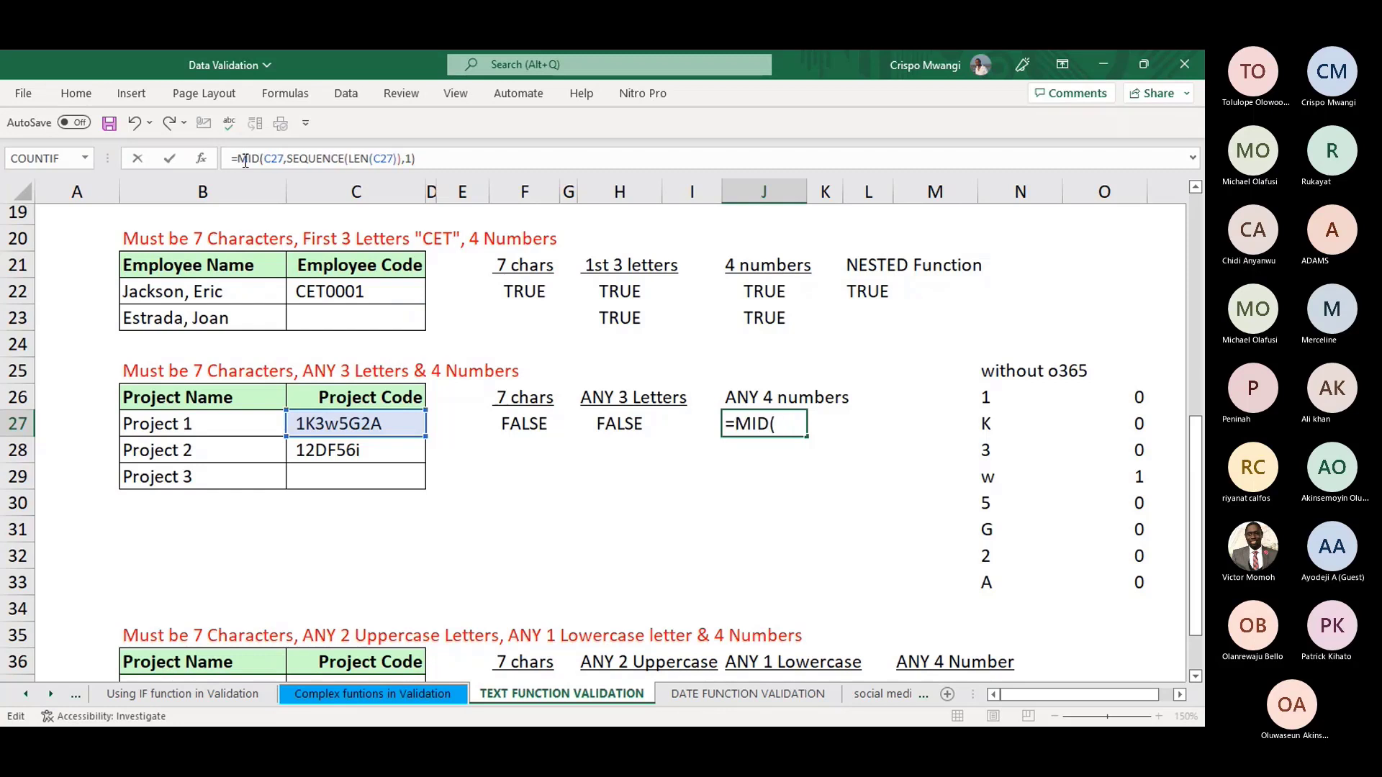
key("Return")
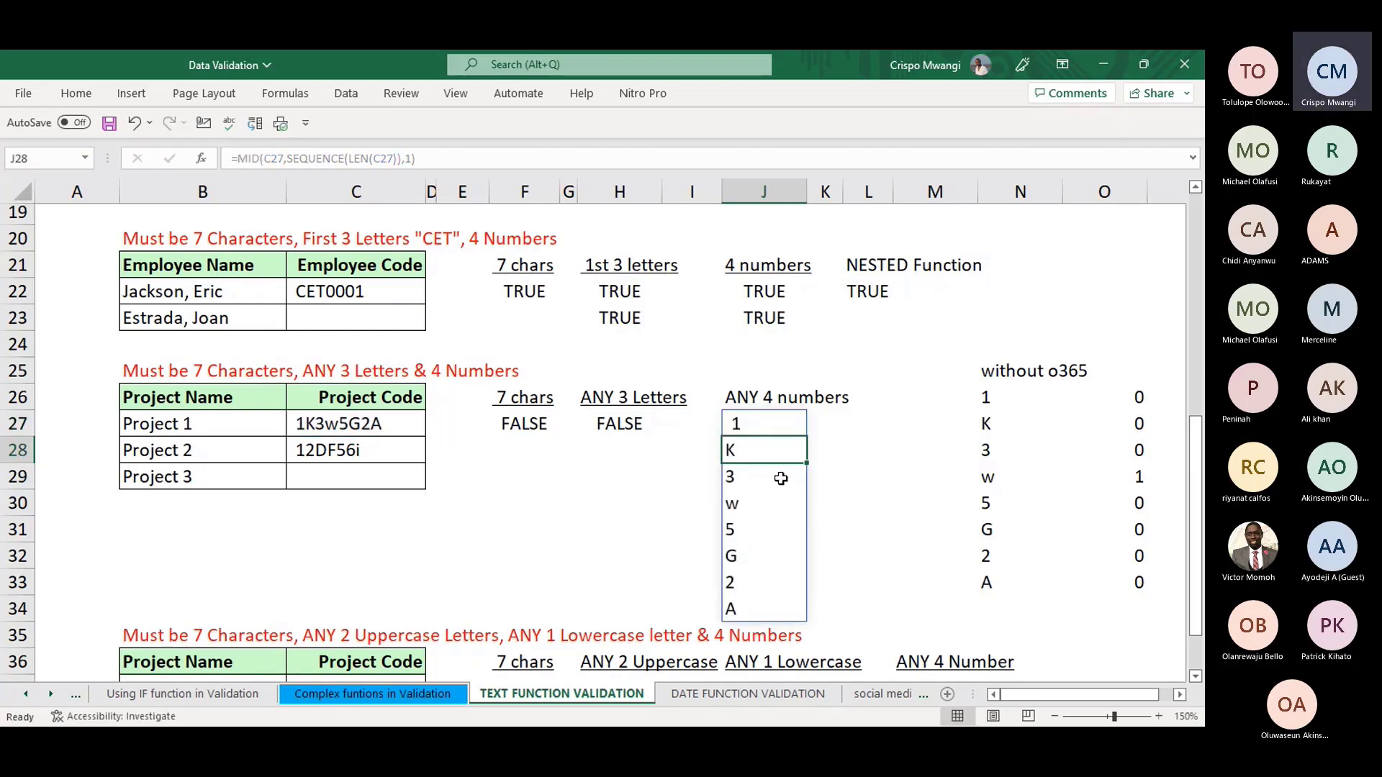
- Add *1 and wrap J27's formula in ISNUMBER so digits show TRUE
left_click(739, 414)
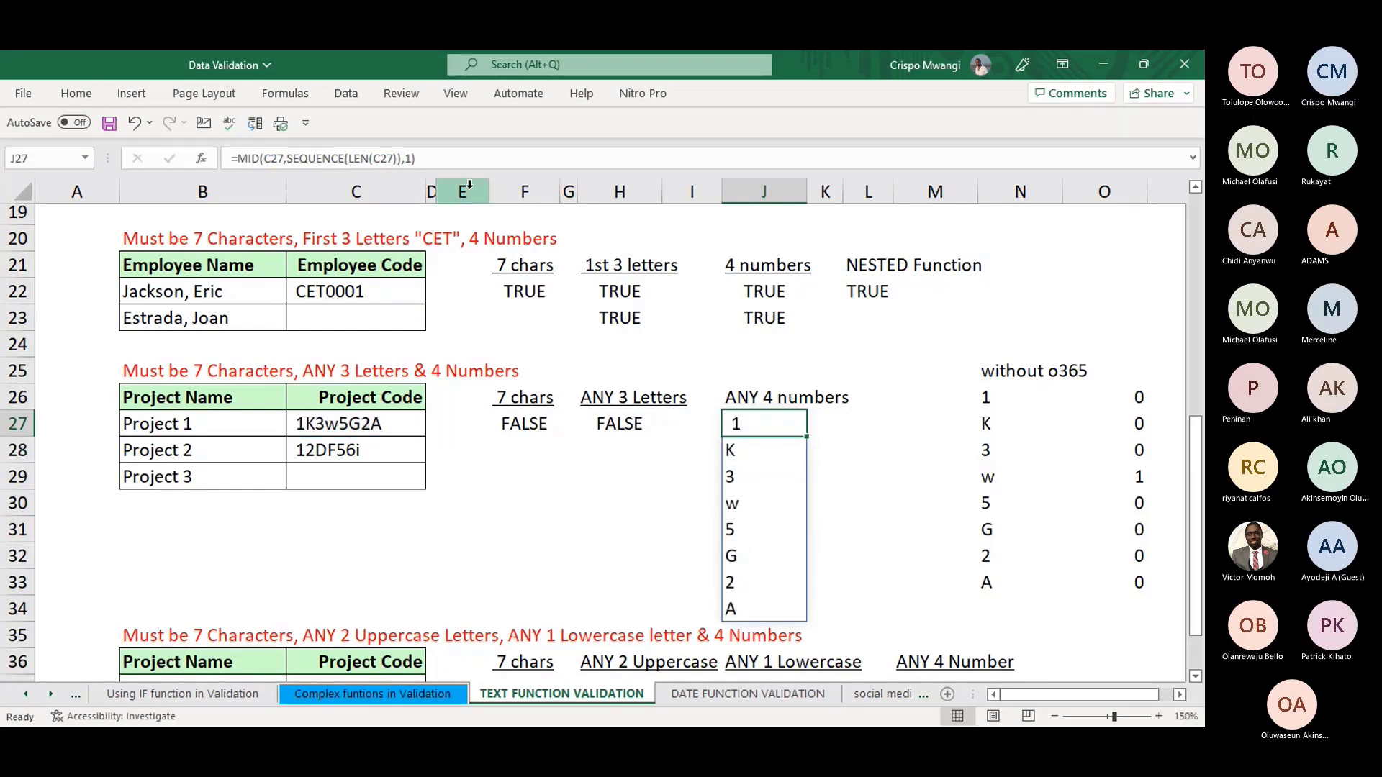
left_click(445, 159)
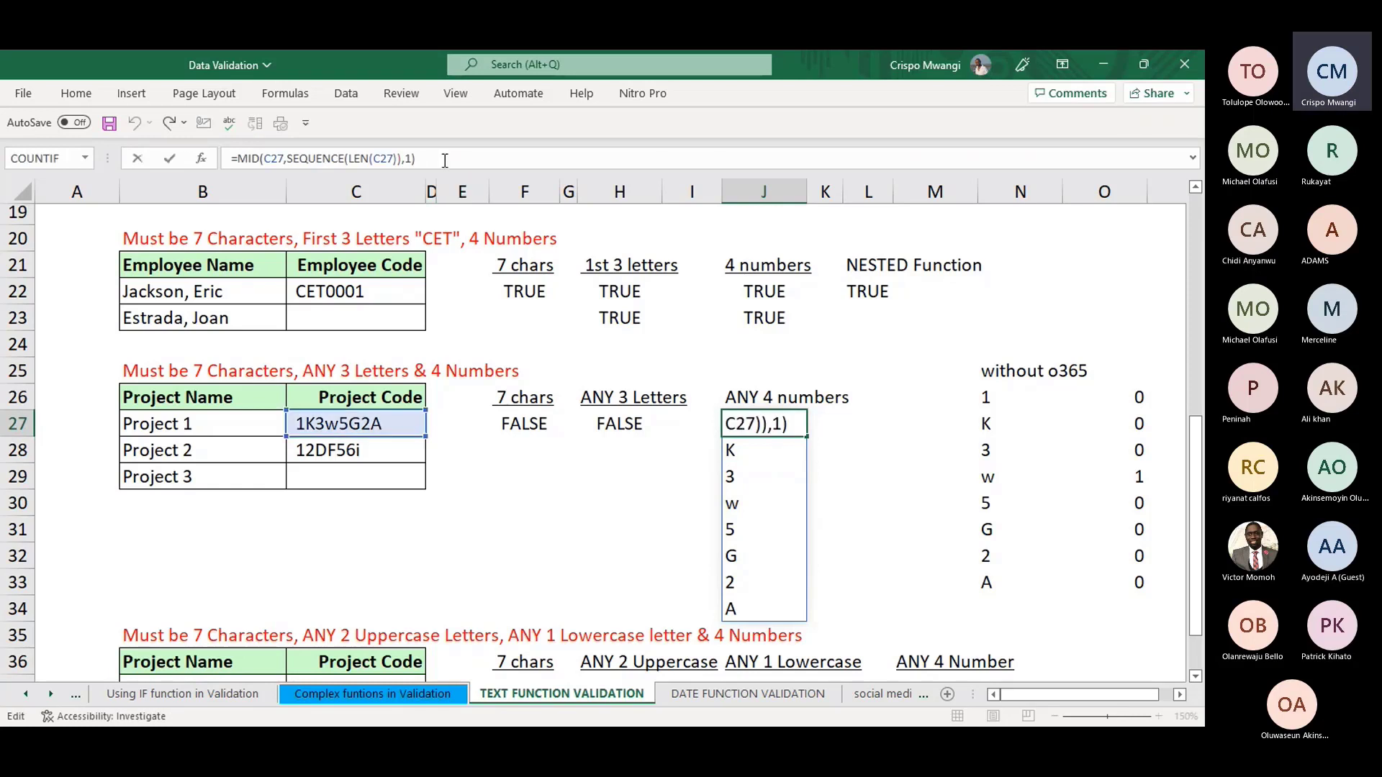
type("*1")
key("Return")
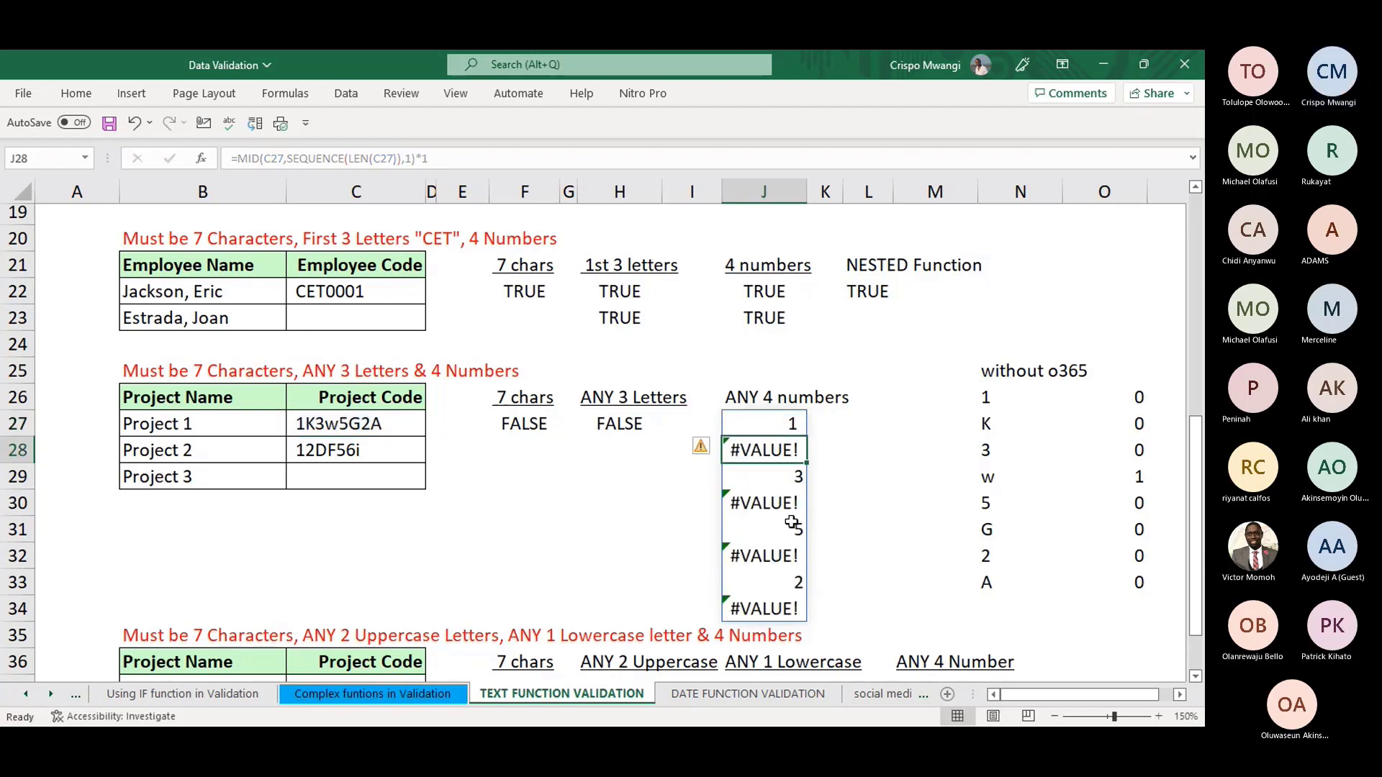
left_click(789, 423)
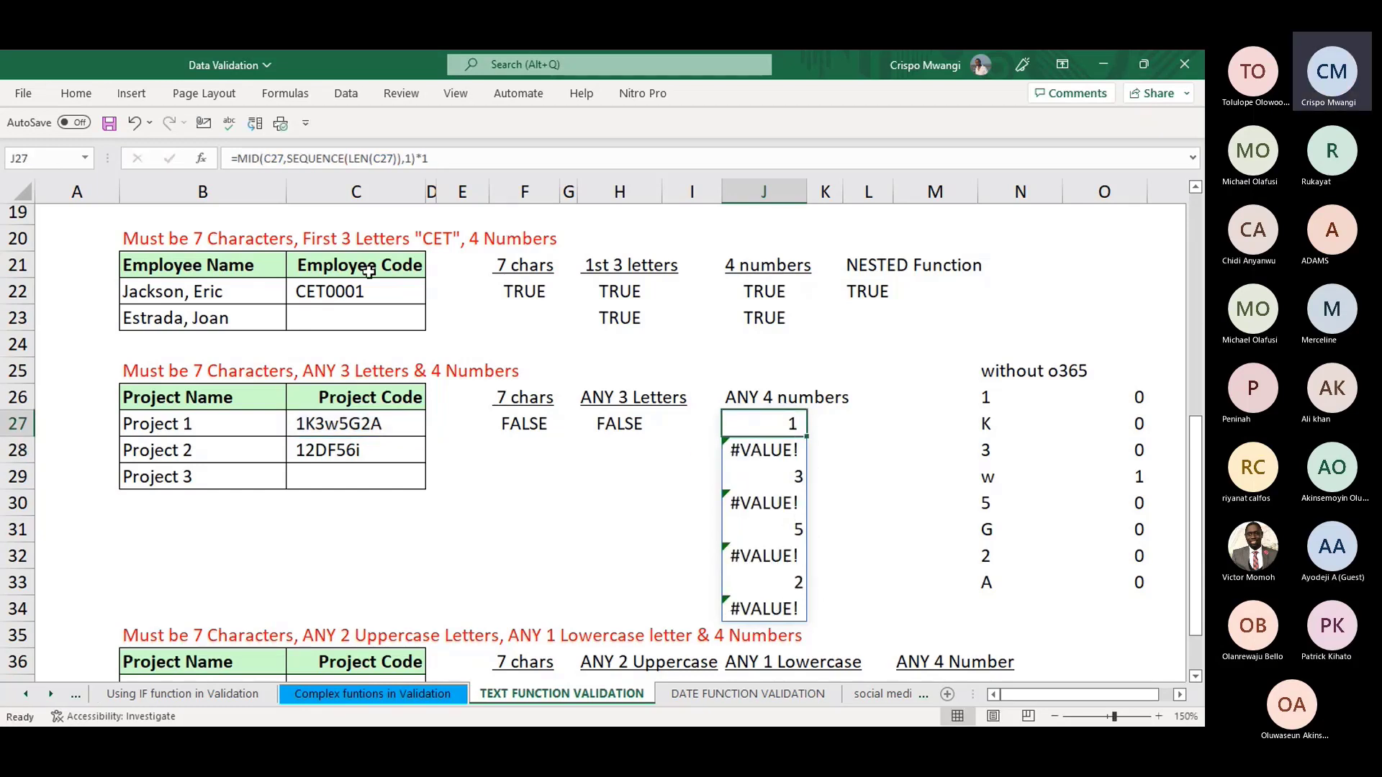
left_click(238, 158)
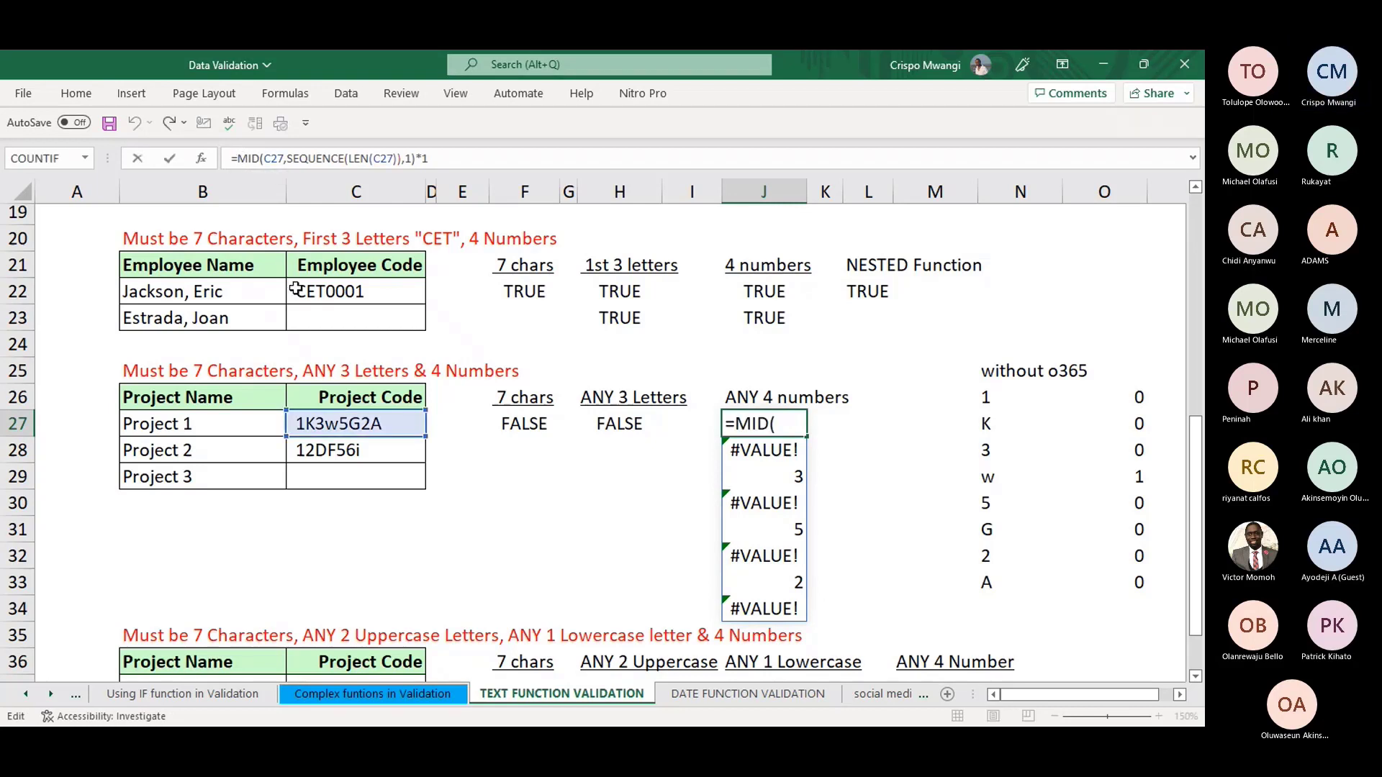
type("is")
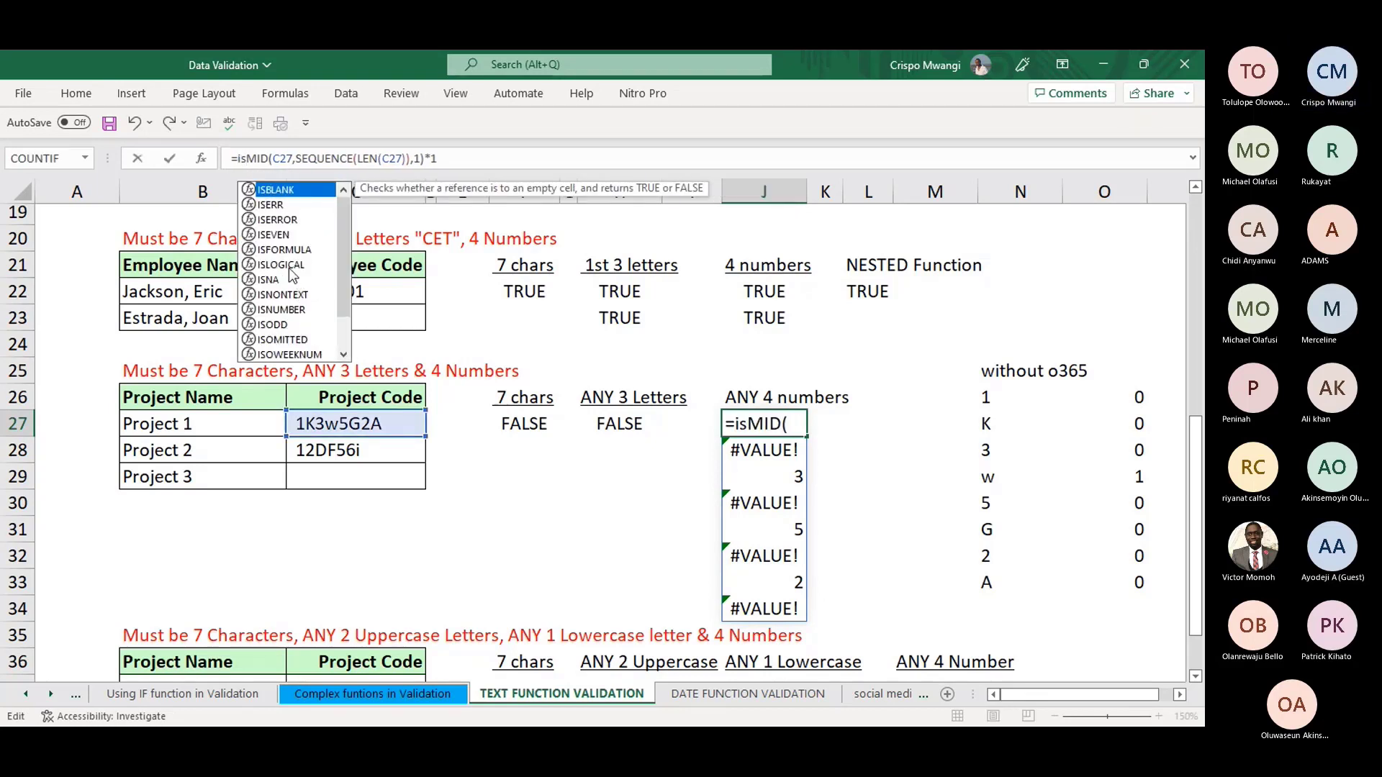
double_click(282, 310)
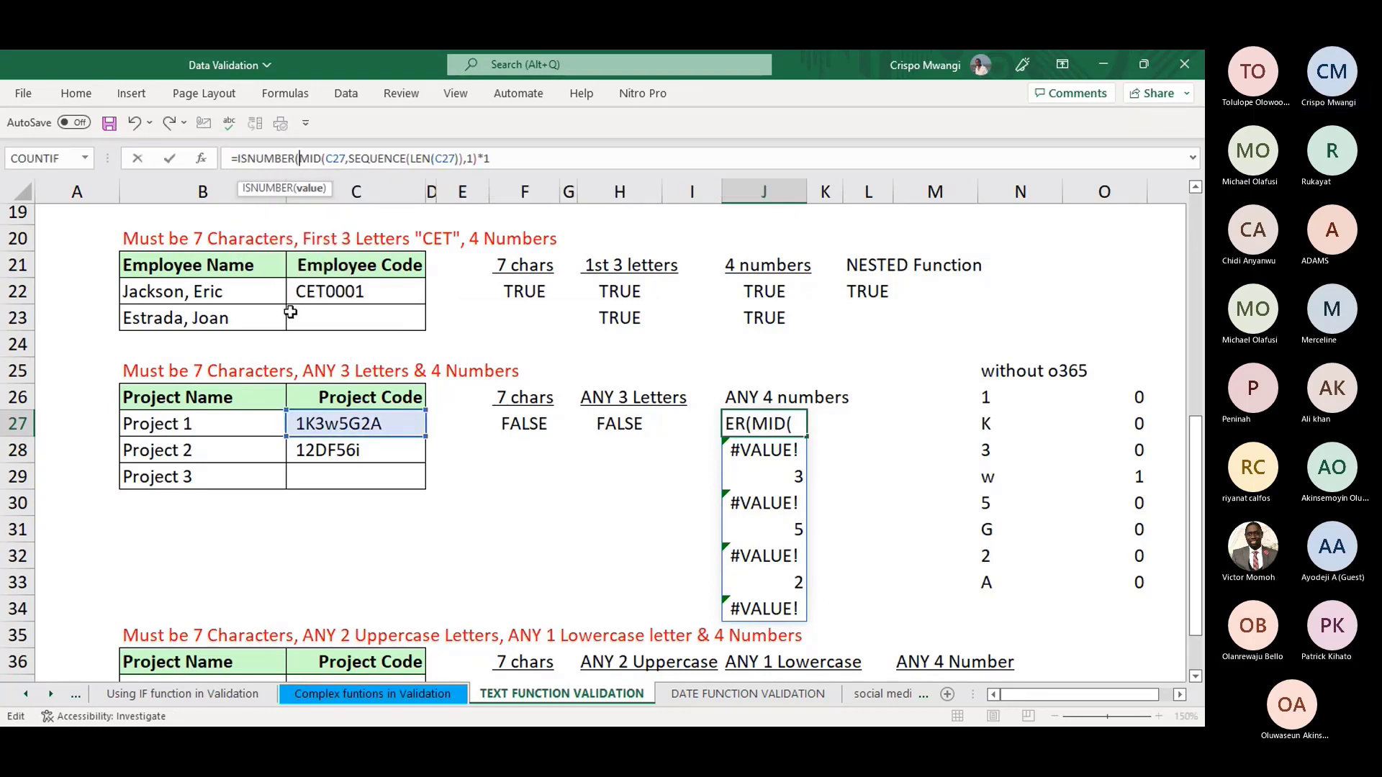
left_click(510, 159)
type(")")
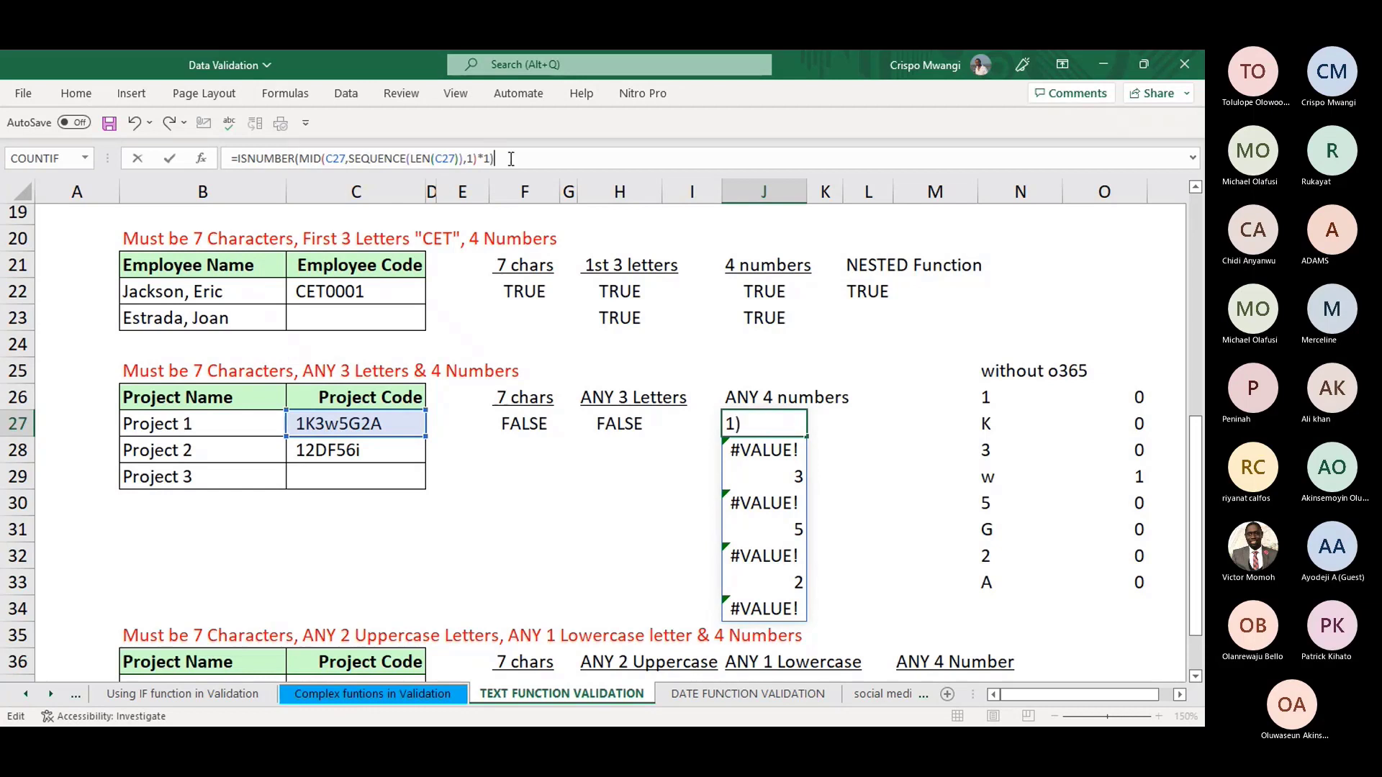
key("Return")
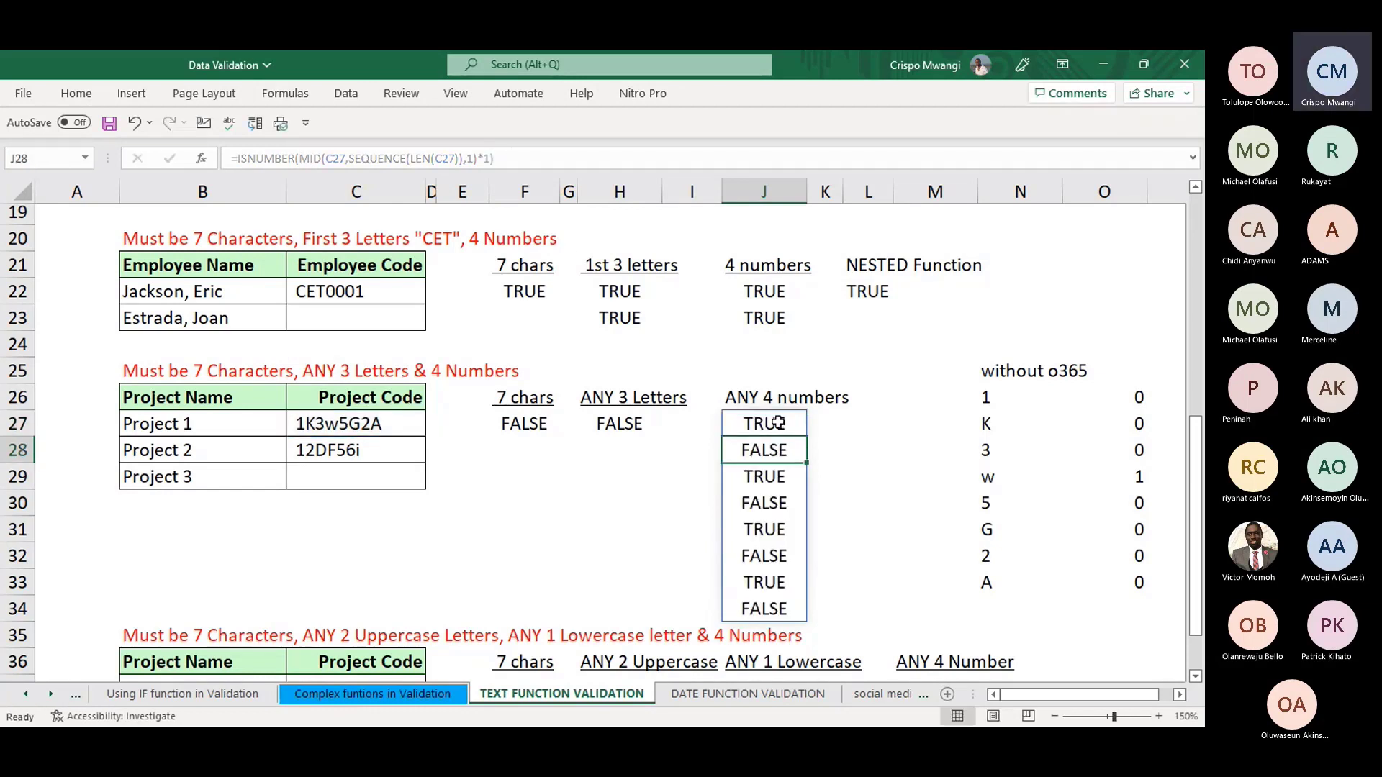
- Add +0 and wrap in SUMPRODUCT(...)=4 so J27 tests for exactly 4 numbers
key("Up")
left_click(512, 159)
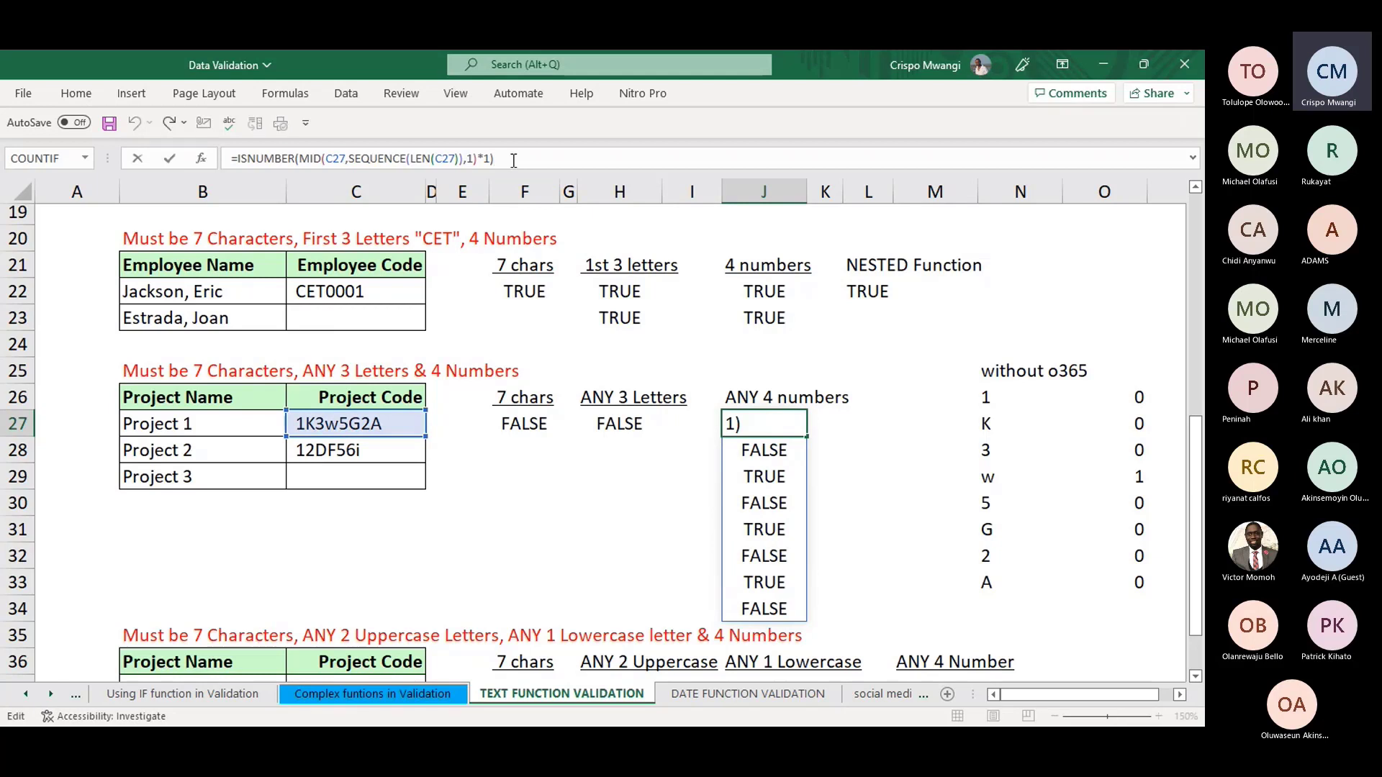
type("+0")
key("Return")
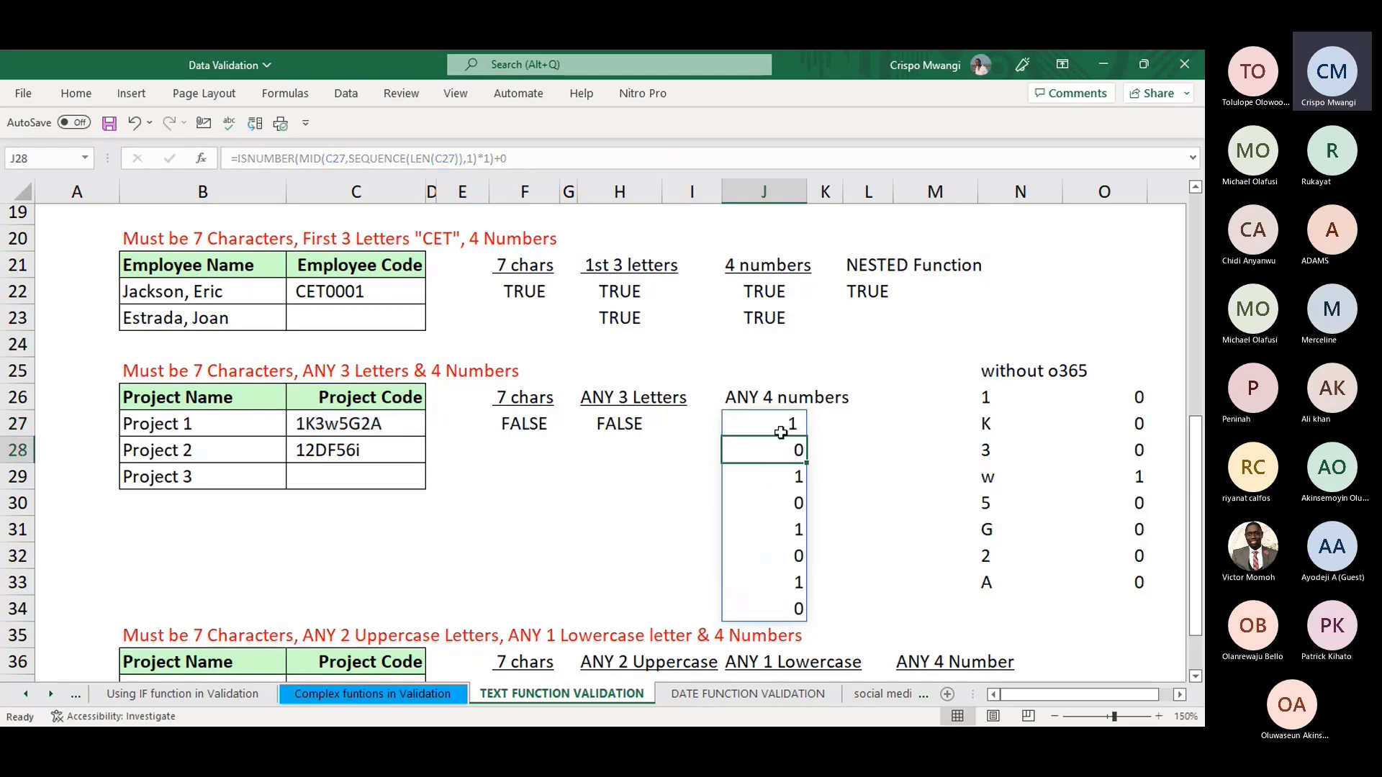
left_click(781, 432)
left_click(238, 159)
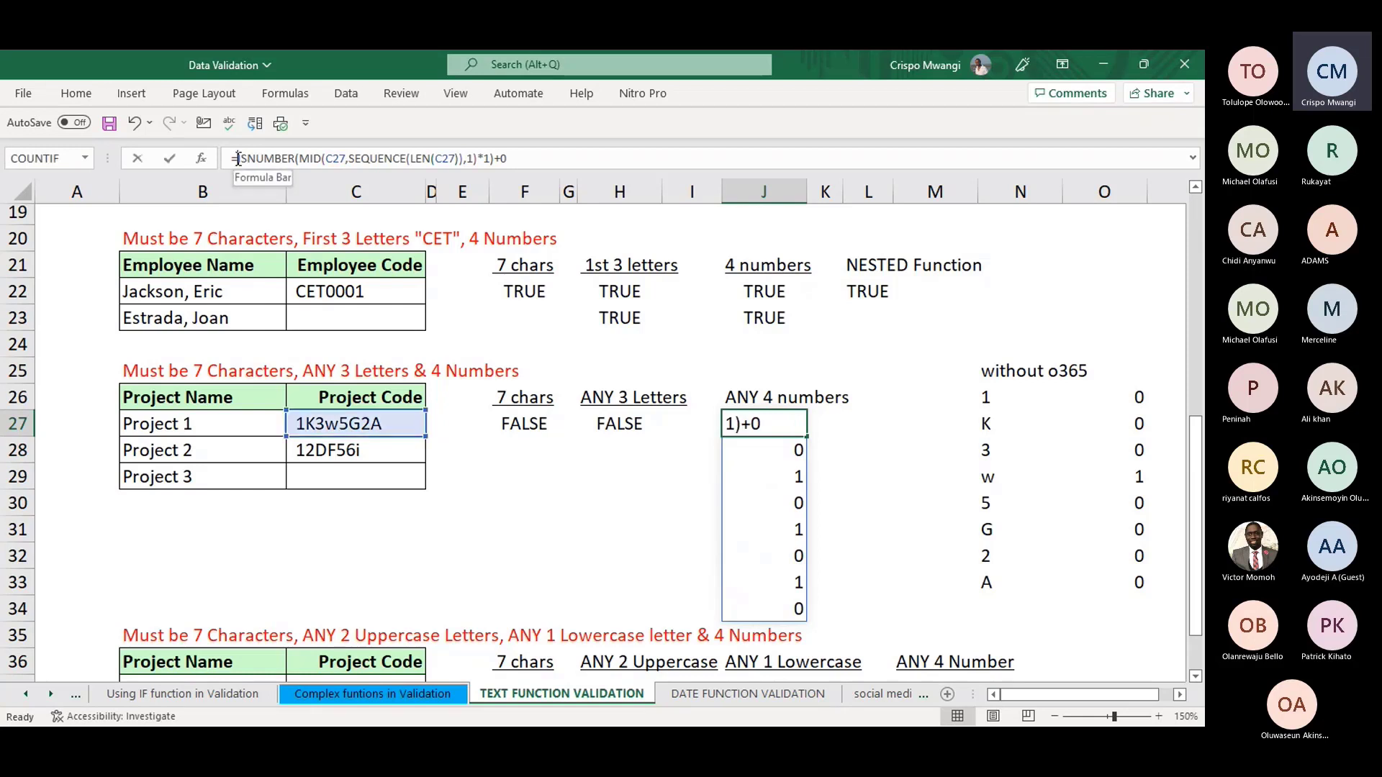
type("sum")
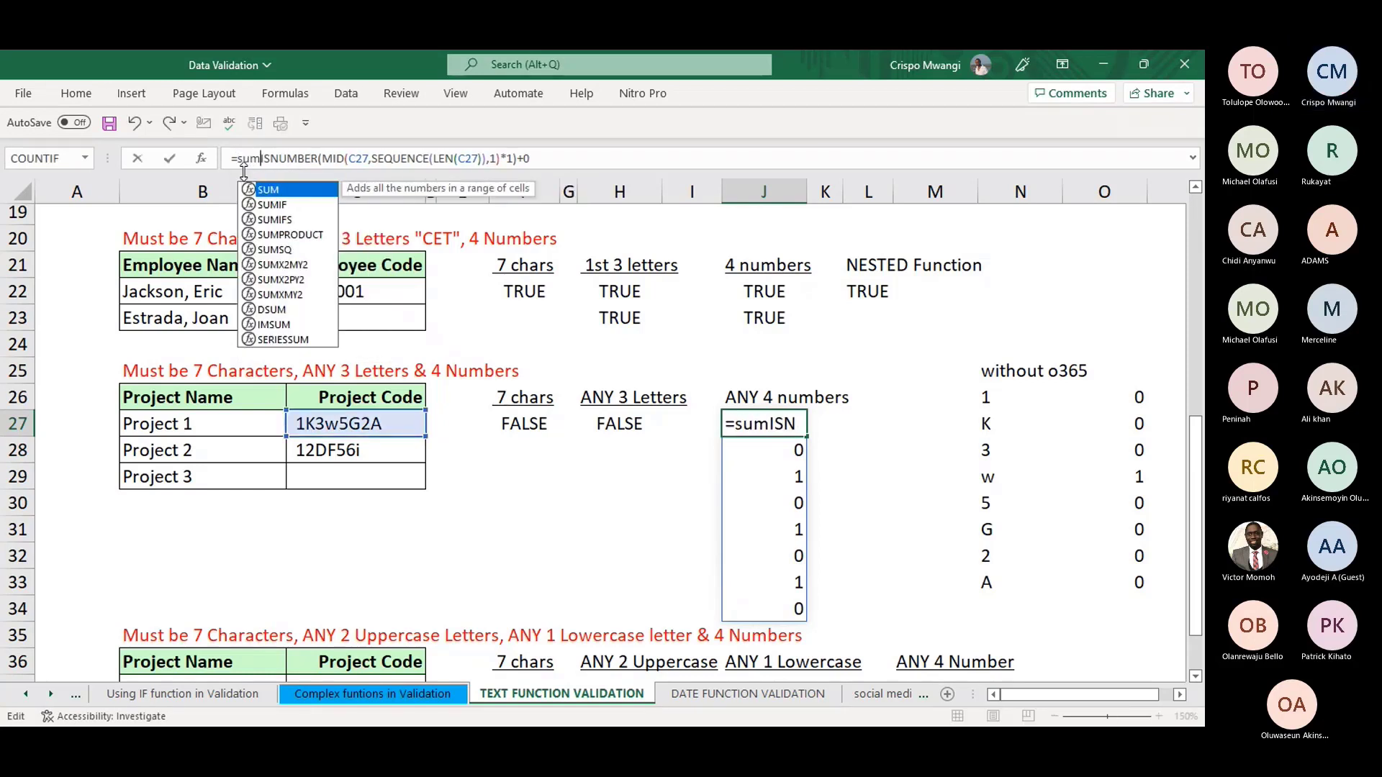
double_click(321, 242)
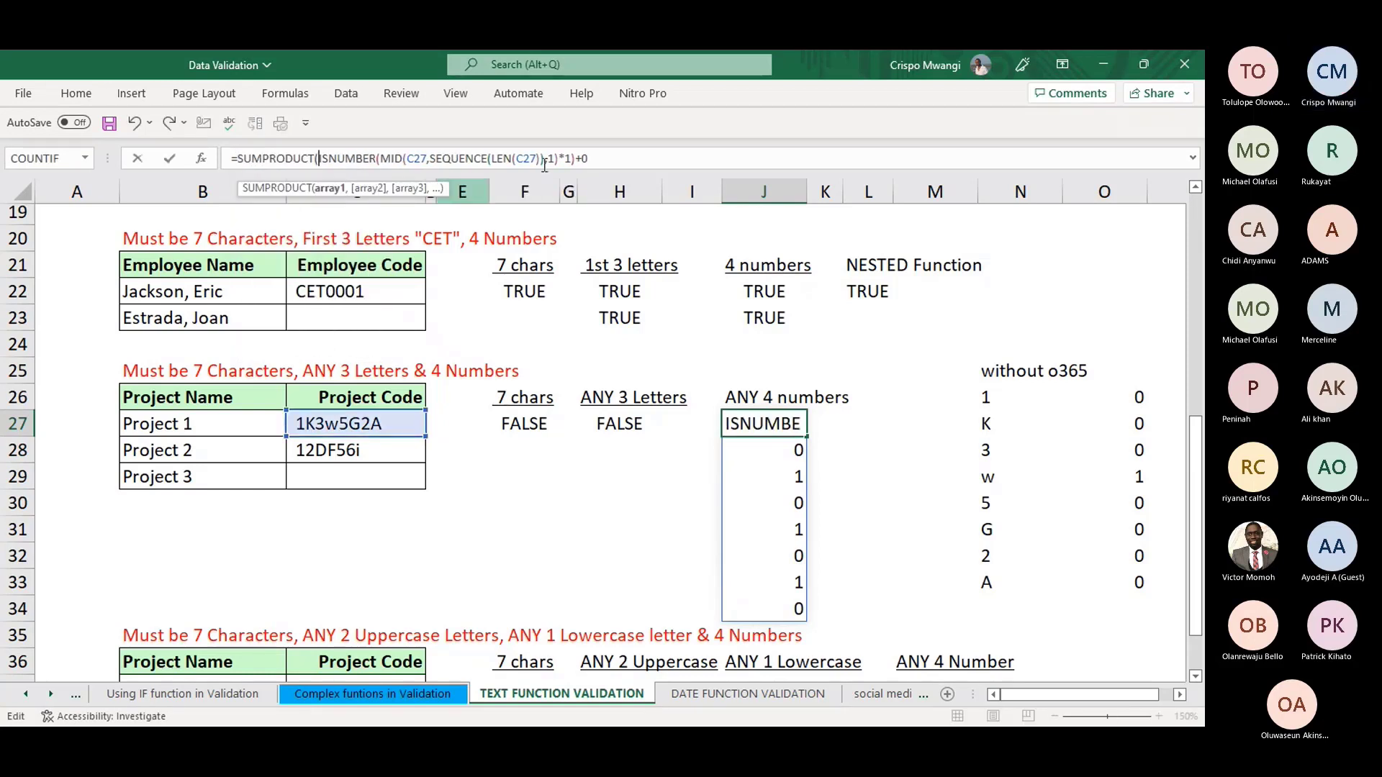
left_click(619, 159)
type(")")
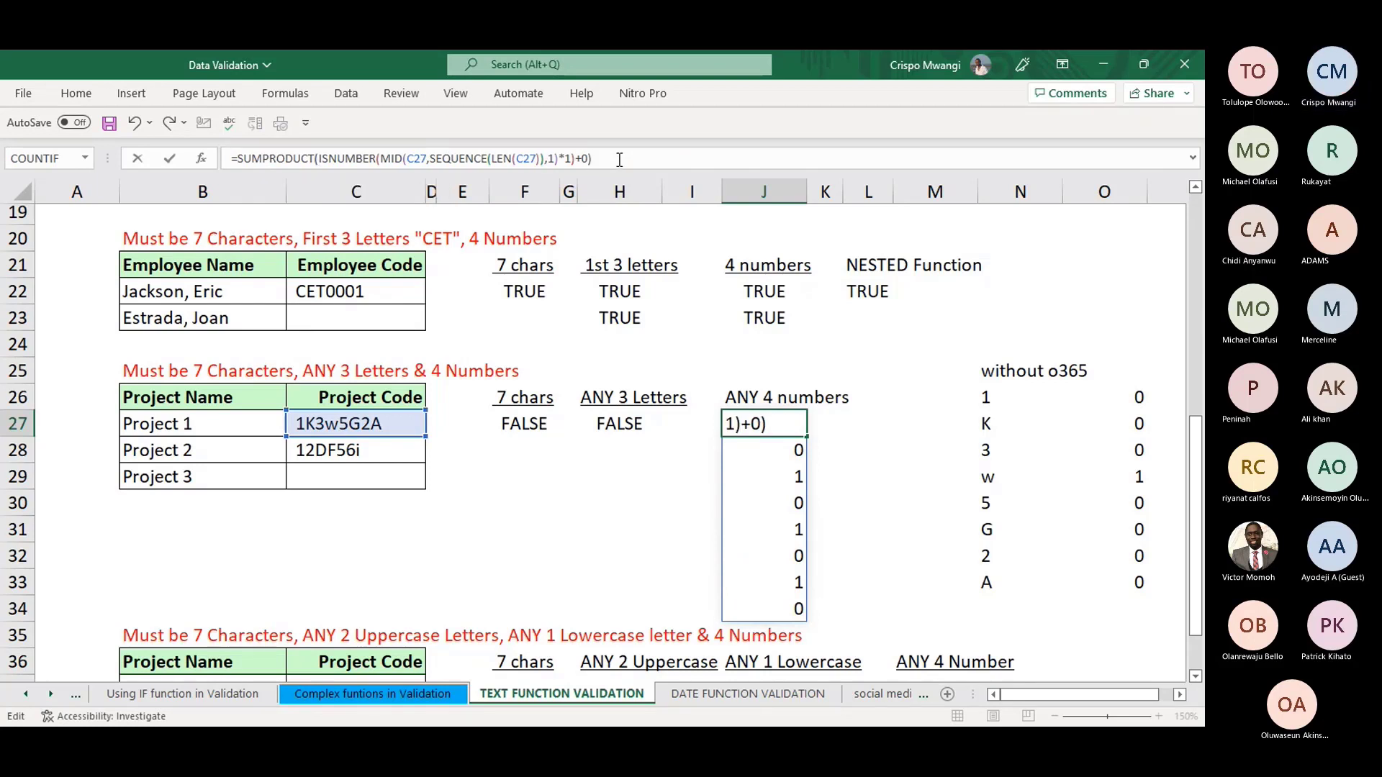
type("=4")
key("Return")
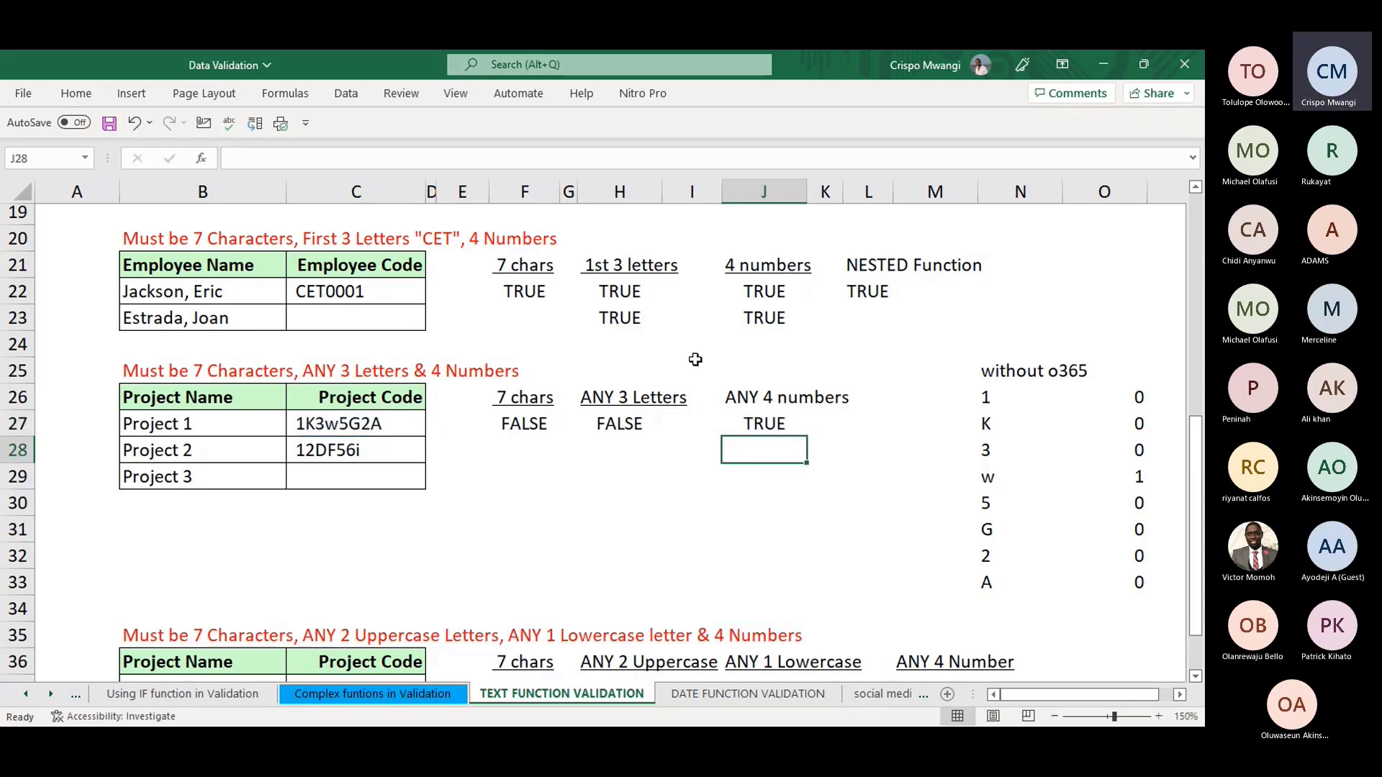
- Compare the 7 chars, ANY 3 Letters and ANY 4 numbers checks in F27, H27 and J27
left_click(624, 423)
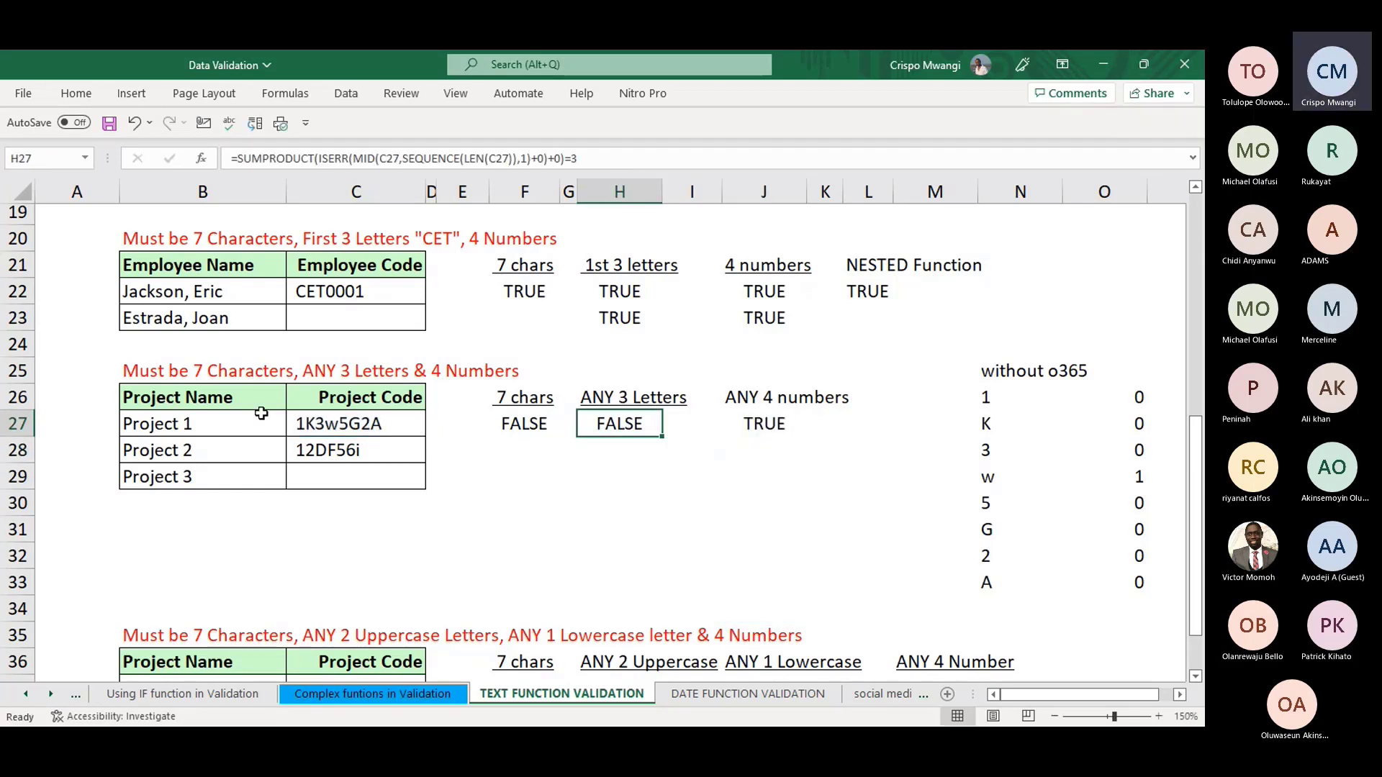
left_click(529, 424)
left_click(615, 424)
key("Right")
key("Right")
left_click(513, 424)
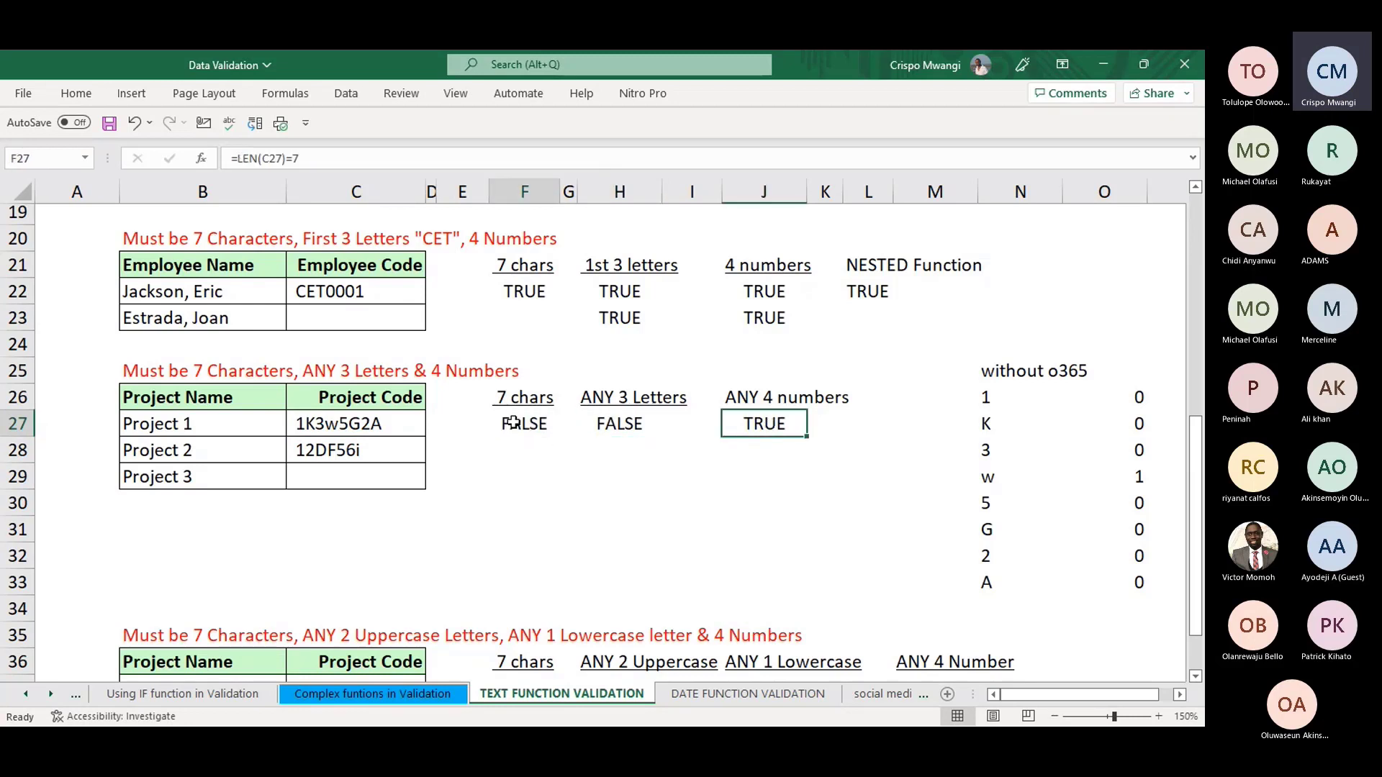
key("Right")
key("Right")
key("Right")
key("Right")
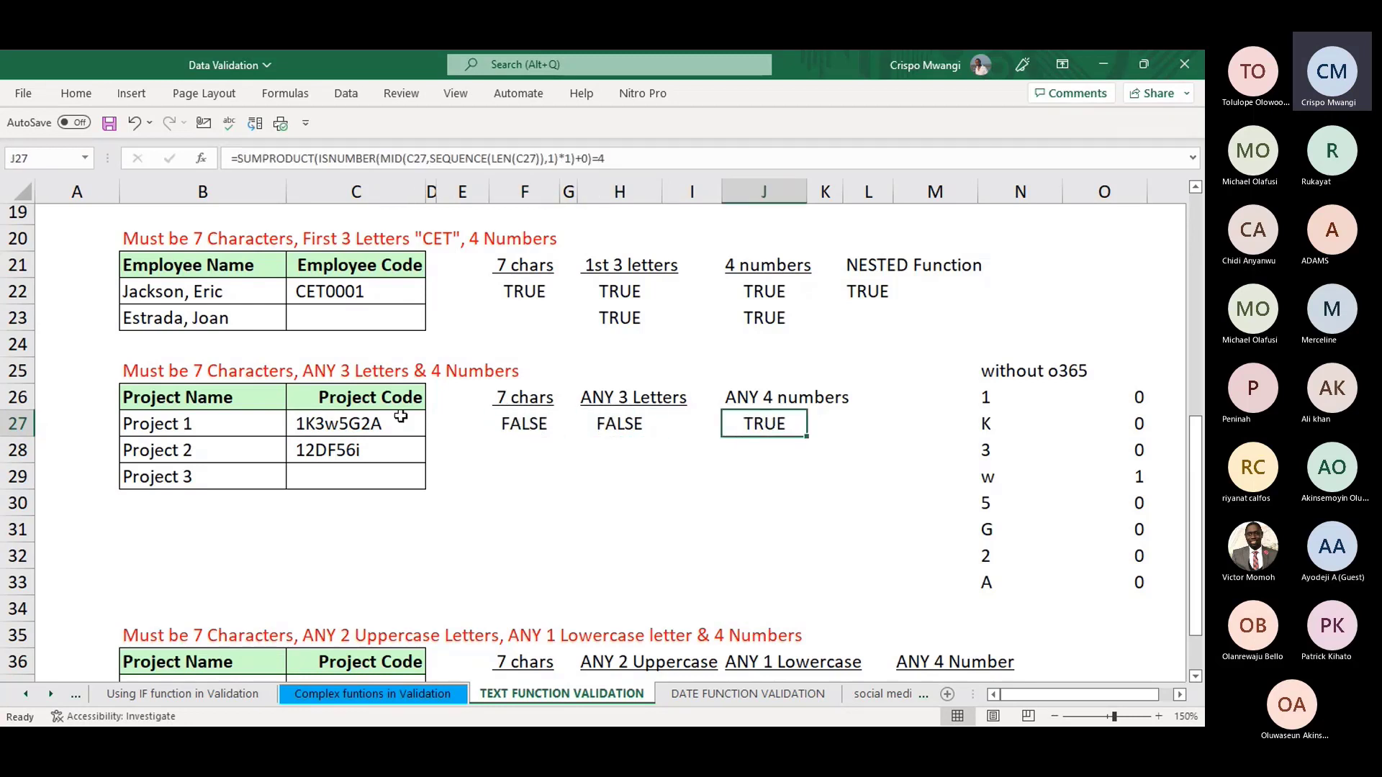
left_click(357, 424)
- Delete the trailing A so C27 reads 1K3w5G2 and confirm F27, H27, J27 show TRUE
left_click(301, 157)
key("BackSpace")
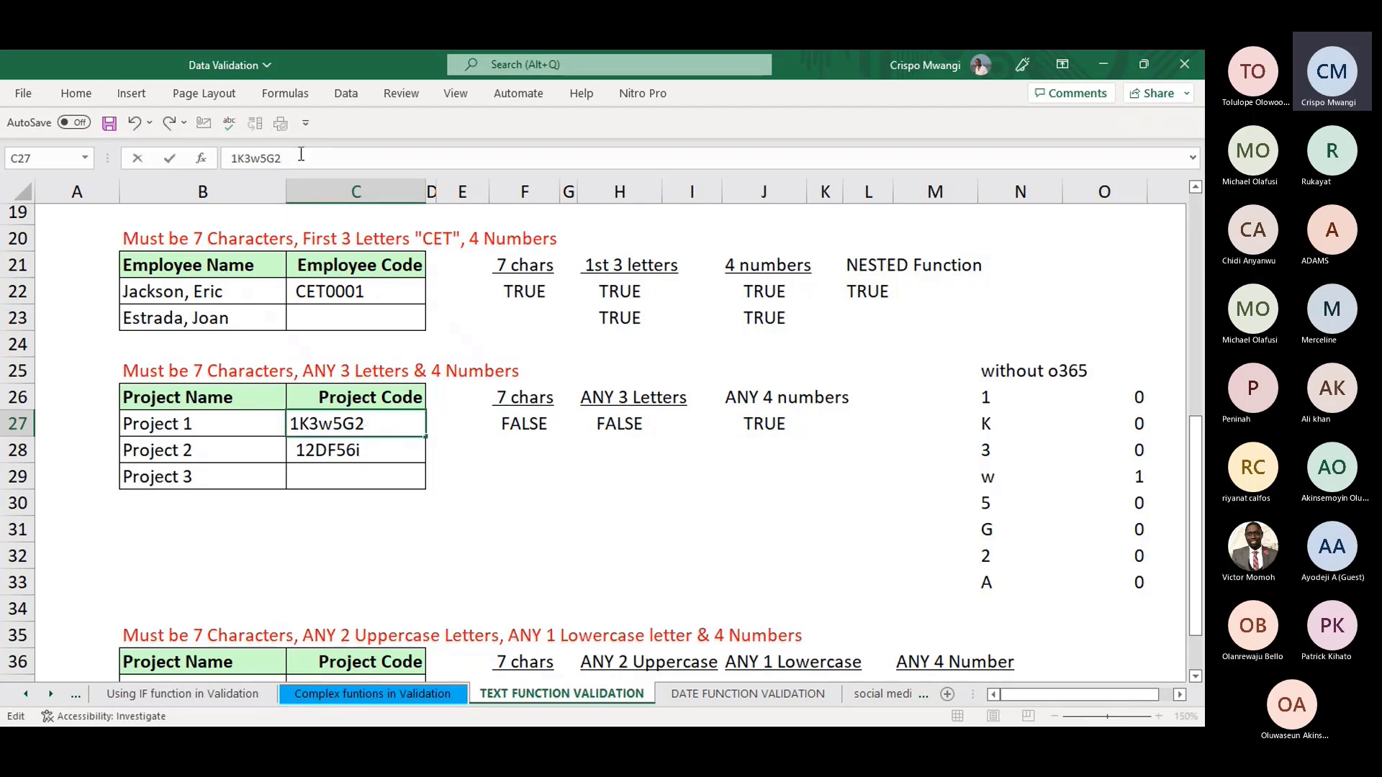
key("Return")
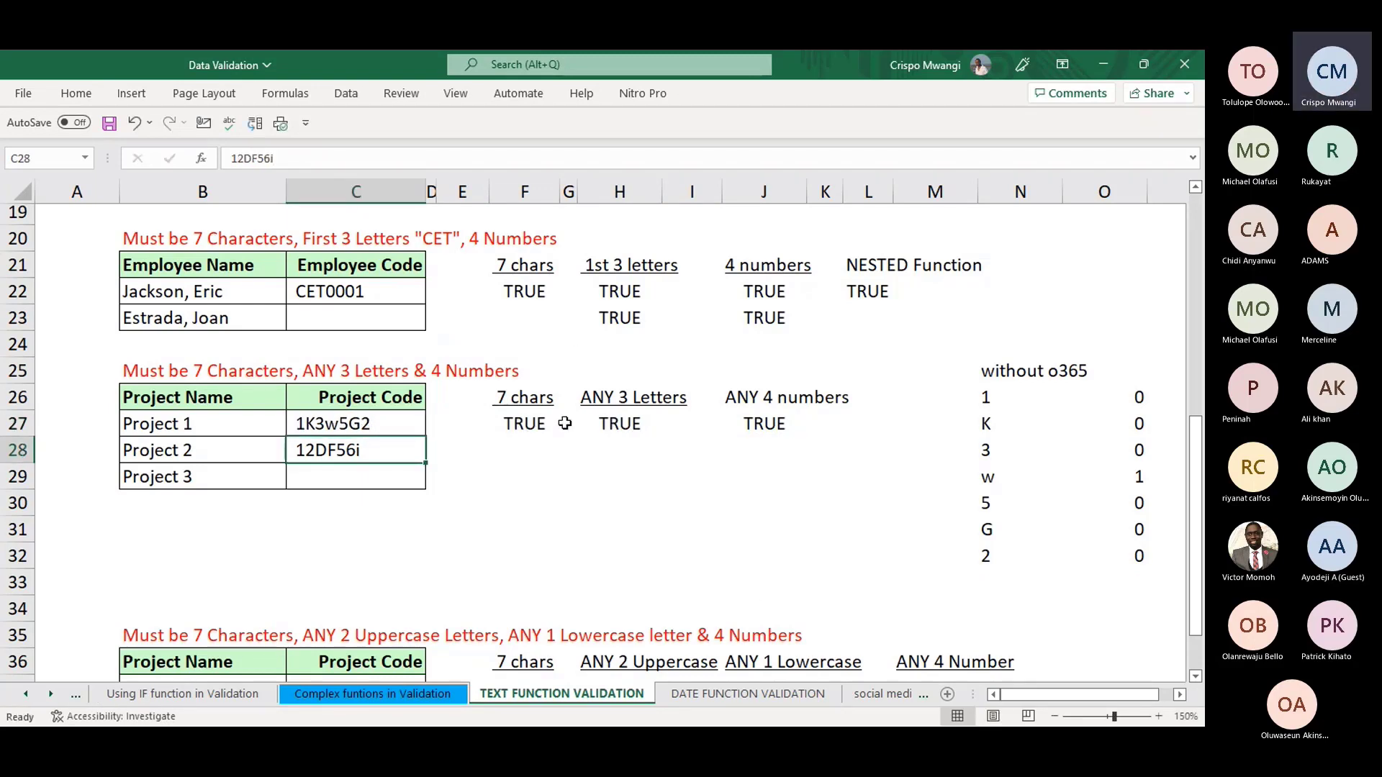
left_click(516, 423)
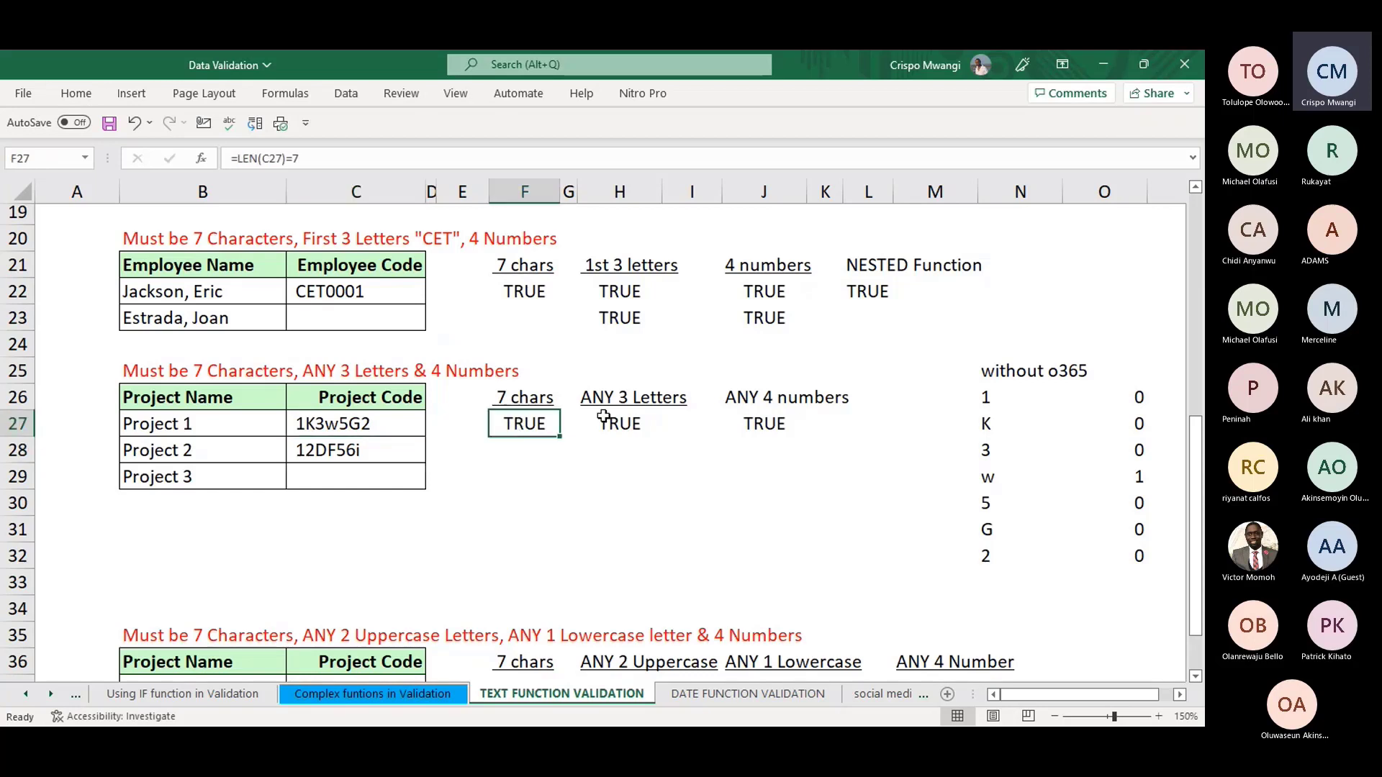
left_click(618, 423)
left_click(771, 425)
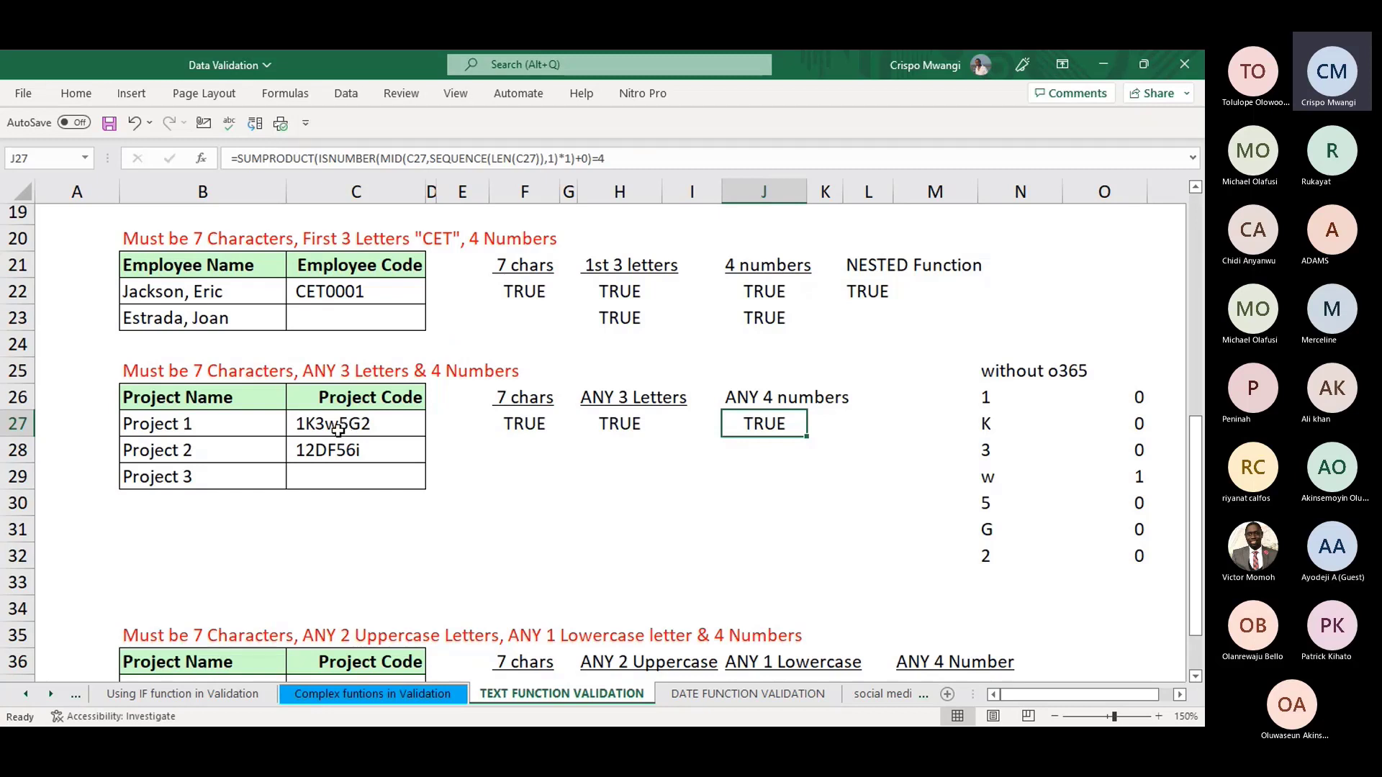
- Select project codes C27:C29 and review the F27, H27 and J27 formulas
left_click_drag(338, 430, 343, 487)
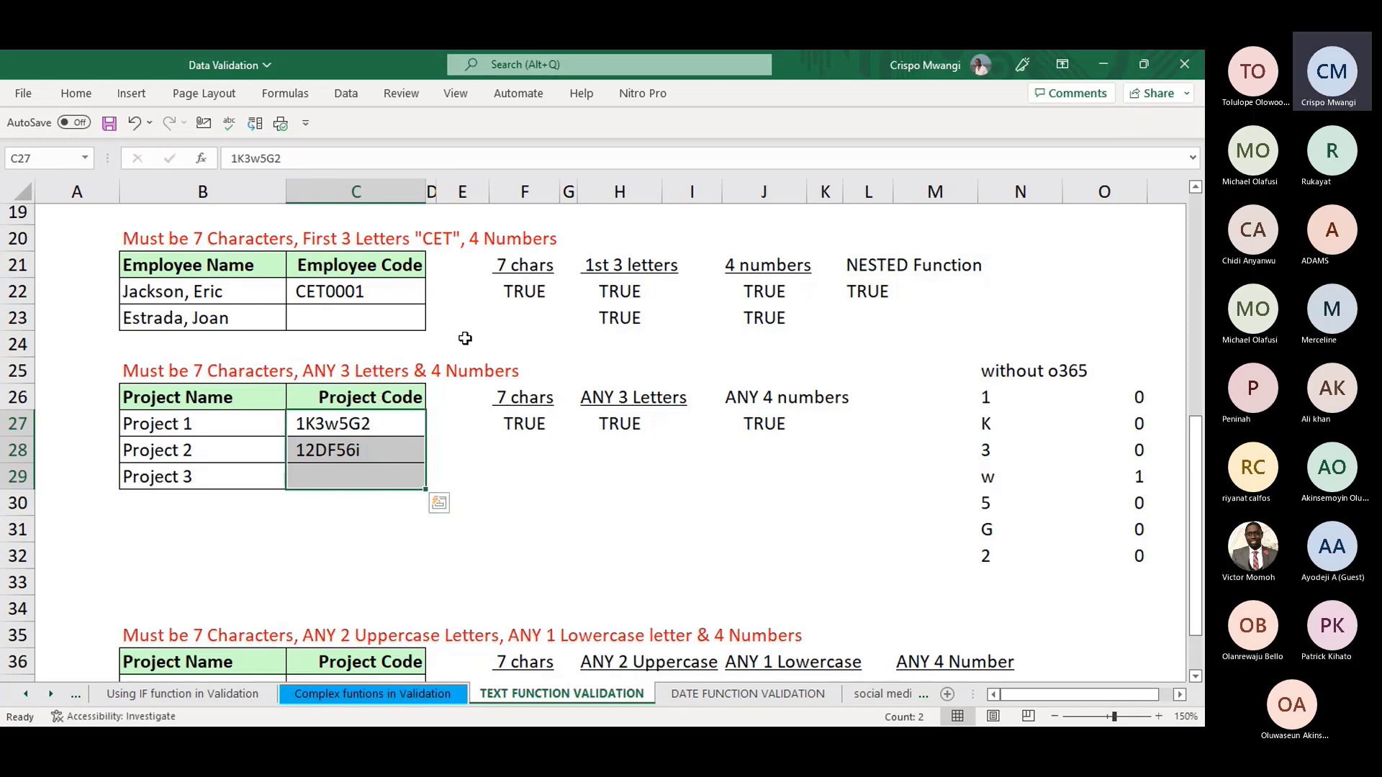
left_click(614, 425)
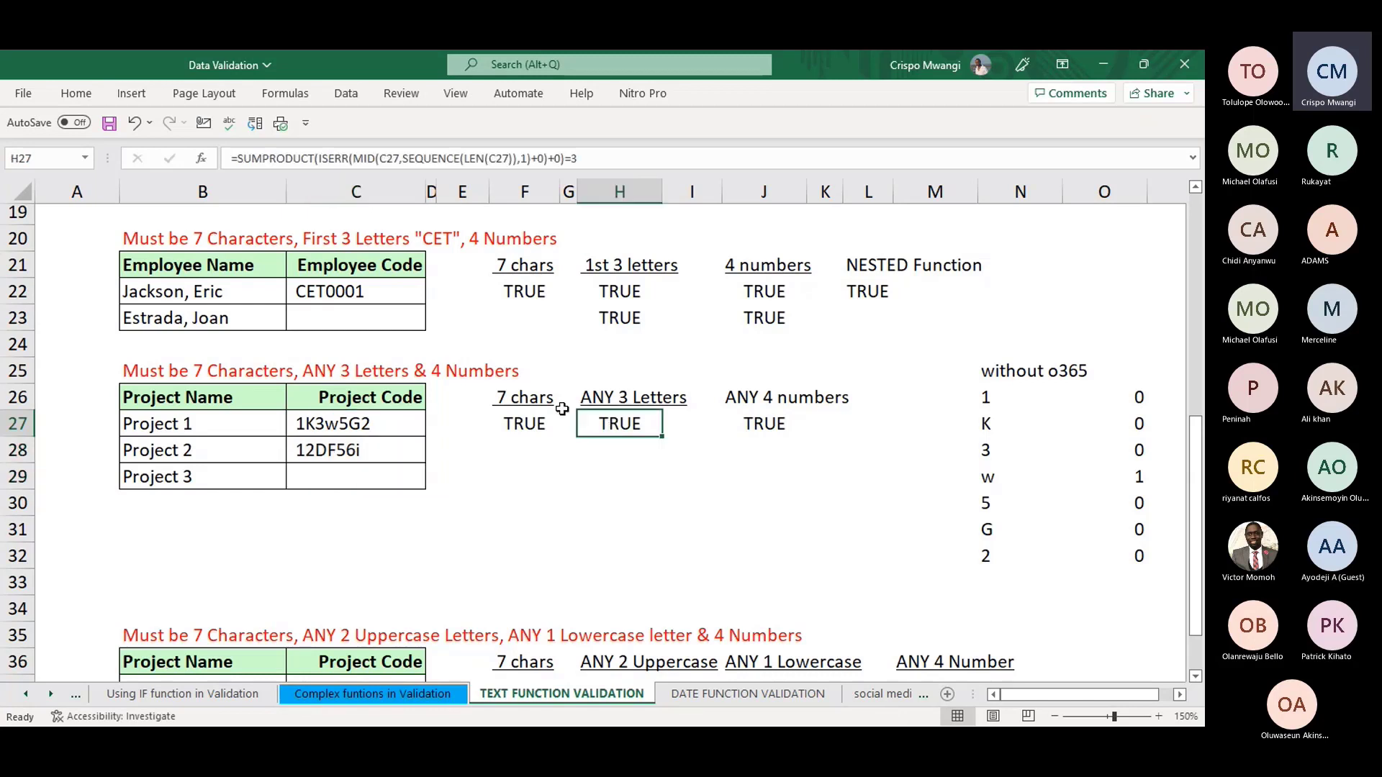
left_click(511, 425)
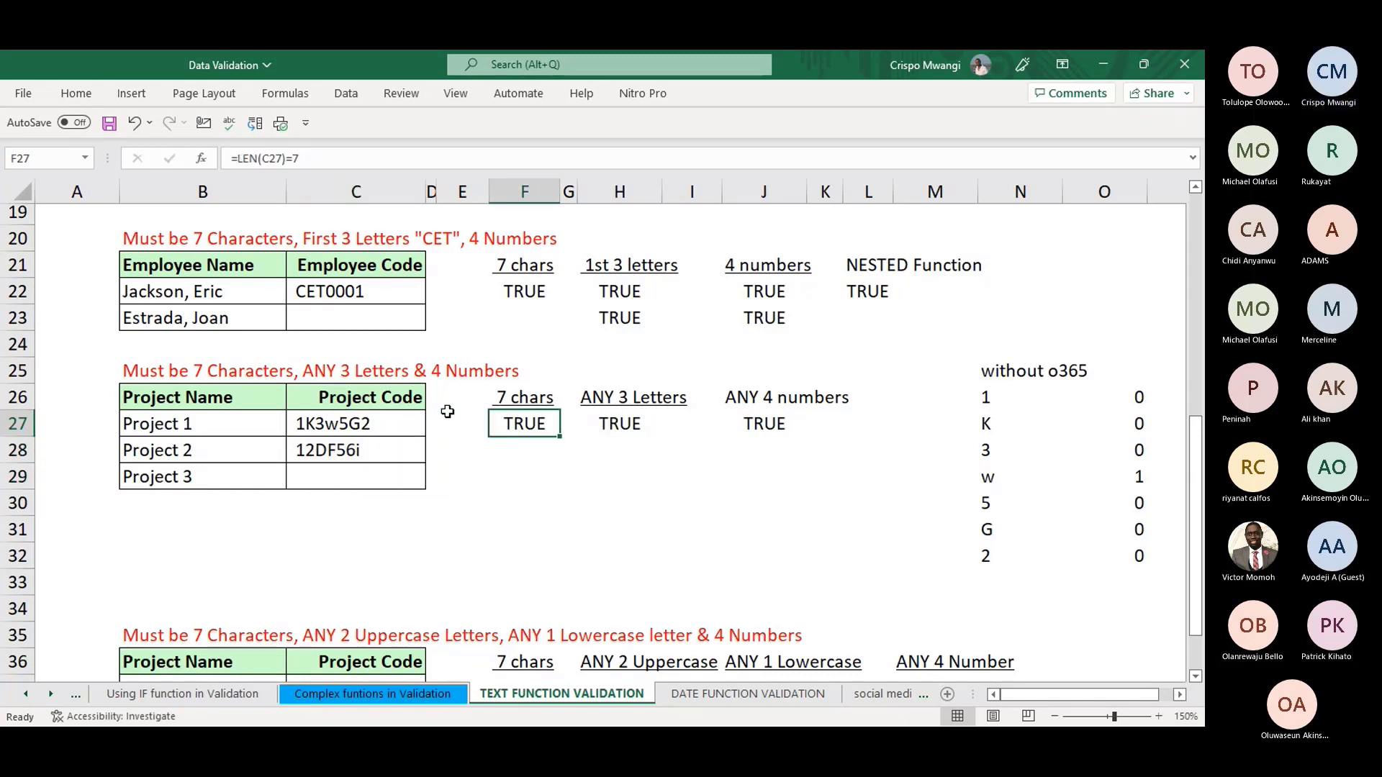
left_click(765, 426)
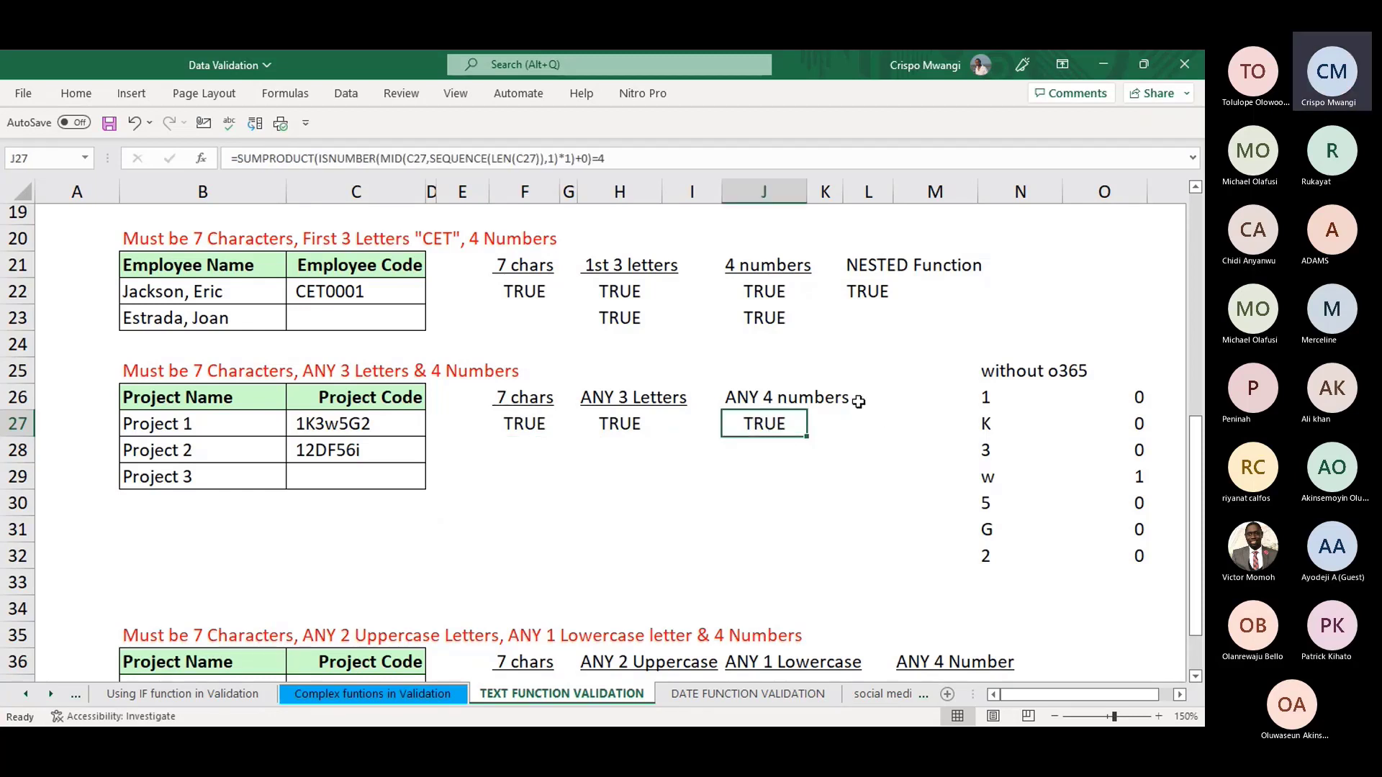
left_click(242, 158)
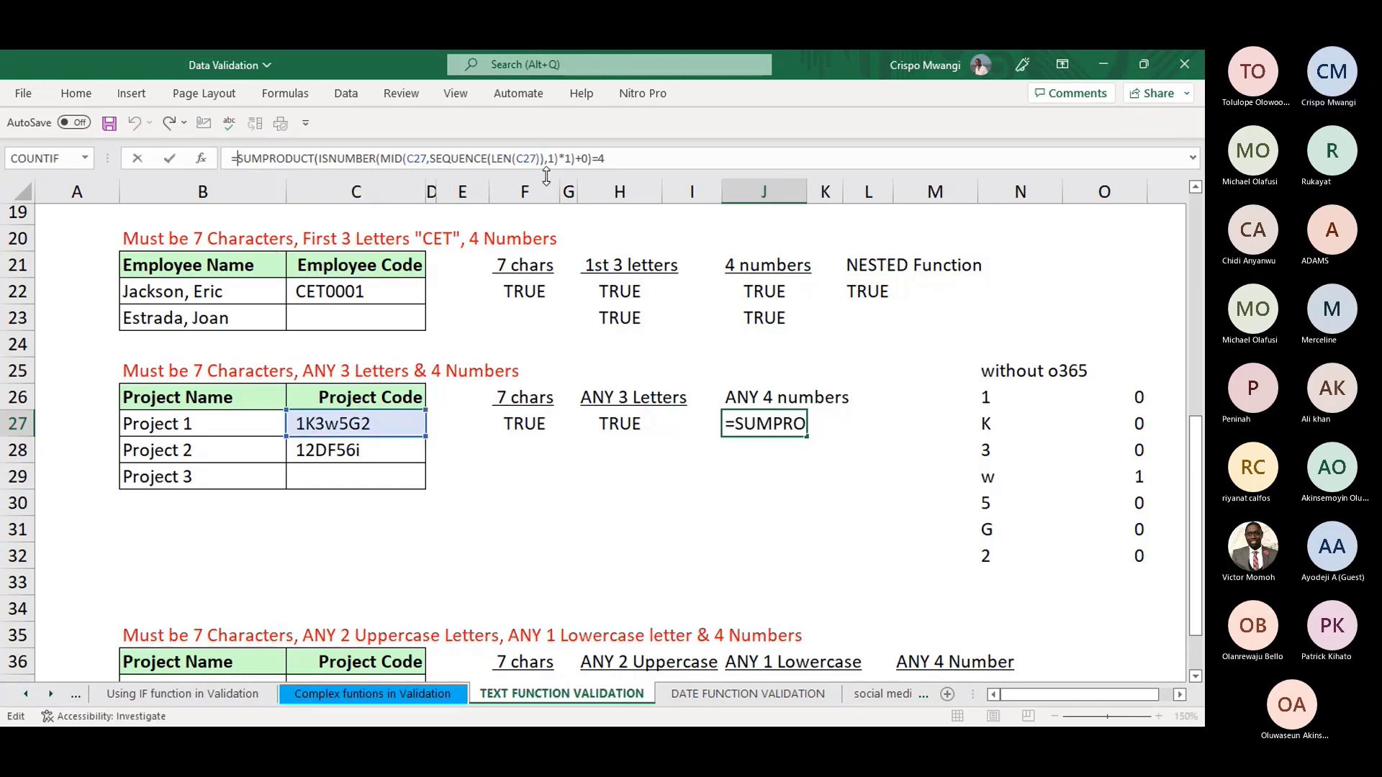
- Start J27's formula with AND( on its own line and store it as text with an apostrophe
key("ctrl+shift+u")
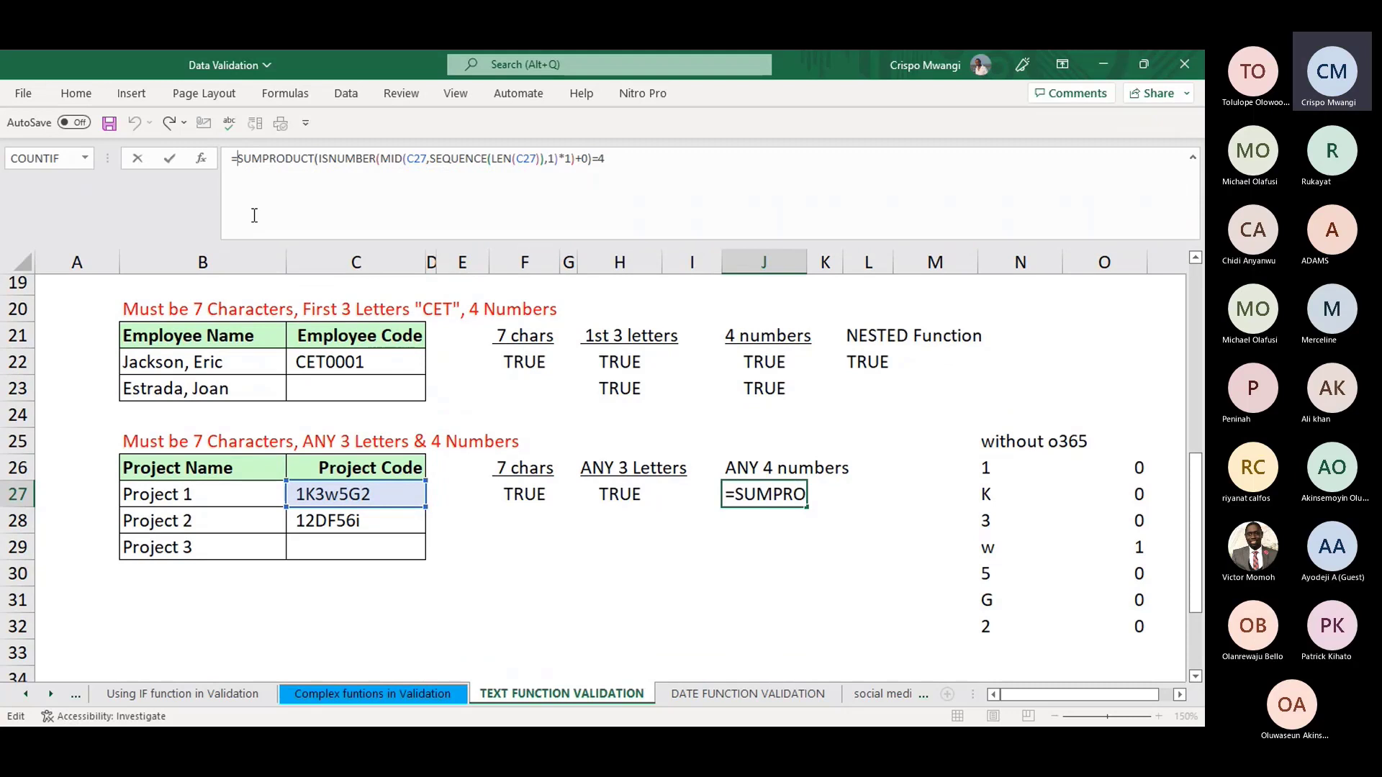
type("a")
key("BackSpace")
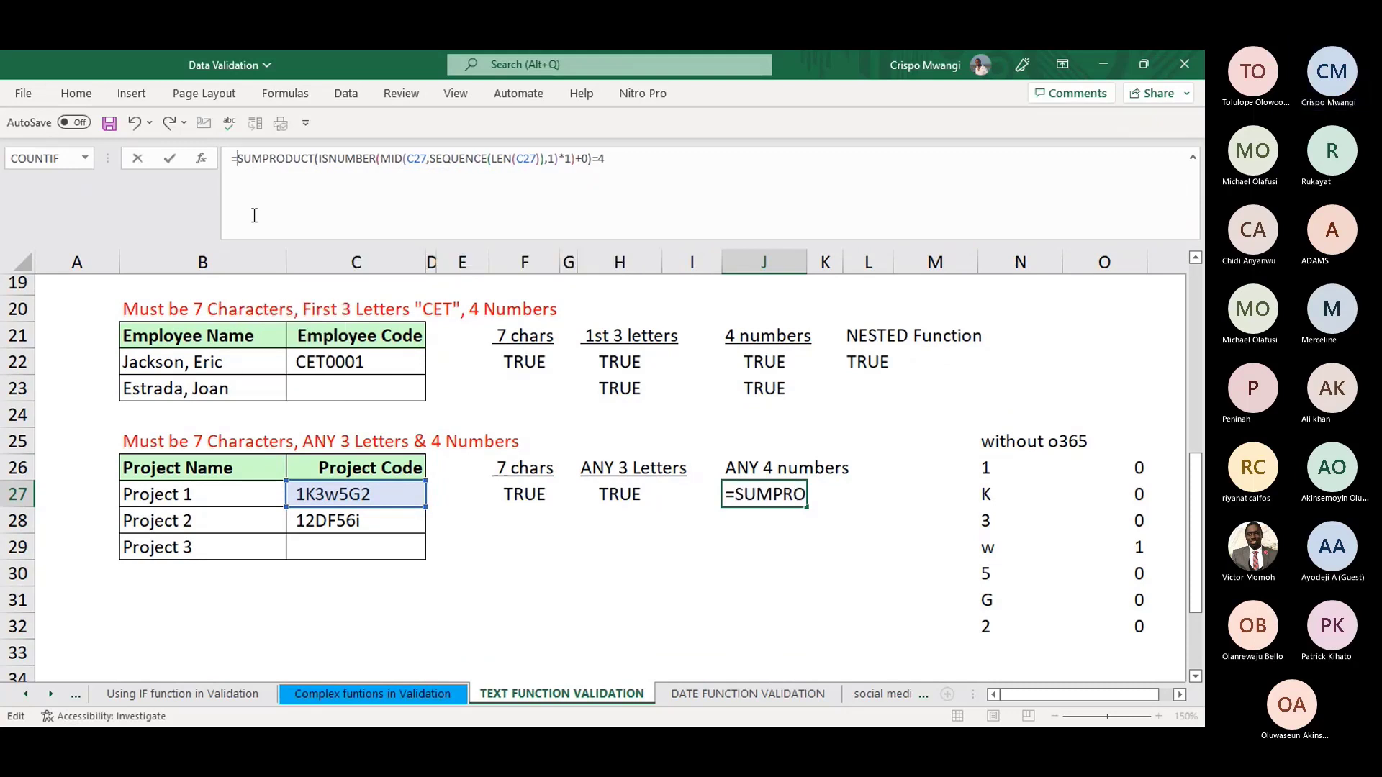
type("AND")
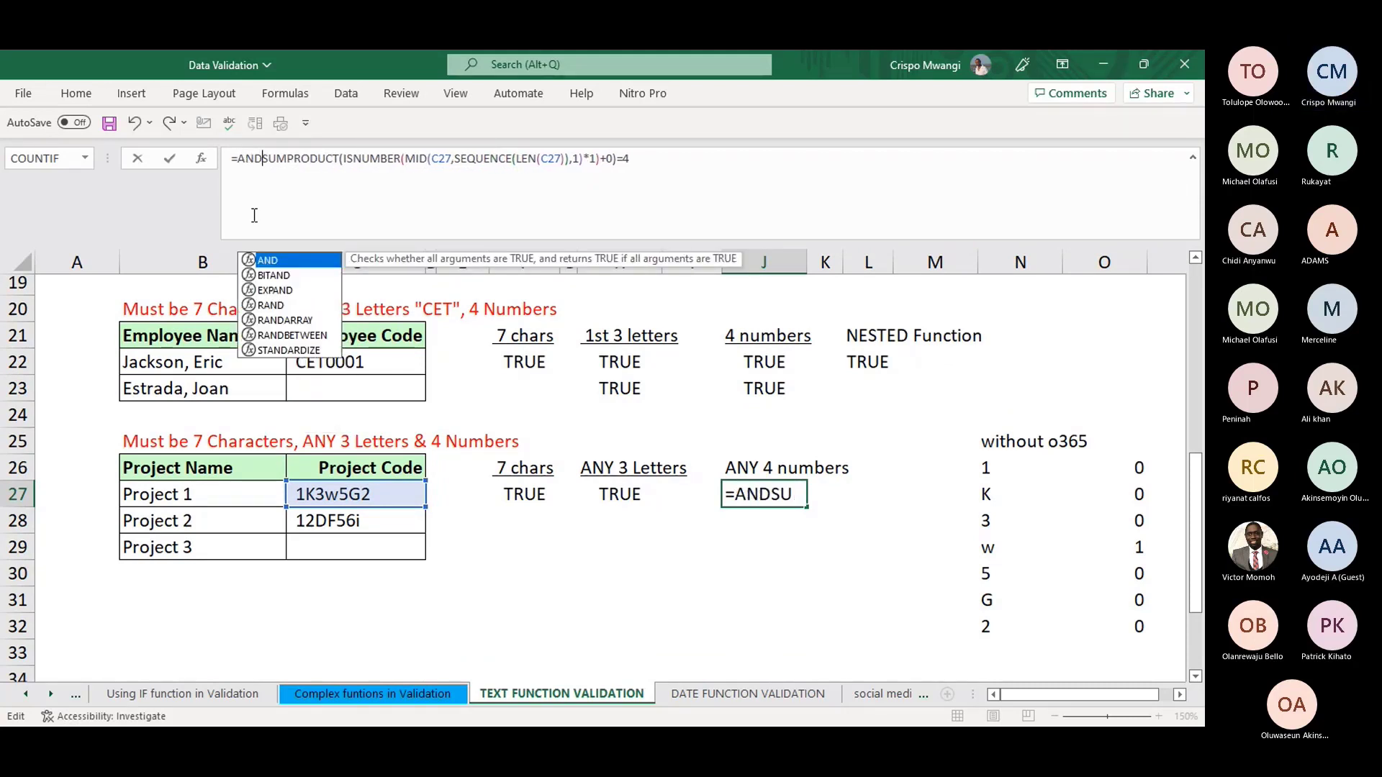
type("(")
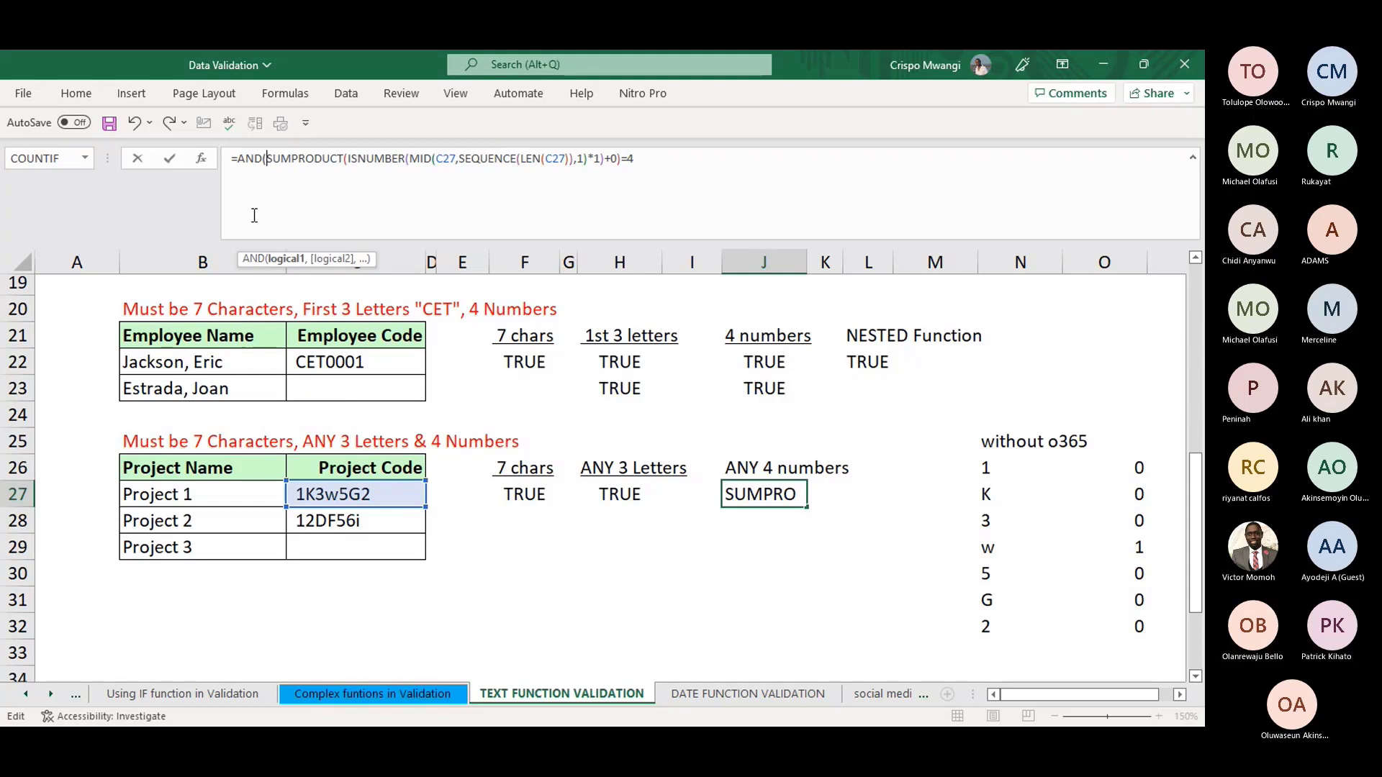
key("alt+Return")
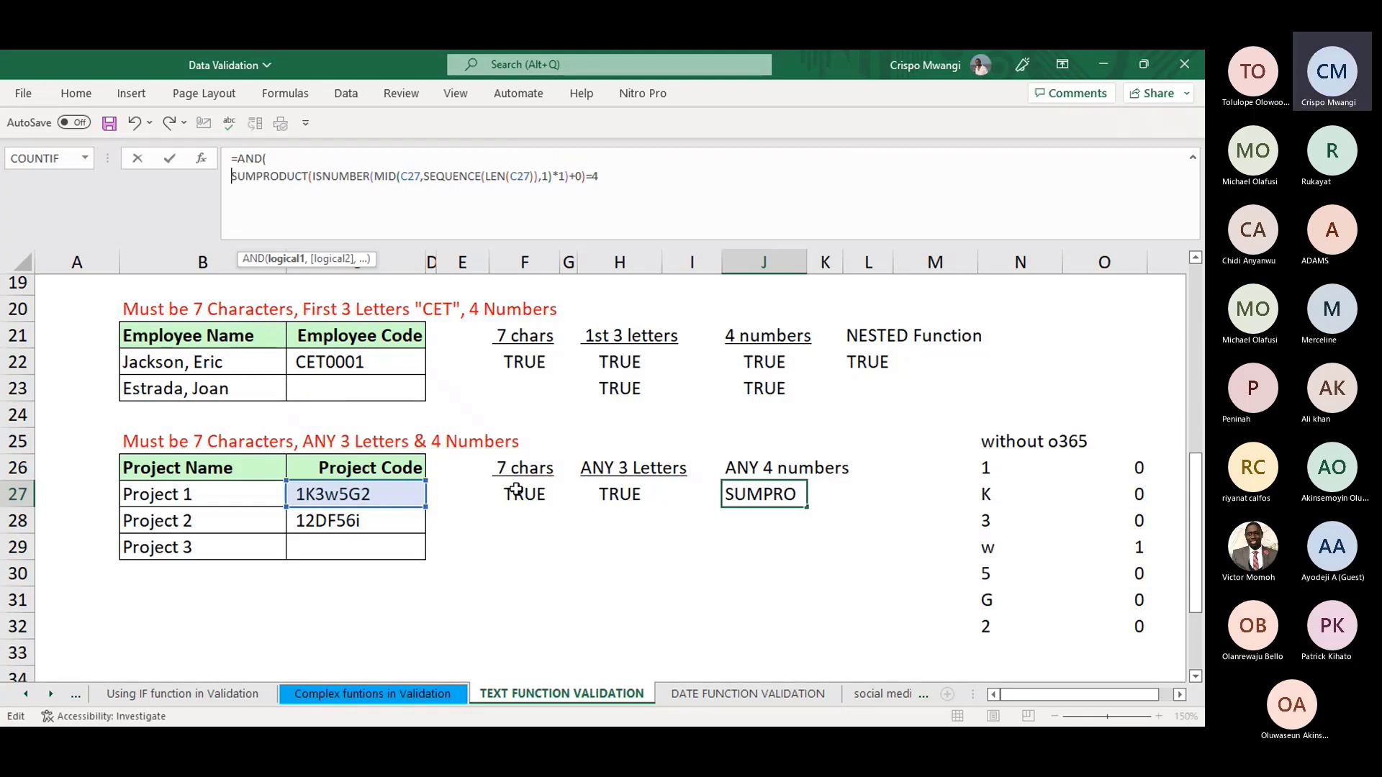
left_click(234, 158)
type("'")
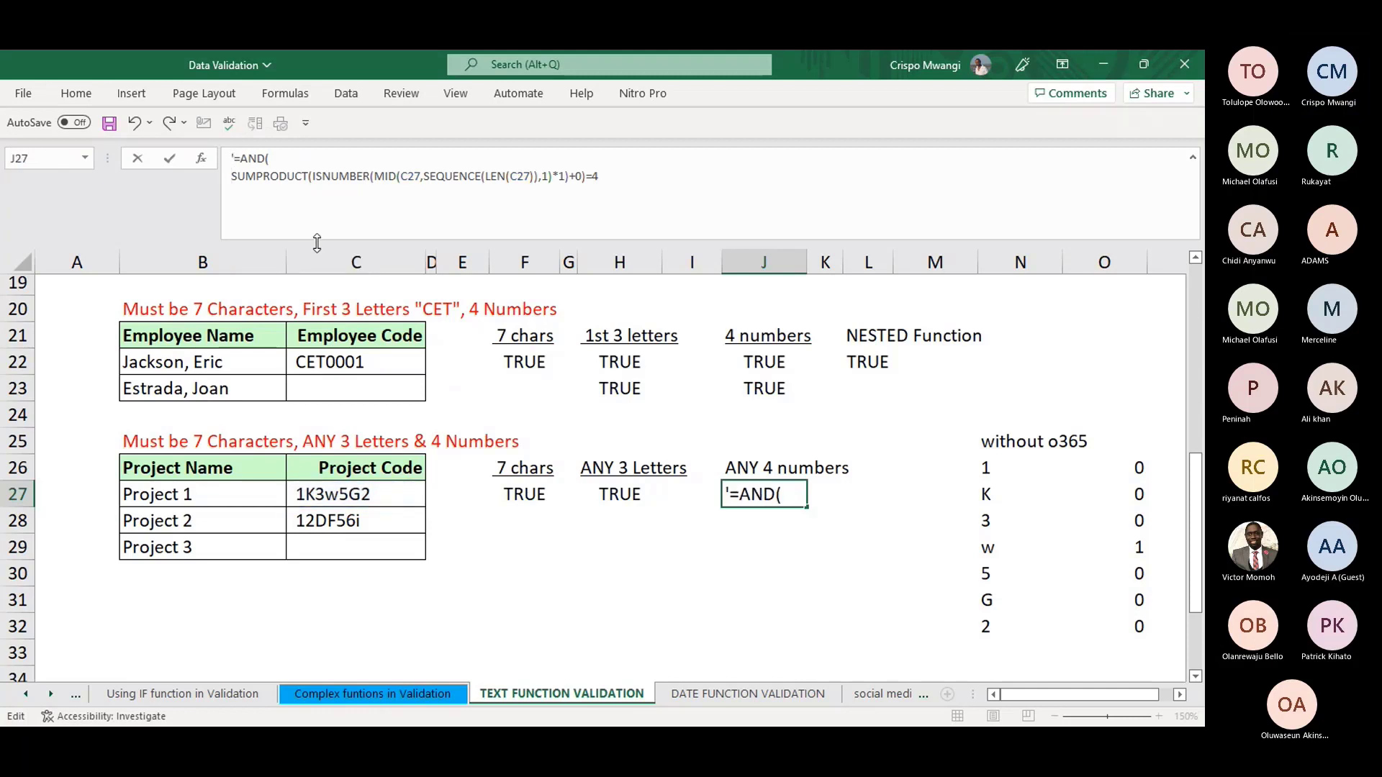
key("ctrl+Return")
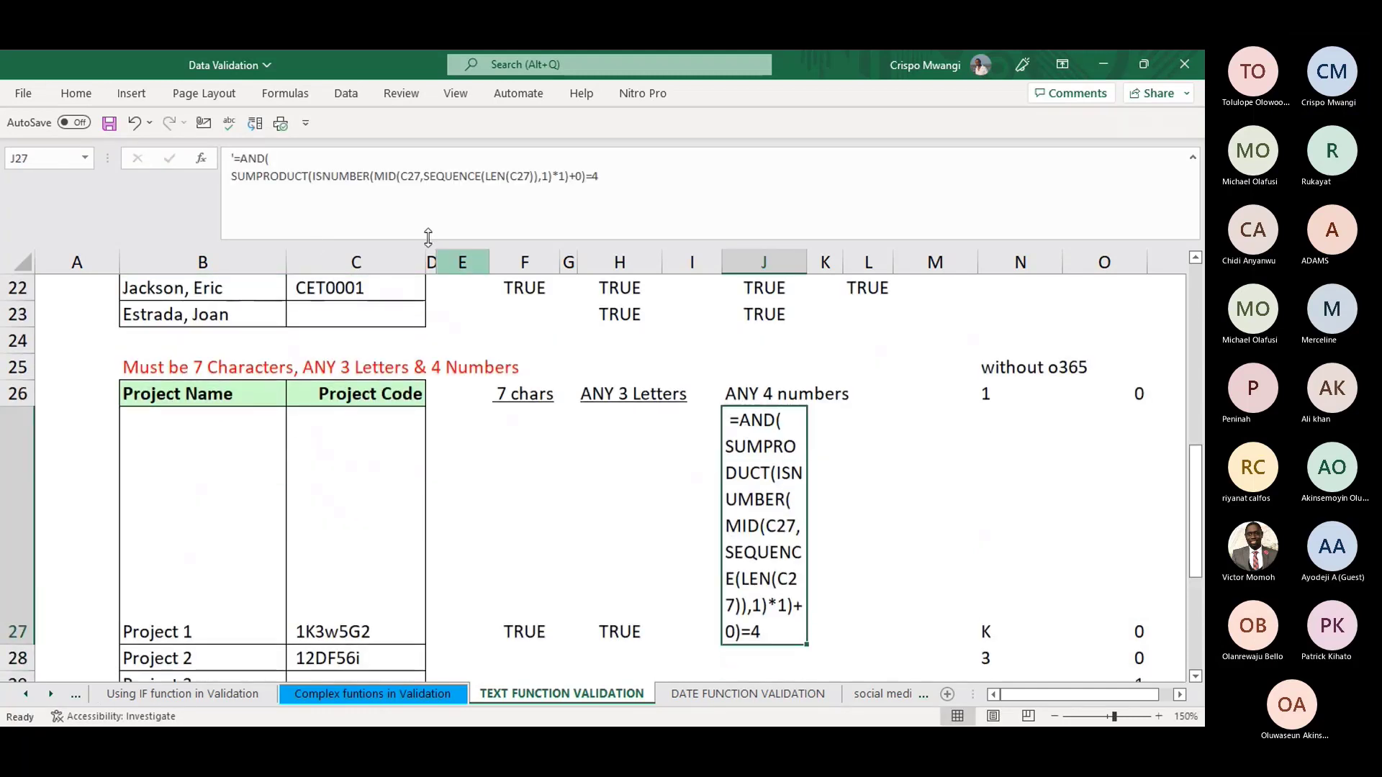
- Copy LEN(C27)=7 from F27 and paste it as AND's first argument in J27
left_click(526, 631)
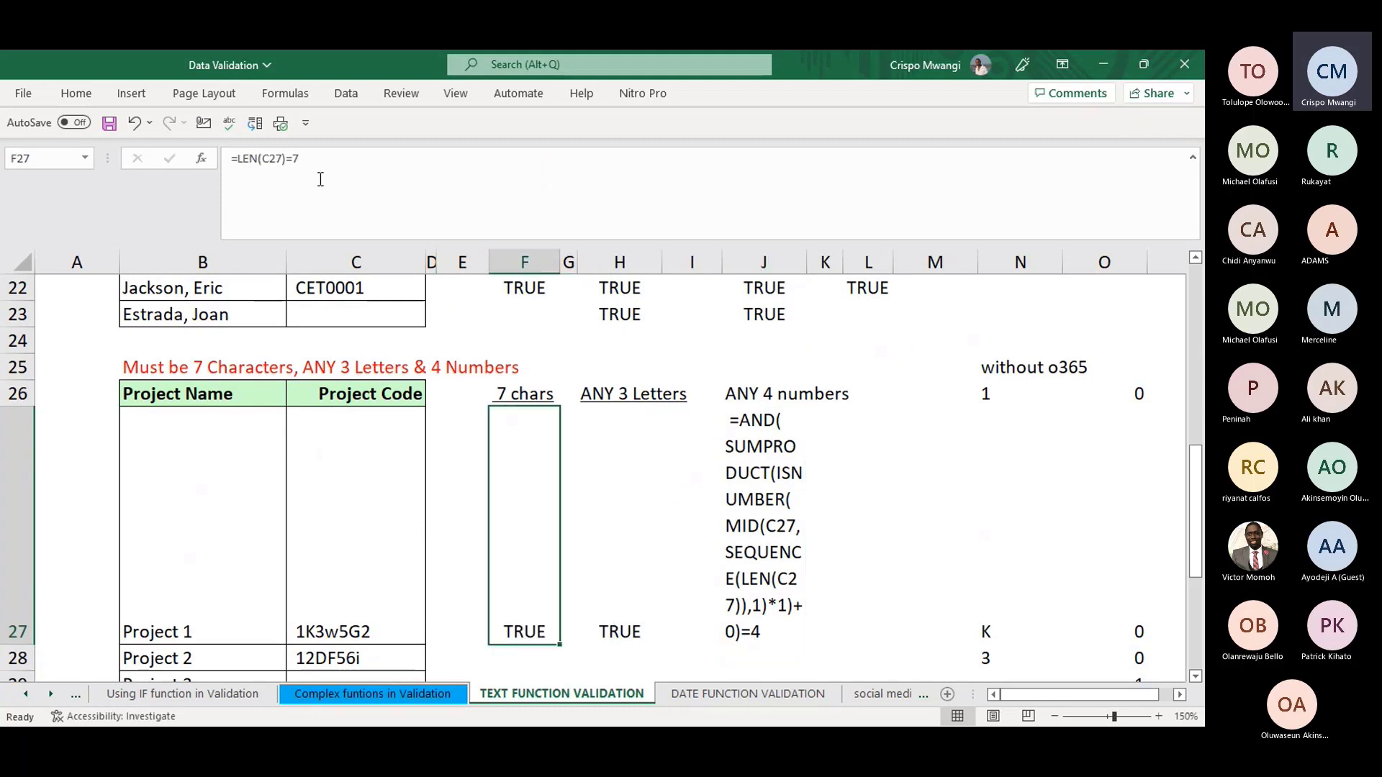
left_click_drag(328, 159, 237, 160)
key("ctrl+c")
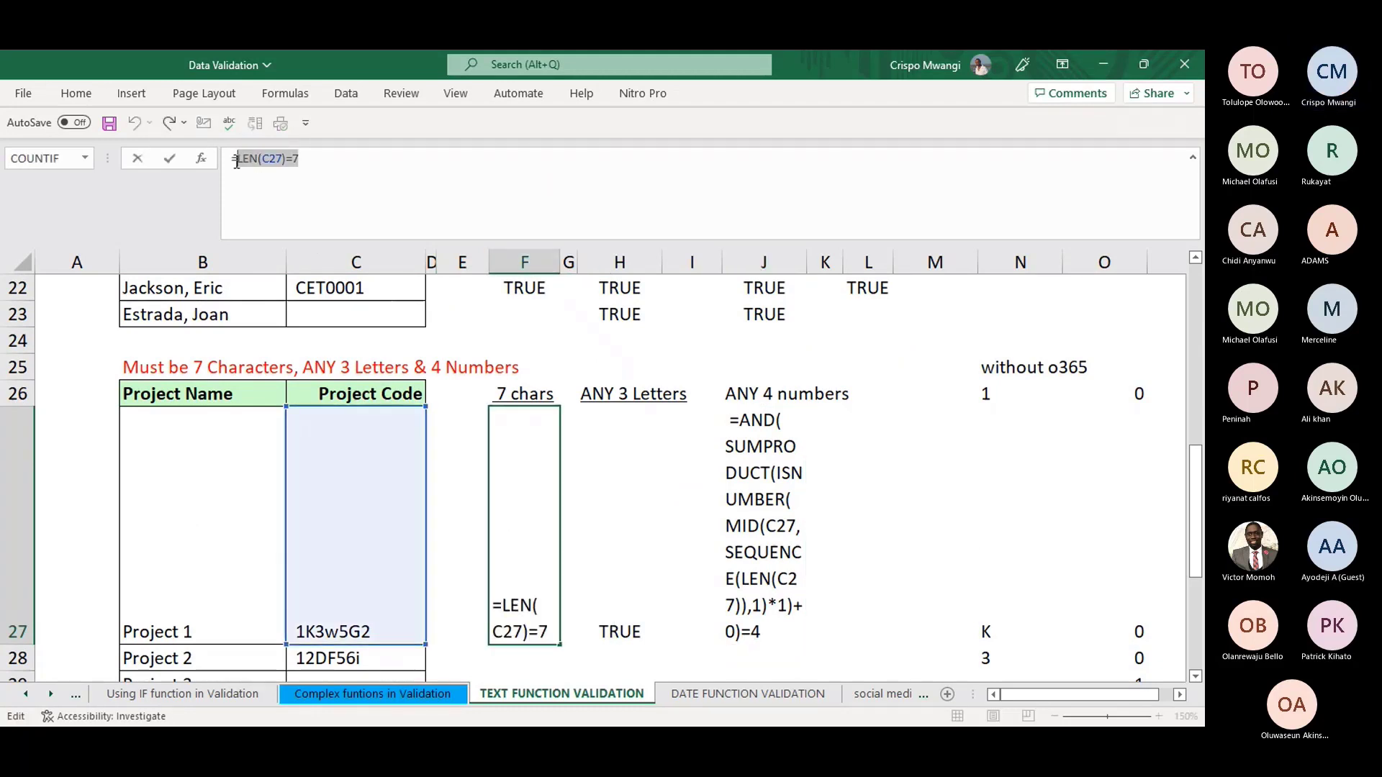
key("Return")
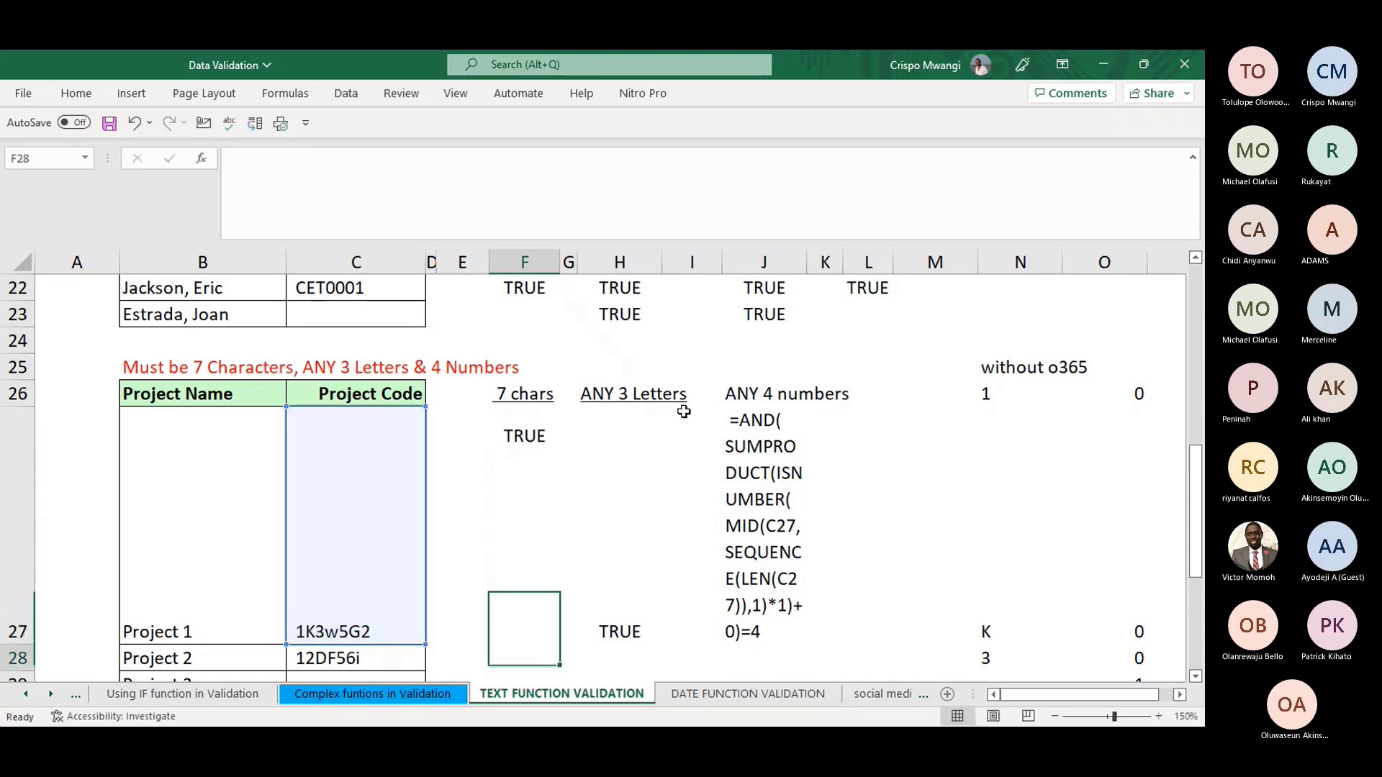
left_click(763, 518)
left_click(288, 158)
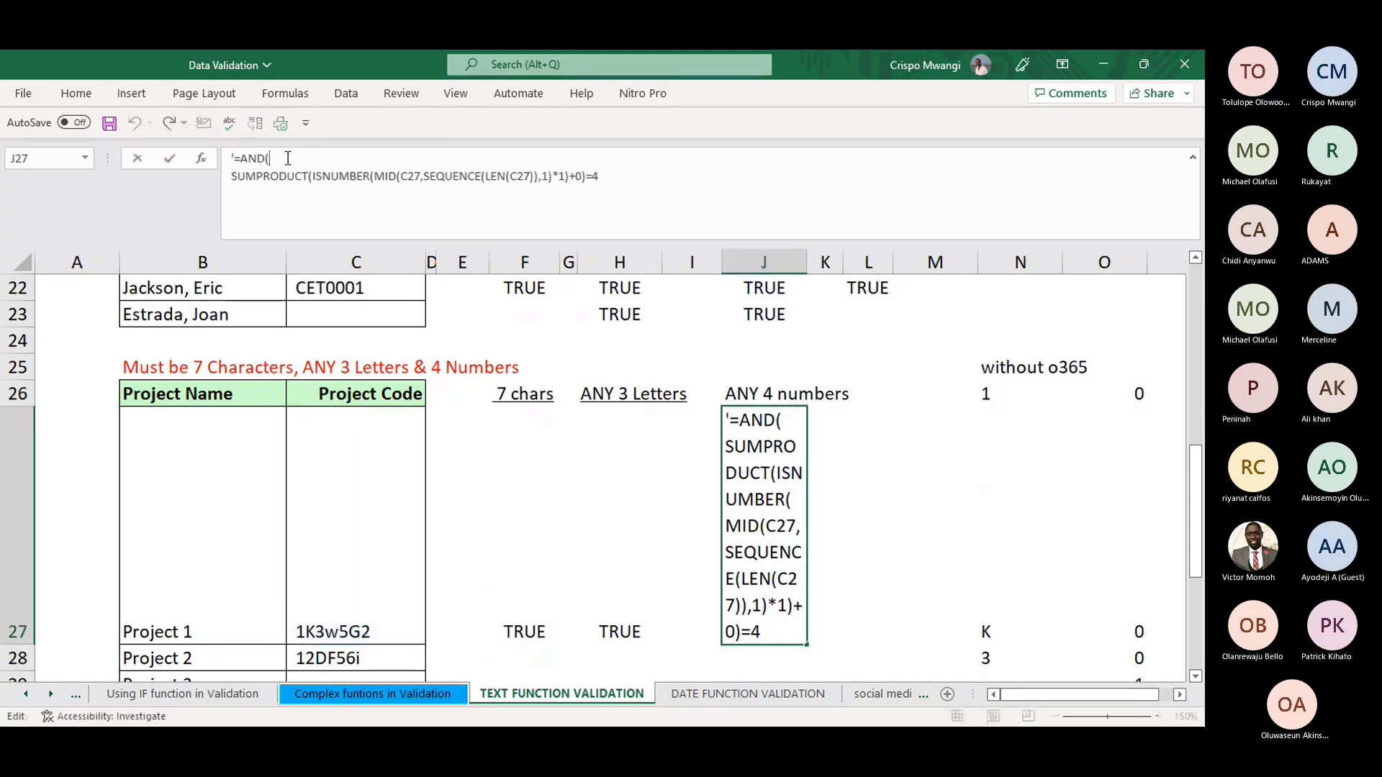
key("ctrl+v")
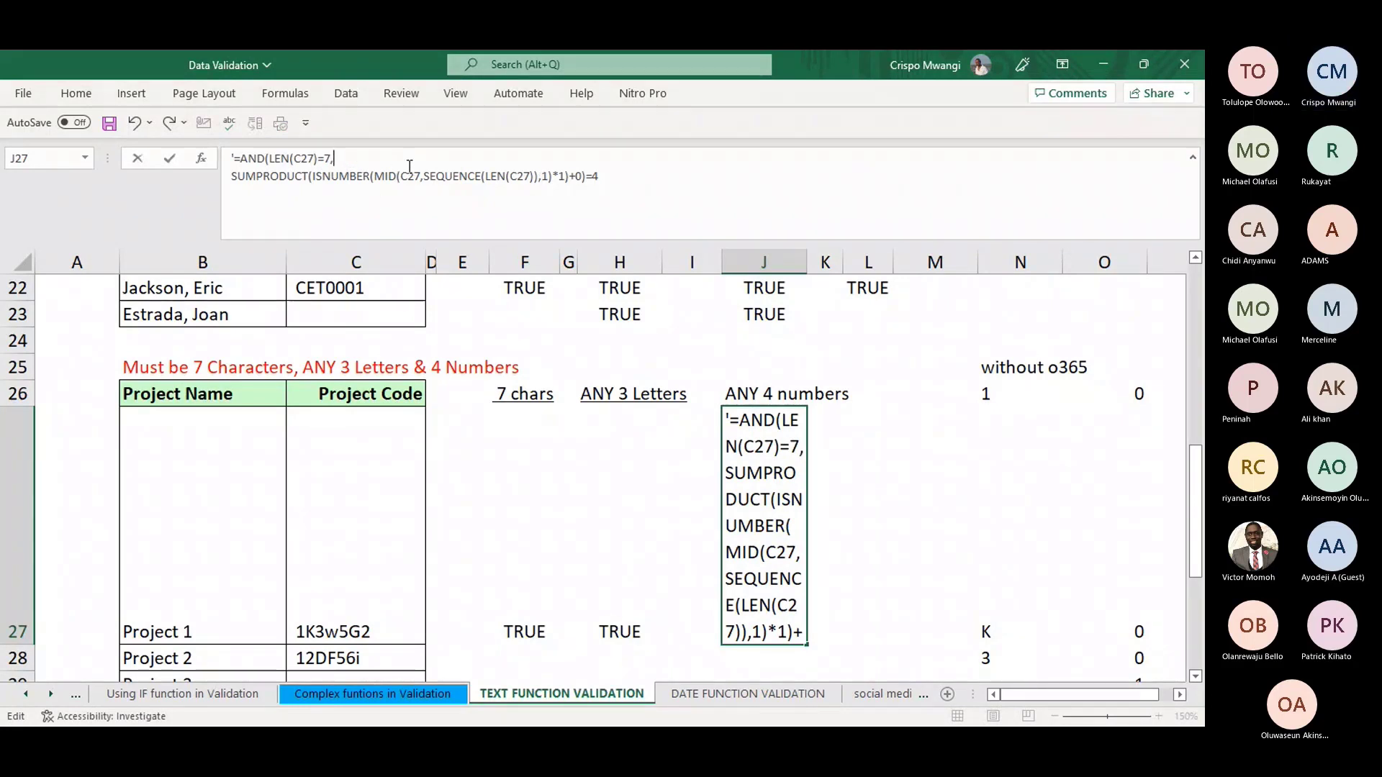
key("alt+Return")
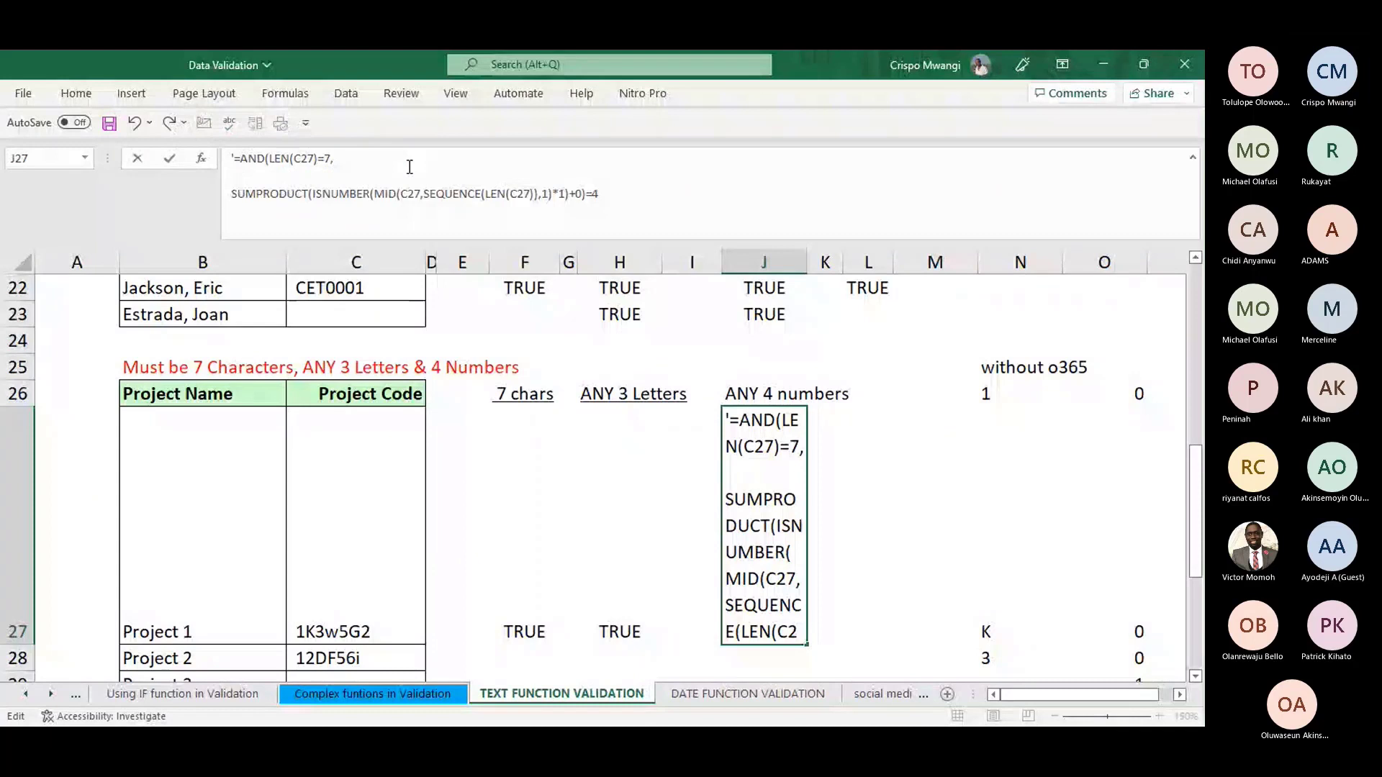
- Bring H27's LEN 7-character length test into J27's combined formula
left_click(619, 631)
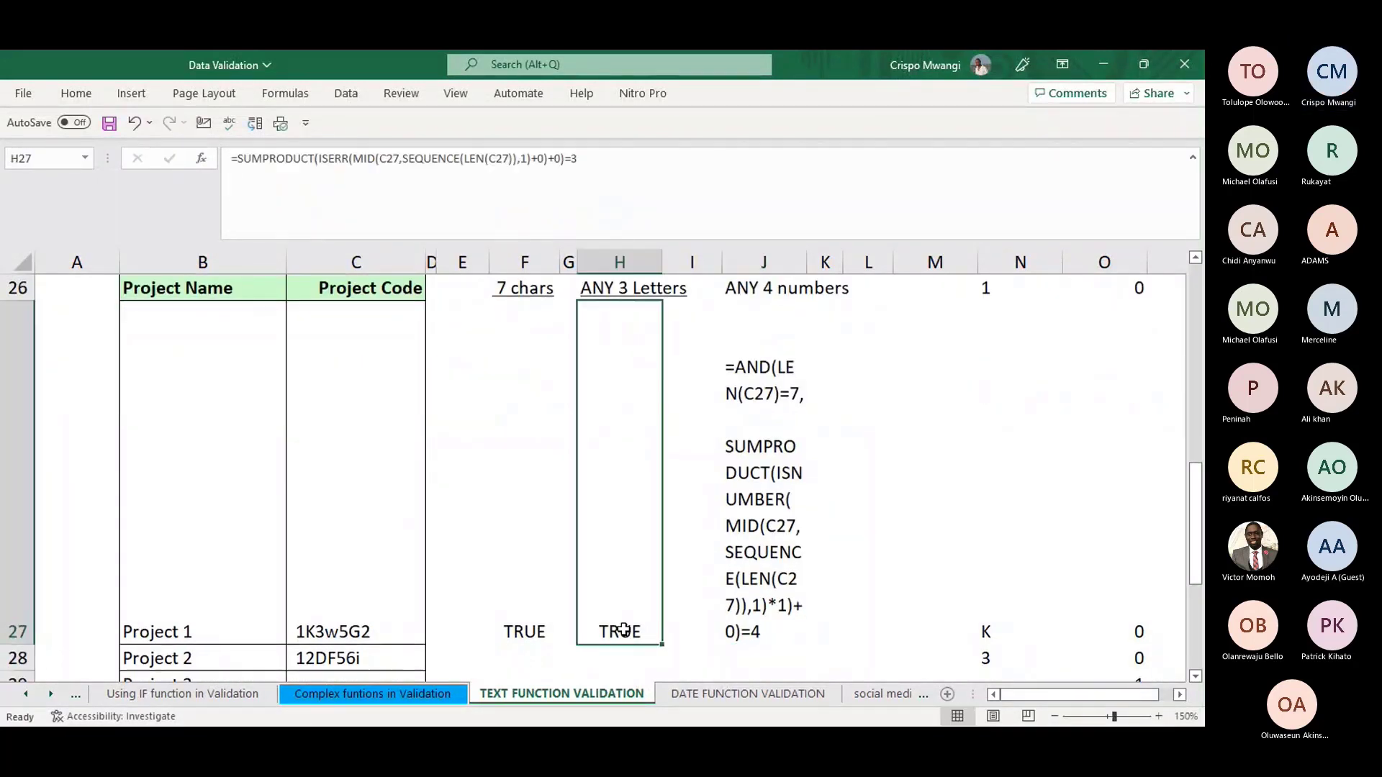
left_click_drag(577, 159, 238, 166)
key("ctrl+v")
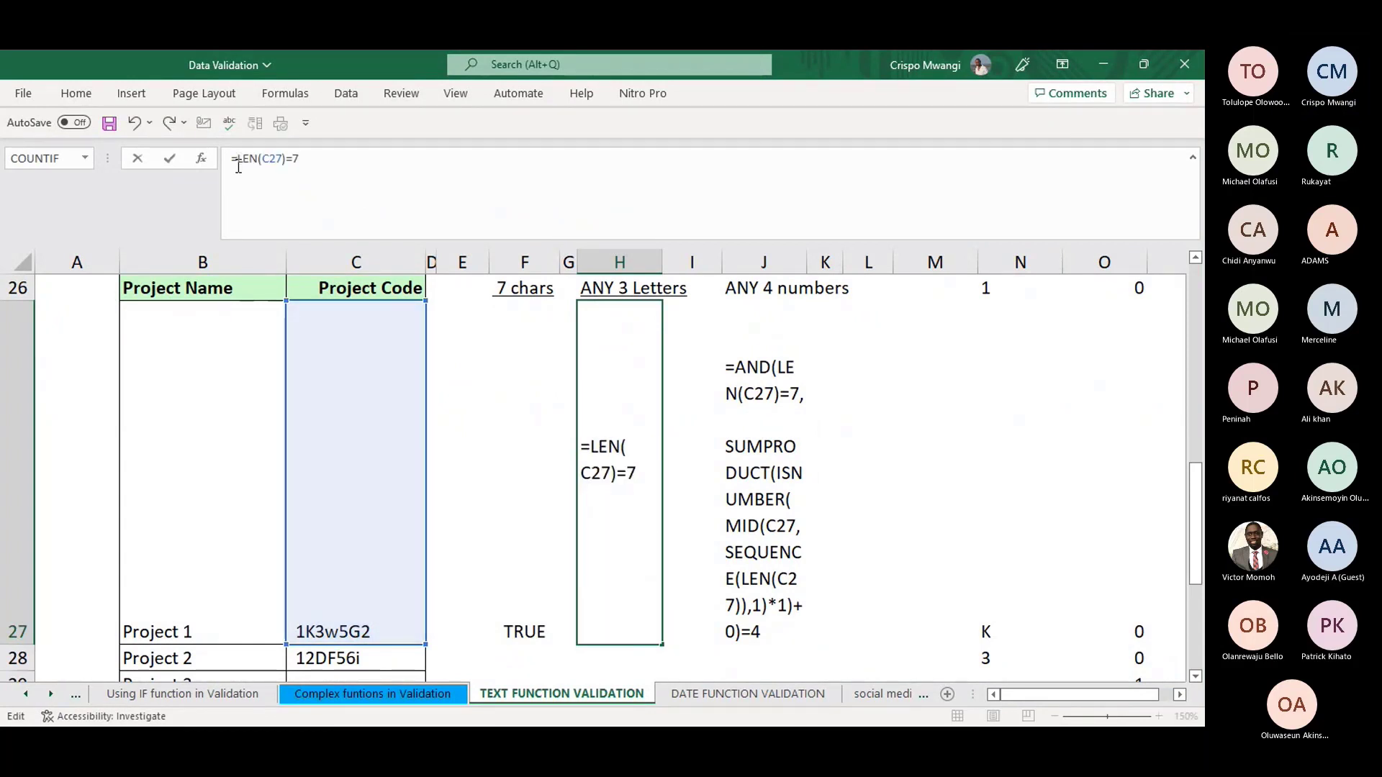
key("Return")
left_click(733, 446)
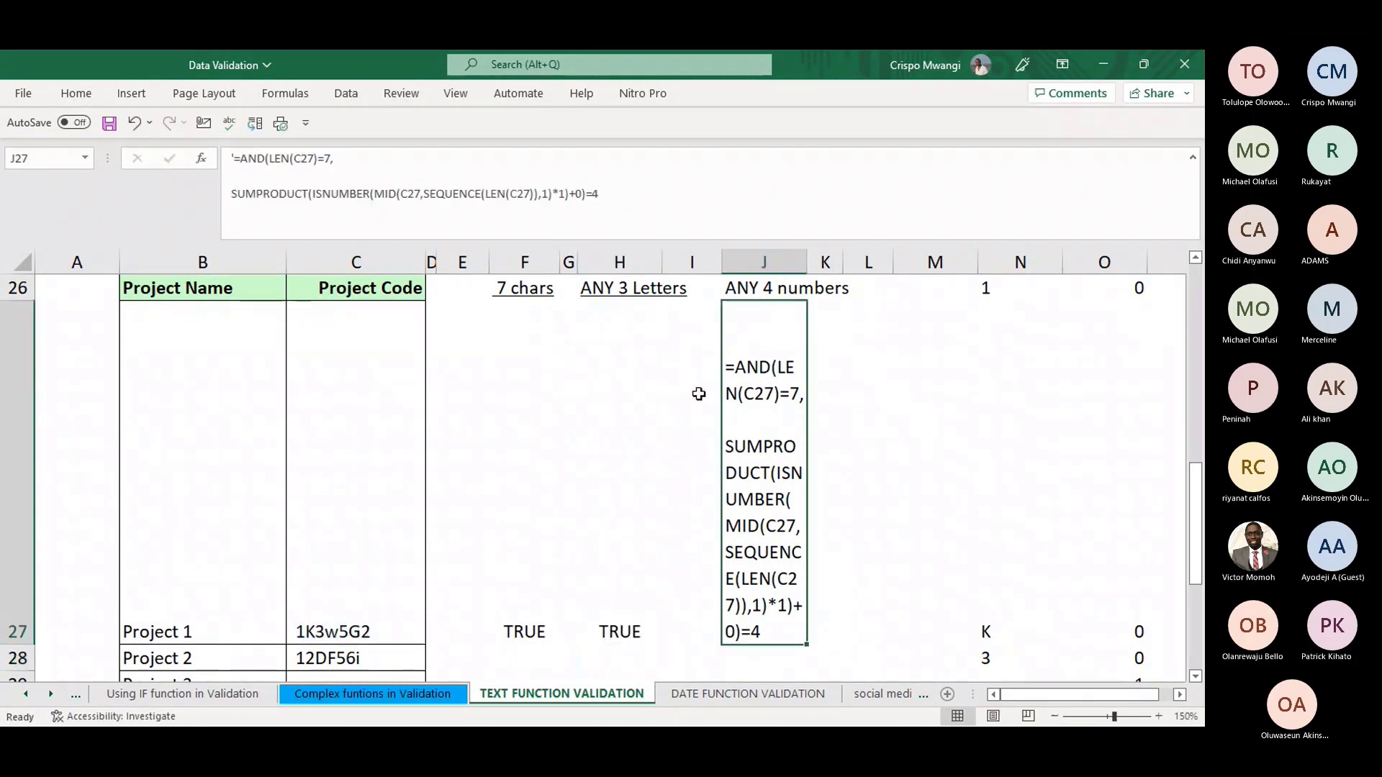
left_click(312, 178)
key("ctrl+v")
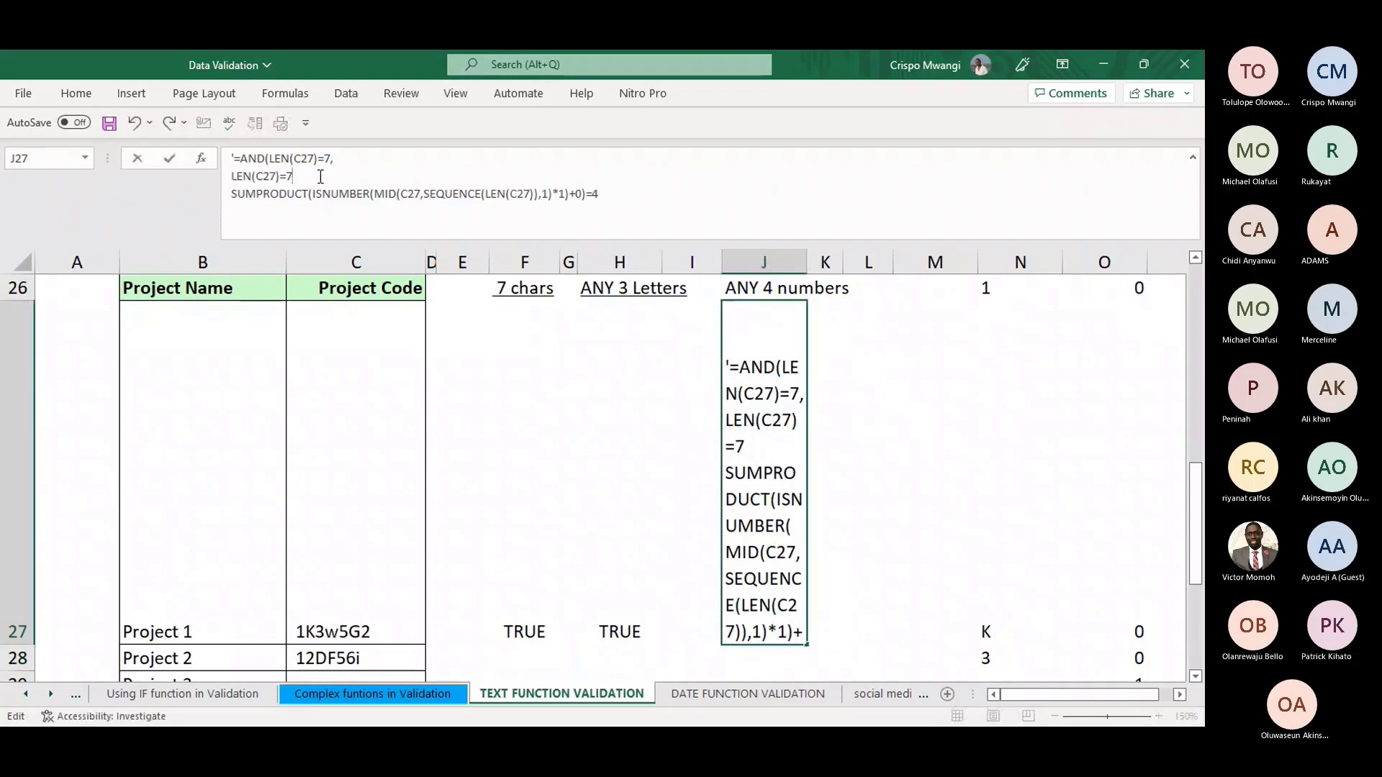
key("ctrl+z")
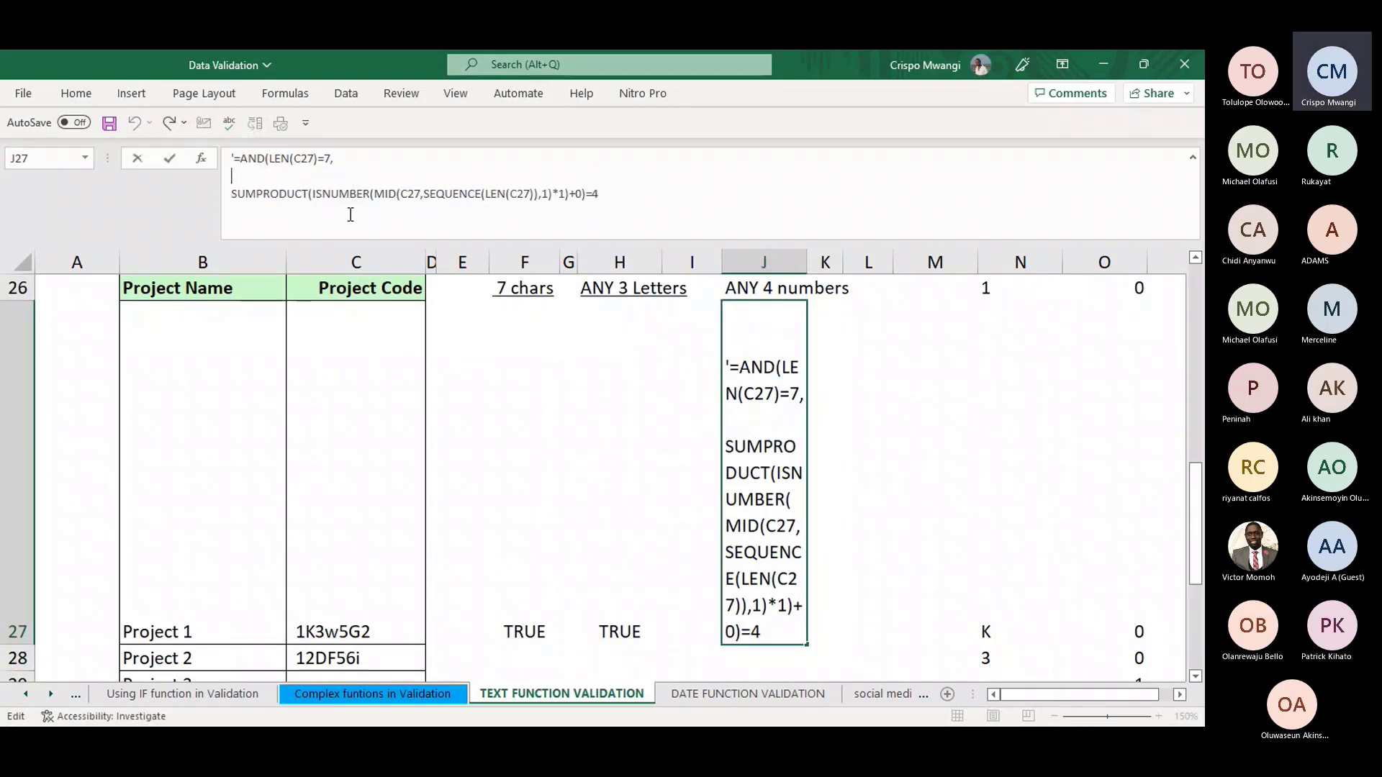
left_click(625, 629)
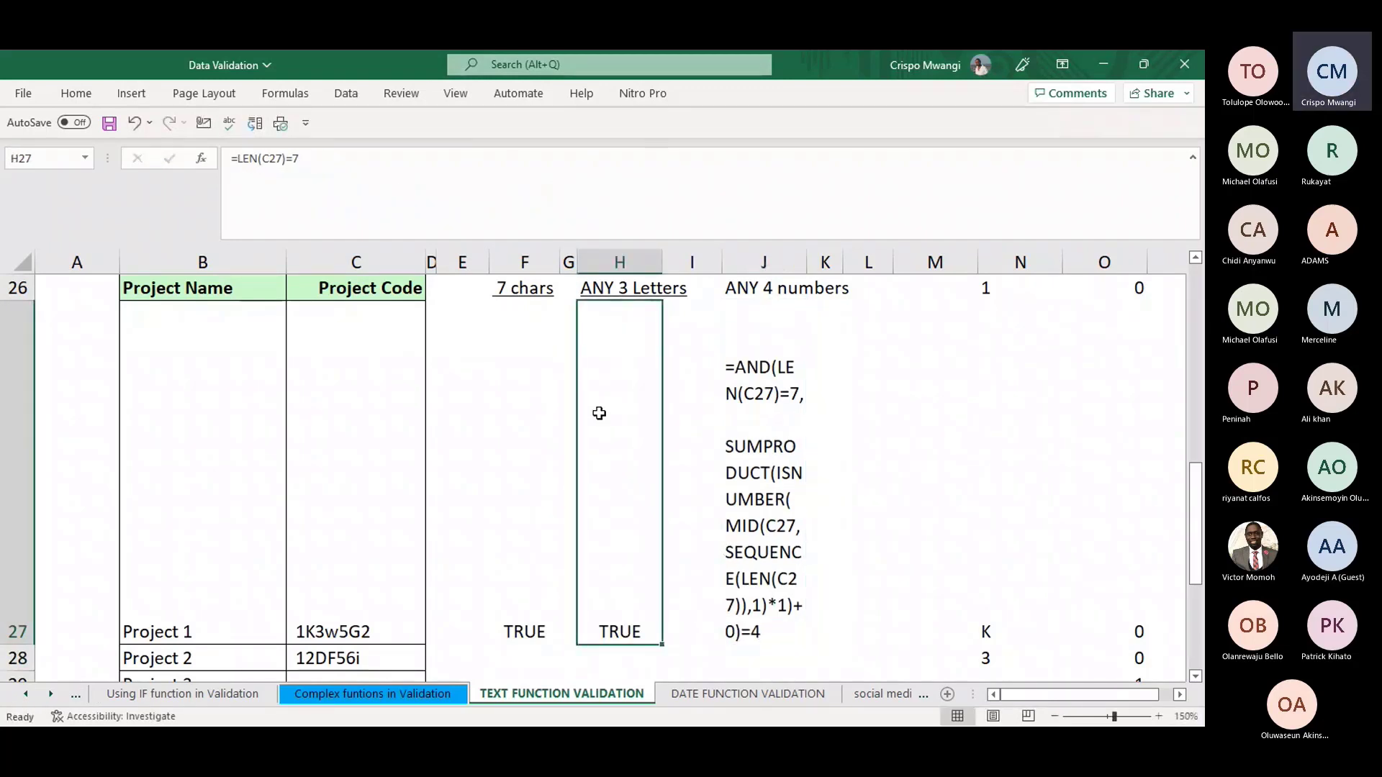
key("Right")
key("Right")
- Copy H27's SUMPRODUCT(ISERR) letter-count test onto the second line of J27's formula, followed by a comma
left_click(605, 609)
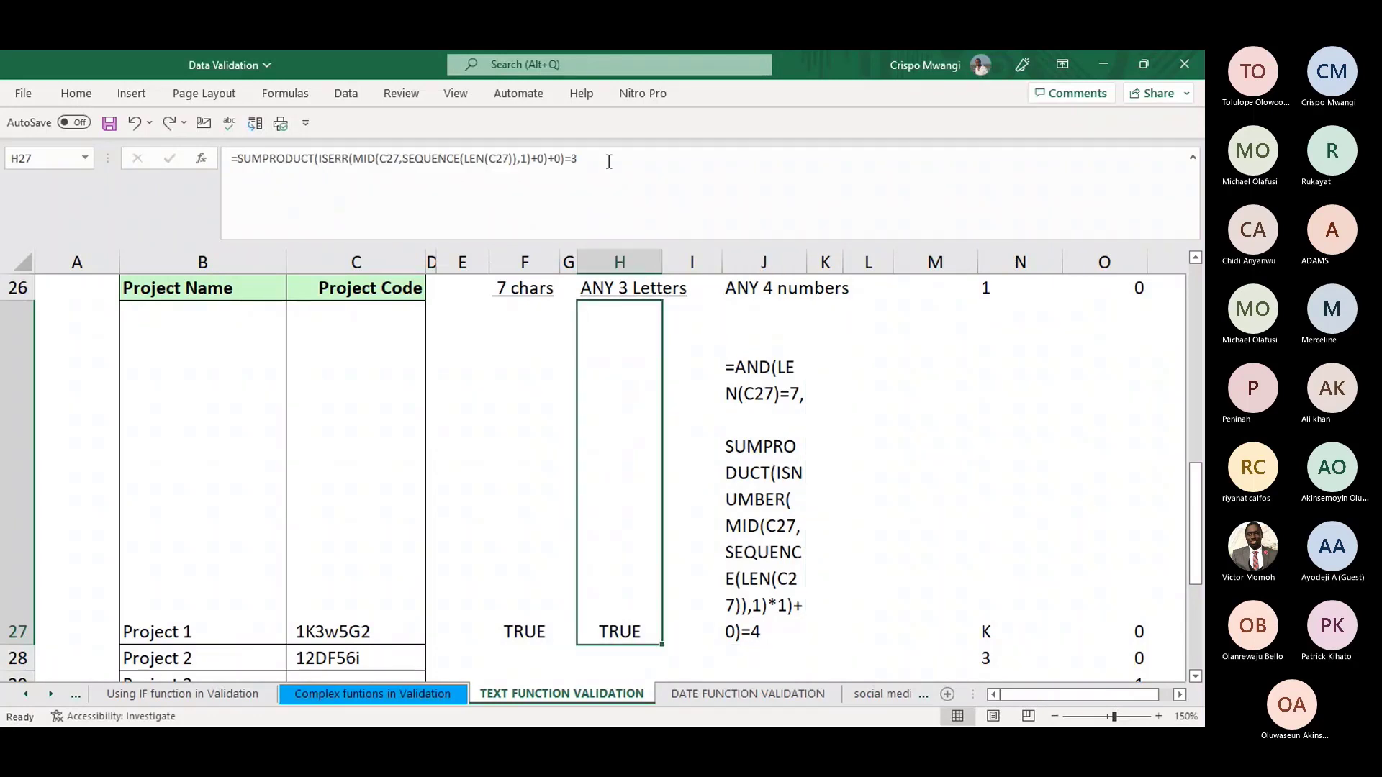
left_click_drag(608, 162, 238, 156)
key("ctrl+c")
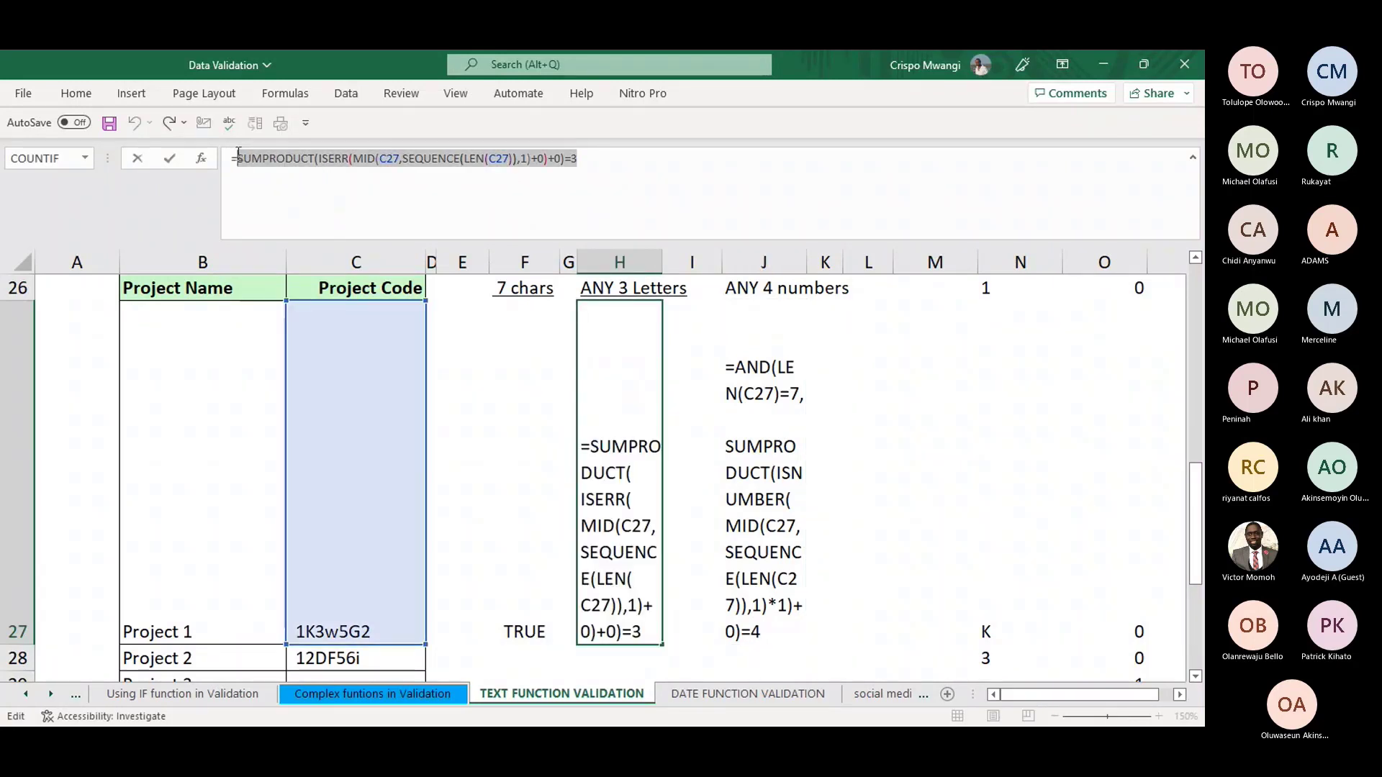
key("Return")
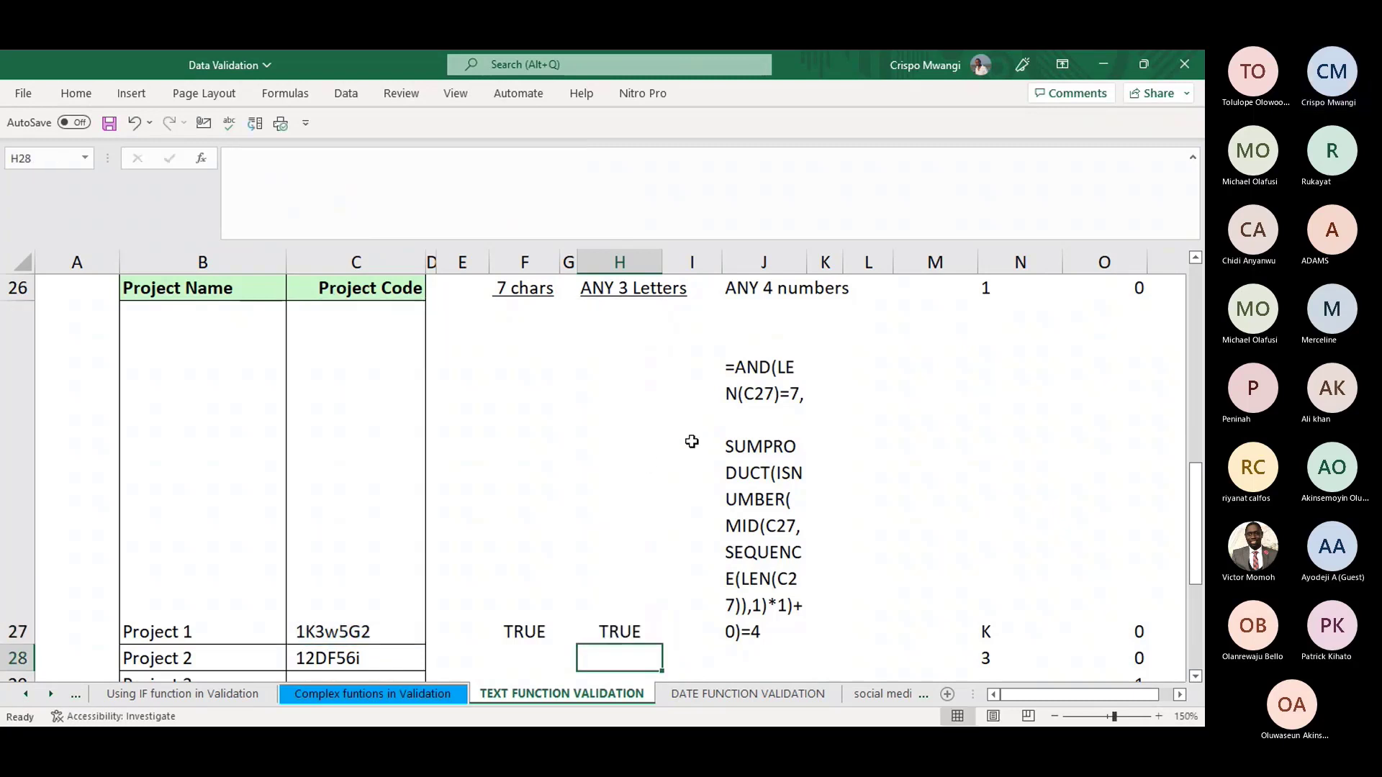
left_click(745, 461)
left_click(287, 176)
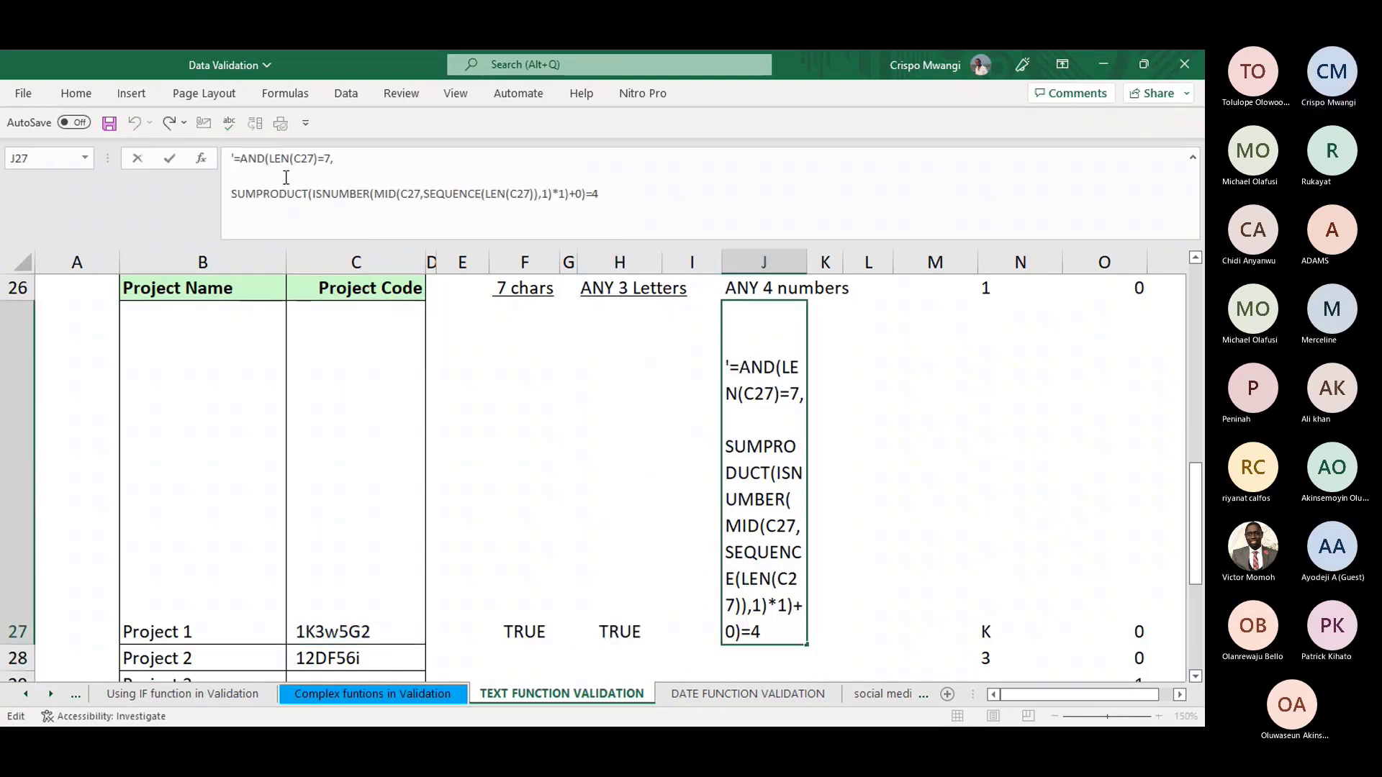
key("ctrl+v")
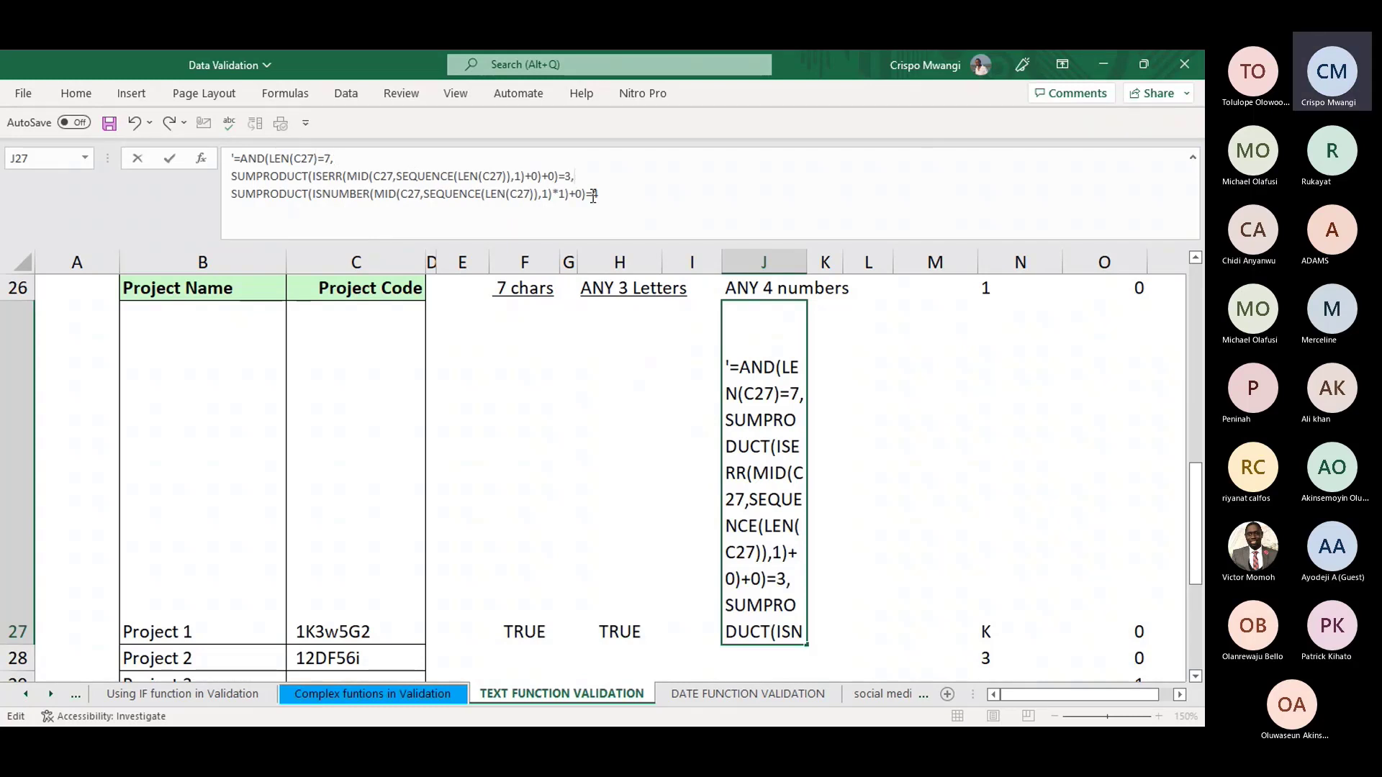
type(",")
- Close the AND with a parenthesis and remove the leading apostrophe so J27 shows TRUE
left_click(614, 194)
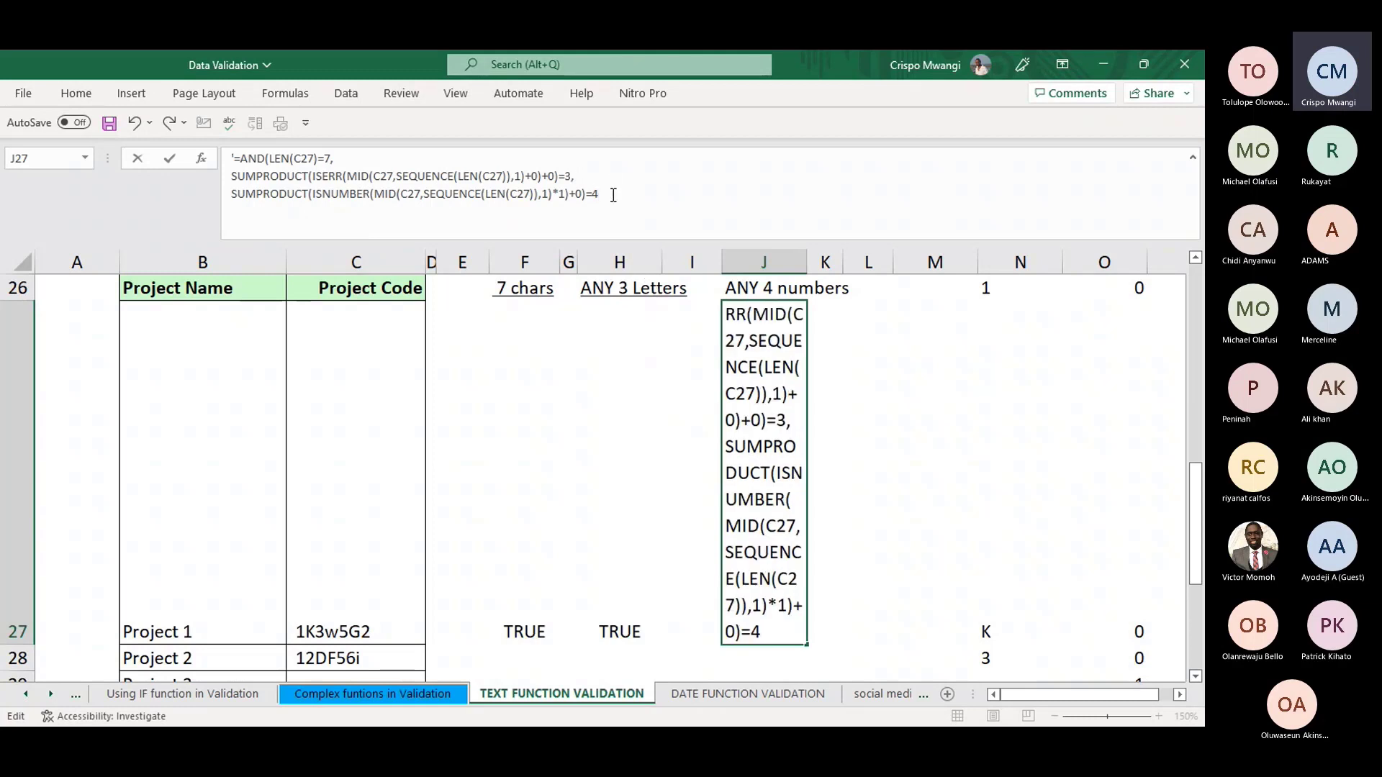
type(")")
left_click(238, 157)
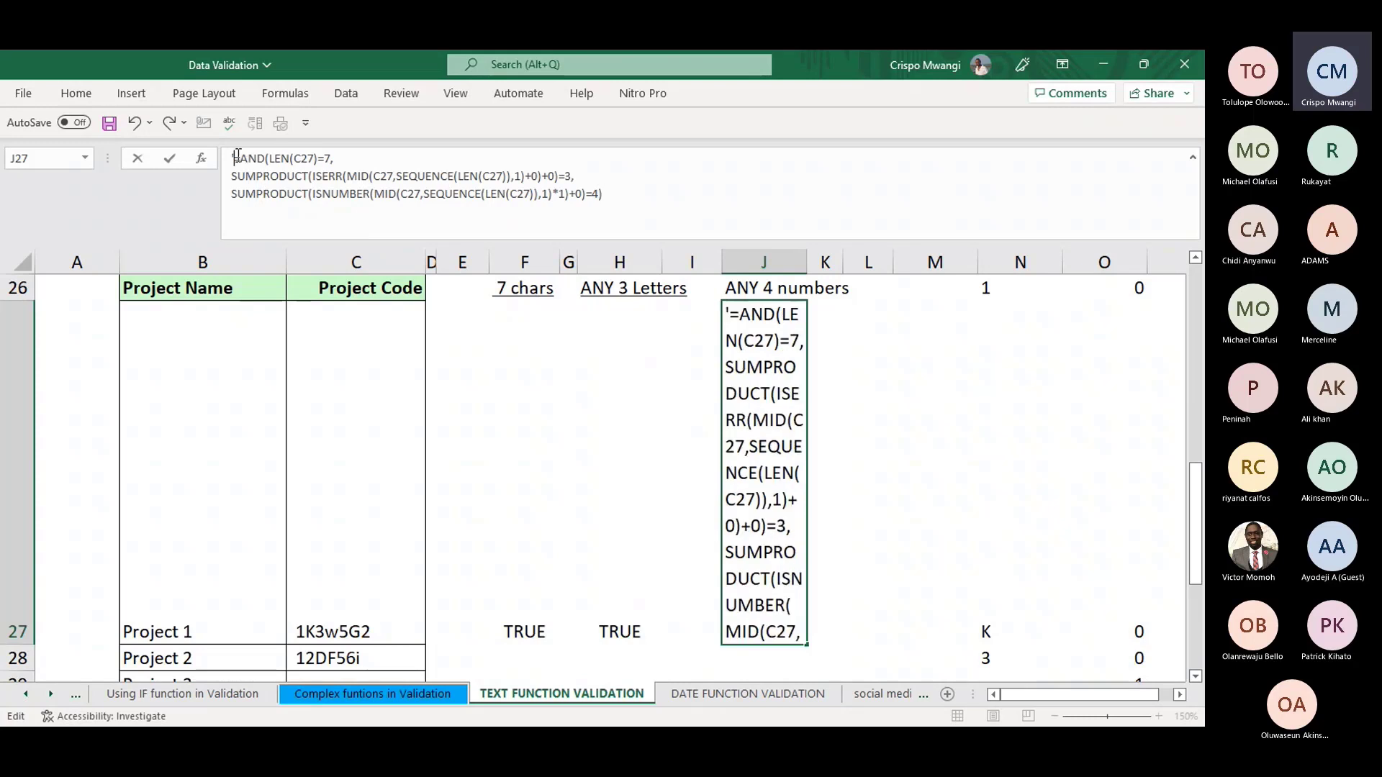
key("Delete")
key("Return")
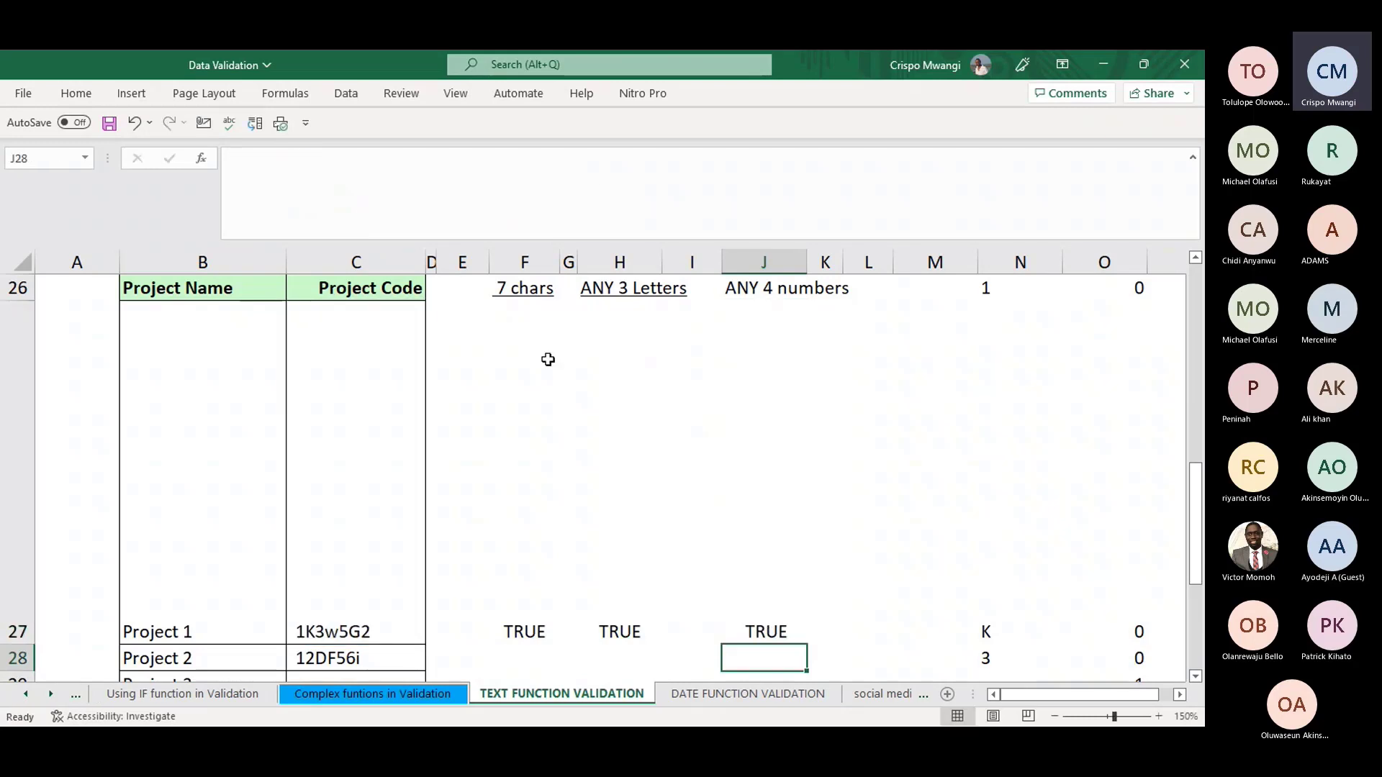
left_click(25, 492)
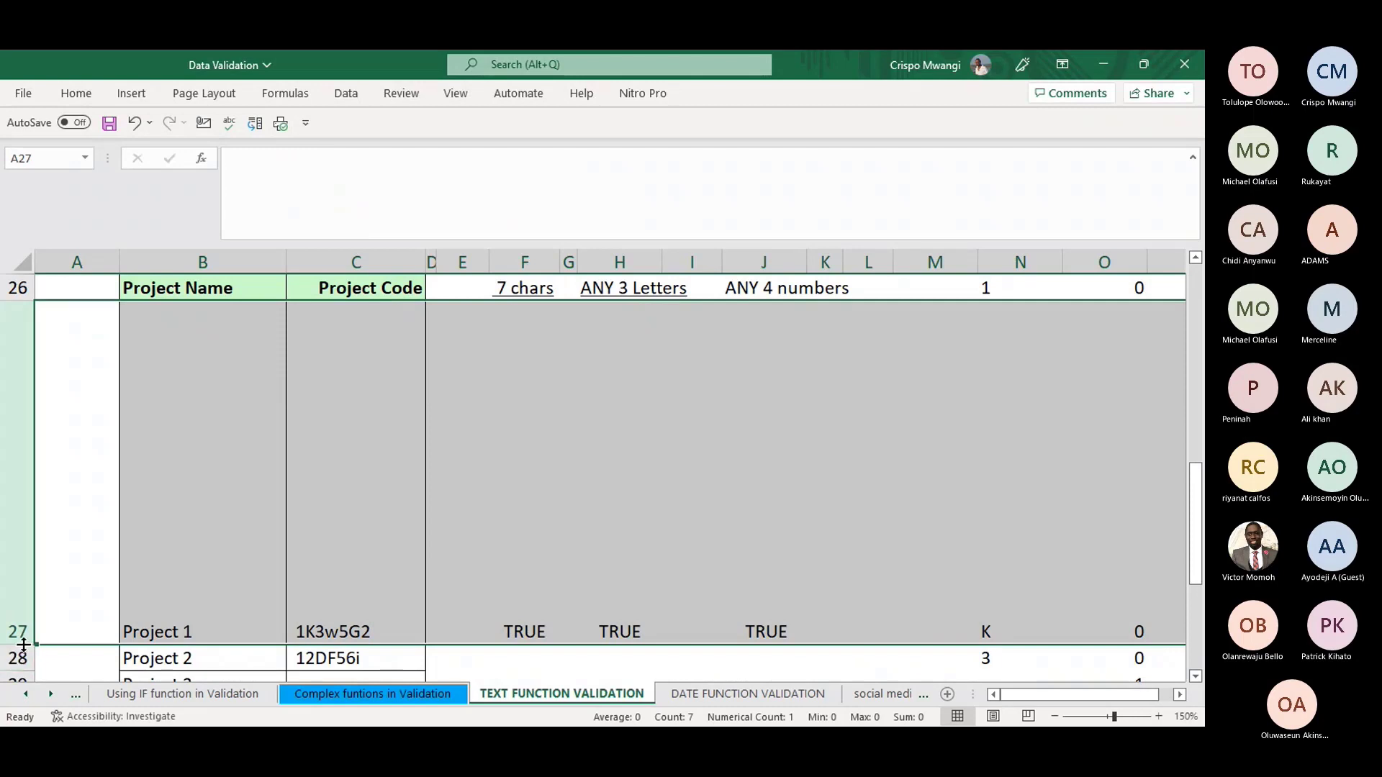
- Autofit row 27, then review the Test Your Formula First guidance on the Complex funtions sheet
double_click(23, 646)
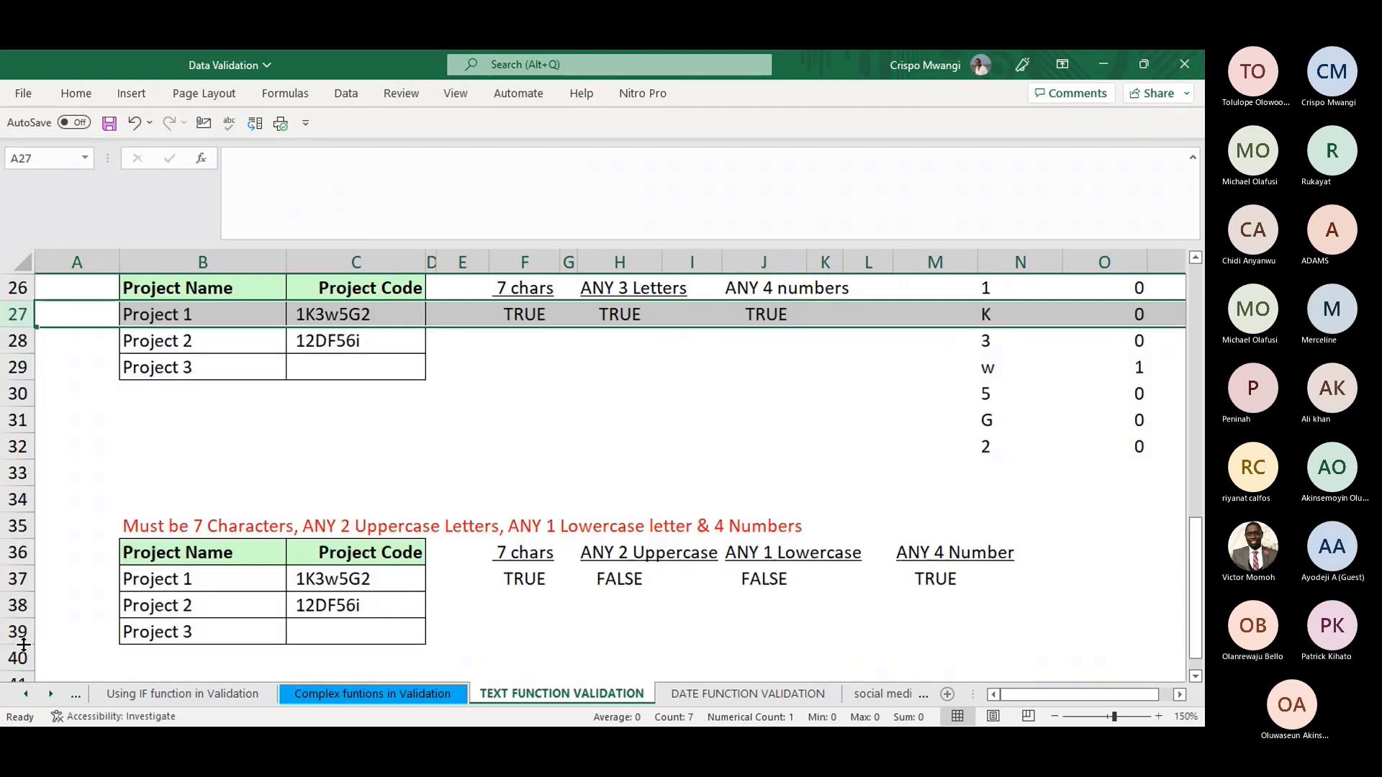
left_click(768, 314)
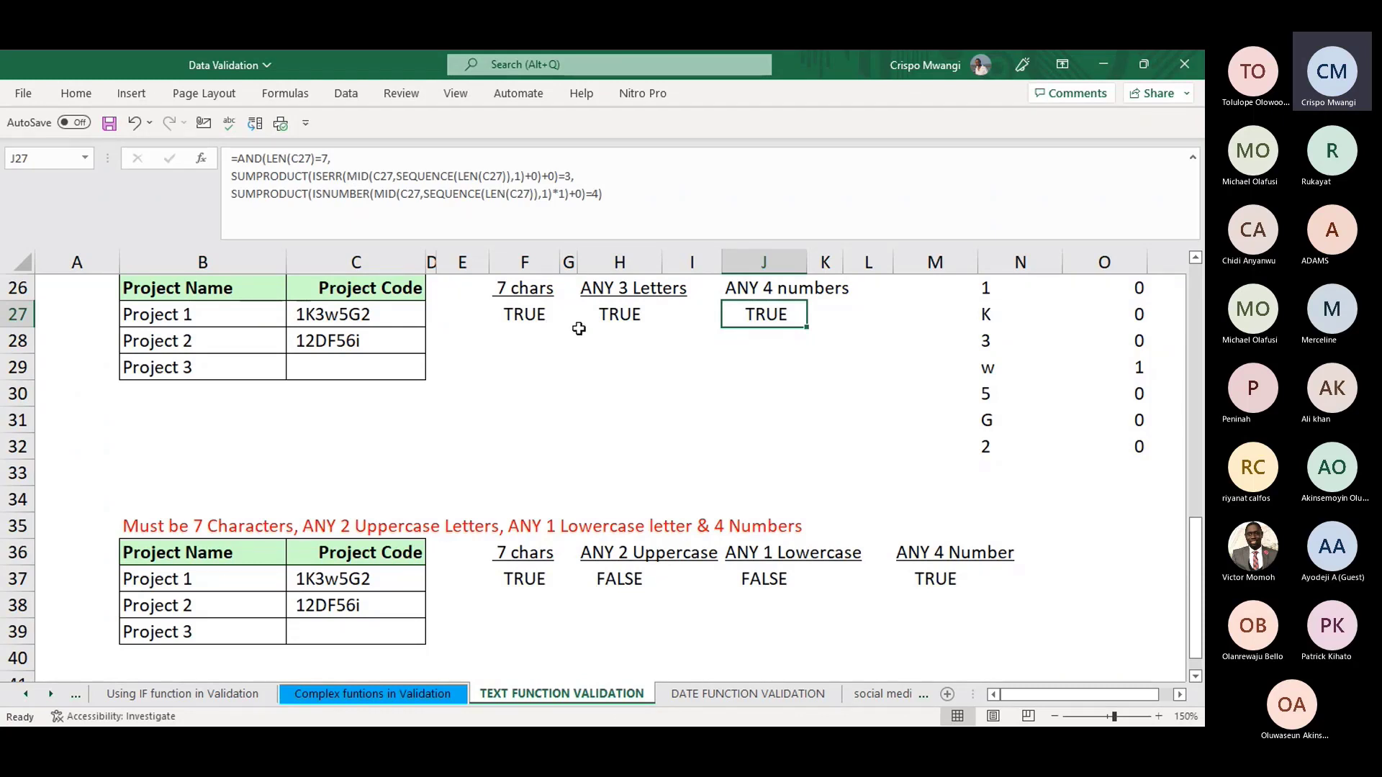
left_click(426, 694)
scroll(612, 335, "up", 4)
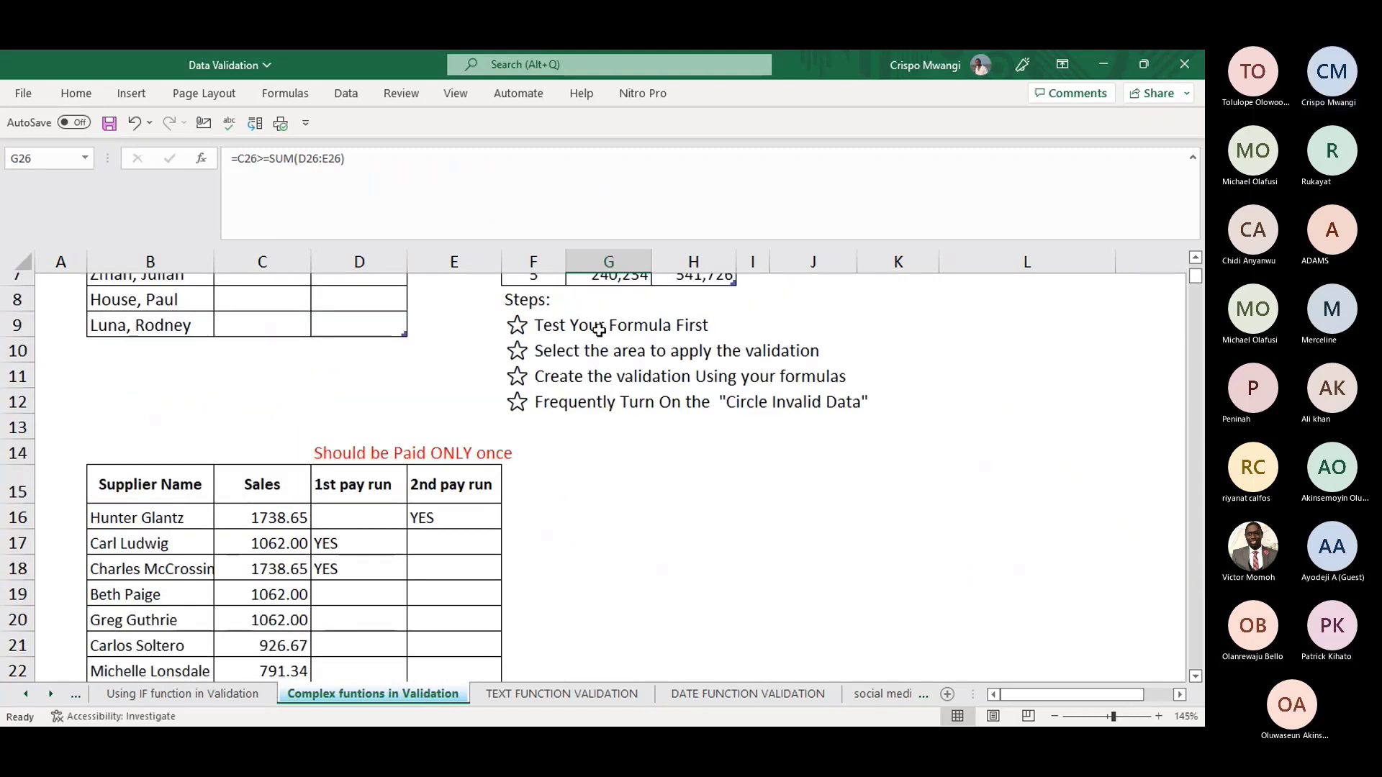
left_click(613, 335)
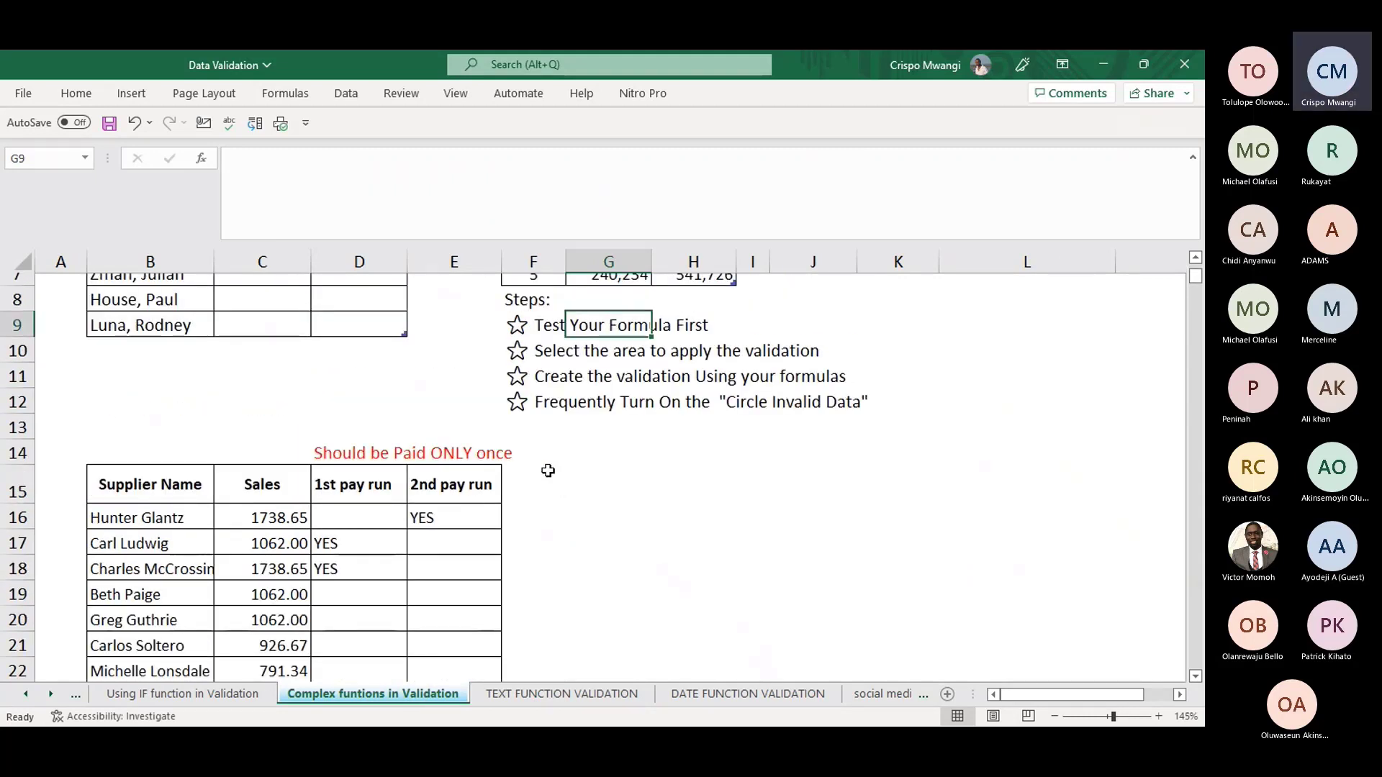
left_click(559, 694)
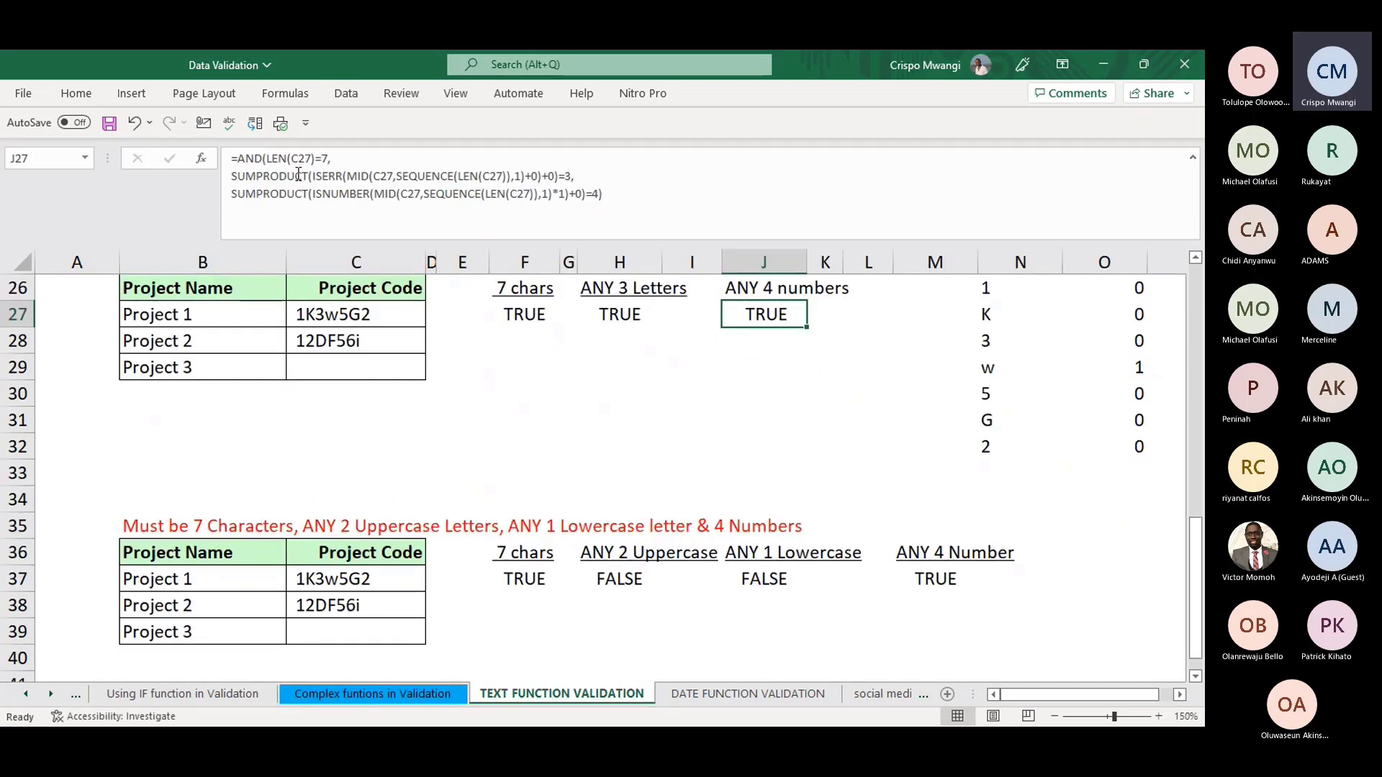
- Revisit the create-the-validation guidance on Complex funtions, then return to TEXT FUNCTION VALIDATION
left_click(397, 694)
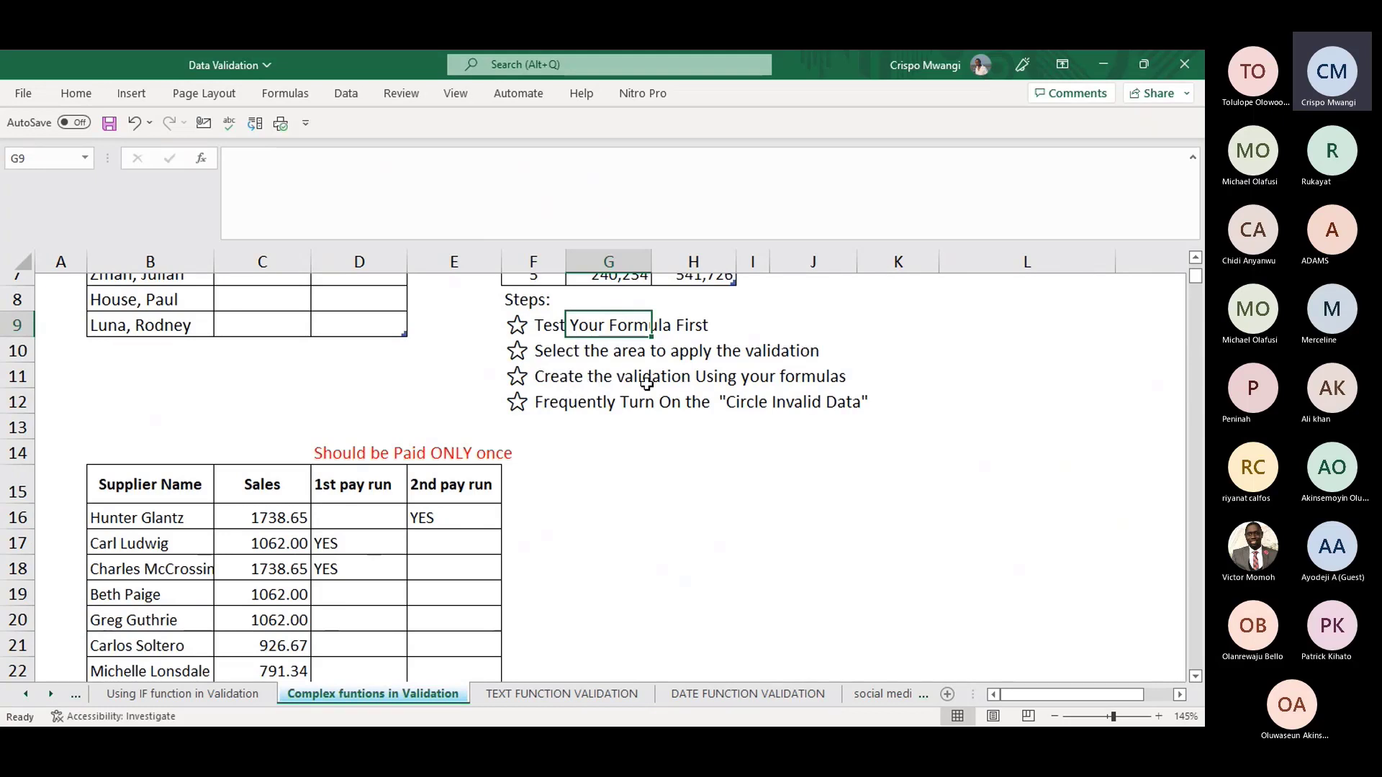
left_click(604, 383)
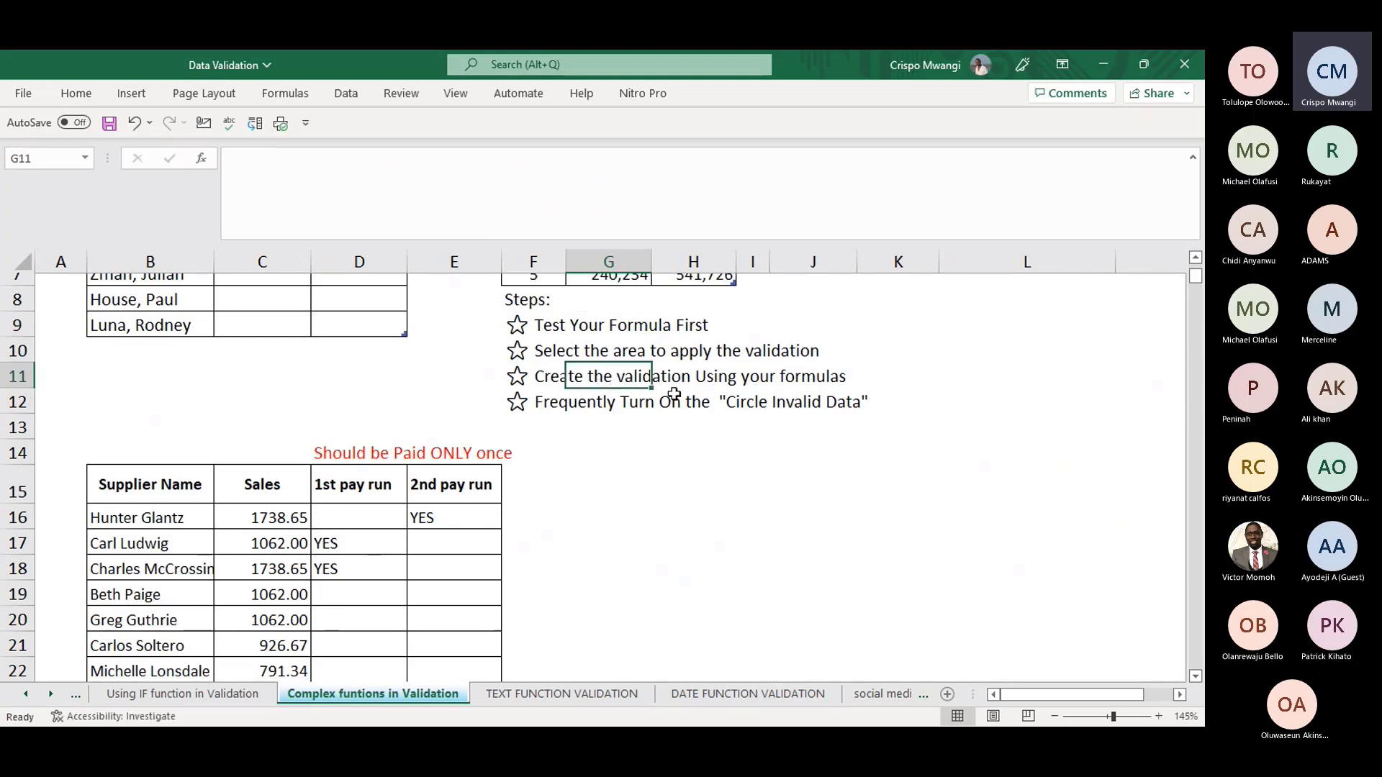
left_click(523, 695)
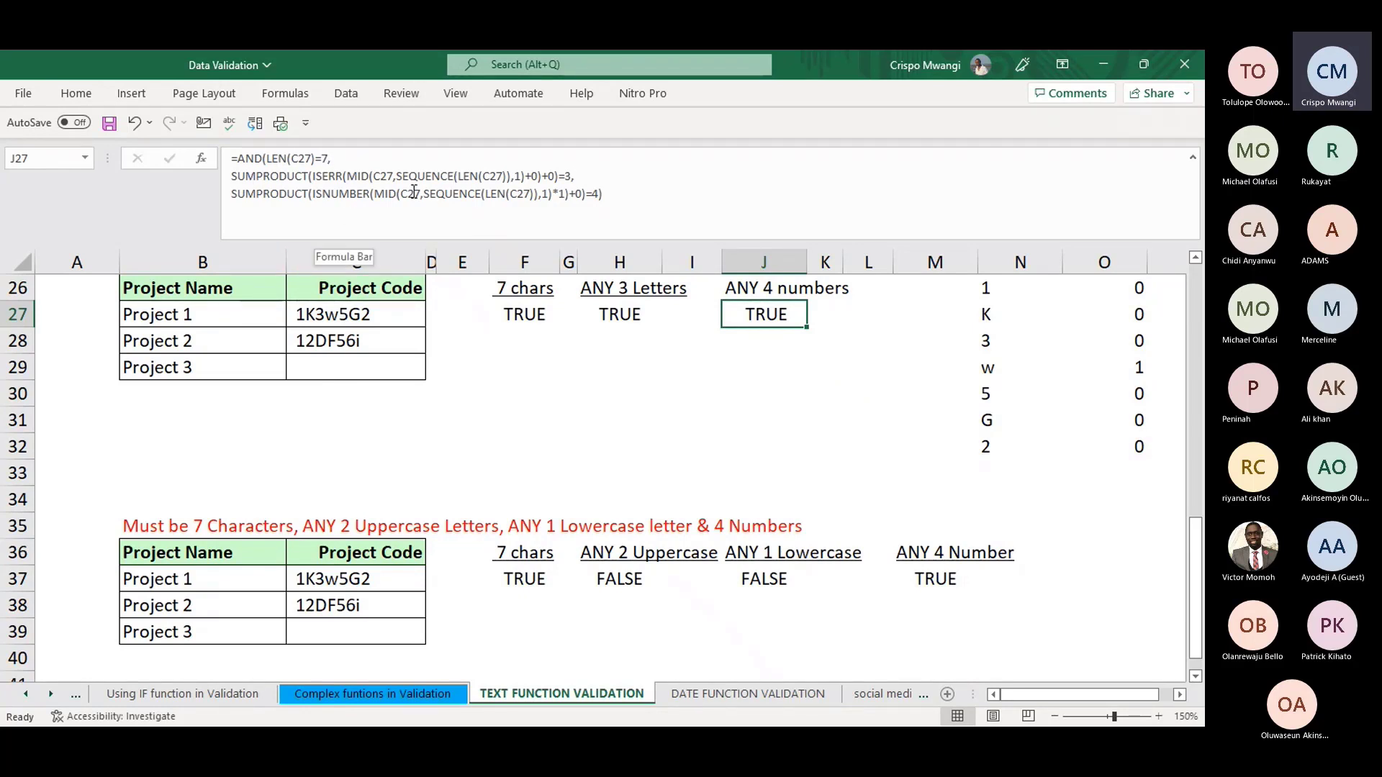
- Copy J27's combined AND formula and select the Project Code cells C27:C29
left_click_drag(603, 195, 227, 164)
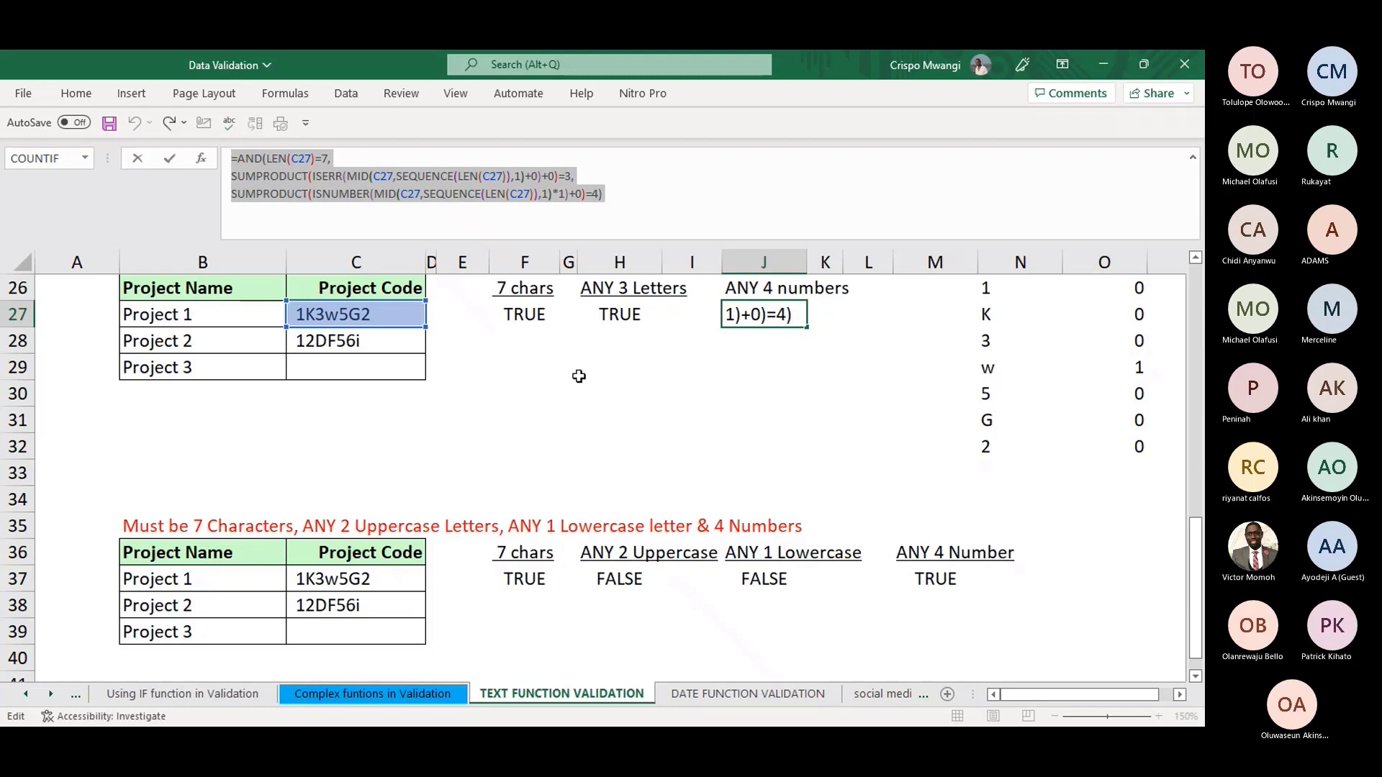
key("Return")
left_click_drag(355, 314, 358, 366)
- Add a Custom data validation rule using the pasted AND formula to C27:C29
key("alt")
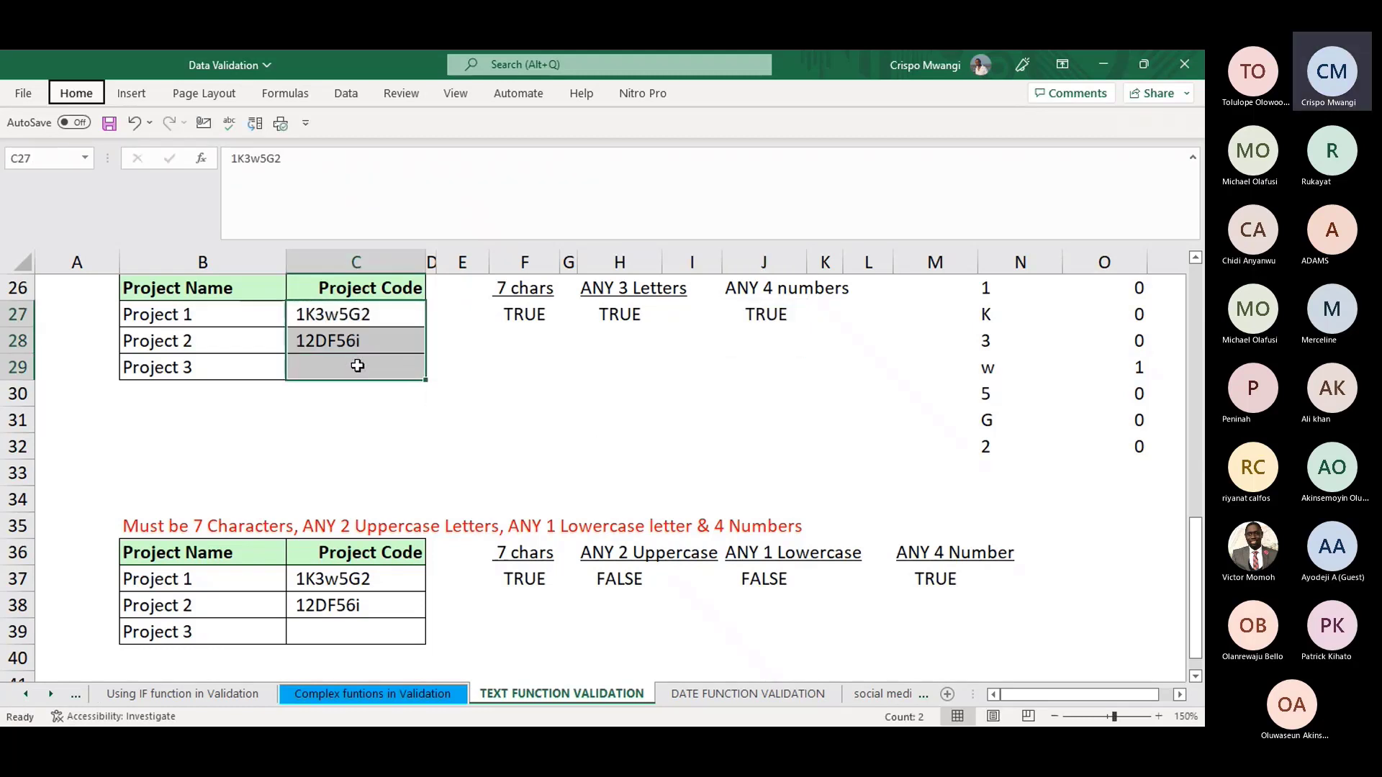
key("a")
key("v")
key("v")
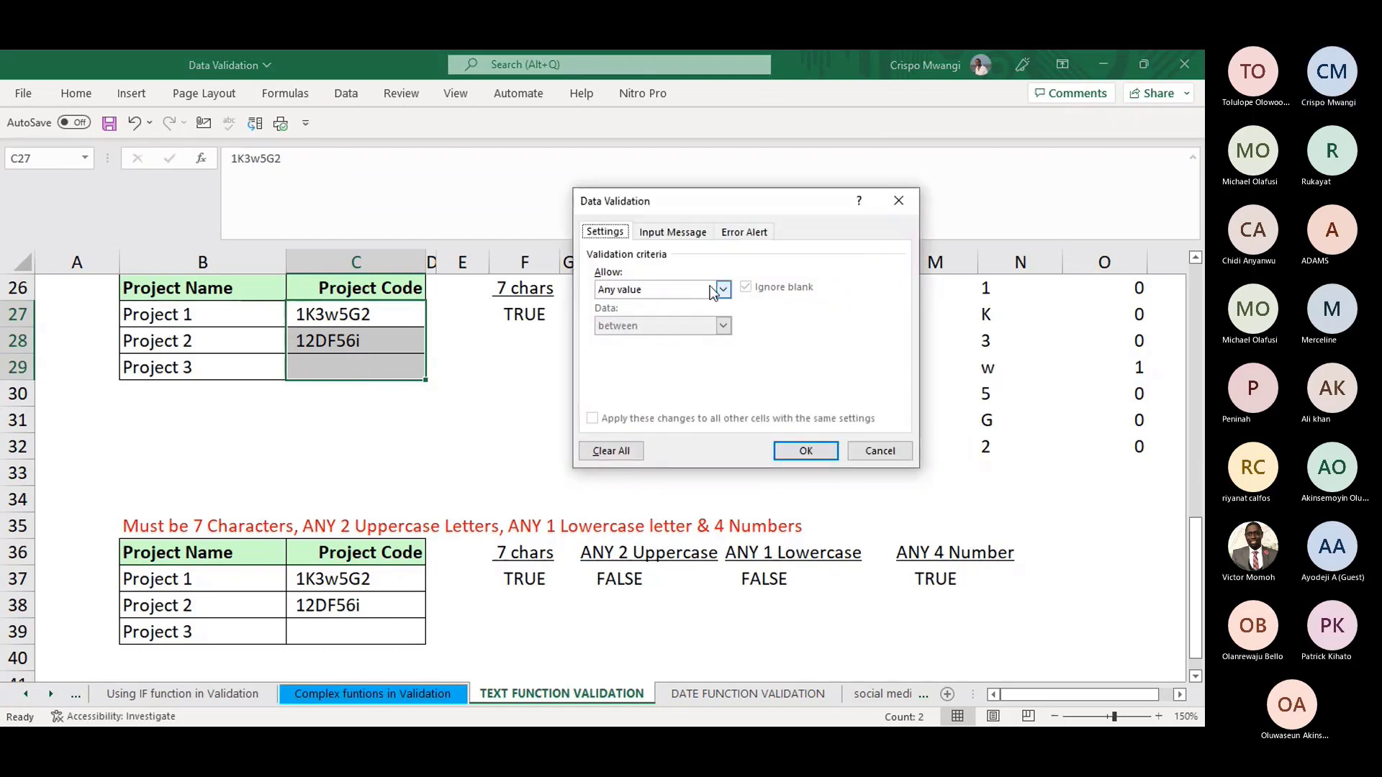
left_click(722, 290)
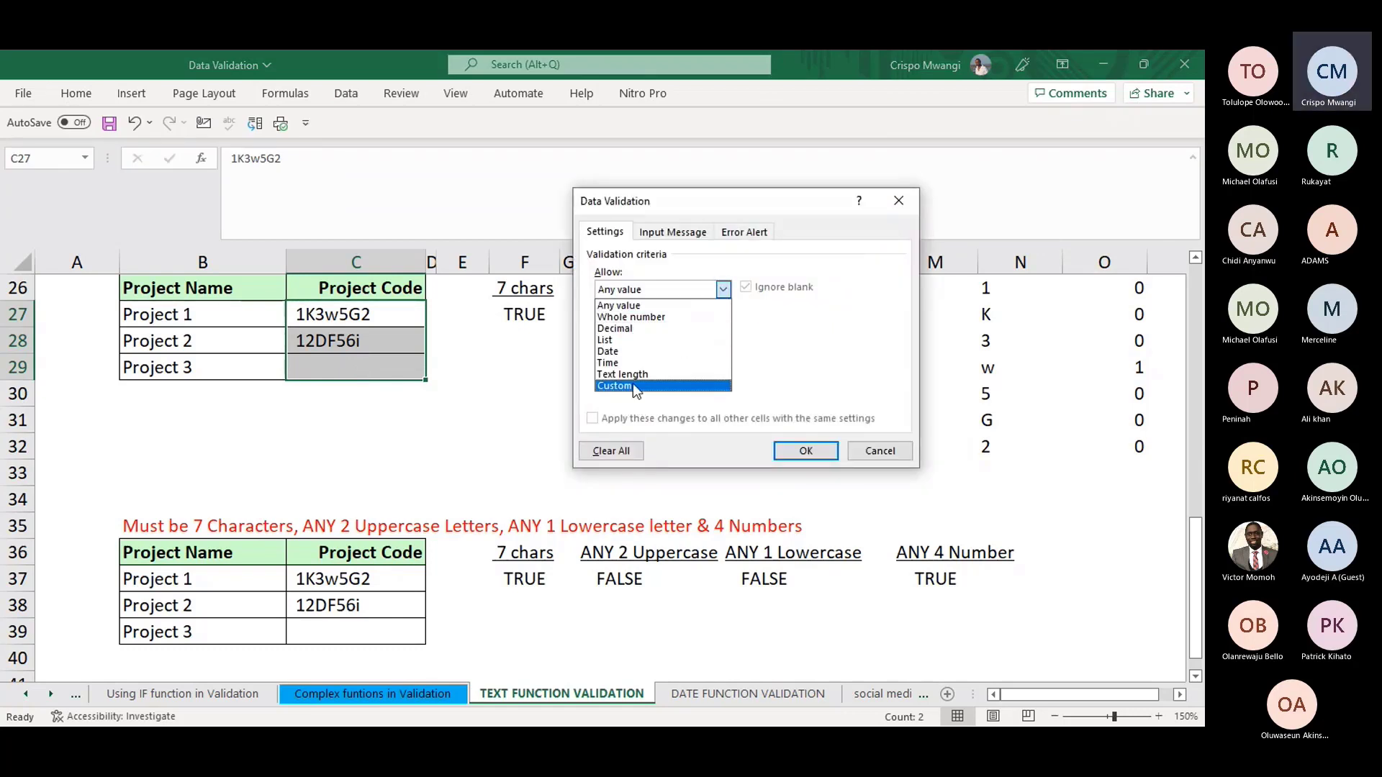
left_click(633, 383)
left_click(681, 360)
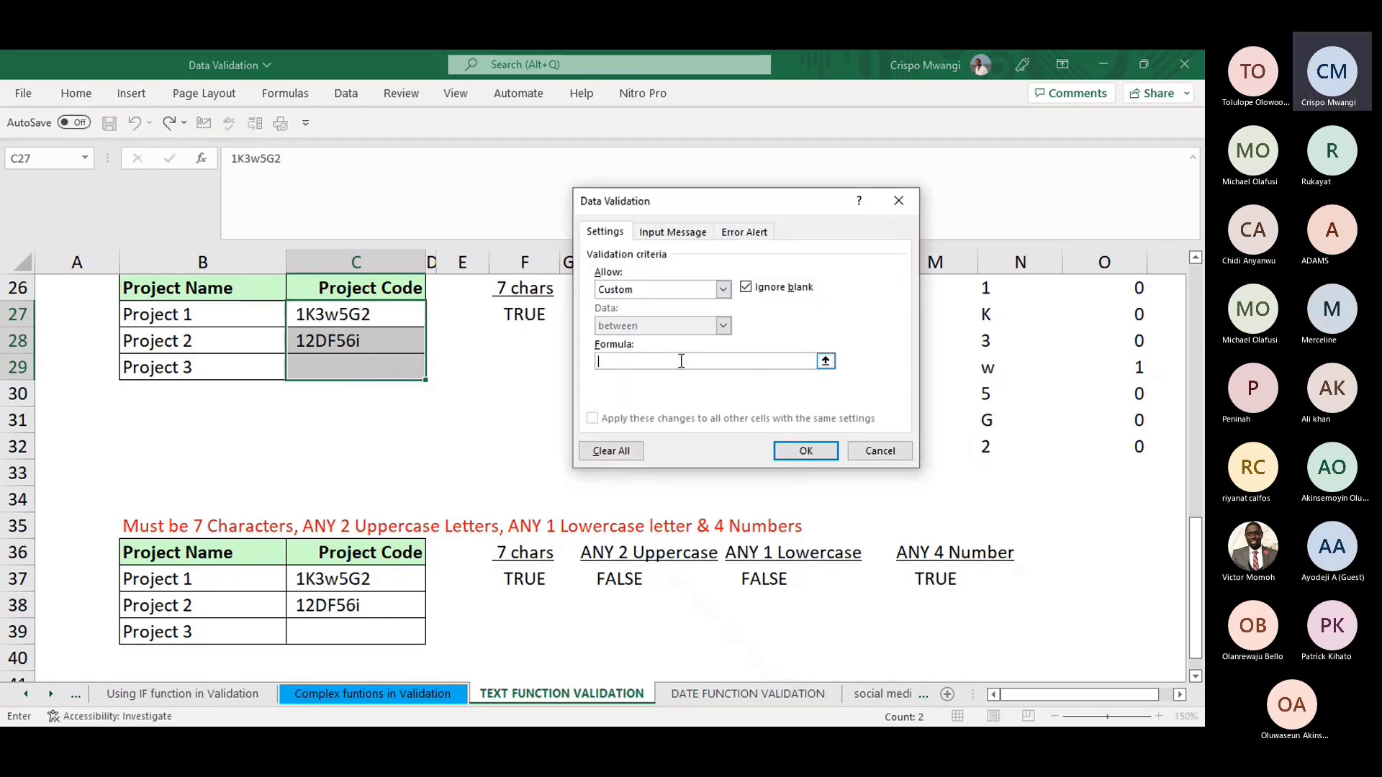
key("ctrl+v")
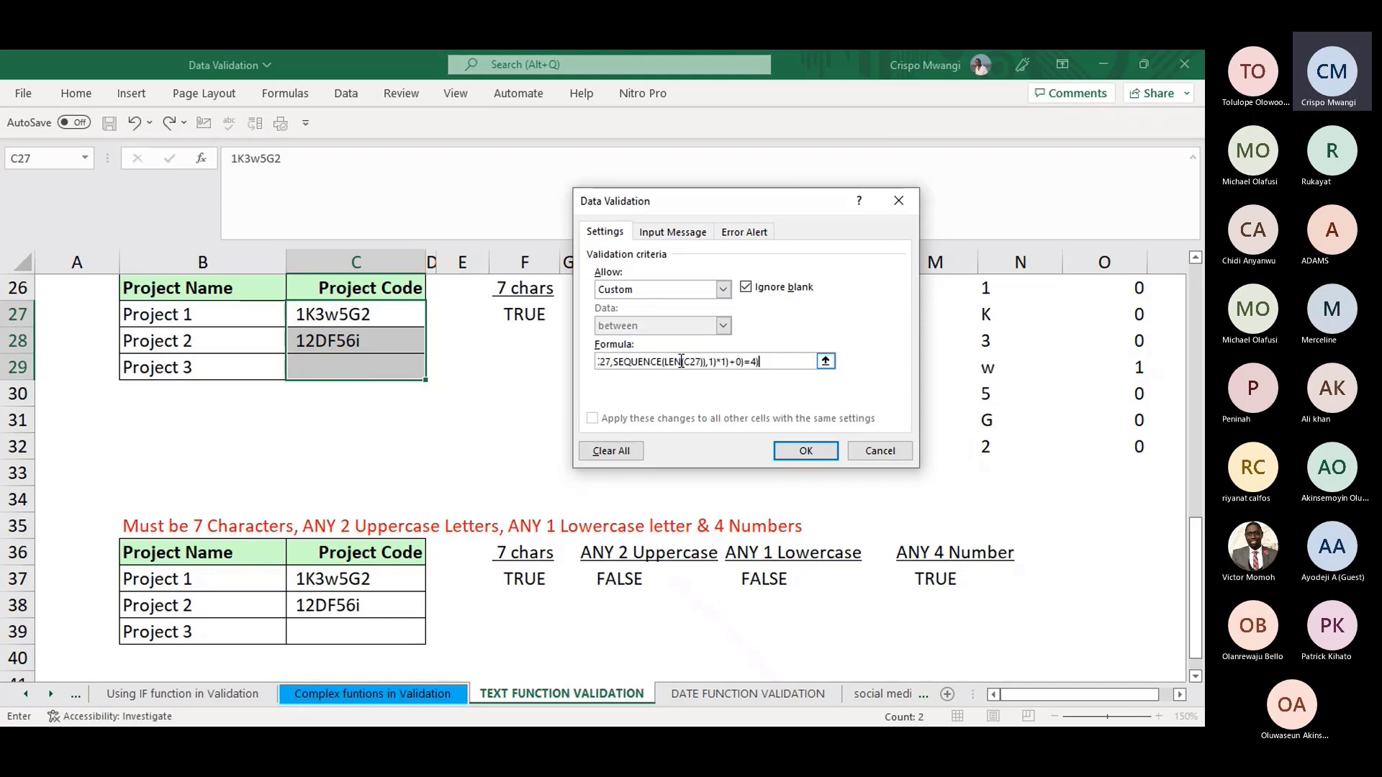
left_click(812, 449)
left_click(584, 418)
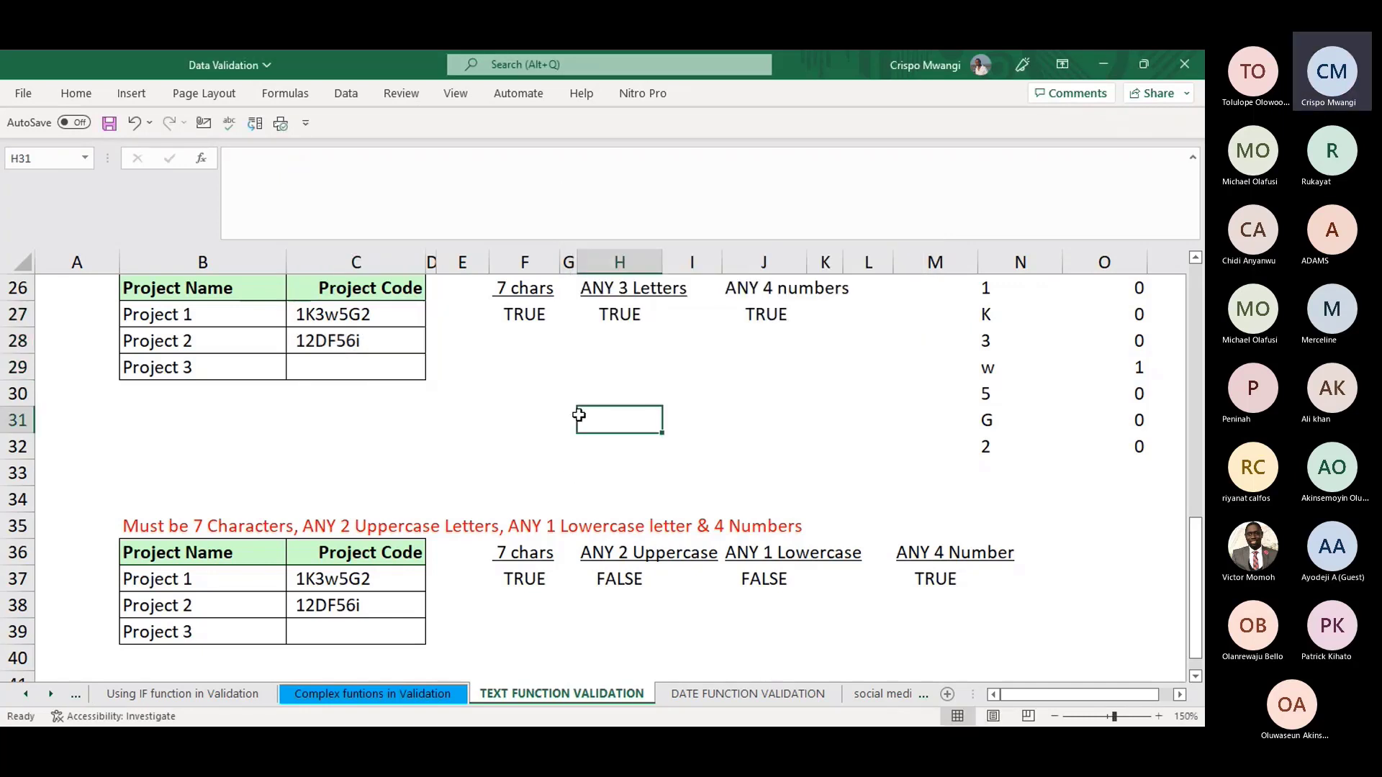
left_click(350, 332)
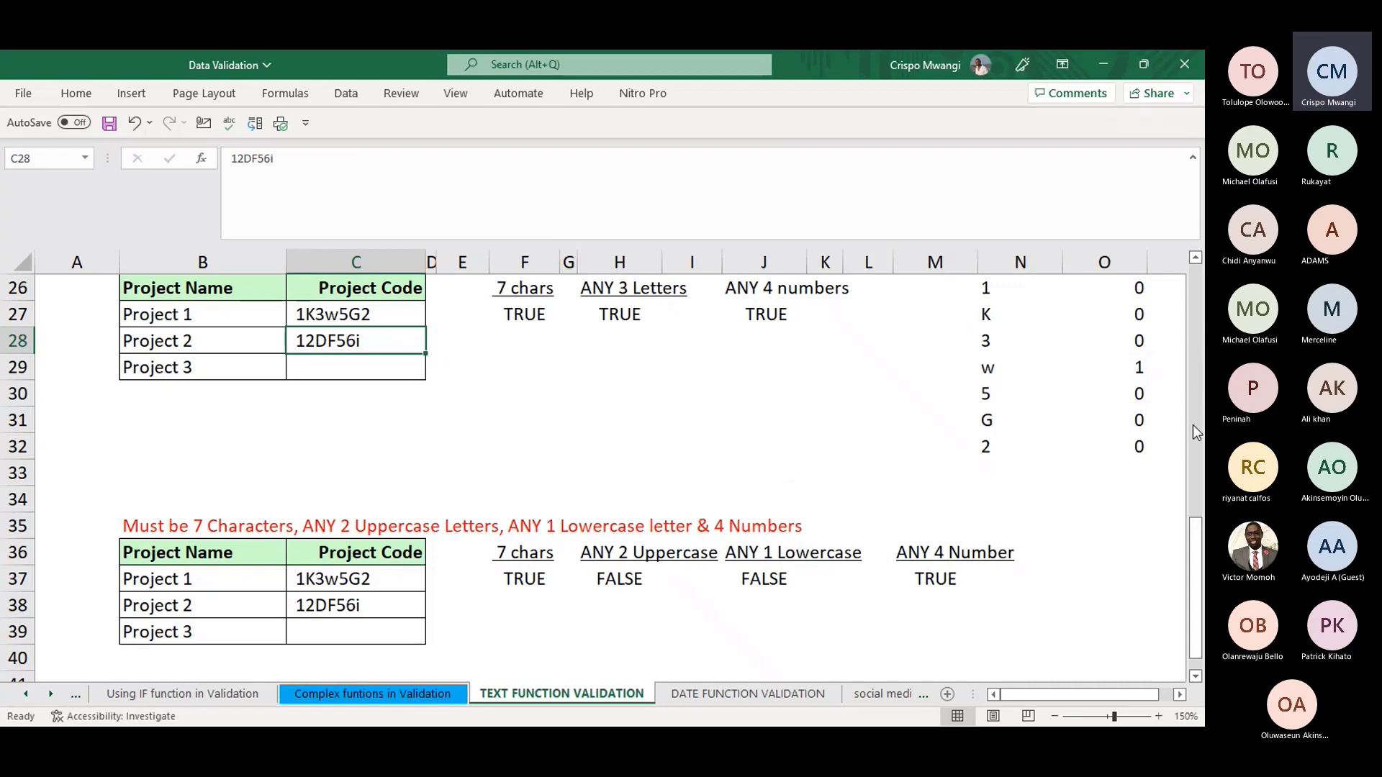
- Enter HJ023 in C28 and cancel after the validation warning rejects it
left_click_drag(1196, 555, 1196, 512)
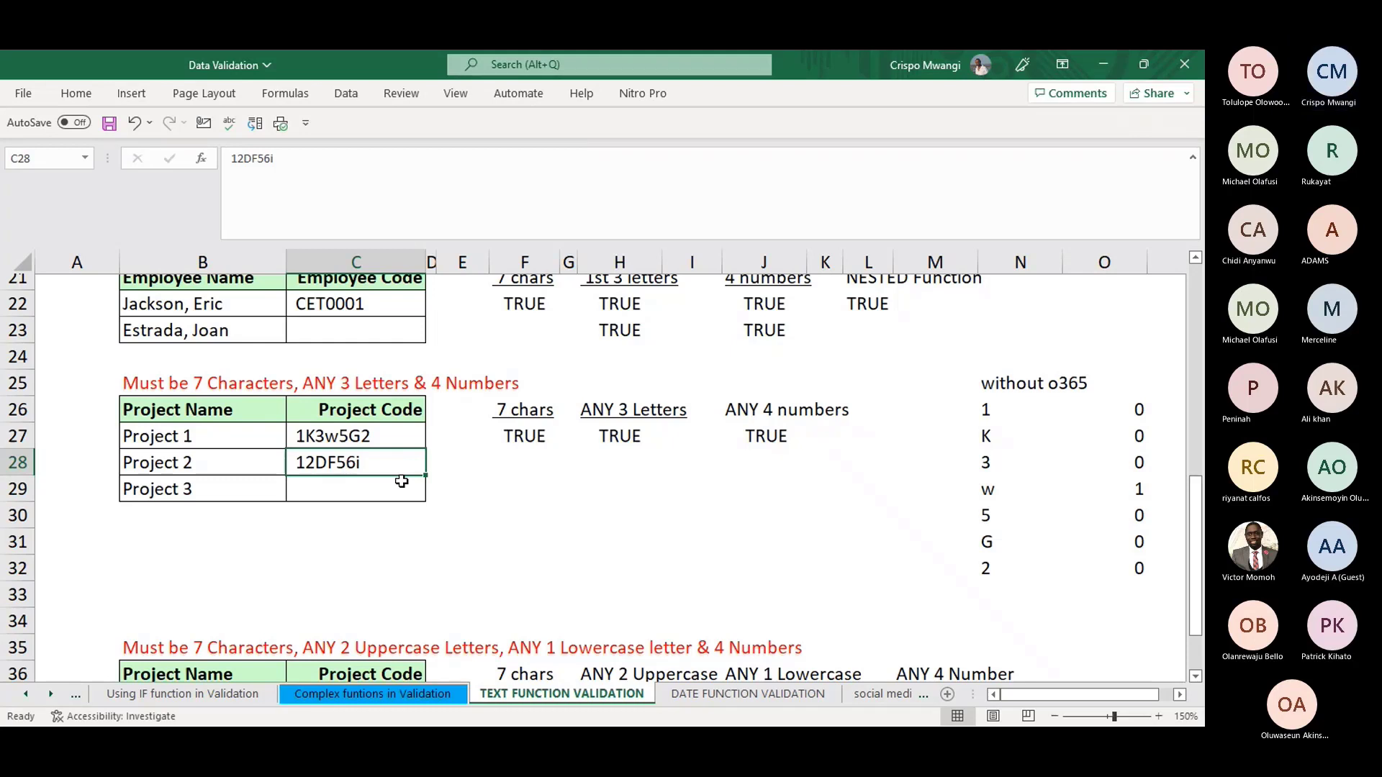
type("HJ")
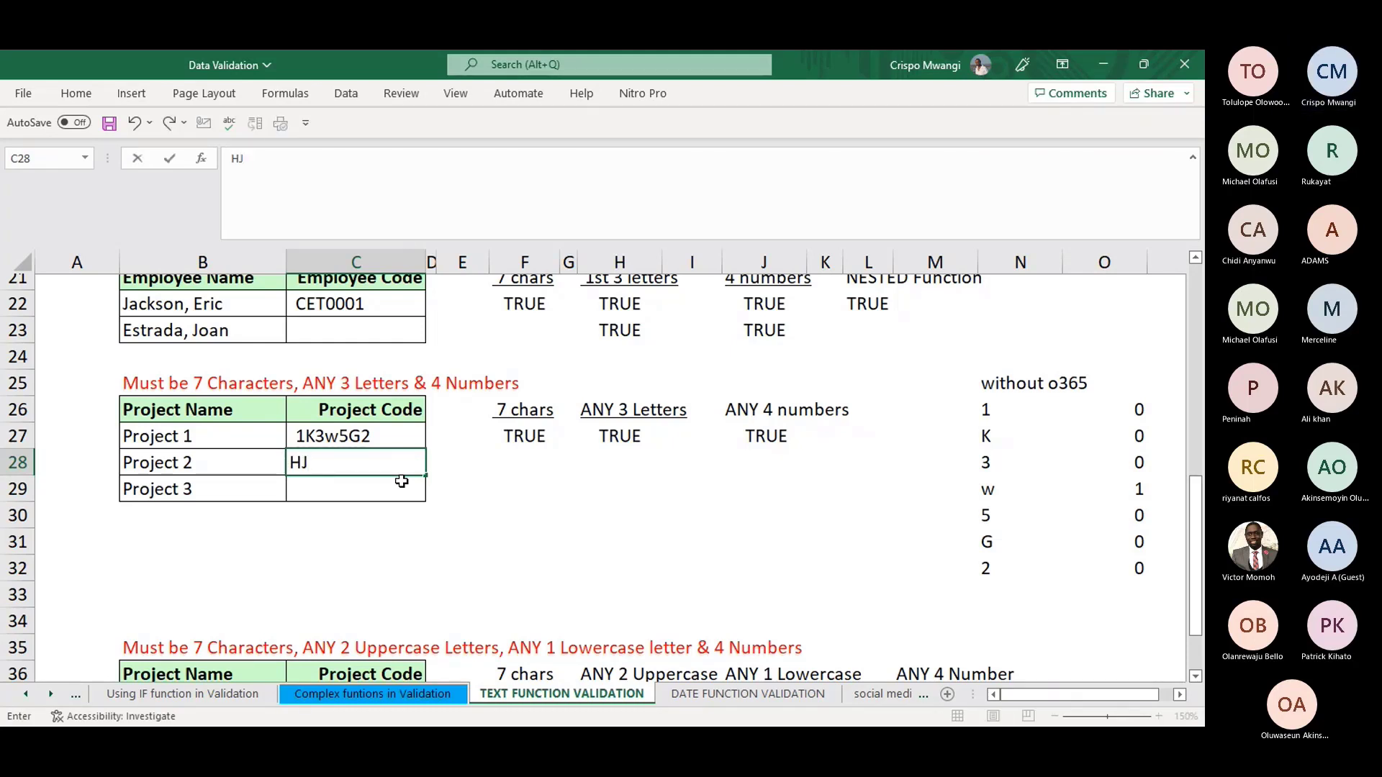
type("023")
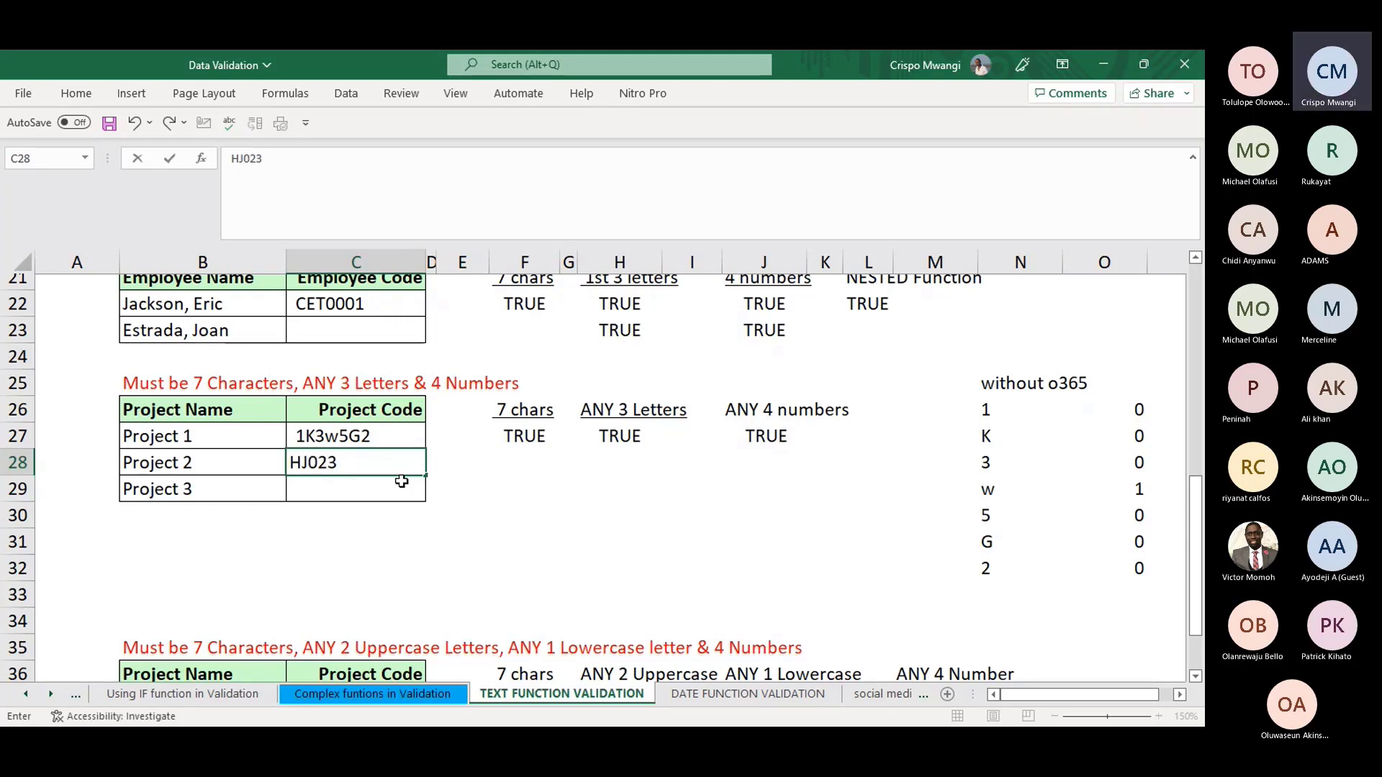
key("Return")
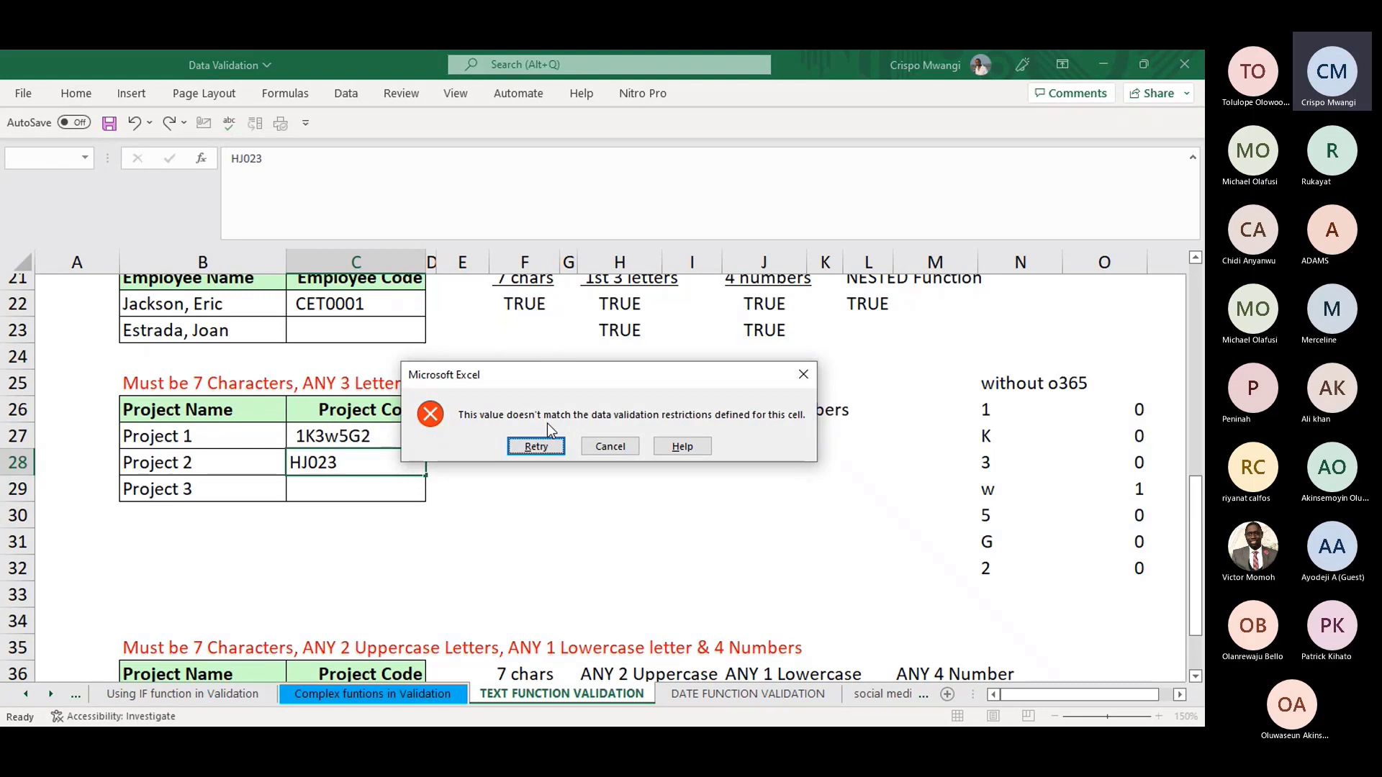
left_click_drag(598, 374, 585, 491)
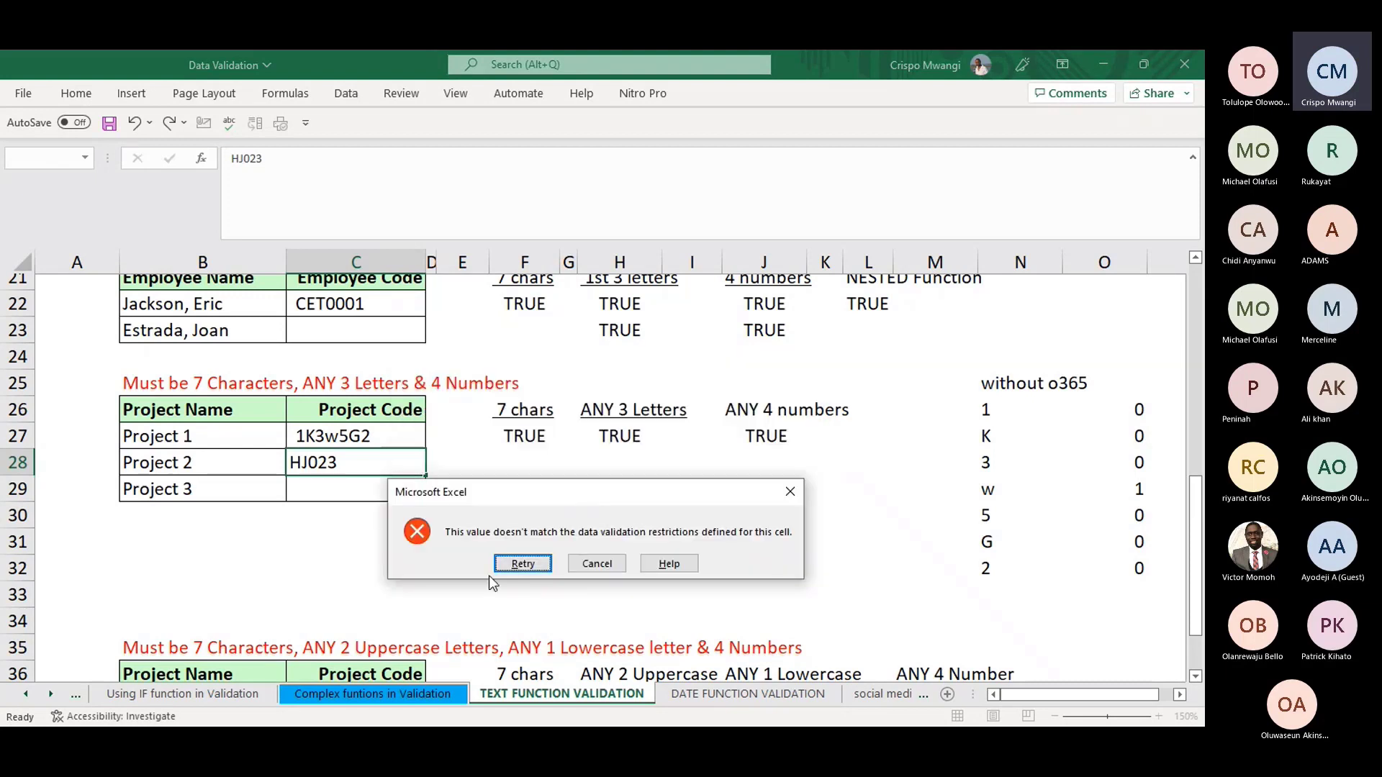
left_click(792, 492)
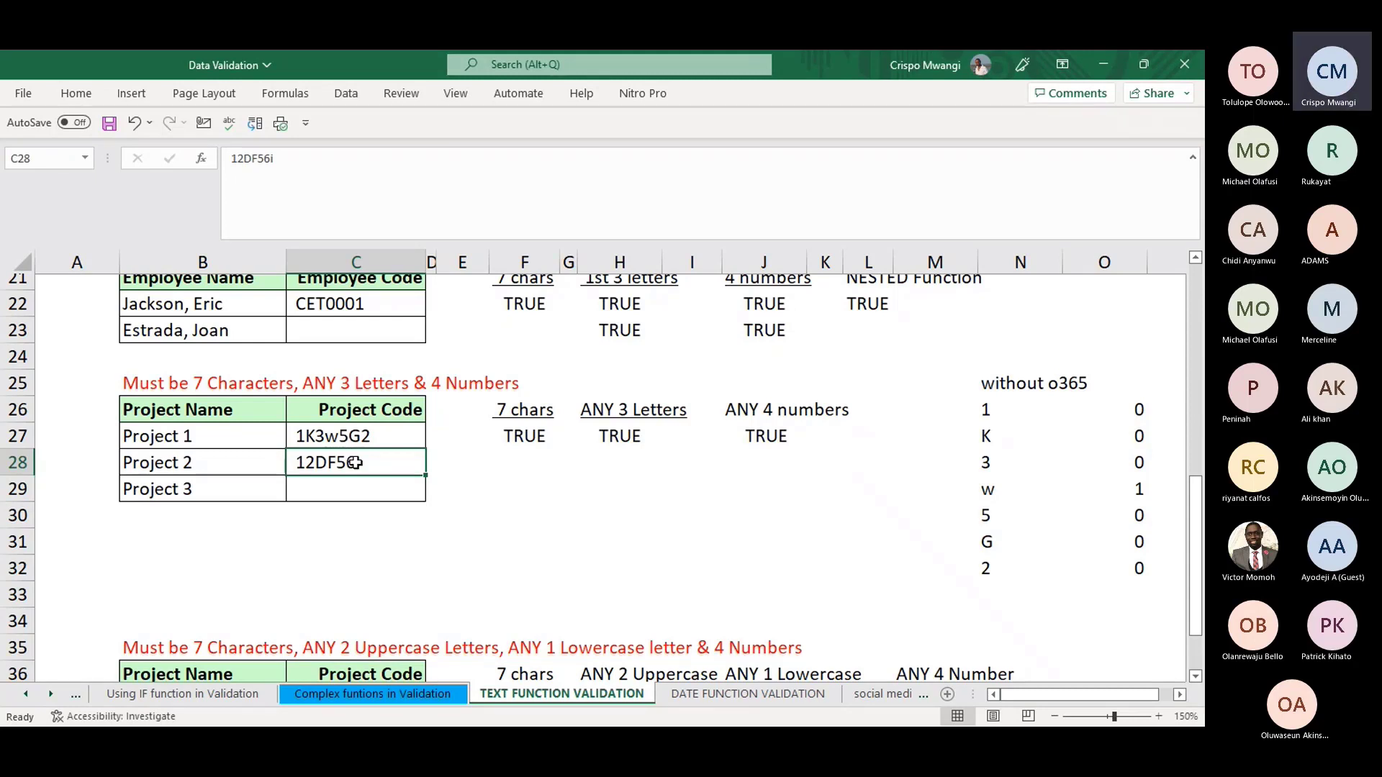
- Enter 123FGHH, retry after rejection, and correct it to the valid code 123FGH6
type("123F")
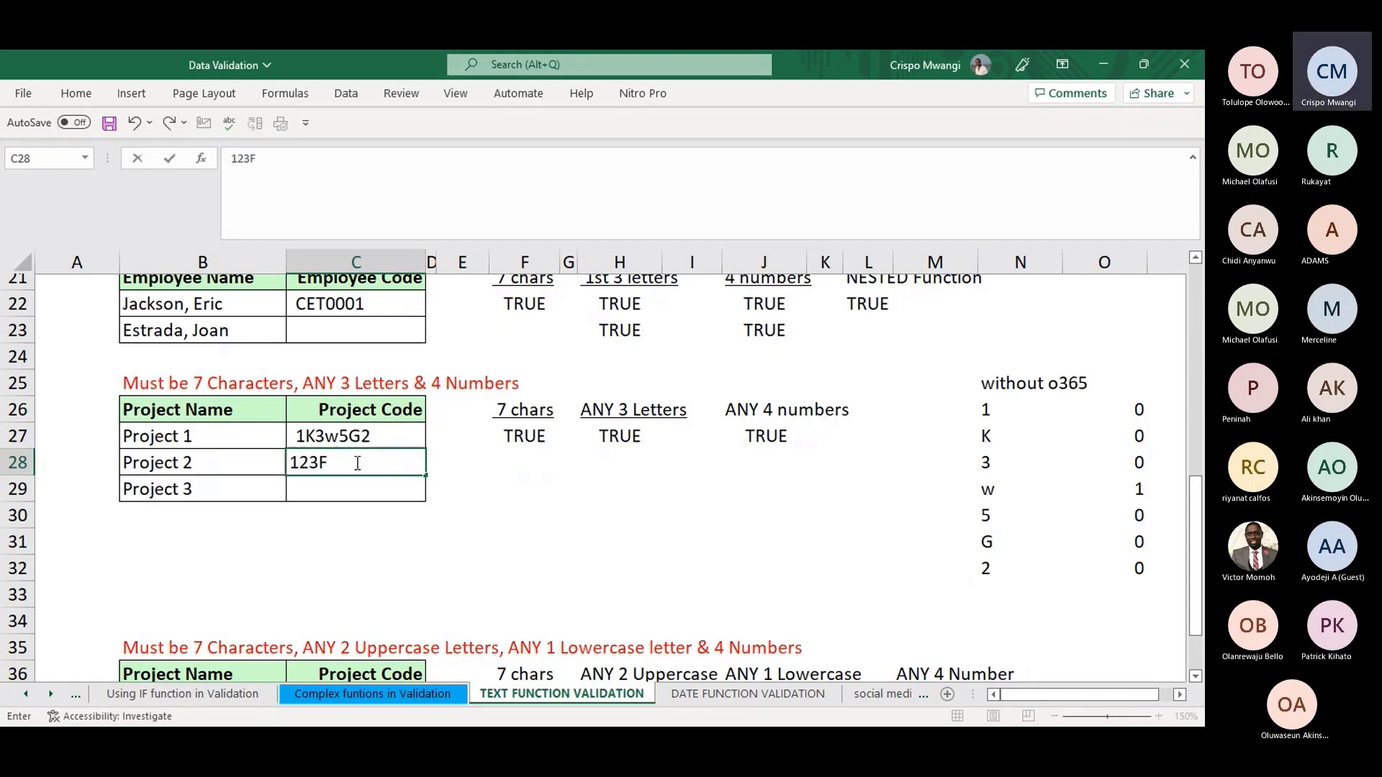
type("GH")
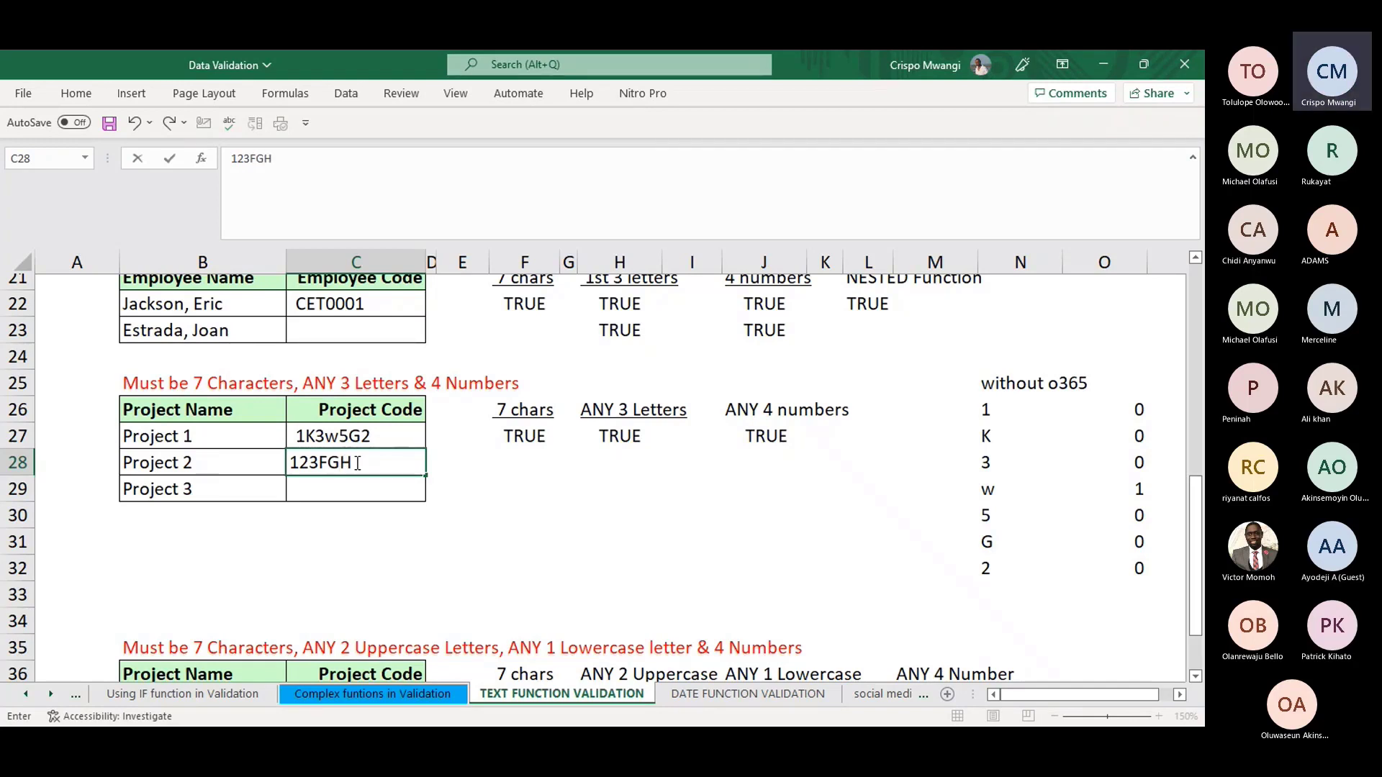
type("H")
left_click(414, 506)
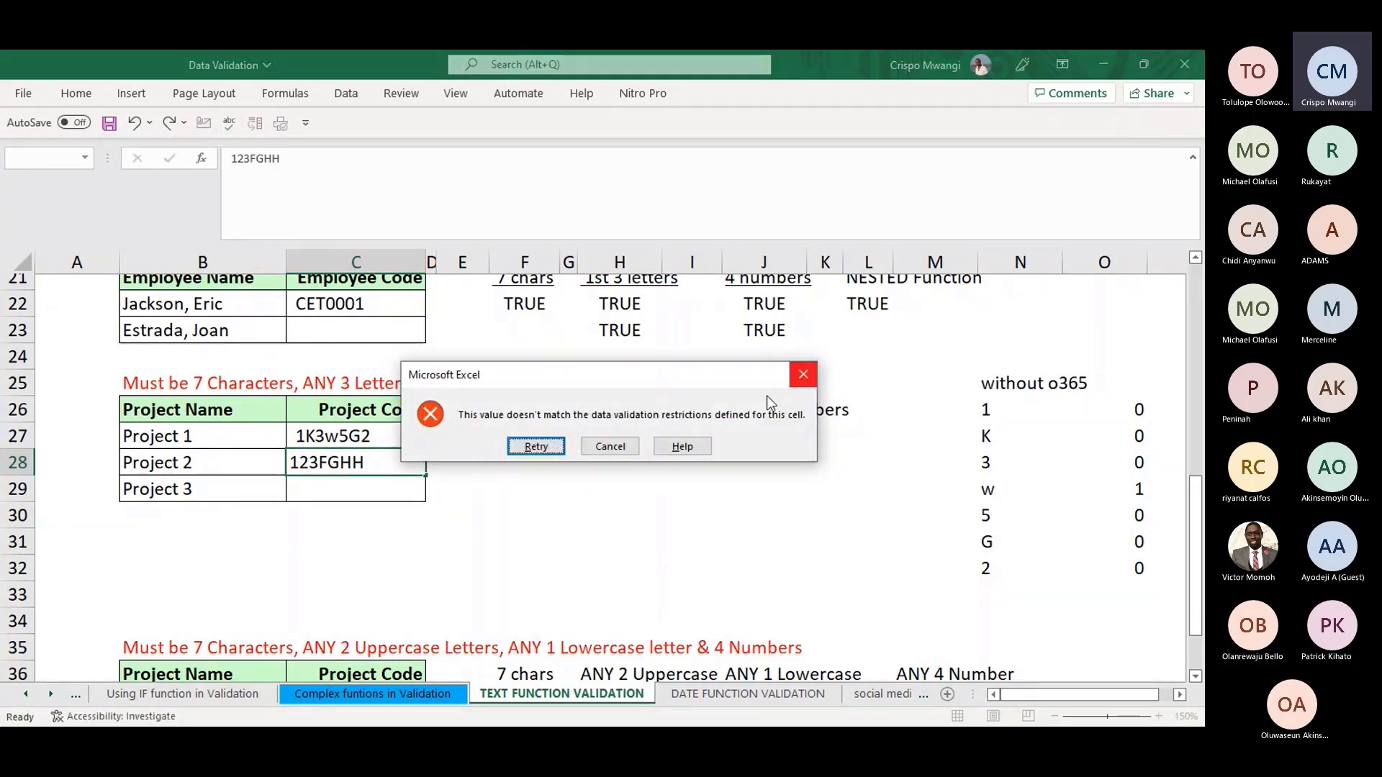
left_click(536, 446)
left_click(387, 464)
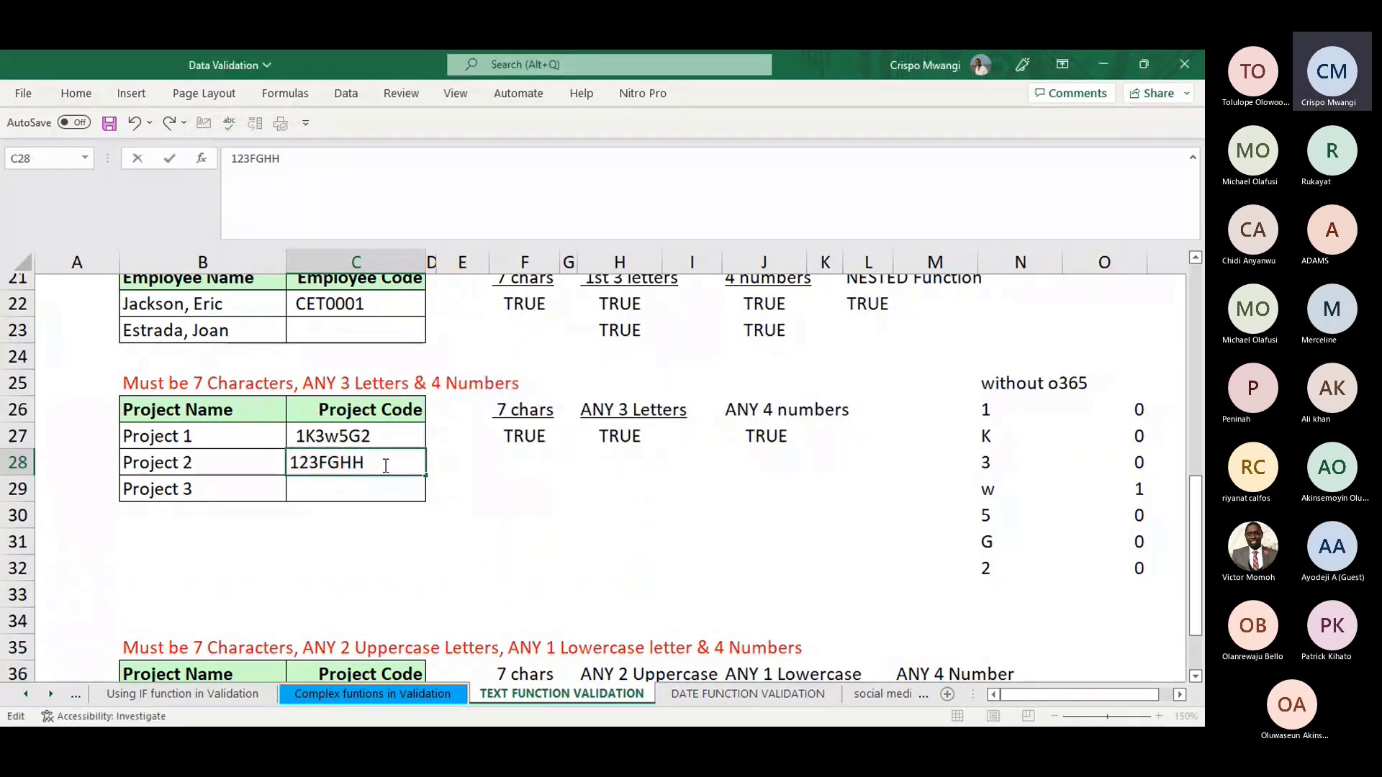
key("BackSpace")
type("6")
key("Return")
- Check the accepted Project 2 code and inspect J27's combined formula
left_click(342, 468)
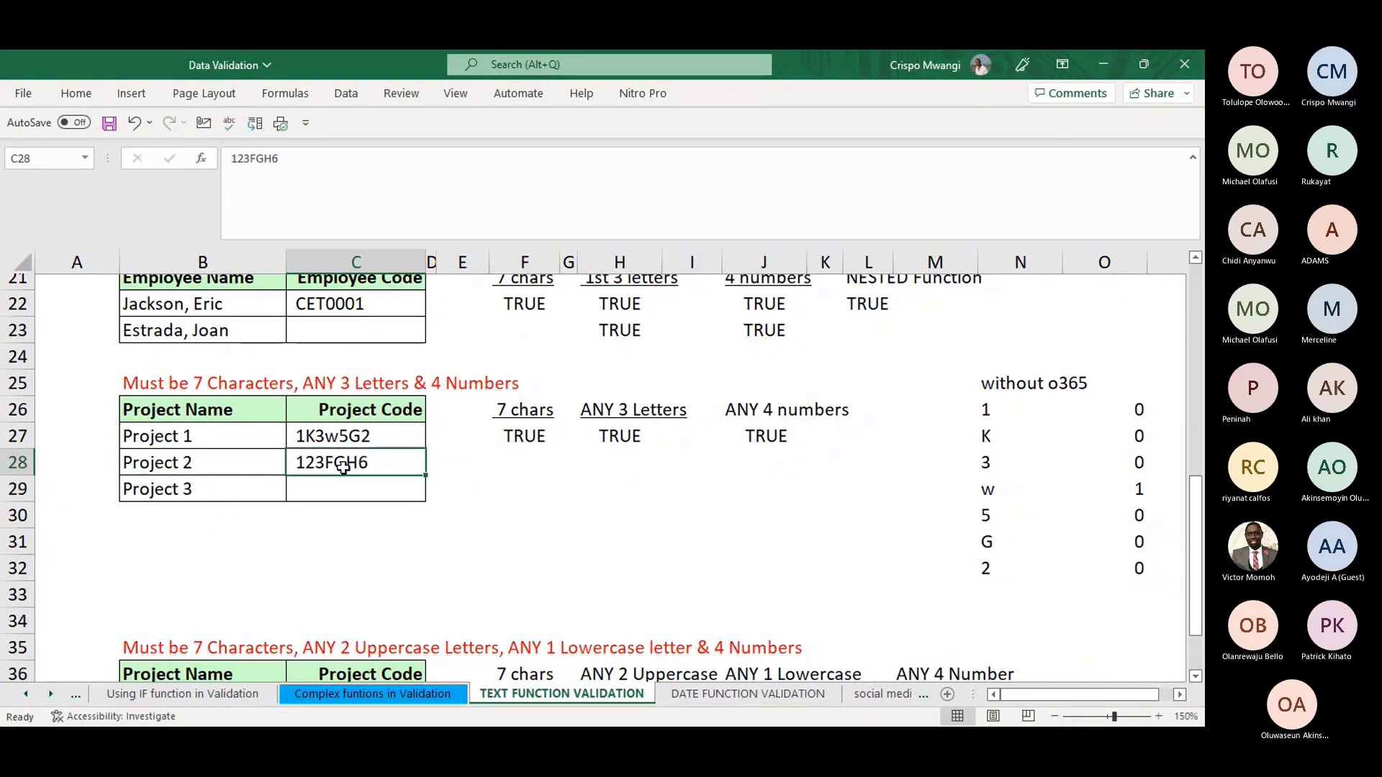
left_click(761, 436)
left_click(653, 201)
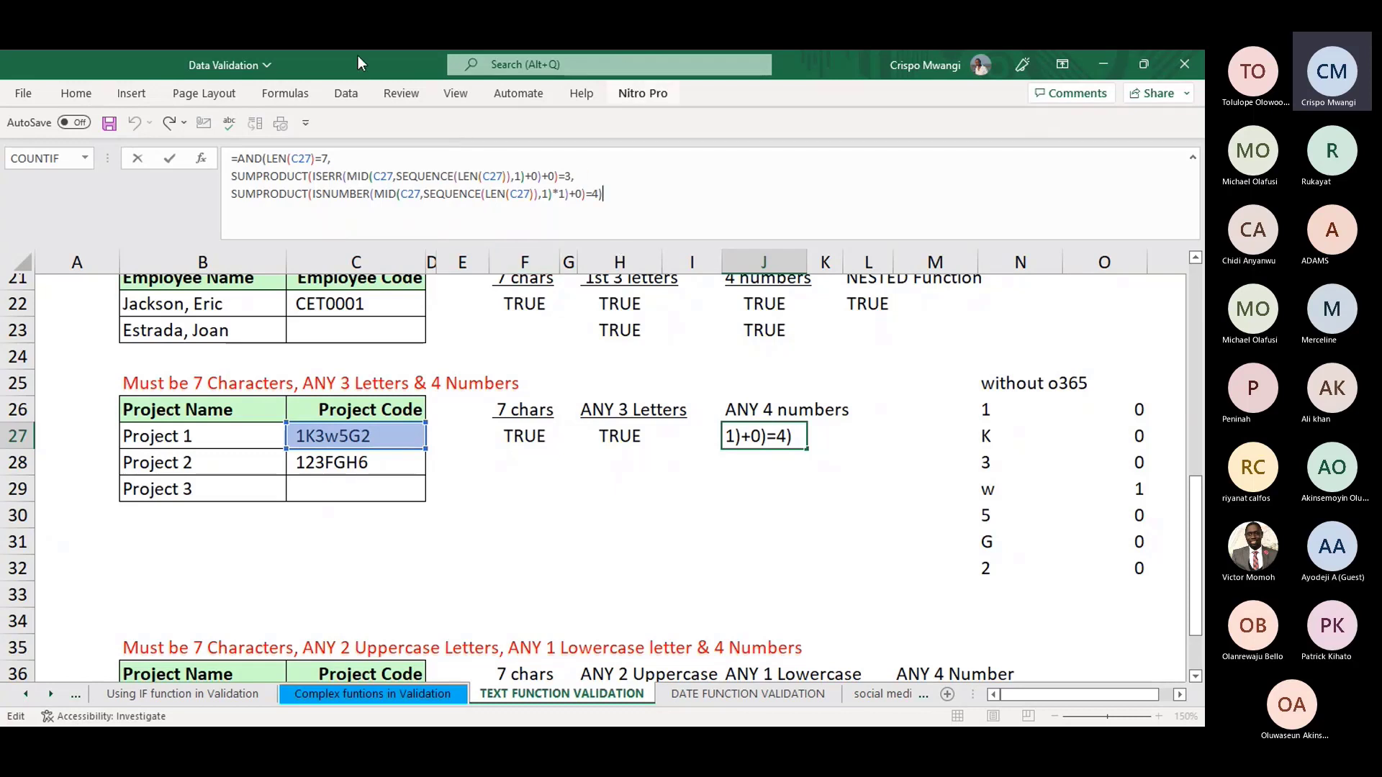
- Append +0 to the N26 MID helper formula, then undo the change
key("Return")
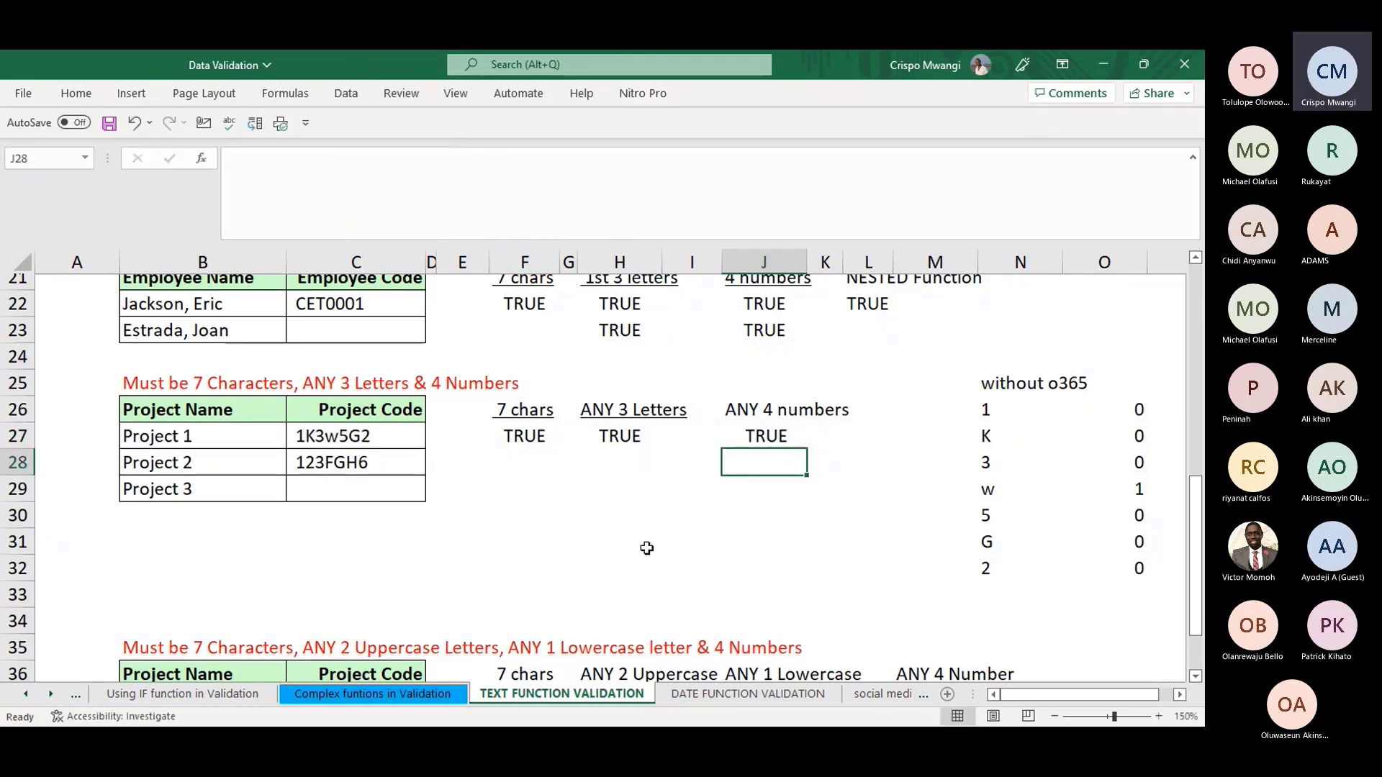
left_click(768, 435)
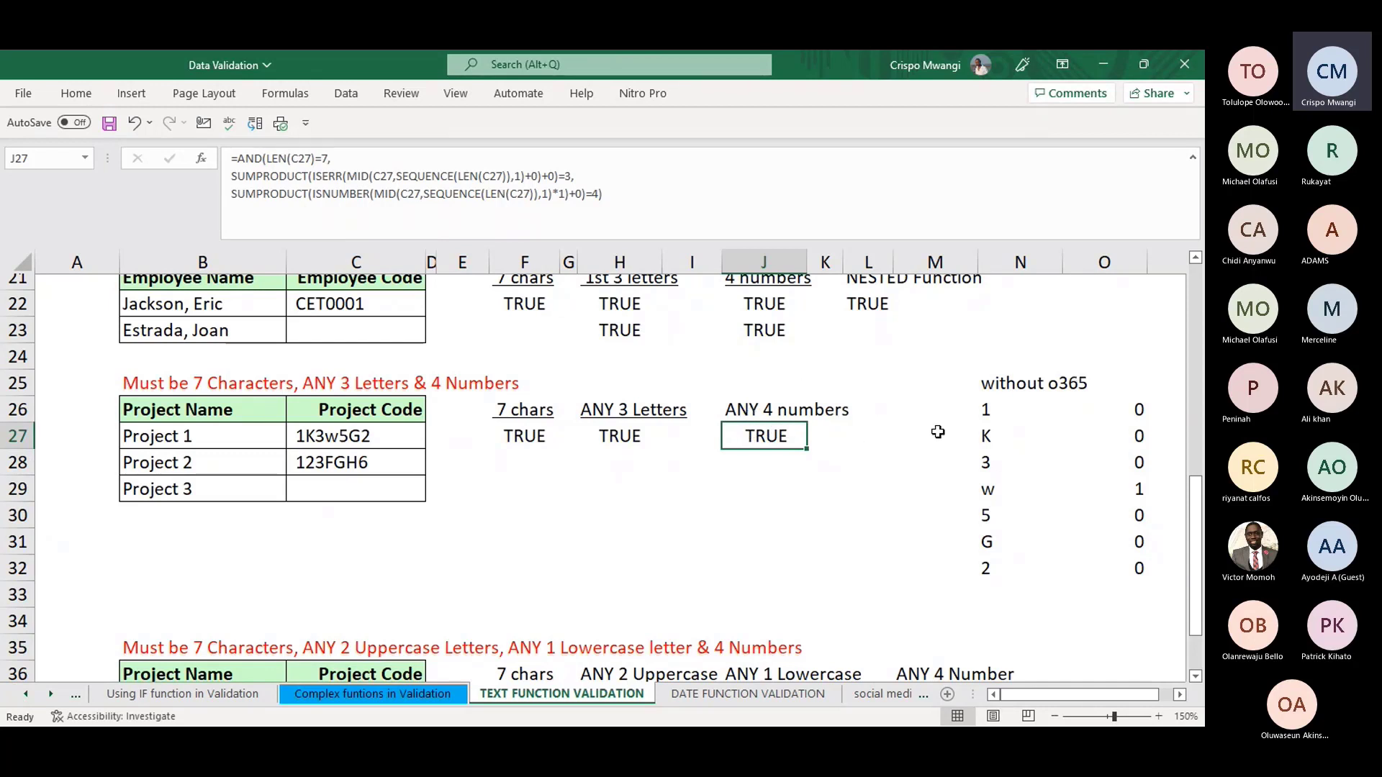
left_click(991, 409)
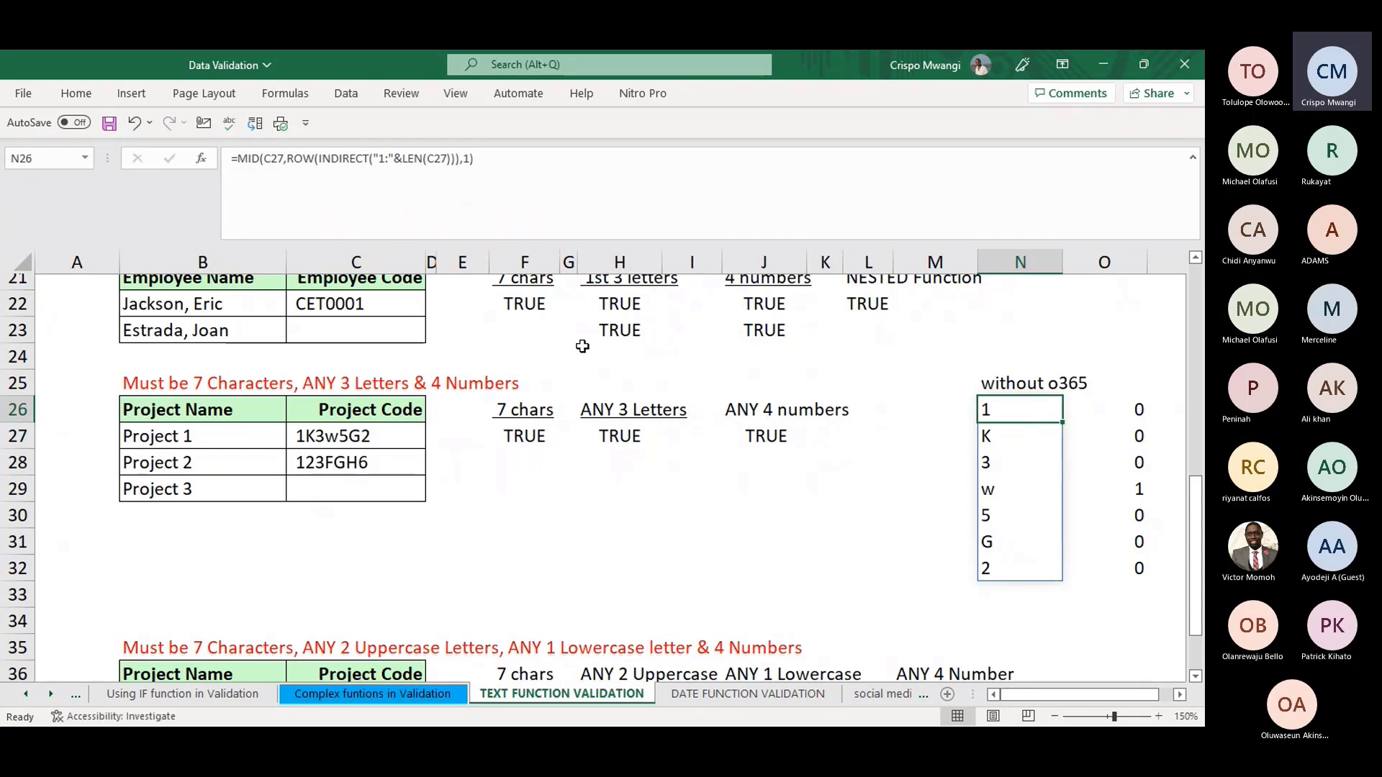
left_click(498, 160)
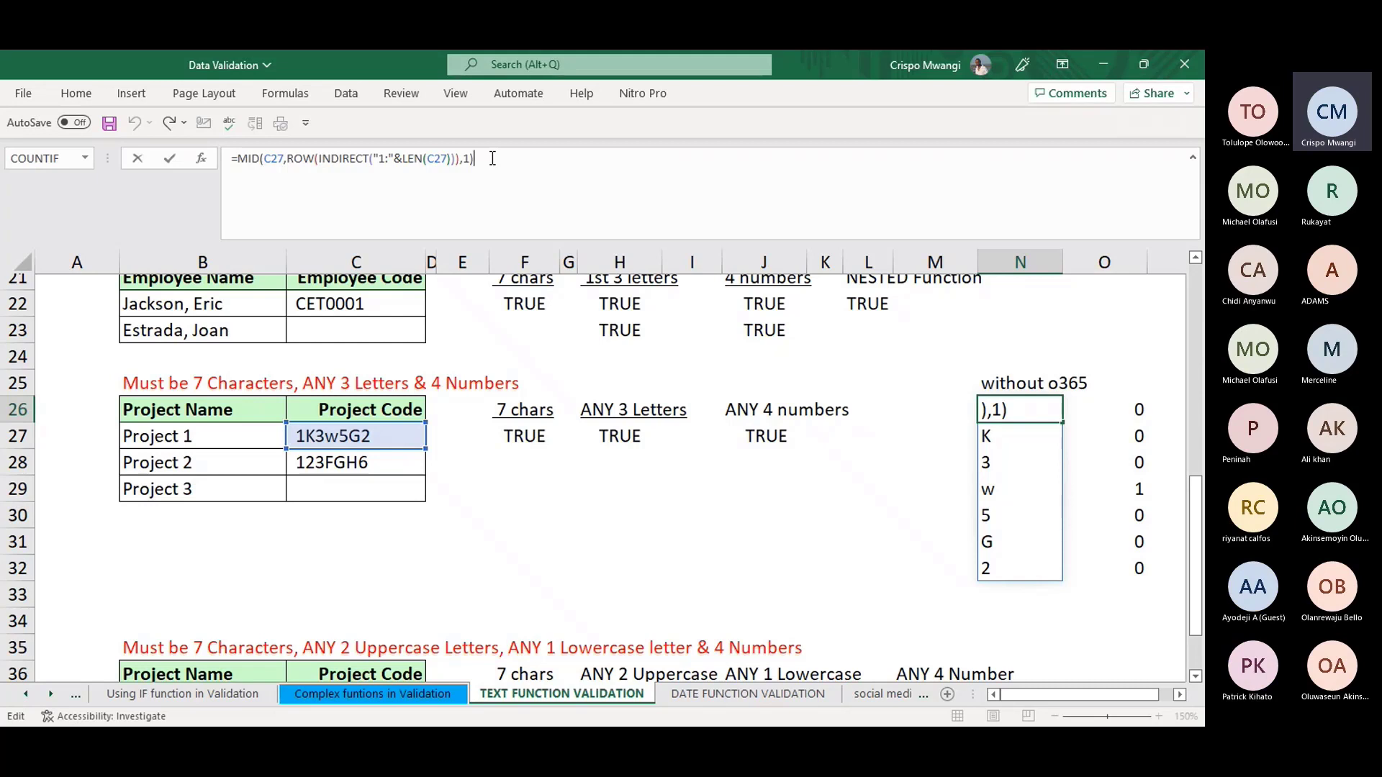
type("+0")
key("Return")
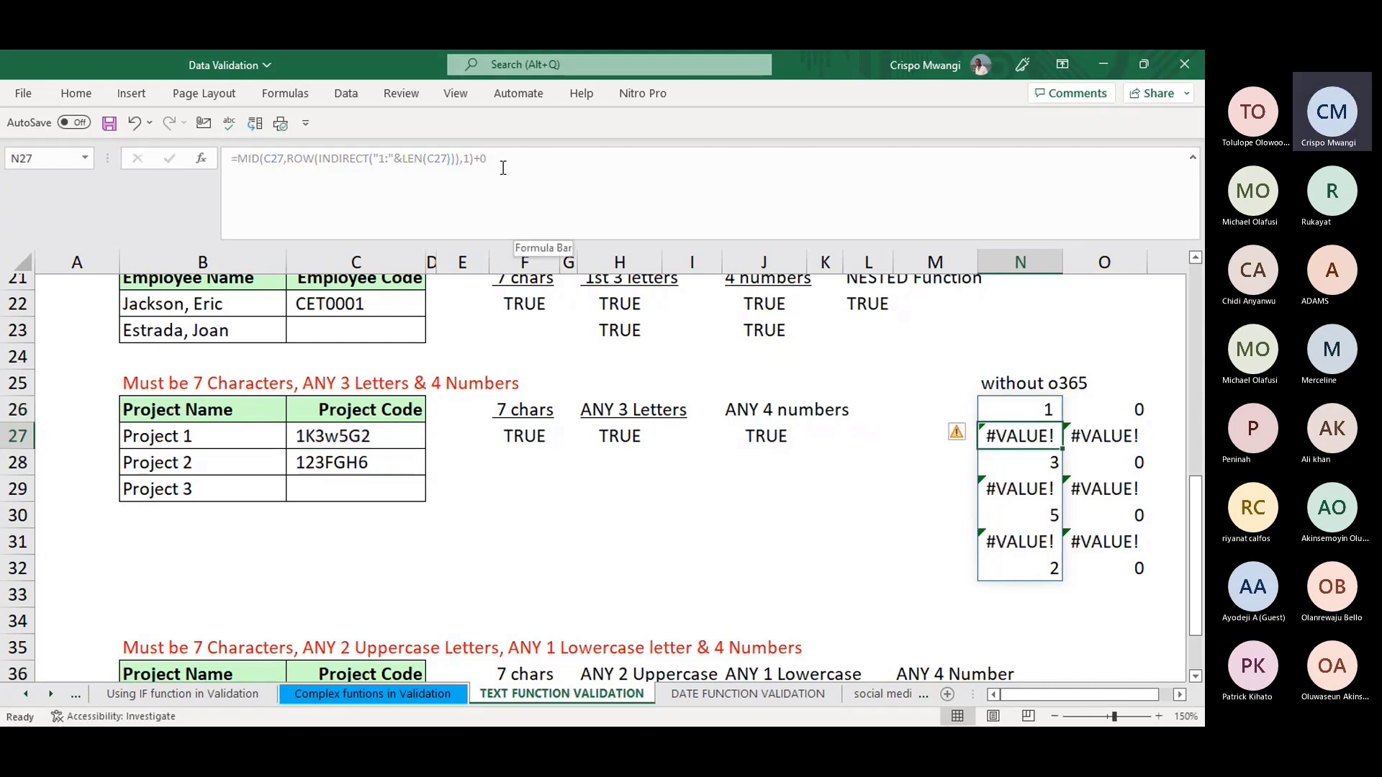
left_click(1021, 408)
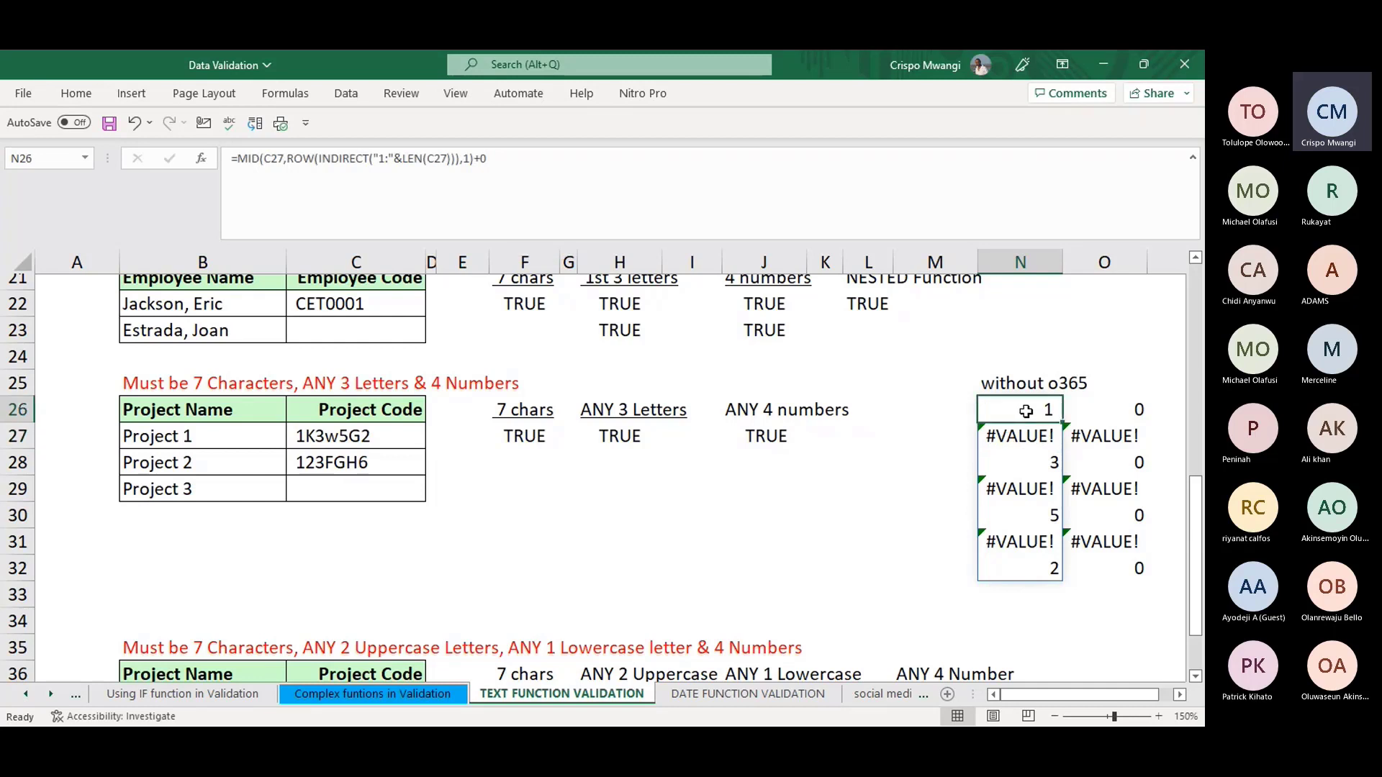
key("ctrl+z")
- Append +0 again and wrap the N26 MID formula in ISERR
left_click(504, 159)
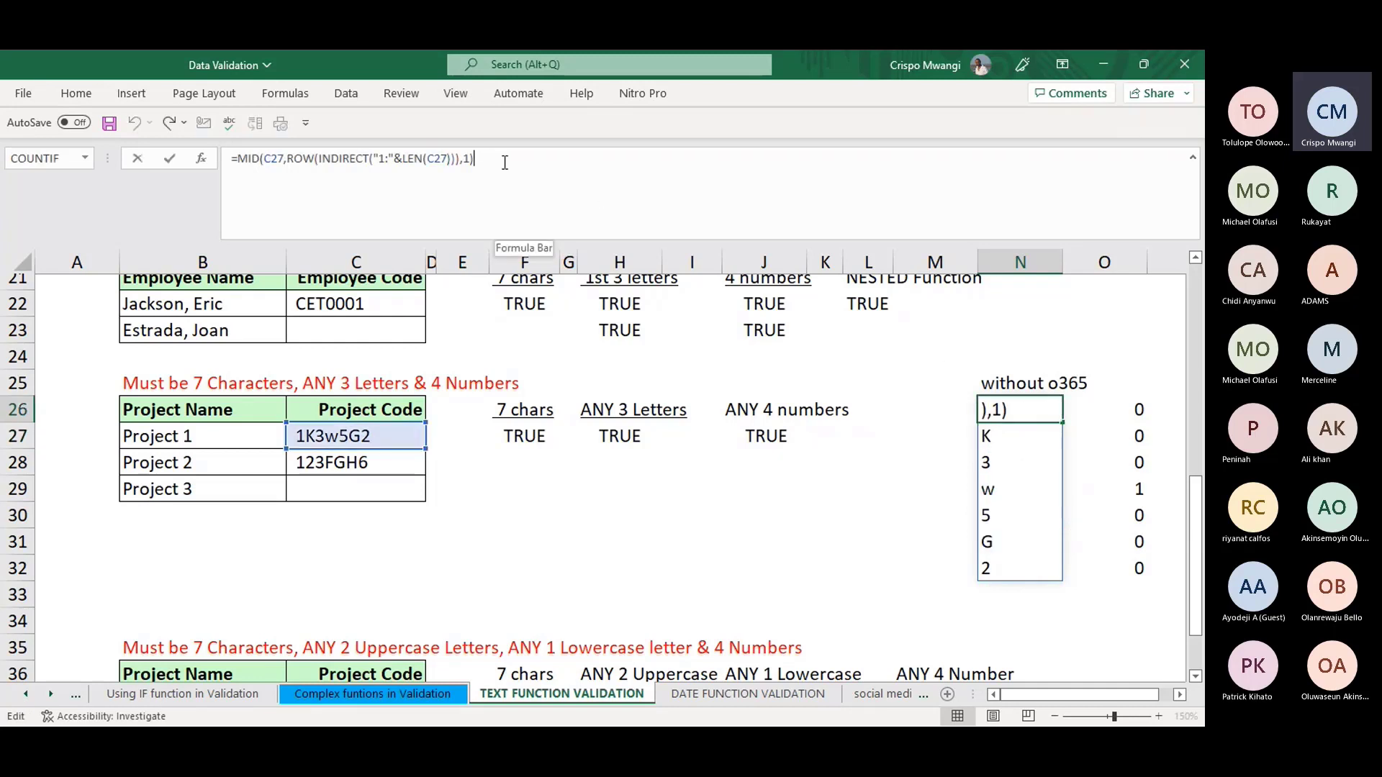
type("+0")
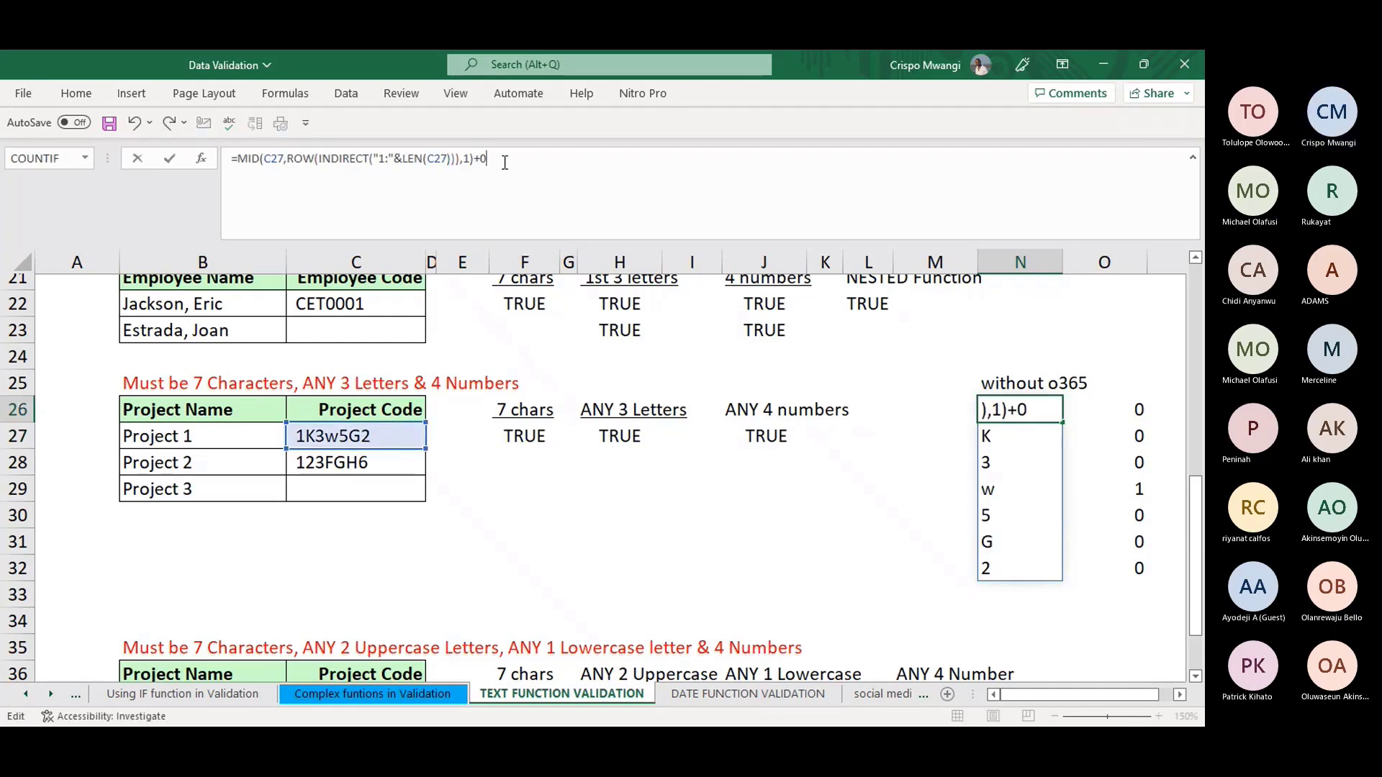
left_click(239, 158)
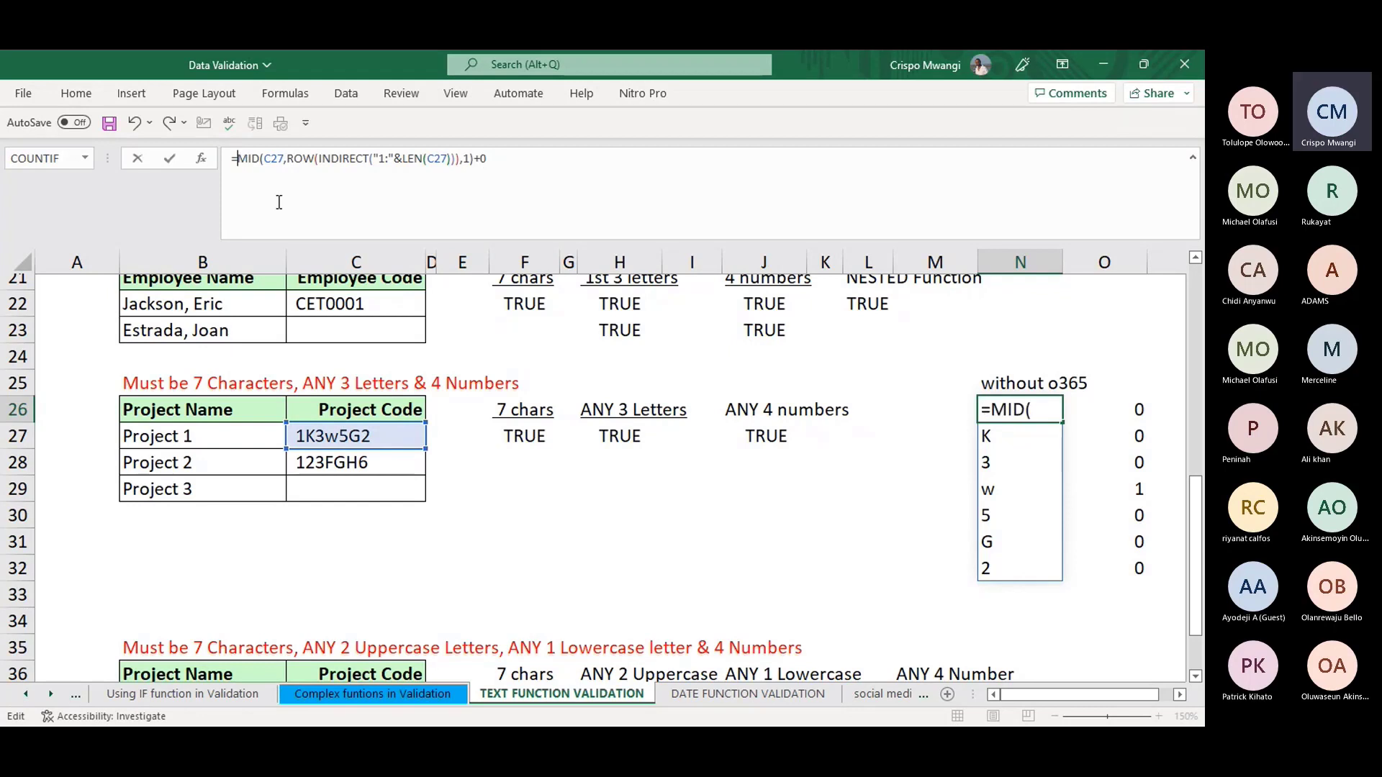
type("IS")
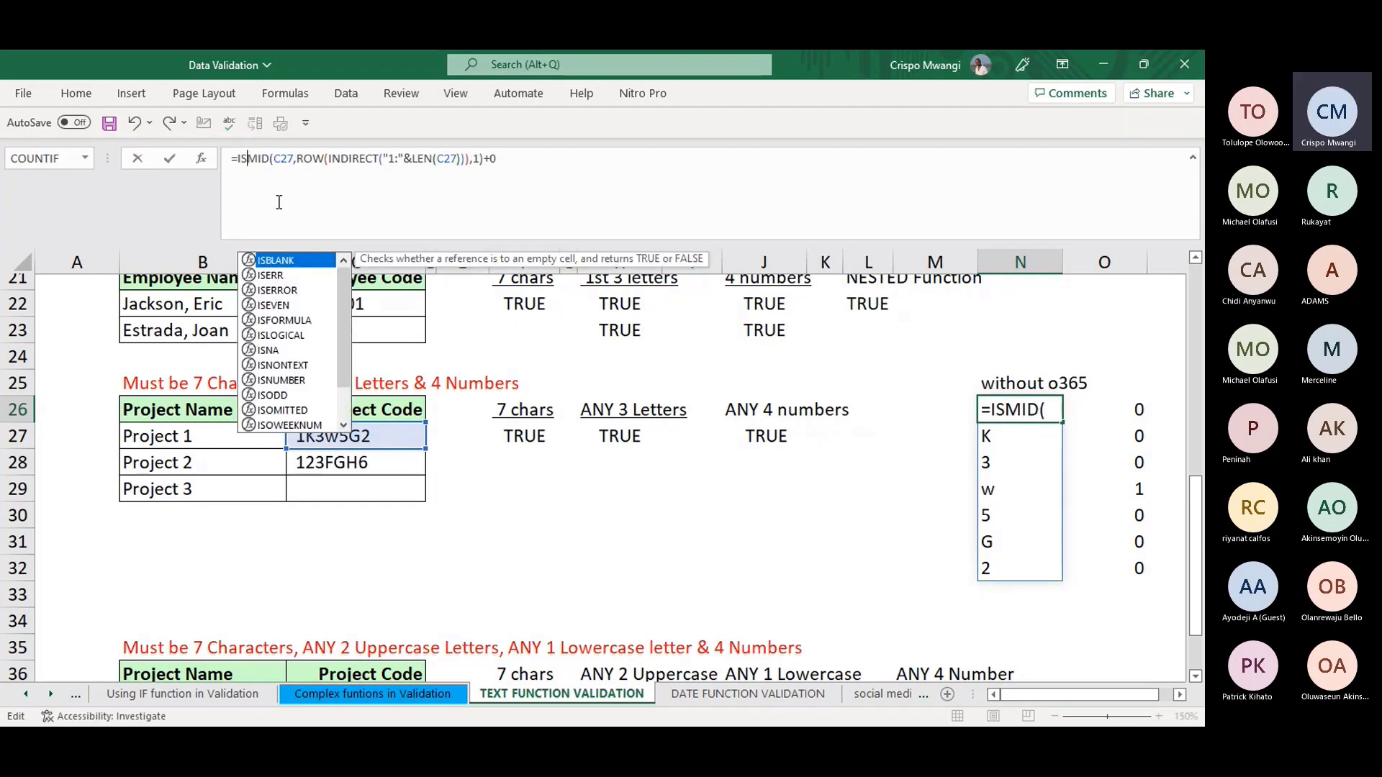
double_click(281, 275)
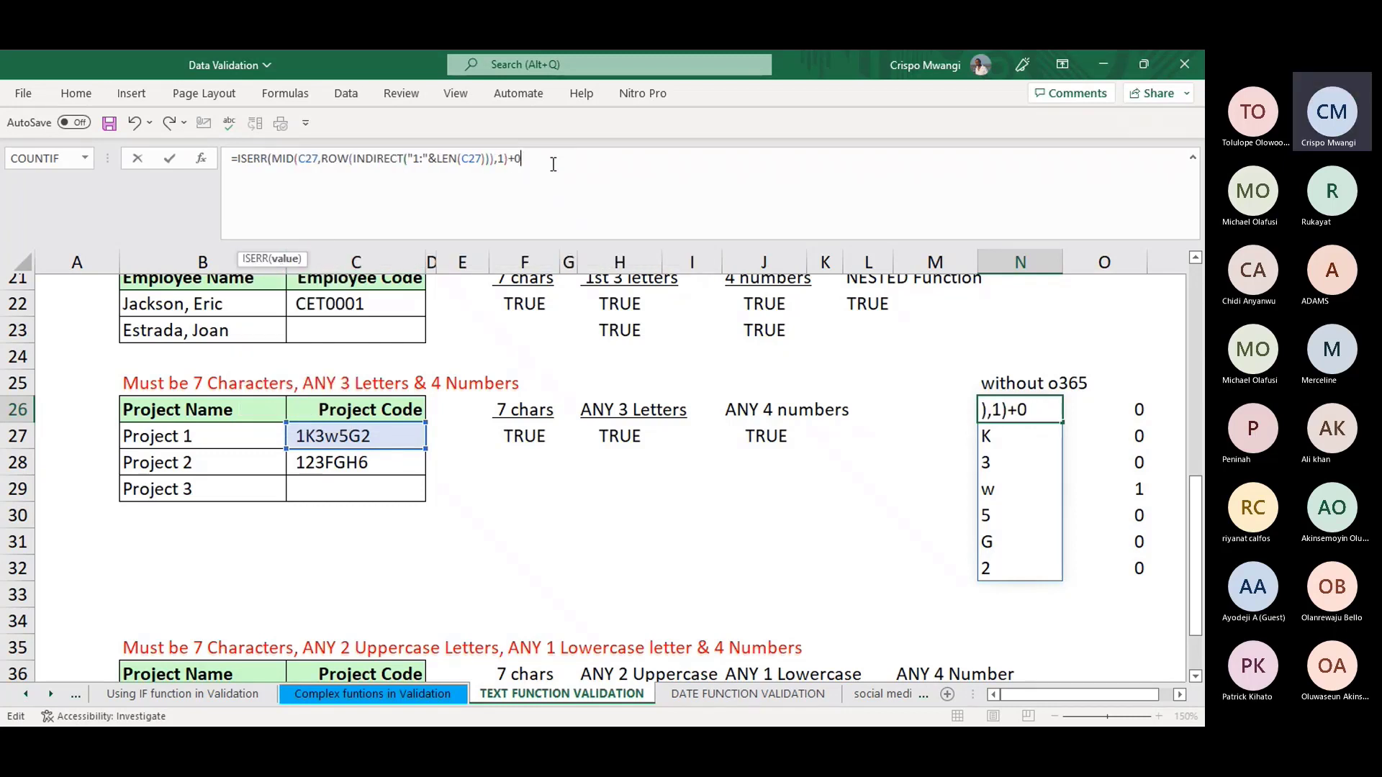
key("Return")
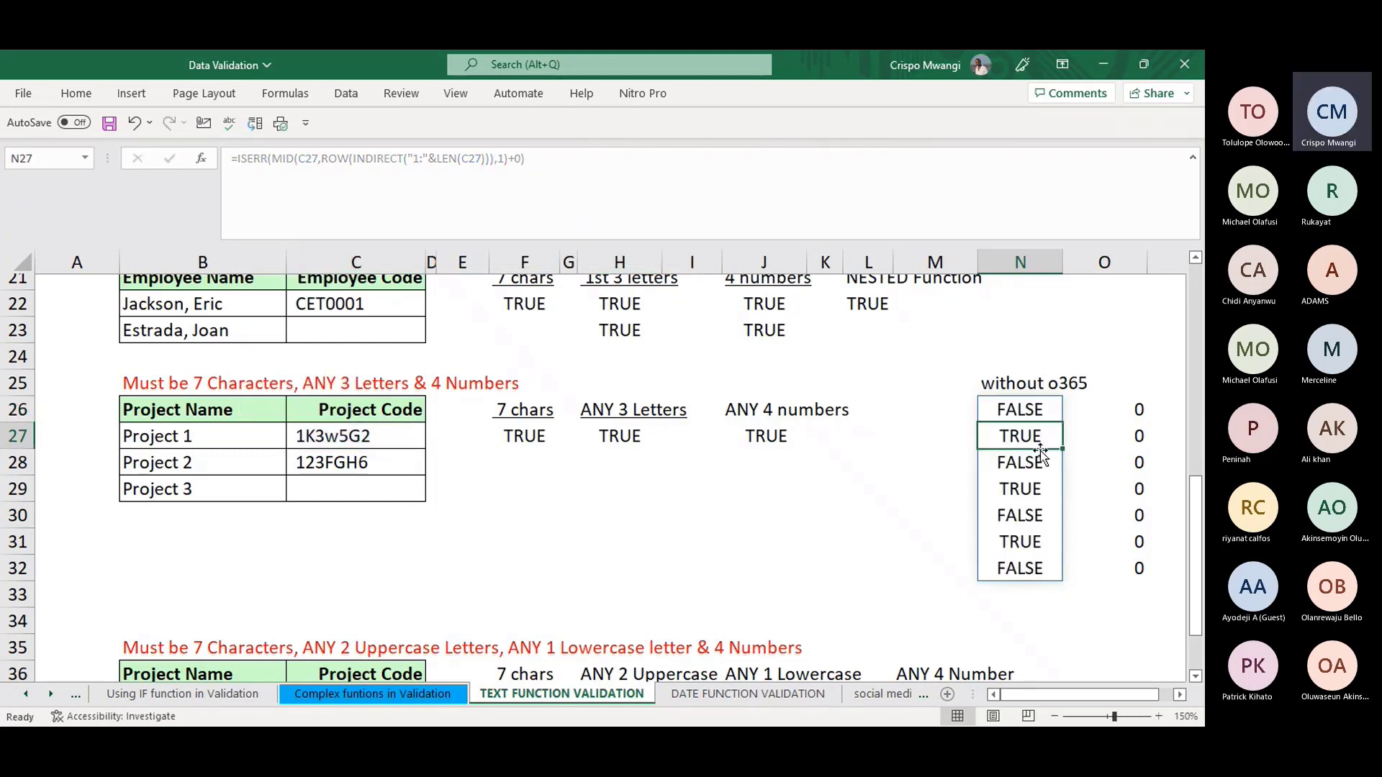
- Review the ISERR helper formula, then undo it to restore the character list
left_click(1026, 412)
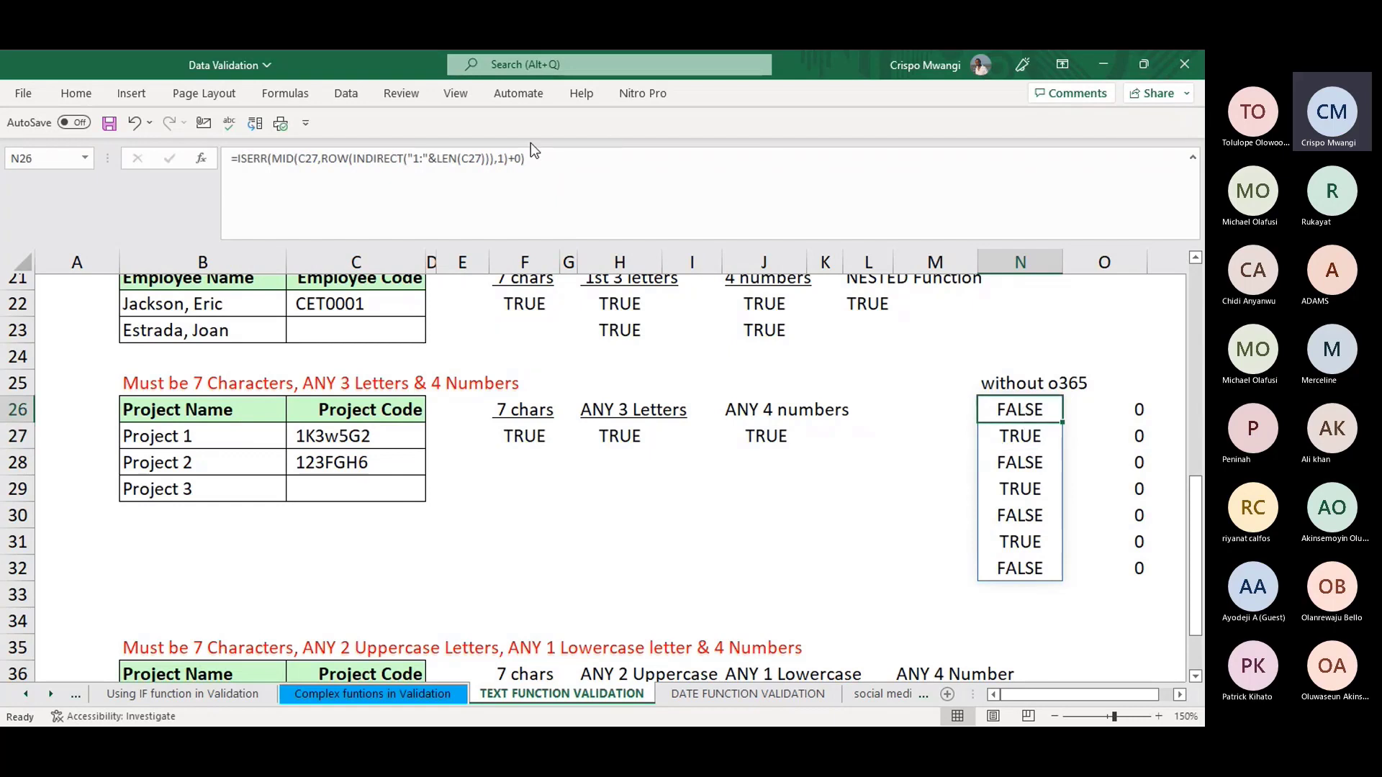
left_click(520, 153)
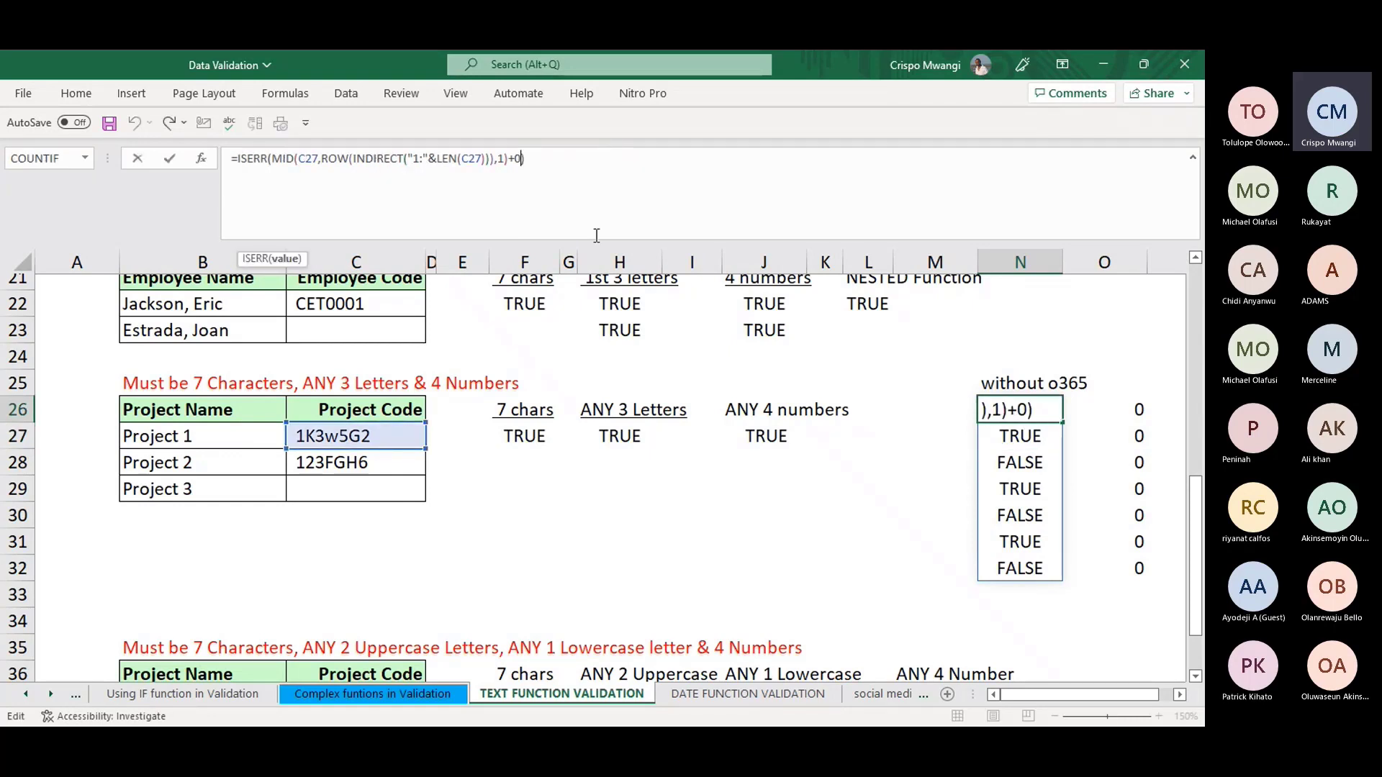
key("Escape")
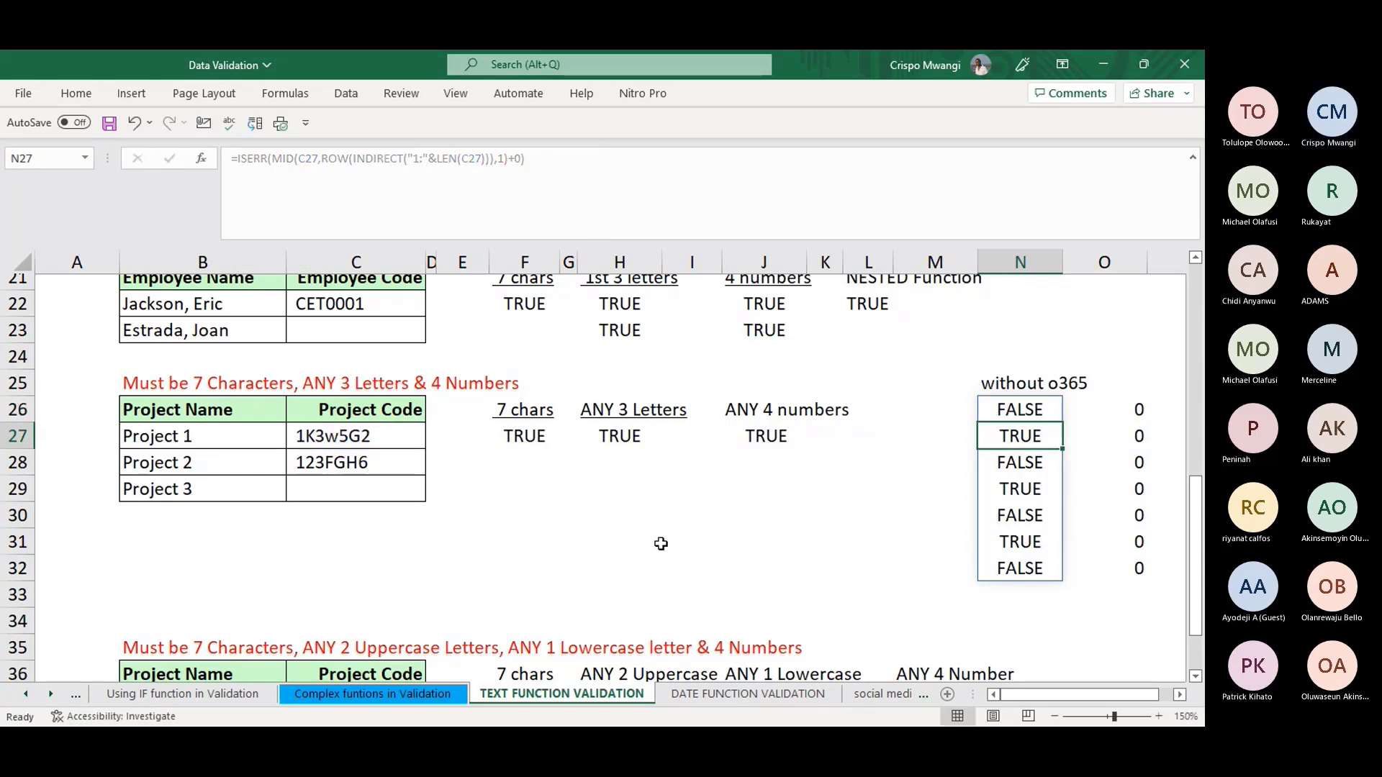
key("ctrl+z")
left_click(765, 573)
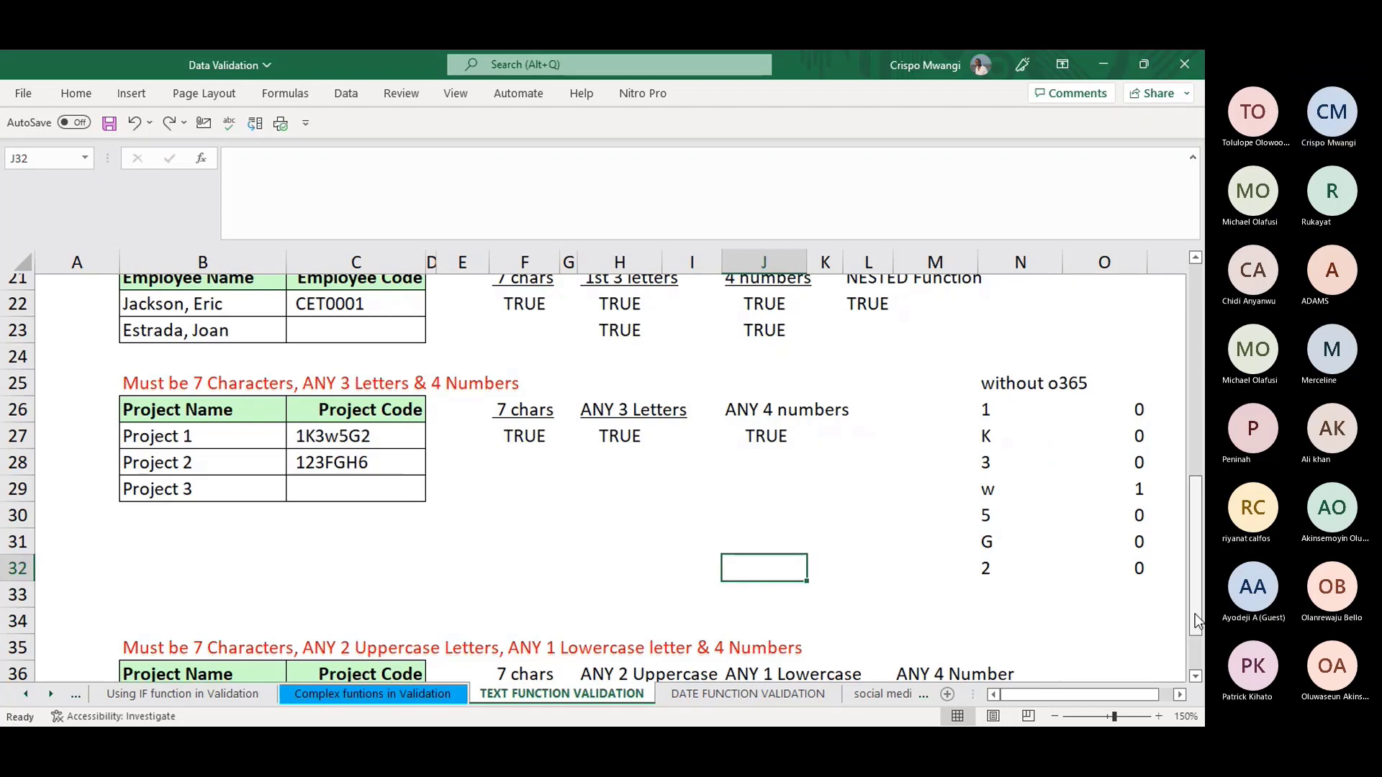
scroll(1189, 620, "down", 1)
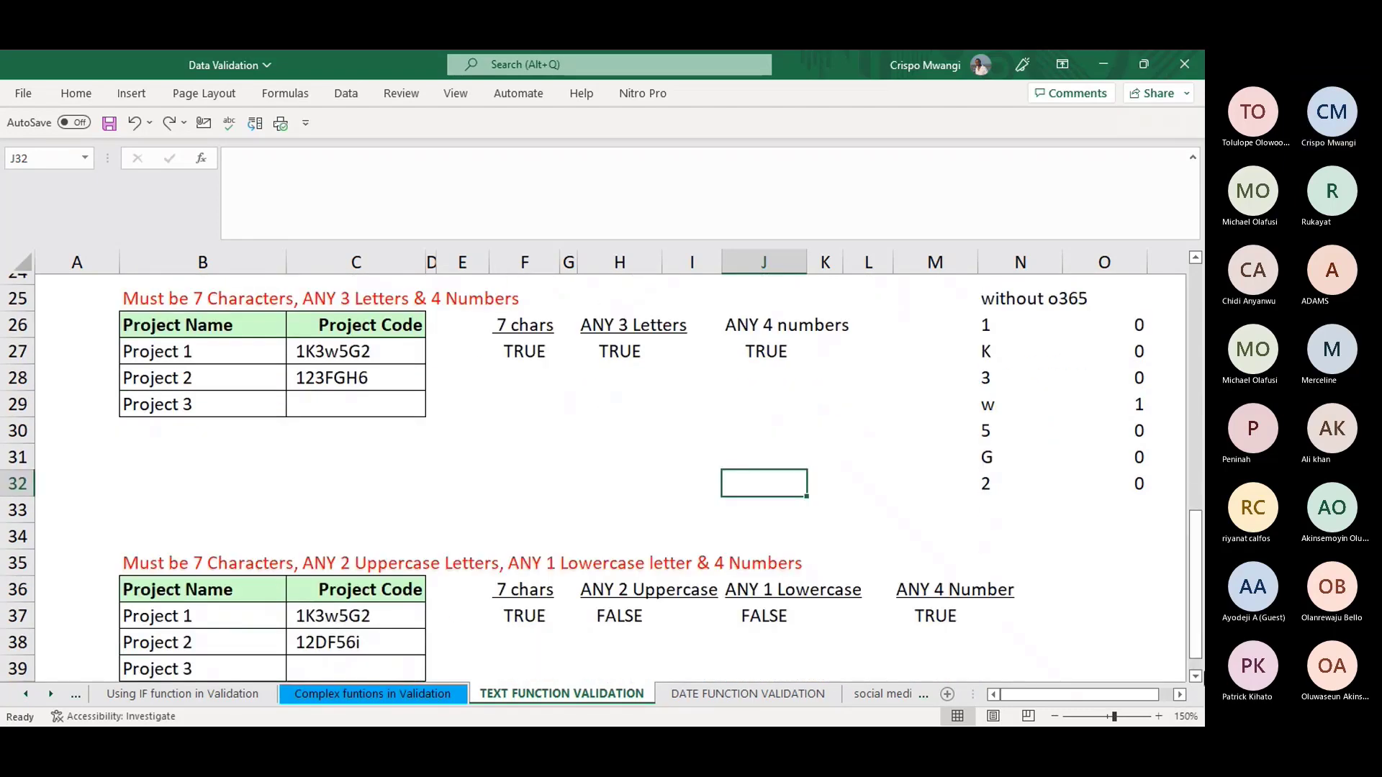
scroll(1195, 682, "down", 2)
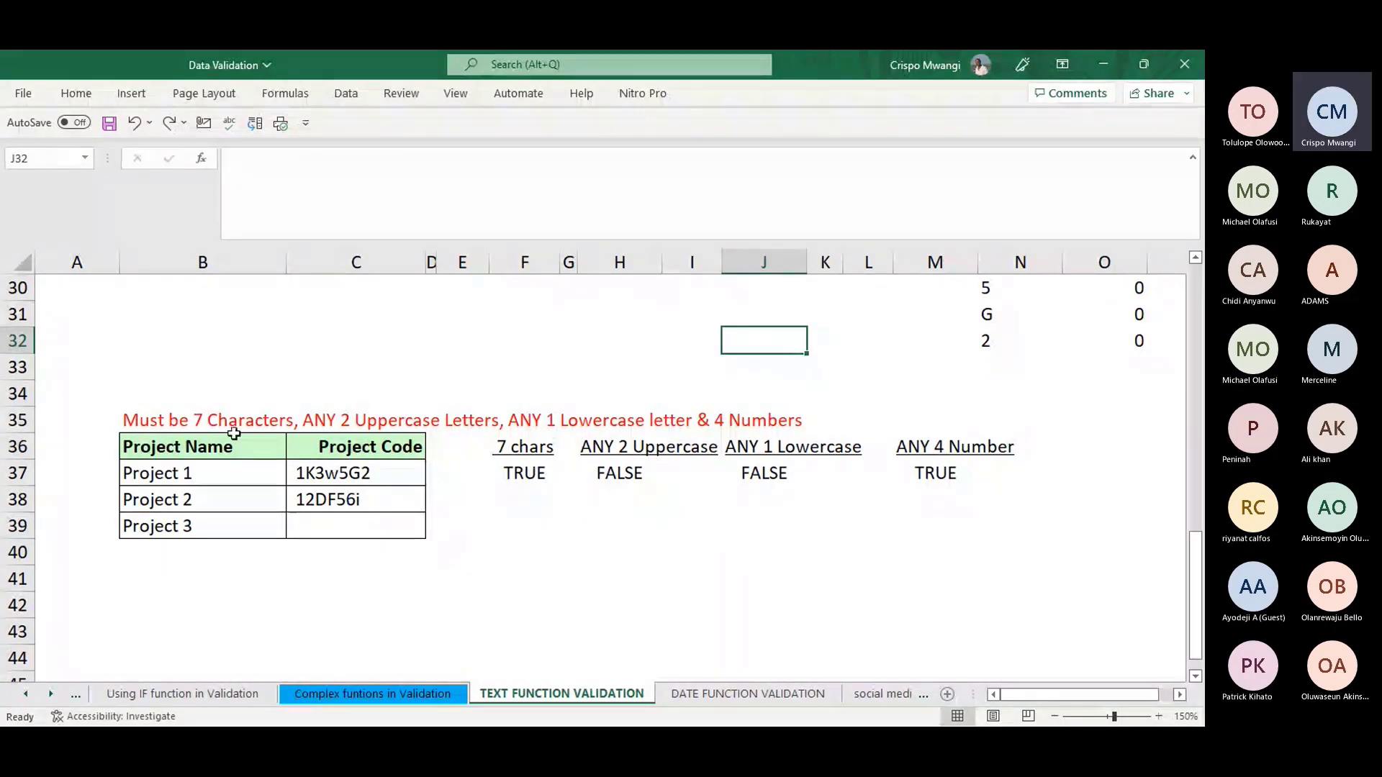
left_click(178, 418)
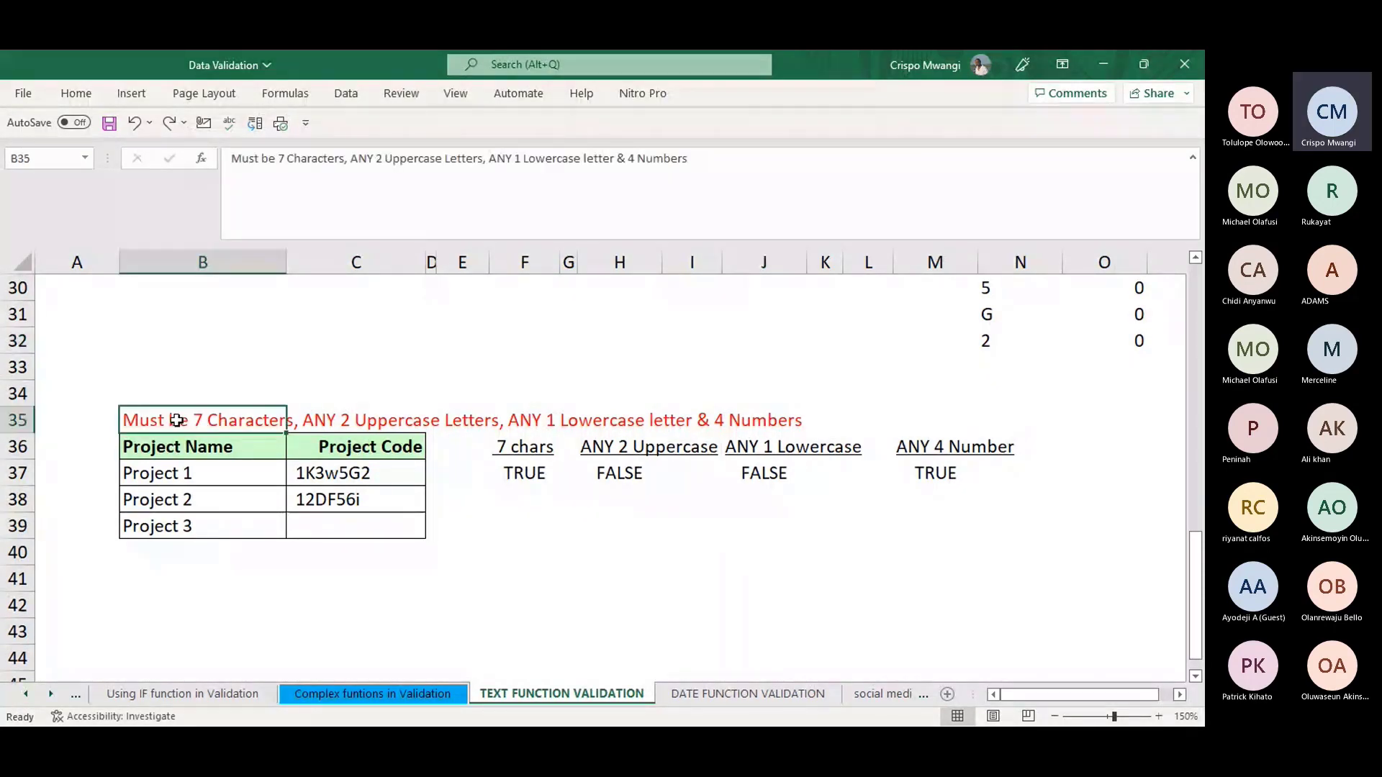
left_click(322, 420)
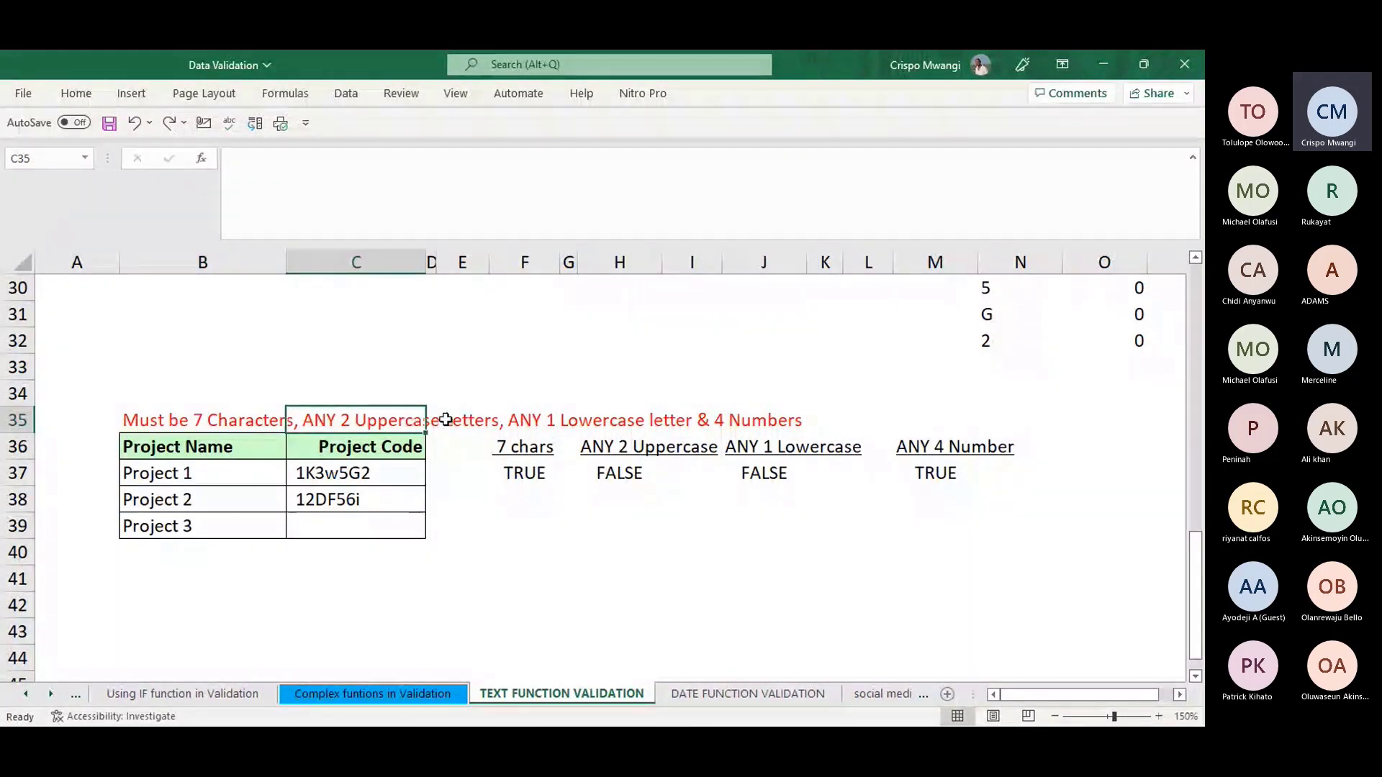
left_click(507, 421)
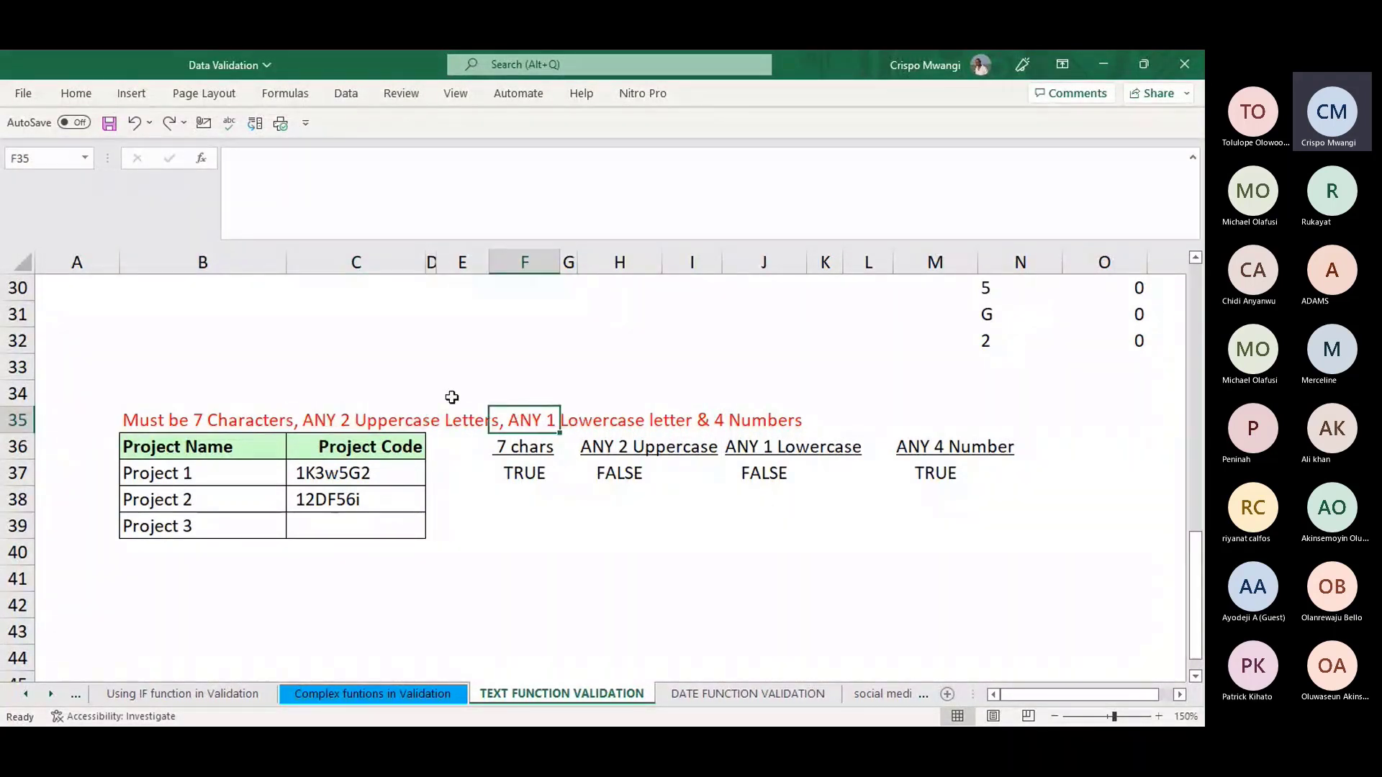
left_click(359, 425)
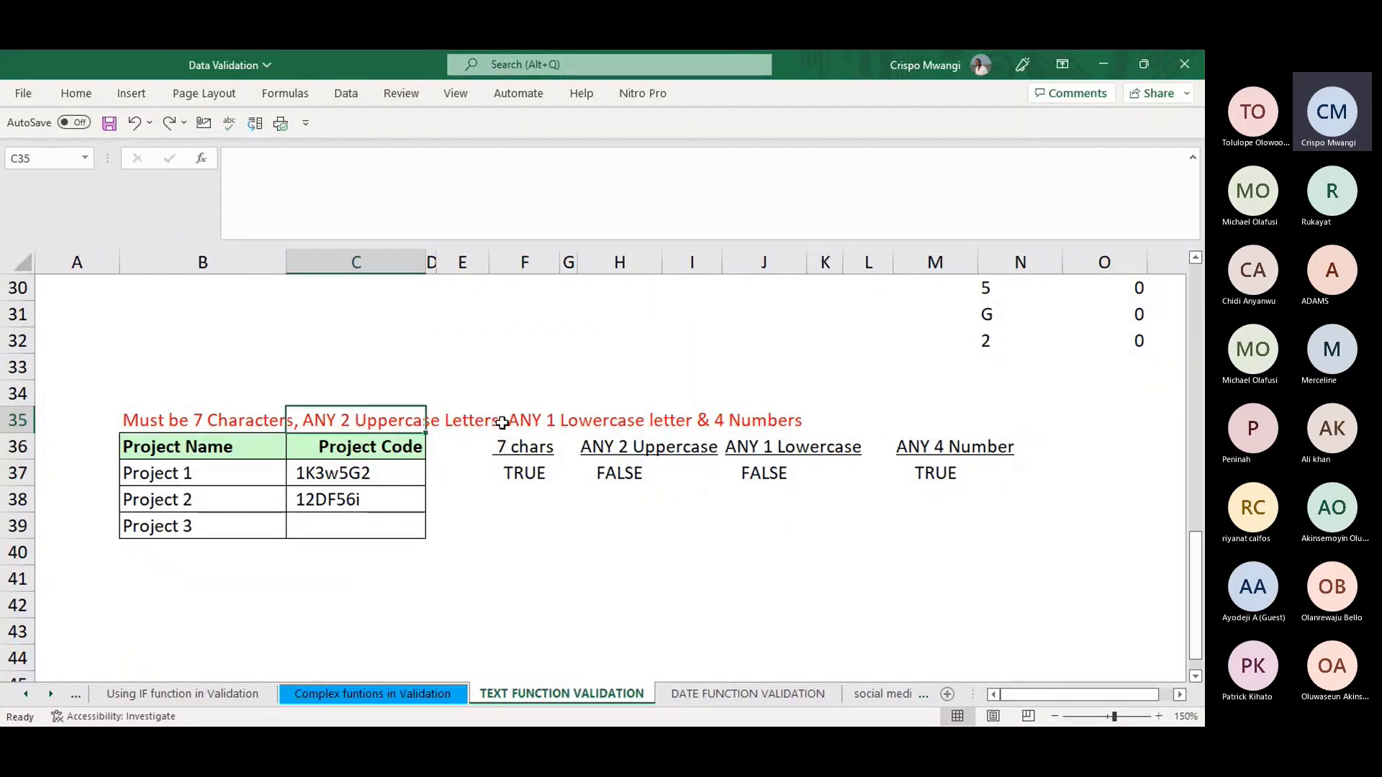
left_click(521, 420)
left_click(718, 421)
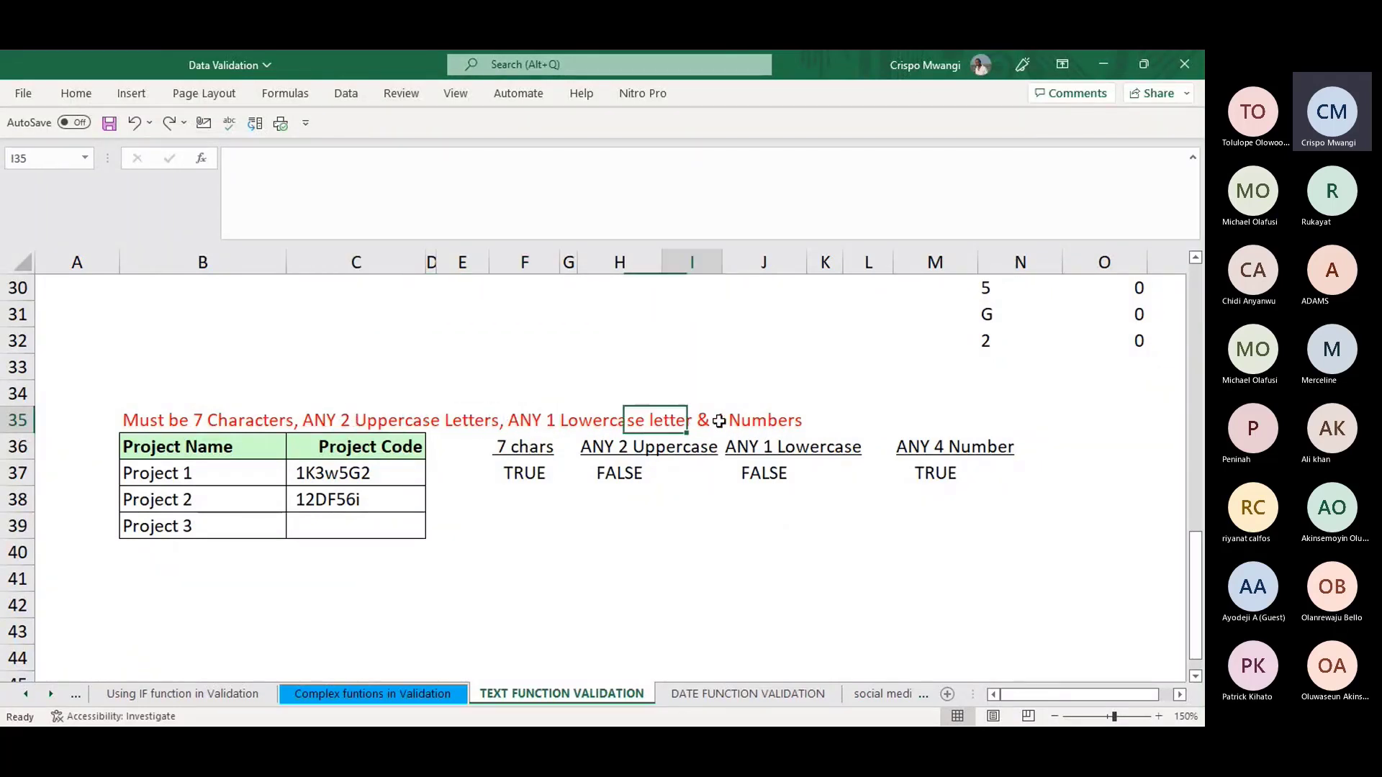
left_click(763, 425)
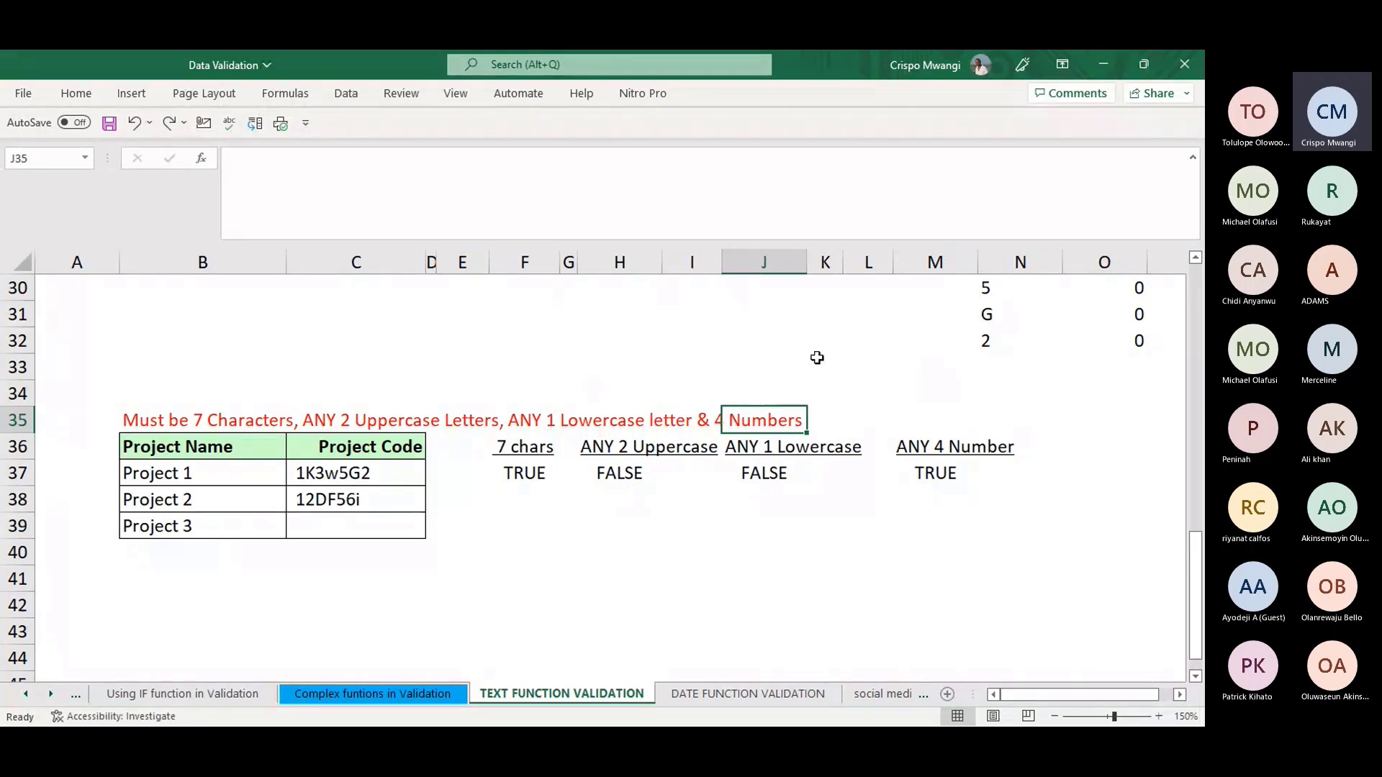
left_click(954, 489)
left_click(622, 475)
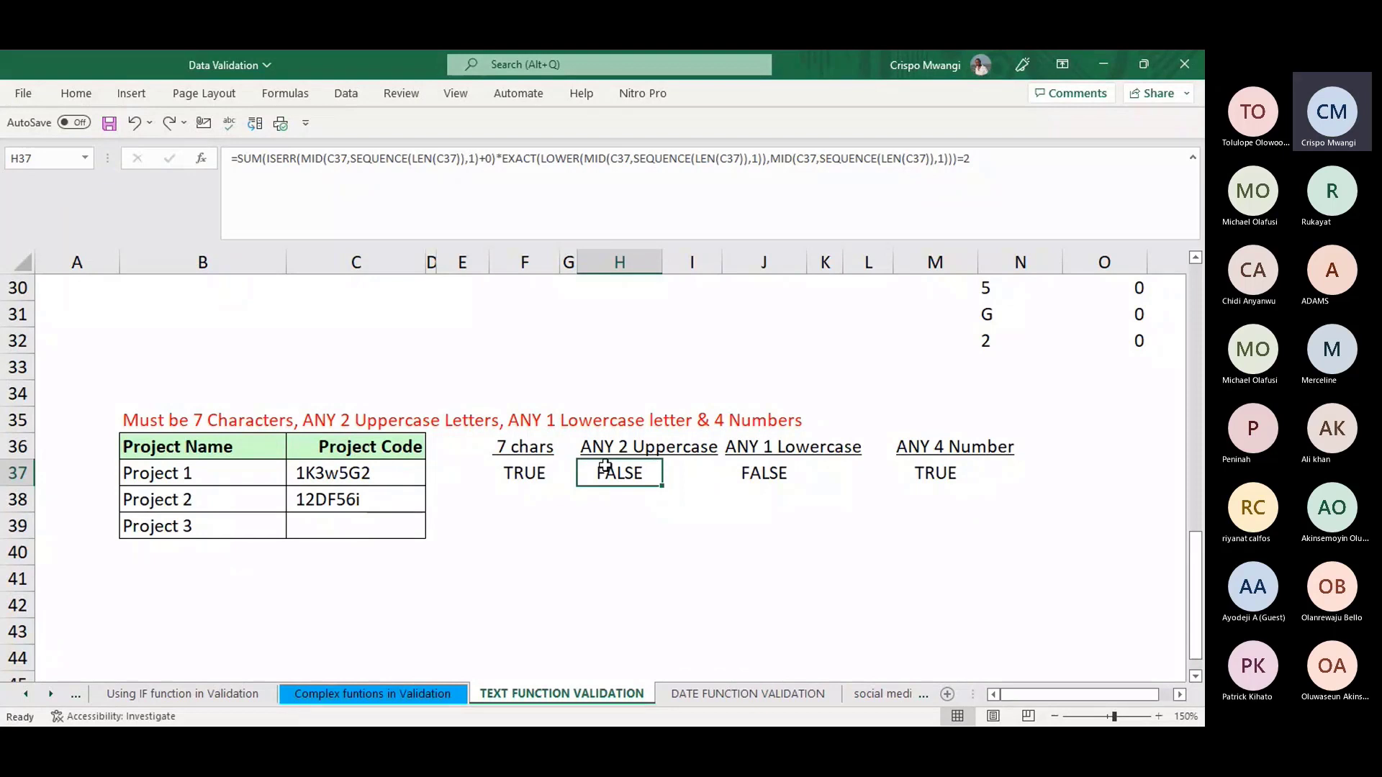
left_click(976, 160)
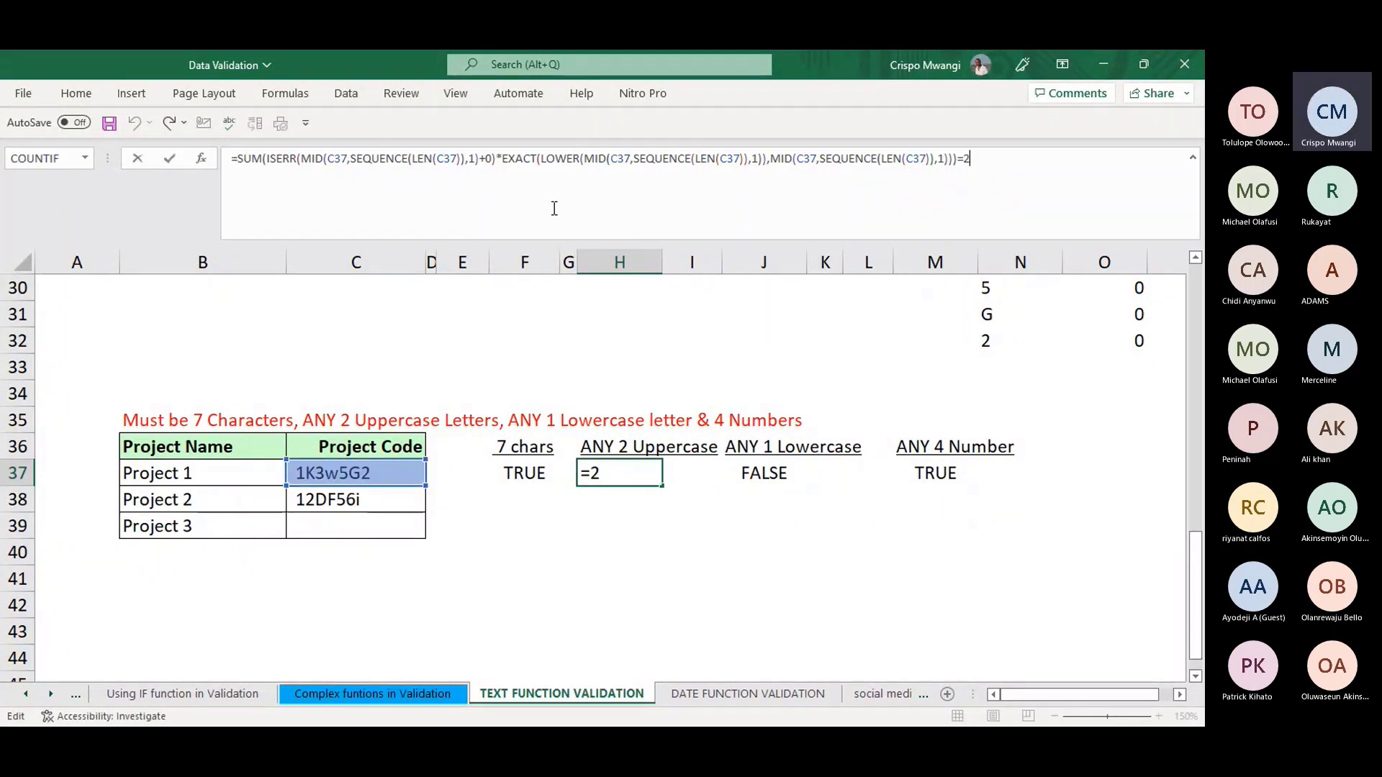
left_click(746, 525)
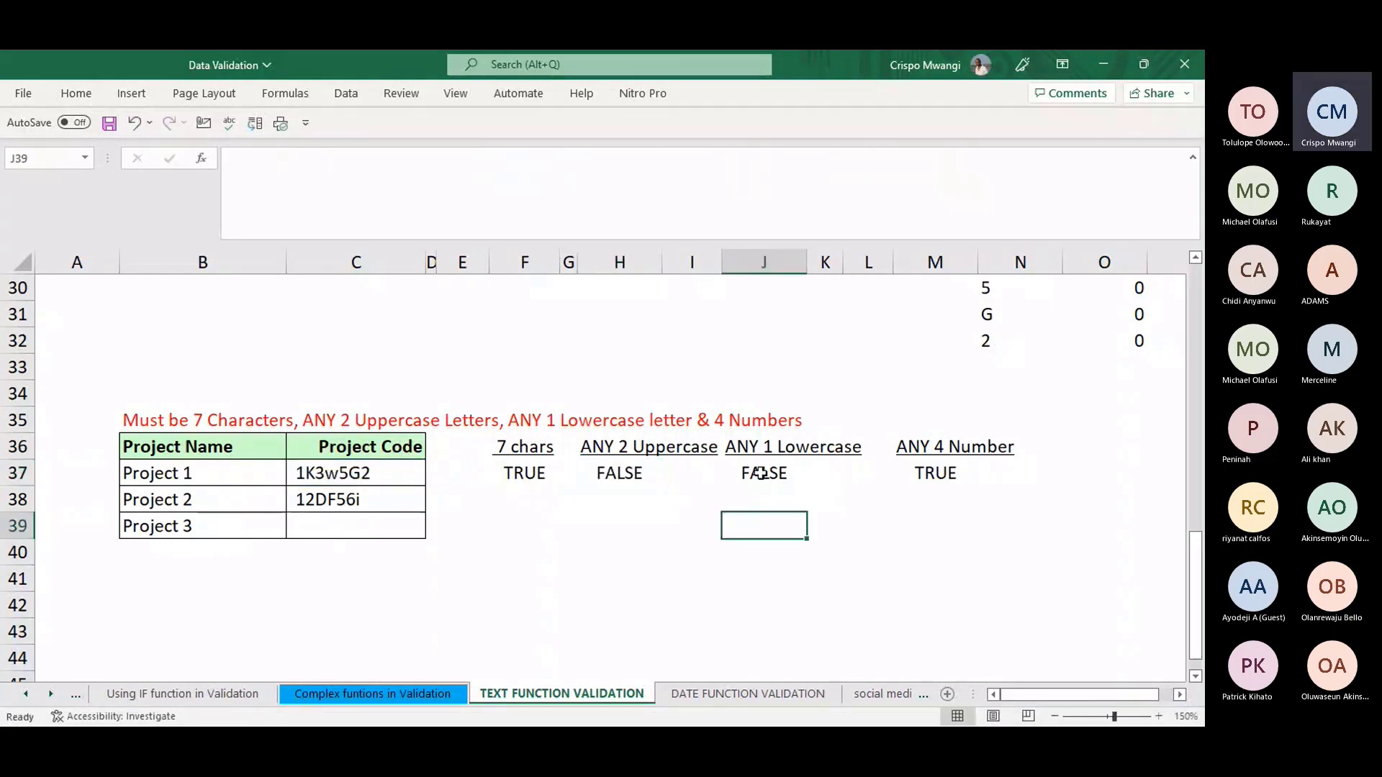
left_click(756, 473)
left_click(1008, 160)
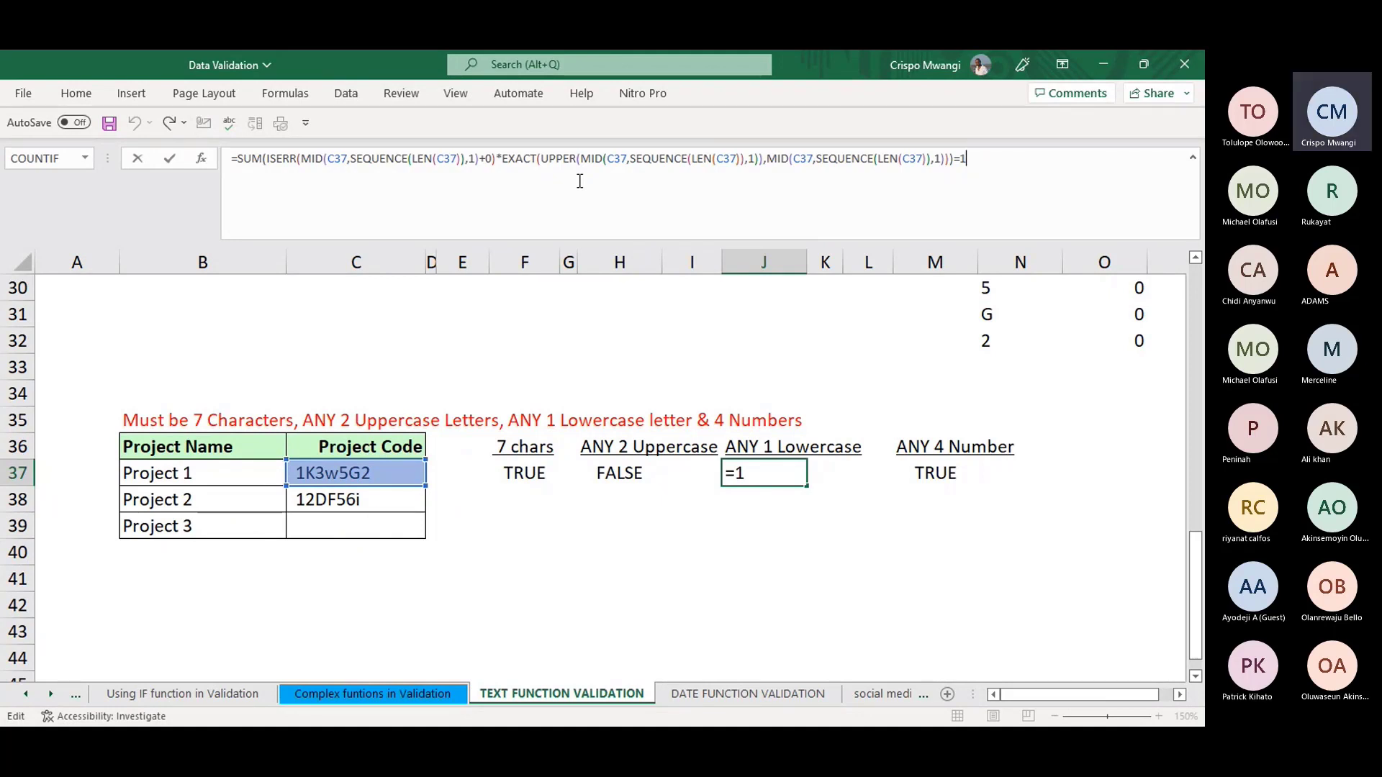
left_click(728, 556)
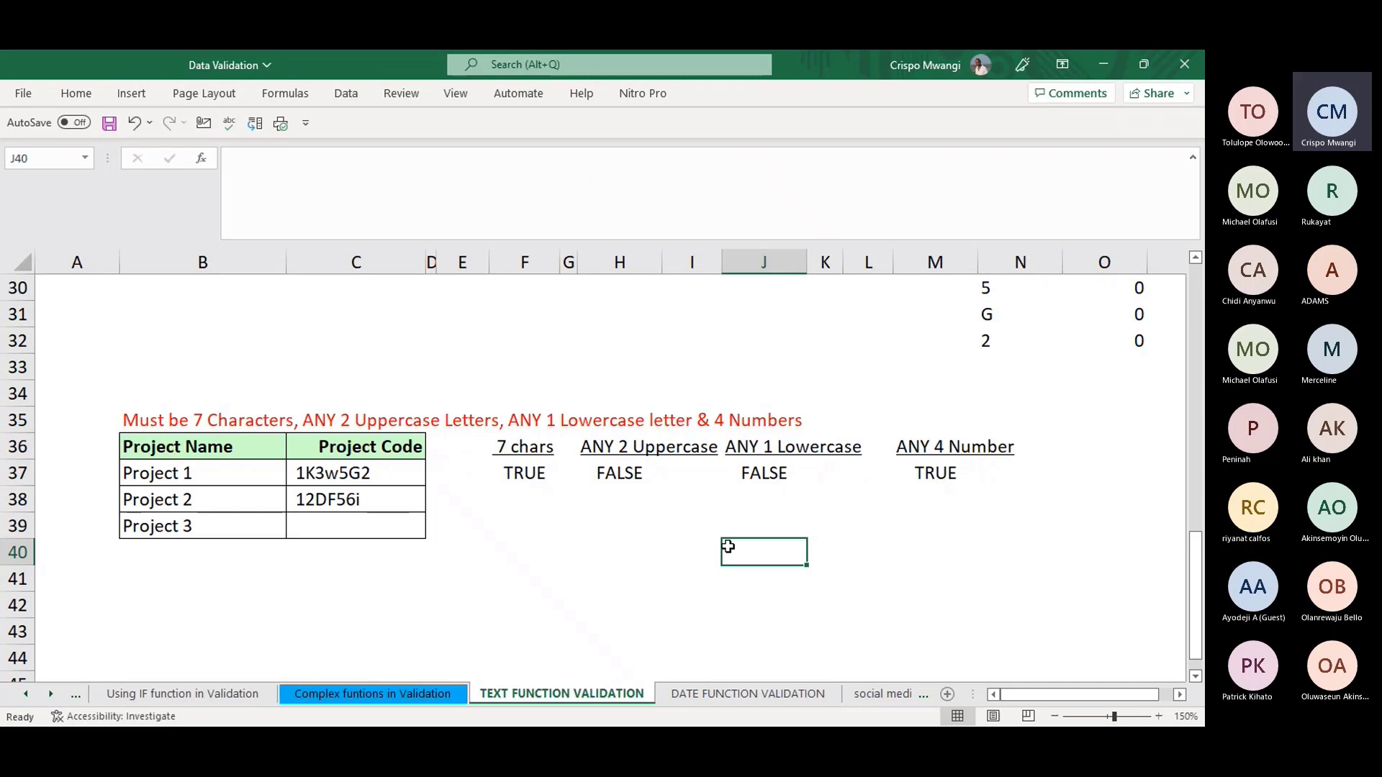
left_click(758, 474)
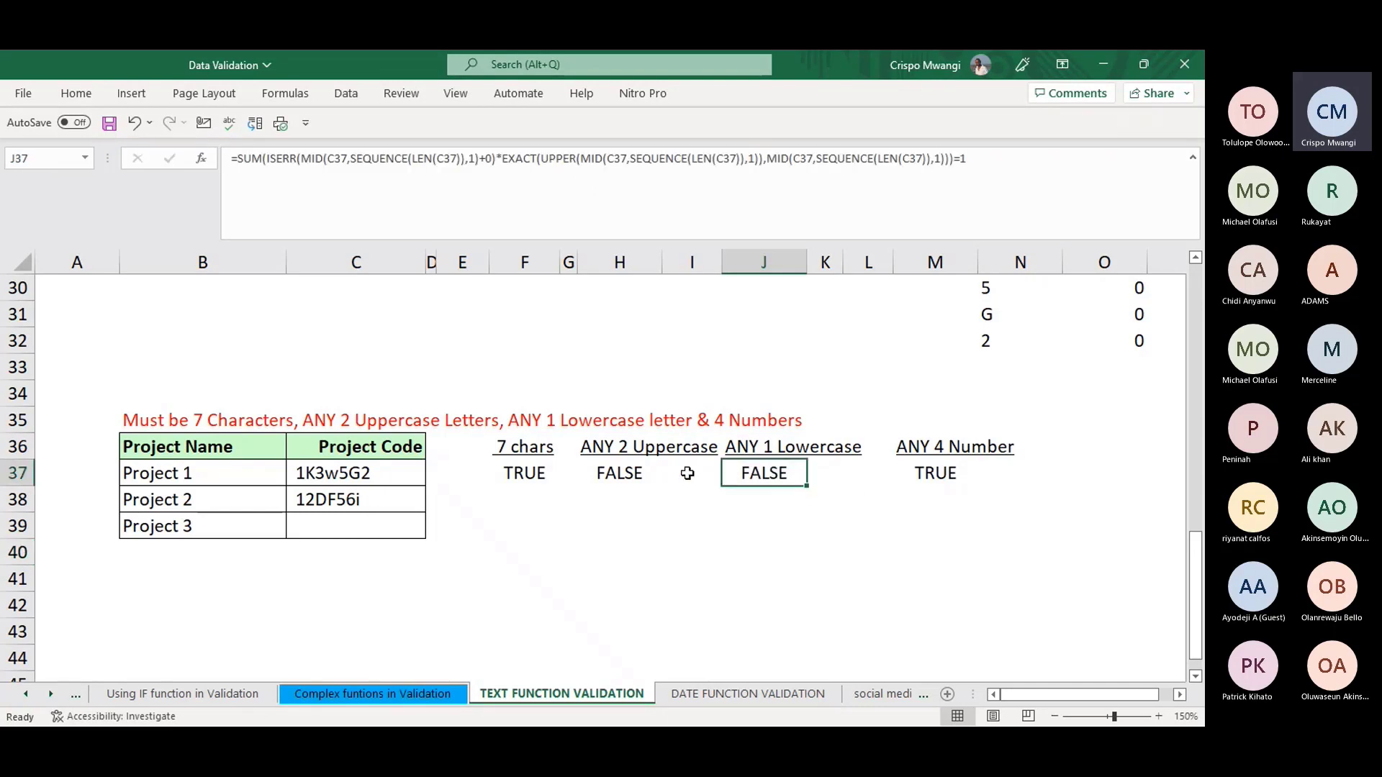
left_click(587, 480)
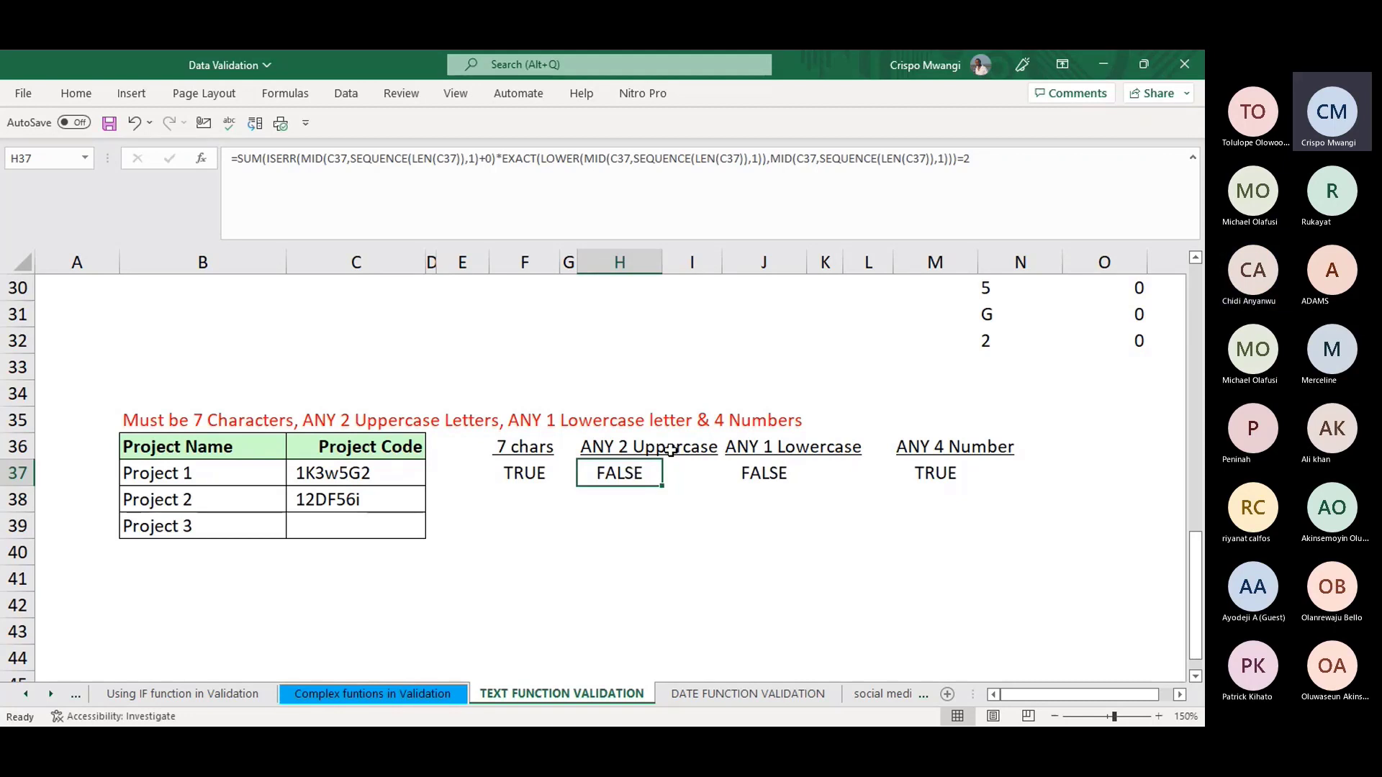
left_click(352, 473)
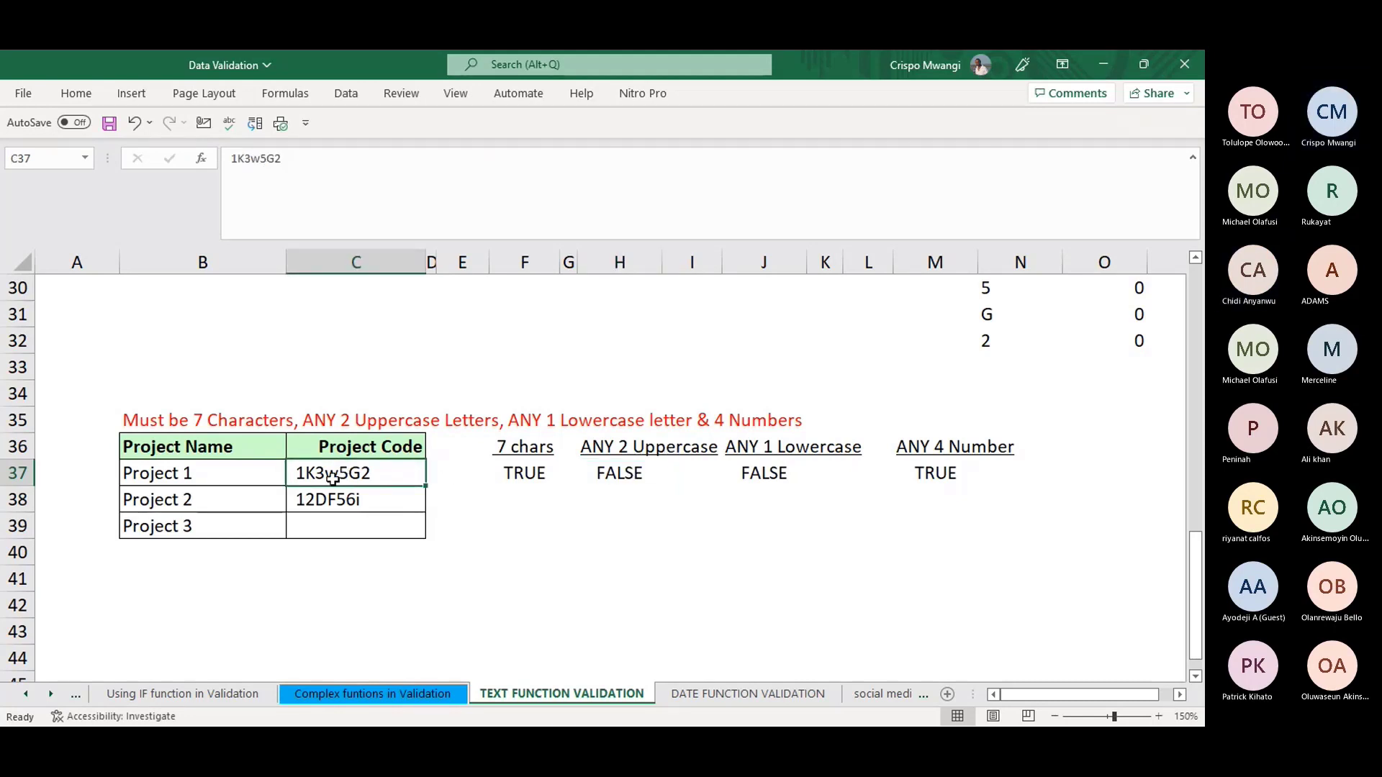
left_click(625, 477)
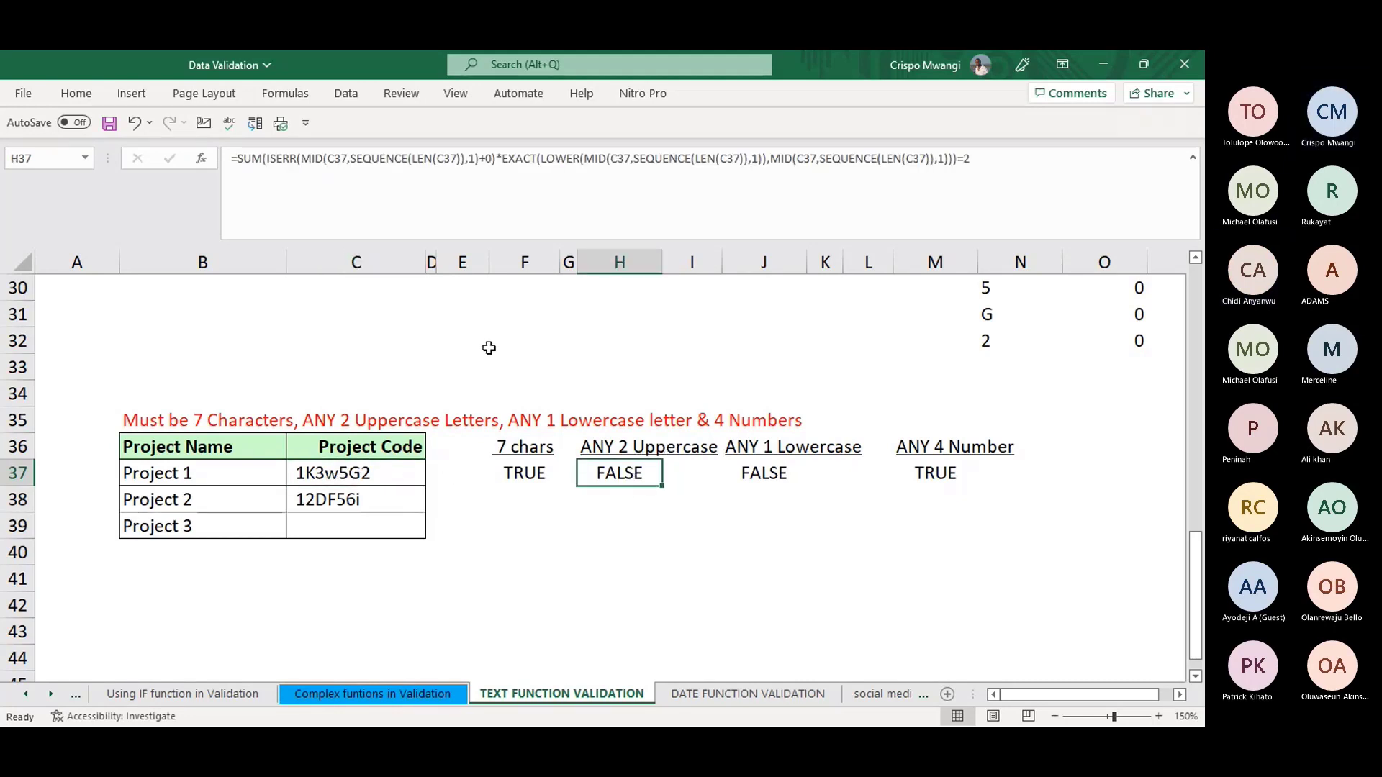
left_click(538, 159)
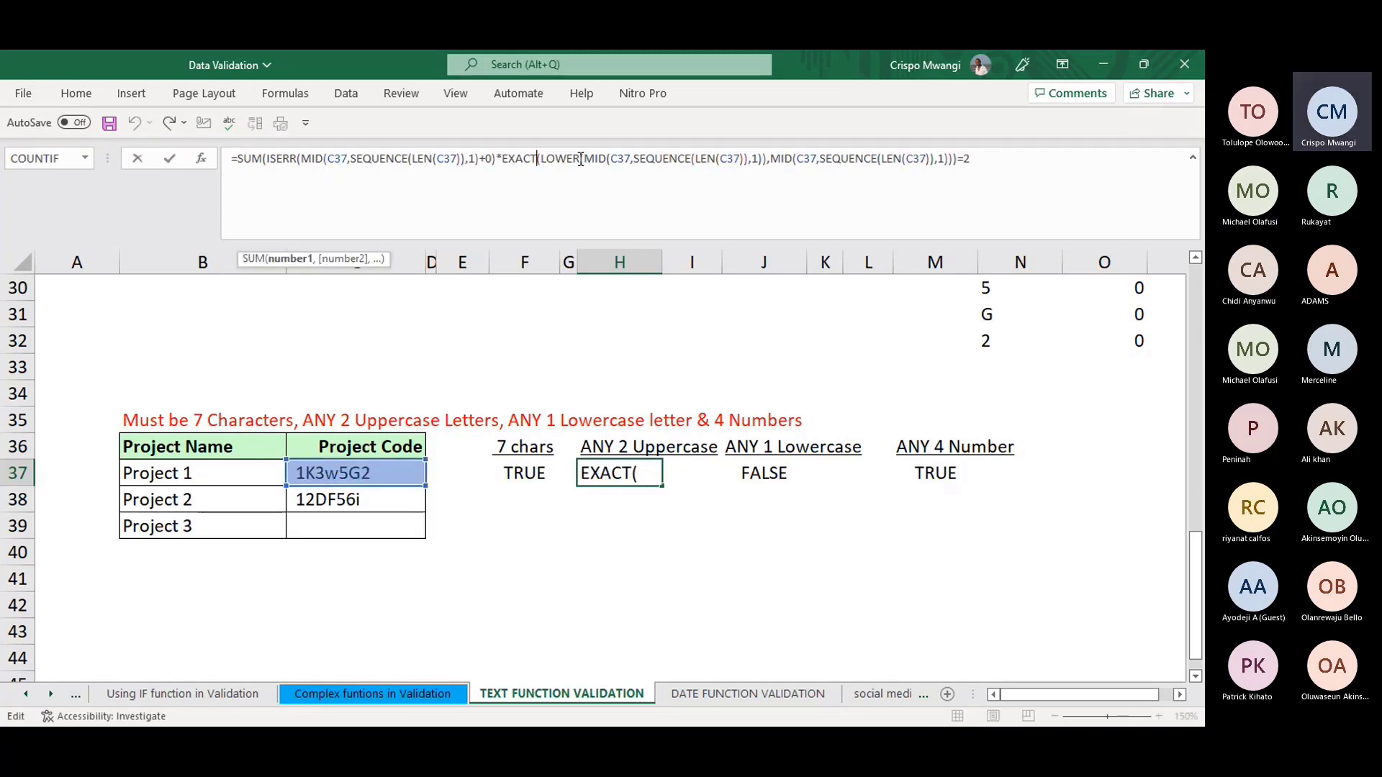
left_click(700, 512)
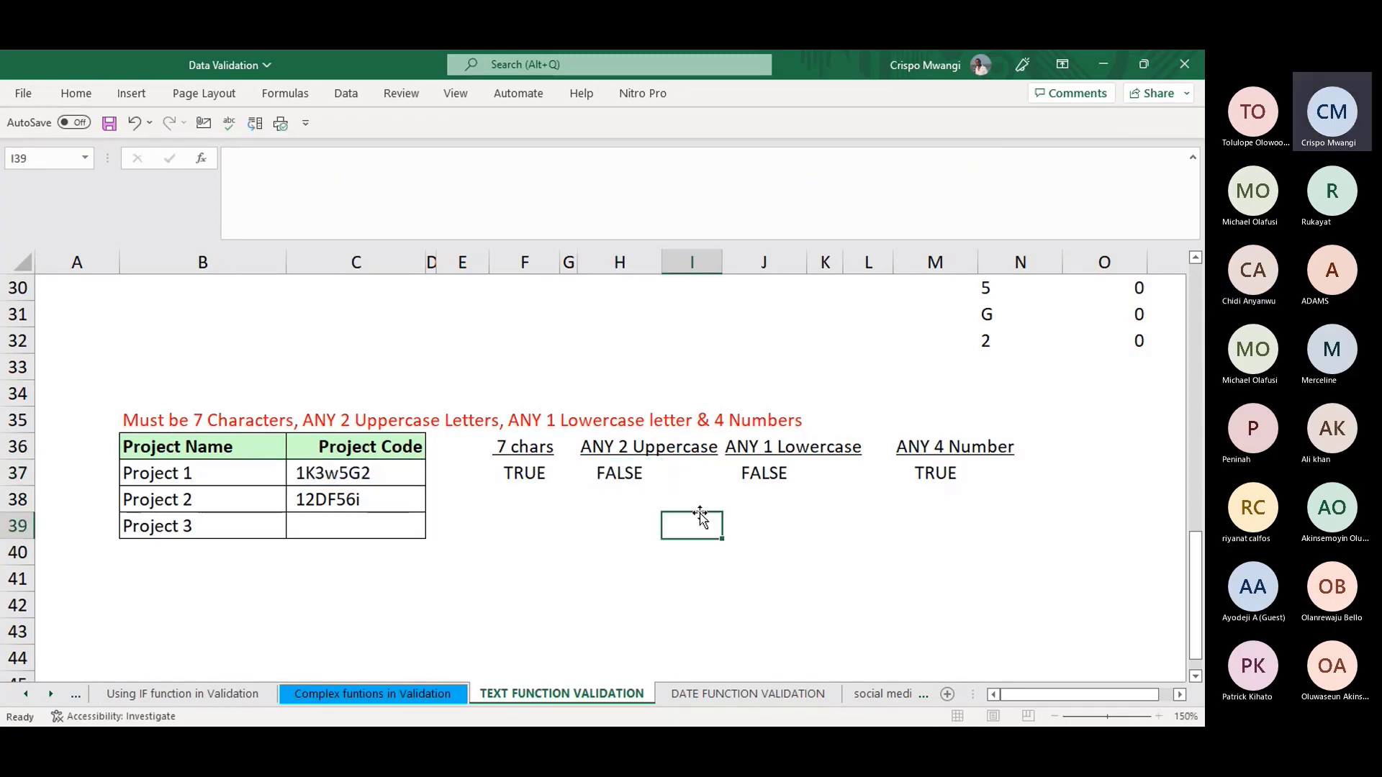
left_click(677, 446)
left_click(625, 473)
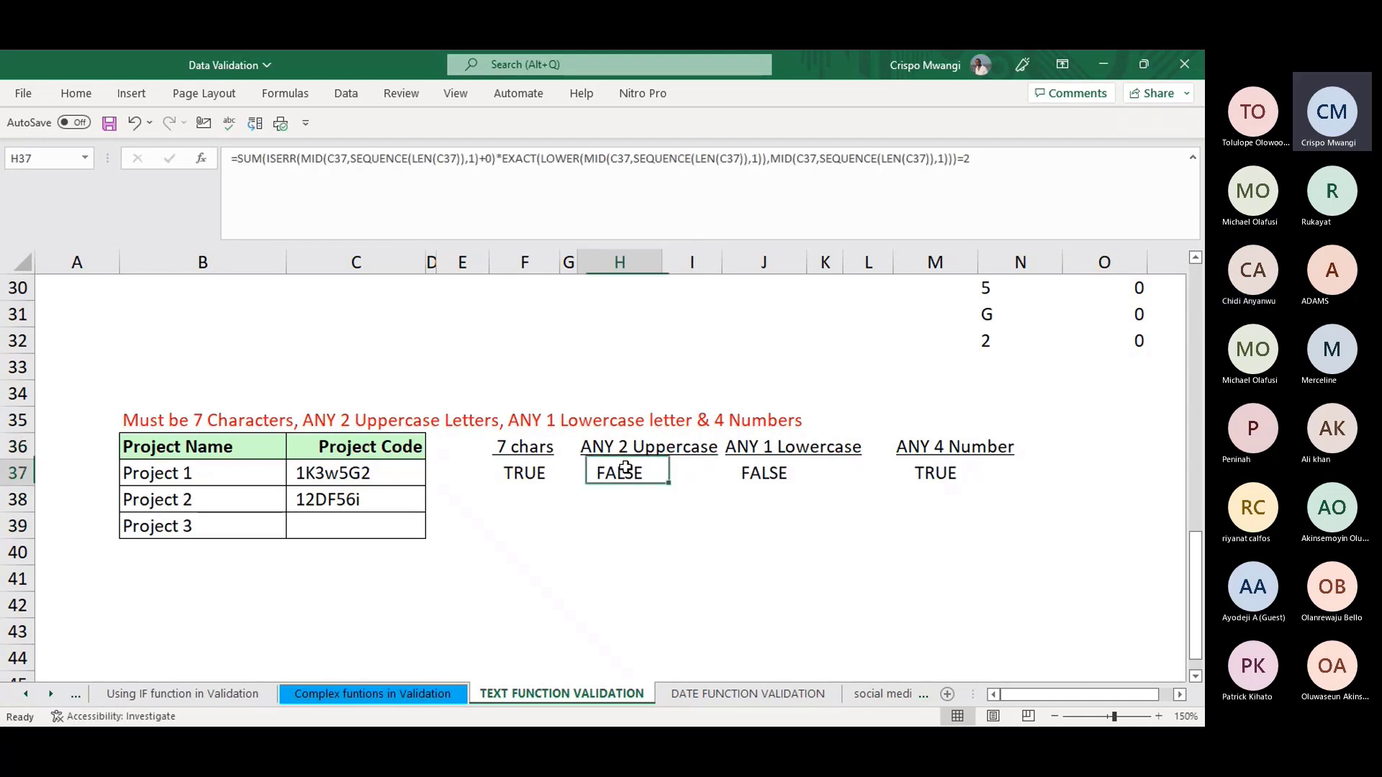
left_click(576, 158)
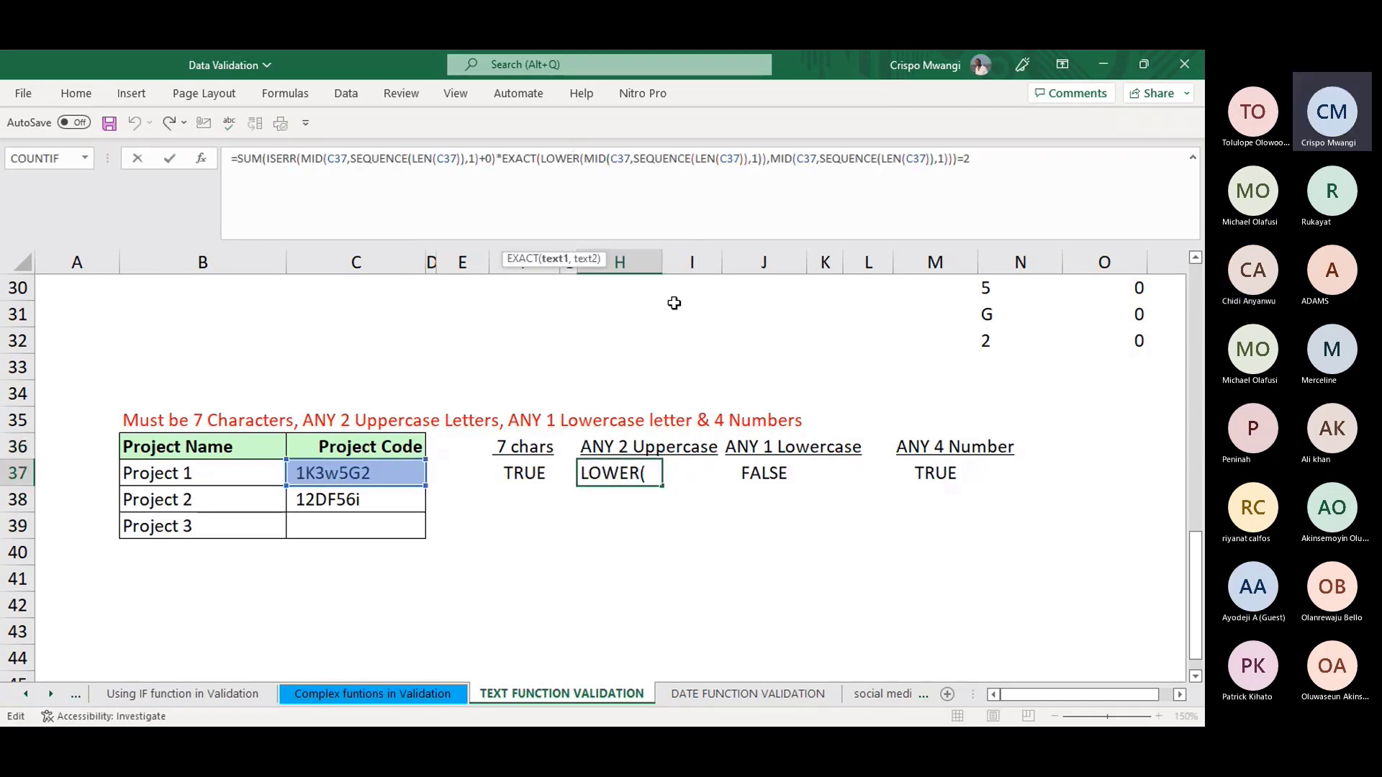
left_click(643, 474)
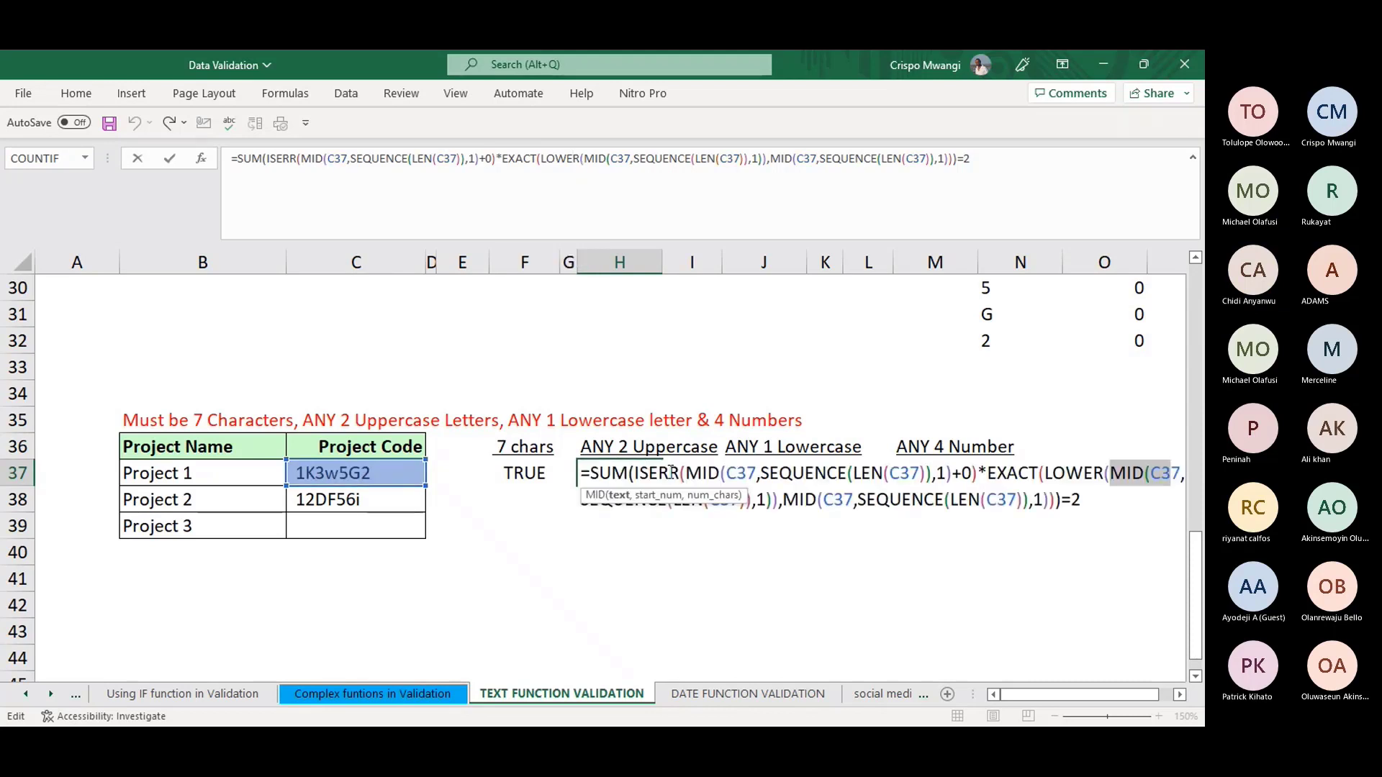
left_click(1105, 507)
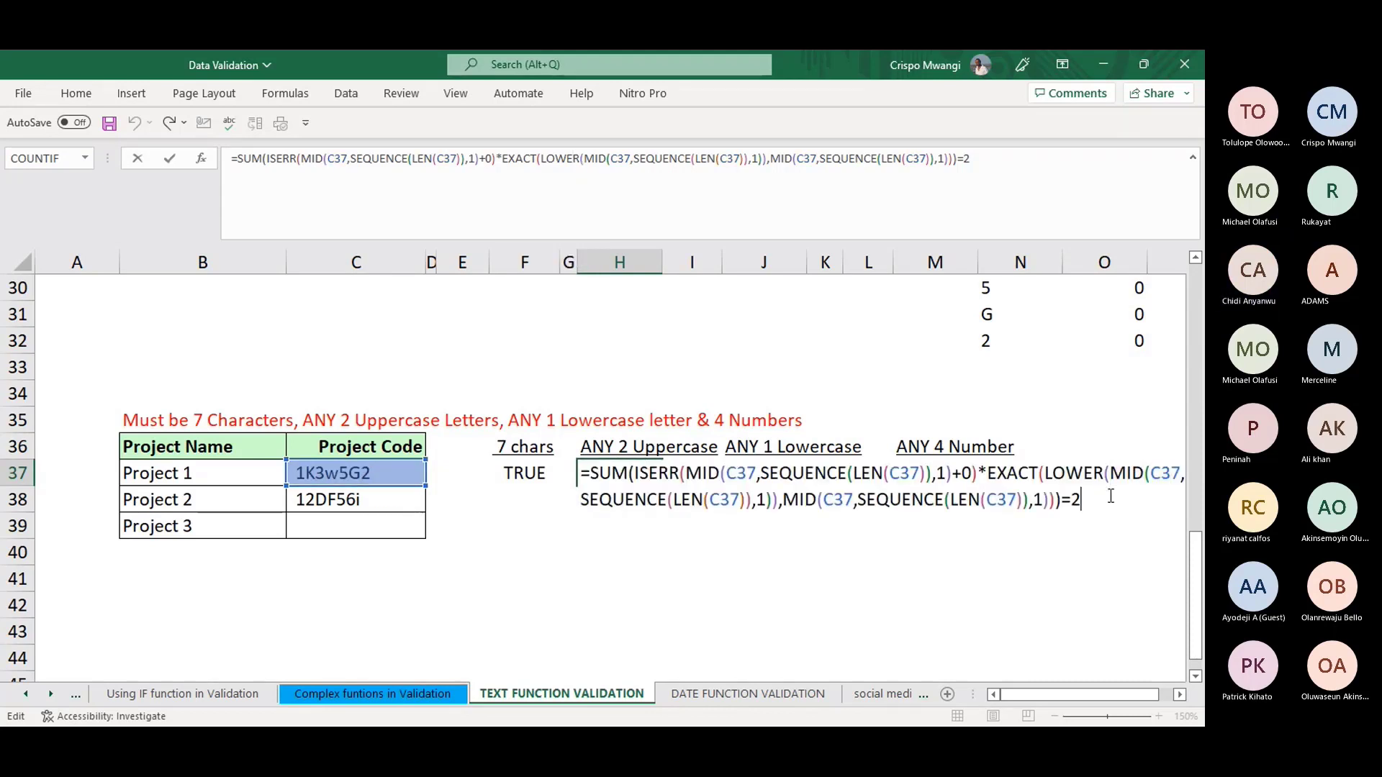
- Rename the H36 heading from 'ANY 2 Uppercase' to 'ANY 2 LOWER'
key("Return")
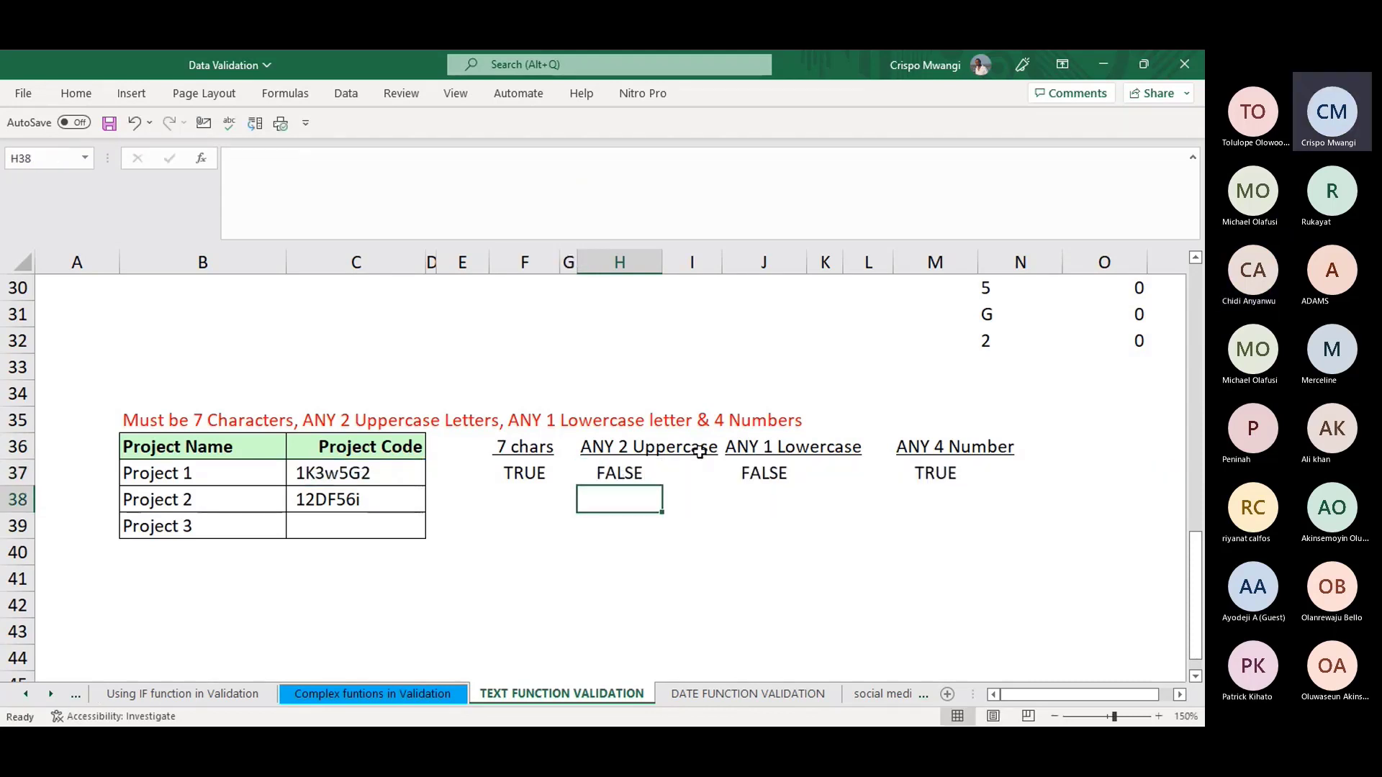
left_click(651, 448)
left_click(325, 158)
left_click_drag(325, 158, 268, 160)
type("LO")
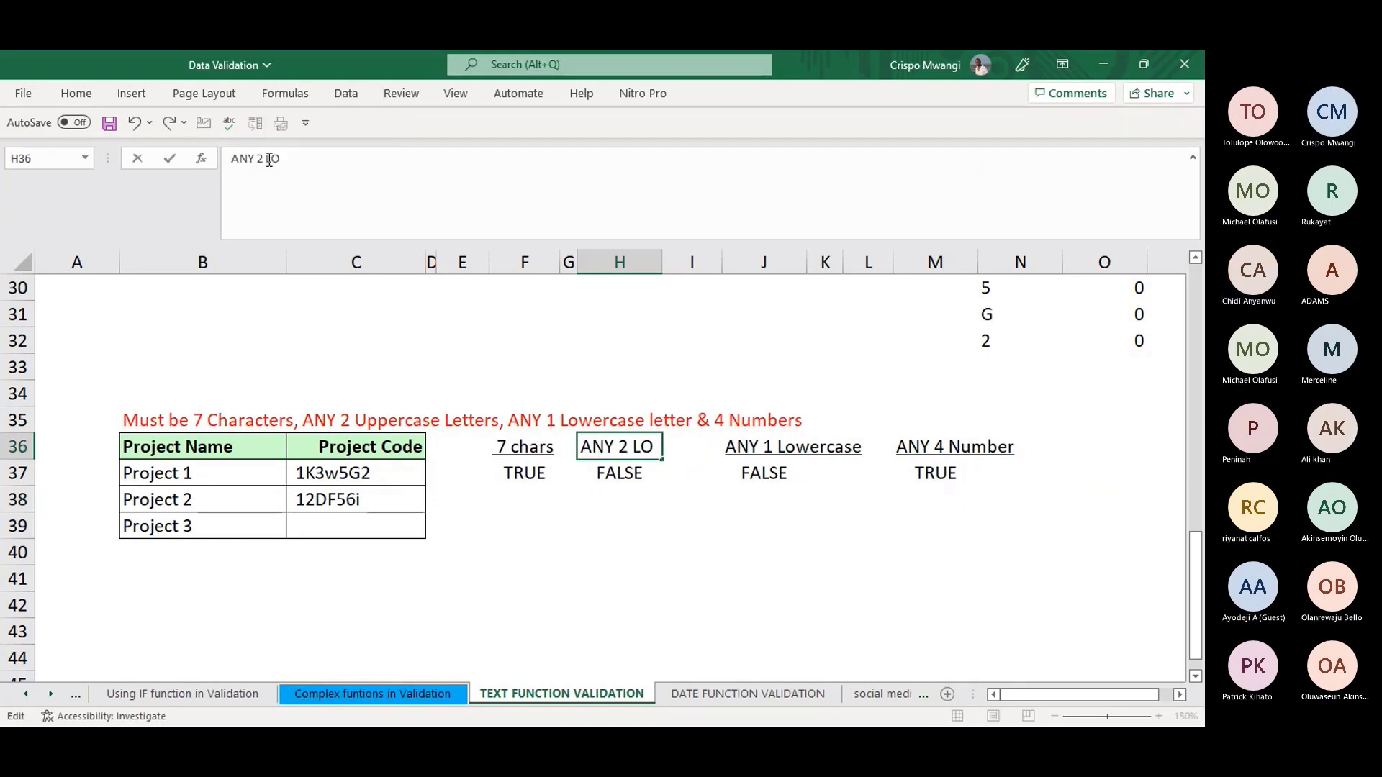
type("WER")
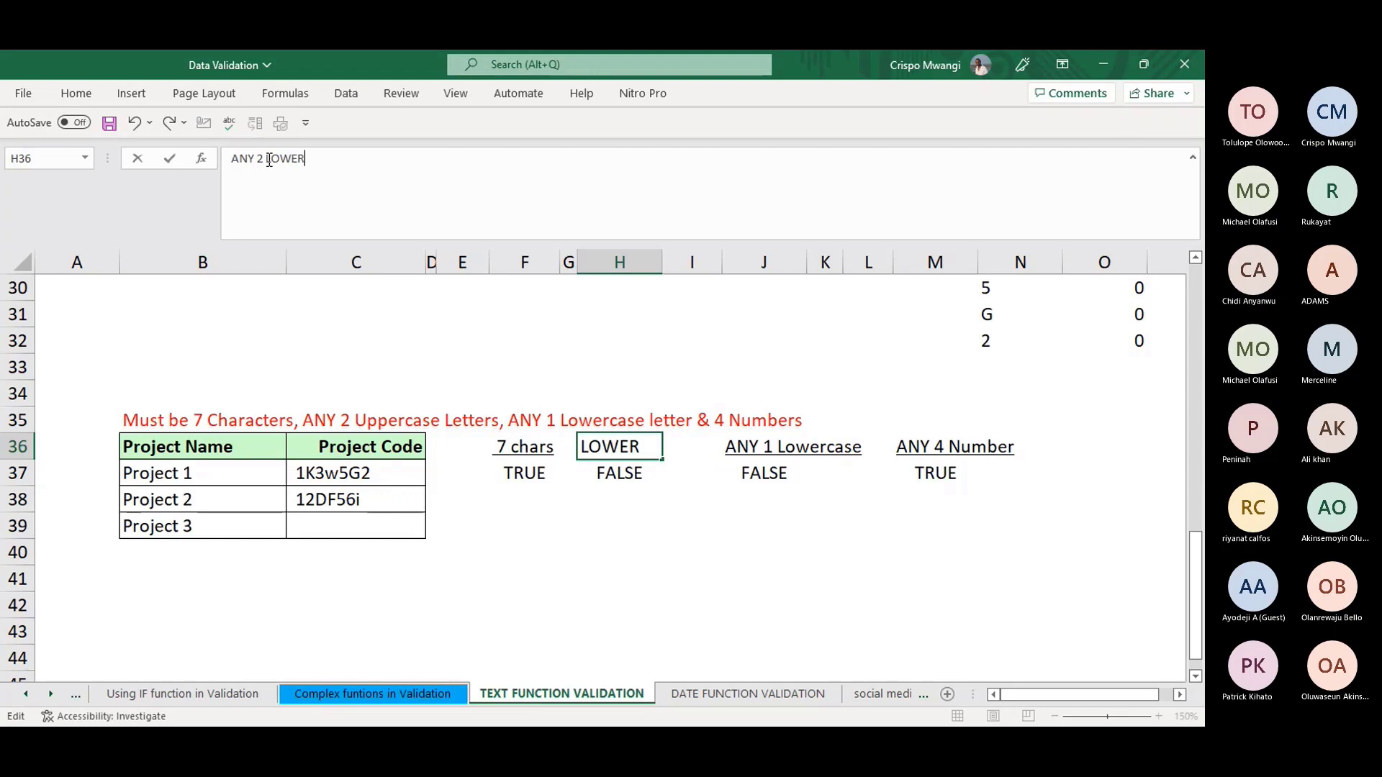
key("Return")
- Change Project 1's code in C37 to 1K3w5g2 with a lowercase g
left_click(324, 472)
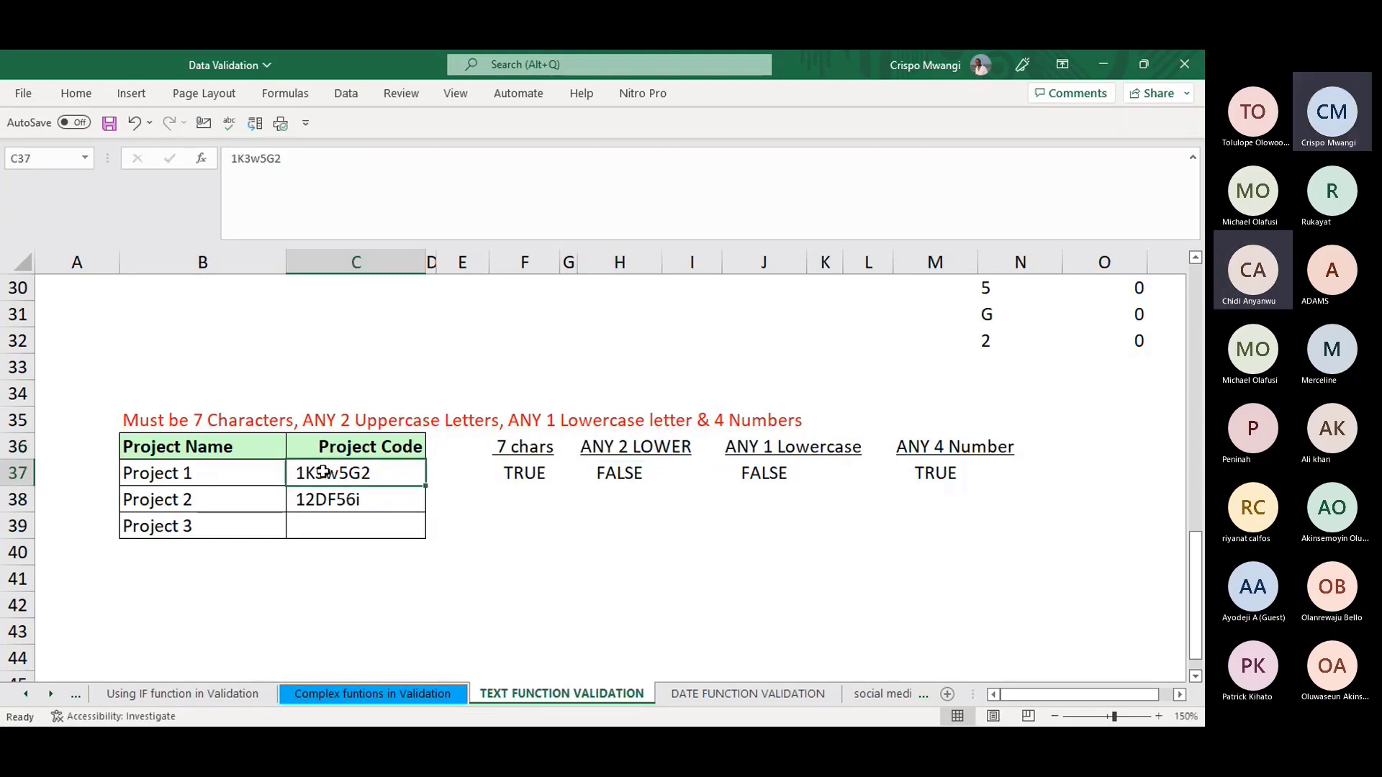
left_click(272, 159)
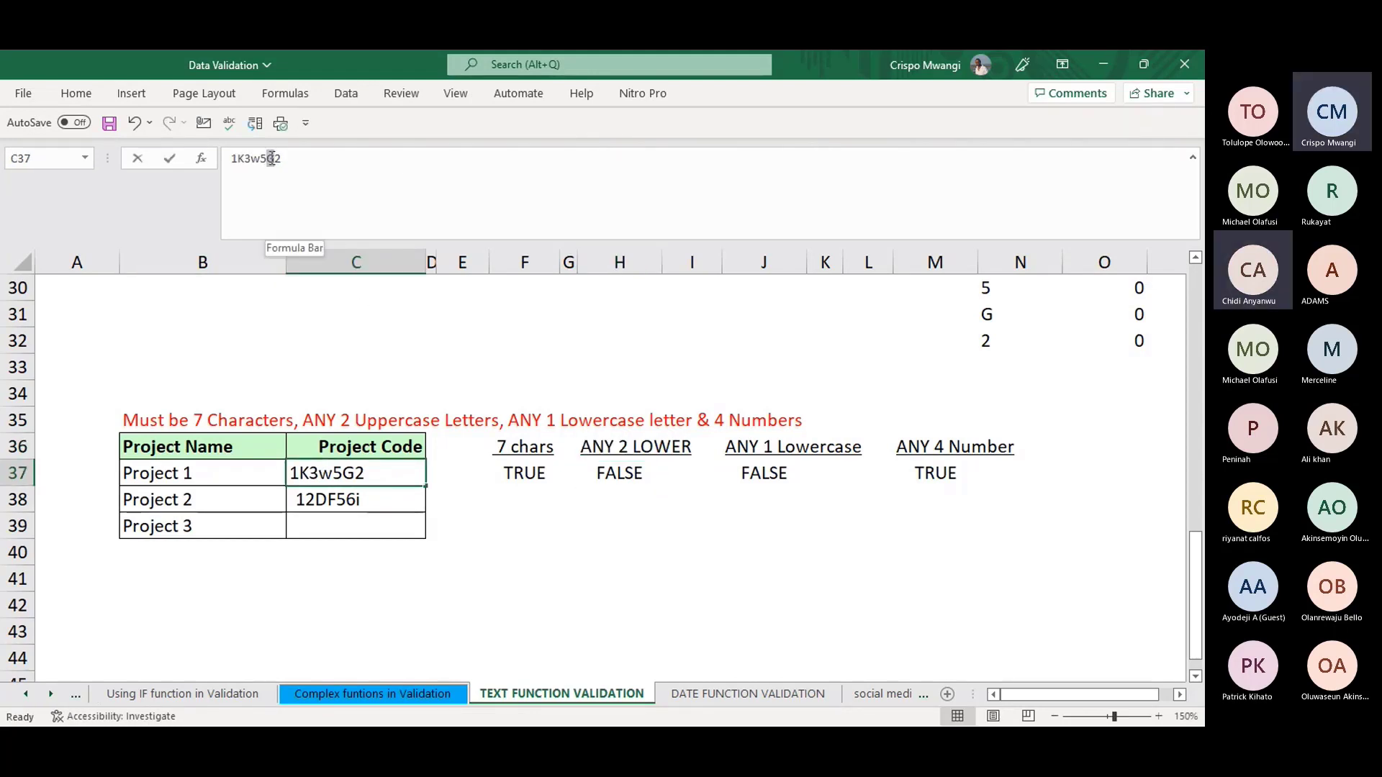
left_click(271, 159)
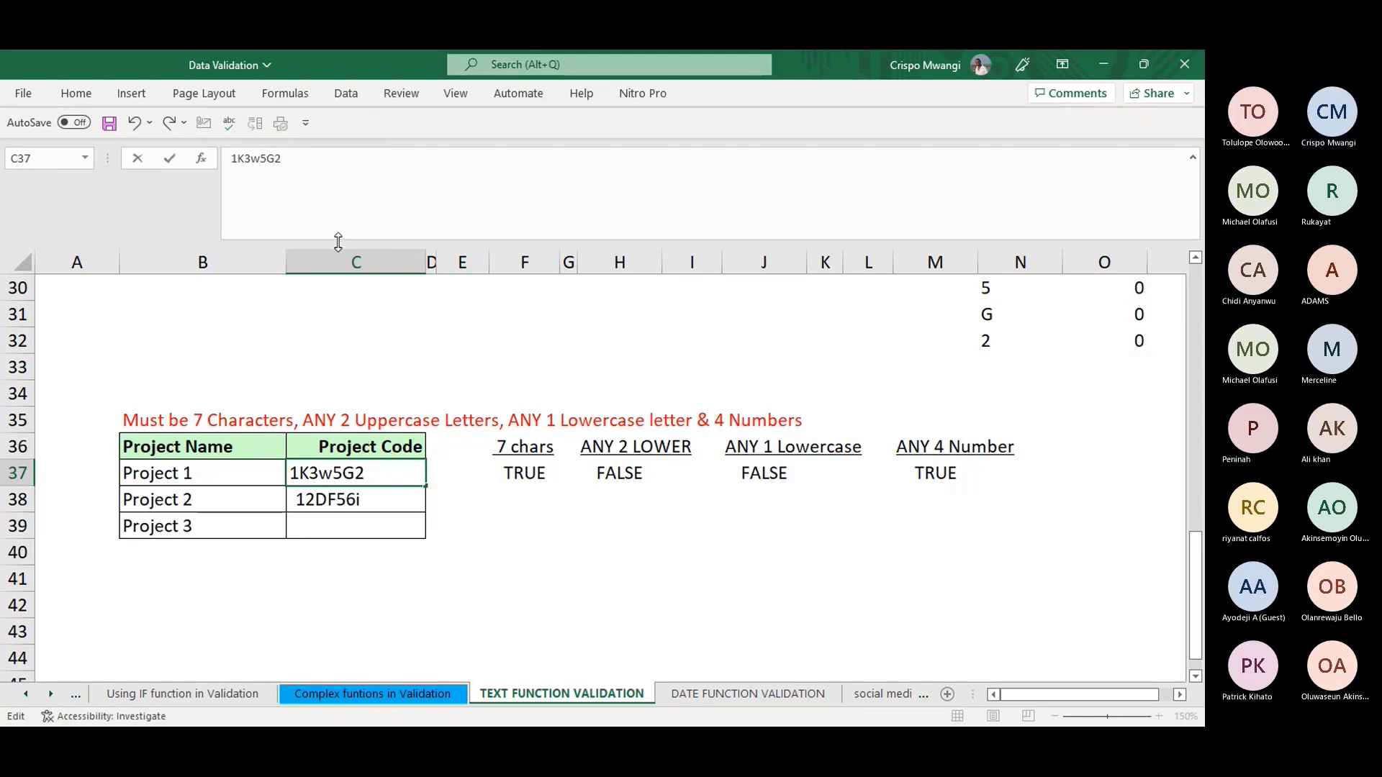
key("BackSpace")
type("g")
key("Return")
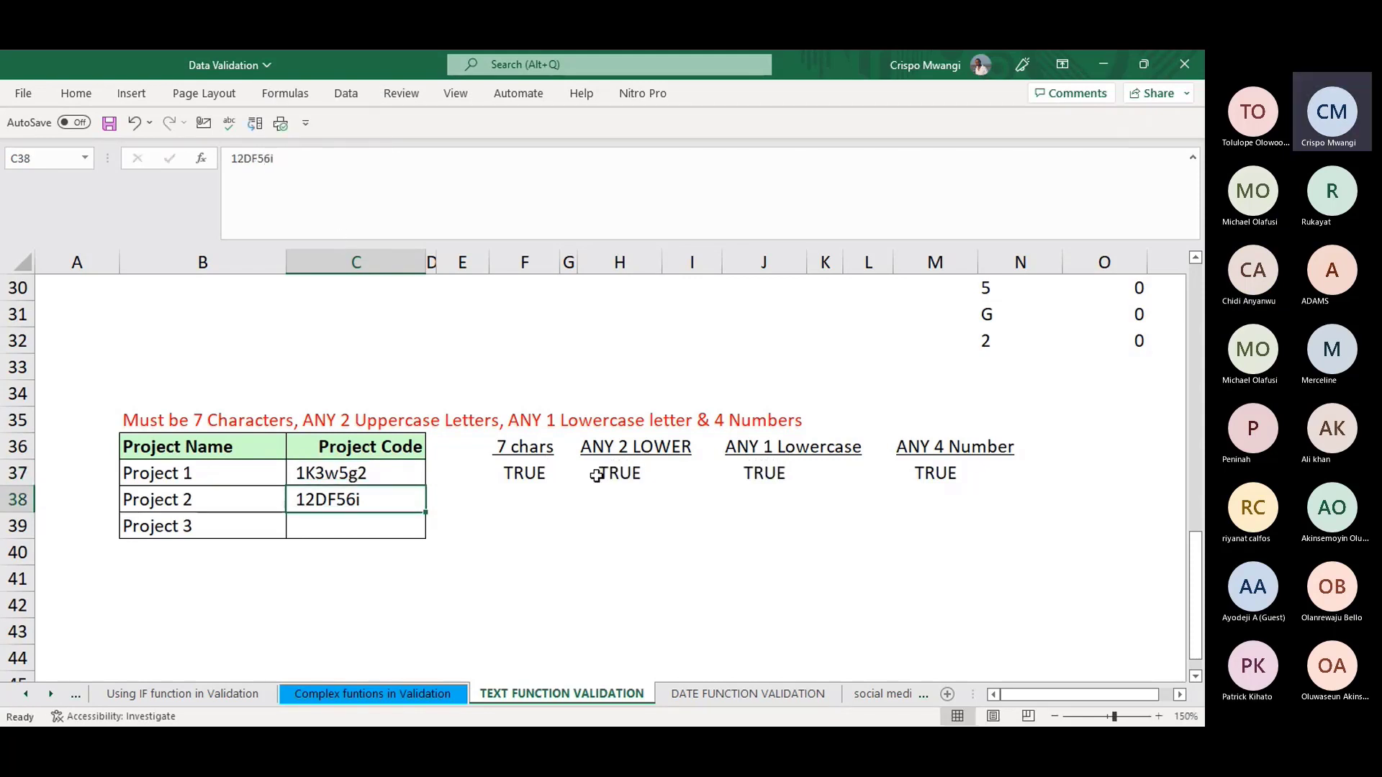
- Check H37 and commit the J37 lowercase-letter formula so it returns TRUE
left_click(596, 476)
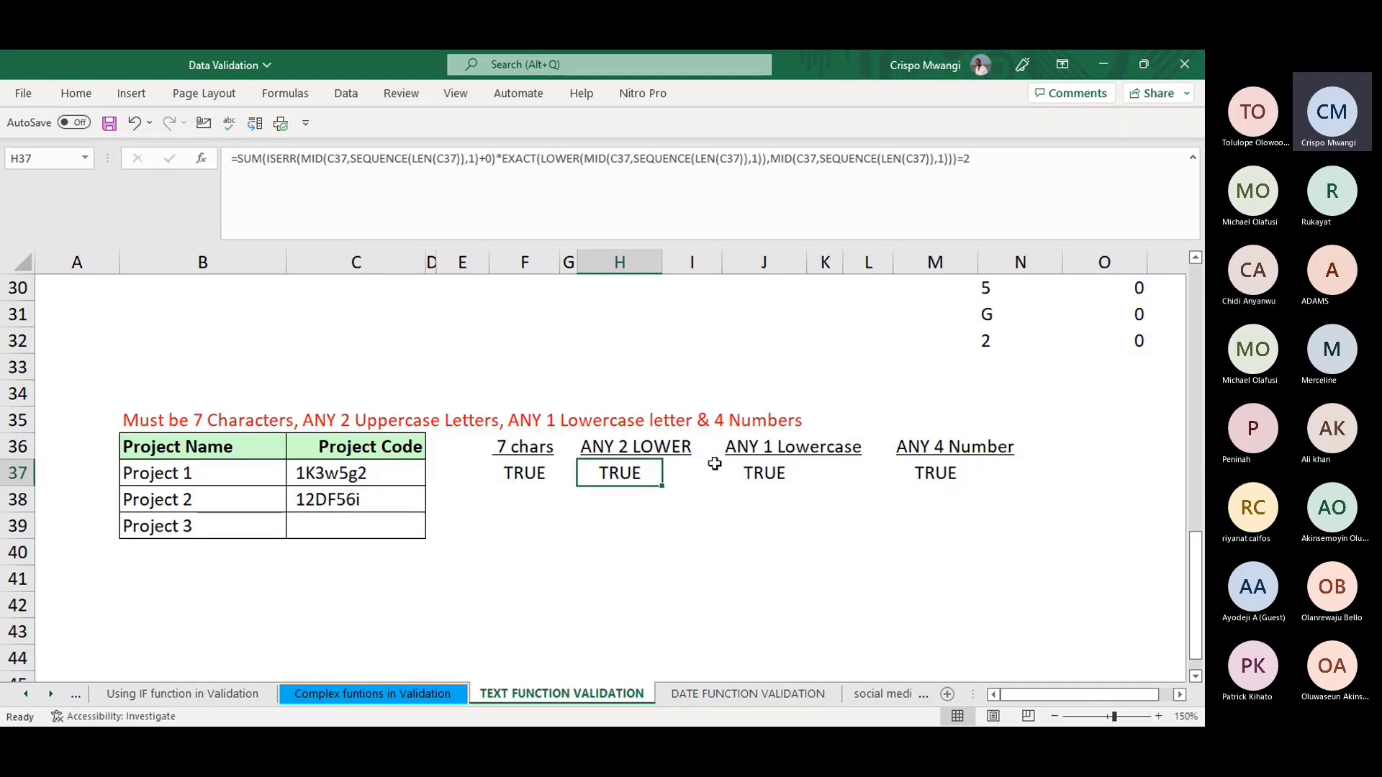
left_click(771, 476)
left_click(792, 450)
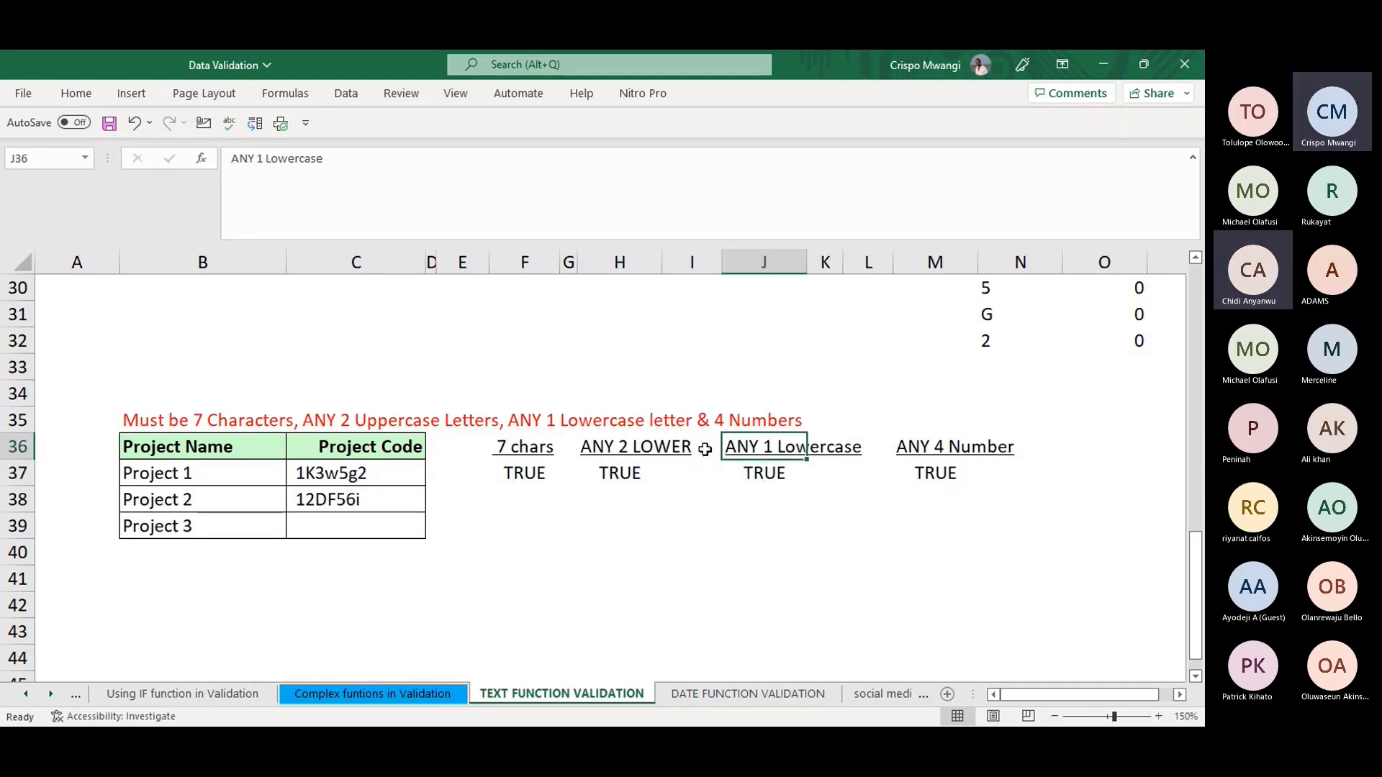
left_click(752, 473)
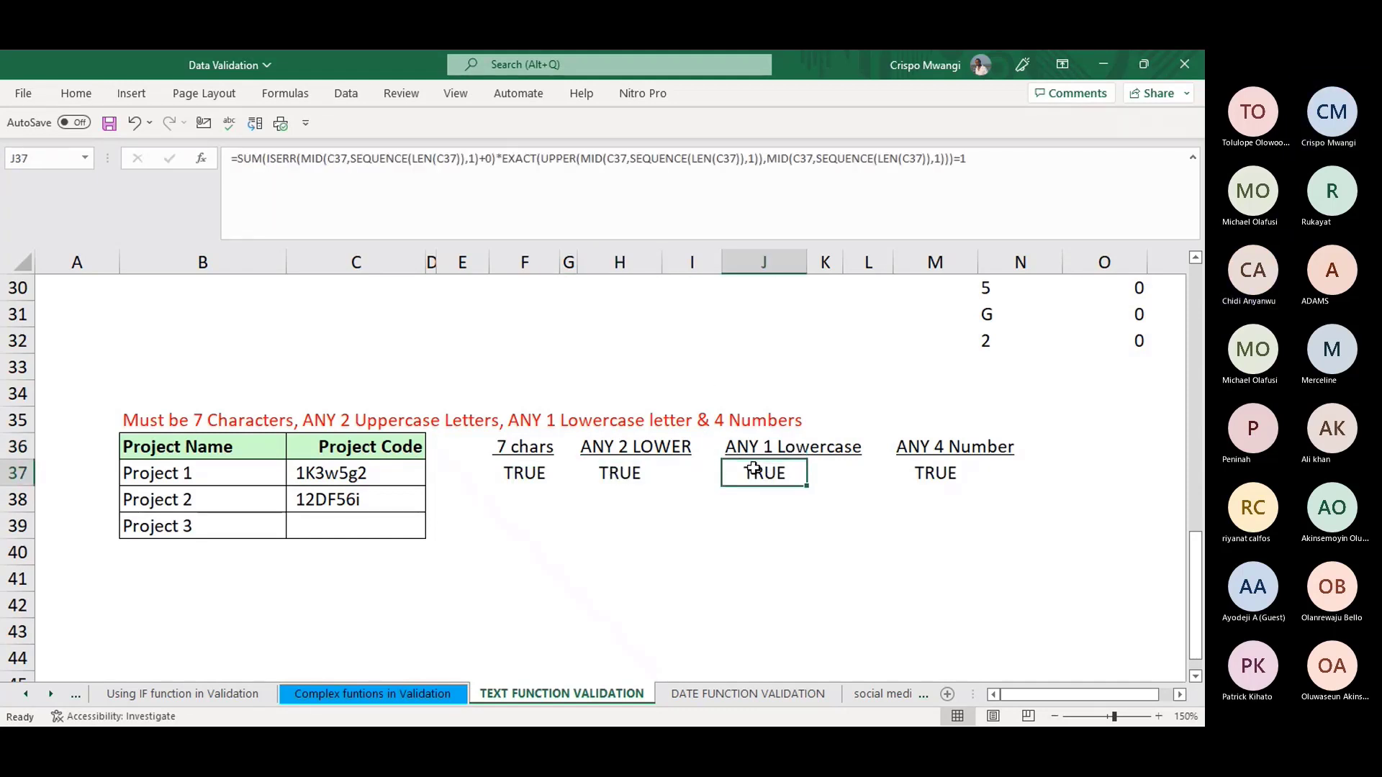
left_click(976, 185)
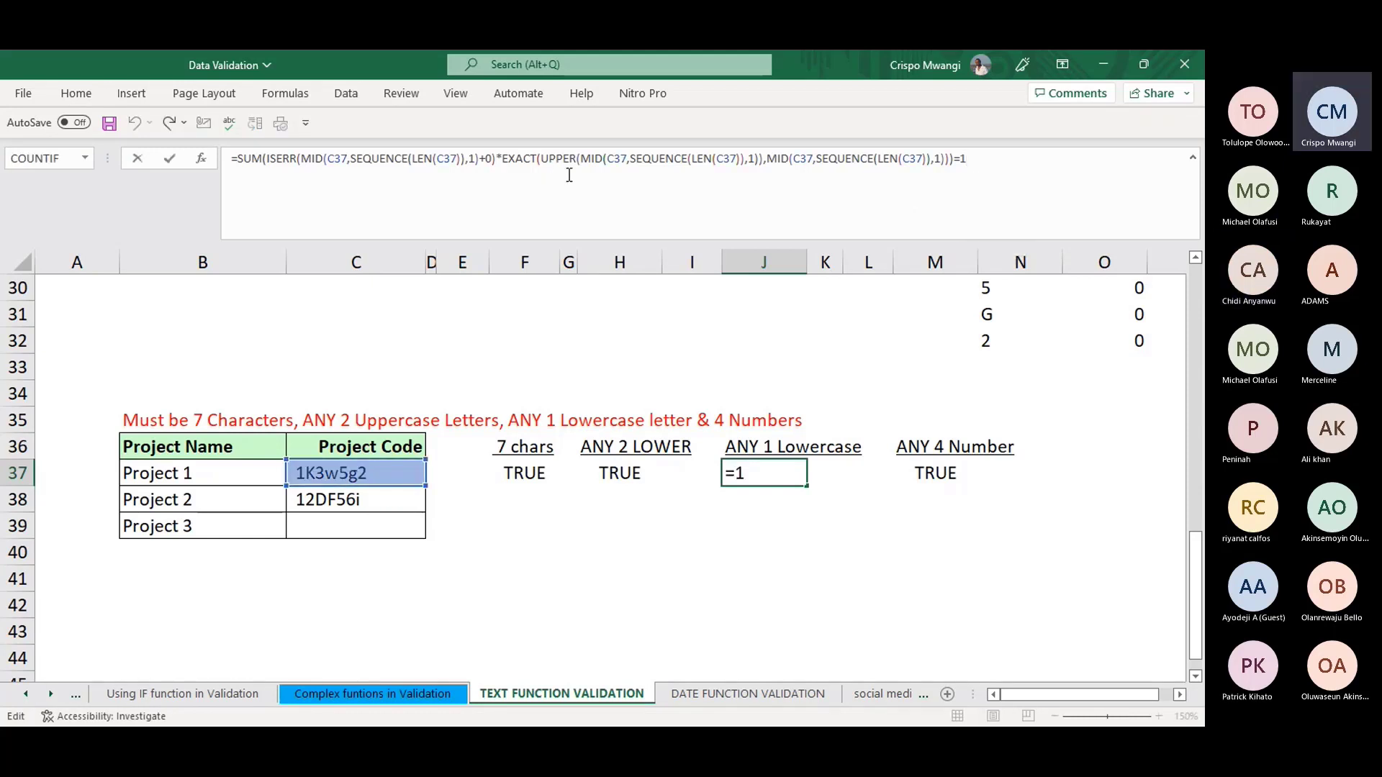
left_click(834, 530)
- Review the number, 7-character, LOWER and Lowercase checks, then select C37:C39
left_click(937, 471)
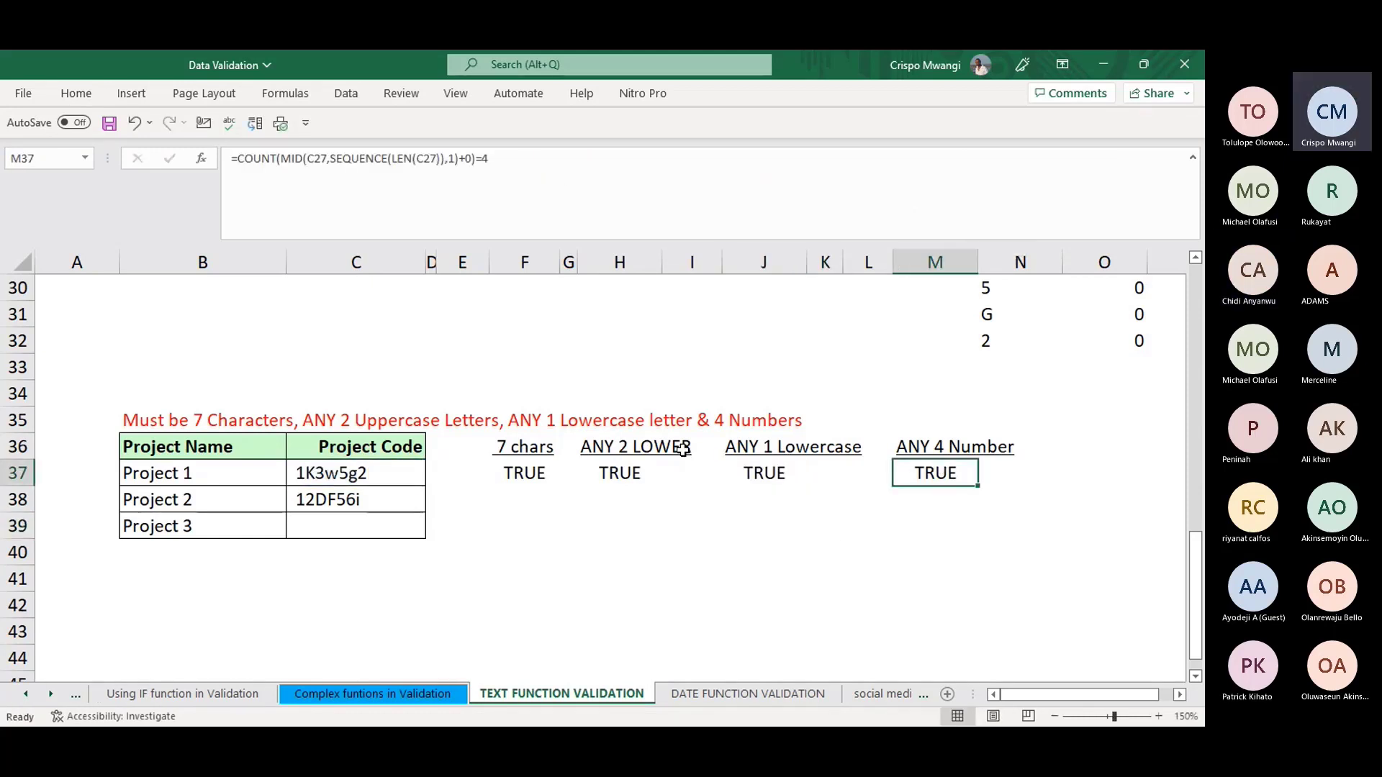
left_click(515, 478)
left_click(651, 473)
left_click(770, 479)
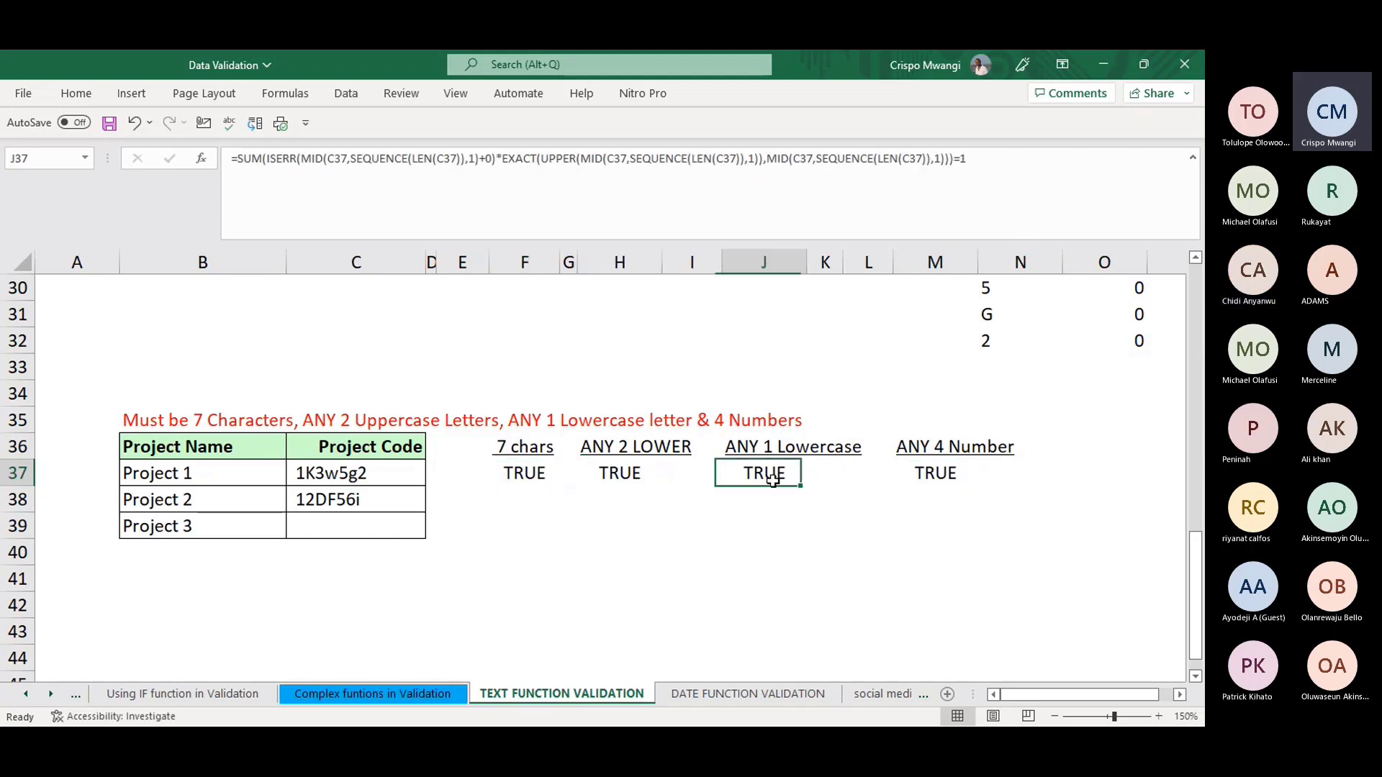
left_click_drag(339, 475, 360, 529)
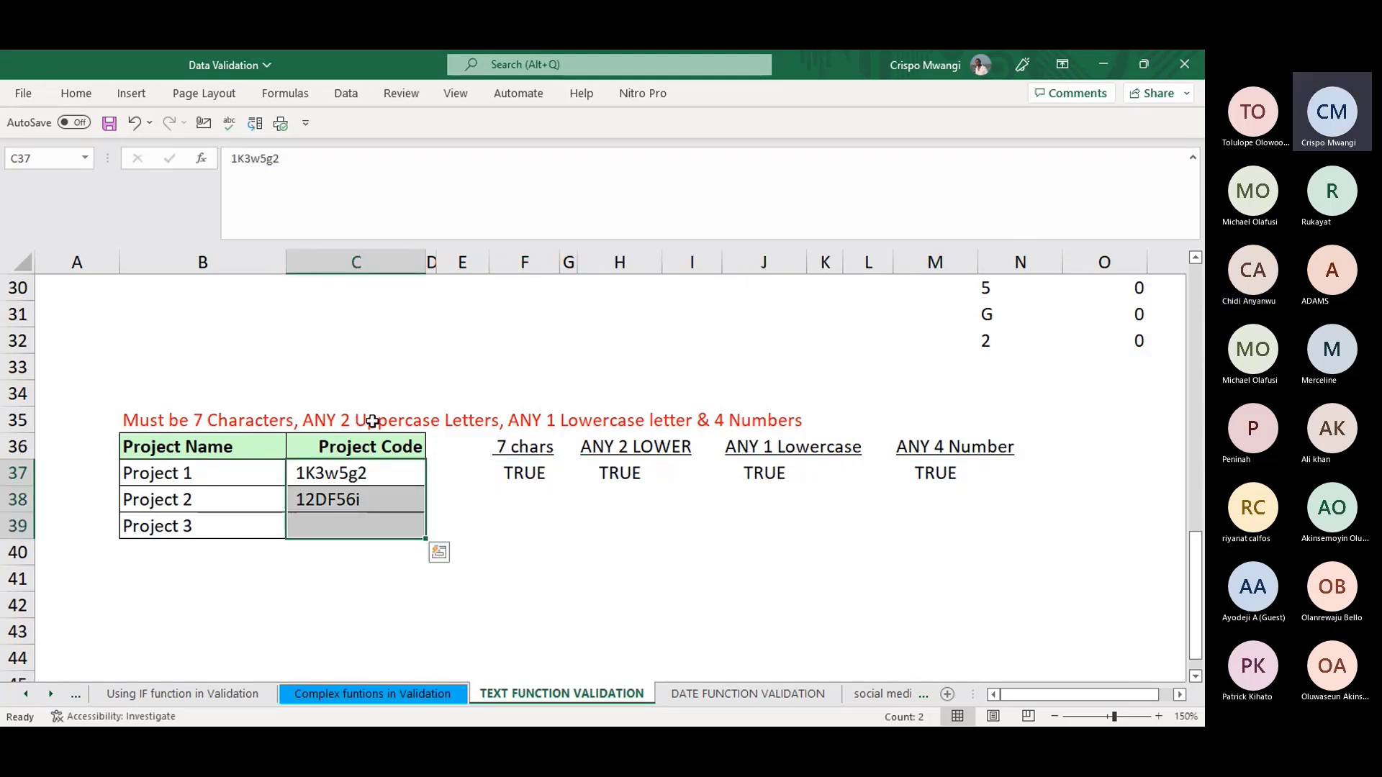
- On the DATE FUNCTION VALIDATION sheet, make the Leave Start Date column C slightly narrower
left_click(546, 582)
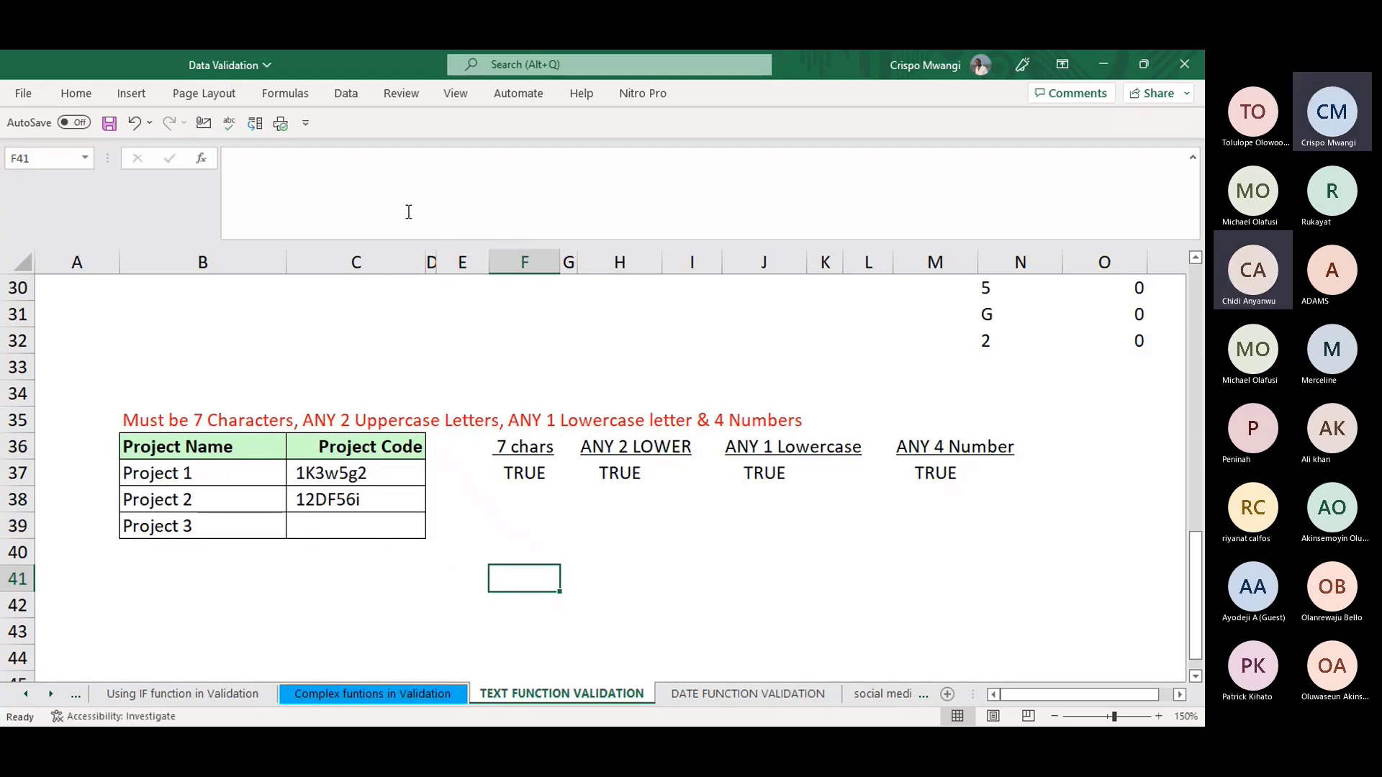
left_click(750, 694)
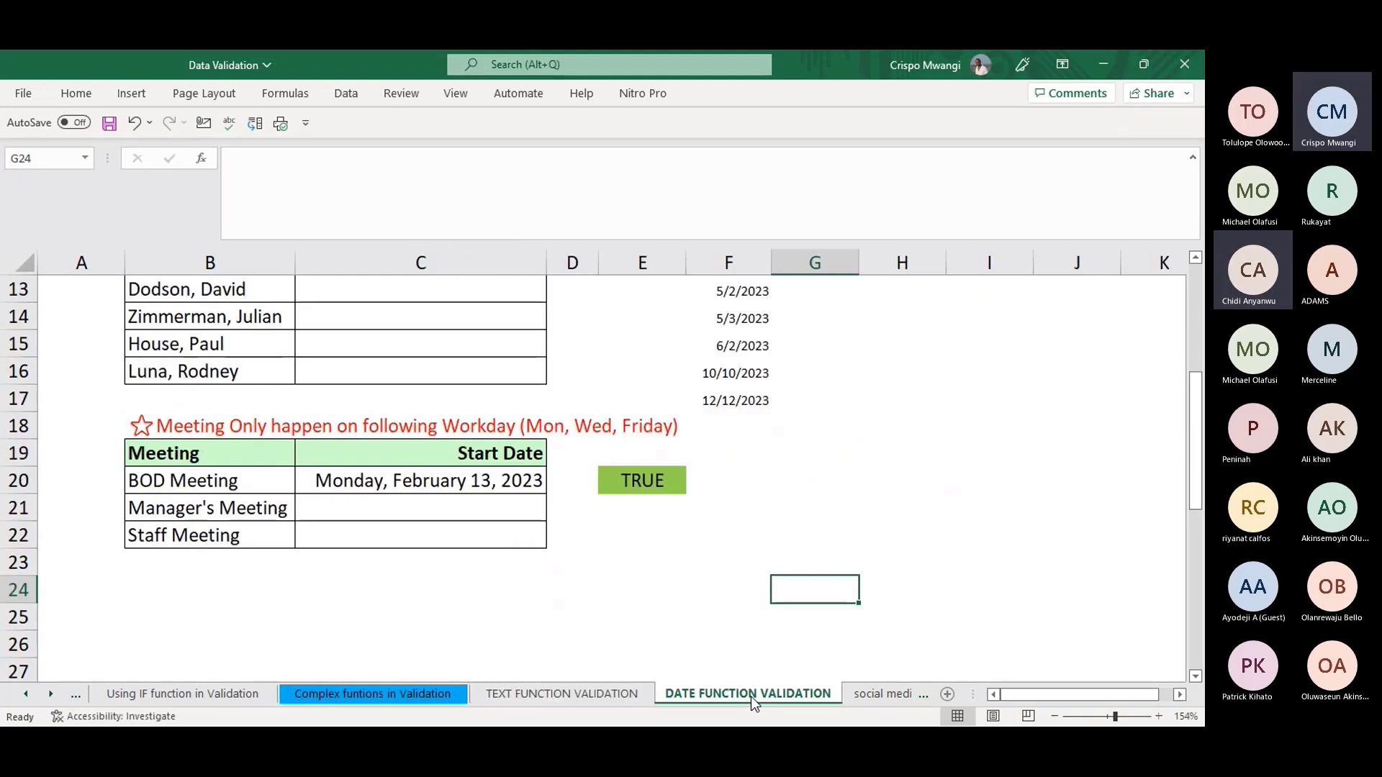
scroll(745, 531, "up", 4)
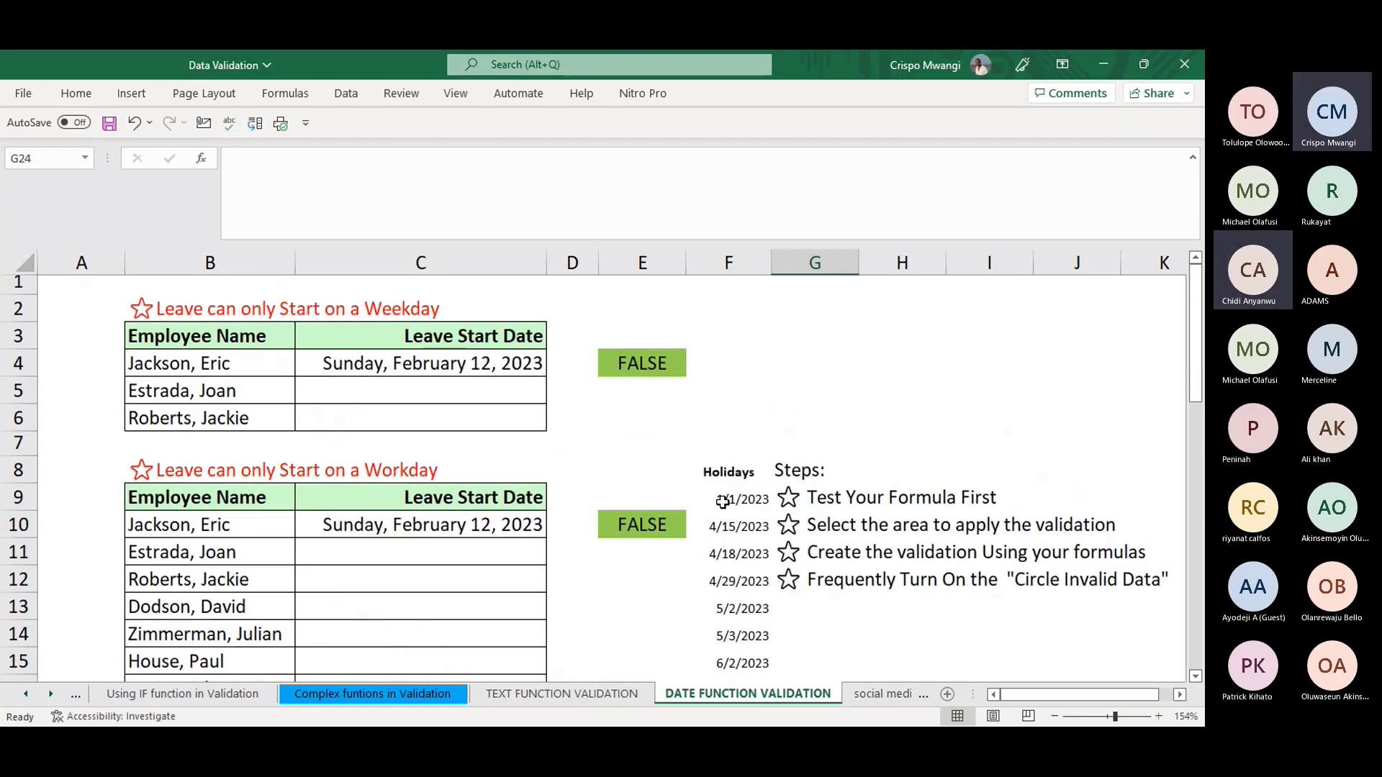
left_click(847, 390)
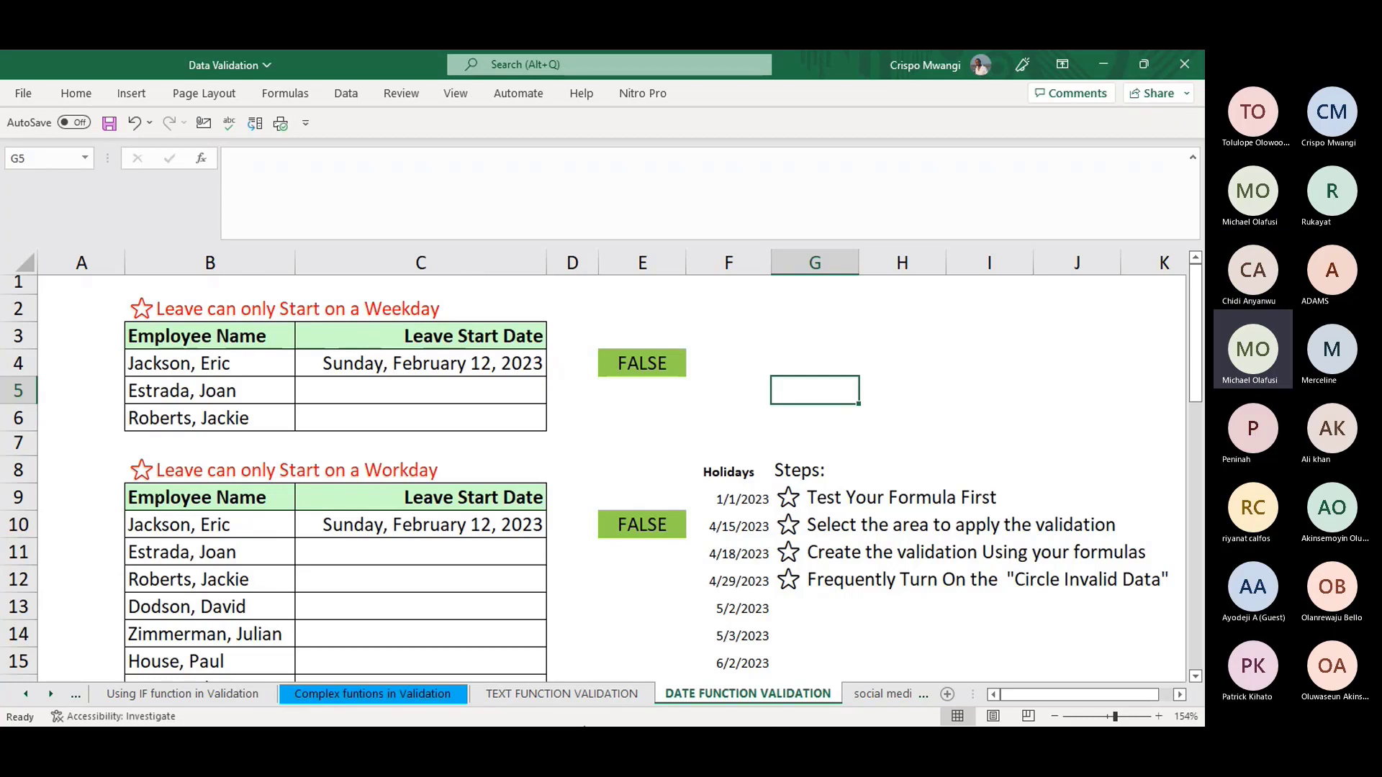
left_click(460, 259)
left_click_drag(546, 262, 534, 262)
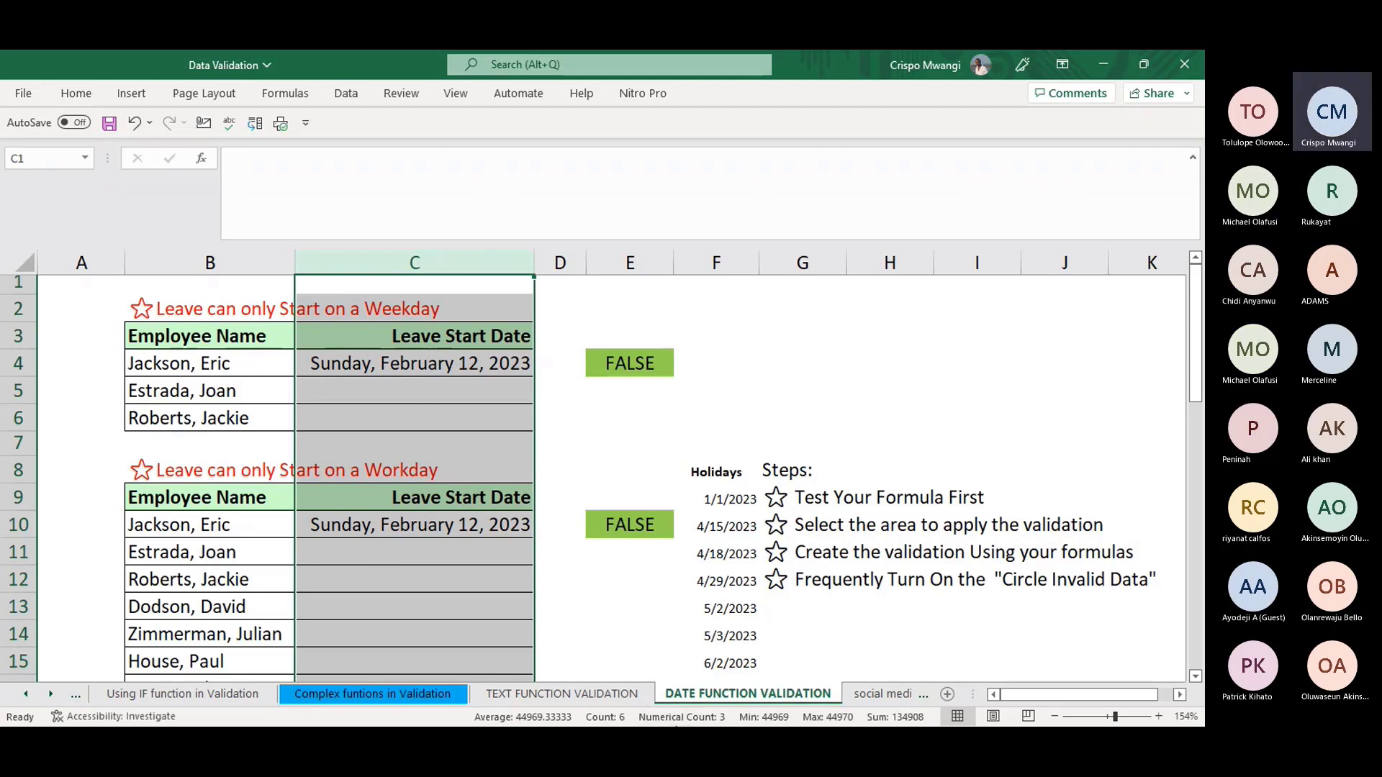
left_click(462, 398)
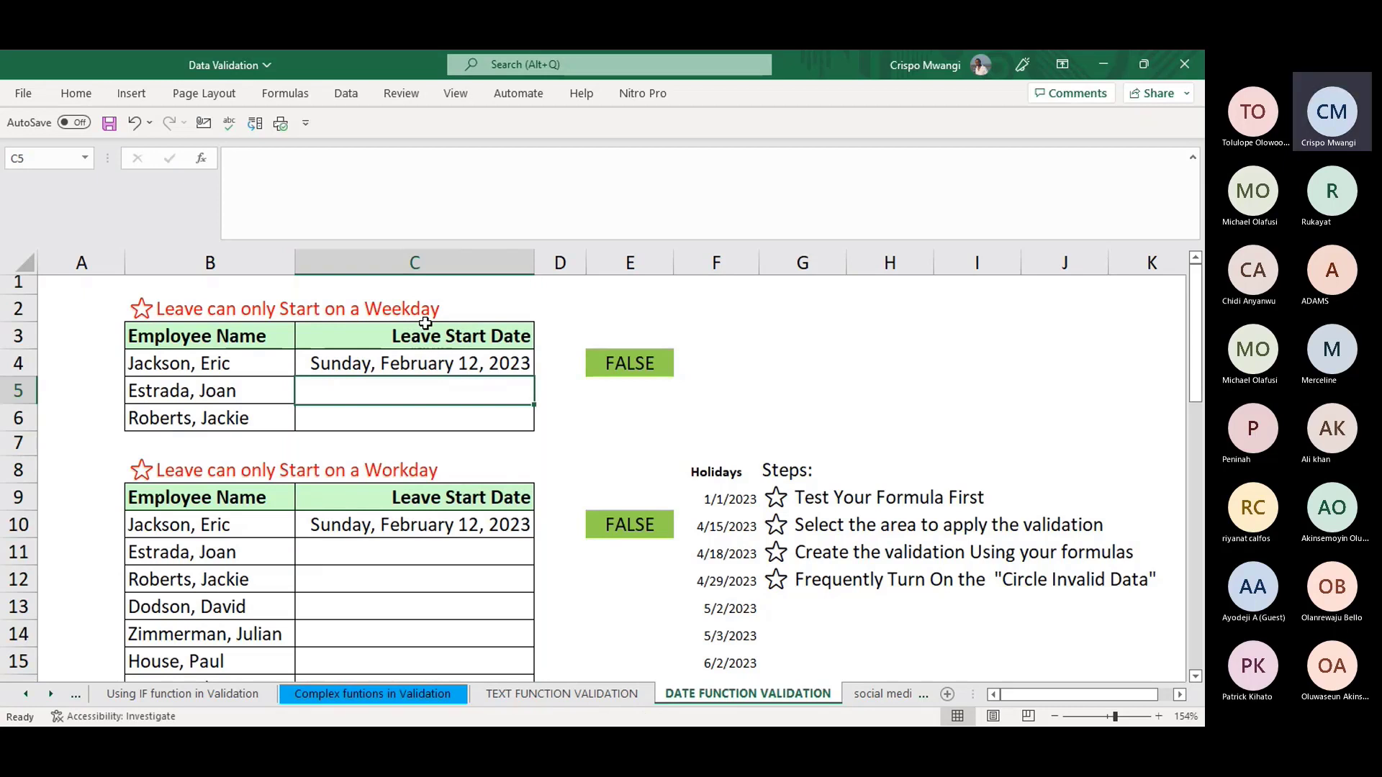
- Recommit E4's =WEEKDAY(C4,2)<=5 formula, returning FALSE for the TODAY-based leave date
left_click(550, 692)
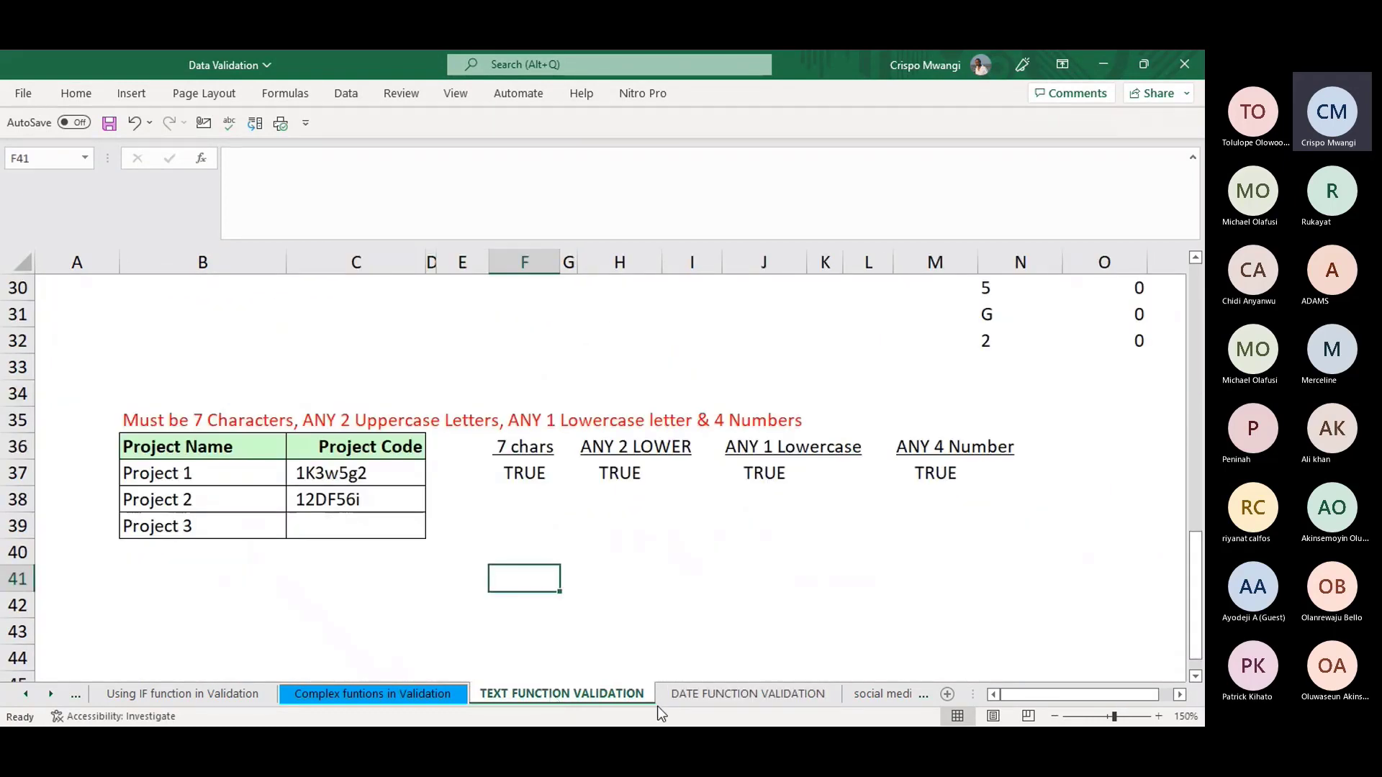
left_click(700, 697)
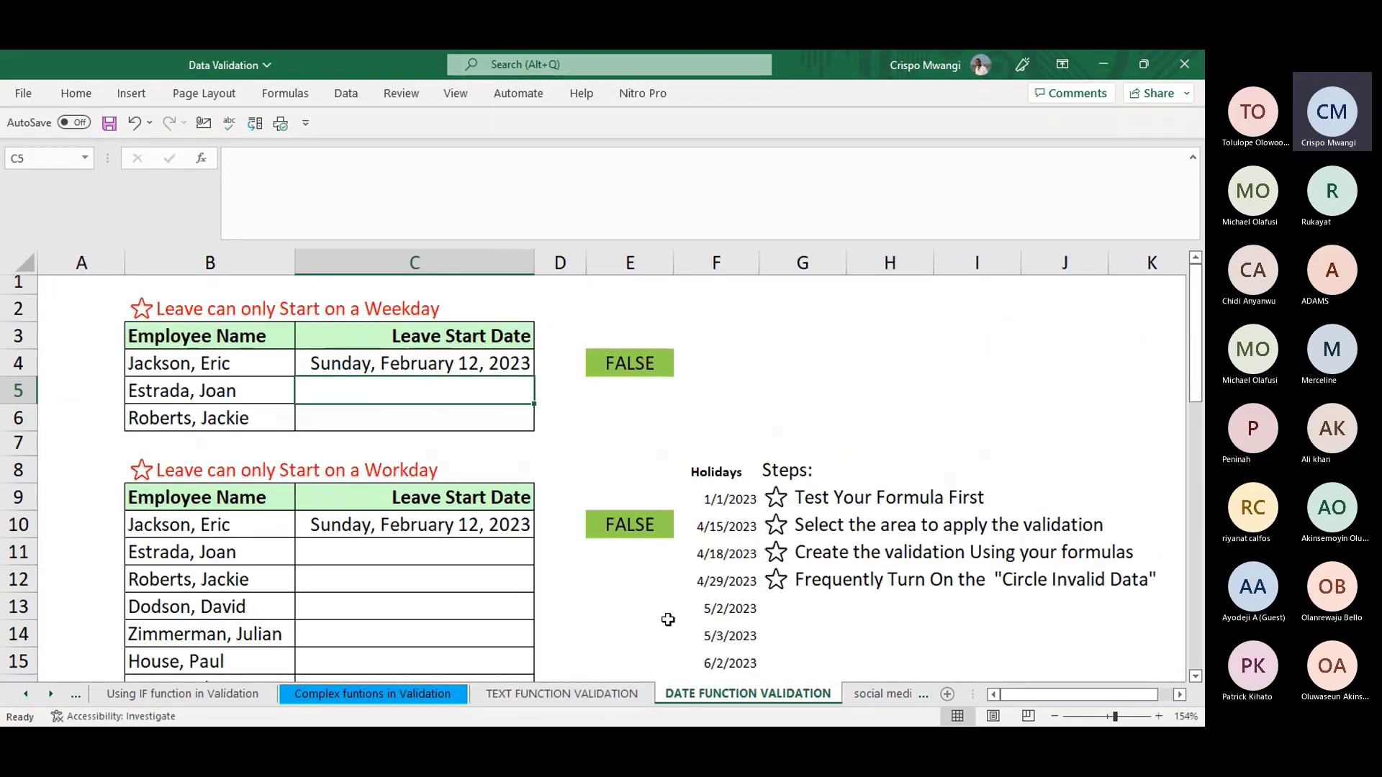
left_click(436, 363)
left_click(632, 365)
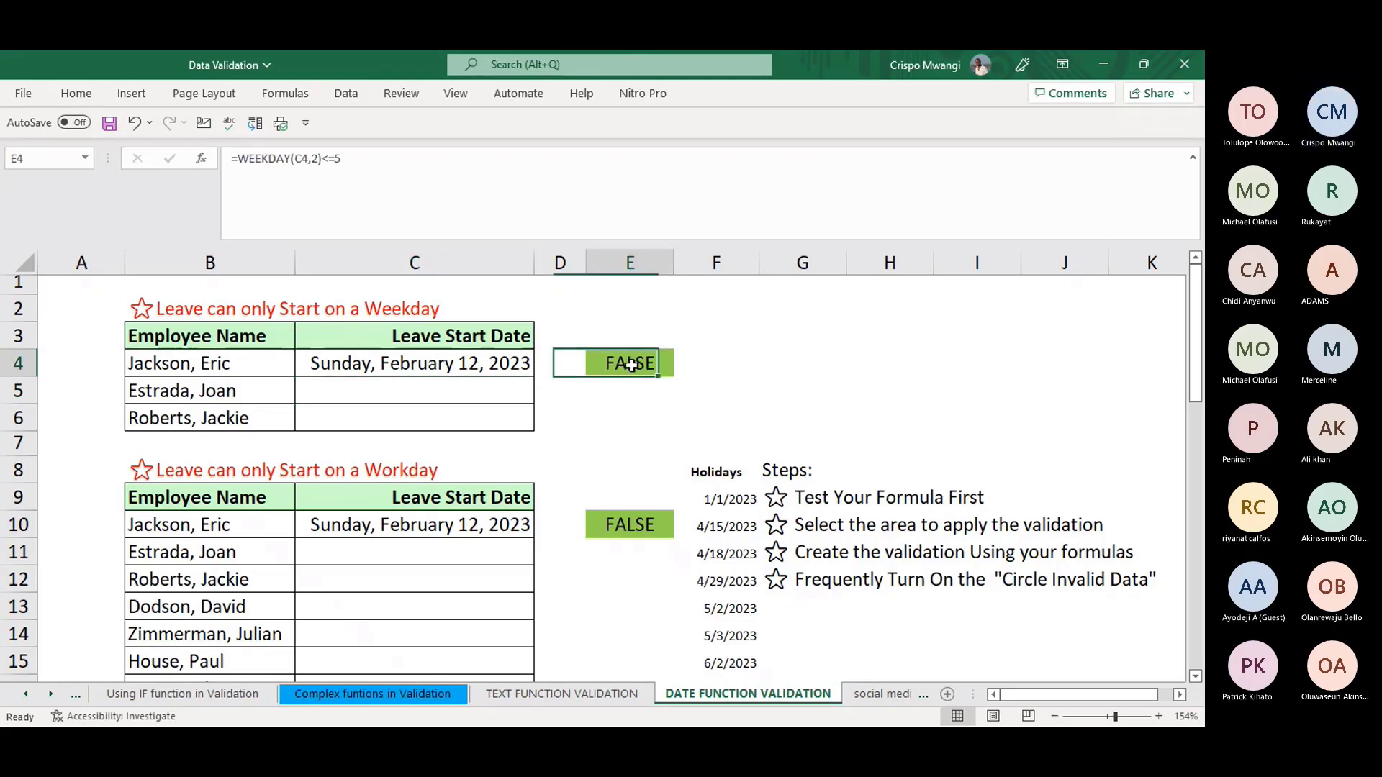
left_click(342, 159)
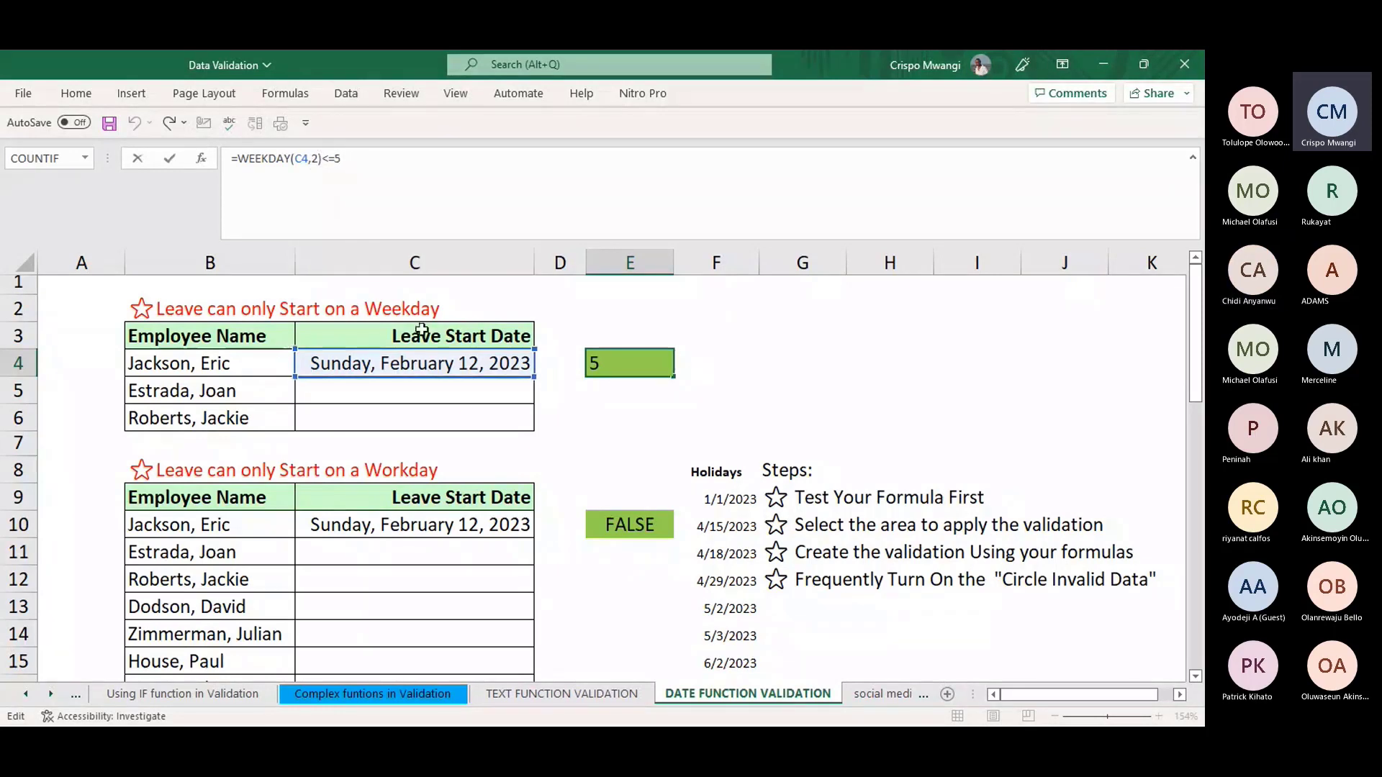
left_click(403, 442)
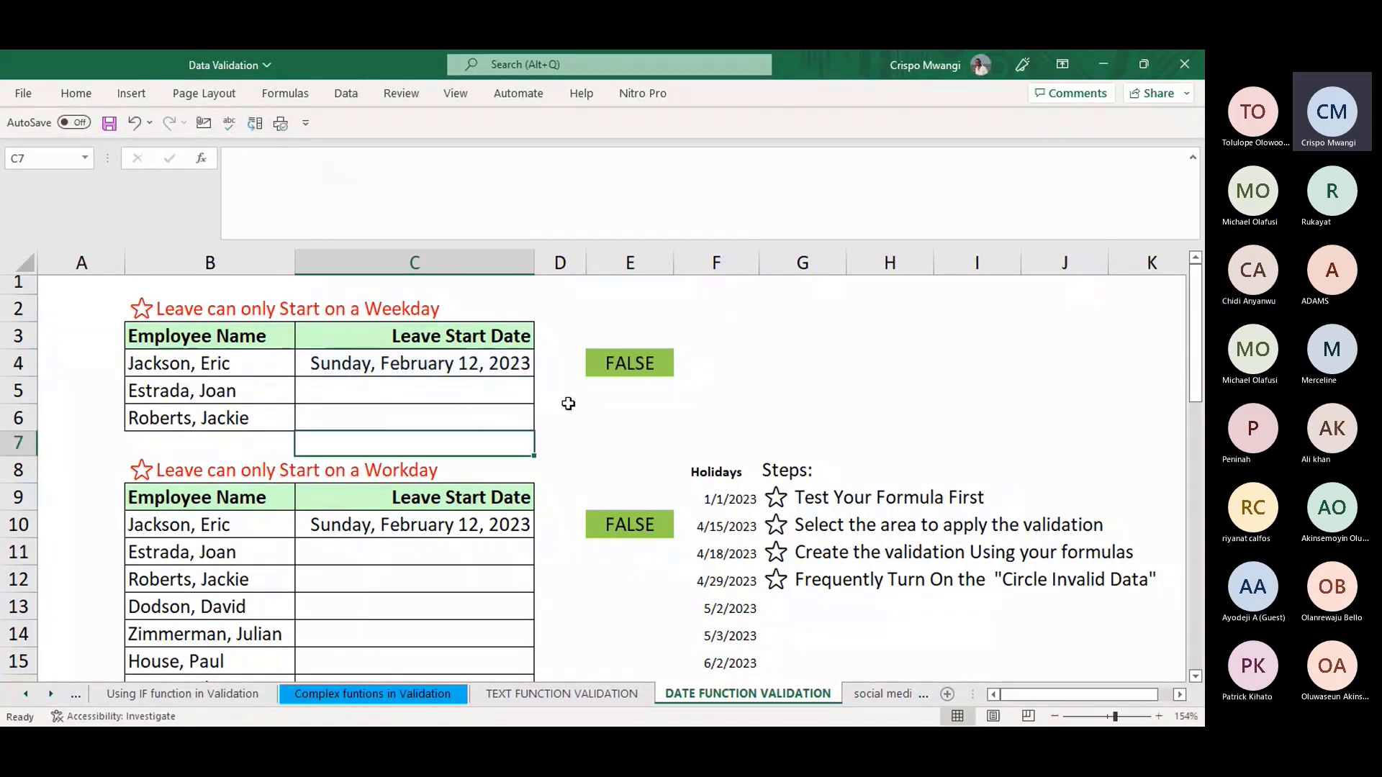
left_click(598, 365)
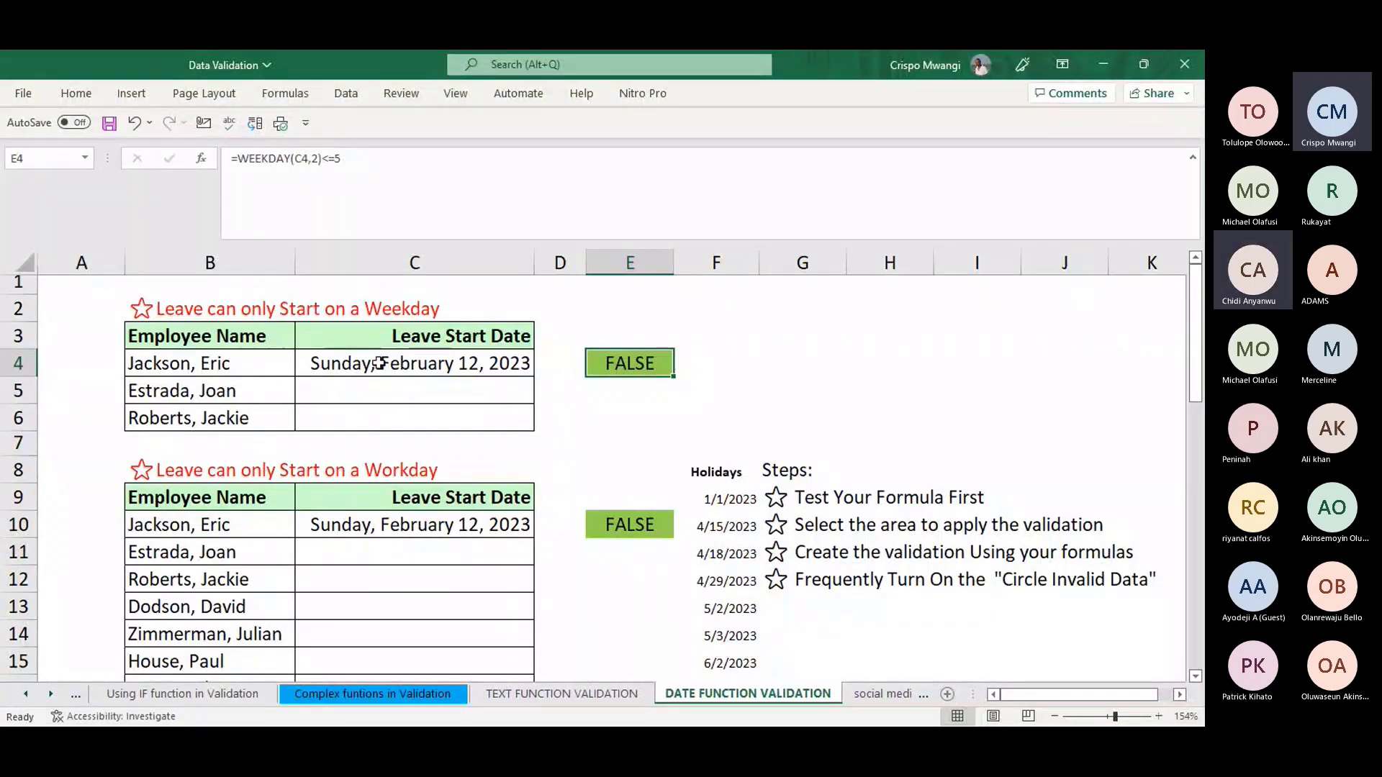
left_click(355, 360)
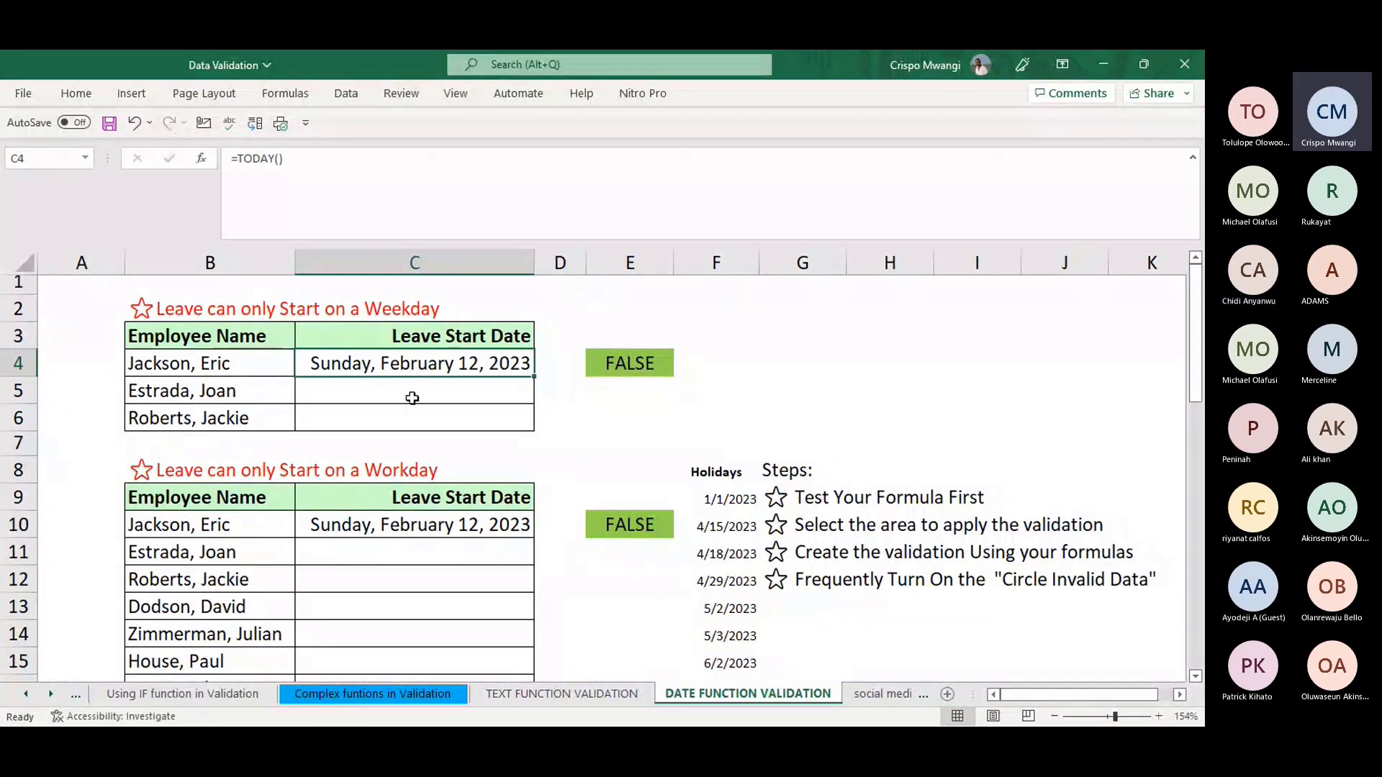
left_click_drag(1196, 374, 1195, 413)
left_click(622, 416)
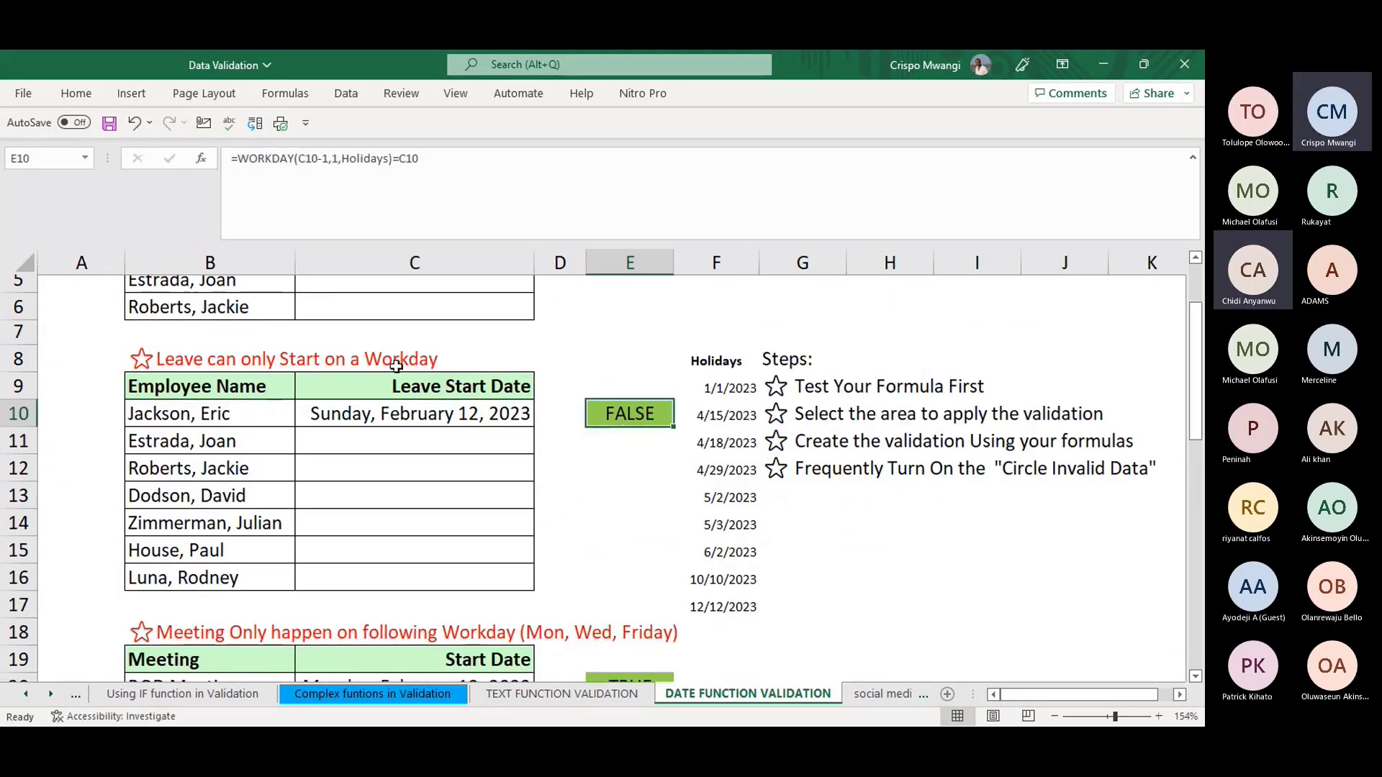
left_click(454, 164)
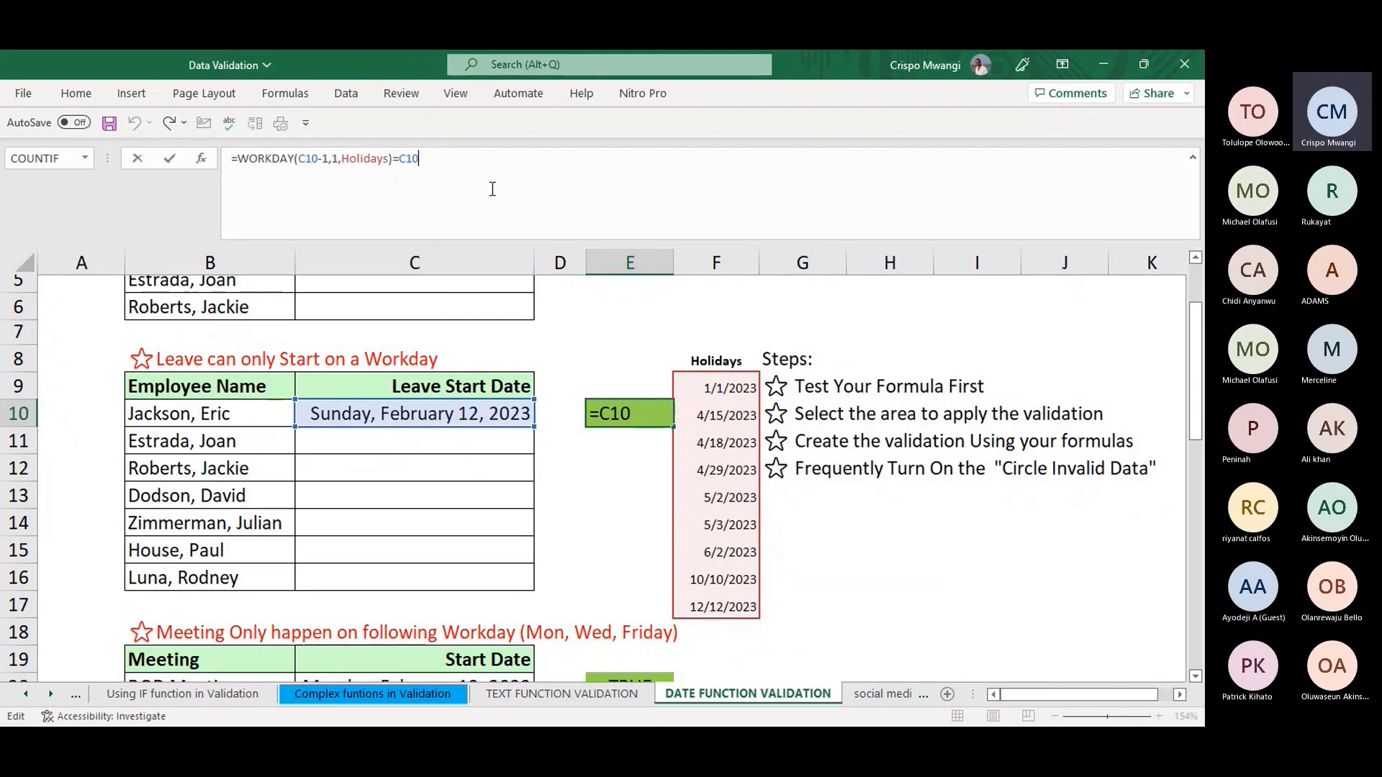
left_click(631, 555)
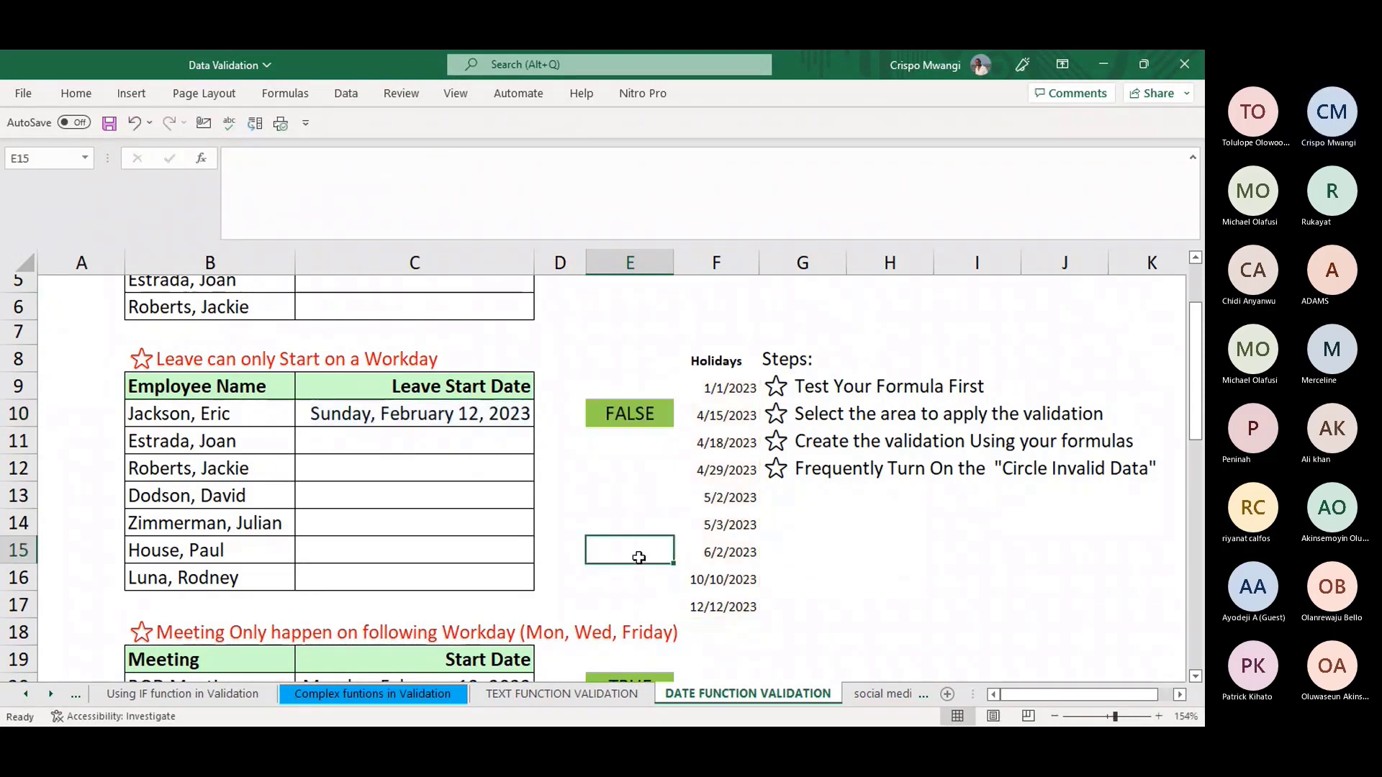
scroll(1196, 675, "down", 10)
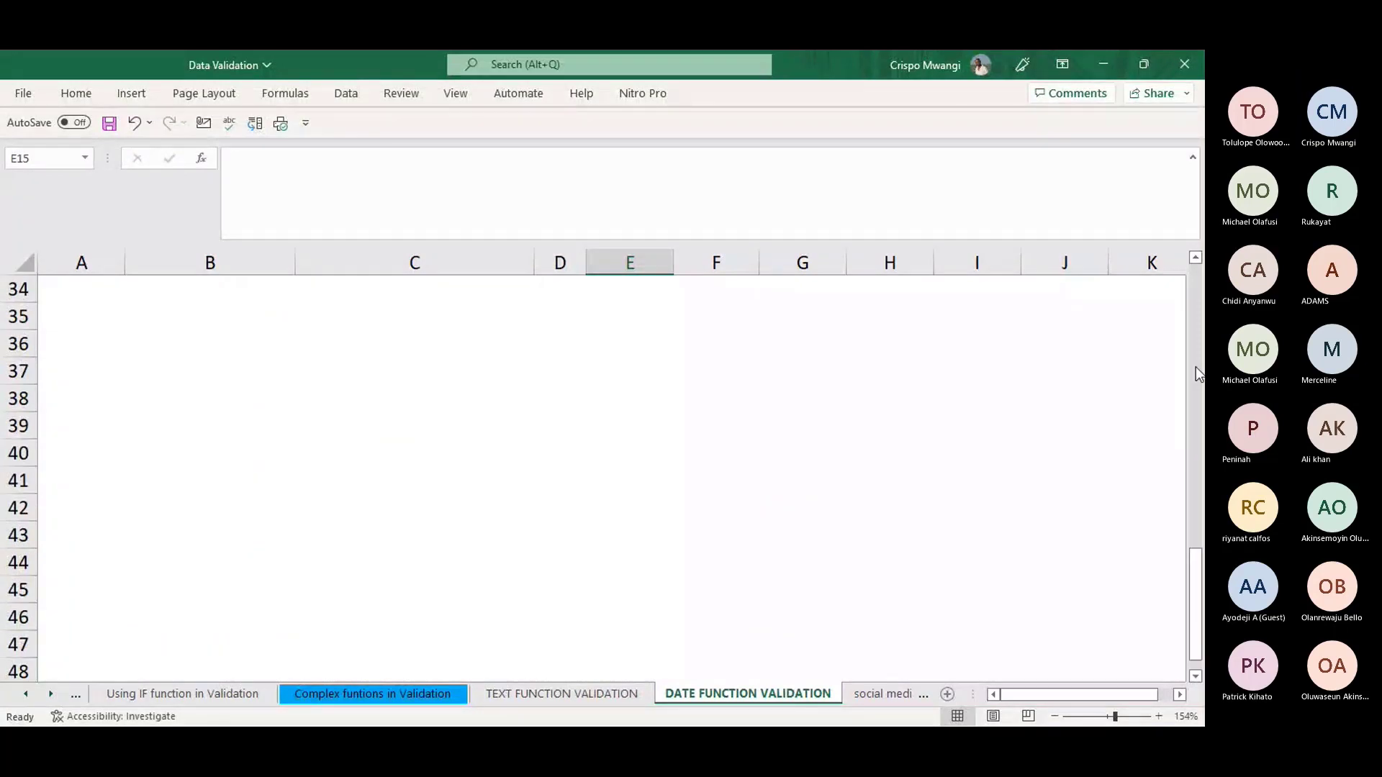
left_click(1195, 257)
left_click(1195, 260)
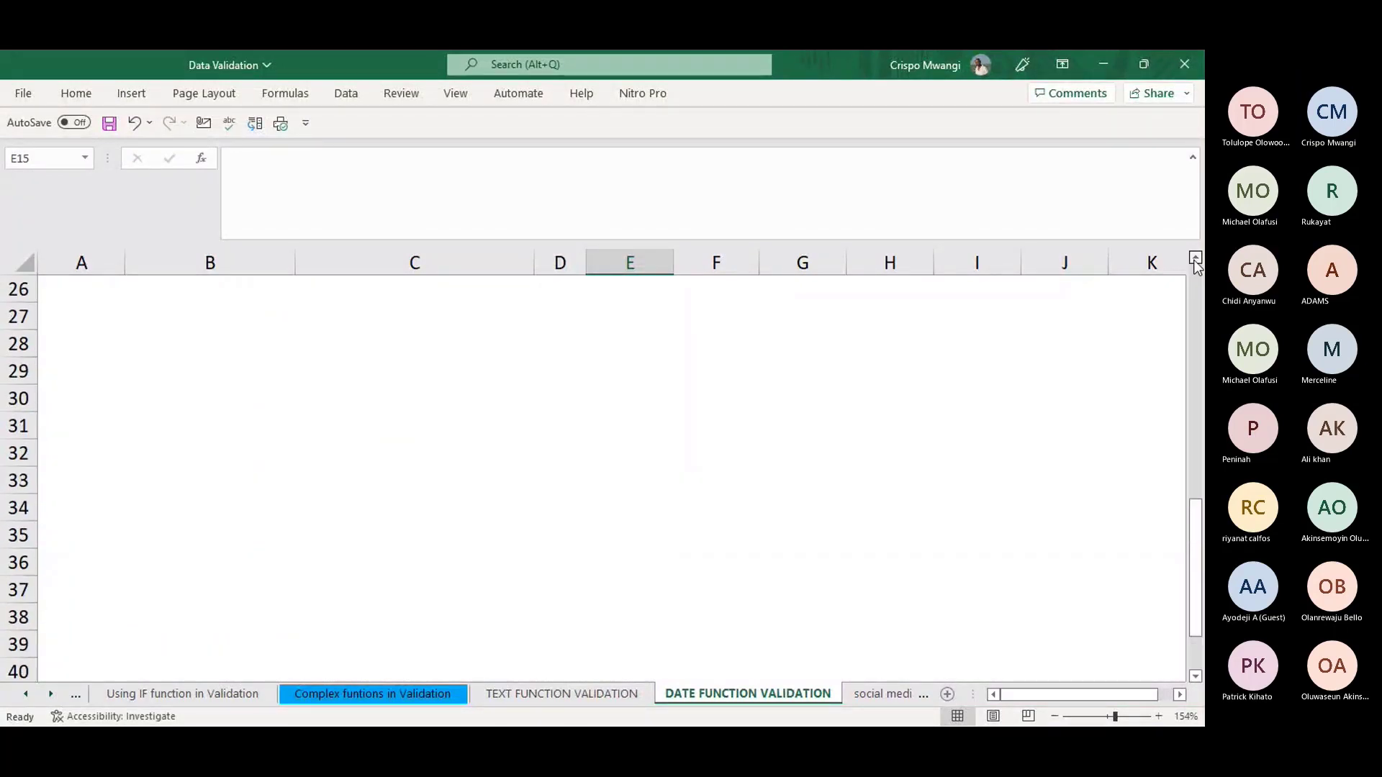
left_click_drag(1196, 543, 1200, 323)
left_click(597, 527)
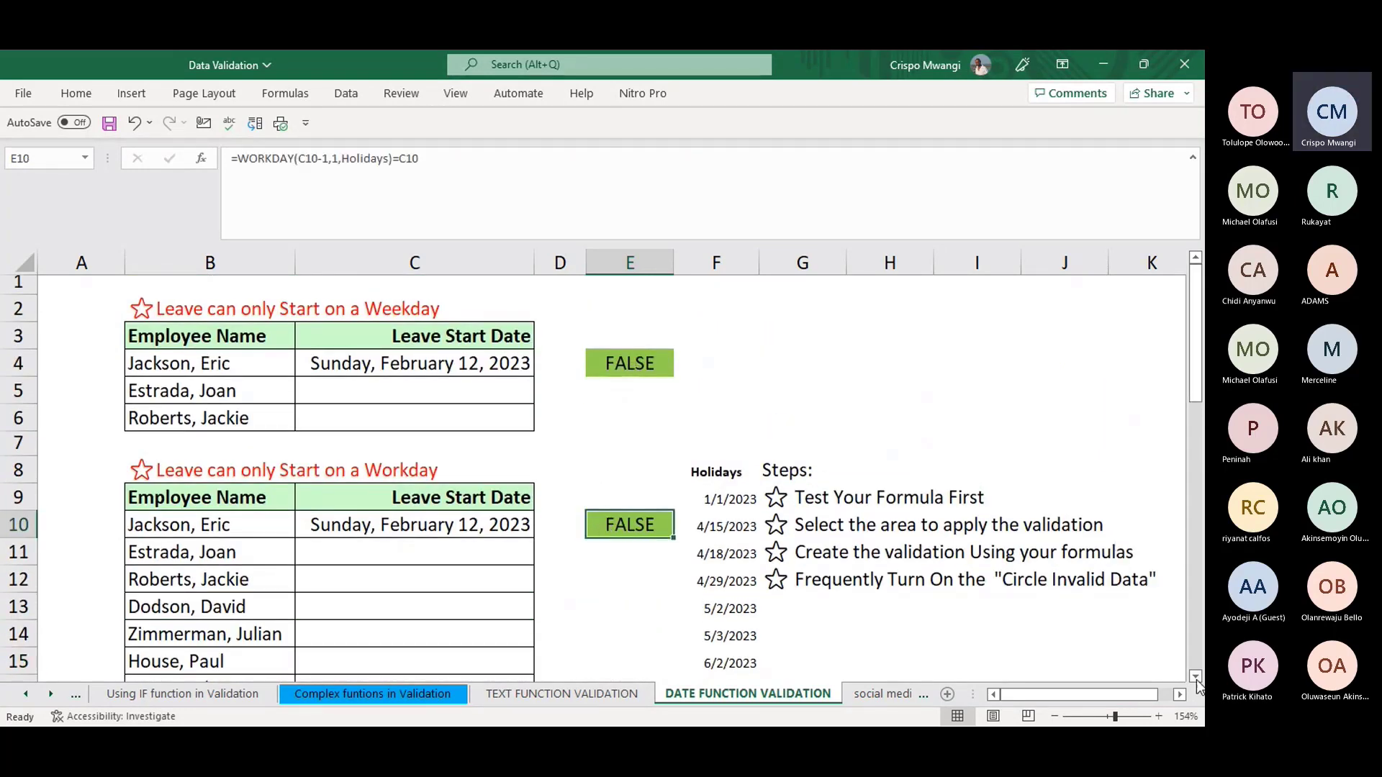
scroll(1197, 680, "down", 1)
scroll(1197, 680, "down", 2)
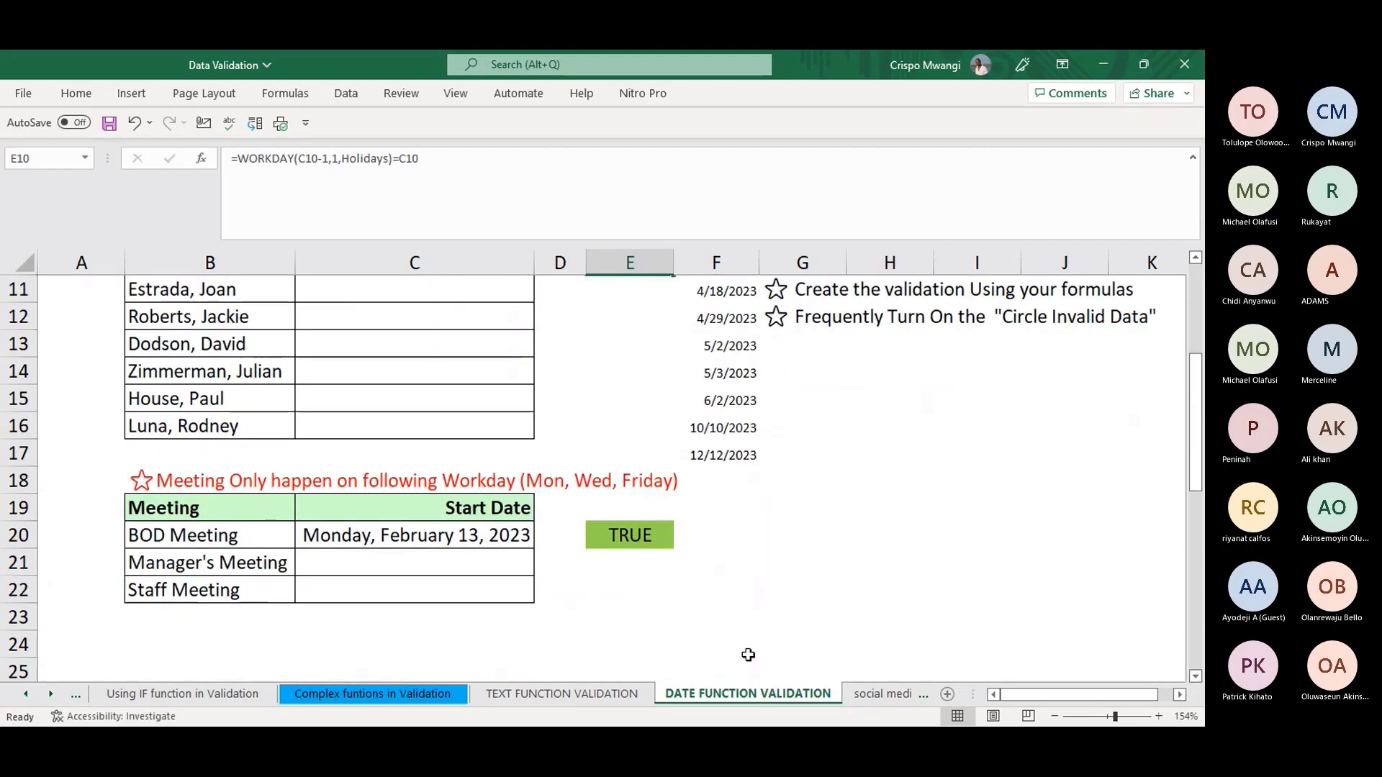
- Review E20's WORKDAY.INTL formula and its "0101010" weekend pattern, committing it as TRUE
left_click(638, 536)
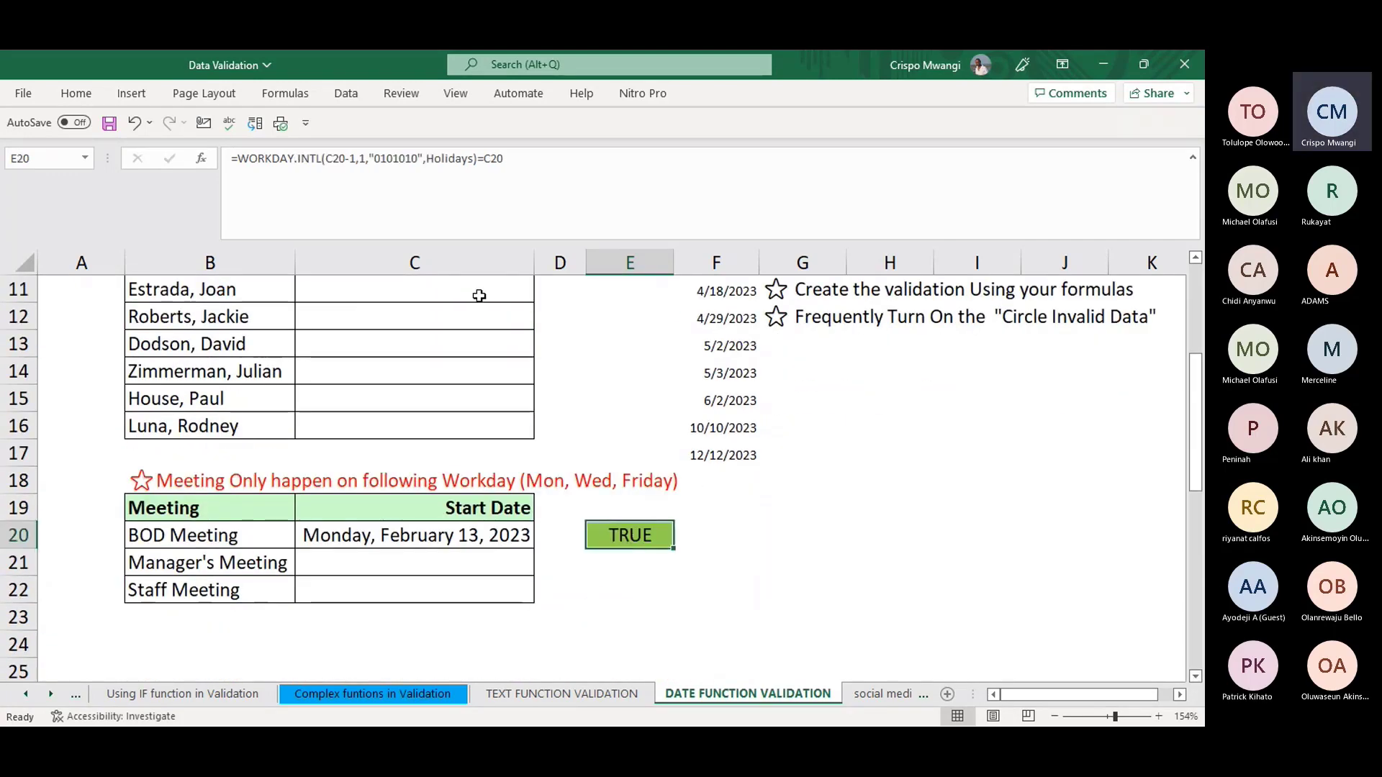
left_click(524, 169)
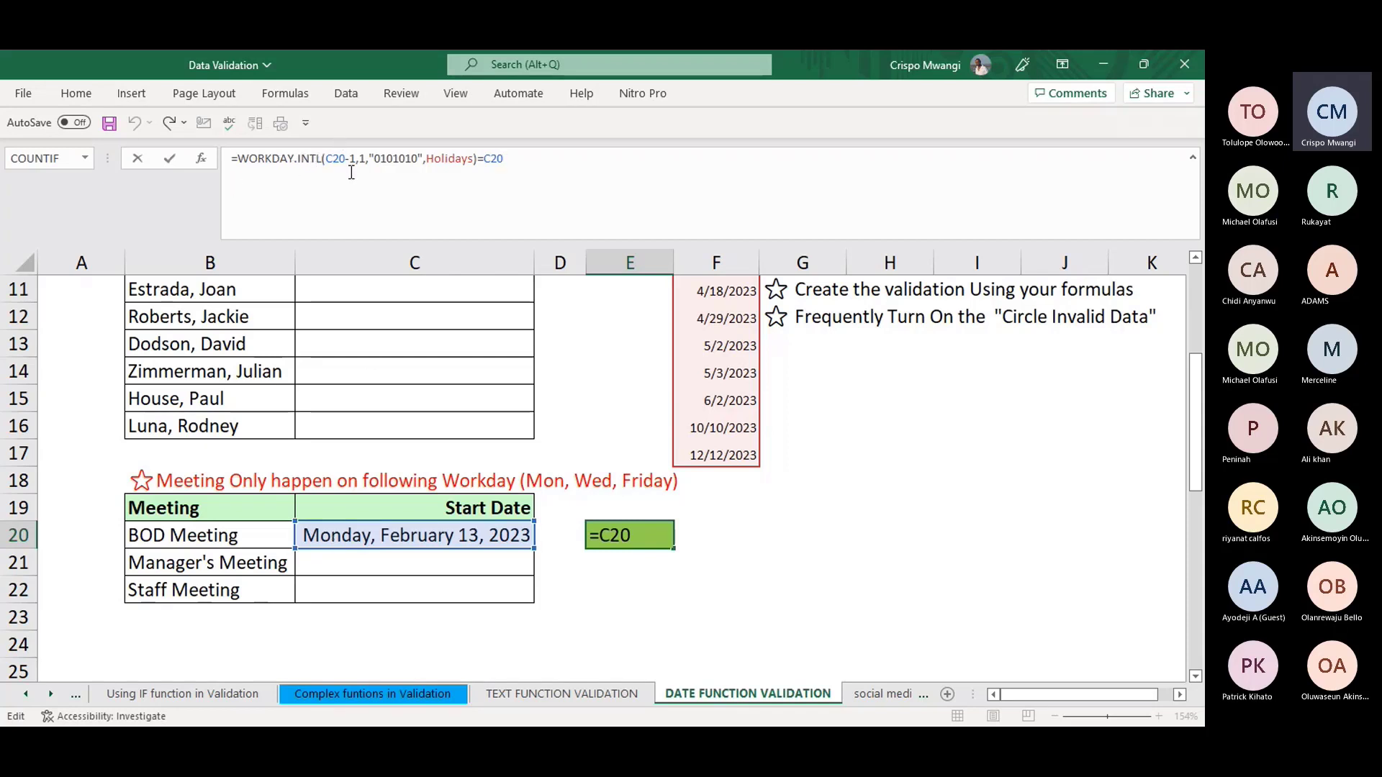
left_click(416, 157)
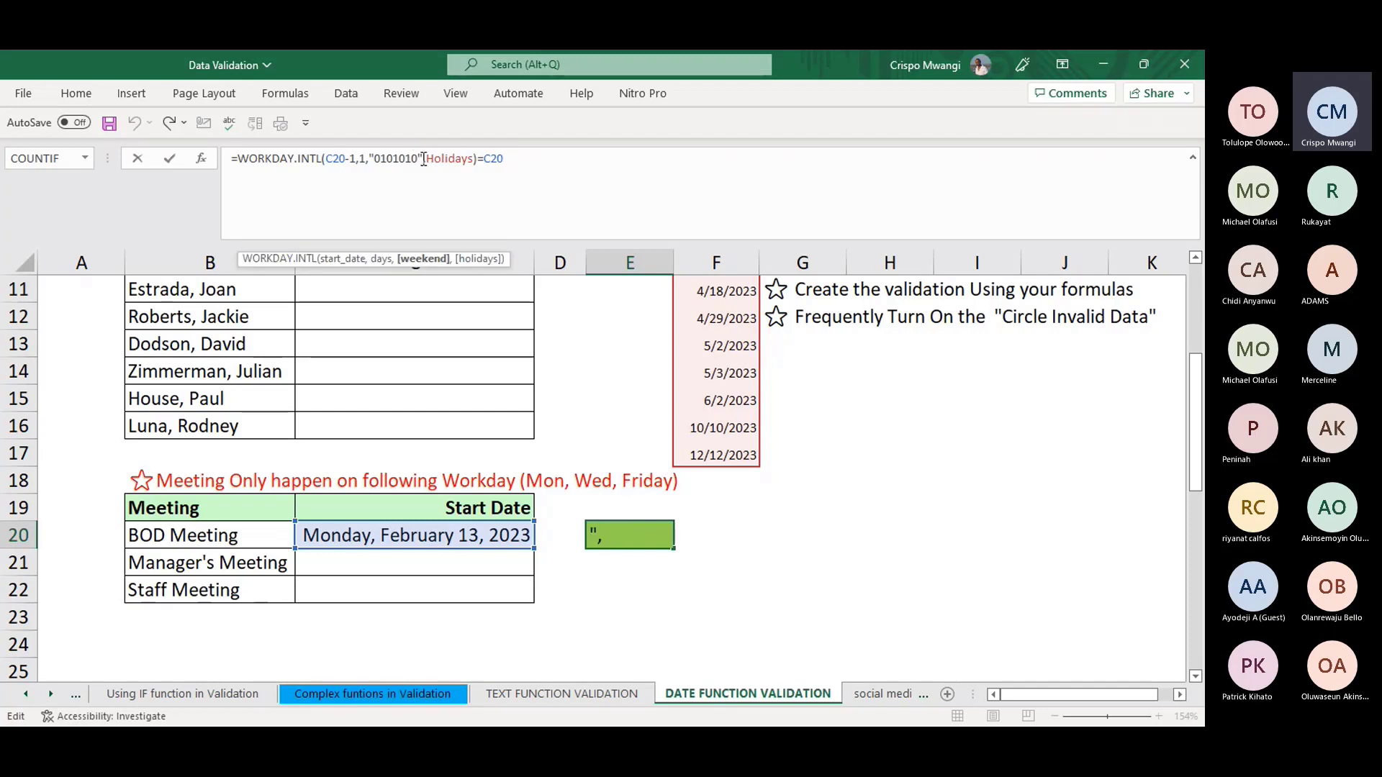
left_click_drag(419, 158, 374, 157)
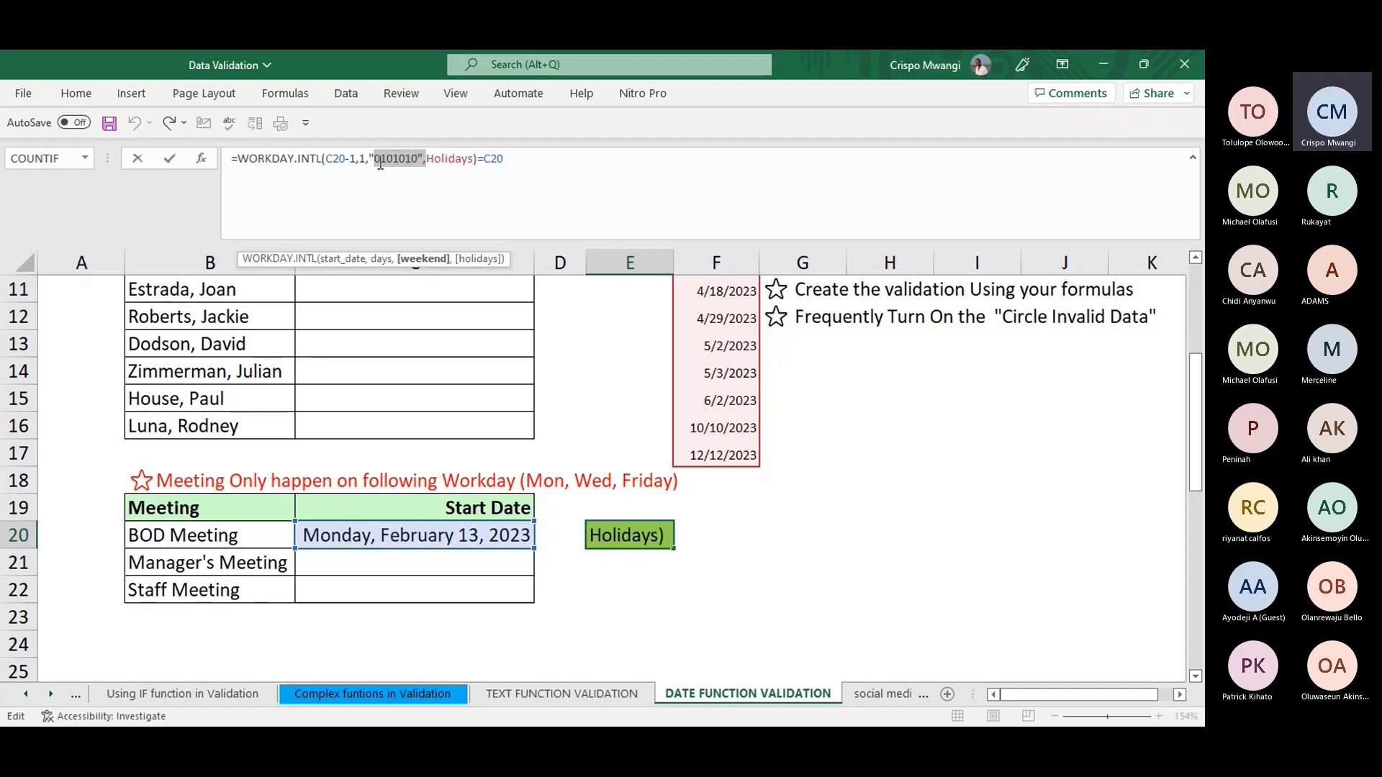
left_click(376, 157)
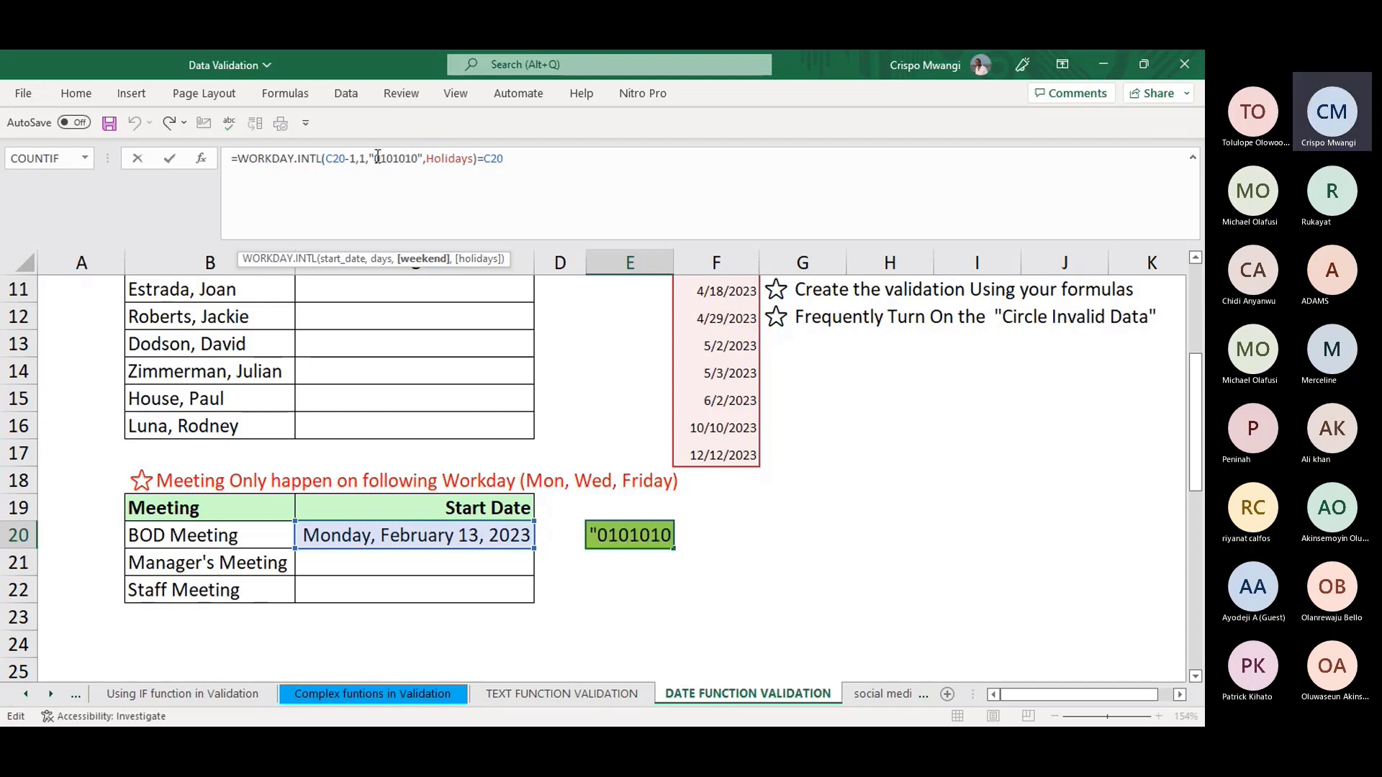
left_click(419, 161)
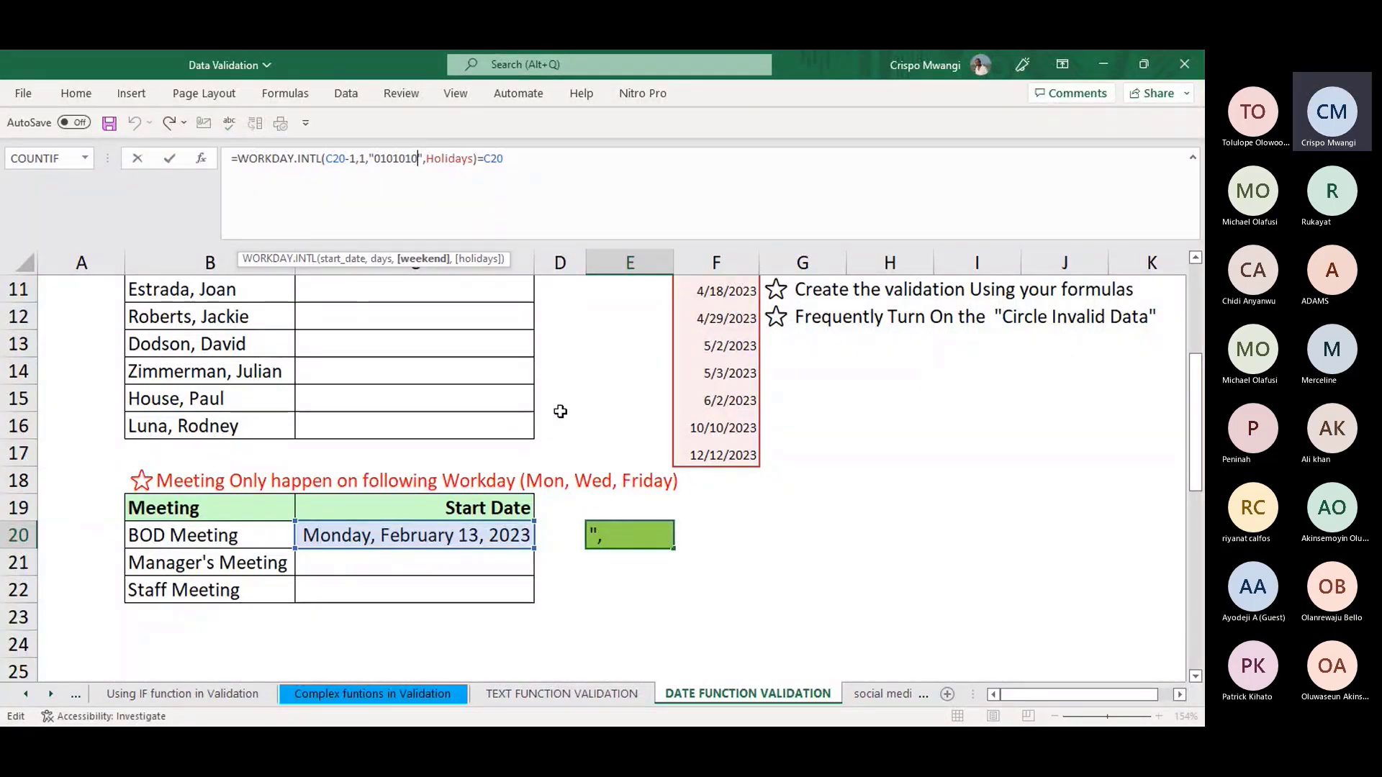
left_click(752, 617)
- Show E20's referenced cells with F2 and collapse the formula bar, keeping TRUE
left_click(627, 535)
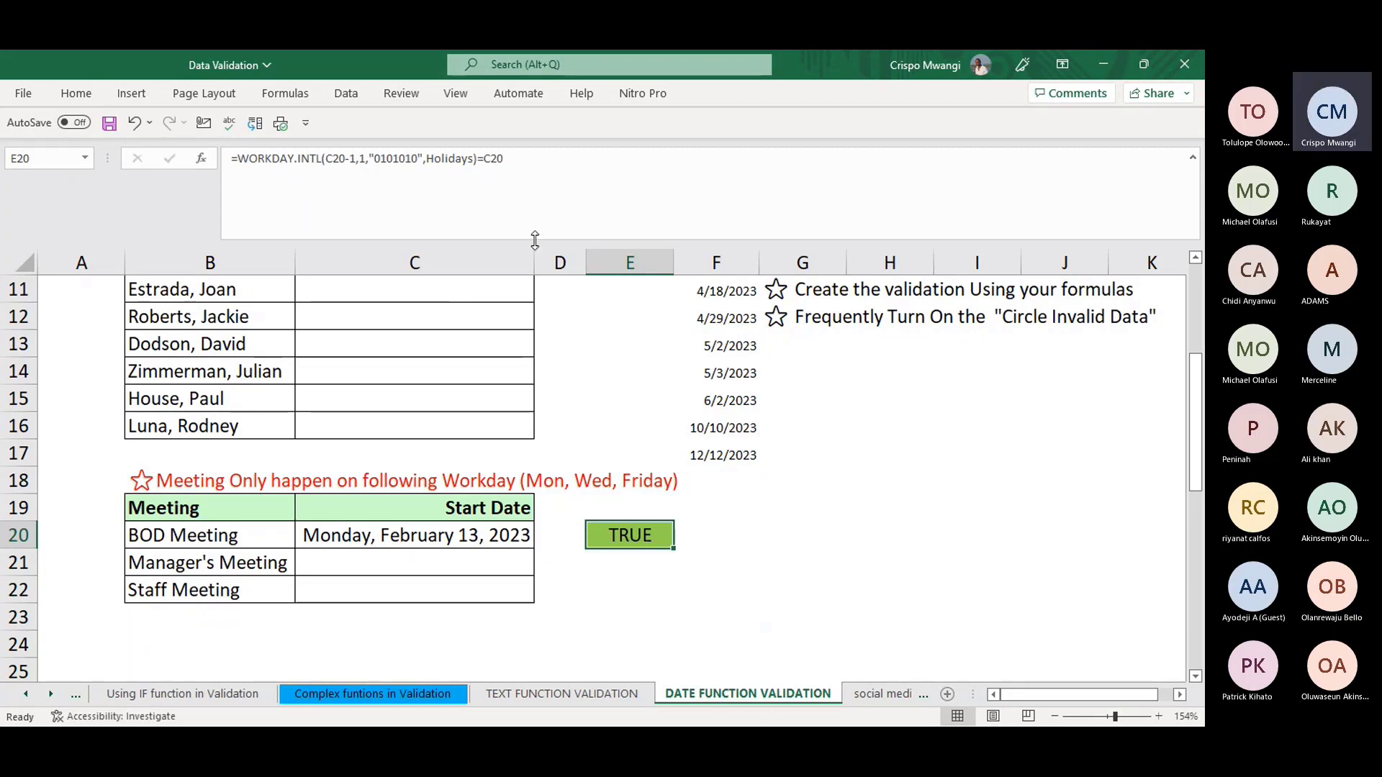
key("F2")
left_click_drag(527, 241, 531, 175)
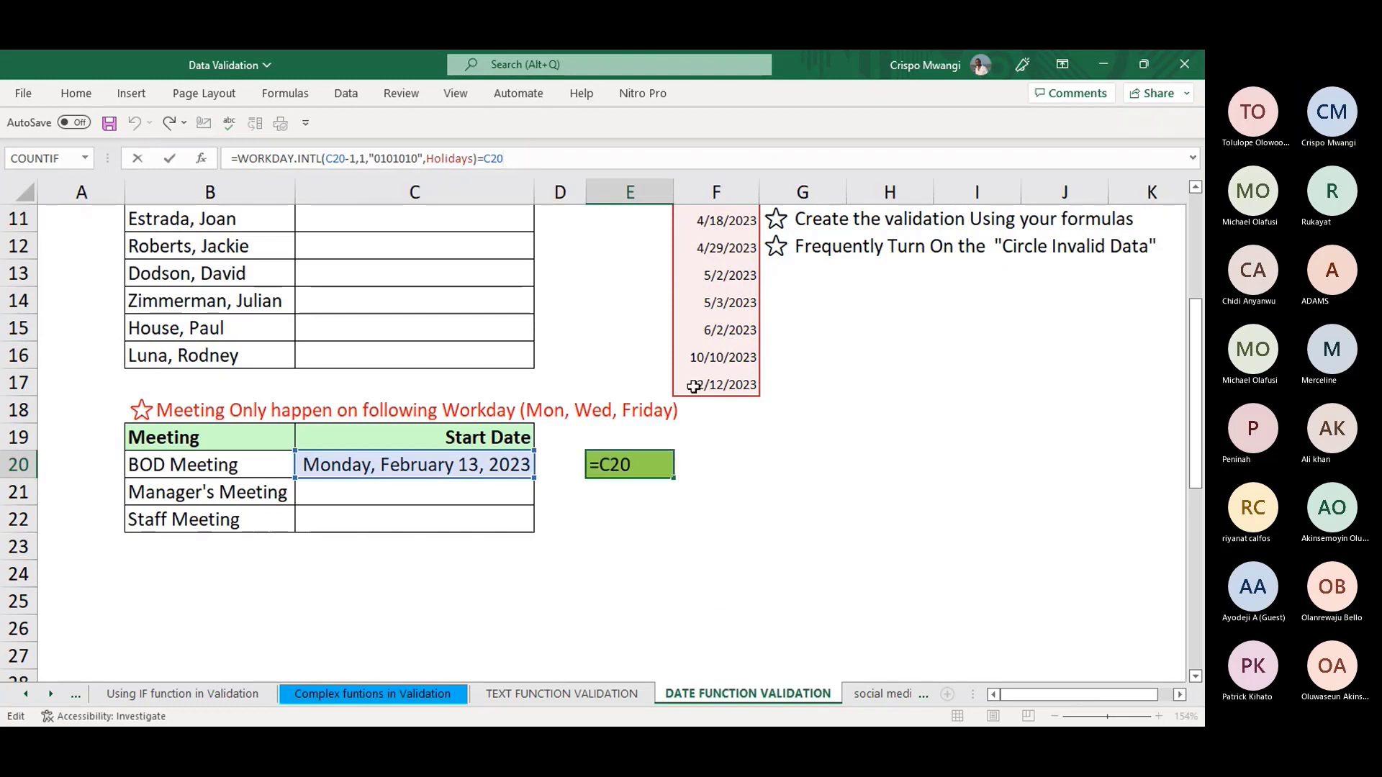
left_click(911, 435)
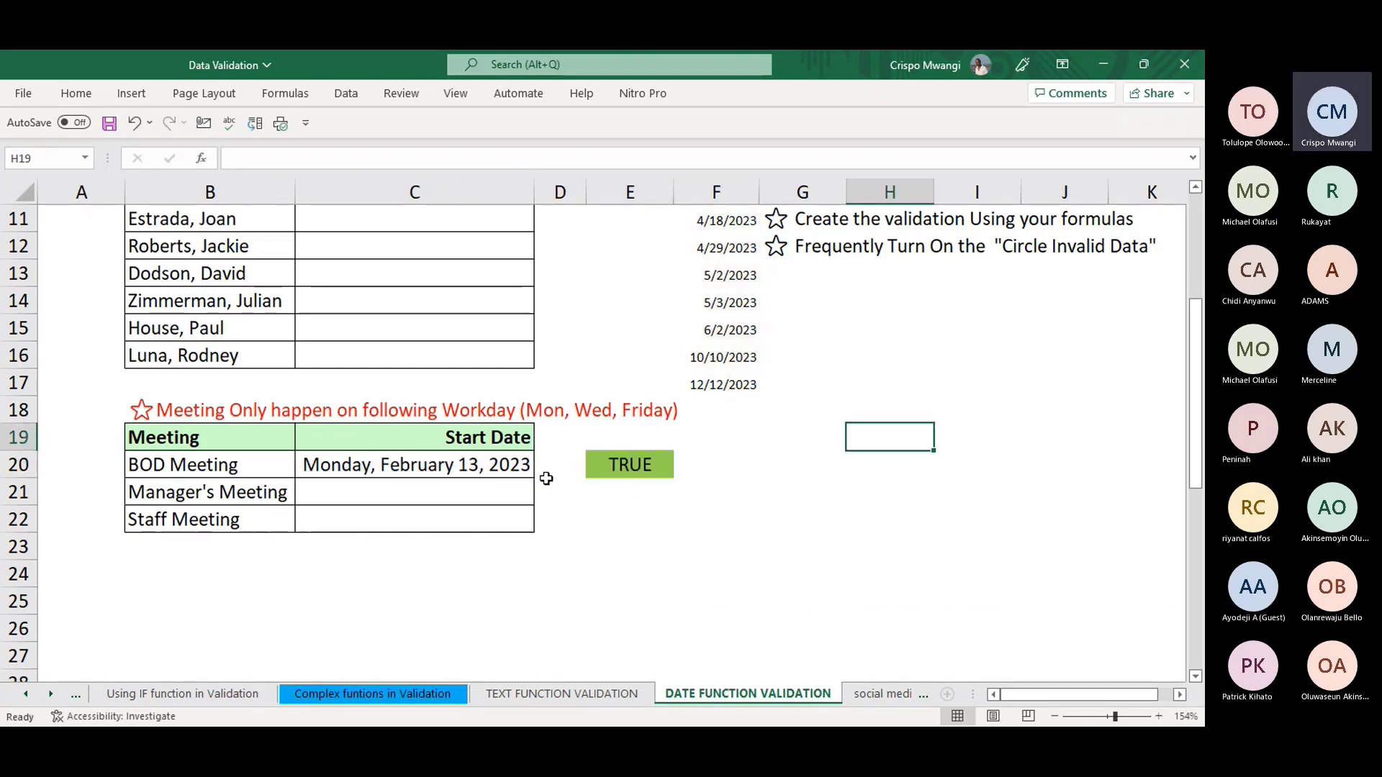
- Tour each sheet from BUILT IN RULES through TEXT FUNCTION VALIDATION, ending on DATE FUNCTION VALIDATION
left_click(468, 465)
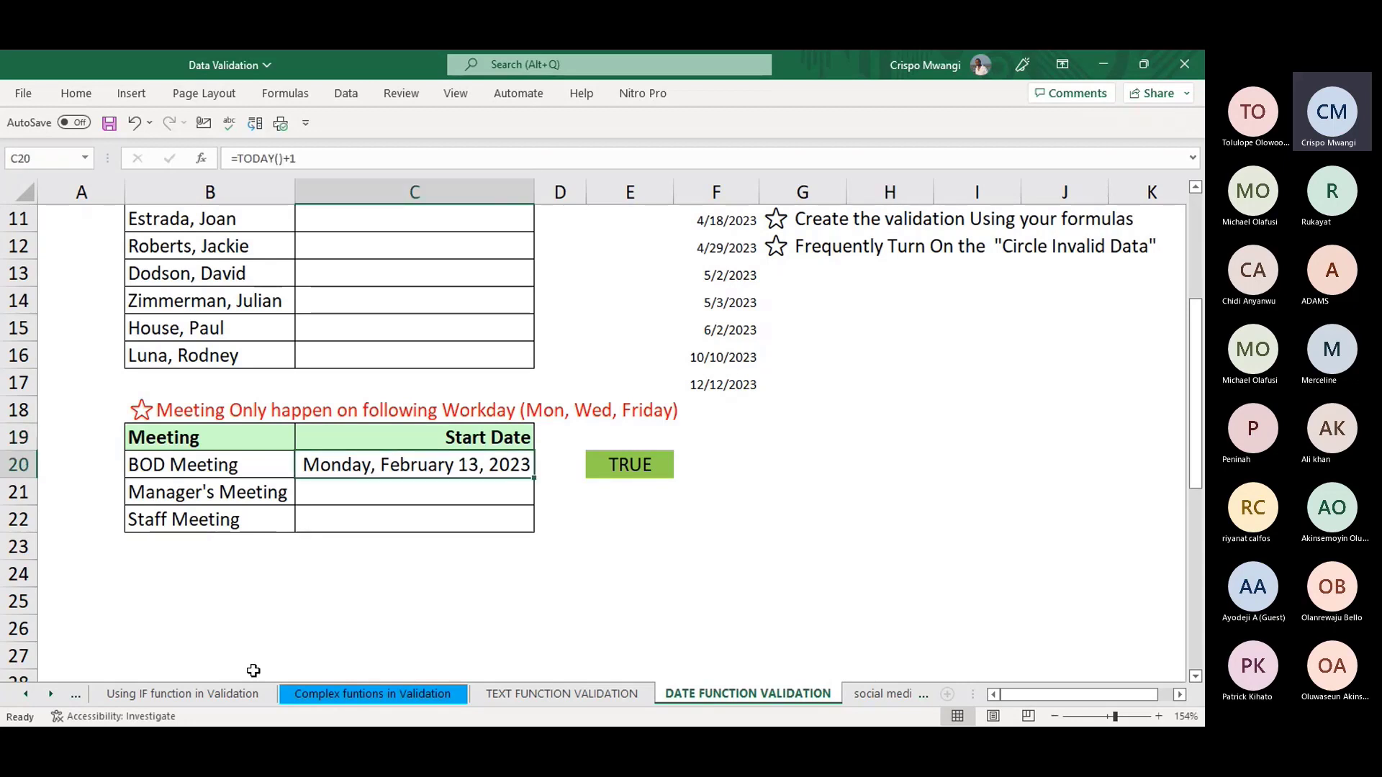
left_click(23, 694)
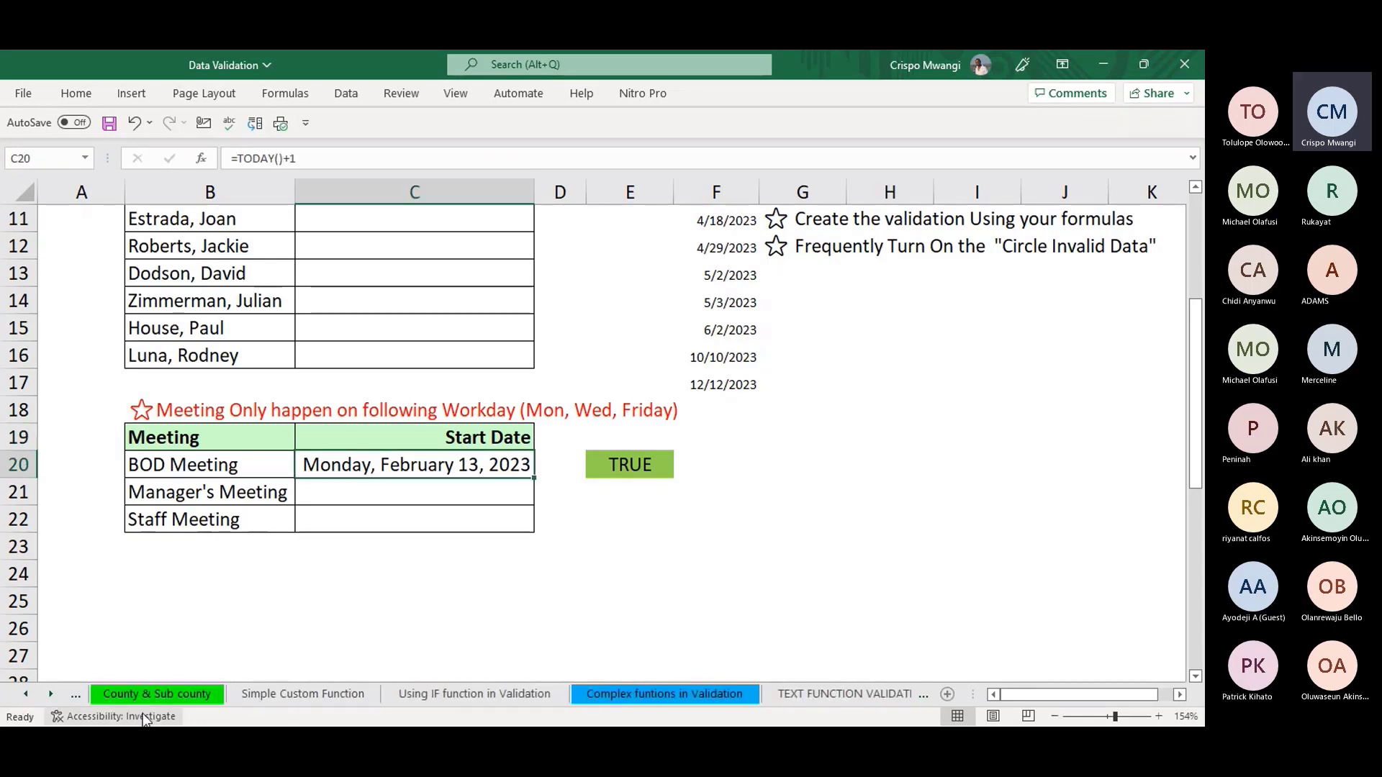
left_click(28, 692)
left_click(28, 692)
left_click(28, 693)
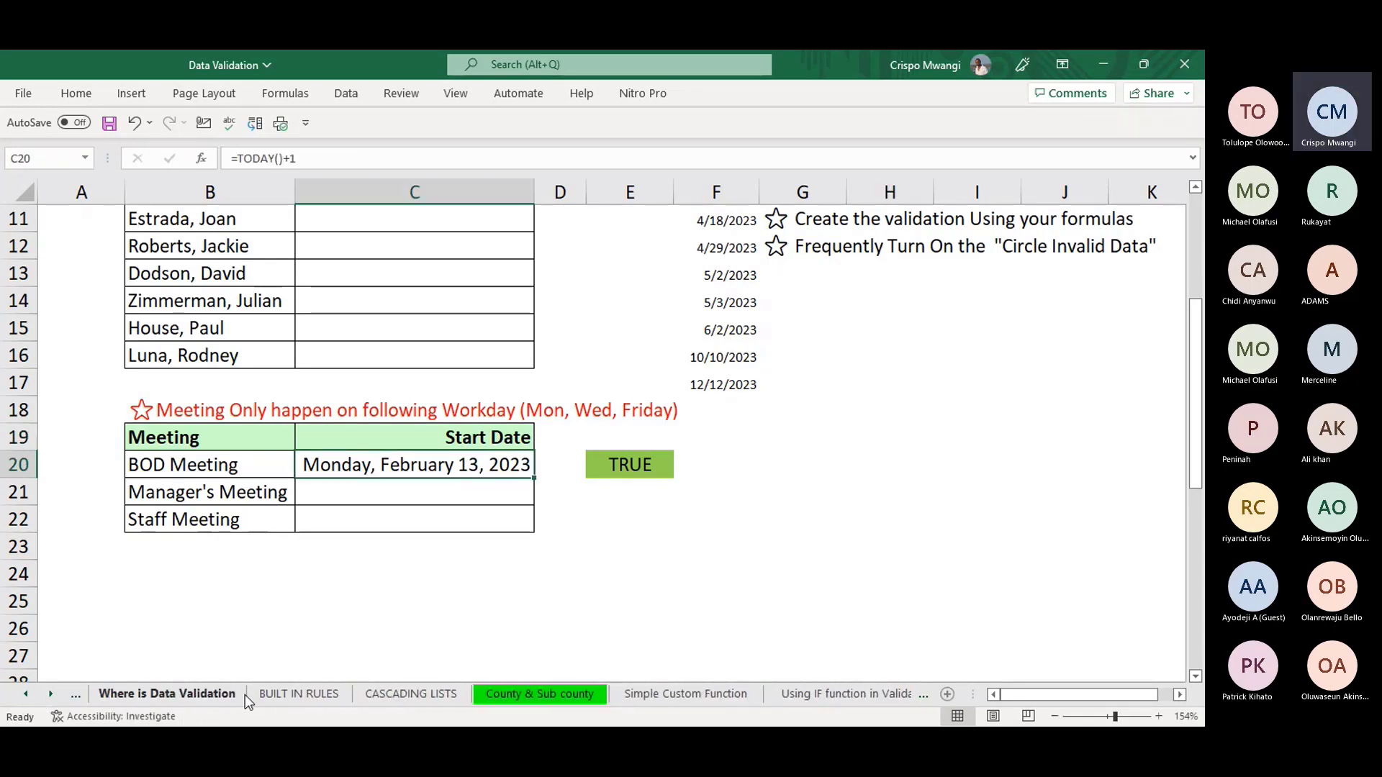
left_click(298, 694)
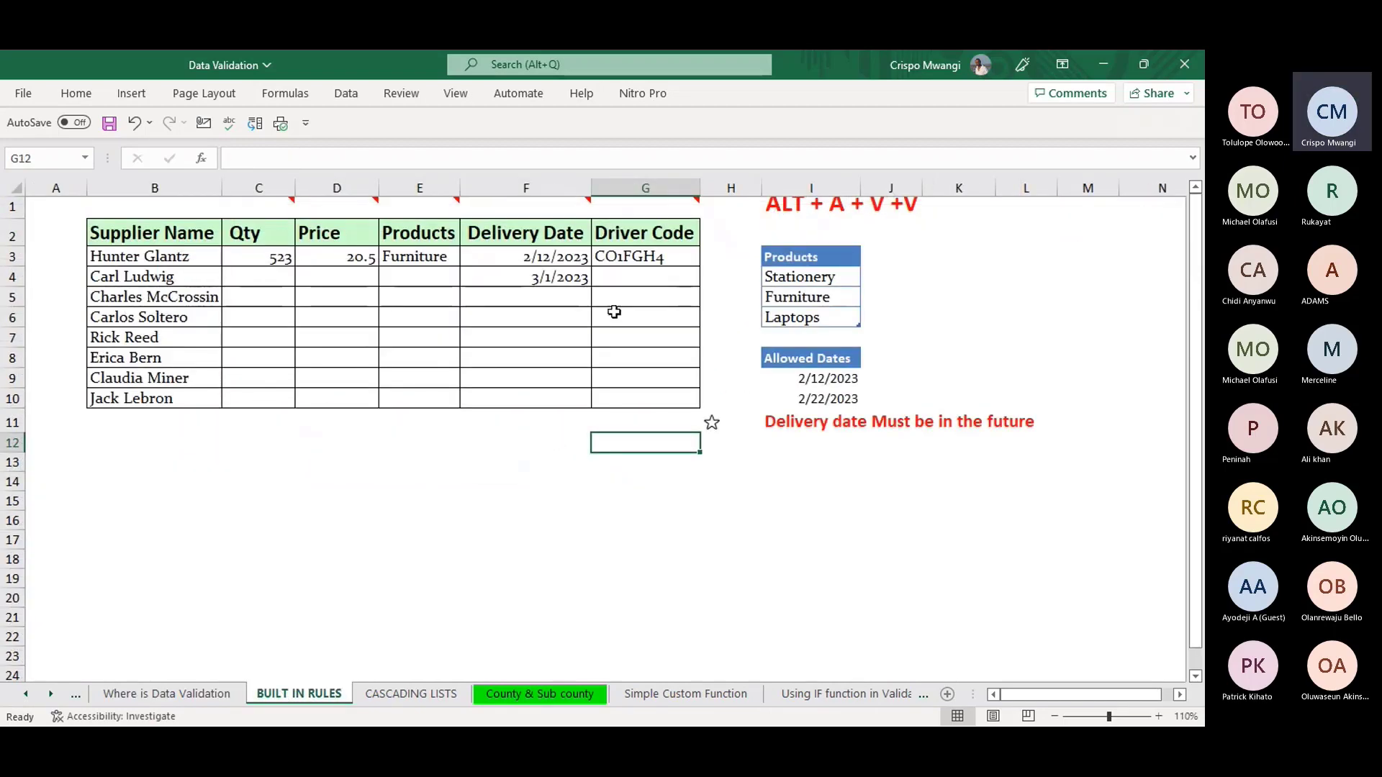
left_click(535, 697)
left_click(688, 692)
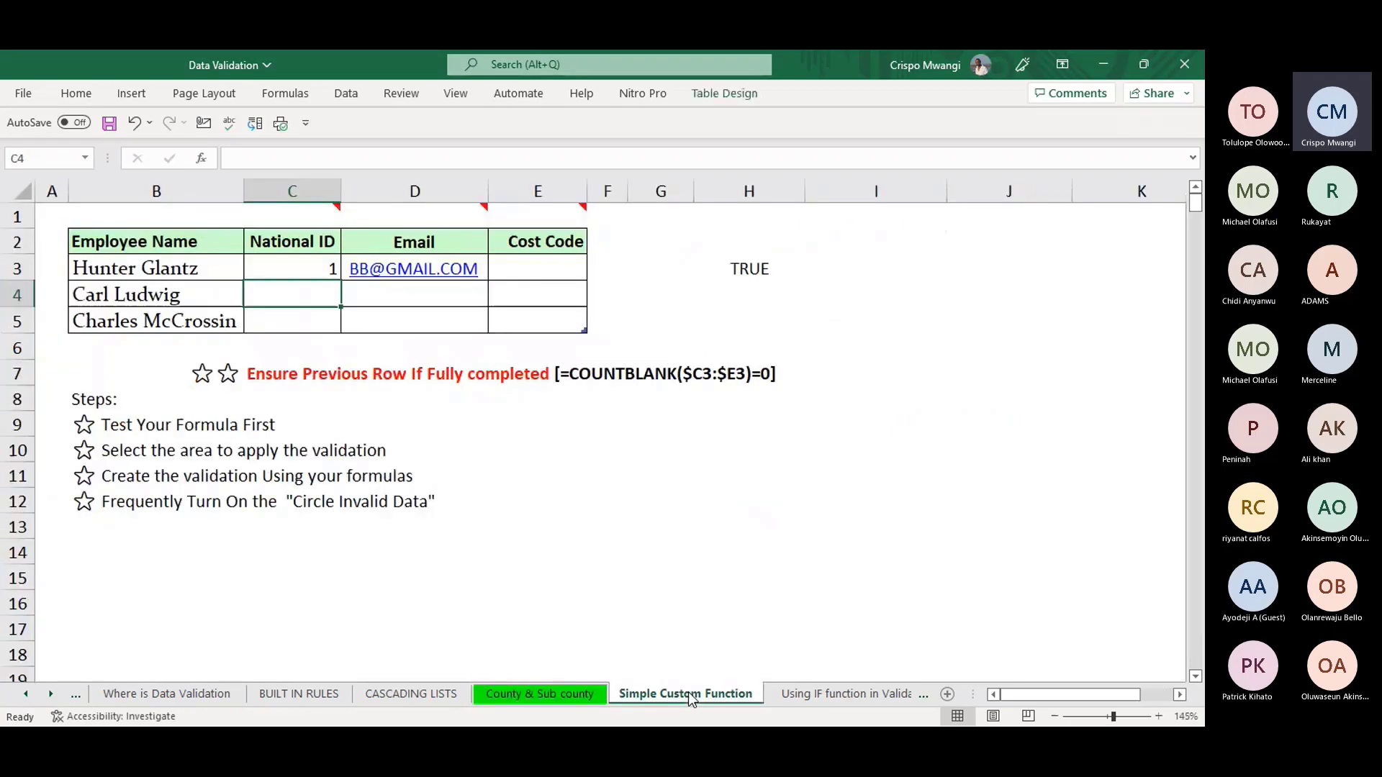
left_click(816, 700)
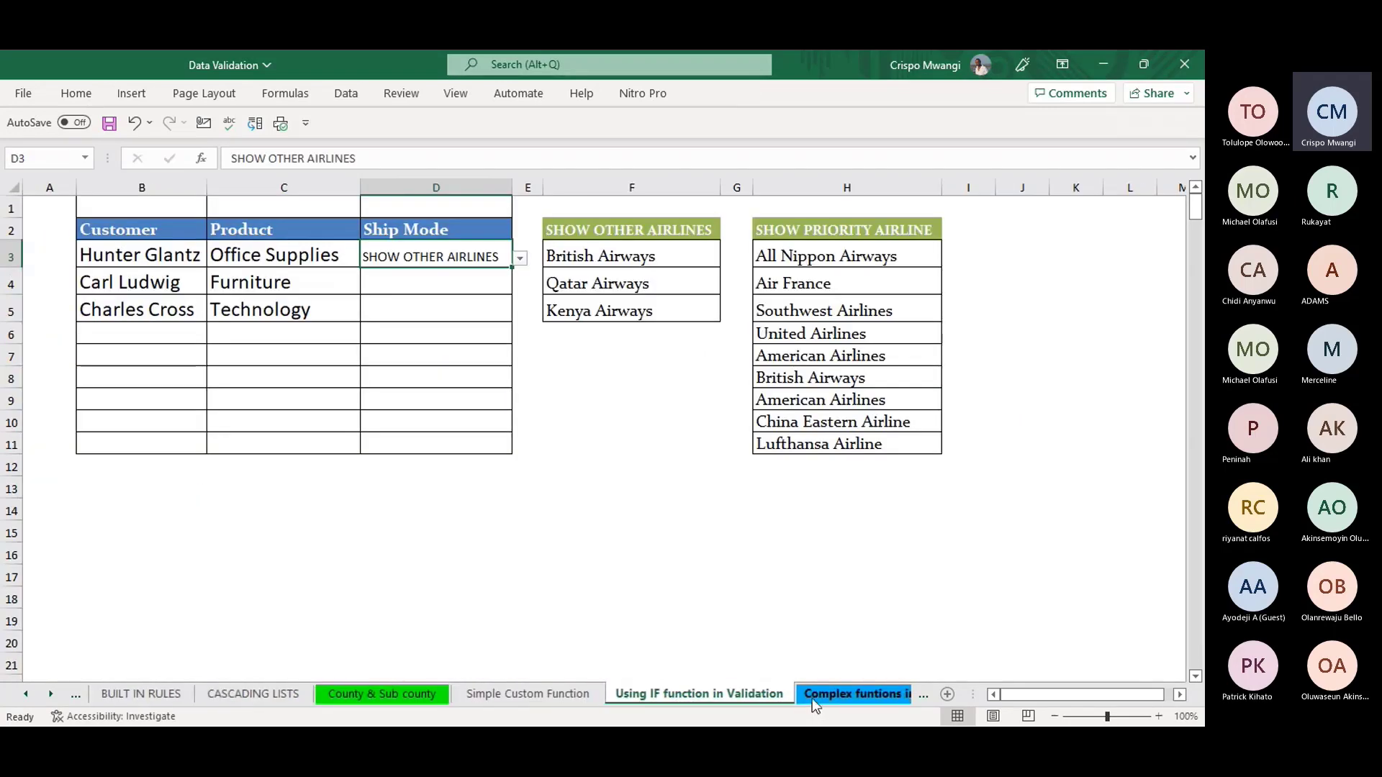
left_click(813, 698)
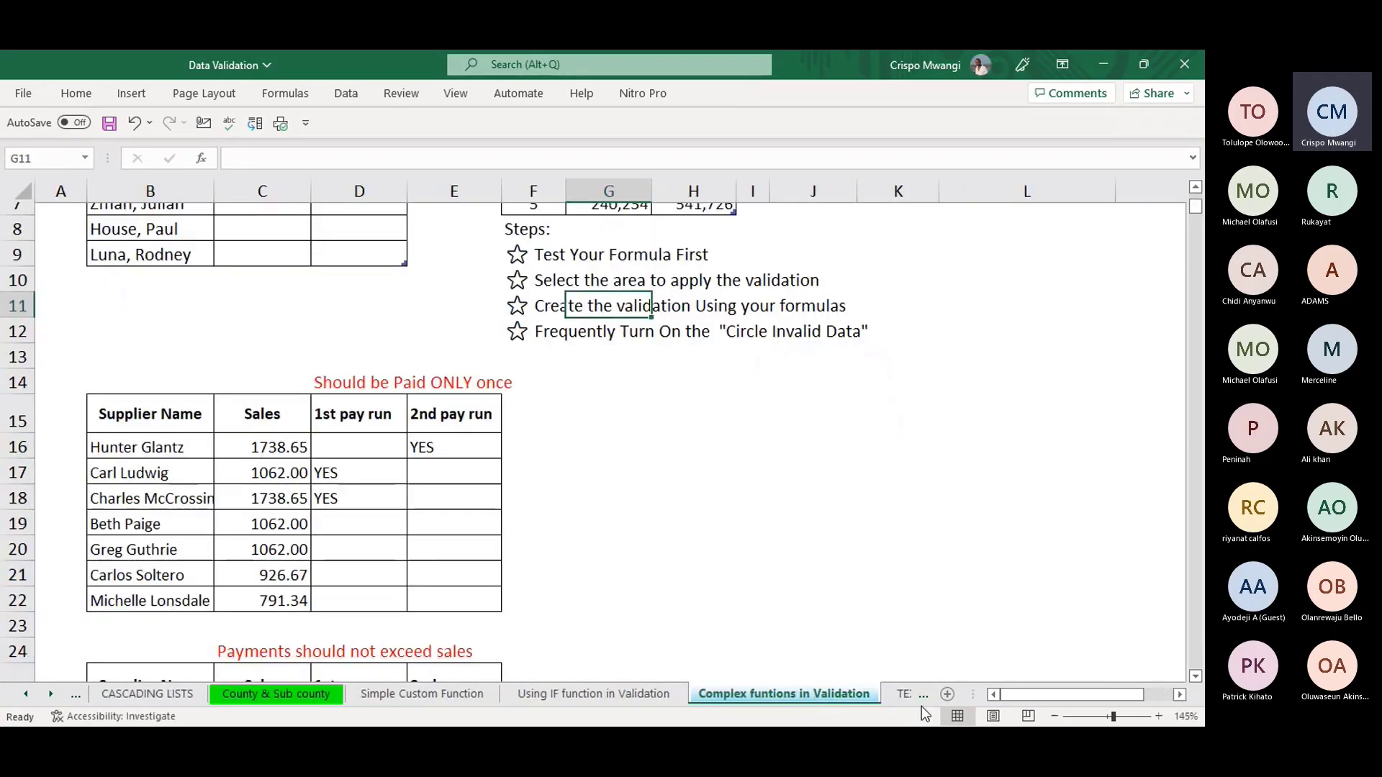
left_click(905, 694)
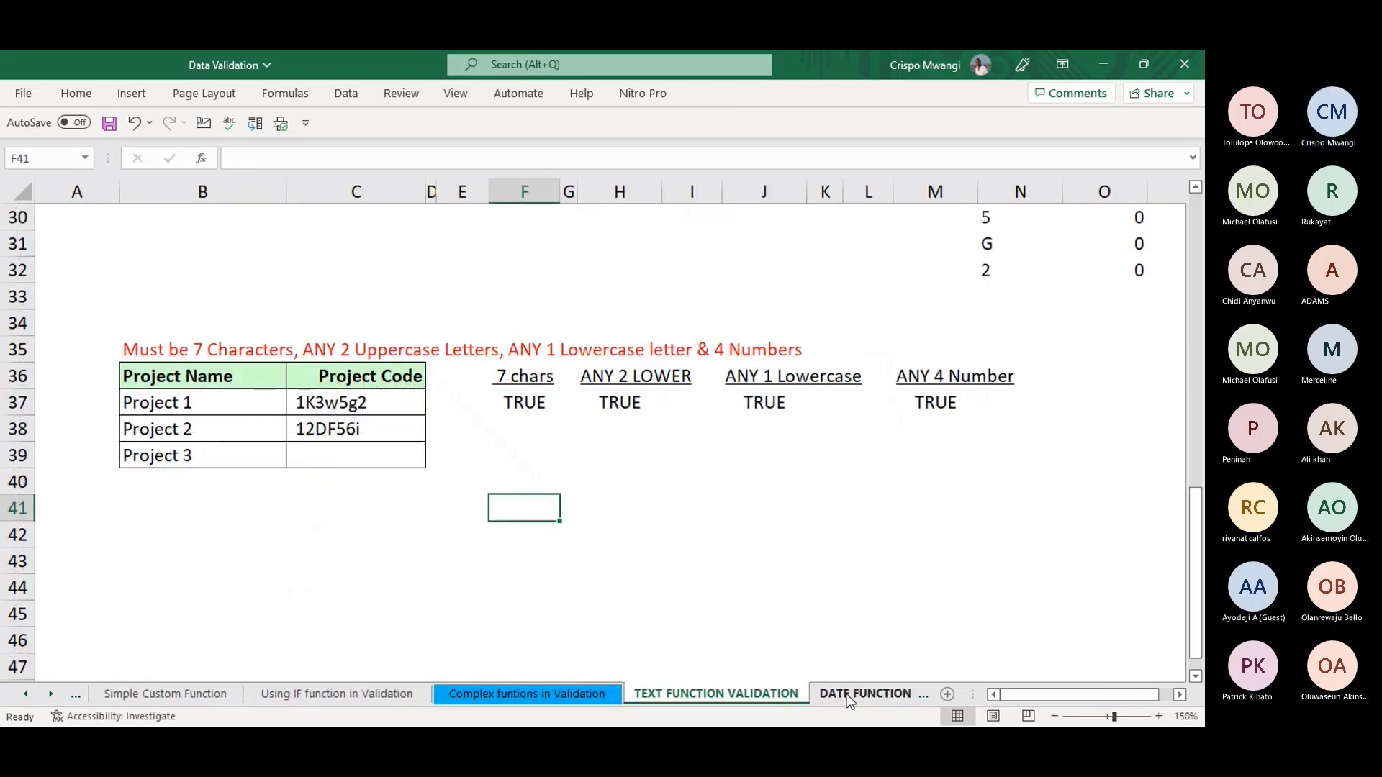
left_click(849, 694)
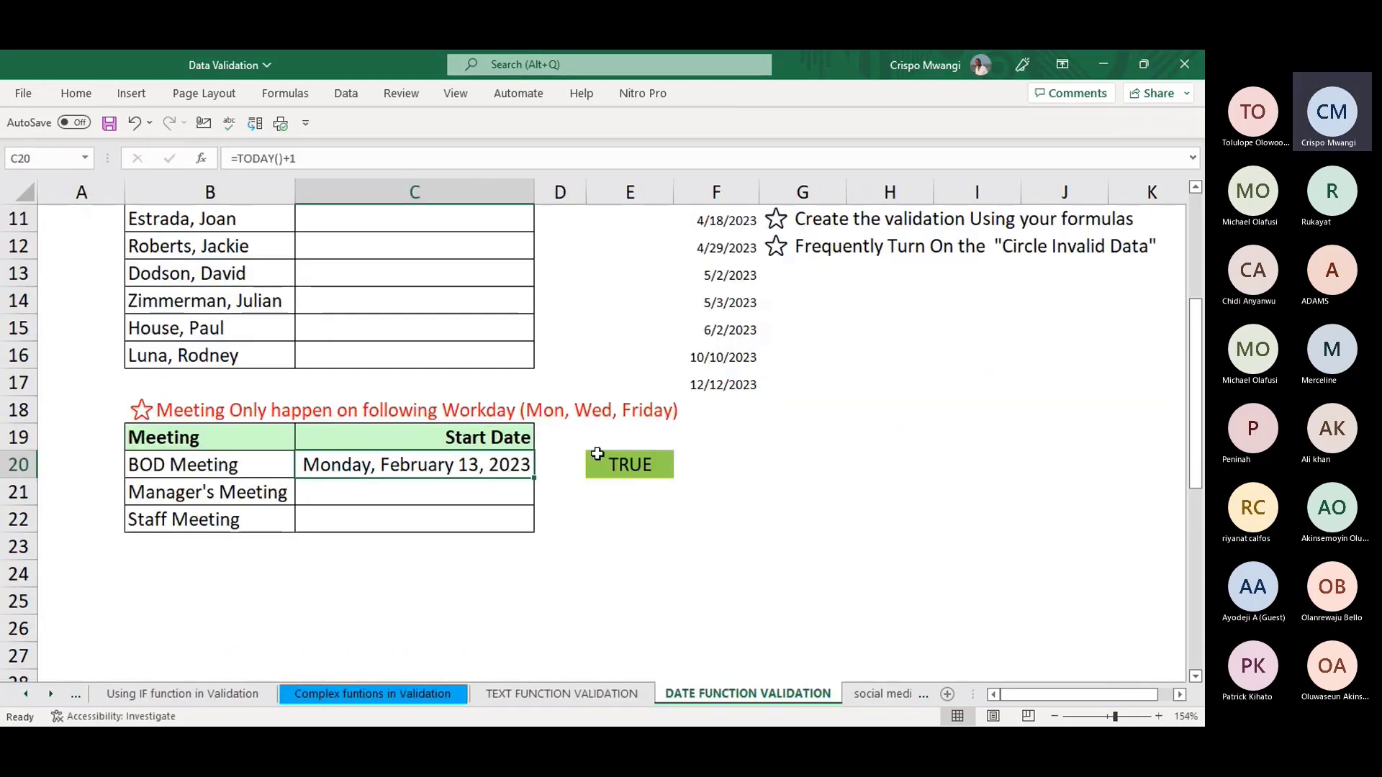
scroll(860, 424, "up", 4)
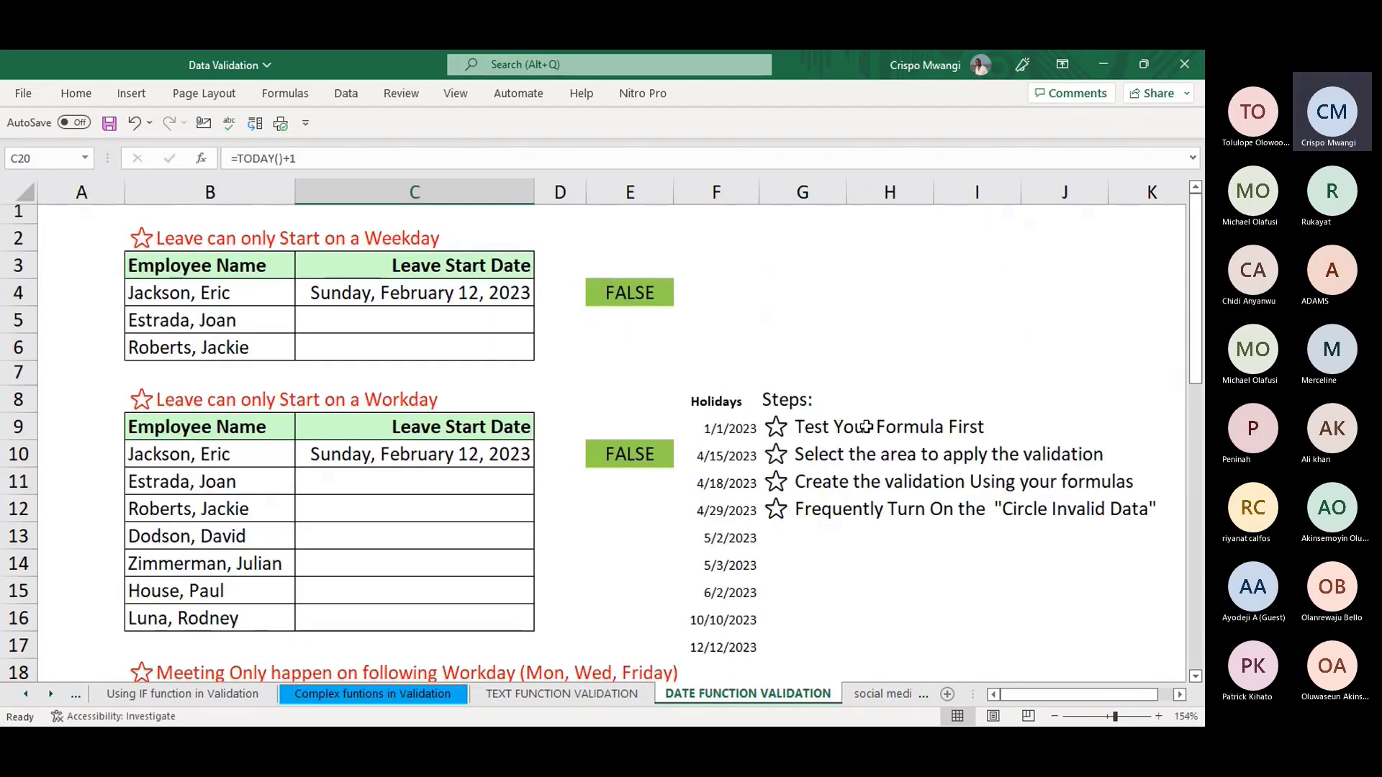
- Check the weekday helper formula in E4, then move to the TEXT FUNCTION VALIDATION sheet
left_click(624, 304)
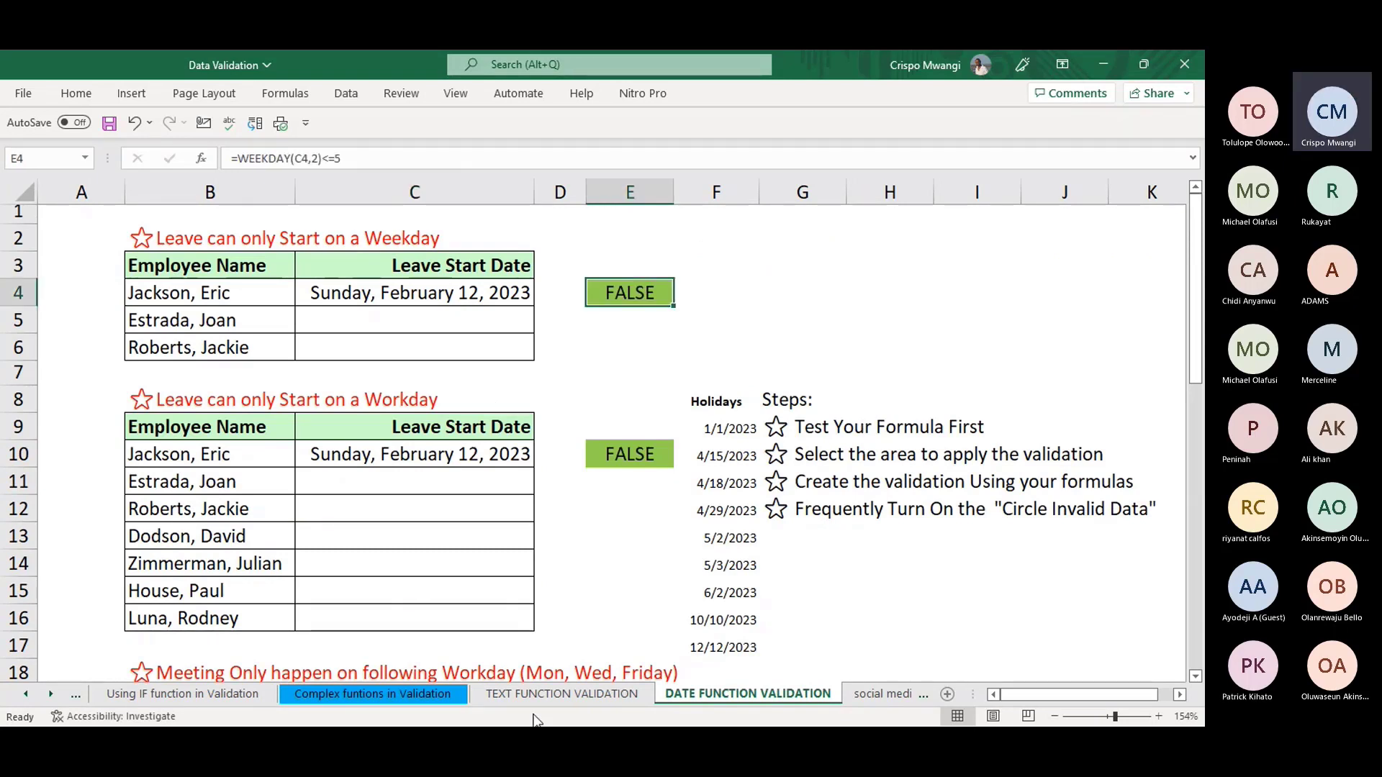
left_click(568, 695)
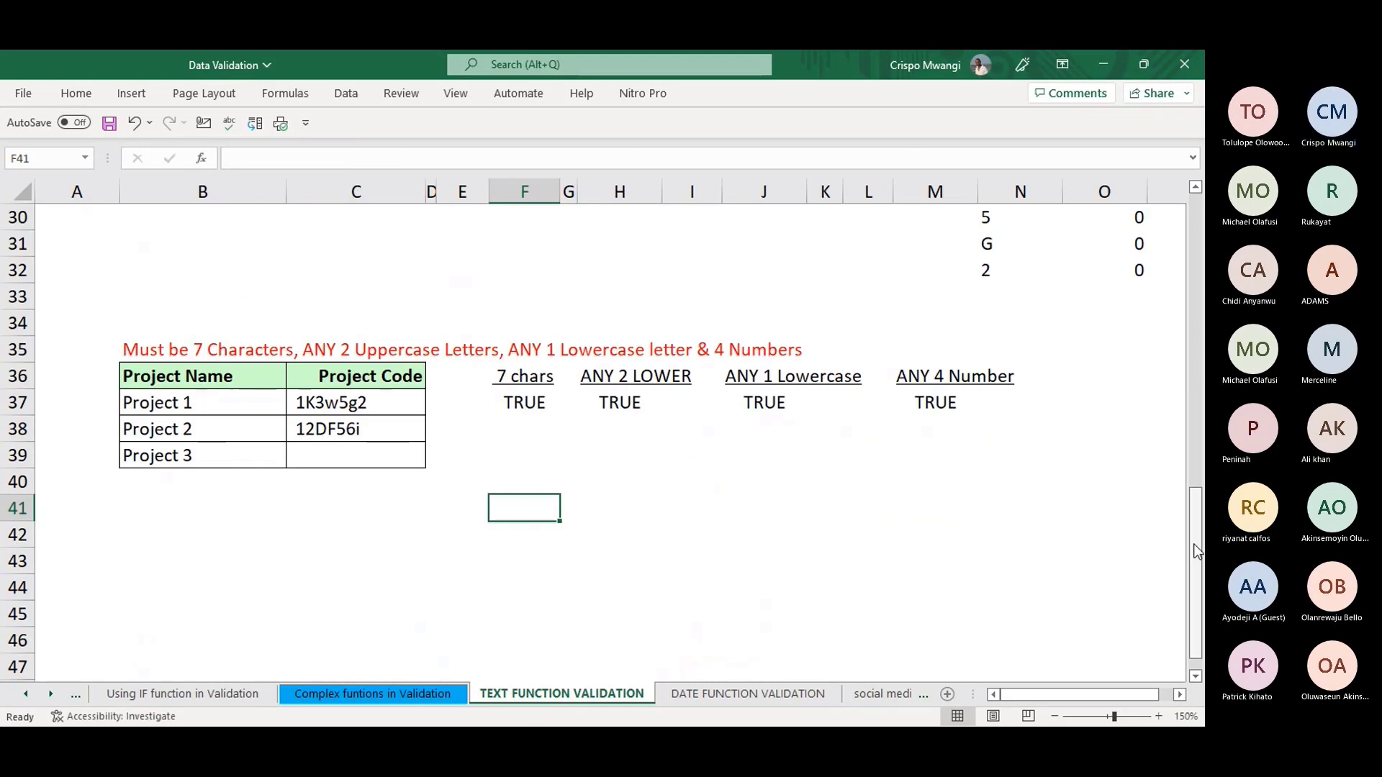
scroll(1200, 554, "up", 7)
scroll(975, 413, "down", 1)
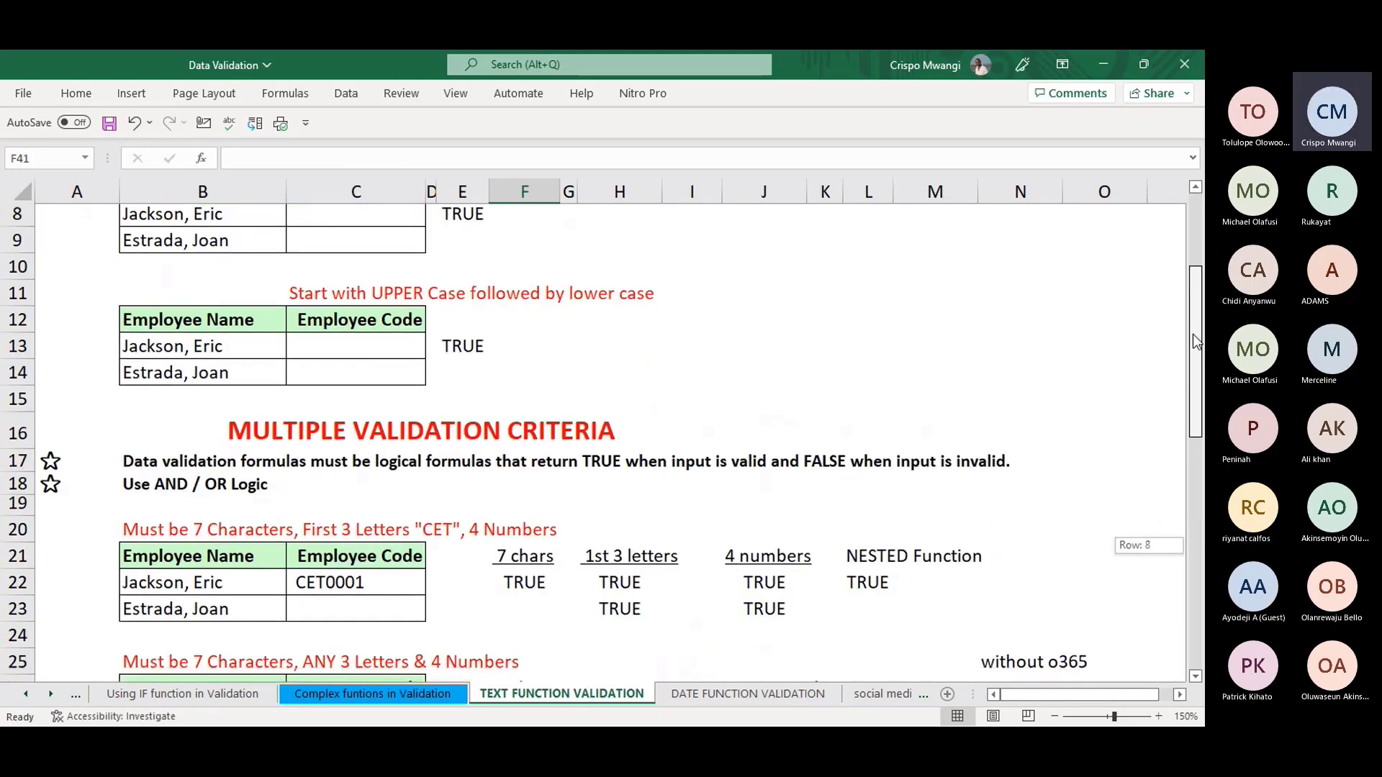
- Re-enter L22's nested CET code AND formula to confirm TRUE, then show the social media sheet
left_click(869, 500)
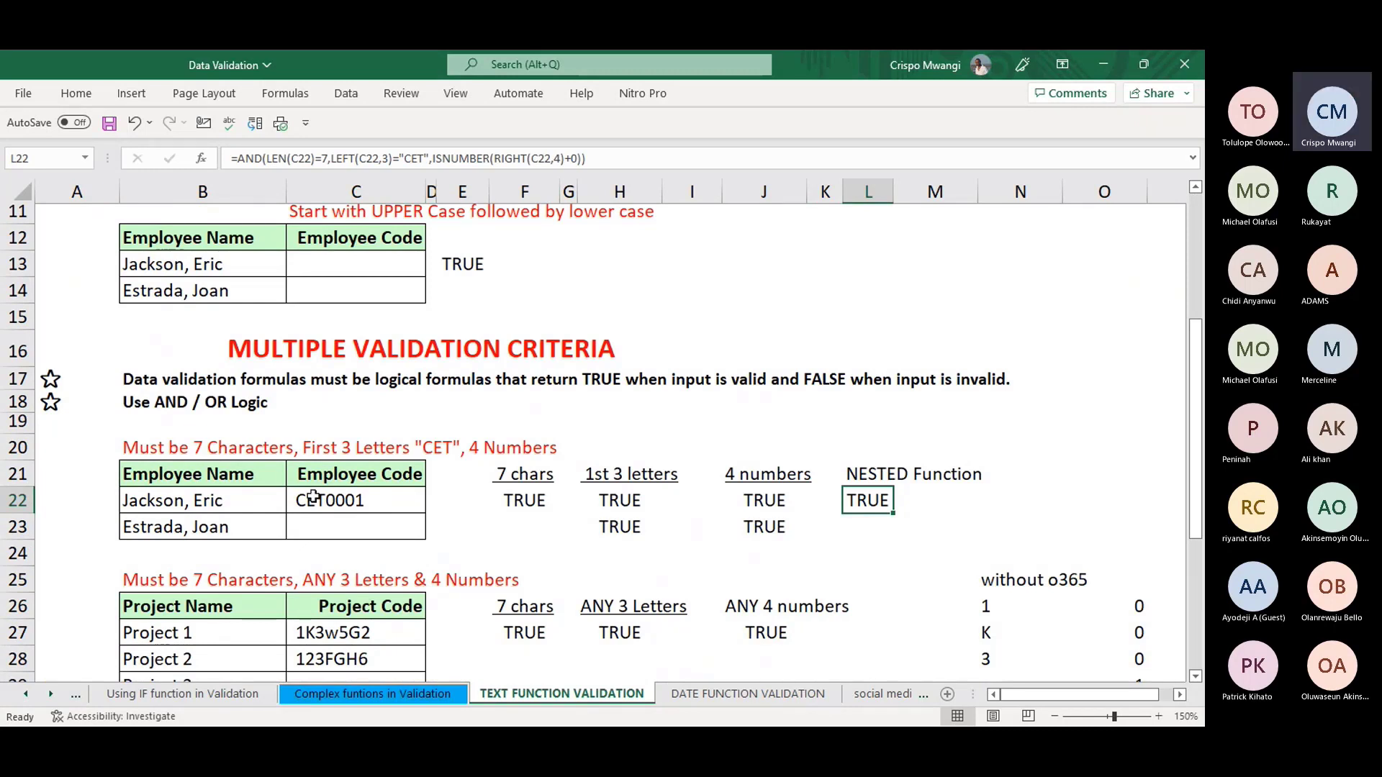
key("F2")
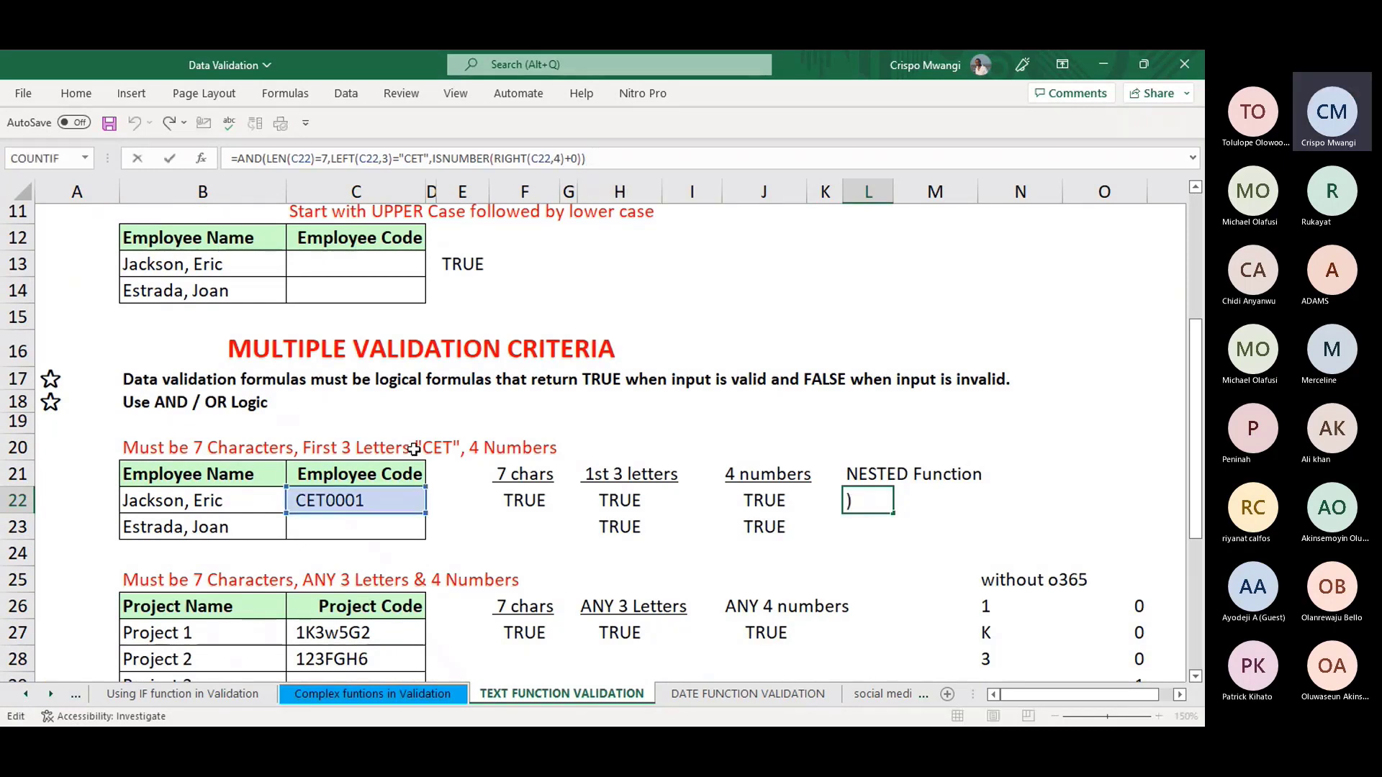
left_click(946, 531)
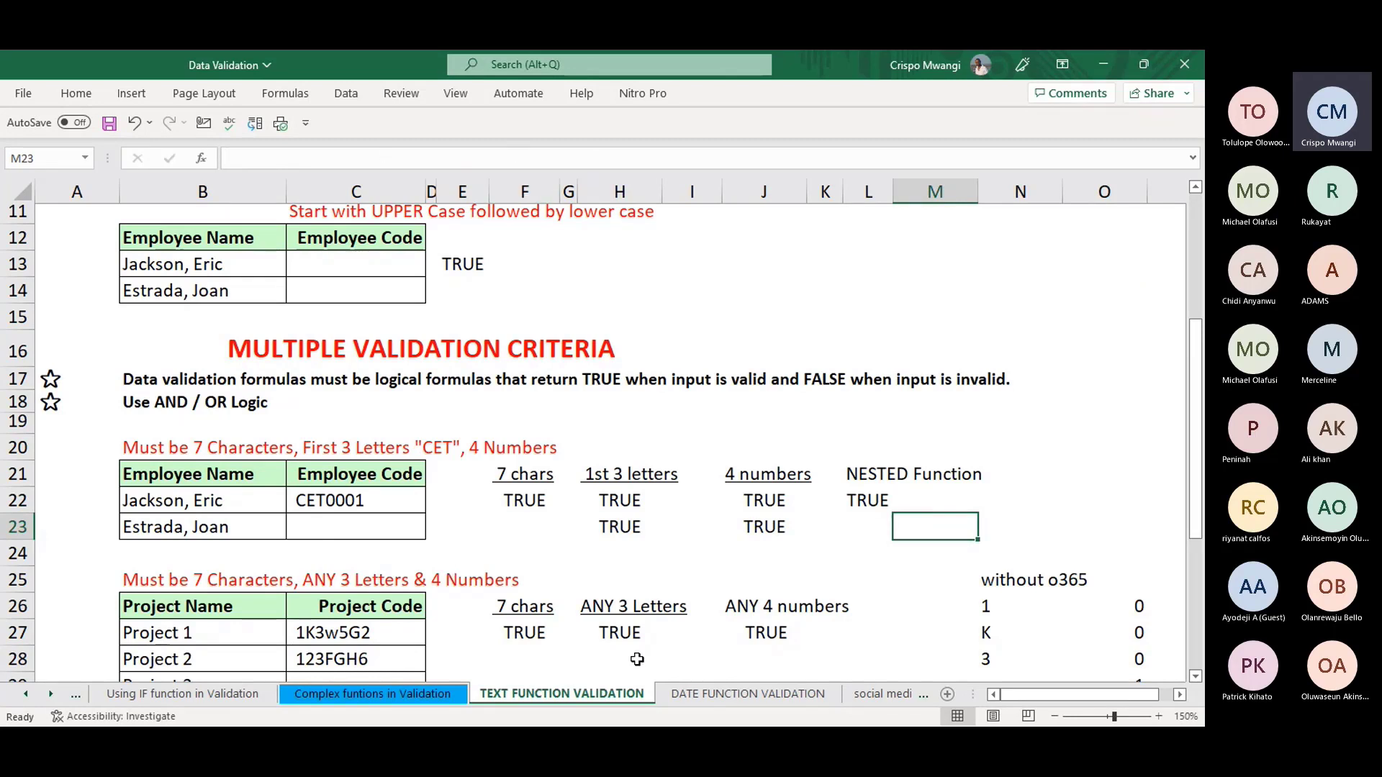
left_click(880, 693)
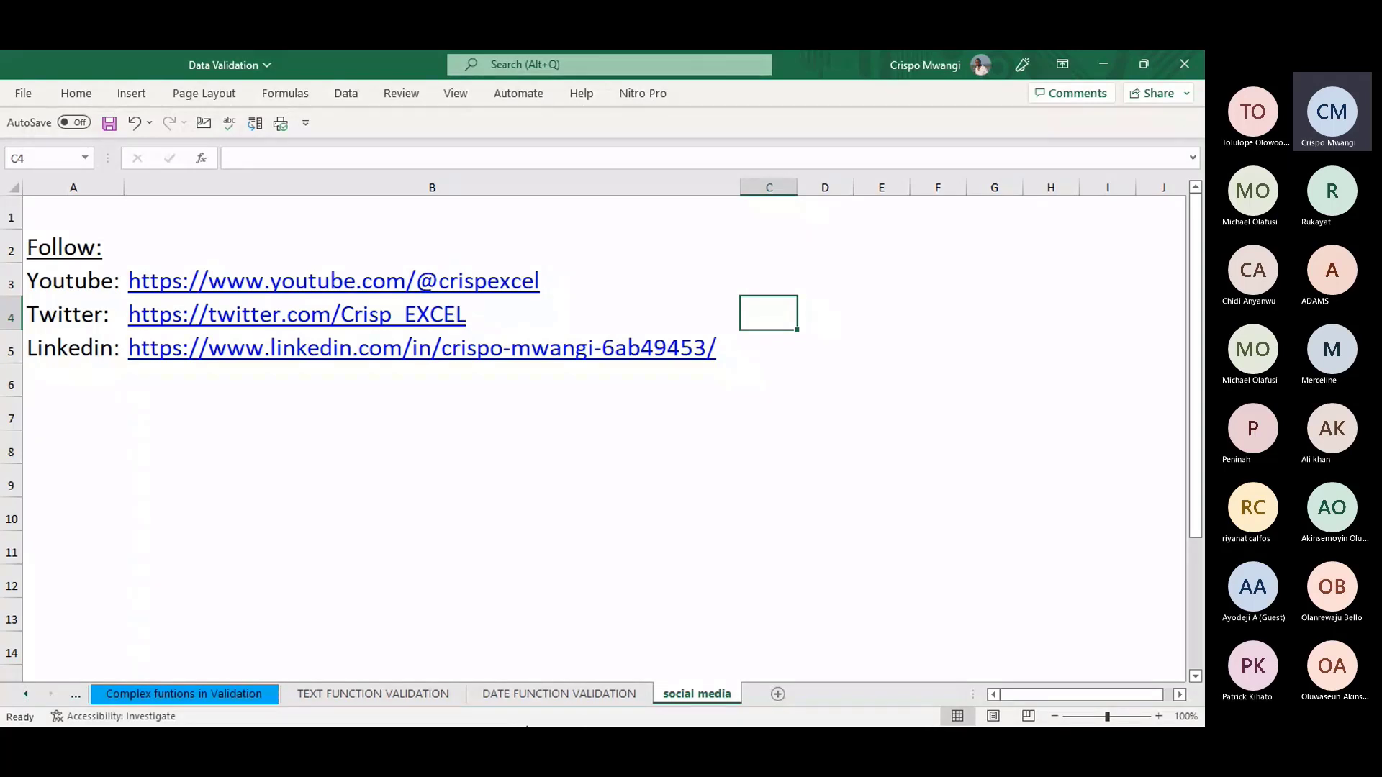
left_click(573, 694)
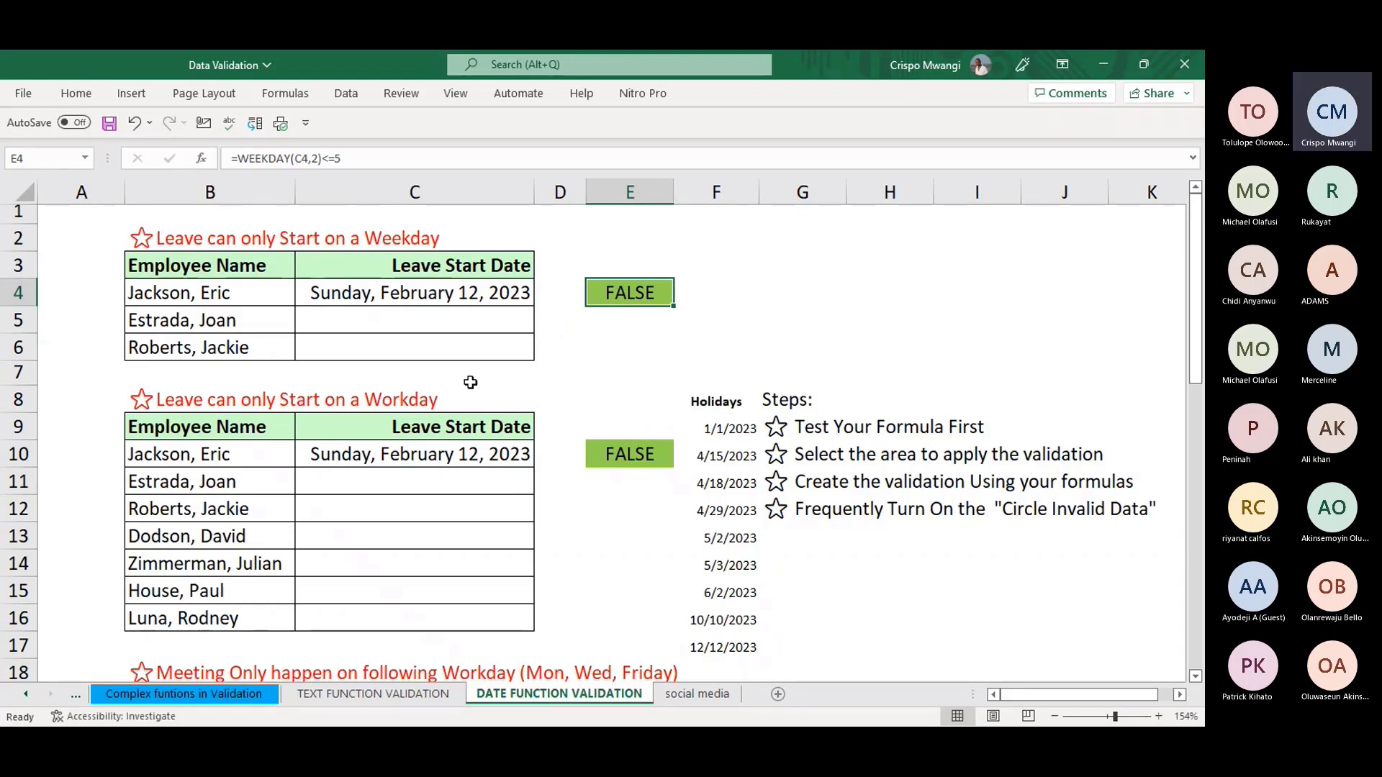
left_click(620, 458)
left_click(451, 157)
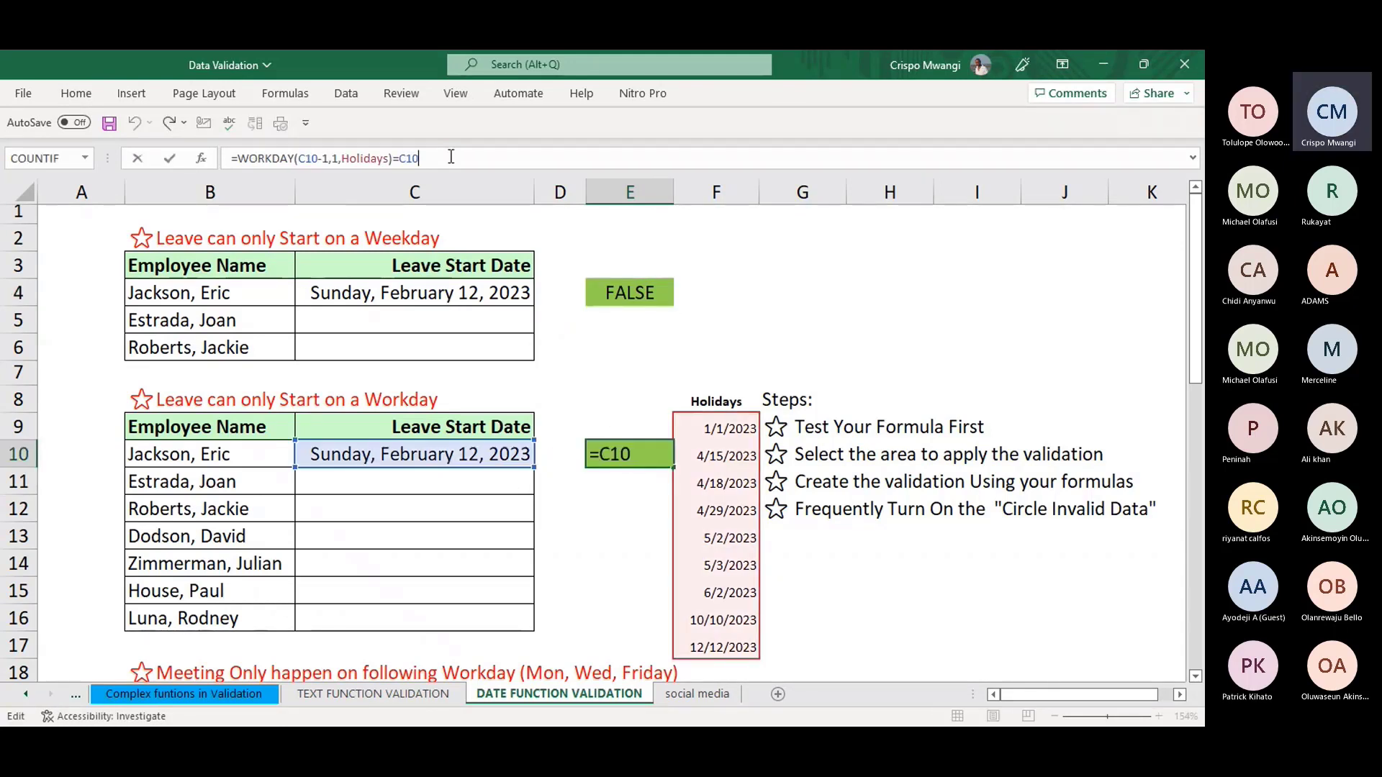
left_click(957, 663)
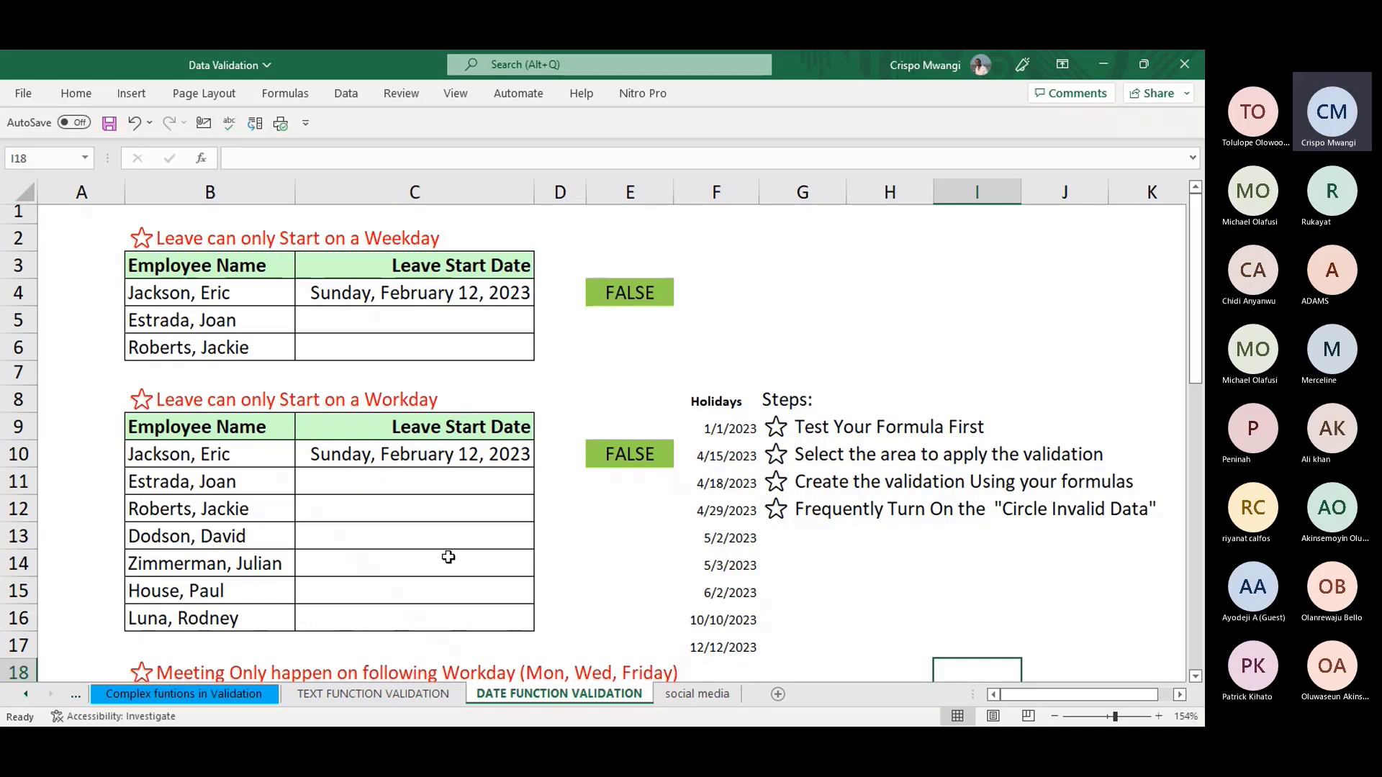
left_click(697, 694)
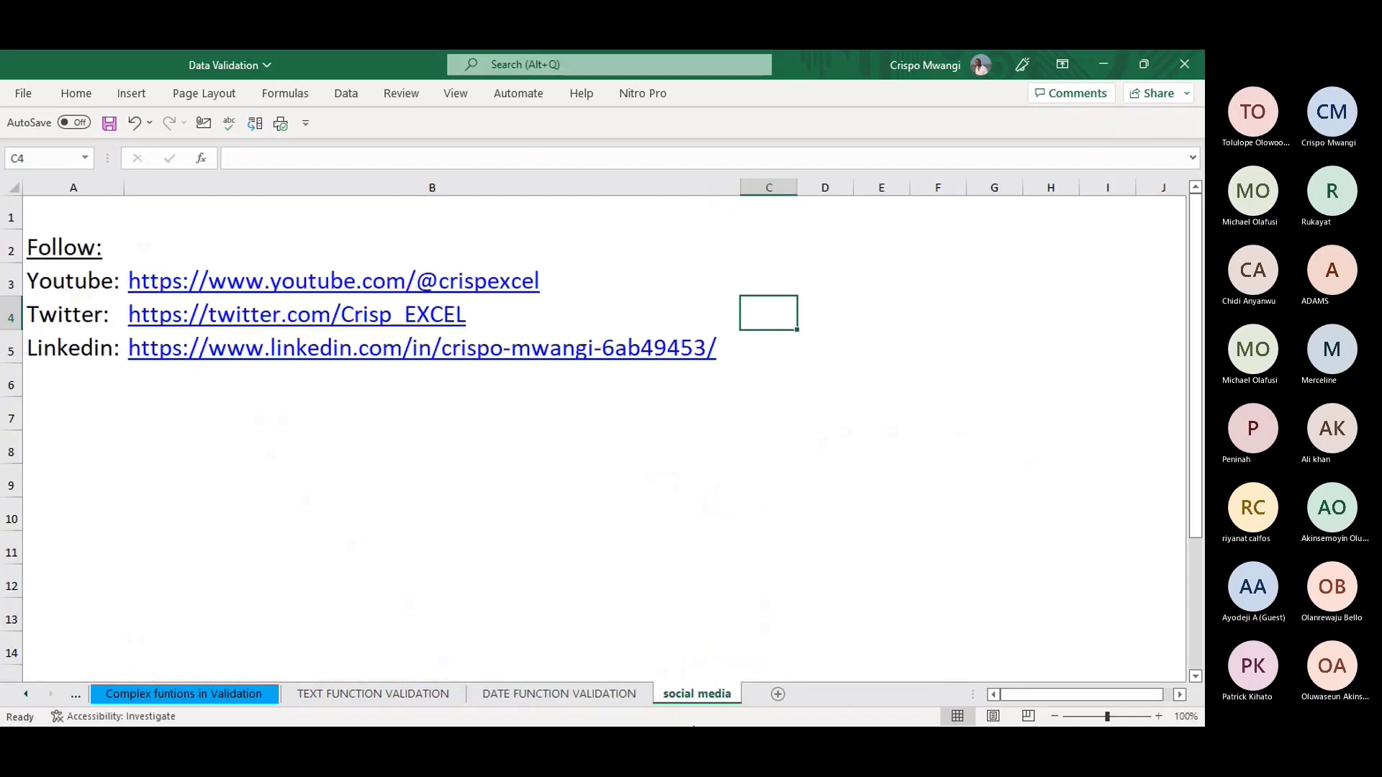
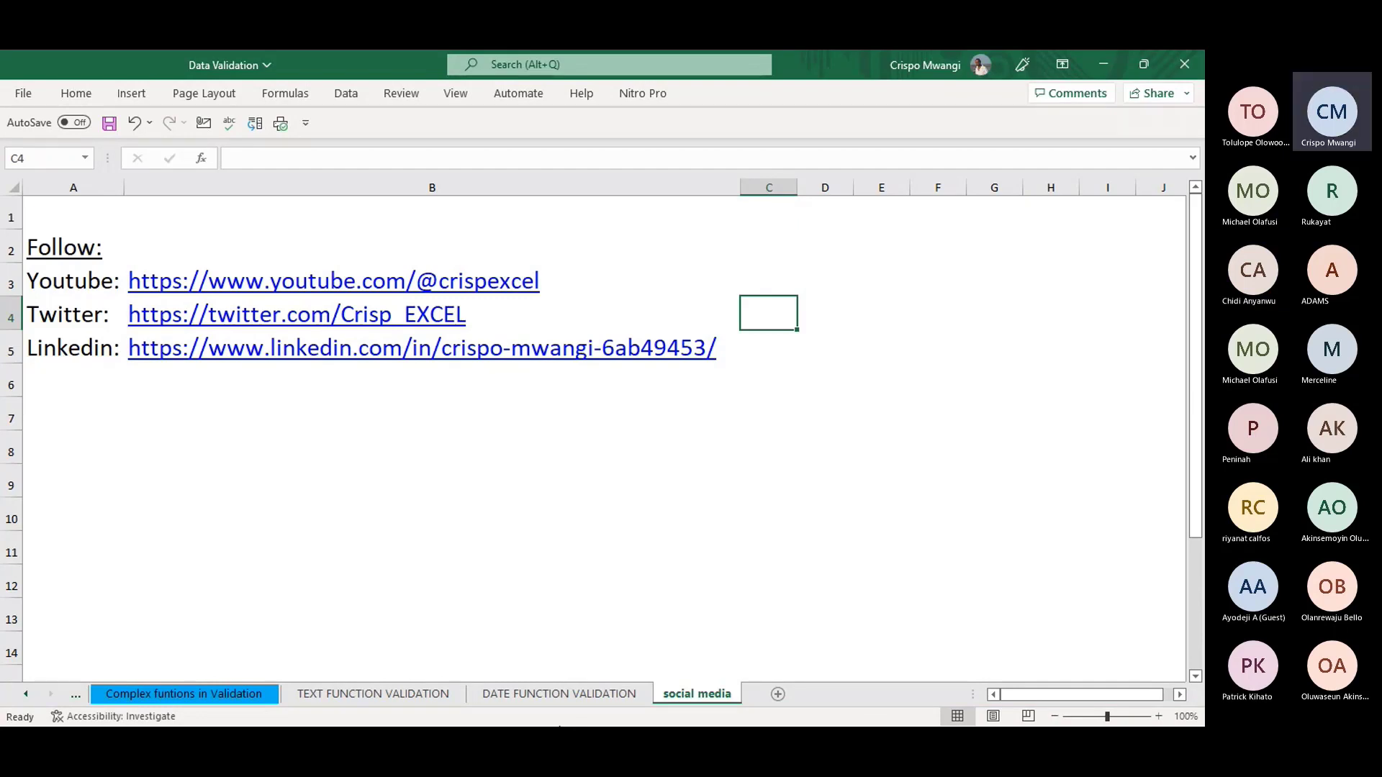
- Switch from the social media sheet back to the TEXT FUNCTION VALIDATION sheet
left_click(462, 696)
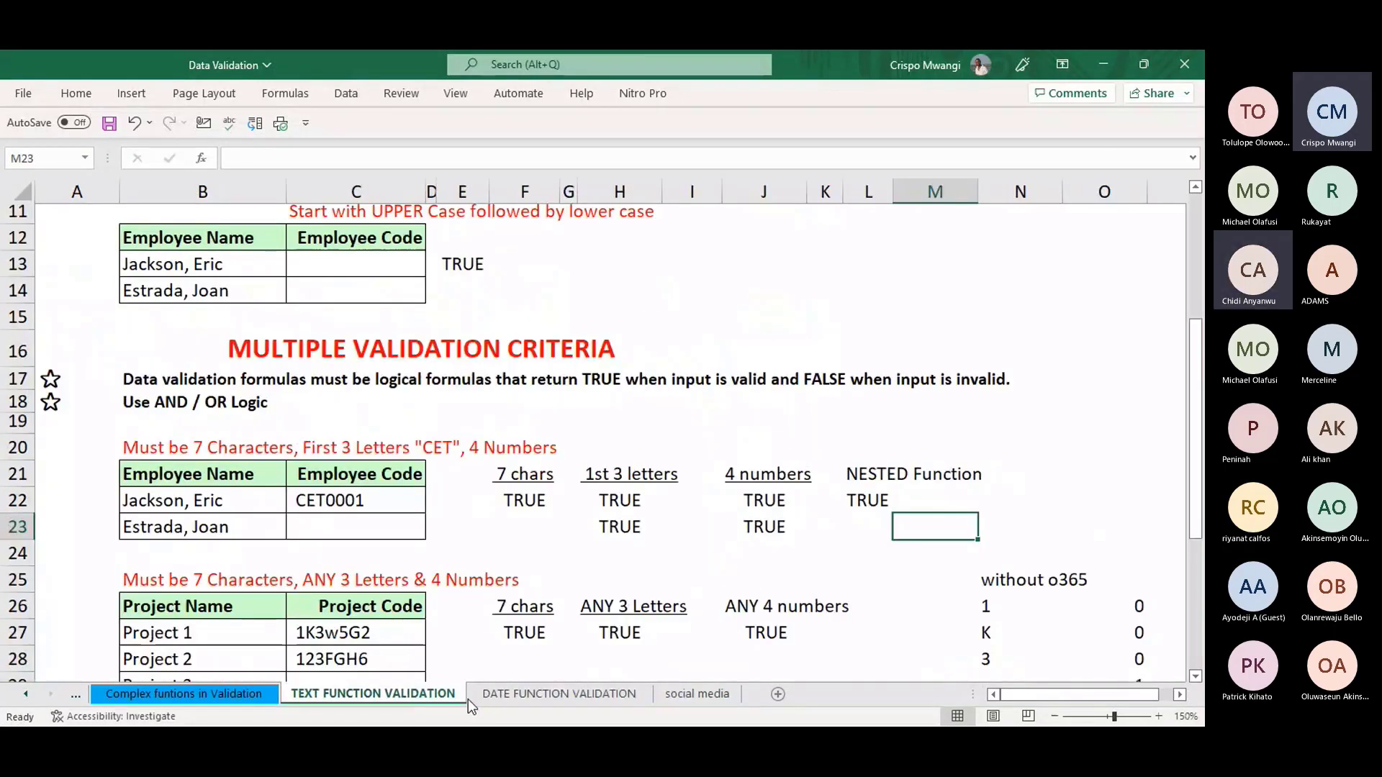
- Glance at DATE FUNCTION VALIDATION, then revisit the Where is Data Validation and BUILT IN RULES sheets
left_click(519, 695)
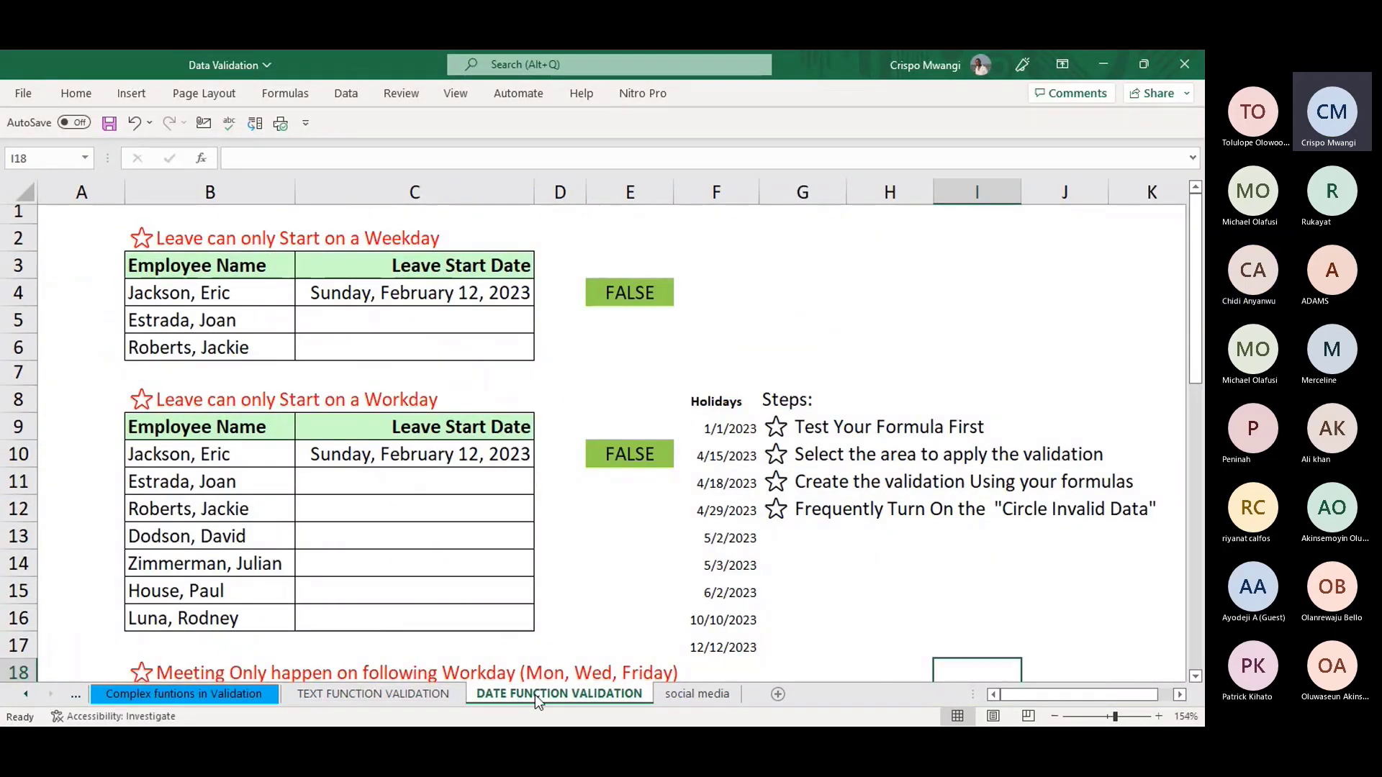
left_click(24, 695, "ctrl")
left_click(223, 694)
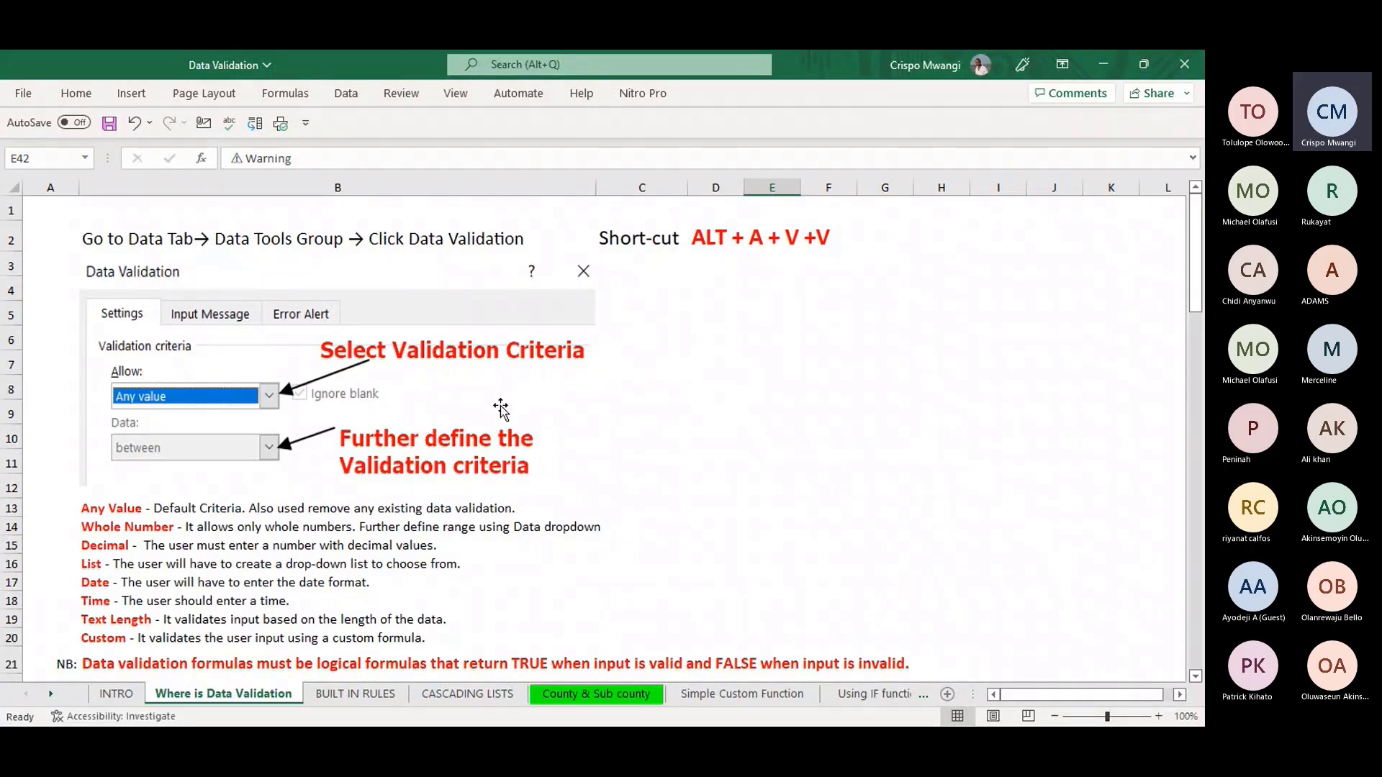
left_click(370, 694)
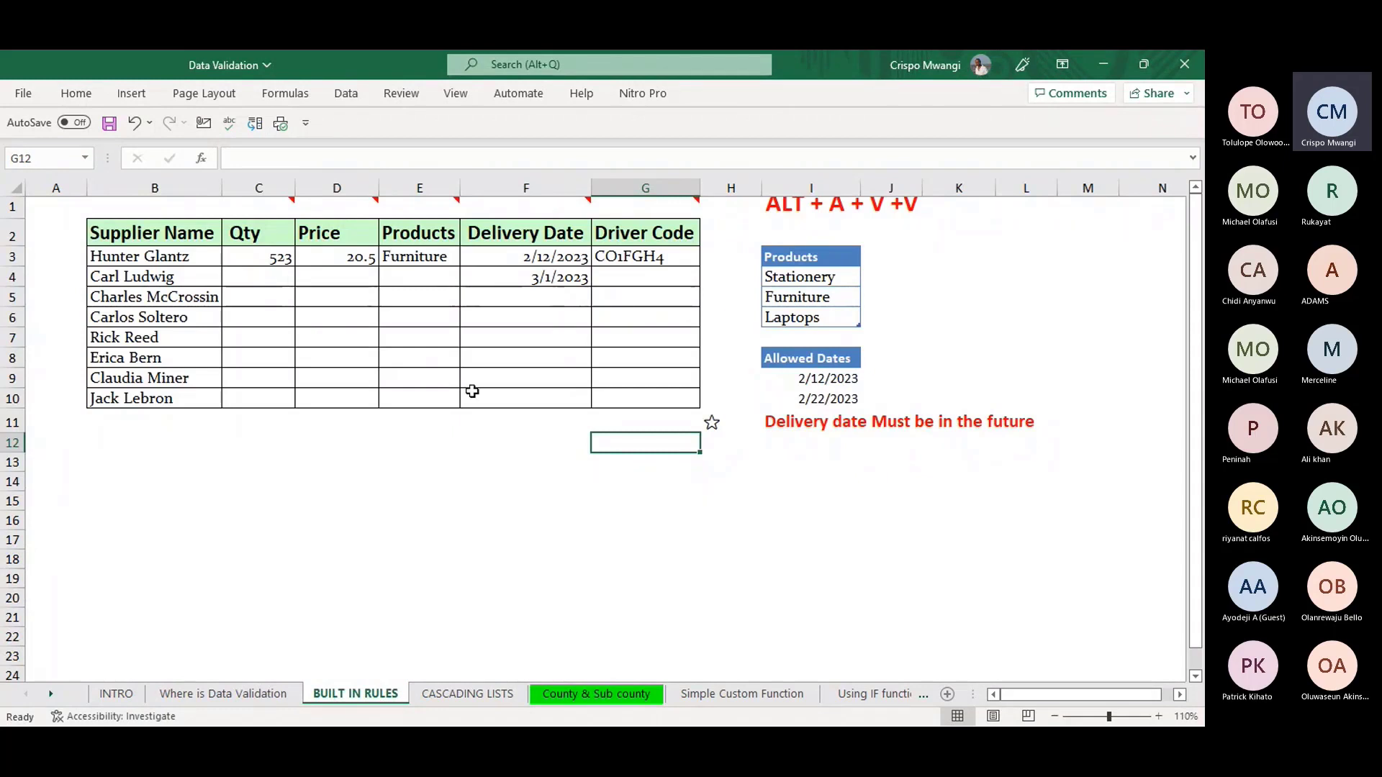
left_click(310, 553)
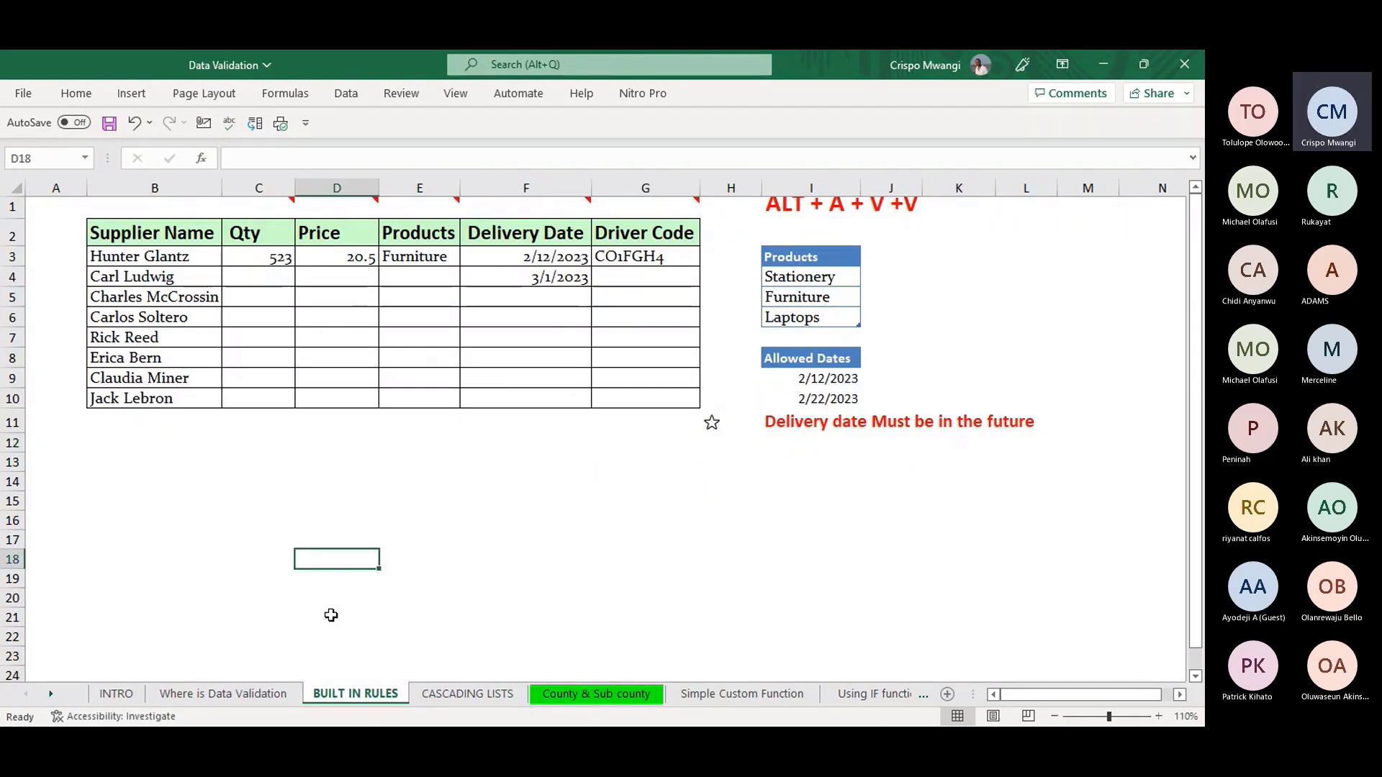
left_click(257, 694)
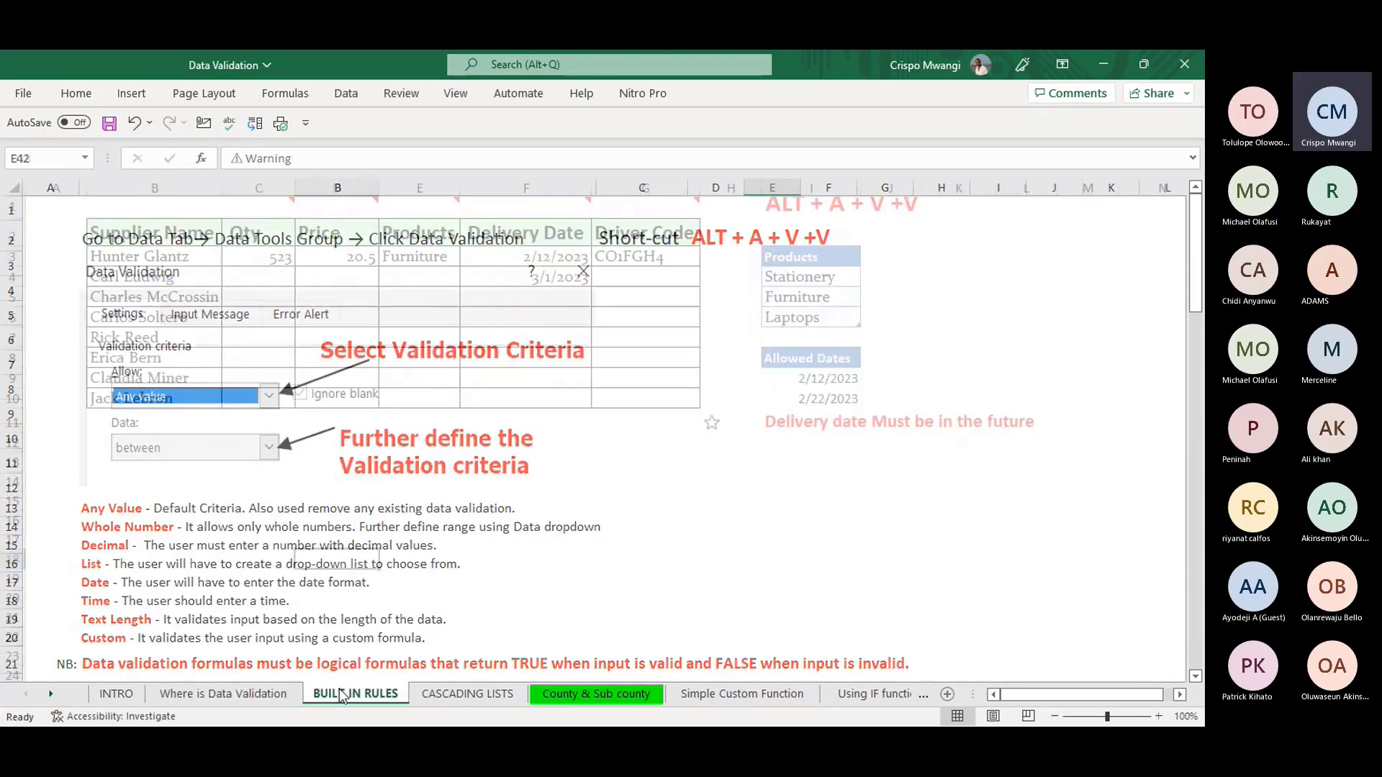
left_click(344, 694)
- Step through CASCADING LISTS, County & Sub county, Simple Custom Function, IF and Complex function sheets, ending on DATE FUNCTION VALIDATION
left_click(438, 694)
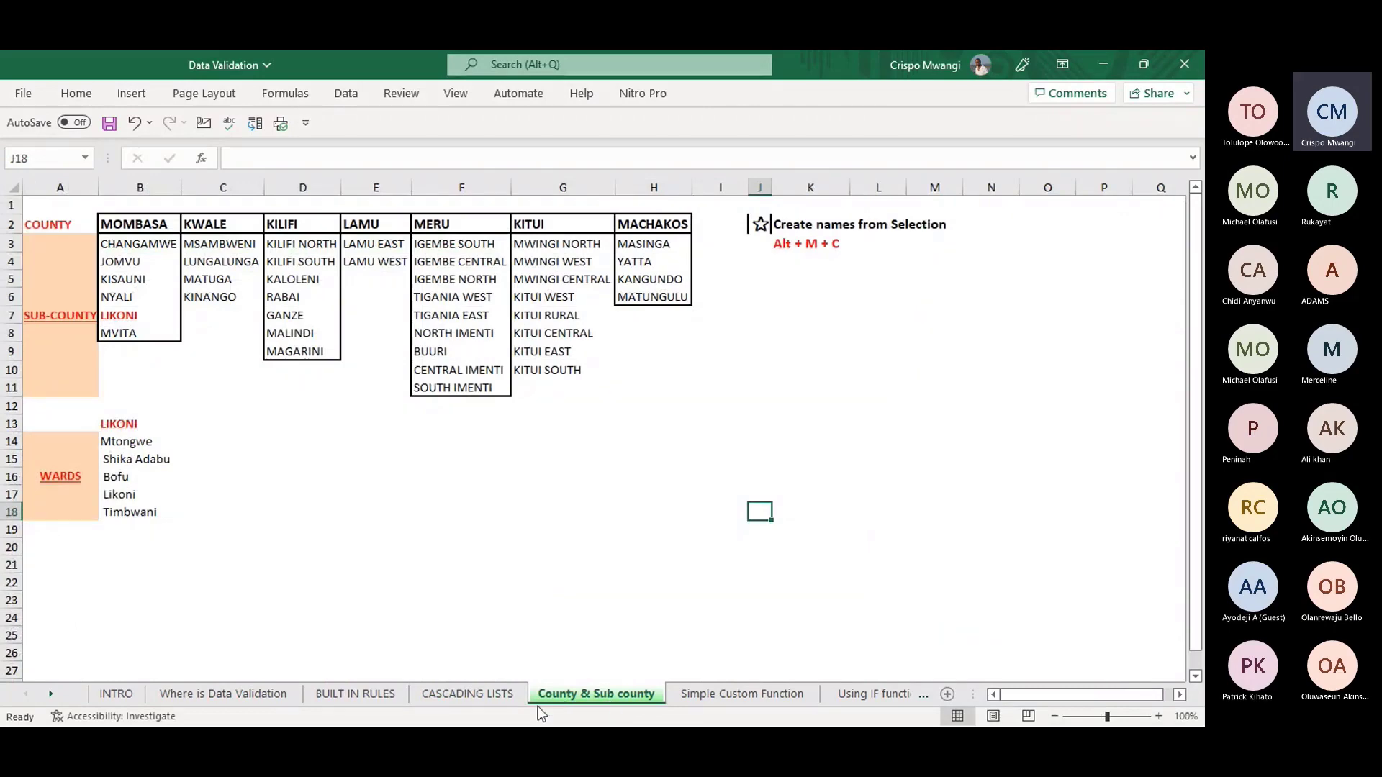
left_click(355, 694)
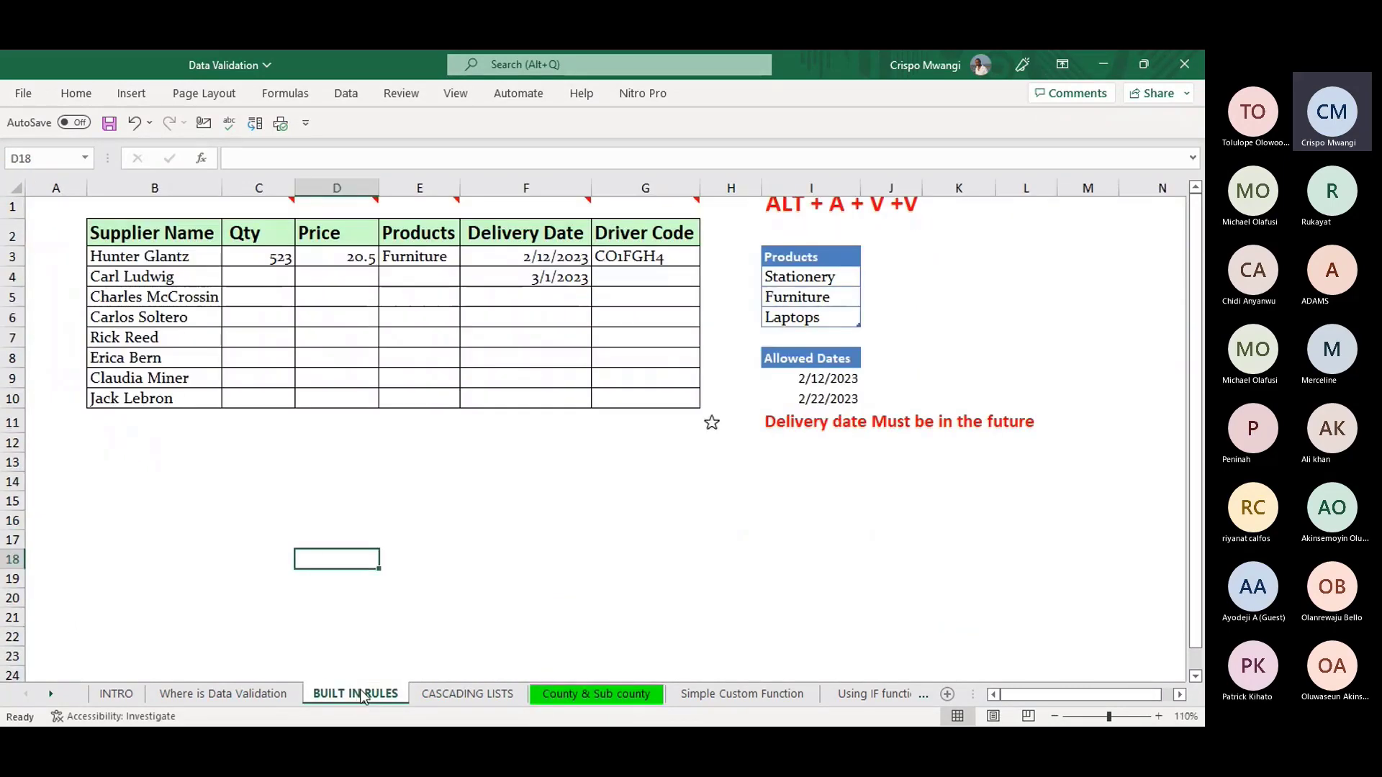
left_click(441, 692)
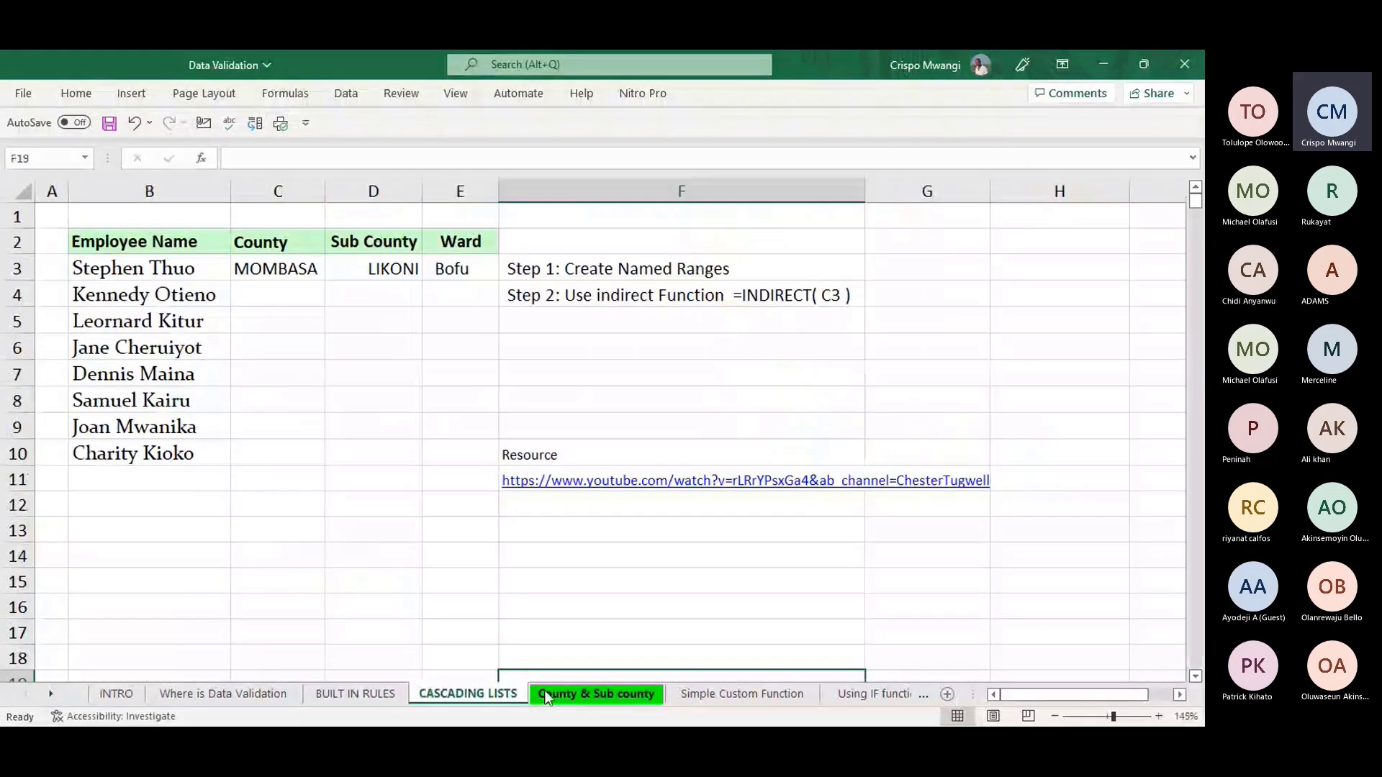
left_click(545, 694)
left_click(727, 694)
left_click(849, 693)
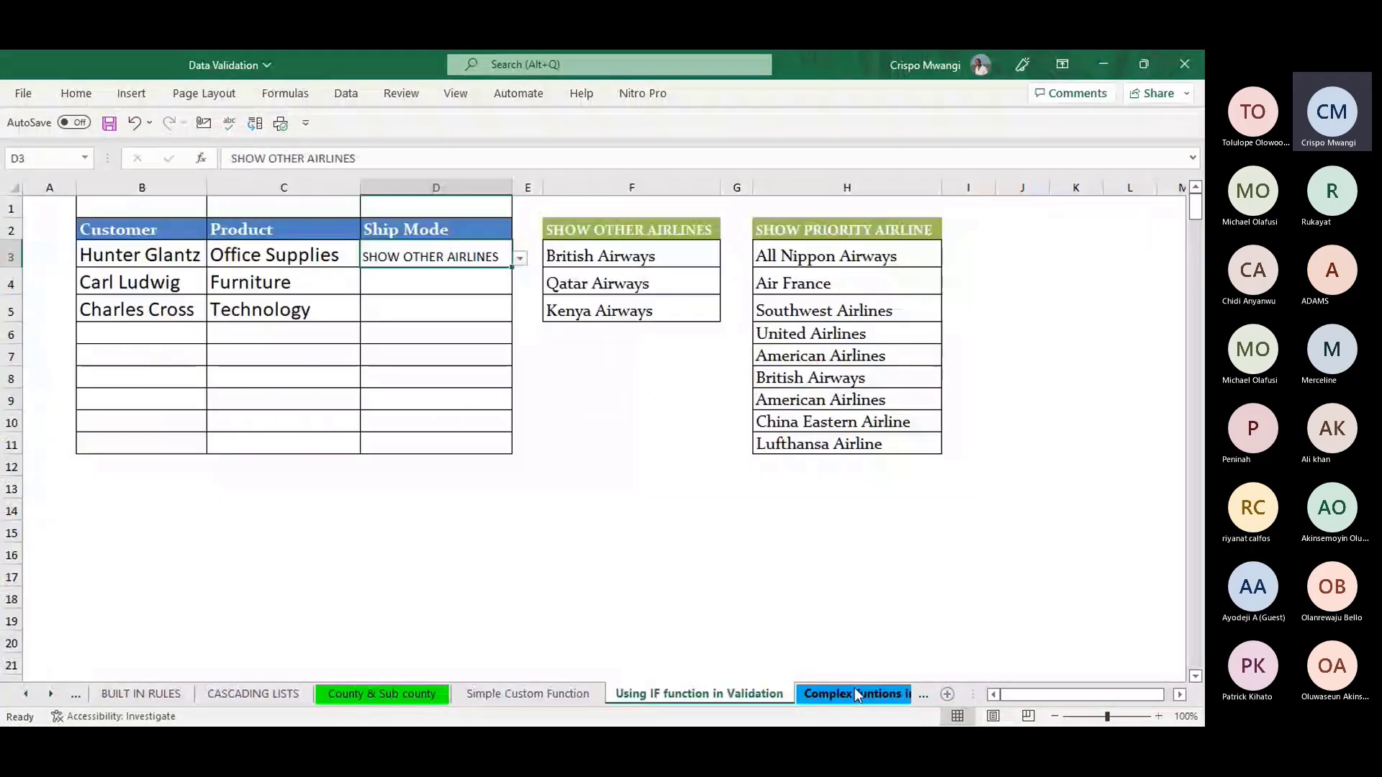
left_click(832, 694)
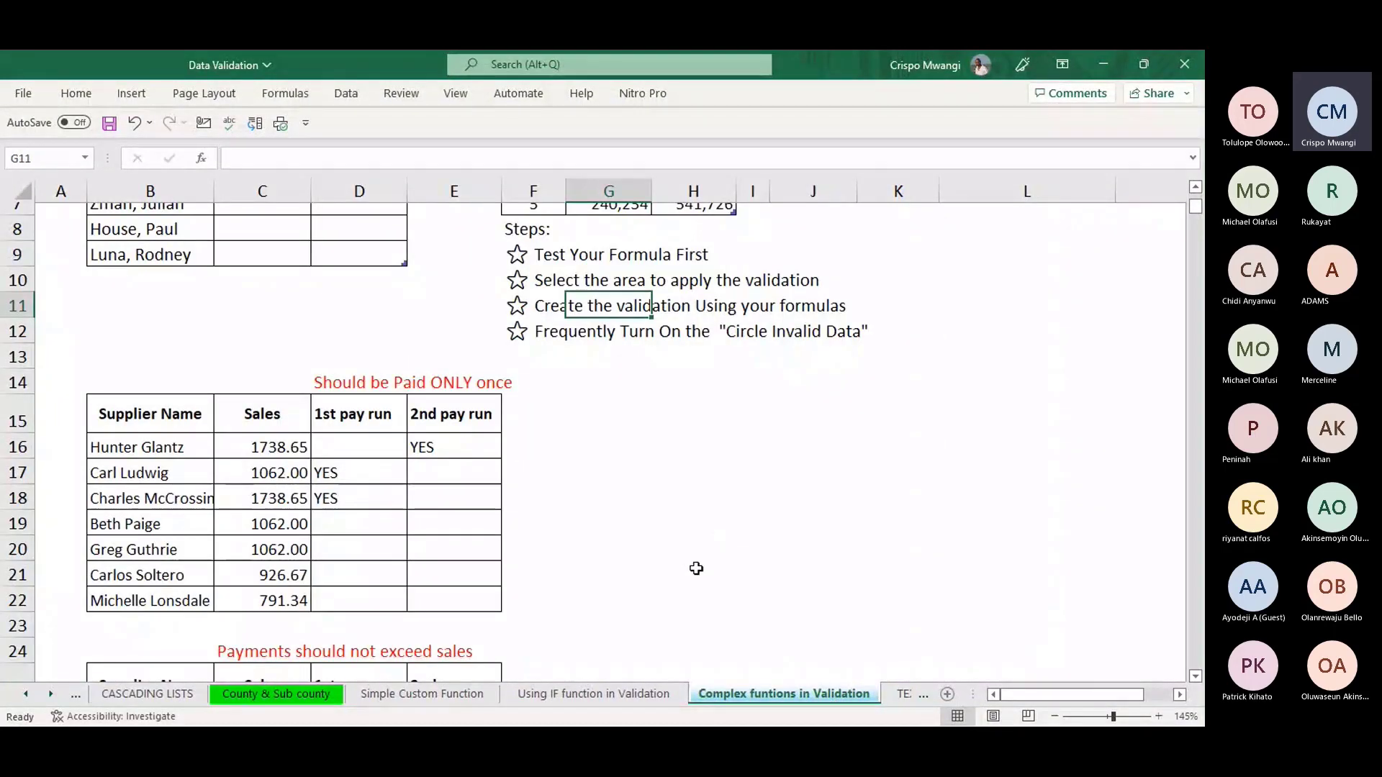
left_click(896, 695)
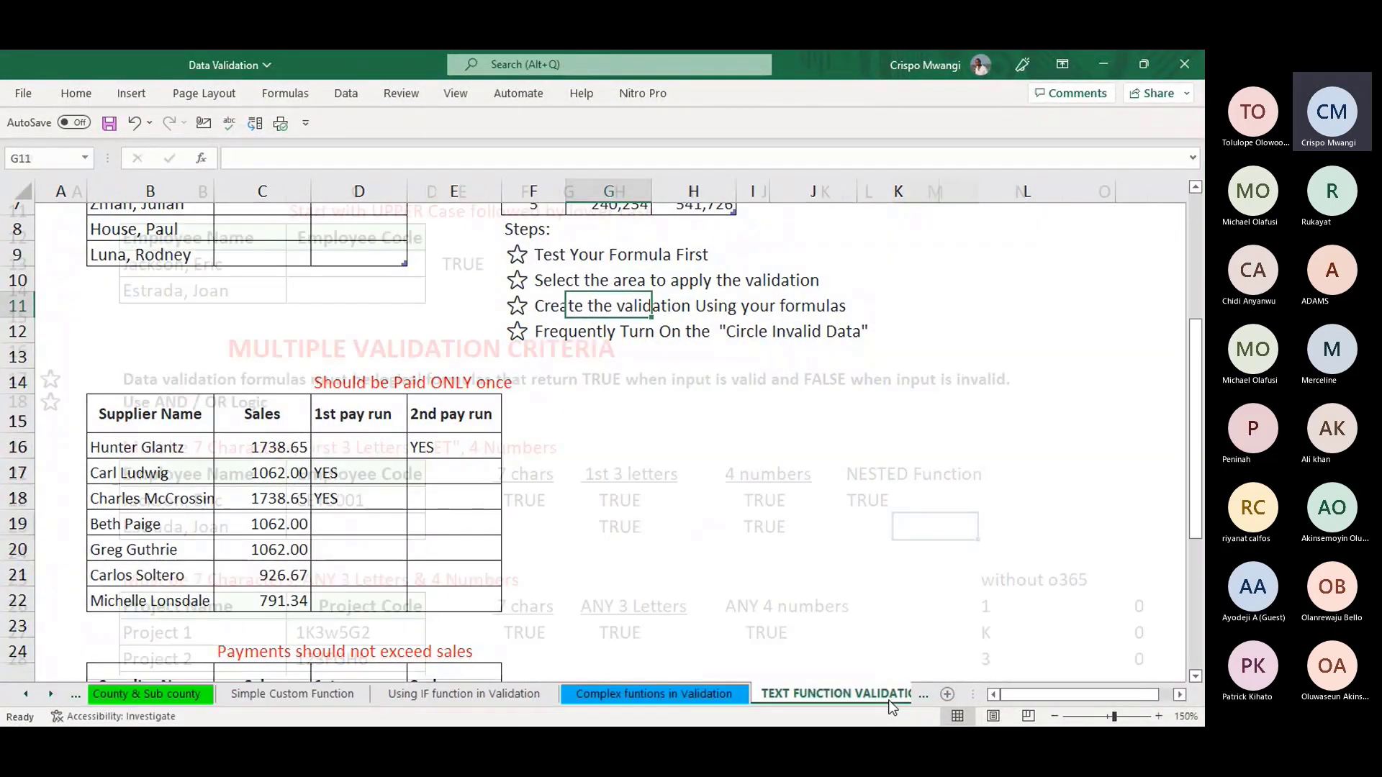
left_click(876, 694)
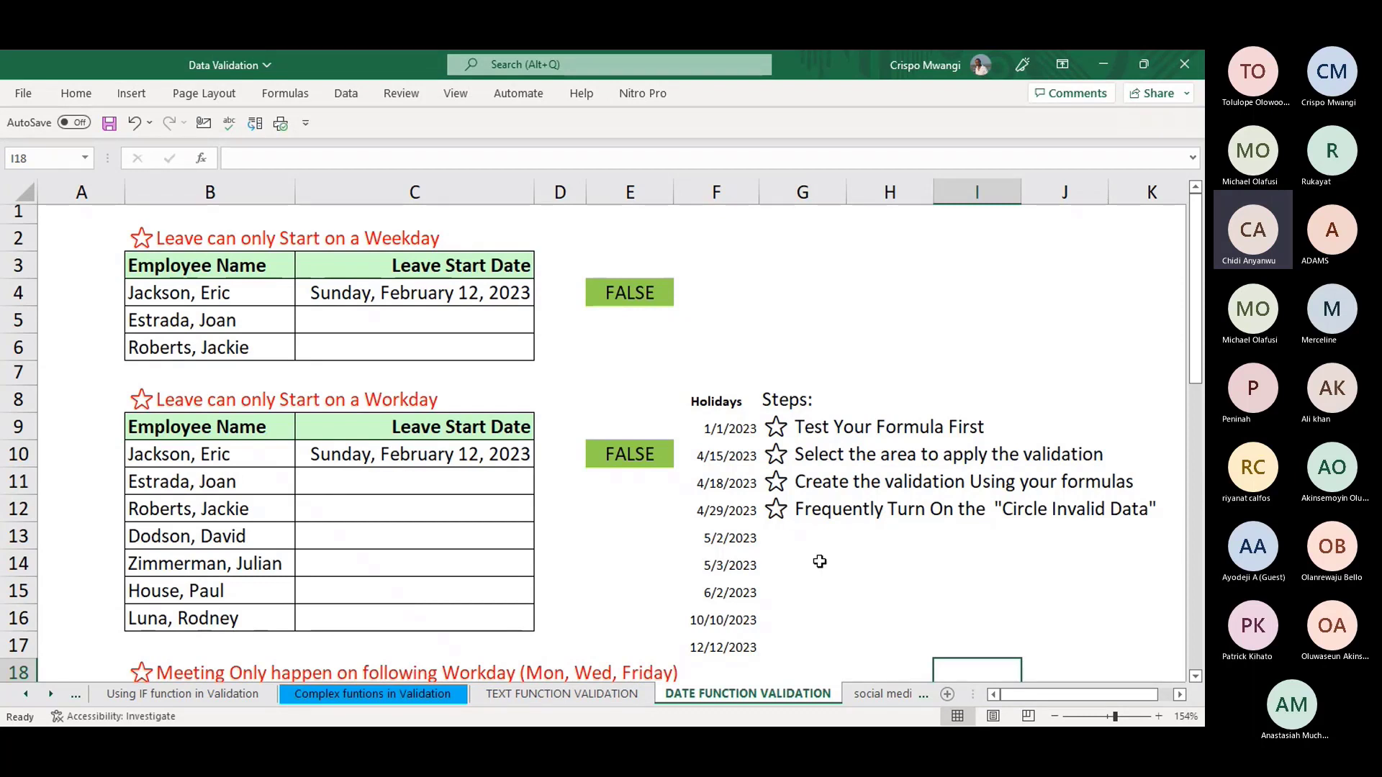
- Minimize Excel and switch to the Meeting | Microsoft Teams window from the taskbar
left_click(1101, 64)
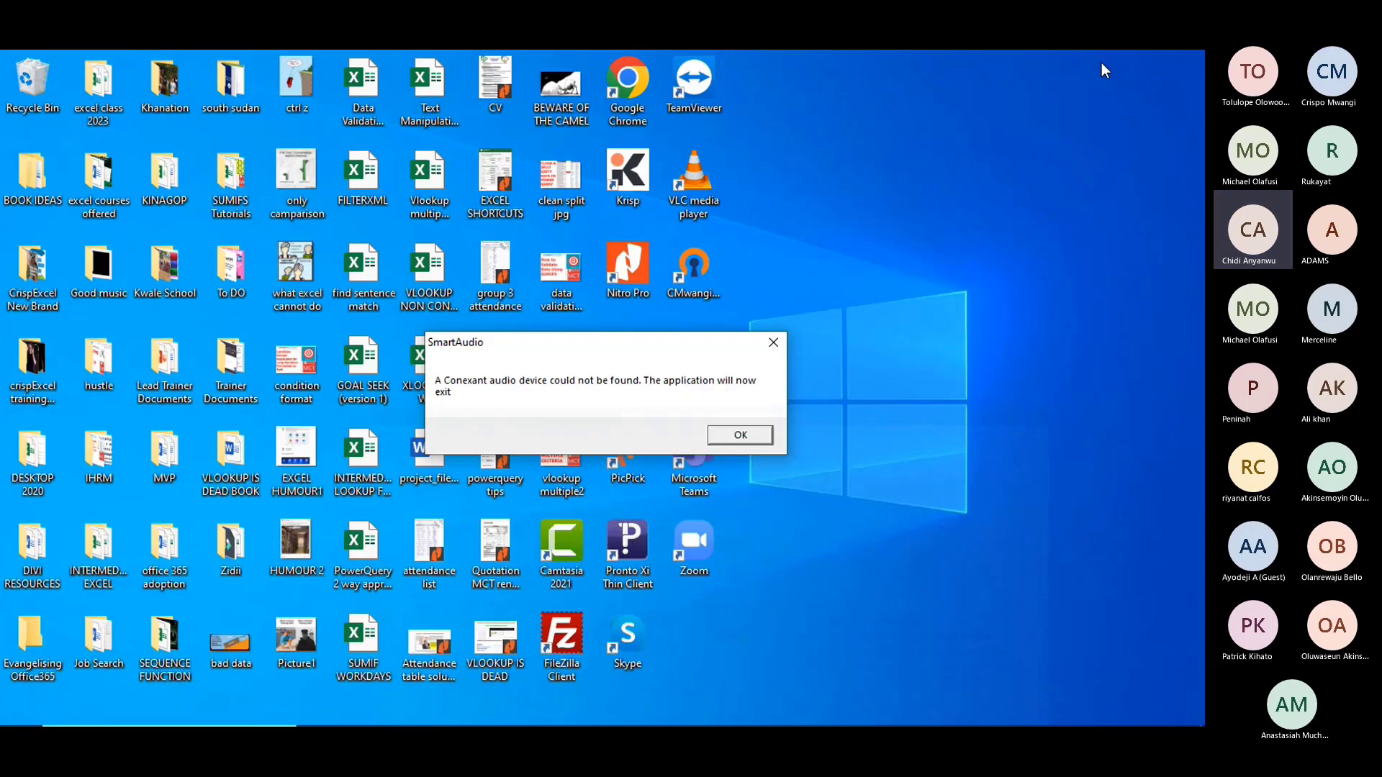
mouse_move(664, 709)
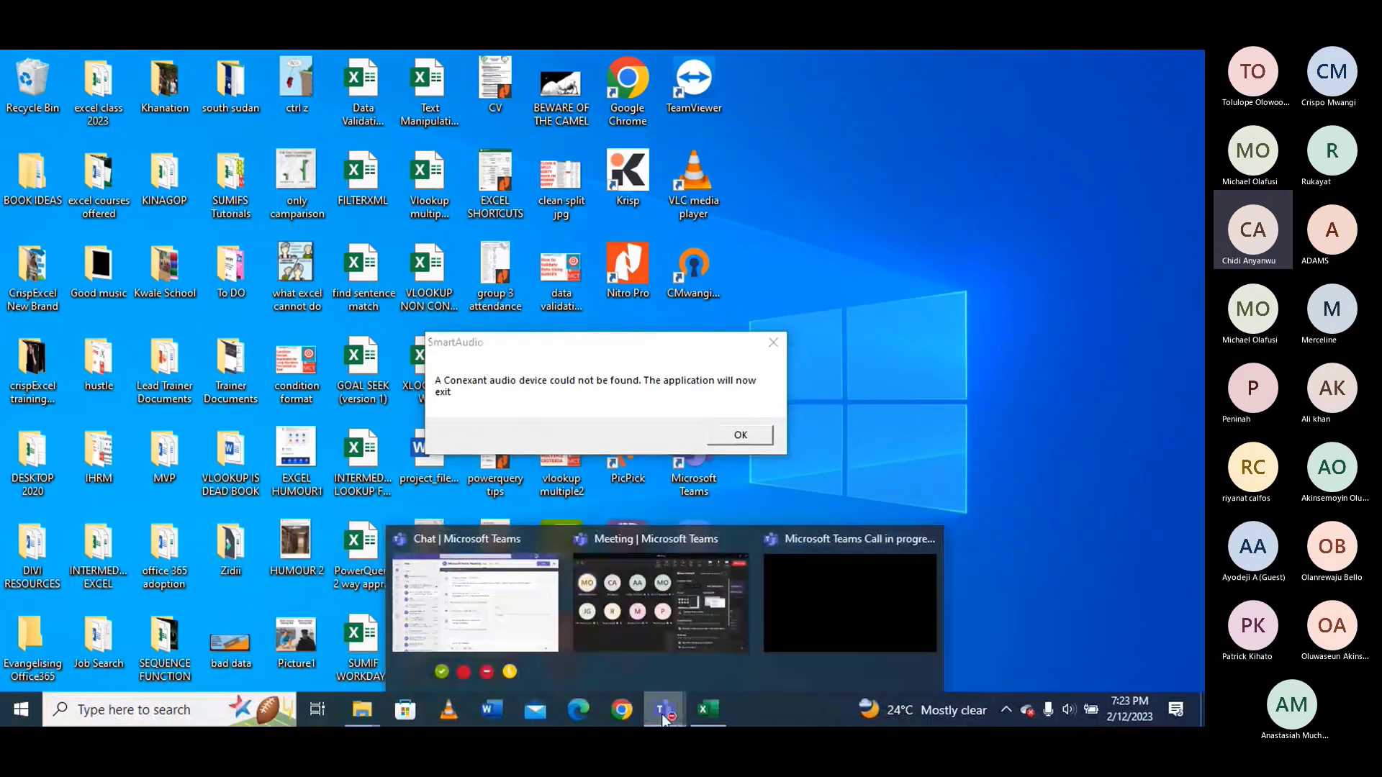
left_click(646, 619)
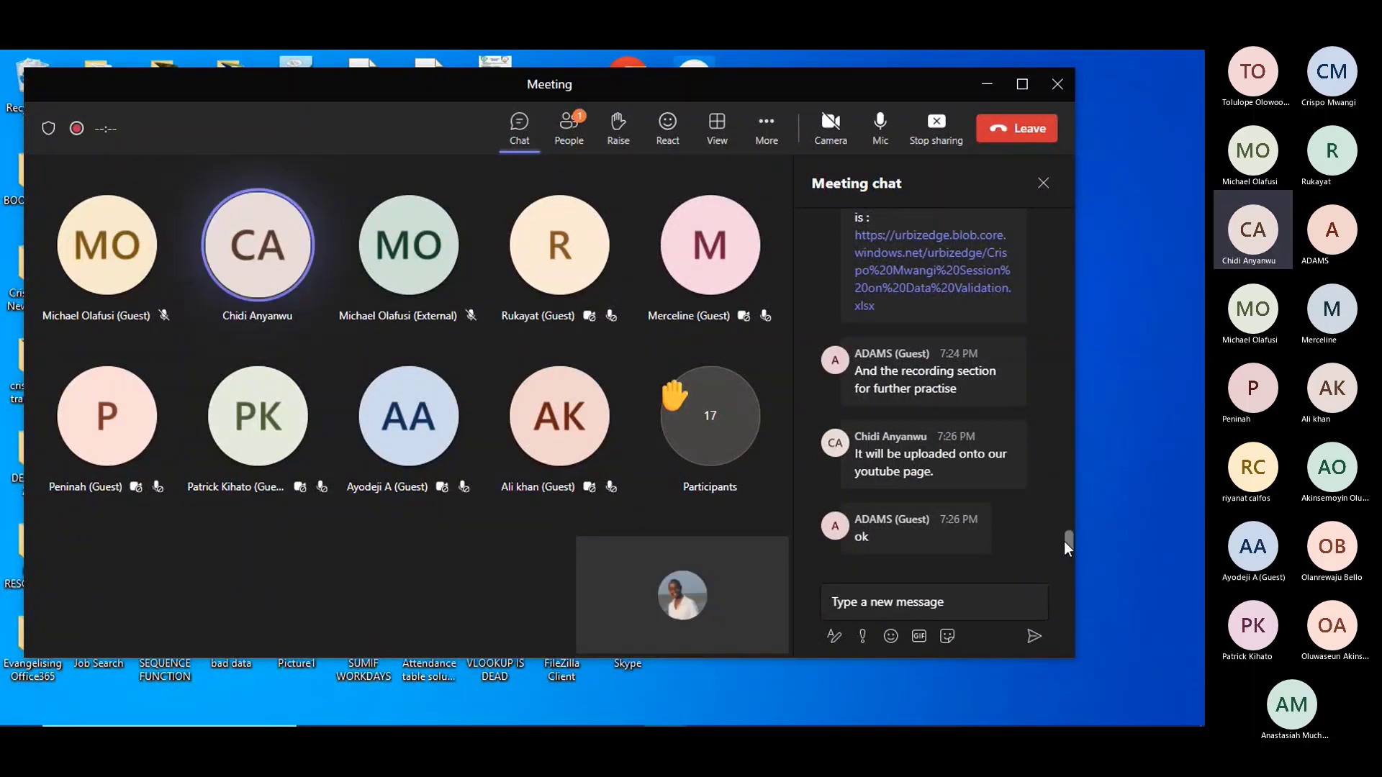
left_click_drag(1065, 542, 1068, 533)
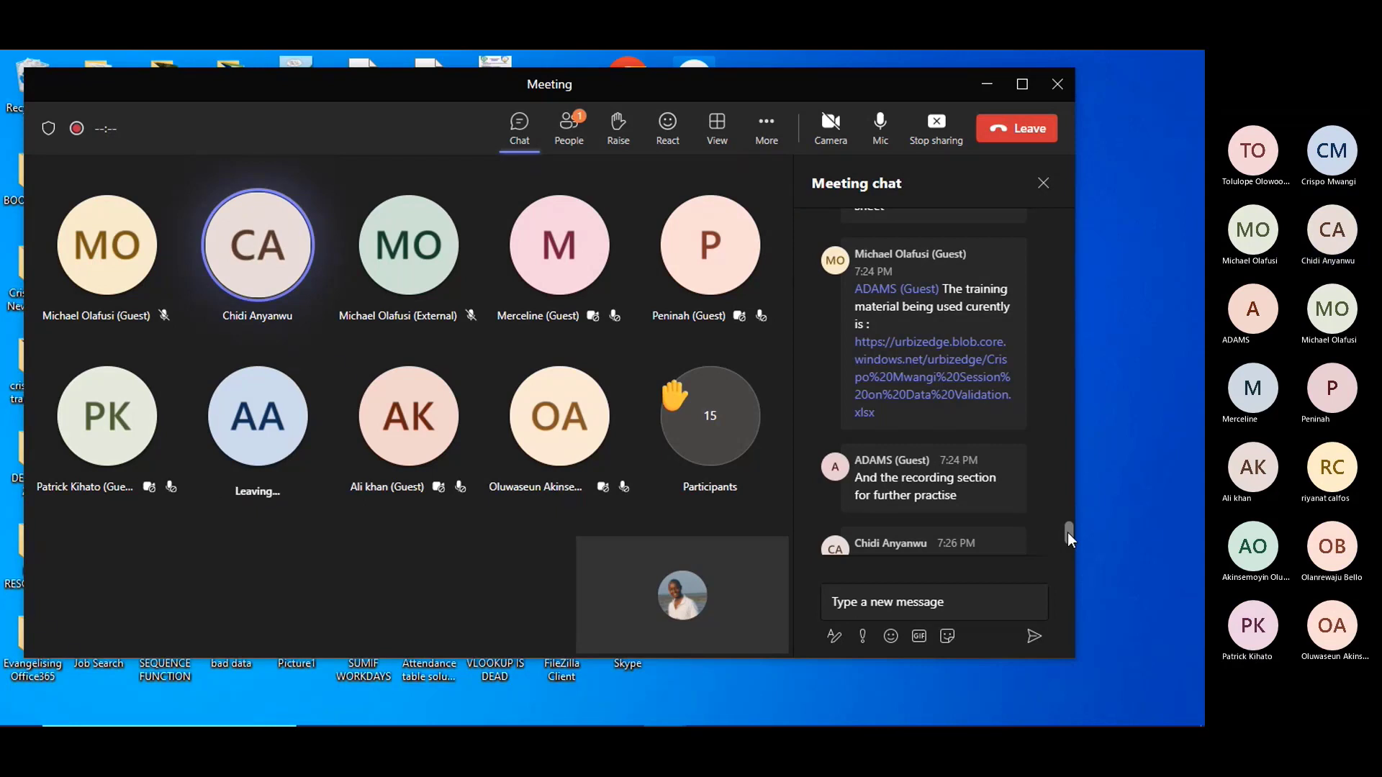
left_click_drag(1068, 533, 1068, 543)
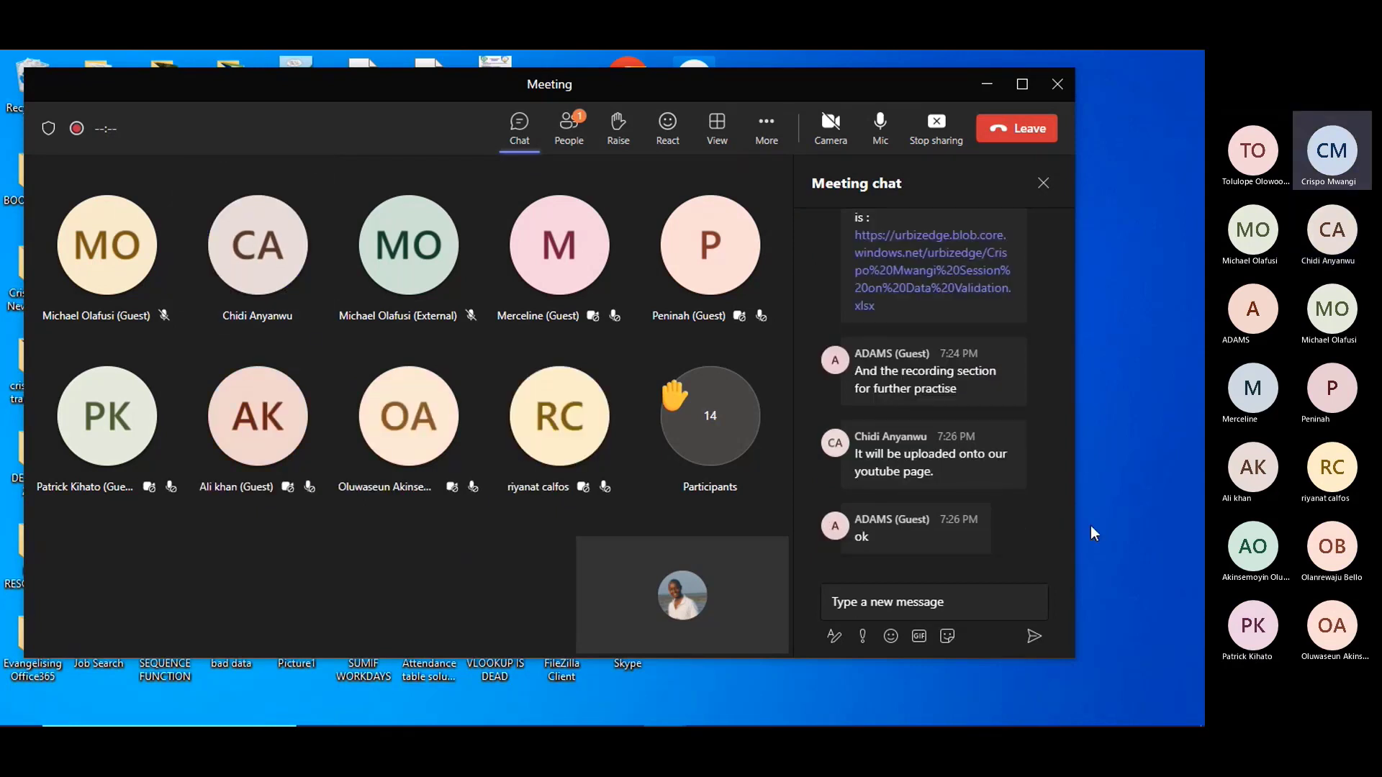
mouse_move(639, 724)
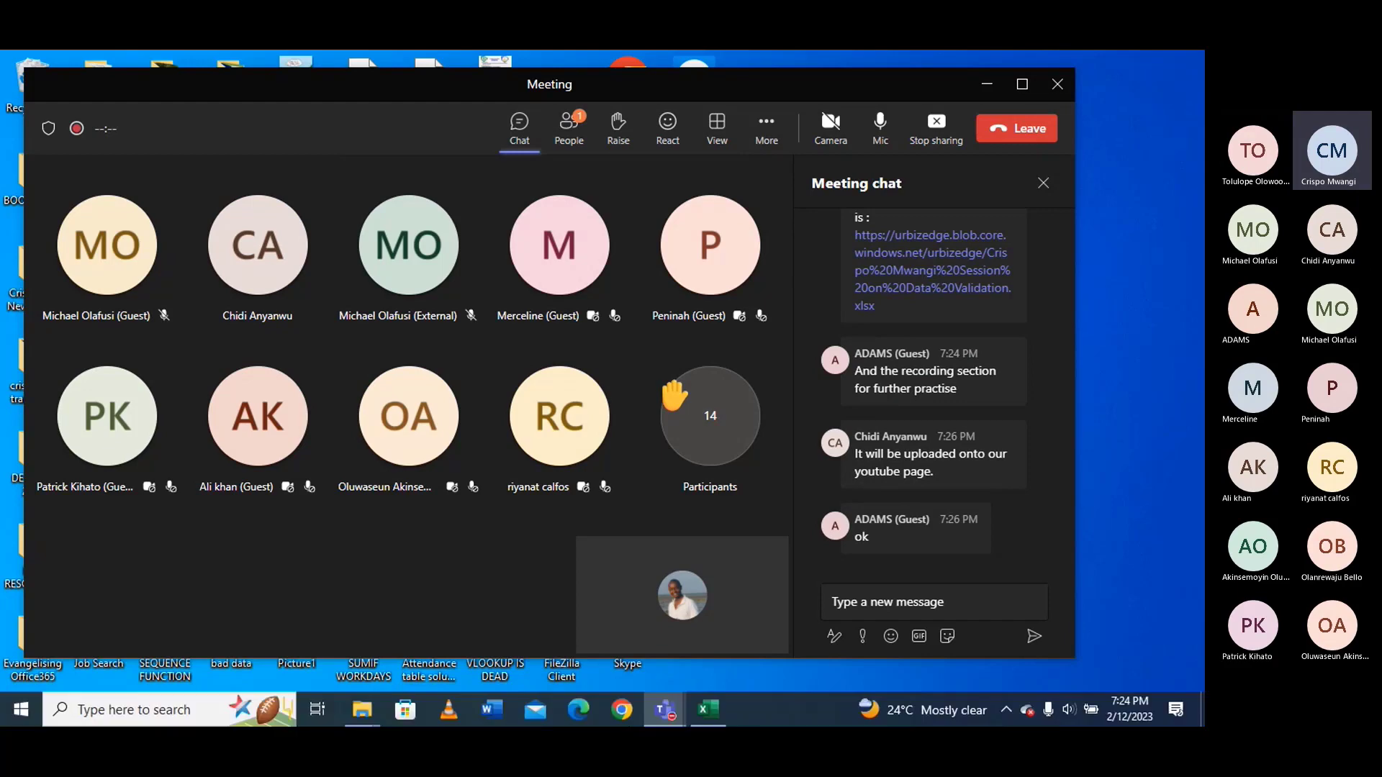
left_click(711, 710)
left_click(861, 694)
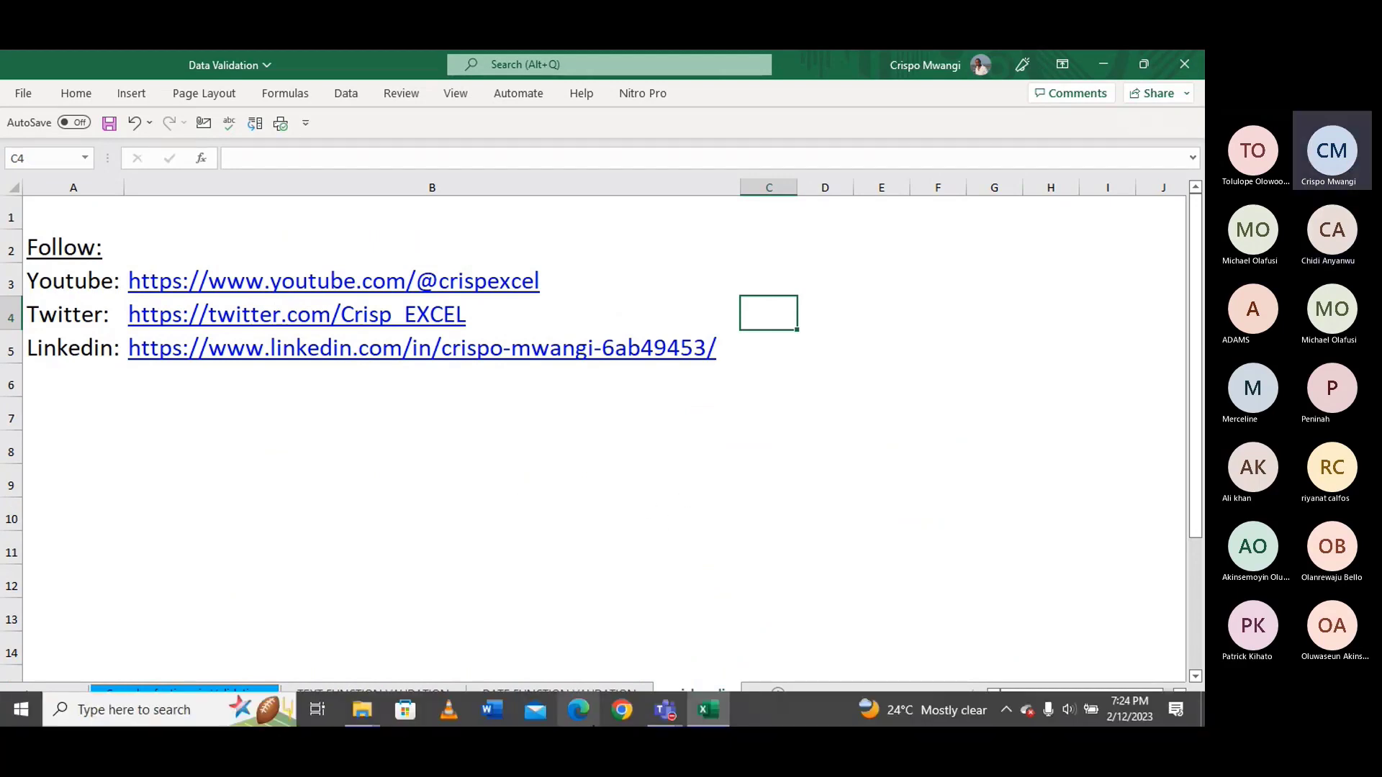
mouse_move(667, 719)
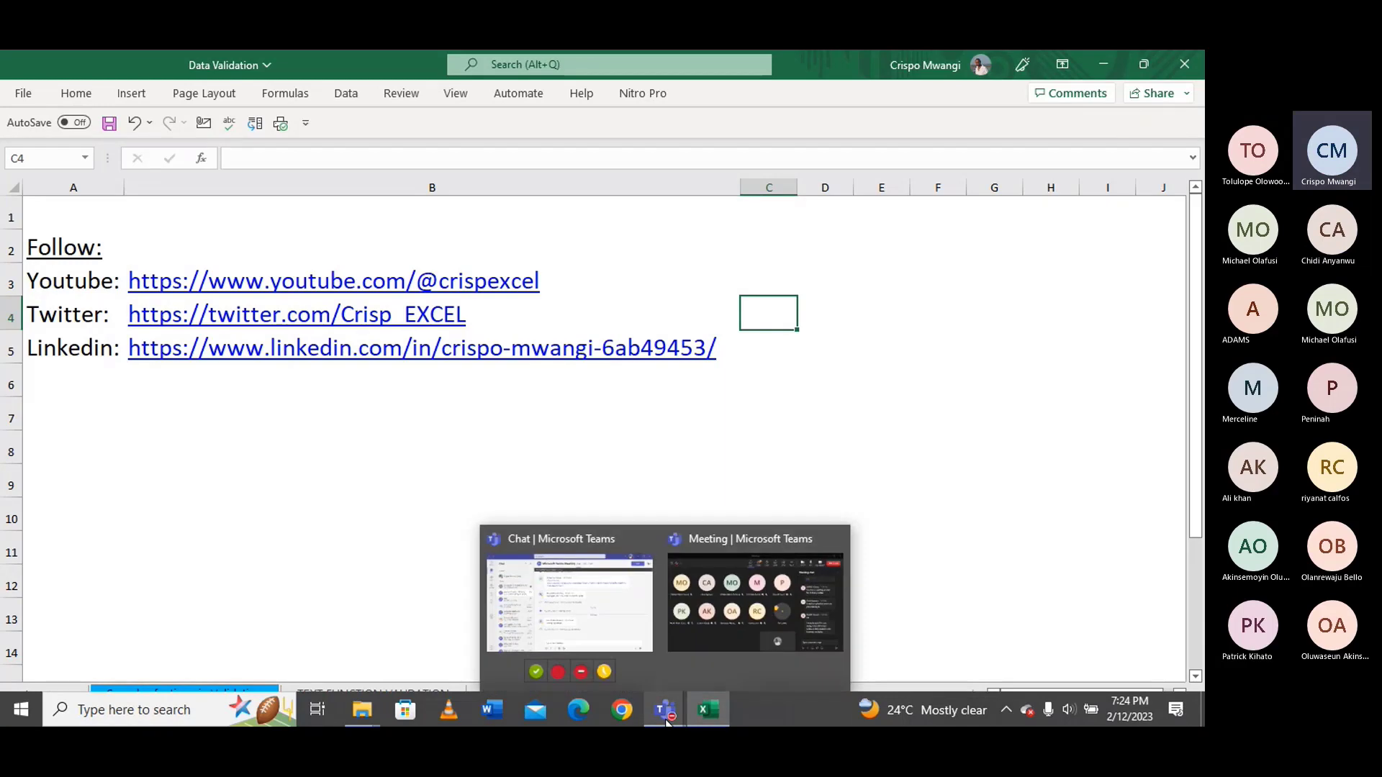
left_click(689, 666)
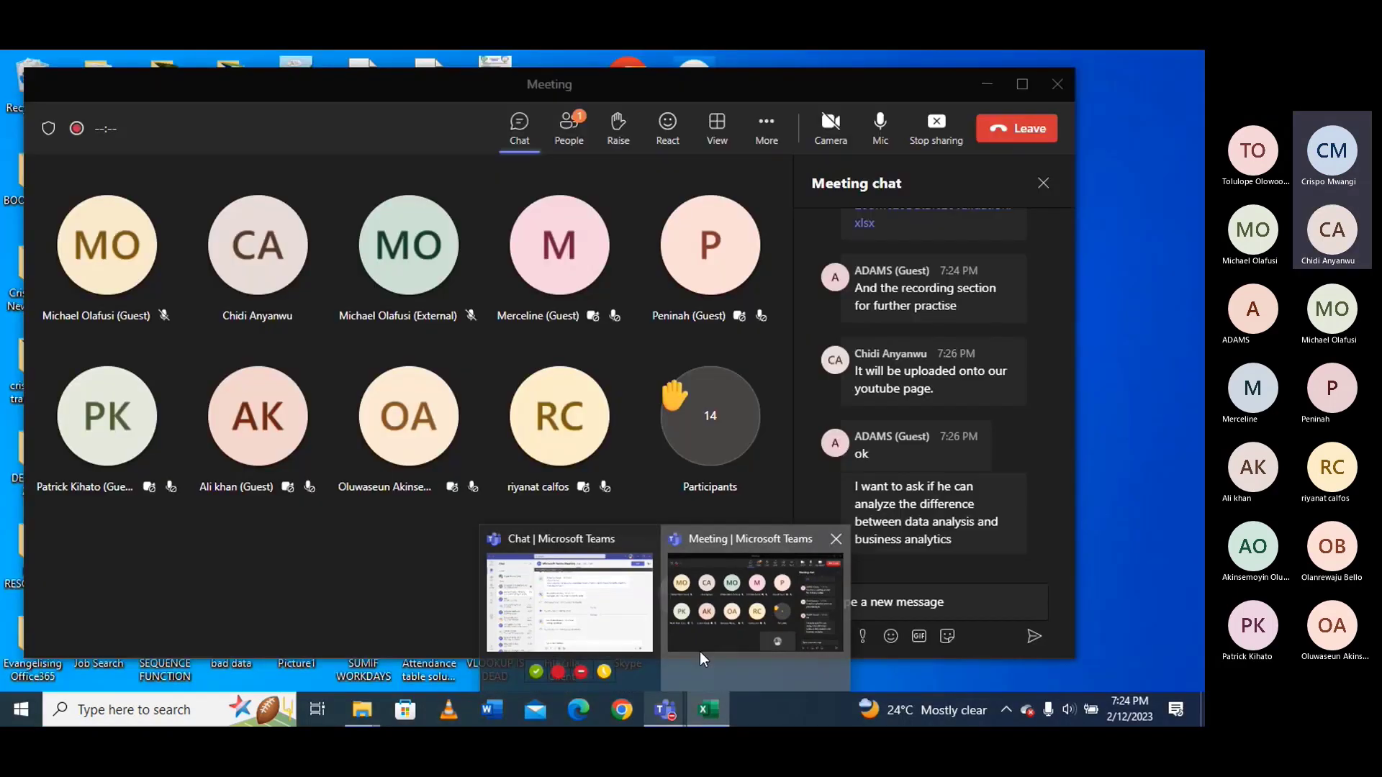